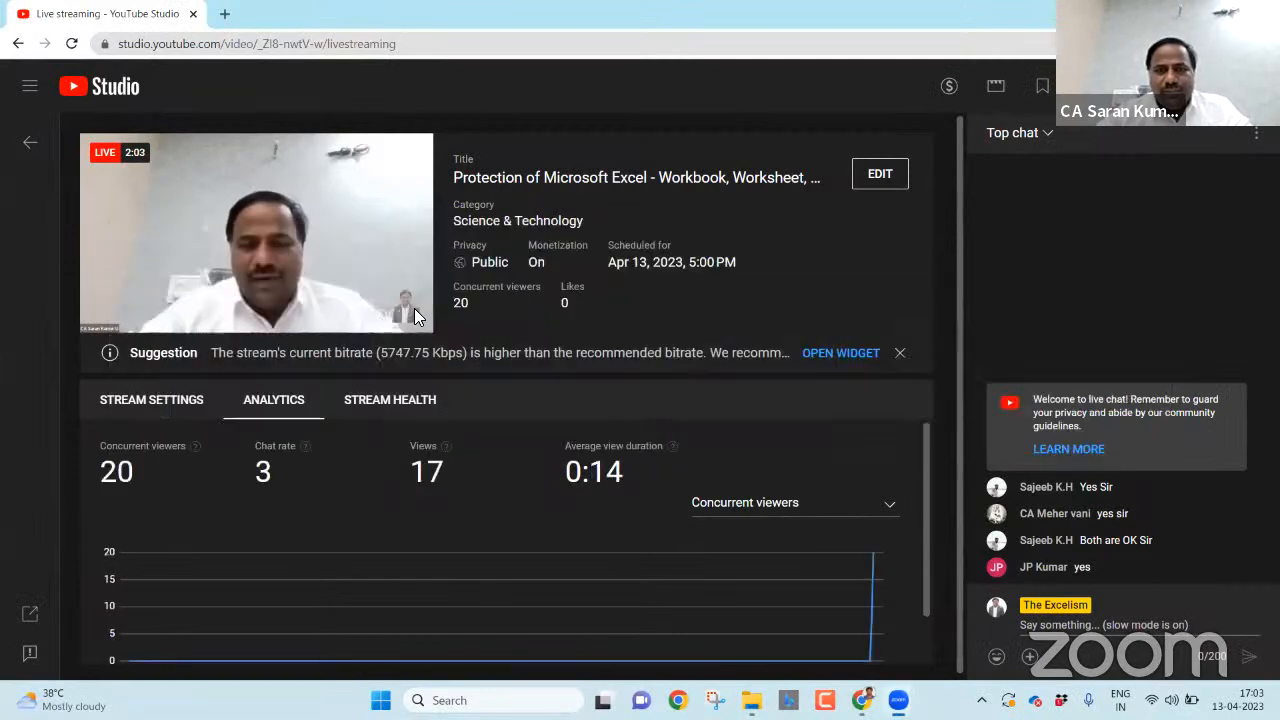
# - Switch from YouTube Studio to the '7. Protection of Ms-Excel' folder in File Explorer
pyautogui.hotkey('alt', 'Tab')
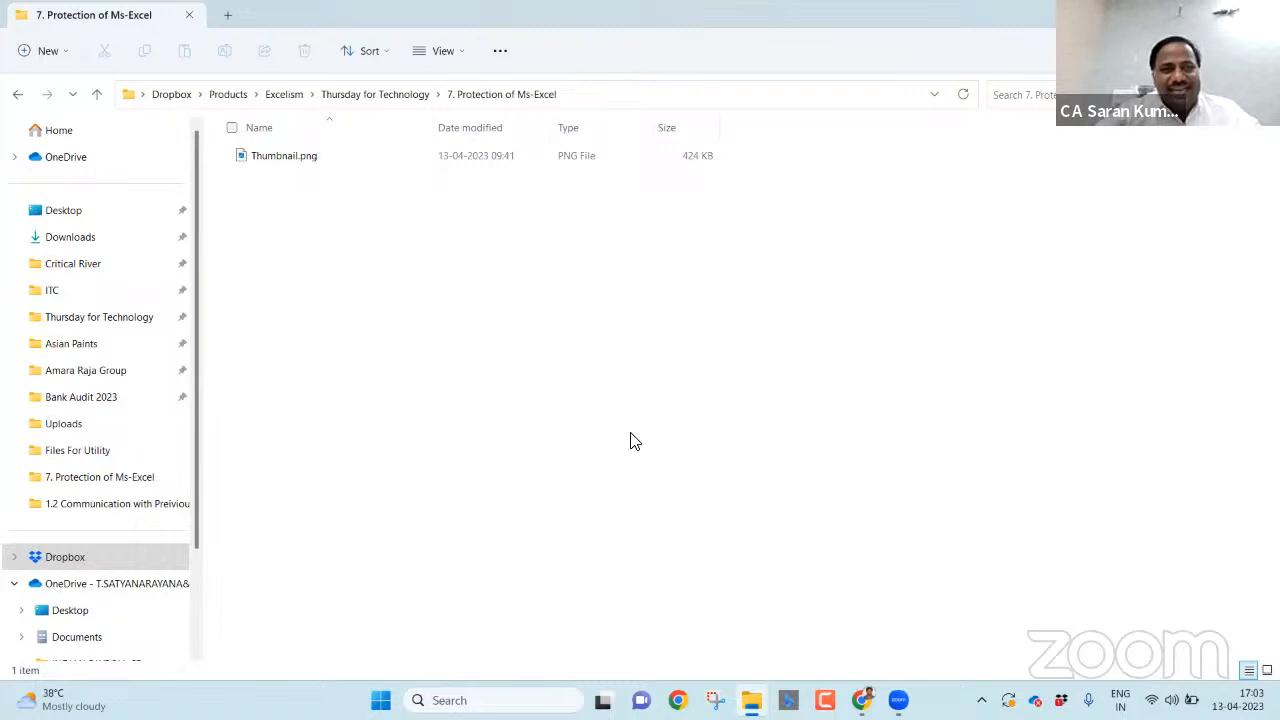
# - Create a new Excel worksheet named 'Protection' in the folder and open it
pyautogui.rightClick(465, 285)
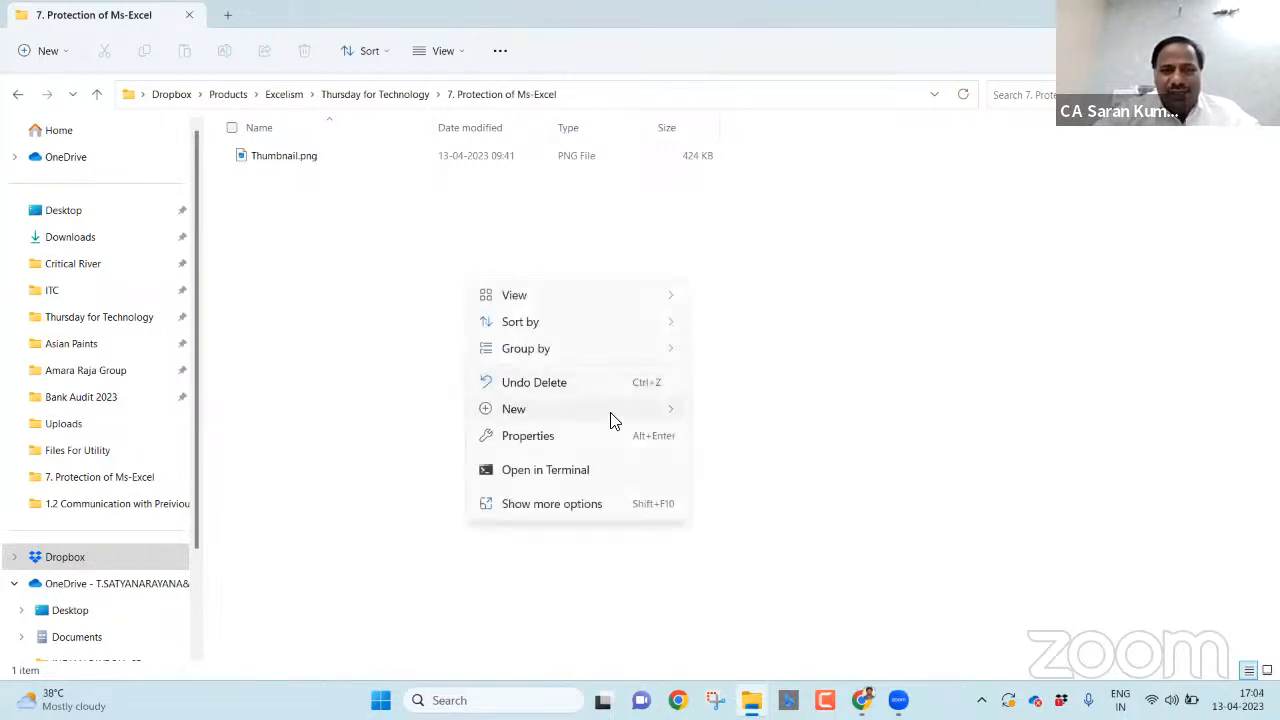
pyautogui.moveTo(612, 421)
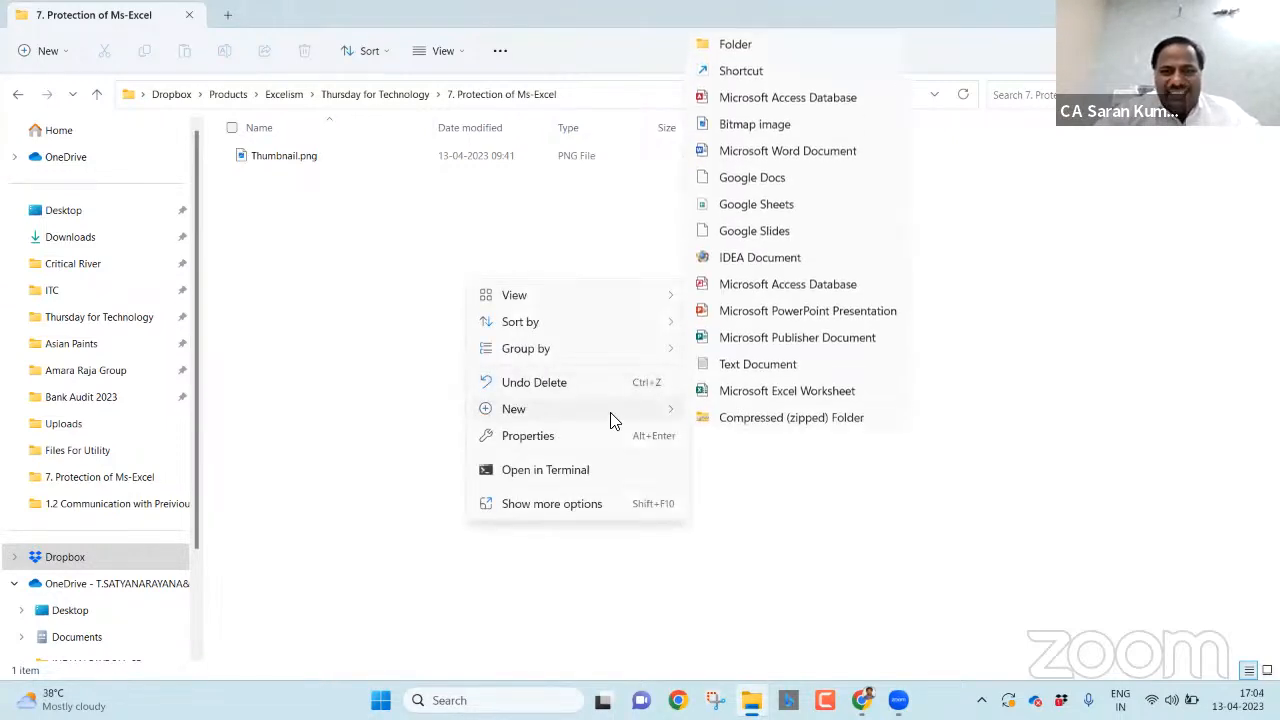
pyautogui.click(733, 390)
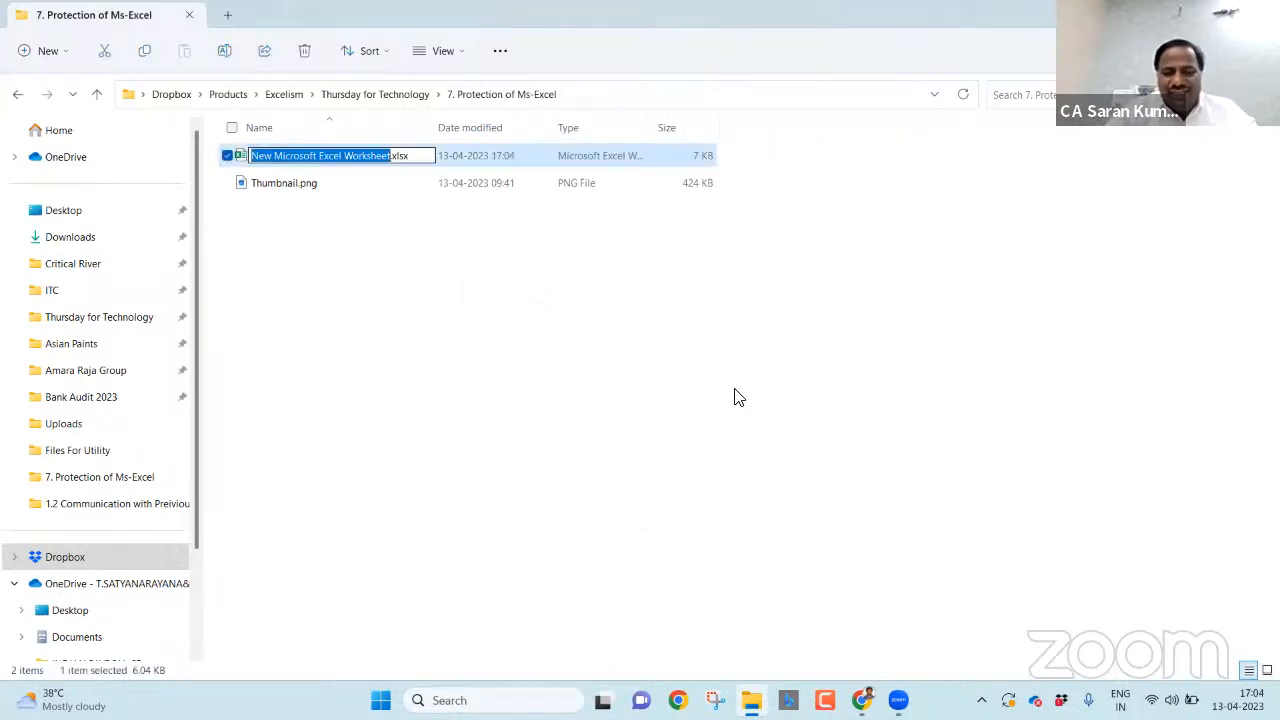
pyautogui.write('Protection')
pyautogui.press('Return')
pyautogui.press('Return')
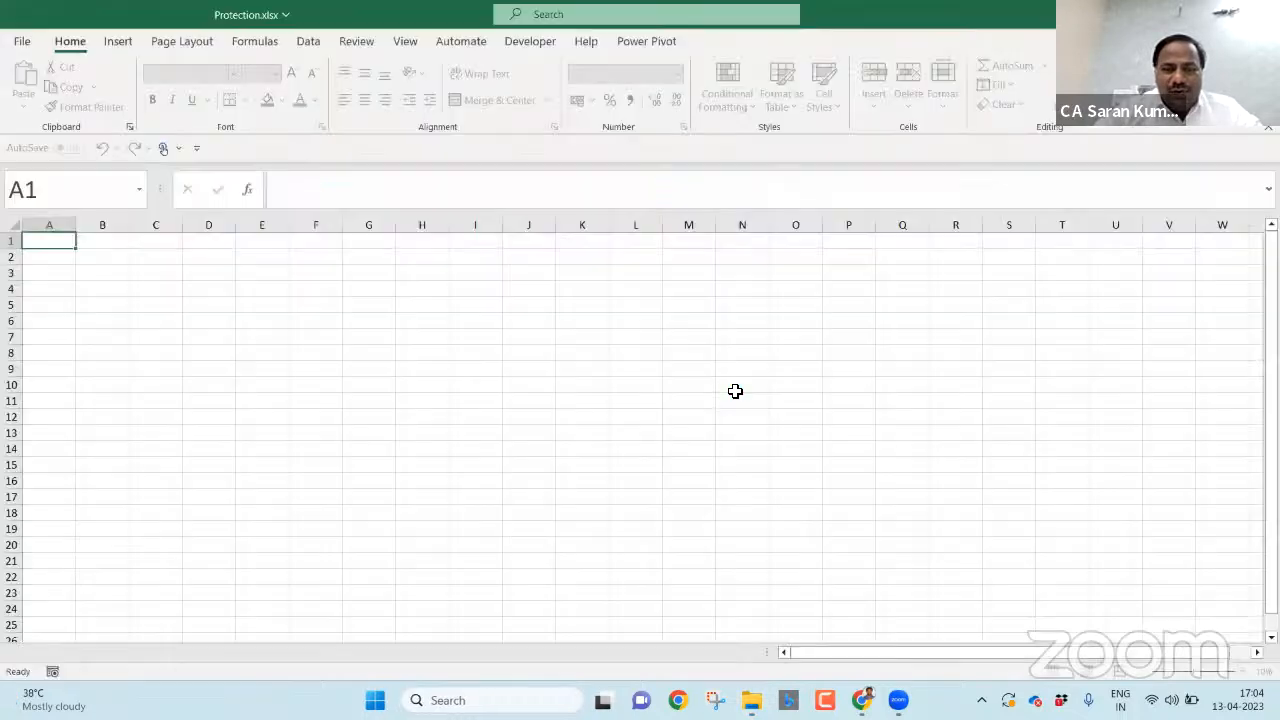
# - Zoom the blank Protection sheet in to about 180%
pyautogui.click(1237, 672)
pyautogui.click(1237, 672)
pyautogui.click(1237, 672)
pyautogui.click(1237, 672)
pyautogui.click(1237, 672)
pyautogui.click(1237, 672)
pyautogui.click(1237, 672)
pyautogui.click(1237, 672)
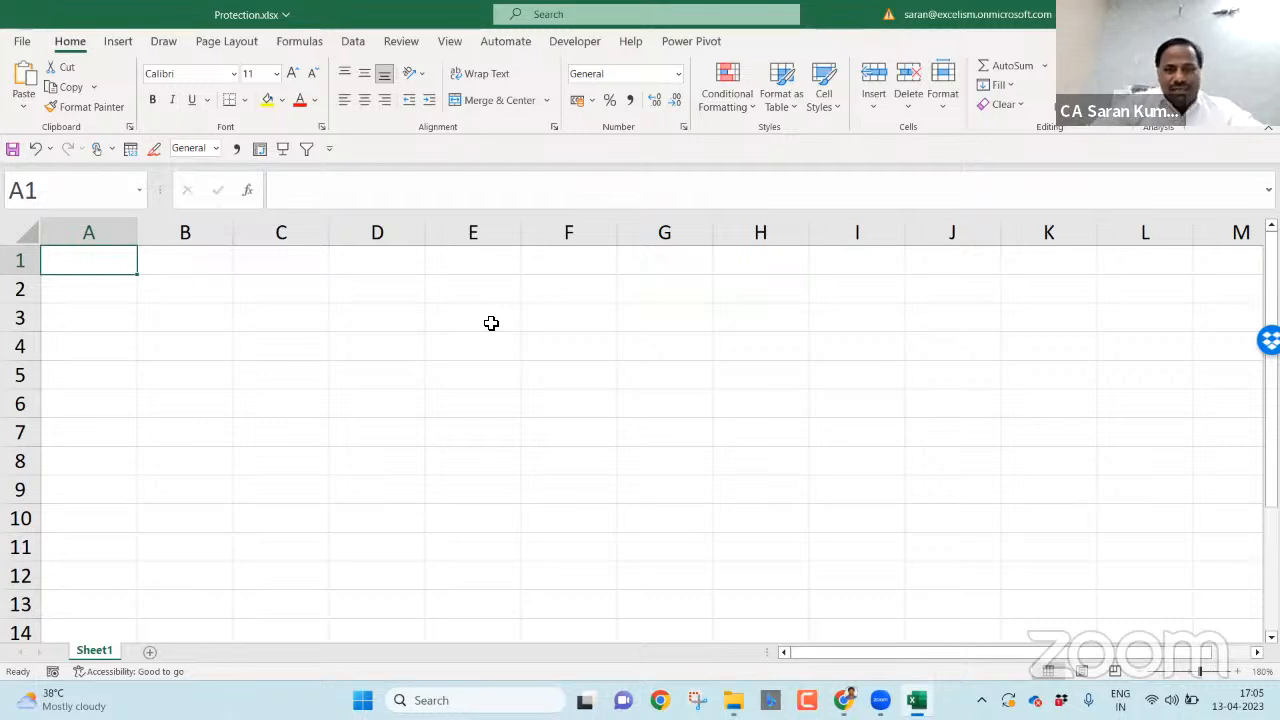
# - Enter a bold, italic, underlined 'Protection' heading in A1 and fit column A to it
pyautogui.click(295, 294)
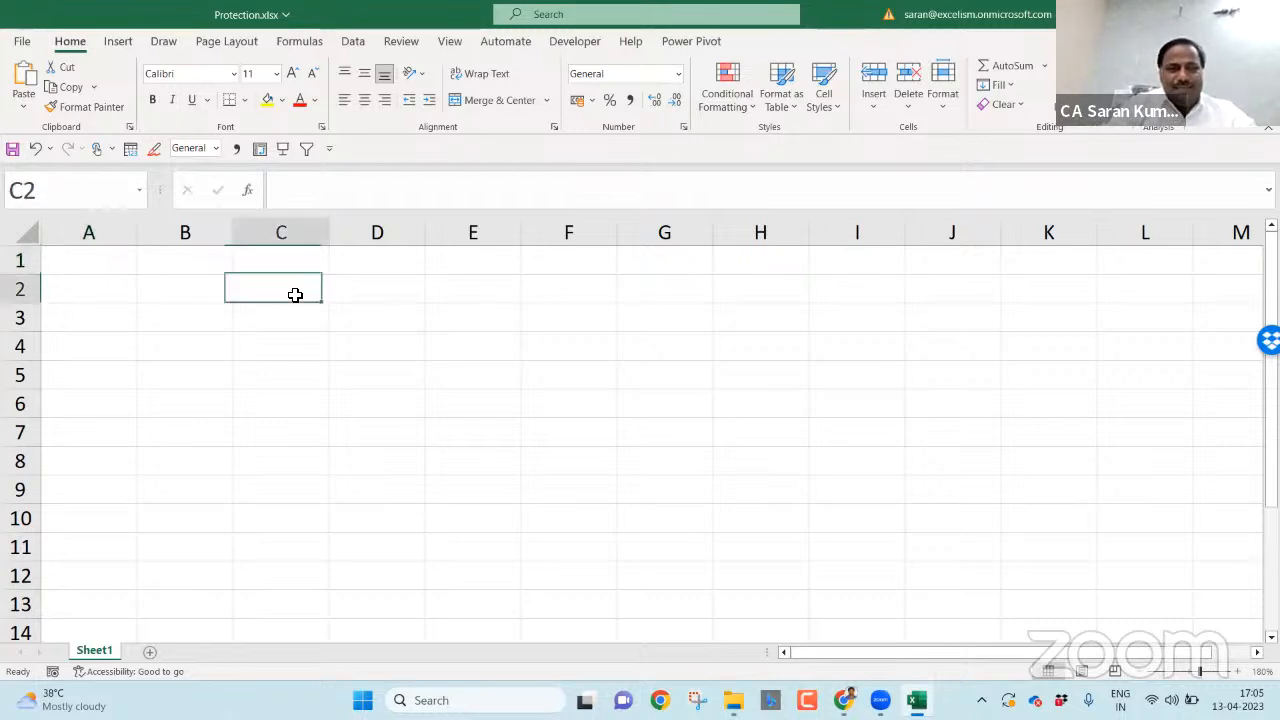
pyautogui.click(71, 251)
pyautogui.write('Protection')
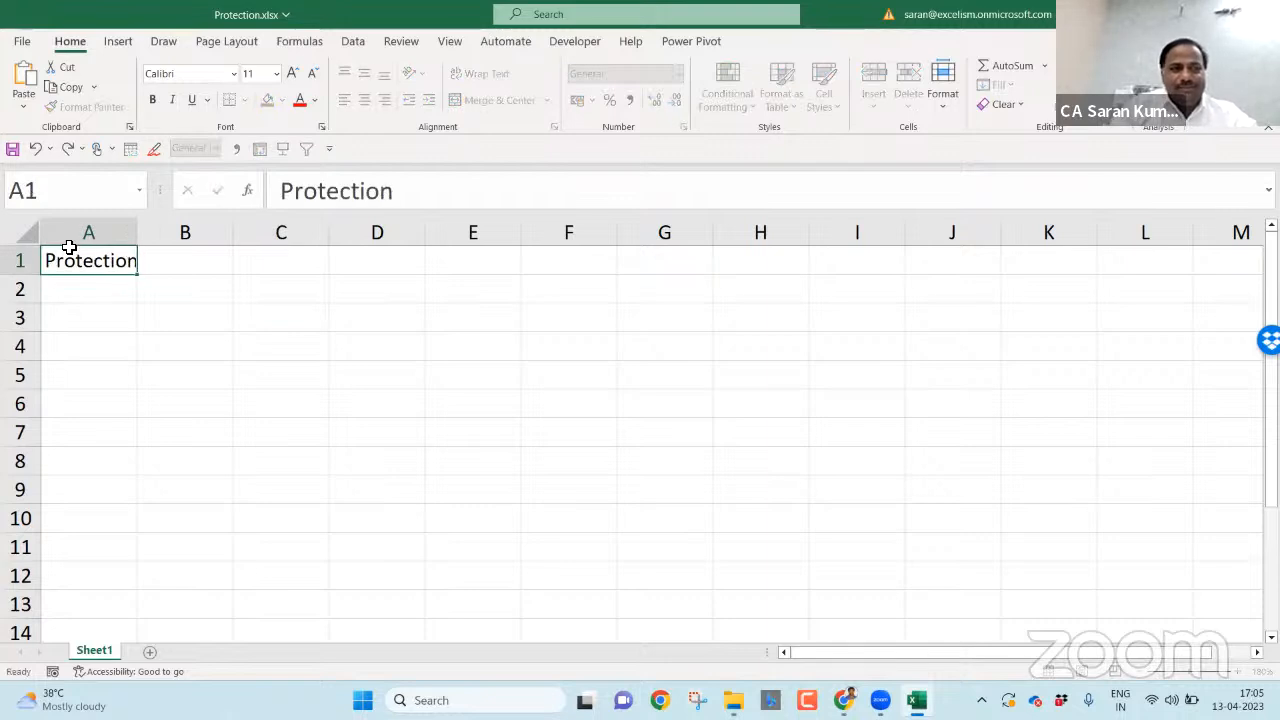
pyautogui.press('Return')
pyautogui.click(68, 250)
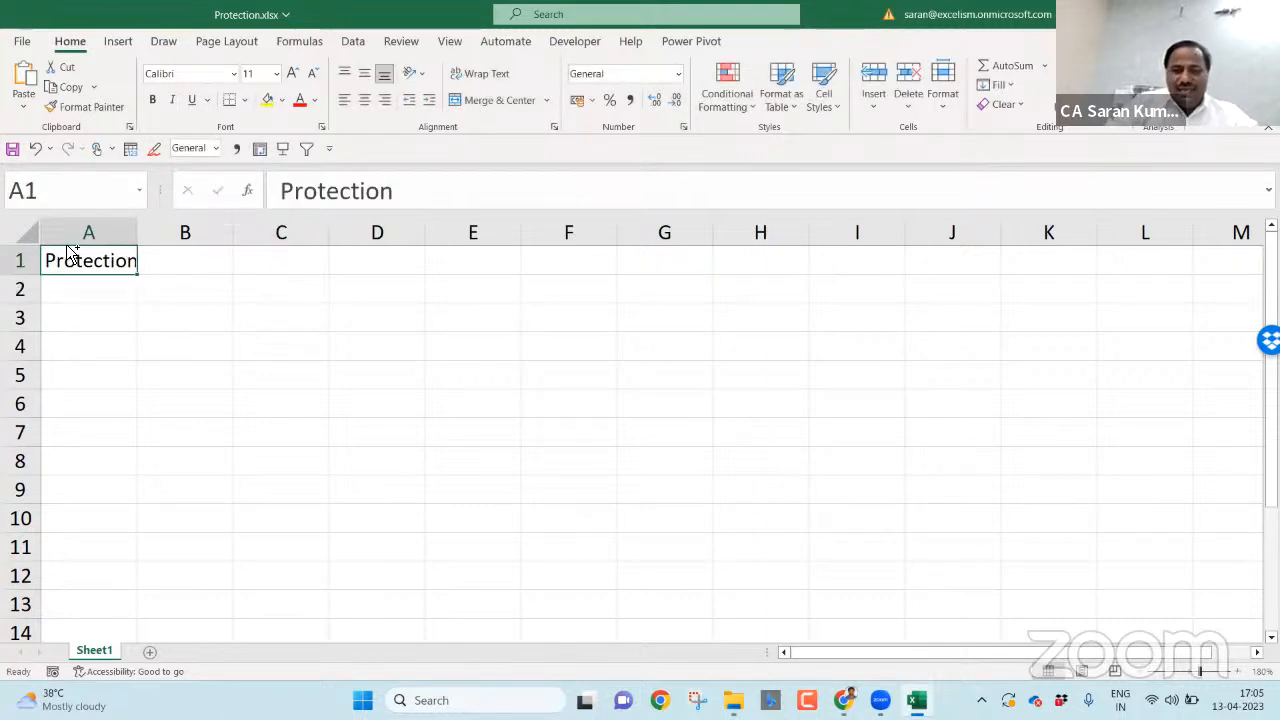
pyautogui.hotkey('ctrl', 'b')
pyautogui.hotkey('ctrl', 'i')
pyautogui.hotkey('ctrl', 'u')
pyautogui.hotkey('alt', 'o')
pyautogui.press('c')
pyautogui.press('a')
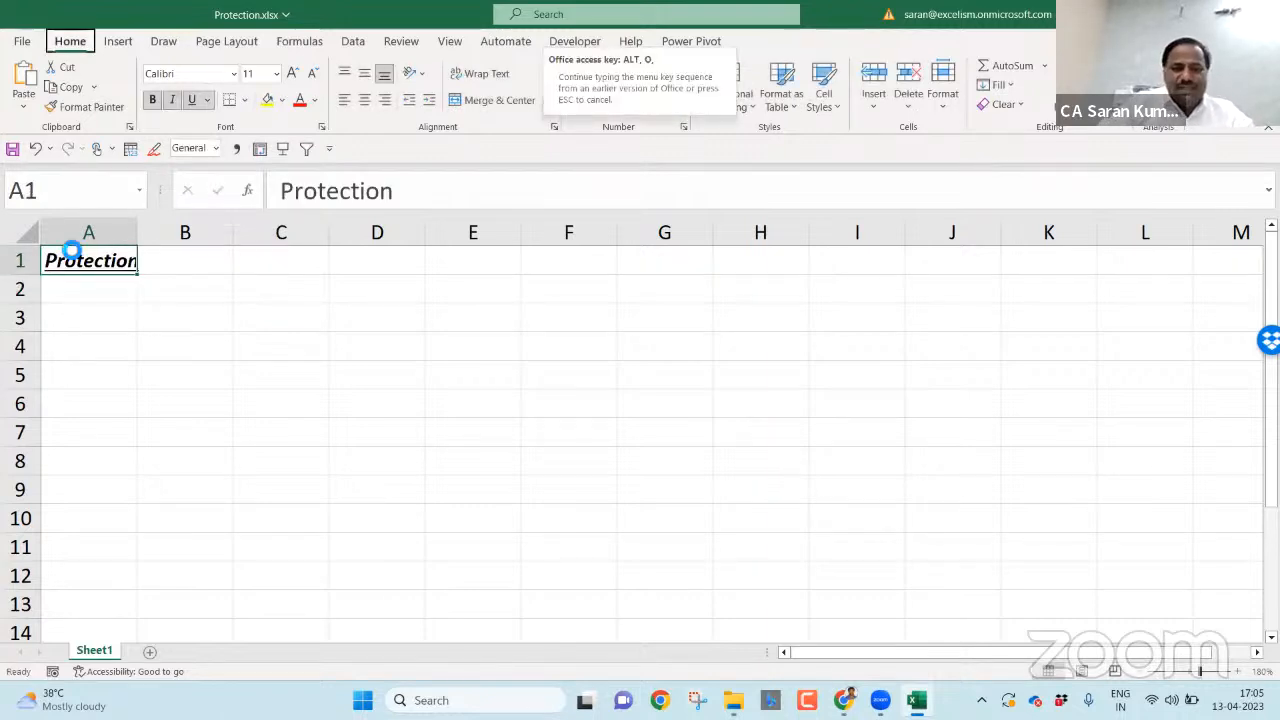
pyautogui.press('Return')
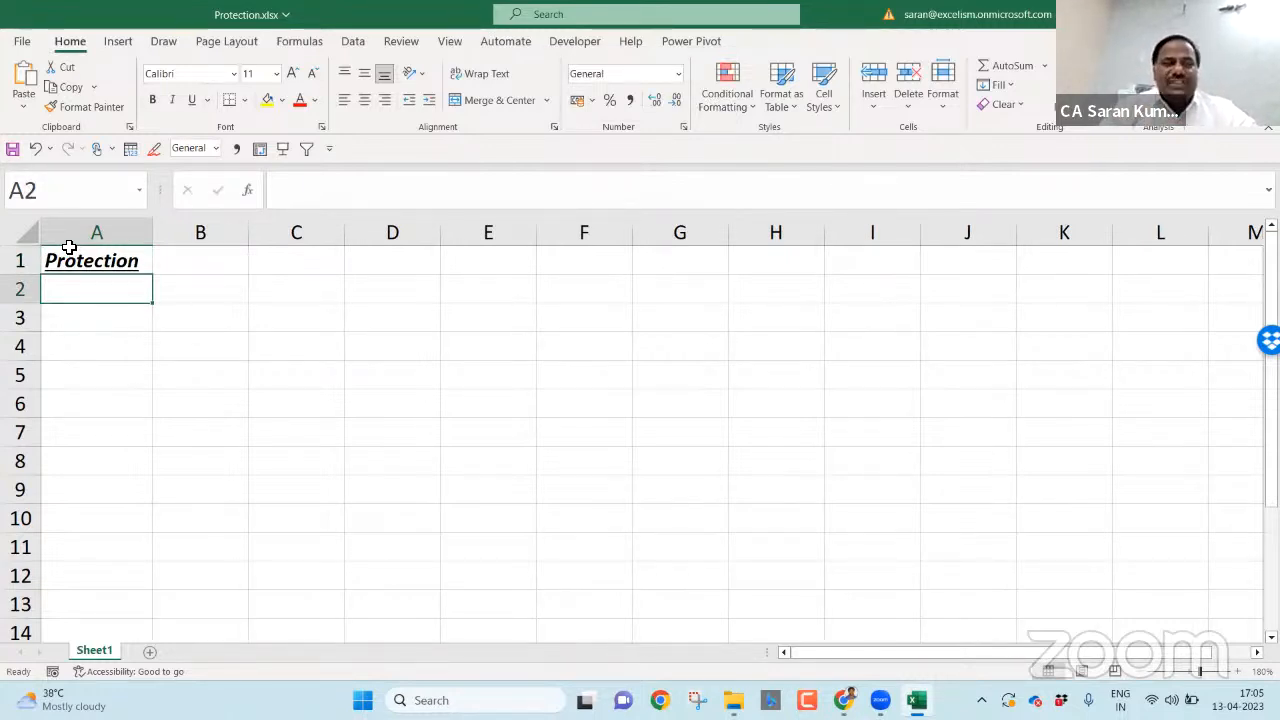
# - Change the A1 heading to 'Types of Protection' and autofit column A to it
pyautogui.click(69, 250)
pyautogui.write('Typ')
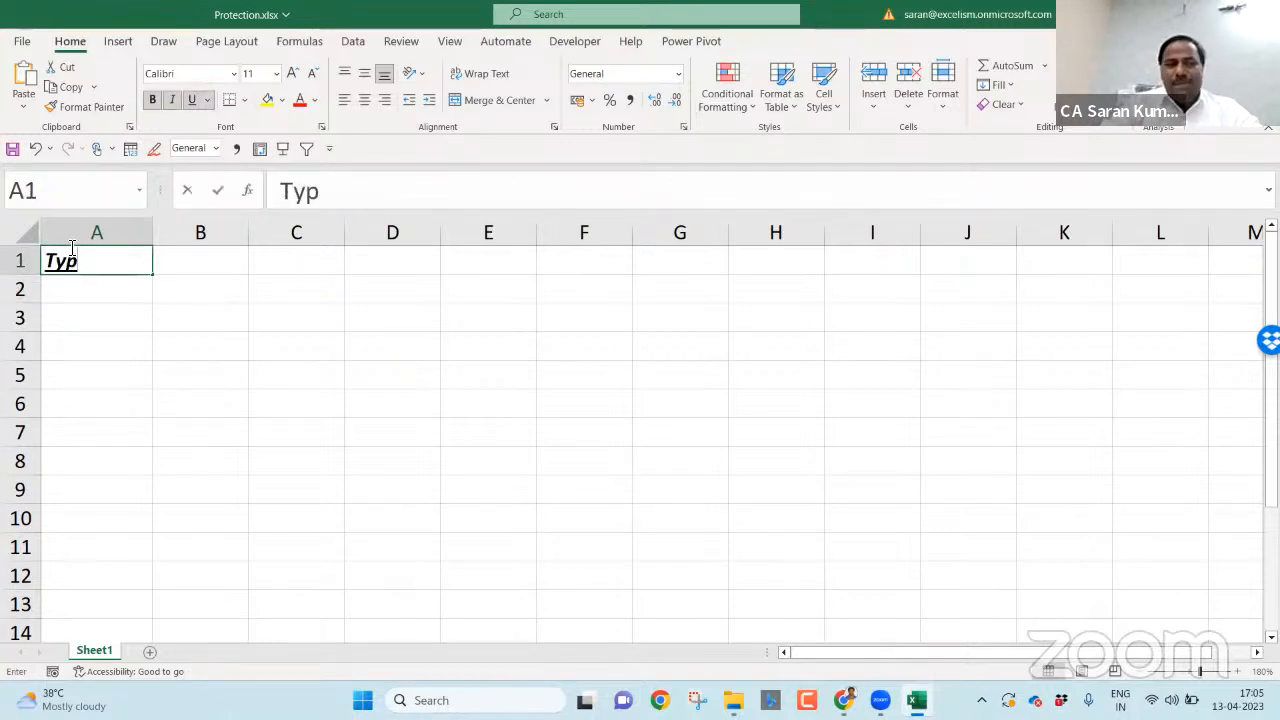
pyautogui.write('es of Protection')
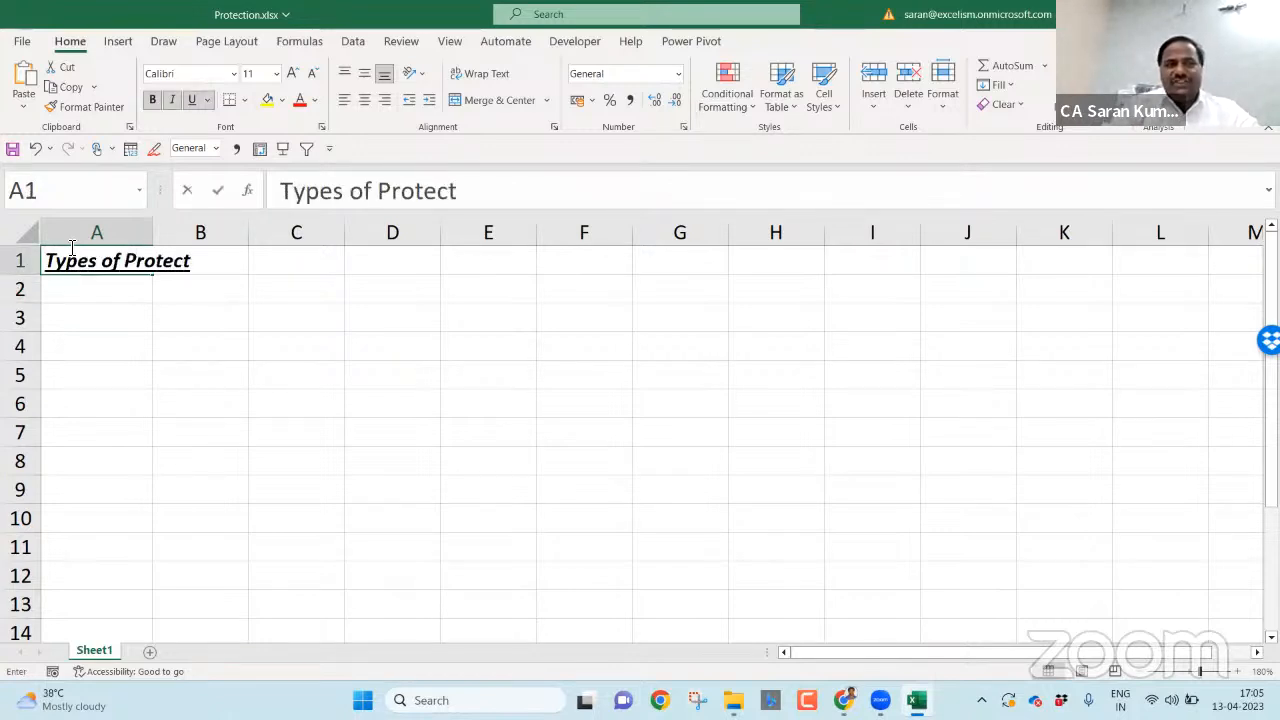
pyautogui.press('Return')
pyautogui.press('Up')
pyautogui.hotkey('alt', 'o')
pyautogui.press('c')
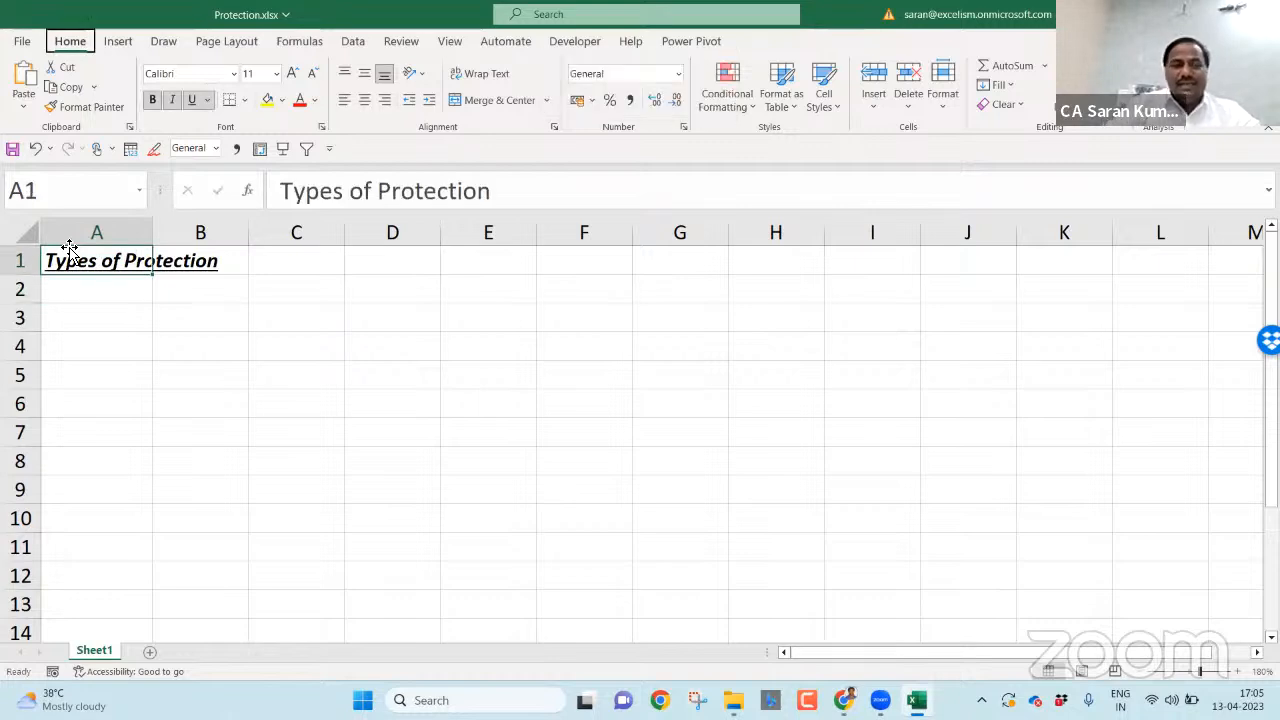
pyautogui.press('a')
pyautogui.press('Down')
# - List Application, Workbook(s) and Sheets(s) in A2:A4
pyautogui.write('1.')
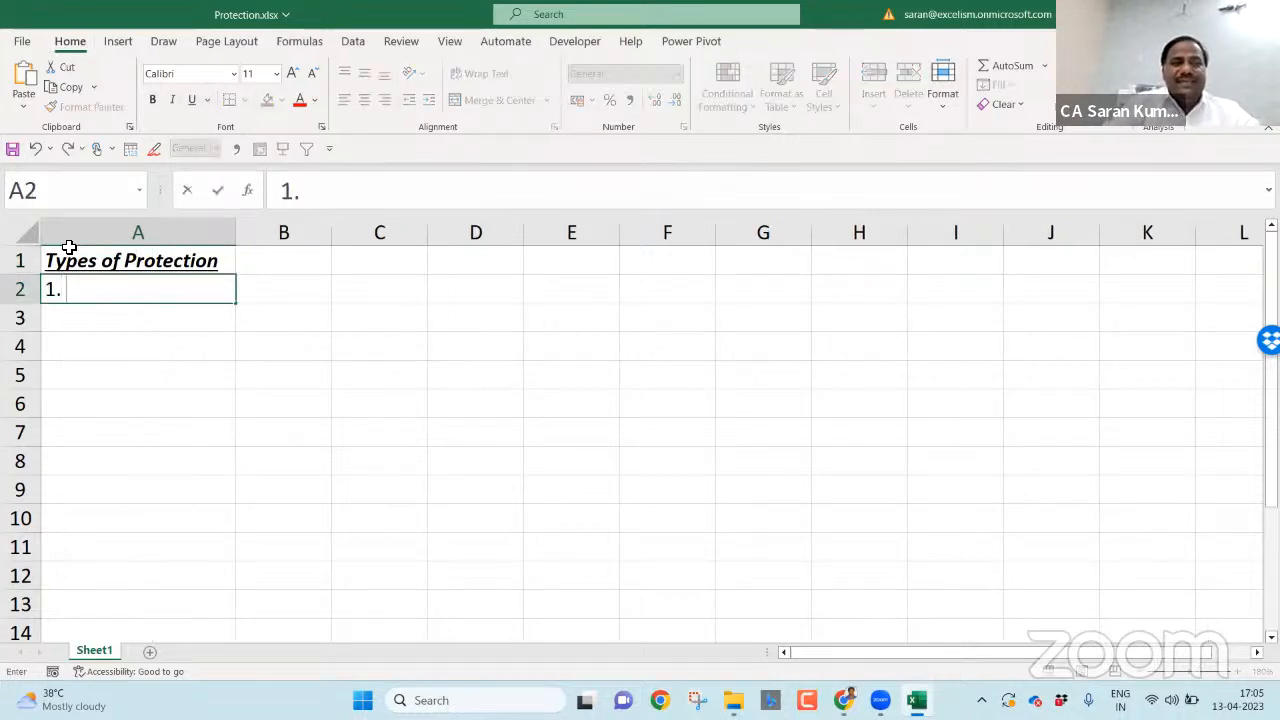
pyautogui.press('Escape')
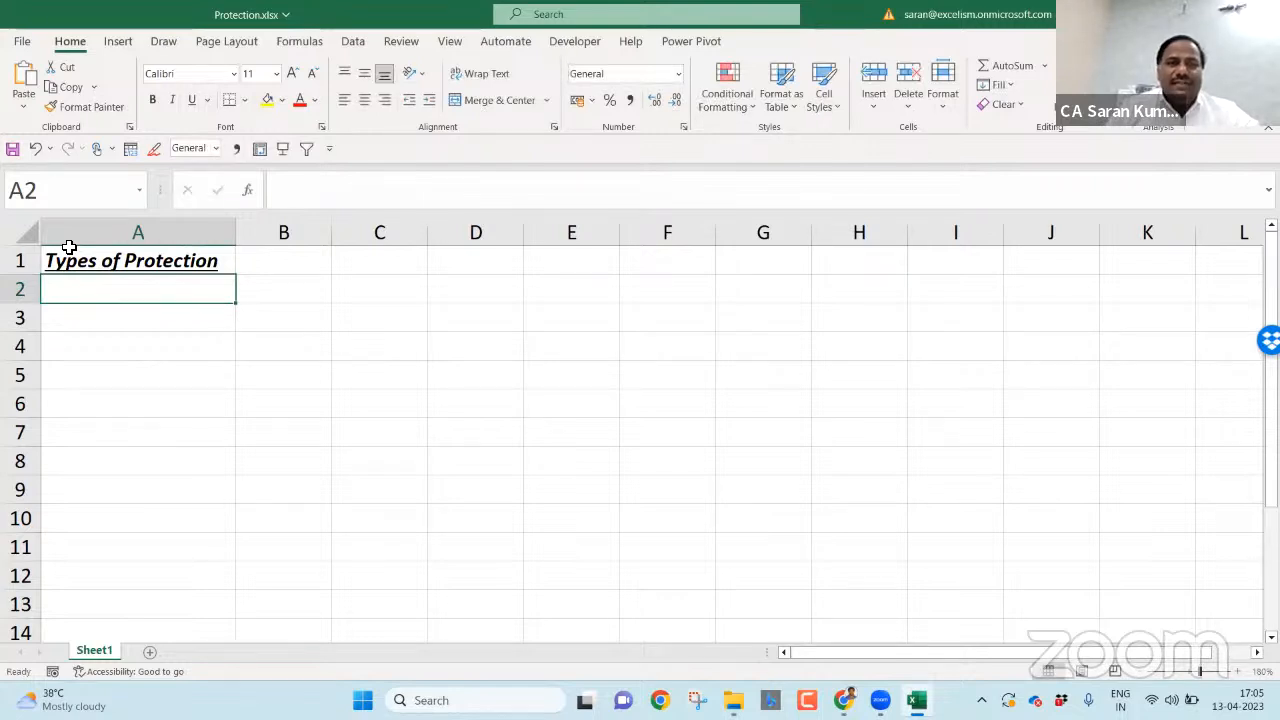
pyautogui.write('Application')
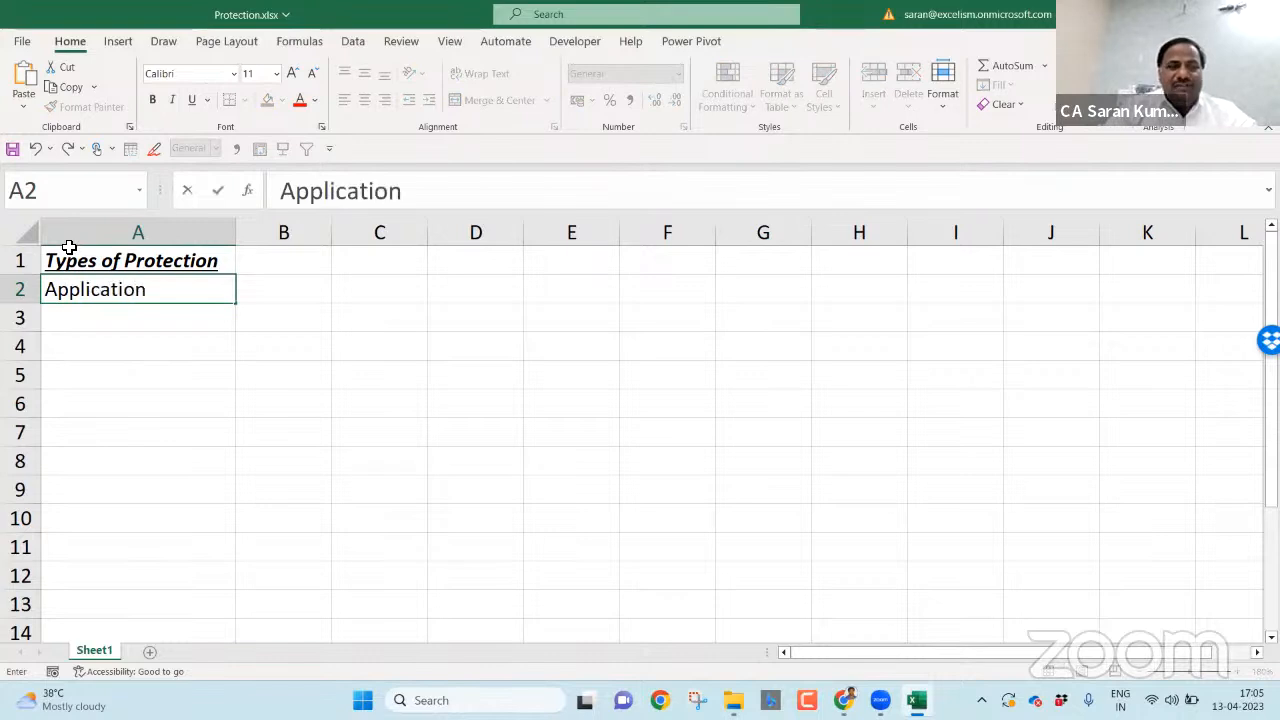
pyautogui.press('Return')
pyautogui.write('Work')
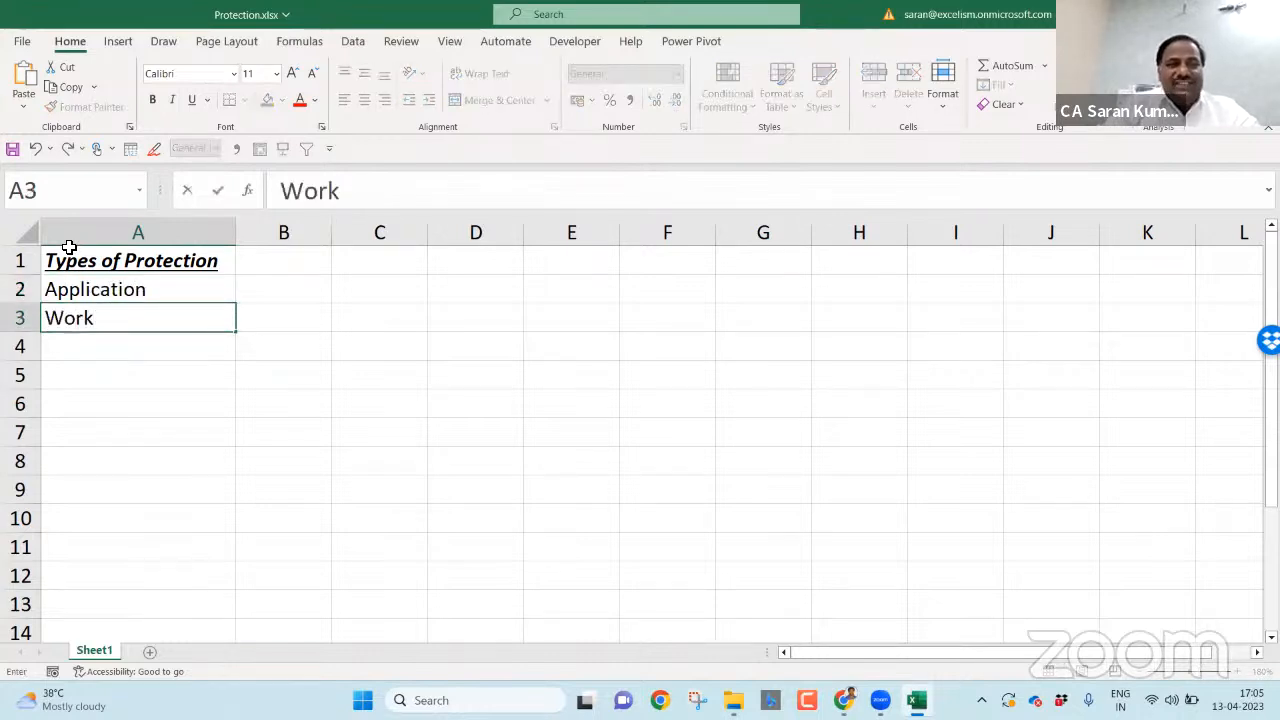
pyautogui.write('book(s')
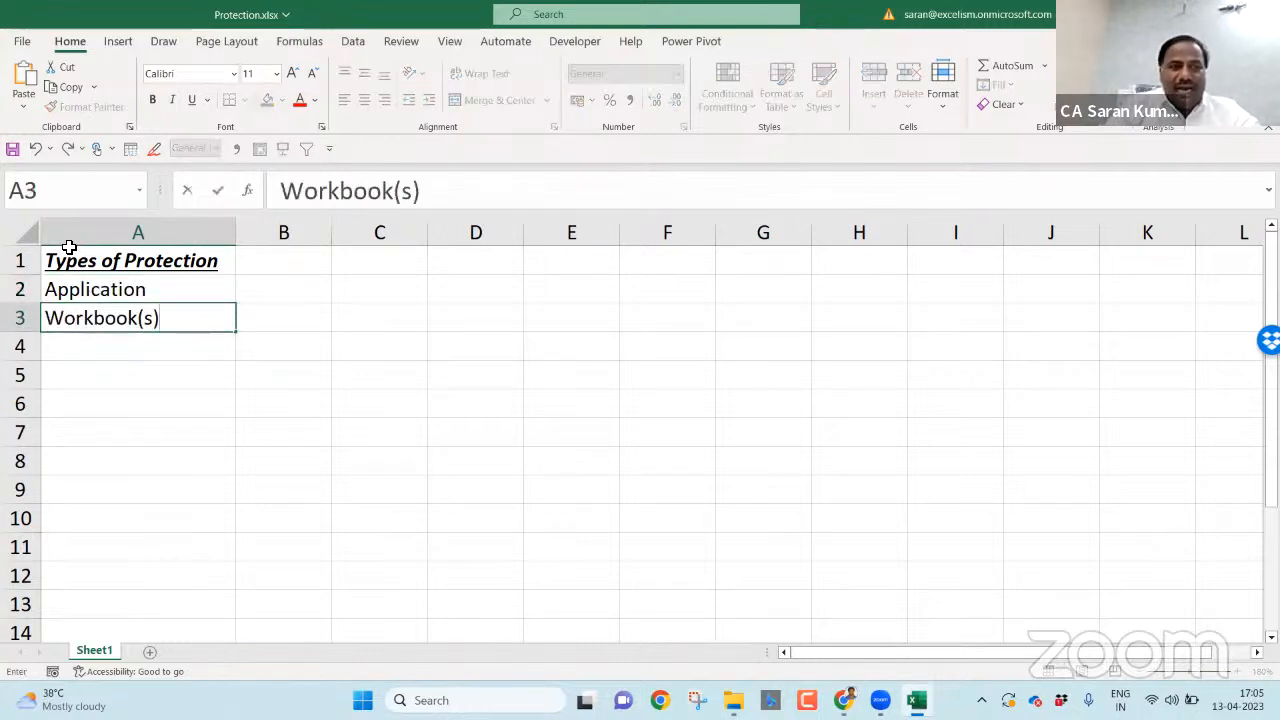
pyautogui.write(')')
pyautogui.press('Return')
pyautogui.write('Sheets(s)')
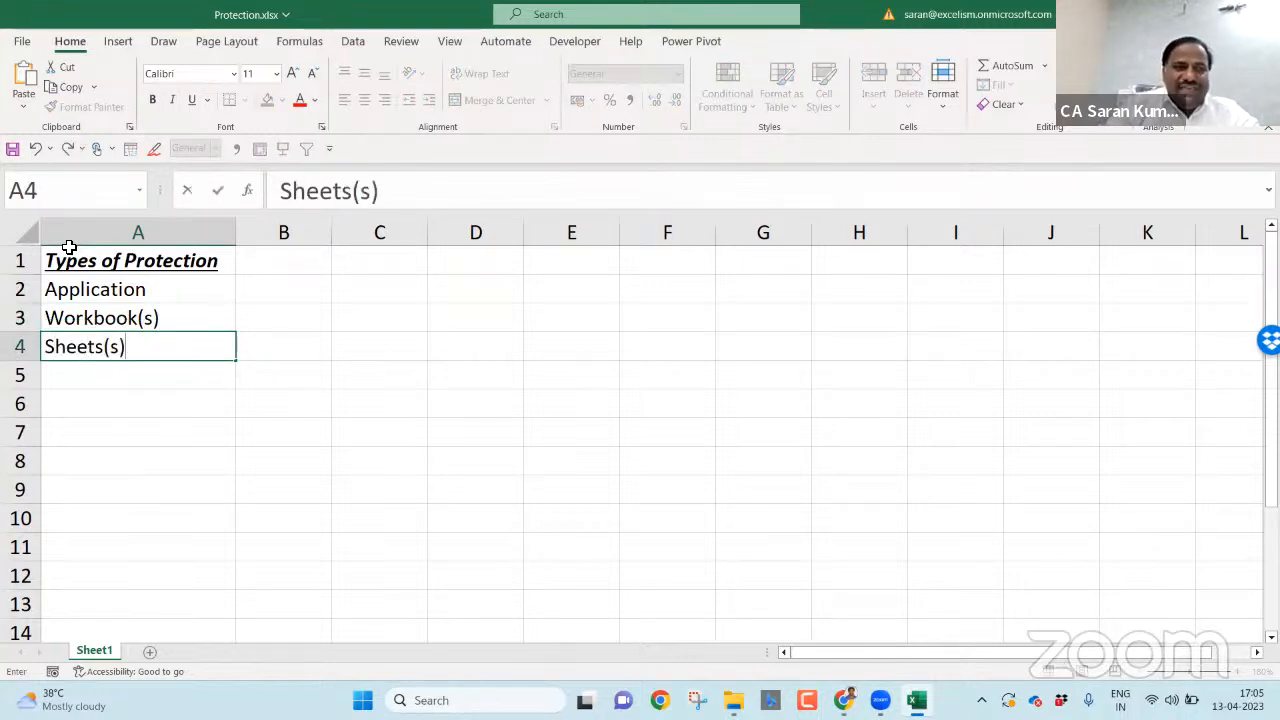
pyautogui.press('Return')
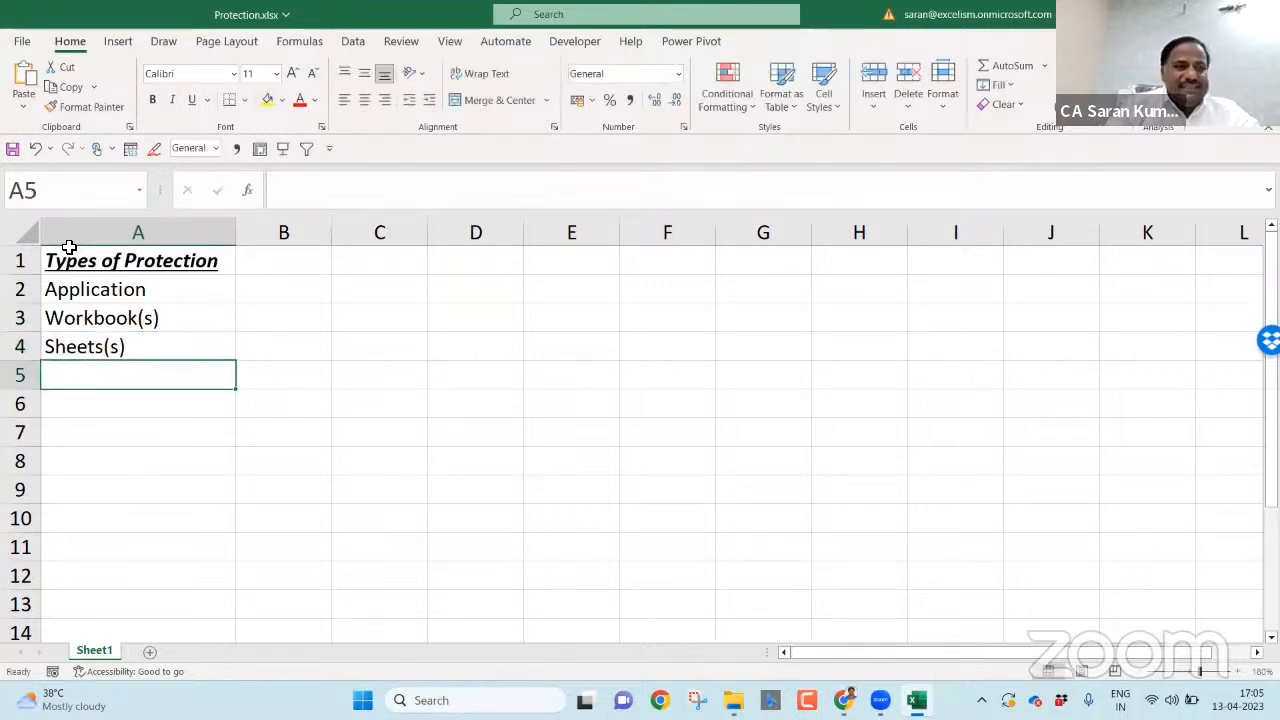
# - Enter 'Worksheet' in B4 and fit column B to it
pyautogui.write('R')
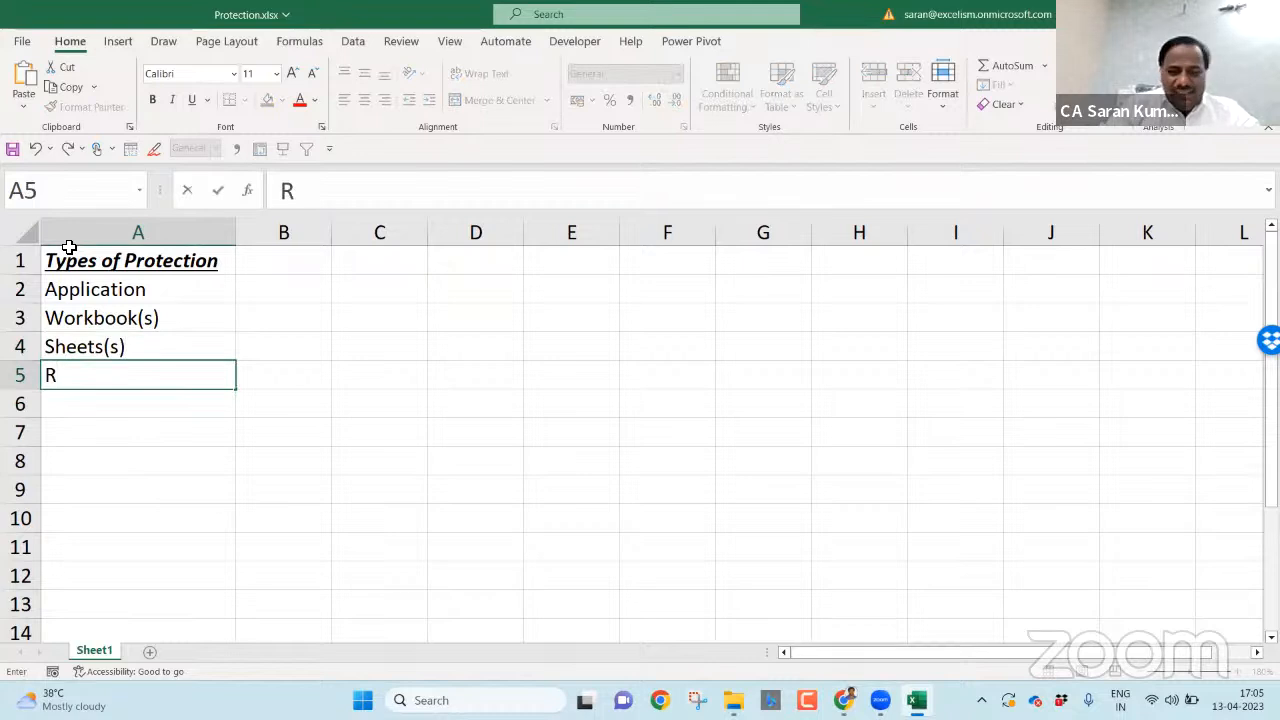
pyautogui.press('Escape')
pyautogui.press('Up')
pyautogui.press('Right')
pyautogui.write('Worksheet')
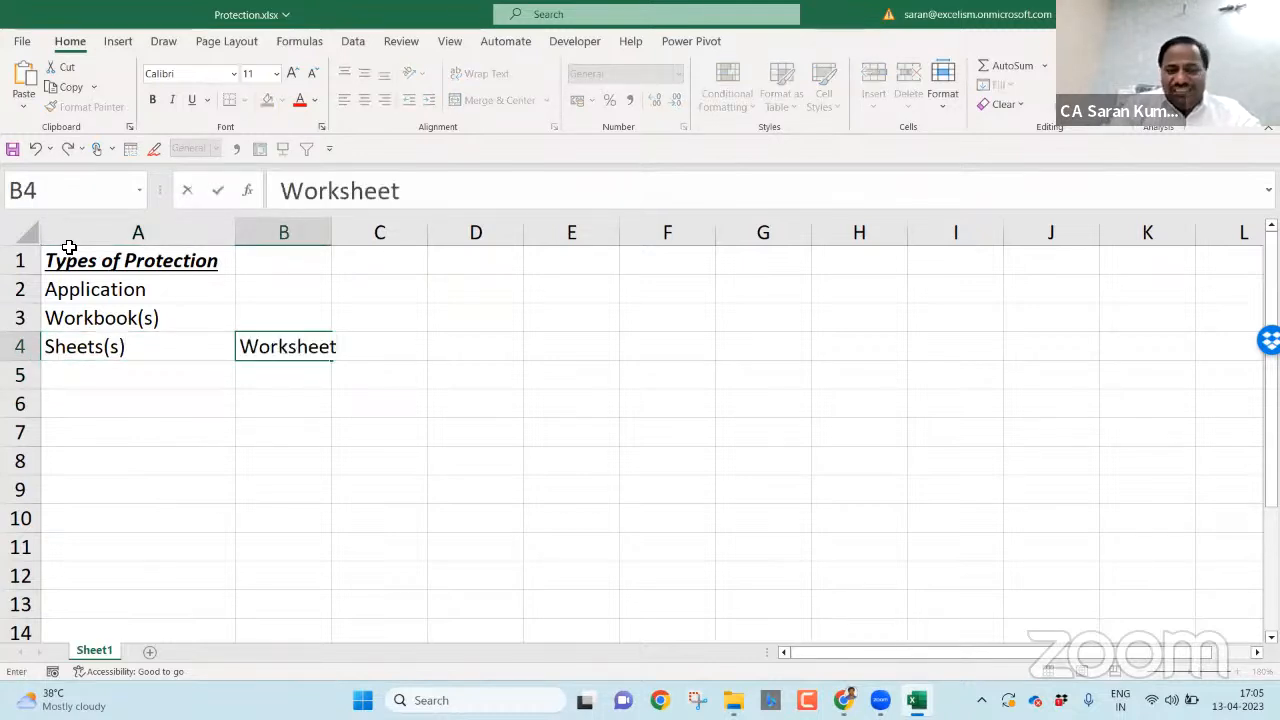
pyautogui.press('Return')
pyautogui.press('Up')
pyautogui.hotkey('alt', 'h')
pyautogui.press('o')
pyautogui.press('i')
pyautogui.press('Down')
# - Add Chart Sheet, Macro Sheet and Dialogue Sheet in B5:B7
pyautogui.write('Ch')
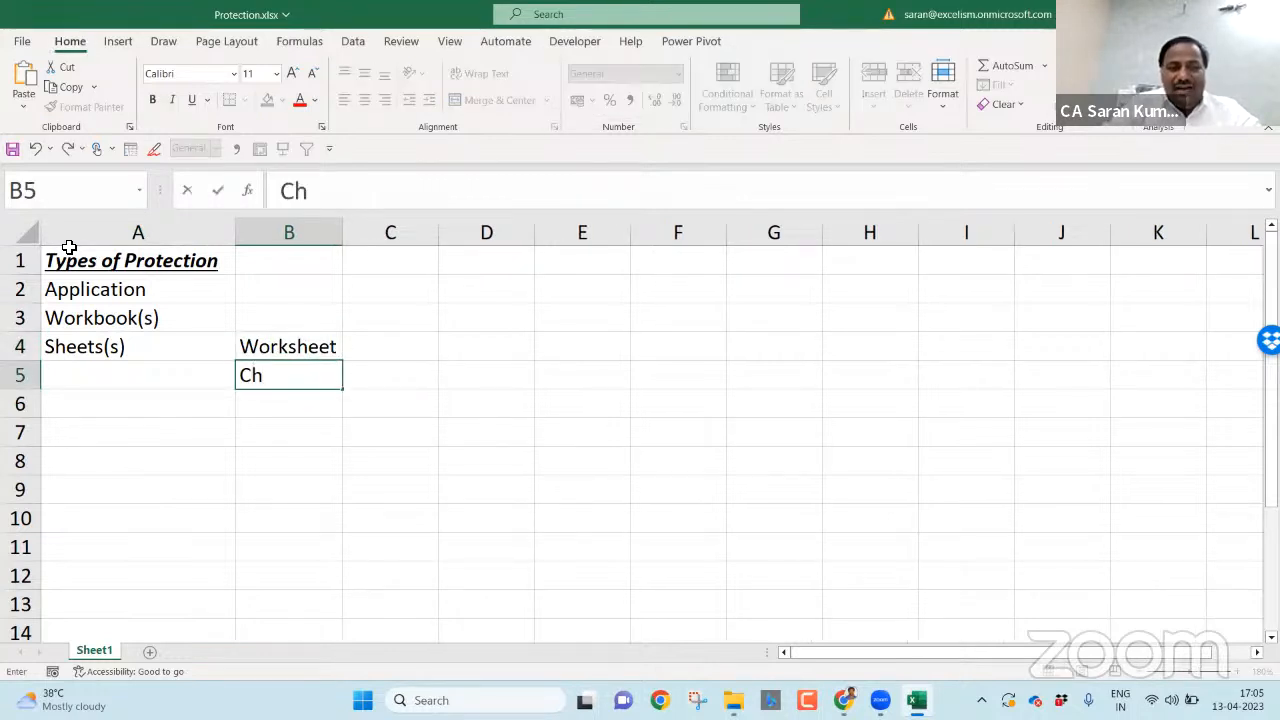
pyautogui.write('art Sheet')
pyautogui.press('Return')
pyautogui.write('Macro Sheet')
pyautogui.press('Return')
pyautogui.write('Dialogue Sheet')
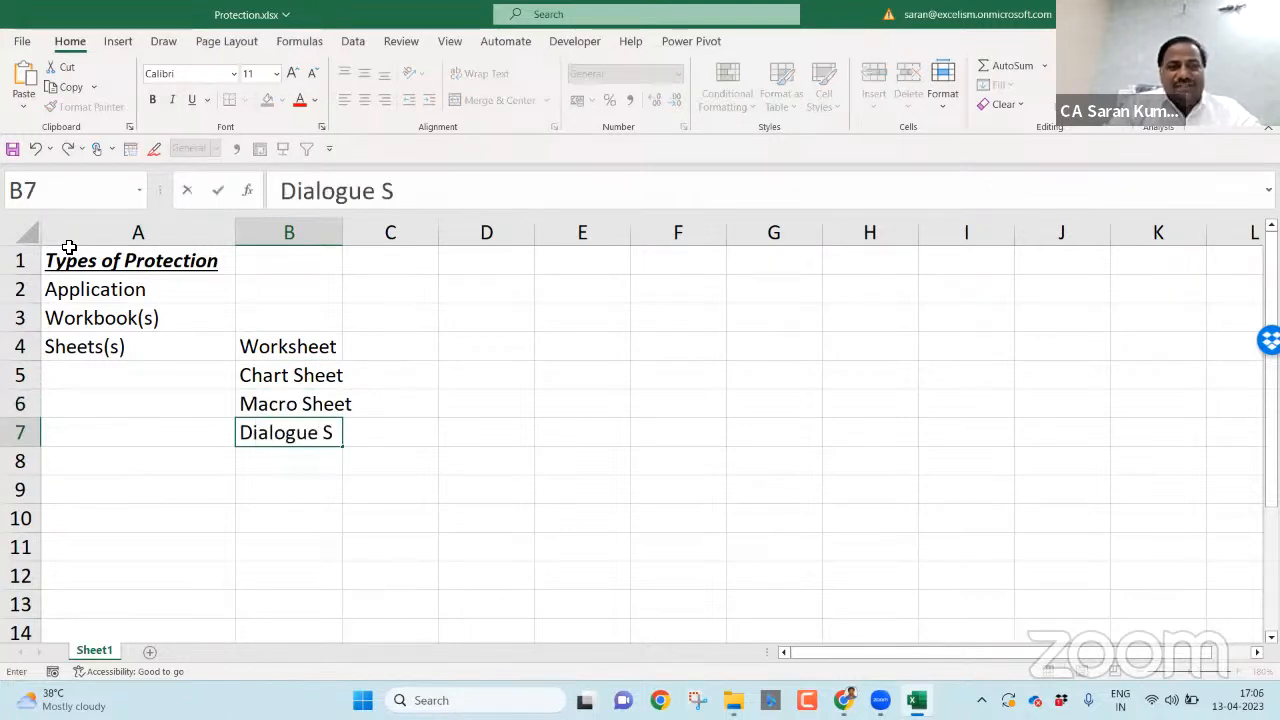
pyautogui.press('Return')
# - Correct B4 to 'Work Sheet' and autofit column B across B4:B7
pyautogui.press('Up')
pyautogui.press('Up')
pyautogui.press('Up')
pyautogui.press('Up')
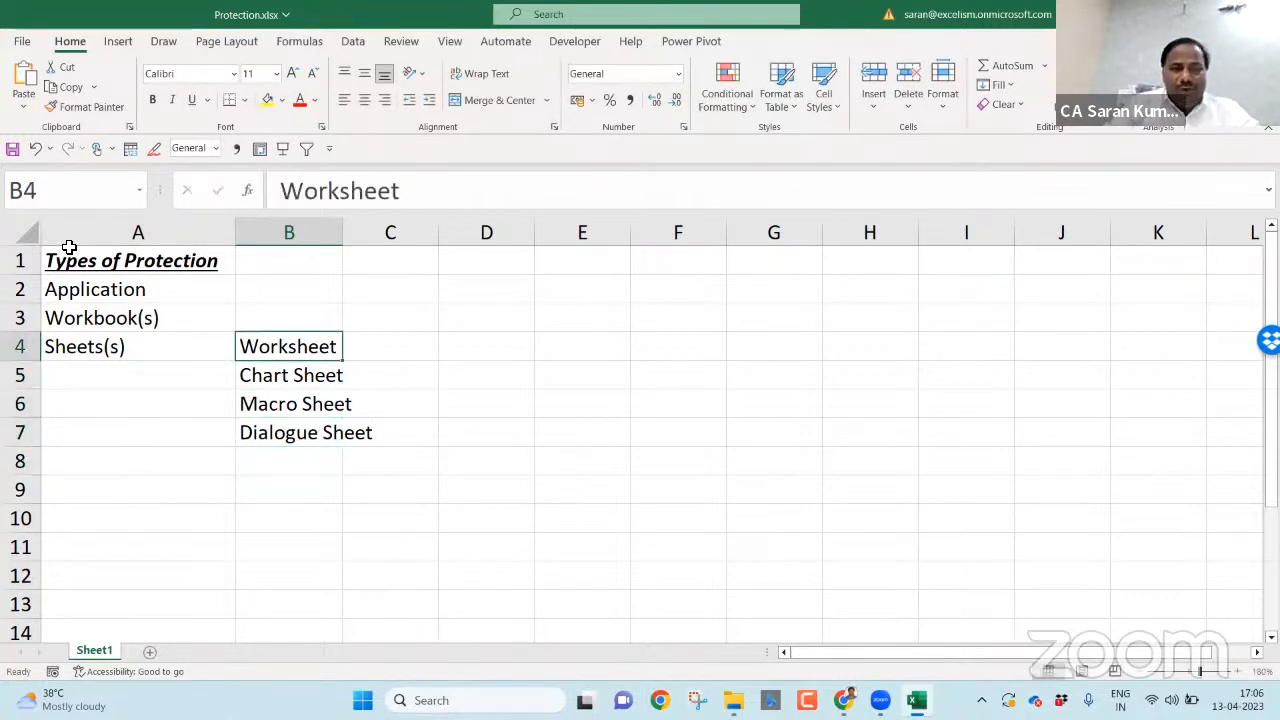
pyautogui.press('F2')
pyautogui.press('Left')
pyautogui.press('Left')
pyautogui.press('Left')
pyautogui.press('Left')
pyautogui.press('Left')
pyautogui.press('Delete')
pyautogui.write('S')
pyautogui.press('Return')
pyautogui.press('Up')
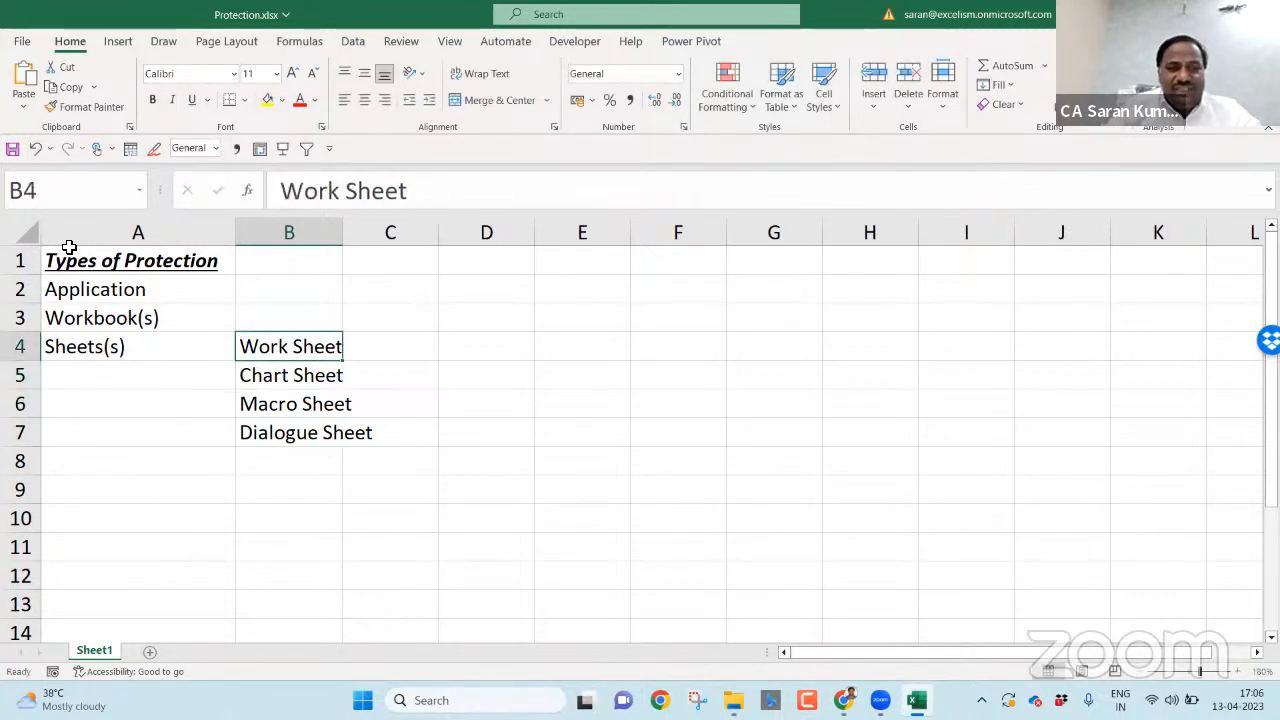
pyautogui.hotkey('shift', 'Down')
pyautogui.hotkey('shift', 'Down')
pyautogui.hotkey('shift', 'Down')
pyautogui.hotkey('alt', 'o')
pyautogui.press('c')
pyautogui.press('a')
pyautogui.press('Right')
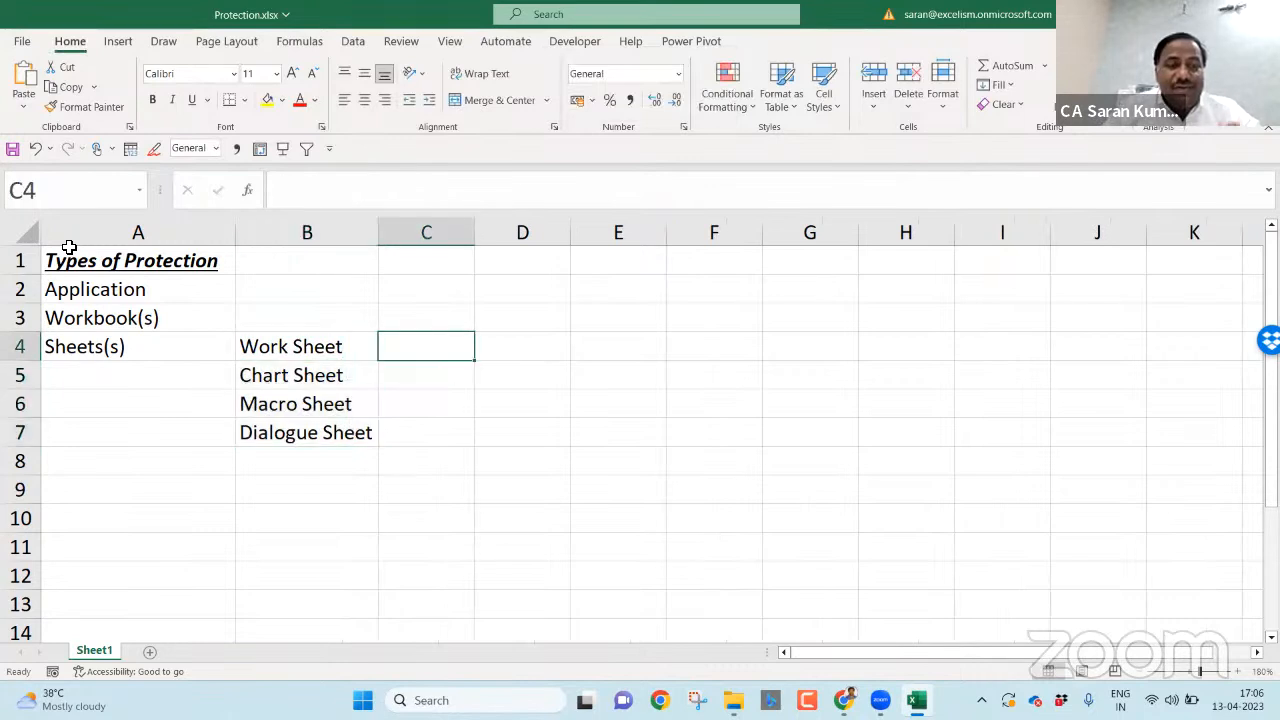
pyautogui.press('Left')
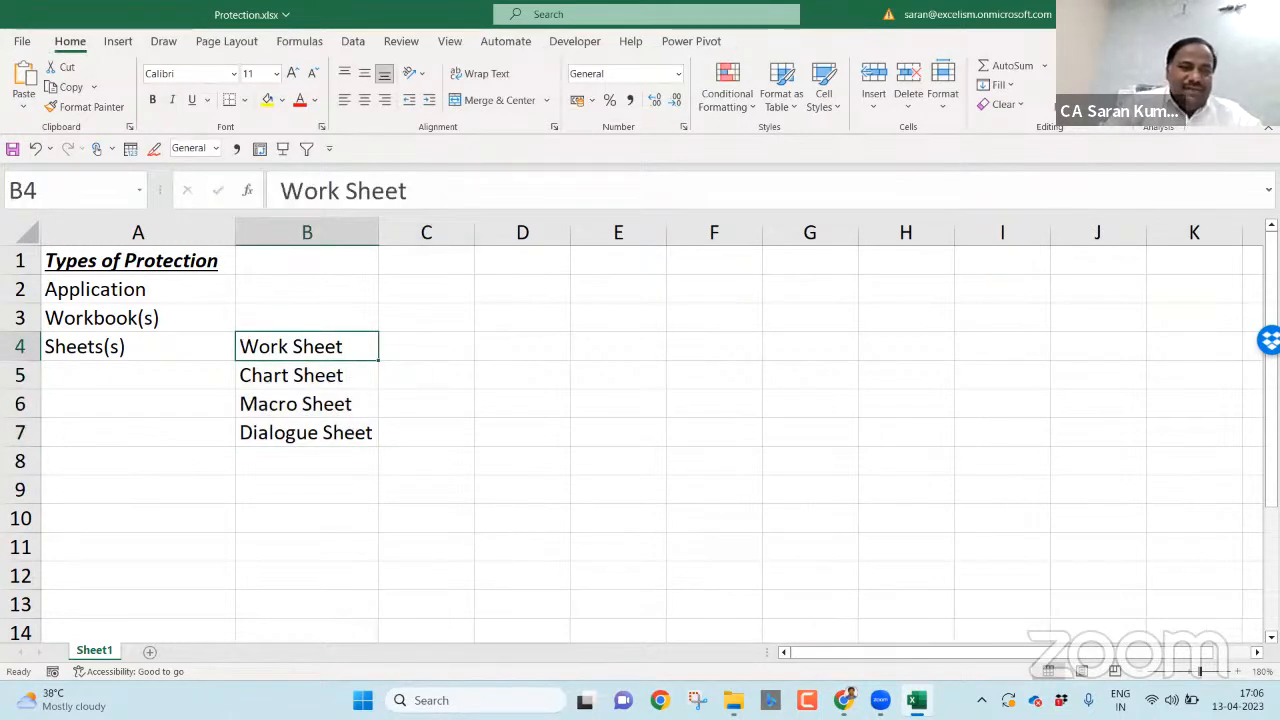
# - Preview the Chart and MS Excel 4.0 Macro sheet types in the Insert dialog, then cancel
pyautogui.rightClick(113, 657)
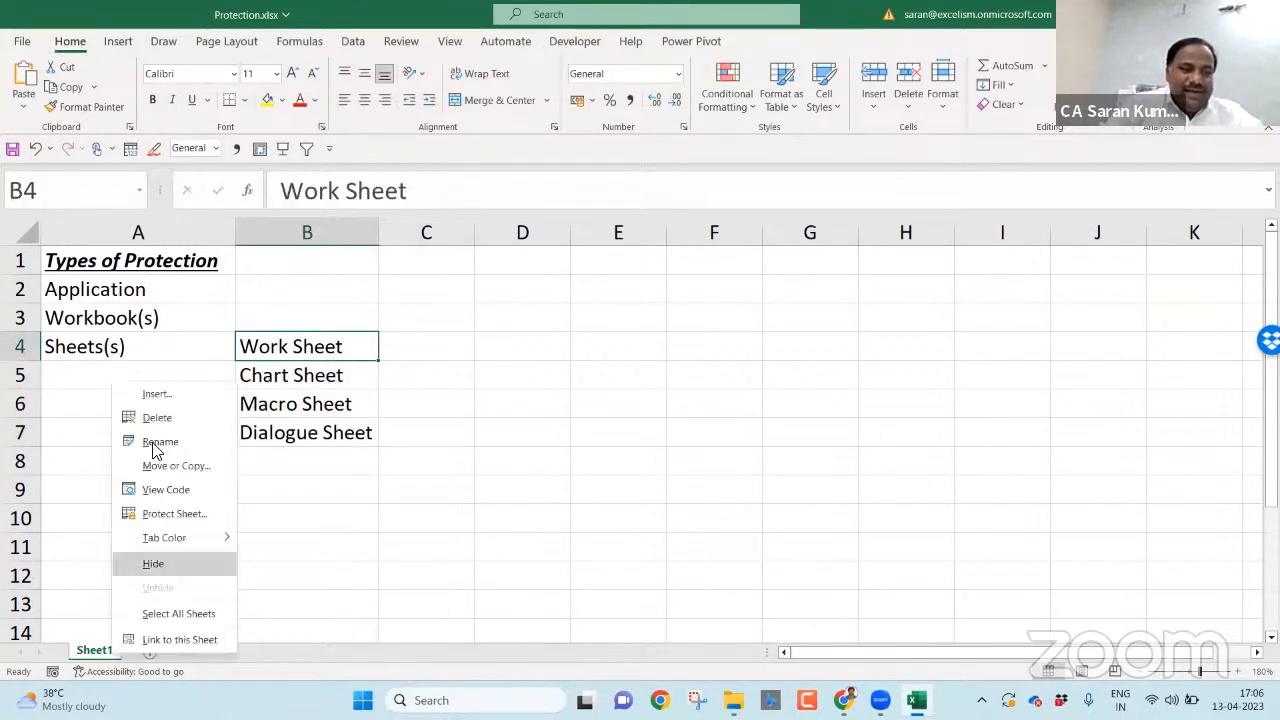
pyautogui.click(155, 400)
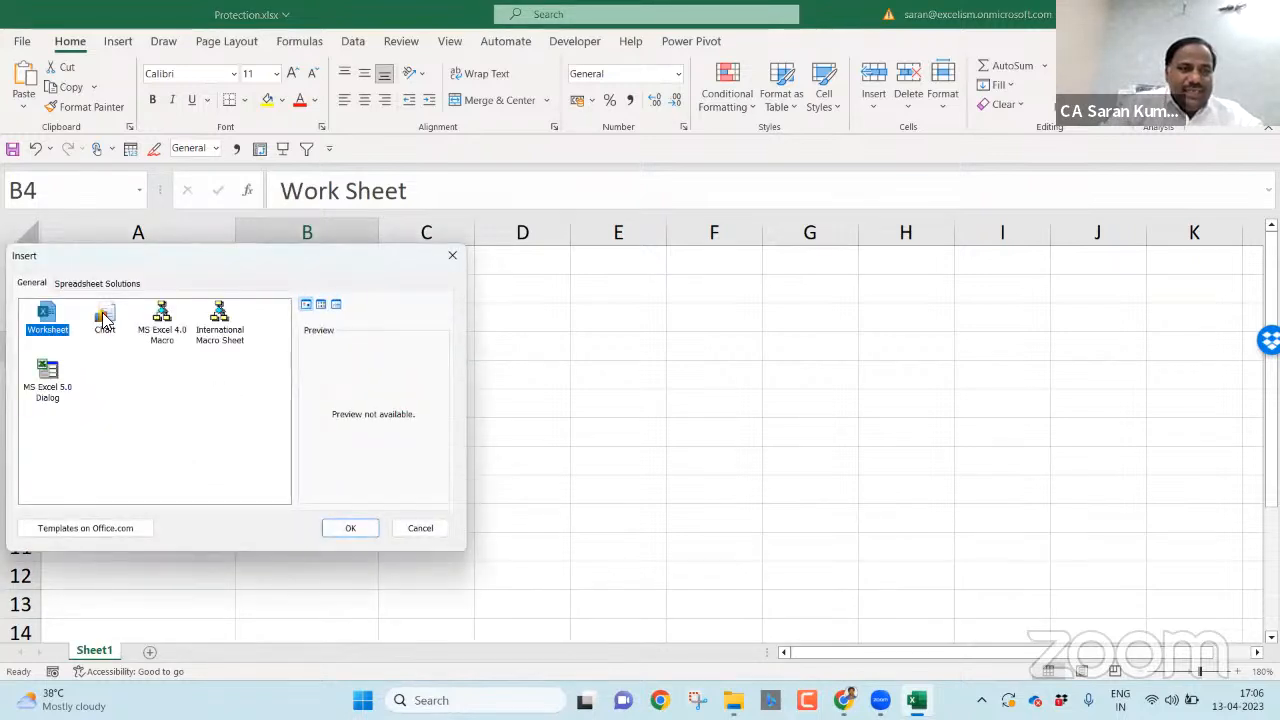
pyautogui.click(111, 333)
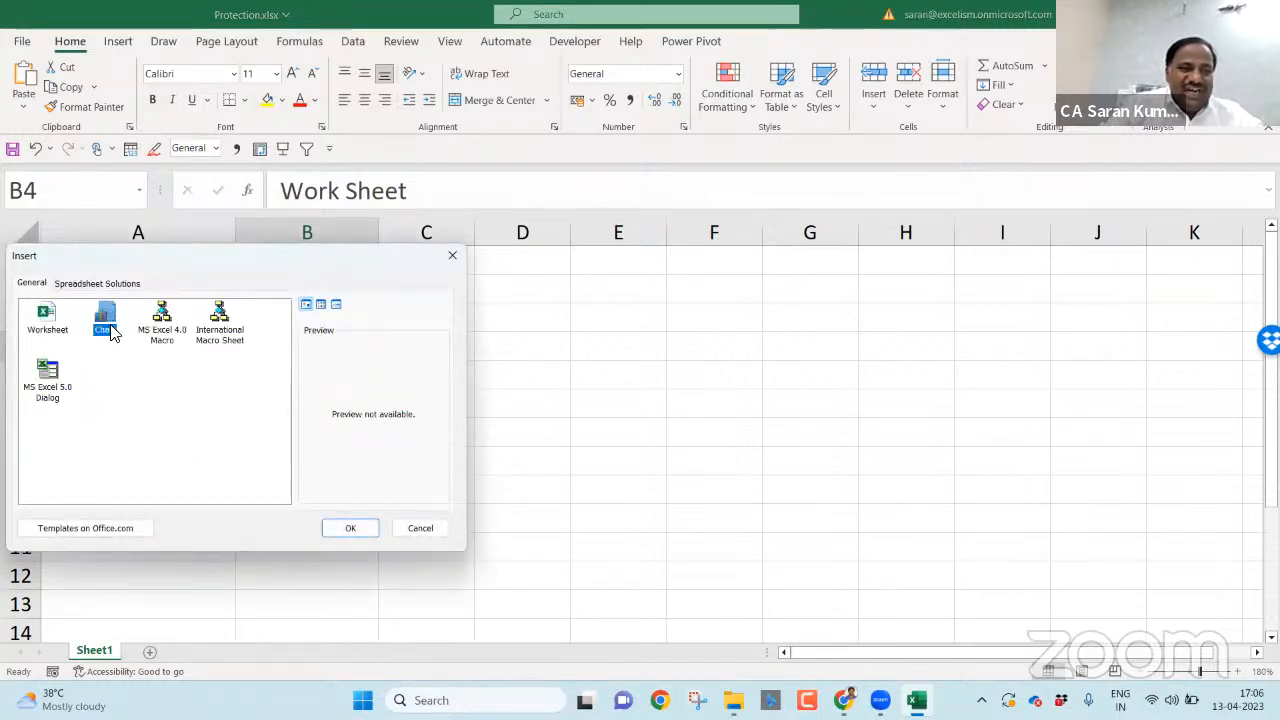
pyautogui.click(168, 314)
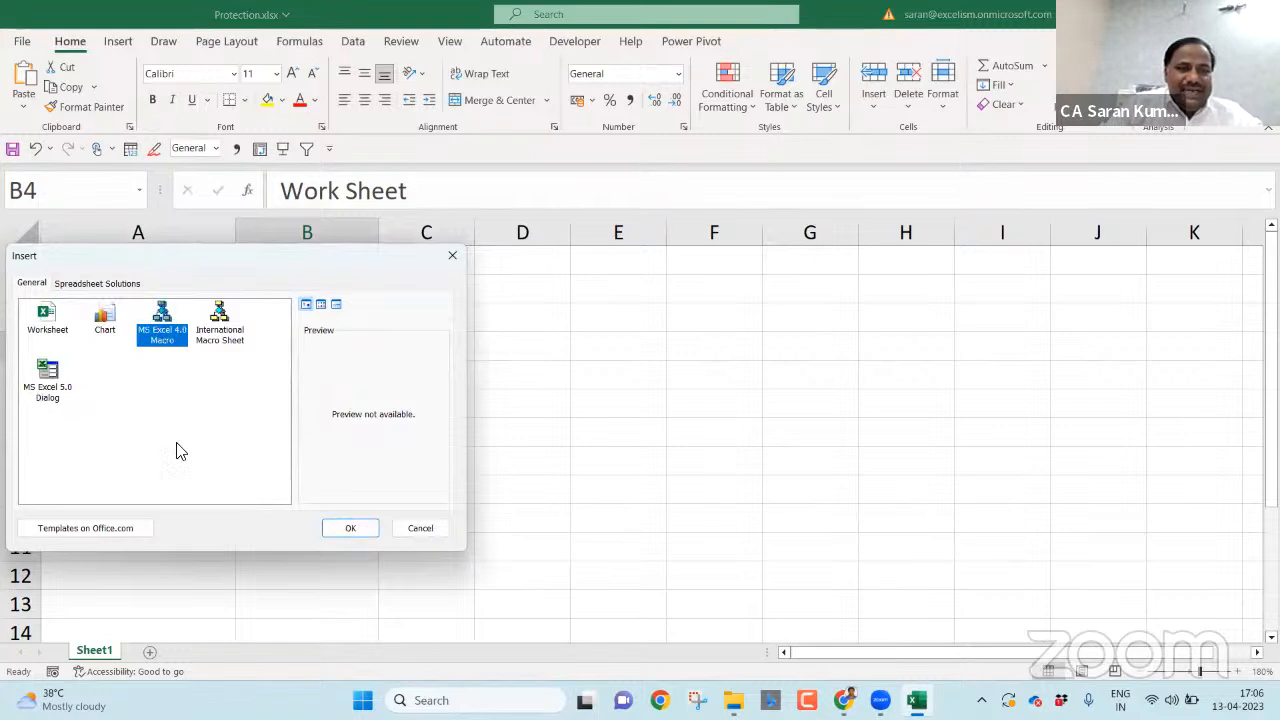
pyautogui.click(420, 528)
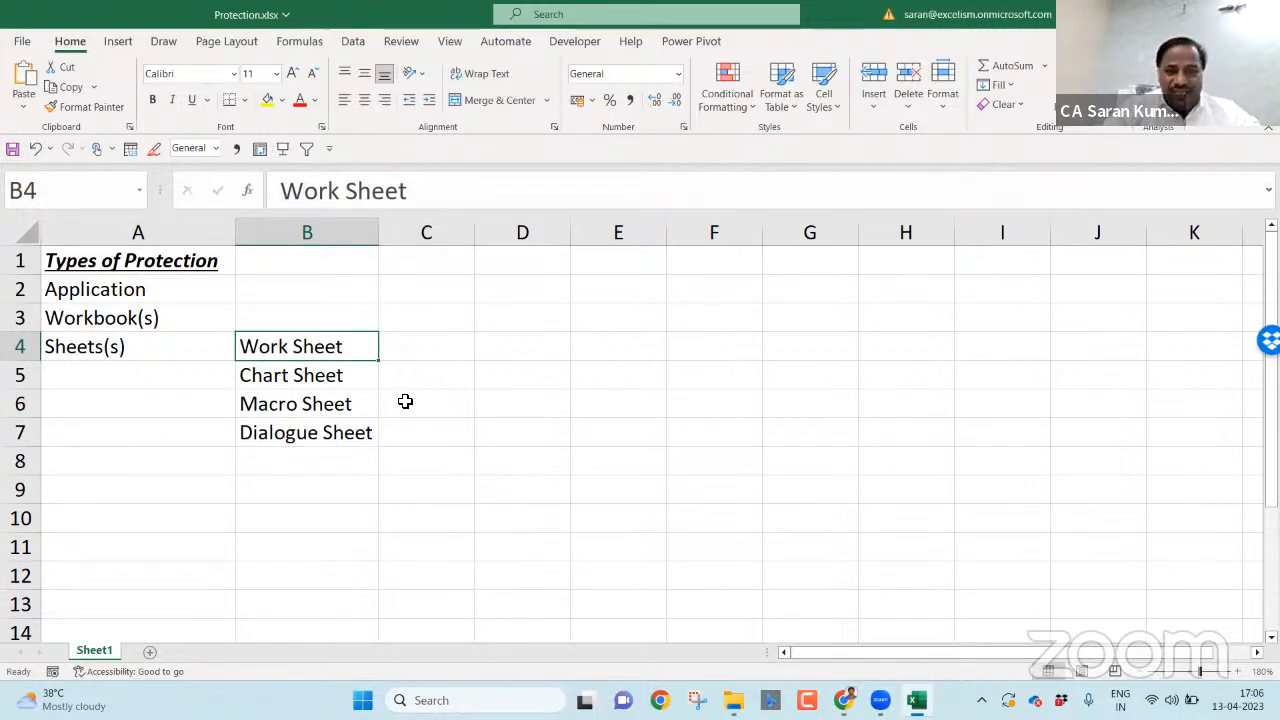
# - Enter Rows, Columns and Cell in A8:A10
pyautogui.press('Down')
pyautogui.press('Up')
pyautogui.press('Down')
pyautogui.press('Down')
pyautogui.press('Down')
pyautogui.press('Down')
pyautogui.press('Left')
pyautogui.write('Rows')
pyautogui.press('Return')
pyautogui.write('Columns')
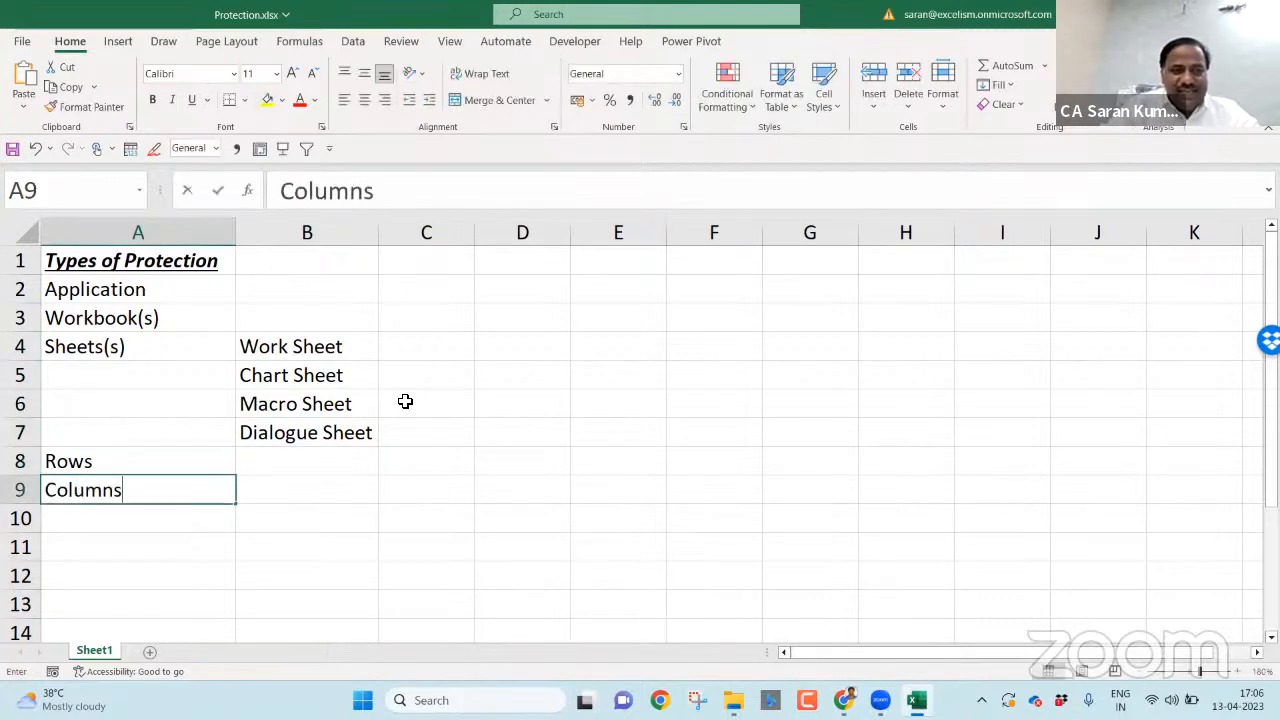
pyautogui.press('Return')
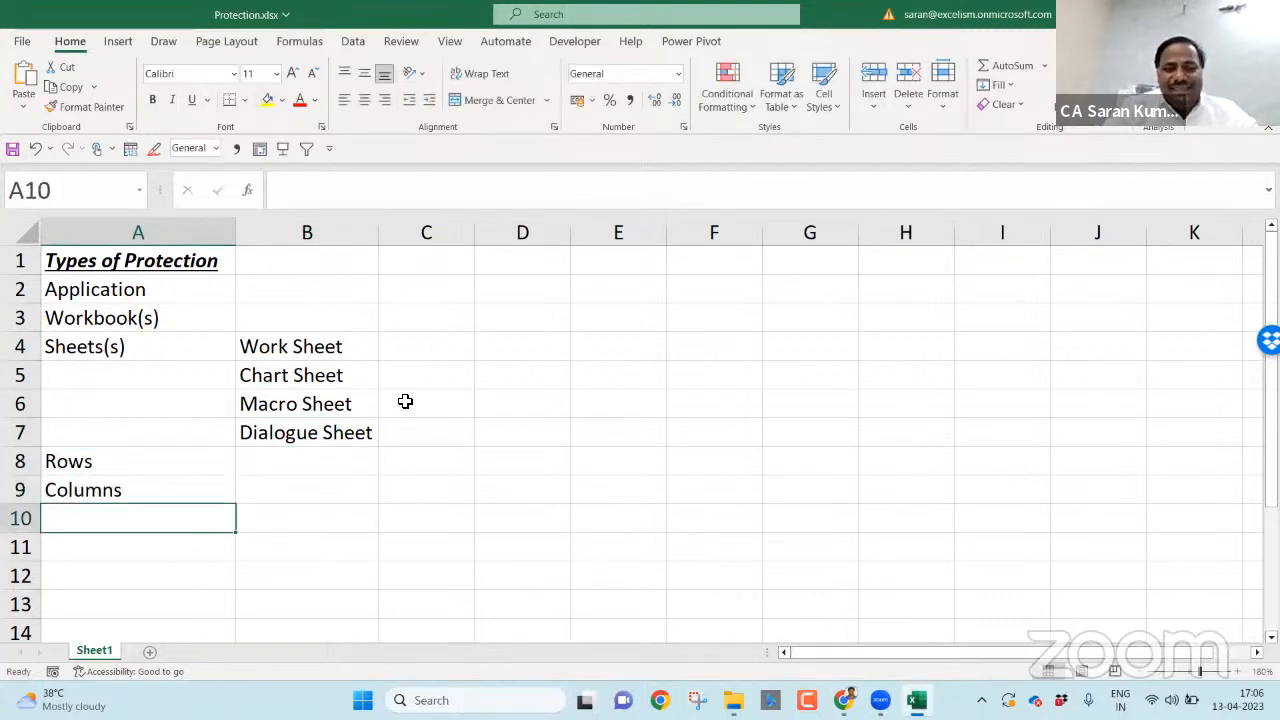
pyautogui.write('Cell')
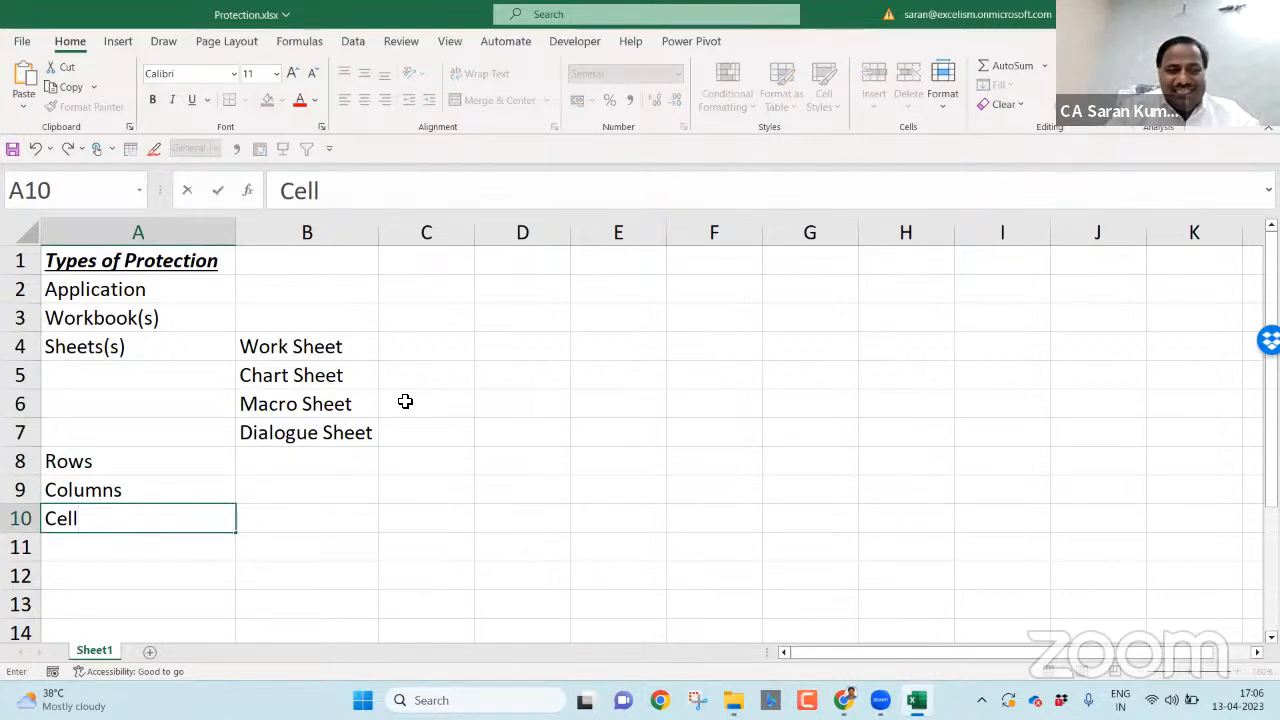
pyautogui.press('Return')
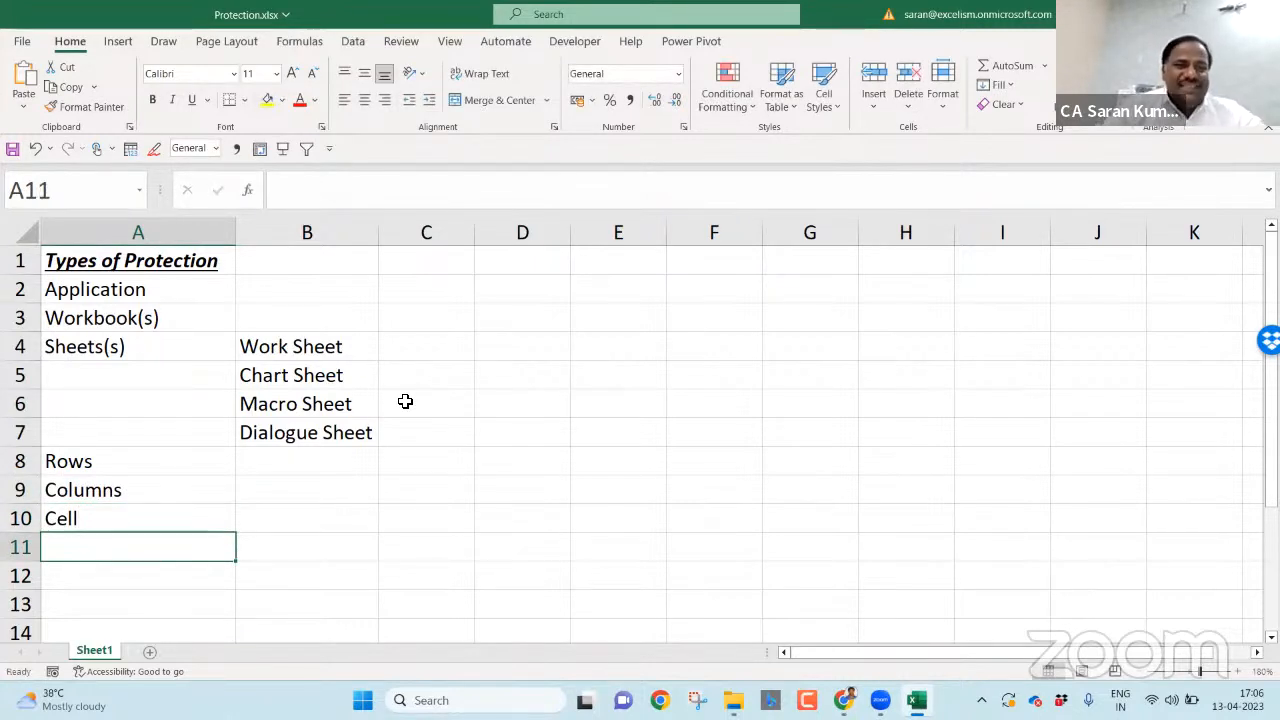
# - Draw a downward arrow in column A from Application down to Cell
pyautogui.click(118, 44)
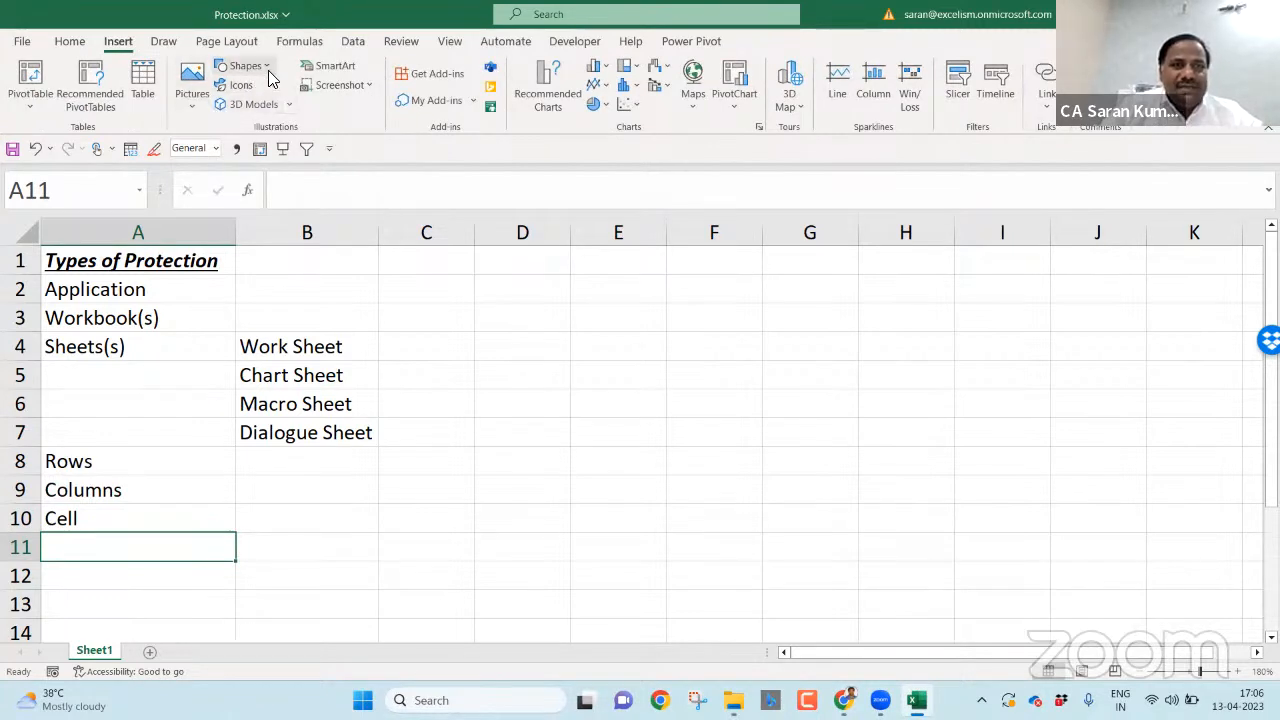
pyautogui.click(269, 76)
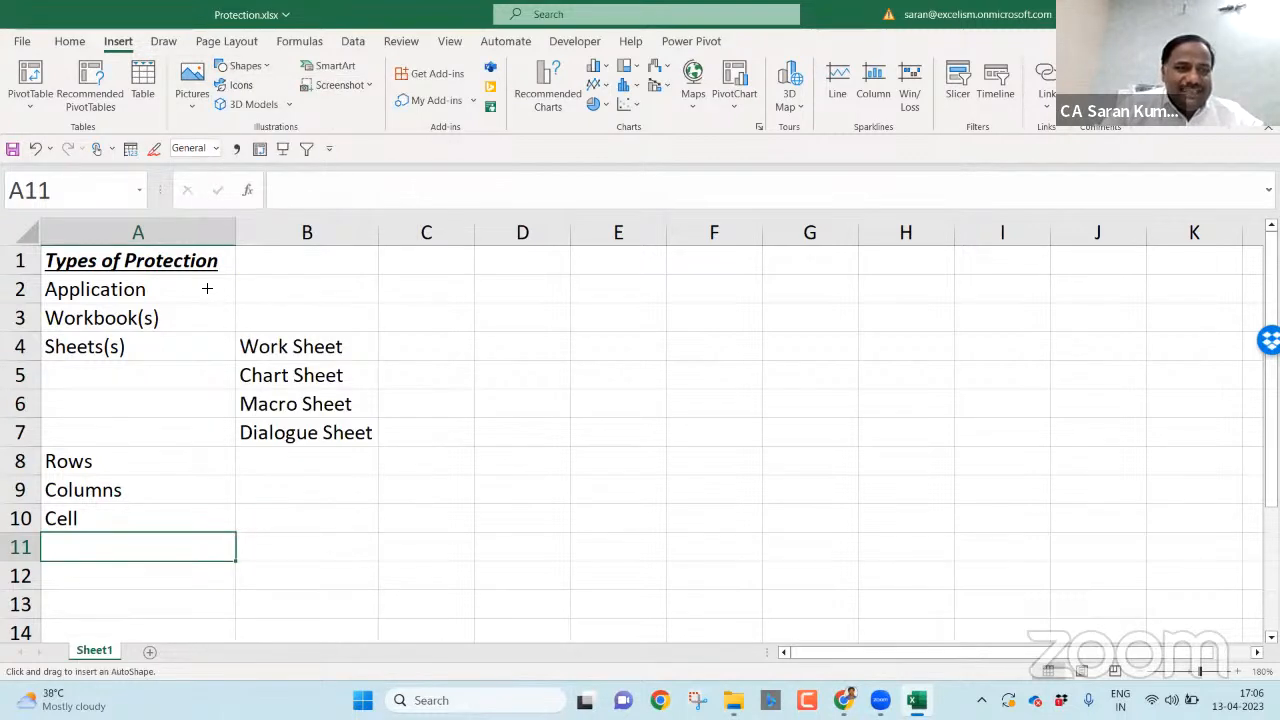
pyautogui.moveTo(205, 284); pyautogui.dragTo(202, 473)
pyautogui.moveTo(203, 514)
pyautogui.mouseDown()
pyautogui.moveTo(205, 533)
pyautogui.moveTo(203, 520)
pyautogui.mouseUp()
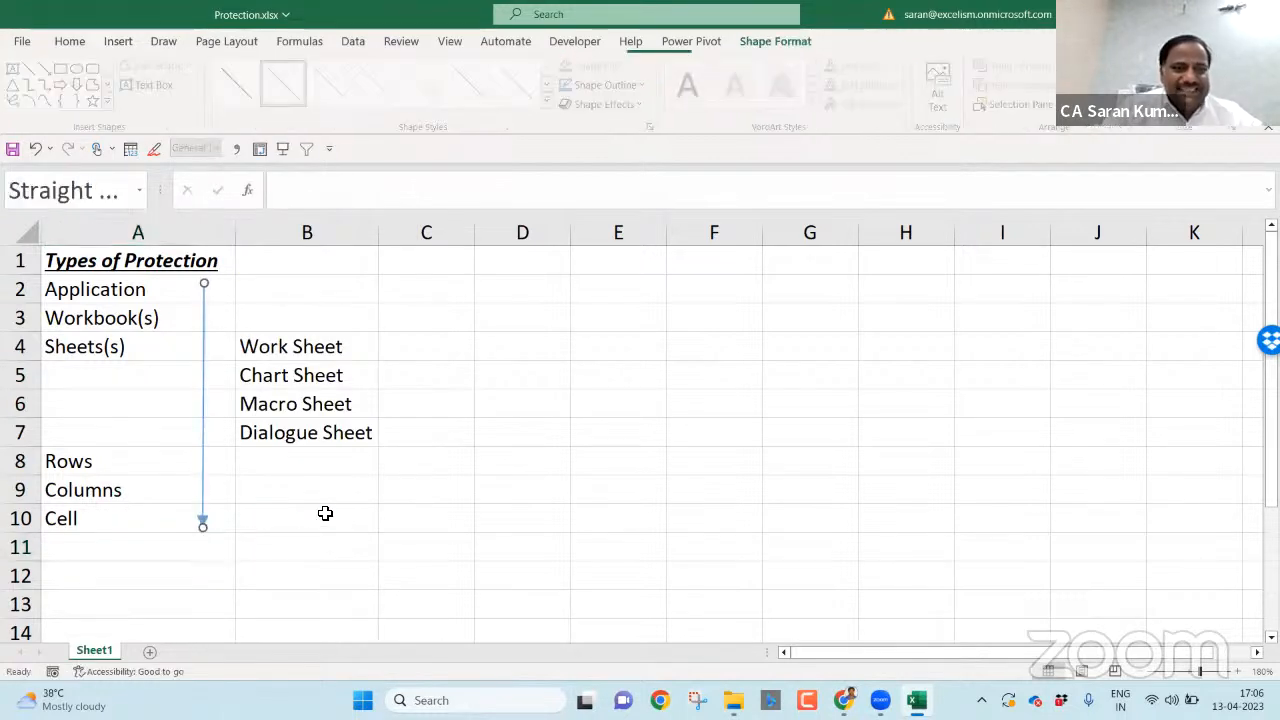
pyautogui.click(326, 511)
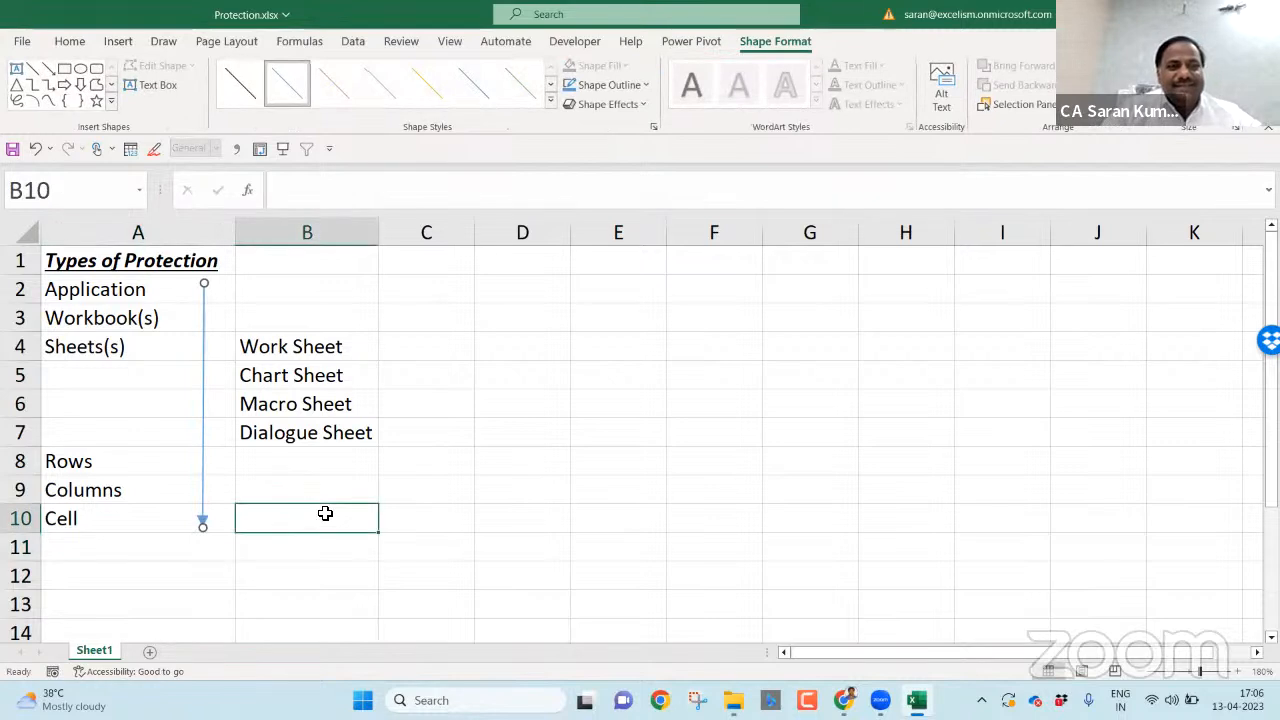
pyautogui.click(155, 520)
# - Make A10 bold with yellow fill, then type 'Protection of Workbook' into D3
pyautogui.hotkey('ctrl', 'b')
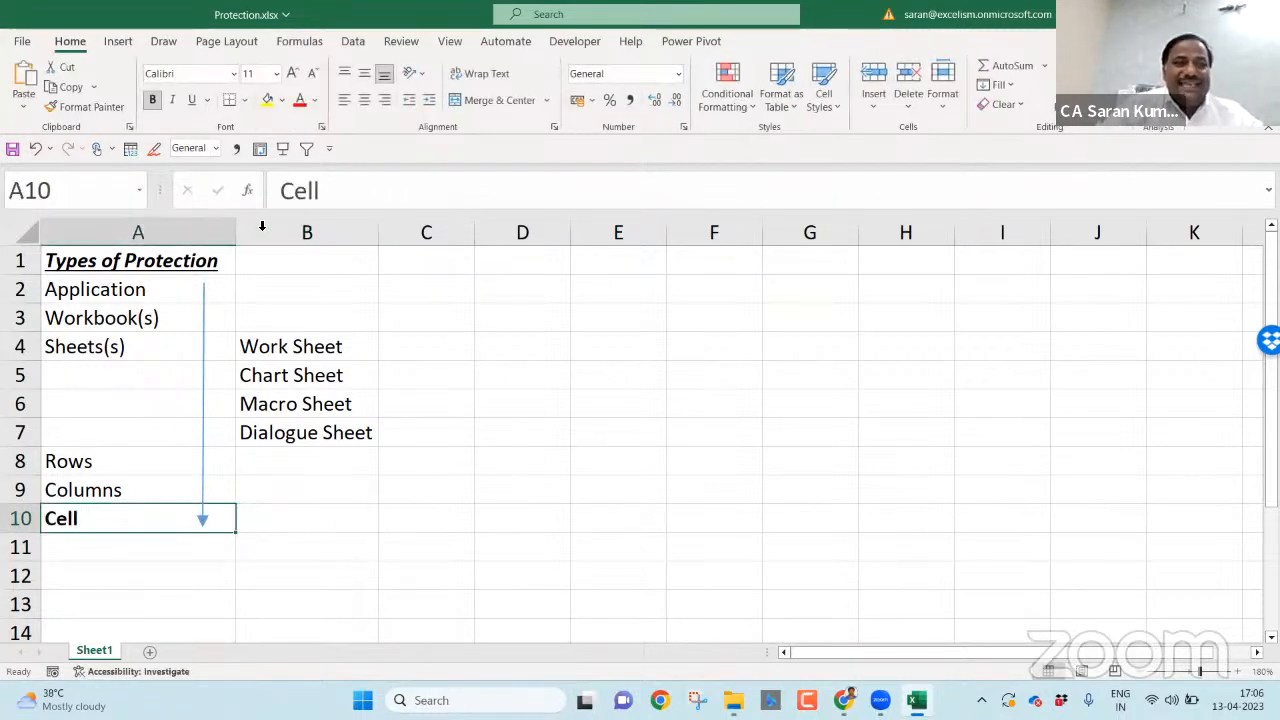
pyautogui.click(267, 100)
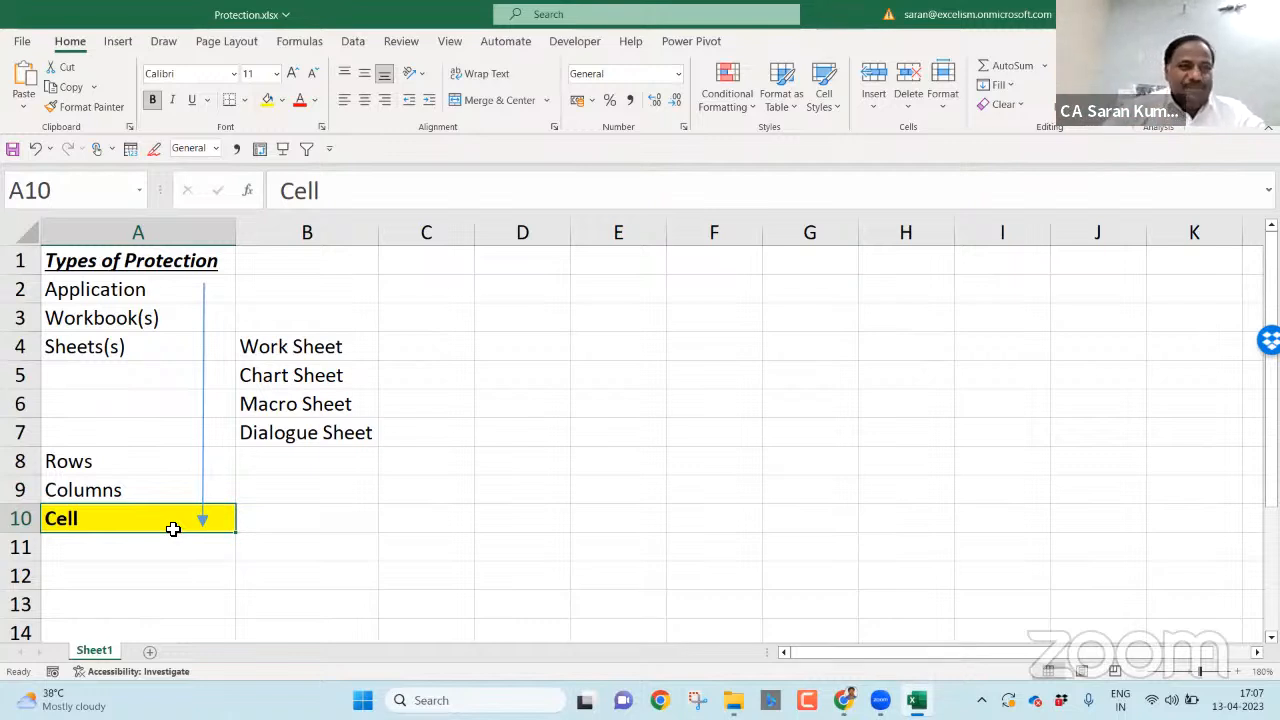
pyautogui.click(158, 331)
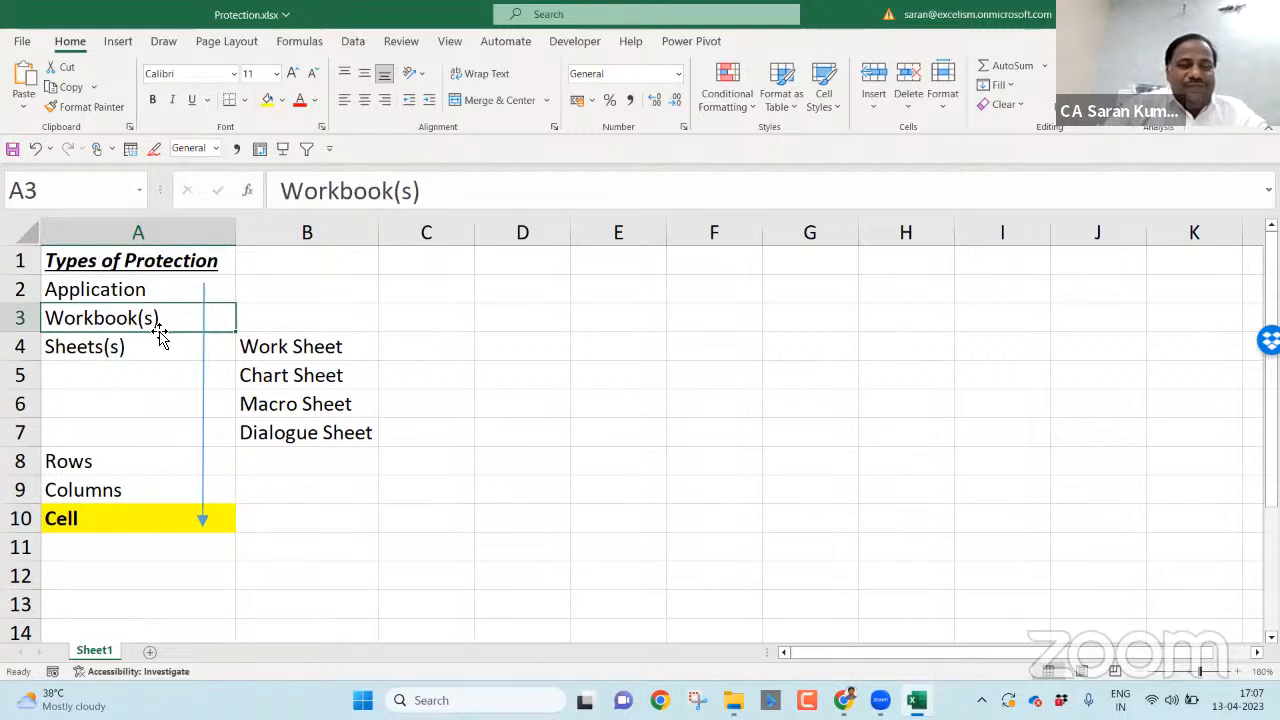
pyautogui.click(497, 322)
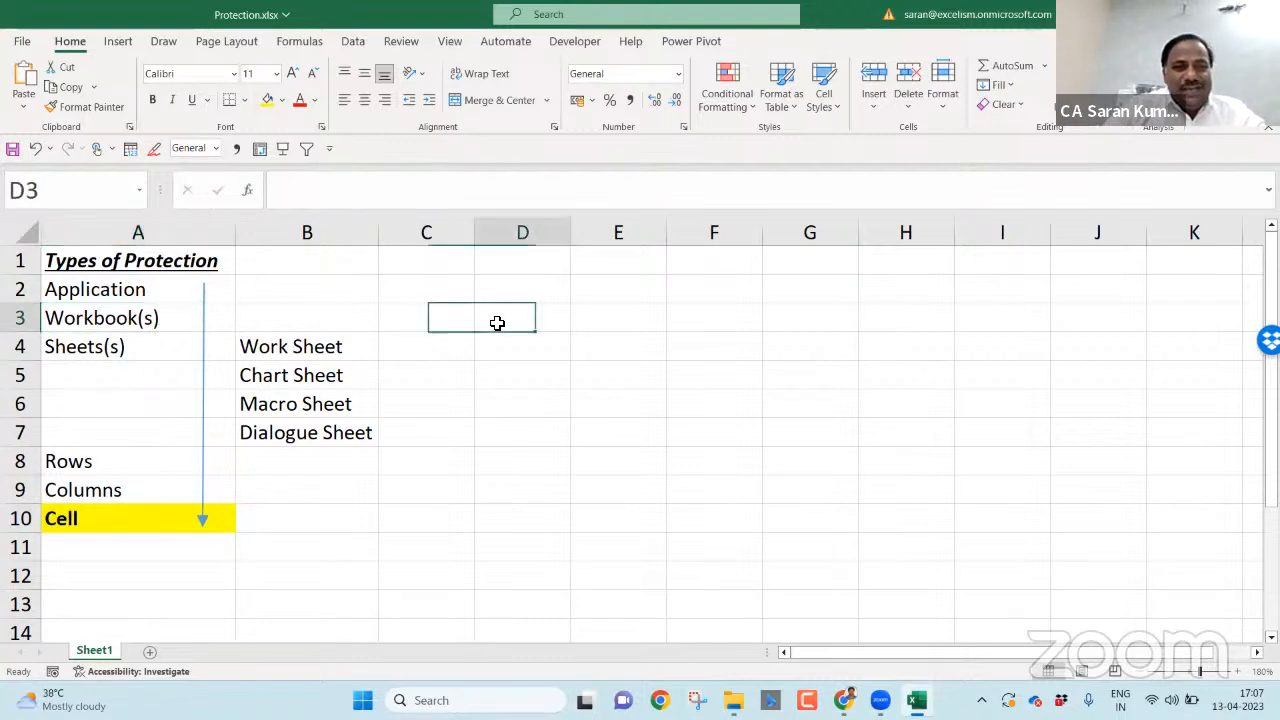
pyautogui.write('Pro')
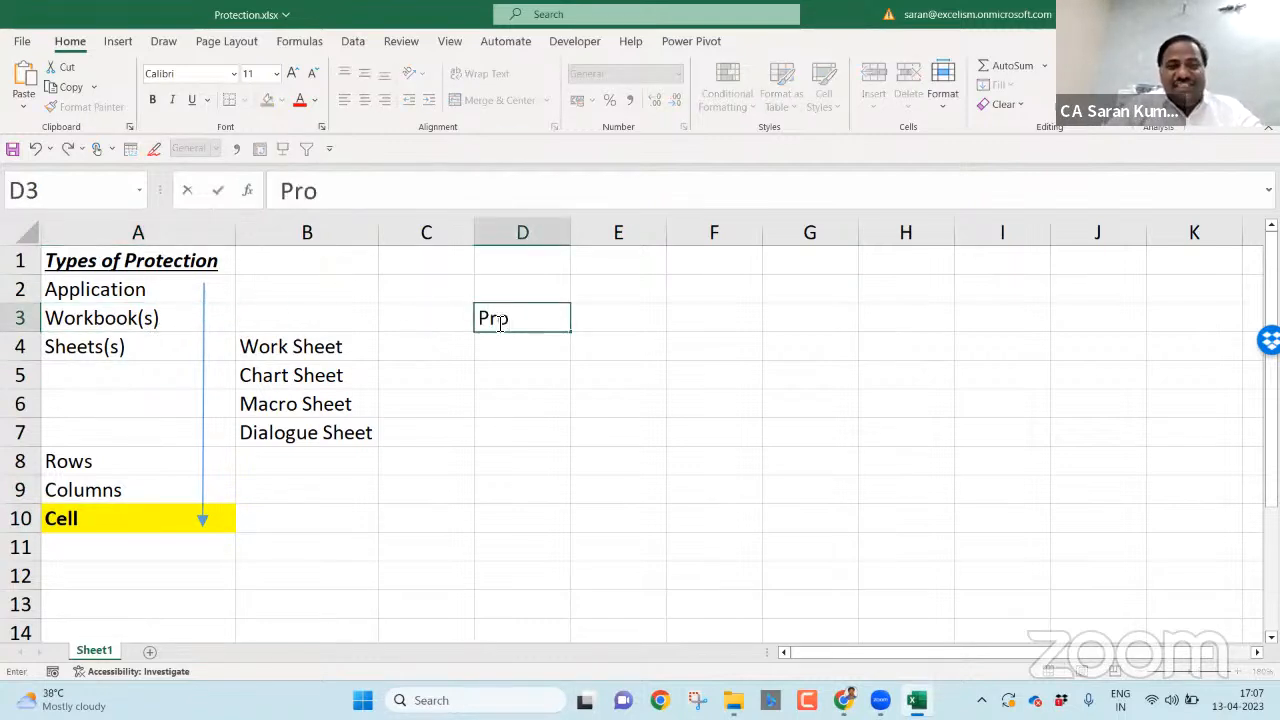
pyautogui.write('tection of')
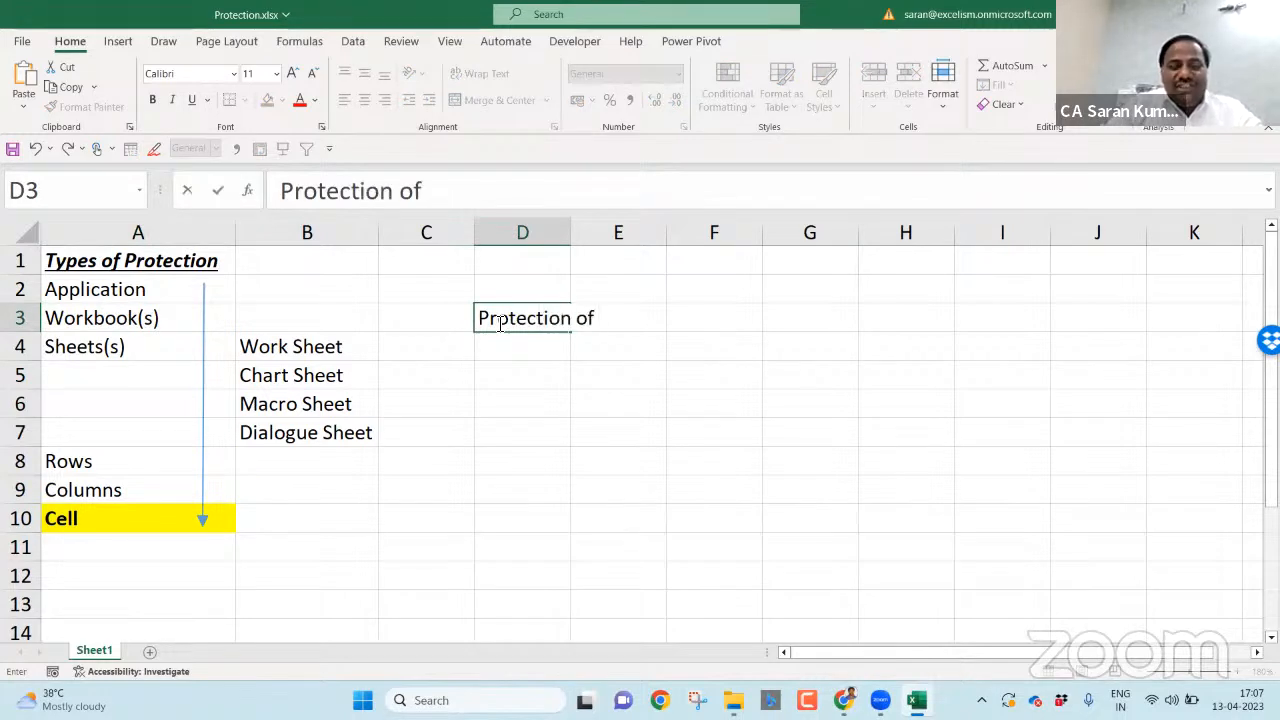
pyautogui.write(' Workbook')
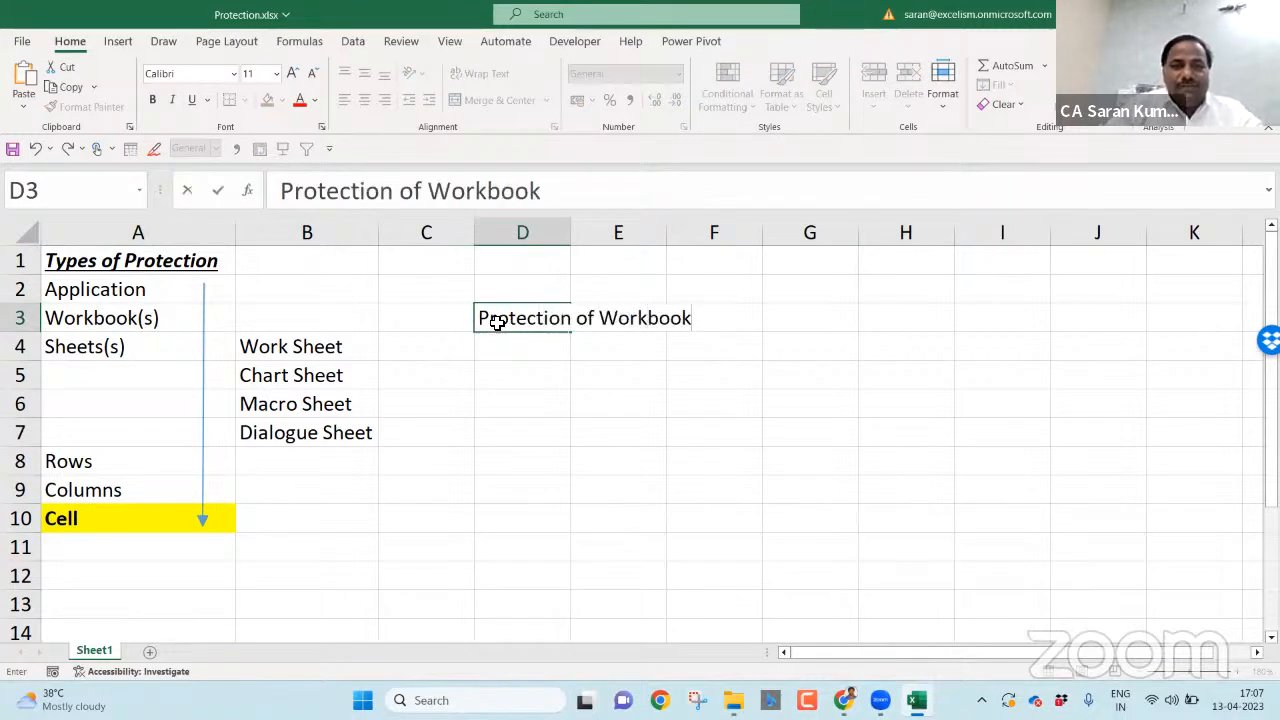
# - Confirm 'Protection of Workbook' in D3 and enter 'Protection of Worksheet' in D4
pyautogui.press('Return')
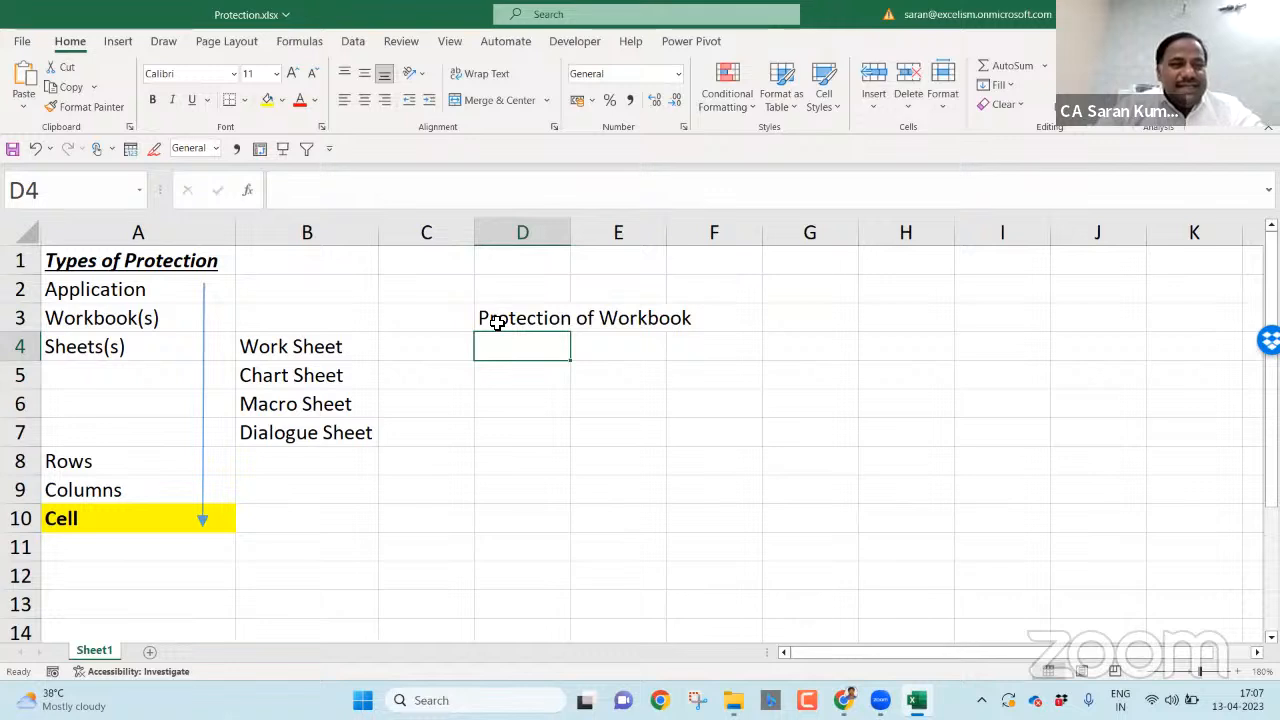
pyautogui.press('Left')
pyautogui.press('Left')
pyautogui.press('Right')
pyautogui.press('Right')
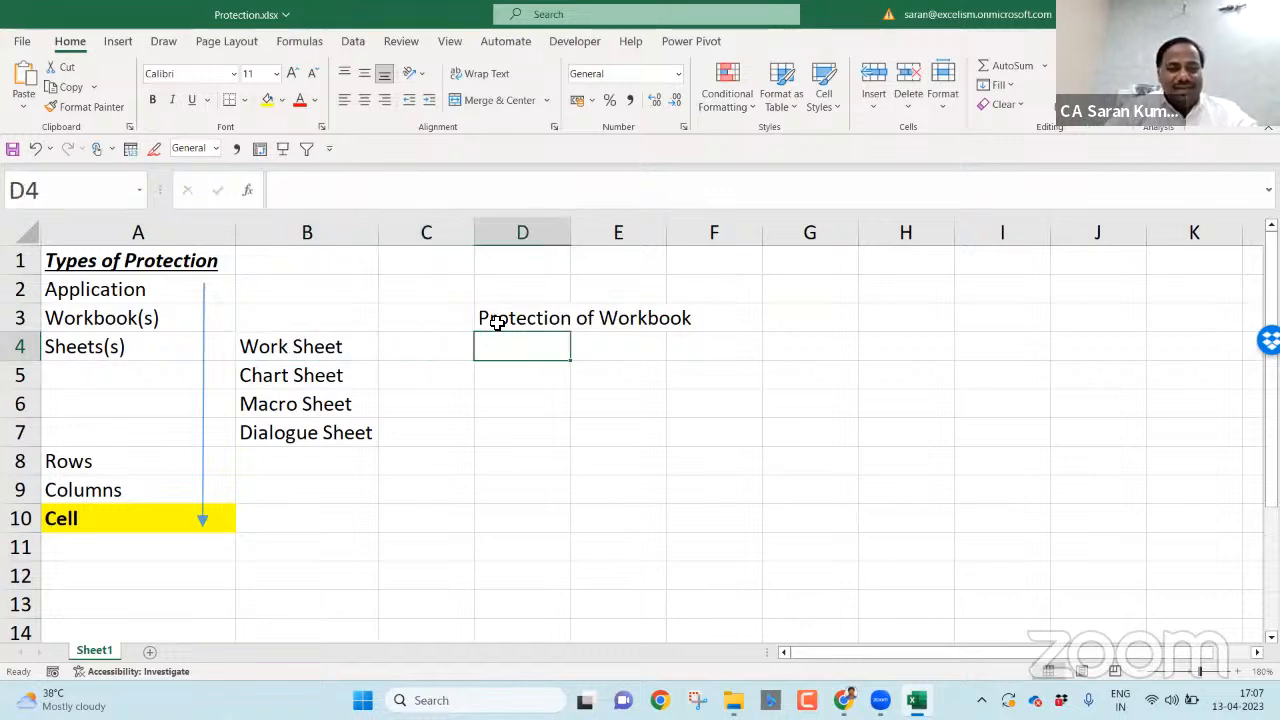
pyautogui.write('Protection')
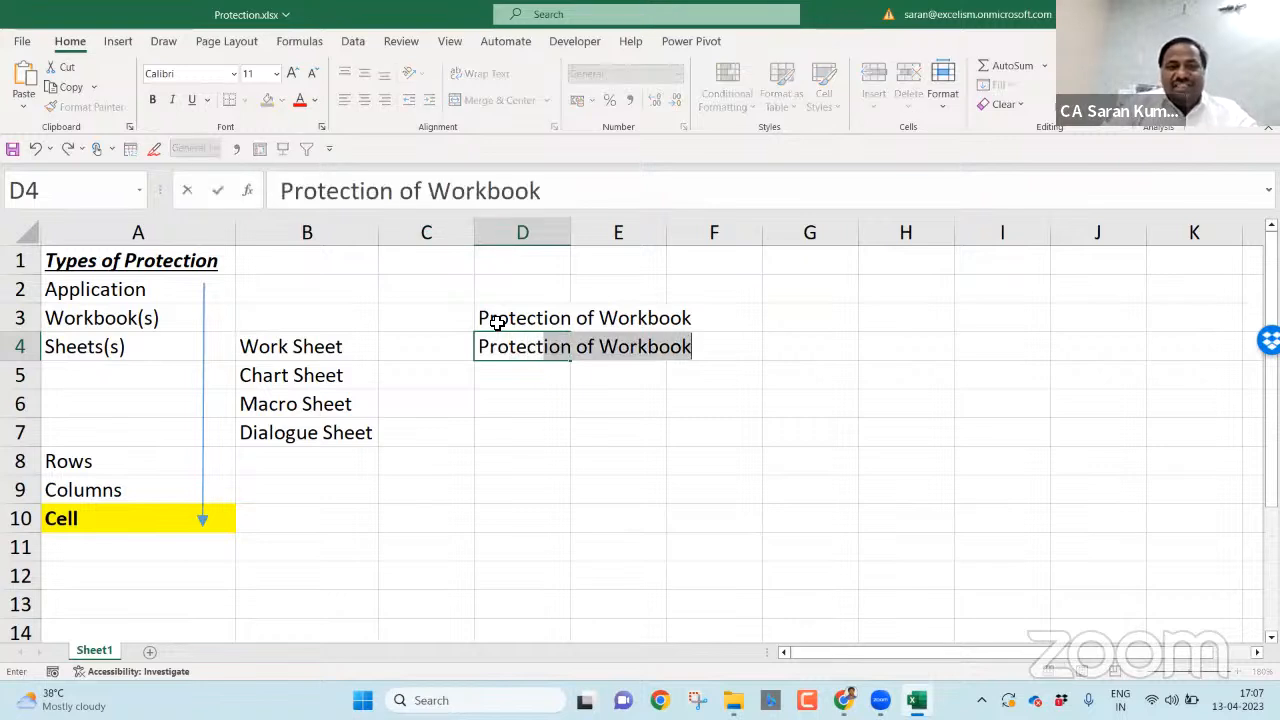
pyautogui.write(' of Worksheet')
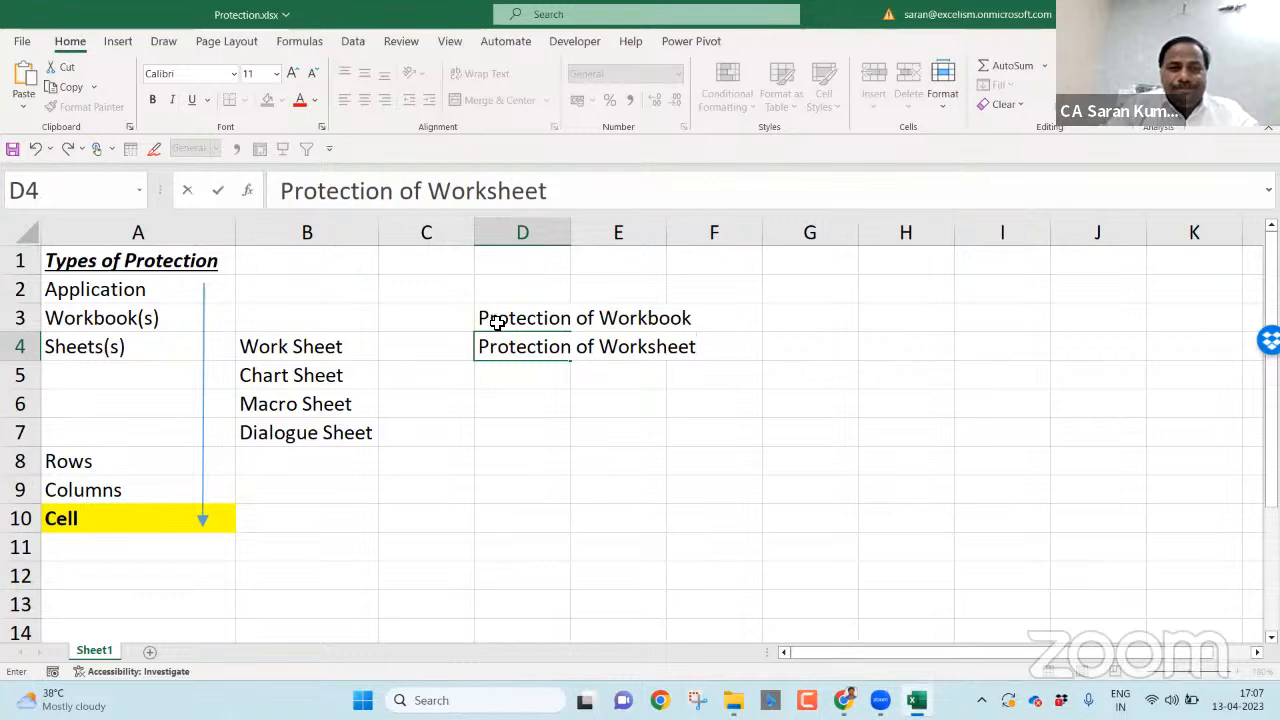
pyautogui.press('Return')
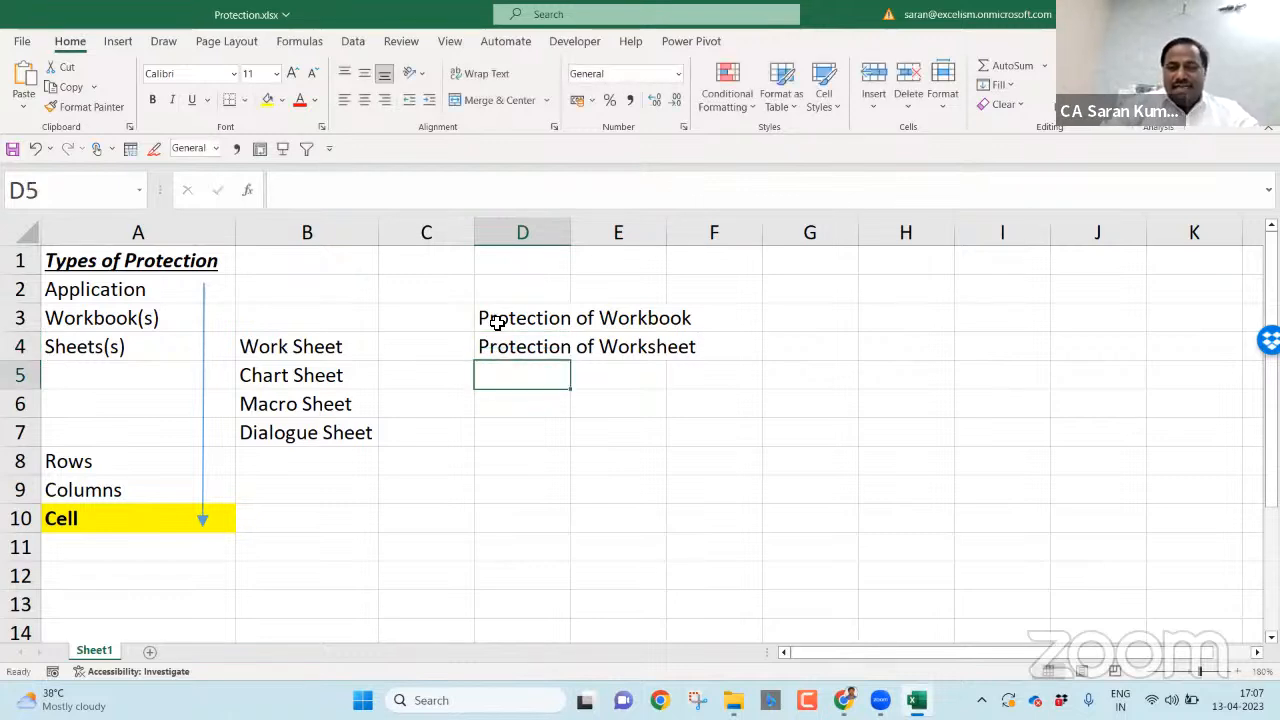
# - Label D10 'Protection of Cell' and review the three column D notes
pyautogui.press('Down')
pyautogui.press('Down')
pyautogui.press('Down')
pyautogui.press('Left')
pyautogui.press('Left')
pyautogui.press('Left')
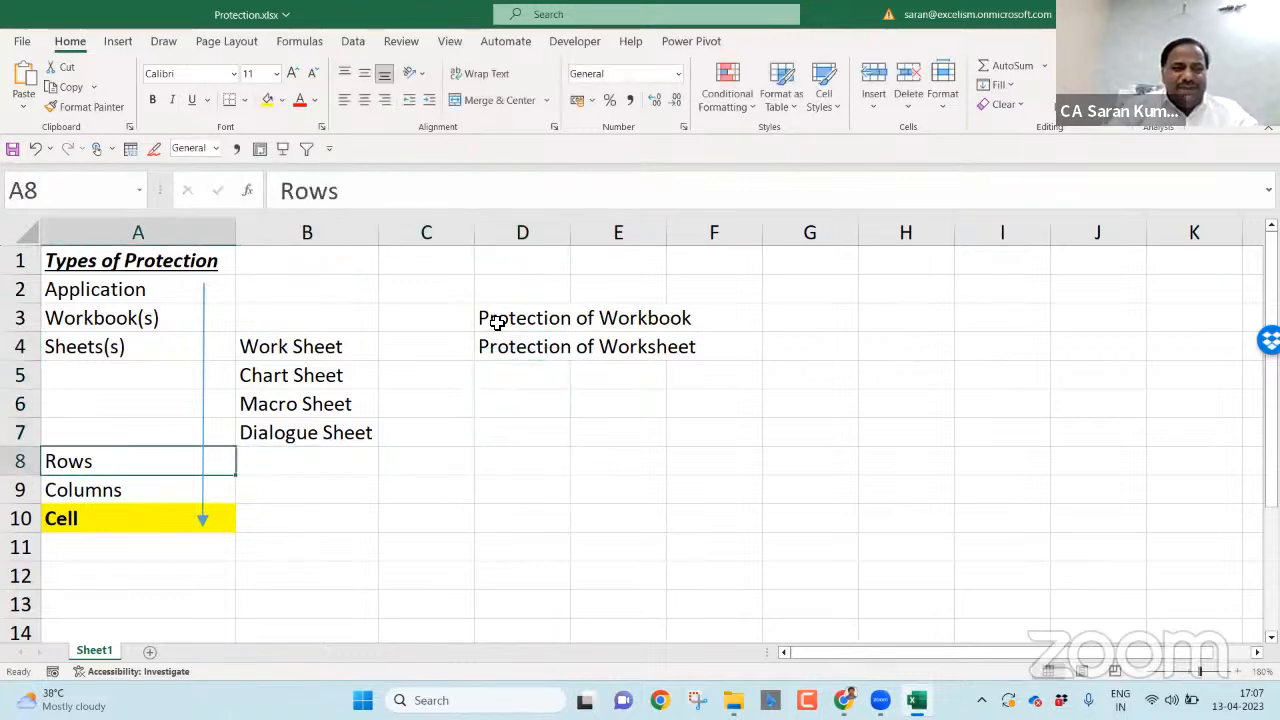
pyautogui.press('Down')
pyautogui.press('Down')
pyautogui.press('Right')
pyautogui.press('Right')
pyautogui.press('Right')
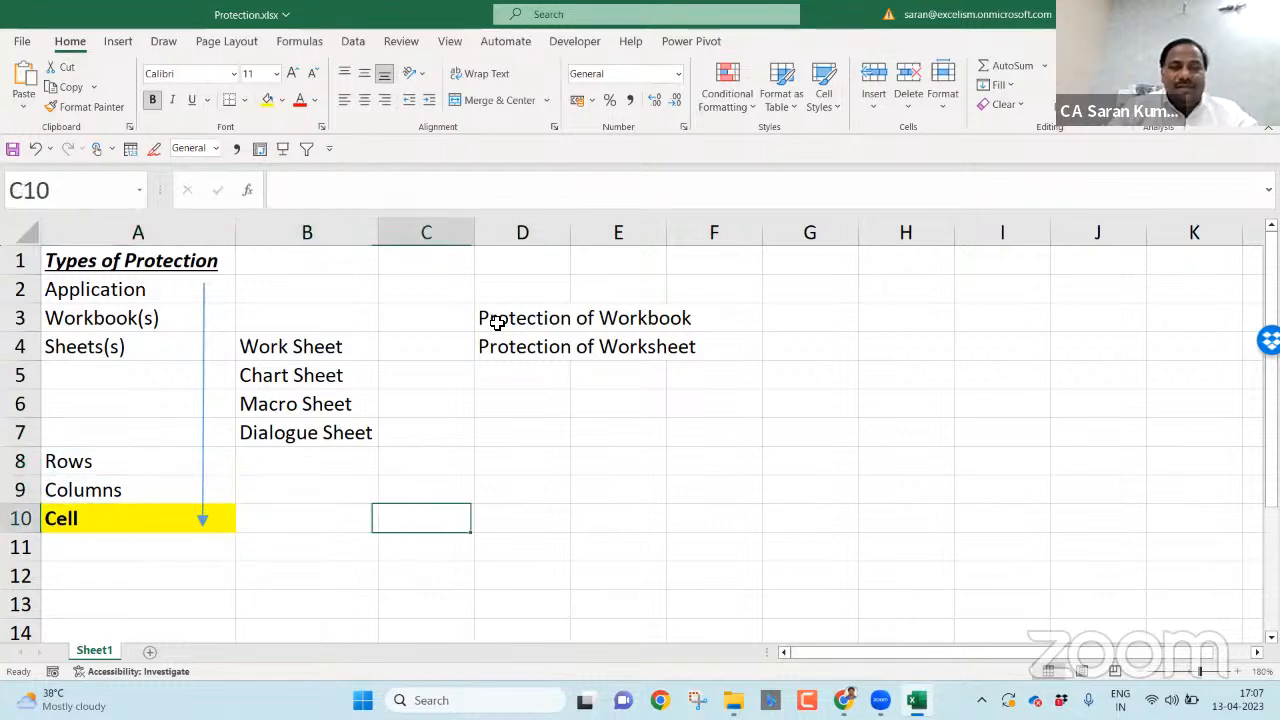
pyautogui.write('Prote')
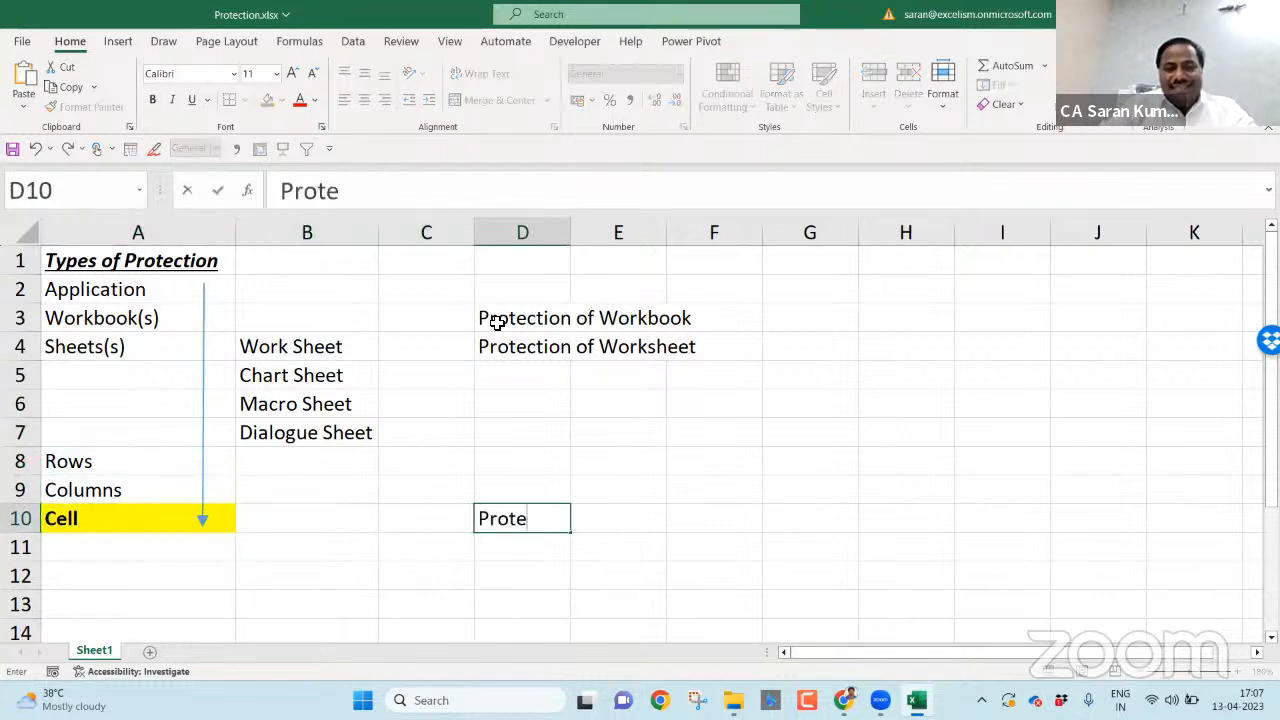
pyautogui.write('ction of W')
pyautogui.press('BackSpace')
pyautogui.write('Cell')
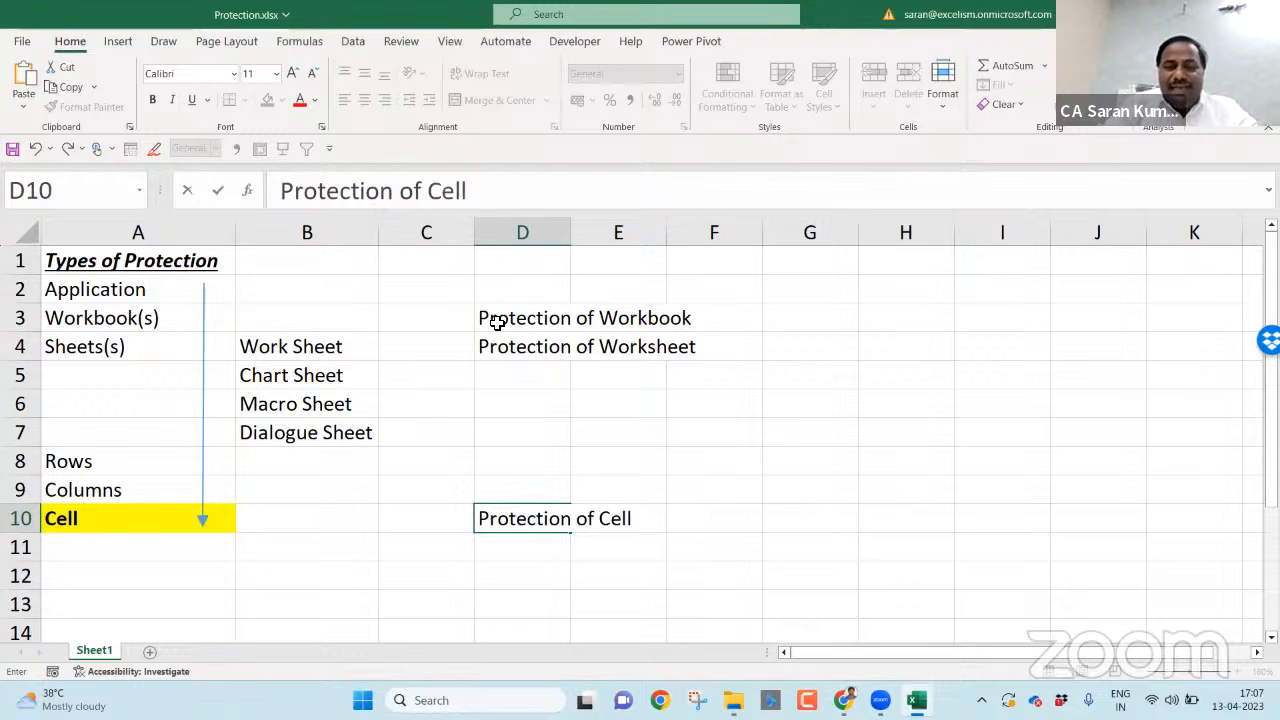
pyautogui.press('Return')
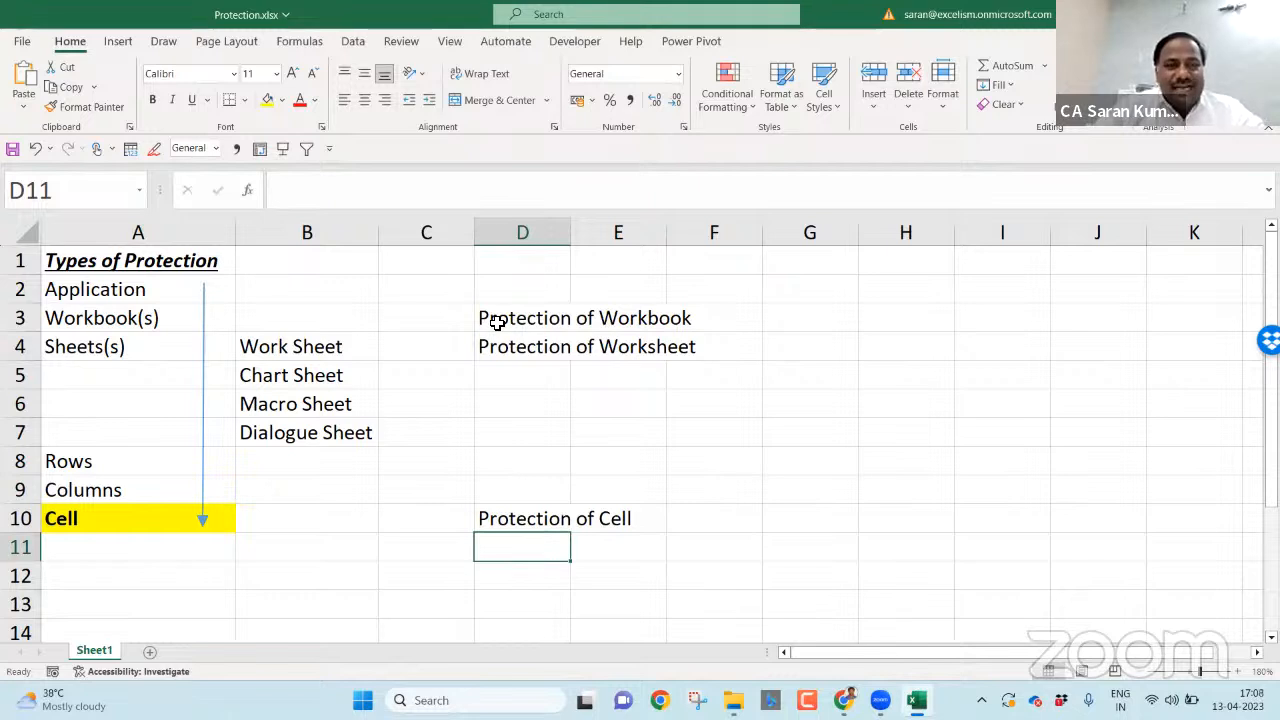
pyautogui.click(497, 322)
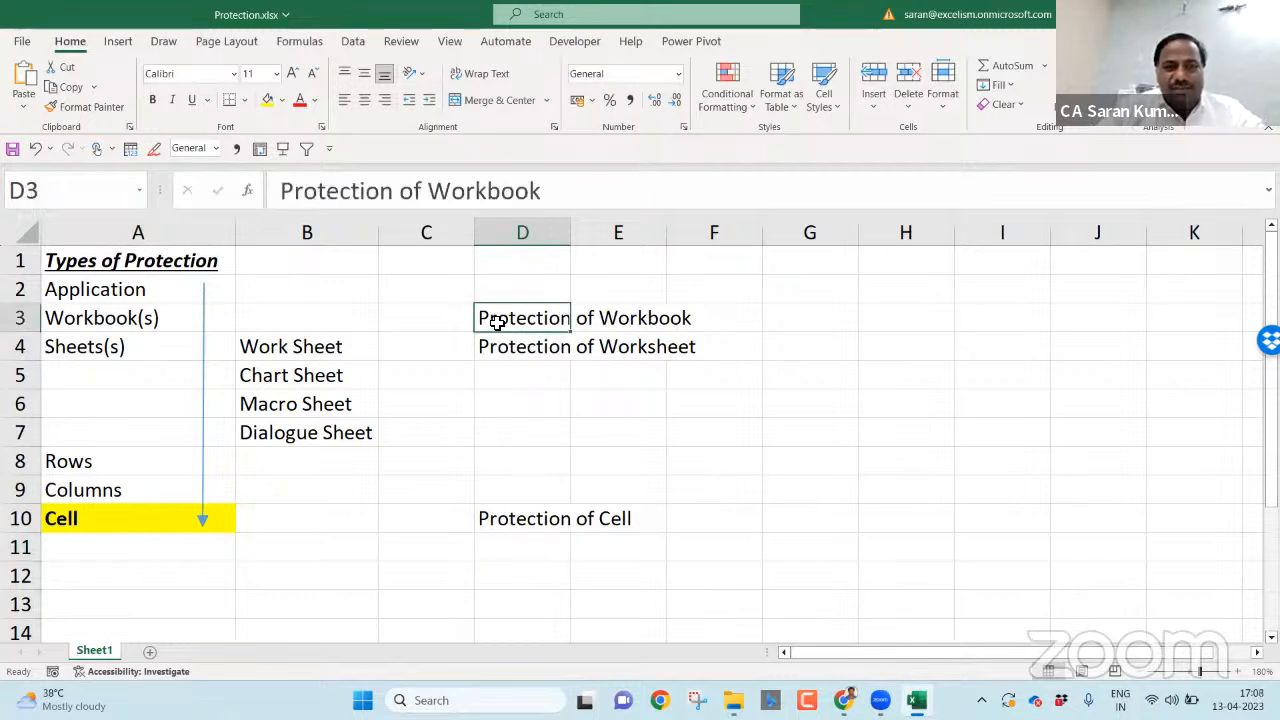
pyautogui.click(510, 347)
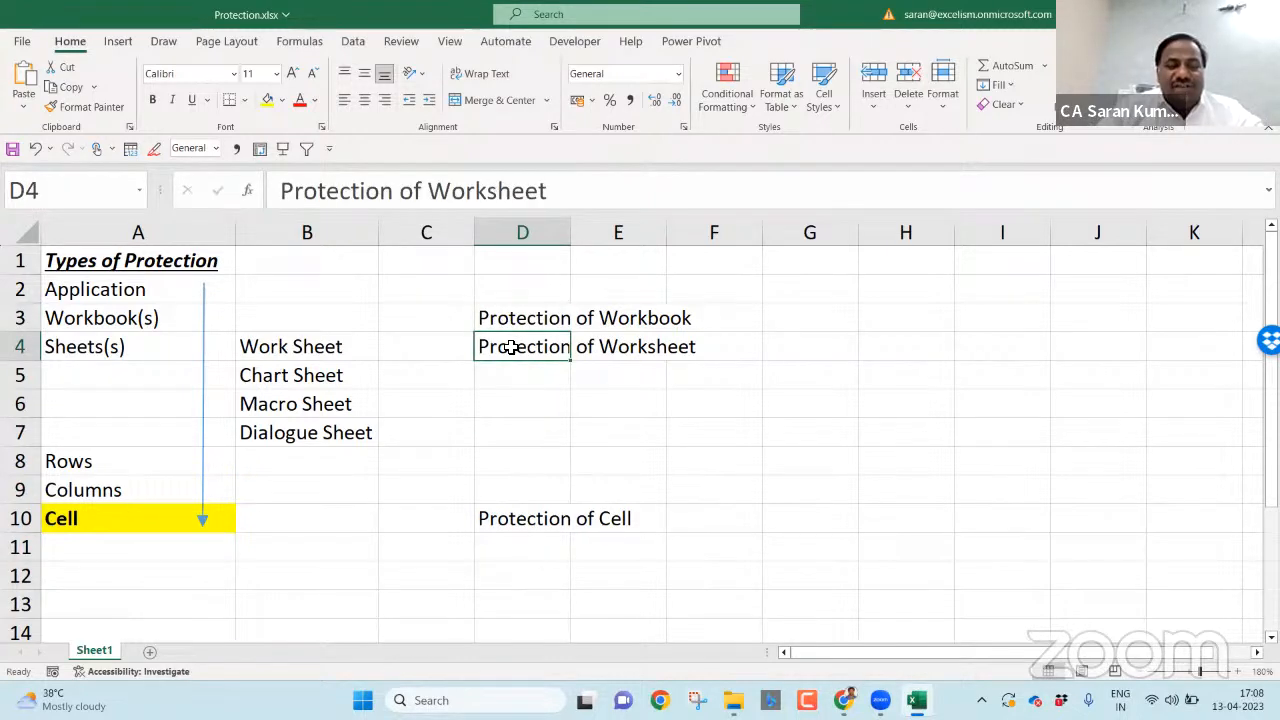
pyautogui.click(540, 526)
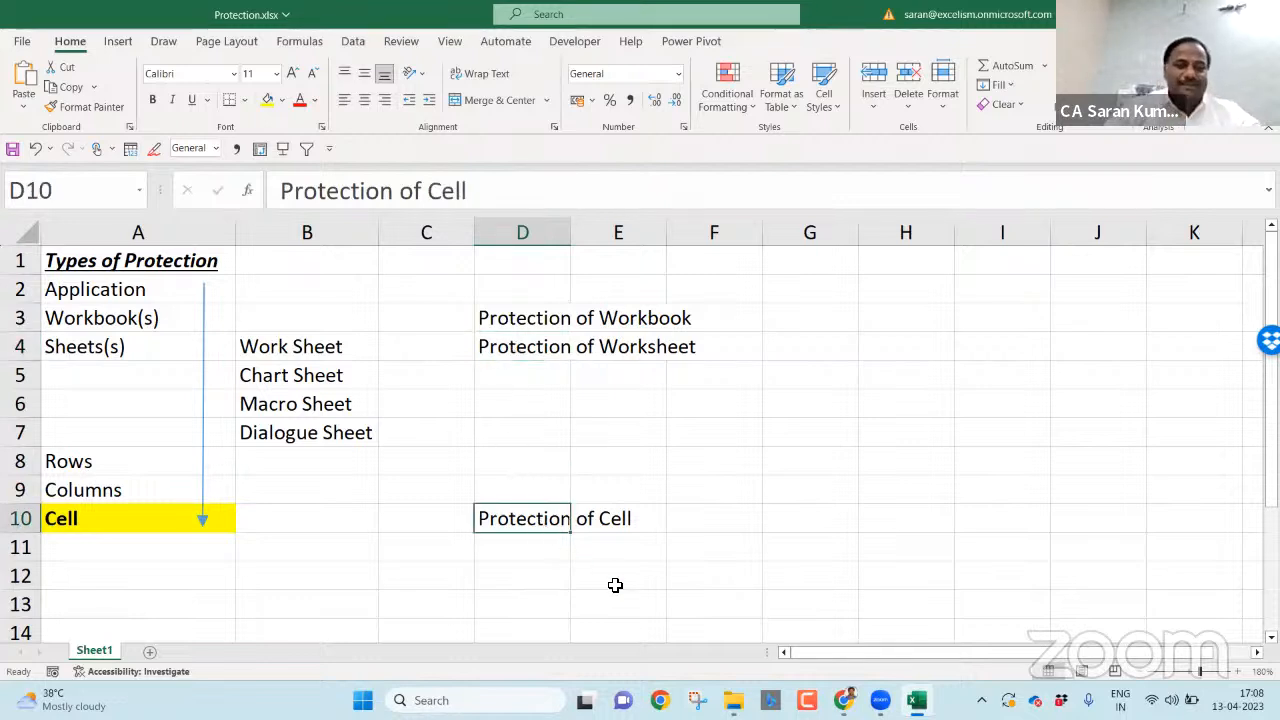
# - Copy 'Protection of Workbook' from D3 into A12 and make it bold, italic, underlined
pyautogui.hotkey('ctrl', 'Up')
pyautogui.hotkey('ctrl', 'Up')
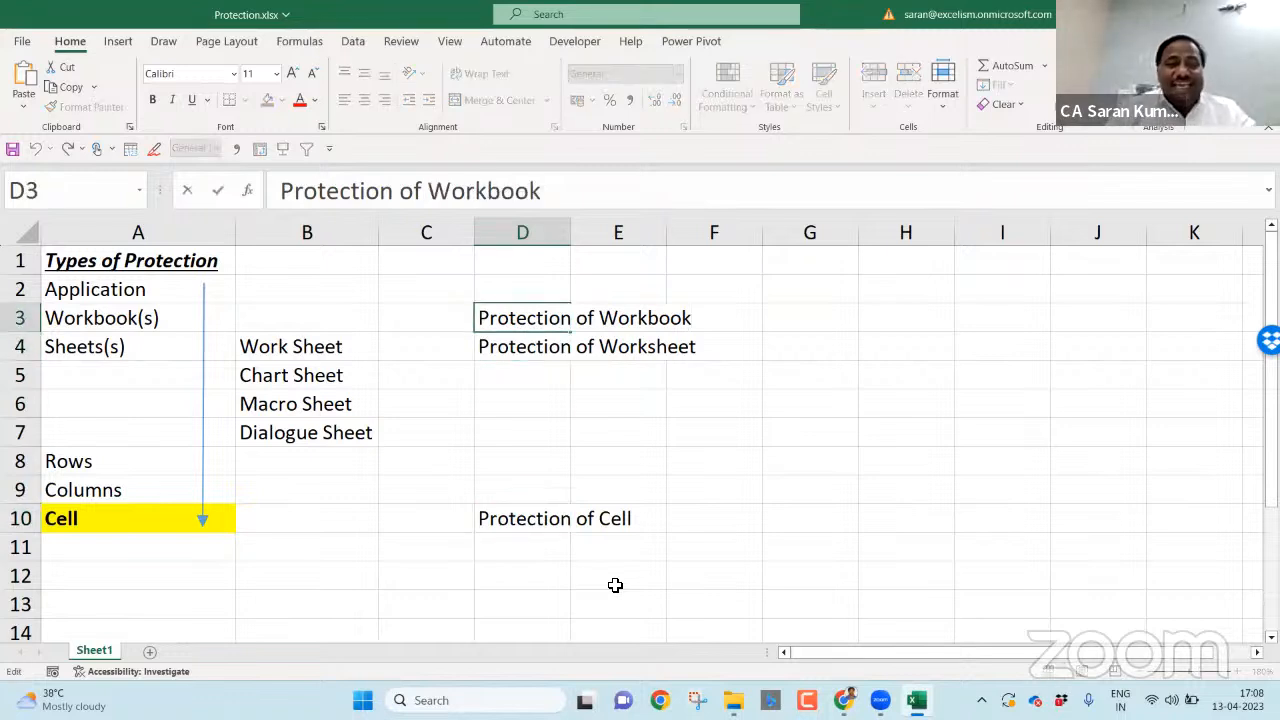
pyautogui.press('Down')
pyautogui.press('Down')
pyautogui.press('Down')
pyautogui.press('Down')
pyautogui.press('Down')
pyautogui.press('Down')
pyautogui.press('Down')
pyautogui.press('Up')
pyautogui.press('Up')
pyautogui.press('Up')
pyautogui.press('Up')
pyautogui.press('Up')
pyautogui.press('Up')
pyautogui.press('Up')
pyautogui.hotkey('ctrl', 'c')
pyautogui.press('Down')
pyautogui.press('Down')
pyautogui.press('Down')
pyautogui.press('Down')
pyautogui.press('Down')
pyautogui.press('Down')
pyautogui.press('Down')
pyautogui.press('Down')
pyautogui.press('Down')
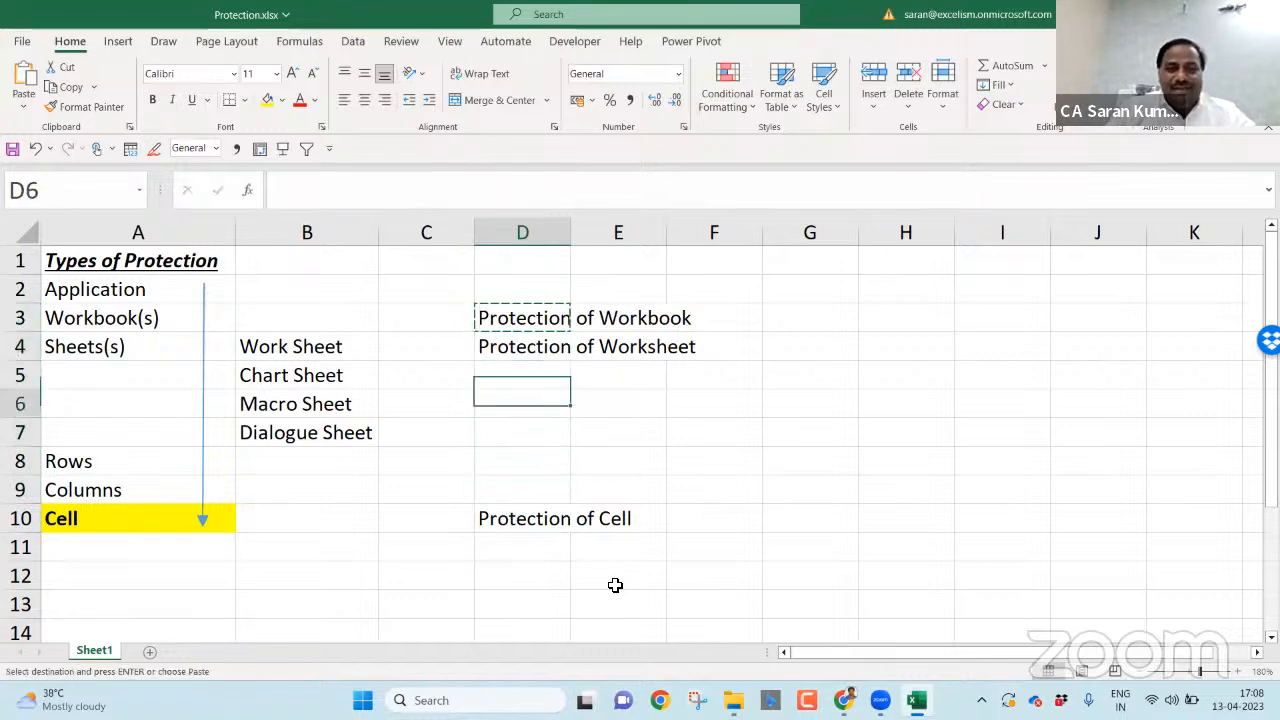
pyautogui.press('Home')
pyautogui.press('Return')
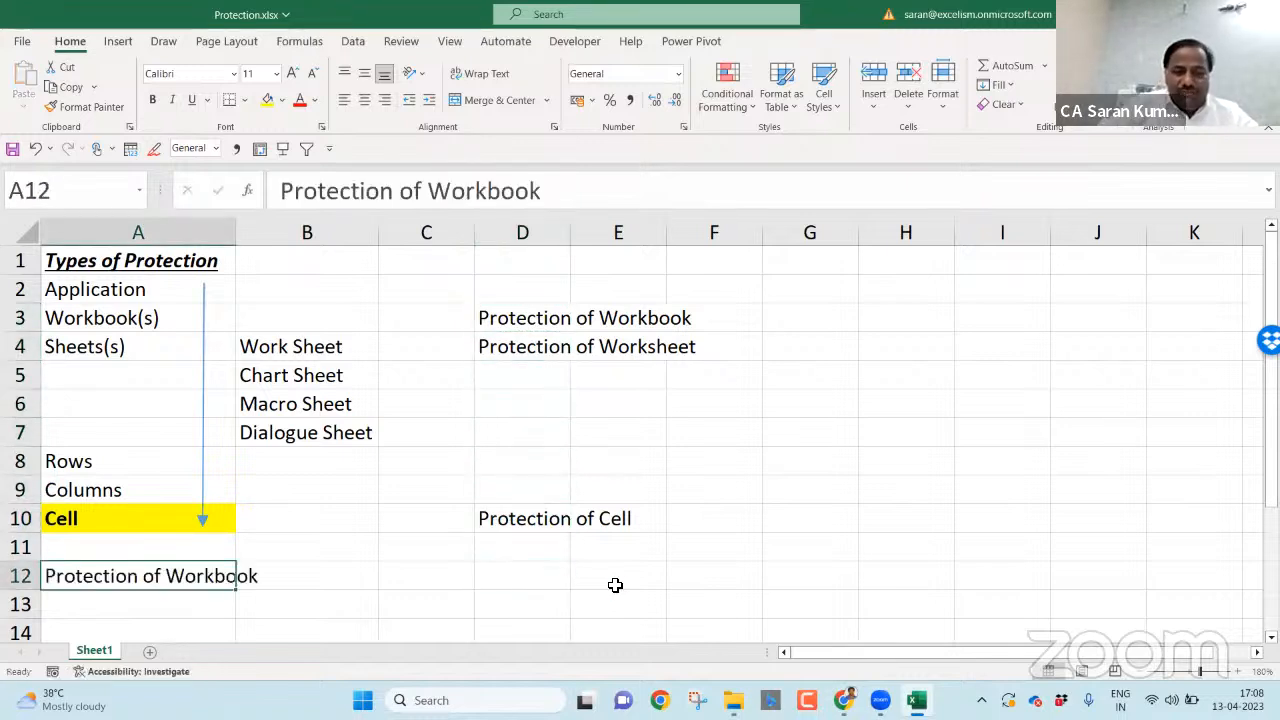
pyautogui.hotkey('ctrl', 'b')
pyautogui.hotkey('ctrl', 'i')
pyautogui.hotkey('ctrl', 'u')
# - Prefix the A12 heading with '1.' so it reads '1. Protection of Workbook'
pyautogui.press('F2')
pyautogui.hotkey('ctrl', 'Left')
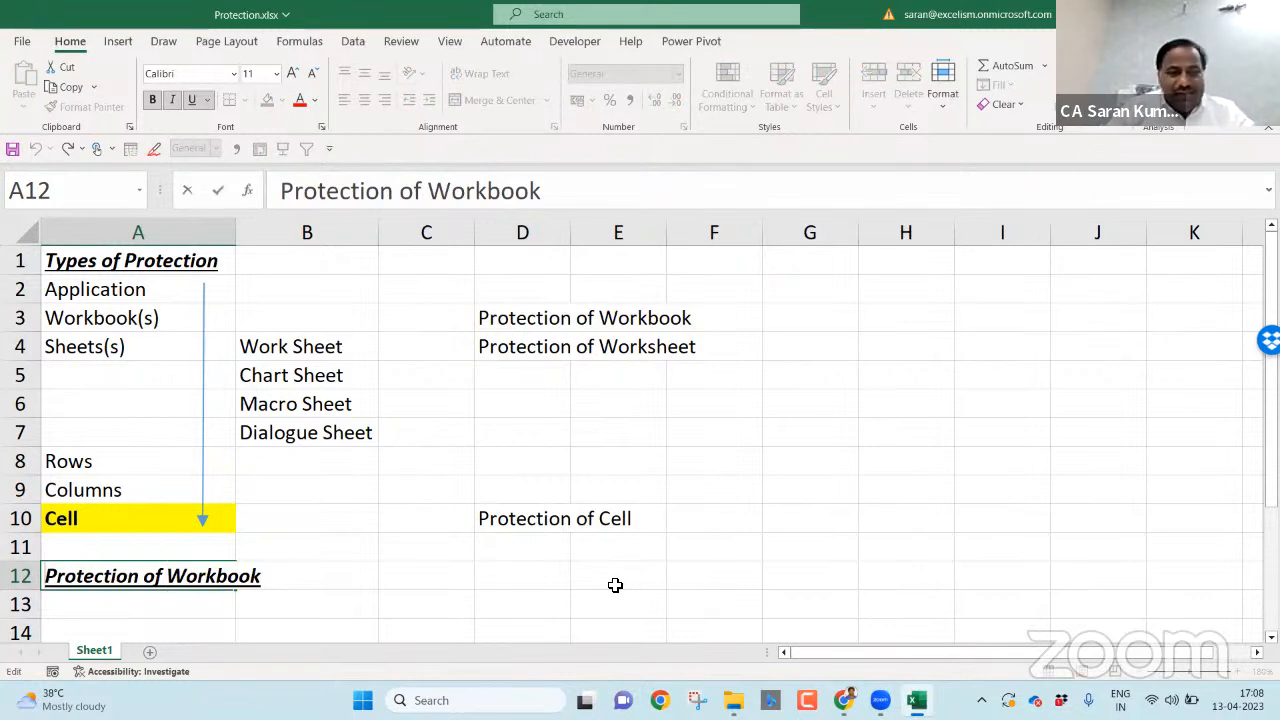
pyautogui.write('1.')
pyautogui.press('Return')
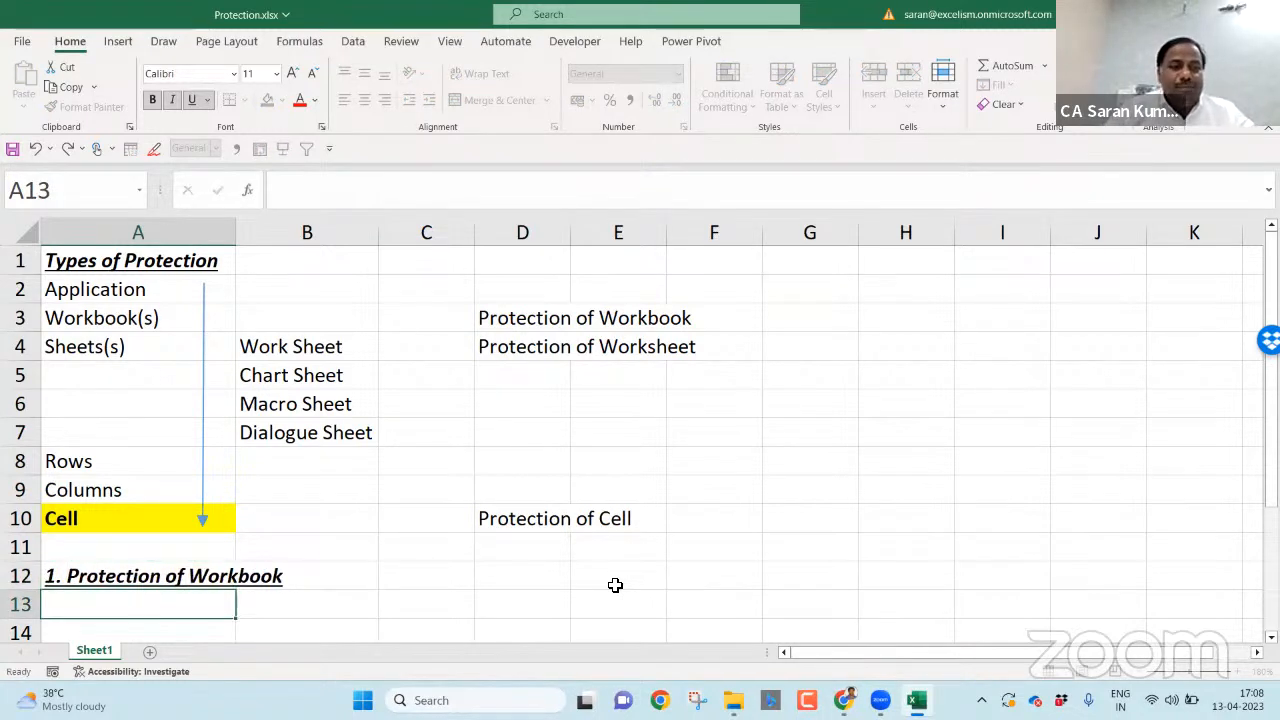
pyautogui.press('Up')
pyautogui.scroll(-4, 615, 585)
pyautogui.scroll(1, 615, 585)
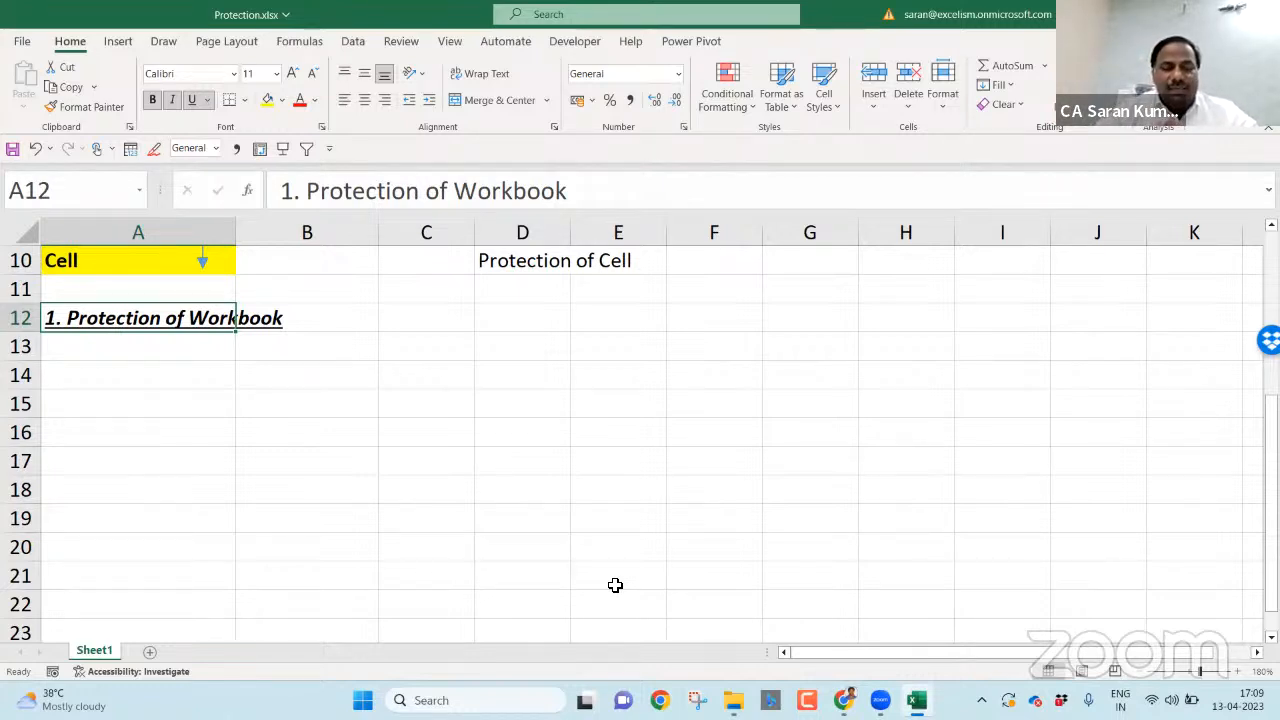
# - Autofit column A to the '1. Protection of Workbook' heading
pyautogui.hotkey('alt', 'h')
pyautogui.press('o')
pyautogui.press('i')
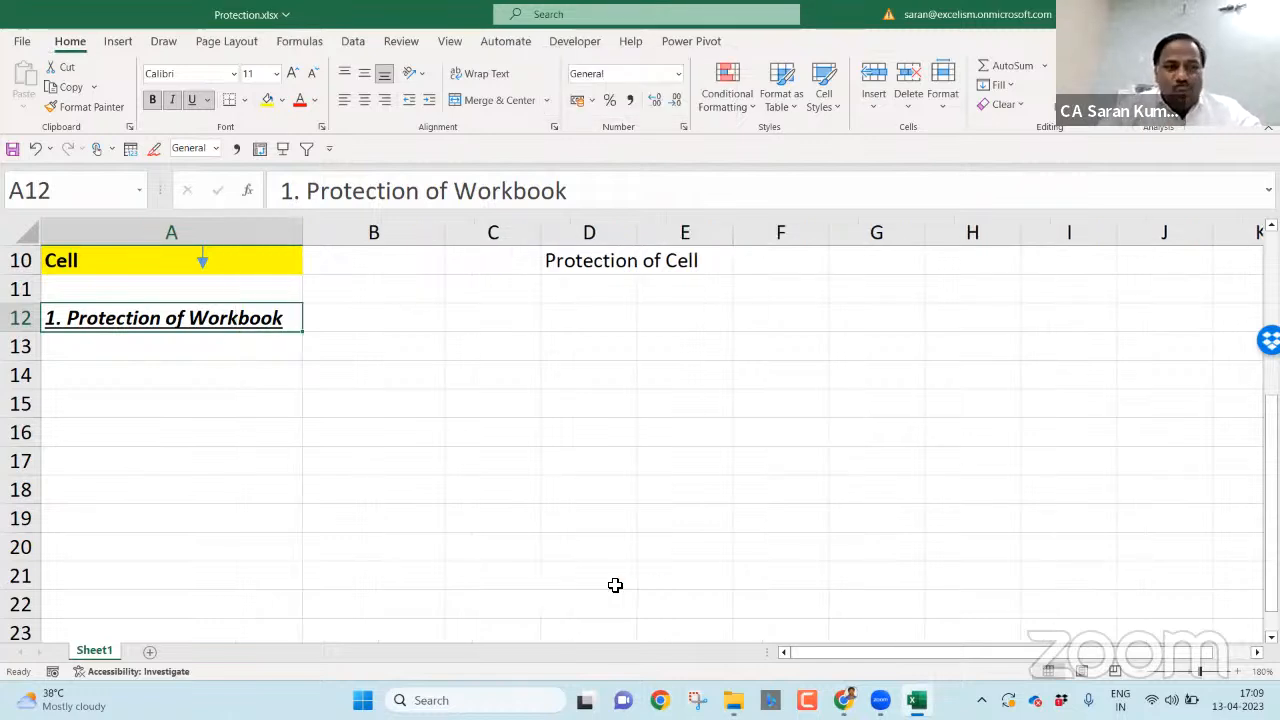
pyautogui.press('Down')
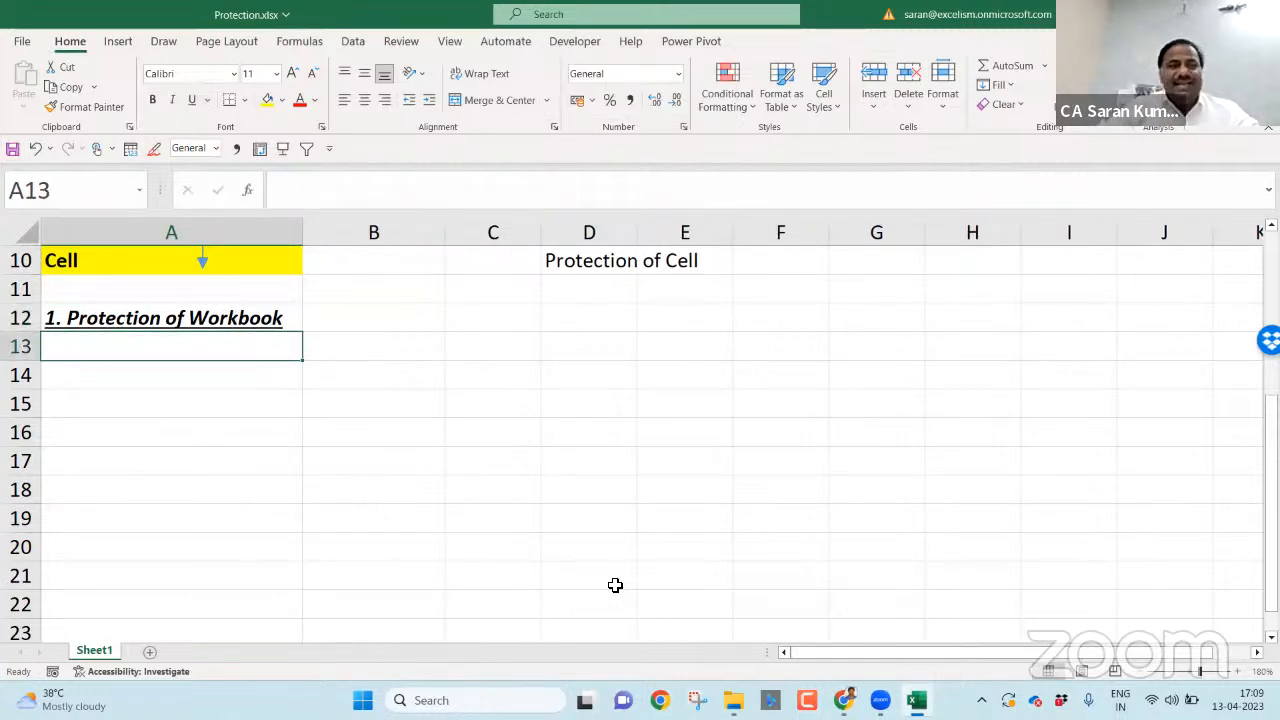
# - Write 'Once protected, user can not open the Excel until enters correct Password' in A13
pyautogui.write('Once pro')
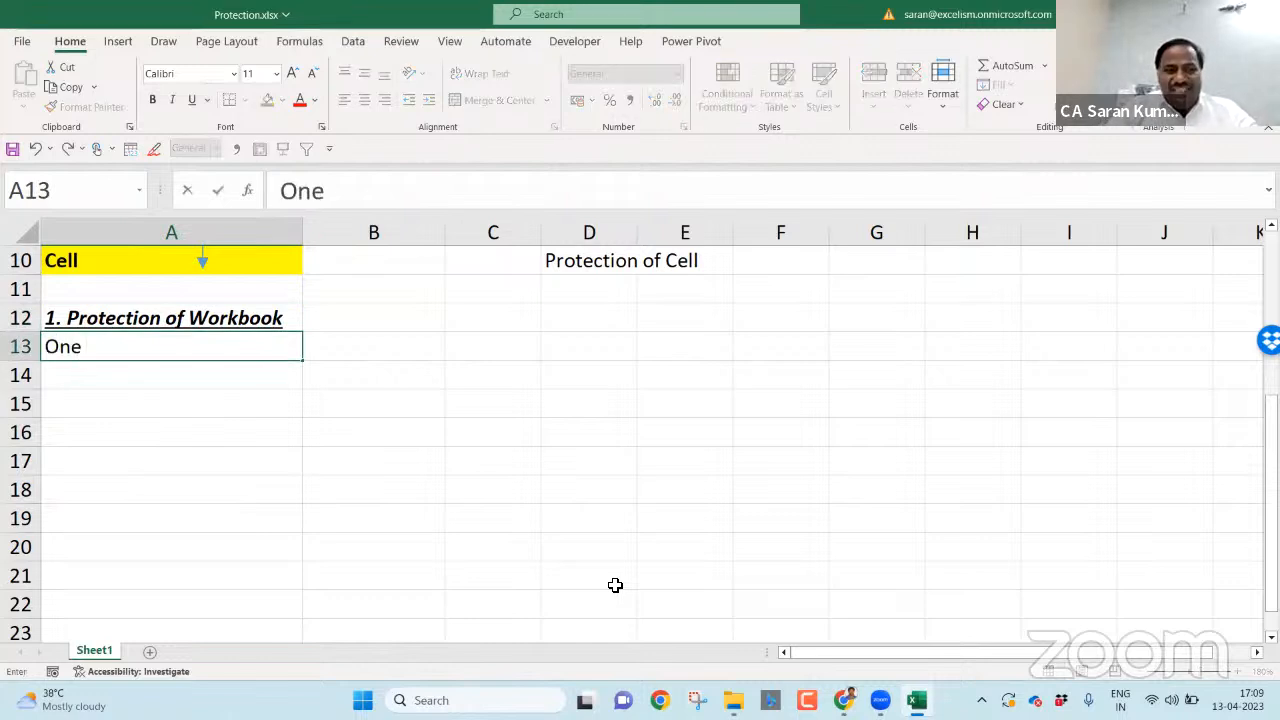
pyautogui.write('tected,')
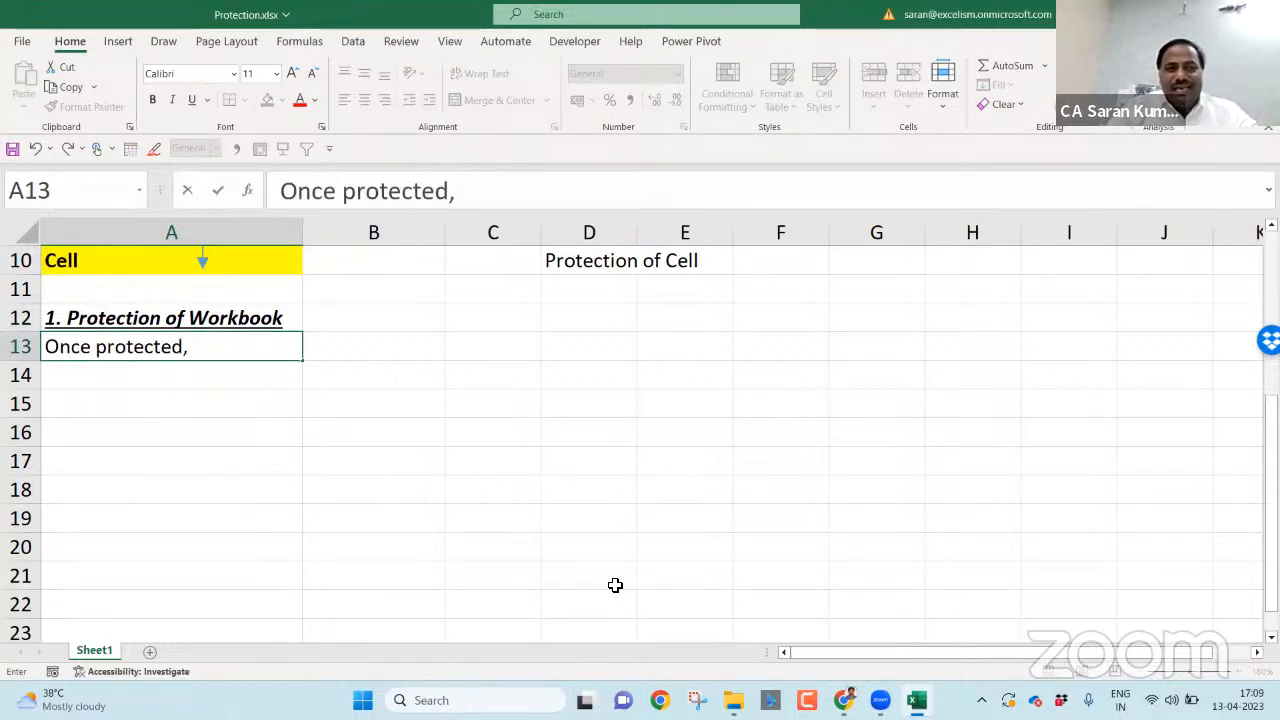
pyautogui.write(' user can not')
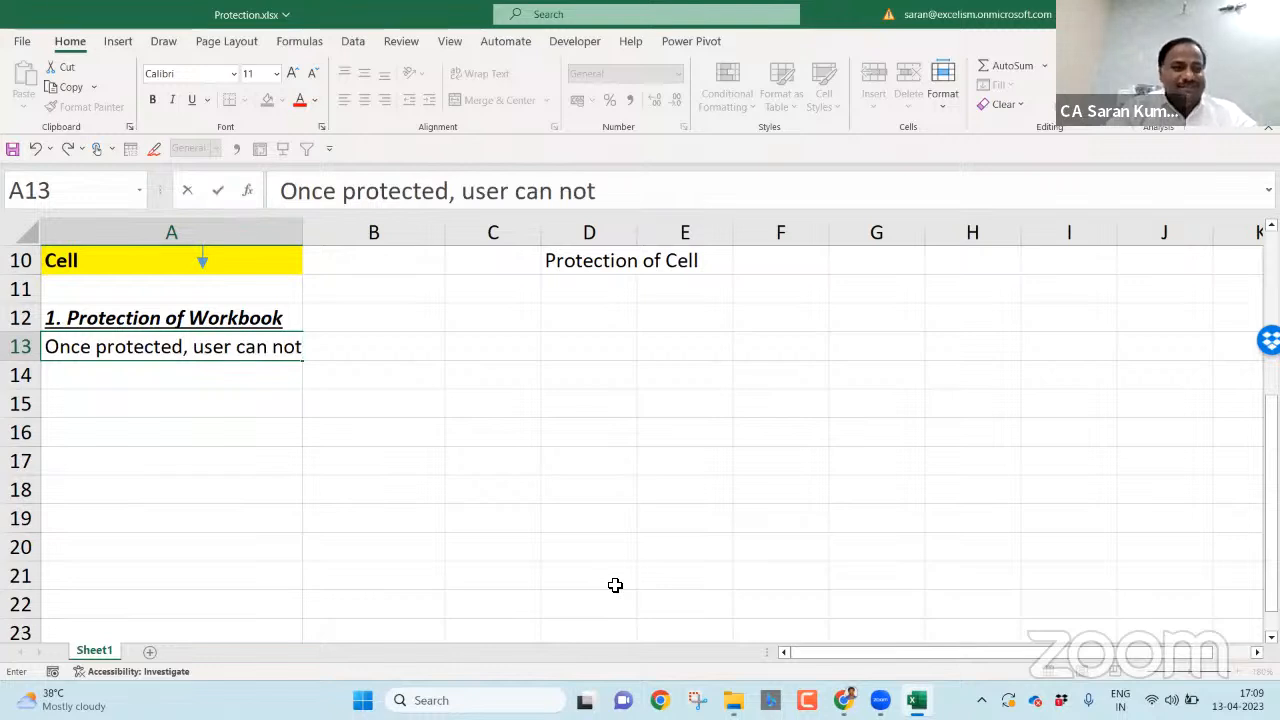
pyautogui.write(' open the E')
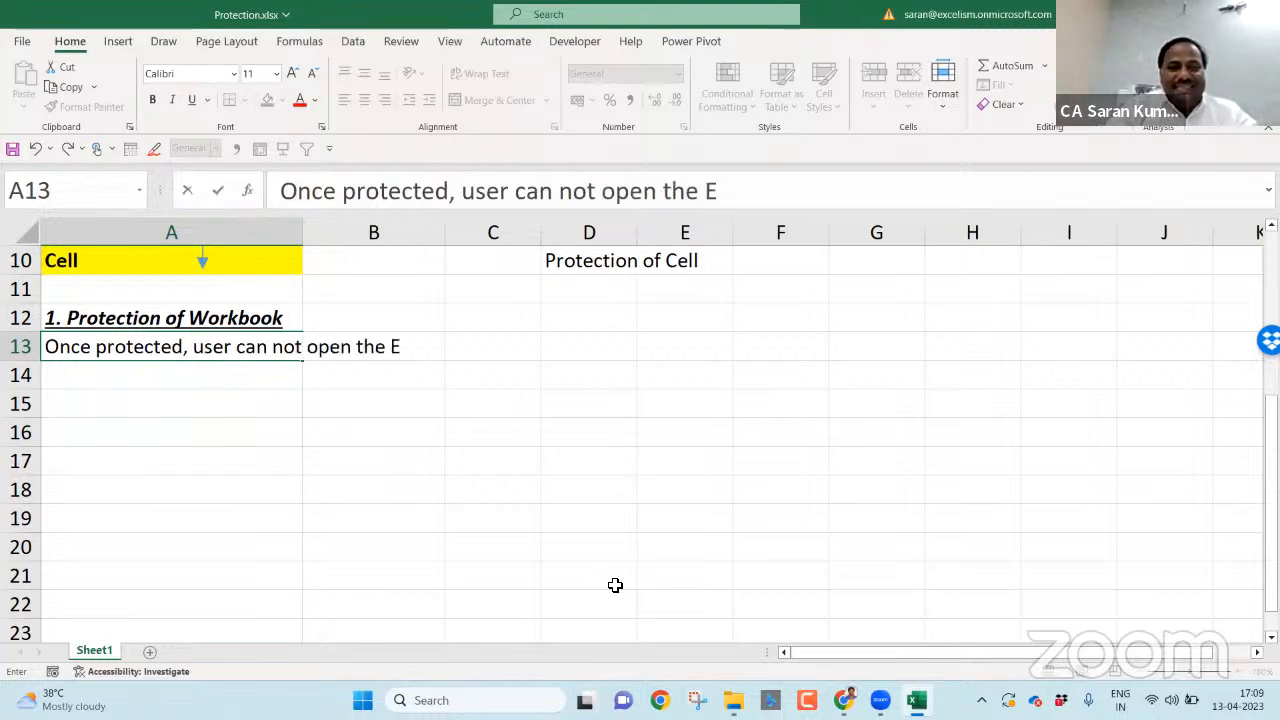
pyautogui.write('xcel until')
pyautogui.press('BackSpace')
pyautogui.write('il enters core')
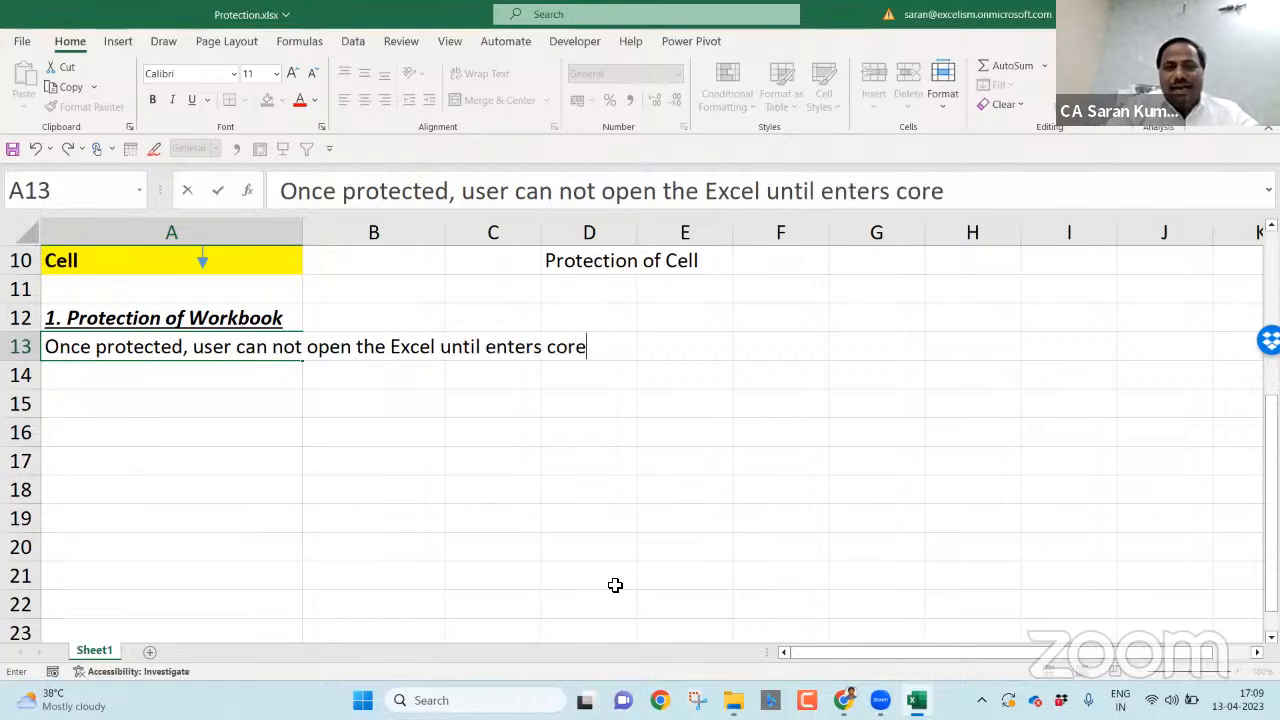
pyautogui.press('BackSpace')
pyautogui.write('rect ')
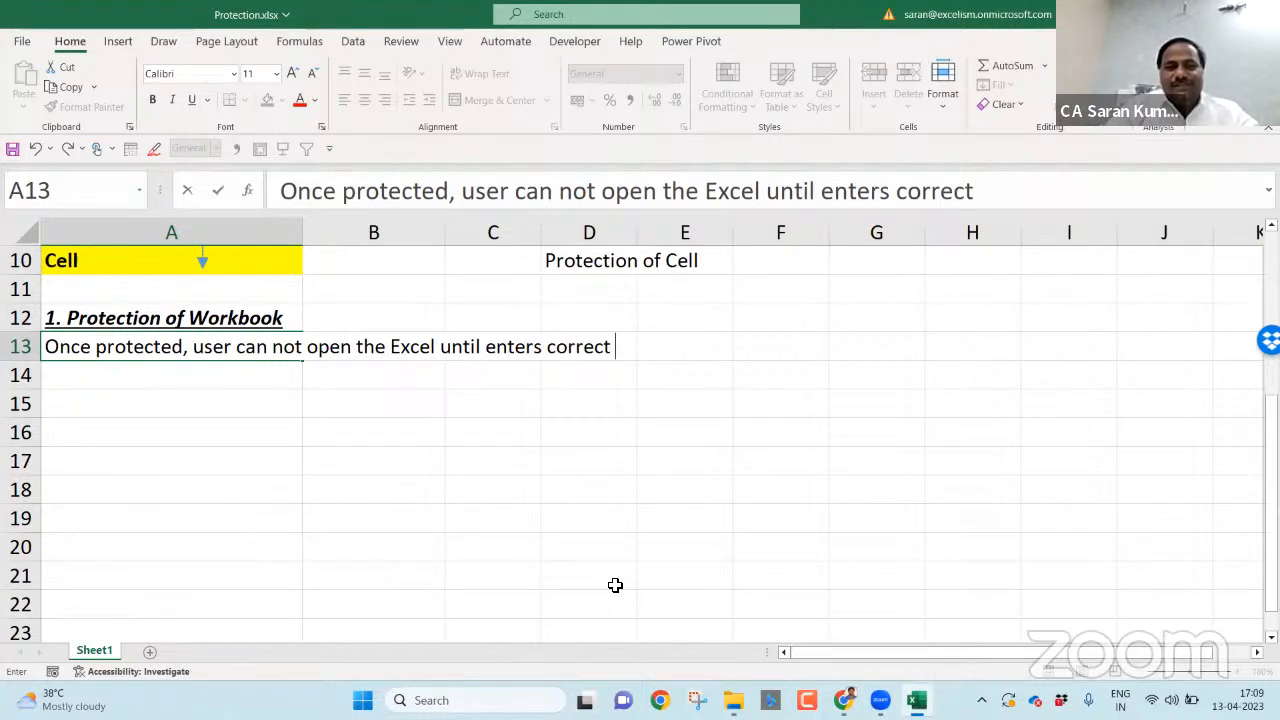
pyautogui.write('Password')
pyautogui.press('BackSpace')
pyautogui.write('rd')
pyautogui.press('Return')
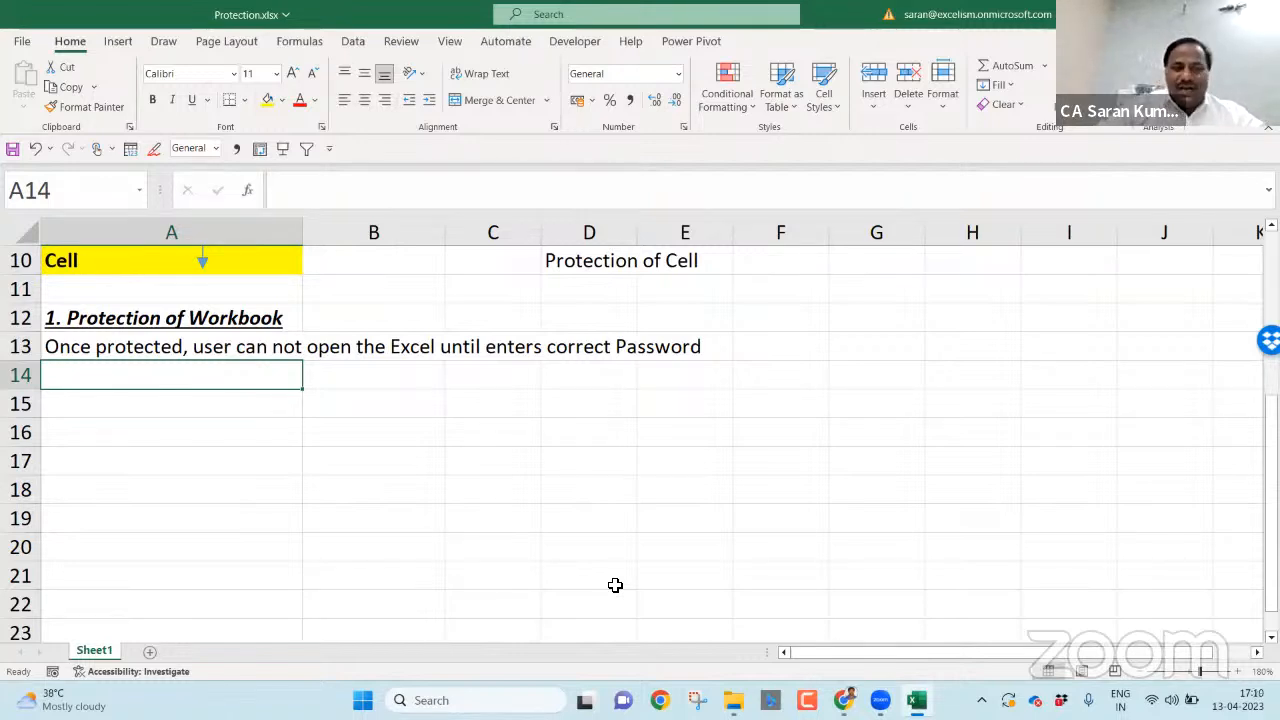
pyautogui.press('Down')
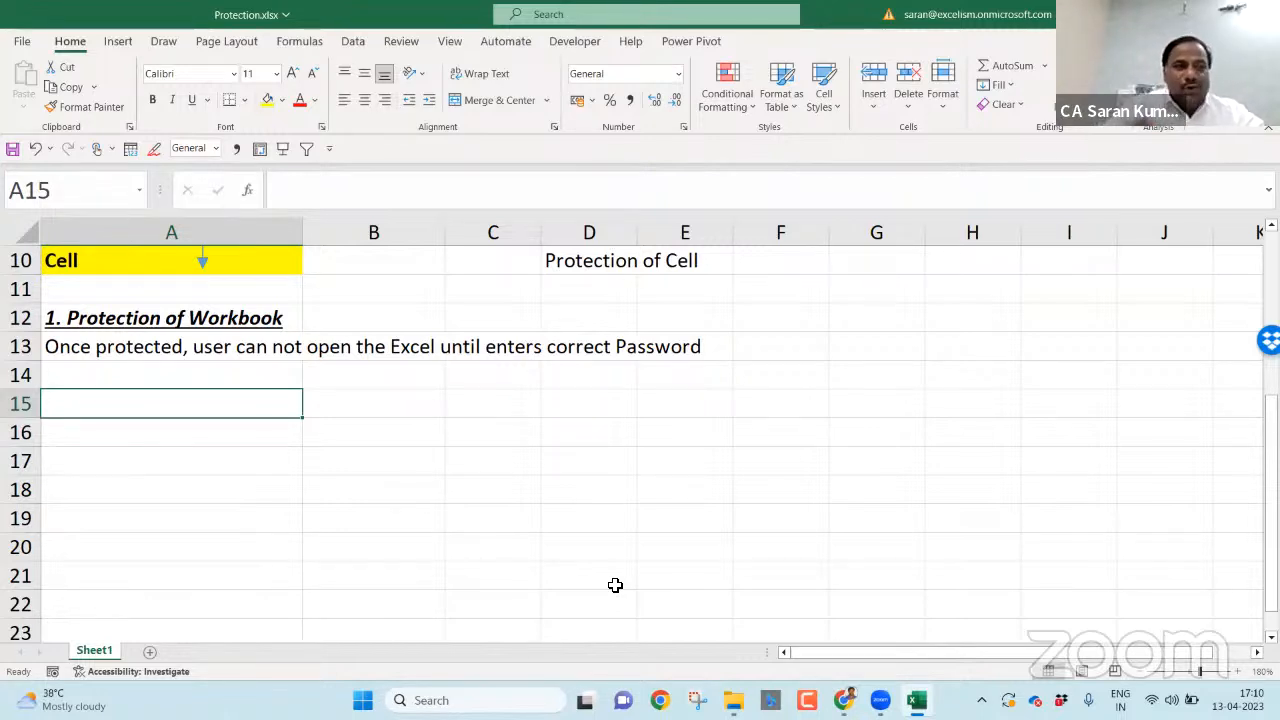
# - Open the Encrypt Document dialog from the Info page's Protect Workbook options, leaving the password empty
pyautogui.click(25, 42)
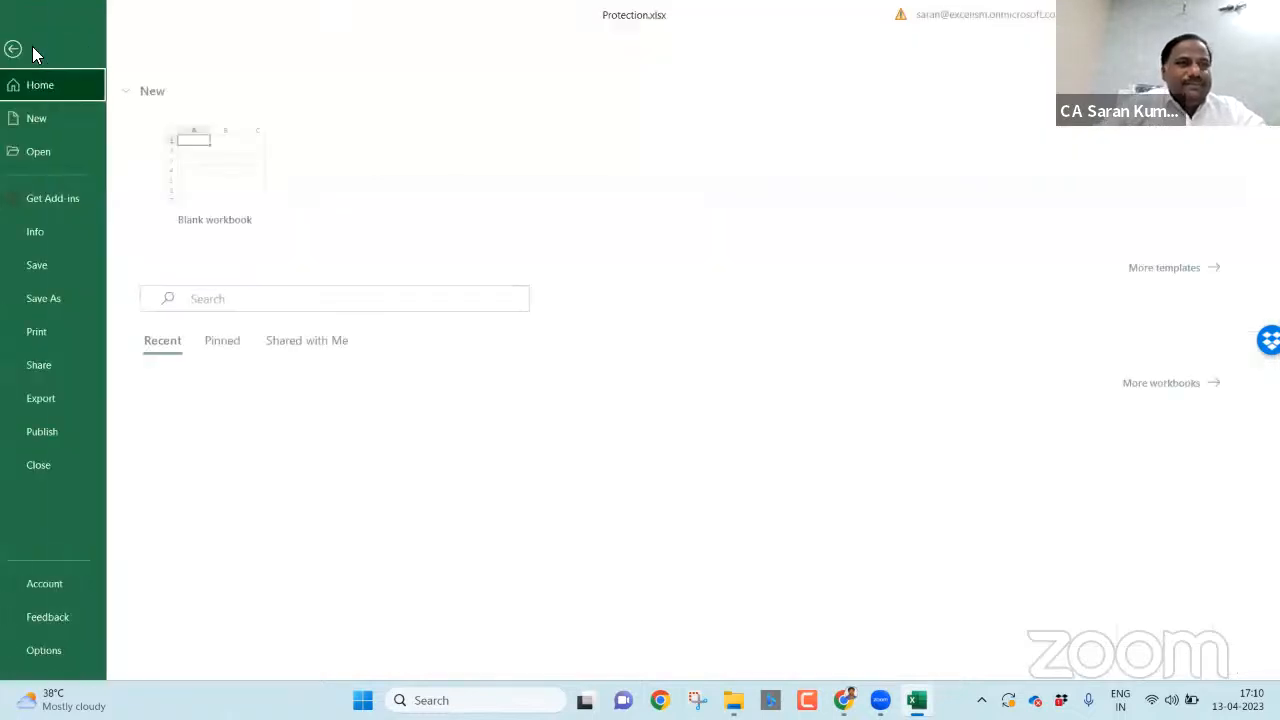
pyautogui.click(70, 230)
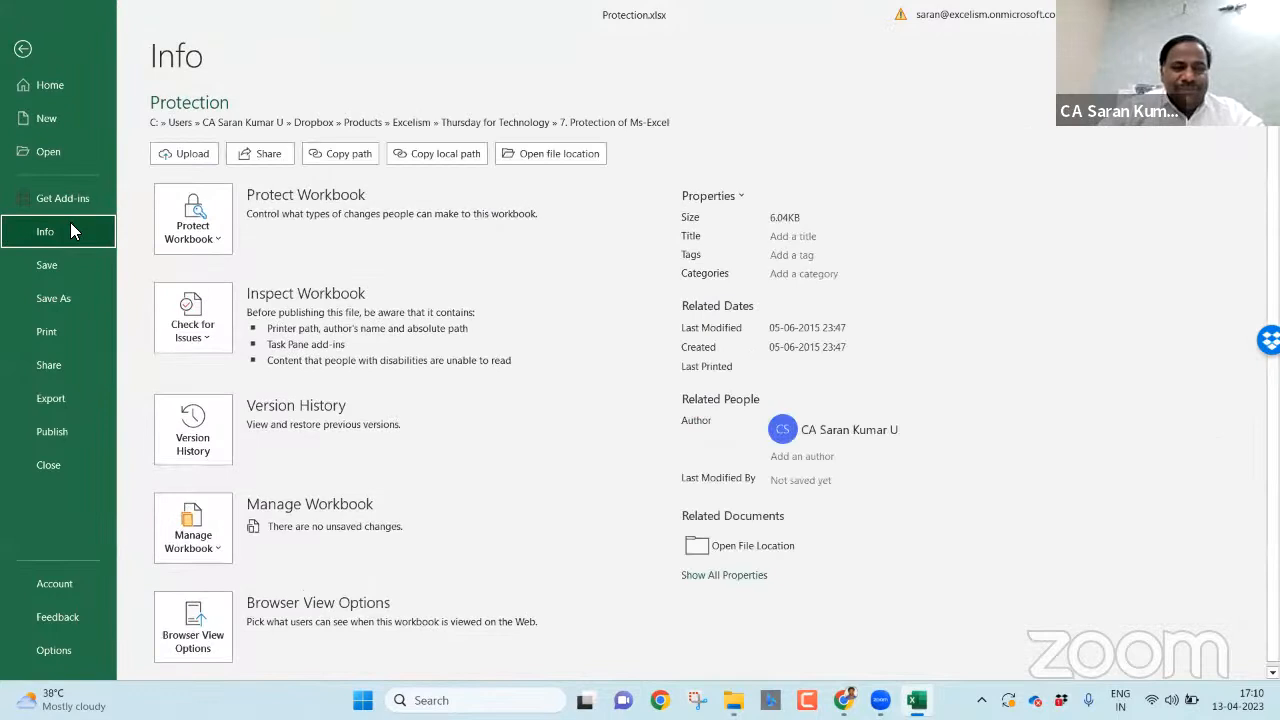
pyautogui.click(183, 244)
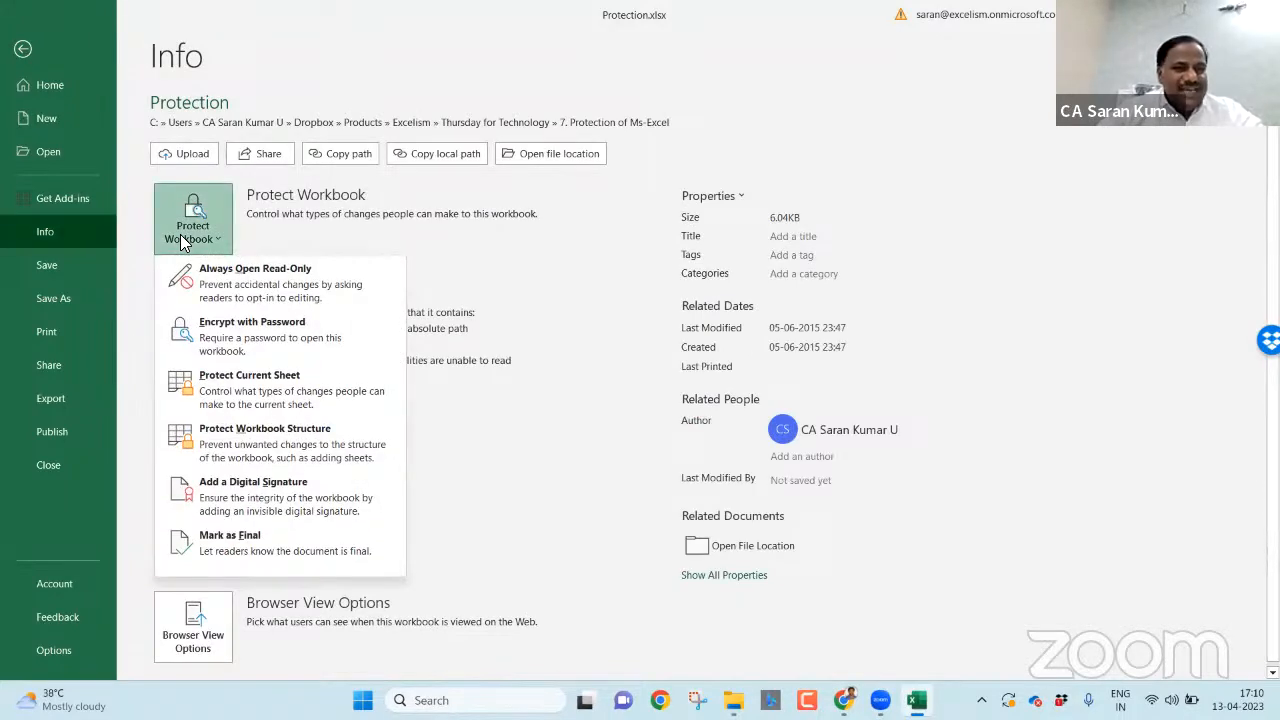
pyautogui.click(234, 350)
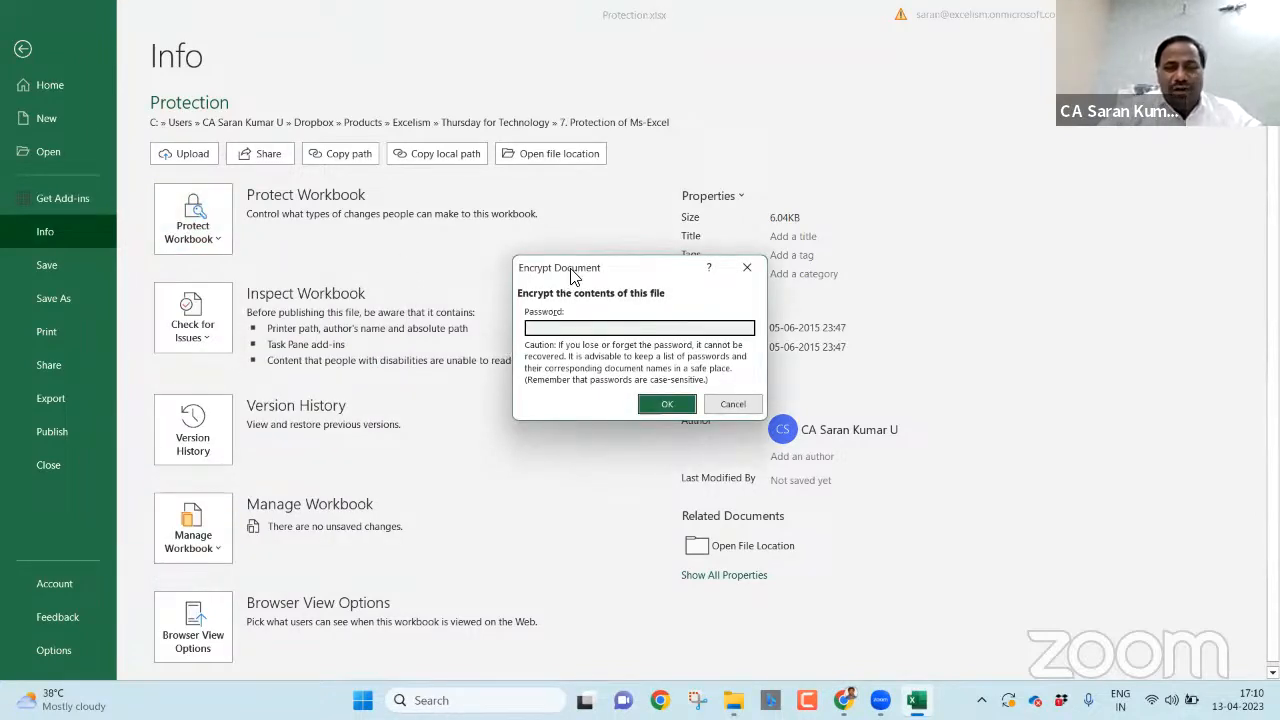
pyautogui.moveTo(573, 277); pyautogui.dragTo(566, 262)
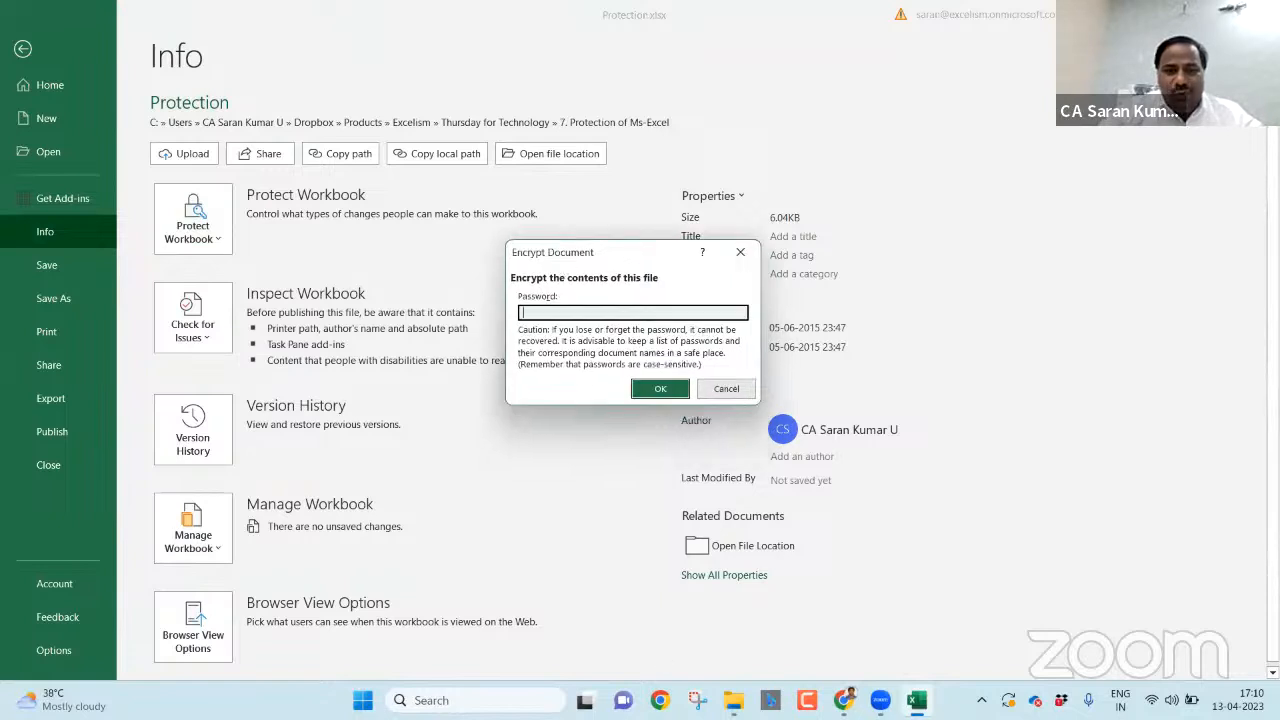
pyautogui.click(698, 700)
# - Snip the empty Encrypt Document dialog, then close it and return to Sheet1
pyautogui.click(477, 192)
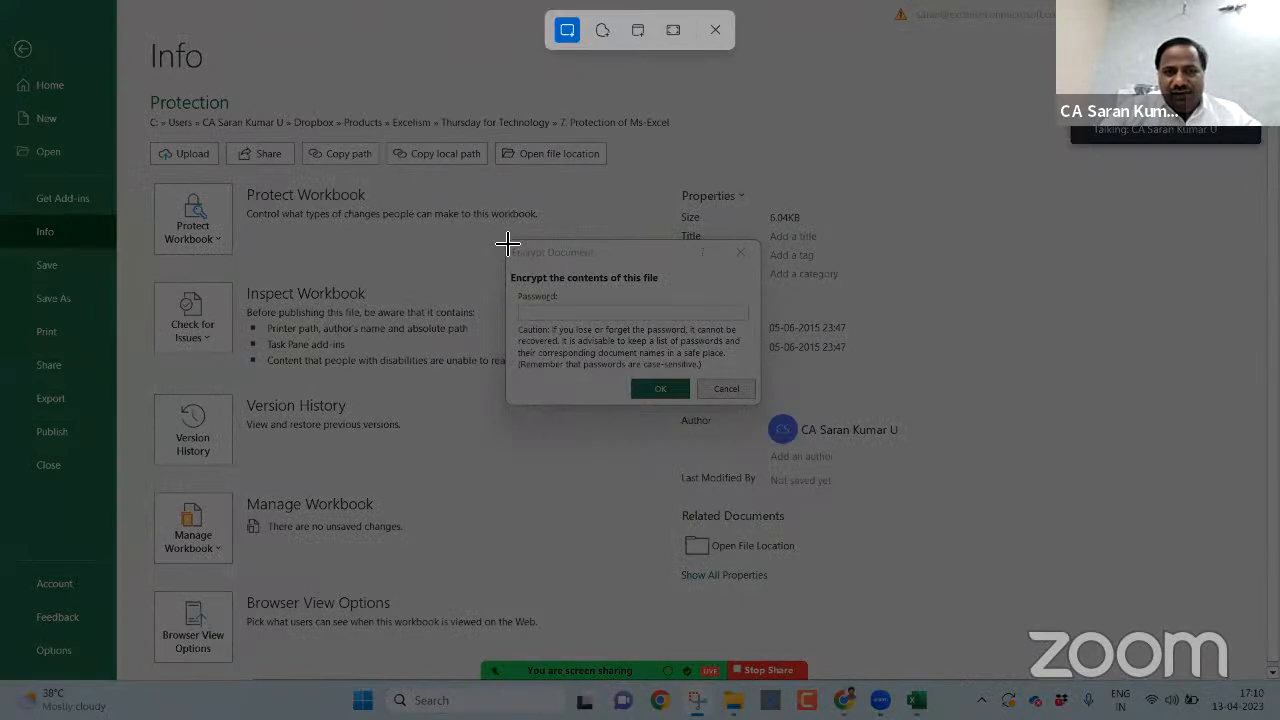
pyautogui.moveTo(507, 243); pyautogui.dragTo(760, 406)
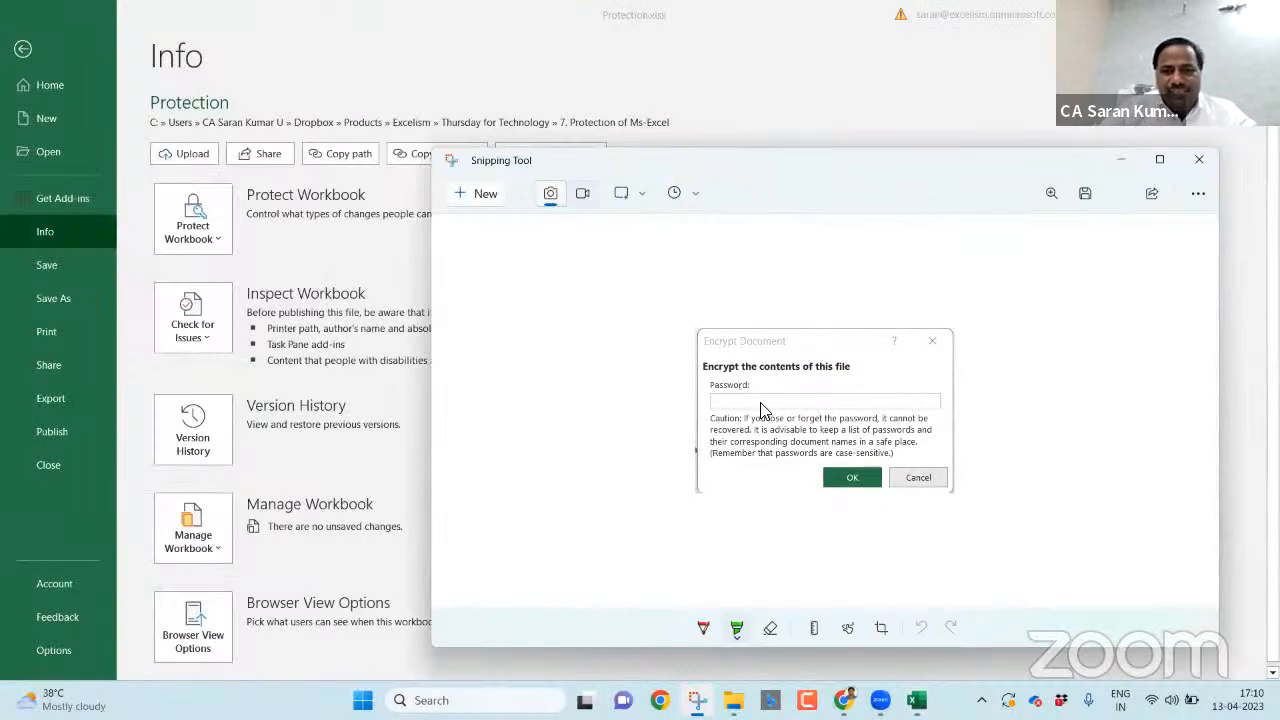
pyautogui.hotkey('alt', 'Tab')
pyautogui.press('Escape')
pyautogui.press('Escape')
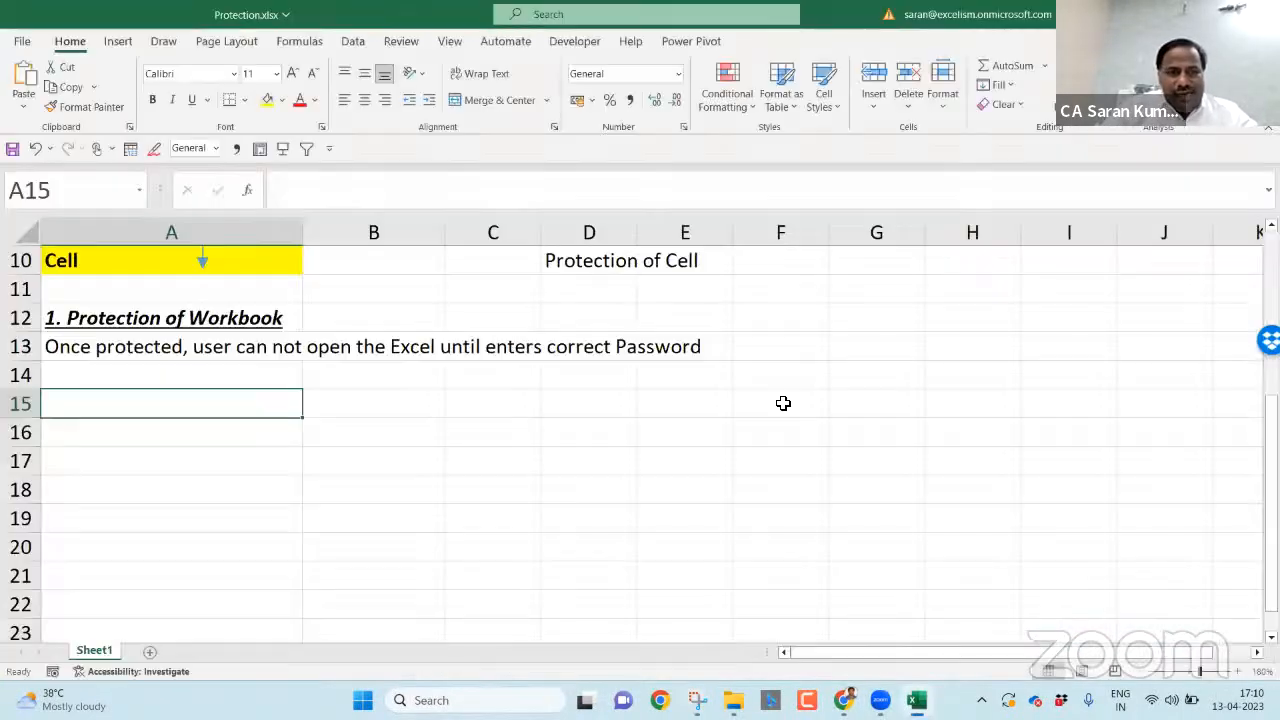
# - Paste the Encrypt Document snip, move it right of column A and shrink it
pyautogui.hotkey('ctrl', 'v')
pyautogui.moveTo(273, 490); pyautogui.dragTo(785, 457)
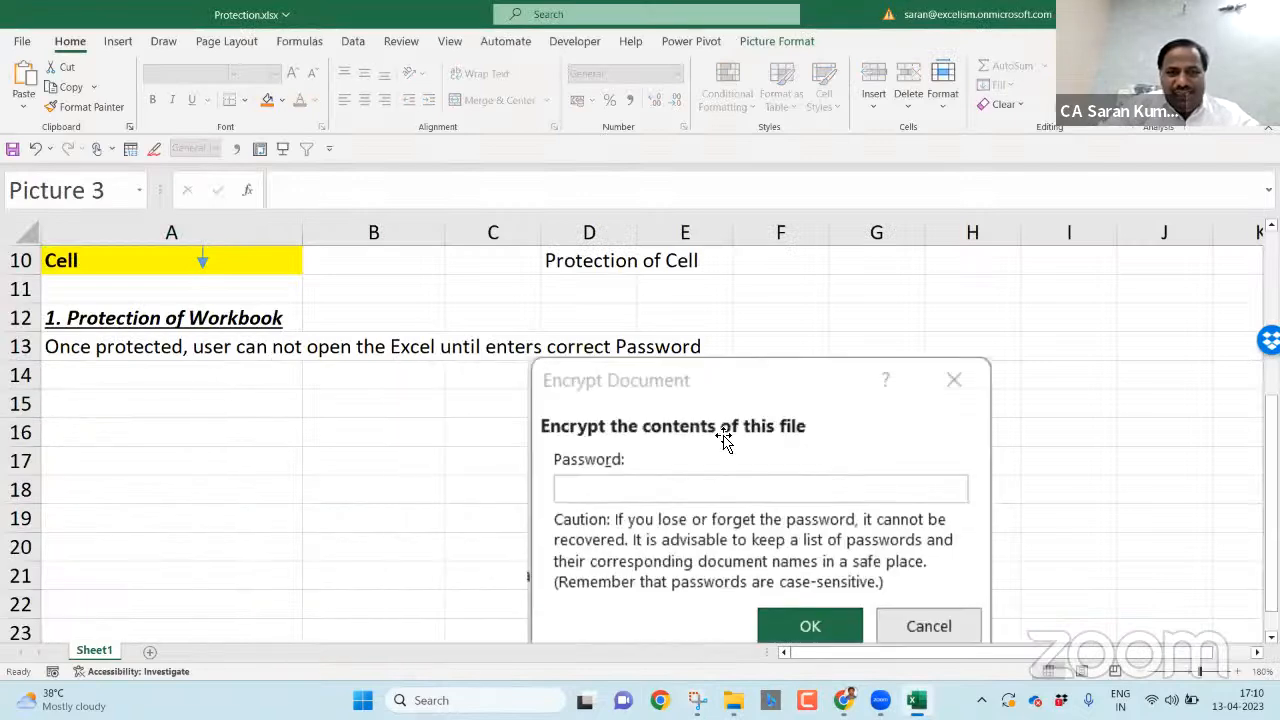
pyautogui.moveTo(556, 358); pyautogui.dragTo(529, 477)
pyautogui.click(192, 410)
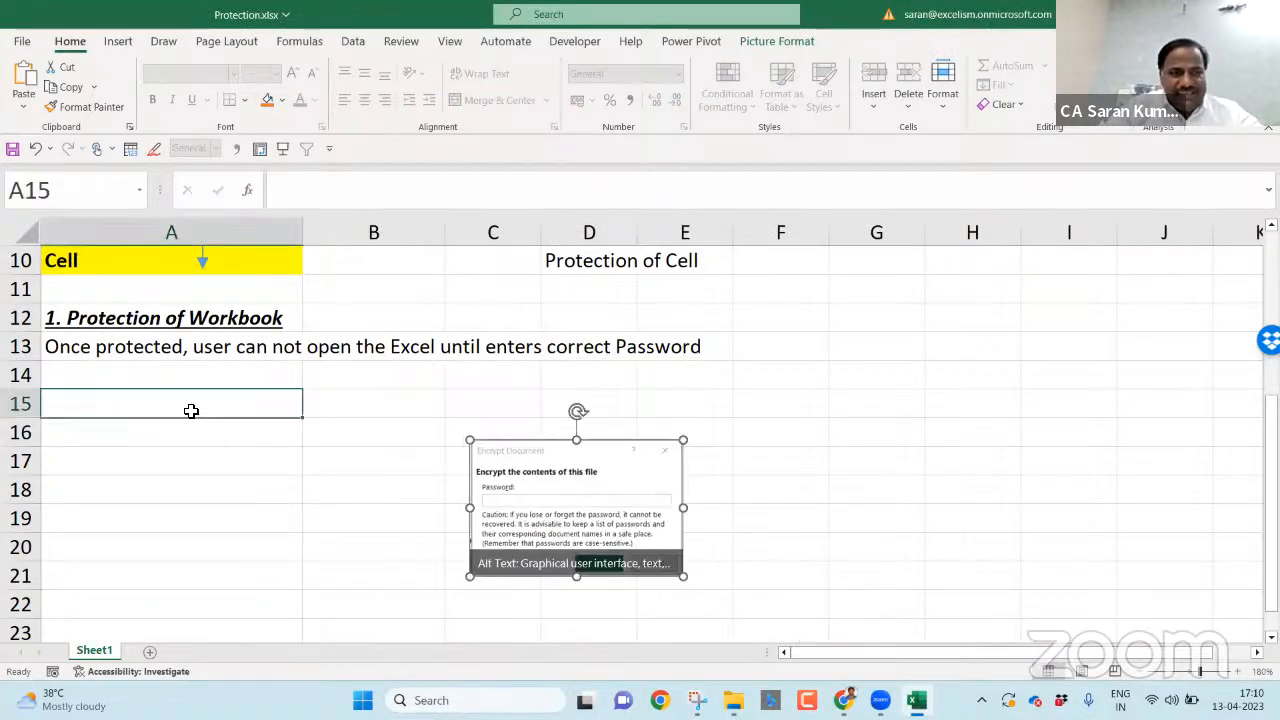
# - Enter 'File --> Info --> Protect Workbook --> Enxrypt with Password' in A15
pyautogui.write('Info --')
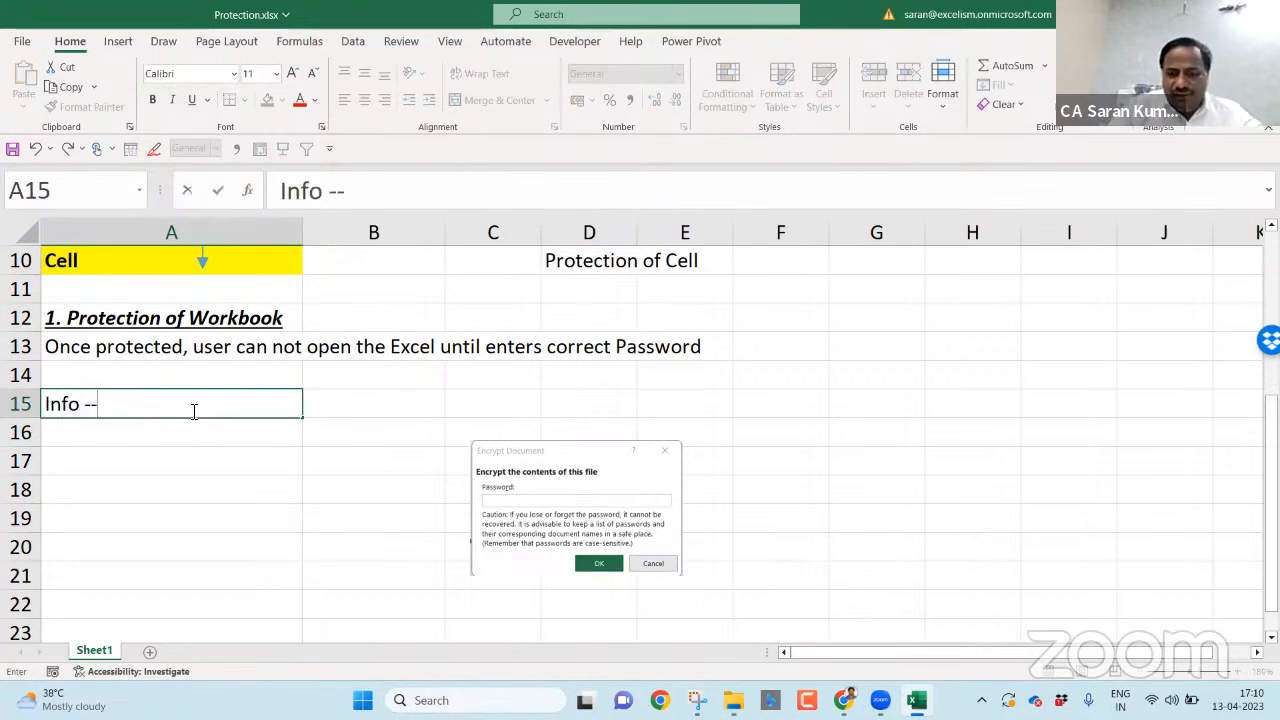
pyautogui.press('Escape')
pyautogui.write('File --')
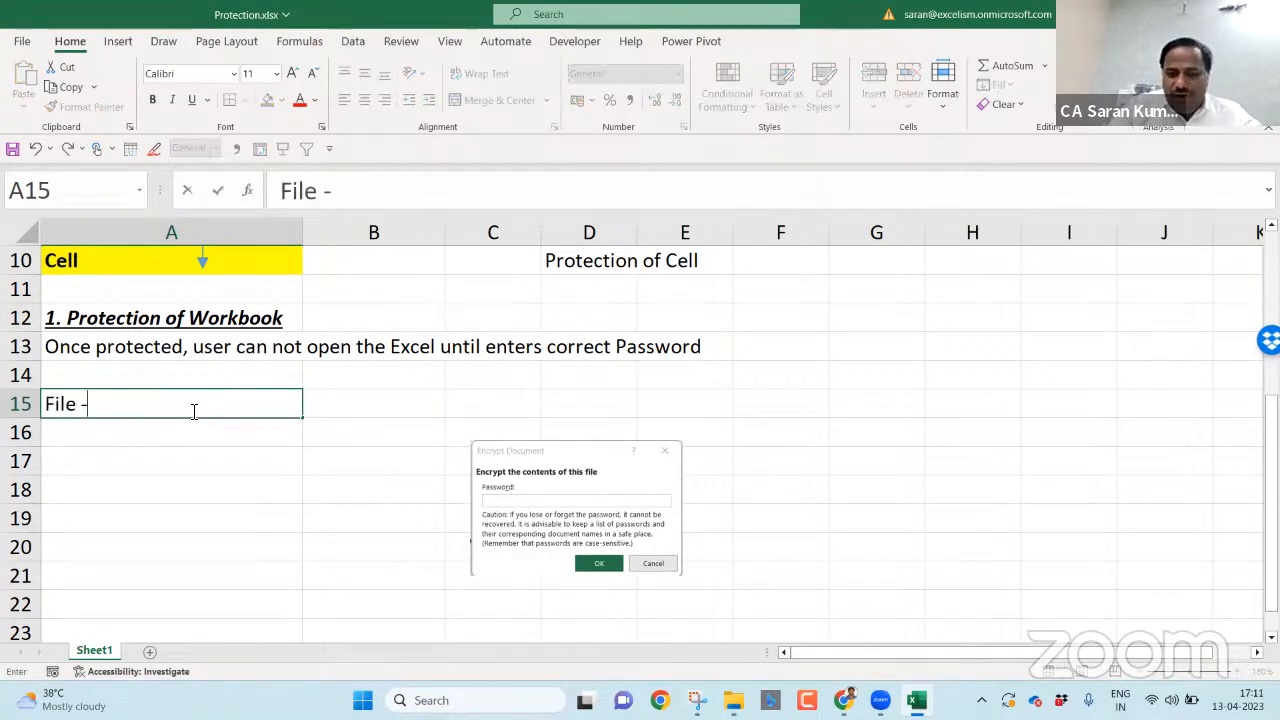
pyautogui.write('> Info')
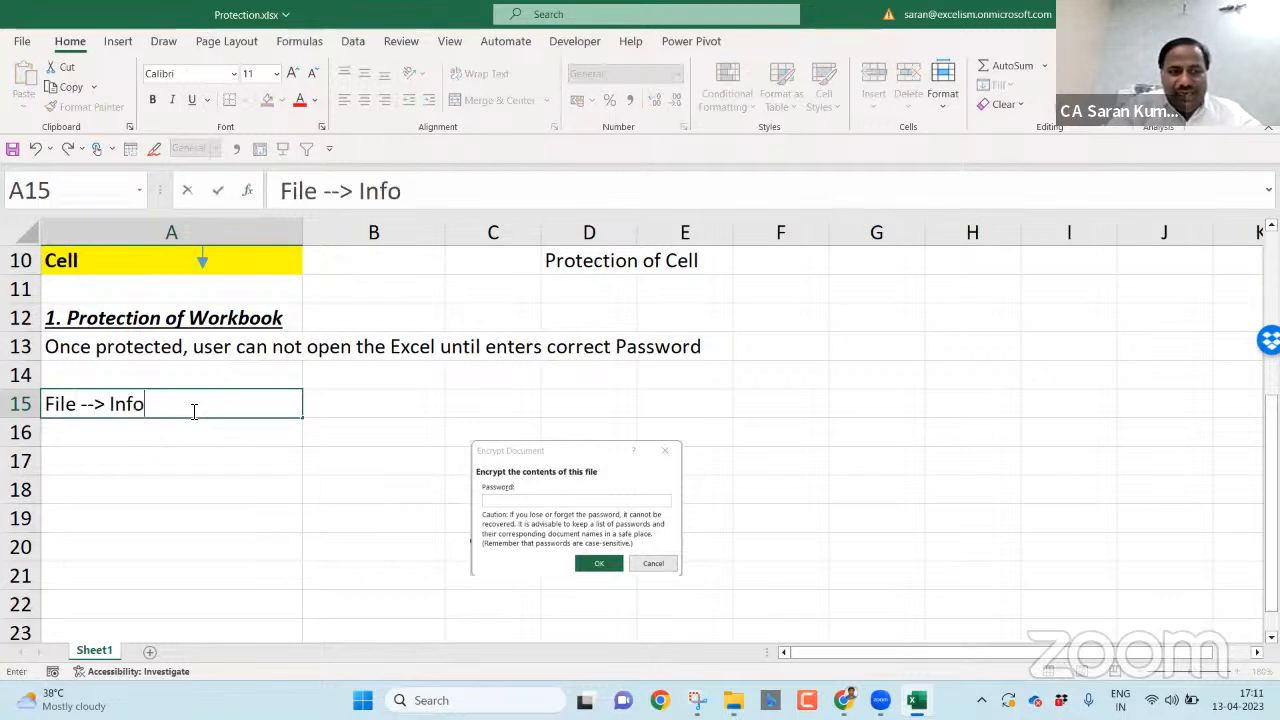
pyautogui.write(' --> Protec')
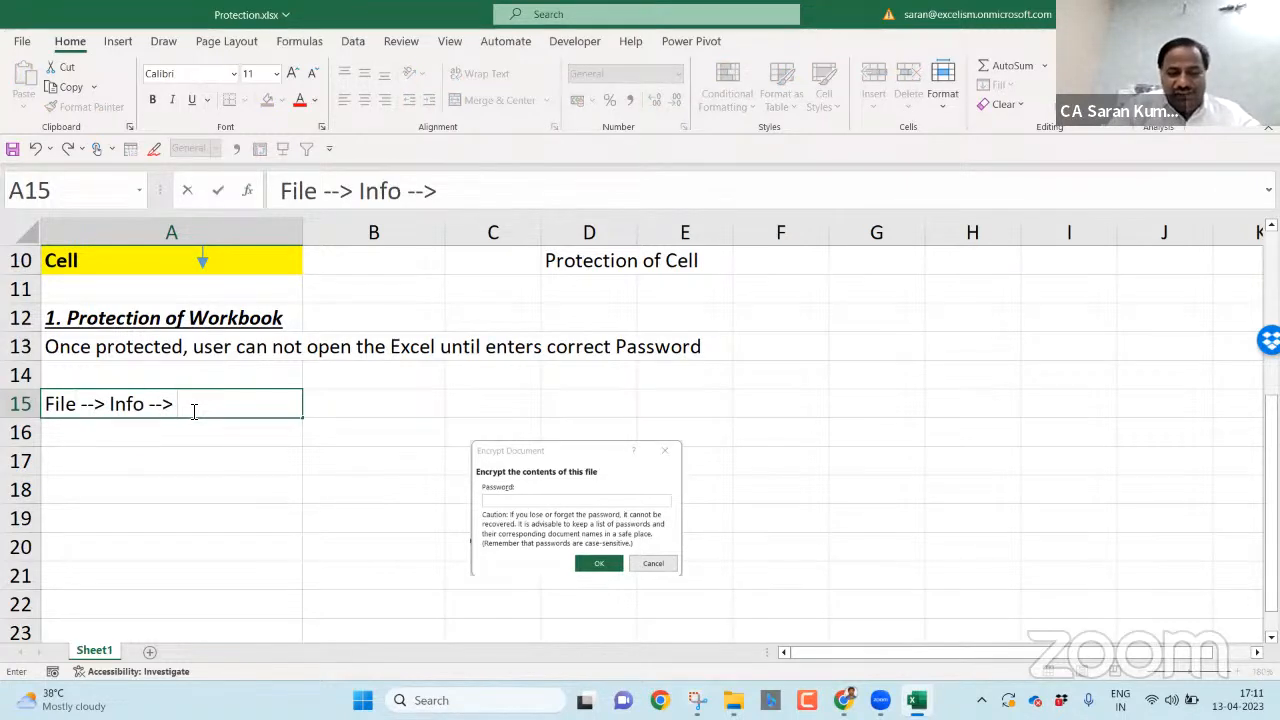
pyautogui.write('t Workb')
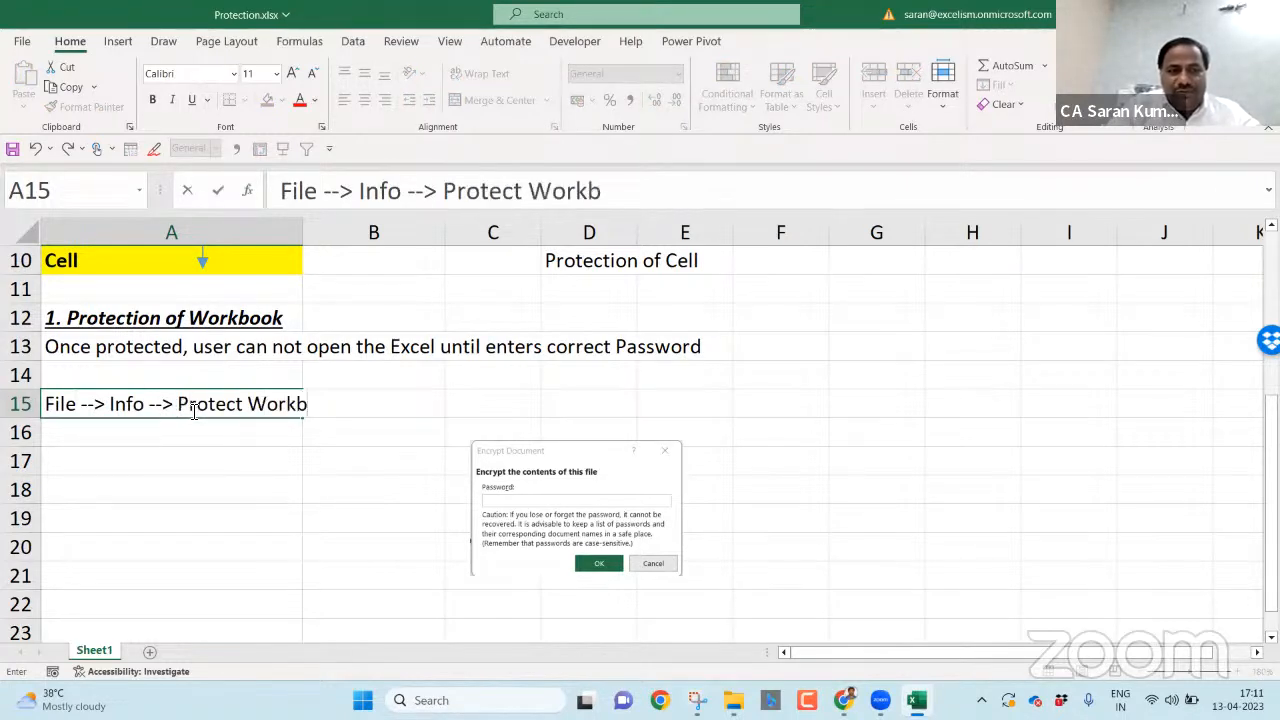
pyautogui.write('ook --> Enxrypt with Password')
pyautogui.press('Return')
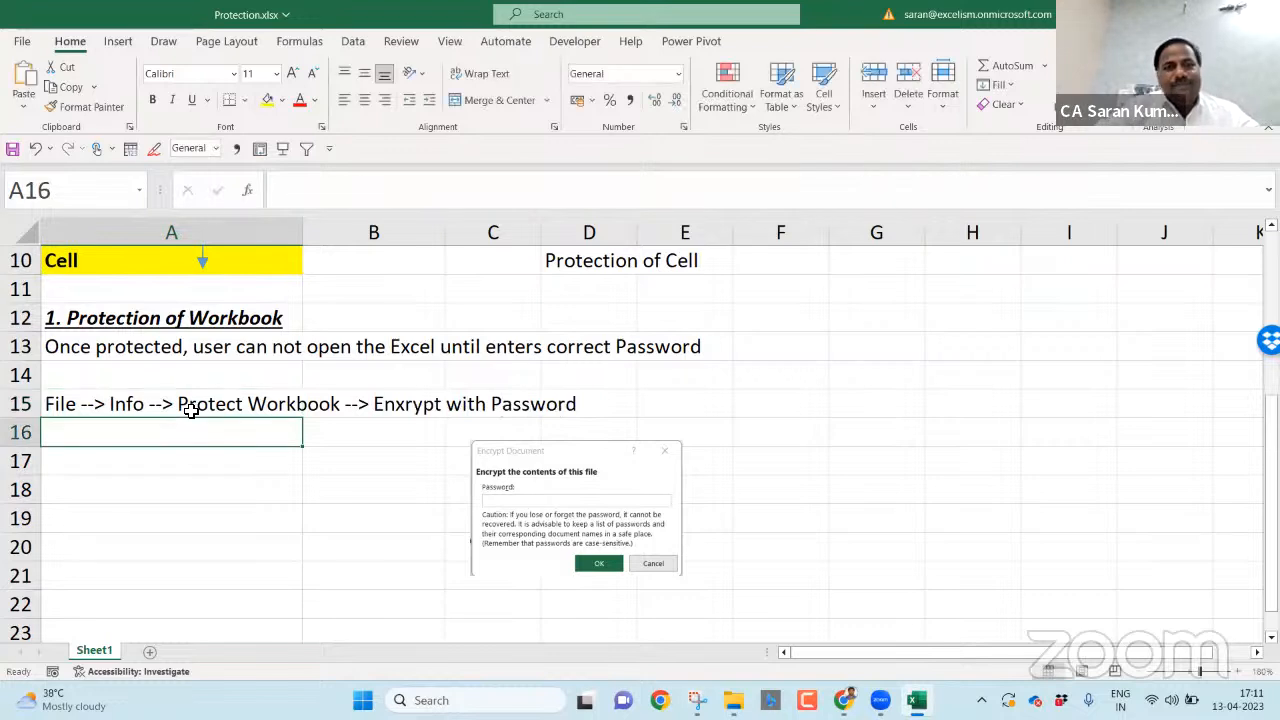
# - Add 'Enter Password' in A16 and 'Confirm Password' in A17
pyautogui.write('Enter P')
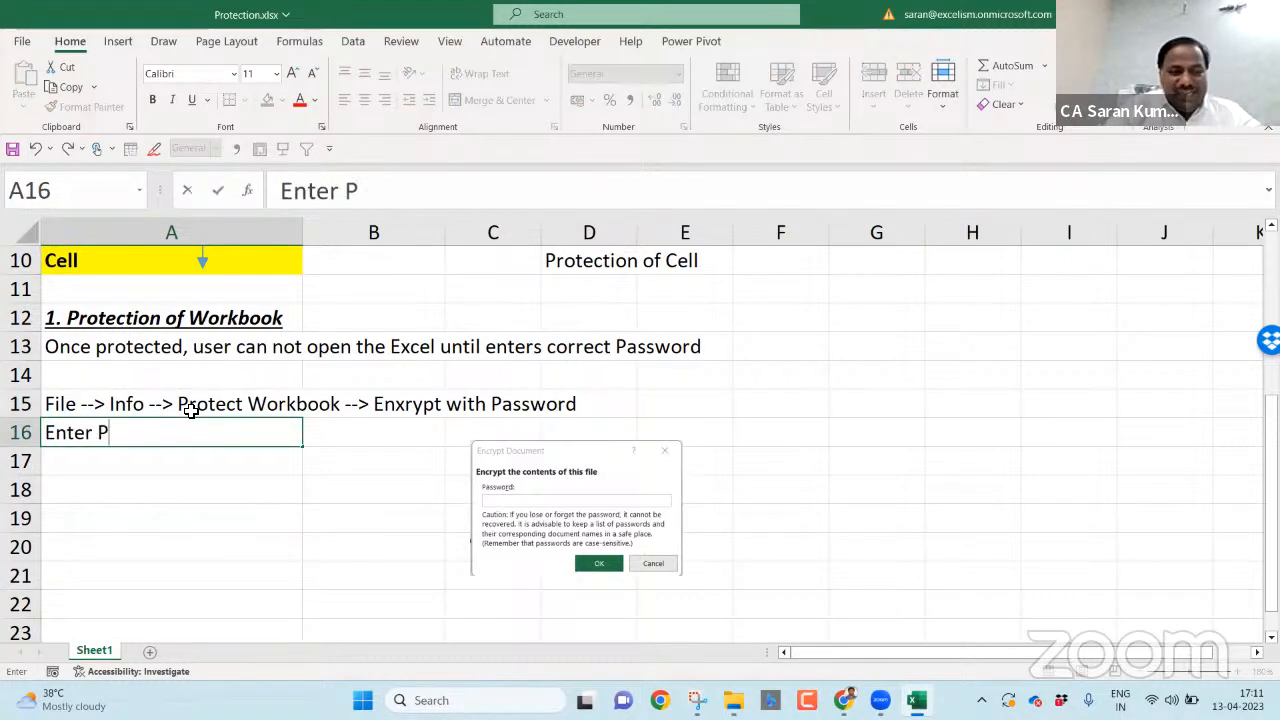
pyautogui.write('assword')
pyautogui.press('Return')
pyautogui.write('Con')
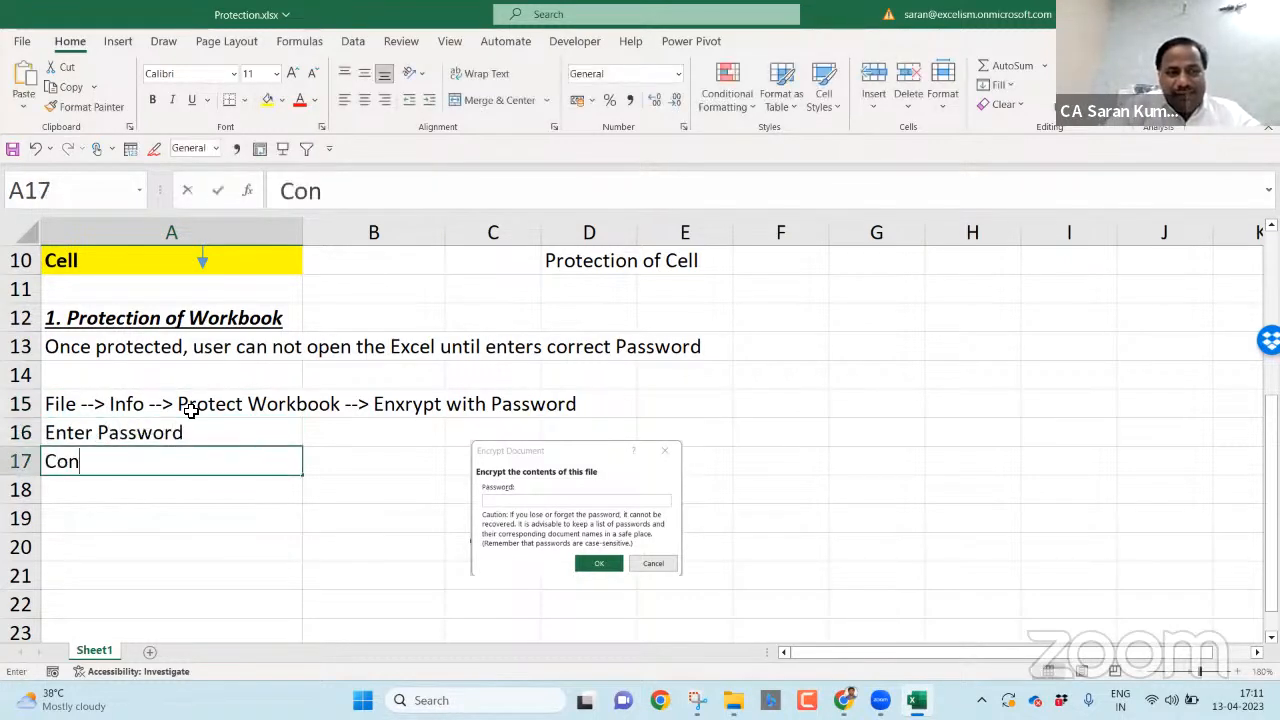
pyautogui.write('firm Password')
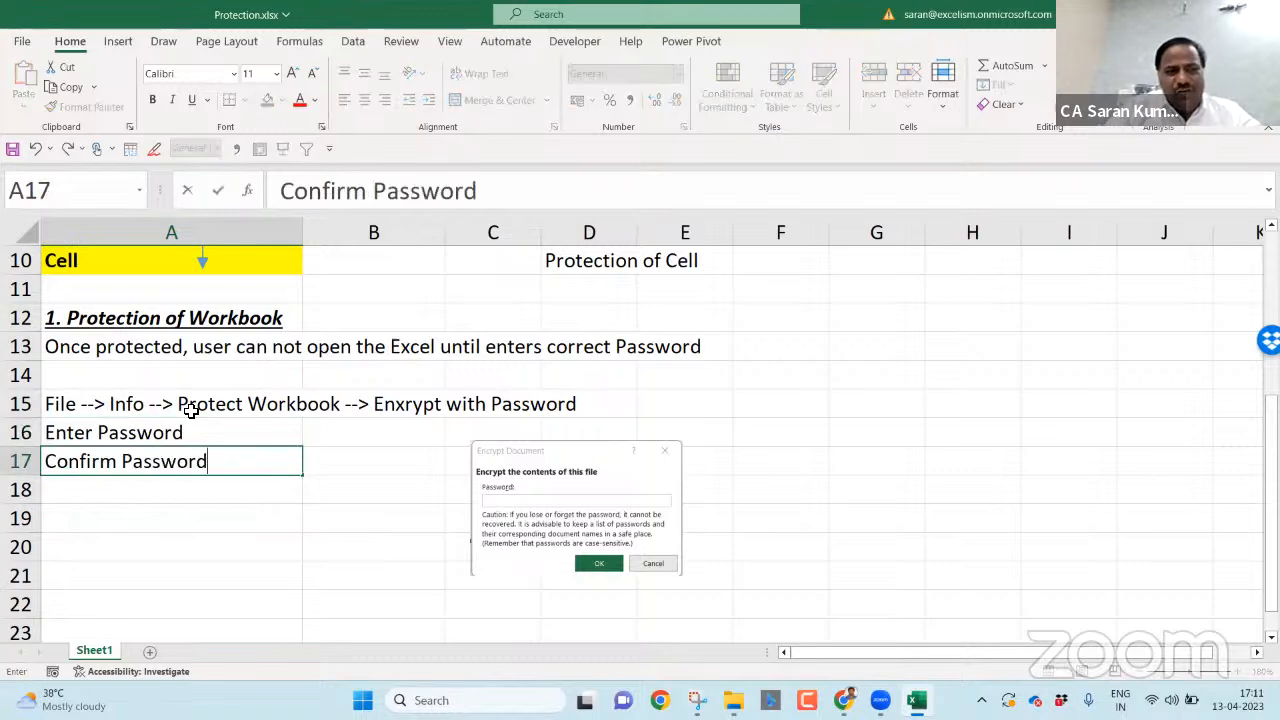
pyautogui.press('Return')
pyautogui.click(24, 41)
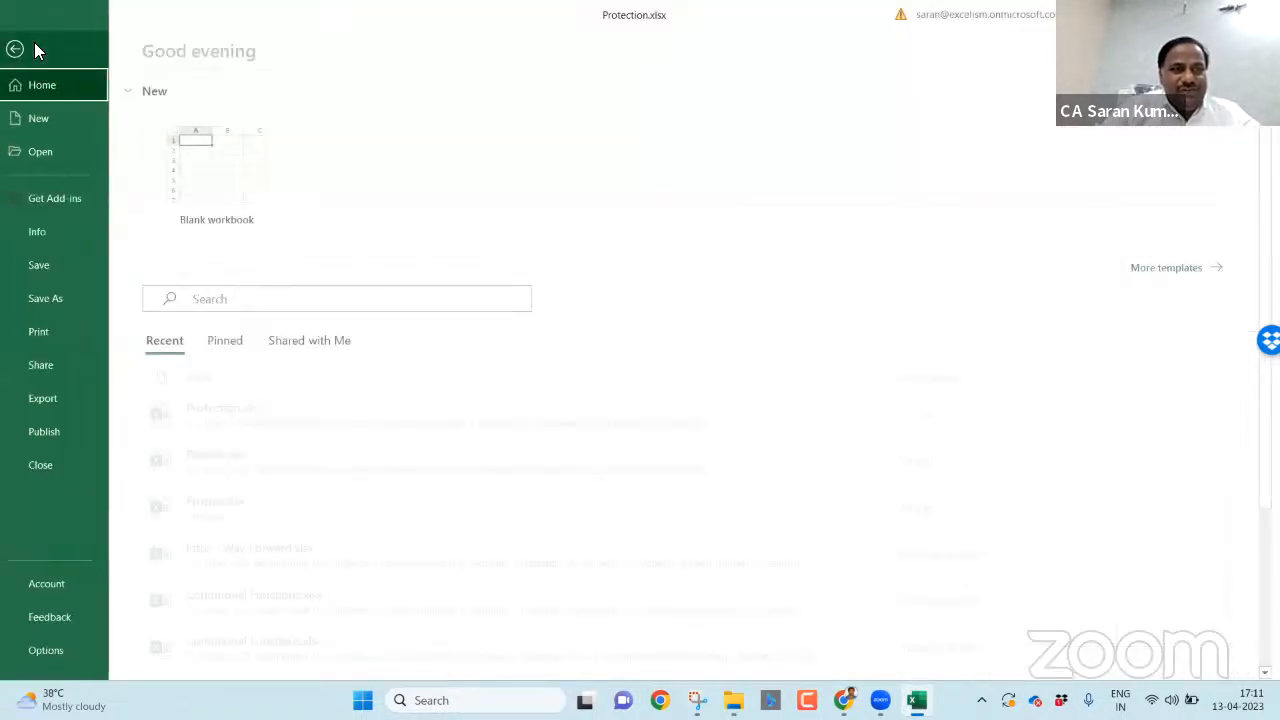
# - Encrypt Protection.xlsx with a password, entering and confirming it, then go back to Sheet1
pyautogui.click(80, 225)
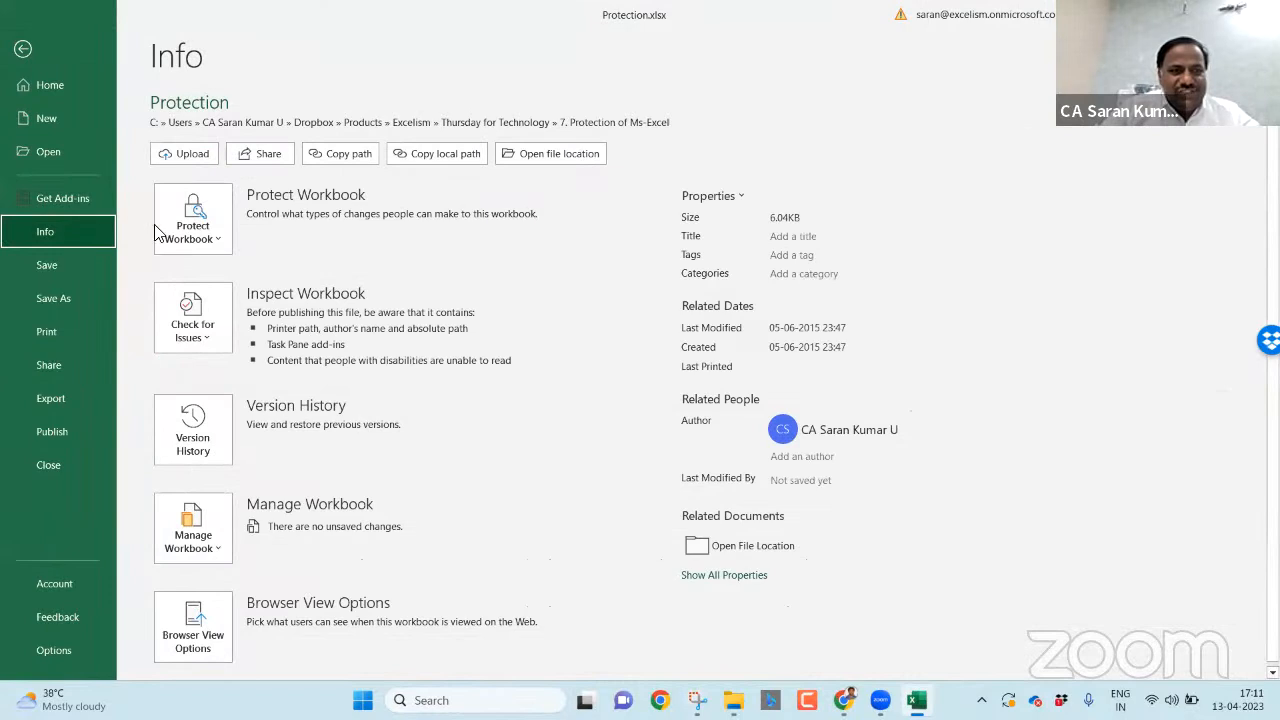
pyautogui.click(180, 238)
pyautogui.click(243, 328)
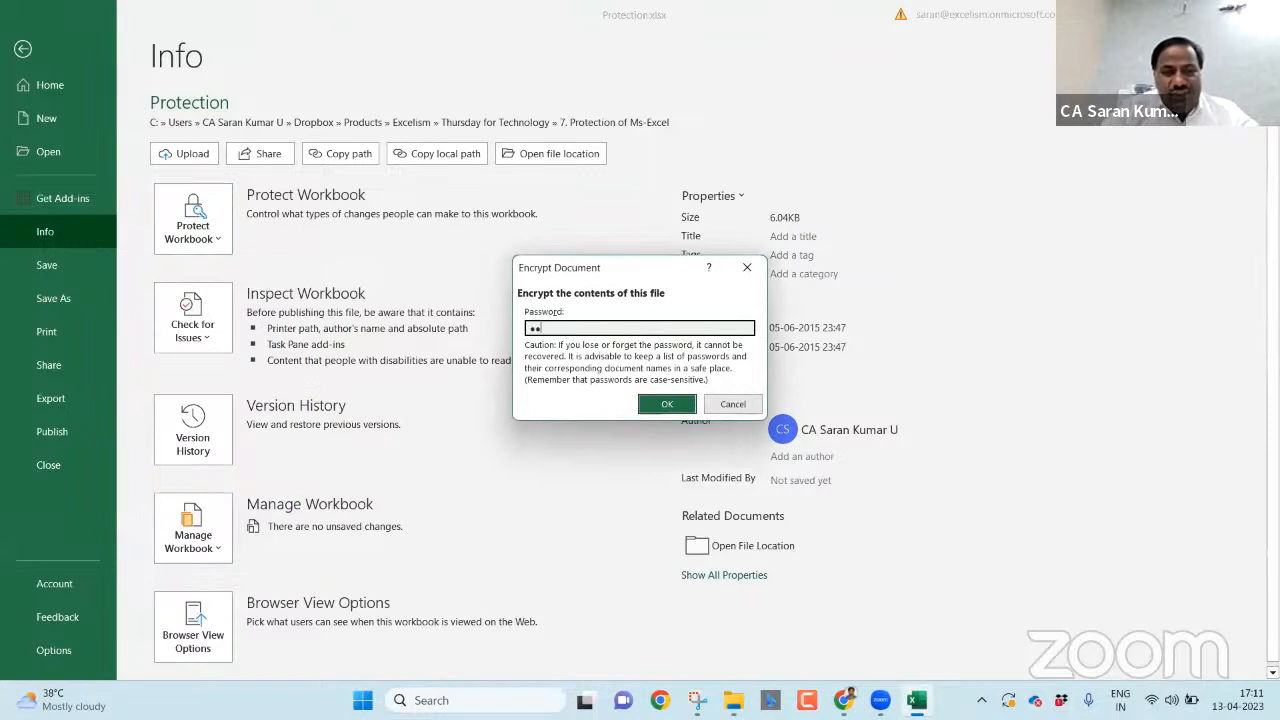
pyautogui.press('Return')
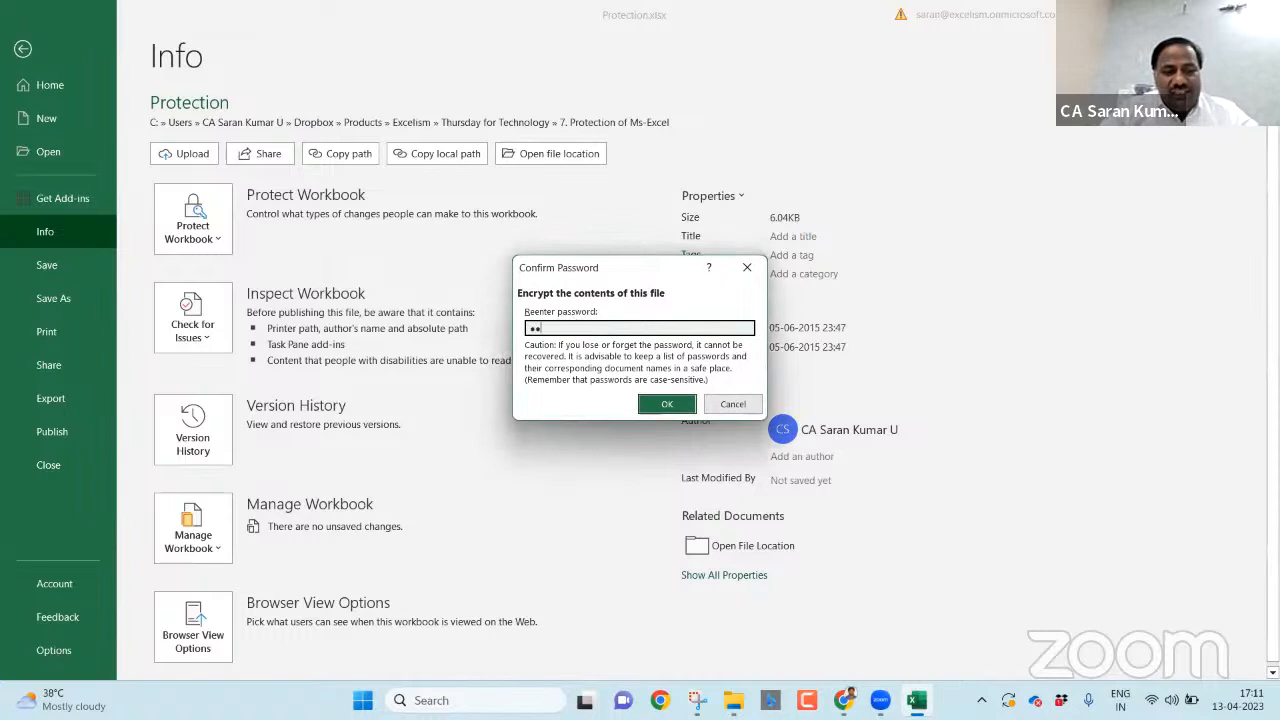
pyautogui.press('Return')
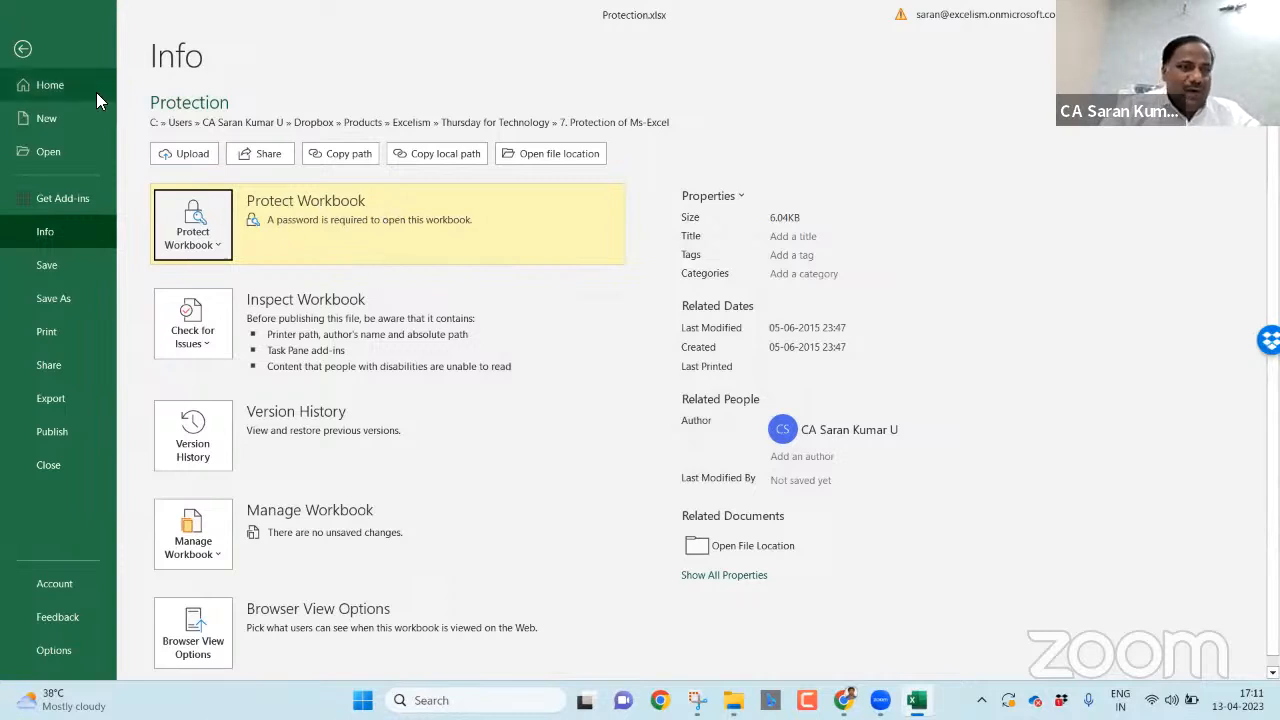
pyautogui.click(32, 56)
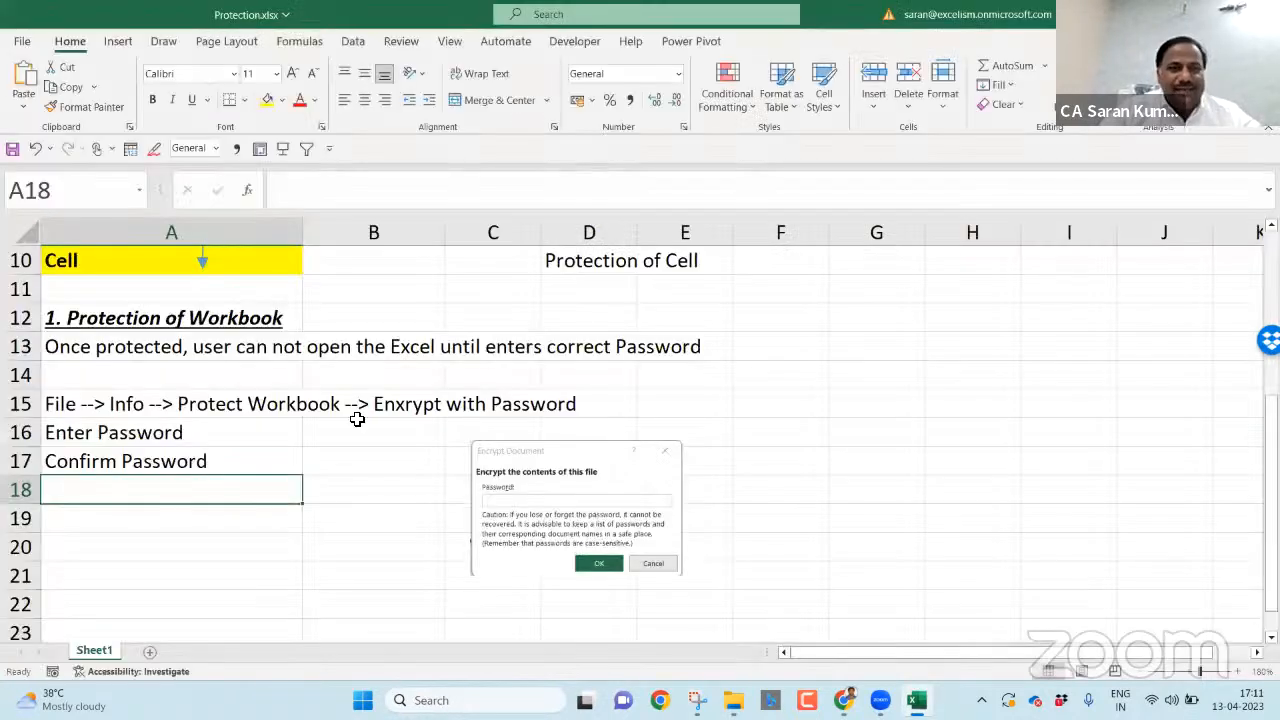
# - Save and close the encrypted workbook and Snipping Tool, then reopen Protection.xlsx
pyautogui.hotkey('ctrl', 's')
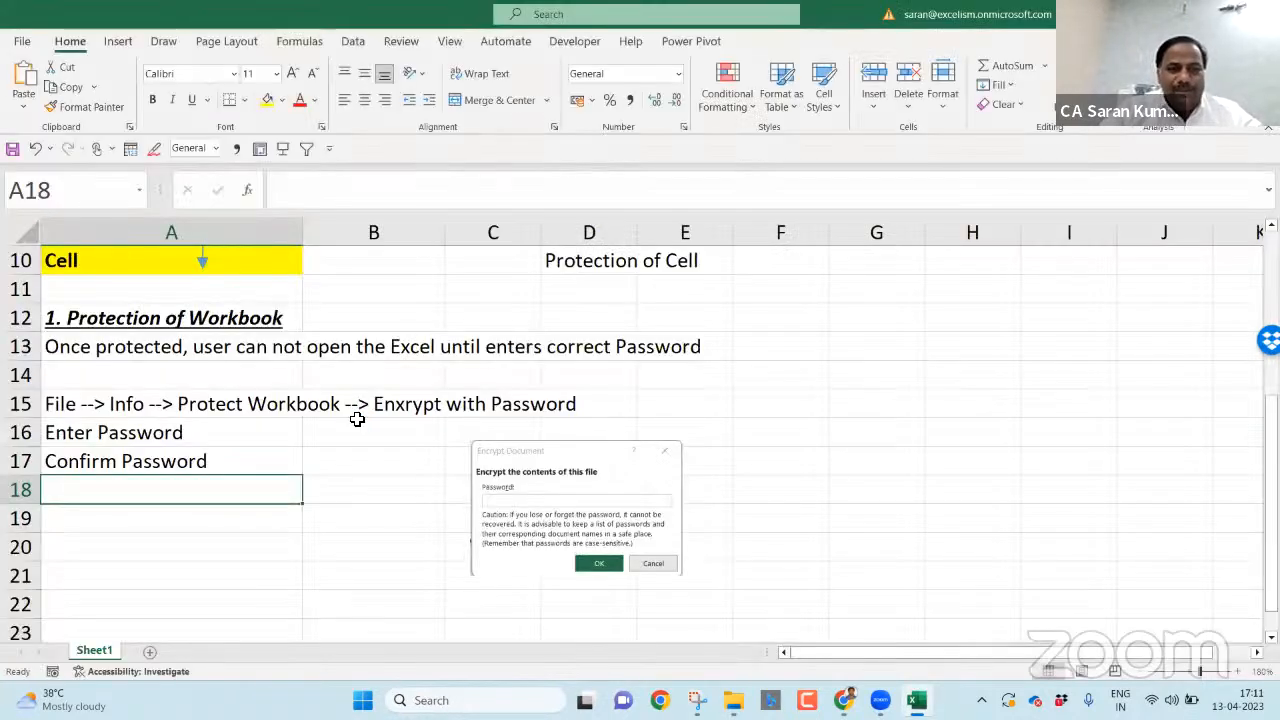
pyautogui.hotkey('alt', 'F4')
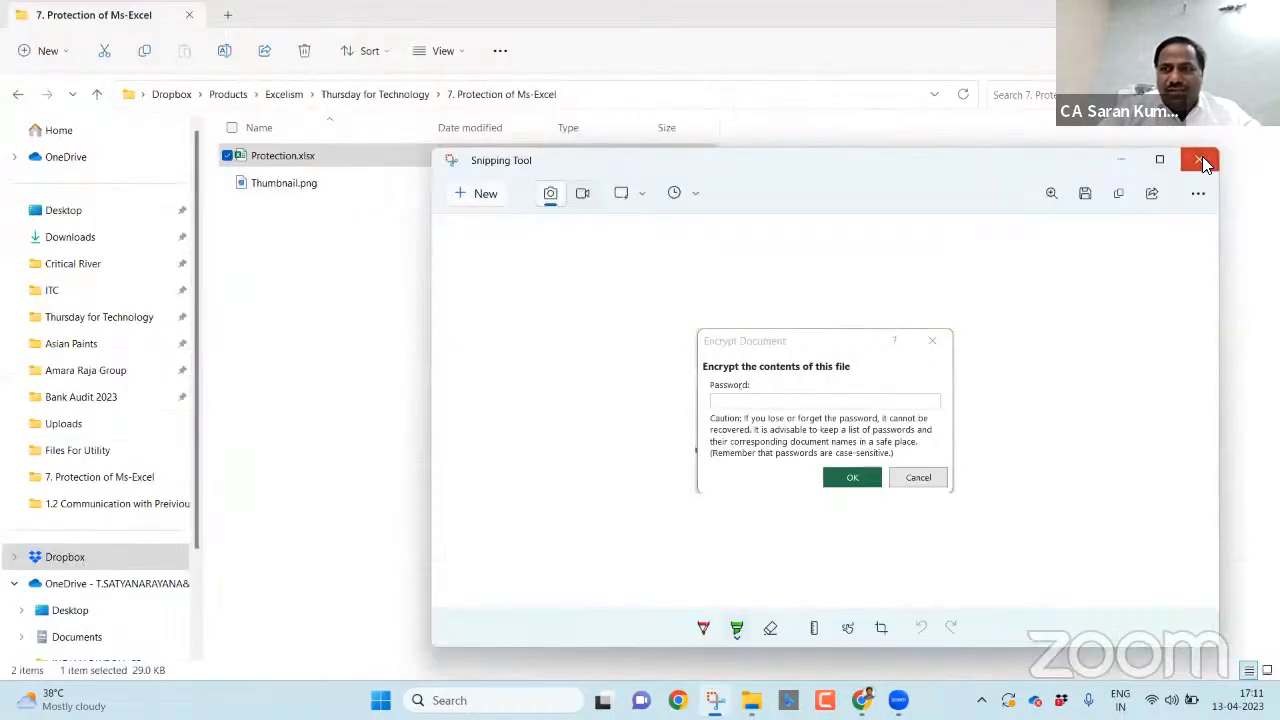
pyautogui.click(1194, 161)
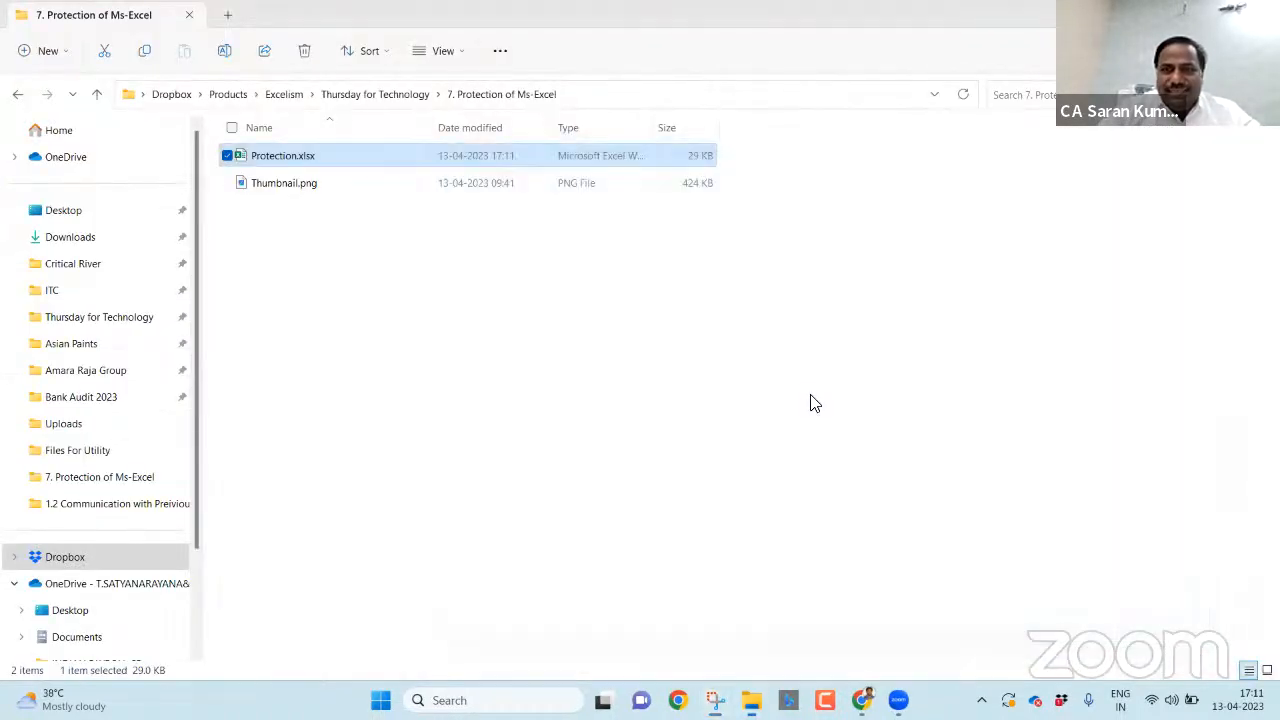
pyautogui.doubleClick(314, 156)
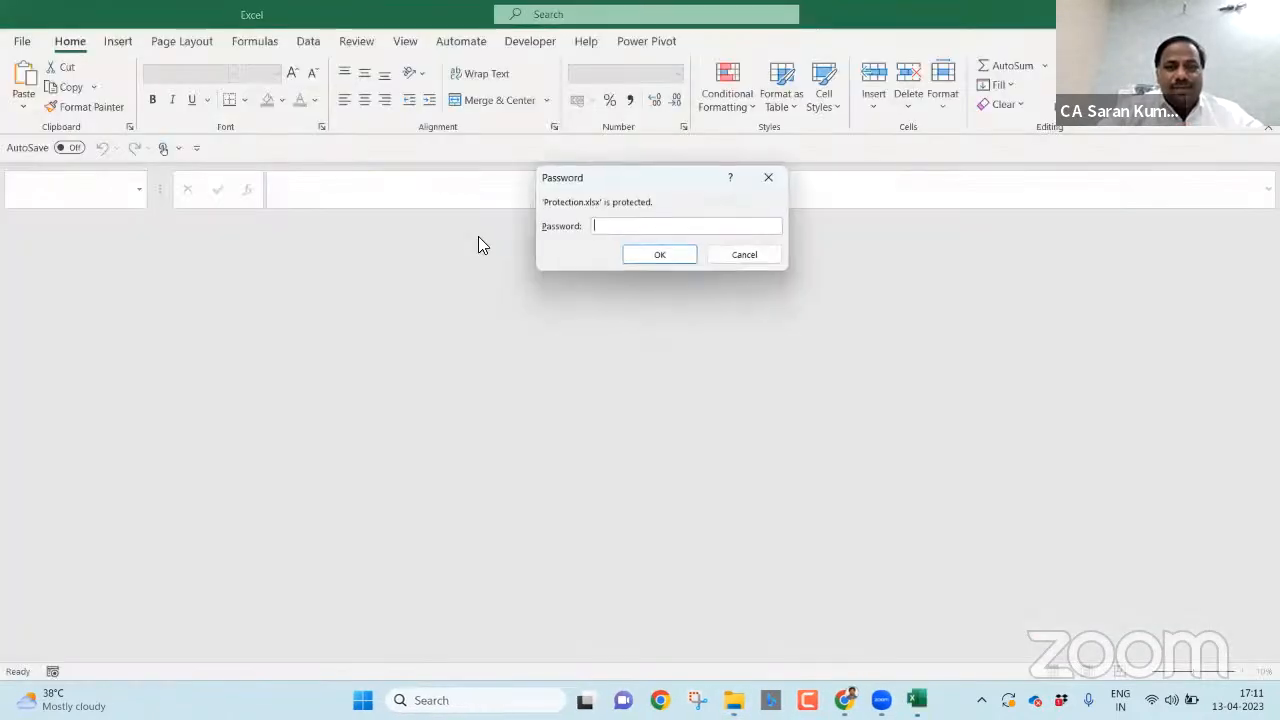
# - Centre the Password prompt and snip the Excel window showing it
pyautogui.moveTo(636, 179); pyautogui.dragTo(631, 274)
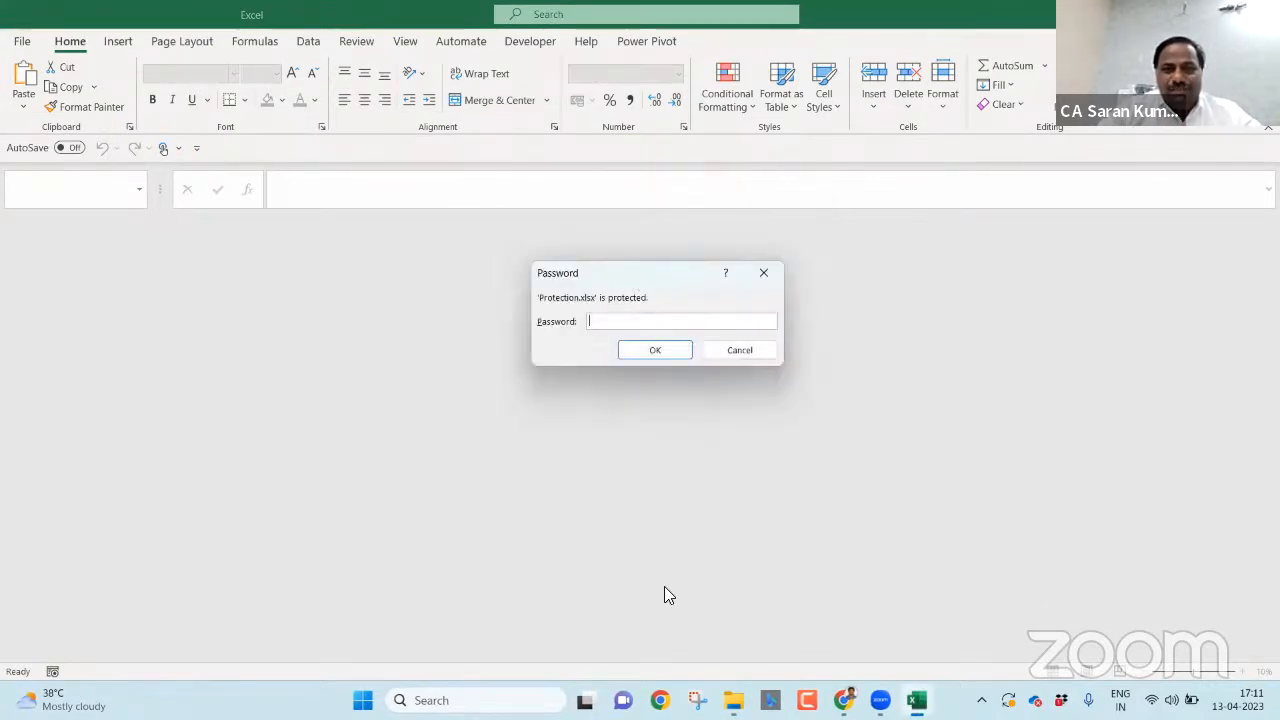
pyautogui.click(697, 700)
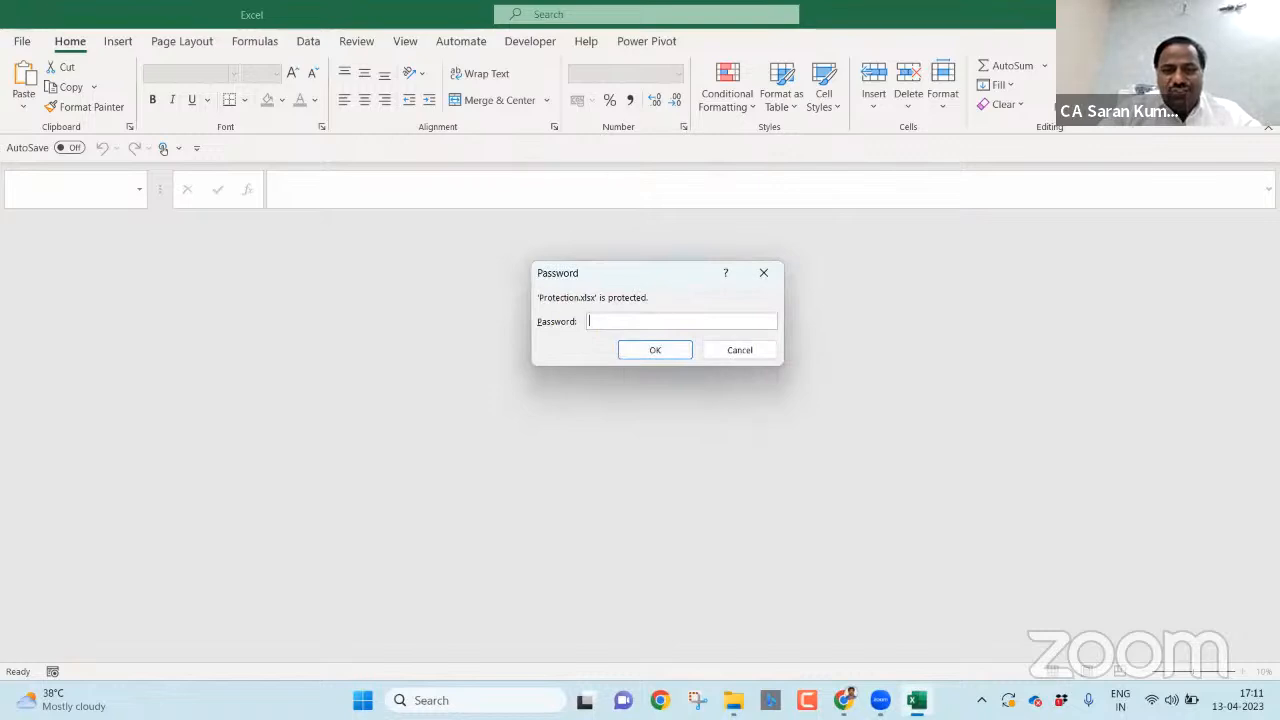
pyautogui.click(470, 175)
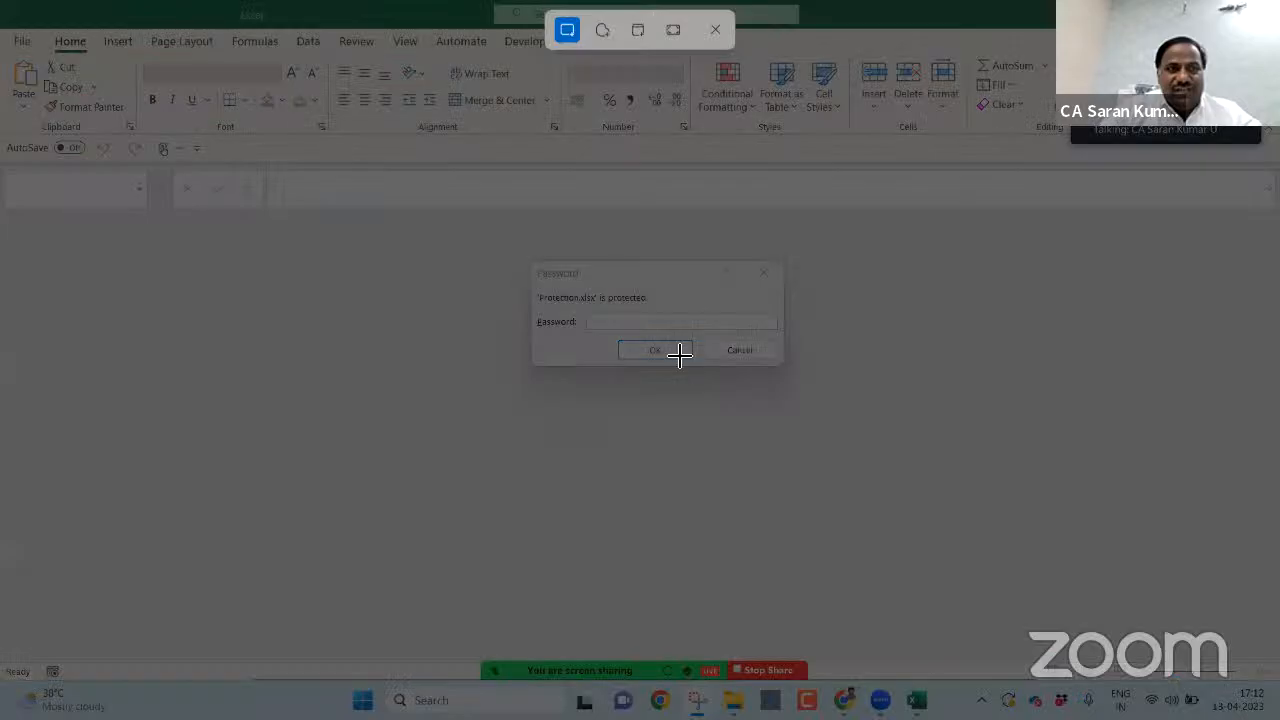
pyautogui.moveTo(0, 0); pyautogui.dragTo(1279, 472)
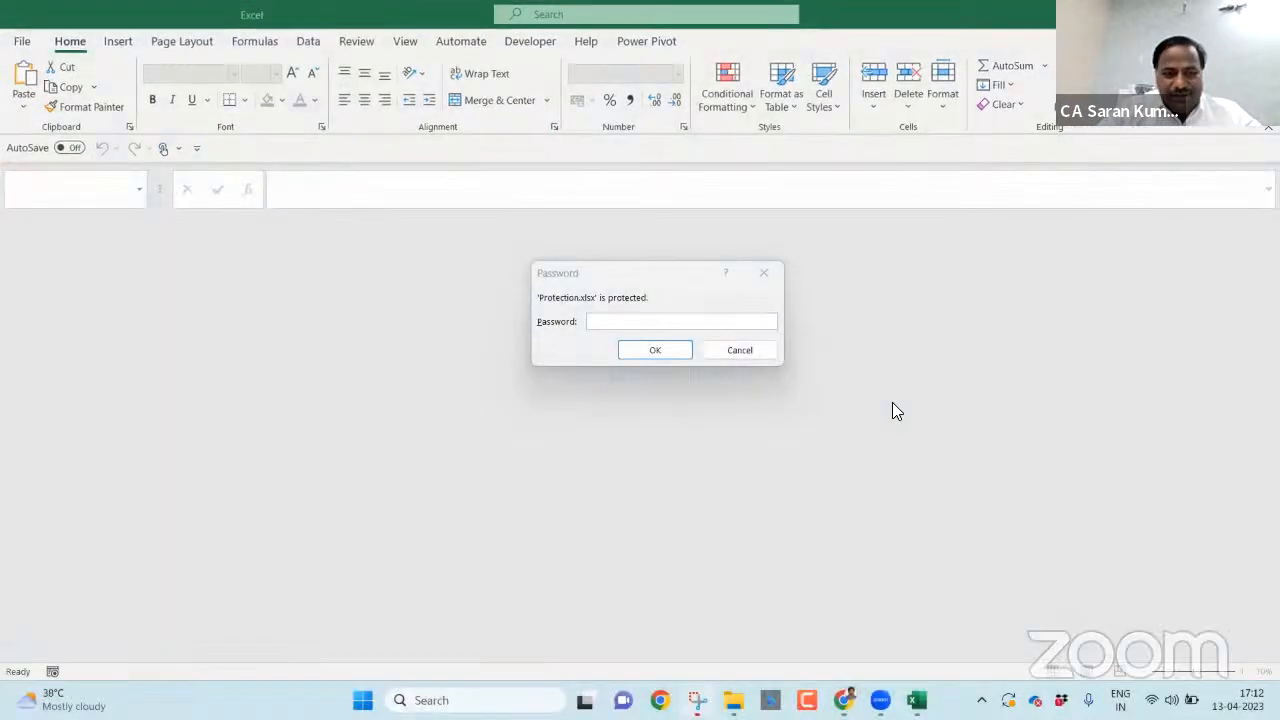
# - Enter the workbook password to open Protection.xlsx
pyautogui.click(702, 321)
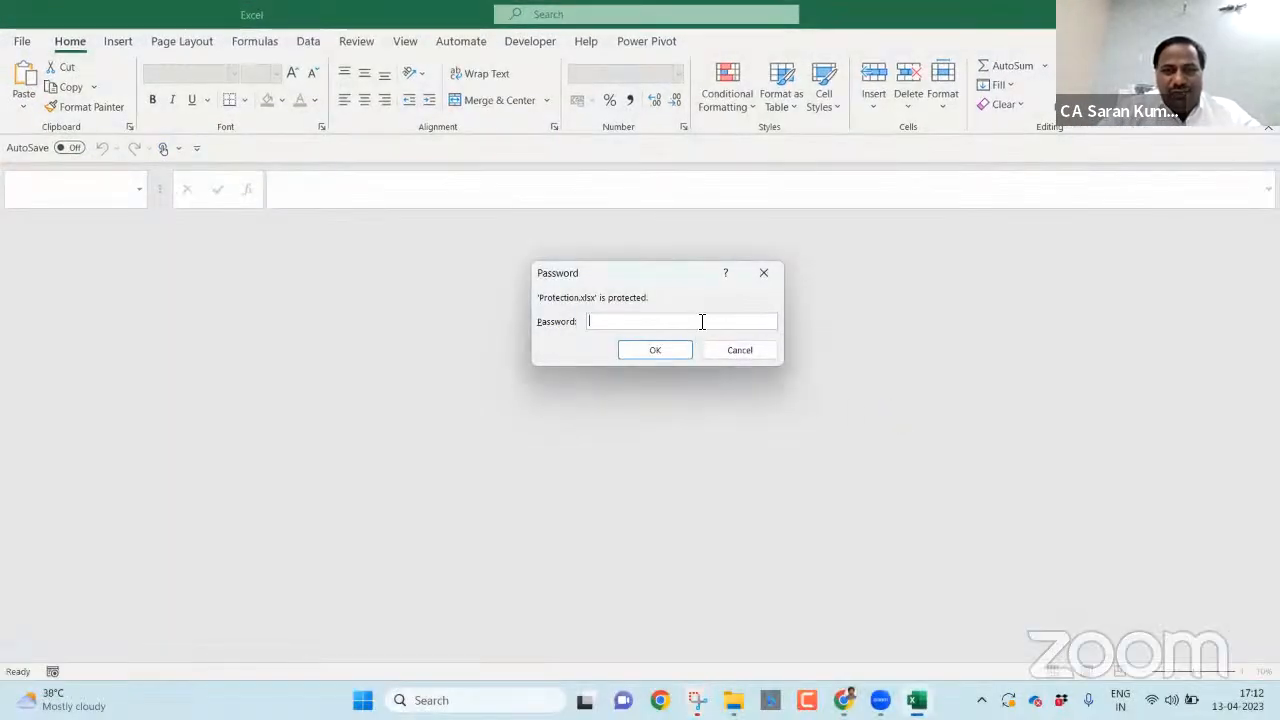
pyautogui.write('123')
pyautogui.press('Return')
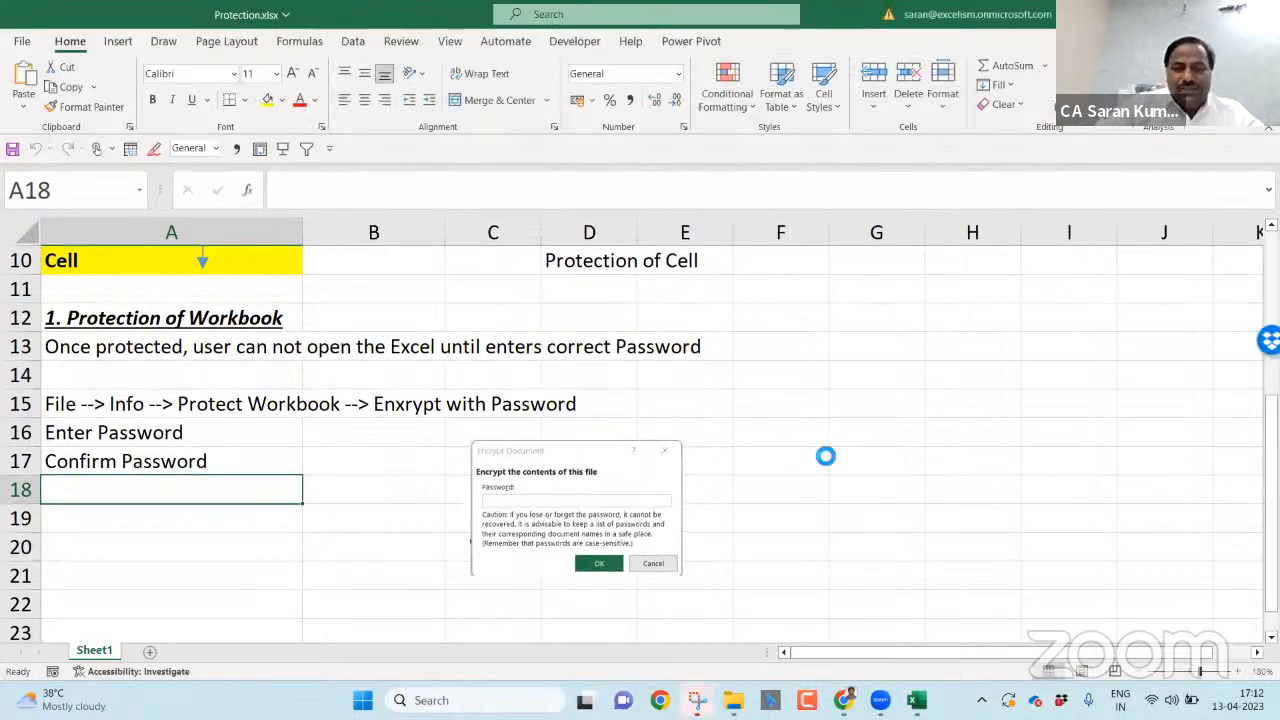
# - Replace a broken paste with the password-prompt snip and shrink it beside the Encrypt Document image
pyautogui.hotkey('ctrl', 'v')
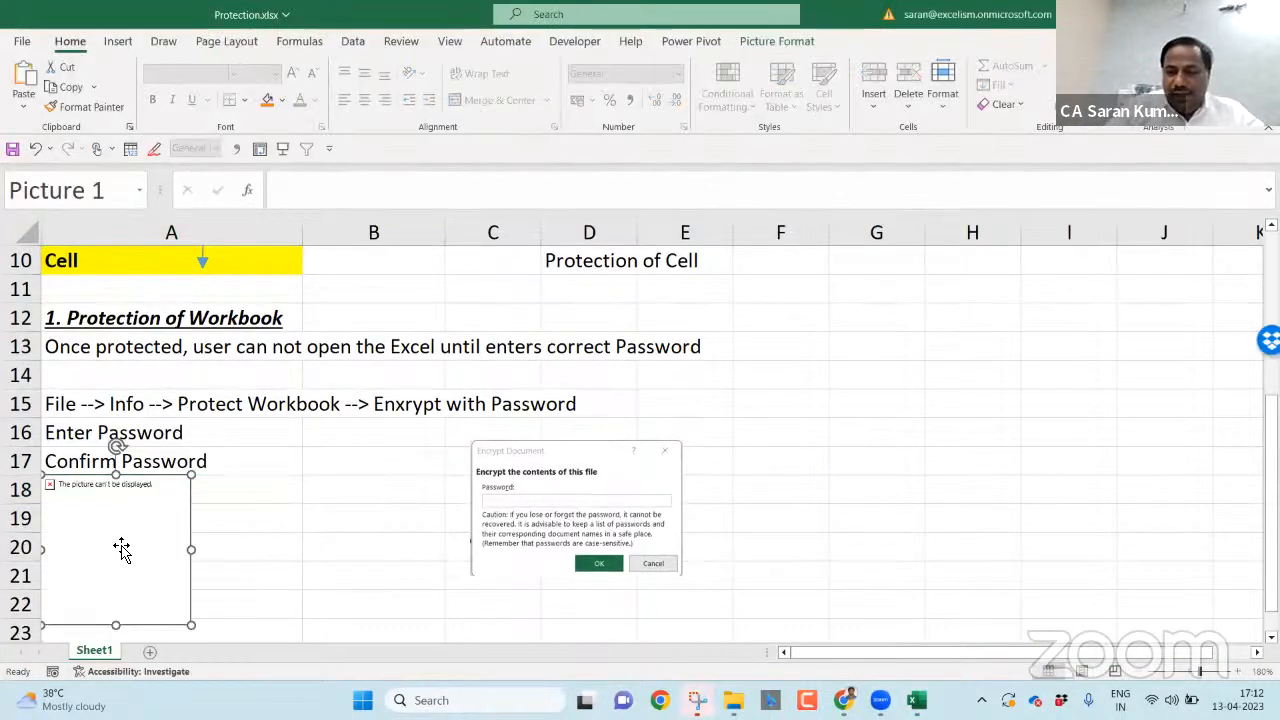
pyautogui.press('Delete')
pyautogui.hotkey('alt', 'Tab')
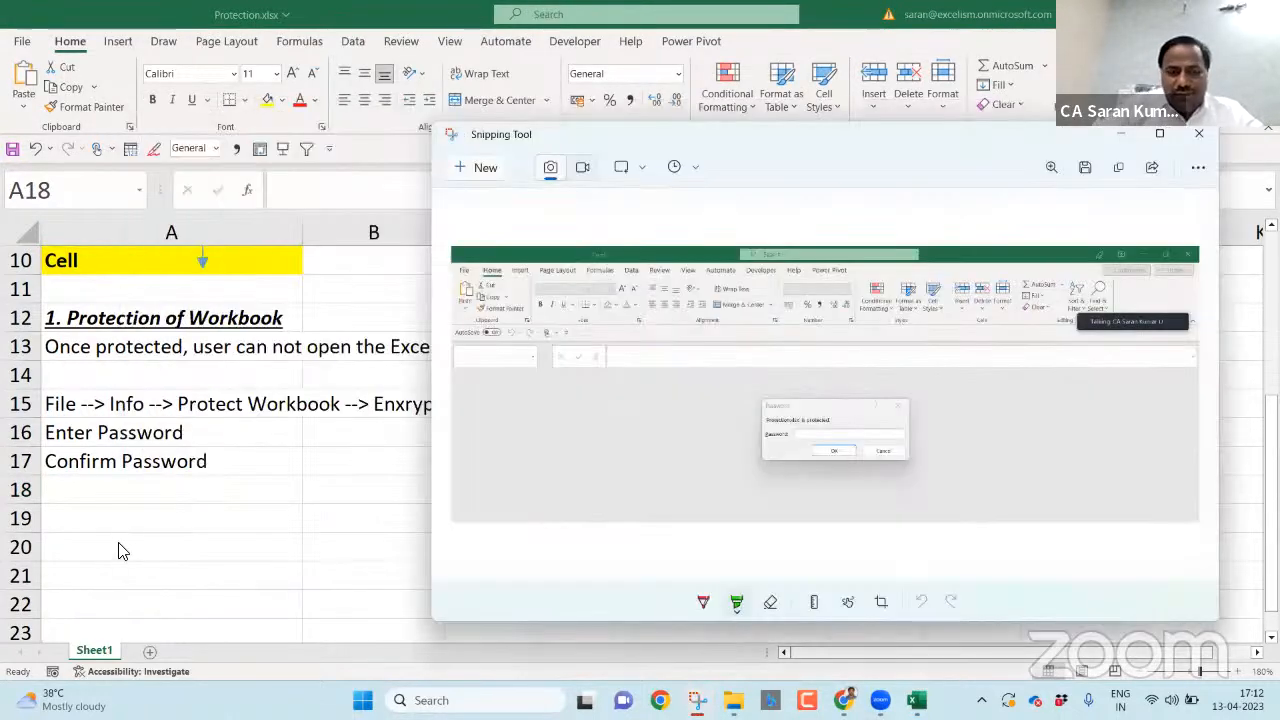
pyautogui.hotkey('alt', 'Tab')
pyautogui.hotkey('ctrl', 'v')
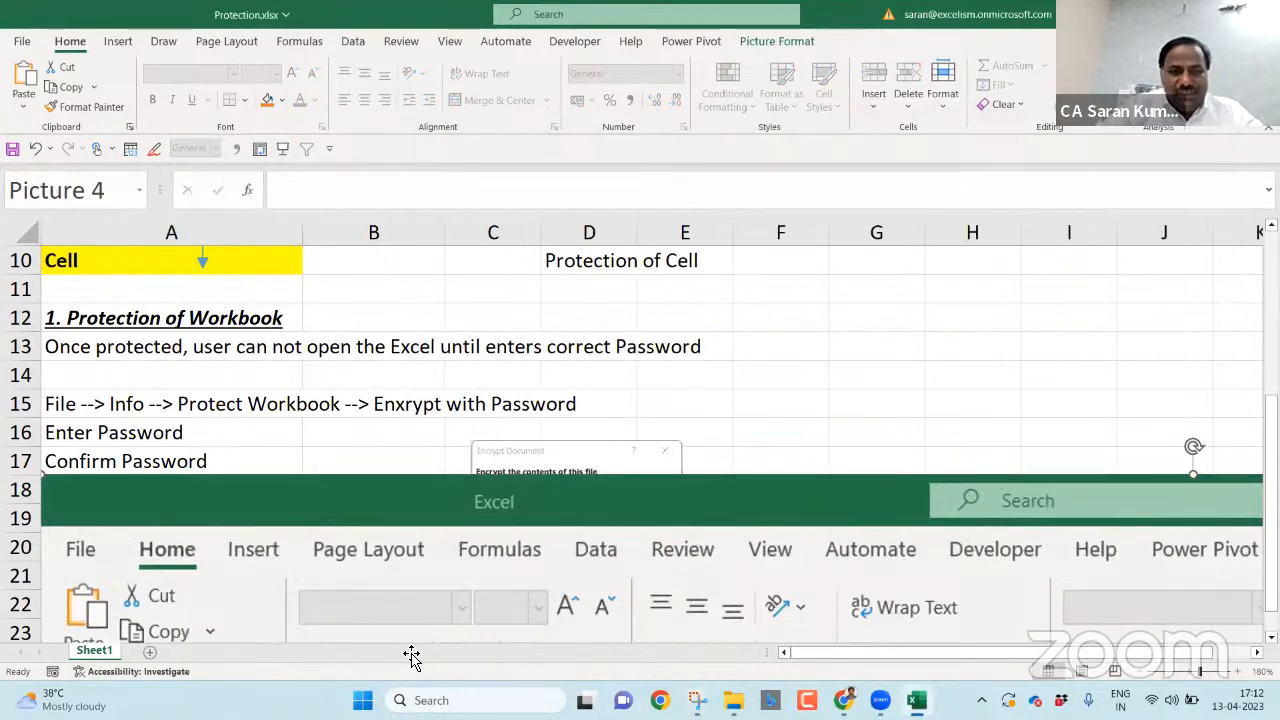
pyautogui.moveTo(233, 509); pyautogui.dragTo(405, 463)
pyautogui.moveTo(217, 429); pyautogui.dragTo(486, 306)
pyautogui.moveTo(196, 288); pyautogui.dragTo(503, 363)
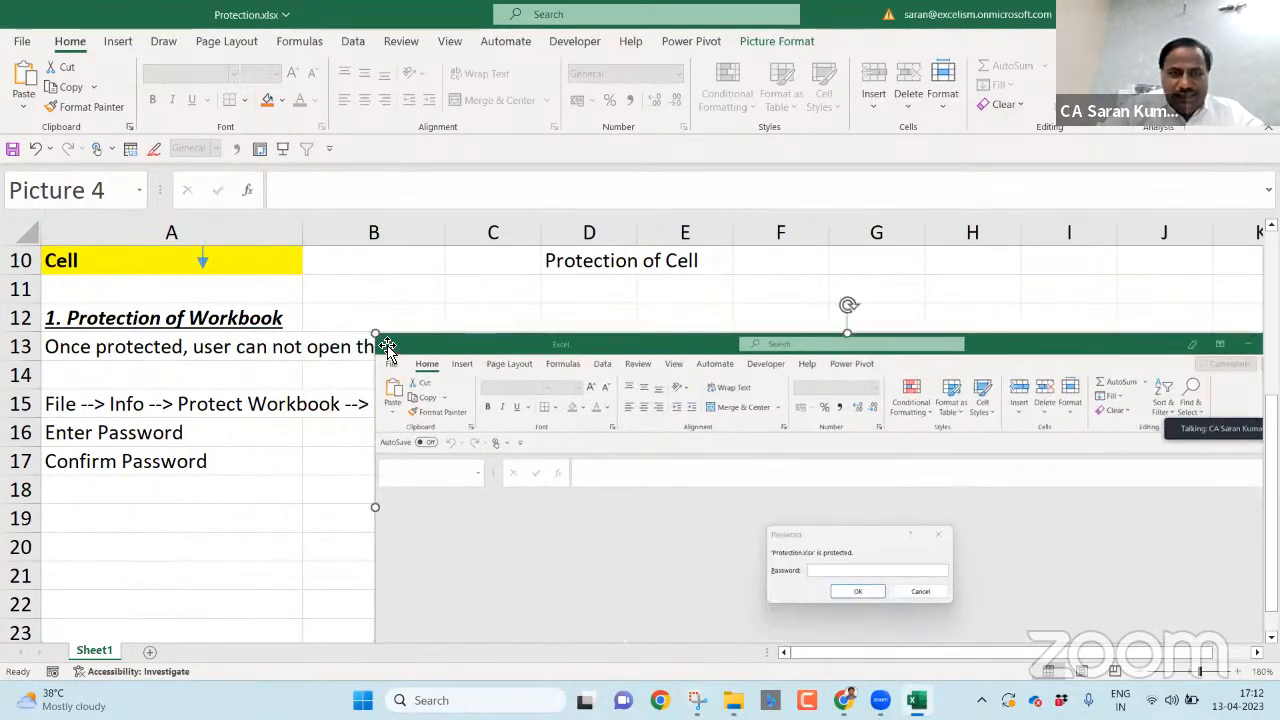
pyautogui.moveTo(375, 334); pyautogui.dragTo(790, 466)
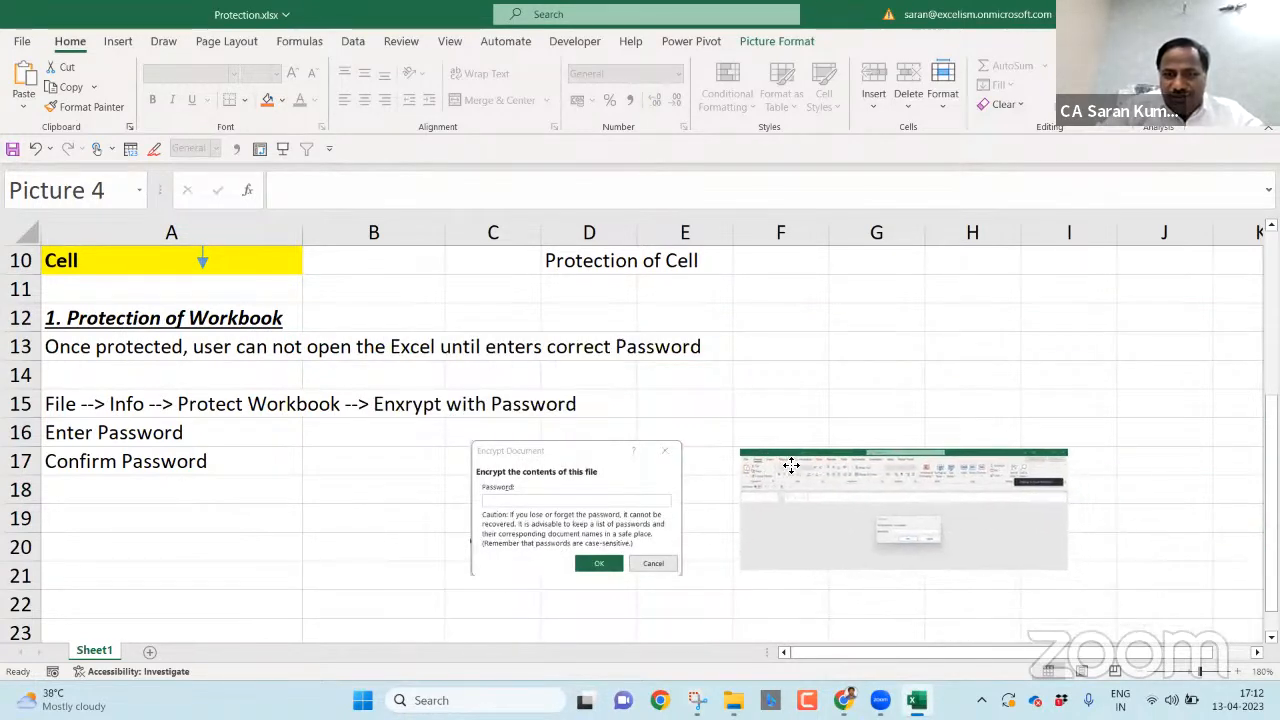
pyautogui.click(775, 439)
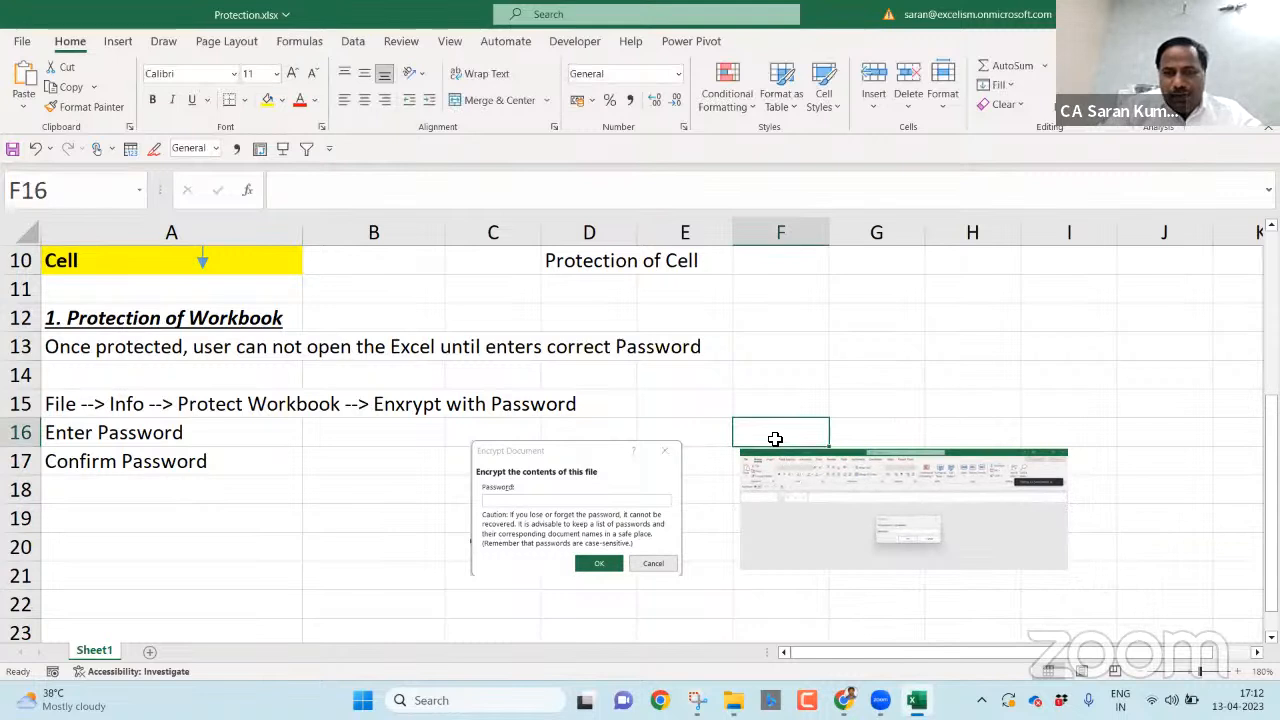
# - Type the caption 'While opening Protected Workbook' into F16
pyautogui.write('Protected')
pyautogui.press('Escape')
pyautogui.write('H')
pyautogui.press('Escape')
pyautogui.write('Sh')
pyautogui.press('BackSpace')
pyautogui.write('Whil')
pyautogui.press('BackSpace')
pyautogui.press('BackSpace')
pyautogui.press('BackSpace')
pyautogui.press('BackSpace')
pyautogui.press('BackSpace')
pyautogui.write('While openi')
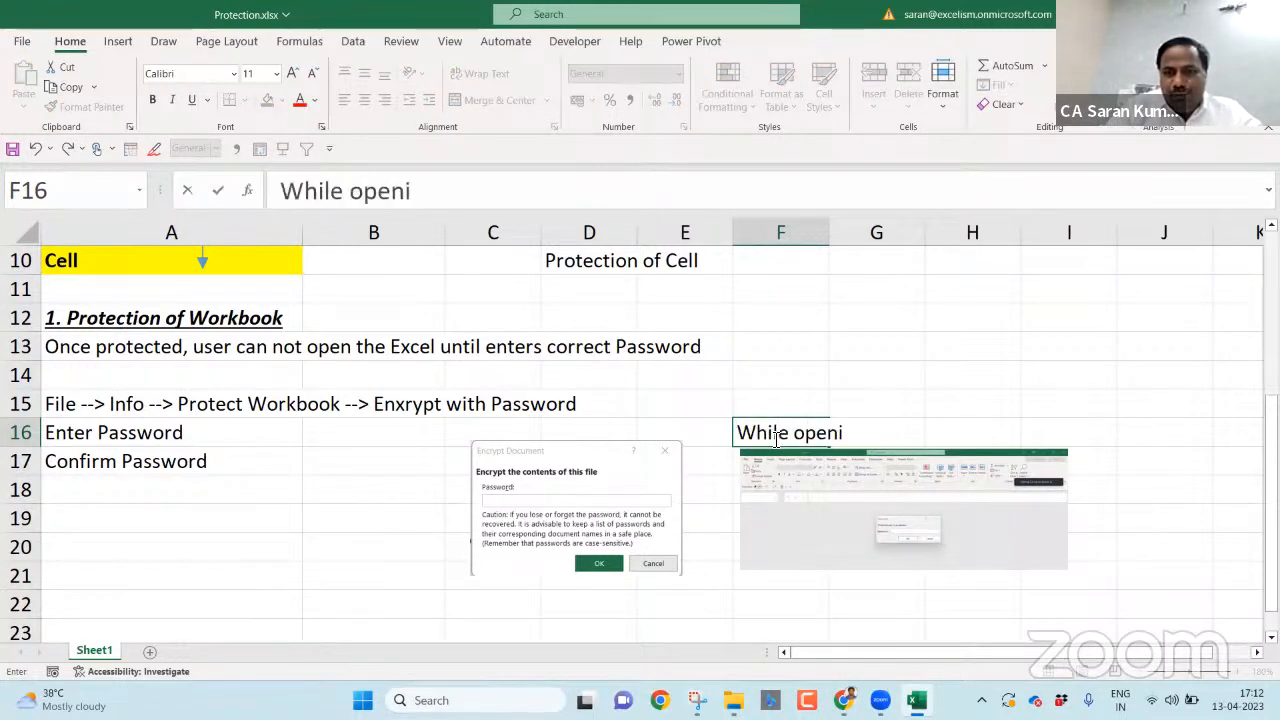
pyautogui.click(872, 440)
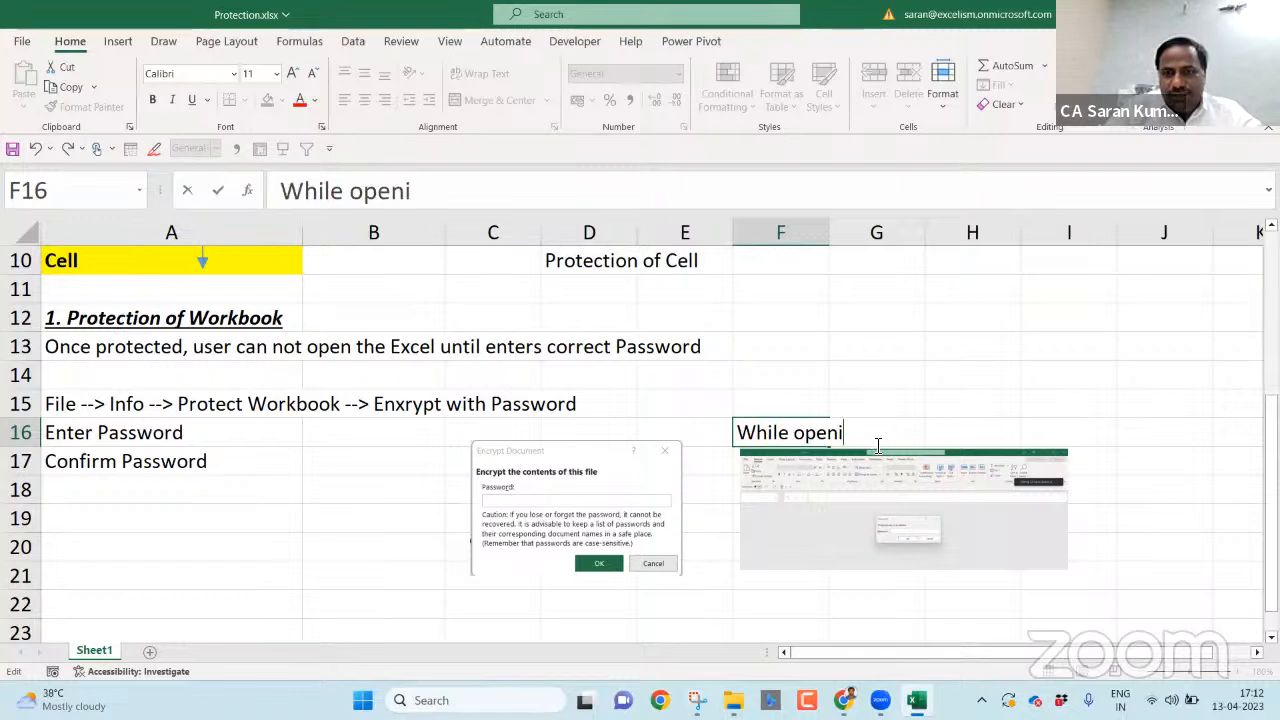
pyautogui.write('ng Protec')
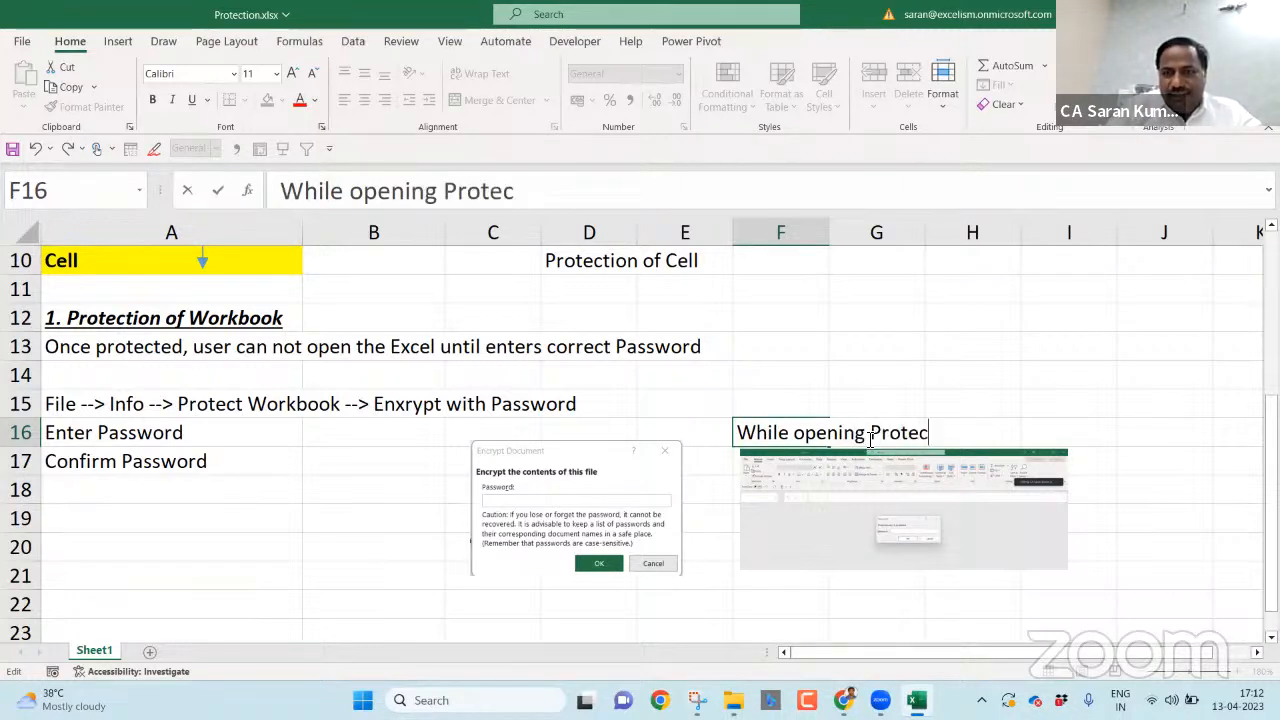
pyautogui.write('ted Workbook')
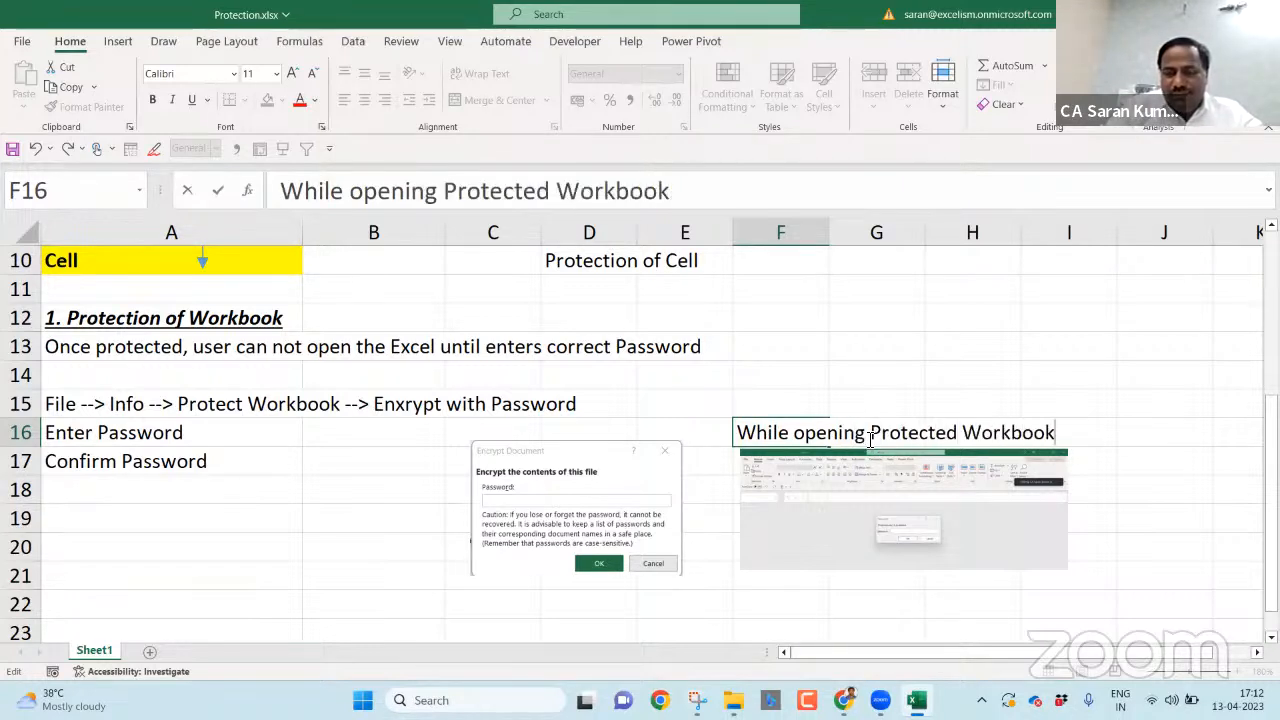
pyautogui.press('Return')
# - Format the F16 caption bold, italic and underlined
pyautogui.click(870, 437)
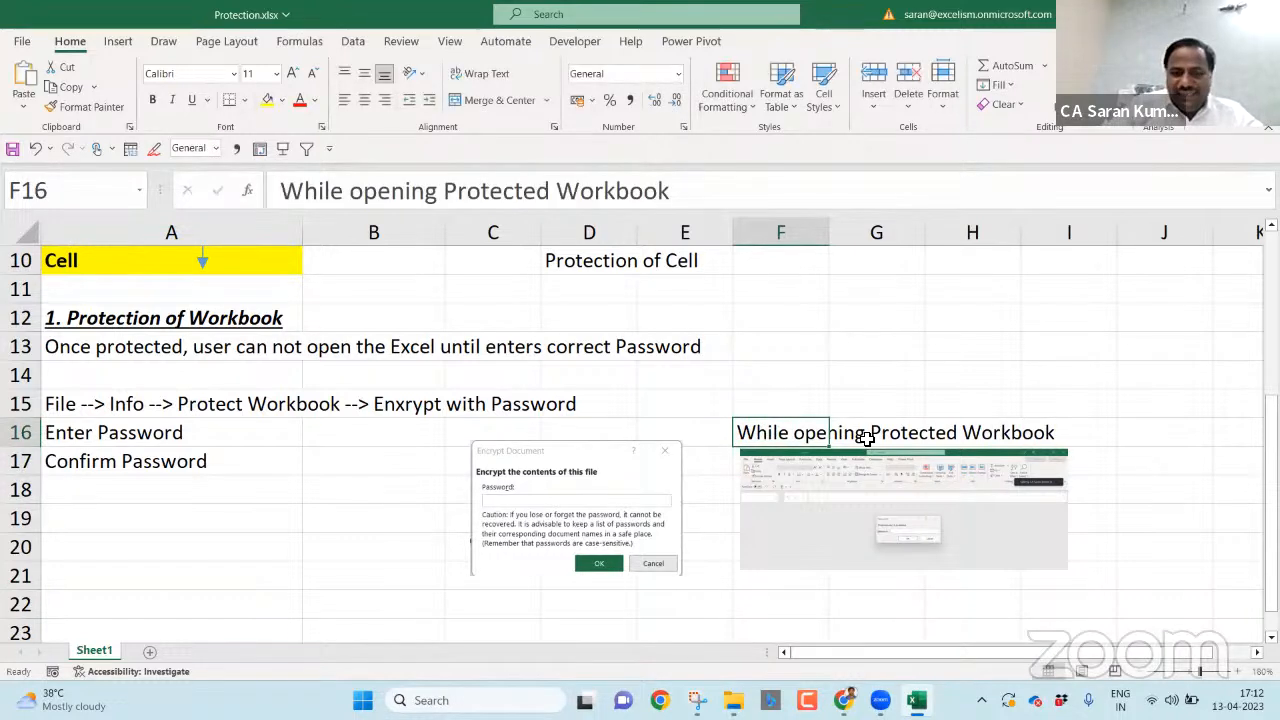
pyautogui.hotkey('ctrl', 'b')
pyautogui.hotkey('ctrl', 'i')
pyautogui.press('Return')
pyautogui.press('Left')
pyautogui.press('Left')
pyautogui.press('Left')
pyautogui.press('Left')
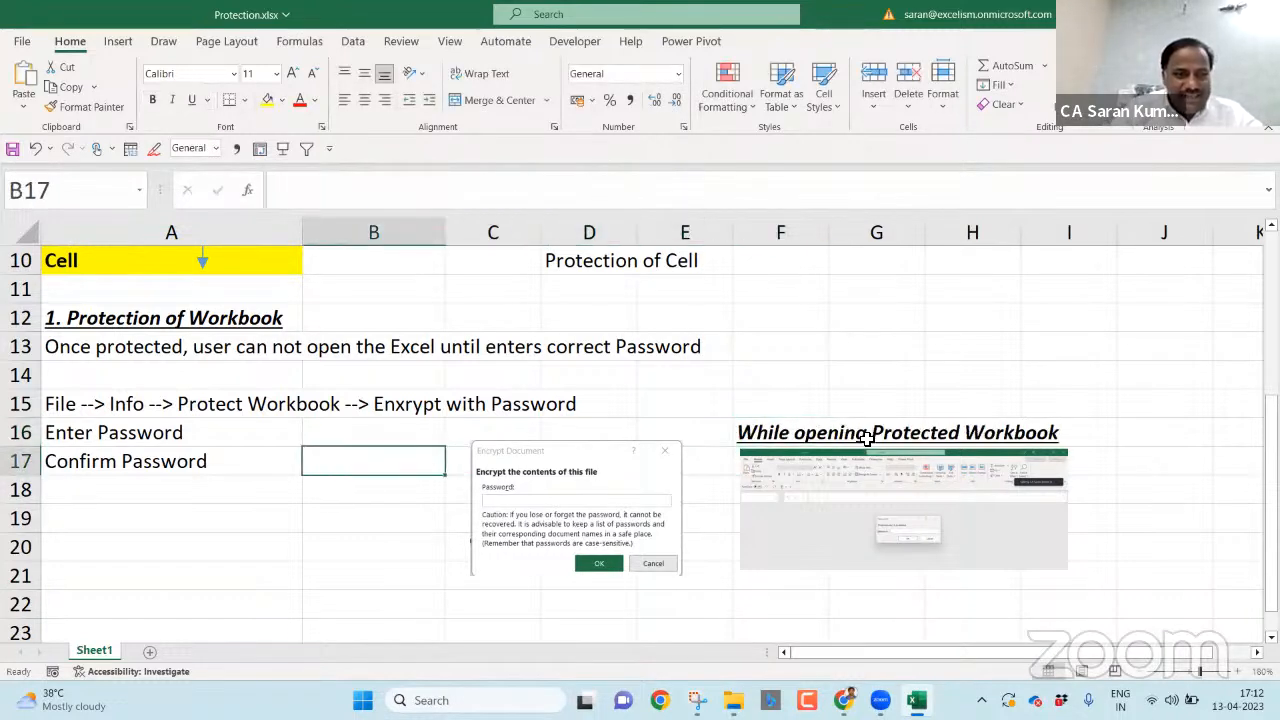
# - Shift both screenshots left and move the caption from F16 to D16
pyautogui.moveTo(607, 487); pyautogui.dragTo(452, 474)
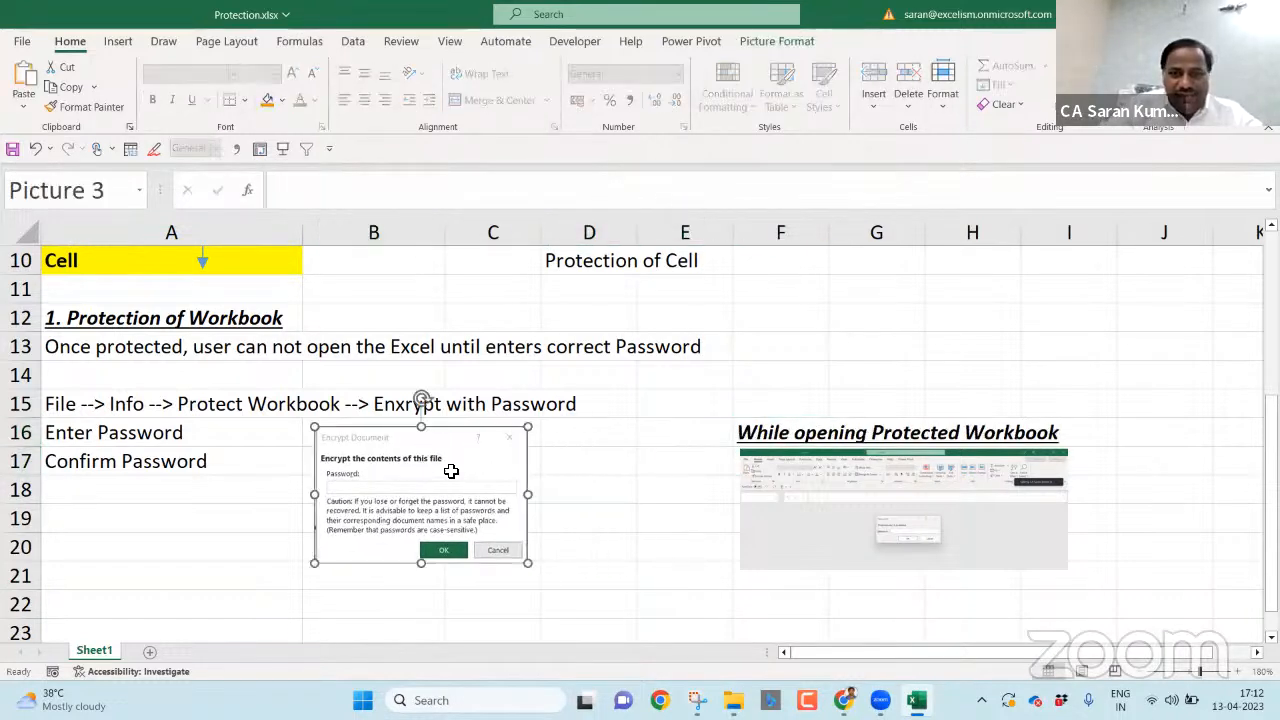
pyautogui.moveTo(817, 519); pyautogui.dragTo(625, 522)
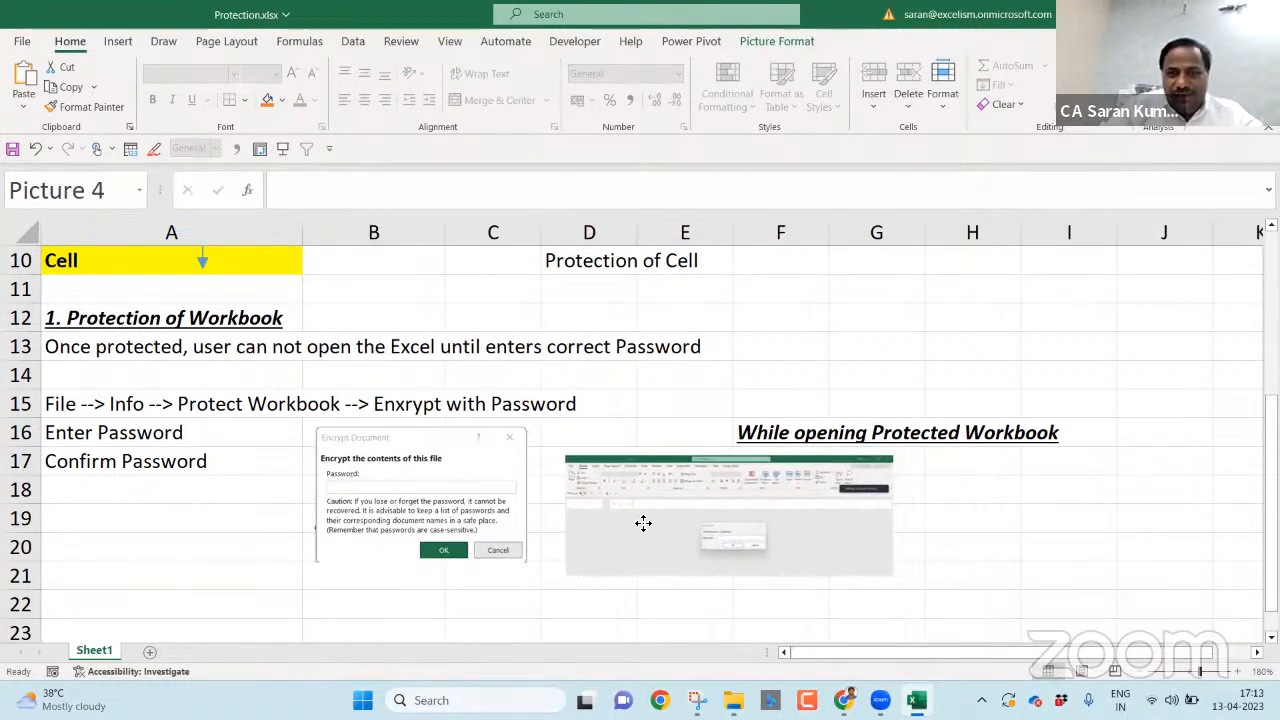
pyautogui.click(790, 428)
pyautogui.hotkey('ctrl', 'c')
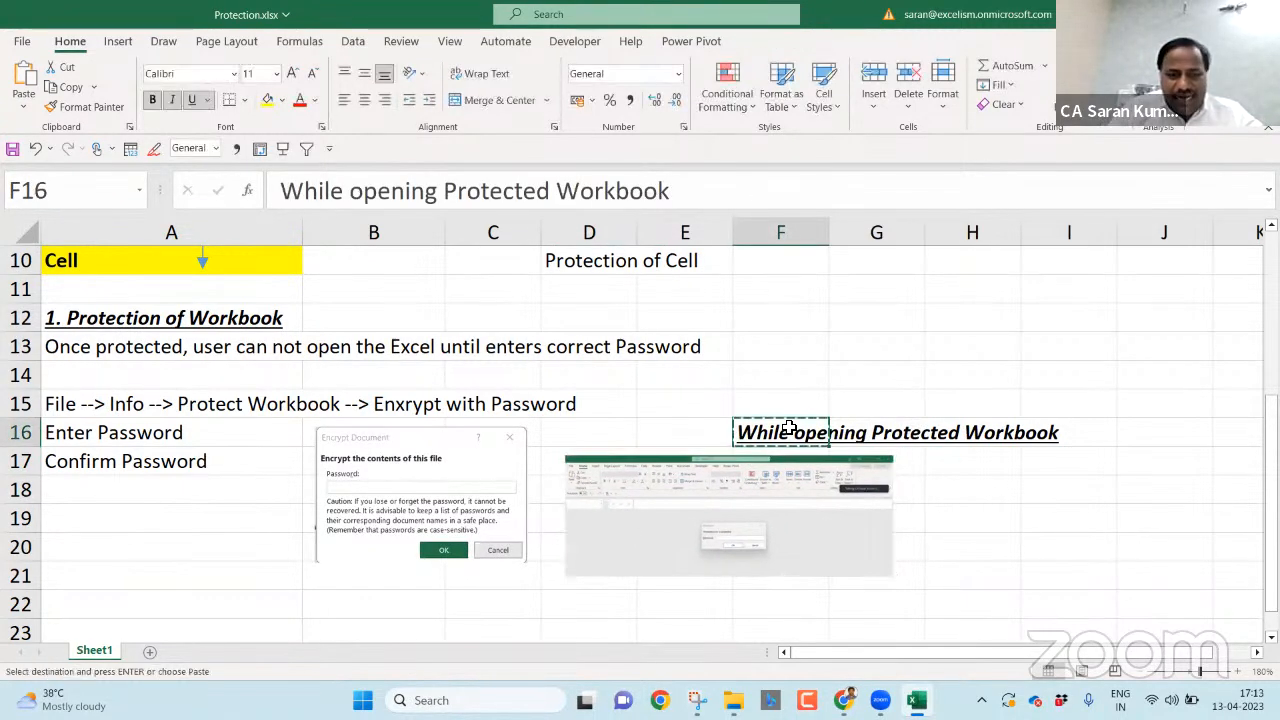
pyautogui.press('Left')
pyautogui.press('Left')
pyautogui.press('Right')
pyautogui.press('Right')
pyautogui.hotkey('ctrl', 'x')
pyautogui.press('Left')
pyautogui.press('Left')
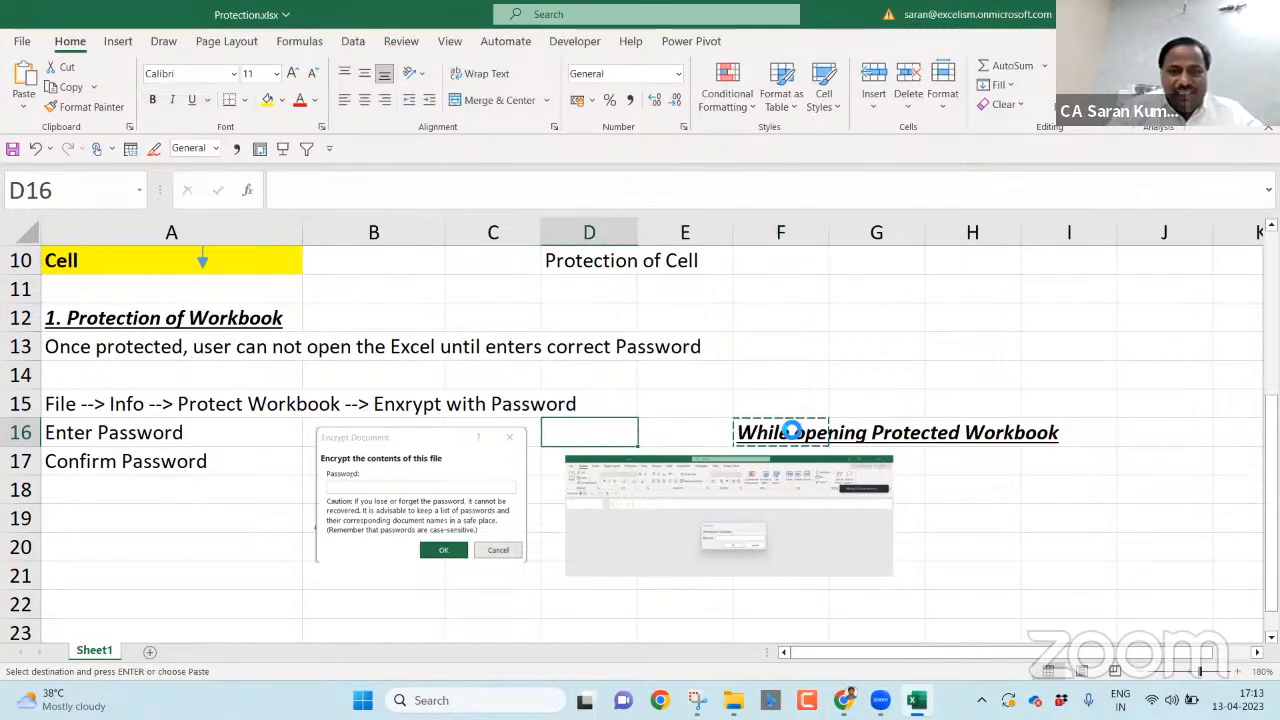
pyautogui.hotkey('ctrl', 'v')
pyautogui.press('Left')
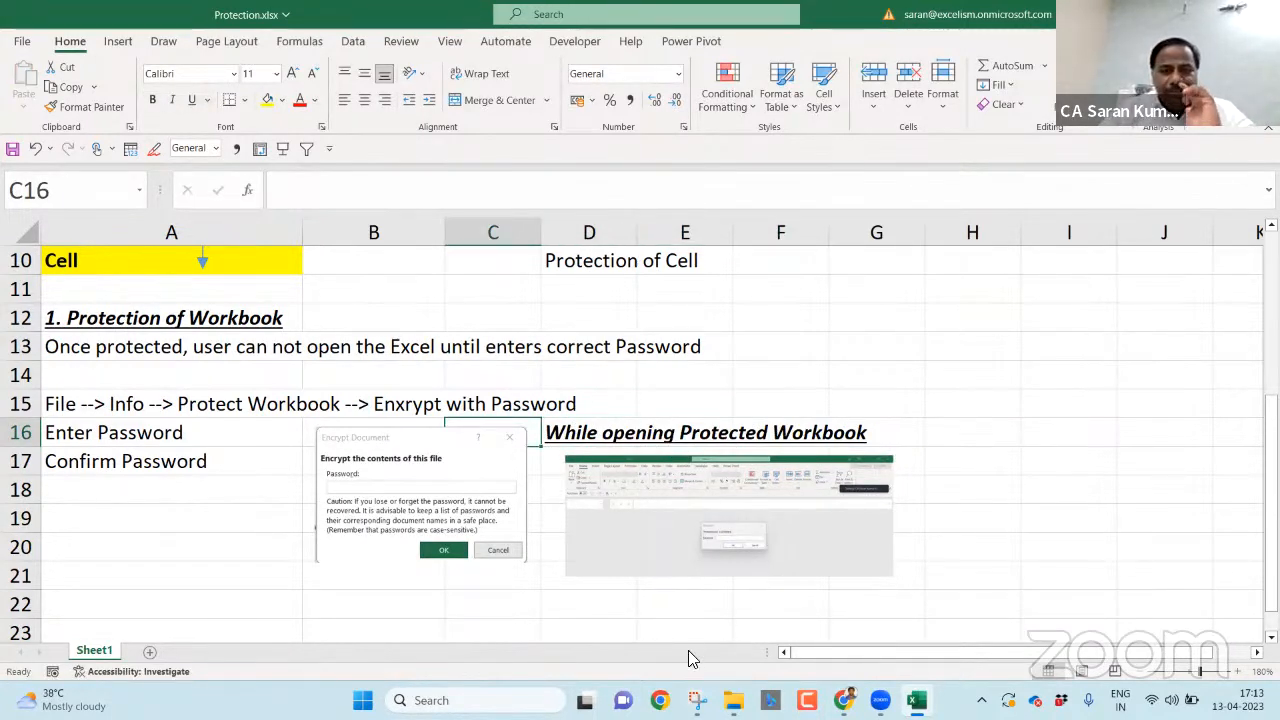
# - Select the empty cell A22 below the notes
pyautogui.click(223, 457)
pyautogui.press('Down')
pyautogui.press('Down')
pyautogui.press('Down')
pyautogui.press('Down')
pyautogui.press('Down')
pyautogui.press('Down')
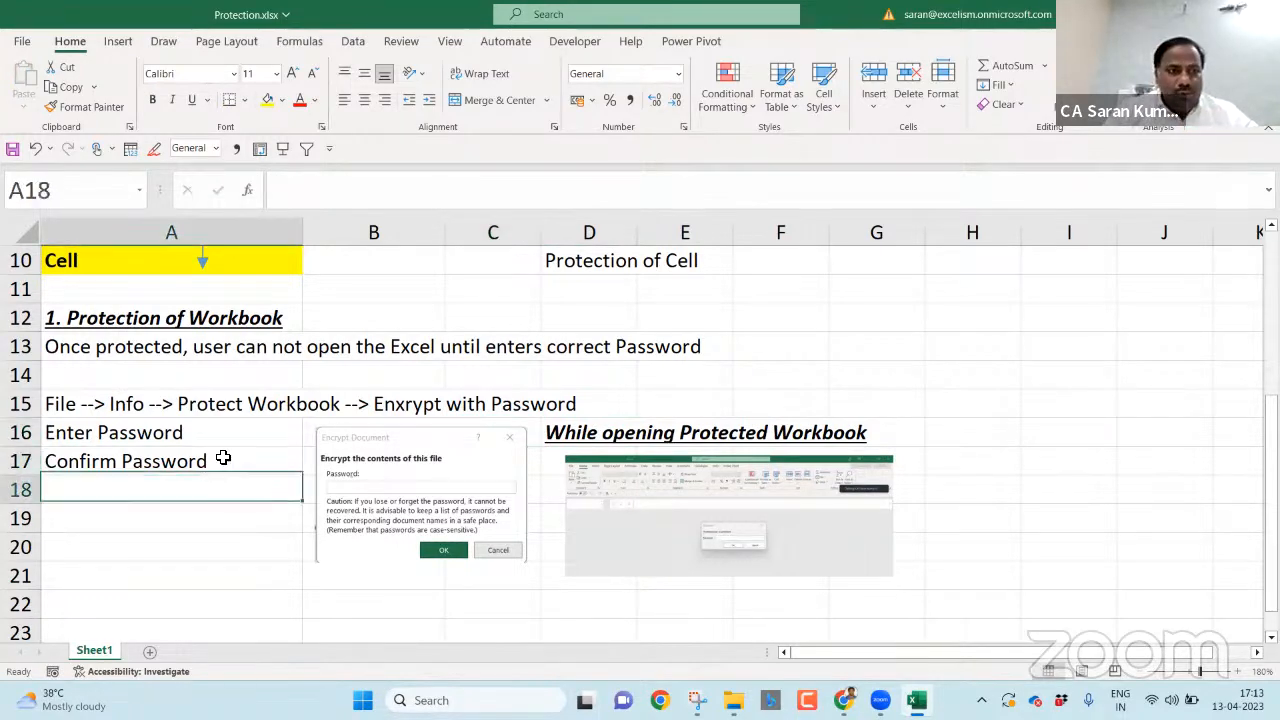
pyautogui.press('Down')
pyautogui.press('Down')
pyautogui.press('Up')
pyautogui.press('Up')
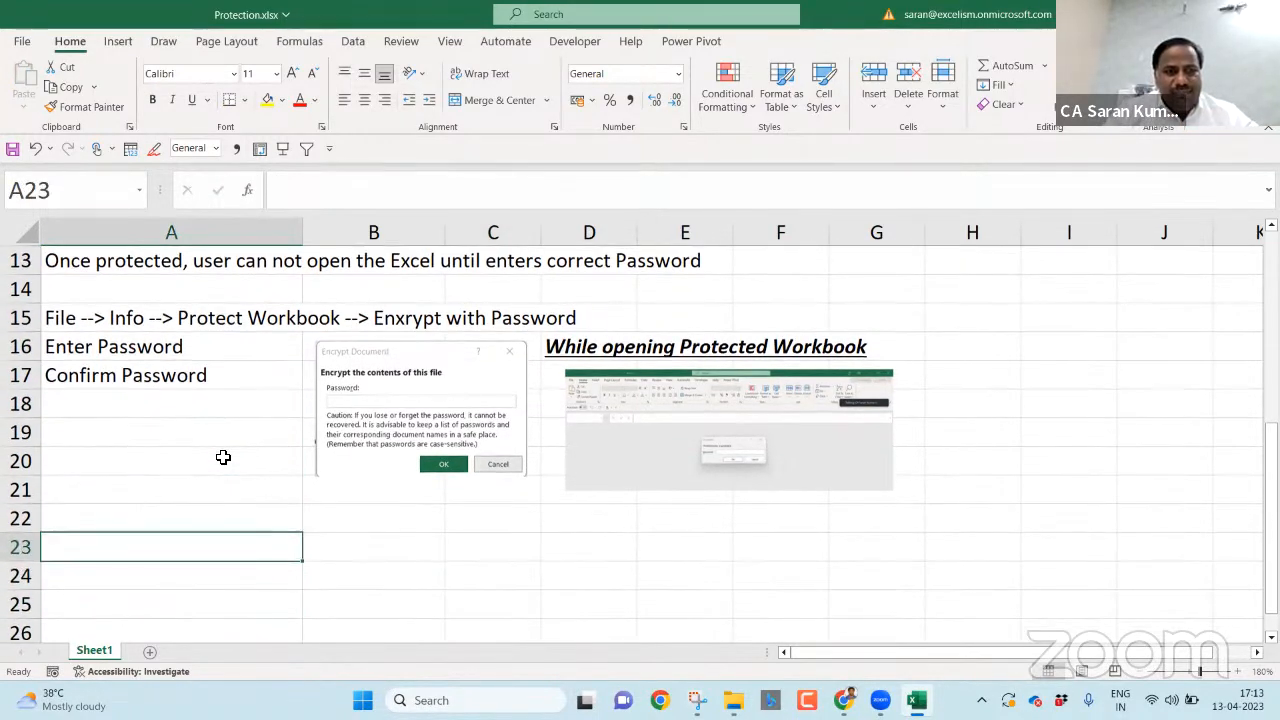
pyautogui.press('Up')
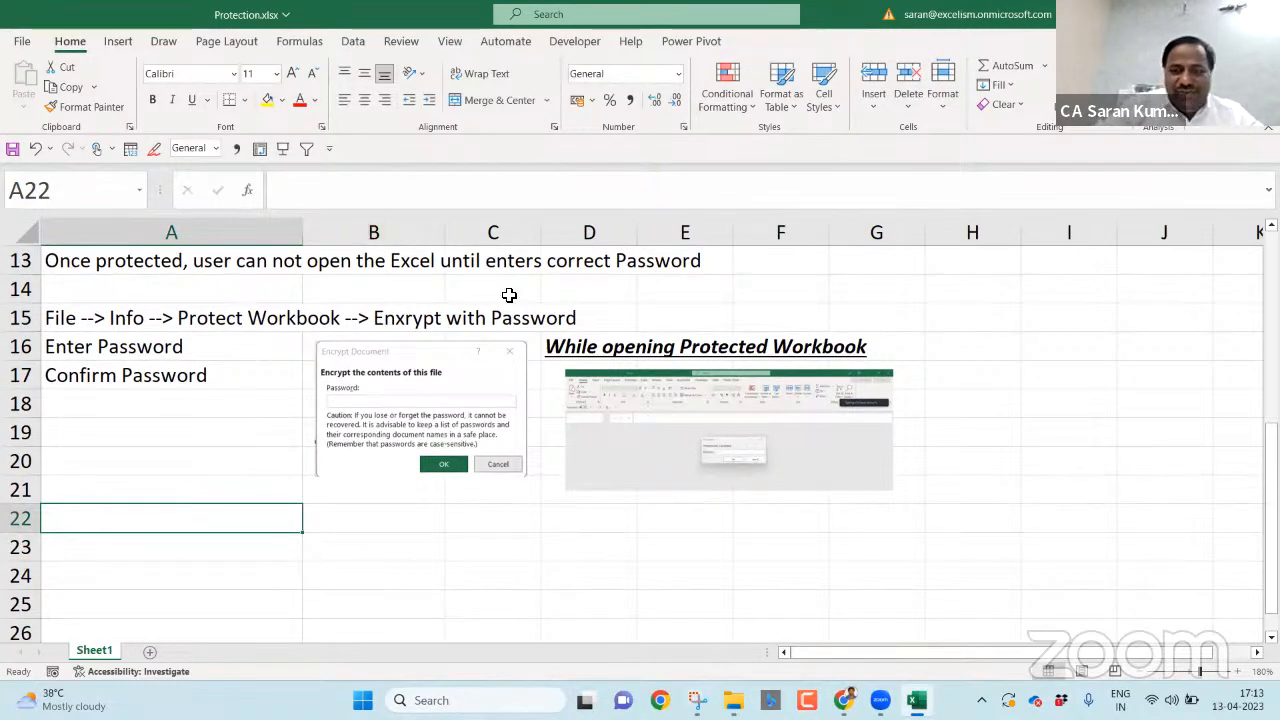
# - Note 'F12 (Save As)' in A22, then bring up the Save As file dialog via Browse
pyautogui.write('F12 (Sale')
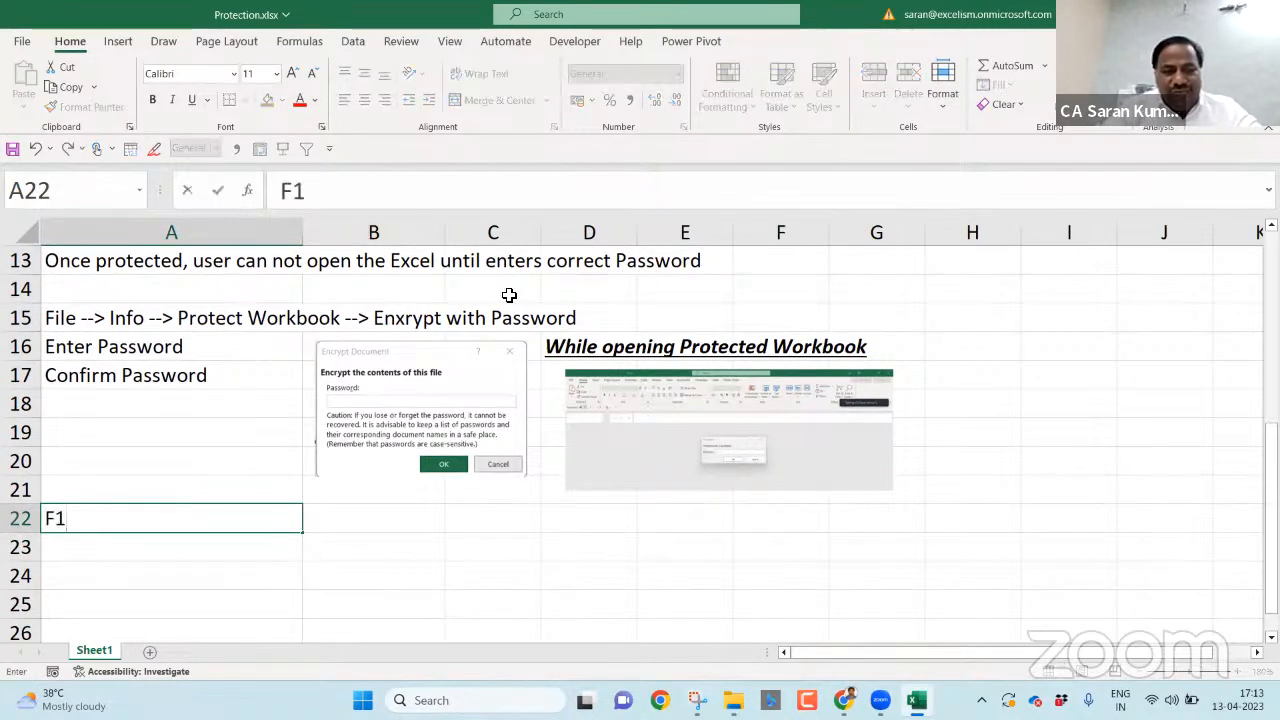
pyautogui.press('BackSpace')
pyautogui.press('BackSpace')
pyautogui.write('ve As)')
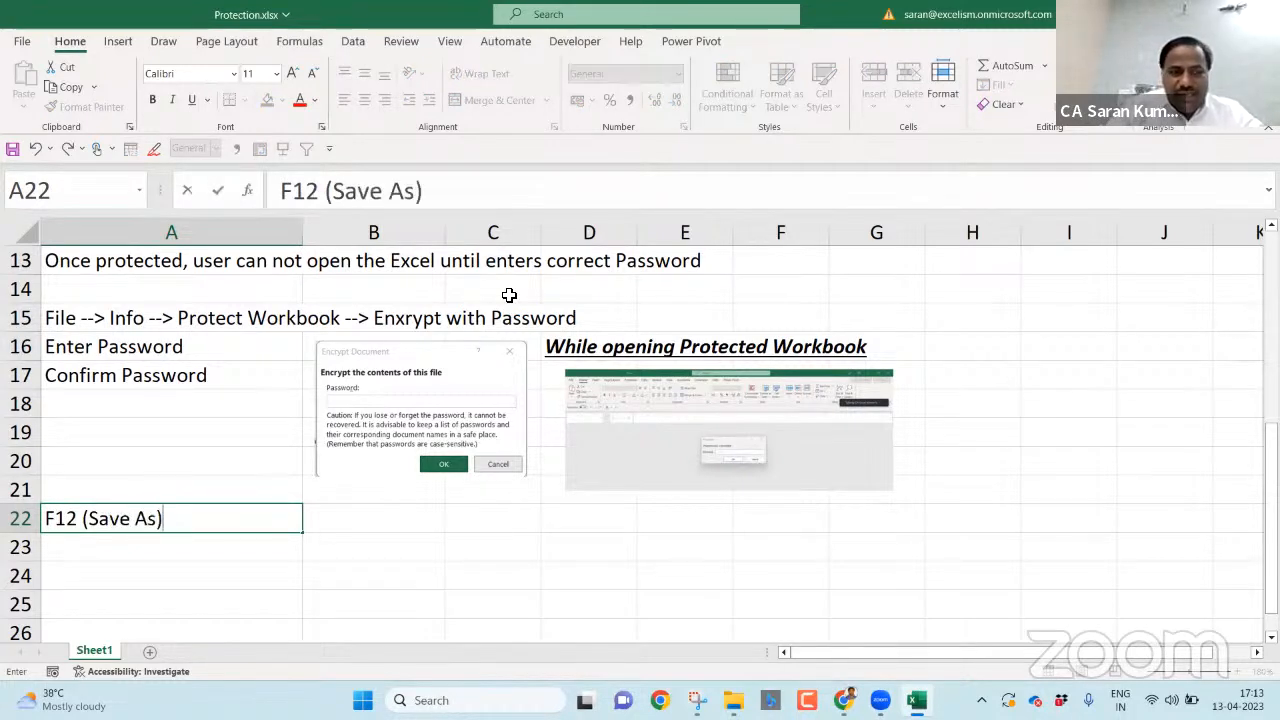
pyautogui.press('Return')
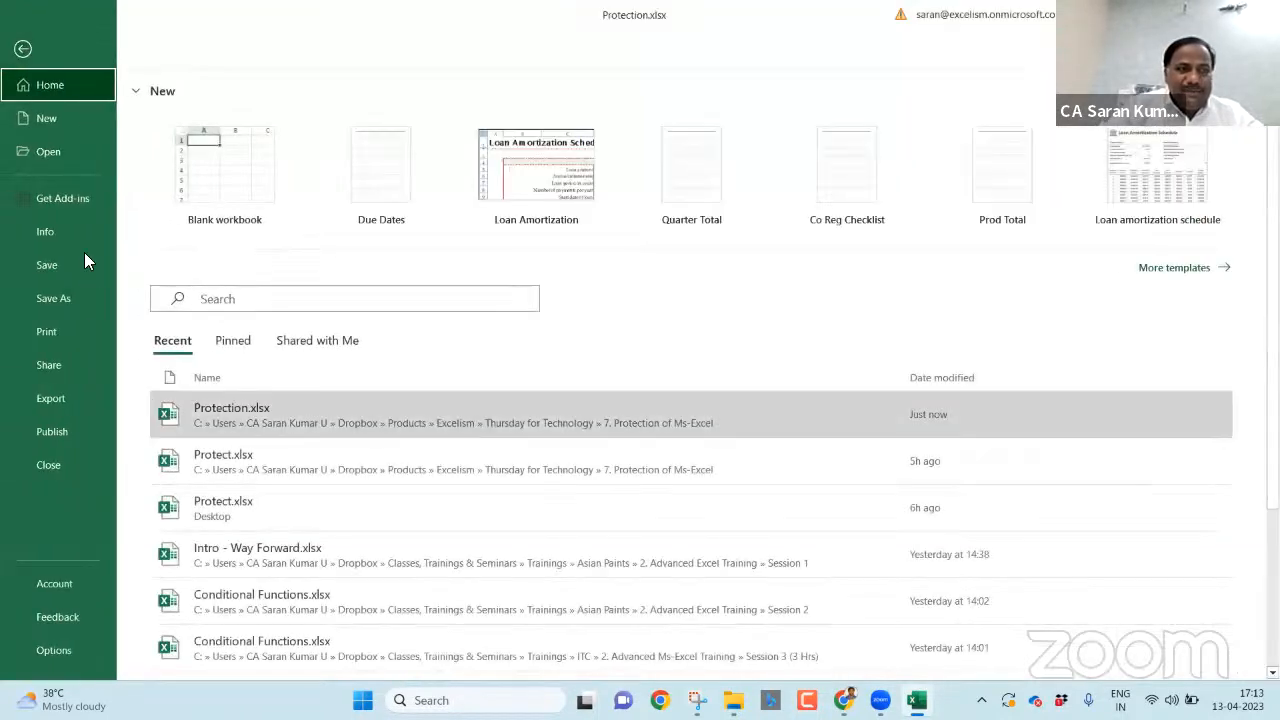
pyautogui.click(85, 298)
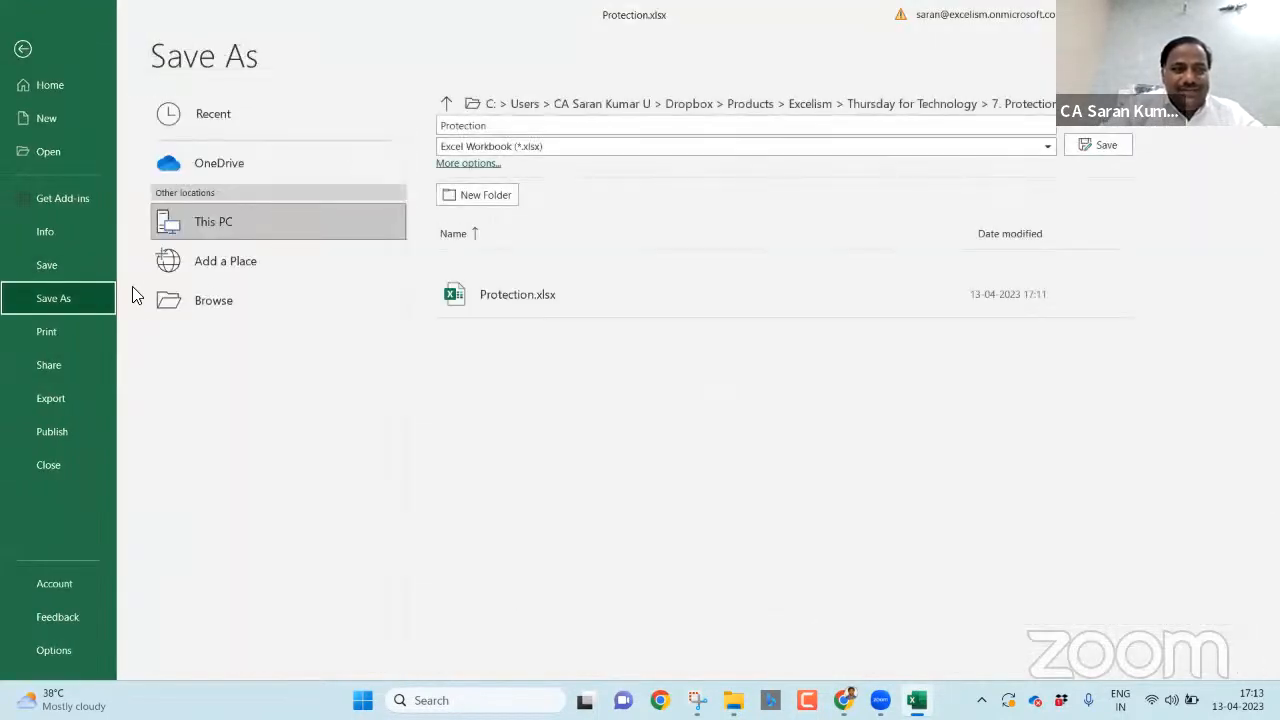
pyautogui.click(205, 288)
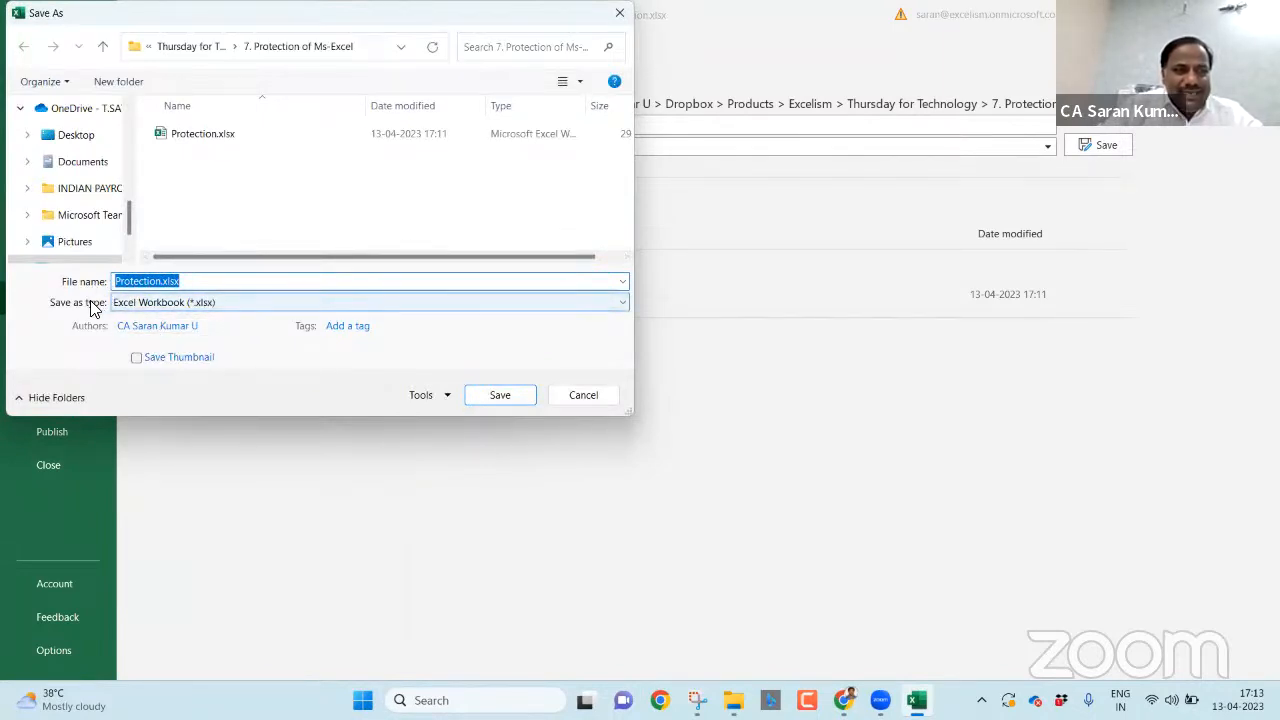
pyautogui.click(211, 303)
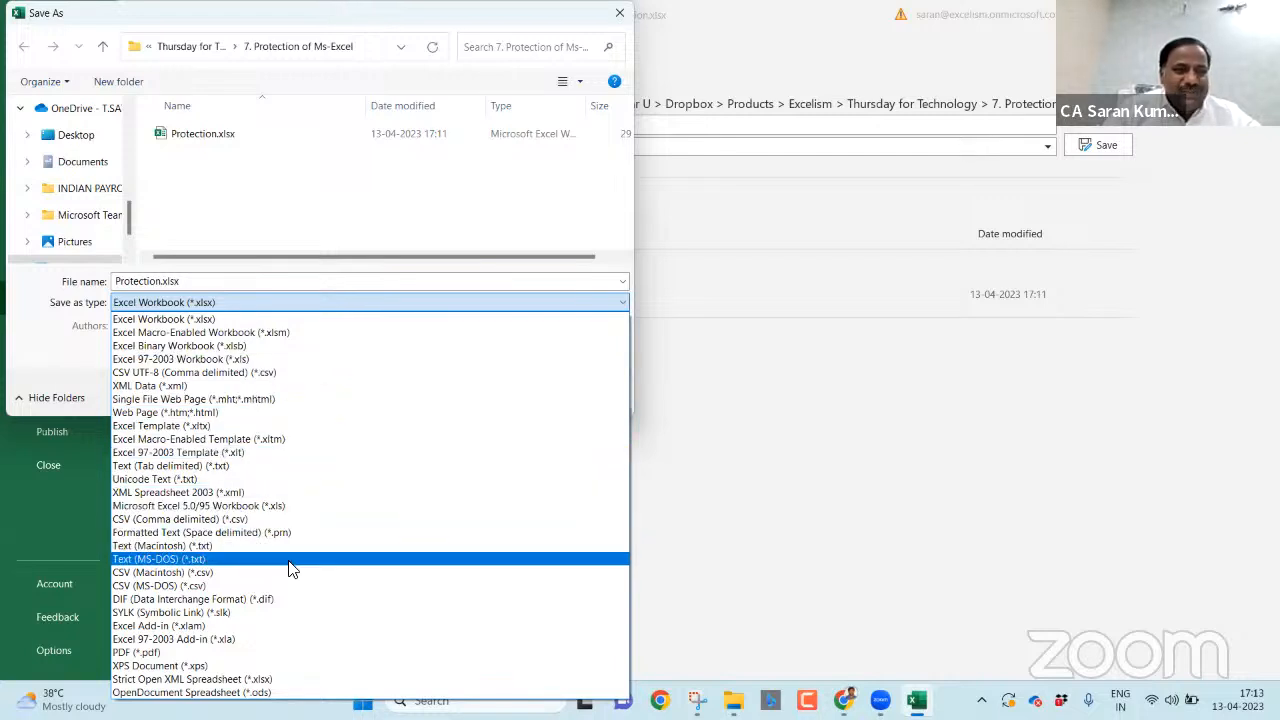
pyautogui.click(227, 322)
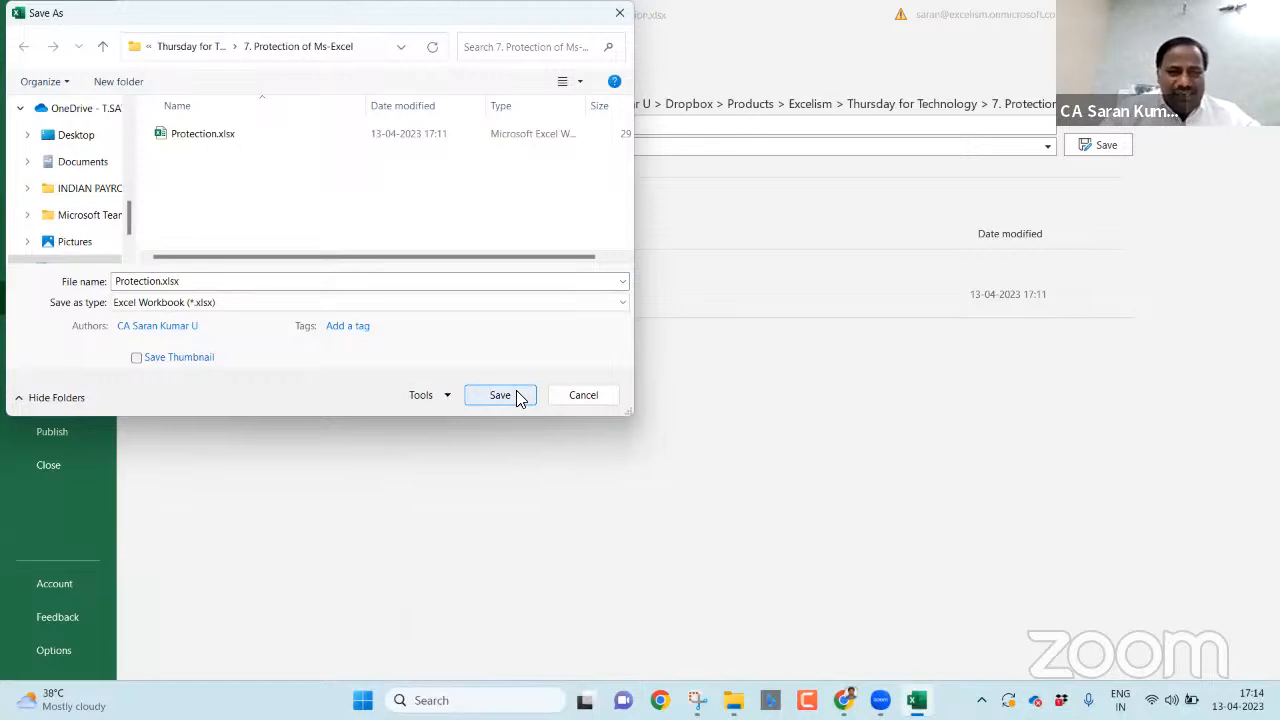
# - Open Tools > General Options in the Save As dialog and snip it with Snipping Tool
pyautogui.click(448, 396)
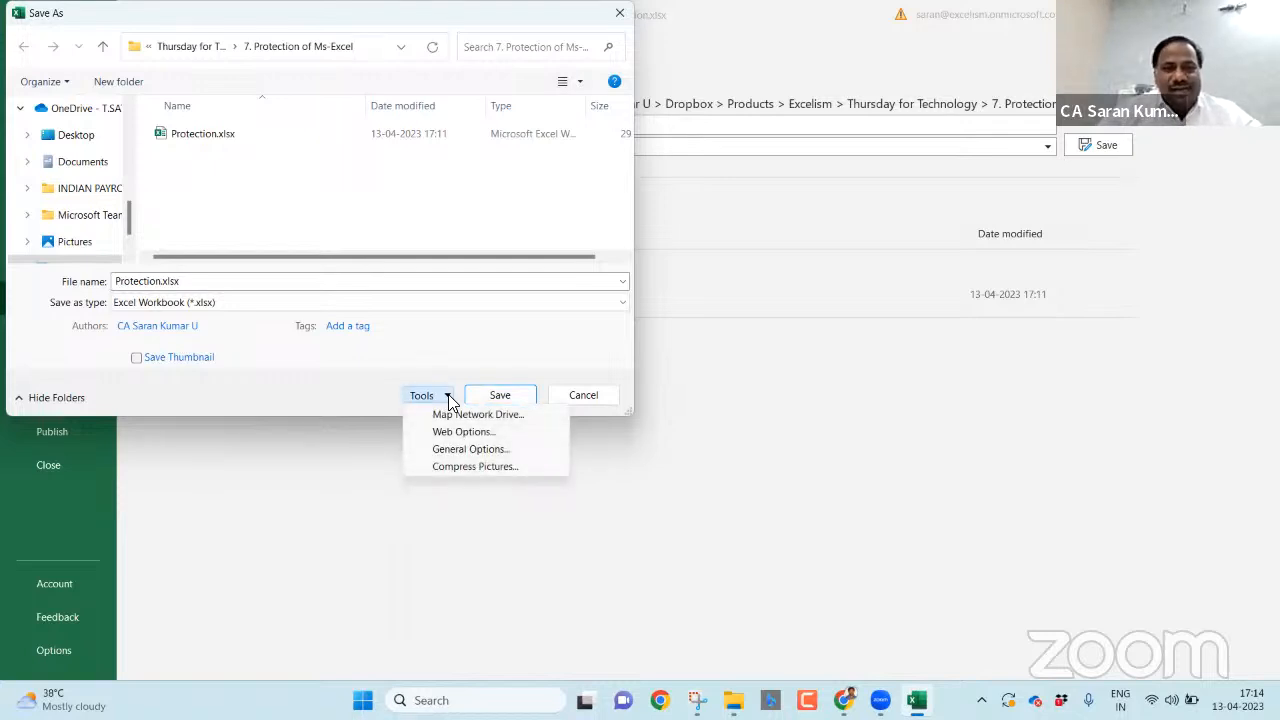
pyautogui.click(472, 449)
pyautogui.click(697, 700)
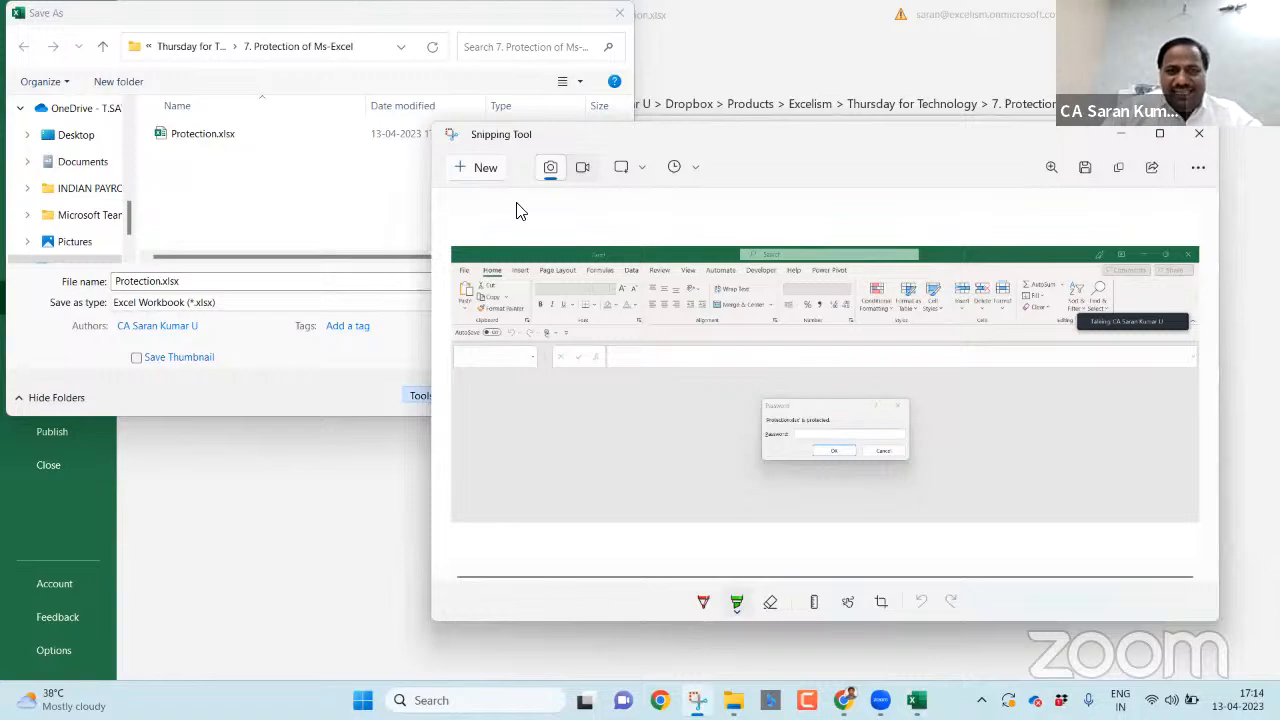
pyautogui.hotkey('ctrl', 'n')
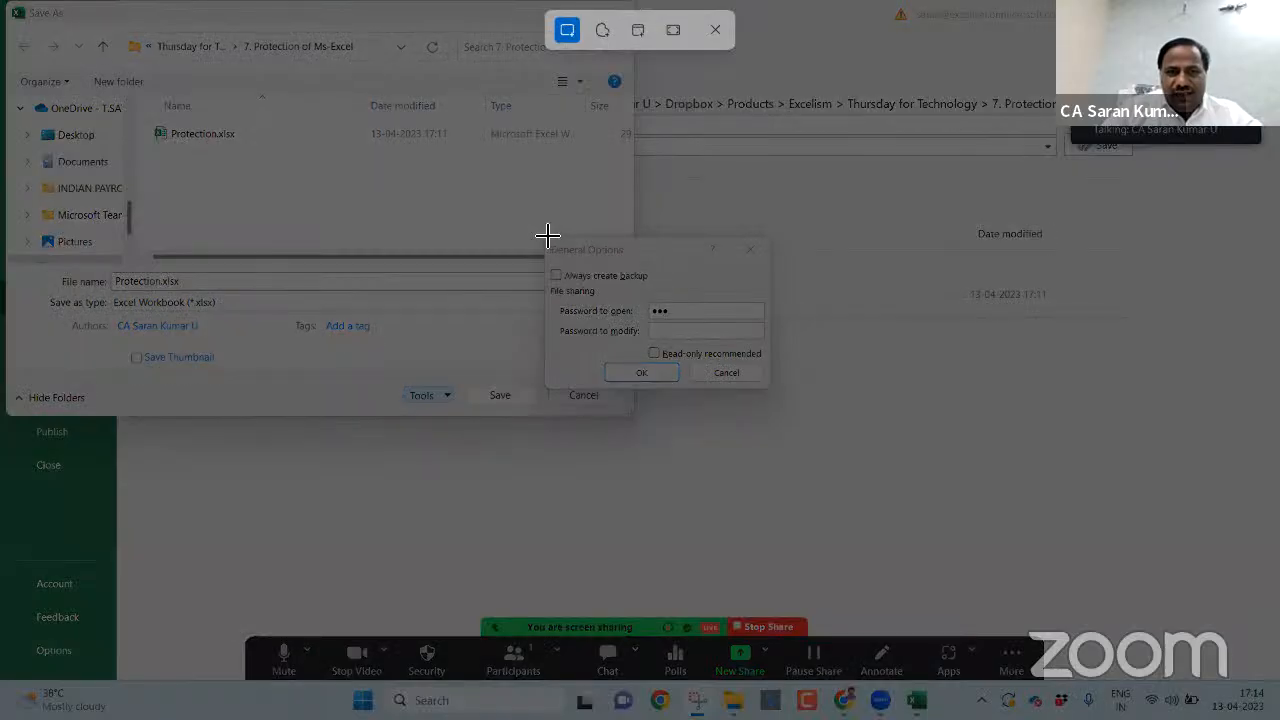
pyautogui.moveTo(545, 238); pyautogui.dragTo(772, 391)
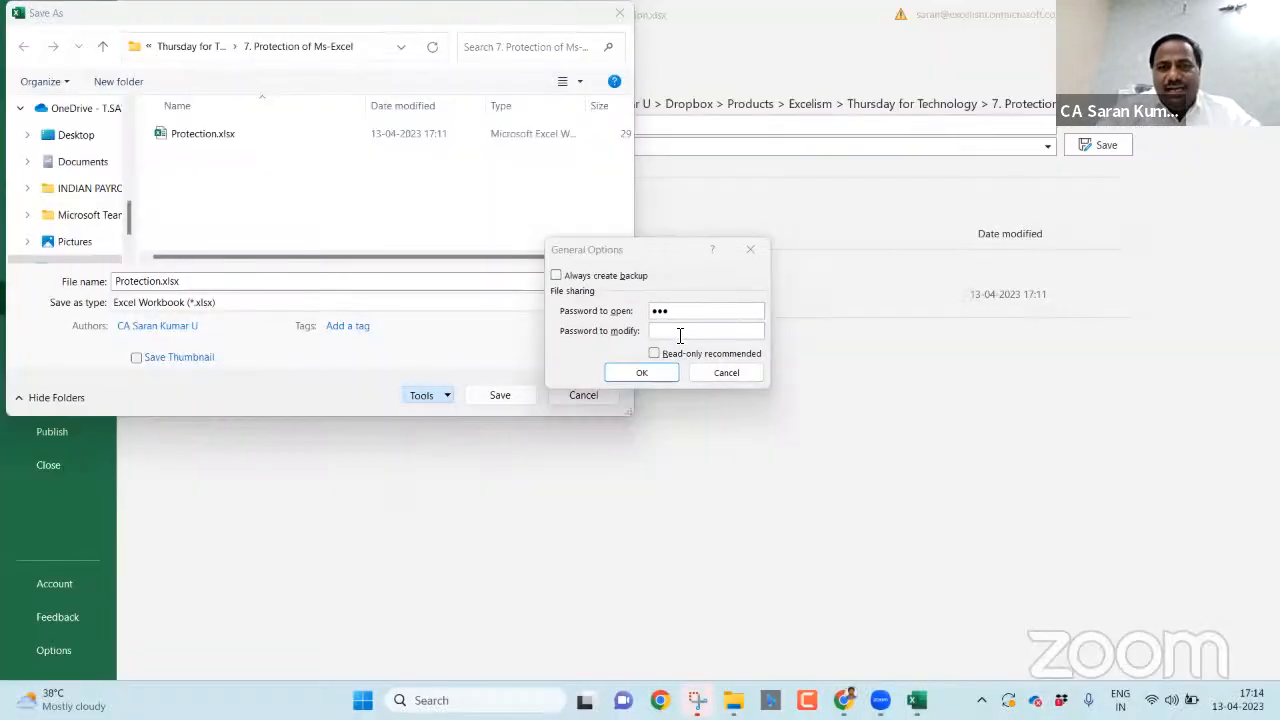
# - Cancel General Options and close the Save As dialog without saving
pyautogui.click(681, 315)
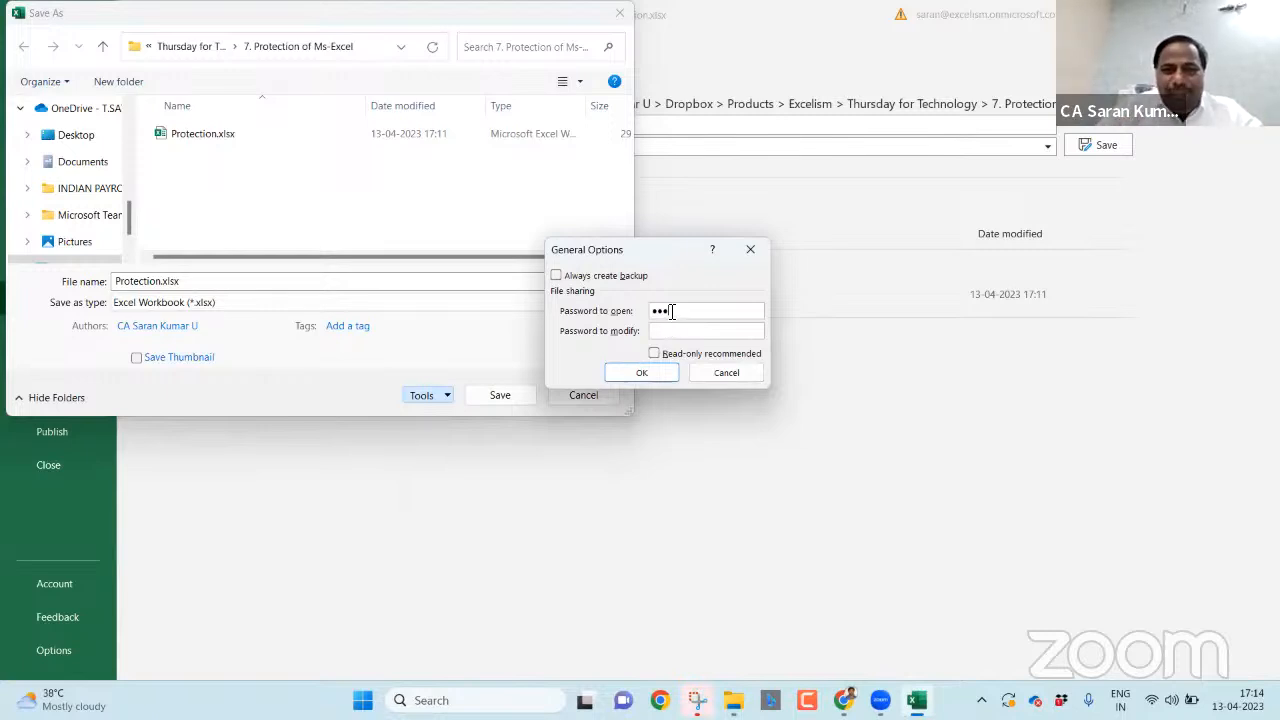
pyautogui.click(724, 372)
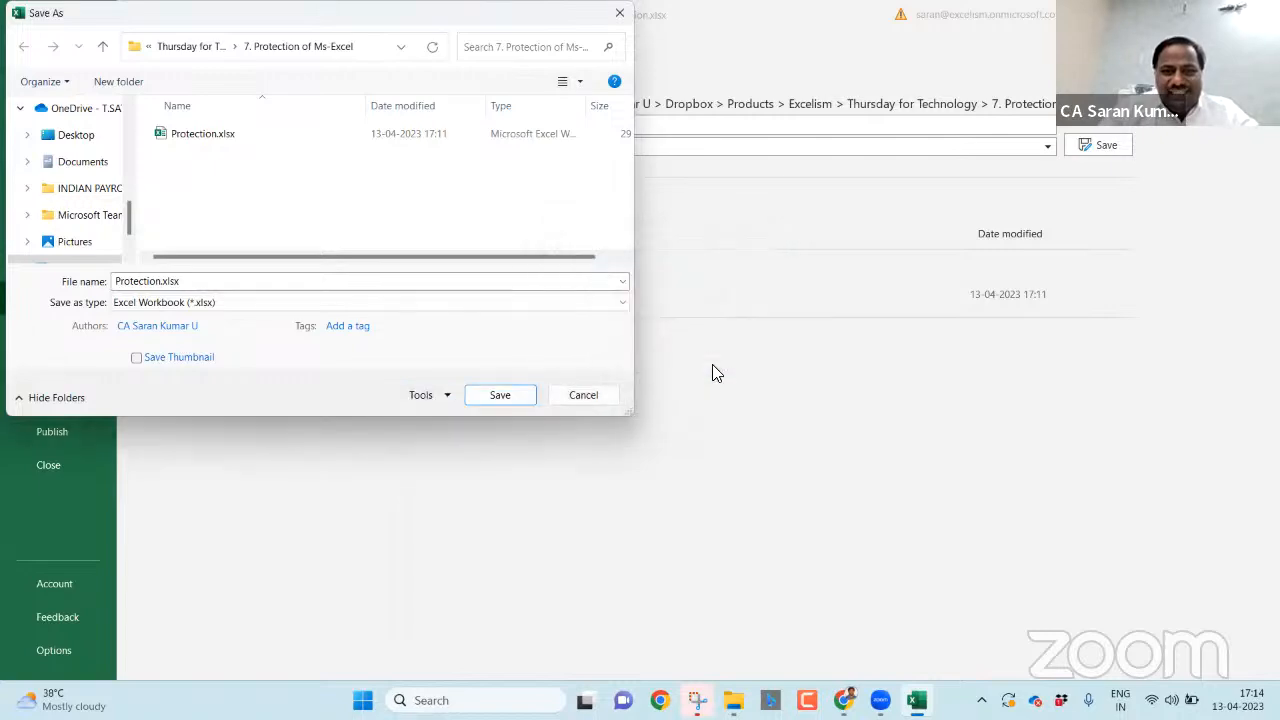
pyautogui.click(592, 400)
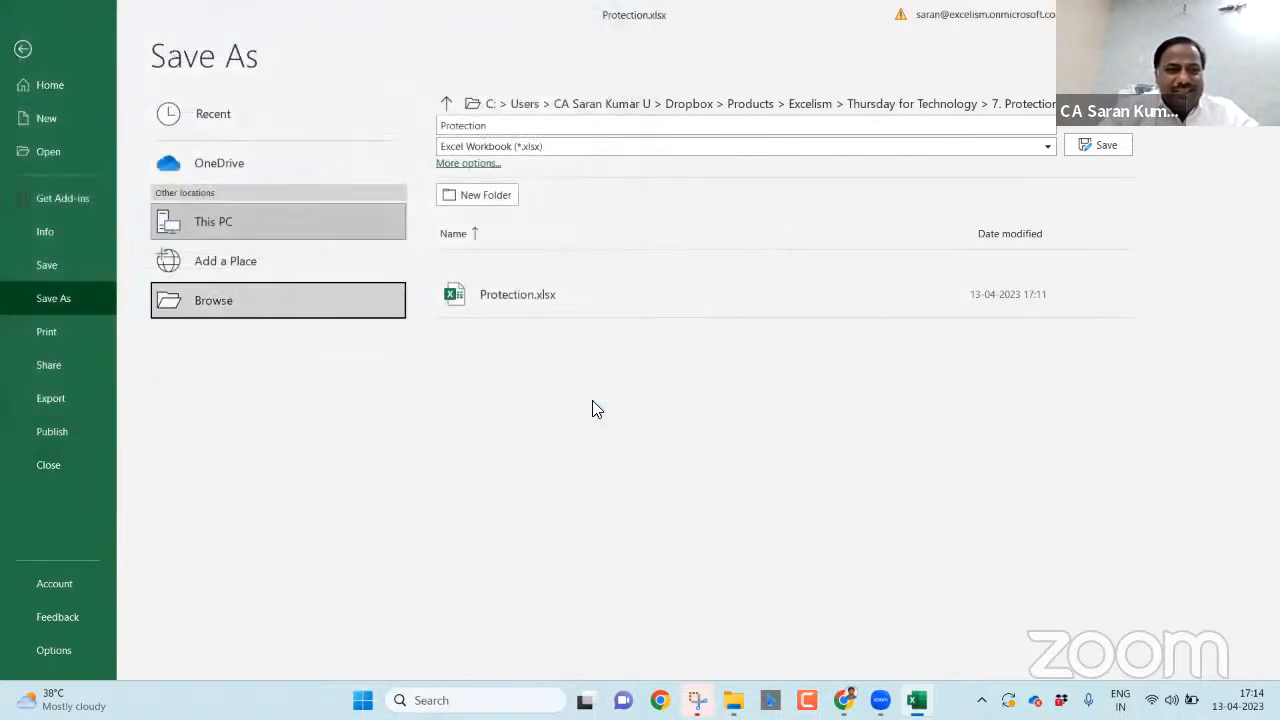
# - Clear the password under File > Info > Protect Workbook > Encrypt with Password, then return to Sheet1
pyautogui.press('Escape')
pyautogui.click(15, 43)
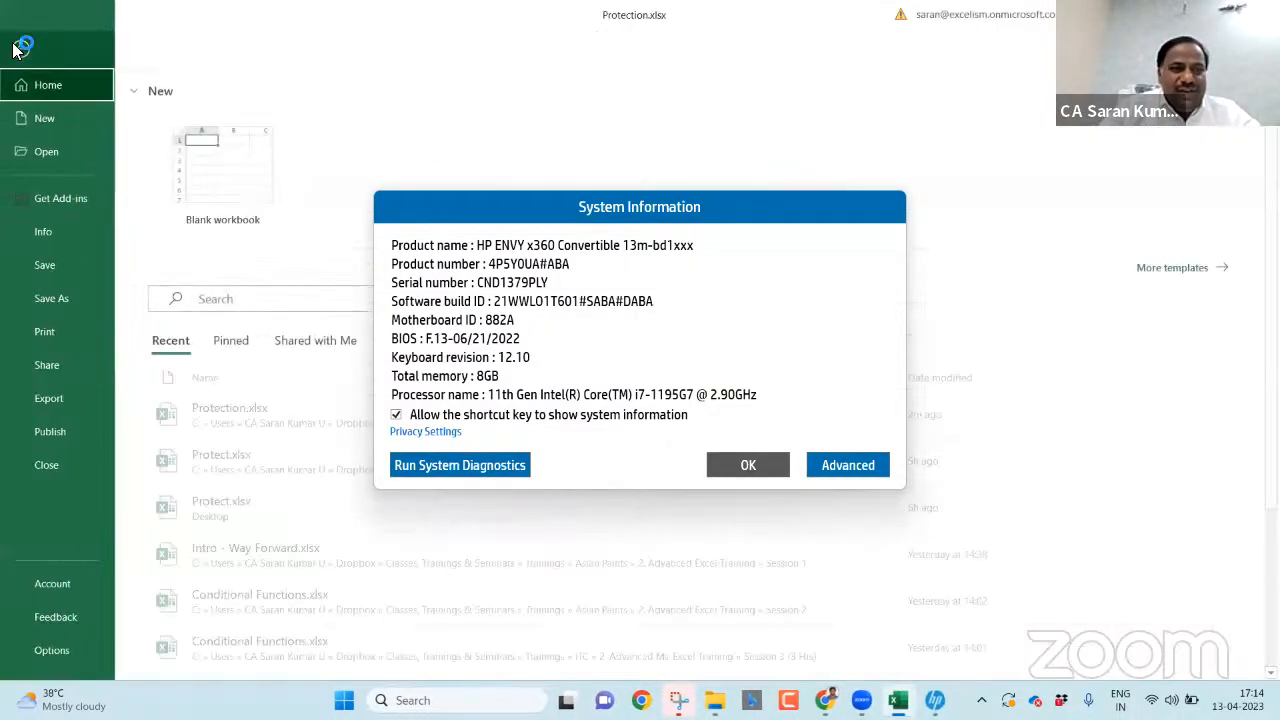
pyautogui.click(758, 466)
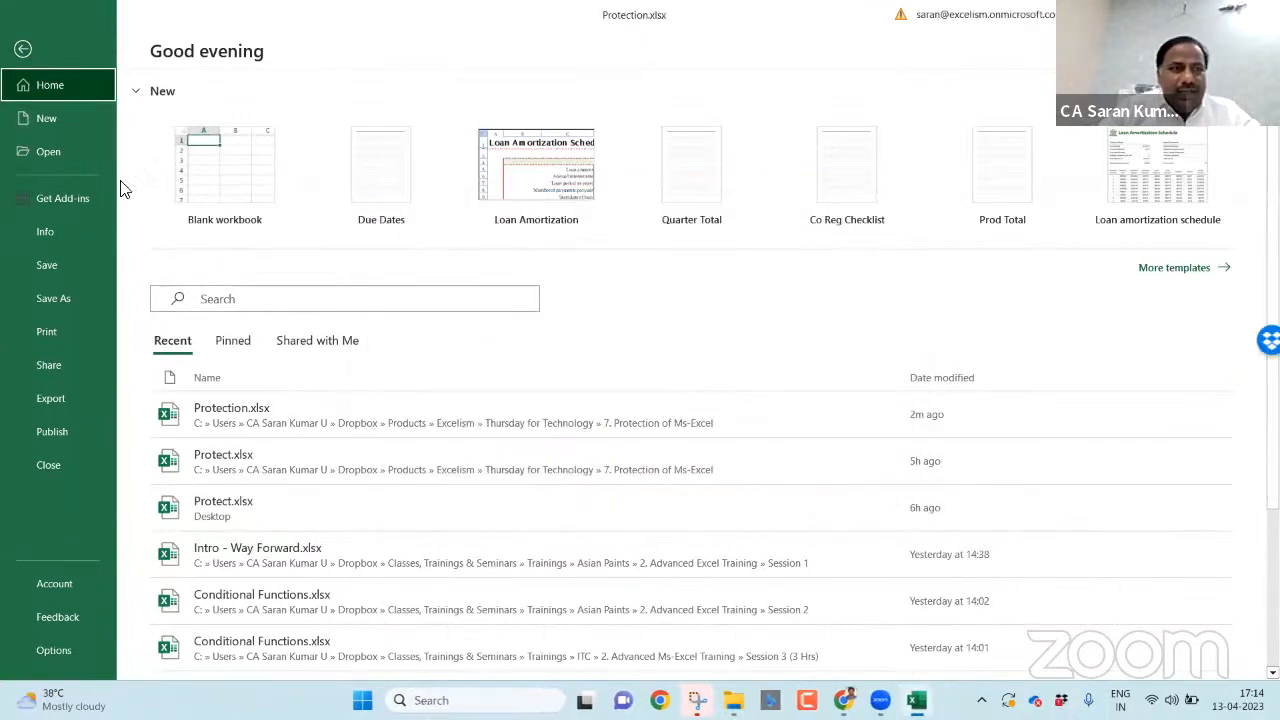
pyautogui.click(84, 232)
pyautogui.click(190, 236)
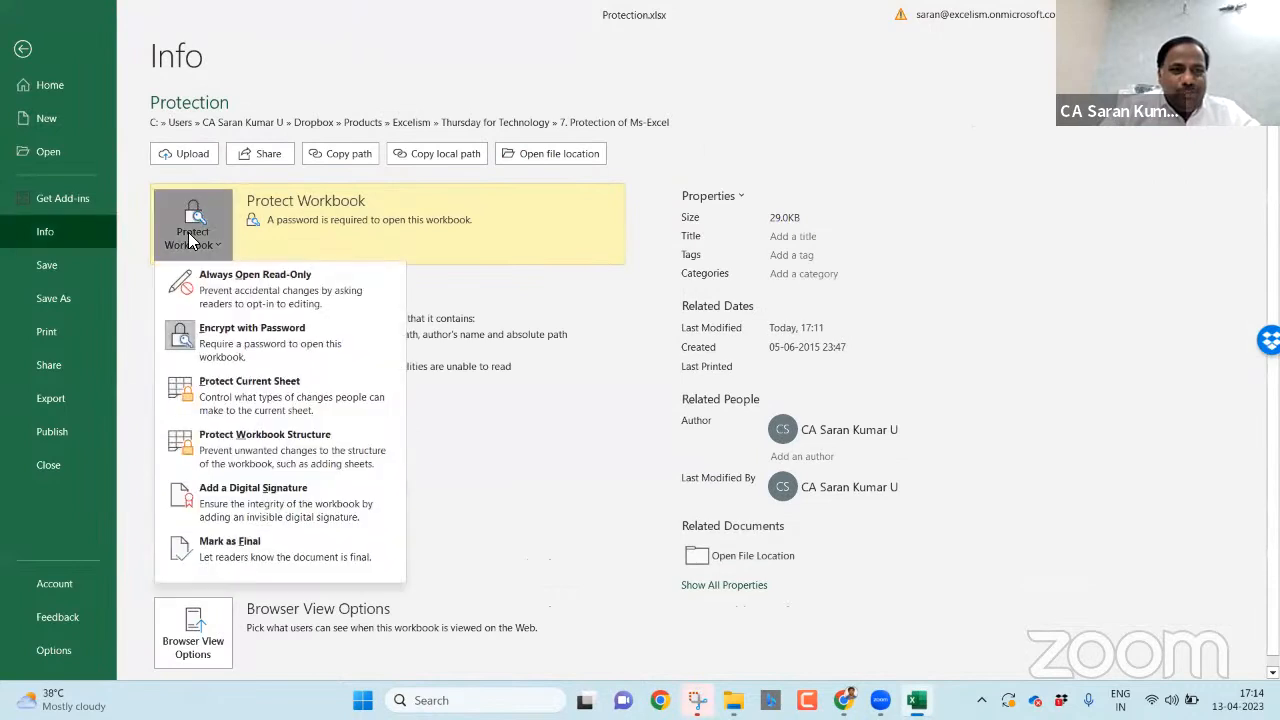
pyautogui.click(190, 330)
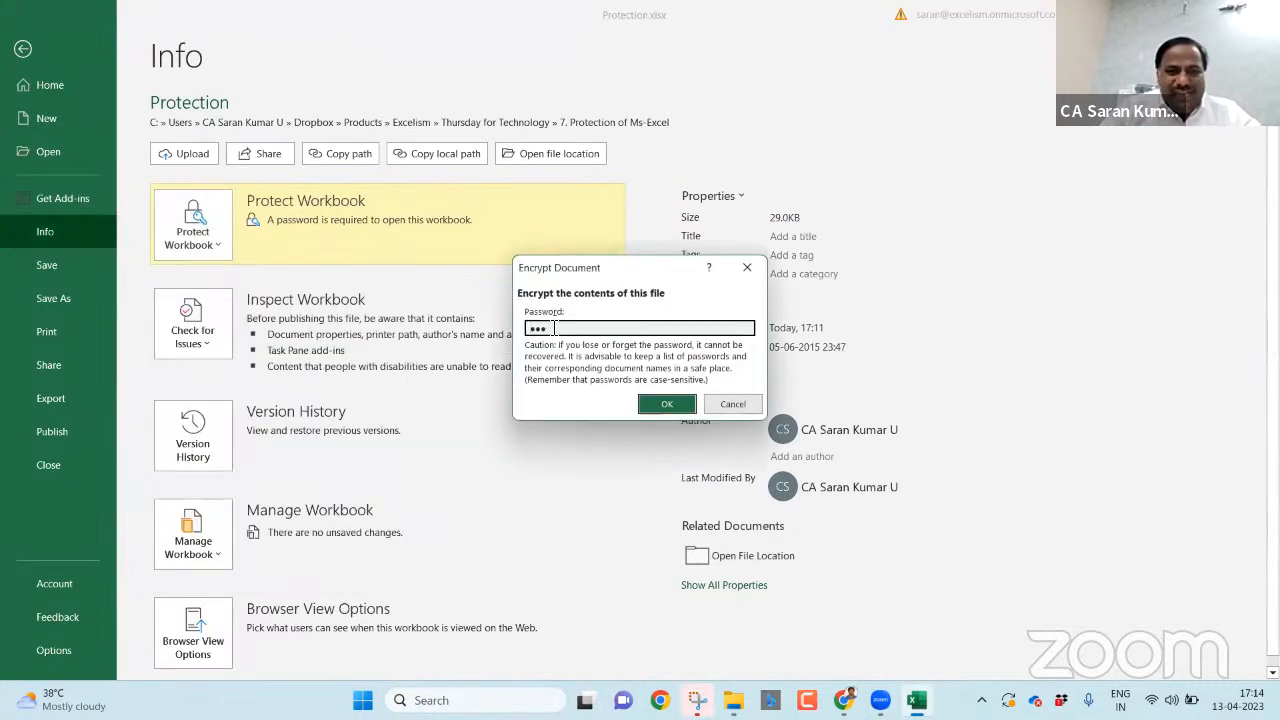
pyautogui.moveTo(547, 328); pyautogui.dragTo(368, 335)
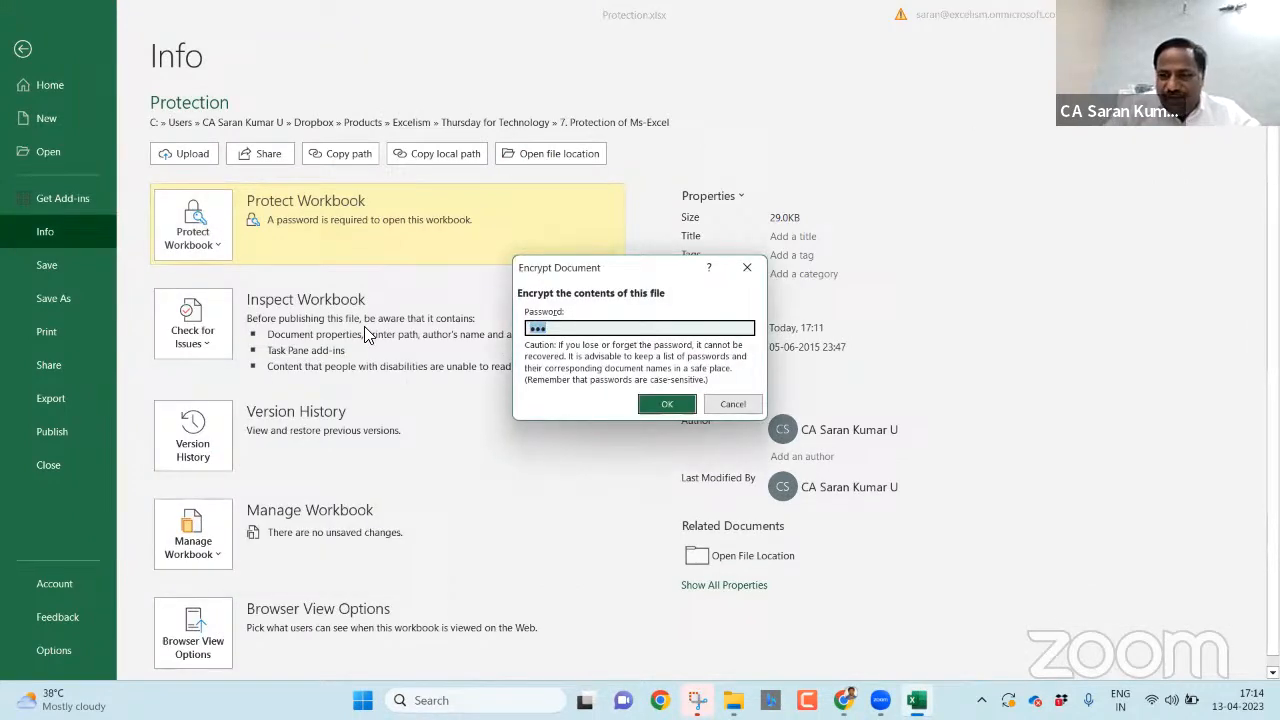
pyautogui.press('BackSpace')
pyautogui.press('Return')
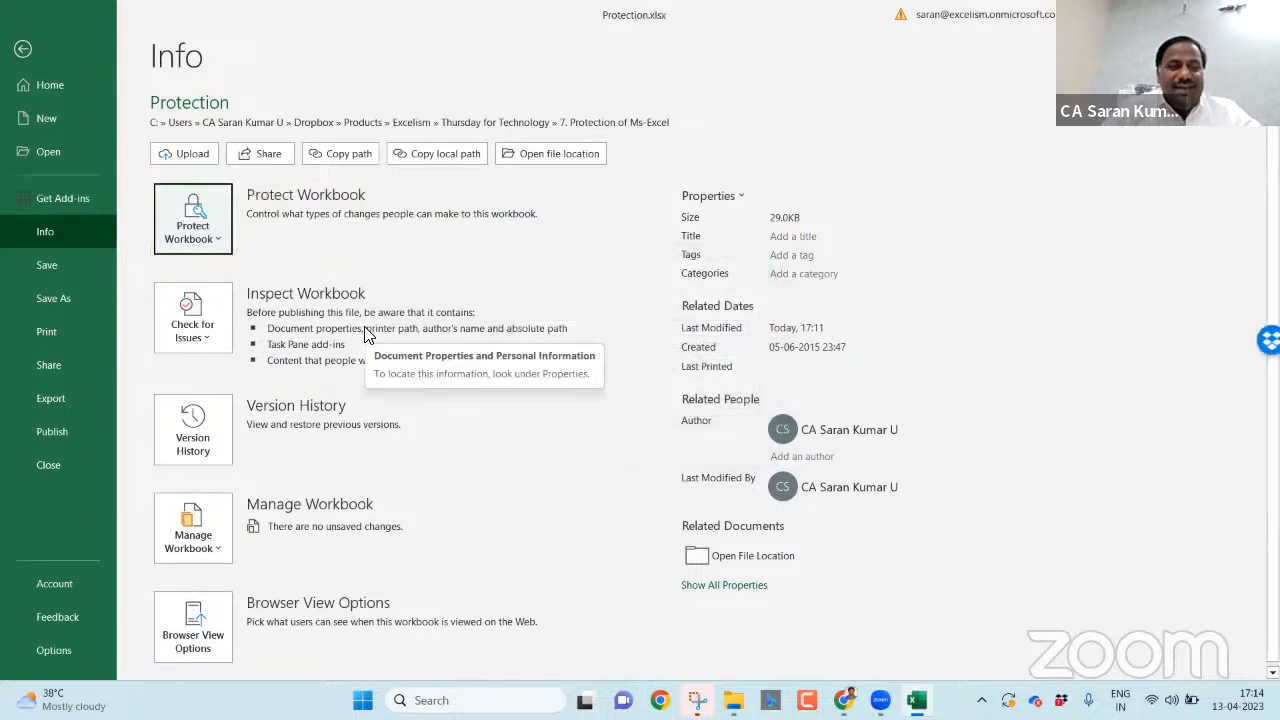
pyautogui.click(24, 49)
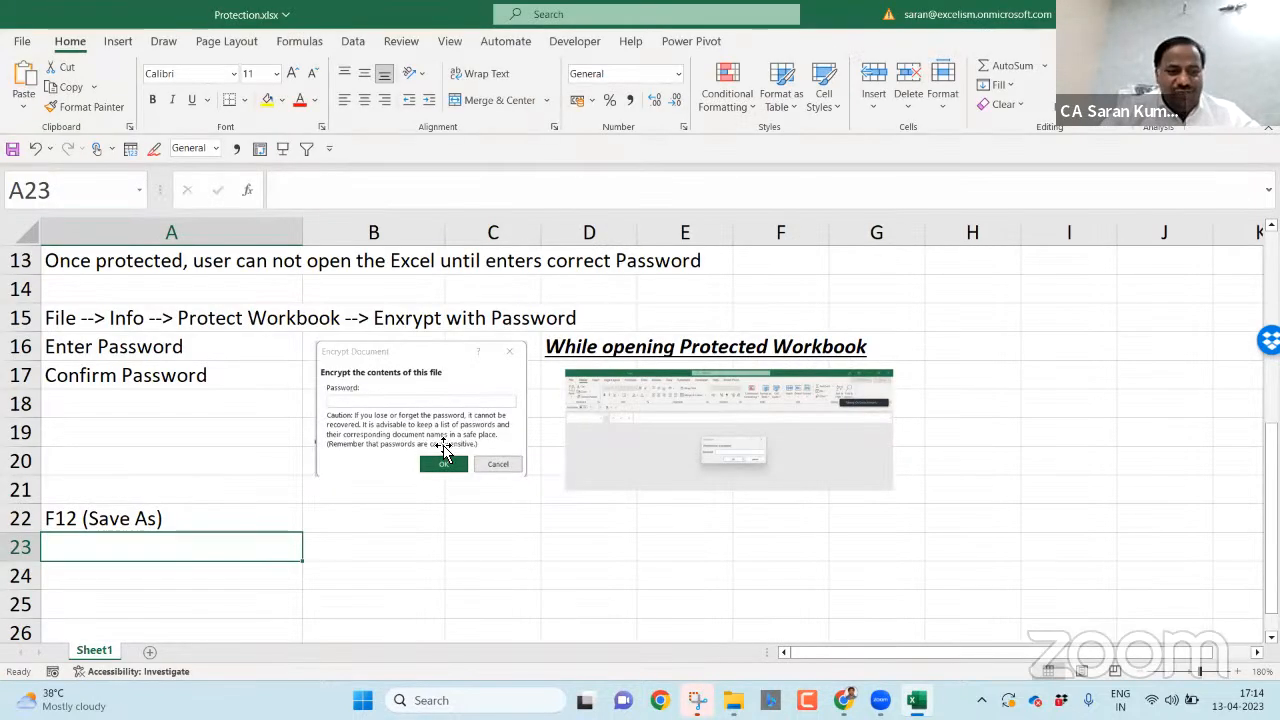
# - Set a confirmed password to open in Save As General Options and replace Protection.xlsx
pyautogui.hotkey('ctrl', 's')
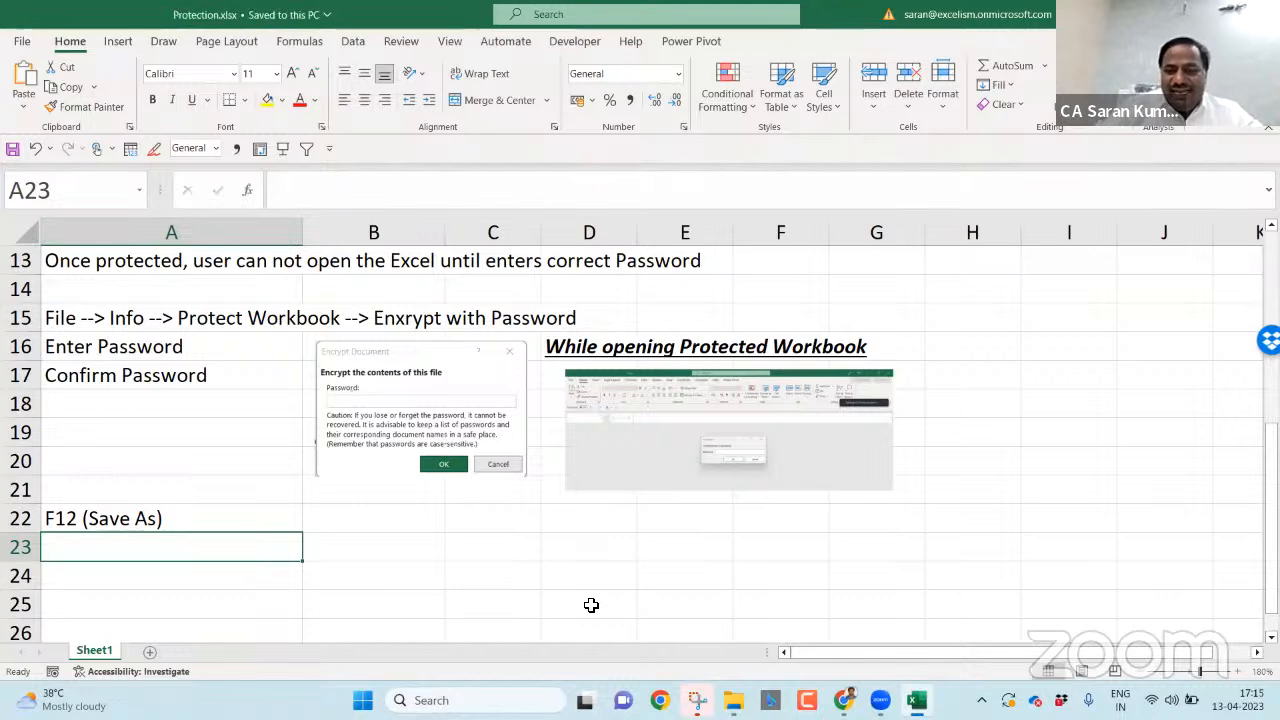
pyautogui.press('F12')
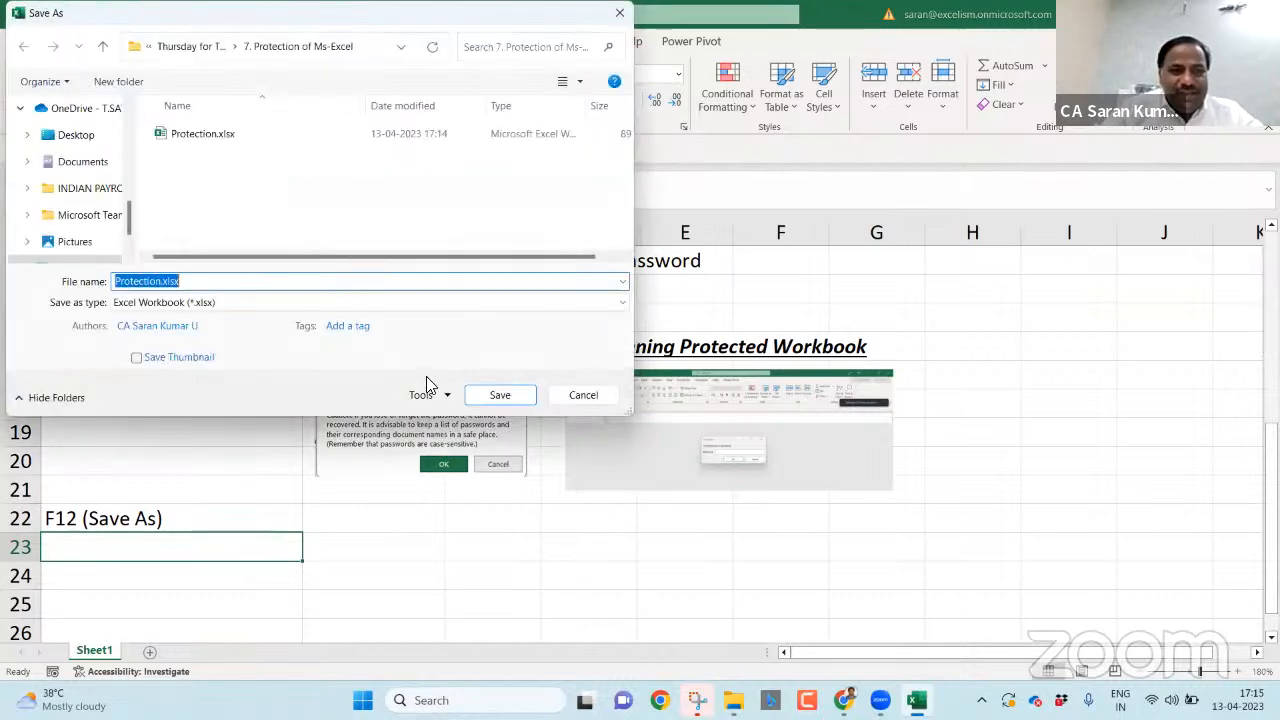
pyautogui.click(435, 396)
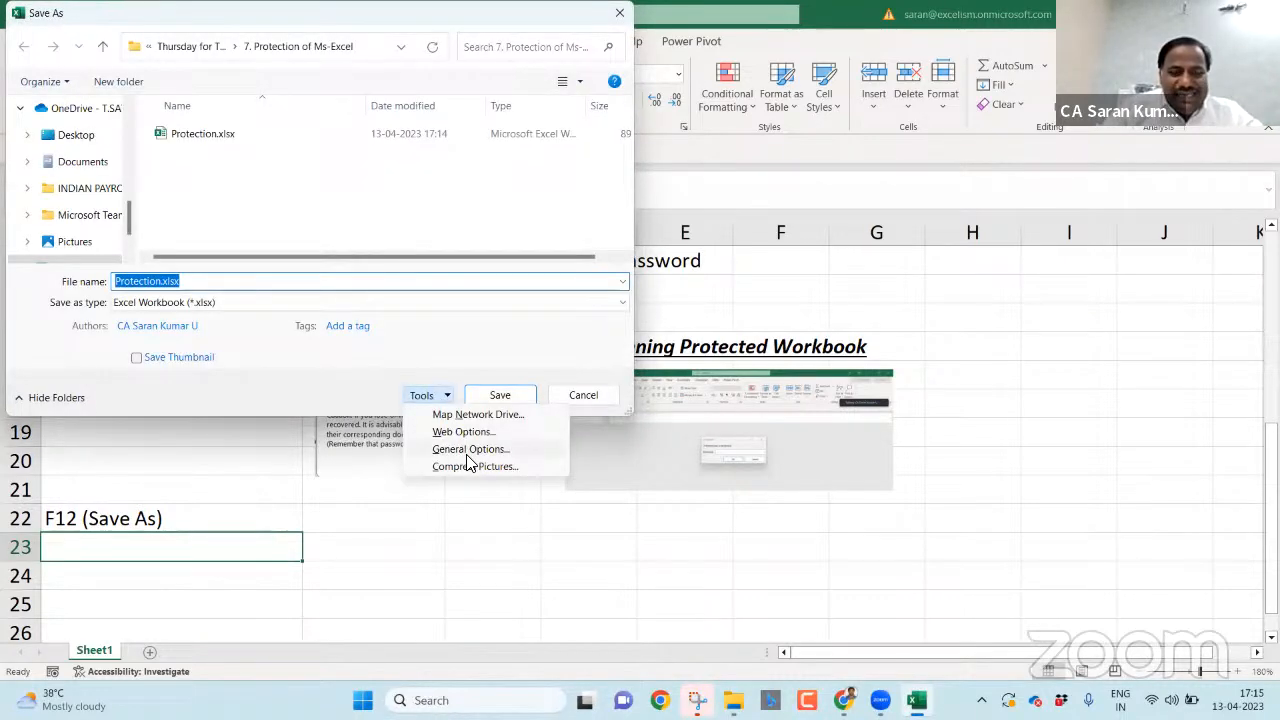
pyautogui.click(467, 452)
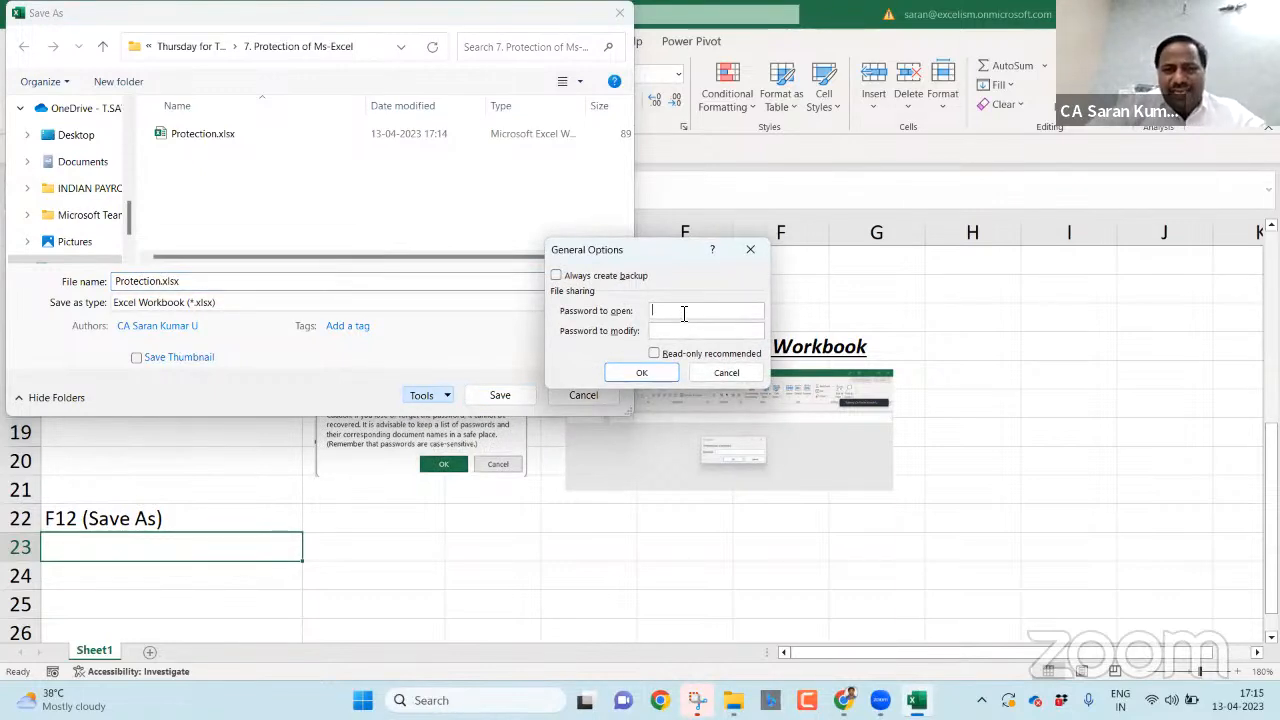
pyautogui.write('•••')
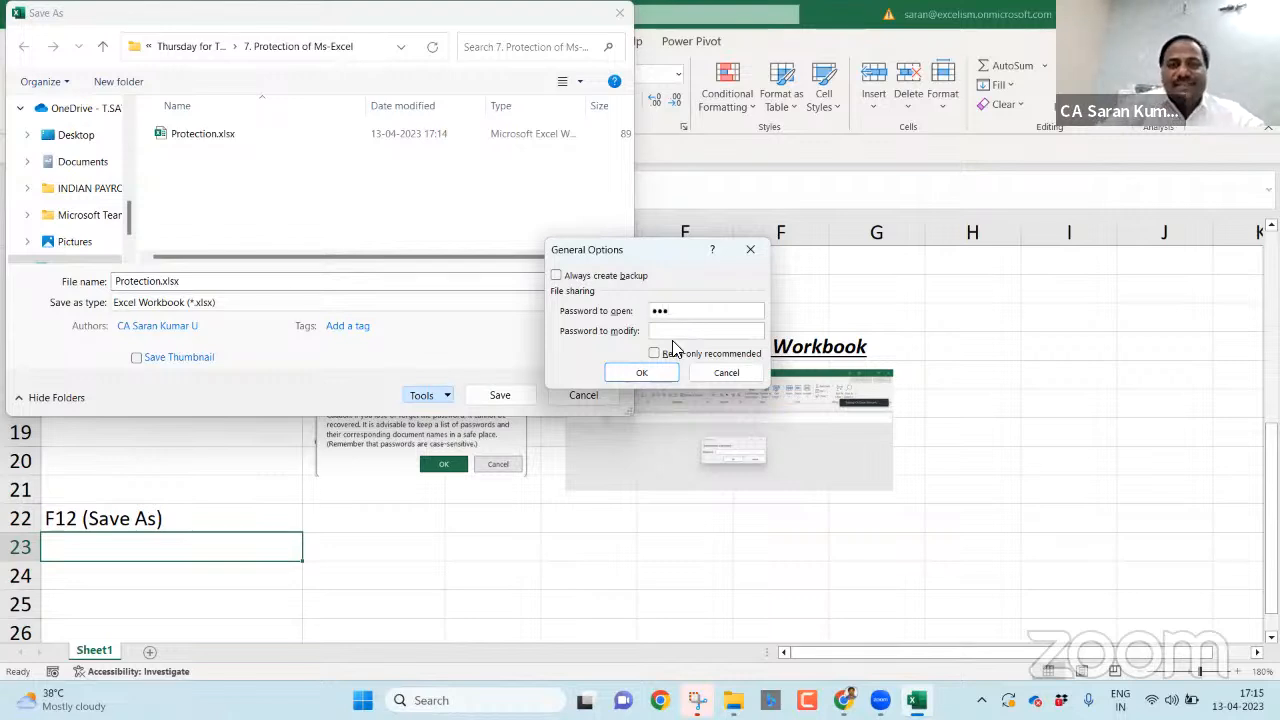
pyautogui.click(660, 371)
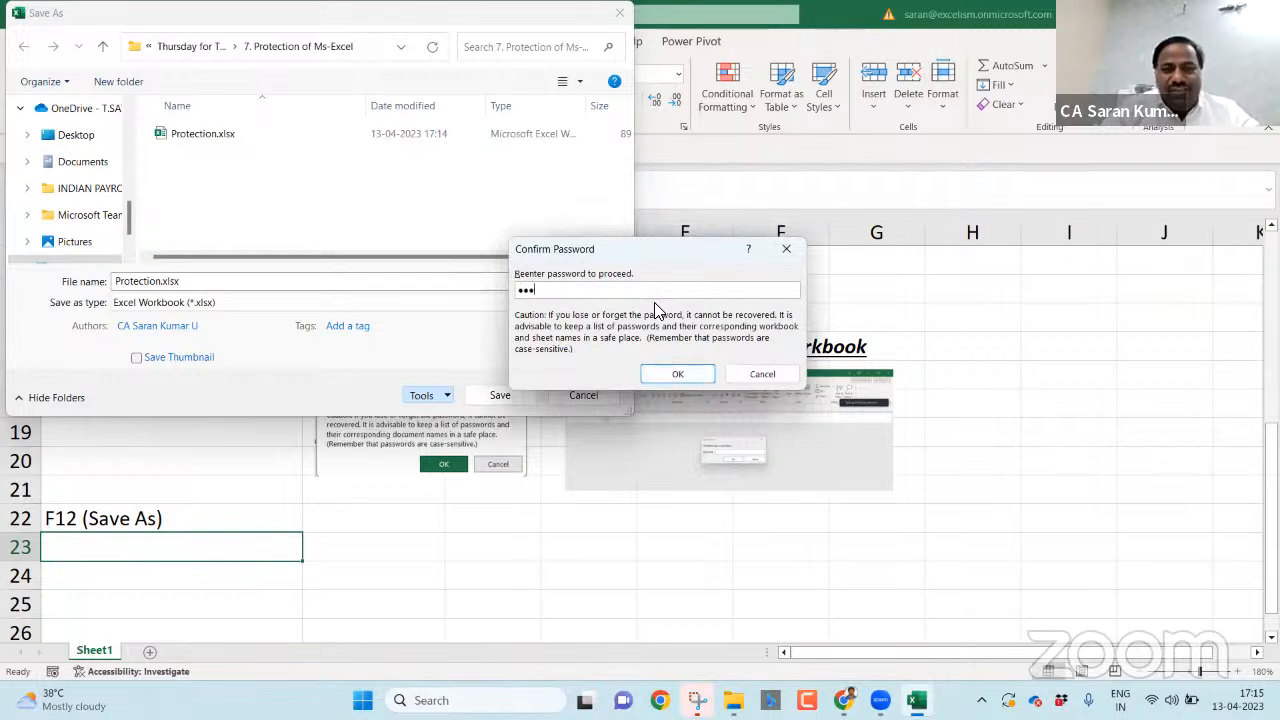
pyautogui.click(691, 374)
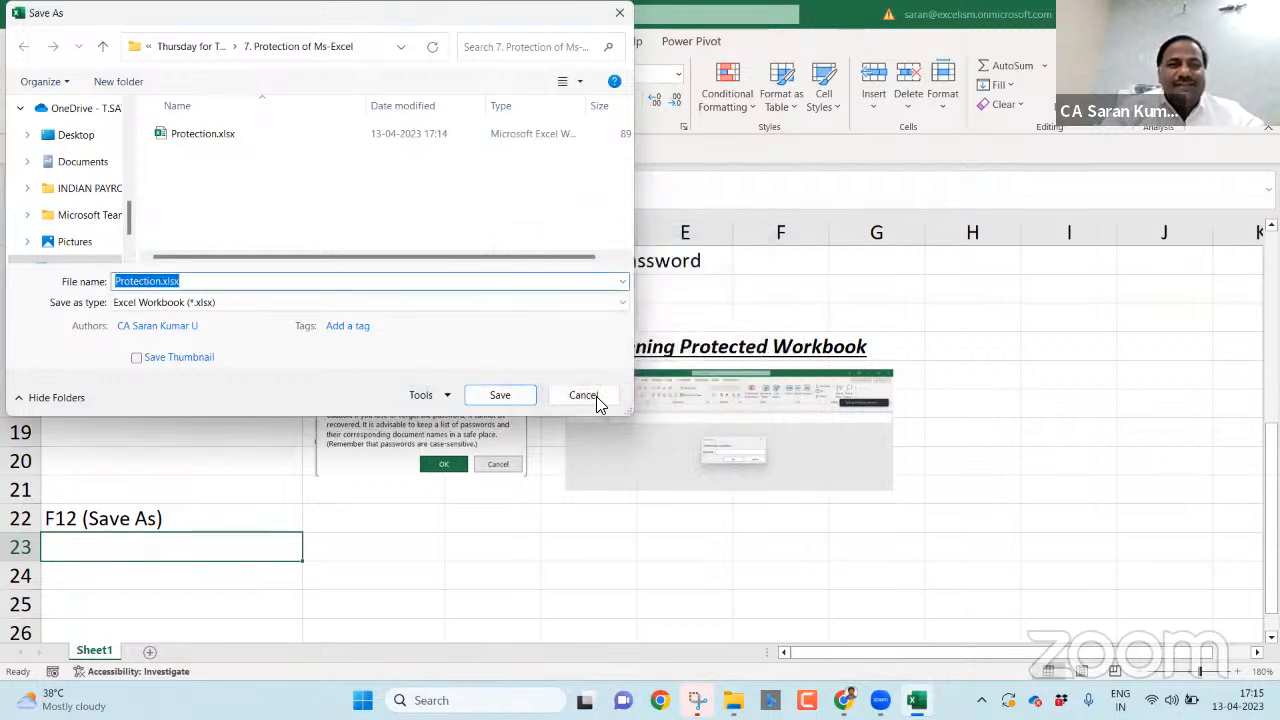
pyautogui.click(512, 397)
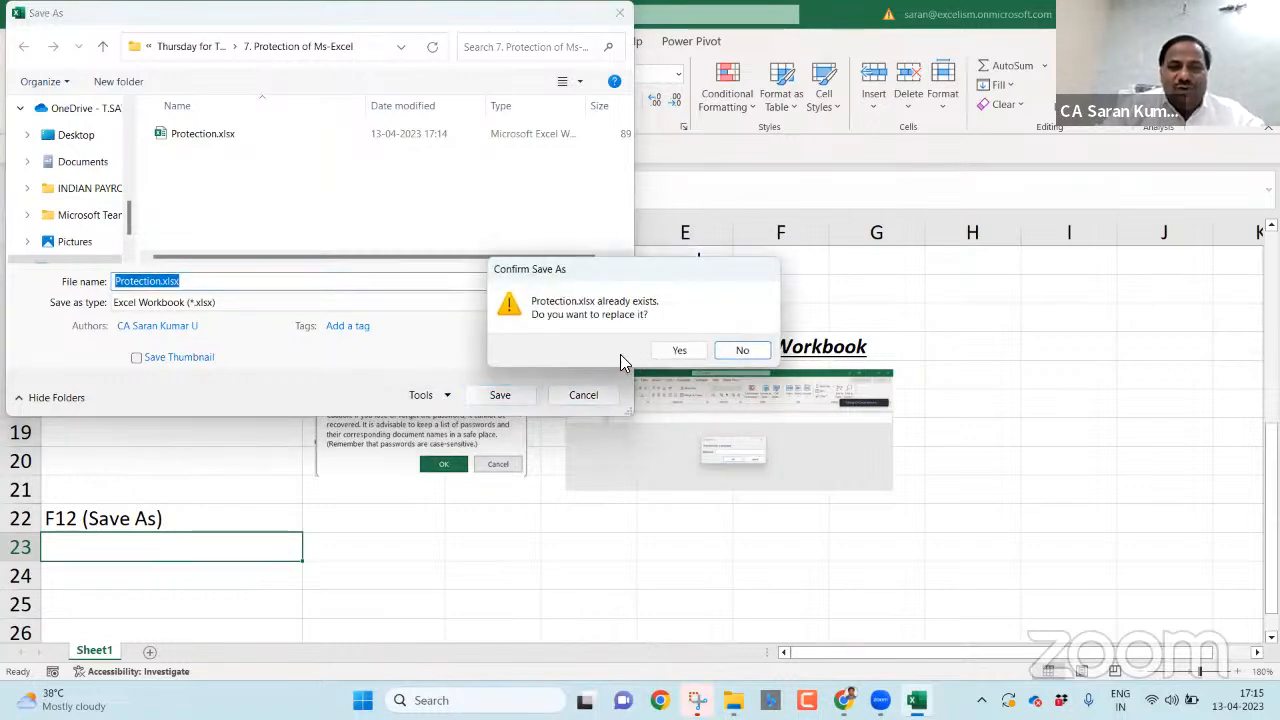
pyautogui.click(678, 351)
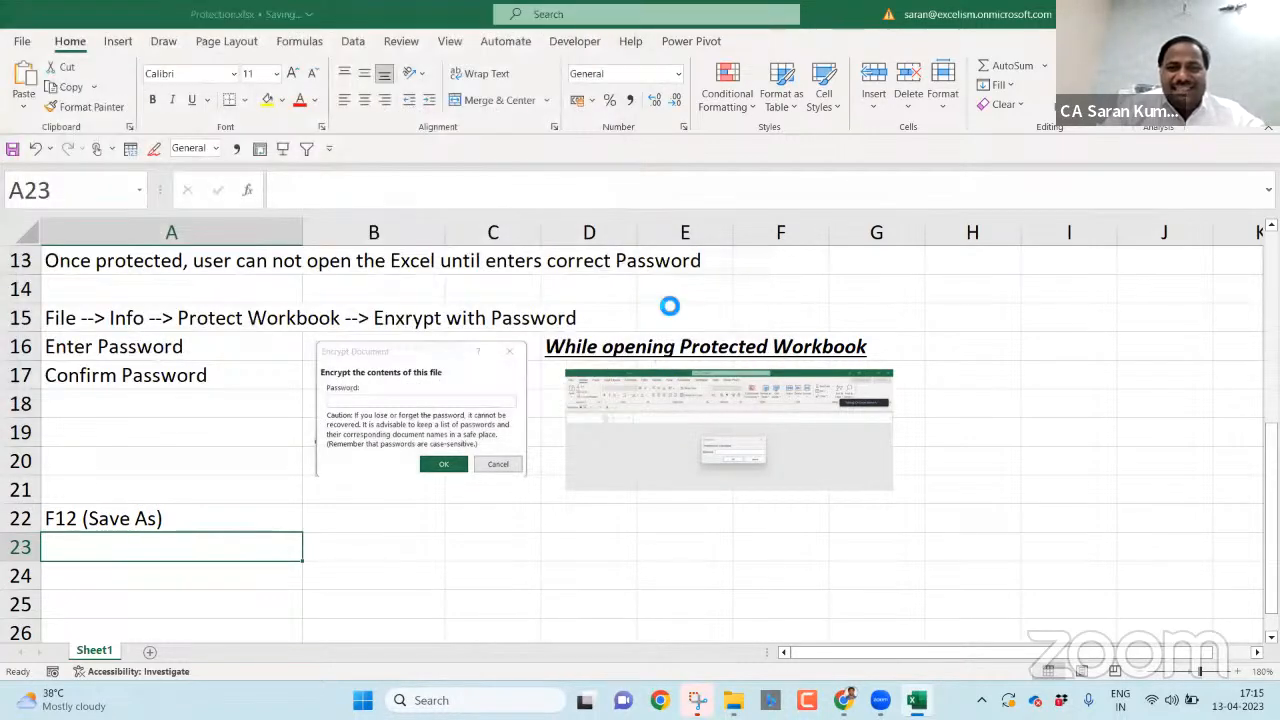
# - Save and close Protection.xlsx, then reopen it by entering its open password
pyautogui.hotkey('ctrl', 's')
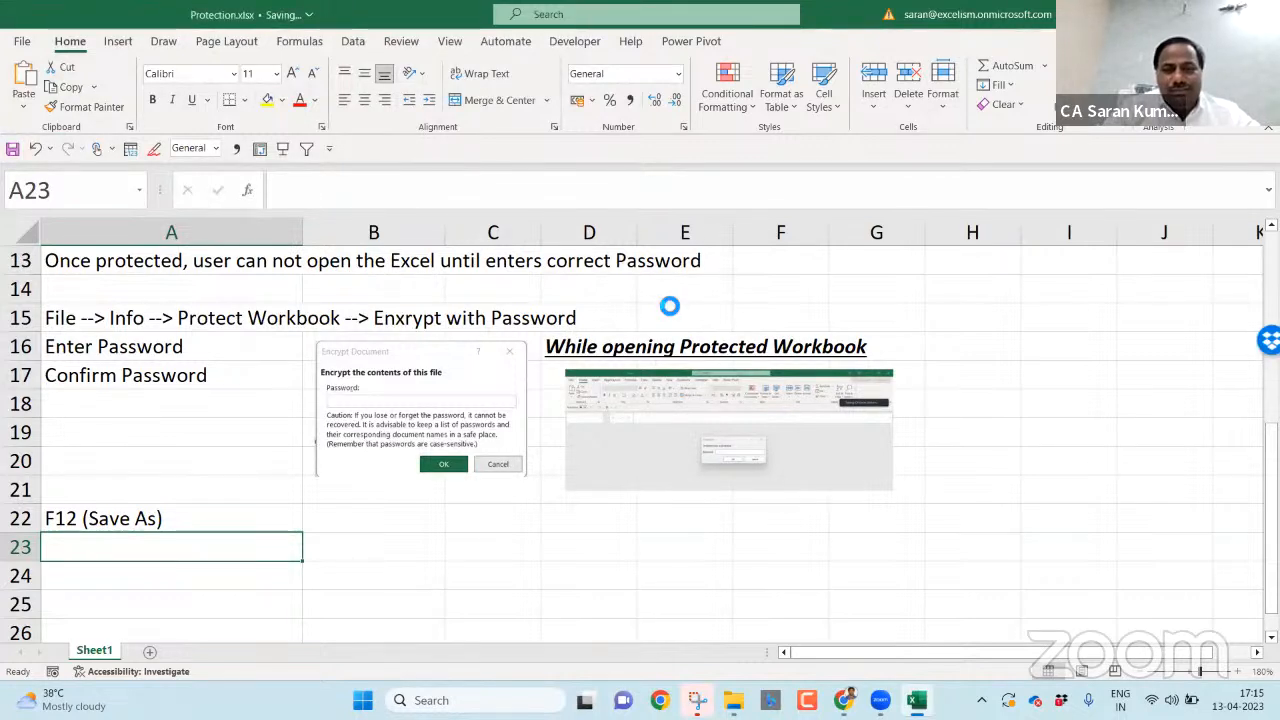
pyautogui.hotkey('ctrl', 'w')
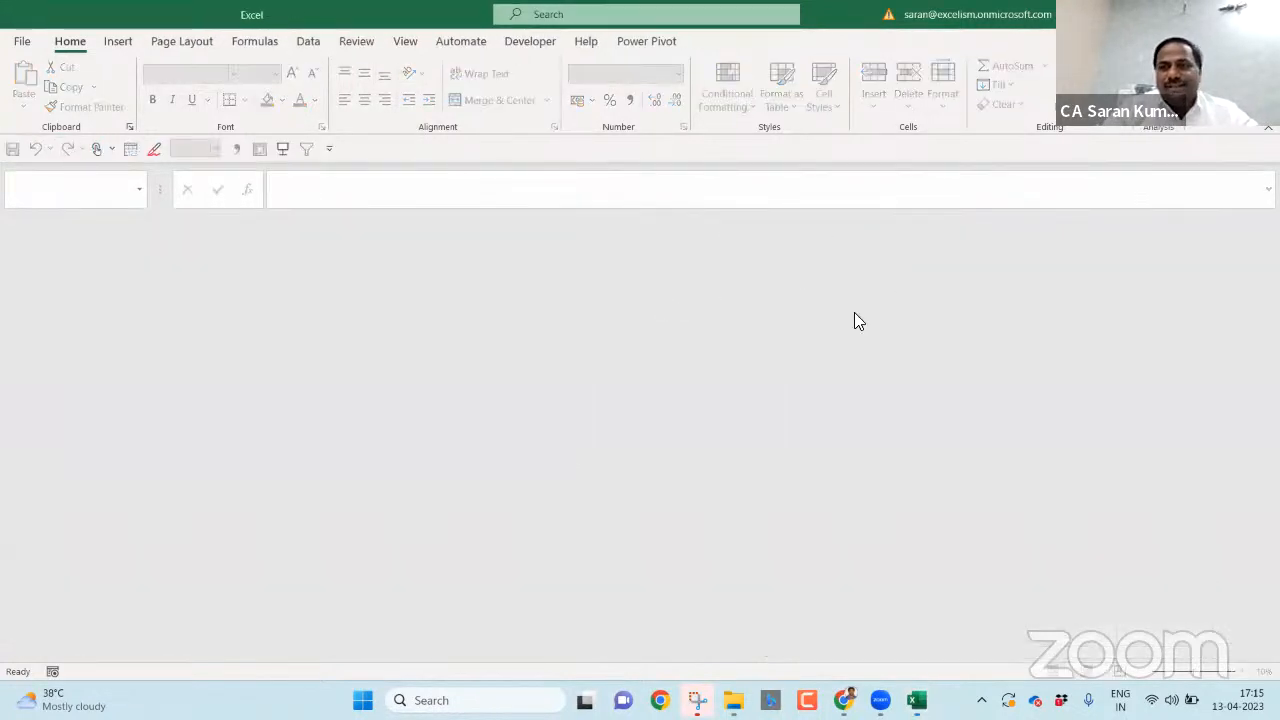
pyautogui.hotkey('alt', 'Tab')
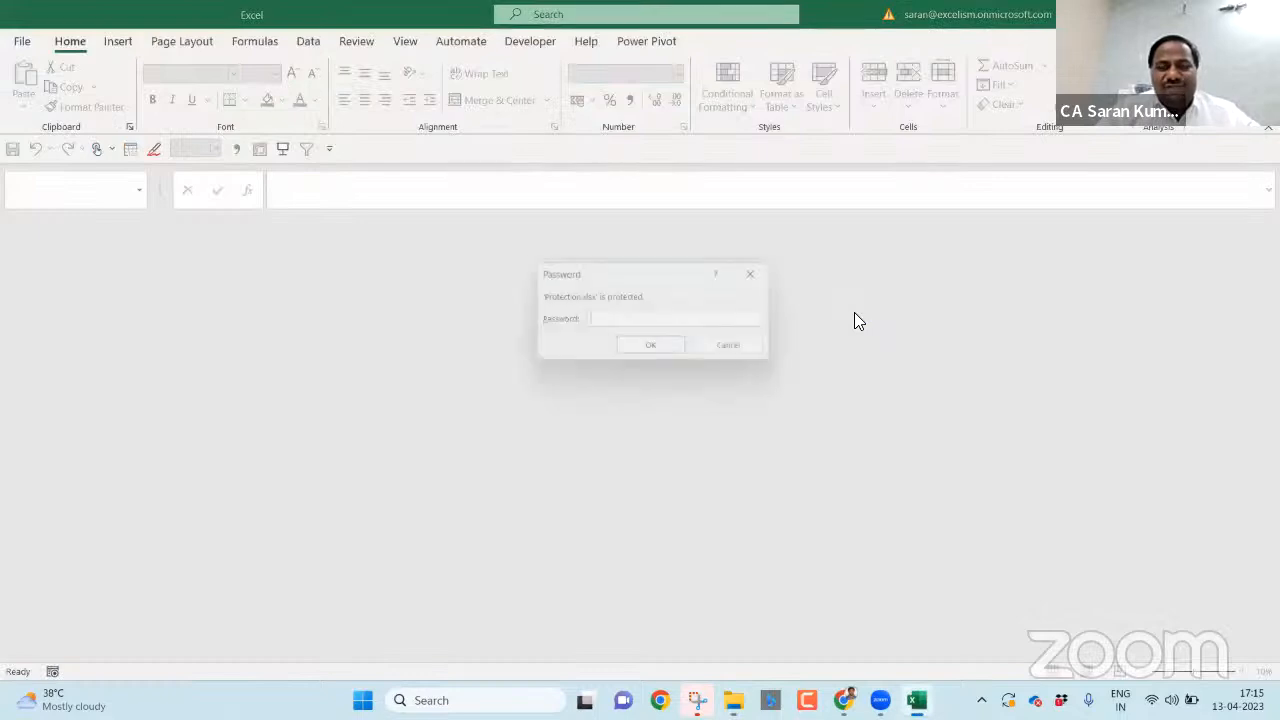
pyautogui.write('34')
pyautogui.press('Return')
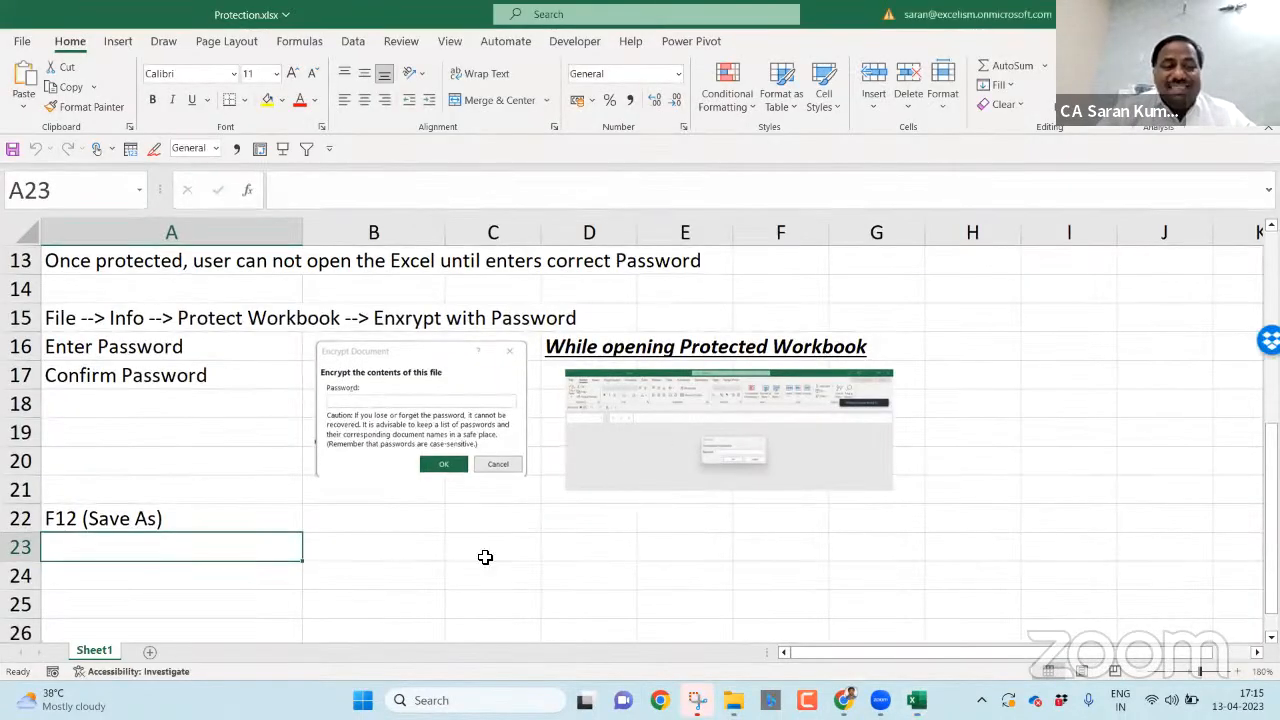
# - Enter 'Tools --> General Options --> Password to Open' in A23
pyautogui.write('Ge')
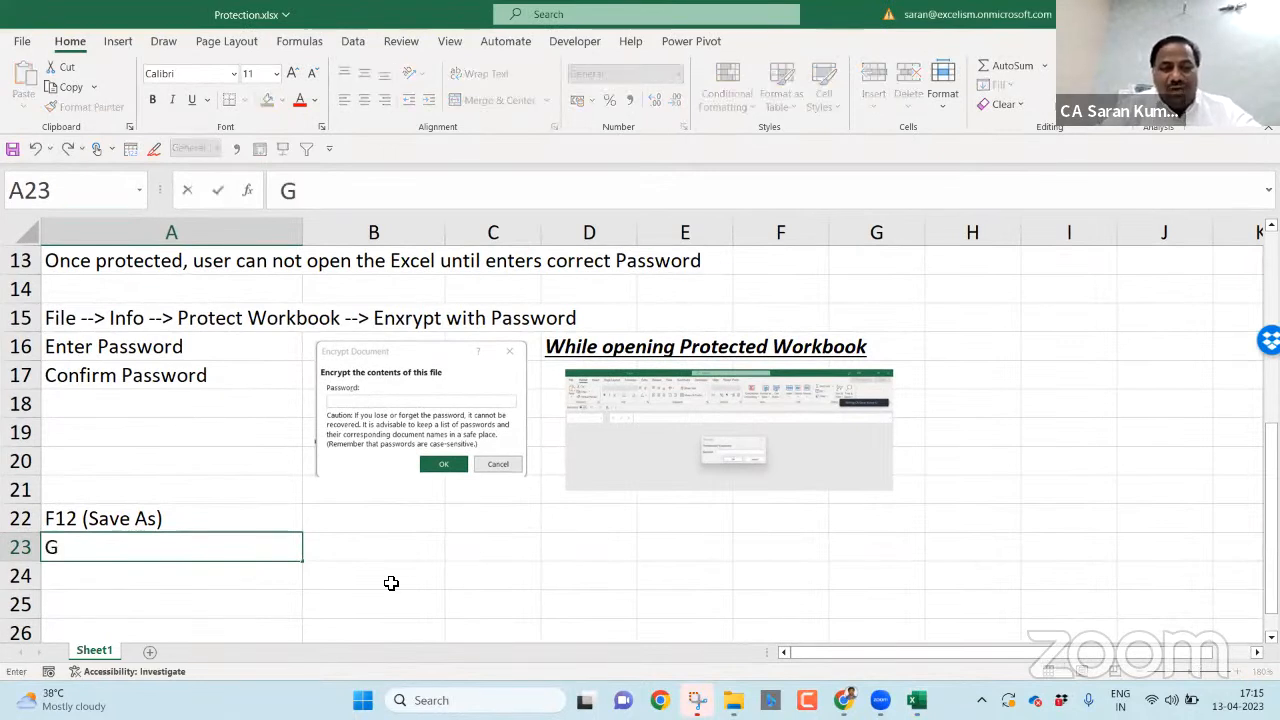
pyautogui.press('BackSpace')
pyautogui.press('BackSpace')
pyautogui.write('Tool')
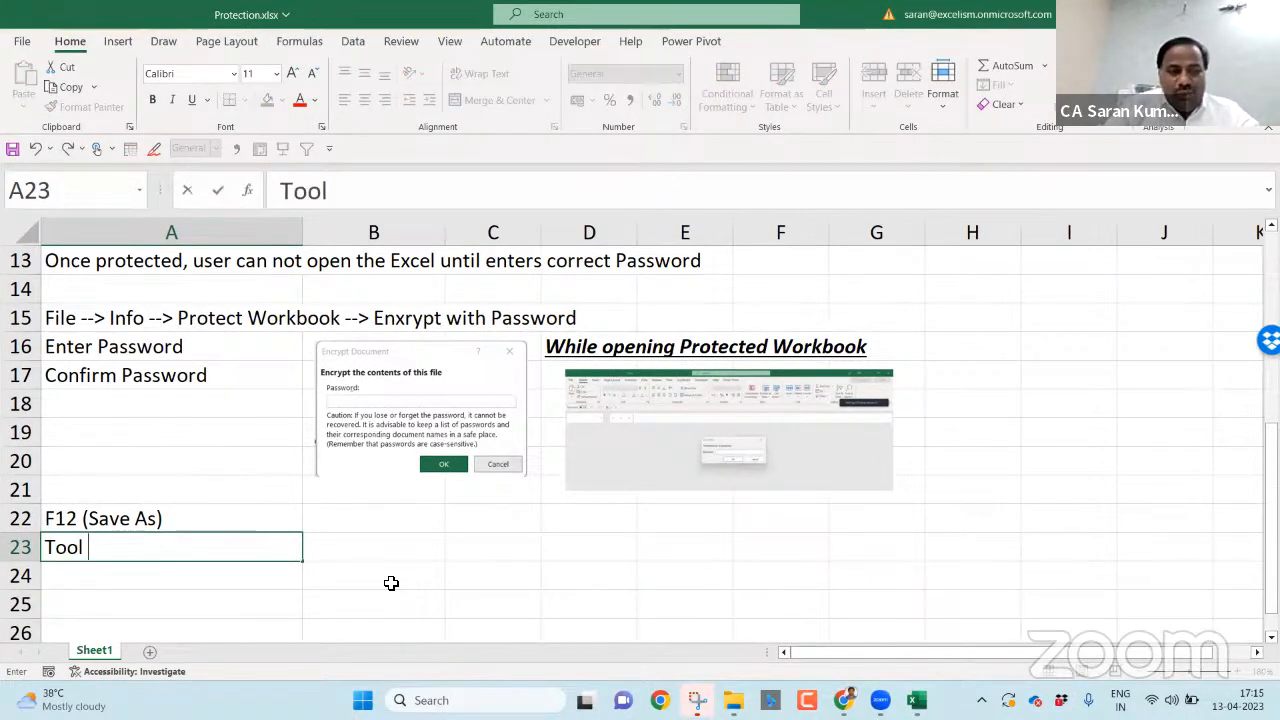
pyautogui.write('s --> ')
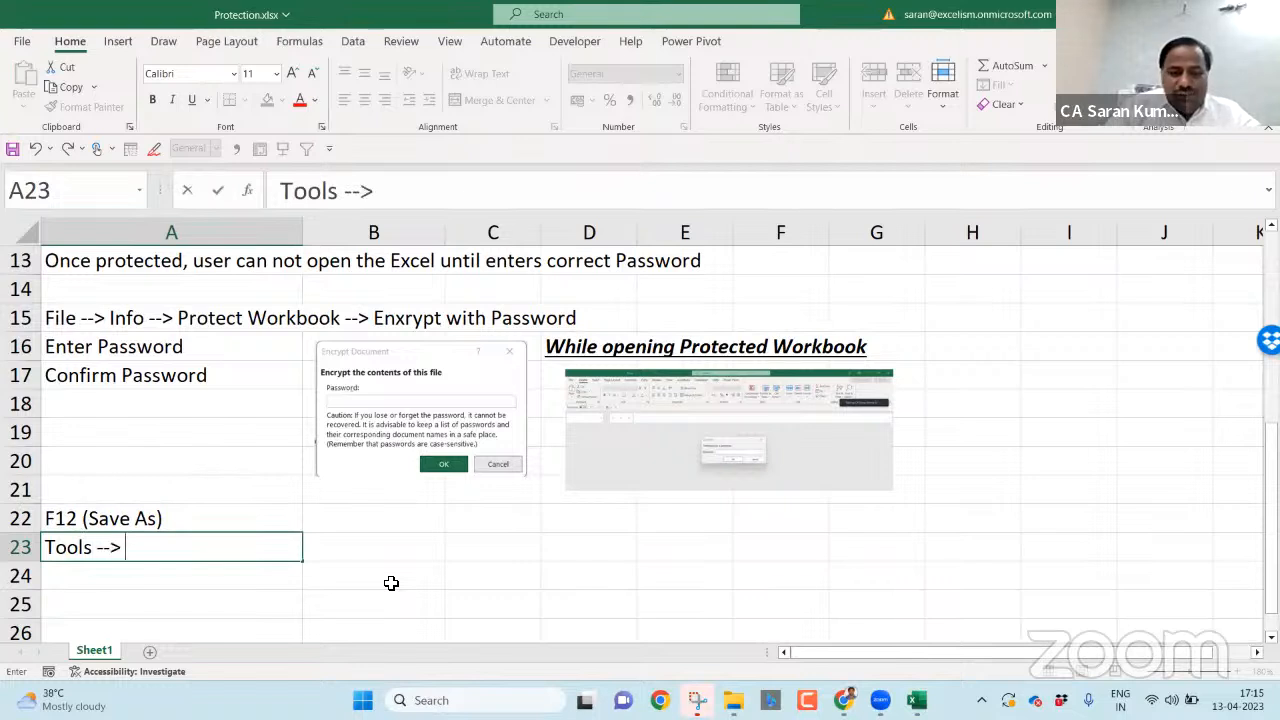
pyautogui.write('General Options --> Pa')
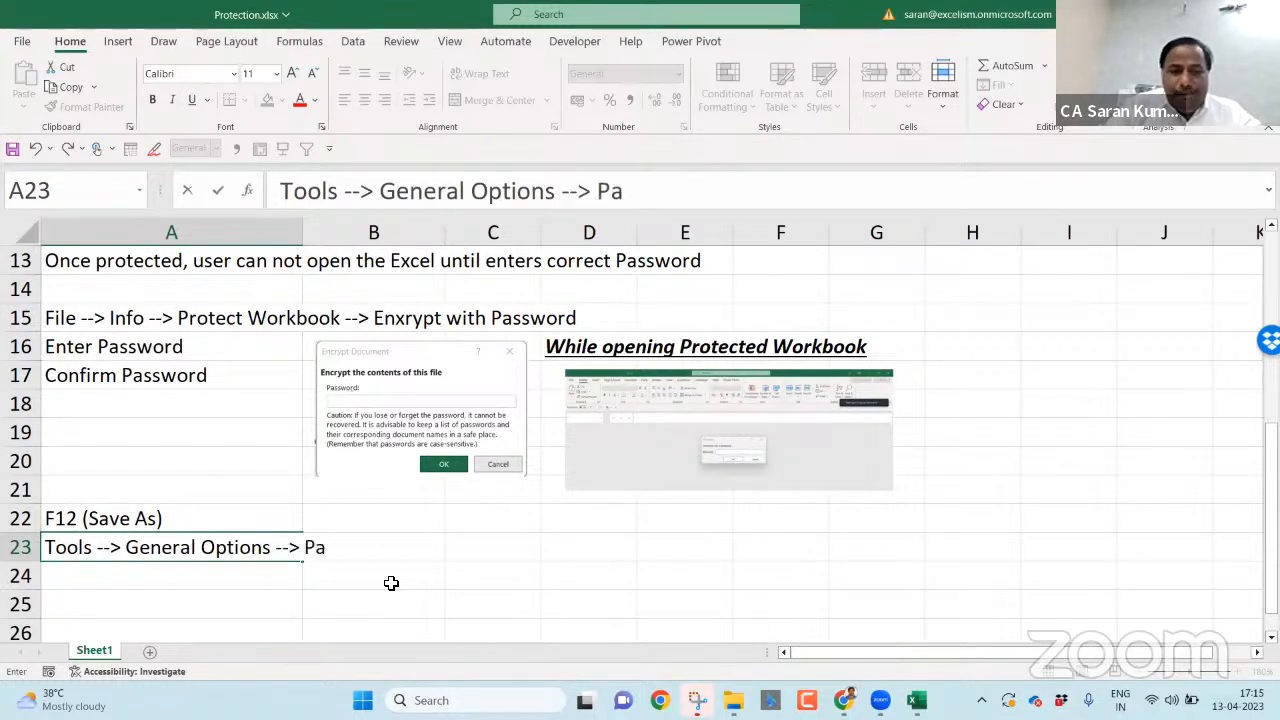
pyautogui.write('ssword to Open')
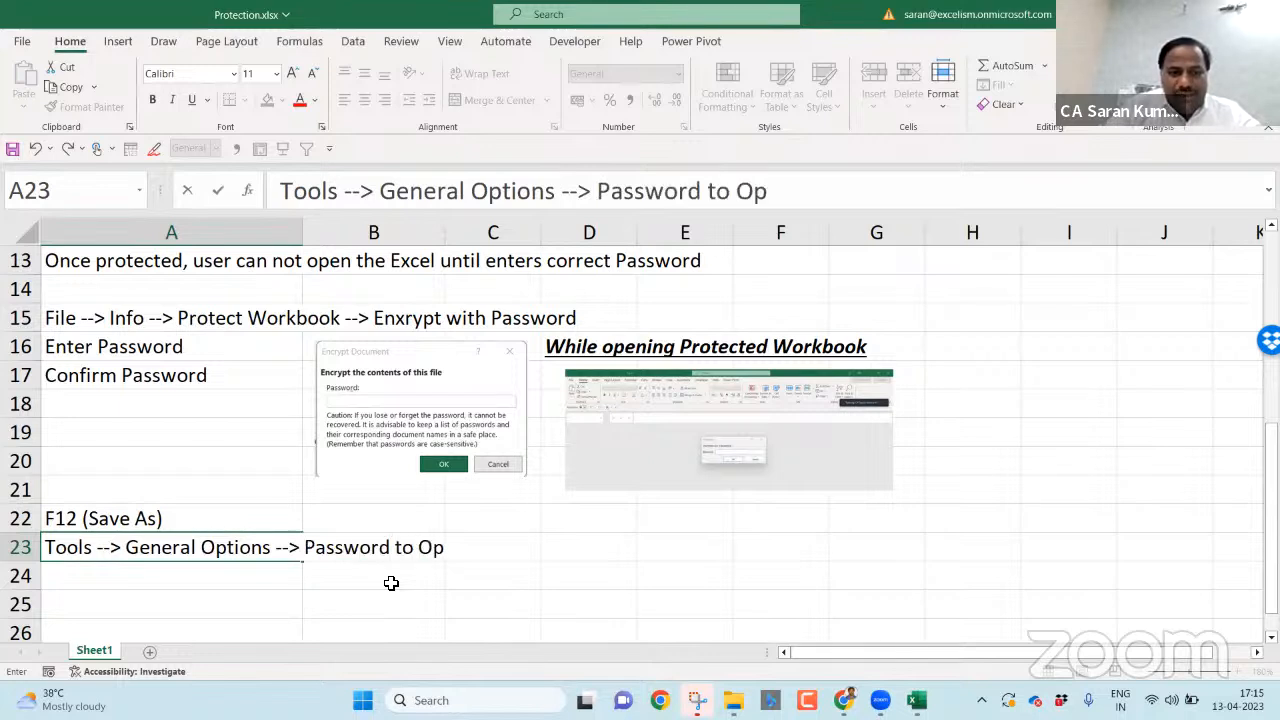
pyautogui.press('Return')
# - Copy the Enter Password and Confirm Password notes into A24:A25 and paste the General Options screenshot
pyautogui.press('Up')
pyautogui.press('Up')
pyautogui.press('Up')
pyautogui.press('Up')
pyautogui.press('Up')
pyautogui.press('Up')
pyautogui.press('Up')
pyautogui.press('Up')
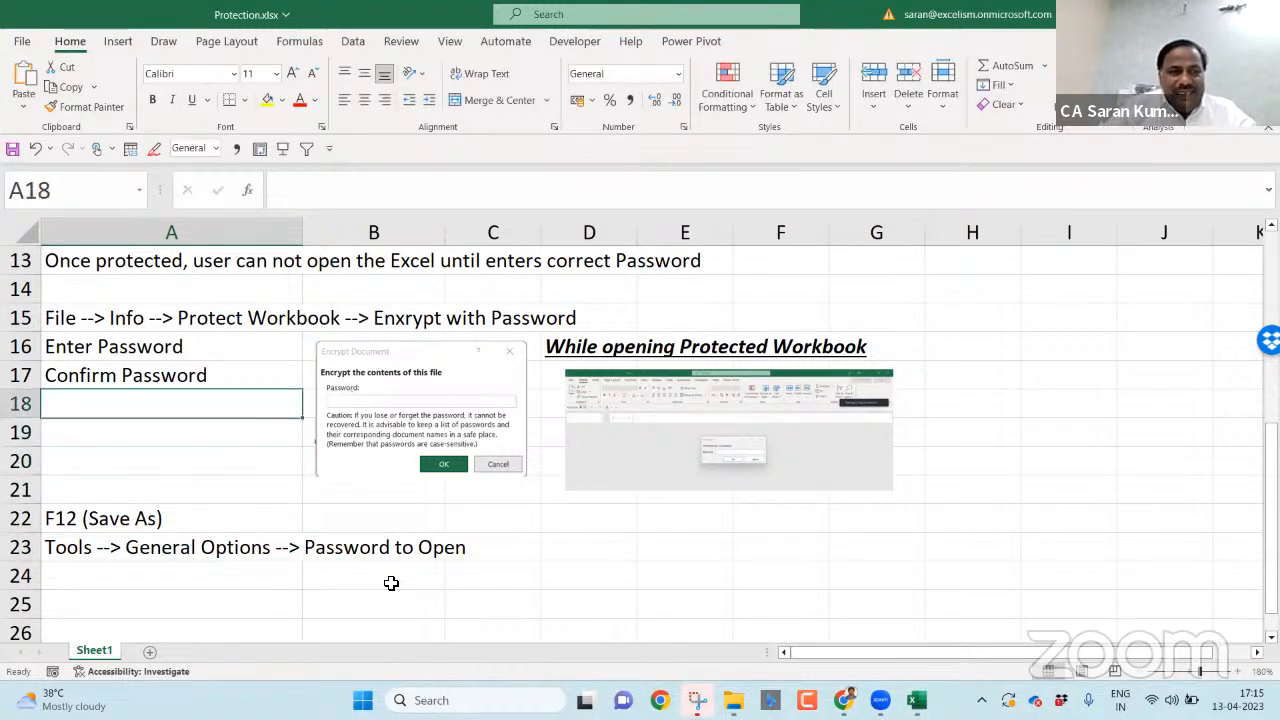
pyautogui.hotkey('shift', 'Down')
pyautogui.hotkey('shift', 'Down')
pyautogui.hotkey('shift', 'Up')
pyautogui.hotkey('ctrl', 'c')
pyautogui.press('Down')
pyautogui.press('Down')
pyautogui.press('Down')
pyautogui.press('Down')
pyautogui.press('Down')
pyautogui.press('Down')
pyautogui.press('Down')
pyautogui.press('Down')
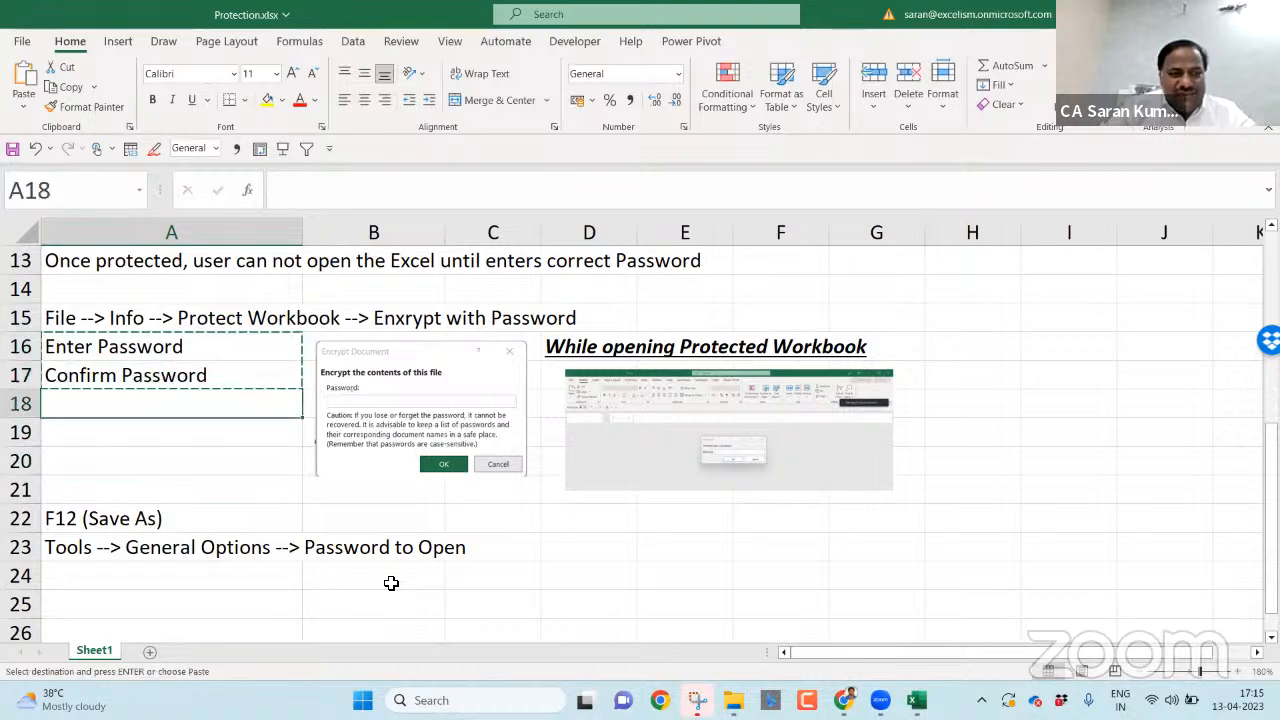
pyautogui.press('Return')
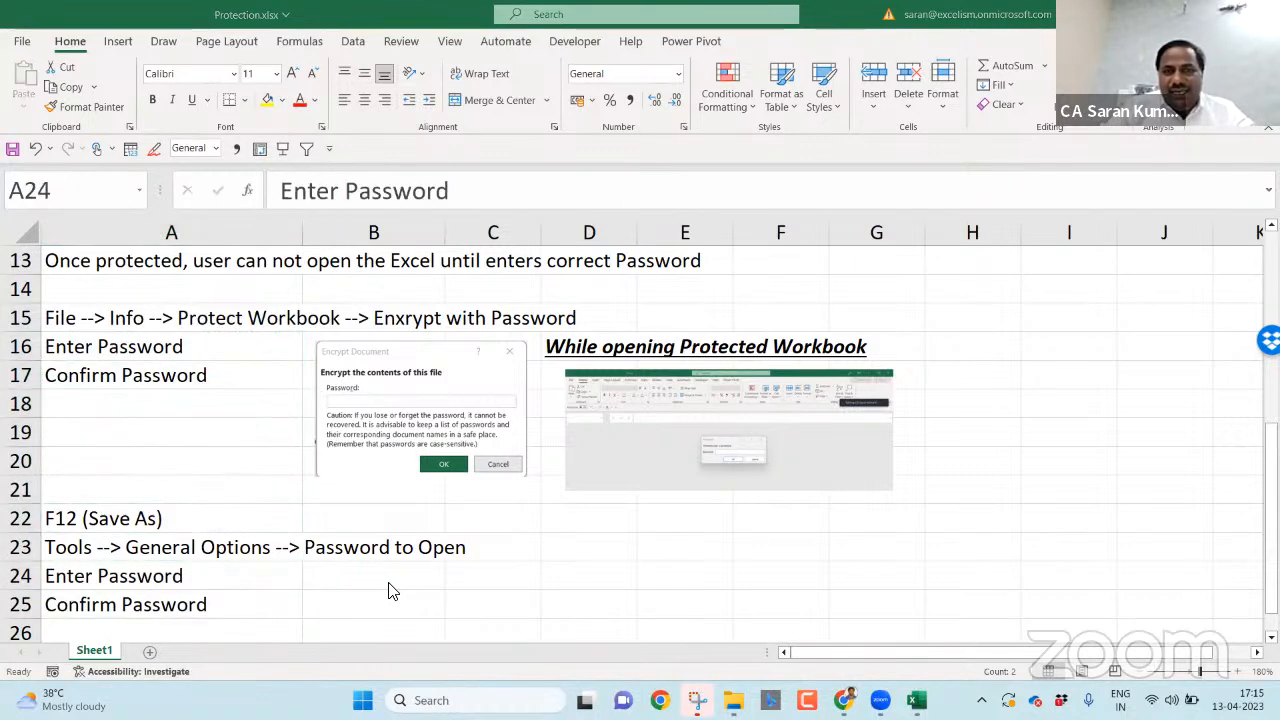
pyautogui.hotkey('alt', 'Tab')
pyautogui.hotkey('alt', 'Tab')
pyautogui.hotkey('ctrl', 'v')
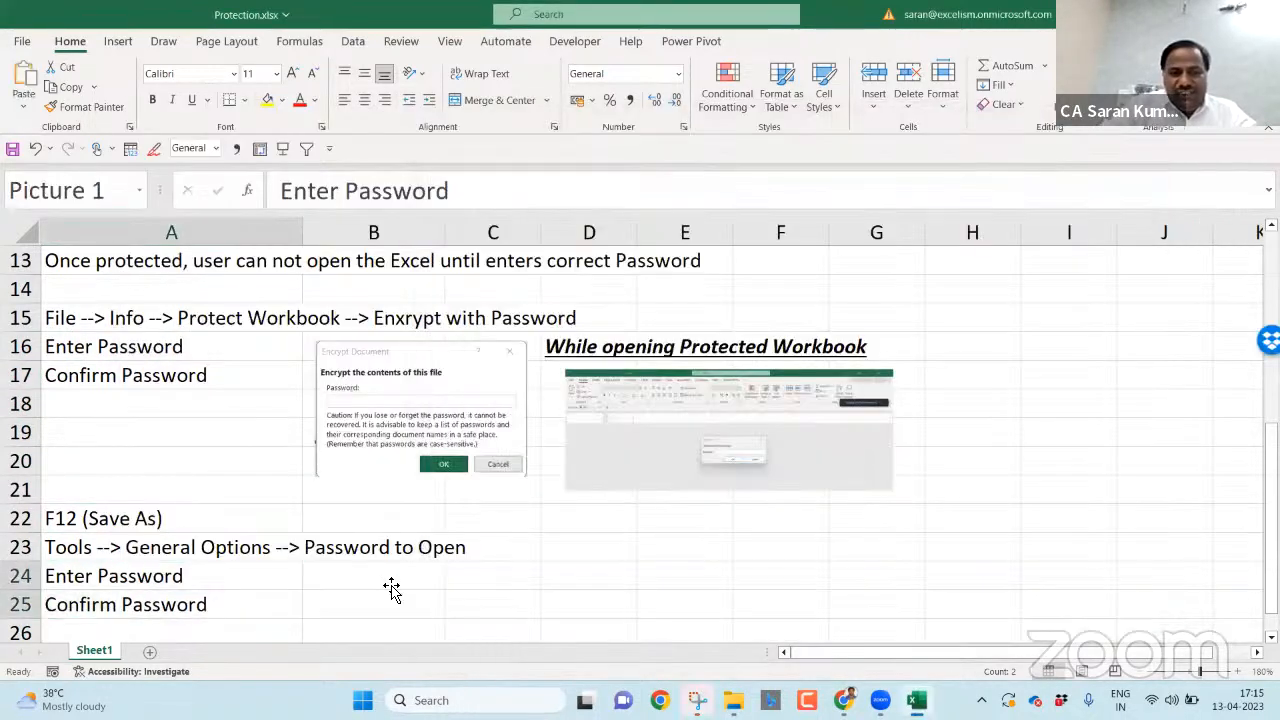
# - Move the General Options screenshot beside rows 22–25 and shrink it
pyautogui.moveTo(317, 608); pyautogui.dragTo(757, 557)
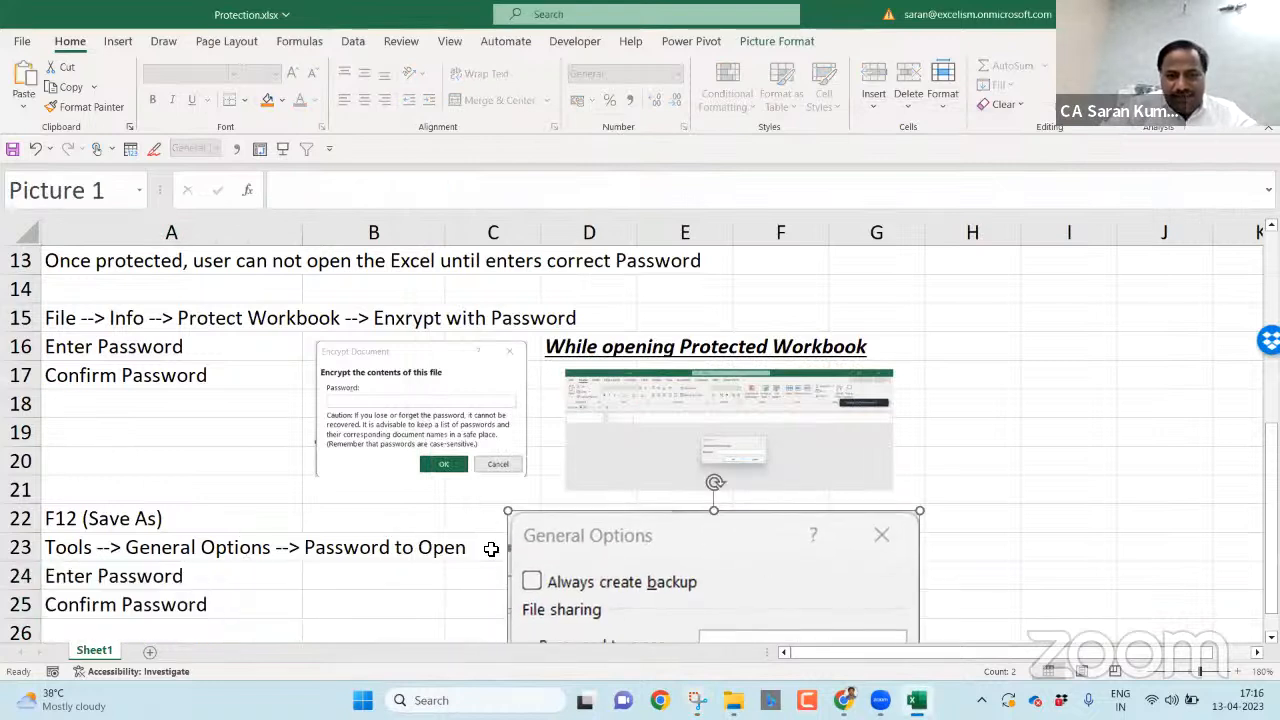
pyautogui.moveTo(521, 524)
pyautogui.mouseDown()
pyautogui.moveTo(643, 609)
pyautogui.moveTo(697, 617)
pyautogui.moveTo(535, 540)
pyautogui.mouseUp()
pyautogui.click(920, 546)
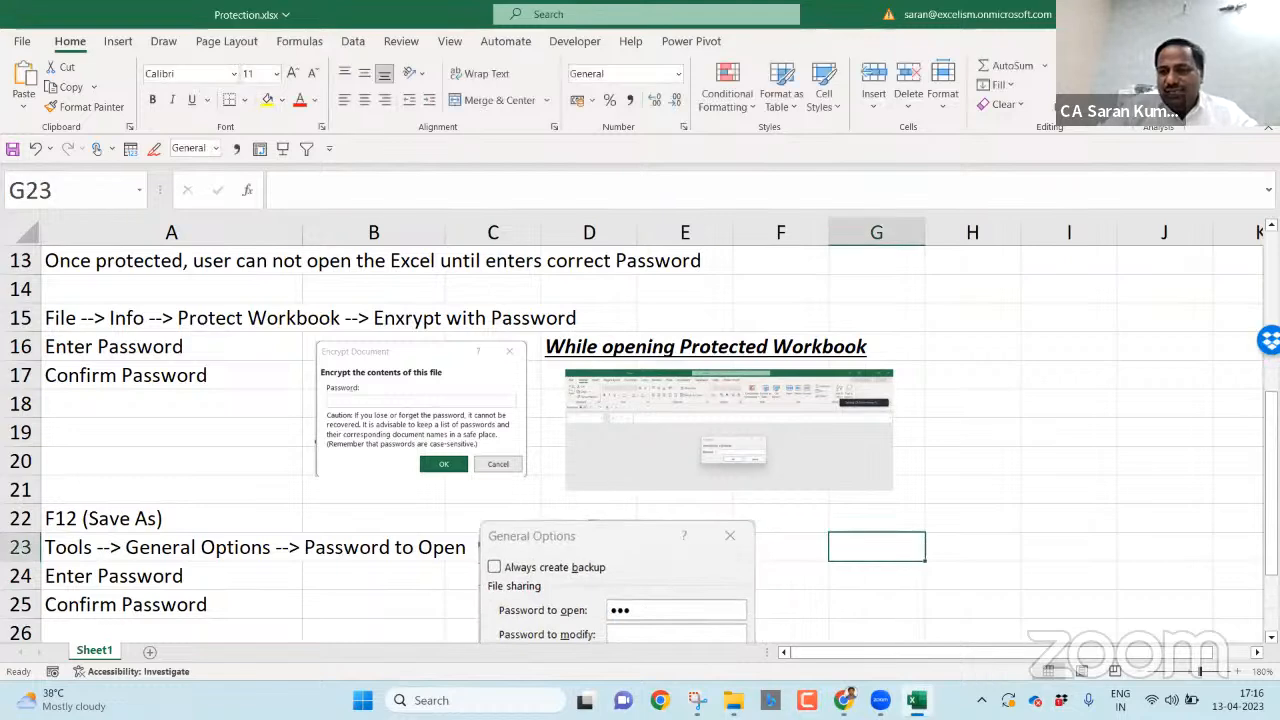
# - Review the new notes, checking the encryption path in A15 and General Options path in A23
pyautogui.scroll(-1, 920, 546)
pyautogui.scroll(-3, 520, 586)
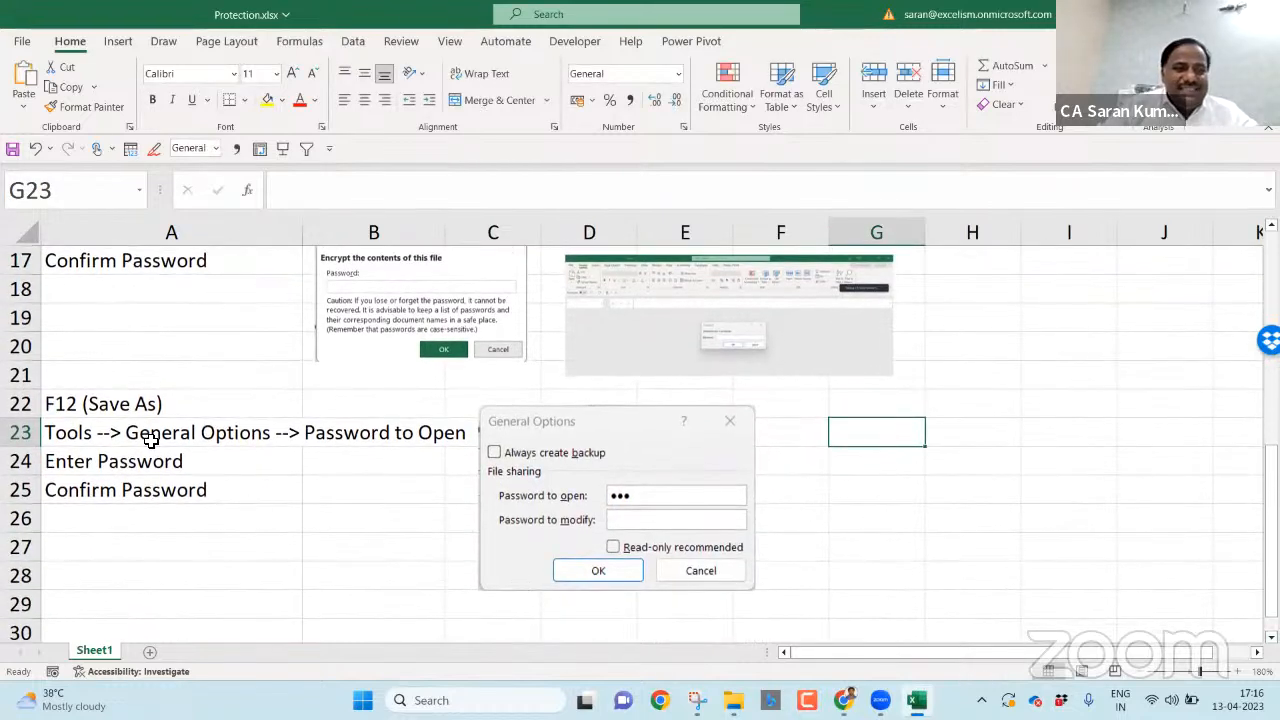
pyautogui.moveTo(155, 410); pyautogui.dragTo(166, 500)
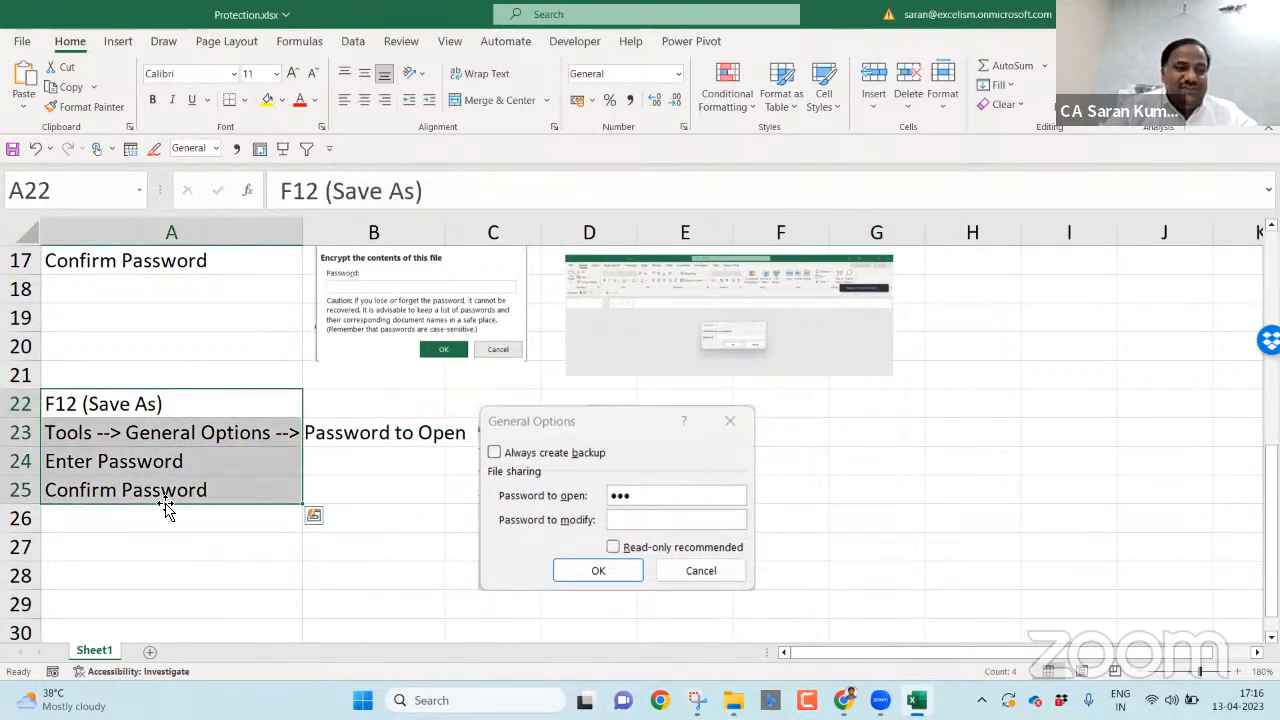
pyautogui.click(224, 386)
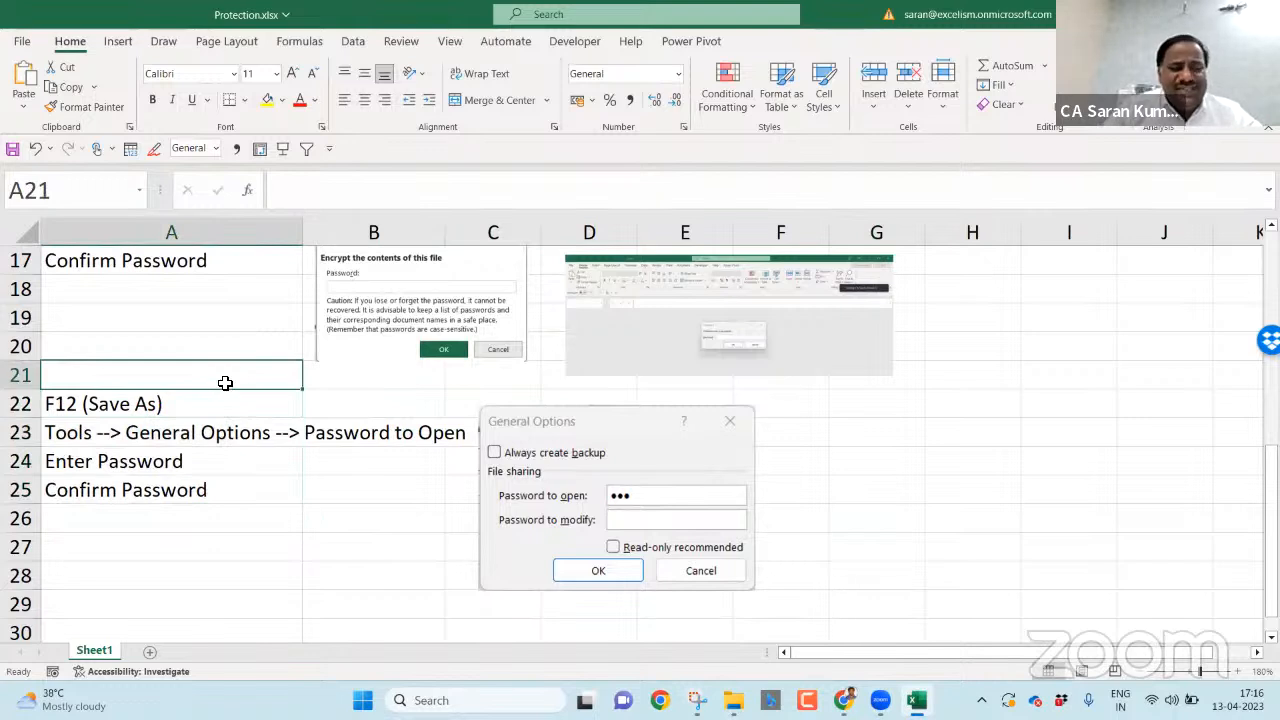
pyautogui.click(187, 440)
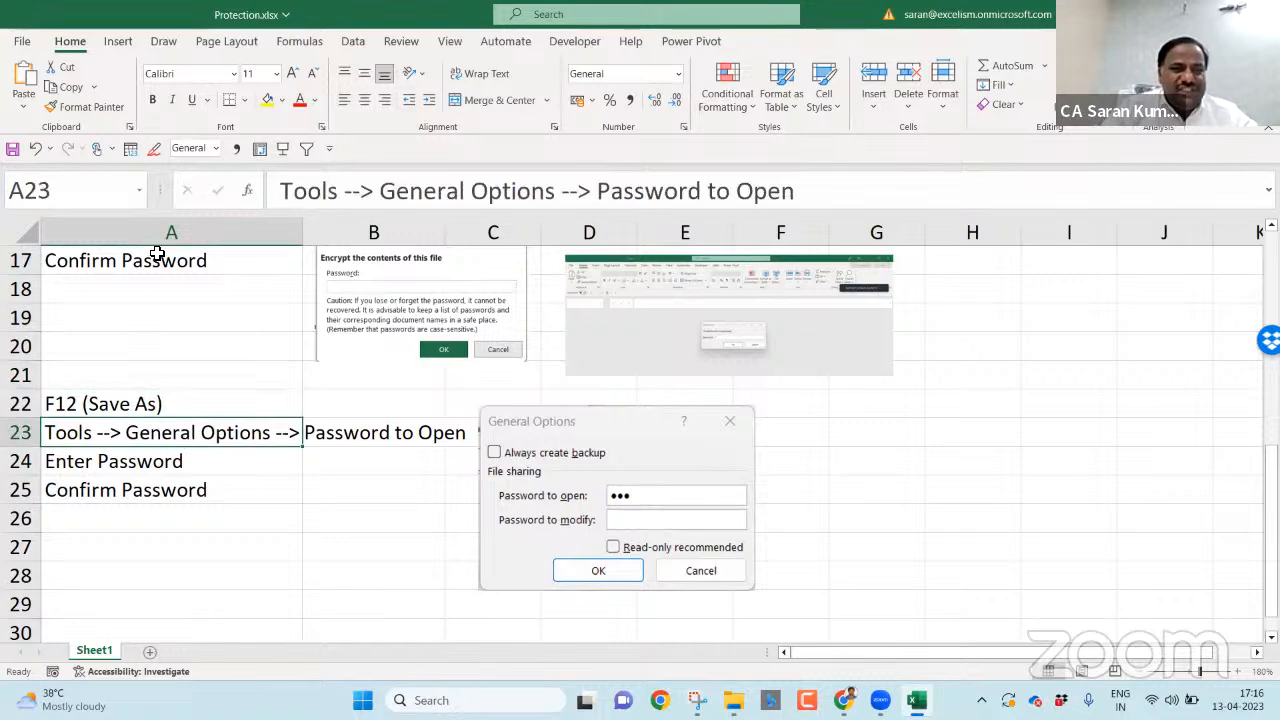
pyautogui.click(209, 295)
pyautogui.press('Up')
pyautogui.press('Up')
pyautogui.press('Up')
pyautogui.press('Up')
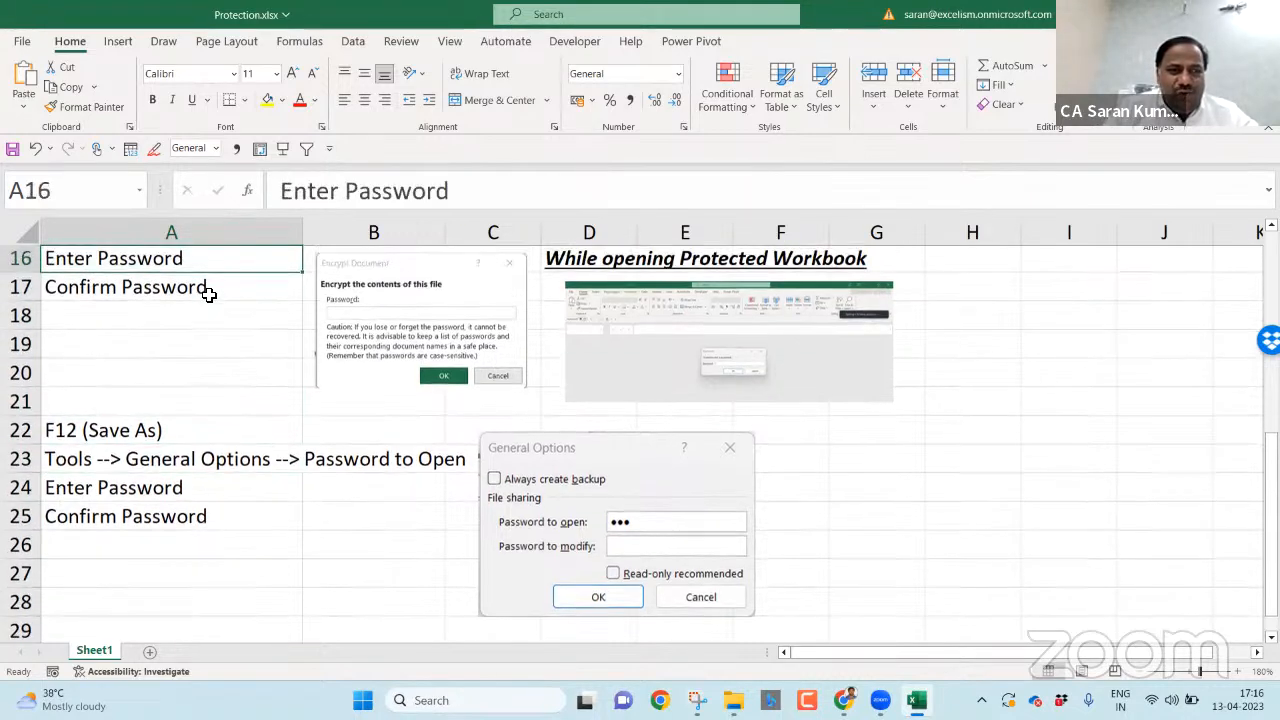
pyautogui.press('Down')
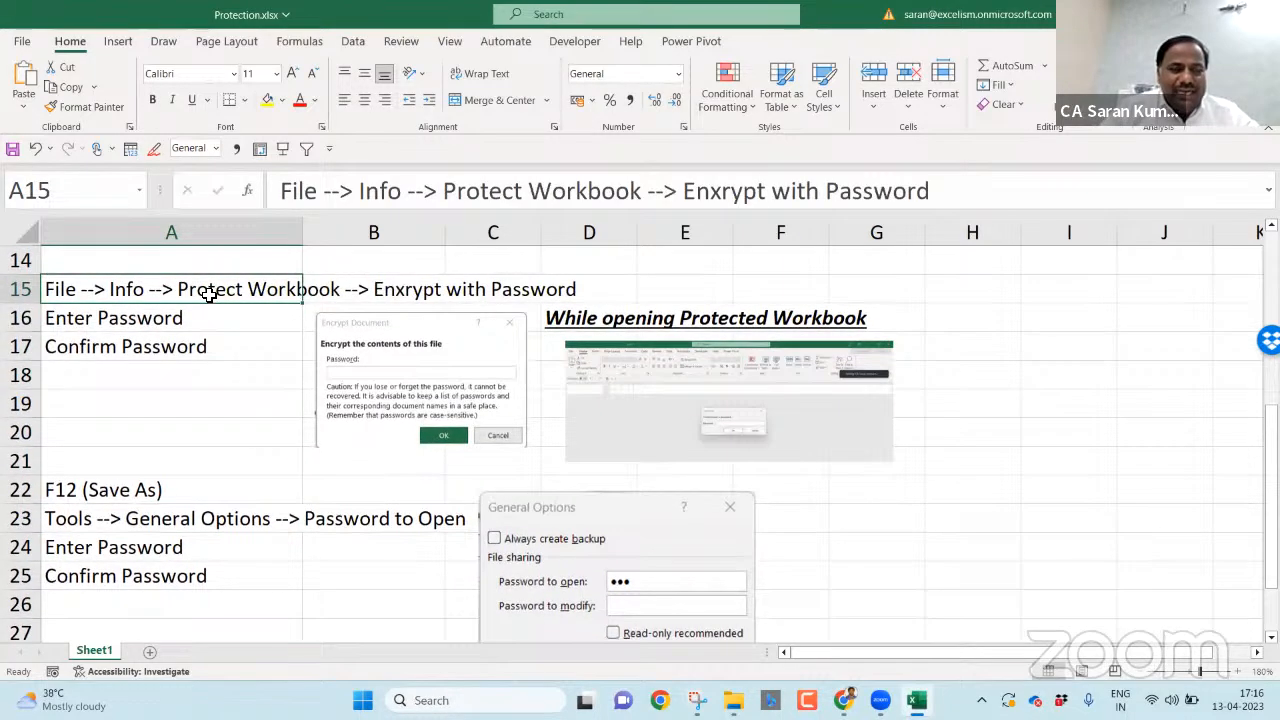
pyautogui.click(189, 522)
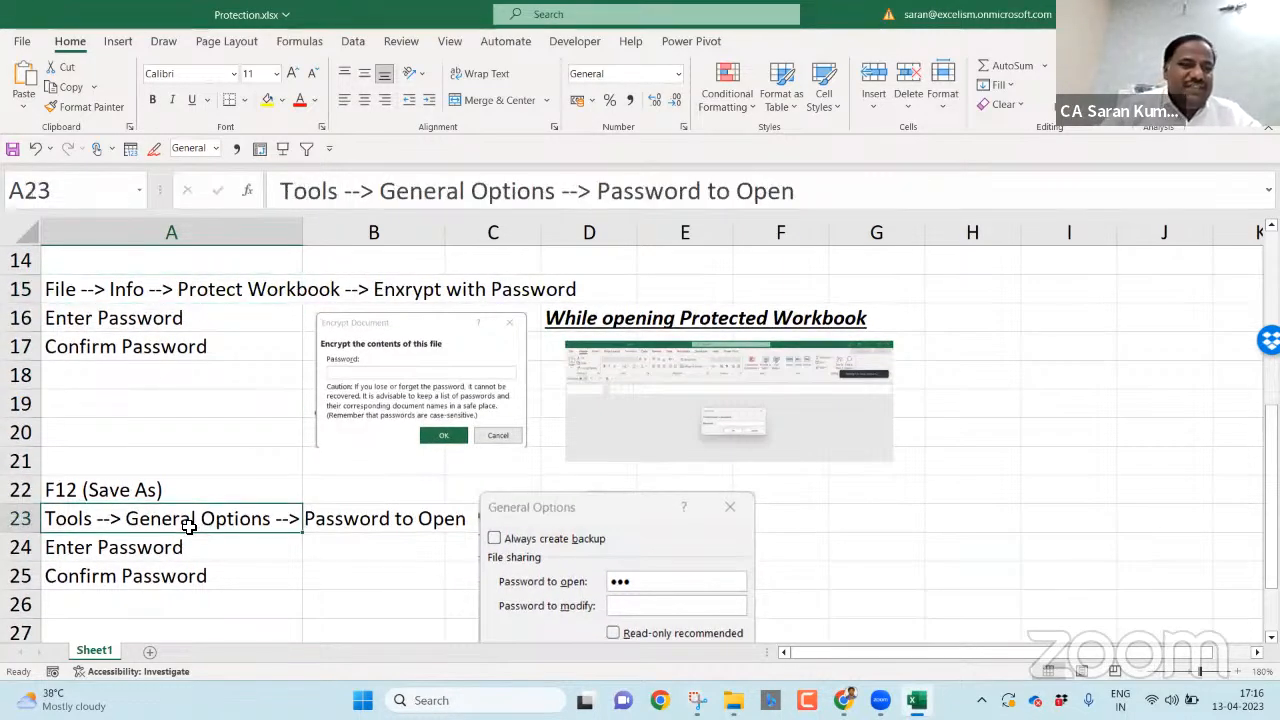
# - Remove the open password via File > Info > Protect Workbook > Encrypt with Password
pyautogui.click(25, 35)
pyautogui.click(70, 228)
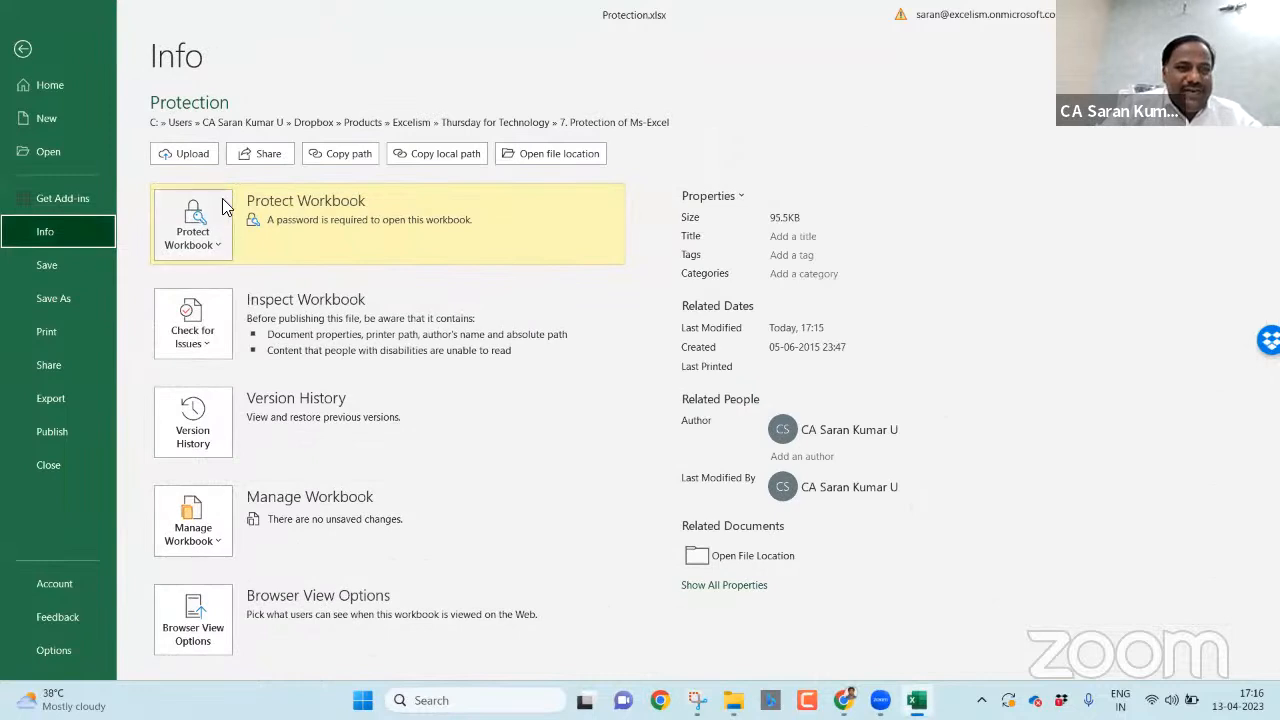
pyautogui.click(200, 235)
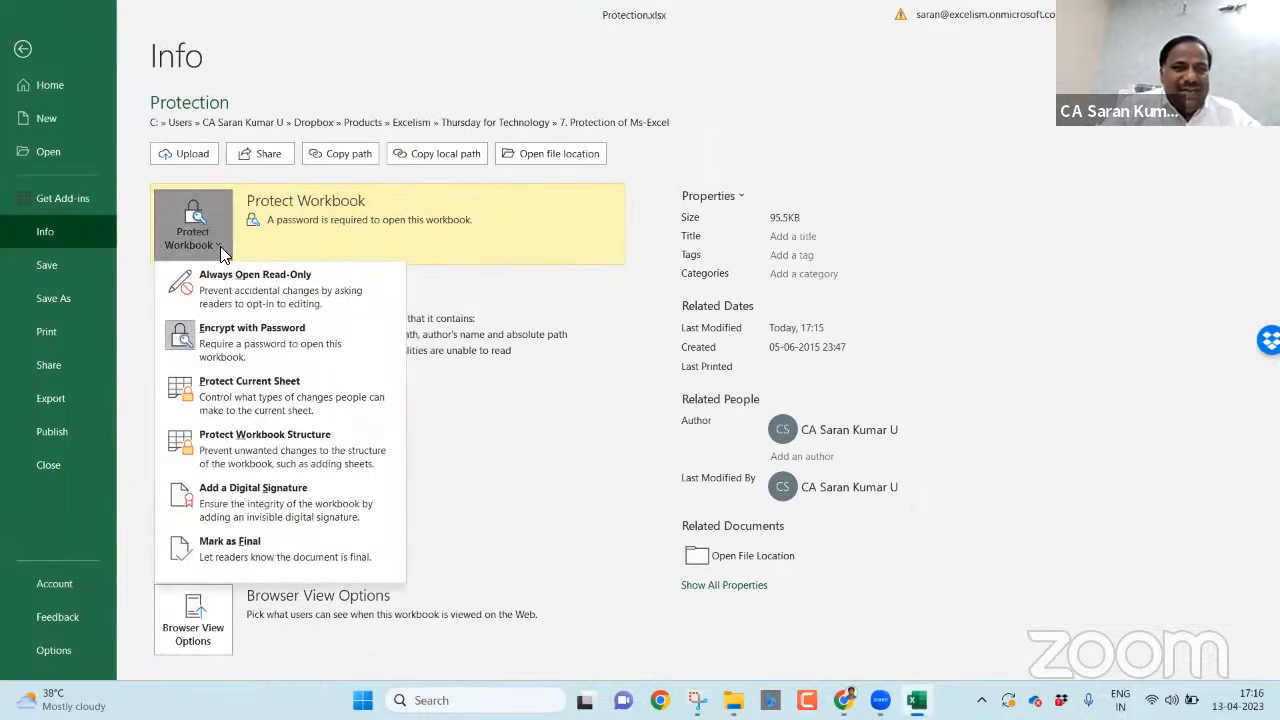
pyautogui.click(252, 335)
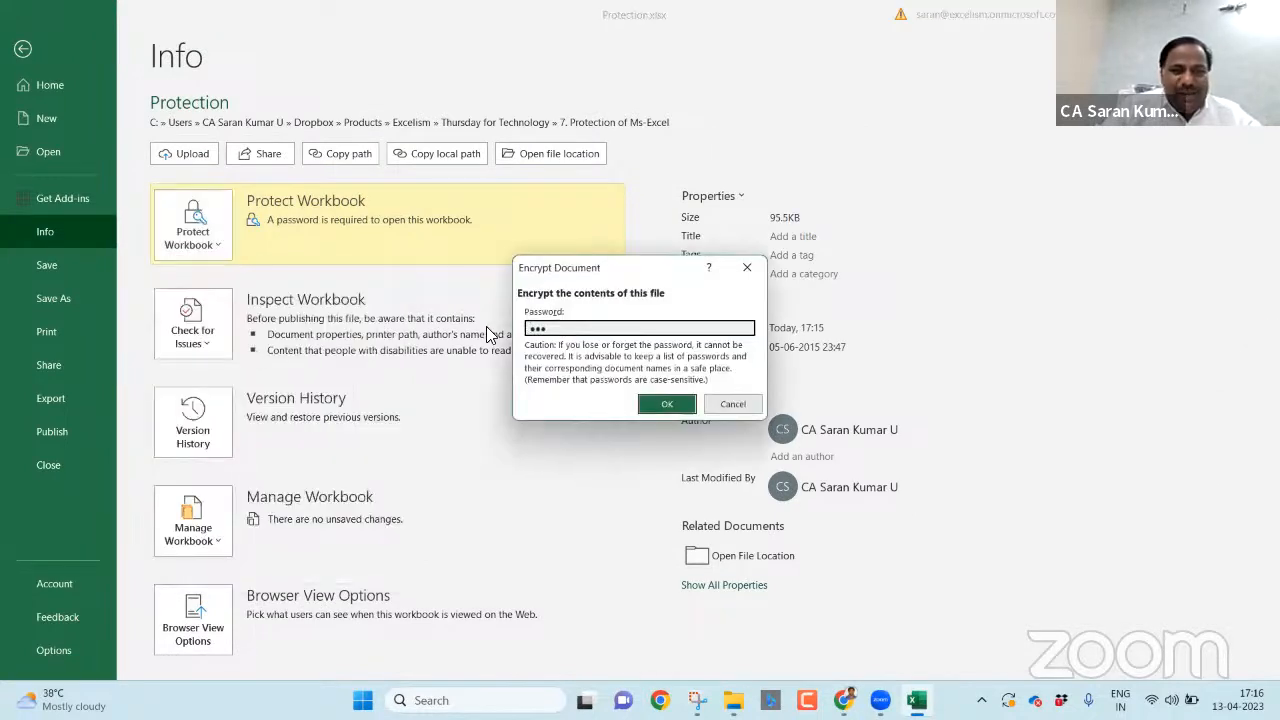
pyautogui.moveTo(553, 328); pyautogui.dragTo(408, 337)
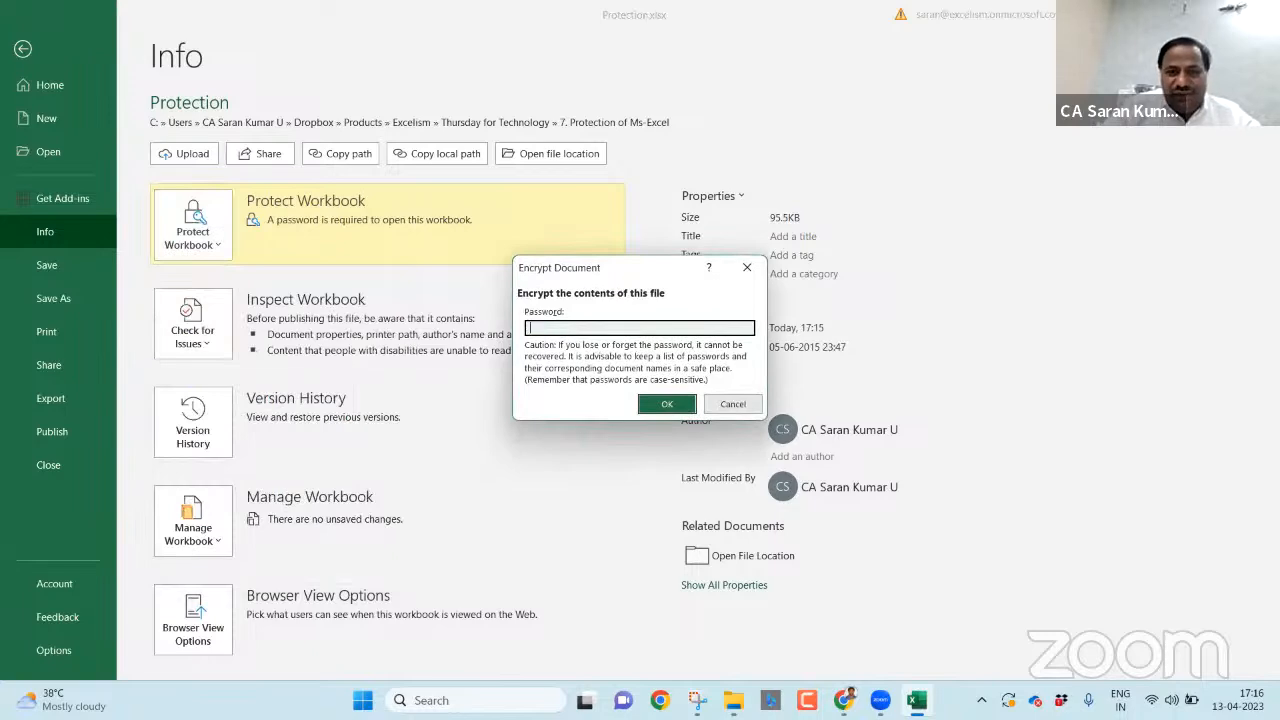
pyautogui.click(662, 404)
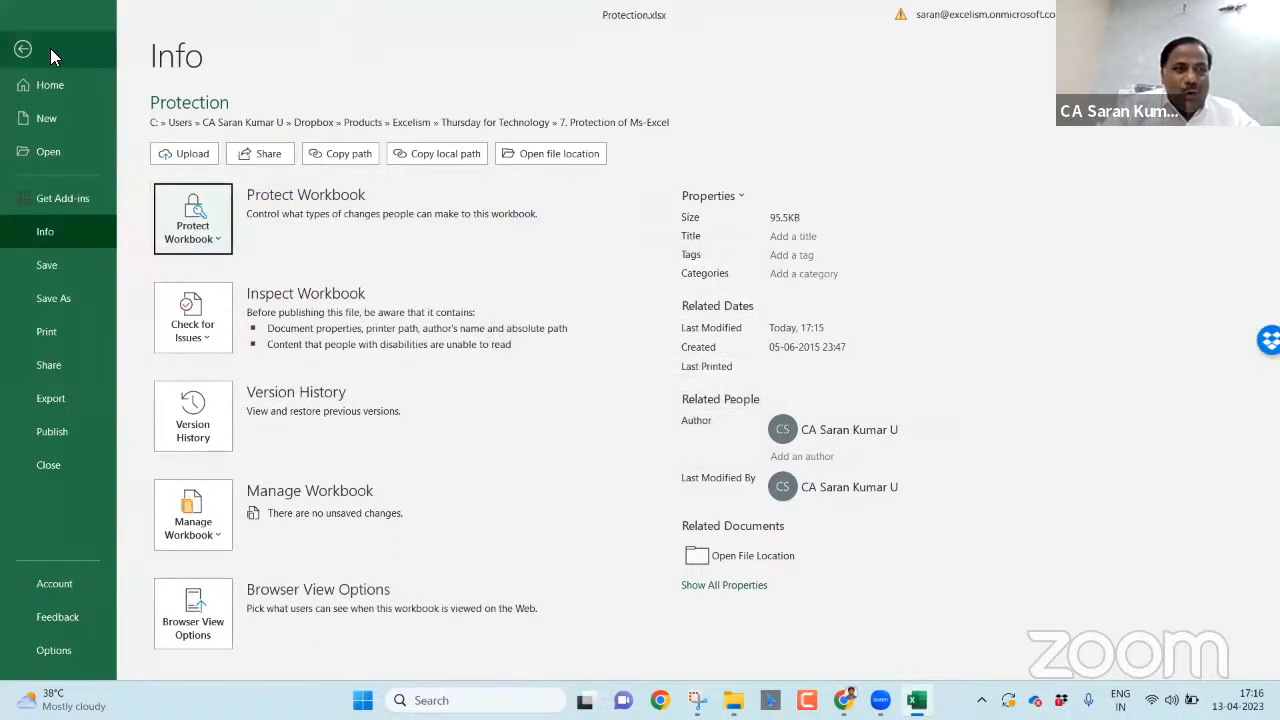
# - Close the workbook and reopen Protection.xlsx from File Explorer
pyautogui.click(30, 52)
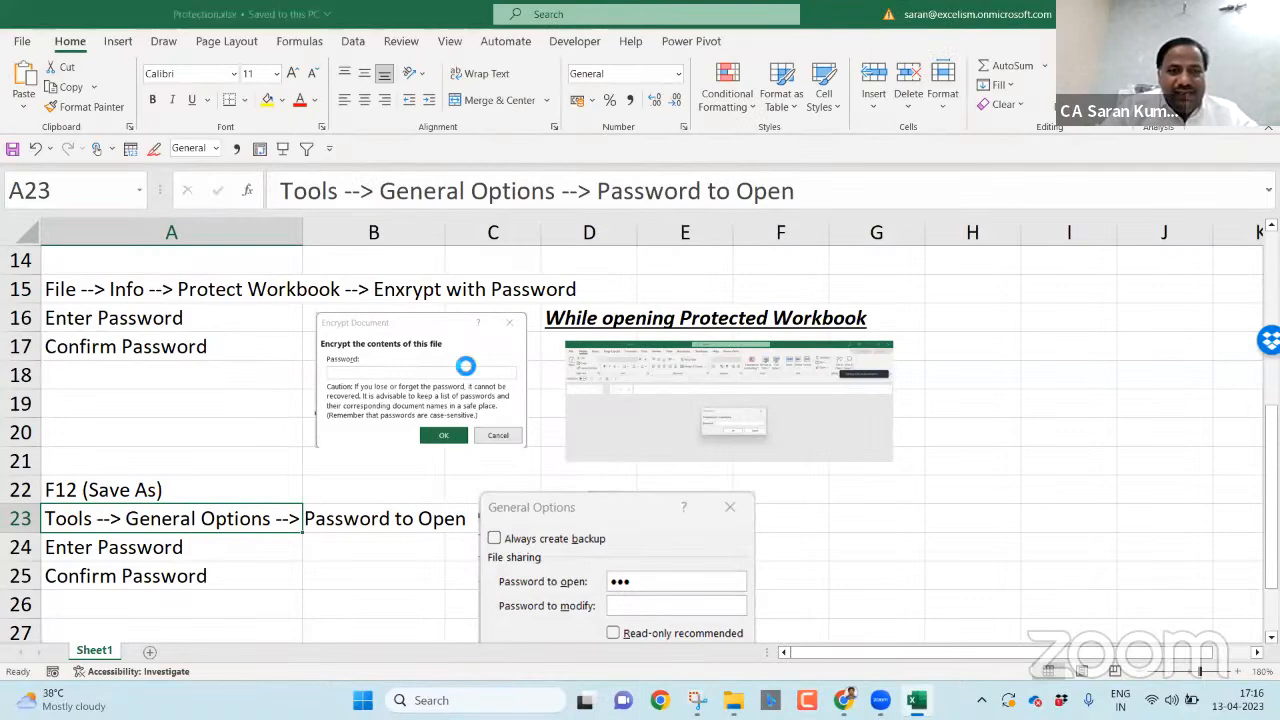
pyautogui.hotkey('alt', 'F4')
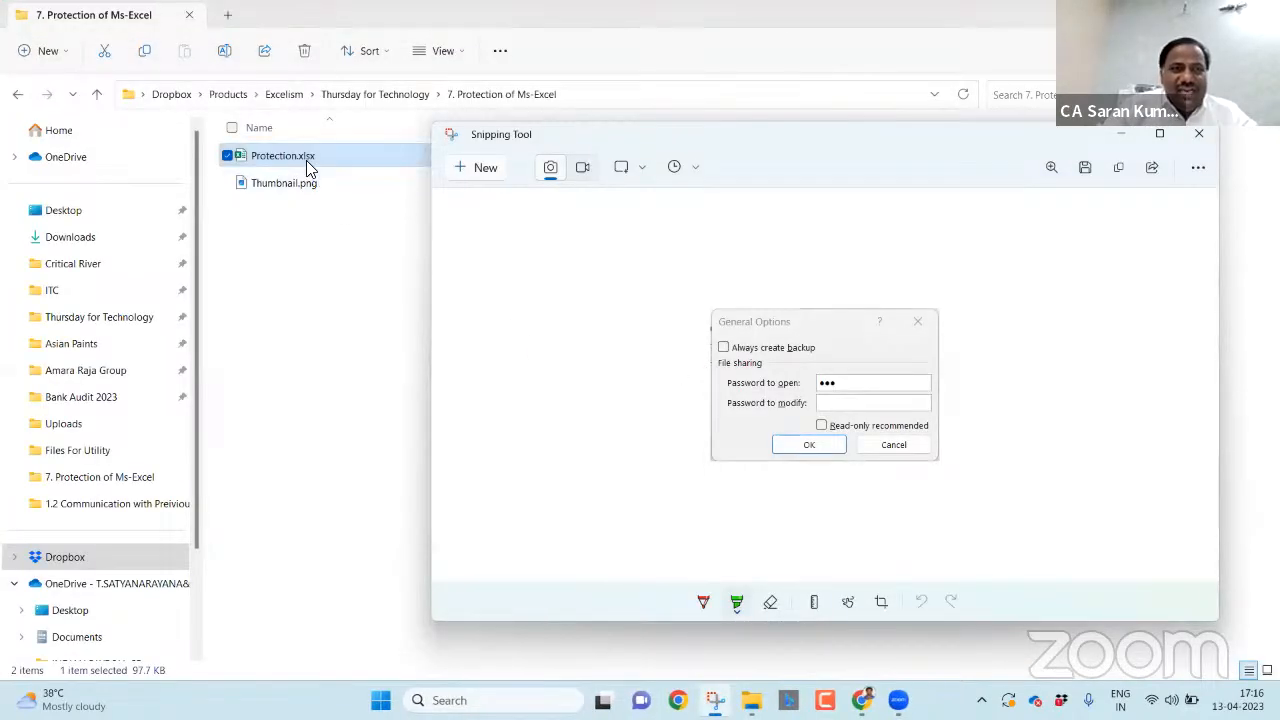
pyautogui.doubleClick(306, 160)
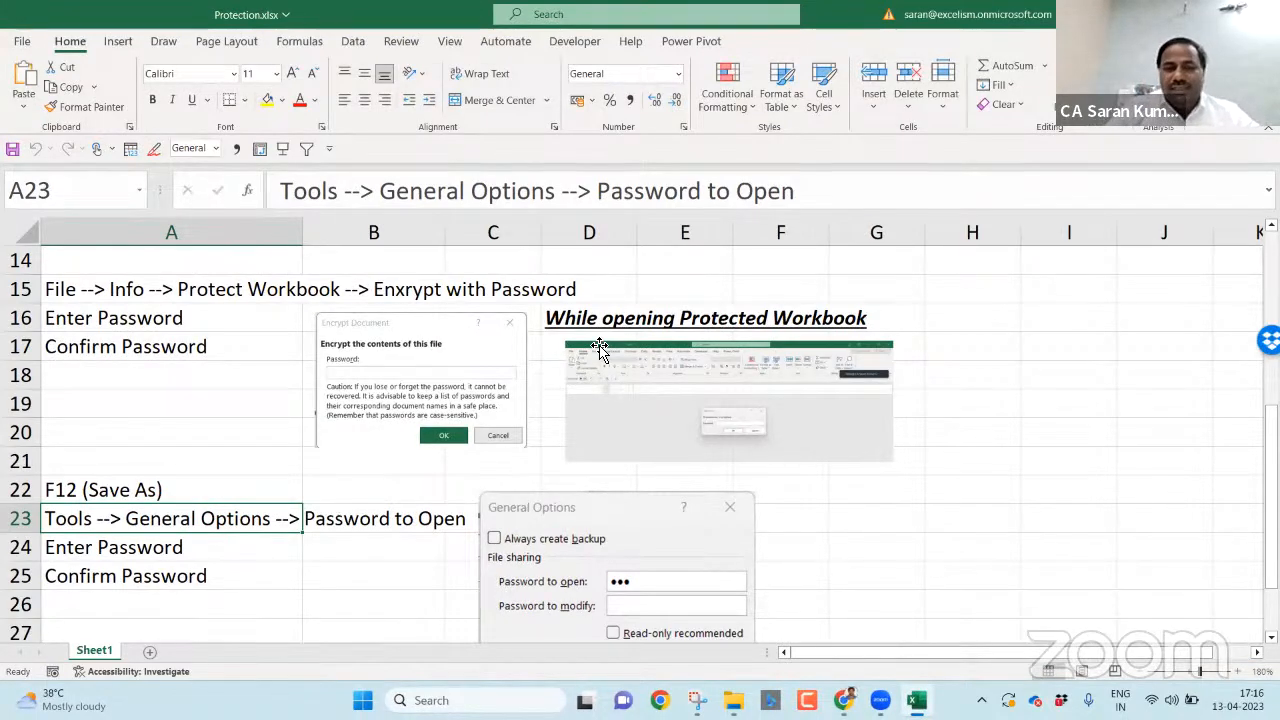
pyautogui.hotkey('ctrl', 'Home')
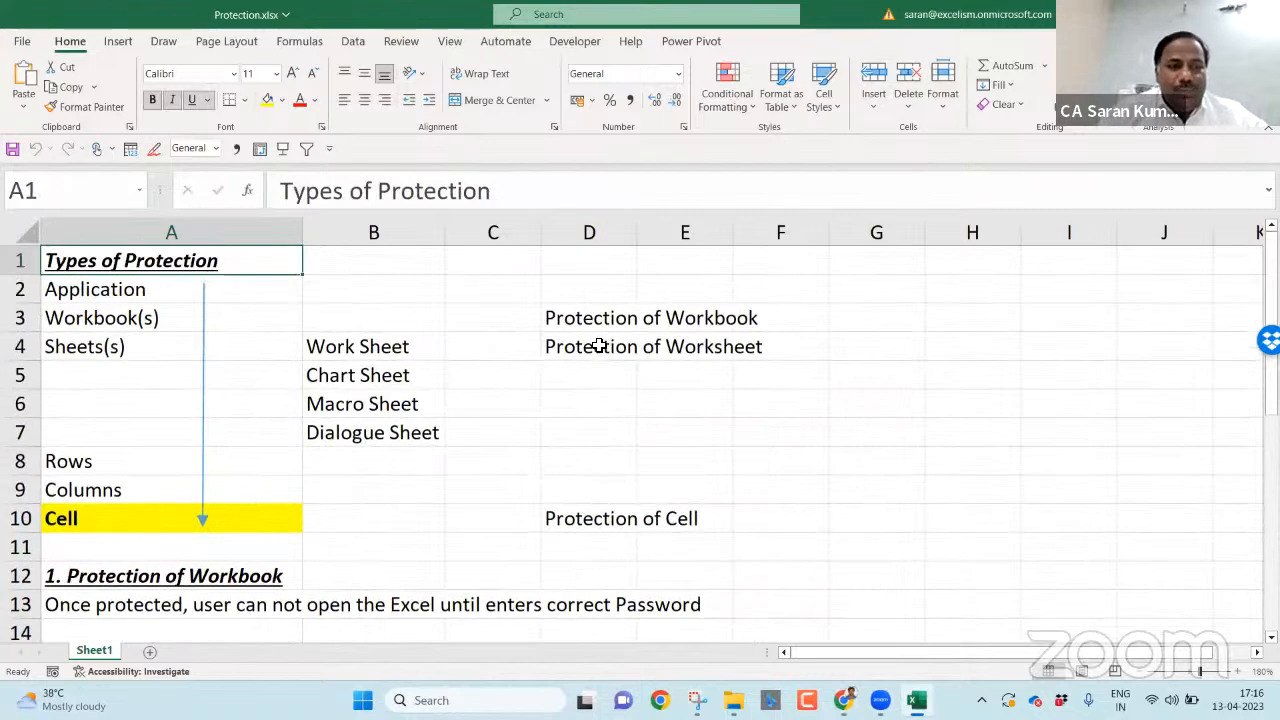
pyautogui.press('Down')
pyautogui.press('Down')
pyautogui.press('Down')
pyautogui.press('Down')
pyautogui.press('Down')
pyautogui.press('Down')
pyautogui.press('Down')
pyautogui.press('Down')
pyautogui.press('Down')
pyautogui.press('Down')
pyautogui.press('Down')
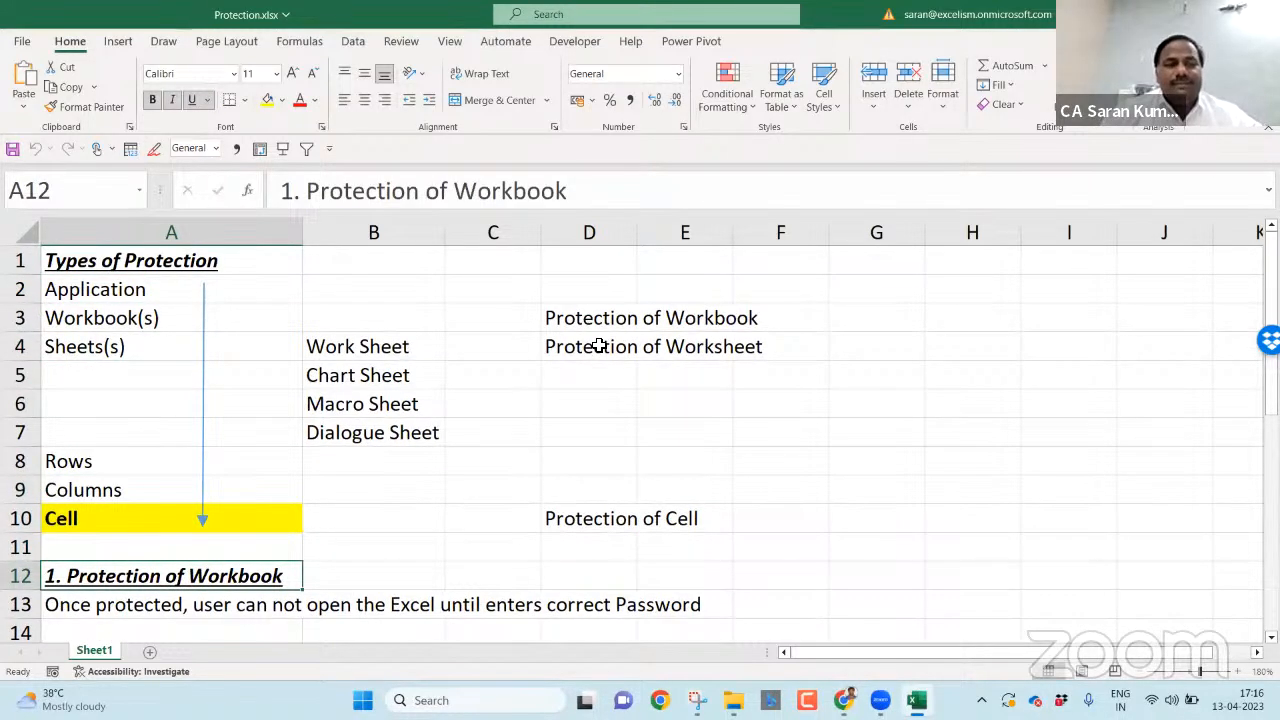
pyautogui.press('Down')
pyautogui.press('Down')
pyautogui.press('Down')
pyautogui.press('Down')
pyautogui.press('Down')
pyautogui.press('Down')
pyautogui.press('Down')
pyautogui.press('Down')
pyautogui.press('Down')
pyautogui.press('Down')
pyautogui.press('Down')
pyautogui.press('Down')
pyautogui.press('Down')
pyautogui.press('Down')
pyautogui.press('Down')
pyautogui.press('Down')
pyautogui.press('Down')
pyautogui.press('Down')
pyautogui.press('Down')
pyautogui.press('Up')
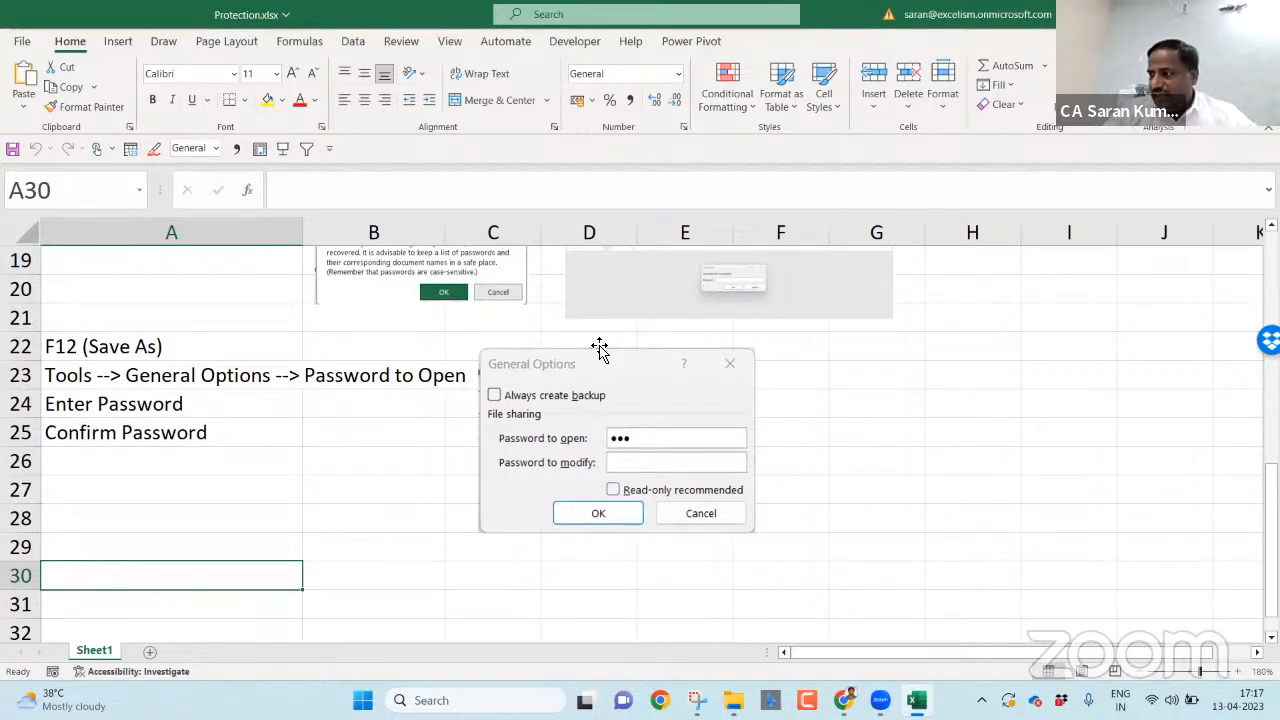
pyautogui.hotkey('ctrl', 'Home')
pyautogui.press('Down')
pyautogui.press('Down')
pyautogui.press('Down')
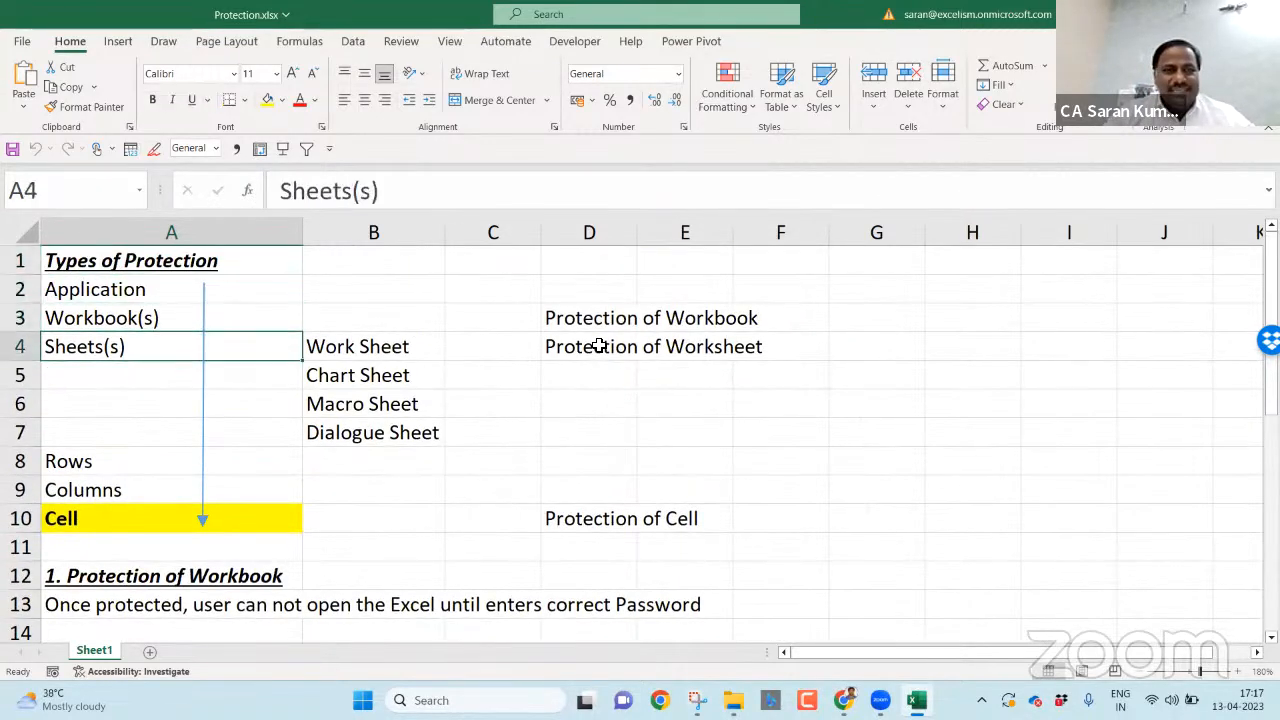
pyautogui.click(598, 346)
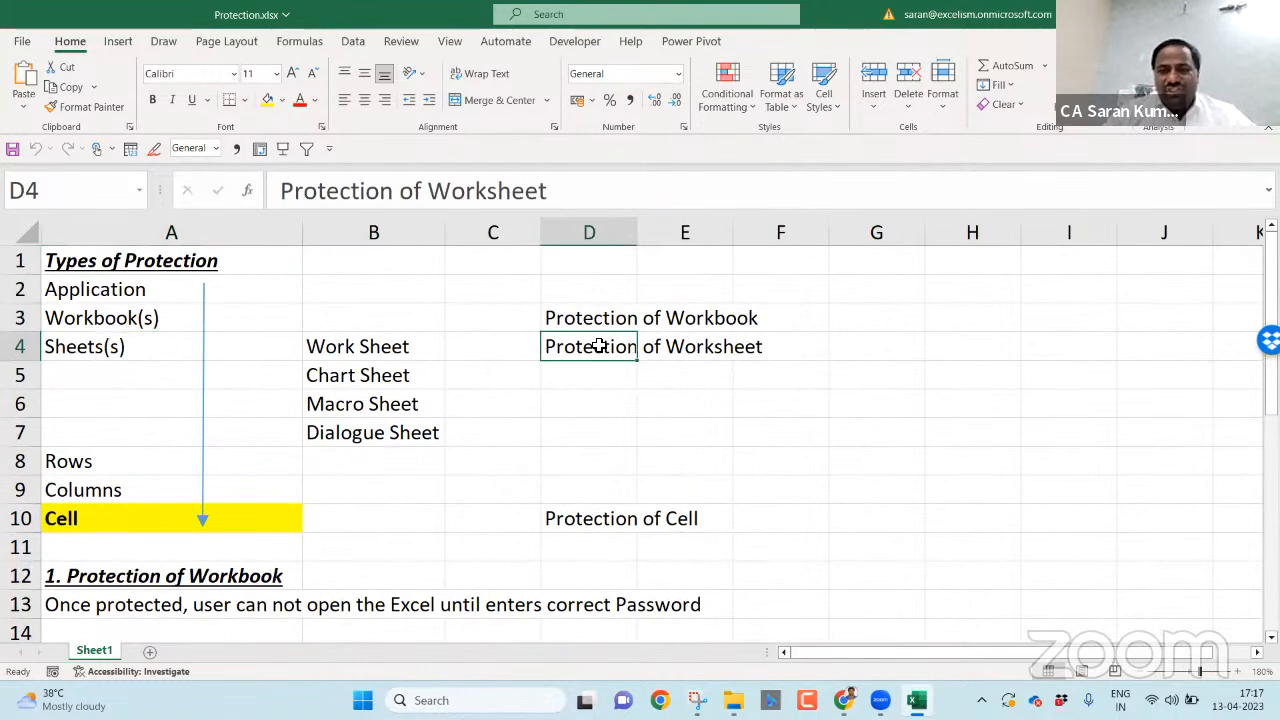
pyautogui.press('Down')
pyautogui.press('Down')
pyautogui.press('Down')
pyautogui.press('Down')
pyautogui.press('Down')
pyautogui.press('Down')
pyautogui.press('Down')
pyautogui.press('Down')
pyautogui.press('Down')
pyautogui.press('Down')
pyautogui.press('Down')
pyautogui.press('Down')
pyautogui.press('Down')
pyautogui.press('Down')
pyautogui.press('Down')
pyautogui.press('Down')
pyautogui.press('Down')
pyautogui.press('Down')
pyautogui.press('Down')
pyautogui.press('Down')
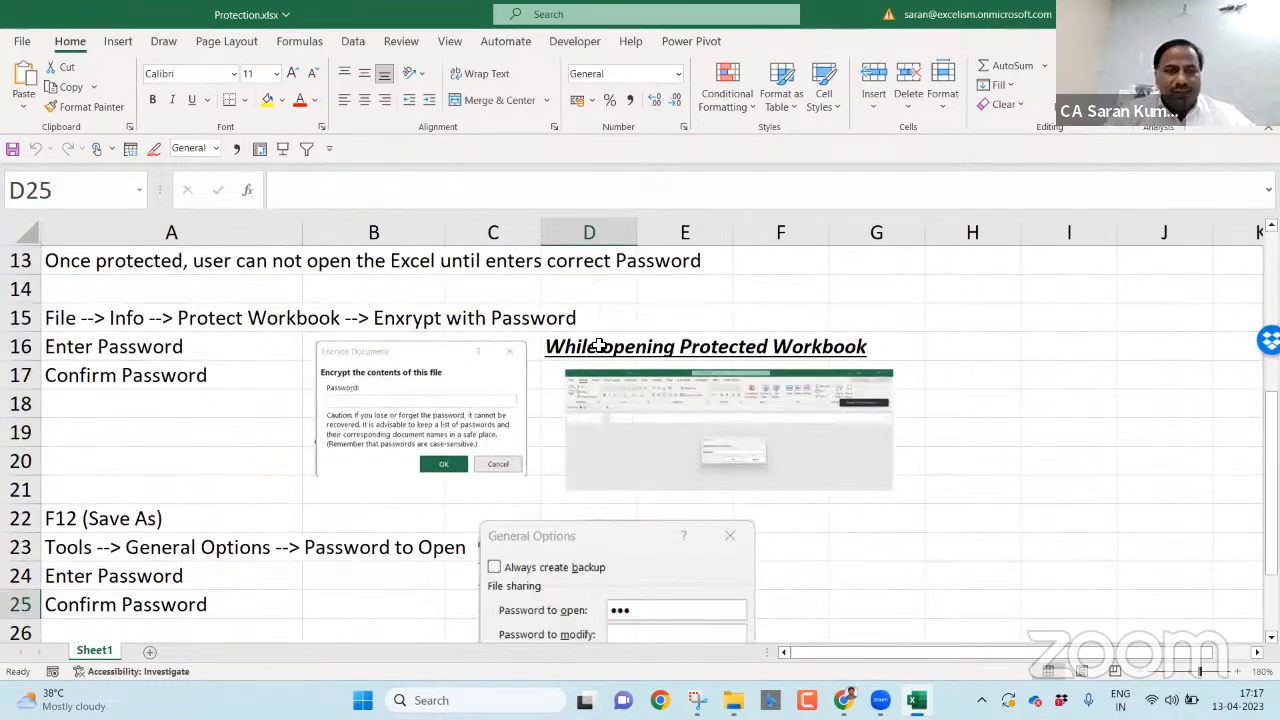
pyautogui.press('Left')
pyautogui.press('Left')
pyautogui.press('Left')
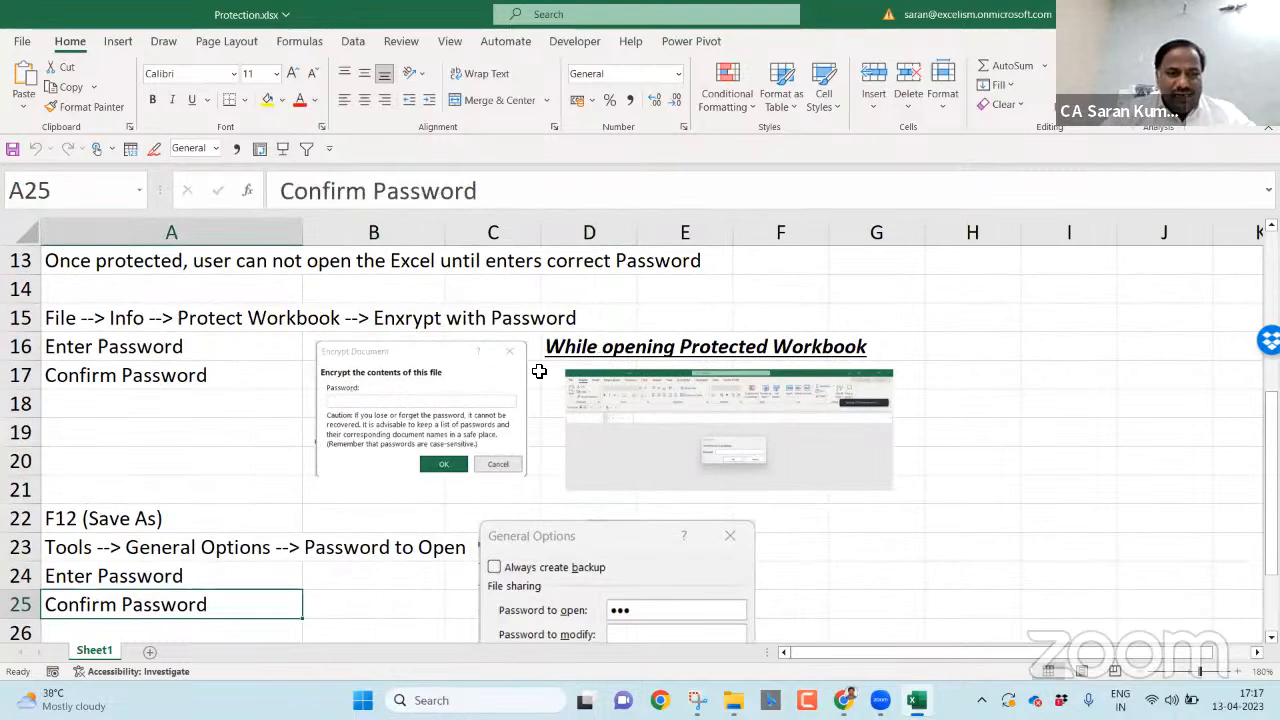
pyautogui.click(180, 575)
pyautogui.press('Down')
pyautogui.press('Down')
pyautogui.press('Down')
pyautogui.press('Down')
pyautogui.press('Down')
pyautogui.press('Down')
pyautogui.press('Down')
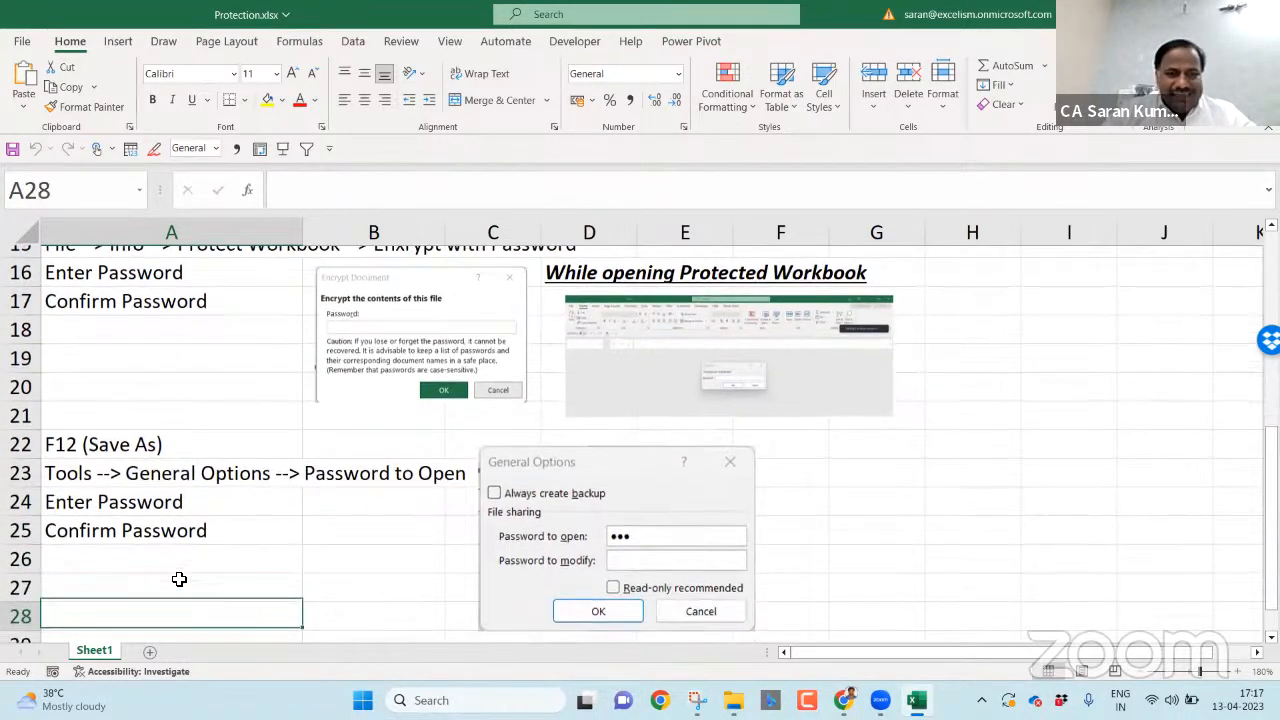
pyautogui.press('Up')
# - Enter '2. Protection of Worksheets in the Workbook' in A30, bold, italic and underlined
pyautogui.write('2. Protection of W')
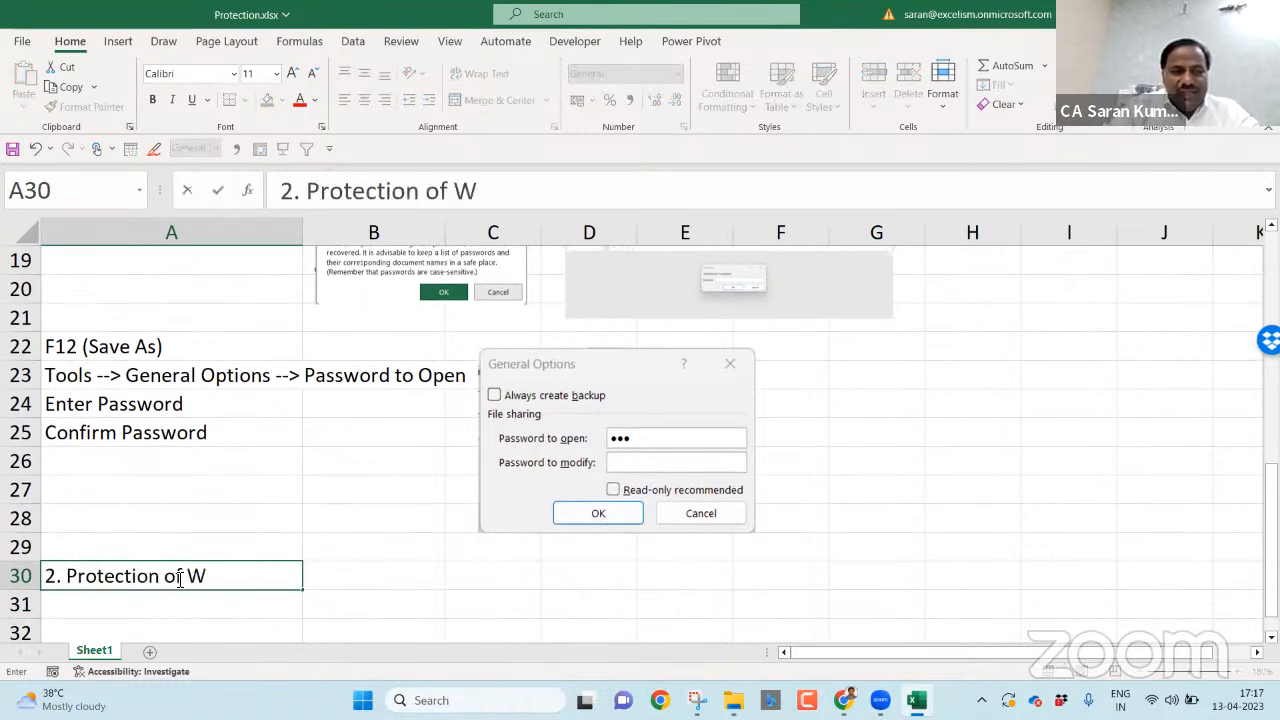
pyautogui.write('orksheets in th')
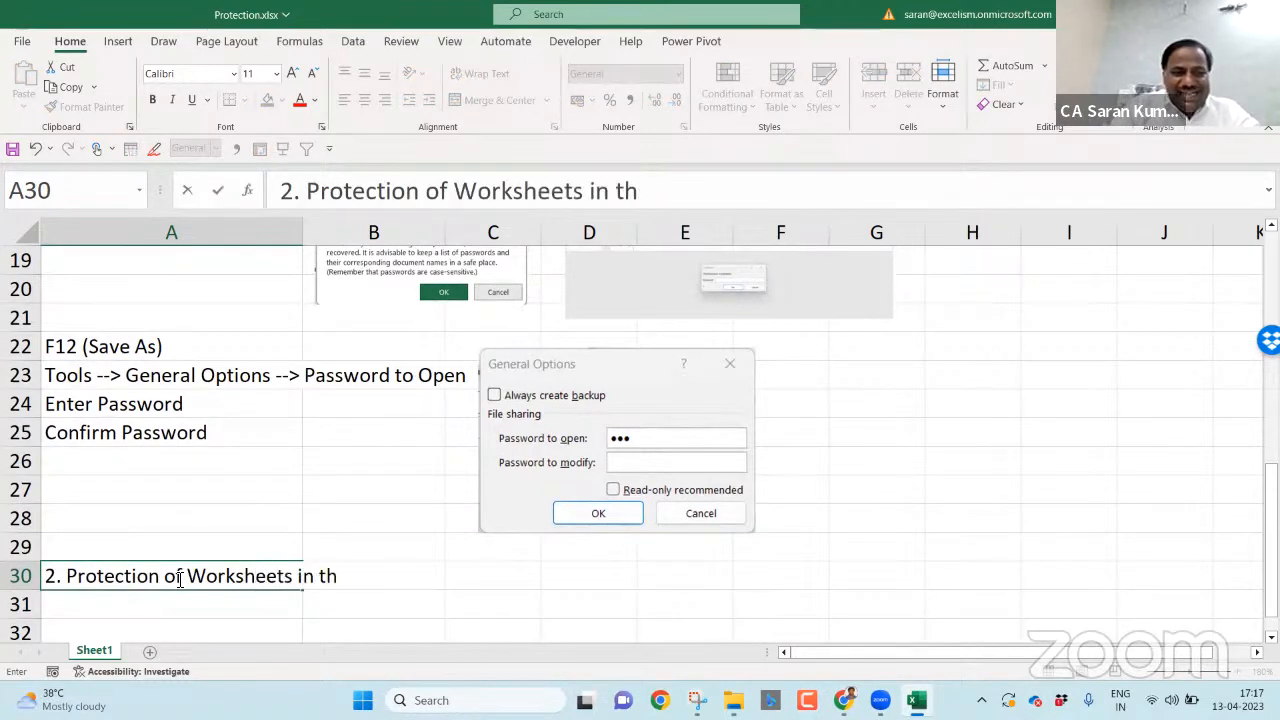
pyautogui.write('e Workbooko')
pyautogui.press('Return')
pyautogui.press('Up')
pyautogui.press('F2')
pyautogui.press('BackSpace')
pyautogui.press('Return')
pyautogui.press('Up')
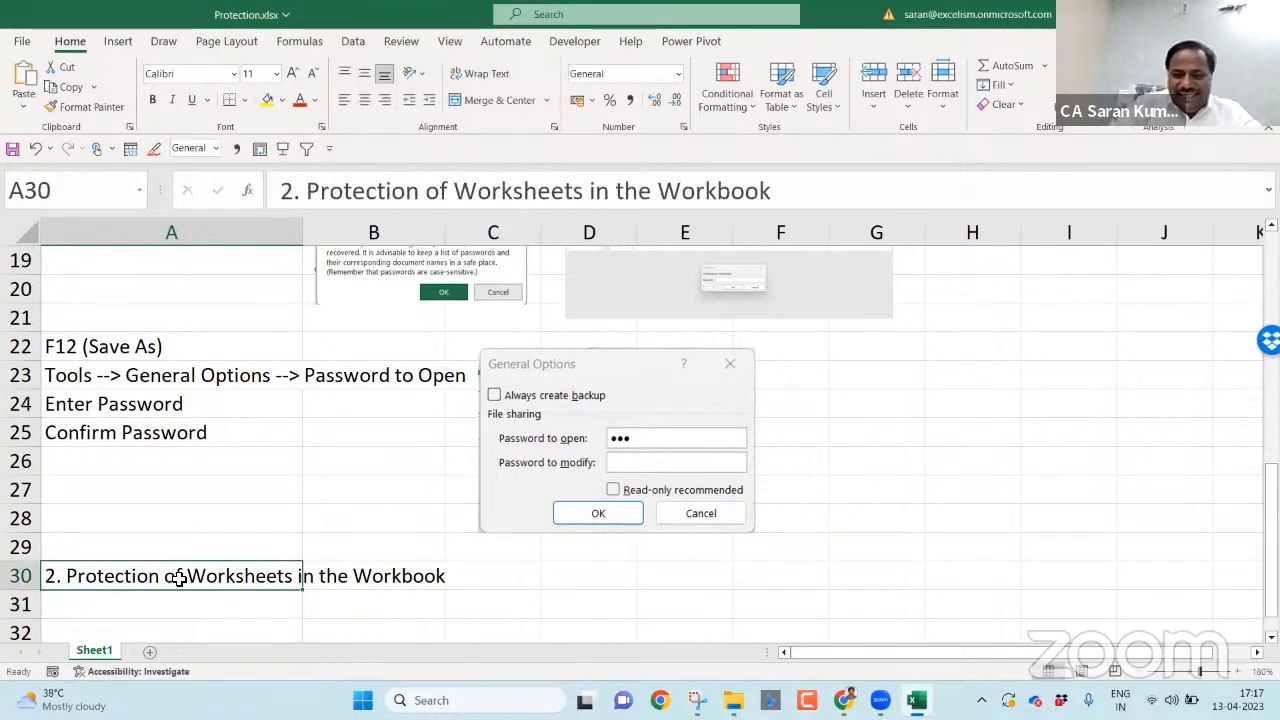
pyautogui.hotkey('ctrl', 'b')
pyautogui.hotkey('ctrl', 'i')
pyautogui.hotkey('ctrl', 'u')
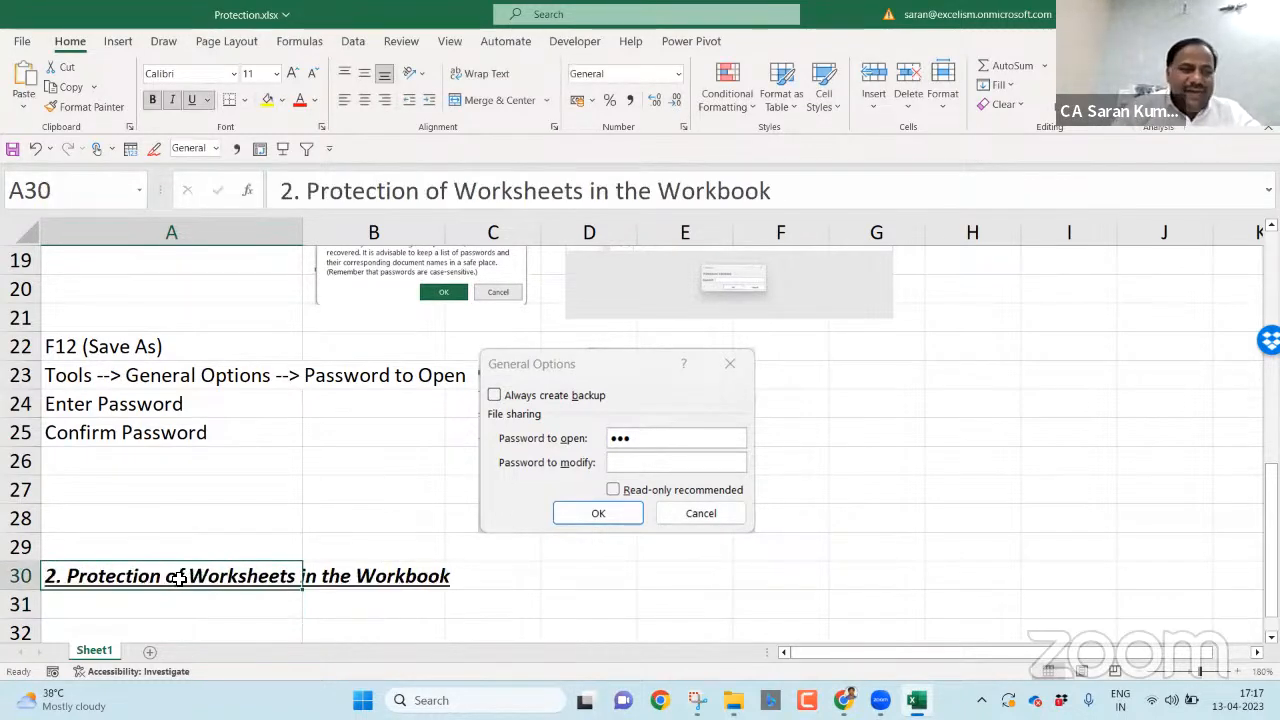
# - Note 'Once protected' in A31 and 'user can not do structural changes to the workbook' in A32
pyautogui.press('Down')
pyautogui.press('Down')
pyautogui.press('Down')
pyautogui.press('Down')
pyautogui.press('Up')
pyautogui.press('Up')
pyautogui.press('Up')
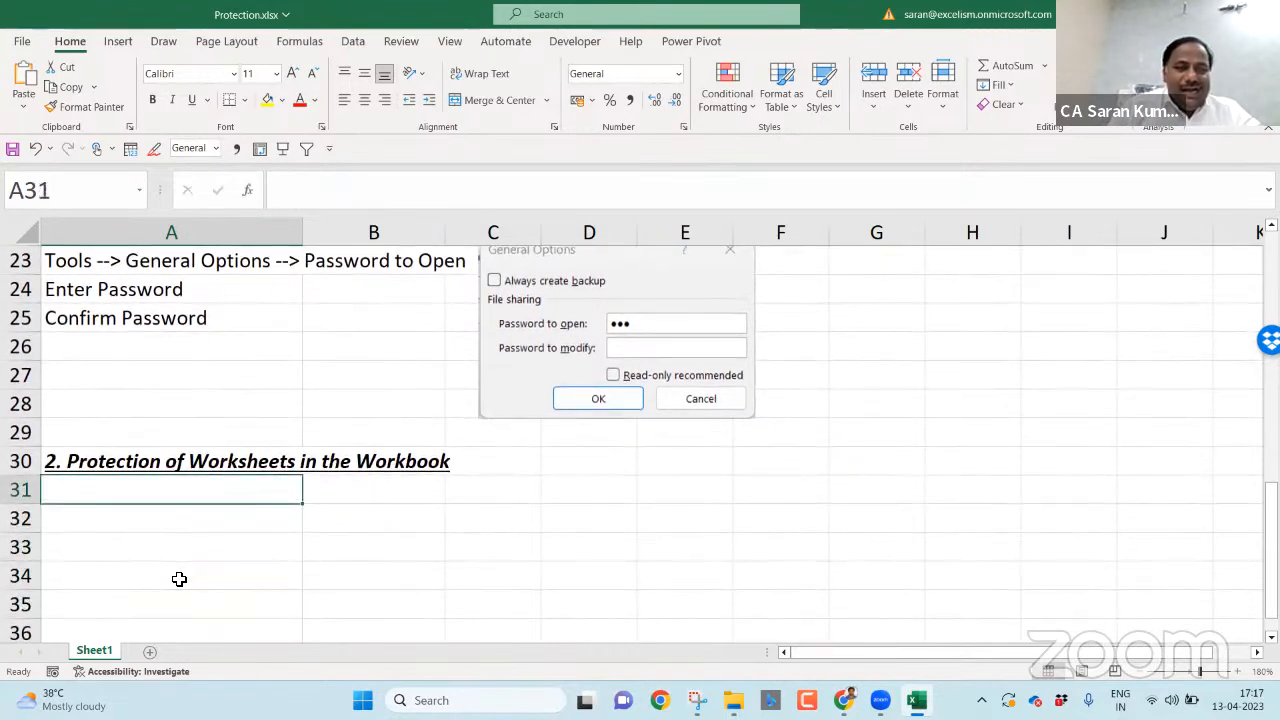
pyautogui.write('Once pro')
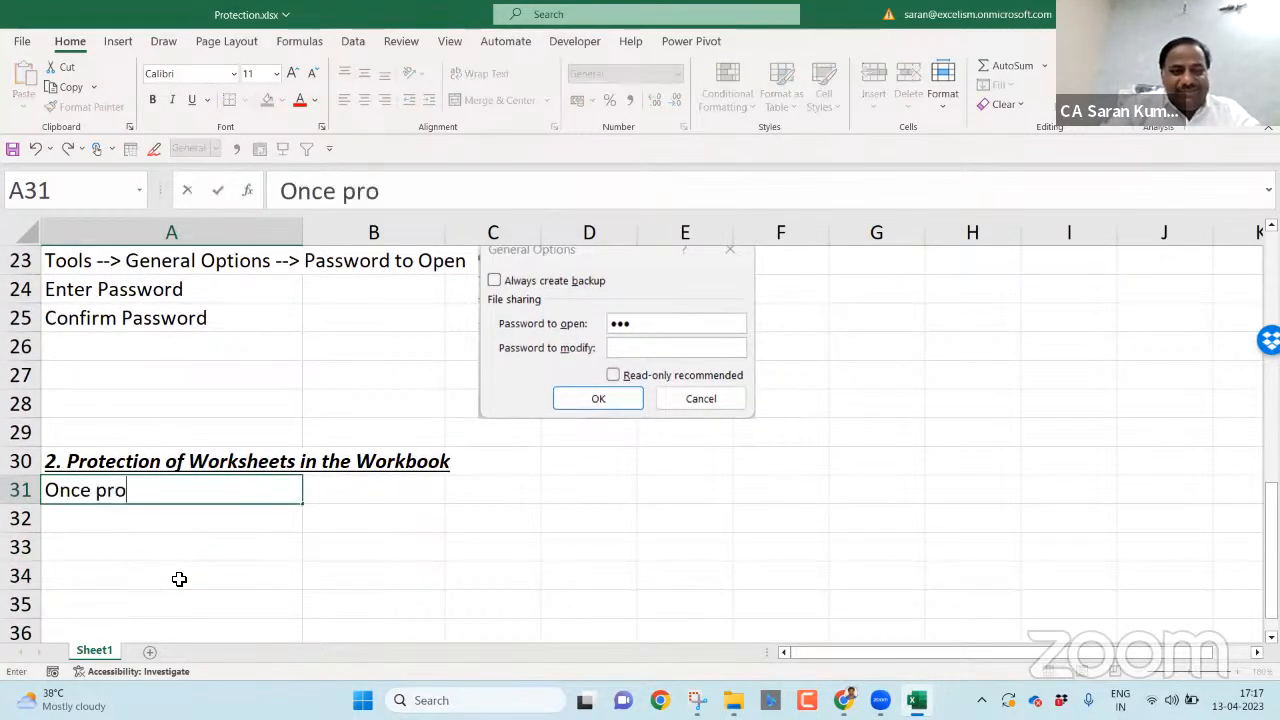
pyautogui.write('tected')
pyautogui.press('Return')
pyautogui.write('Yo')
pyautogui.press('BackSpace')
pyautogui.press('BackSpace')
pyautogui.write('use')
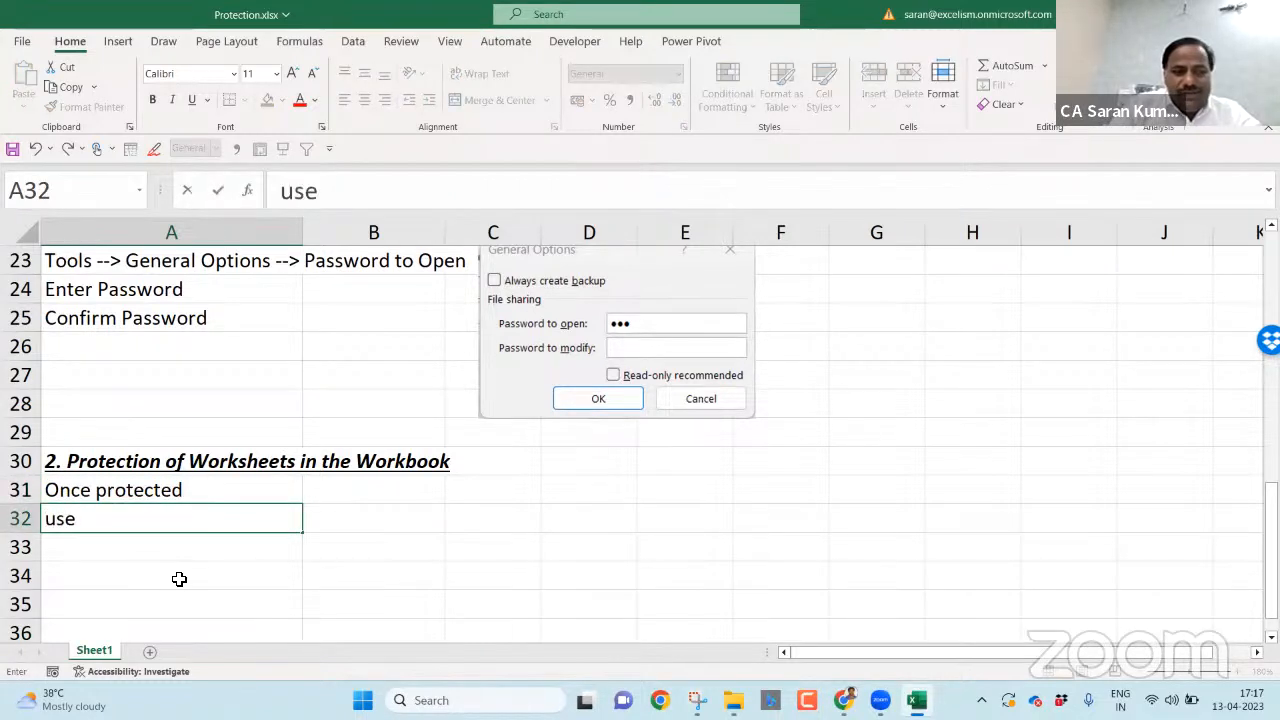
pyautogui.write('r can not do ')
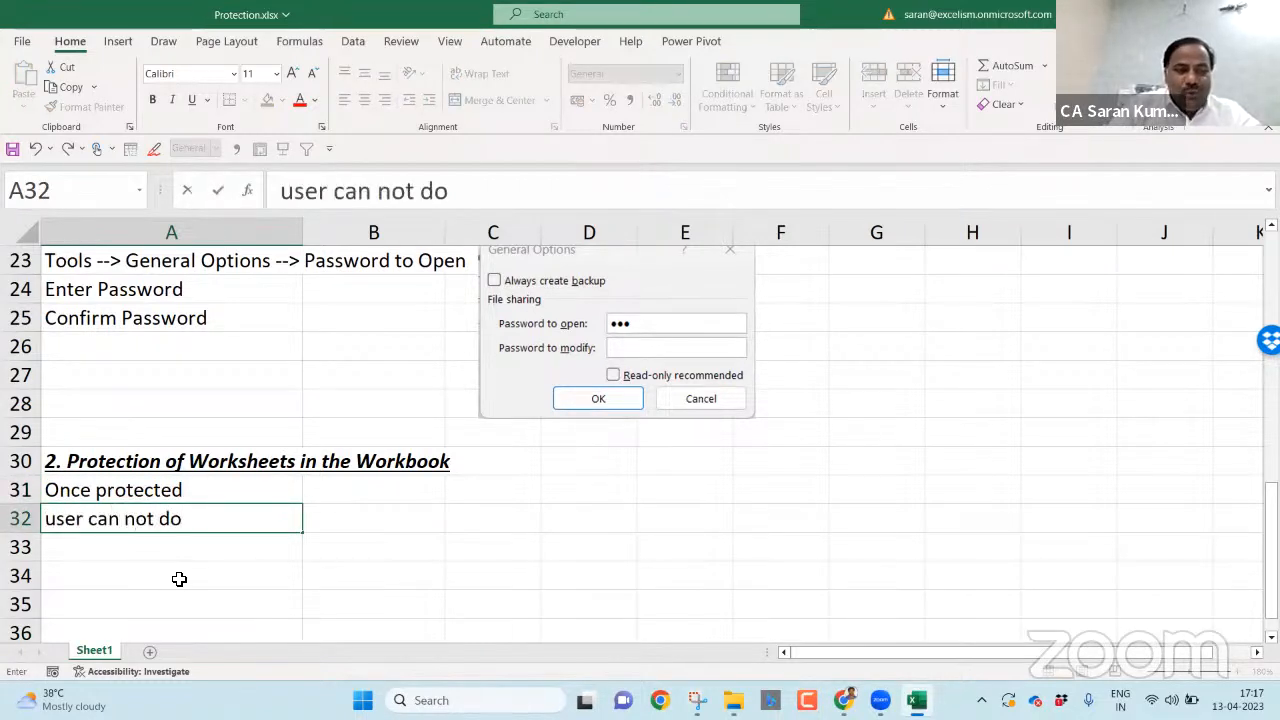
pyautogui.write('structura')
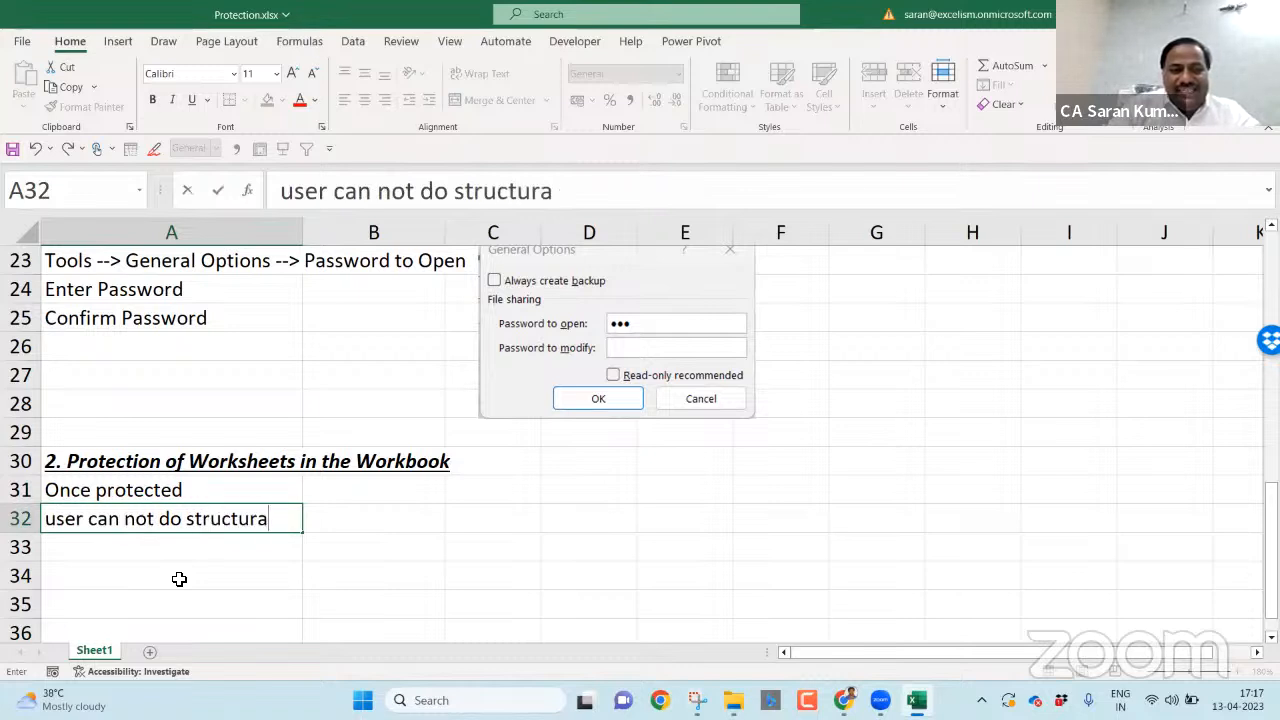
pyautogui.write('l changes to ')
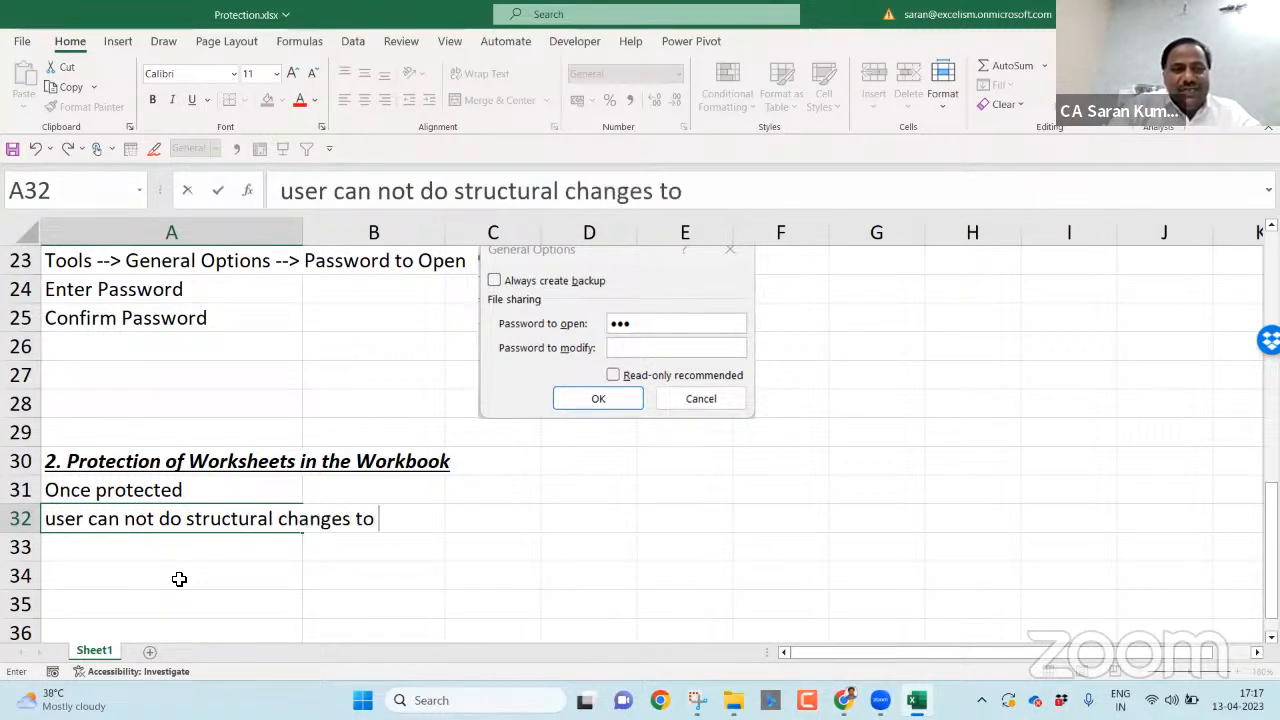
pyautogui.write('the workbook')
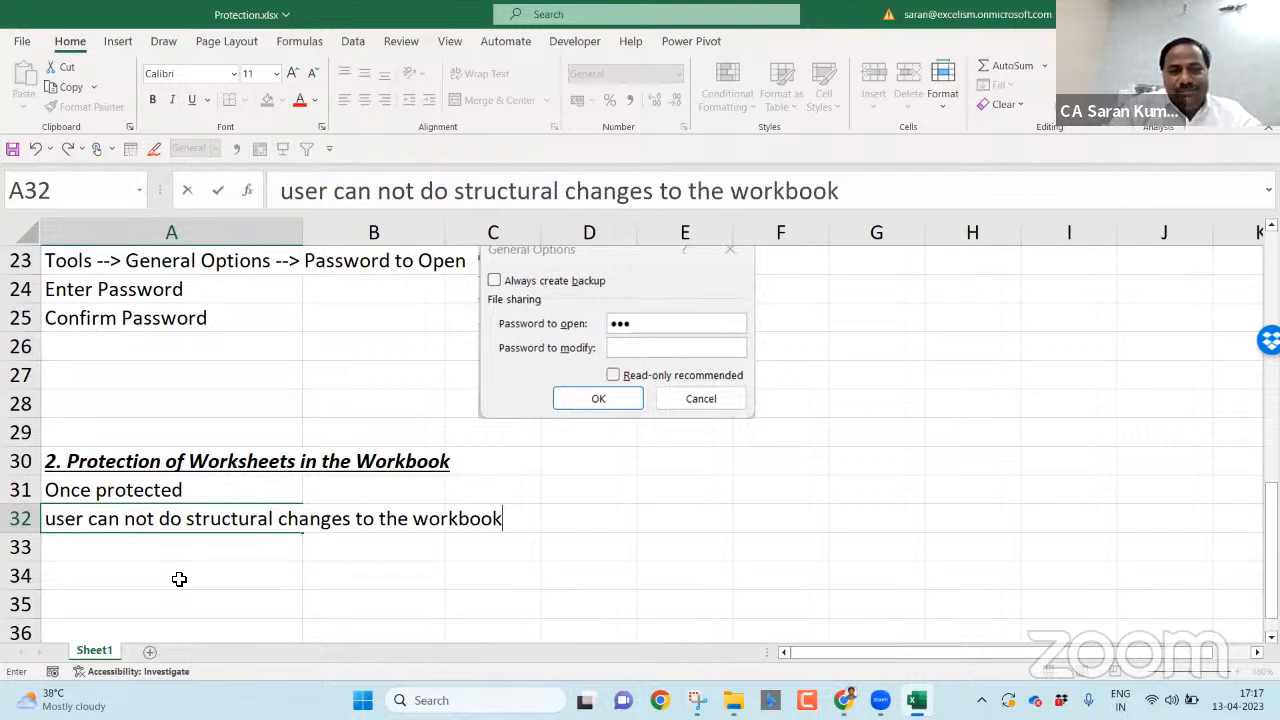
pyautogui.press('Return')
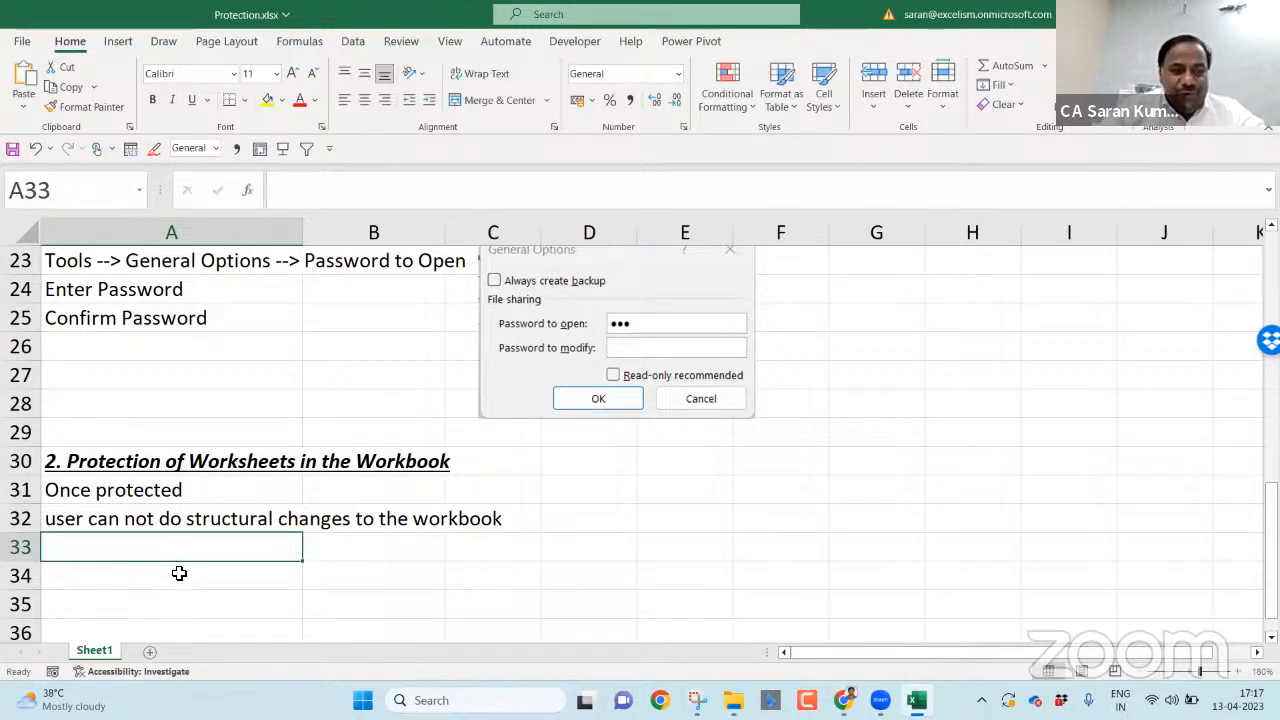
# - Add a comma after 'Once protected' in A31
pyautogui.doubleClick(199, 491)
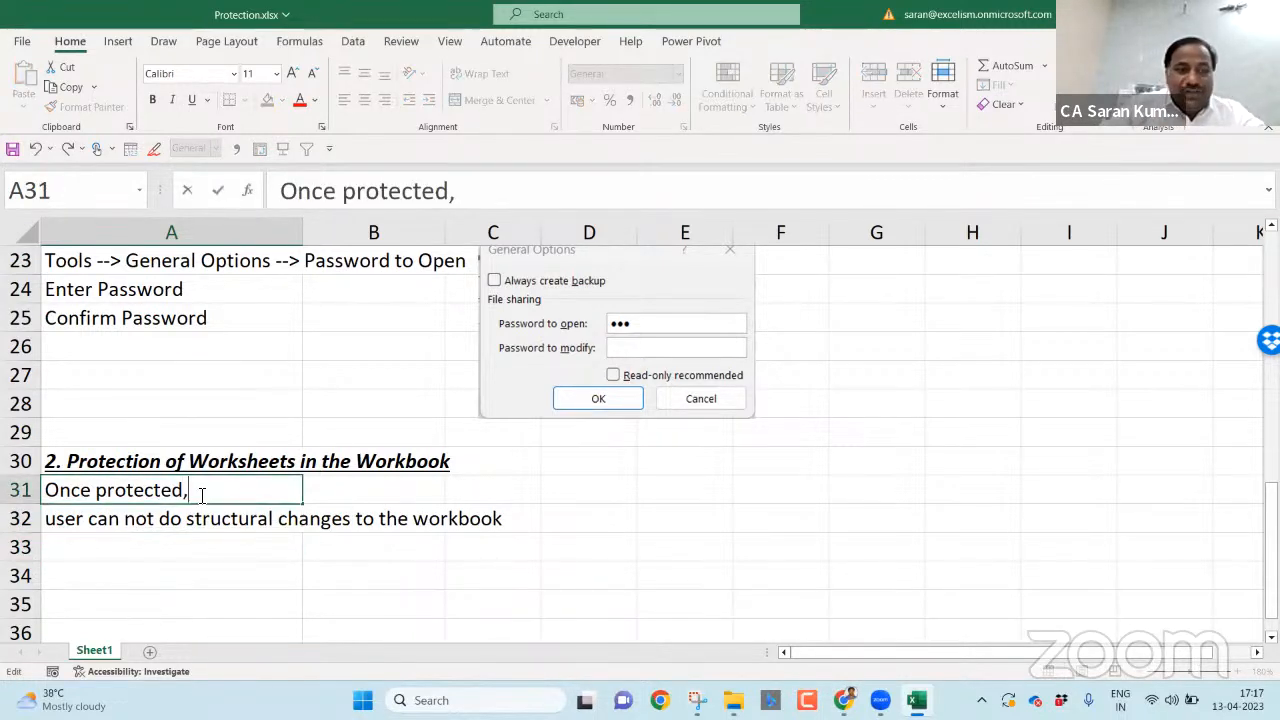
pyautogui.press('Return')
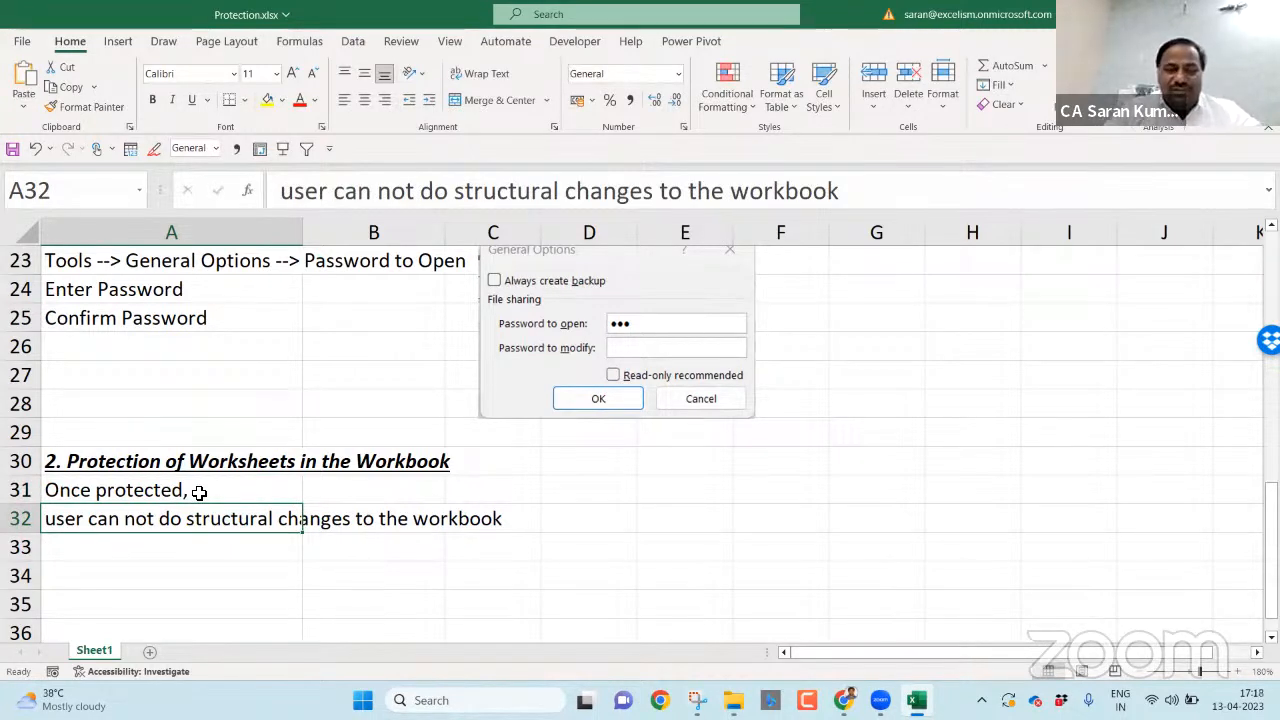
pyautogui.hotkey('ctrl', 'Down')
pyautogui.hotkey('ctrl', 'Up')
pyautogui.press('Up')
pyautogui.press('Up')
pyautogui.press('Down')
pyautogui.press('Down')
pyautogui.press('Down')
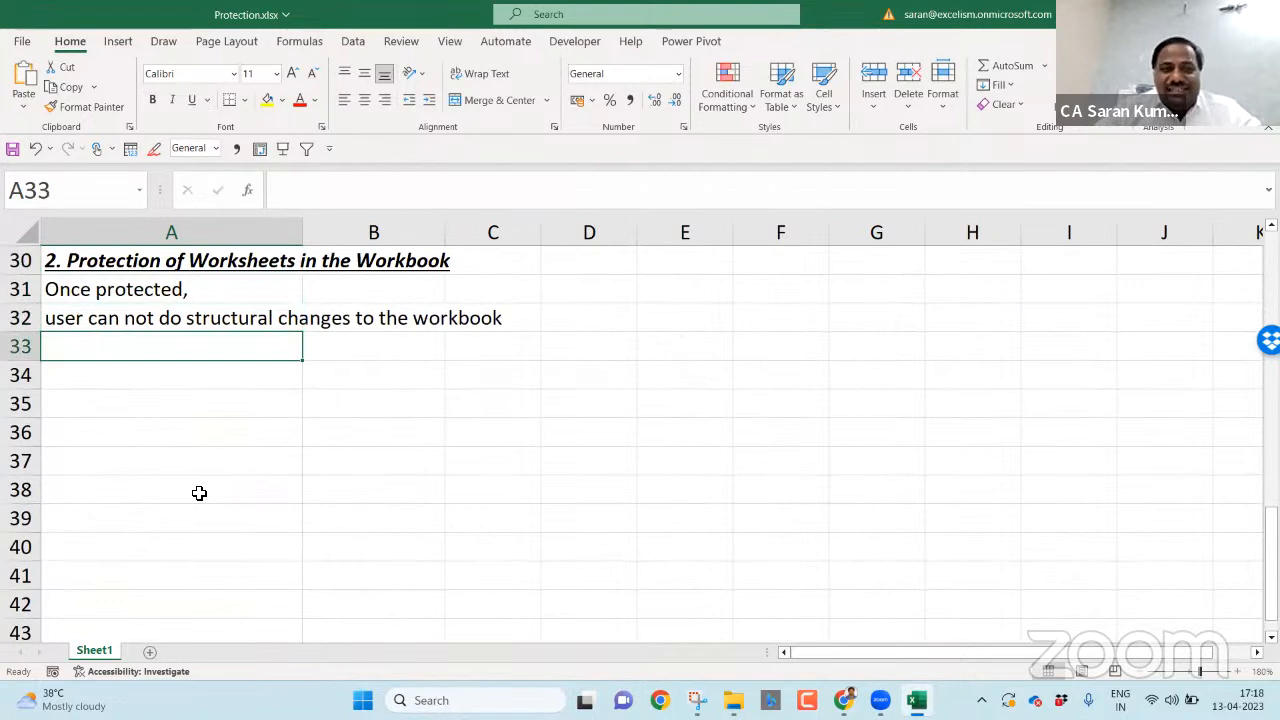
# - Write 'Structural changes means any change wrt Sheets' in A34
pyautogui.press('Down')
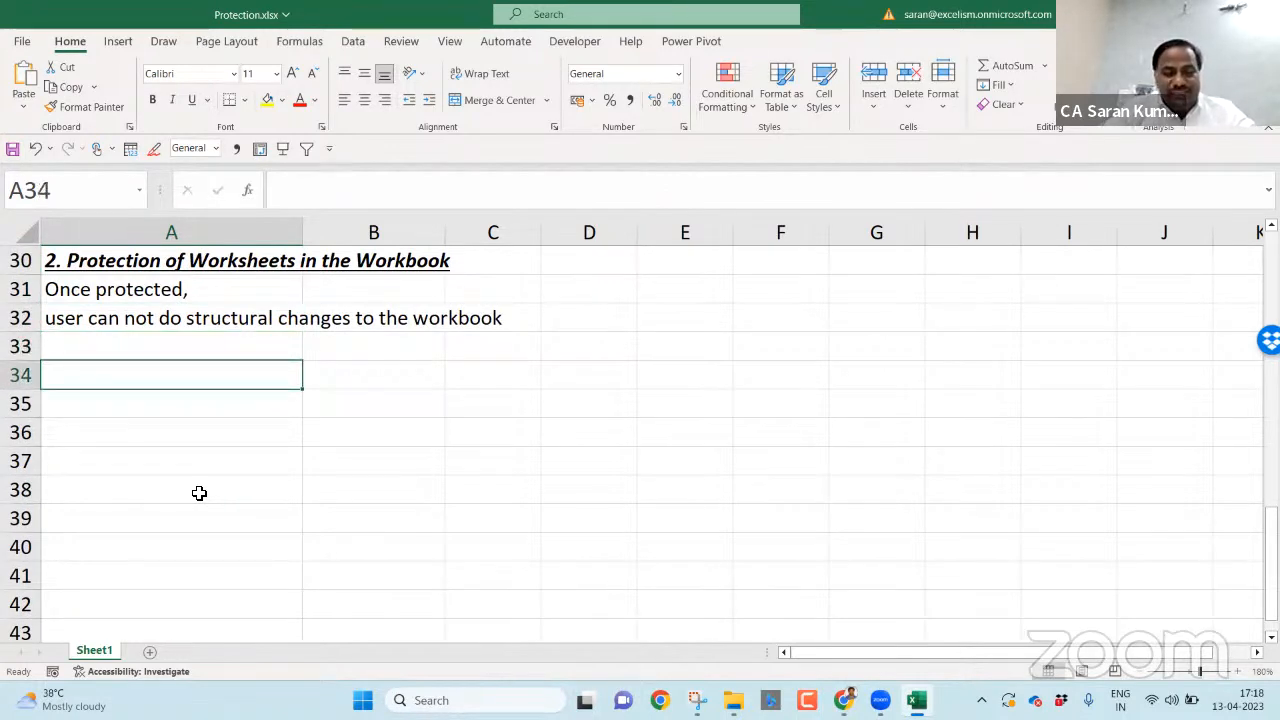
pyautogui.write('Structural')
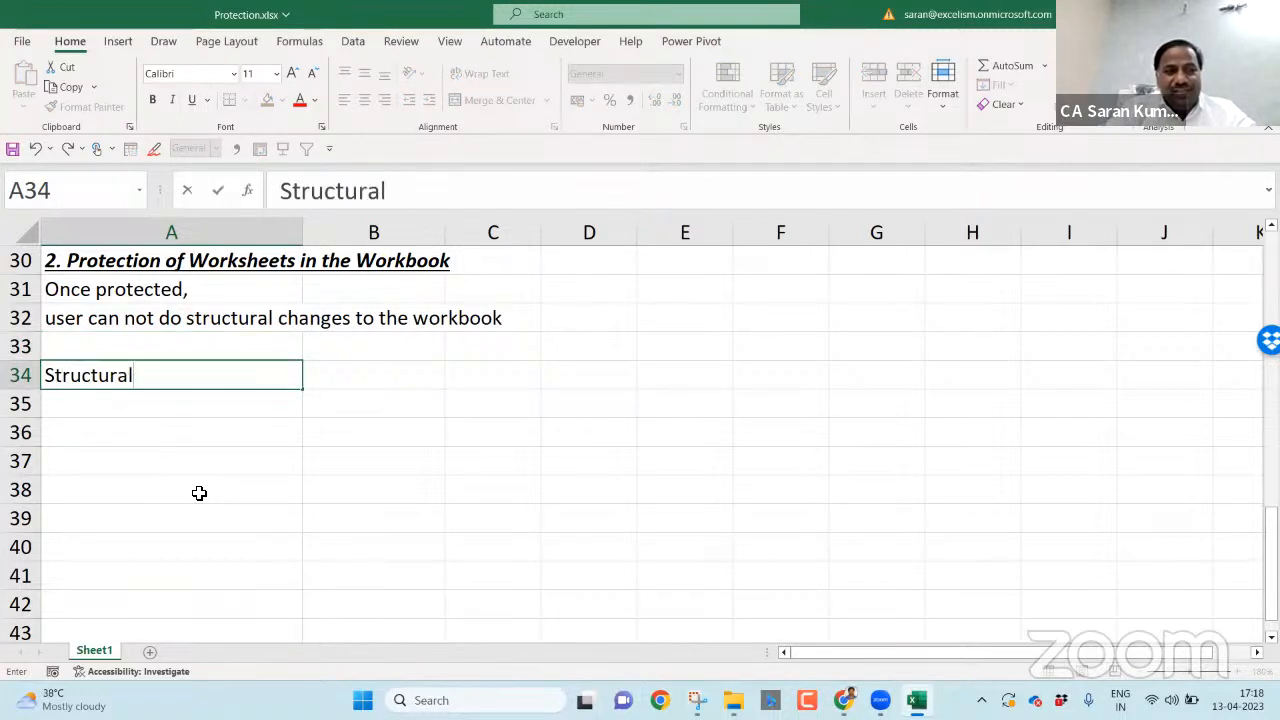
pyautogui.write(' changes means any ')
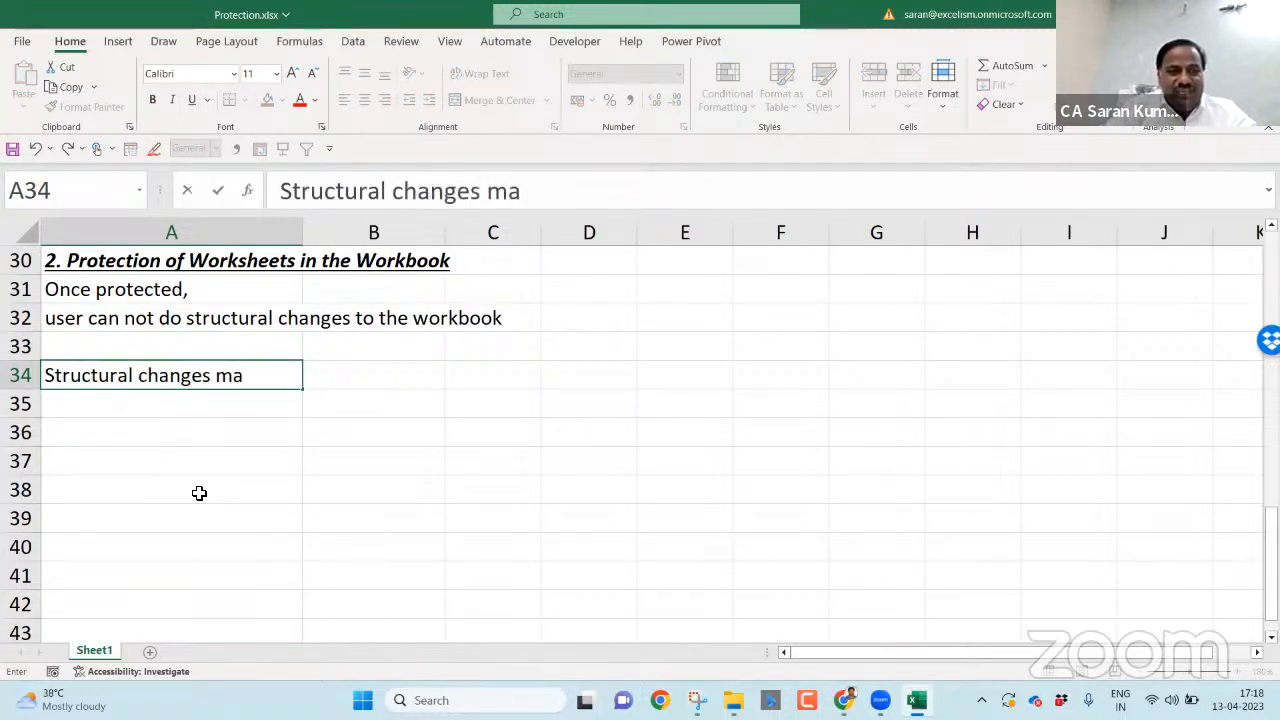
pyautogui.write('change w')
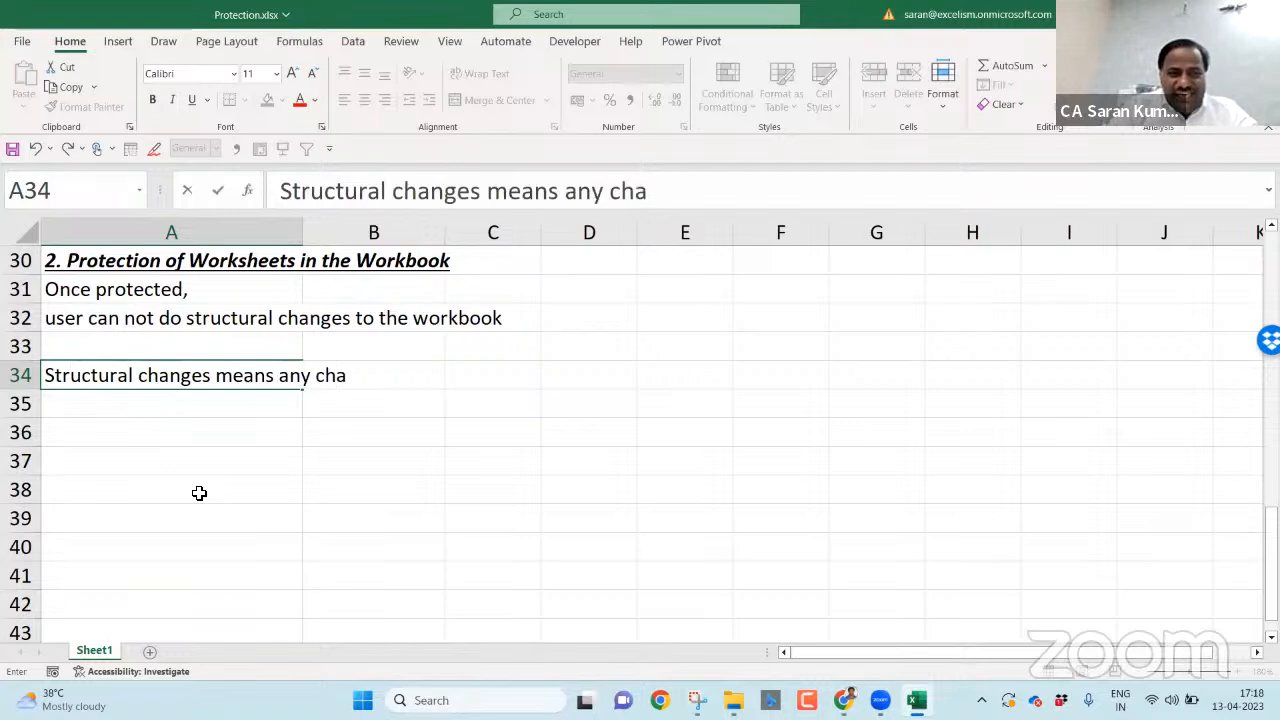
pyautogui.write('rt Worksheet')
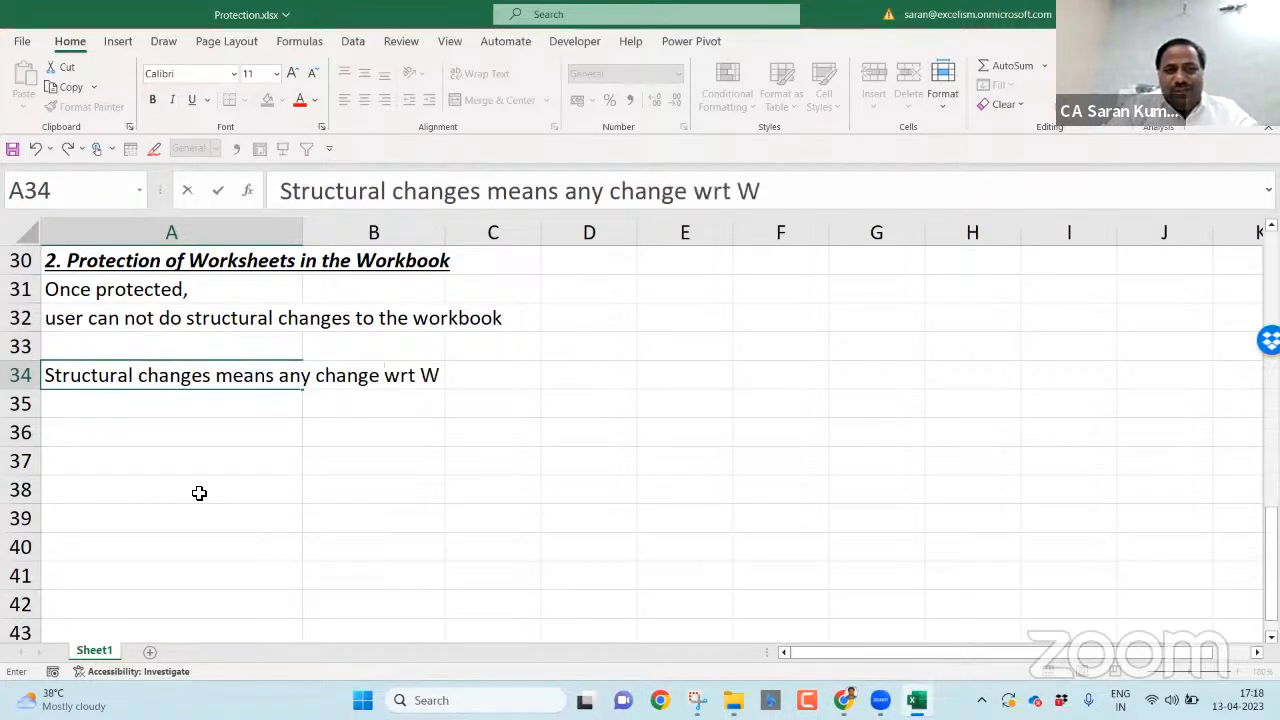
pyautogui.press('Return')
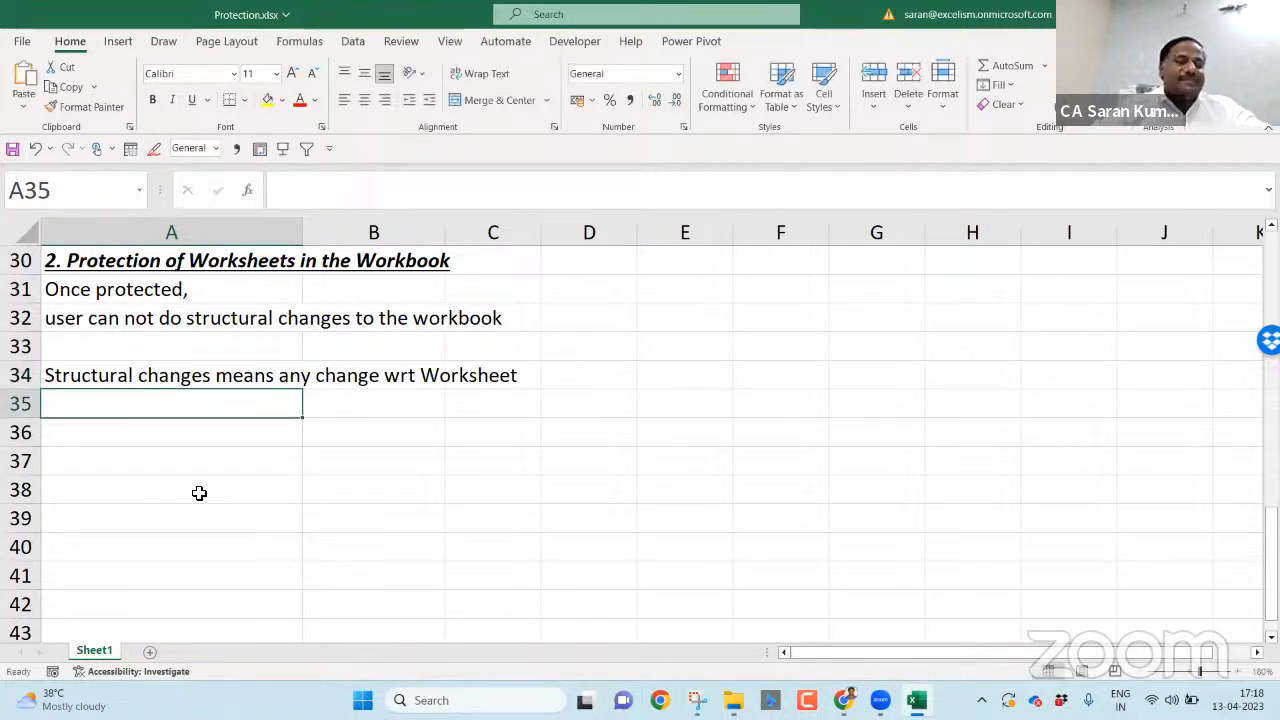
pyautogui.press('Up')
pyautogui.press('F2')
pyautogui.press('BackSpace')
pyautogui.press('BackSpace')
pyautogui.press('BackSpace')
pyautogui.press('BackSpace')
pyautogui.press('BackSpace')
pyautogui.press('BackSpace')
pyautogui.press('BackSpace')
pyautogui.press('BackSpace')
pyautogui.press('BackSpace')
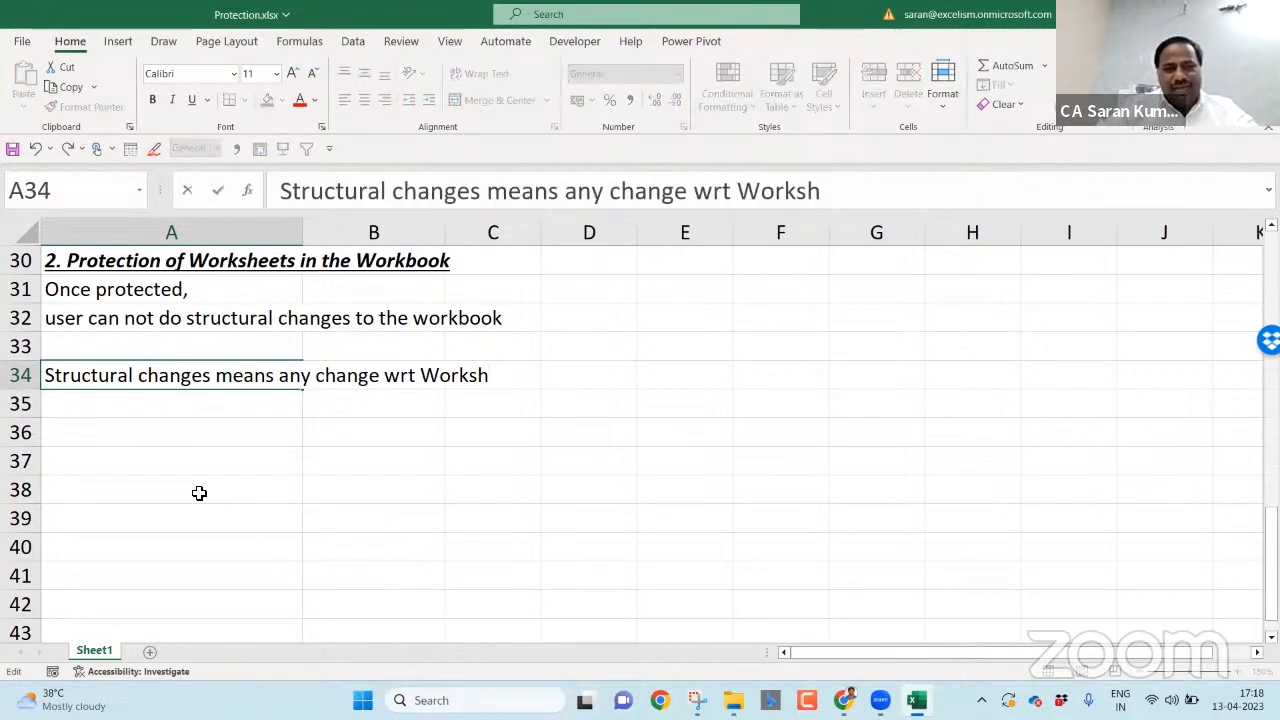
pyautogui.write('Sheet')
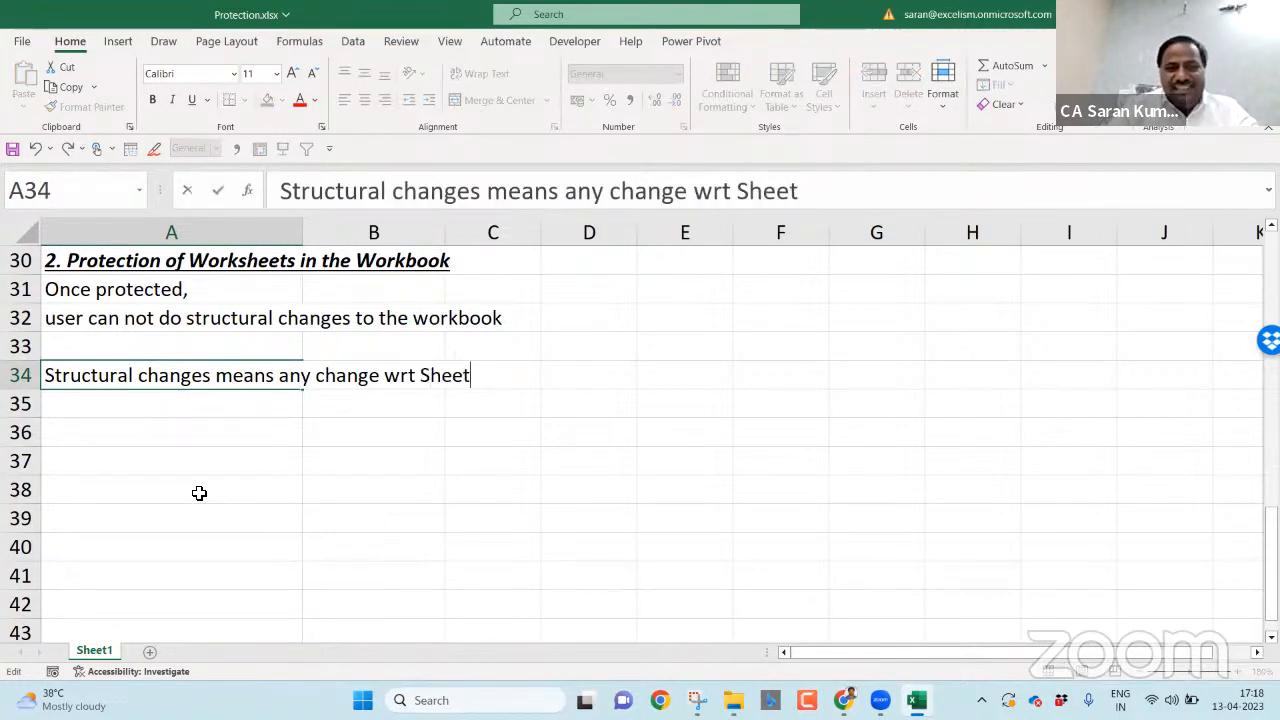
pyautogui.write('s')
pyautogui.press('Return')
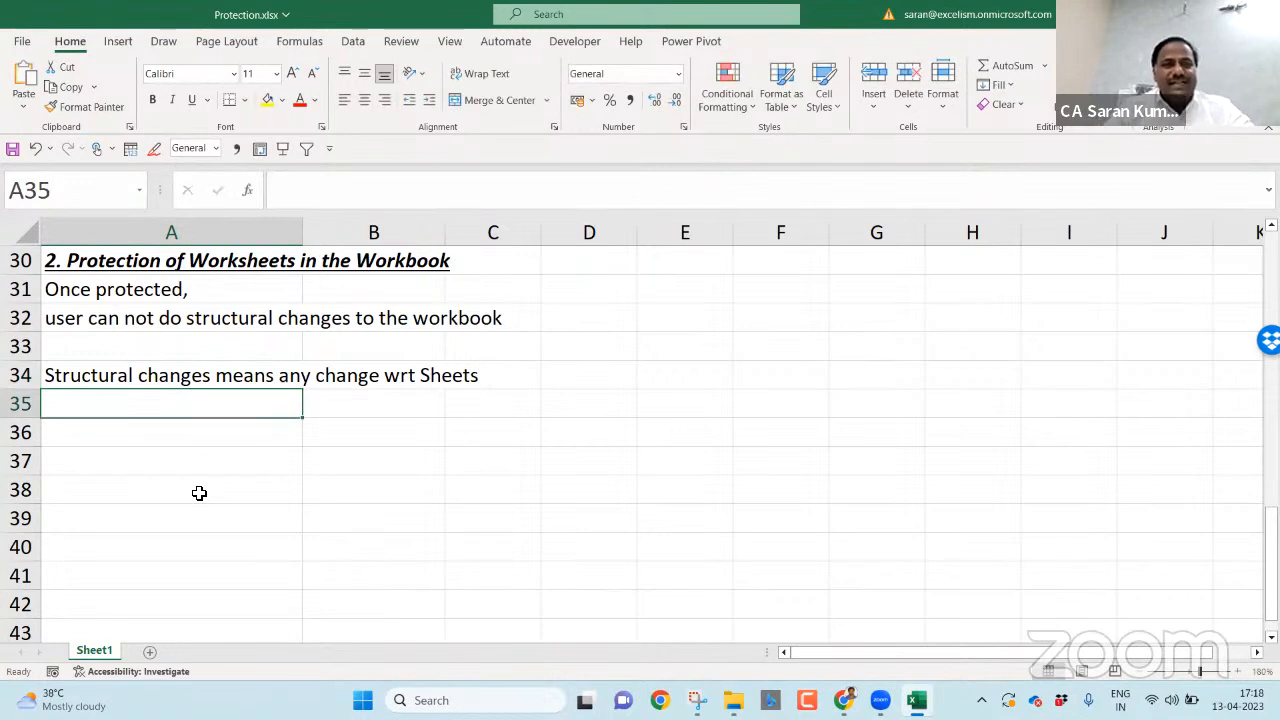
# - Change the A30 heading to '2. Protection of Sheets in the Workbook'
pyautogui.press('Up')
pyautogui.press('Up')
pyautogui.press('Up')
pyautogui.press('Up')
pyautogui.press('Up')
pyautogui.press('F2')
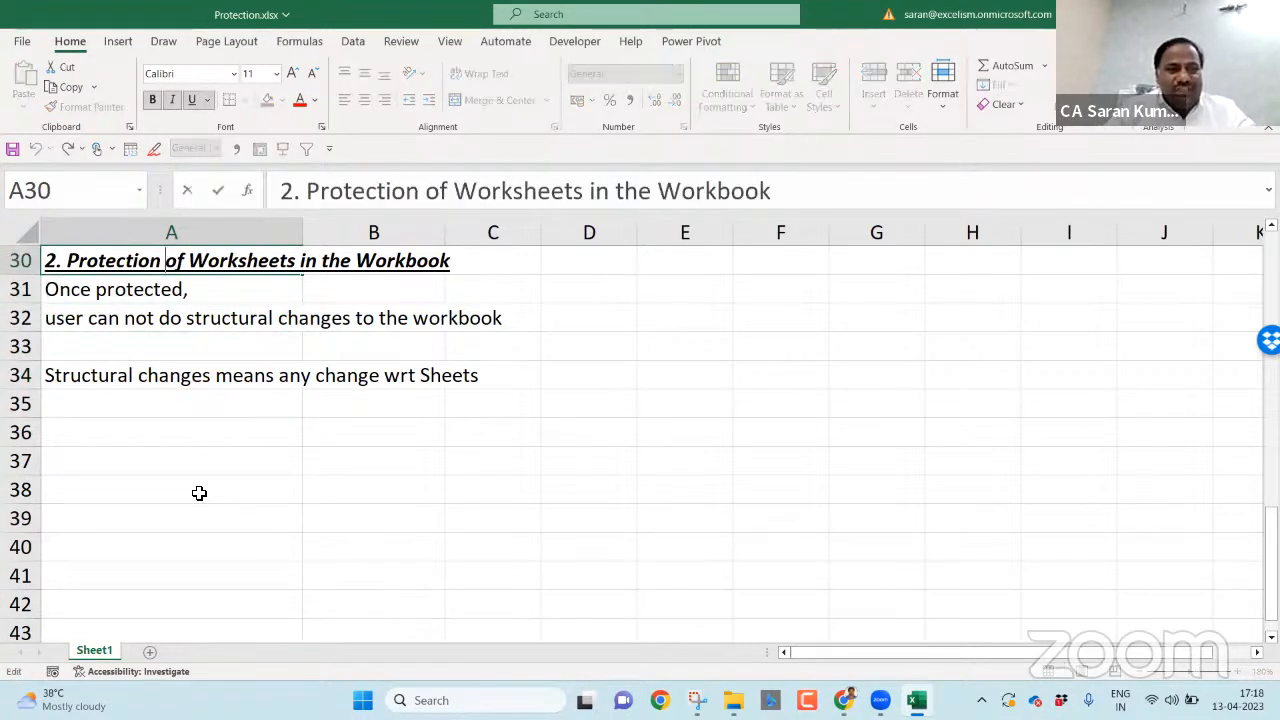
pyautogui.hotkey('shift', 'Right')
pyautogui.hotkey('shift', 'Right')
pyautogui.hotkey('shift', 'Right')
pyautogui.hotkey('shift', 'Right')
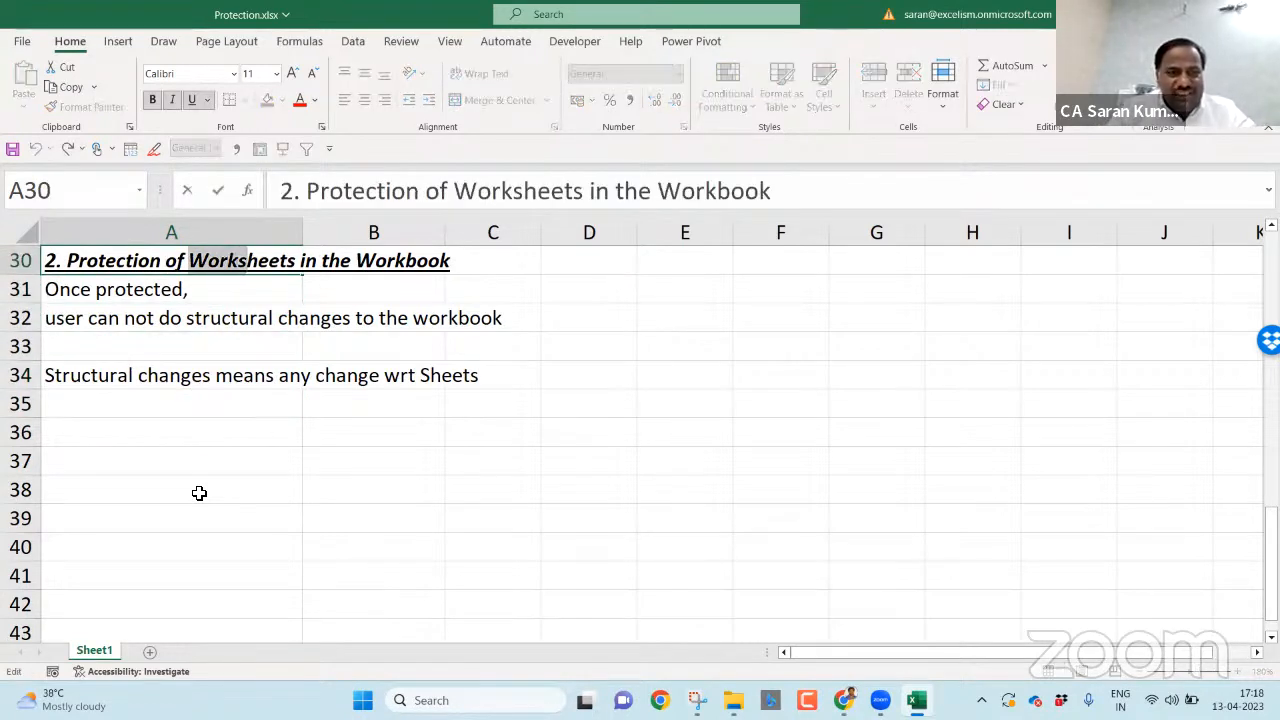
pyautogui.press('Delete')
pyautogui.press('Return')
pyautogui.press('Down')
pyautogui.press('Down')
pyautogui.press('Down')
pyautogui.press('Down')
pyautogui.press('Down')
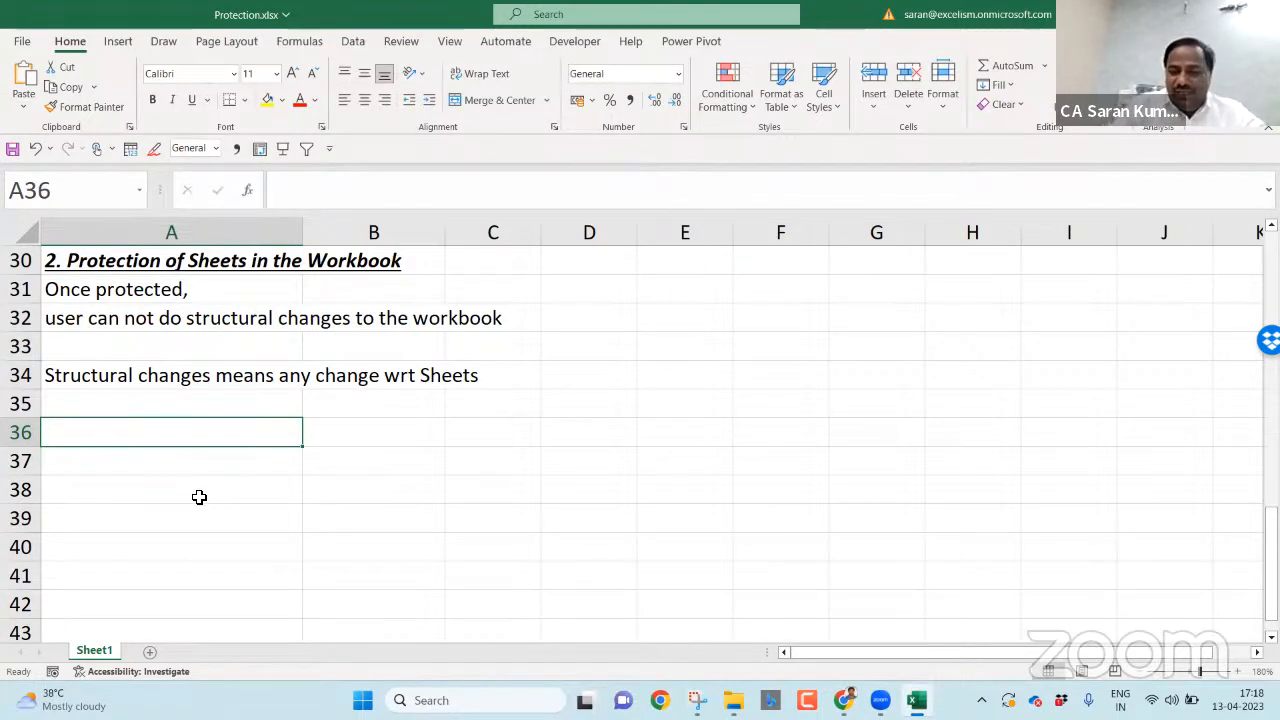
# - Enter the intro line 'Once protected, the following is not possible' in A36
pyautogui.press('Up')
pyautogui.press('Down')
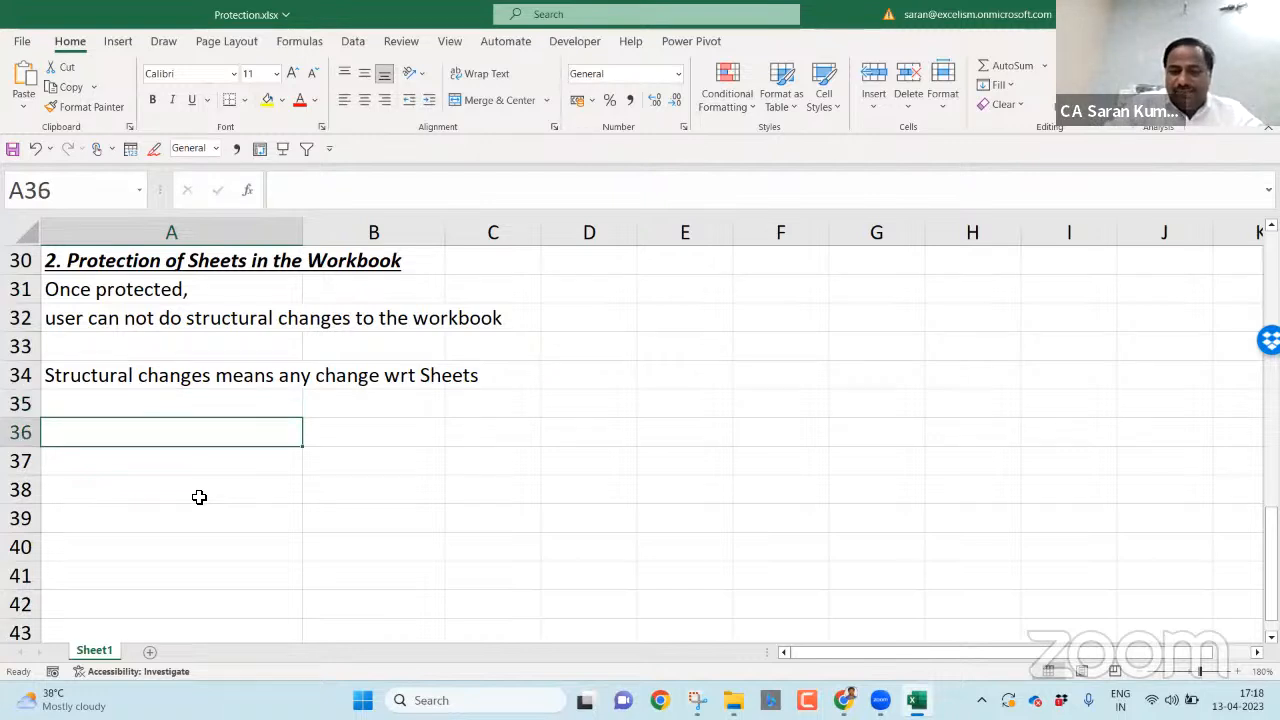
pyautogui.write('Once protec')
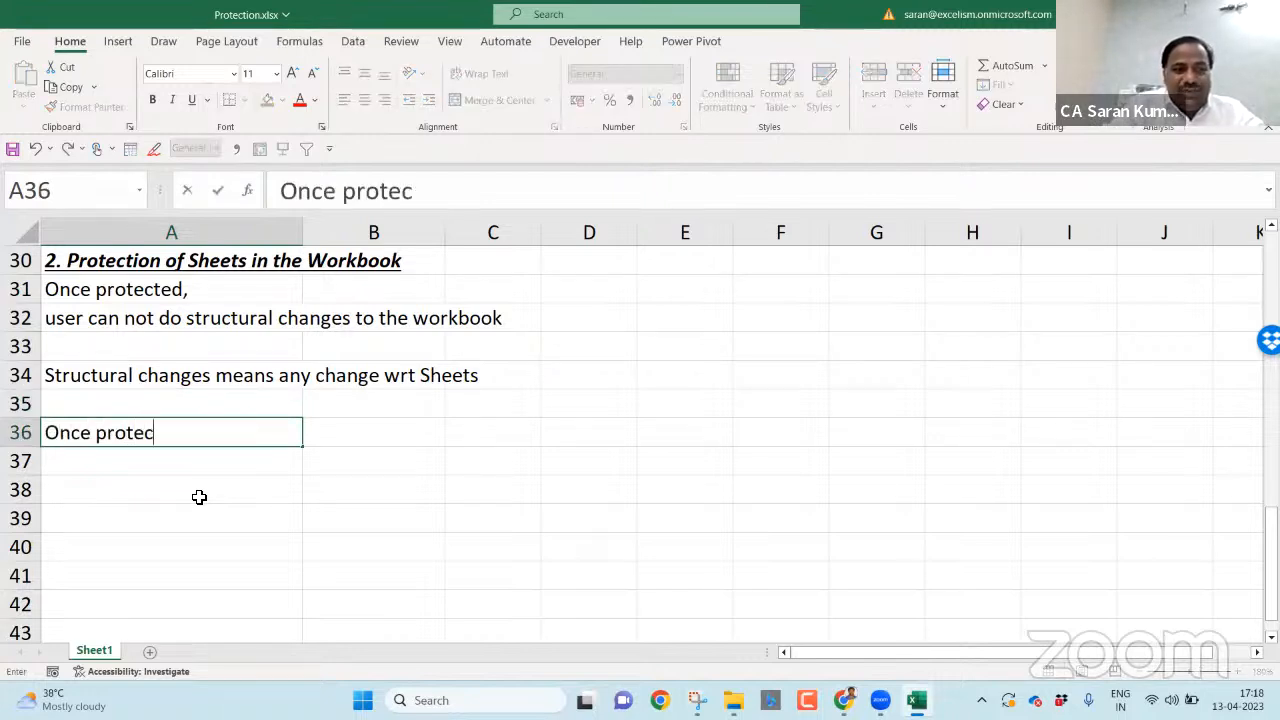
pyautogui.write('ted, the follo')
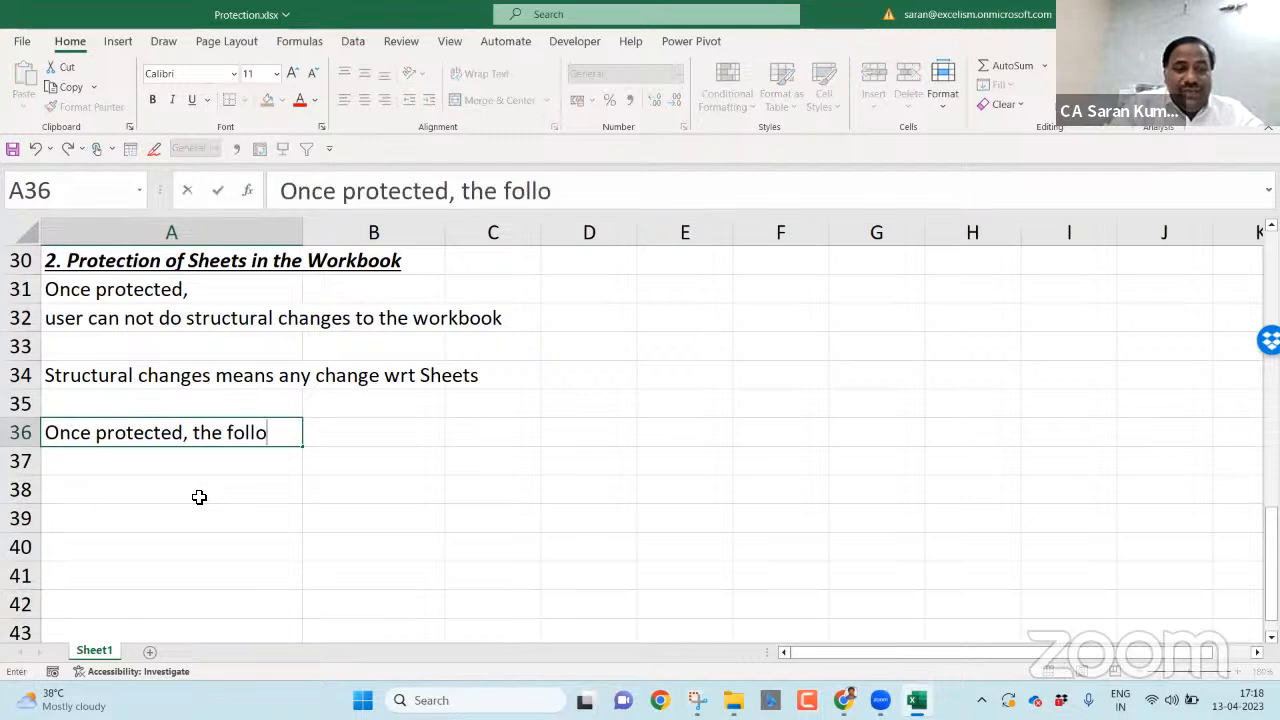
pyautogui.write('wing is not possible')
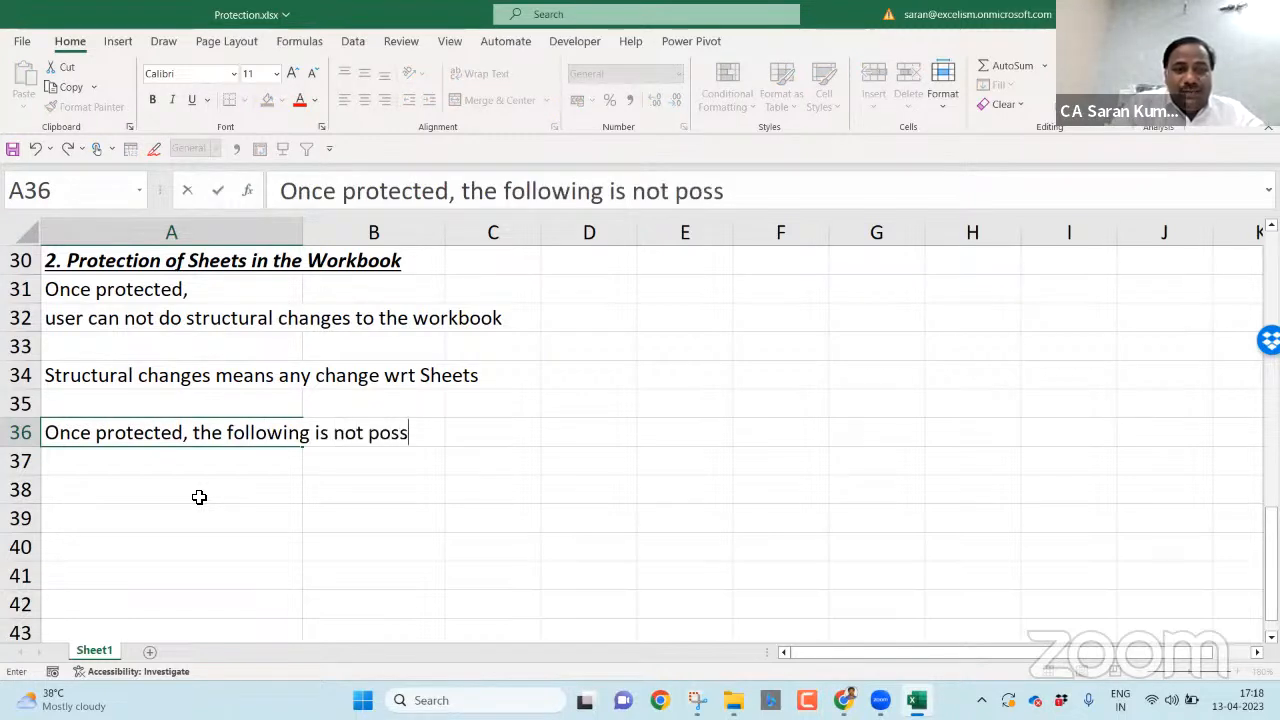
pyautogui.press('Return')
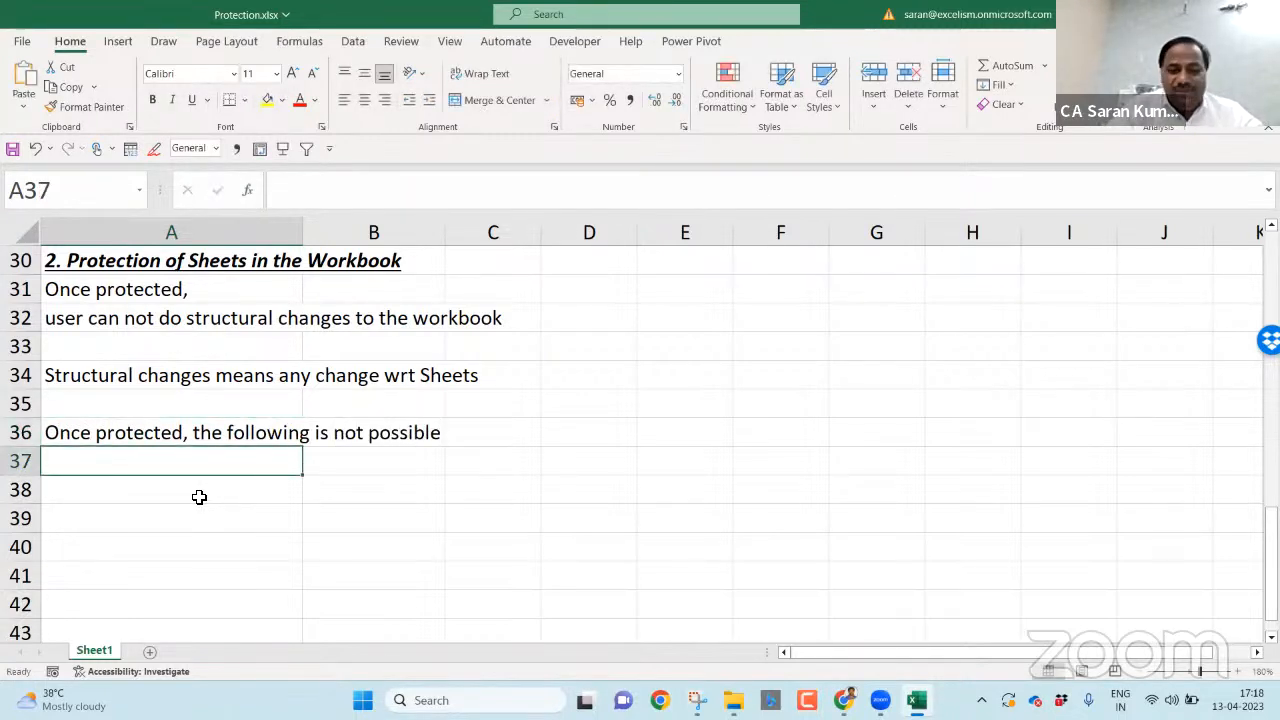
# - List Insert a New Sheet, Delete the Existing Sheet, Hide, Unhide, Rename the Sheet, Change the Tab Color in A37:A42
pyautogui.write('Insert a New Sheet')
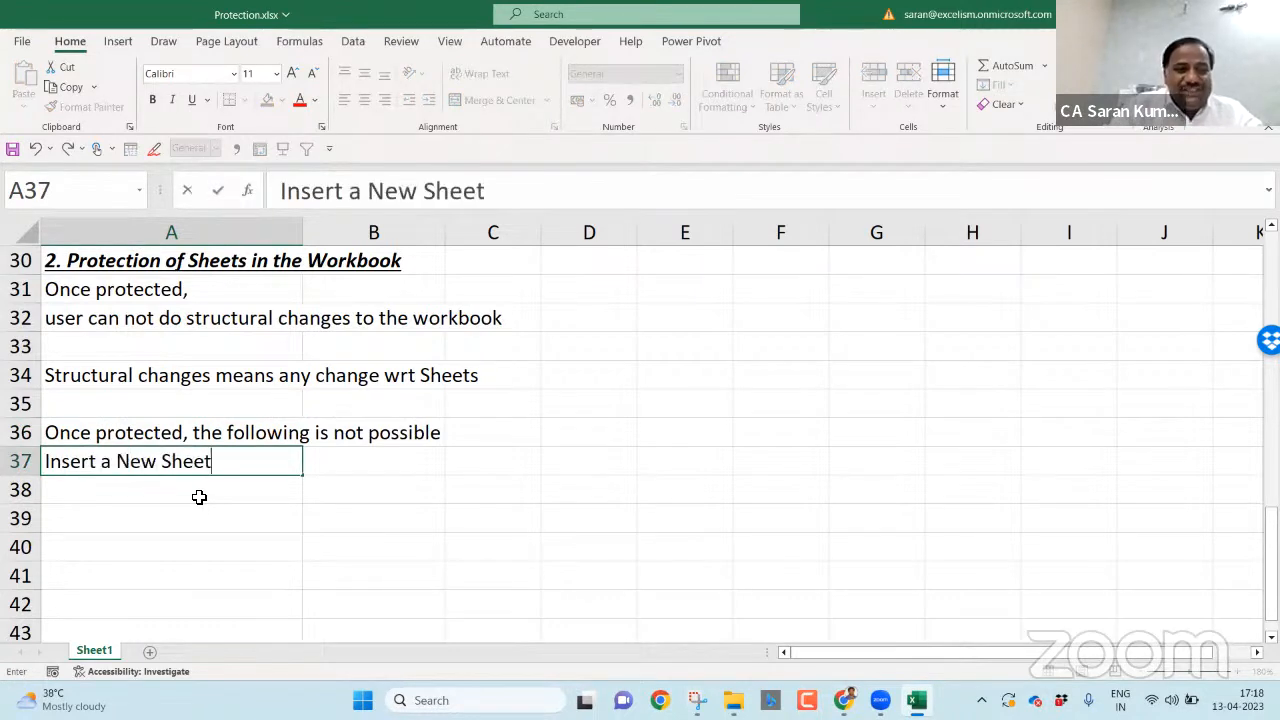
pyautogui.press('Return')
pyautogui.write('Delete t')
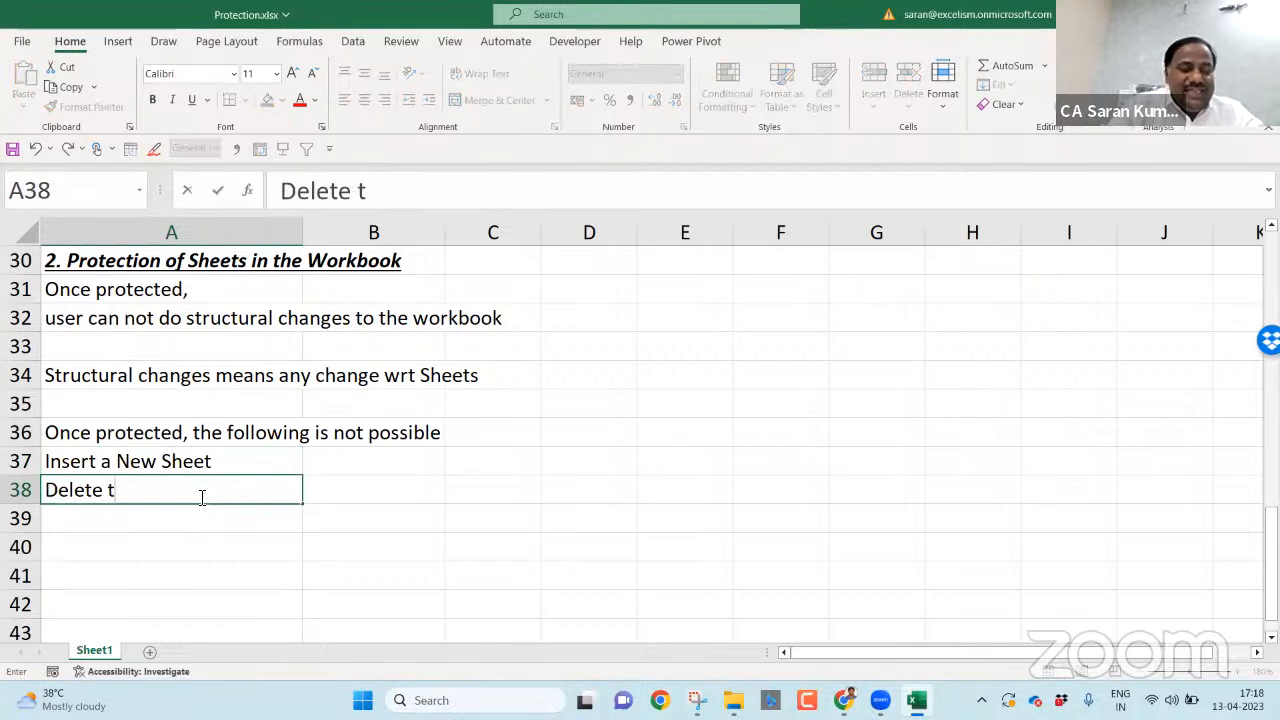
pyautogui.write('the Exist')
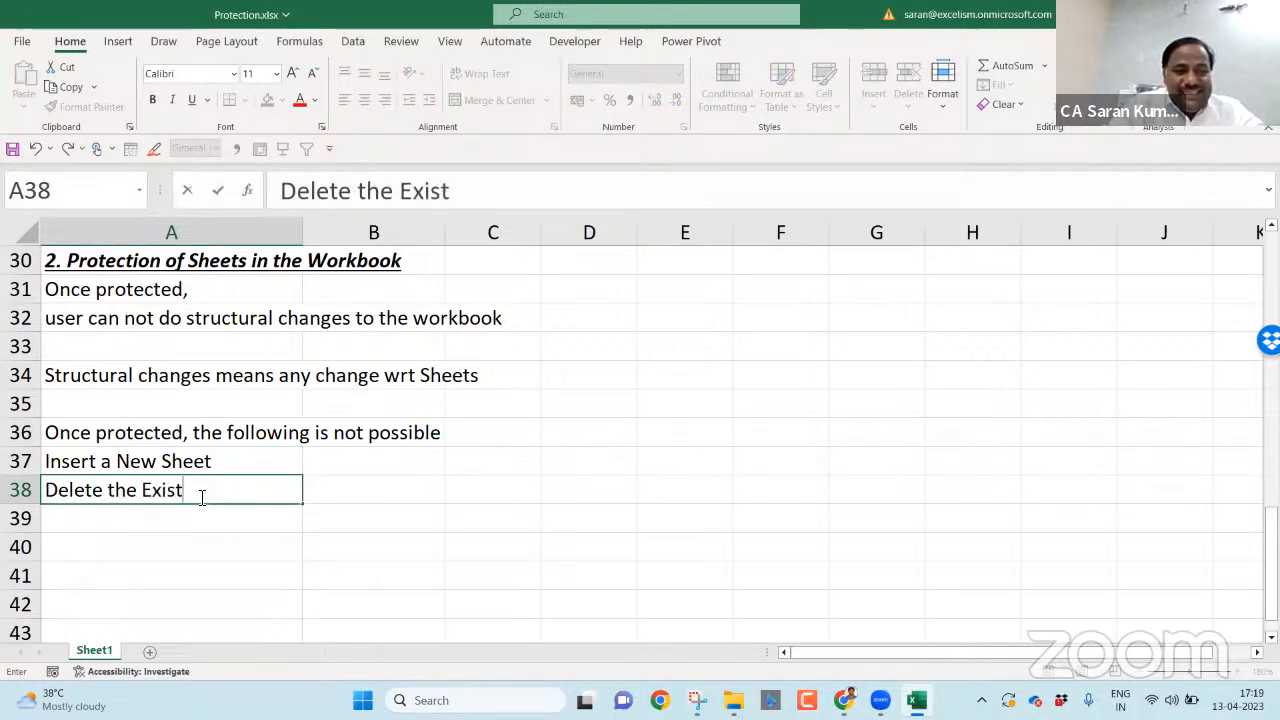
pyautogui.write('ing Sheet')
pyautogui.press('Return')
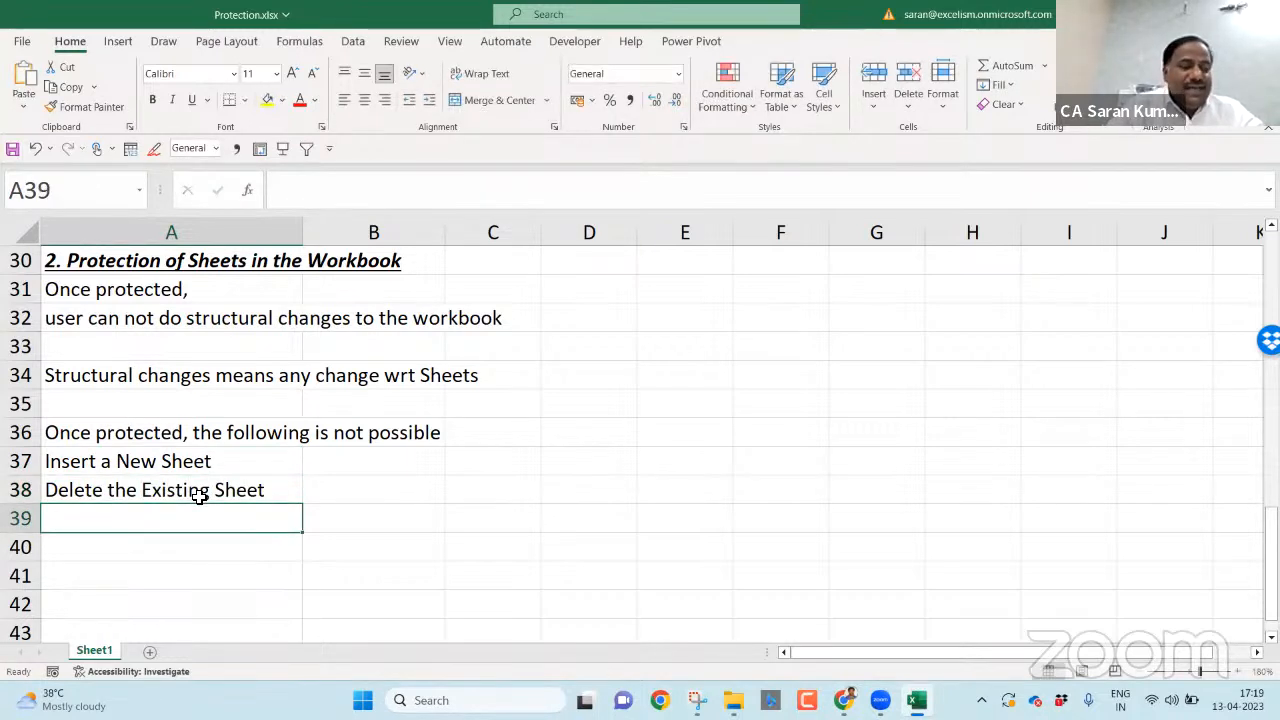
pyautogui.write('Hide the')
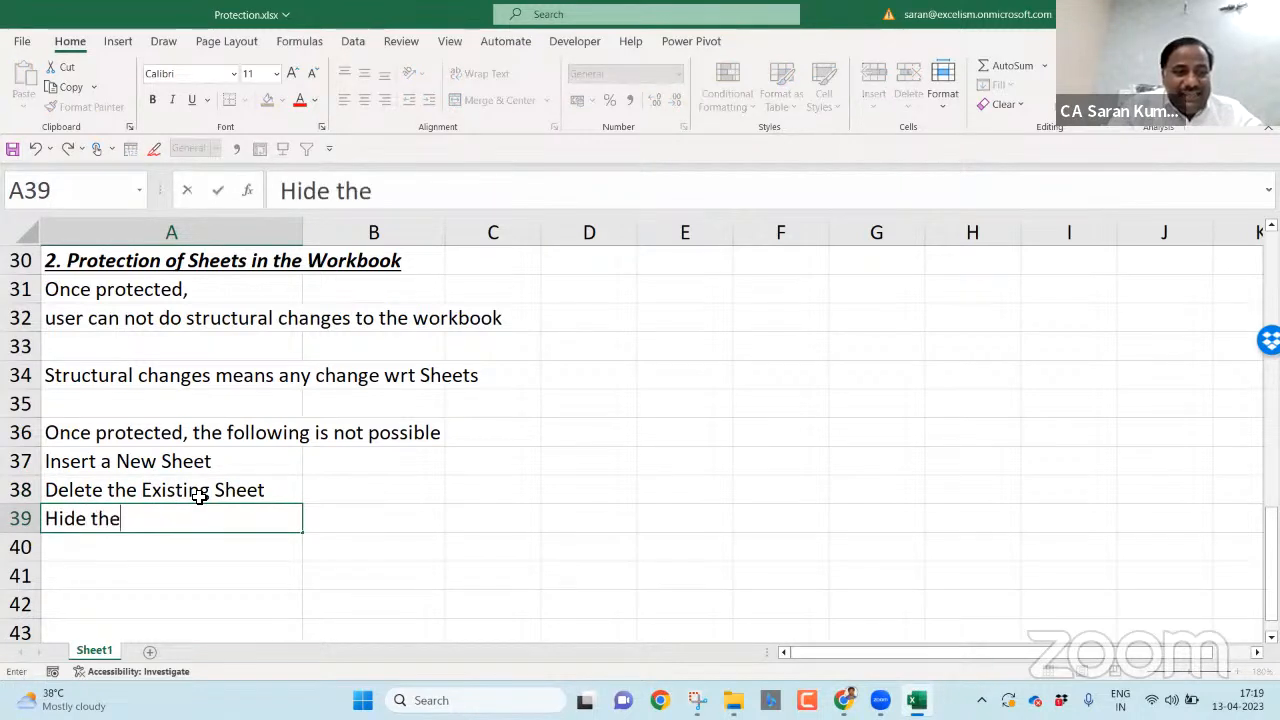
pyautogui.write(' Sheet')
pyautogui.press('Return')
pyautogui.write('Un')
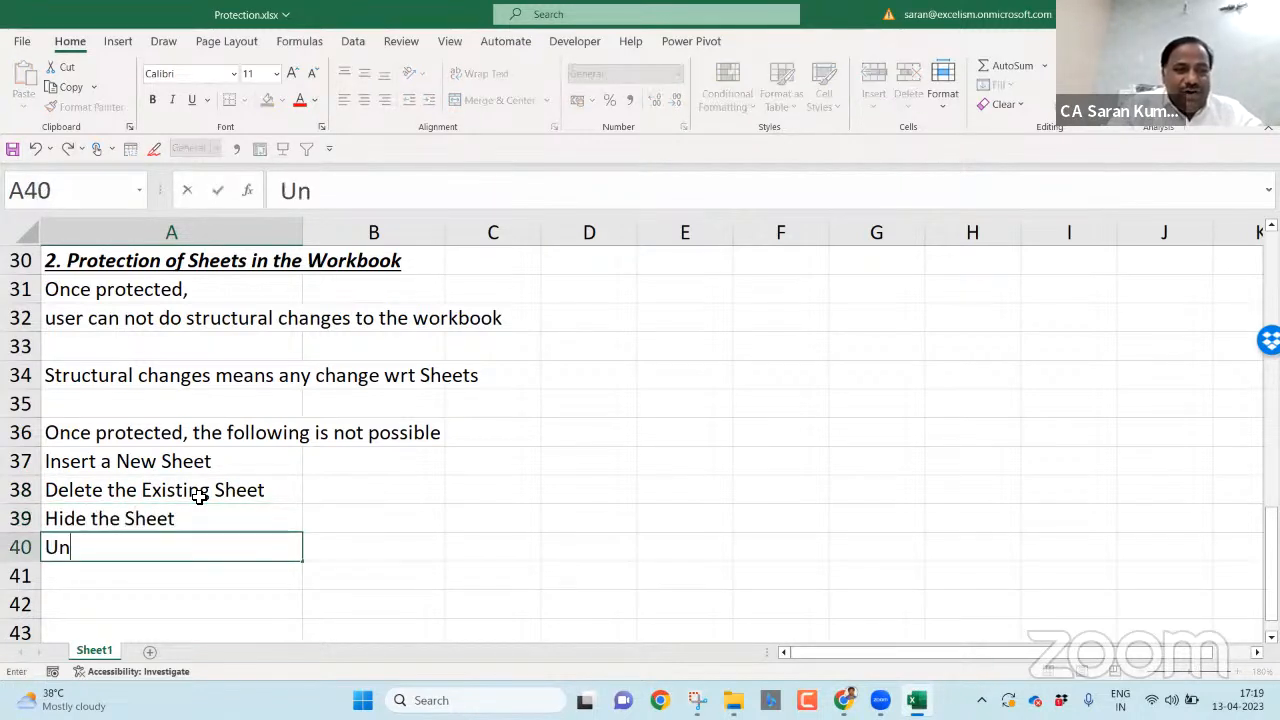
pyautogui.write('hide the Sheet')
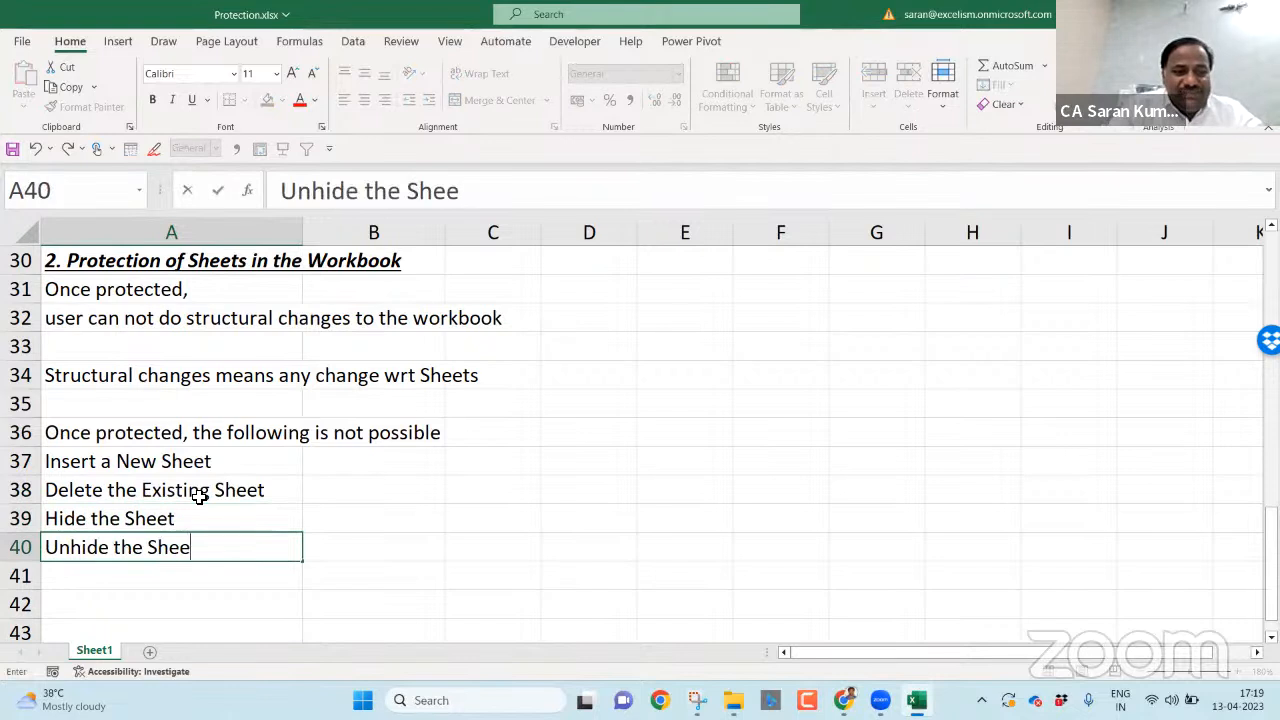
pyautogui.press('Return')
pyautogui.write('R')
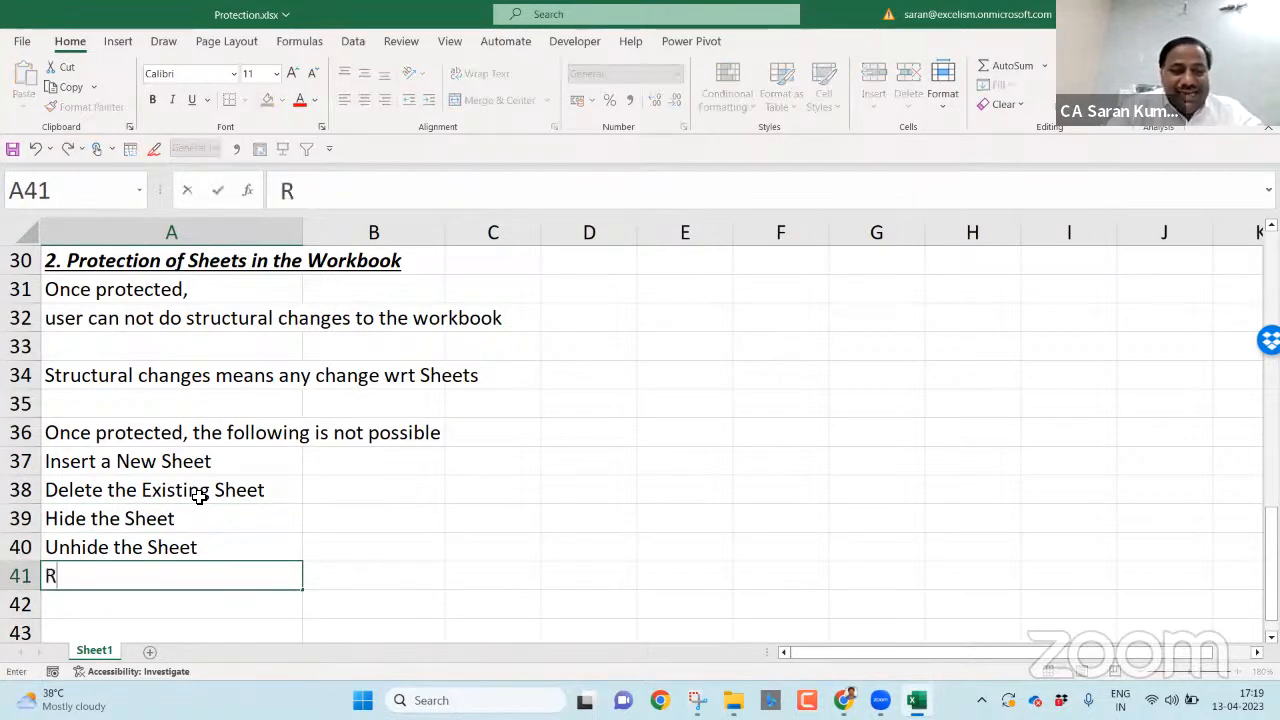
pyautogui.write('ename the Sheet')
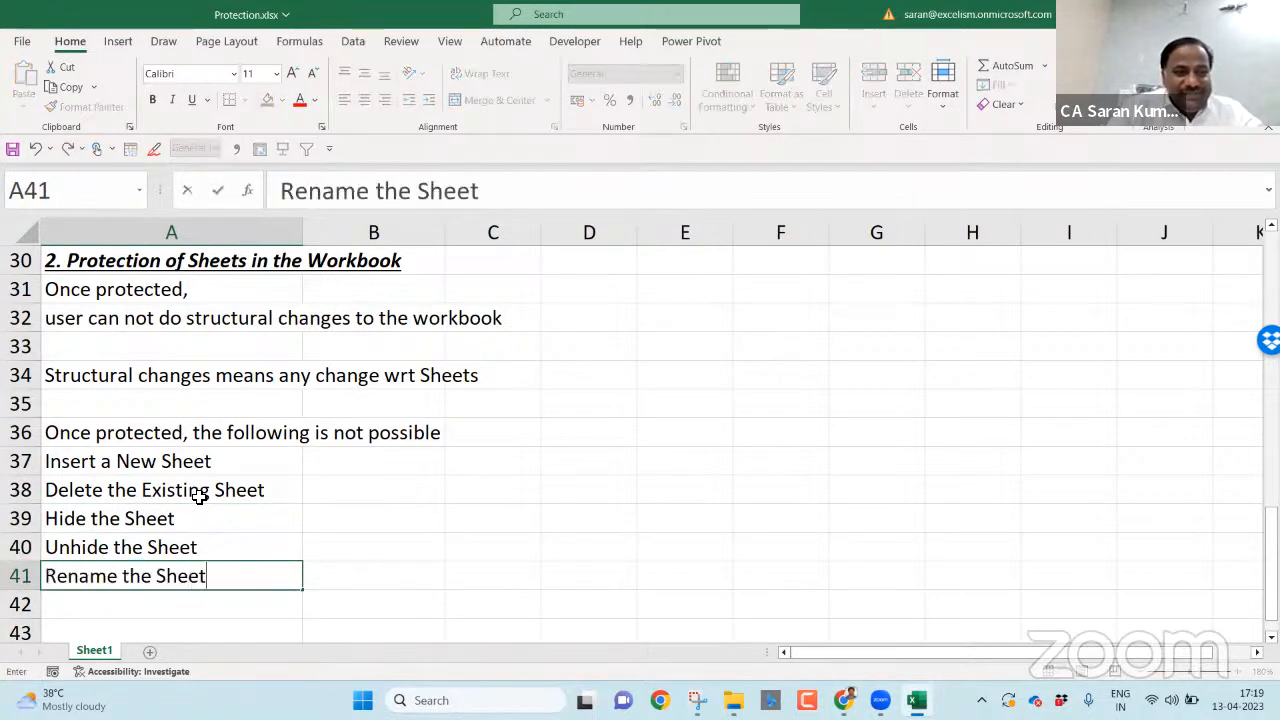
pyautogui.press('Return')
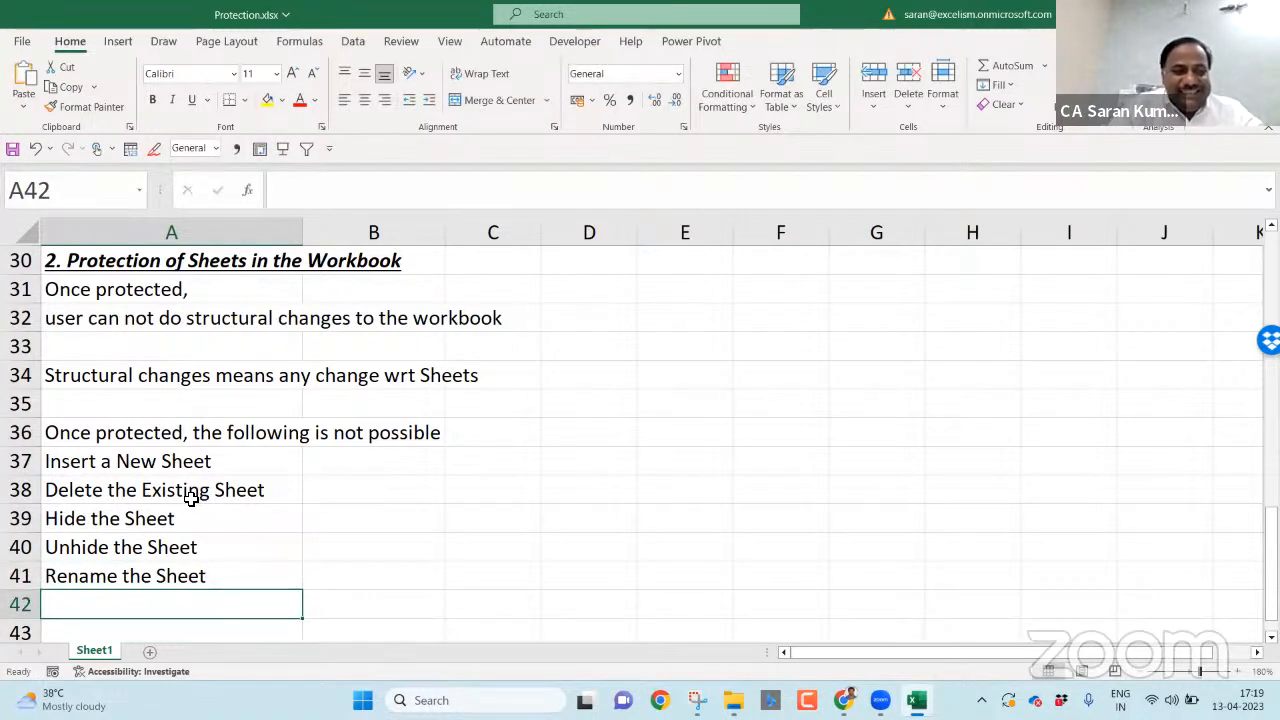
pyautogui.write('Change the ')
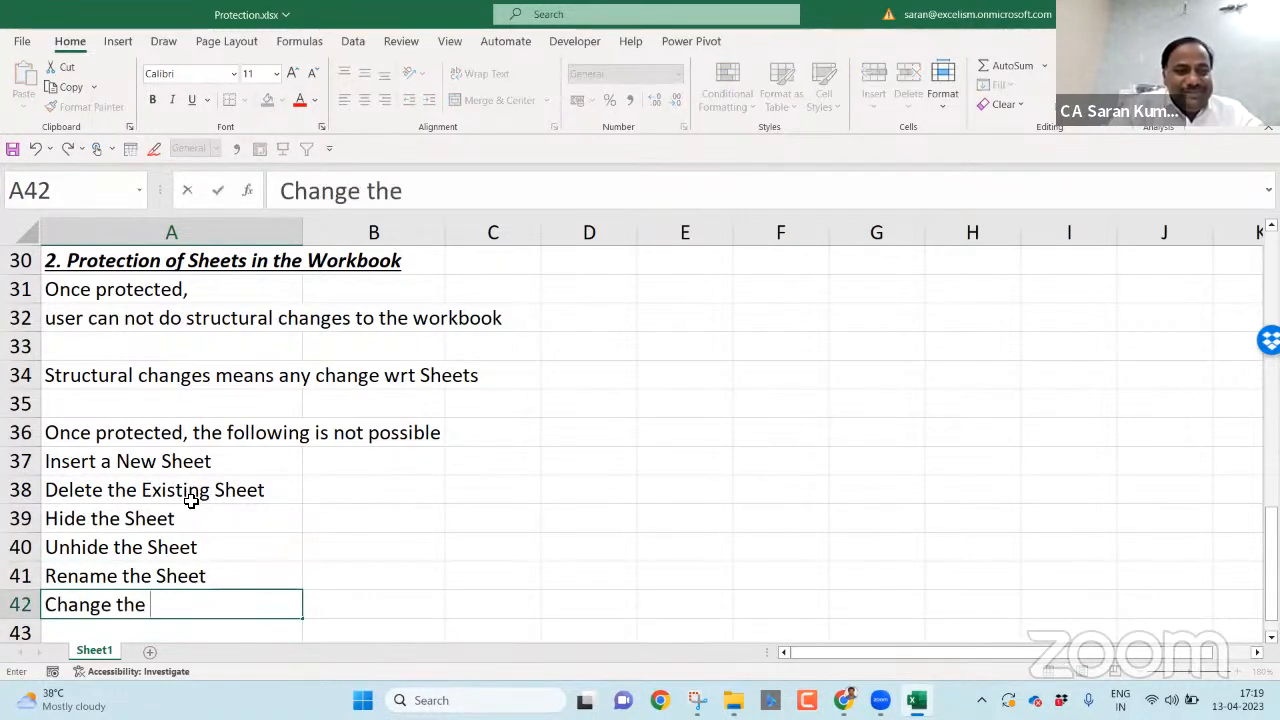
pyautogui.write('Tab Color')
pyautogui.press('Return')
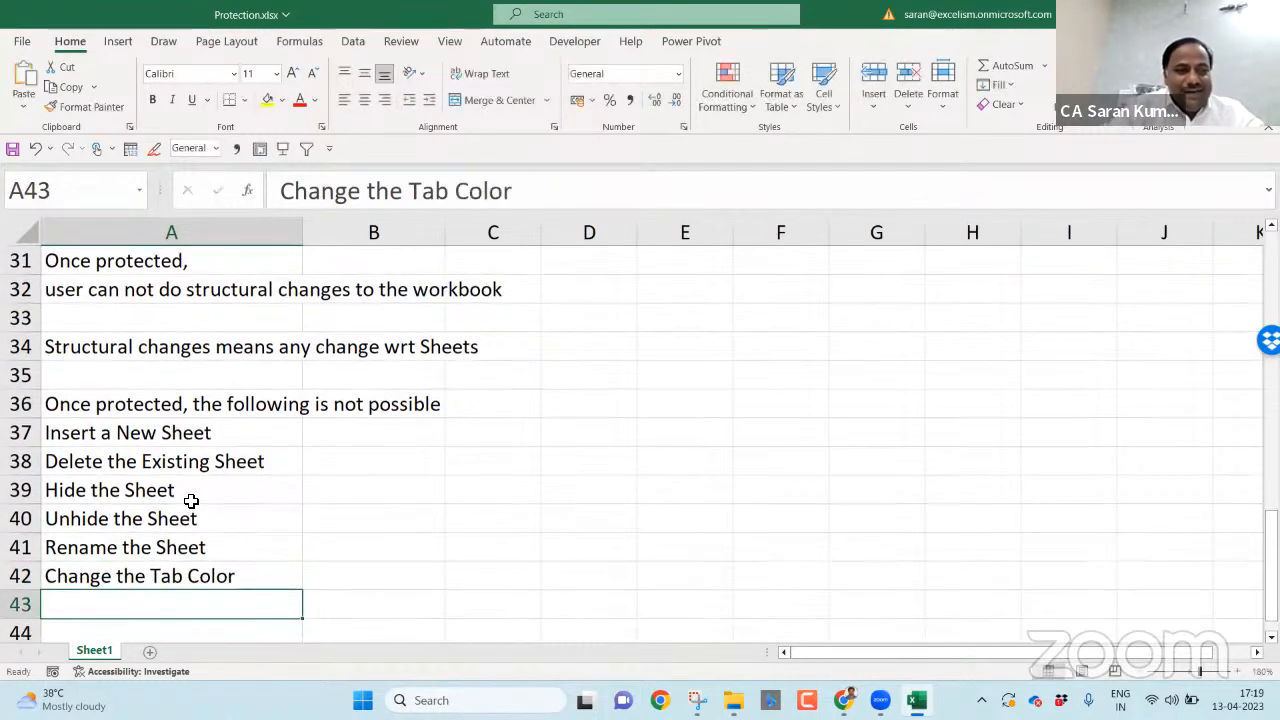
# - Review the listed actions and select all six items in A37:A42
pyautogui.press('Up')
pyautogui.press('Up')
pyautogui.press('Up')
pyautogui.press('Up')
pyautogui.press('Up')
pyautogui.press('Up')
pyautogui.hotkey('shift', 'Down')
pyautogui.hotkey('shift', 'Down')
pyautogui.hotkey('shift', 'Down')
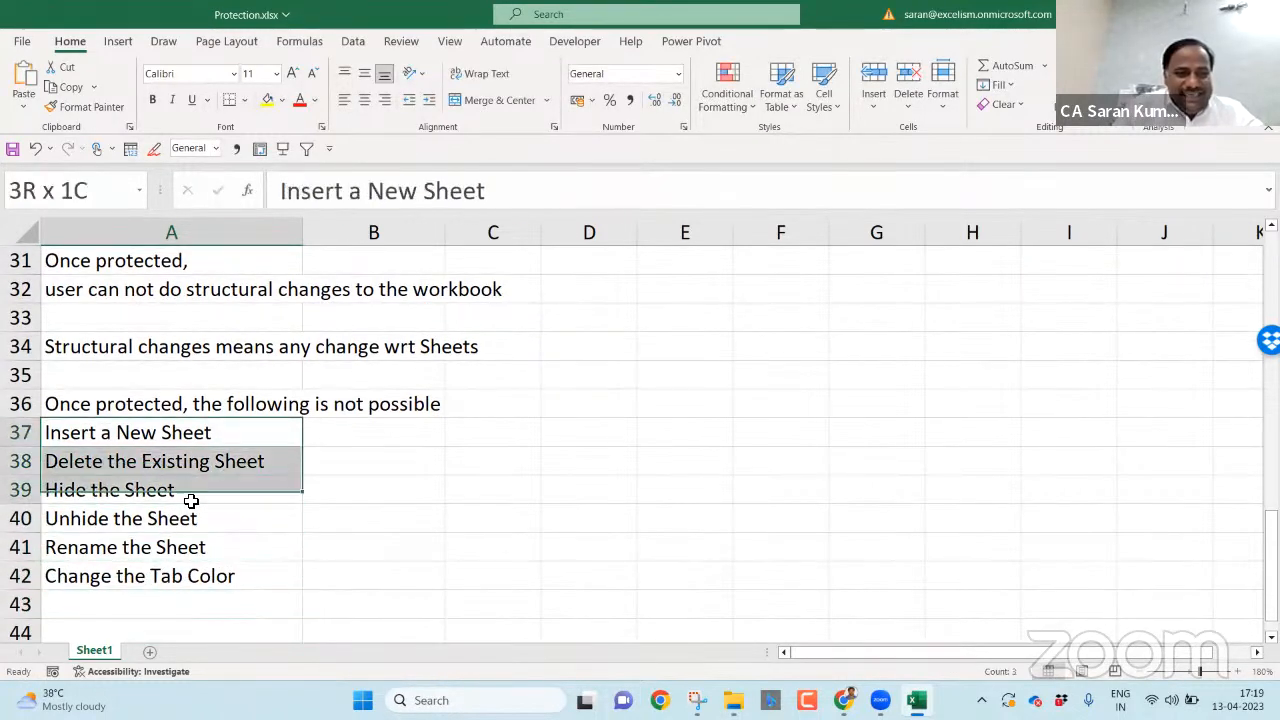
pyautogui.press('Down')
pyautogui.press('Down')
pyautogui.press('Down')
pyautogui.press('Up')
pyautogui.press('Up')
pyautogui.press('Up')
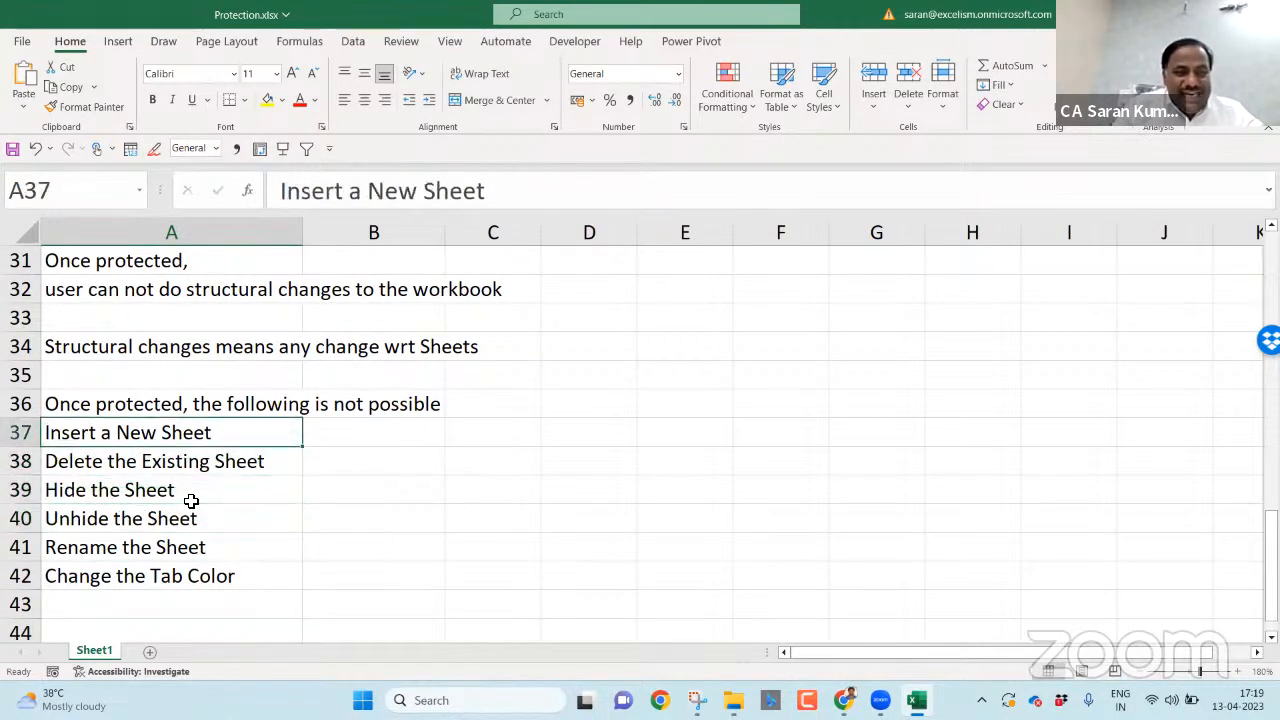
pyautogui.press('Down')
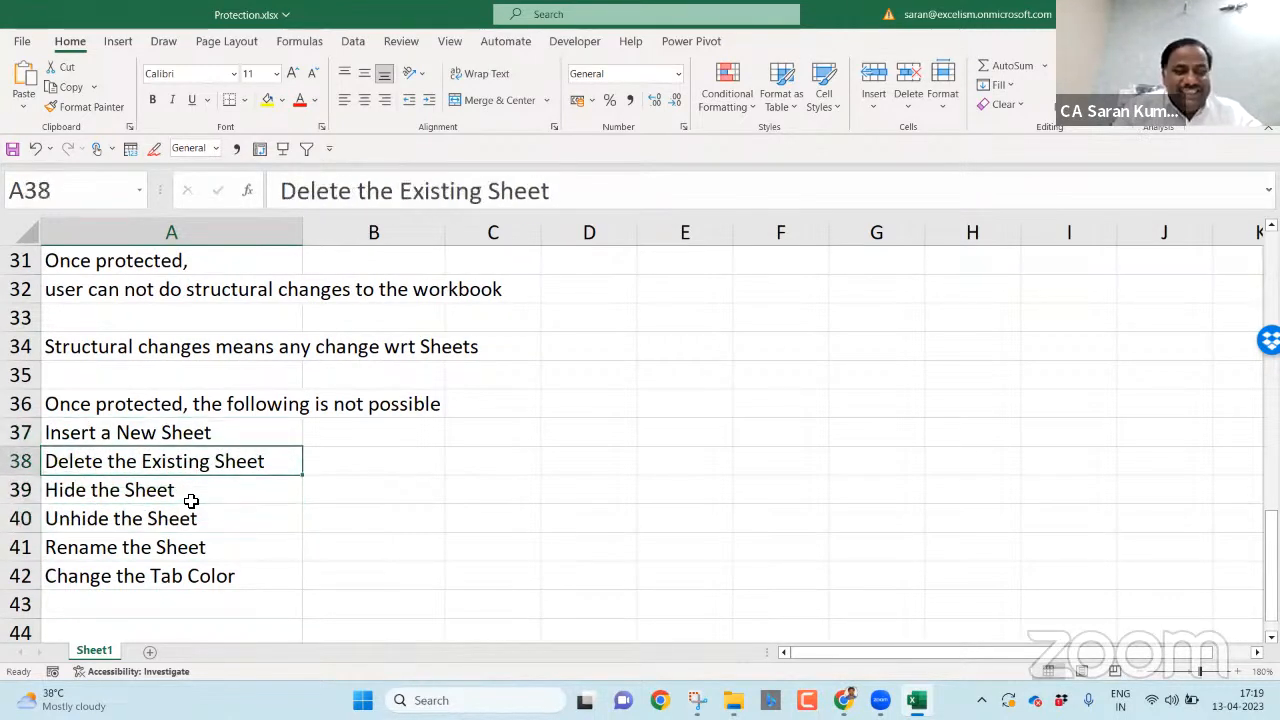
pyautogui.press('Down')
pyautogui.press('Down')
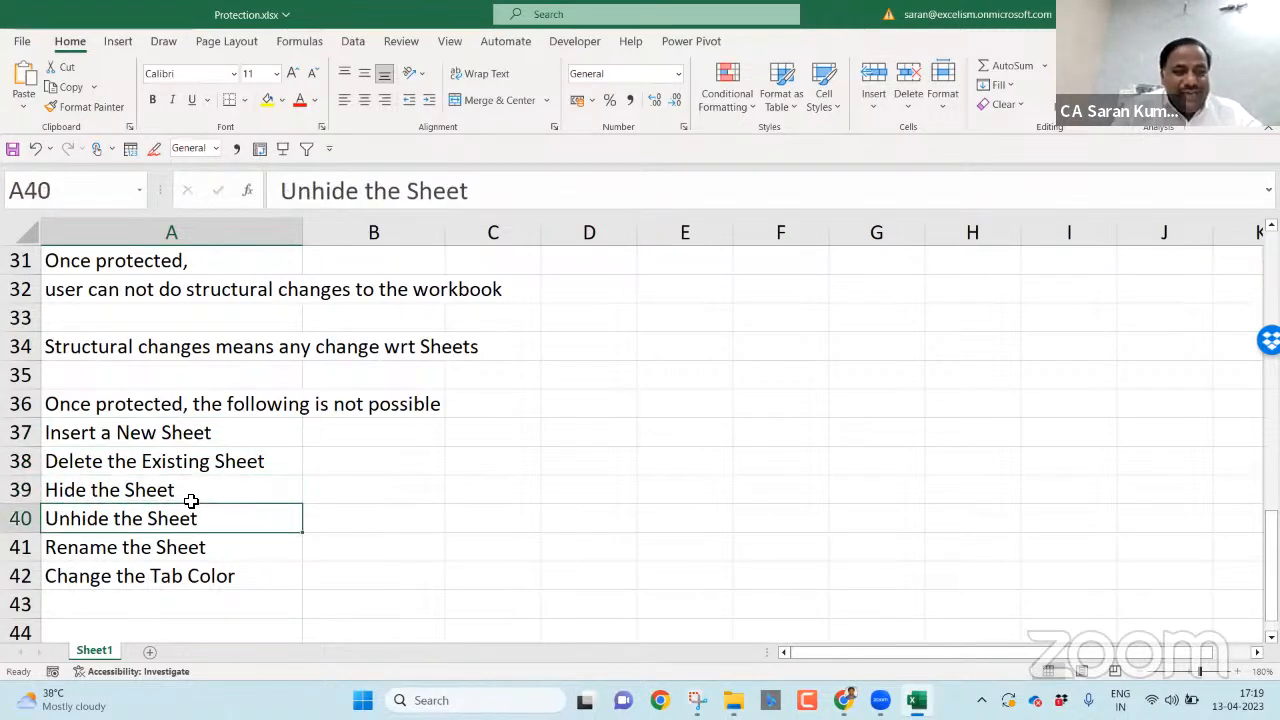
pyautogui.press('Down')
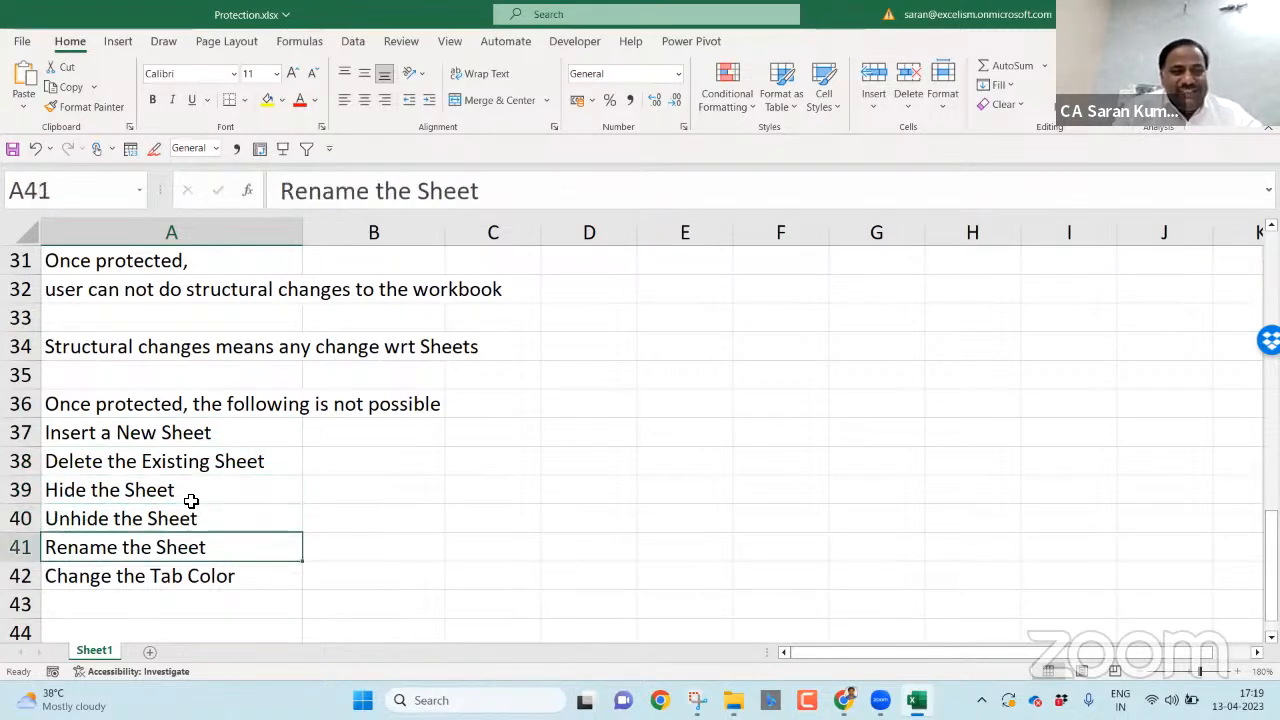
pyautogui.press('Down')
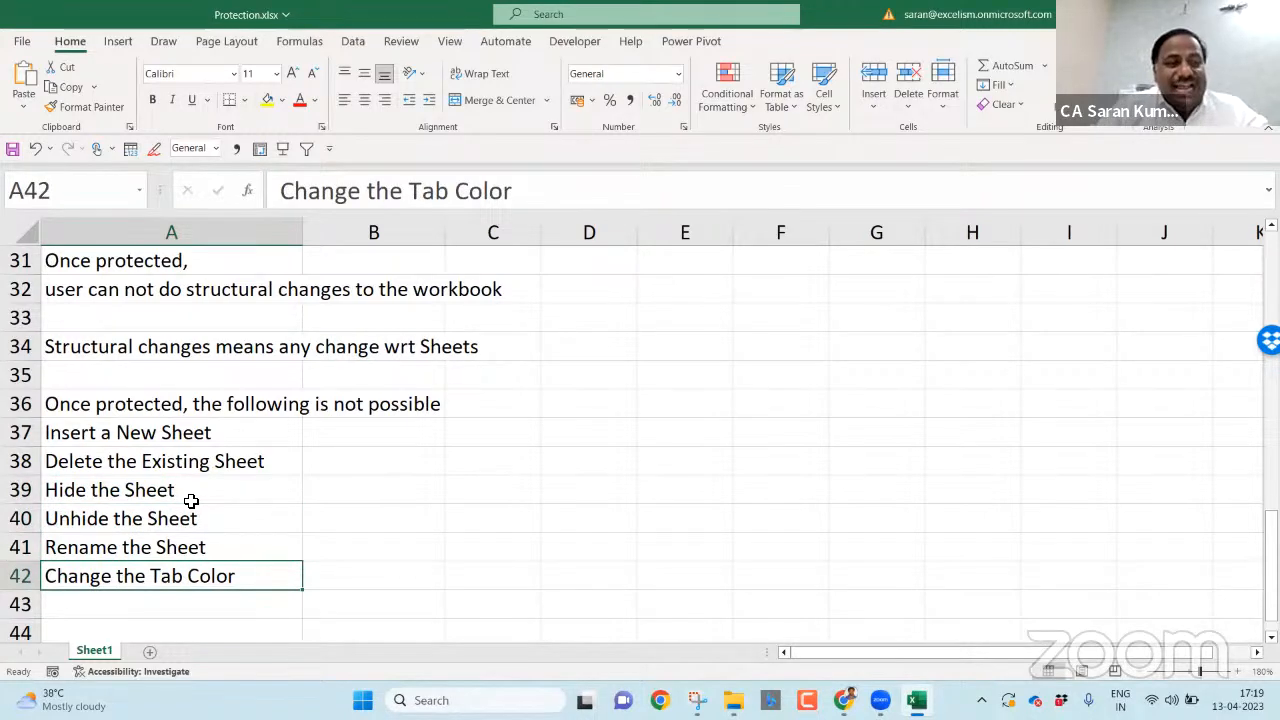
pyautogui.click(245, 437)
pyautogui.moveTo(245, 437); pyautogui.dragTo(253, 567)
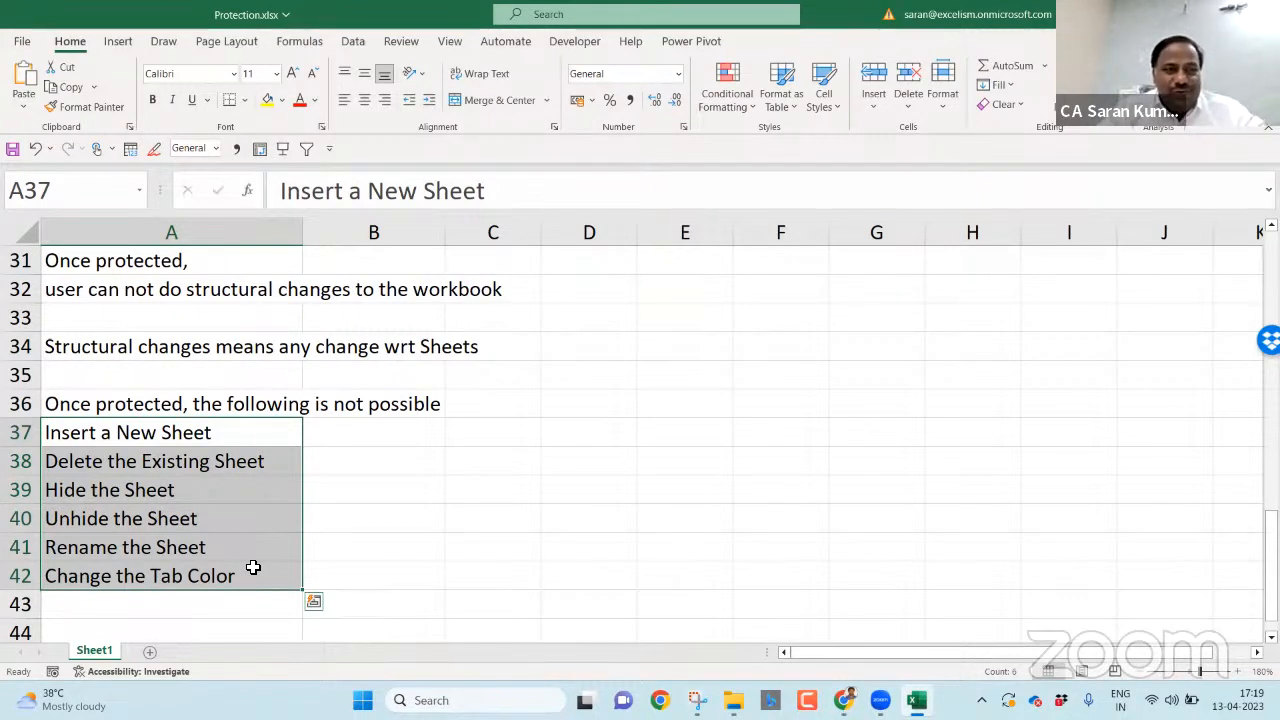
# - Reselect the list, settle on empty cell A44, and show the Review tab's protection commands
pyautogui.press('Up')
pyautogui.press('Up')
pyautogui.press('Up')
pyautogui.press('Up')
pyautogui.press('Up')
pyautogui.press('Up')
pyautogui.press('Up')
pyautogui.press('Down')
pyautogui.press('Down')
pyautogui.press('Down')
pyautogui.press('Down')
pyautogui.press('Down')
pyautogui.press('Down')
pyautogui.press('Down')
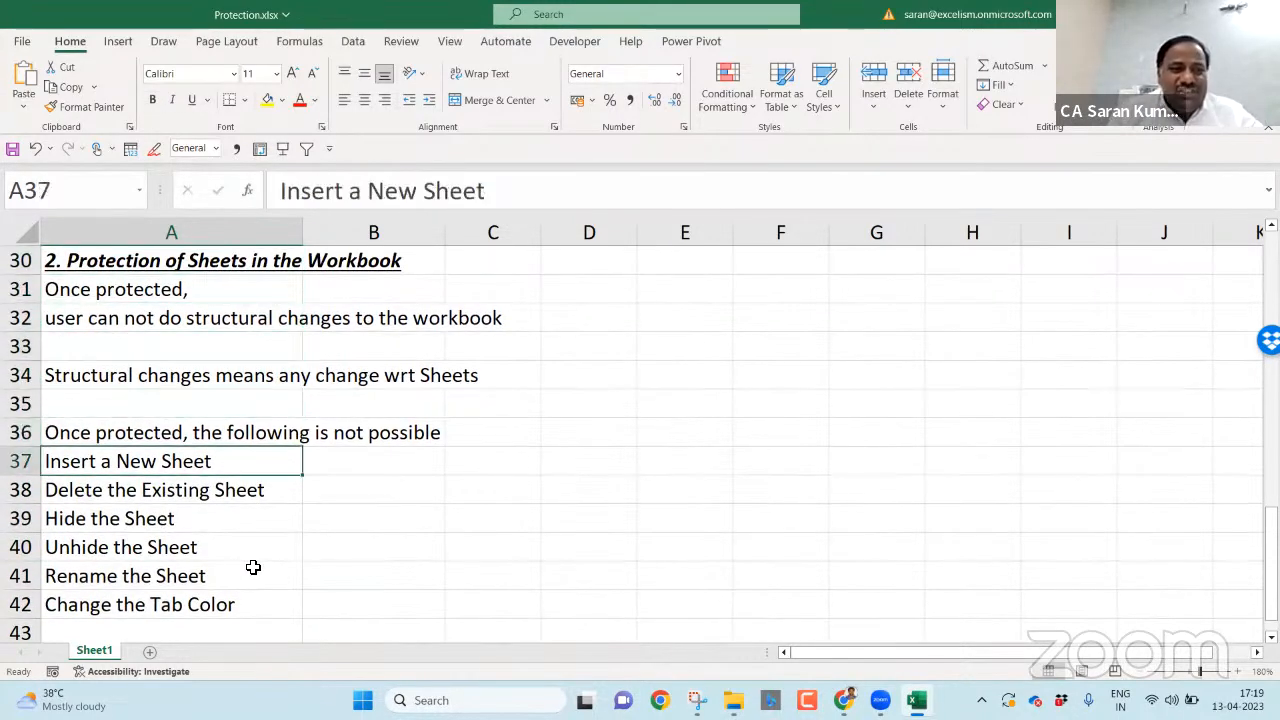
pyautogui.hotkey('ctrl', 'shift', 'Down')
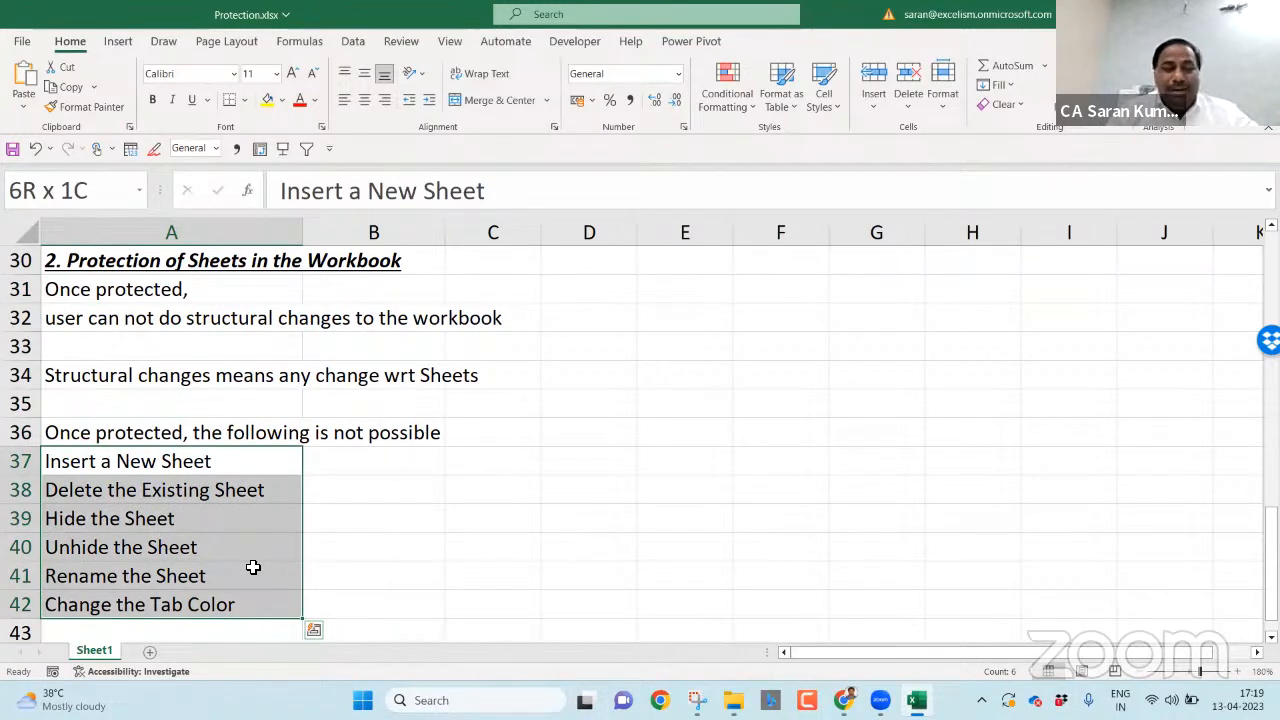
pyautogui.click(253, 567)
pyautogui.press('Down')
pyautogui.press('Down')
pyautogui.press('Down')
pyautogui.press('Down')
pyautogui.press('Down')
pyautogui.press('Down')
pyautogui.press('Up')
pyautogui.press('Up')
pyautogui.press('Up')
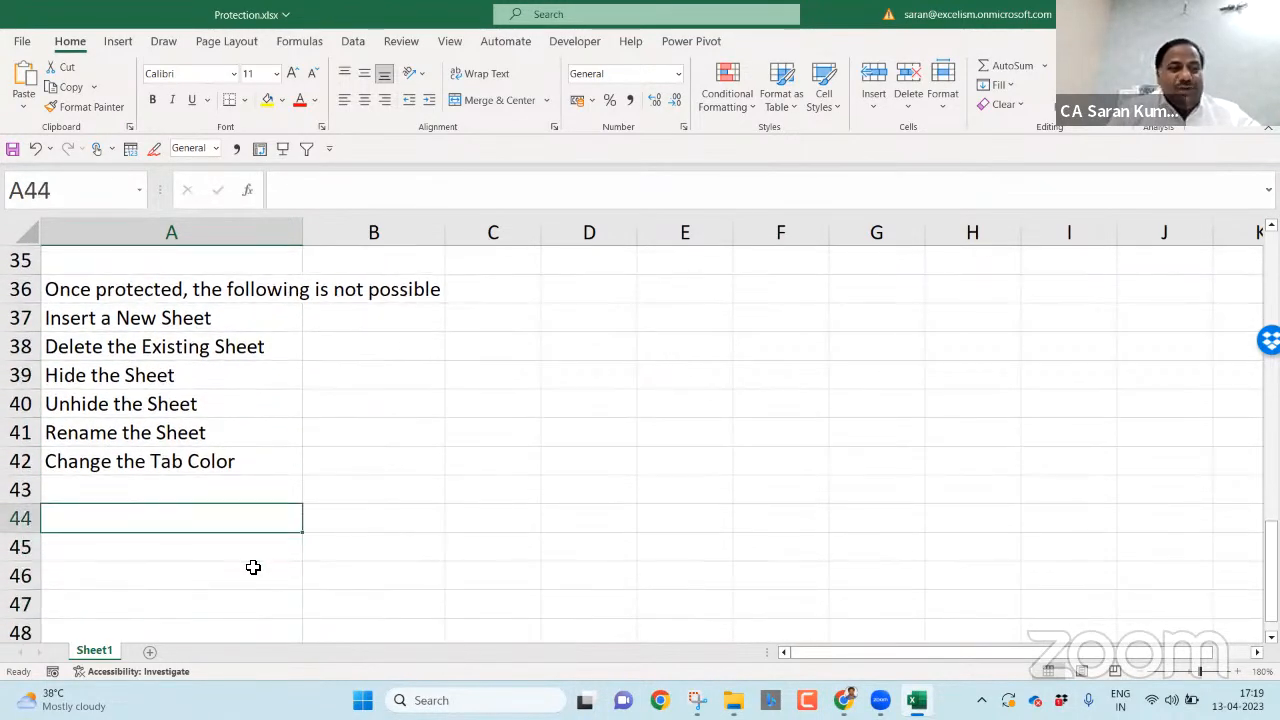
pyautogui.click(403, 41)
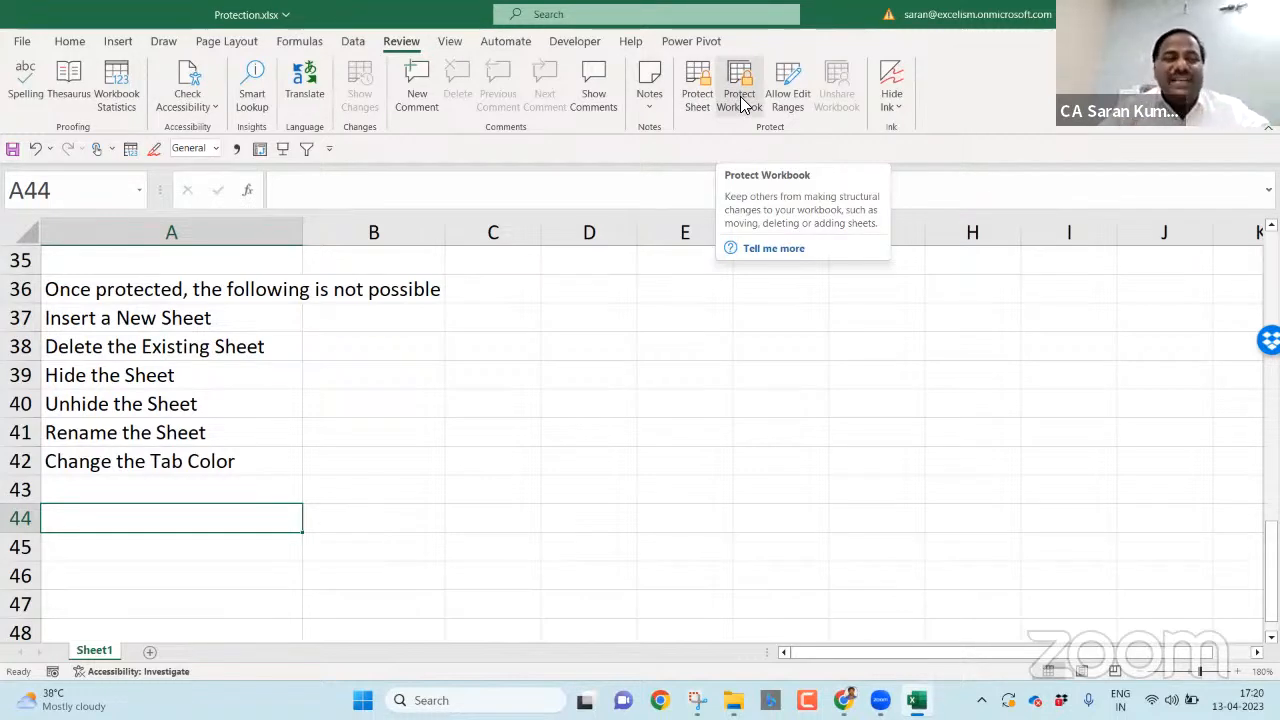
# - Write 'Review Tab --> Protect Group --> Protect Workbook --> Enter Password --> Confirm Password' in A44
pyautogui.click(159, 543)
pyautogui.click(167, 523)
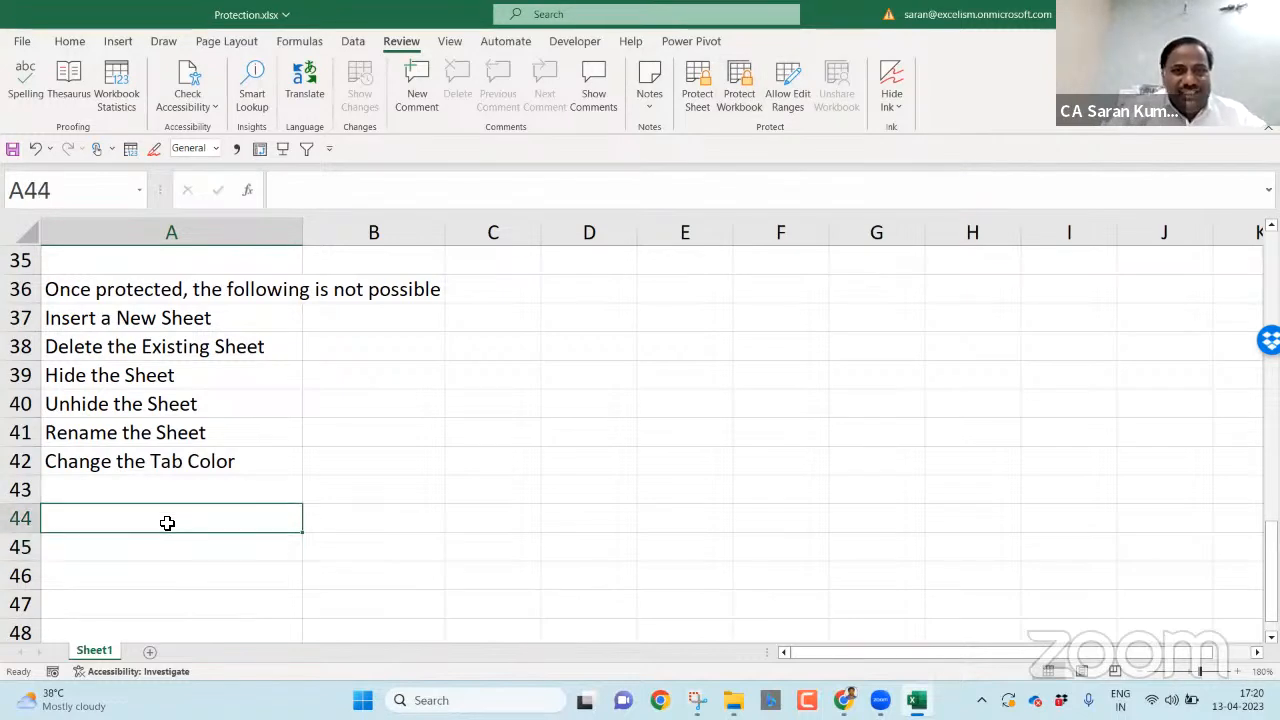
pyautogui.write('Reivew')
pyautogui.press('BackSpace')
pyautogui.press('BackSpace')
pyautogui.press('BackSpace')
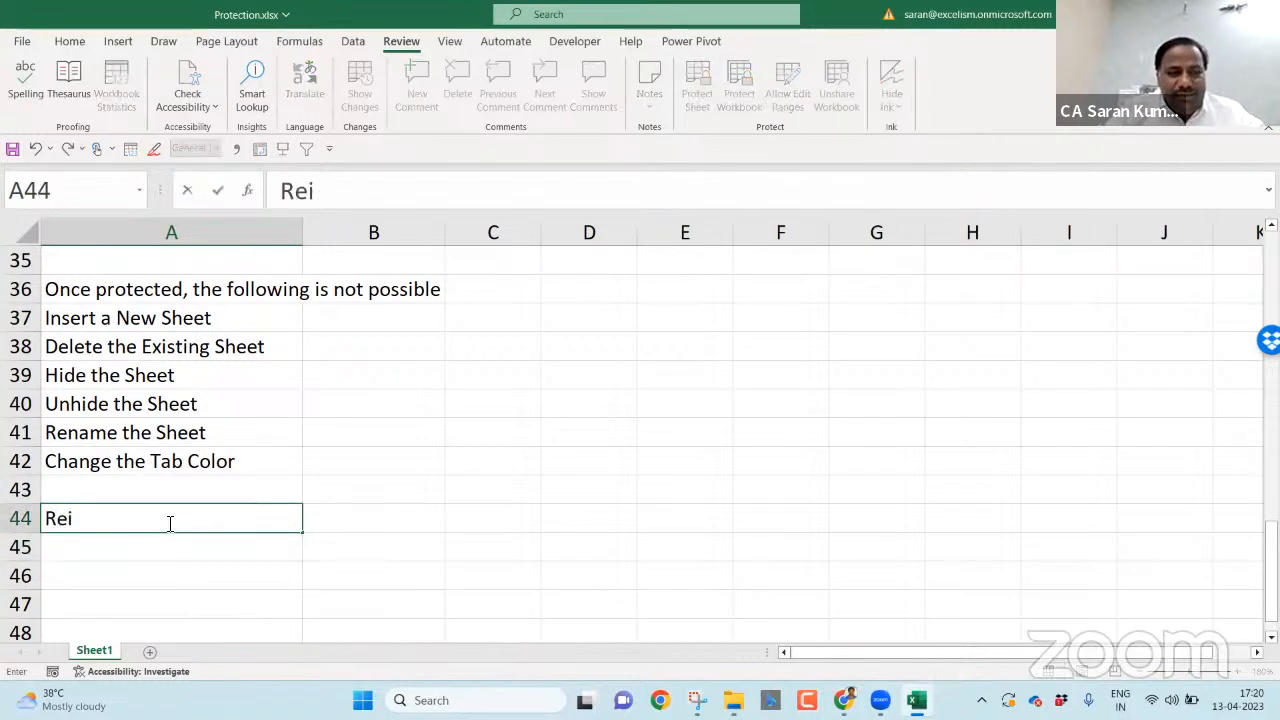
pyautogui.write('ew Tab -')
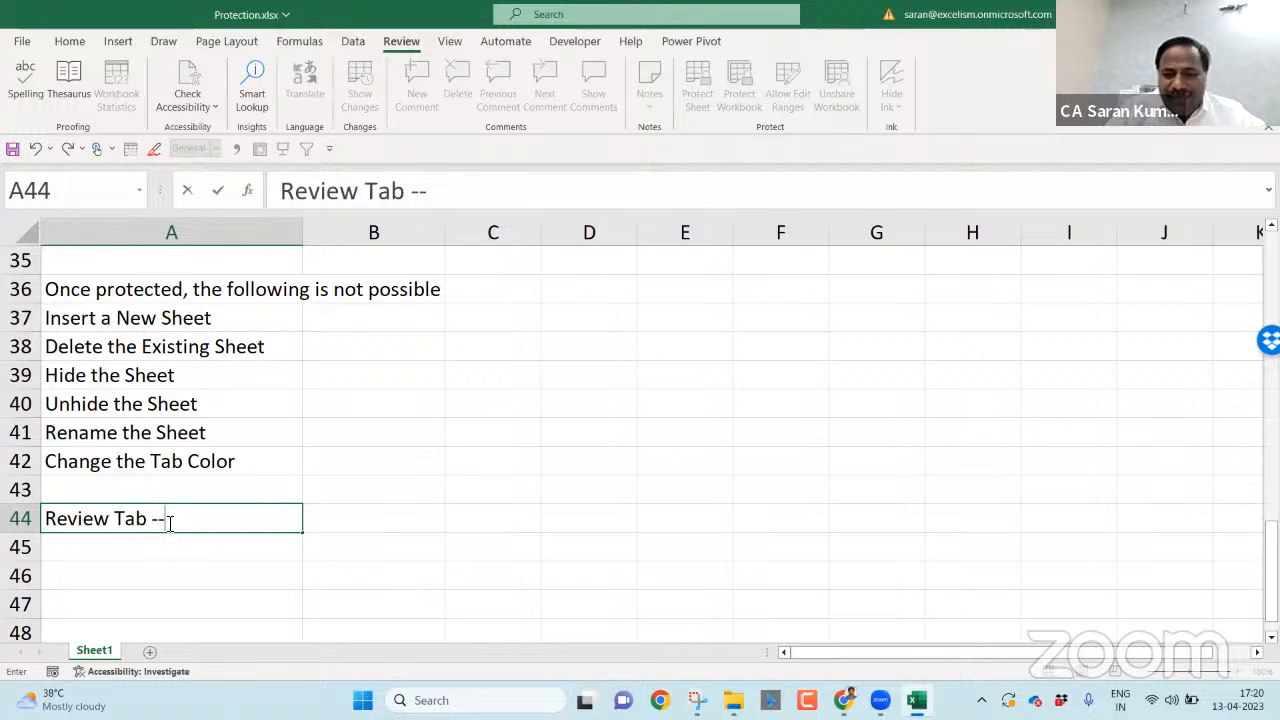
pyautogui.write('-> ')
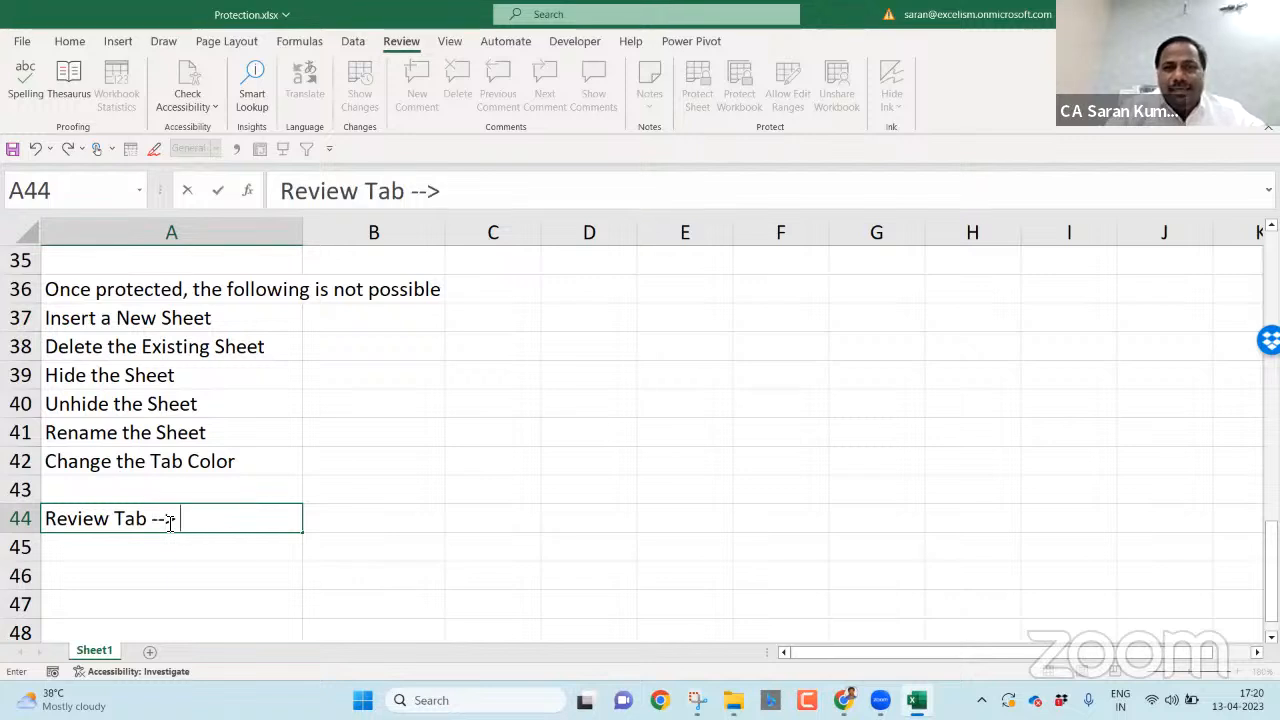
pyautogui.write('Protect Grou')
pyautogui.write('p =')
pyautogui.write('-> Protect Work')
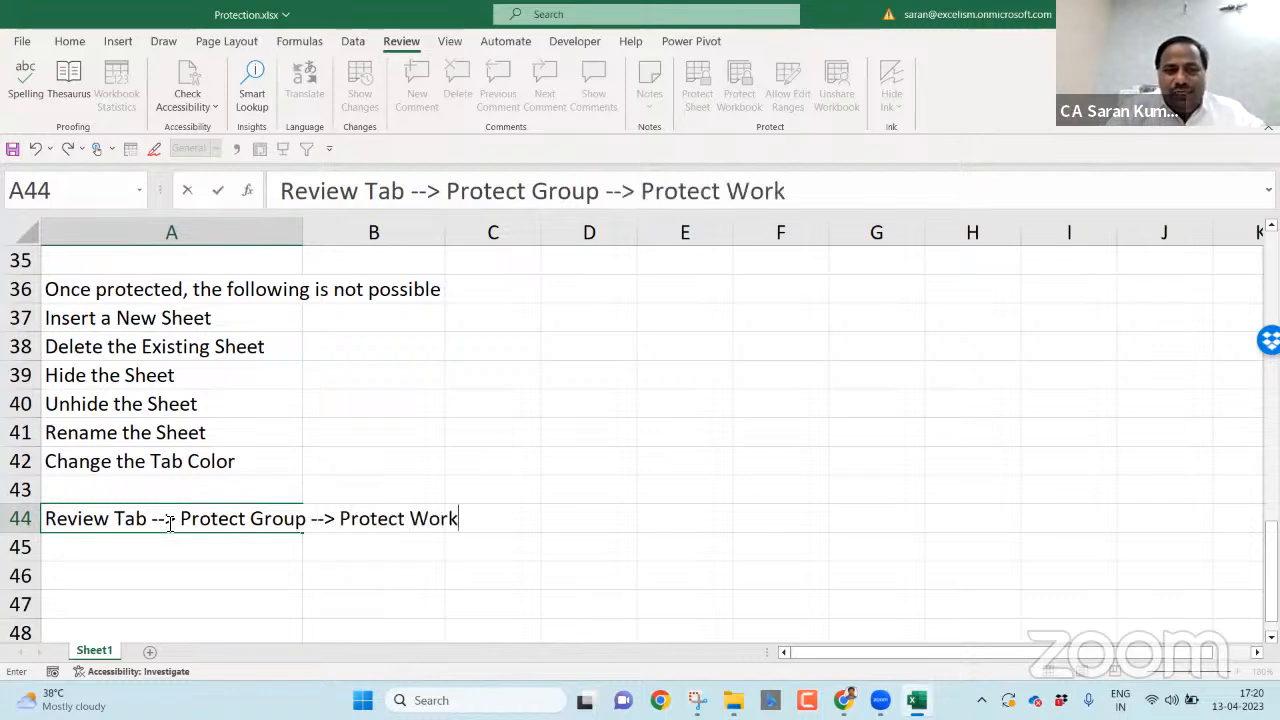
pyautogui.write('book -->')
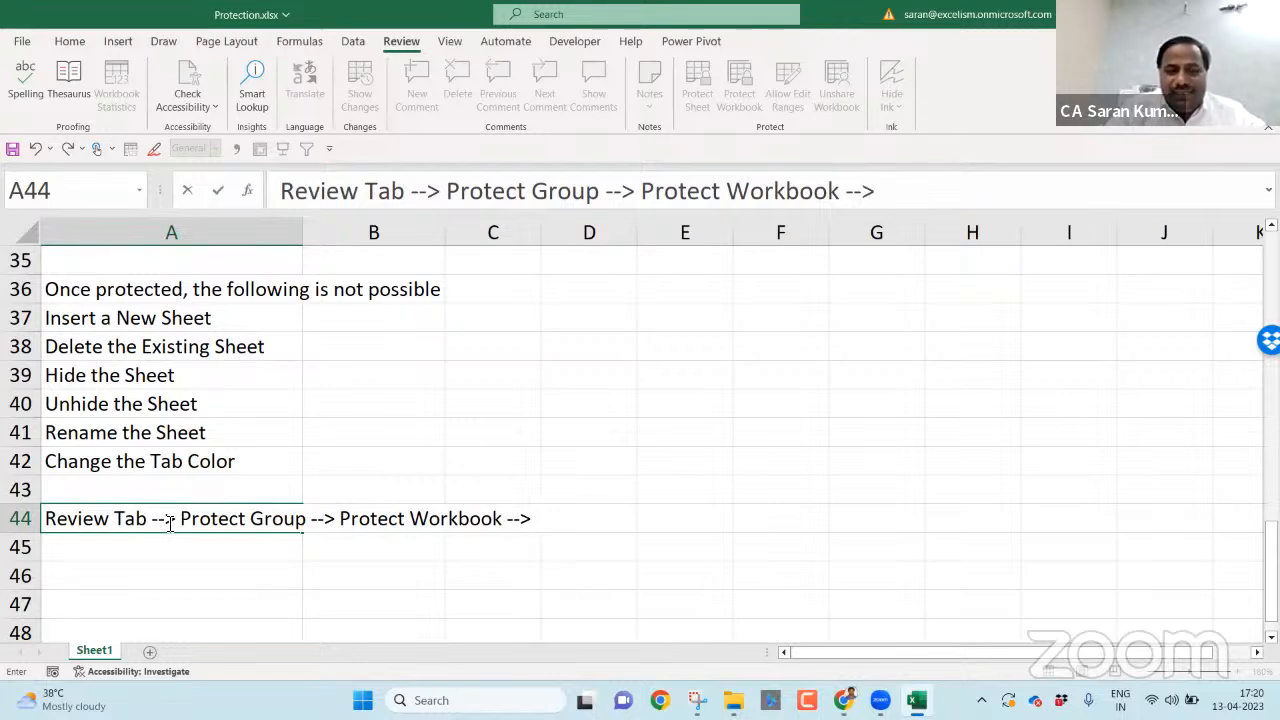
pyautogui.write(' Enter Pas')
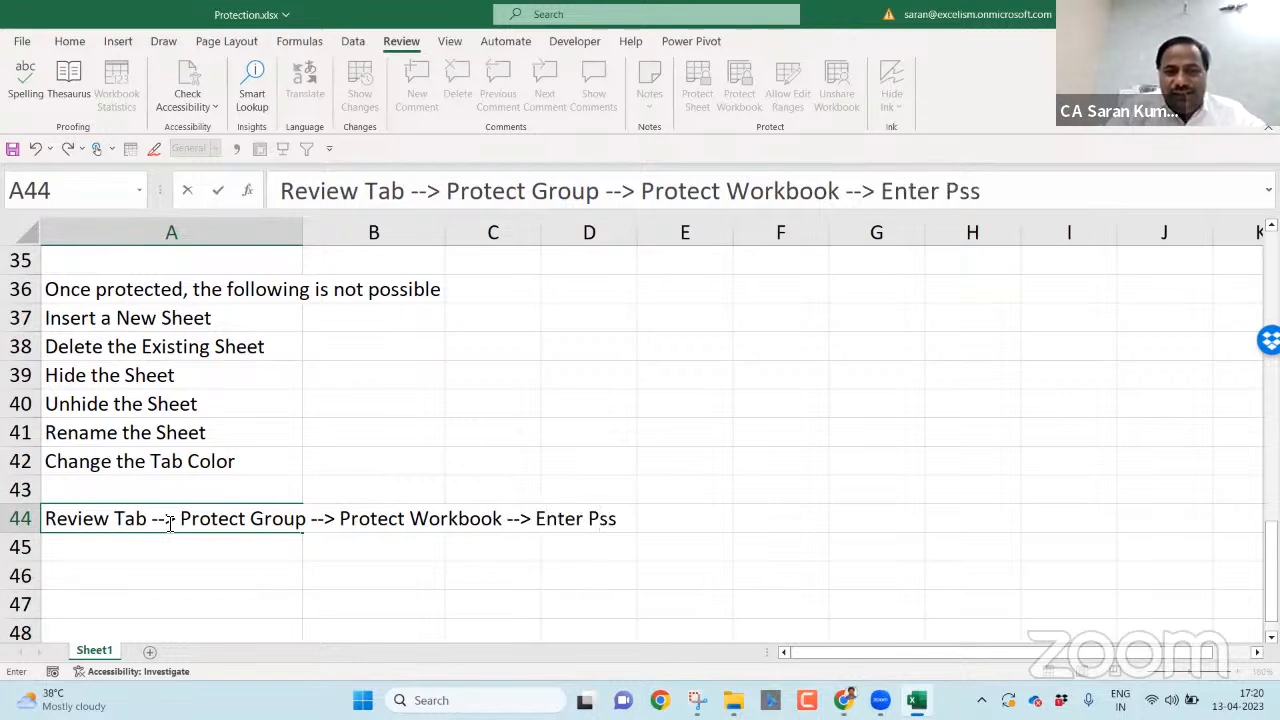
pyautogui.write('sword --> Confirm Password')
pyautogui.press('Return')
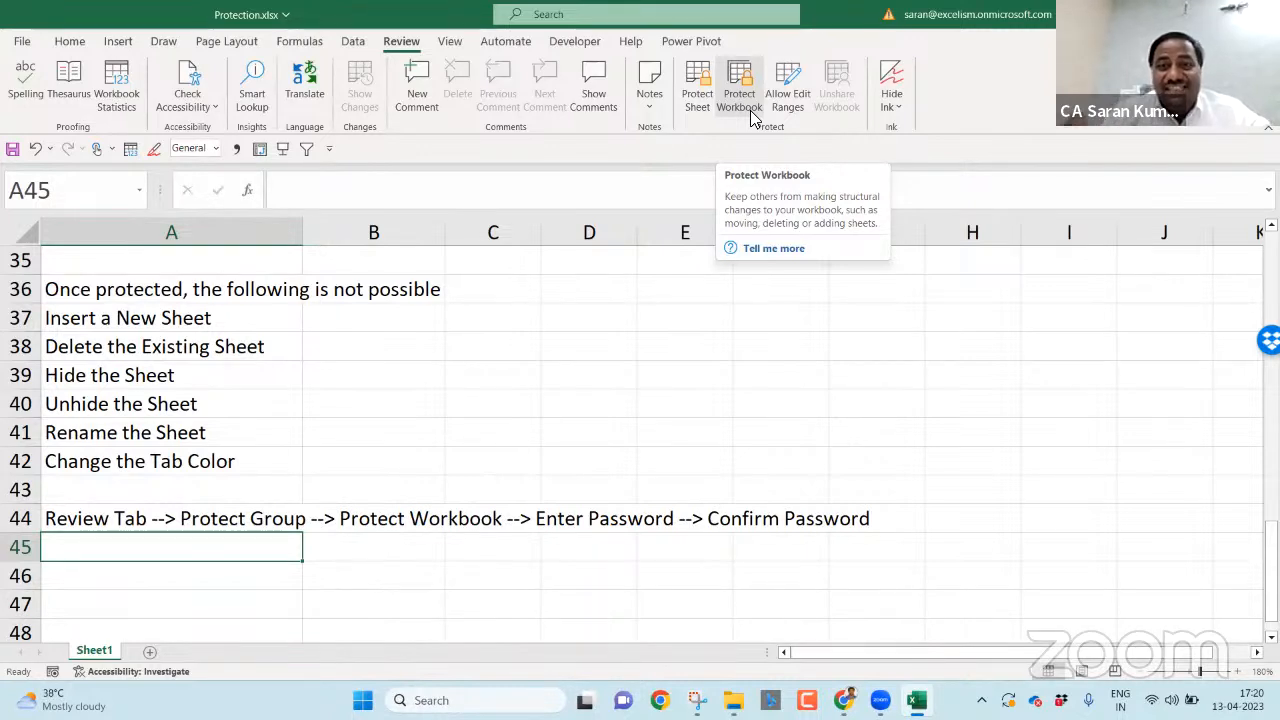
pyautogui.click(197, 477)
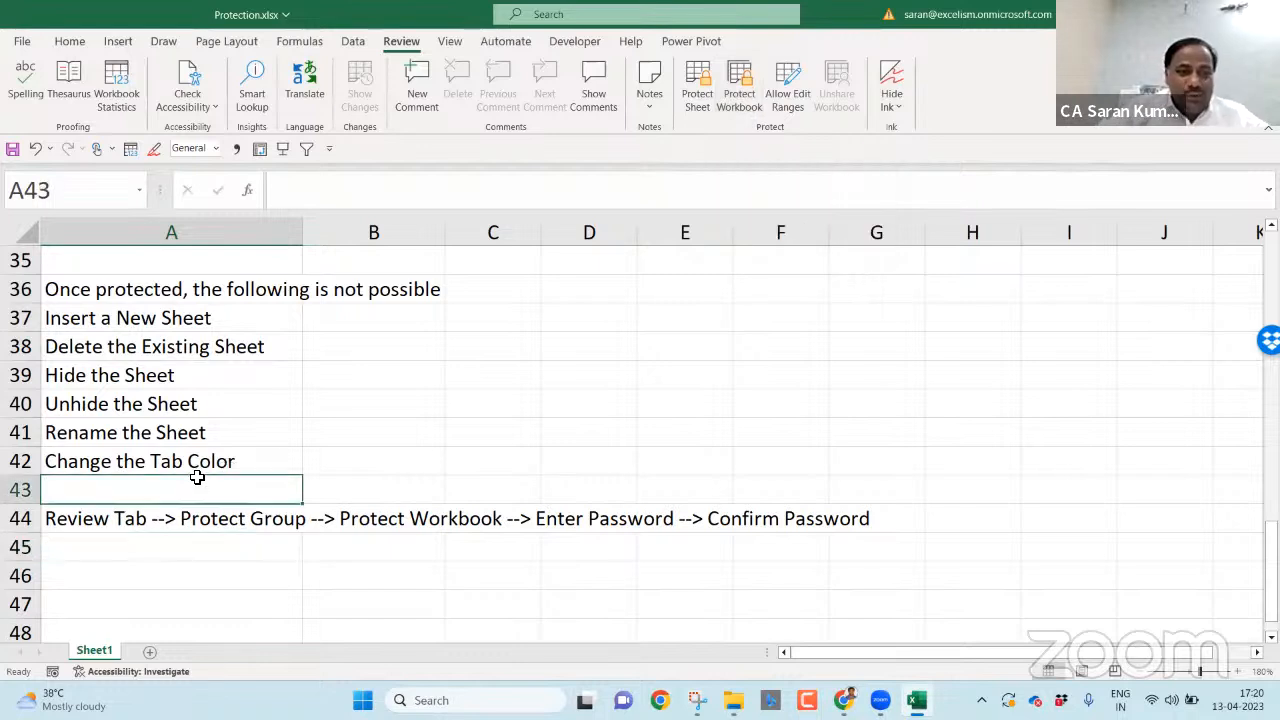
# - Insert two rows and add 'Move the Sheet' and 'Copy the Sheet' to the list in A43:A44
pyautogui.hotkey('shift', 'space')
pyautogui.hotkey('ctrl', 'shift', '+')
pyautogui.click(180, 482)
pyautogui.write('Move')
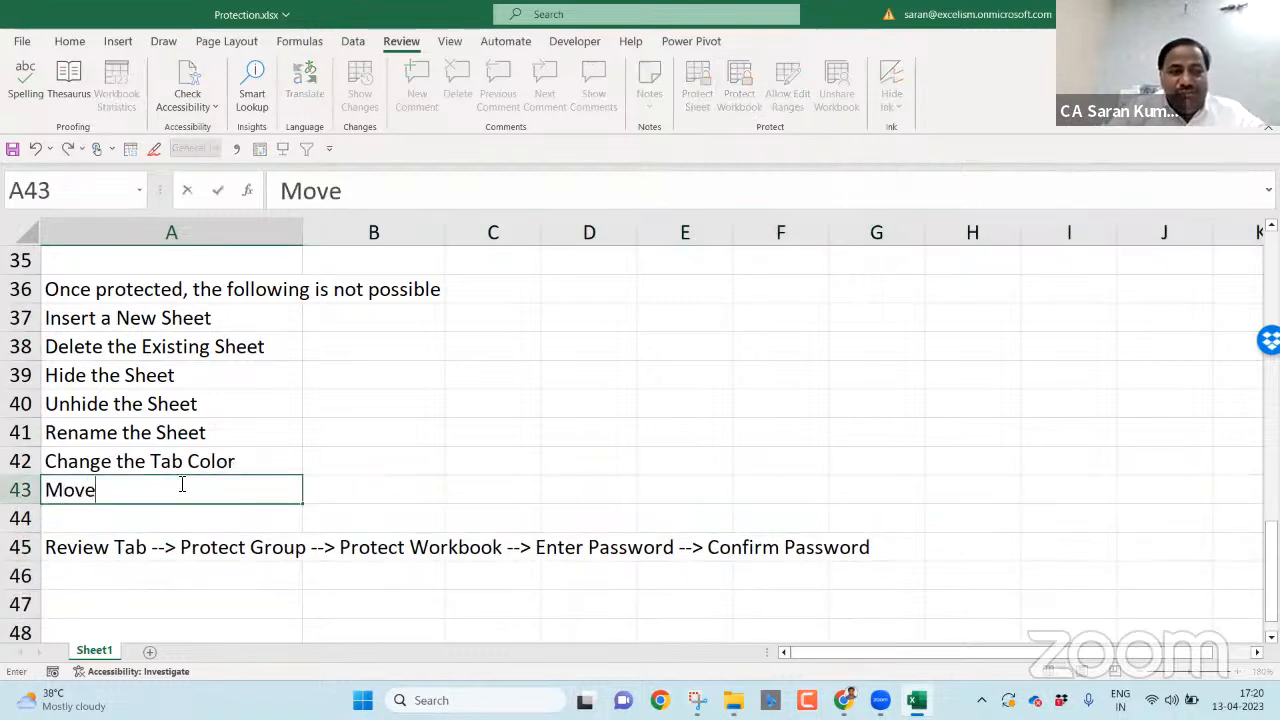
pyautogui.write(' the Sheet')
pyautogui.press('Return')
pyautogui.hotkey('shift', 'space')
pyautogui.hotkey('ctrl', 'shift', '+')
pyautogui.write('Cop')
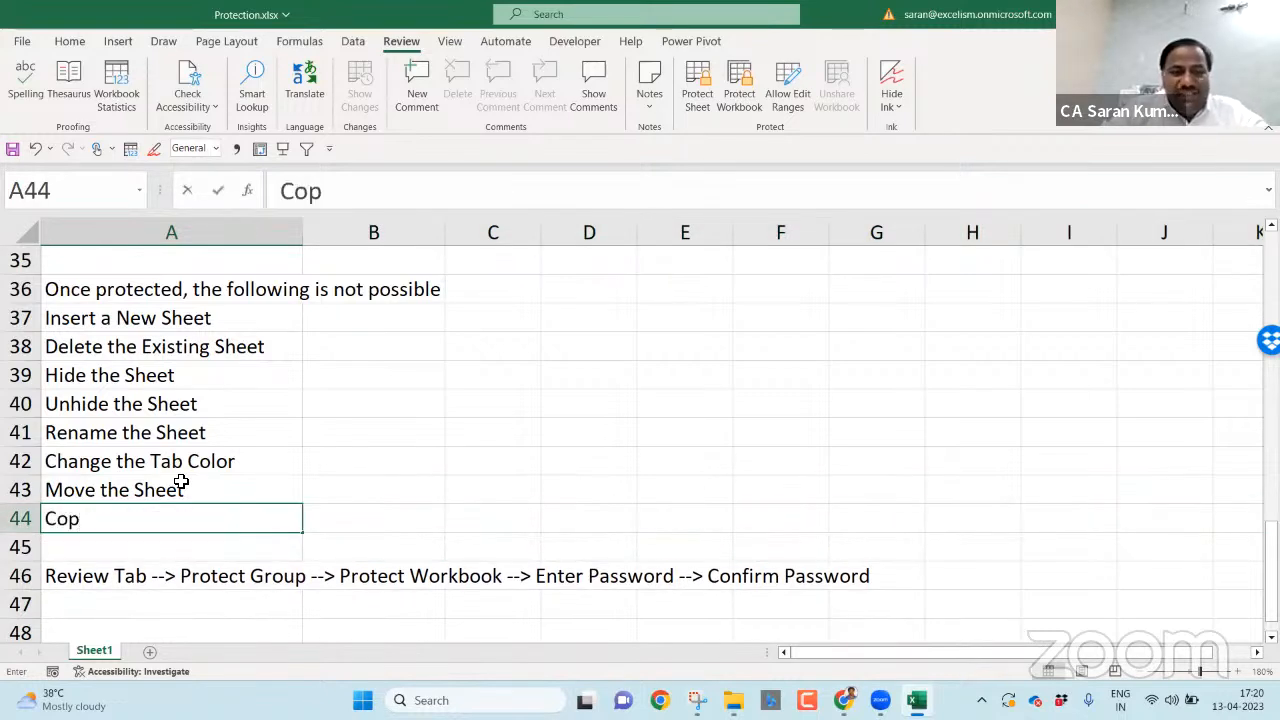
pyautogui.write('y the Sheet')
pyautogui.press('Return')
# - Increase the indent of the eight blocked-action items in A37:A44
pyautogui.press('Up')
pyautogui.press('Up')
pyautogui.press('Up')
pyautogui.press('Up')
pyautogui.press('Up')
pyautogui.press('Up')
pyautogui.press('Up')
pyautogui.press('Up')
pyautogui.hotkey('ctrl', 'shift', 'Down')
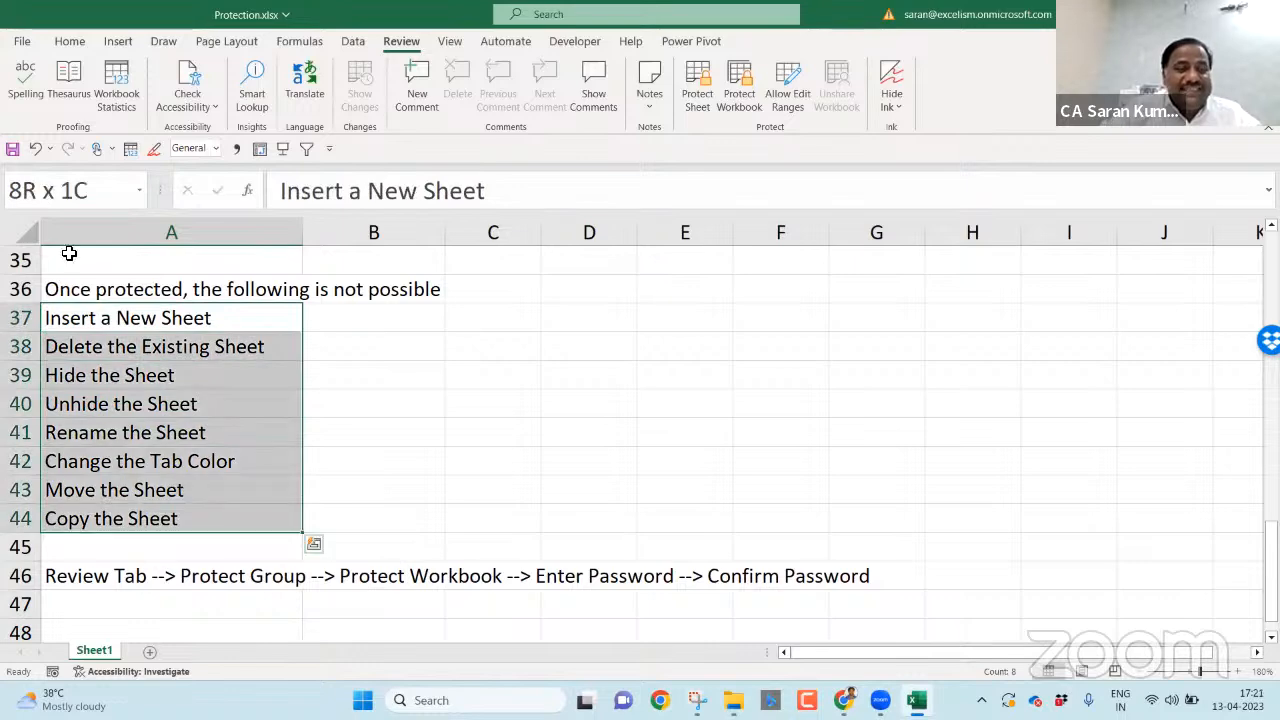
pyautogui.click(62, 42)
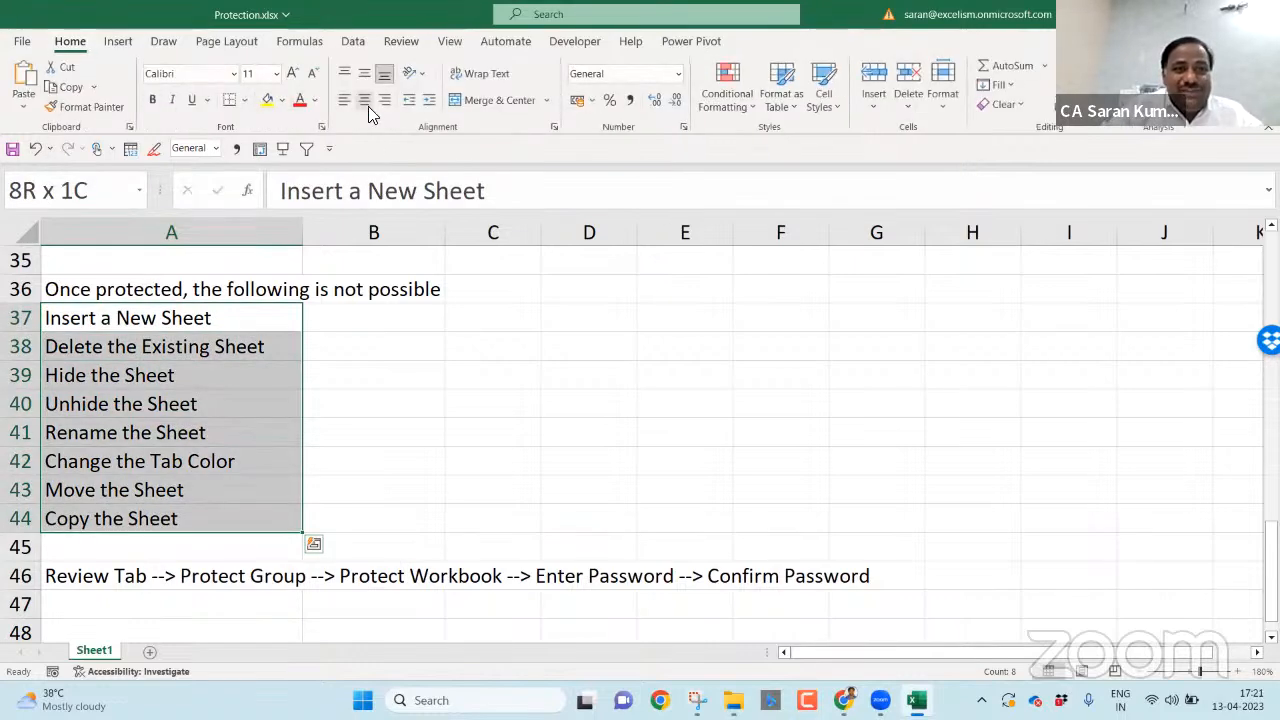
pyautogui.click(429, 104)
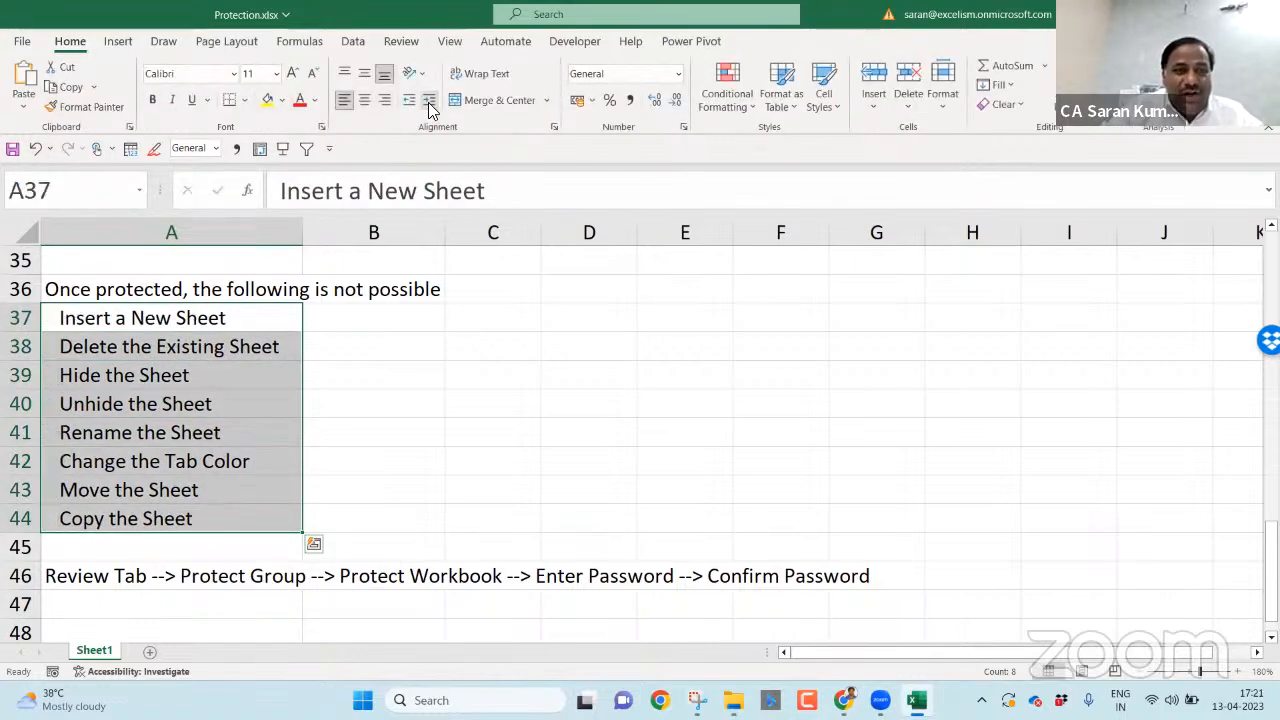
pyautogui.click(277, 440)
pyautogui.click(209, 558)
pyautogui.press('Down')
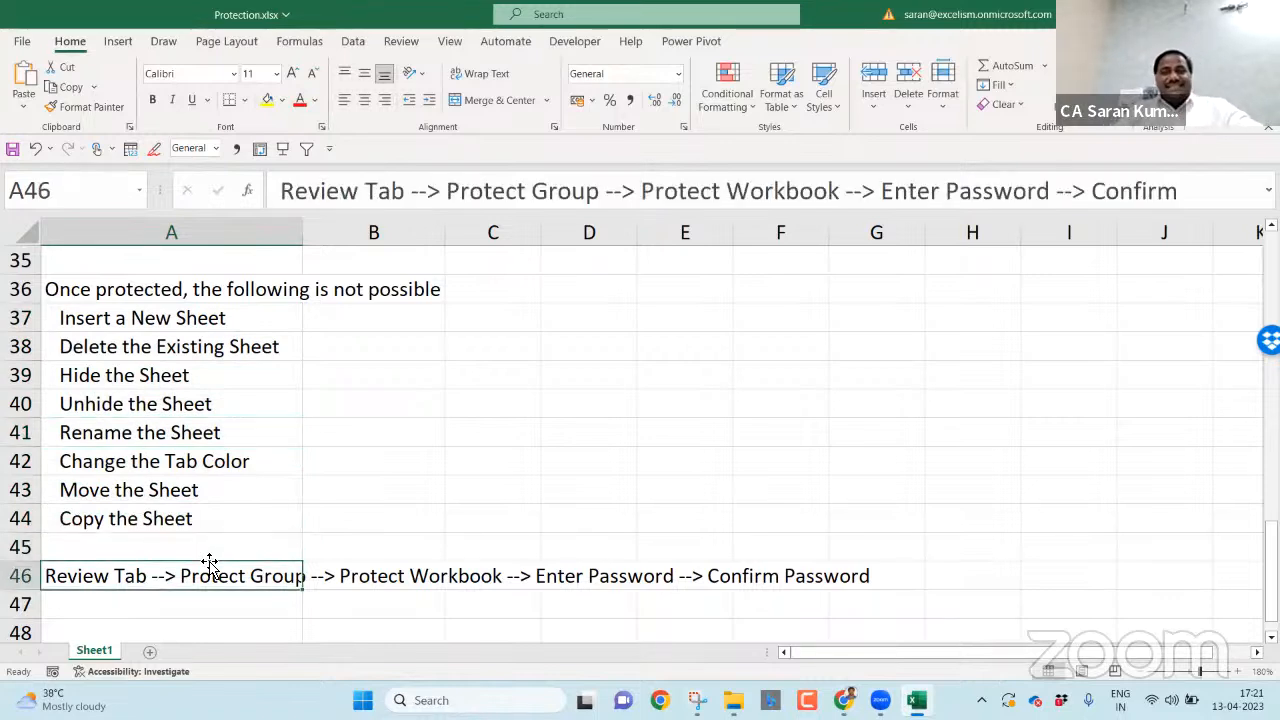
# - Preview the Protect Workbook structure dialog, close it unprotected, and create a new blank workbook
pyautogui.click(401, 41)
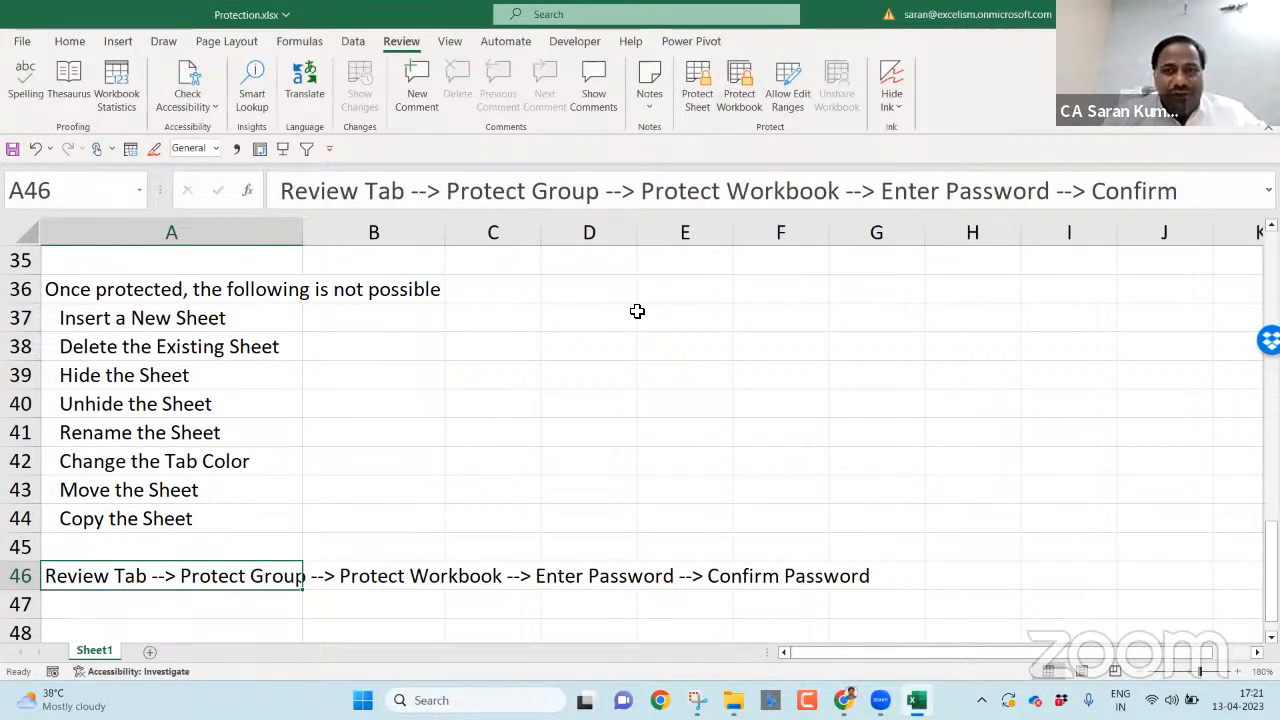
pyautogui.press('Down')
pyautogui.press('Down')
pyautogui.press('Down')
pyautogui.press('Down')
pyautogui.press('Down')
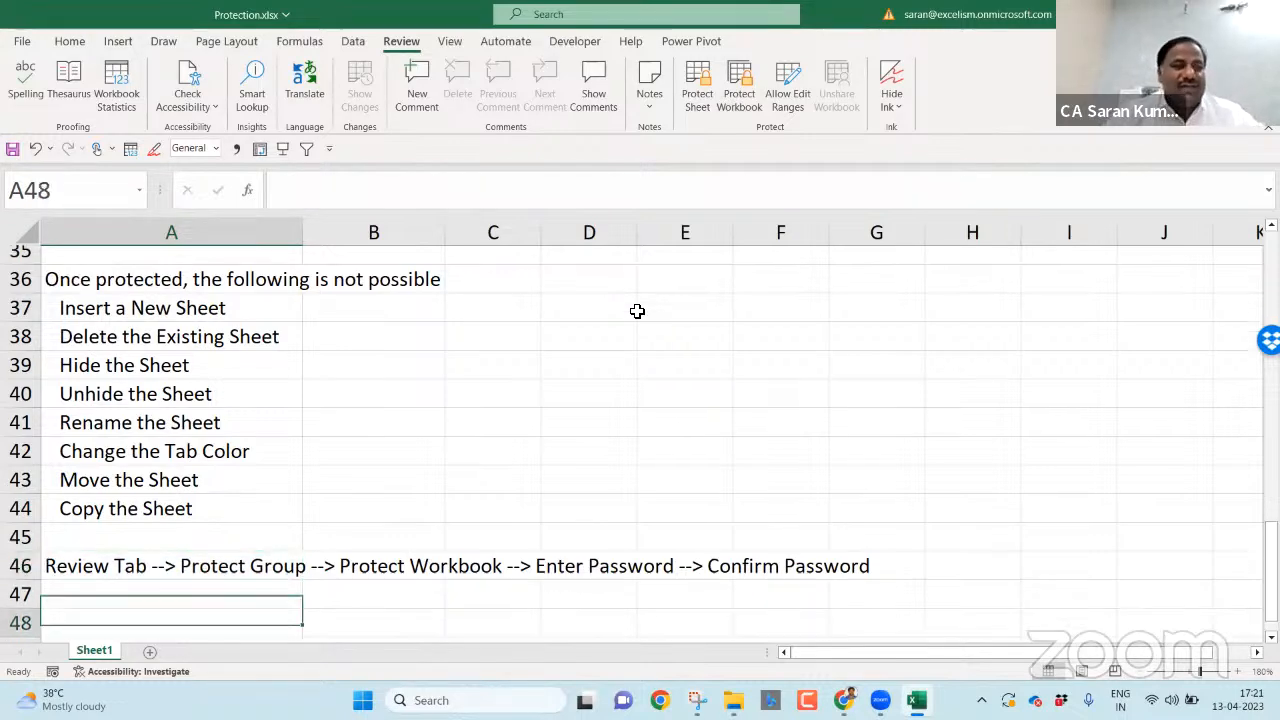
pyautogui.click(752, 92)
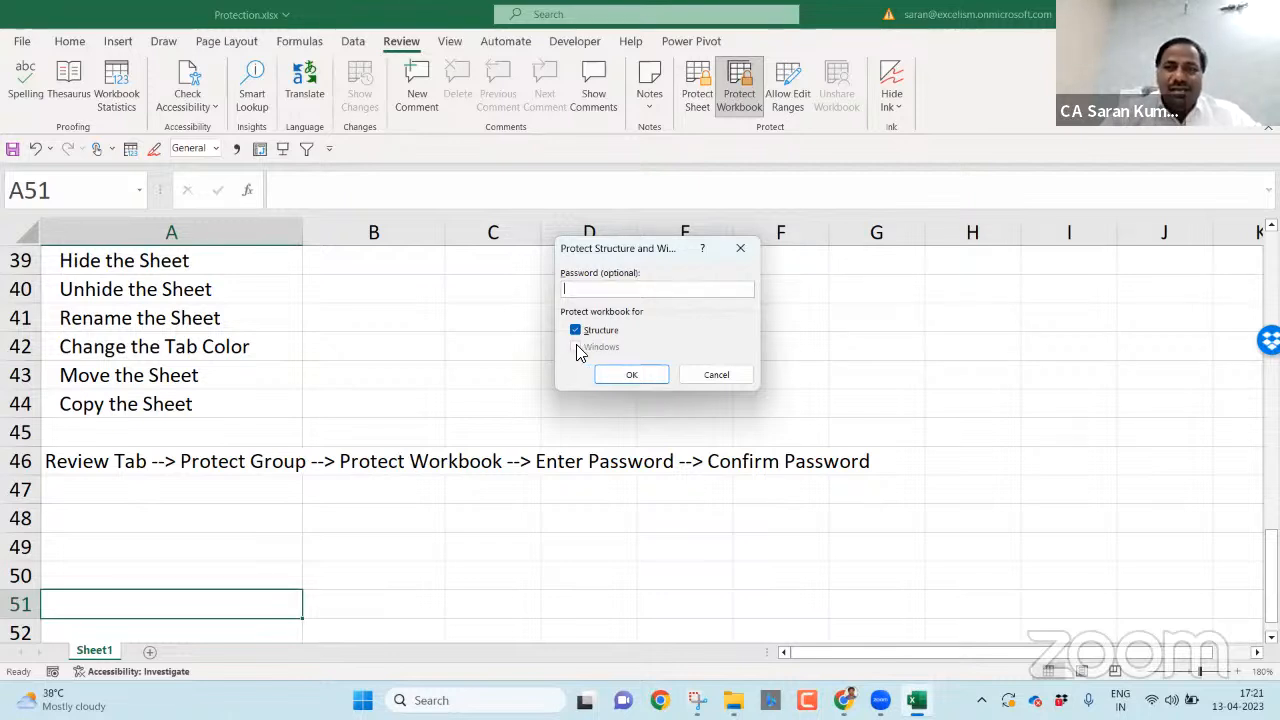
pyautogui.click(740, 250)
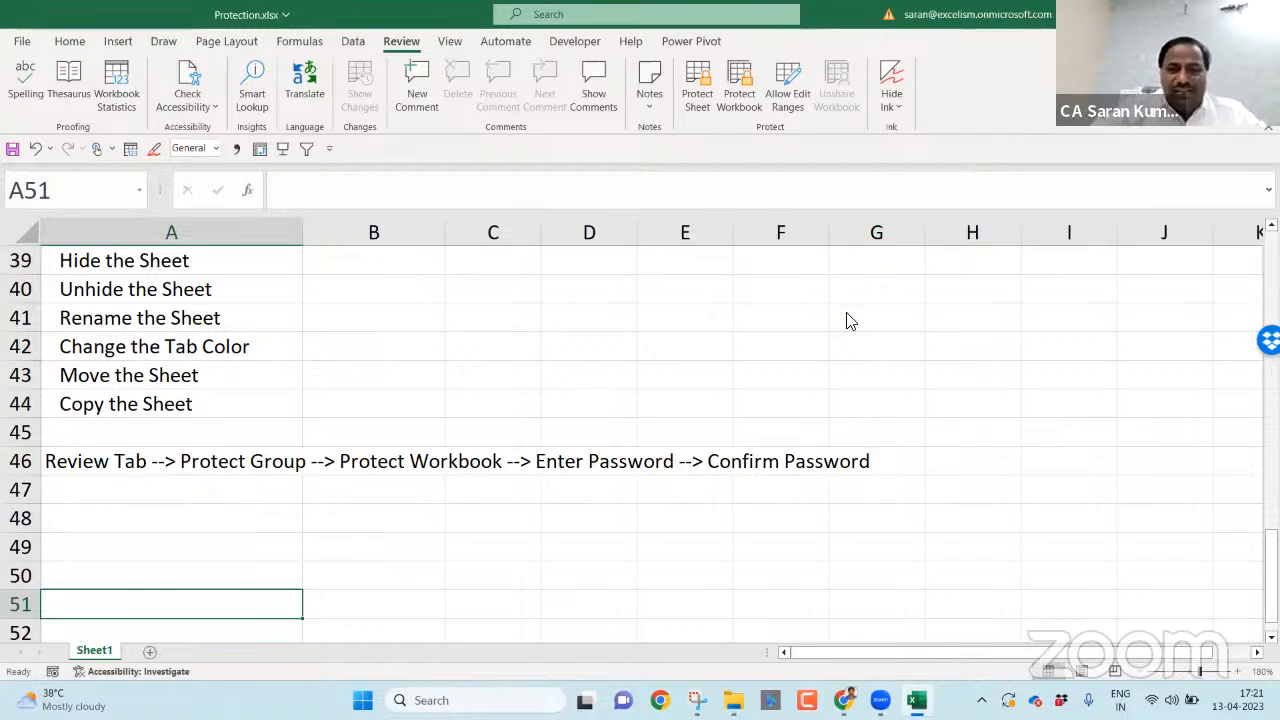
pyautogui.hotkey('ctrl', 'n')
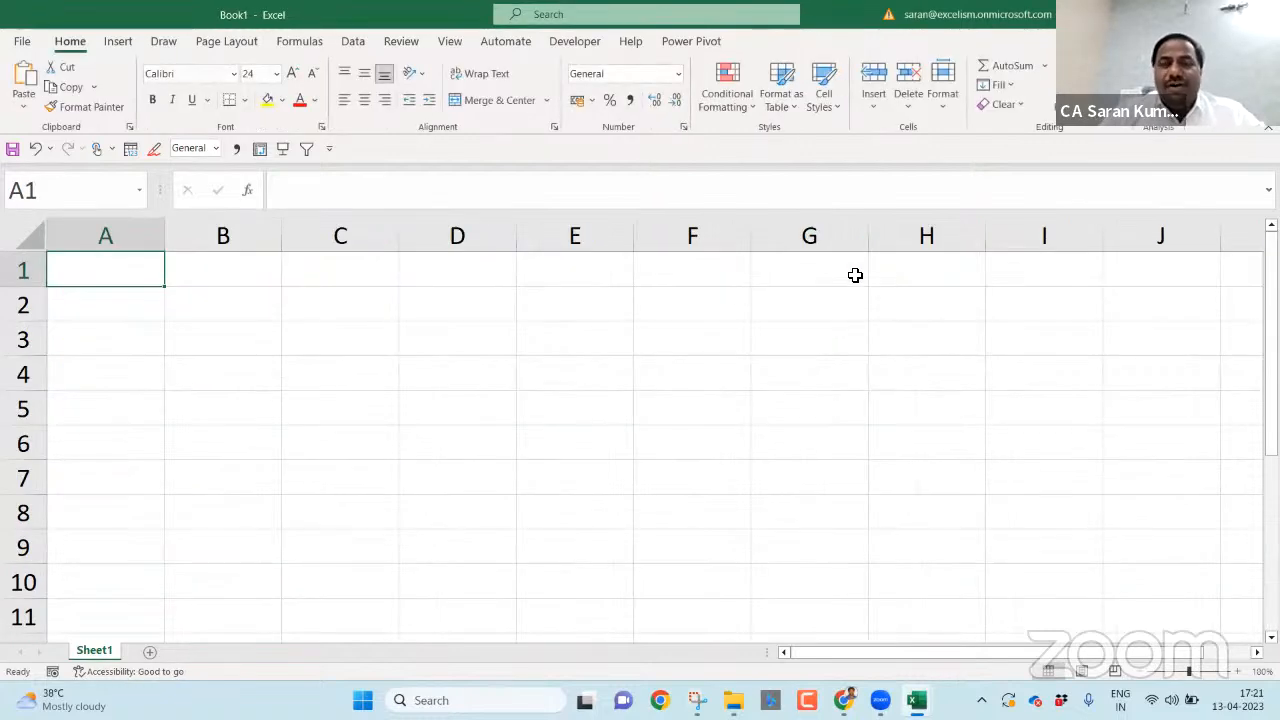
# - Maximize Protection.xlsx, close the blank Book1 workbook, and select cell A48
pyautogui.hotkey('alt', 'Tab')
pyautogui.click(612, 328)
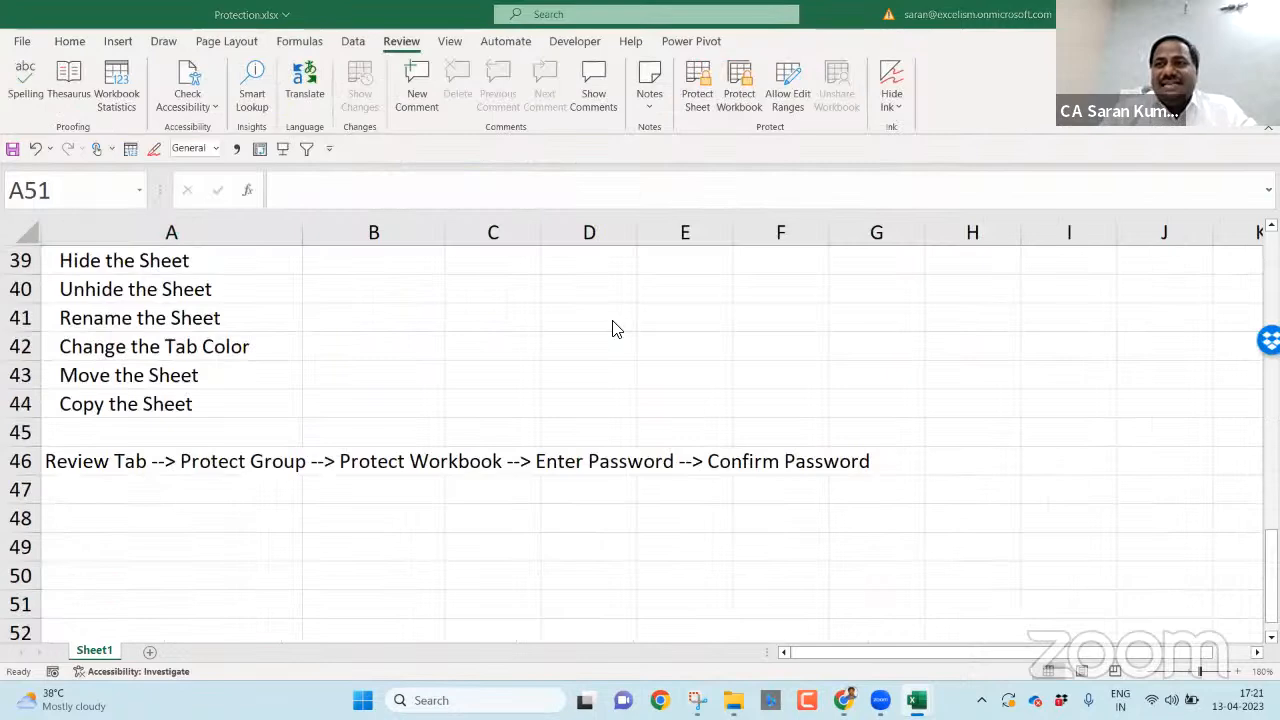
pyautogui.hotkey('alt', 'Tab')
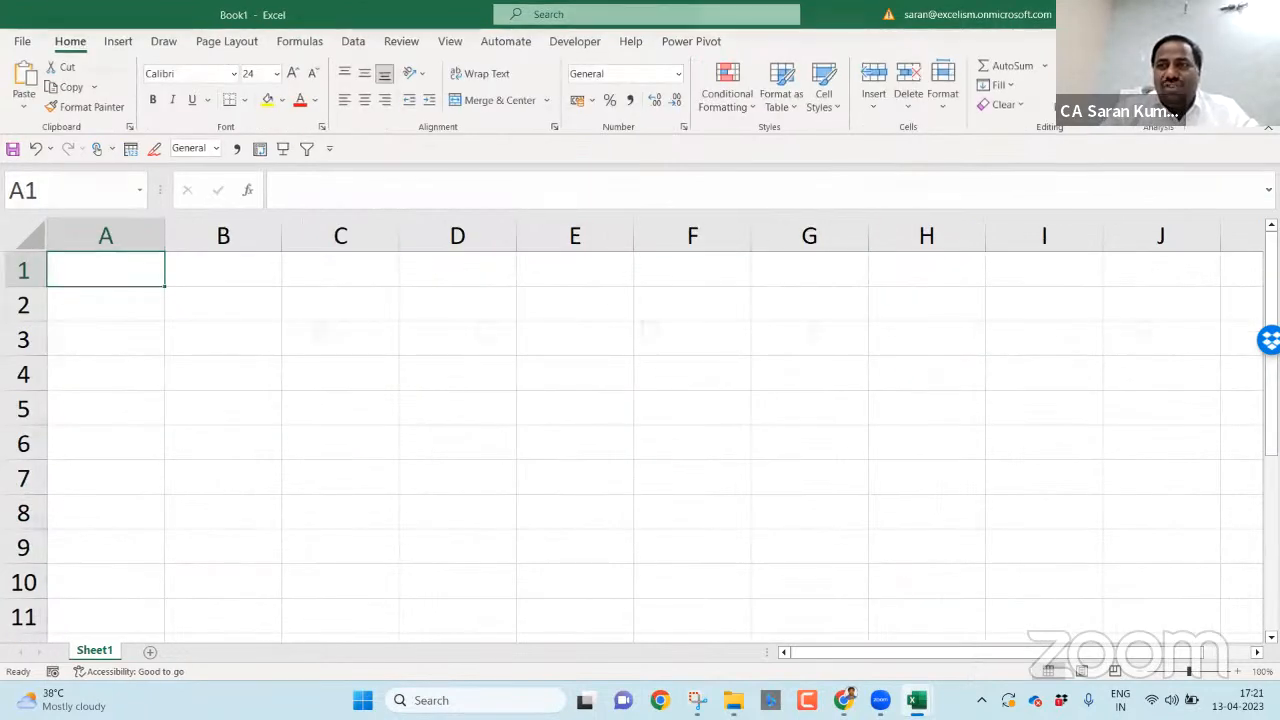
pyautogui.click(1223, 14)
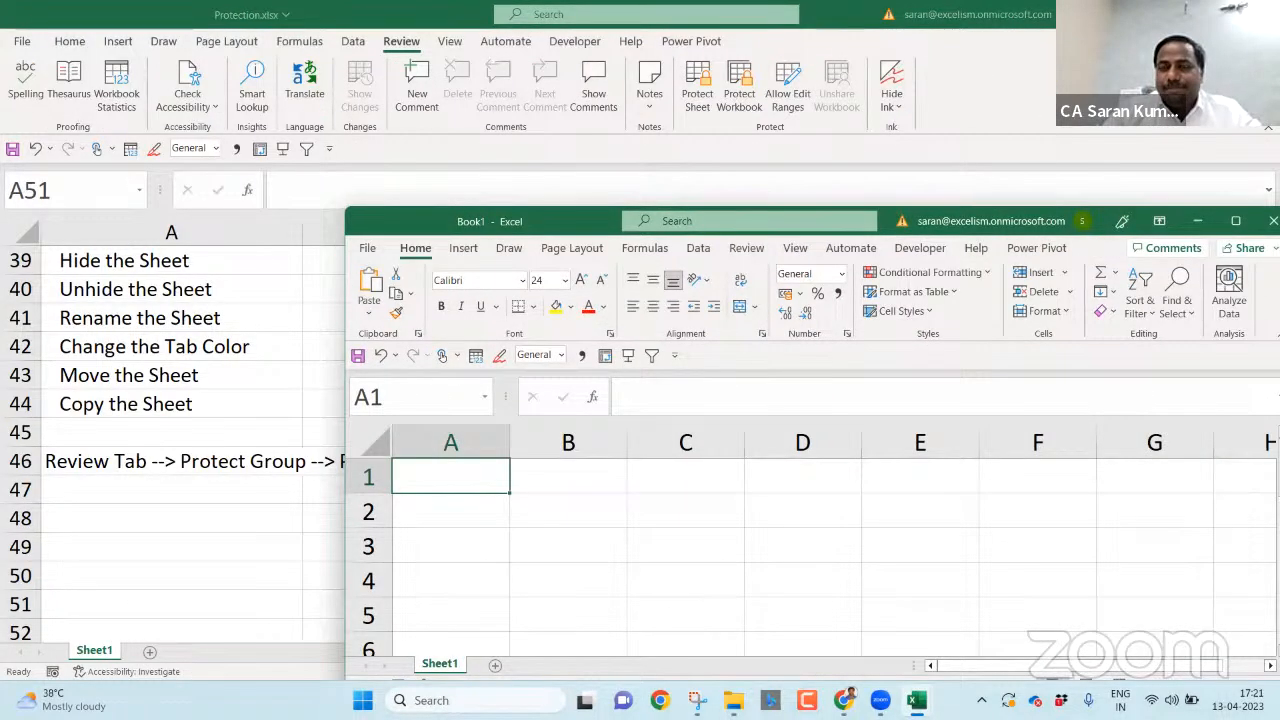
pyautogui.click(686, 170)
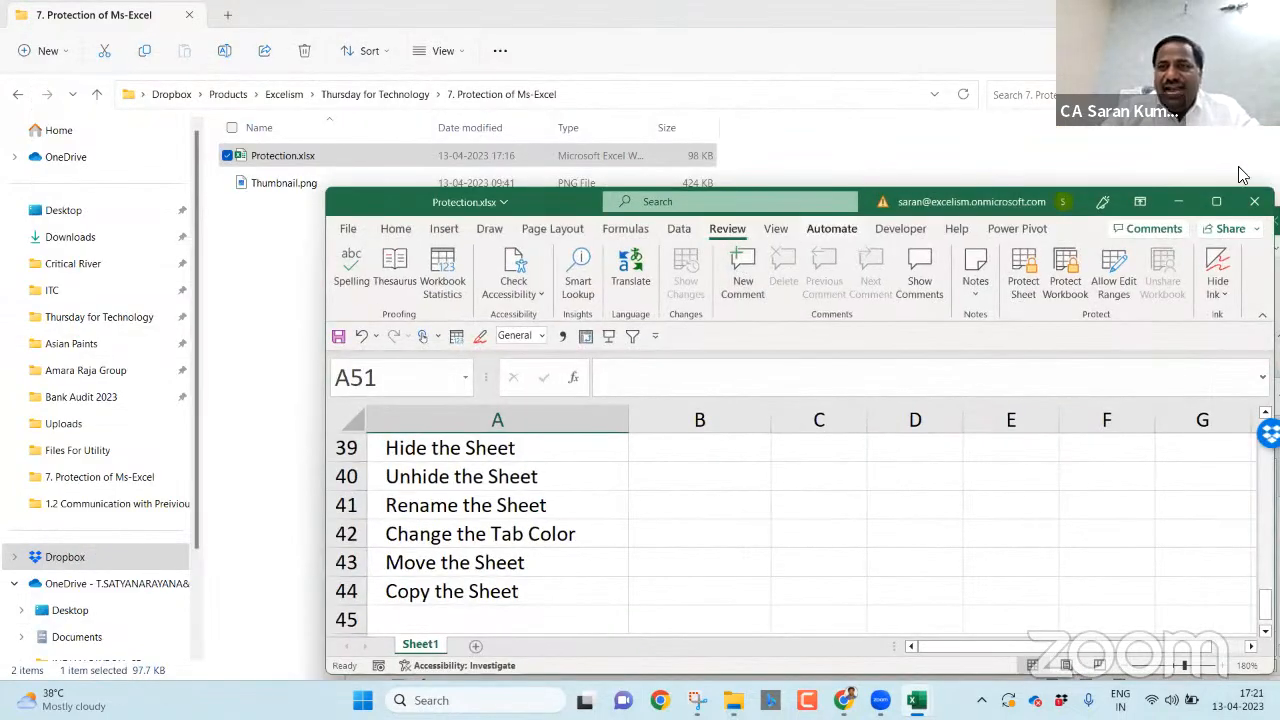
pyautogui.click(1215, 200)
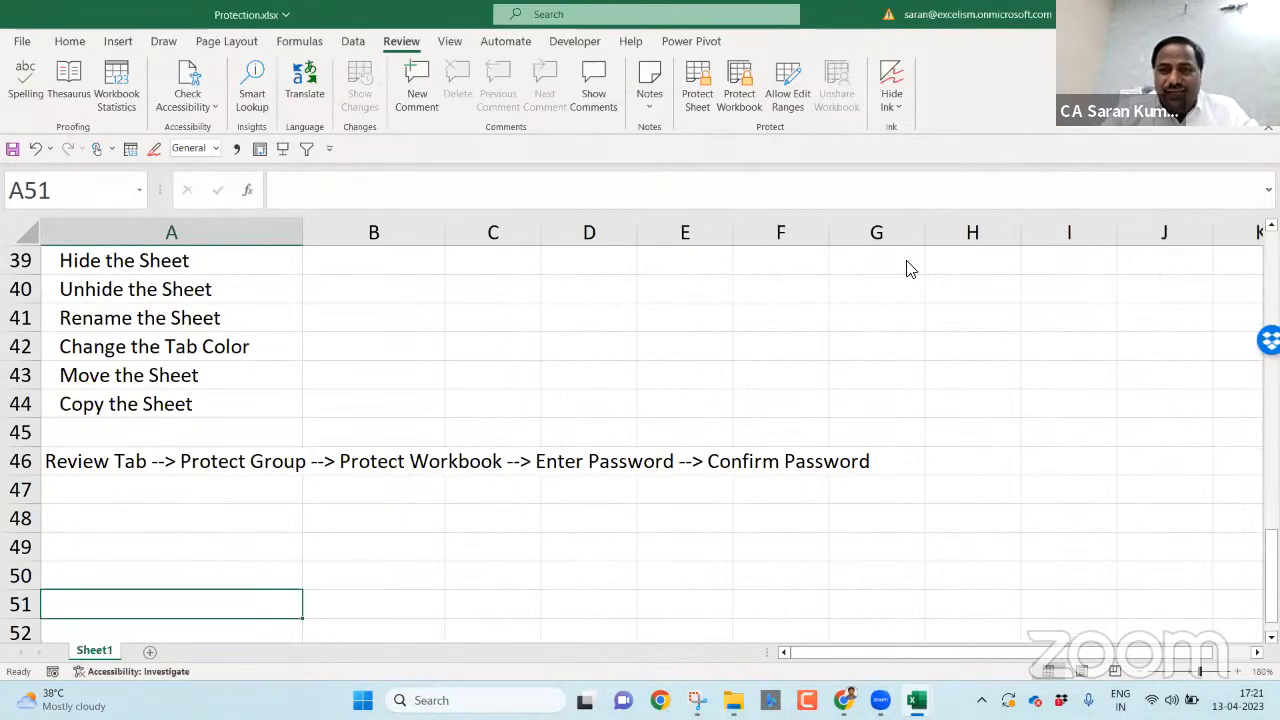
pyautogui.hotkey('alt', 'Tab')
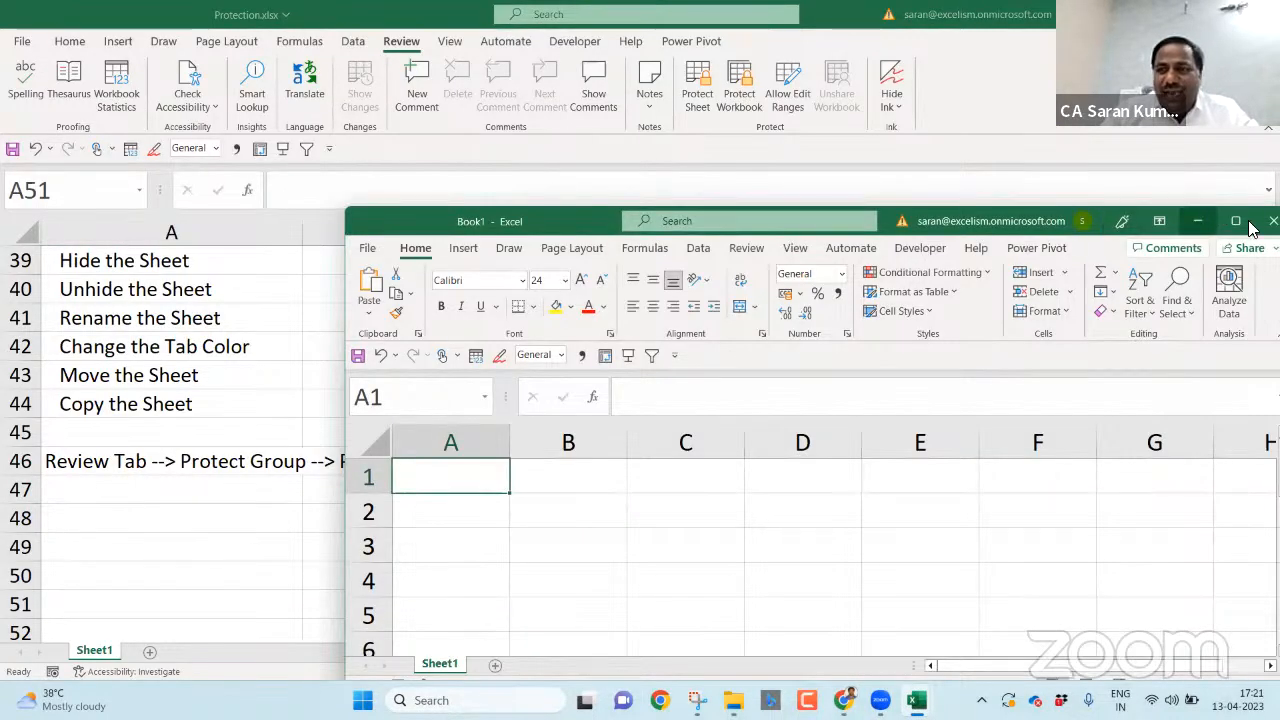
pyautogui.click(1272, 220)
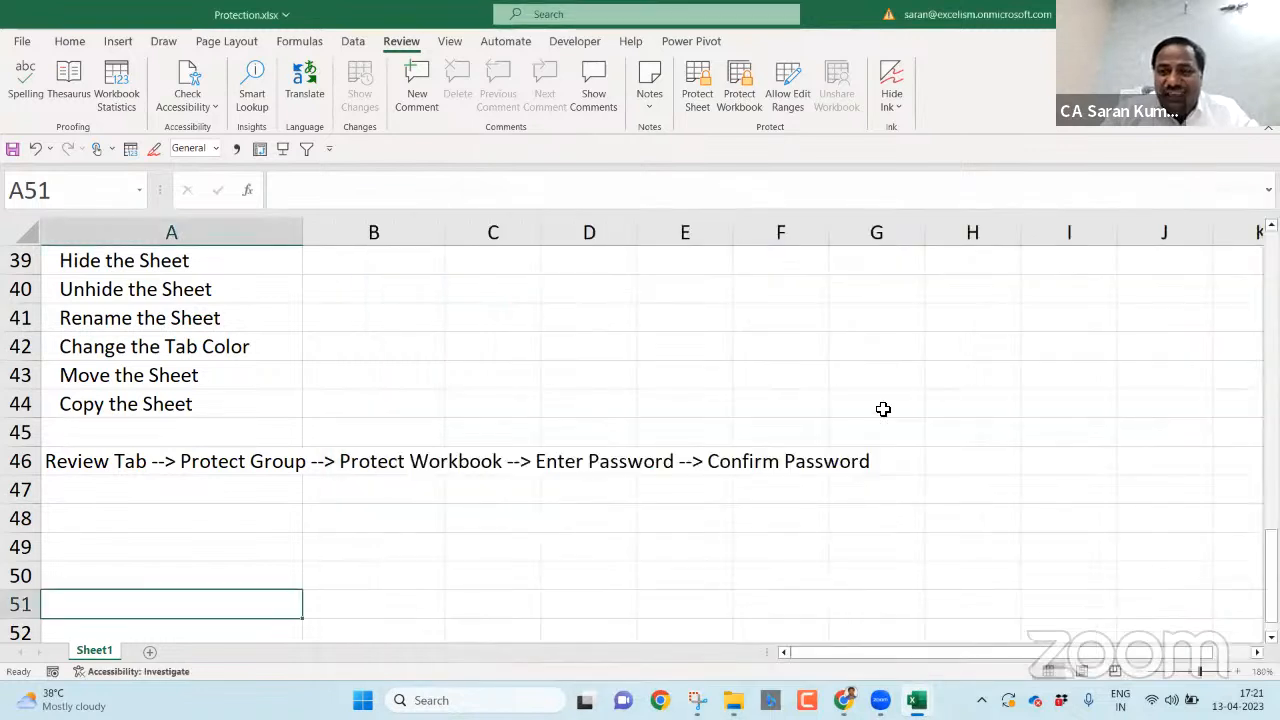
pyautogui.click(146, 526)
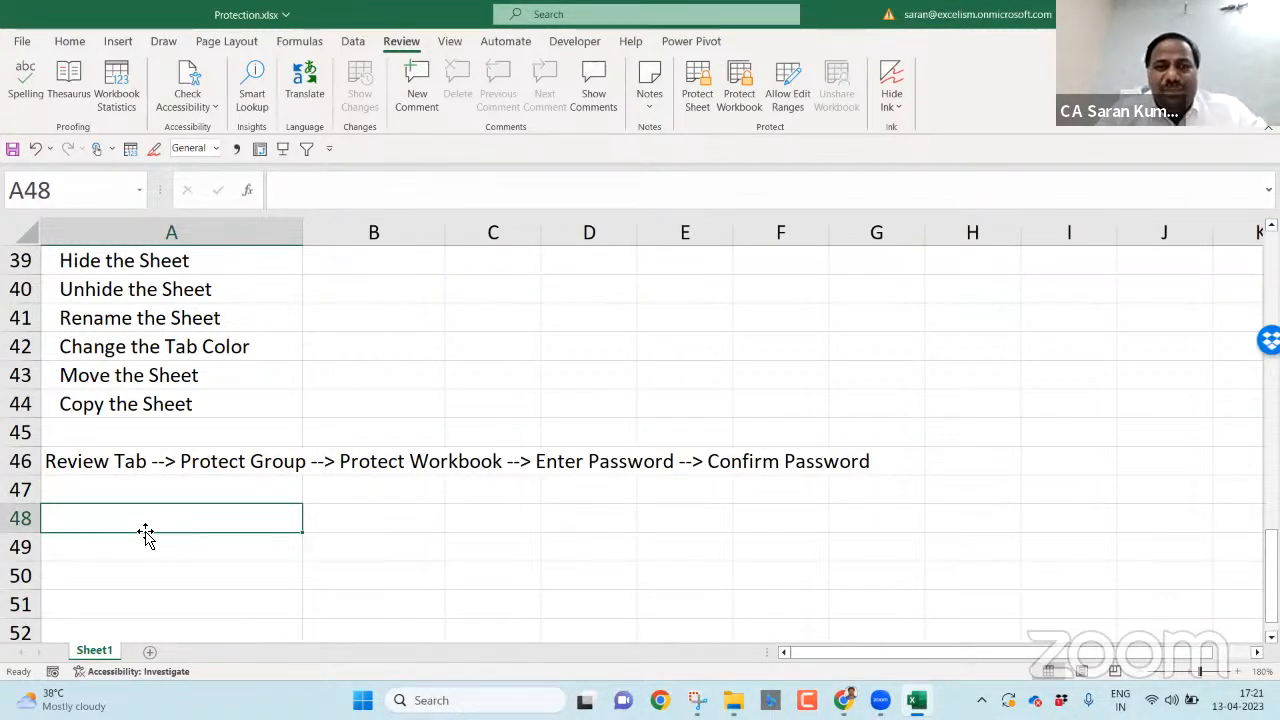
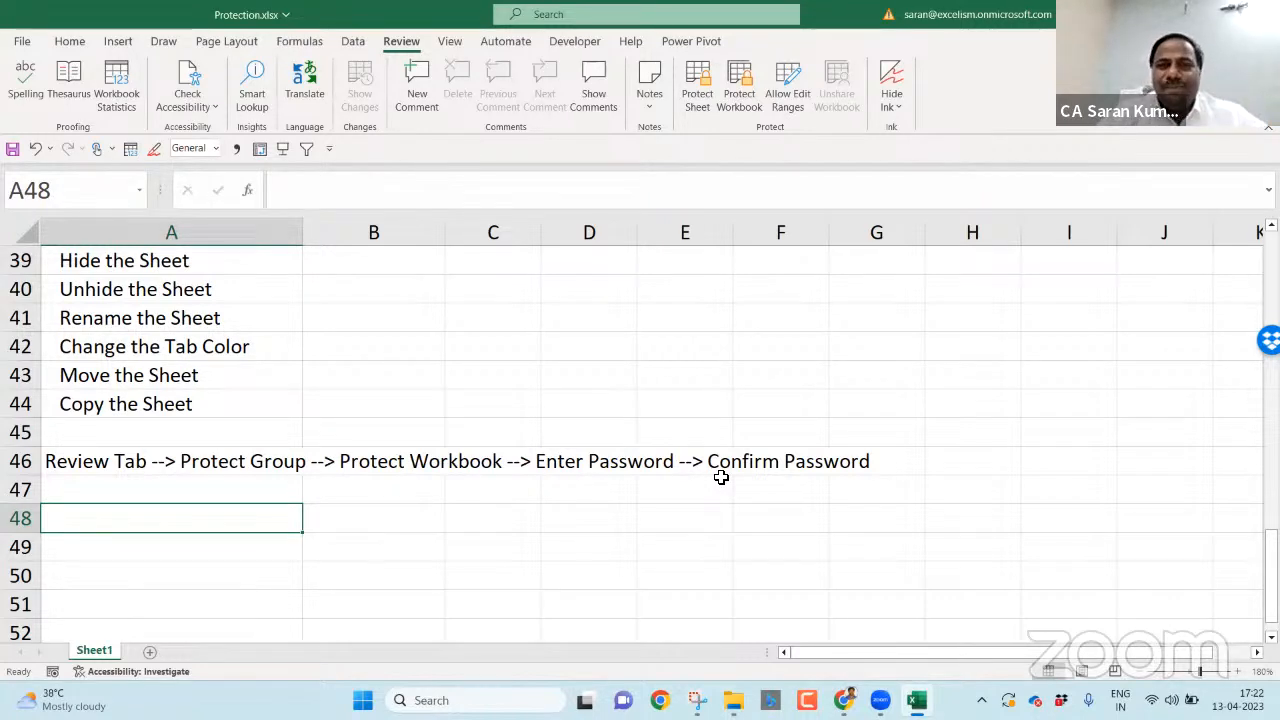
# - Preview Protect Workbook with Structure ticked, then close it without protecting
pyautogui.click(739, 85)
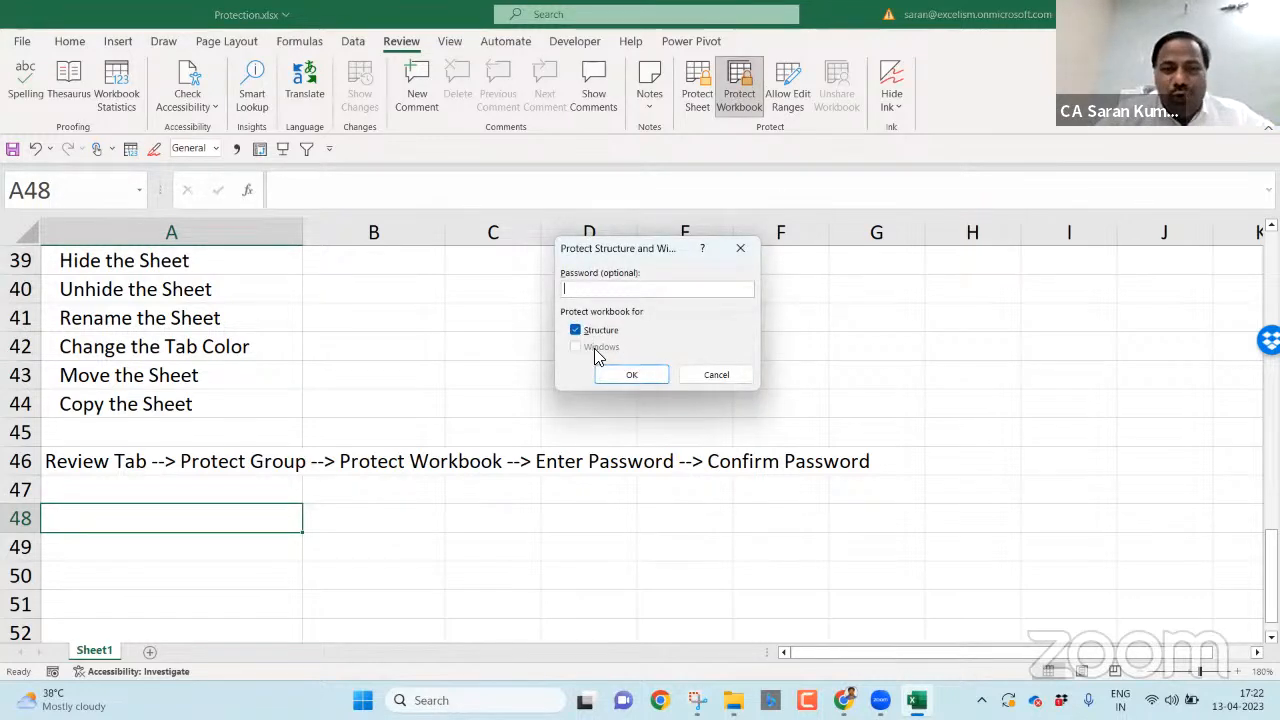
pyautogui.click(574, 330)
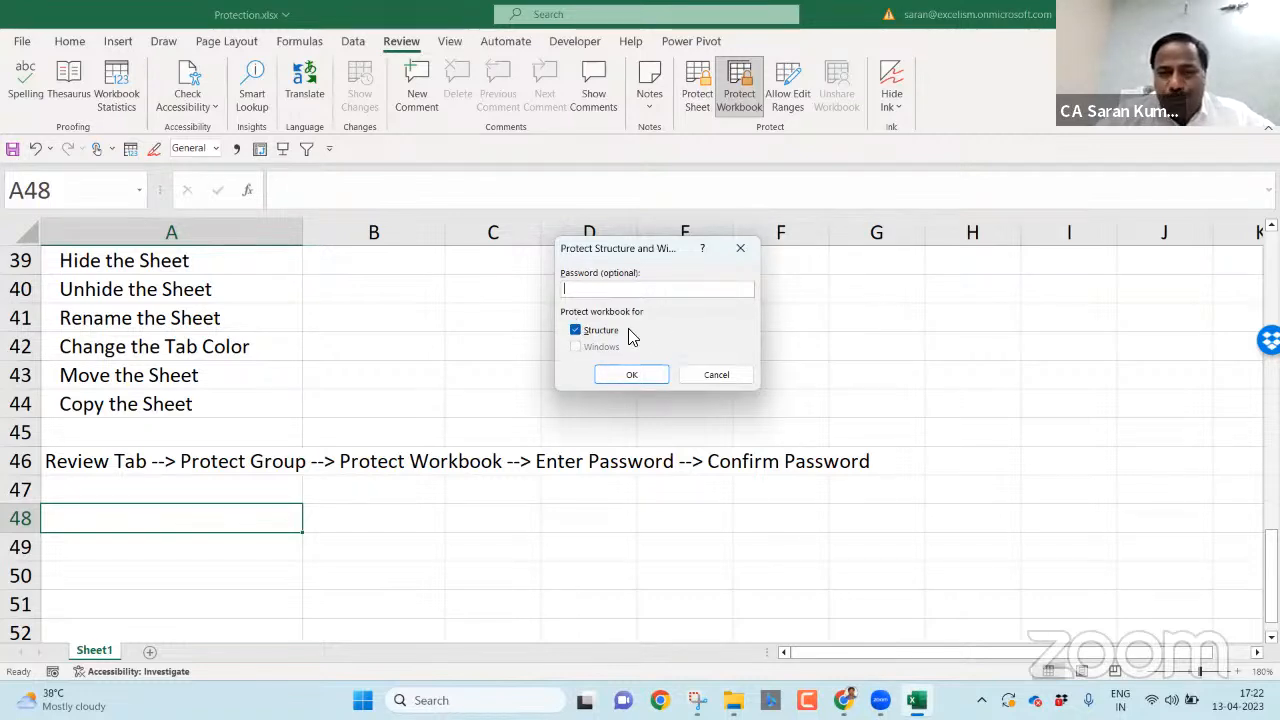
pyautogui.click(733, 375)
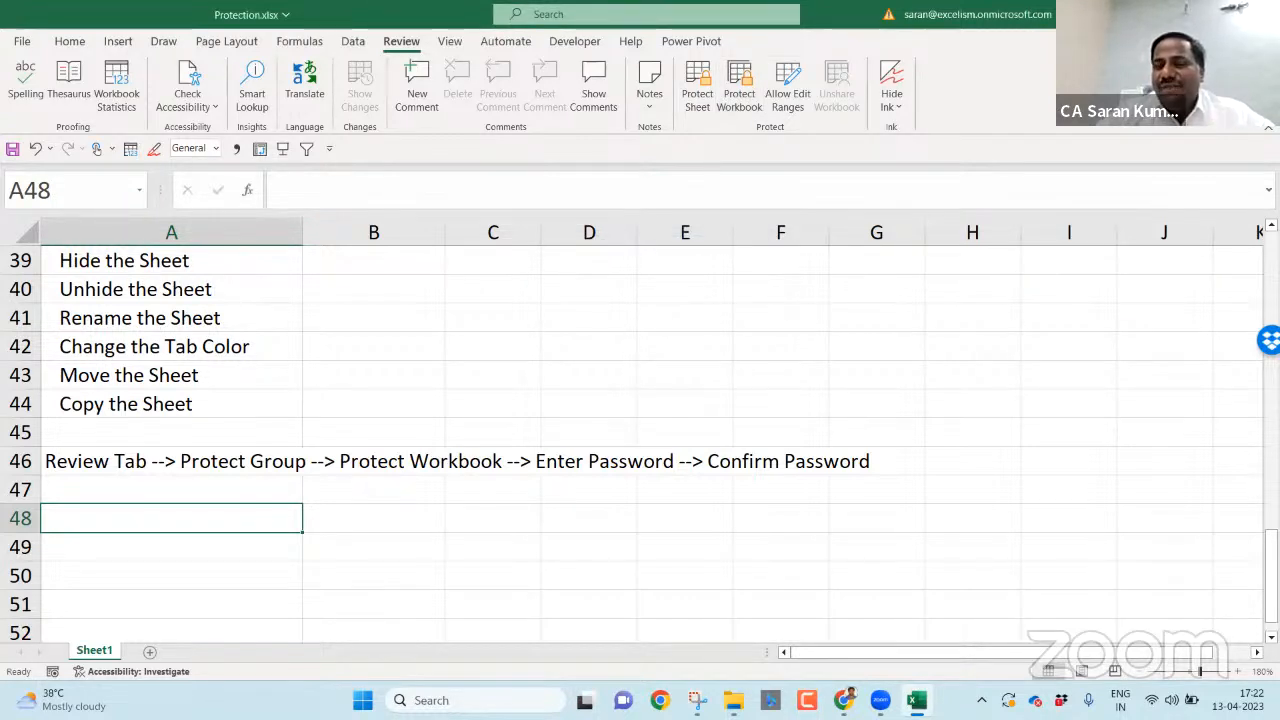
# - Restore and shrink the Excel window to reveal File Explorer, collapsing the ribbon
pyautogui.click(1222, 14)
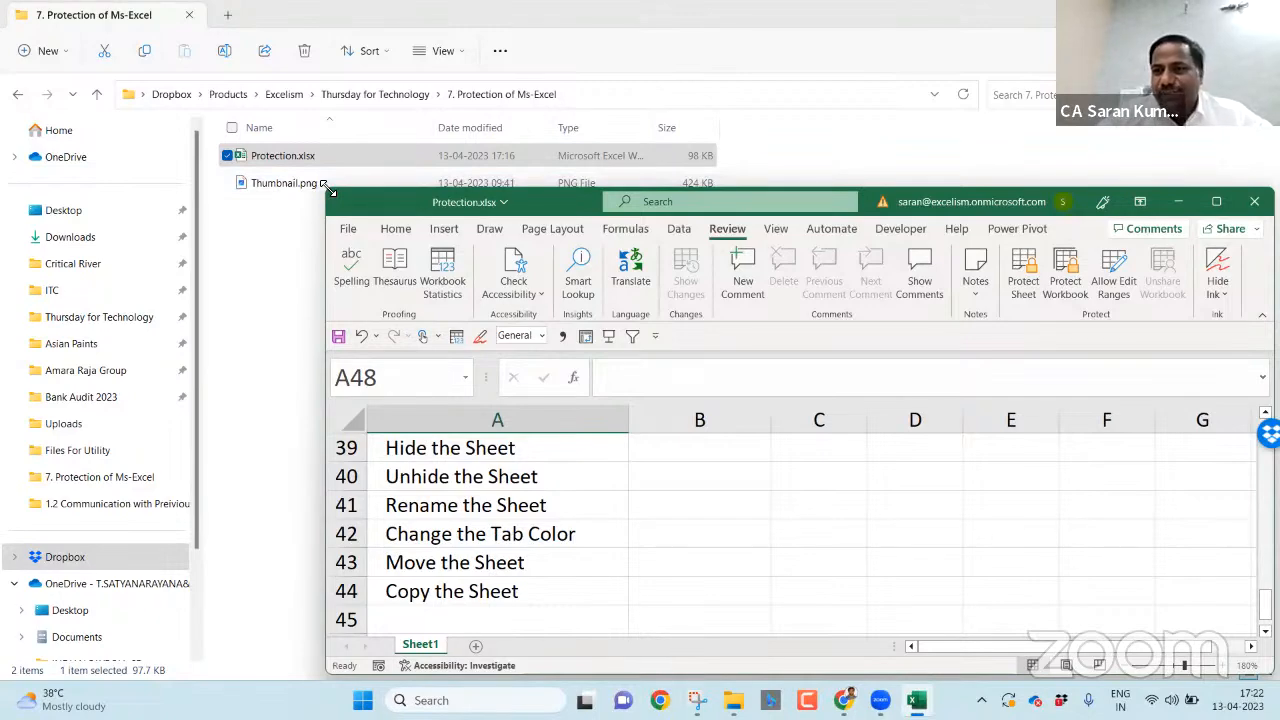
pyautogui.moveTo(325, 187); pyautogui.dragTo(760, 231)
pyautogui.doubleClick(1014, 272)
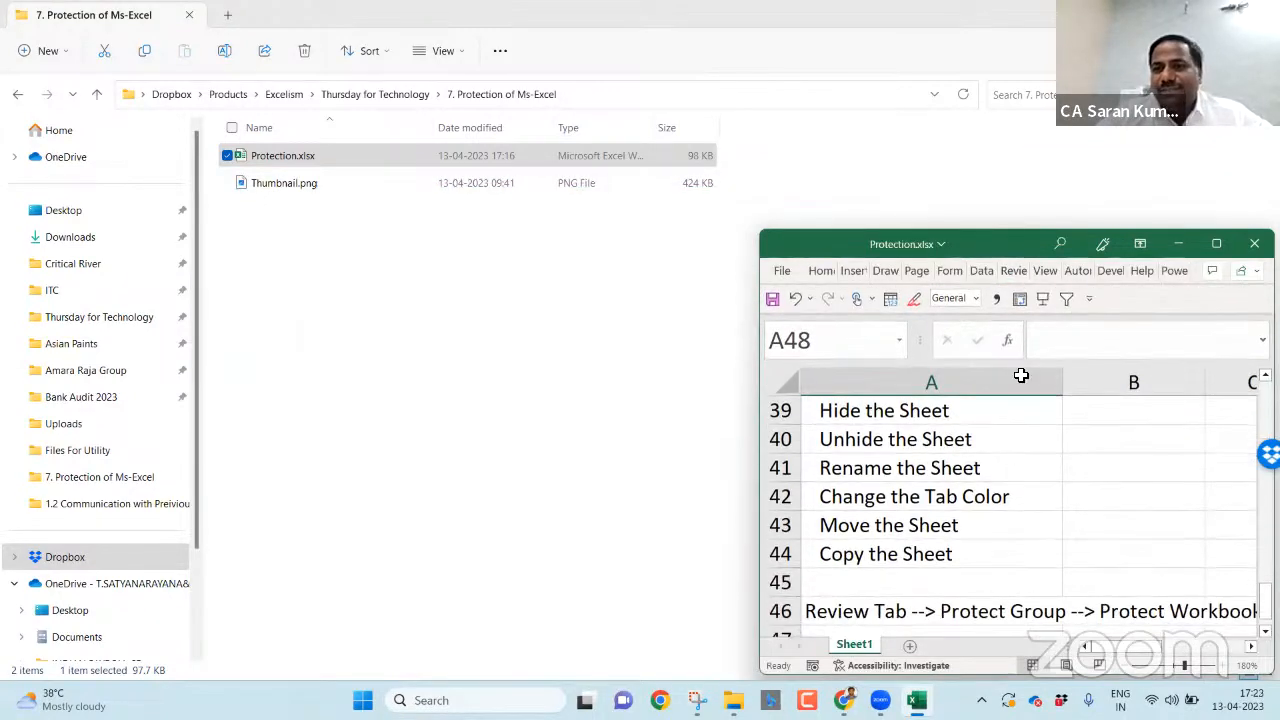
pyautogui.hotkey('alt', 'Tab')
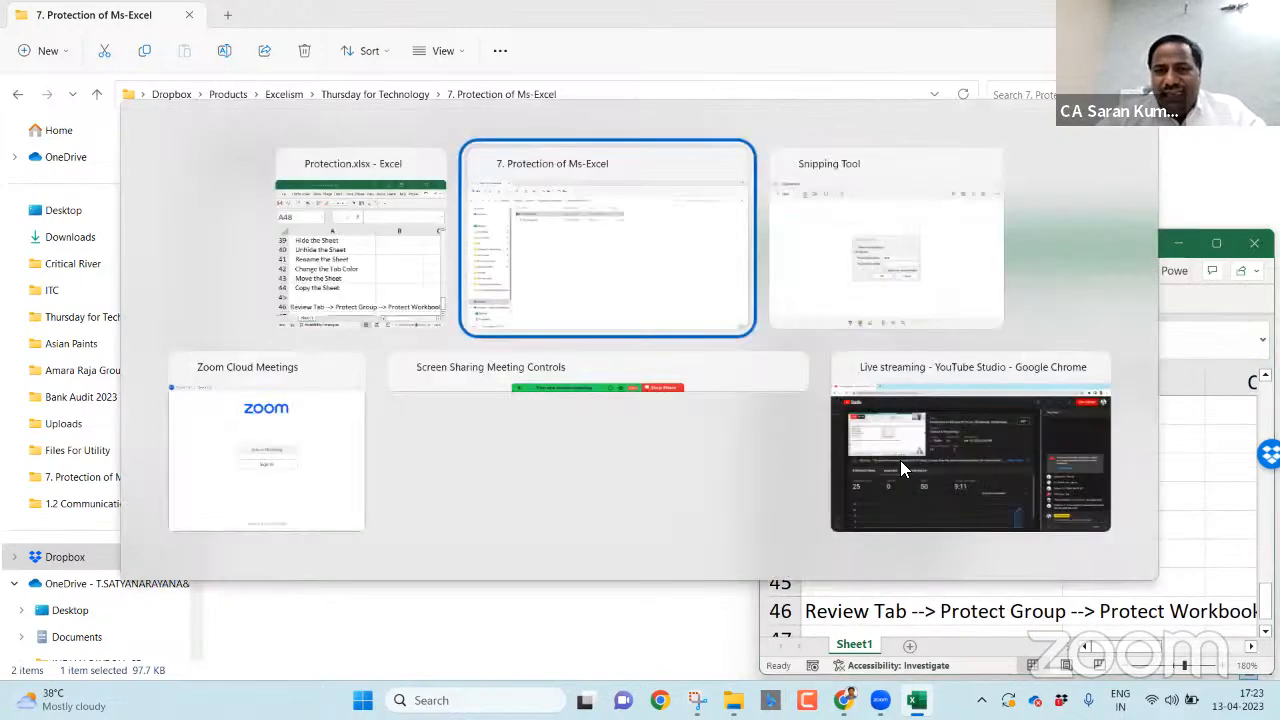
pyautogui.hotkey('alt', 'Tab')
# - Create new blank workbooks Book2 and Book3, moving and shrinking their windows
pyautogui.hotkey('ctrl', 'n')
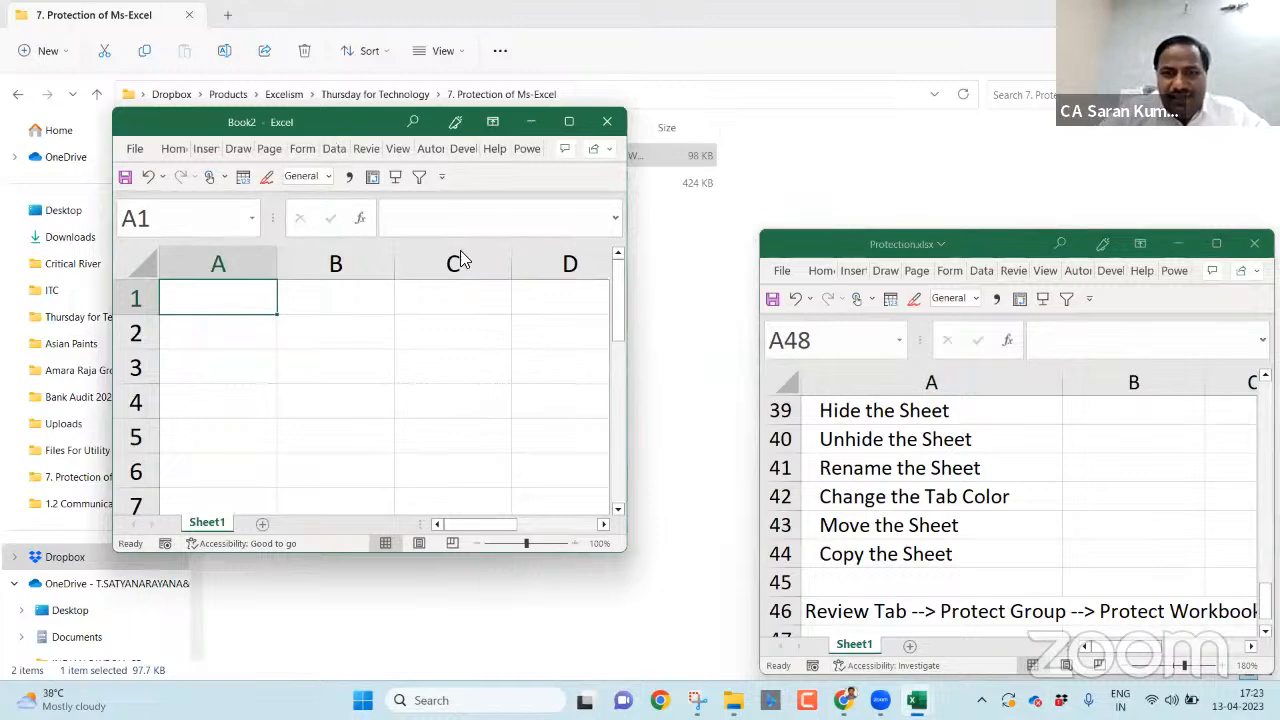
pyautogui.moveTo(335, 128); pyautogui.dragTo(466, 249)
pyautogui.hotkey('ctrl', 'n')
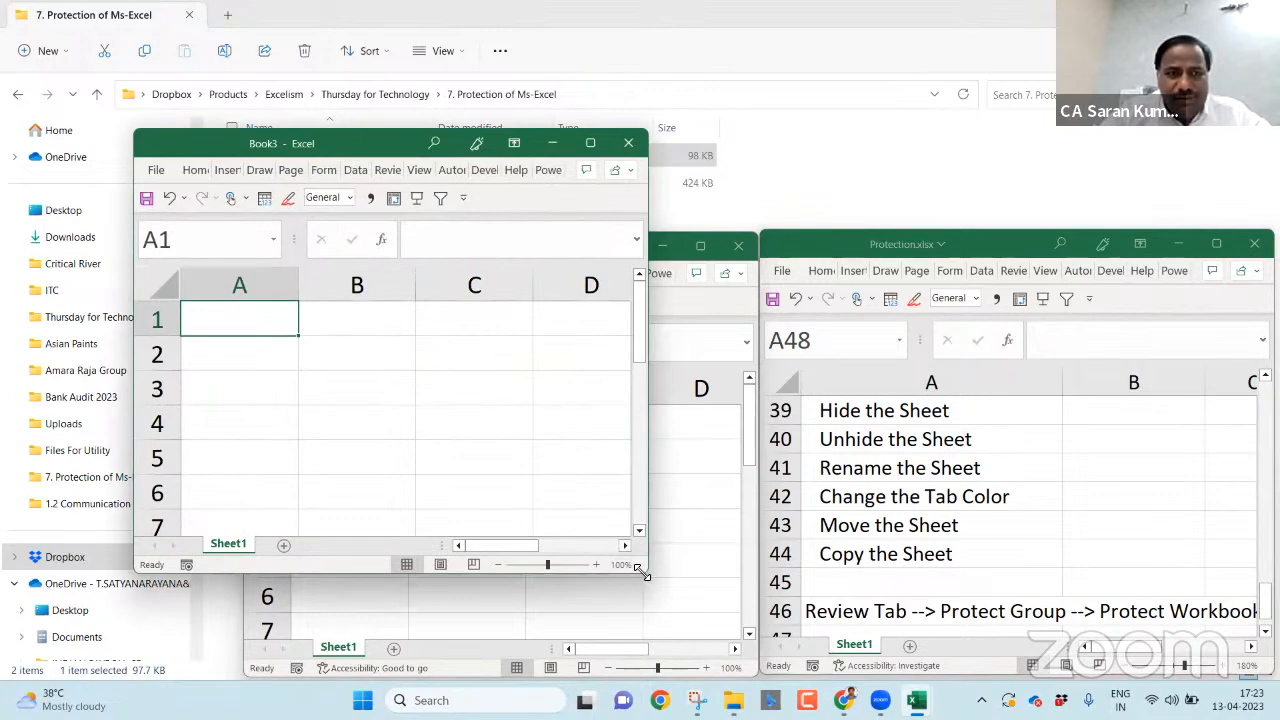
pyautogui.moveTo(554, 345); pyautogui.dragTo(556, 348)
# - Bring Book3 to the front, move it to the top of the screen and show its Review tab
pyautogui.click(282, 122)
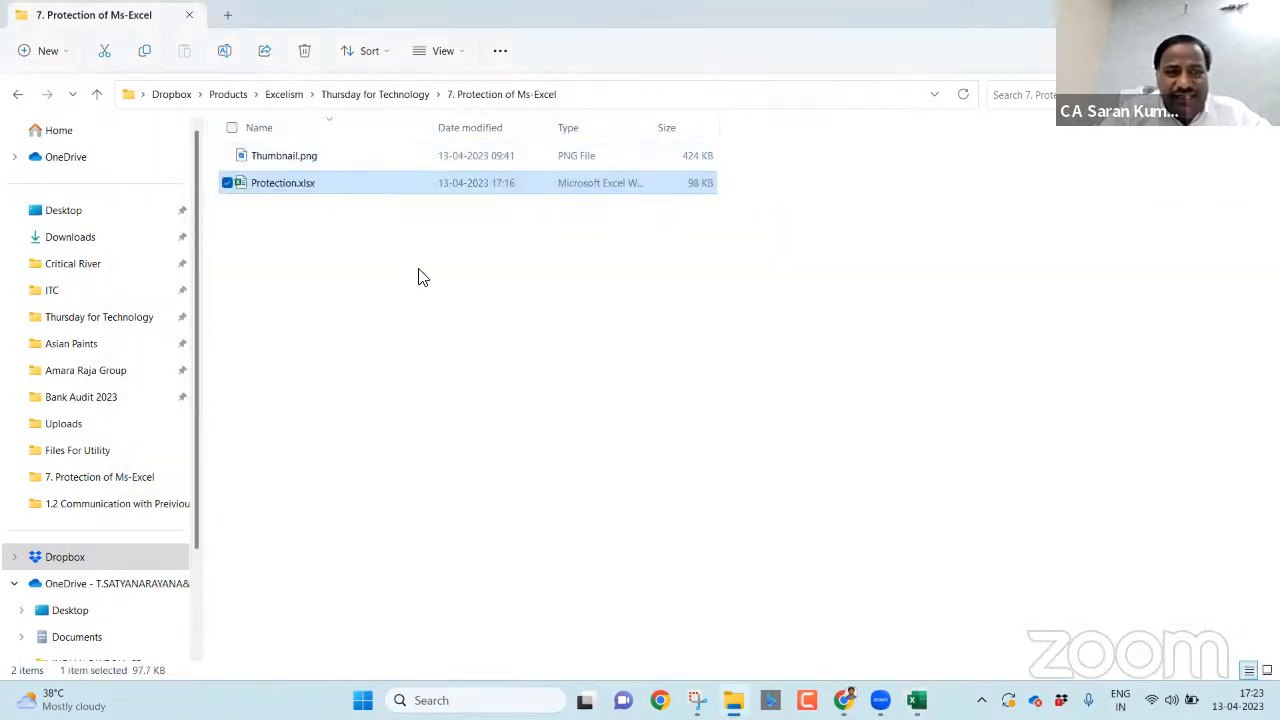
pyautogui.hotkey('alt', 'Tab')
pyautogui.hotkey('alt', 'Tab')
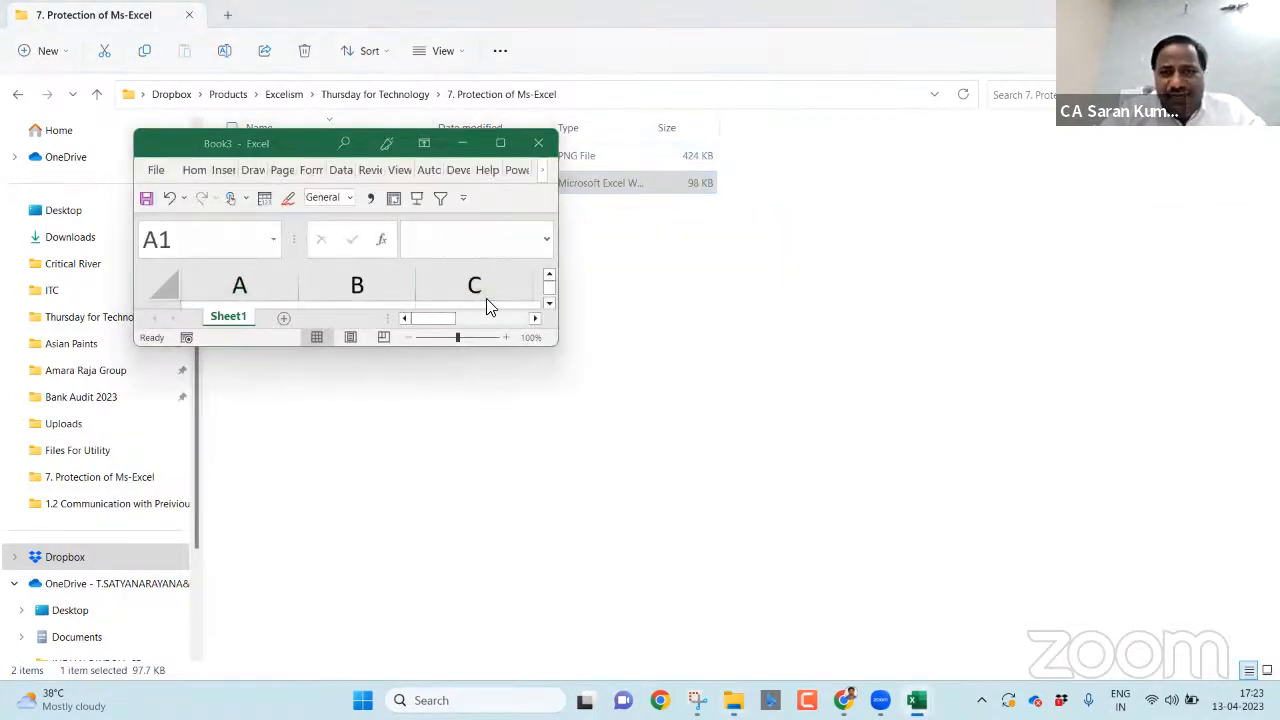
pyautogui.hotkey('alt', 'Tab')
pyautogui.press('Tab')
pyautogui.hotkey('alt', 'Tab')
pyautogui.press('Tab')
pyautogui.press('Tab')
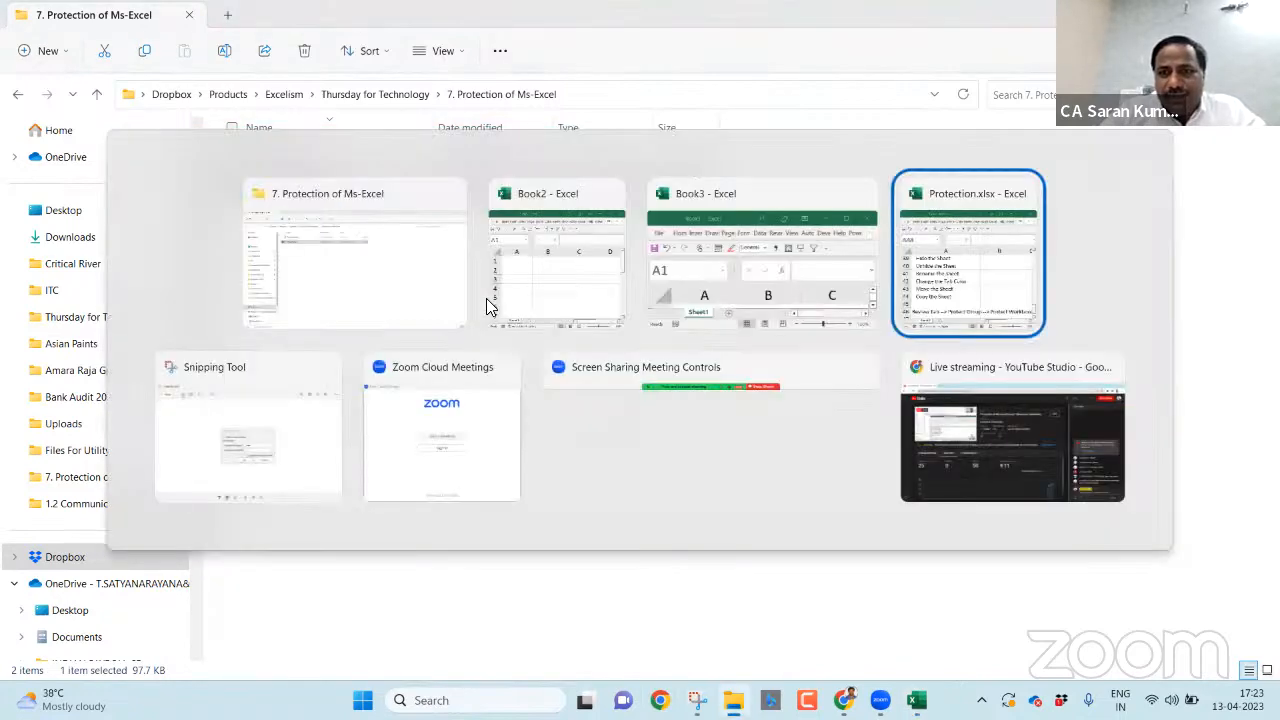
pyautogui.hotkey('alt', 'Tab')
pyautogui.press('Tab')
pyautogui.press('Tab')
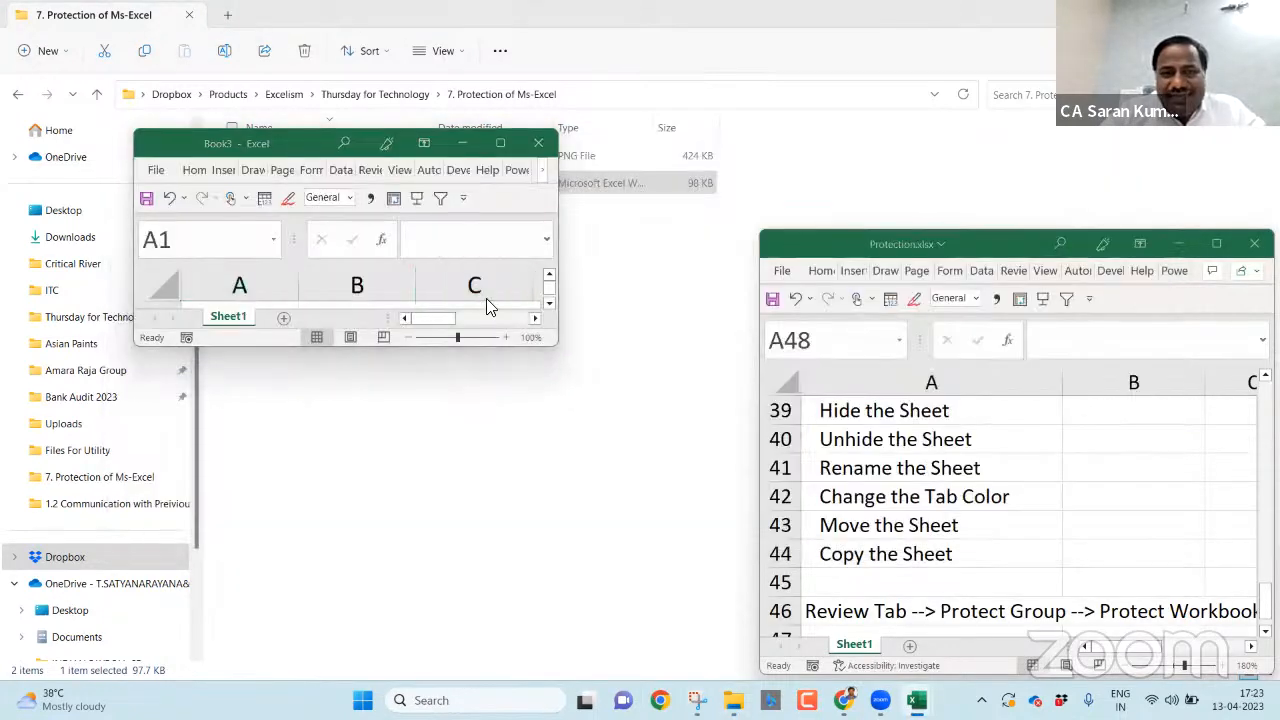
pyautogui.hotkey('alt', 'Tab')
pyautogui.press('Tab')
pyautogui.press('Tab')
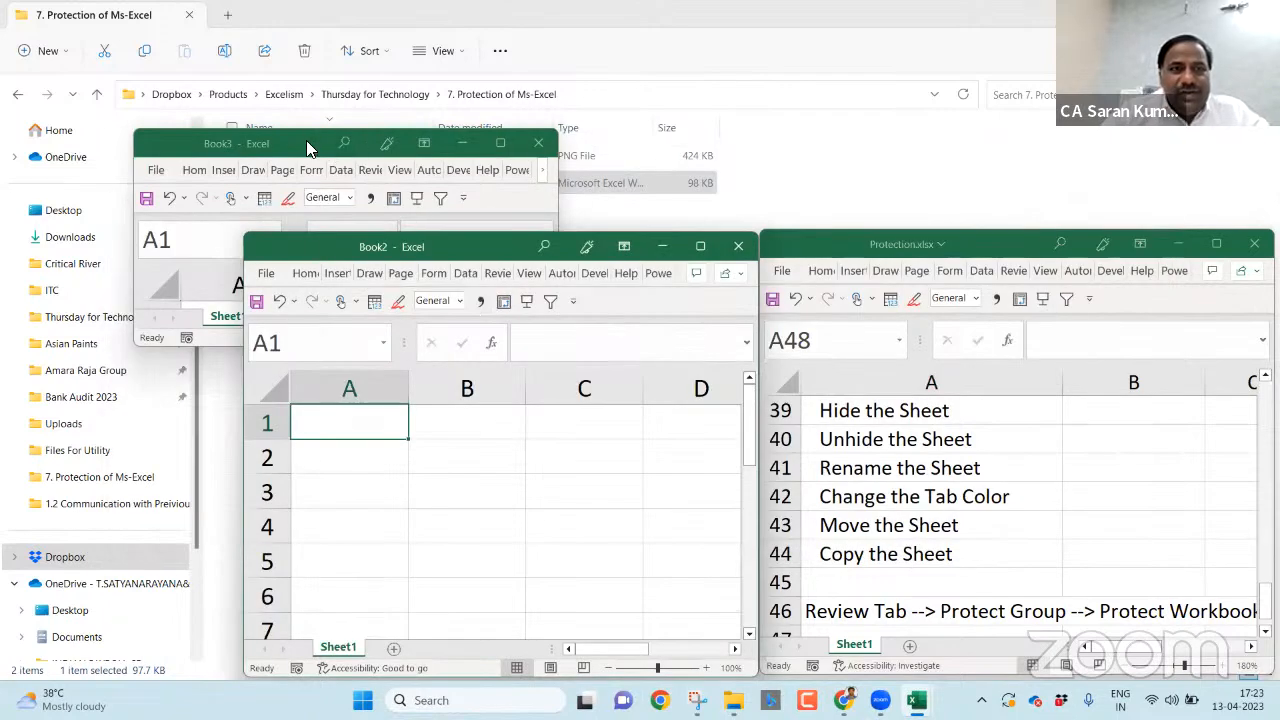
pyautogui.moveTo(348, 106); pyautogui.dragTo(394, 17)
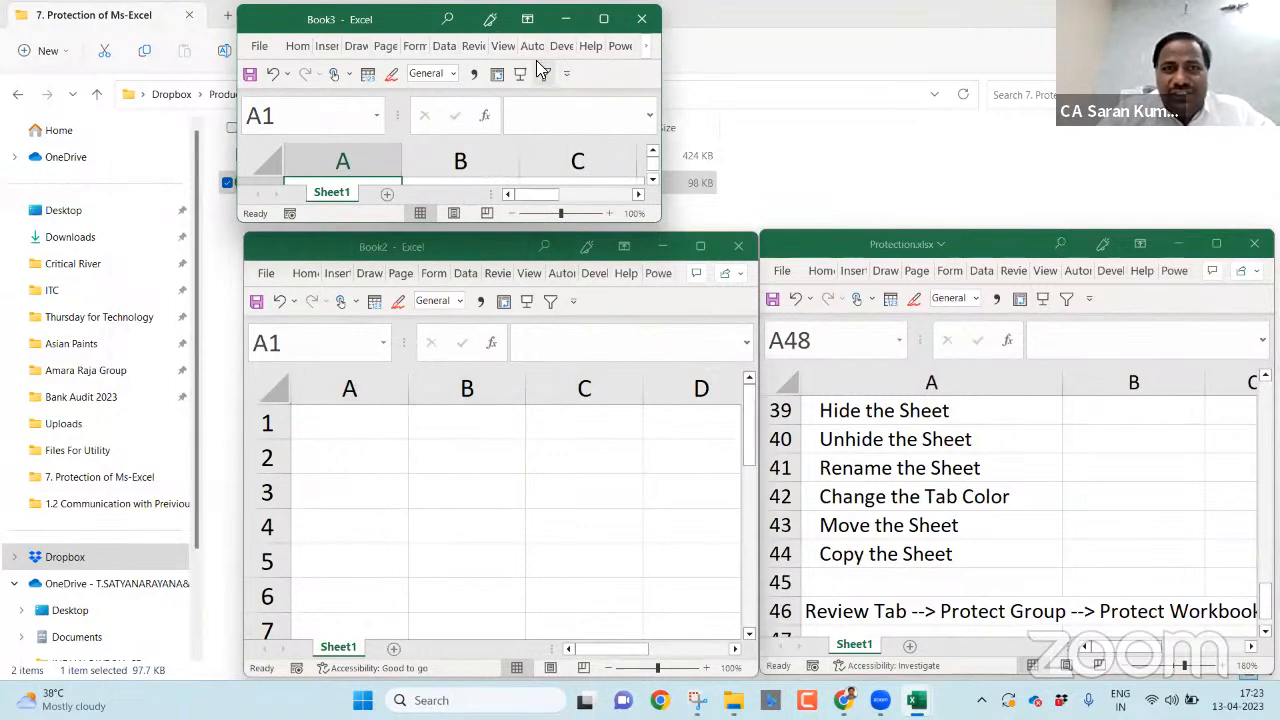
pyautogui.click(474, 46)
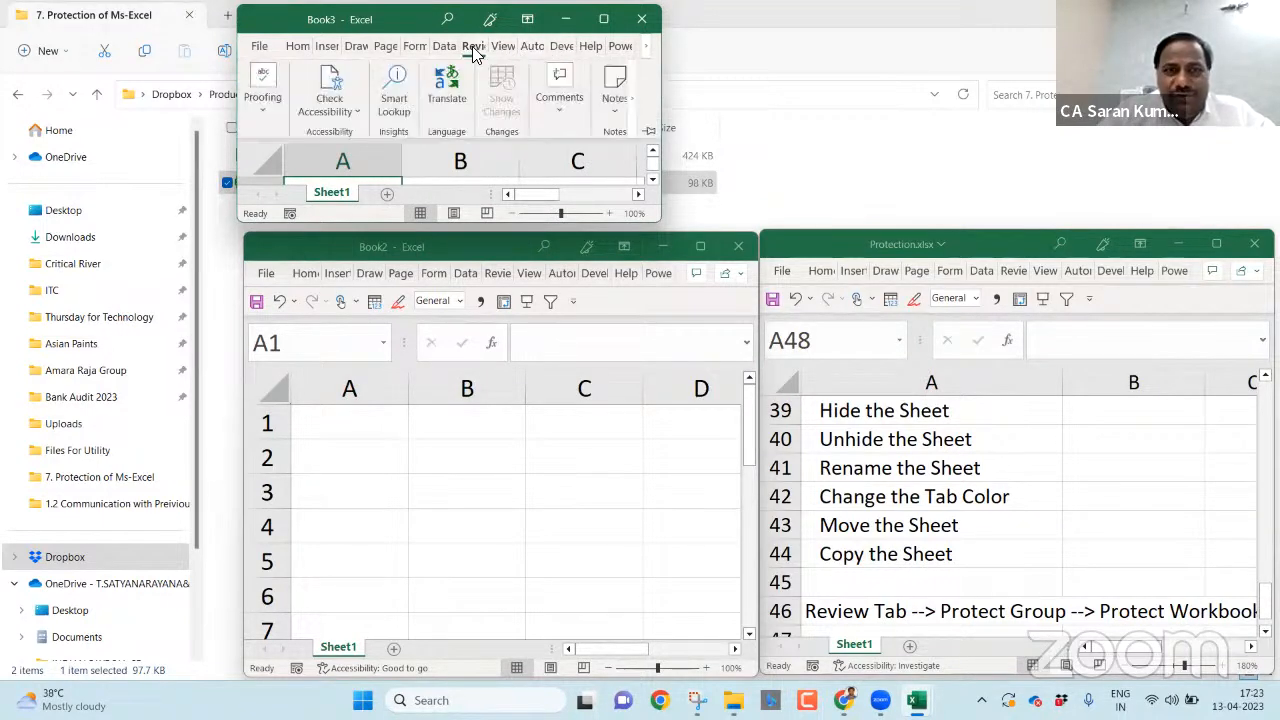
pyautogui.click(518, 190)
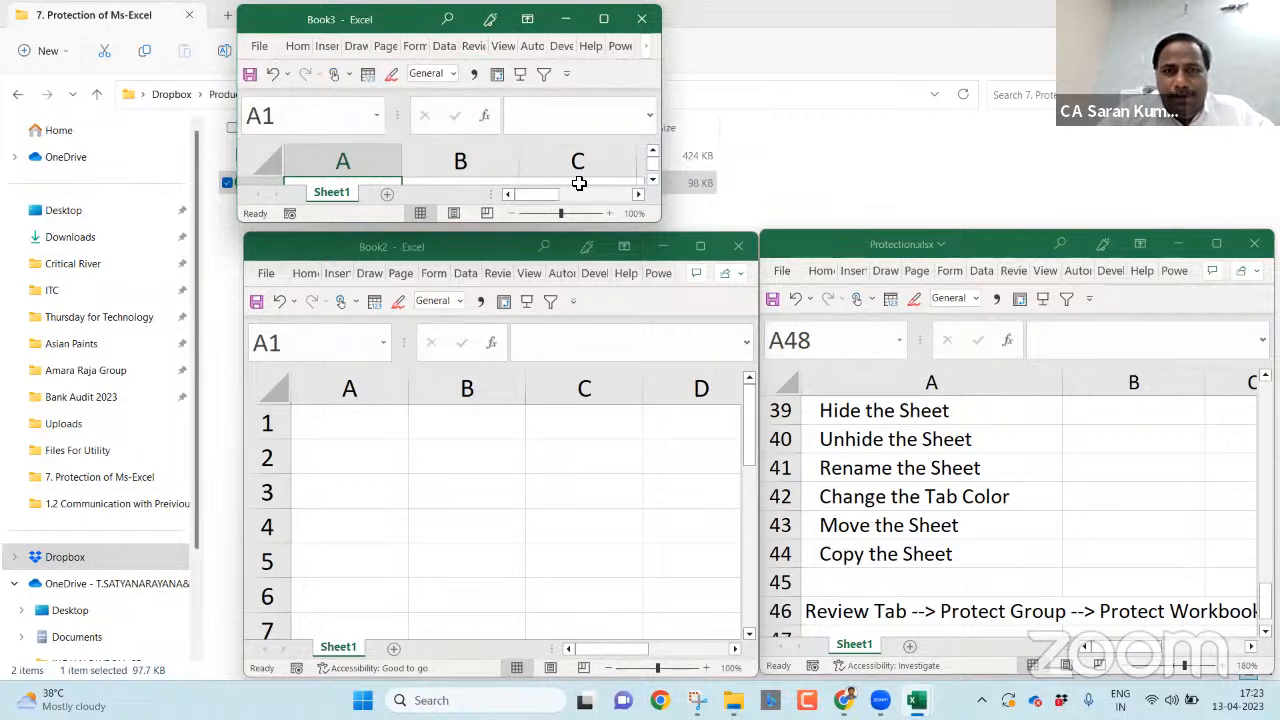
pyautogui.click(1015, 274)
pyautogui.click(1015, 274)
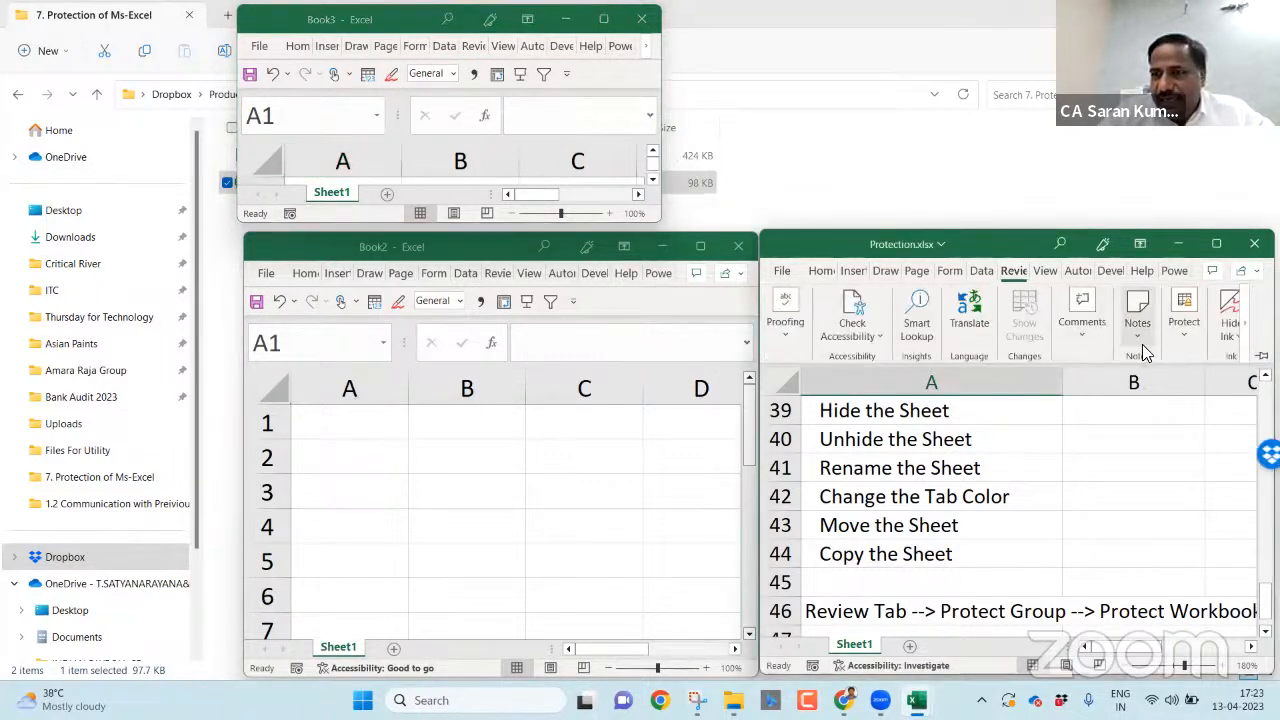
pyautogui.click(1181, 330)
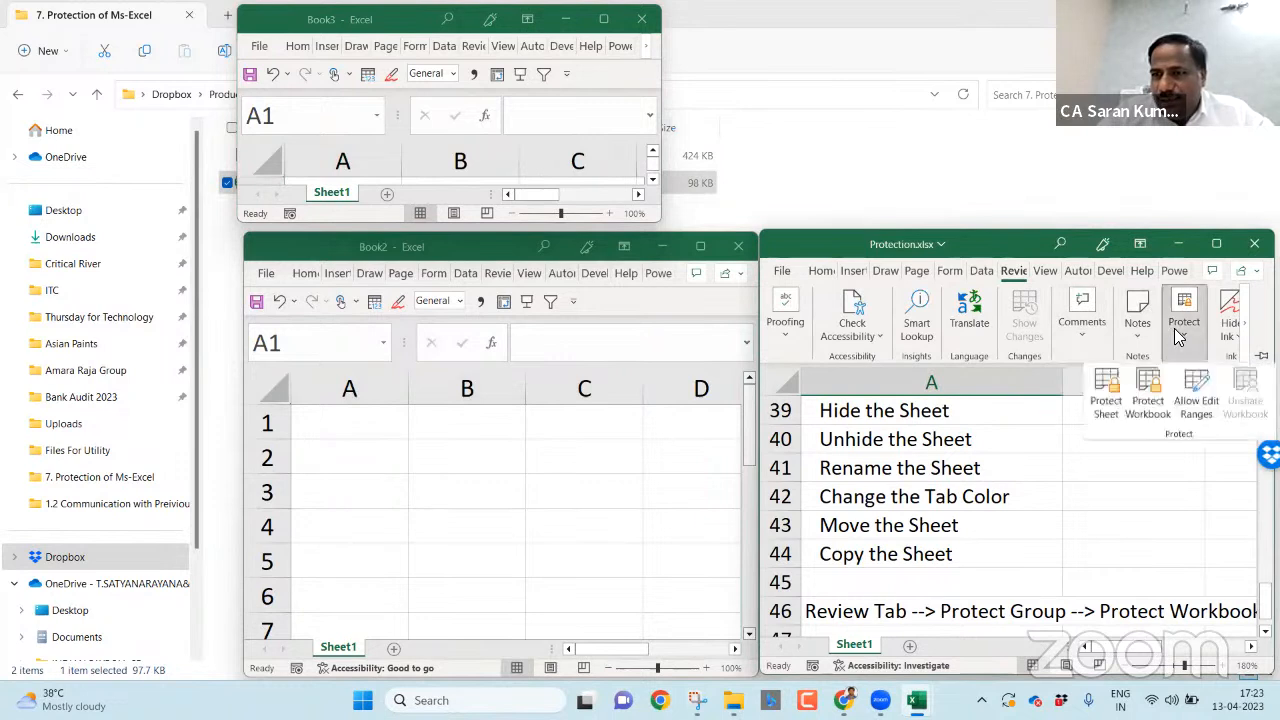
pyautogui.click(1148, 395)
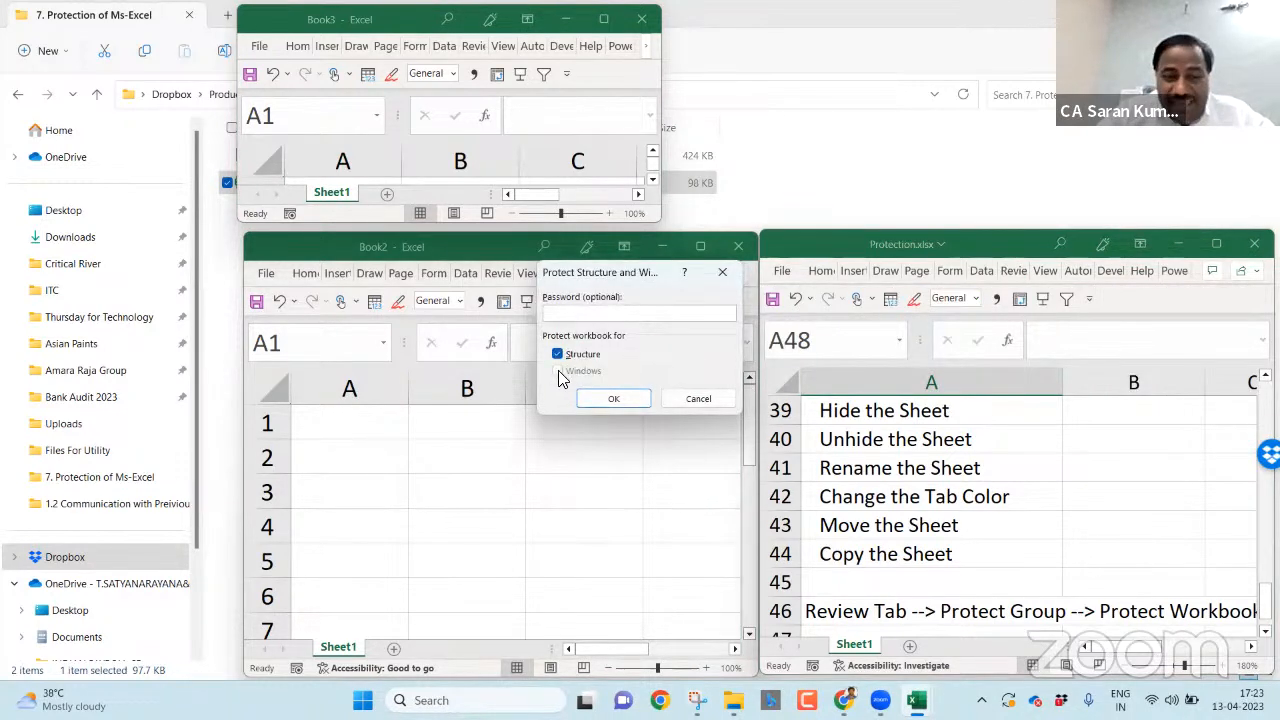
pyautogui.click(688, 399)
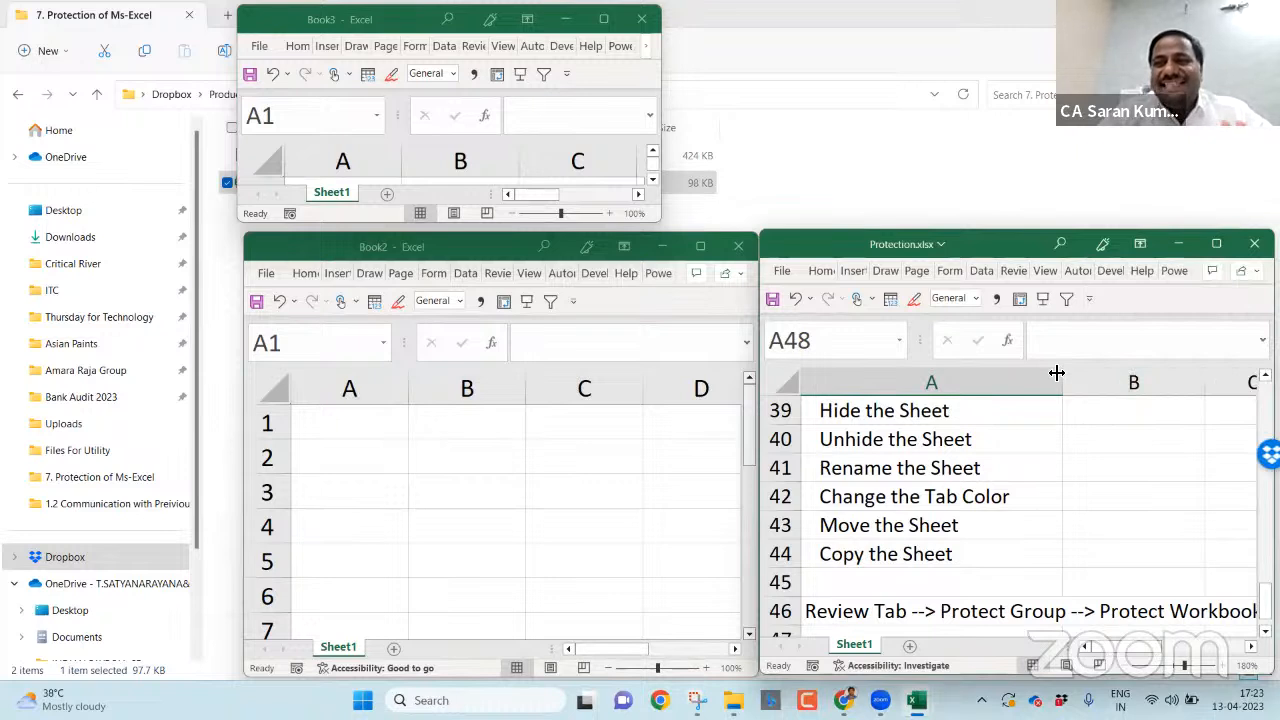
# - Maximize the Protection.xlsx, Book3 and Book2 windows
pyautogui.doubleClick(995, 244)
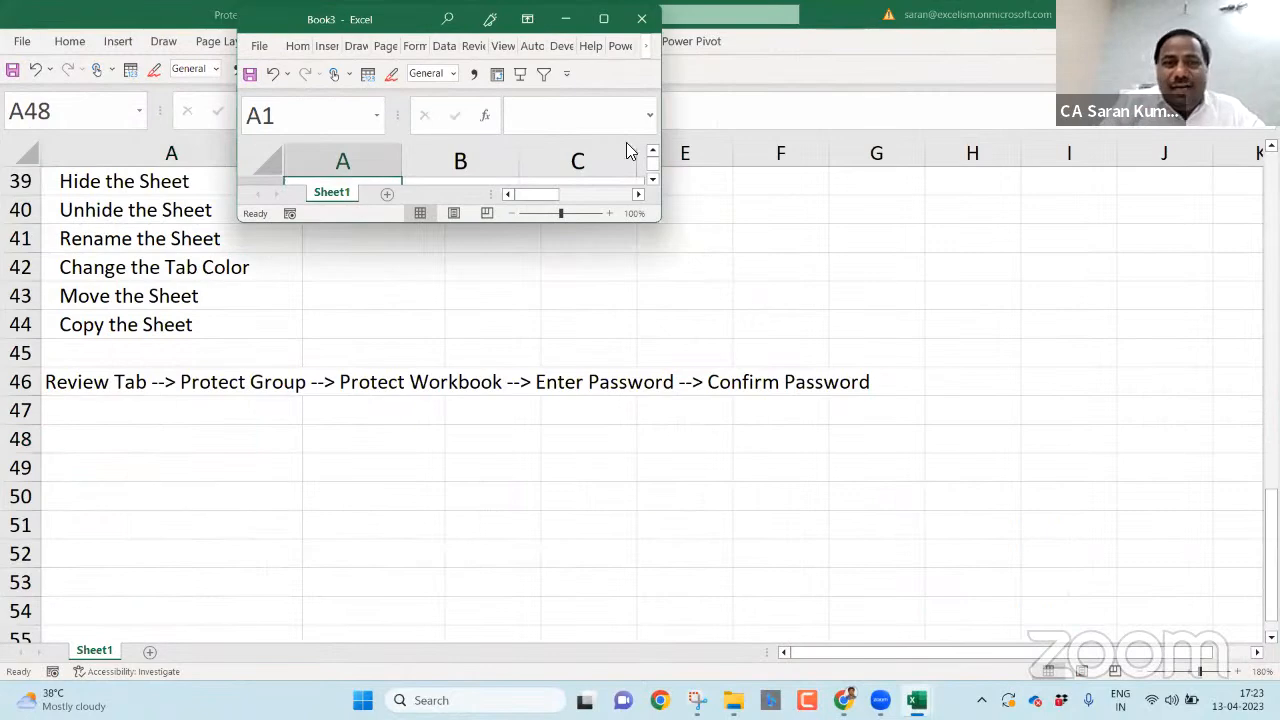
pyautogui.click(603, 18)
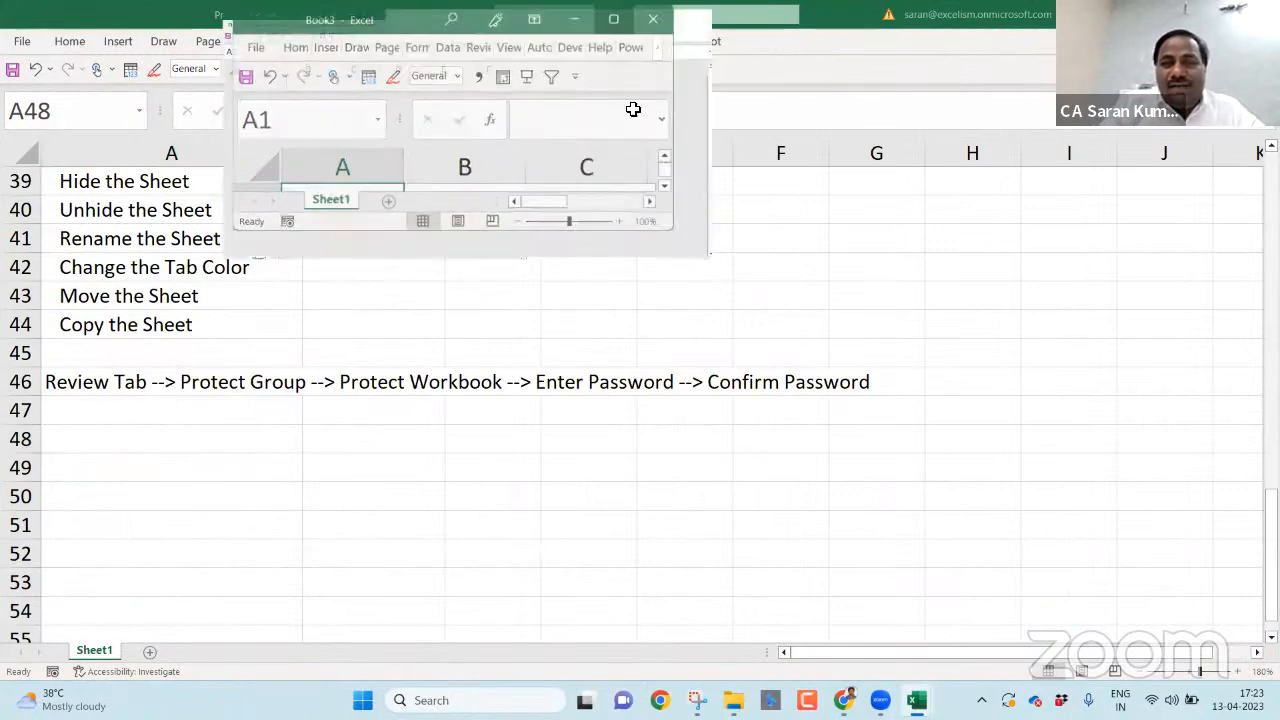
pyautogui.hotkey('alt', 'Tab')
pyautogui.click(700, 275)
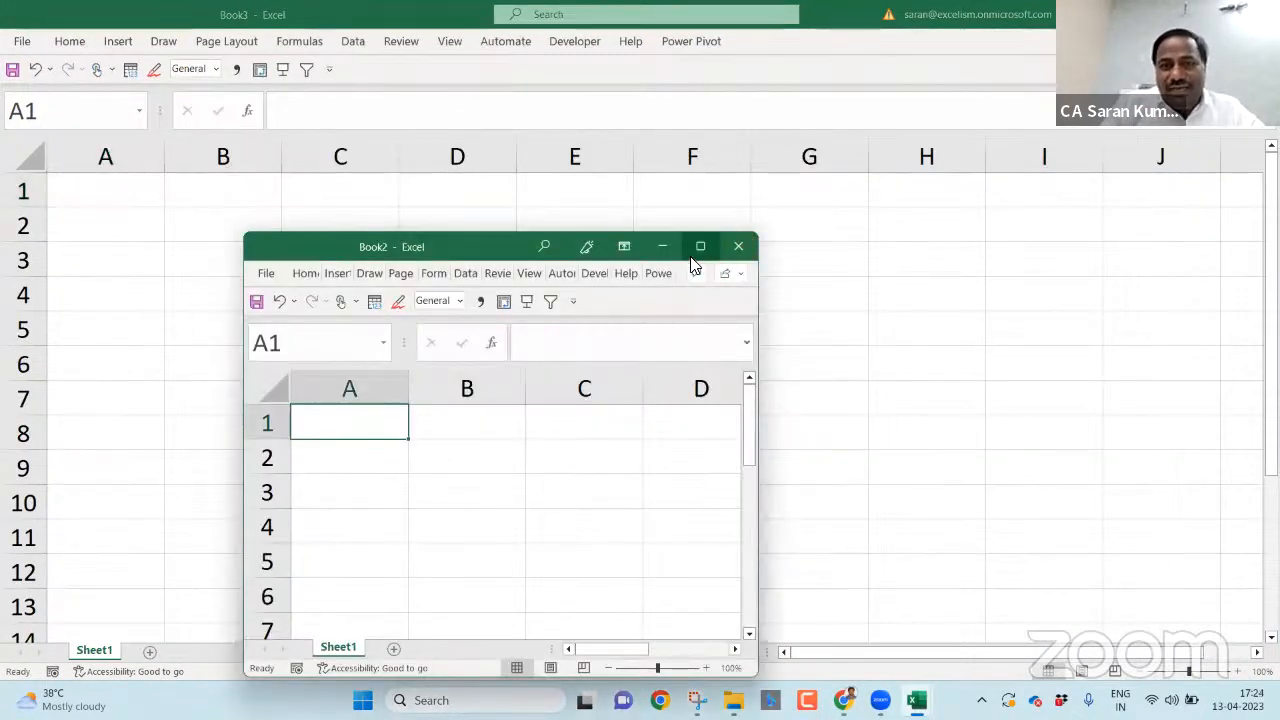
pyautogui.click(694, 246)
# - Return to Protection.xlsx and protect its workbook structure with Structure ticked
pyautogui.hotkey('alt', 'Tab')
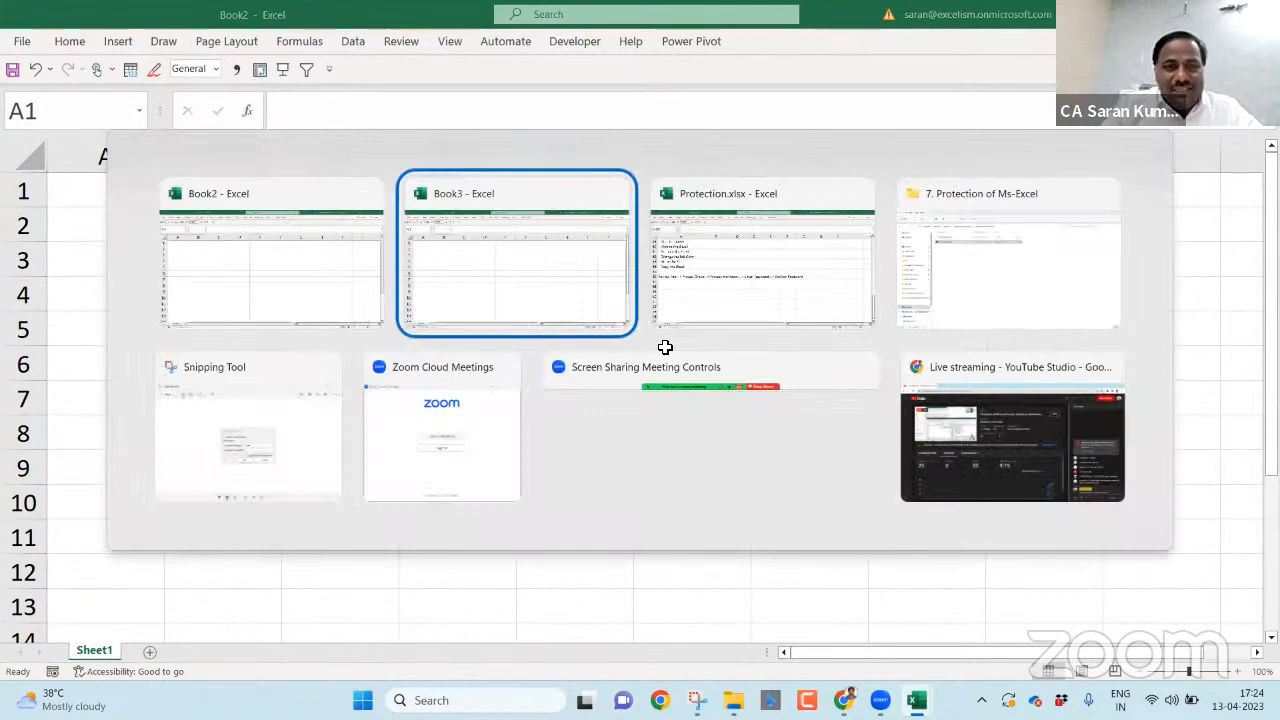
pyautogui.press('Escape')
pyautogui.hotkey('alt', 'Tab')
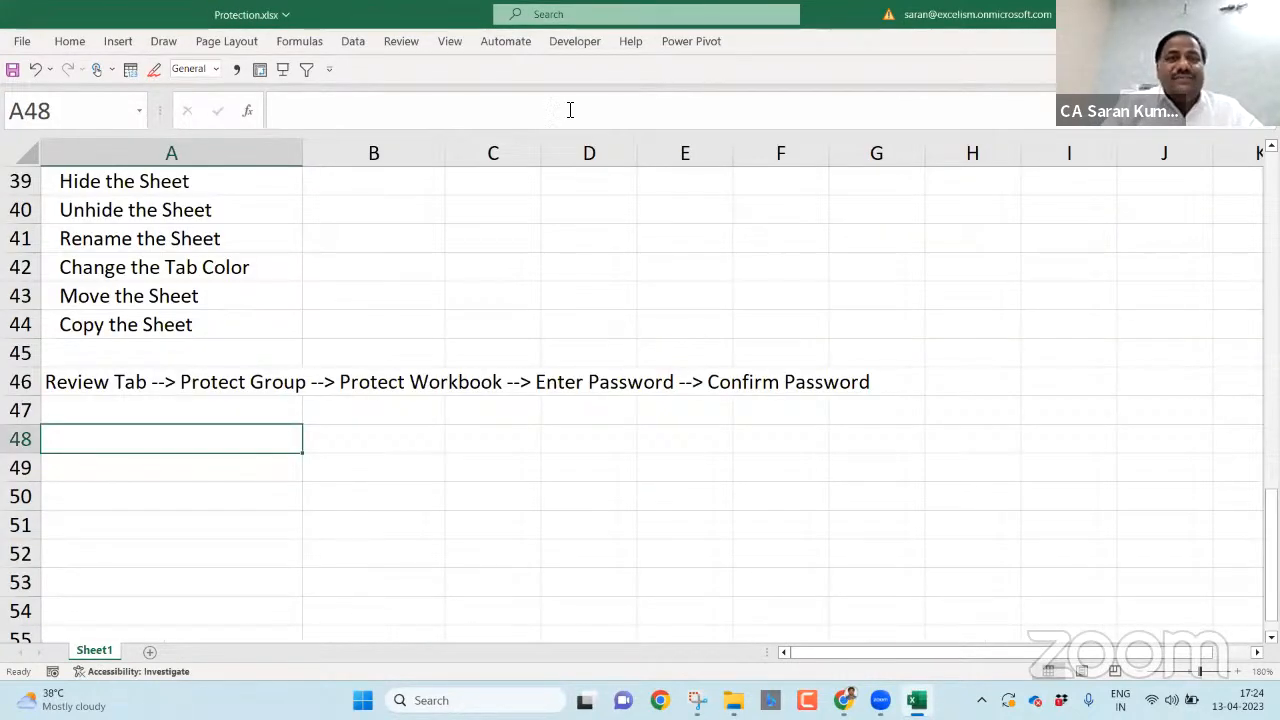
pyautogui.click(401, 41)
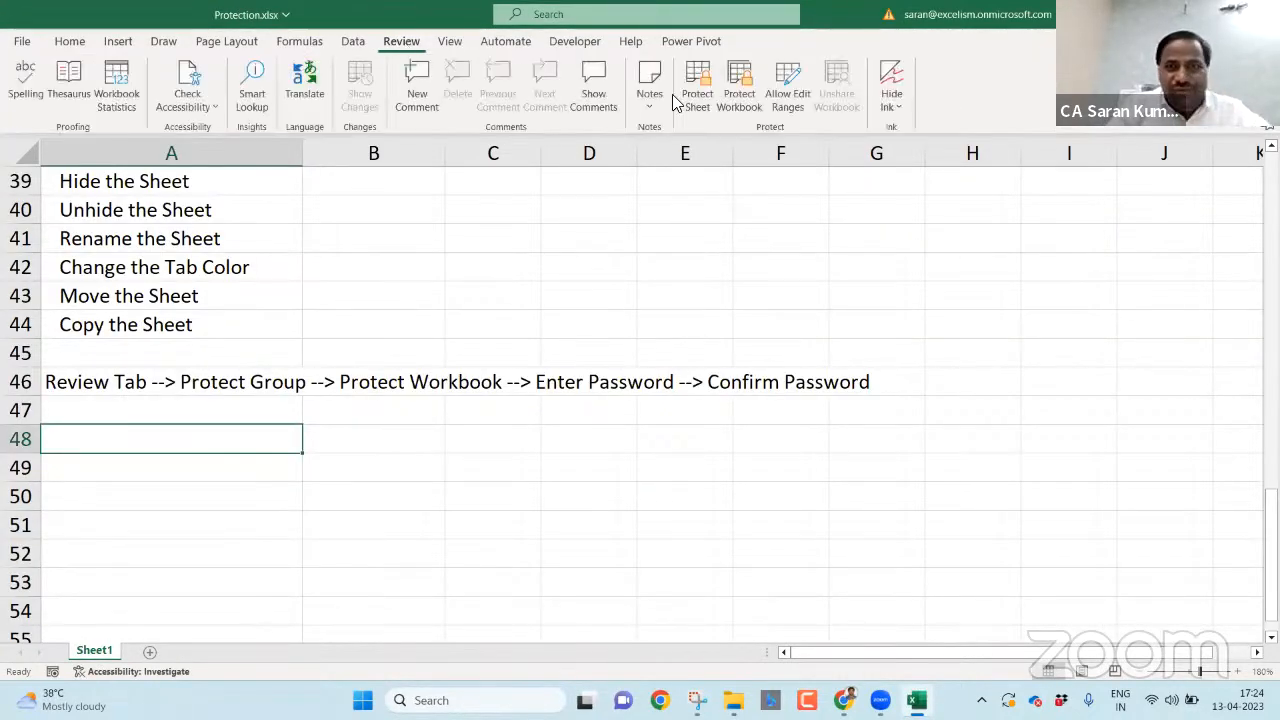
pyautogui.click(738, 80)
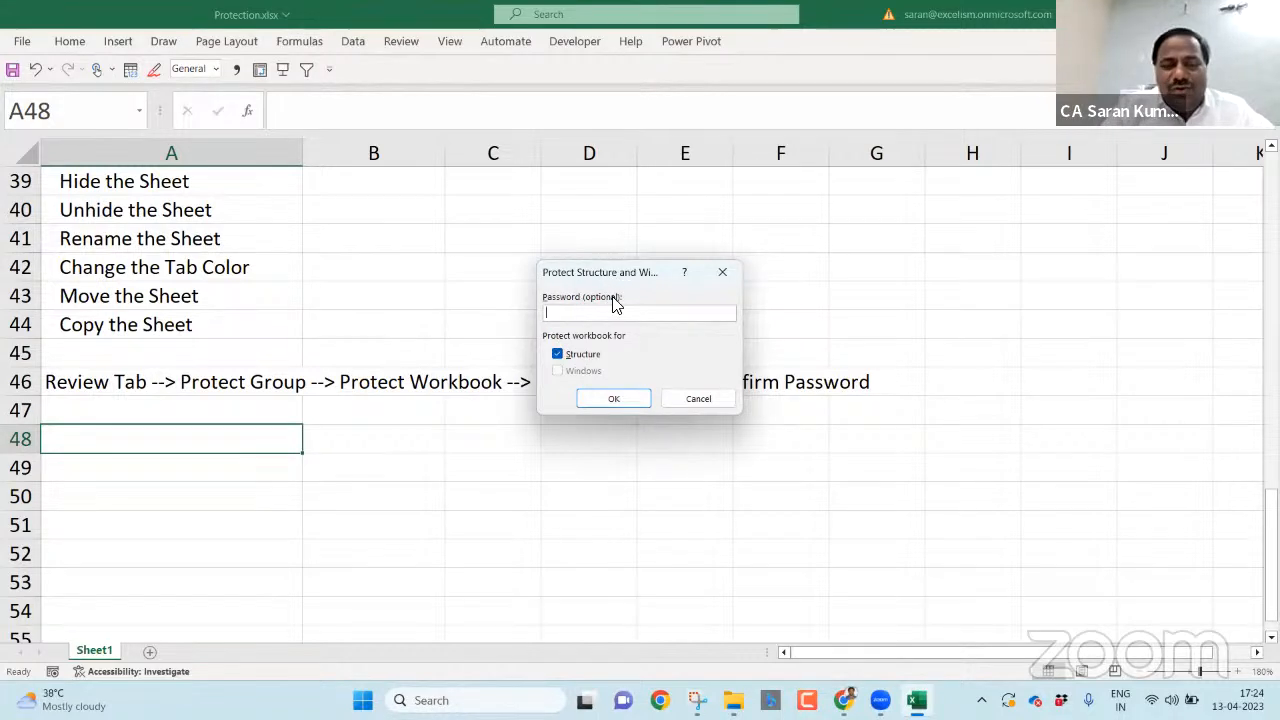
pyautogui.click(599, 398)
pyautogui.click(401, 41)
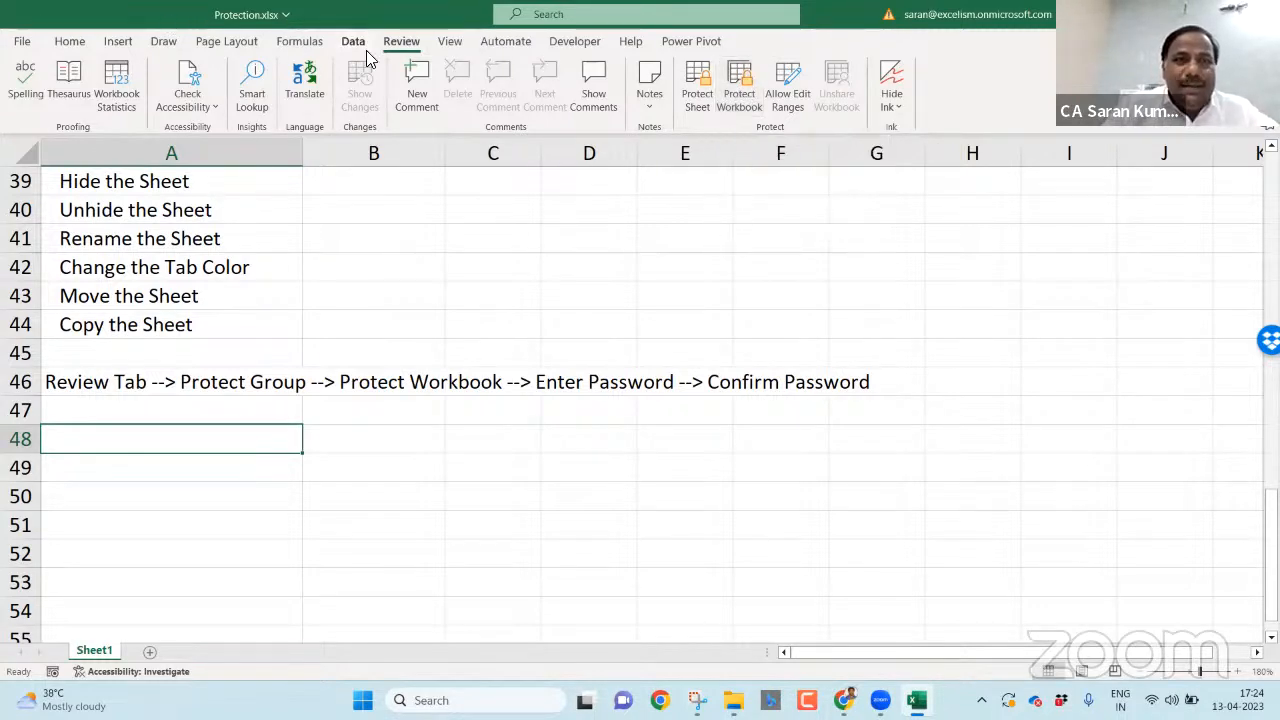
# - Collapse the ribbon and password-protect the workbook structure, confirming the password
pyautogui.doubleClick(404, 44)
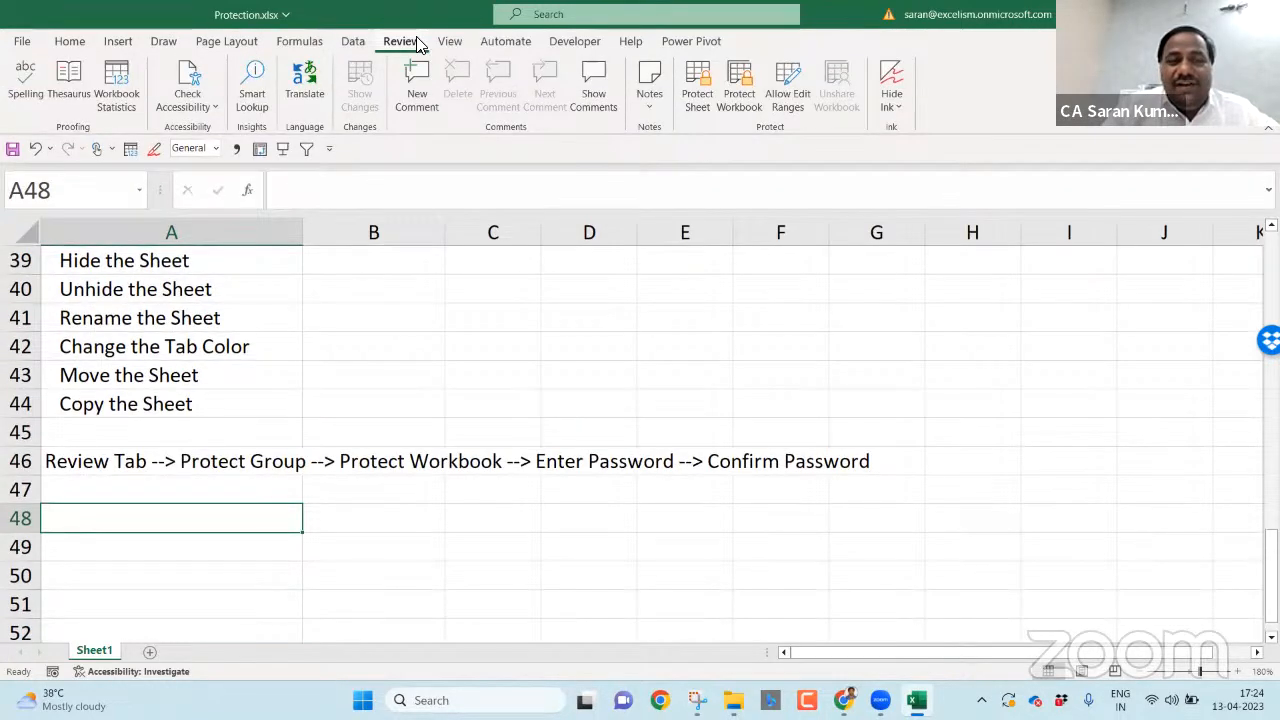
pyautogui.click(744, 104)
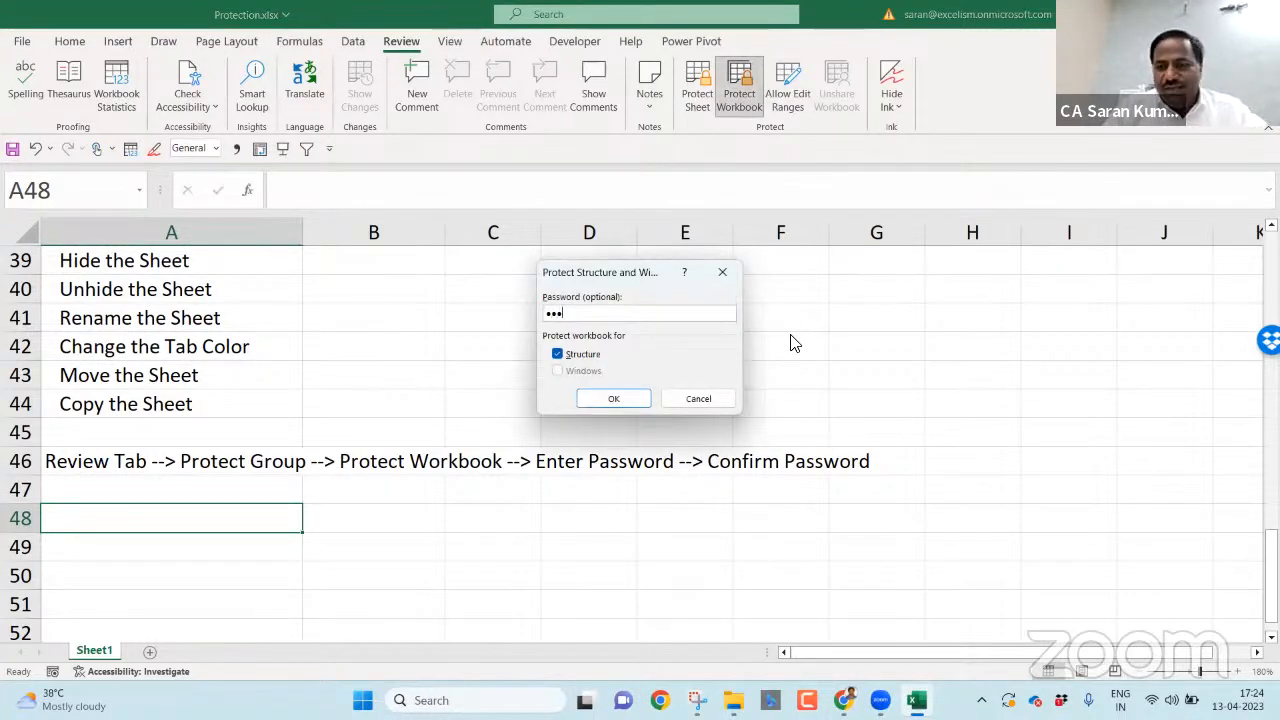
pyautogui.press('Return')
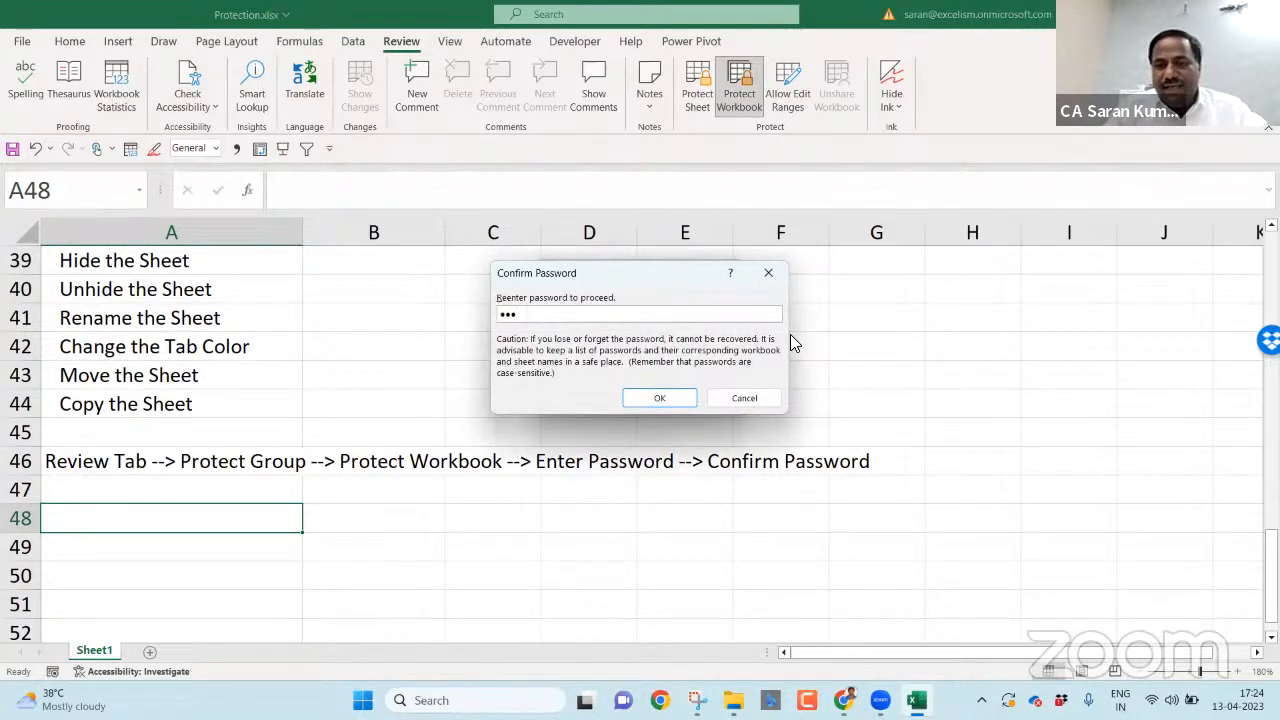
pyautogui.press('Return')
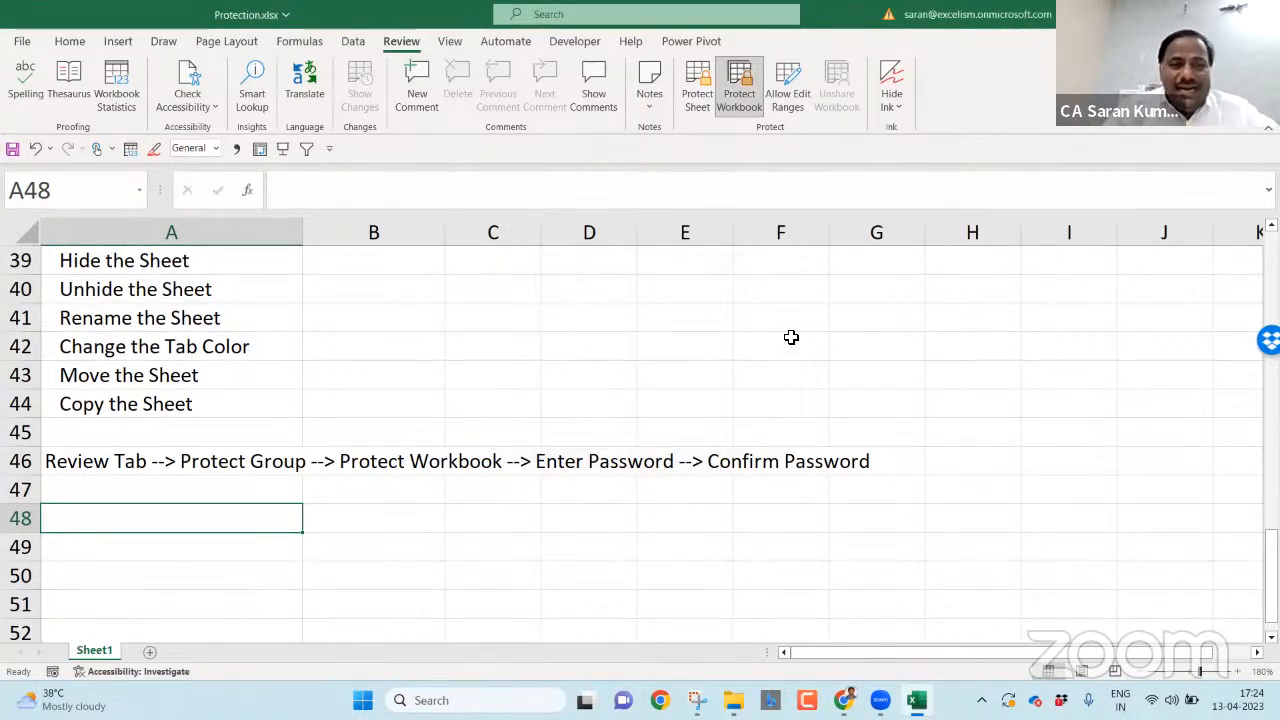
# - Enter test text 'lkasjfals' in D41 to confirm cells stay editable, then delete it
pyautogui.click(600, 329)
pyautogui.write('lkasjfals')
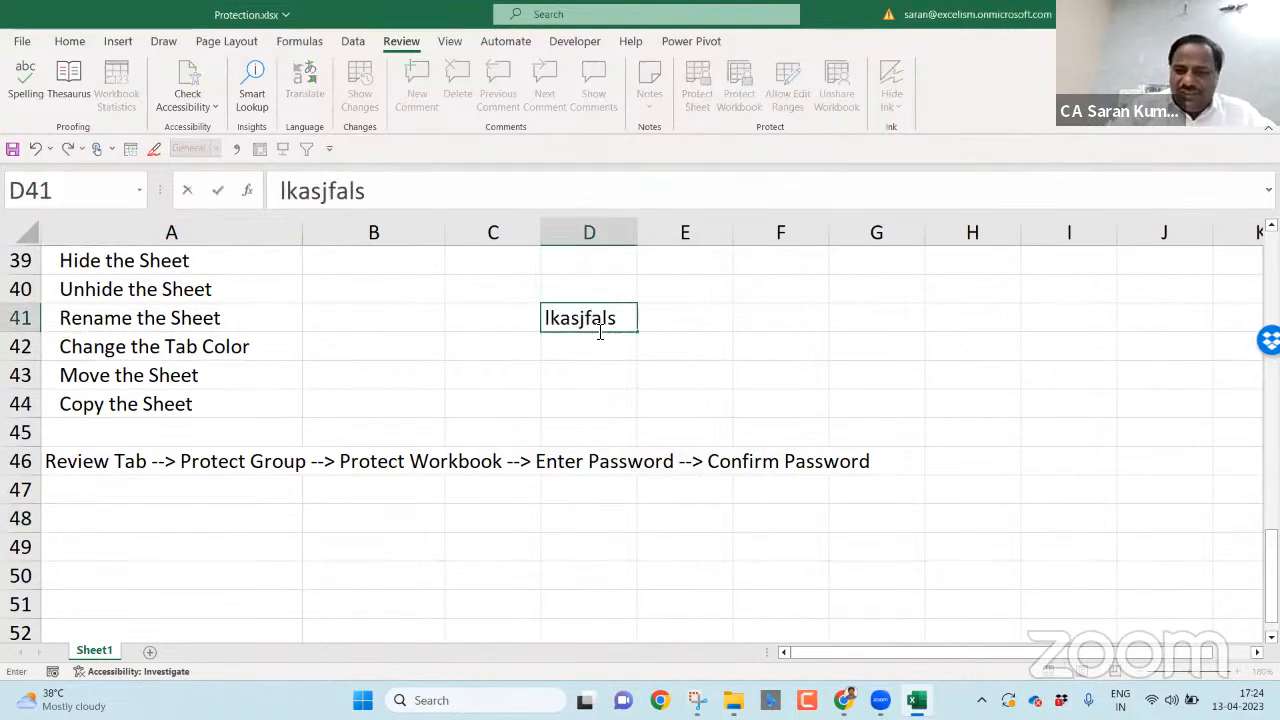
pyautogui.press('Return')
pyautogui.click(598, 329)
pyautogui.press('Delete')
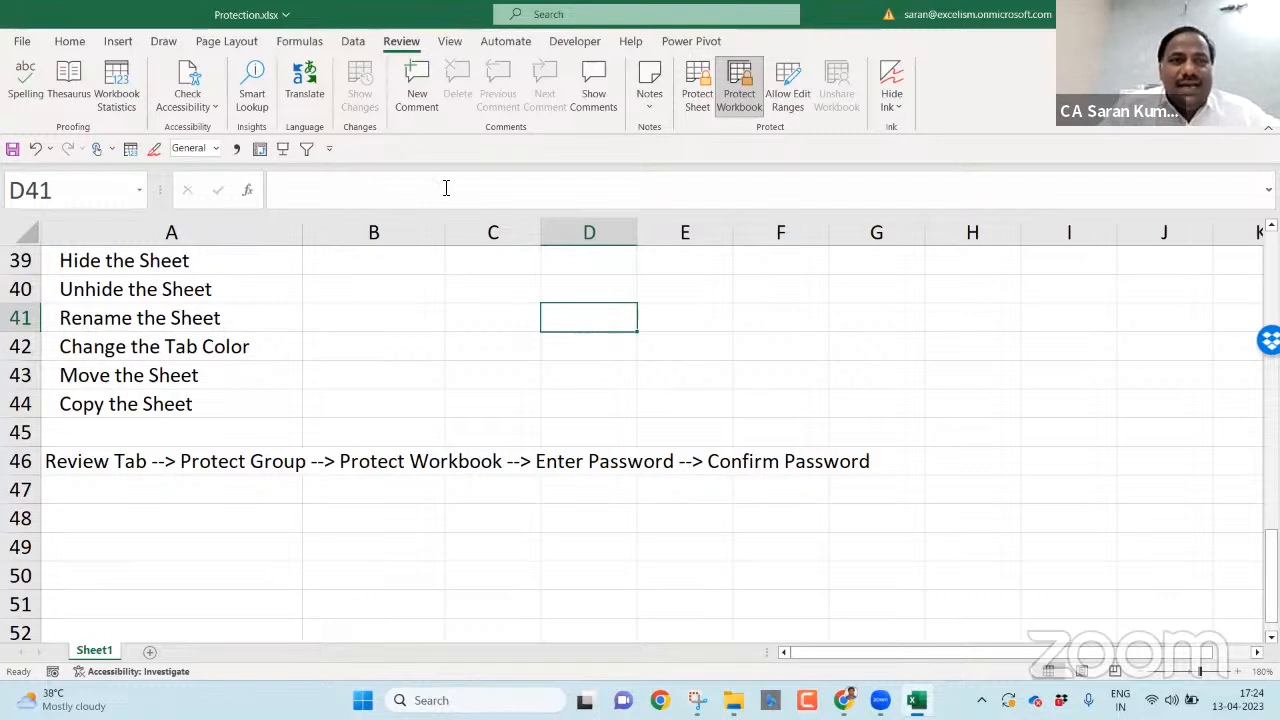
# - Check the sheet tab menu and Home Insert, Delete, Format dropdowns for greyed sheet commands, then start Book4
pyautogui.rightClick(99, 654)
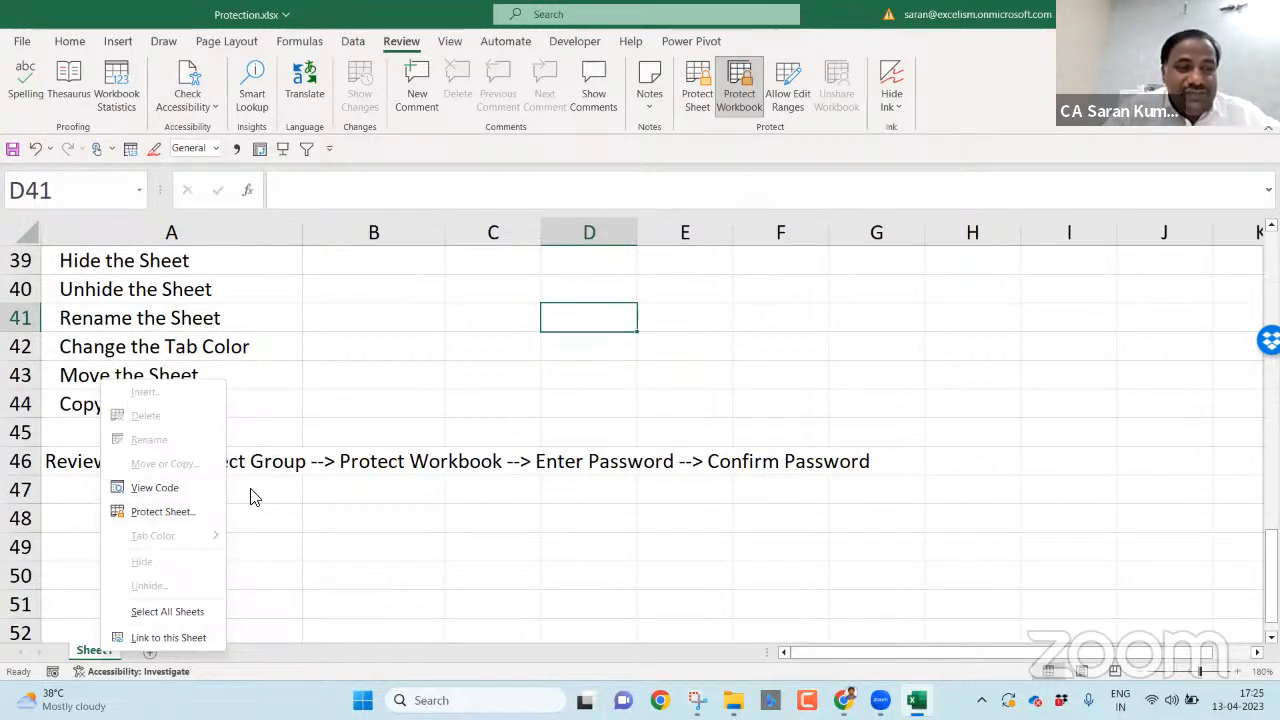
pyautogui.press('Escape')
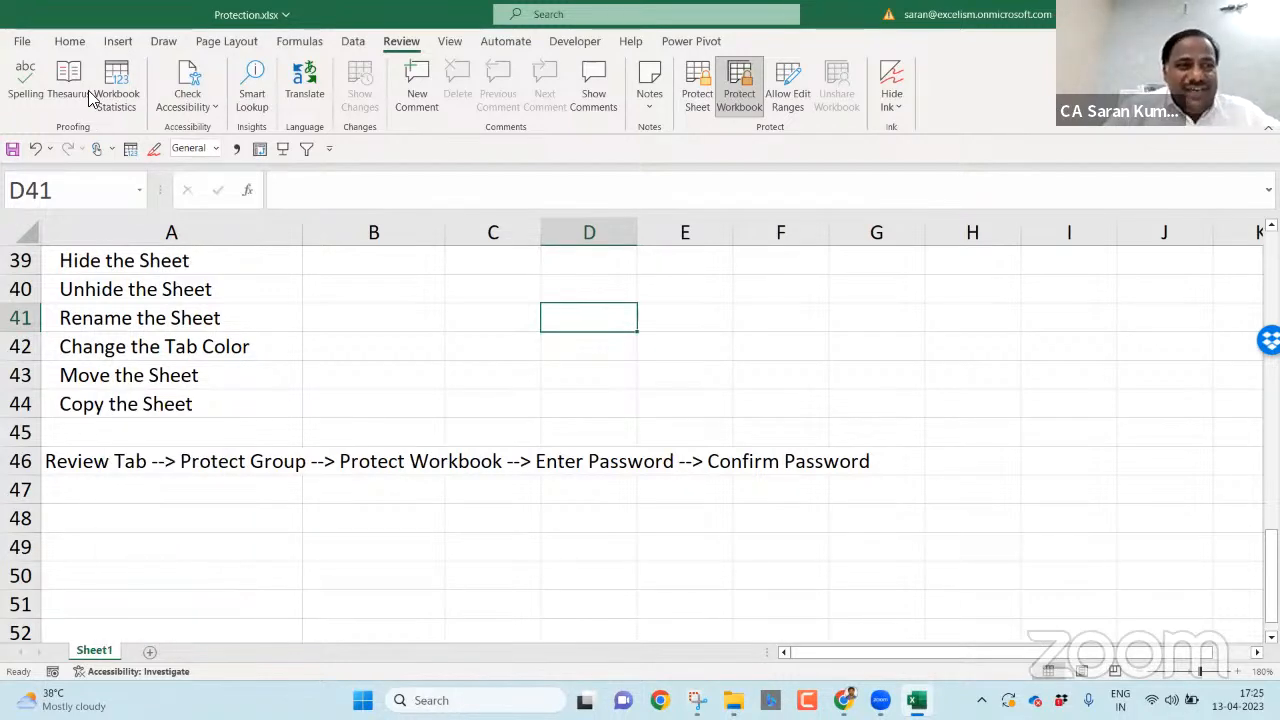
pyautogui.click(70, 42)
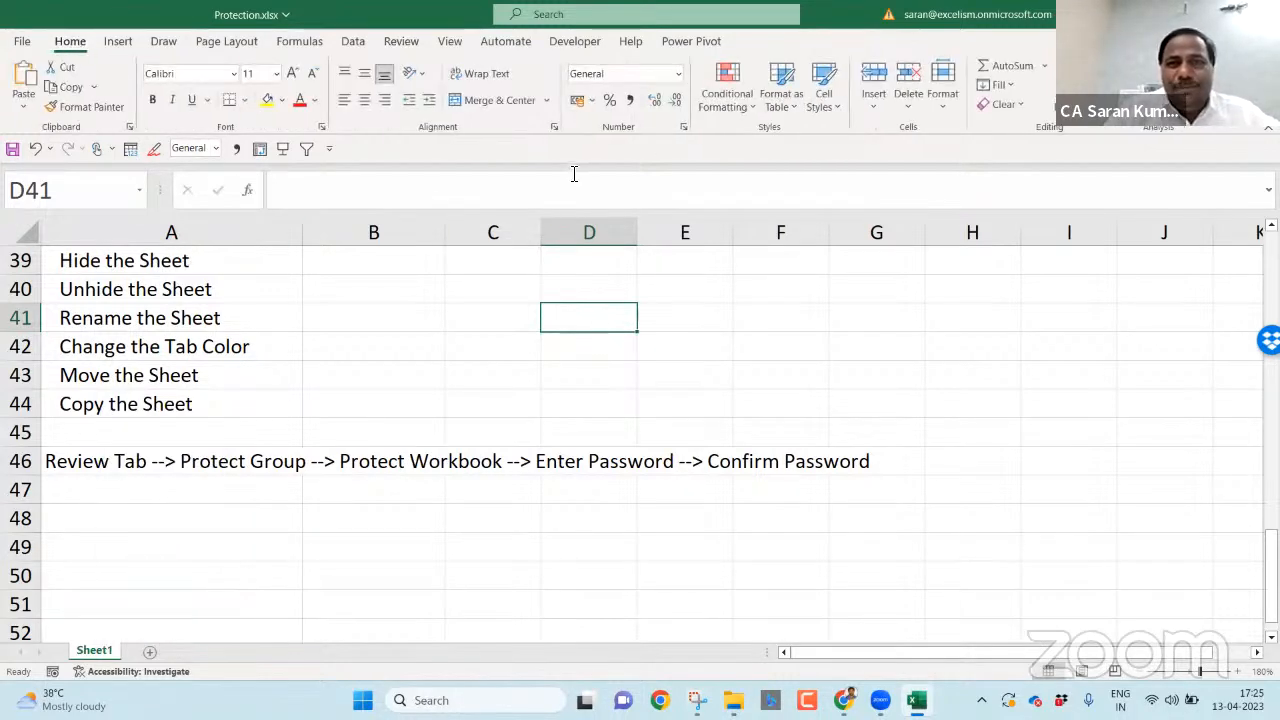
pyautogui.click(869, 112)
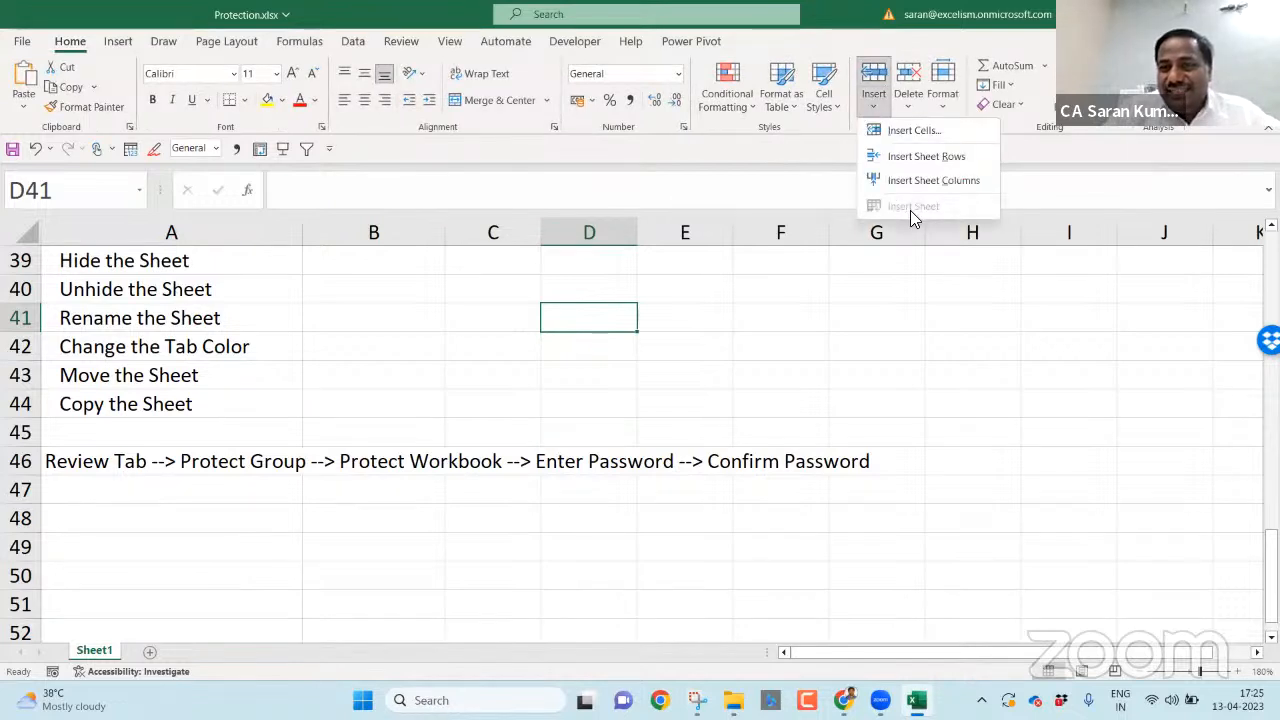
pyautogui.click(908, 104)
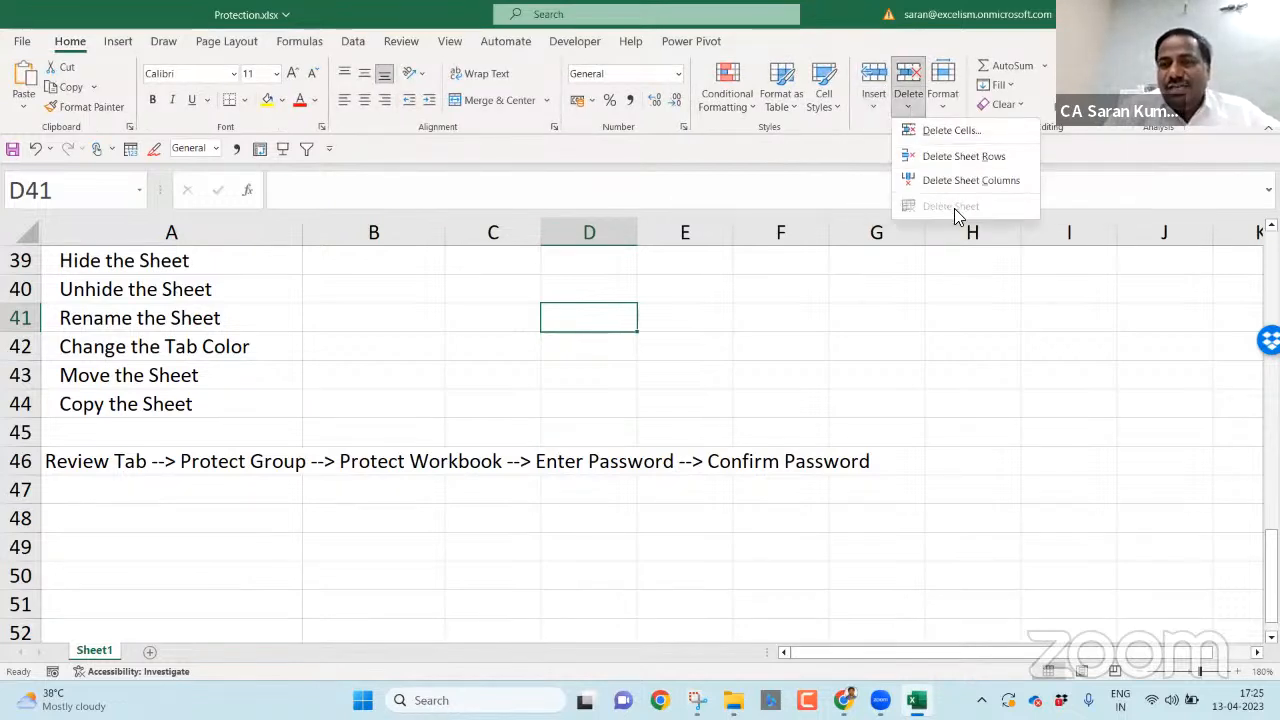
pyautogui.click(940, 108)
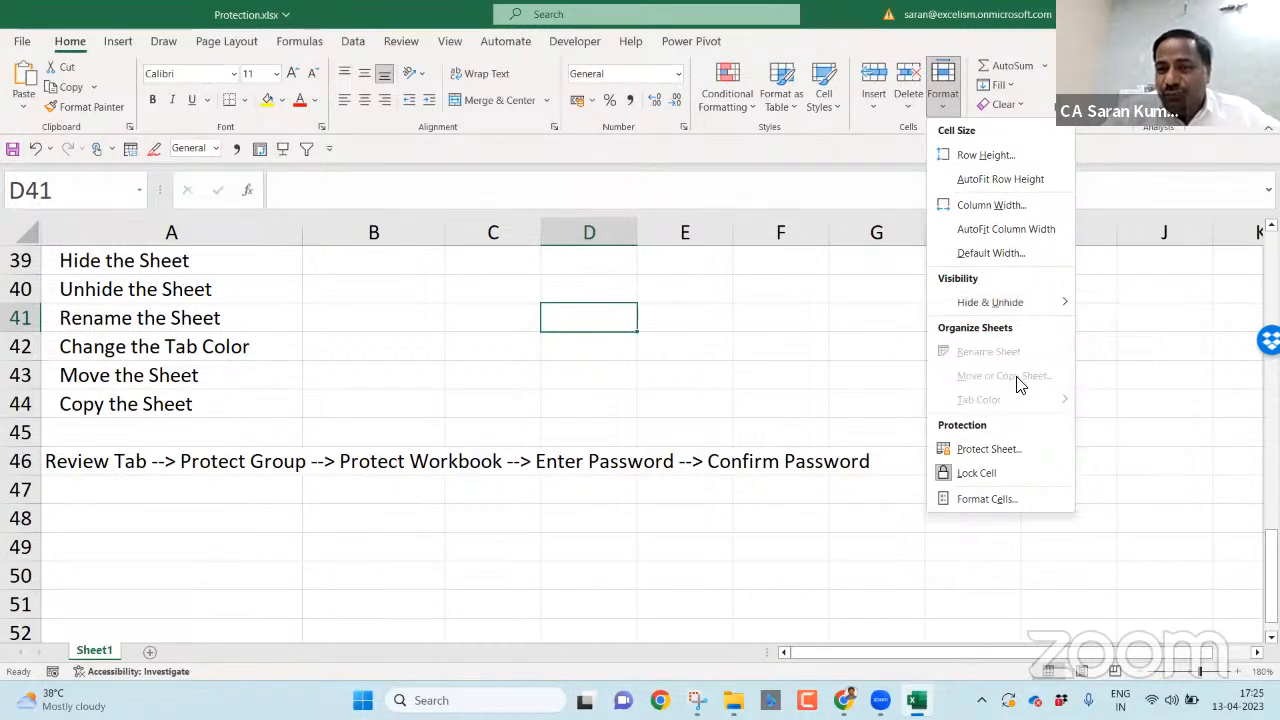
pyautogui.click(612, 400)
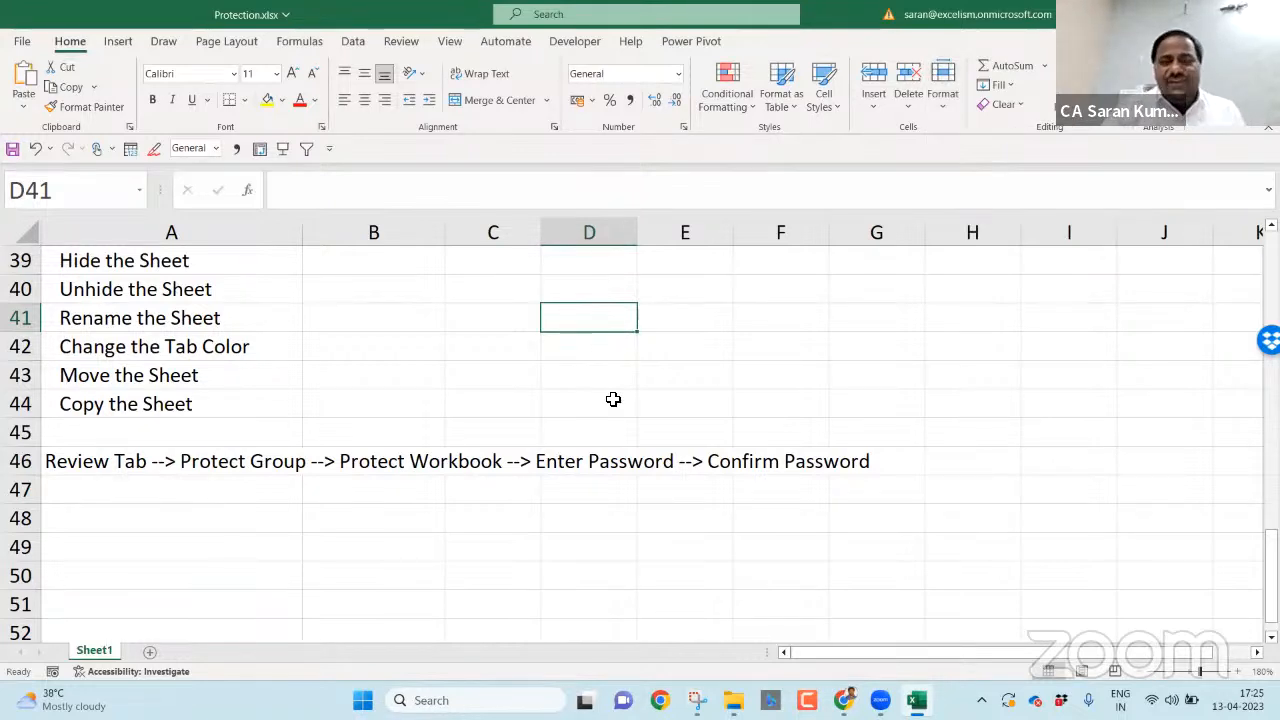
pyautogui.hotkey('ctrl', 'n')
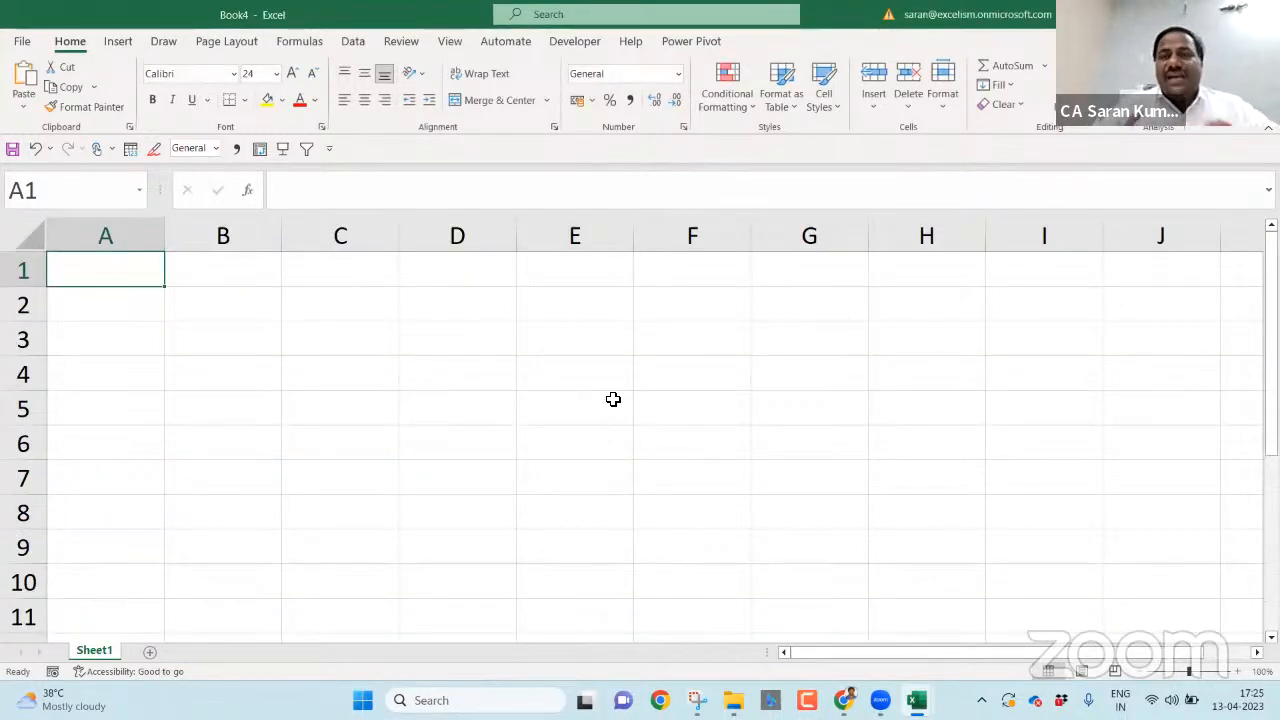
# - Rename Sheet1 to Index and add a sheet named TB
pyautogui.press('alt')
pyautogui.write('horInde')
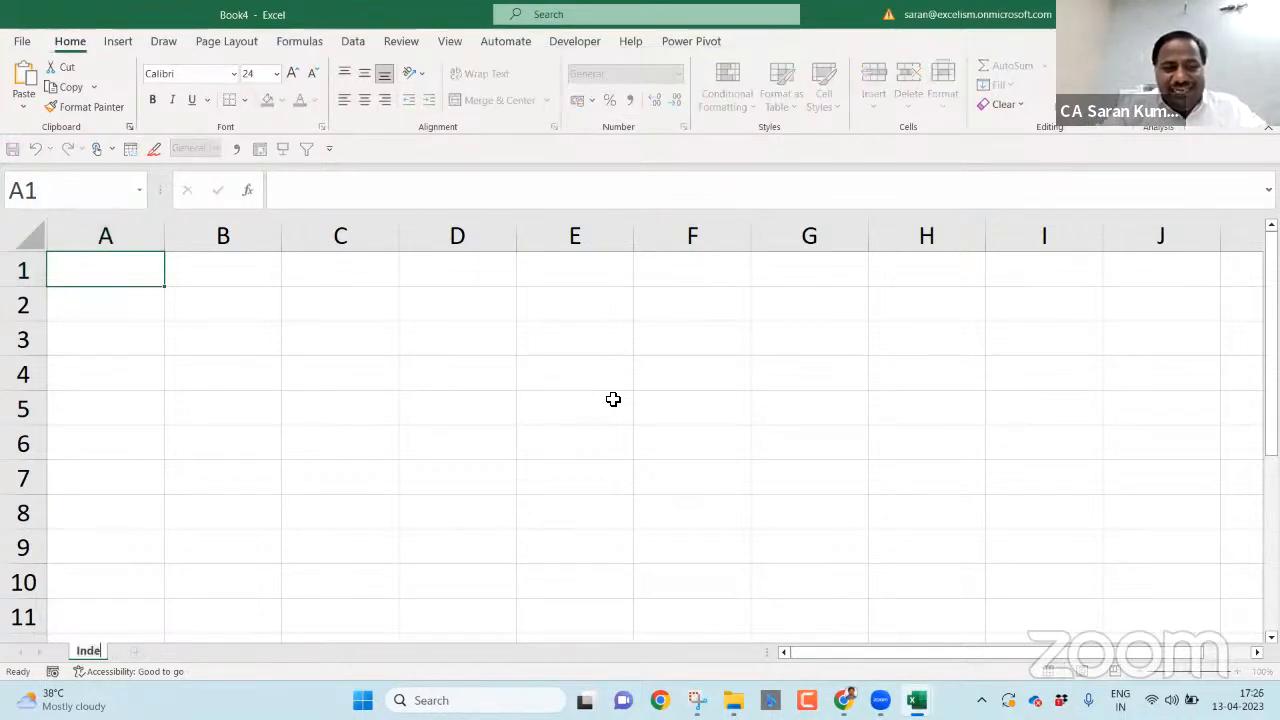
pyautogui.write('x')
pyautogui.press('Return')
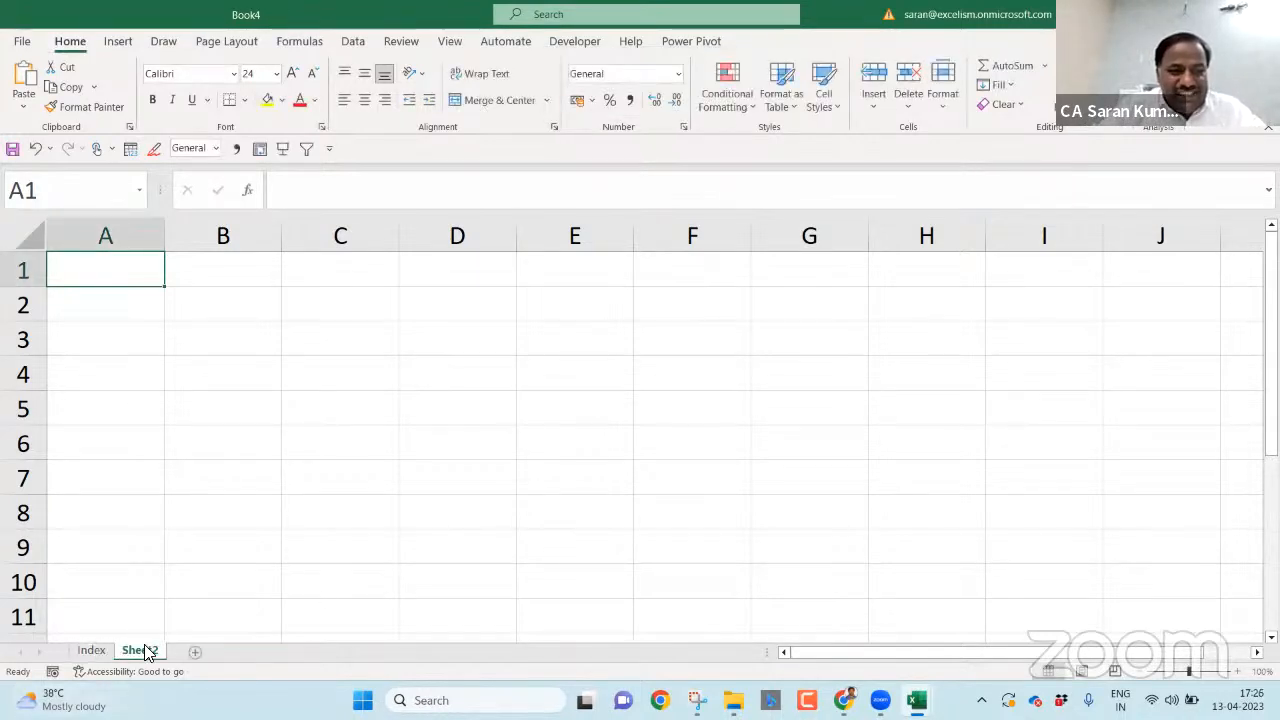
pyautogui.click(148, 652)
pyautogui.doubleClick(148, 652)
pyautogui.write('T')
pyautogui.press('Return')
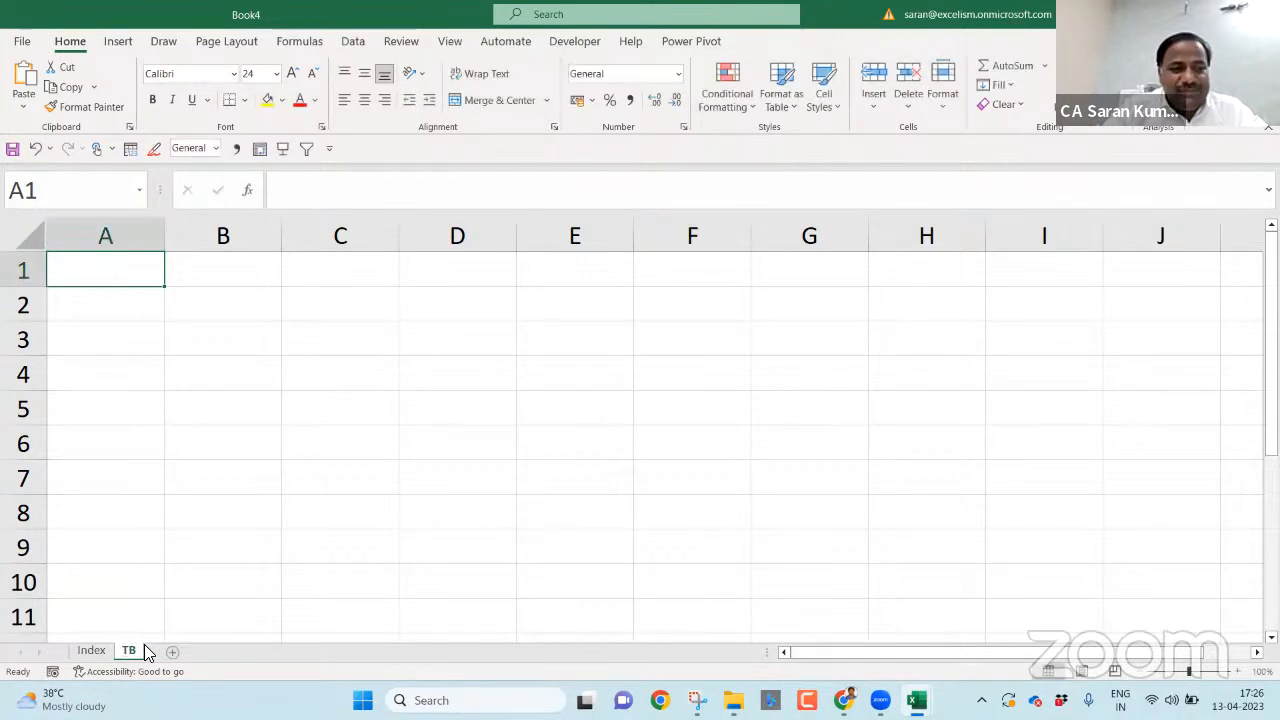
# - Add two more sheets named BS and PL
pyautogui.click(171, 651)
pyautogui.doubleClick(172, 652)
pyautogui.write('BS')
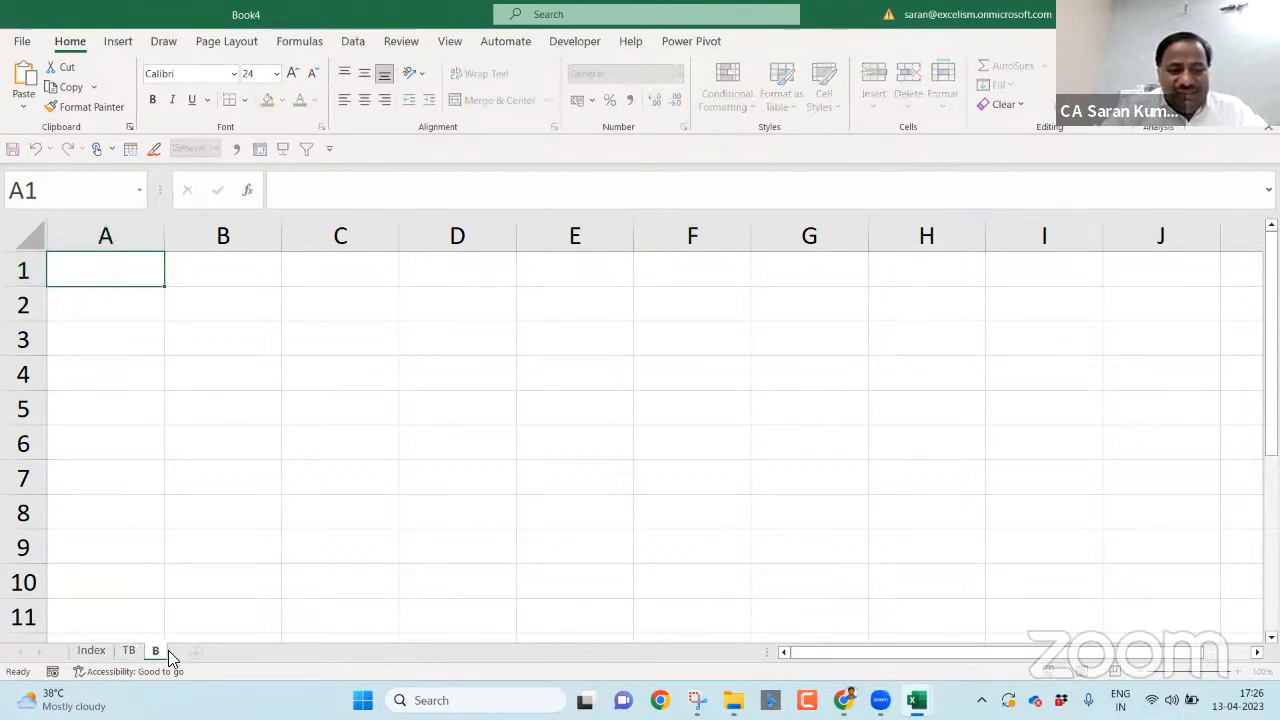
pyautogui.press('Return')
pyautogui.click(199, 652)
pyautogui.doubleClick(202, 652)
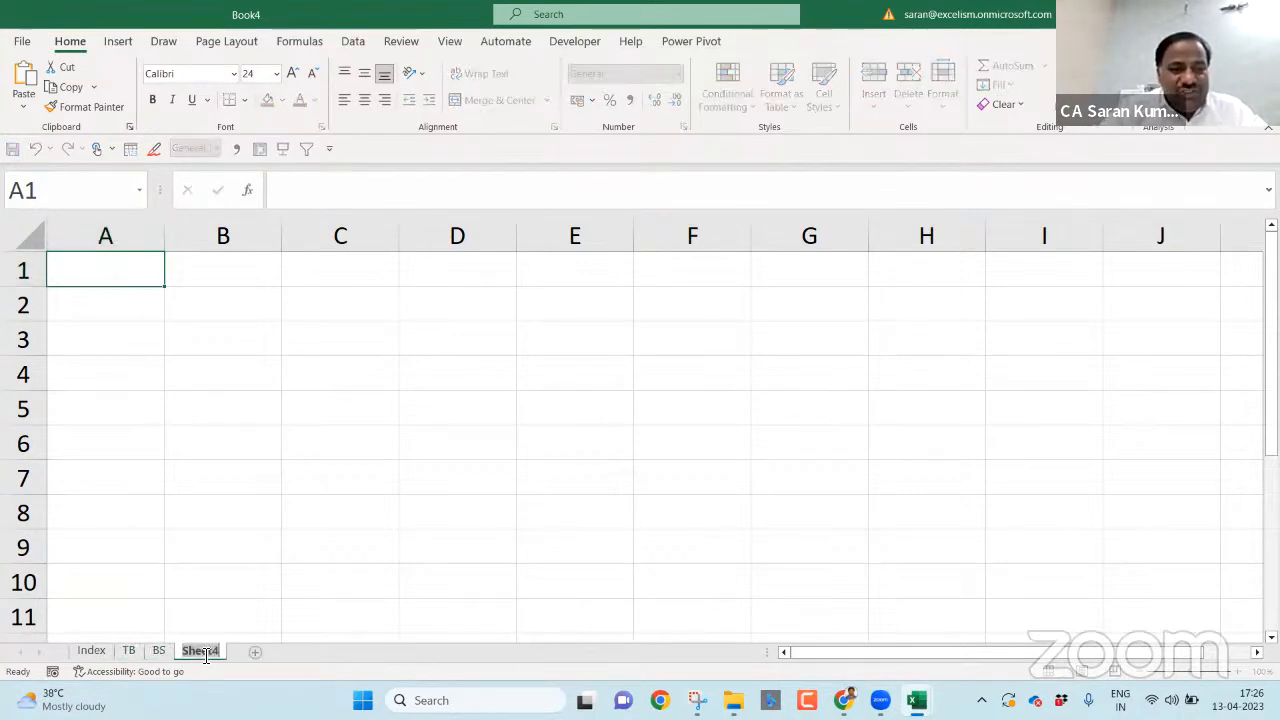
pyautogui.write('PL')
pyautogui.press('Return')
# - Add a sheet, move it right after Index and name it Computation Tax
pyautogui.click(227, 652)
pyautogui.moveTo(224, 656); pyautogui.dragTo(138, 652)
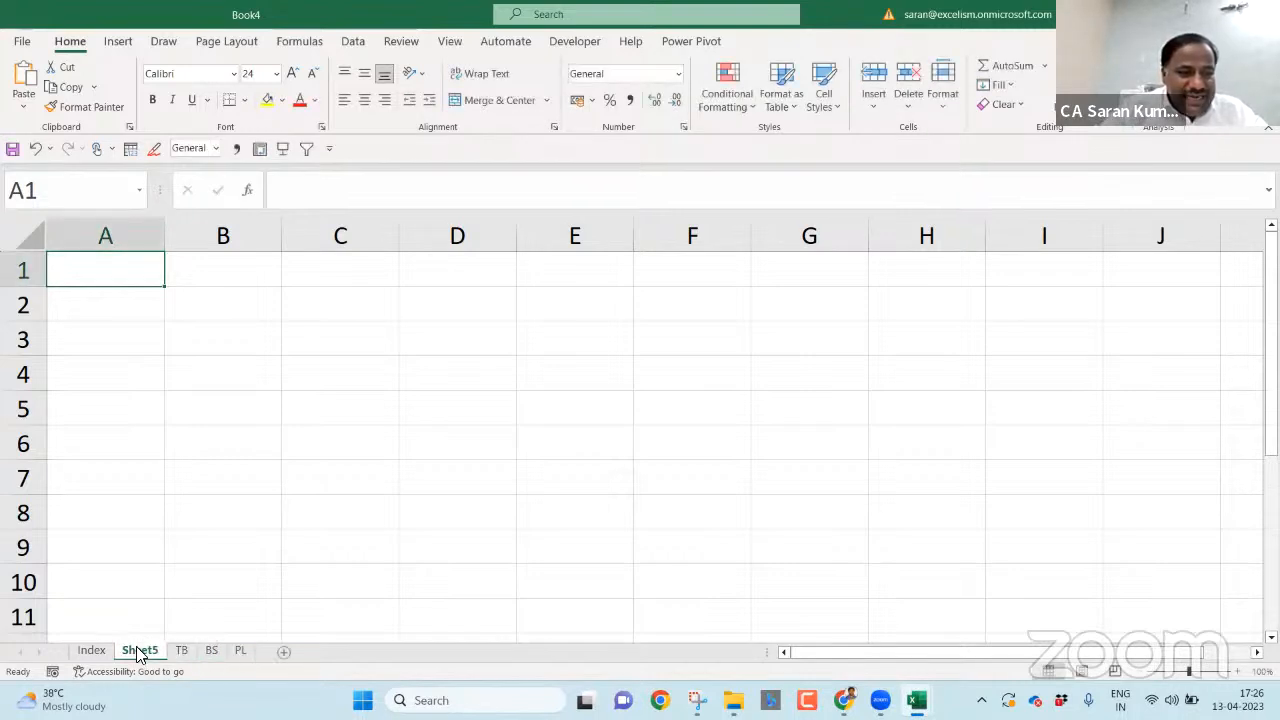
pyautogui.doubleClick(141, 651)
pyautogui.write('Comp')
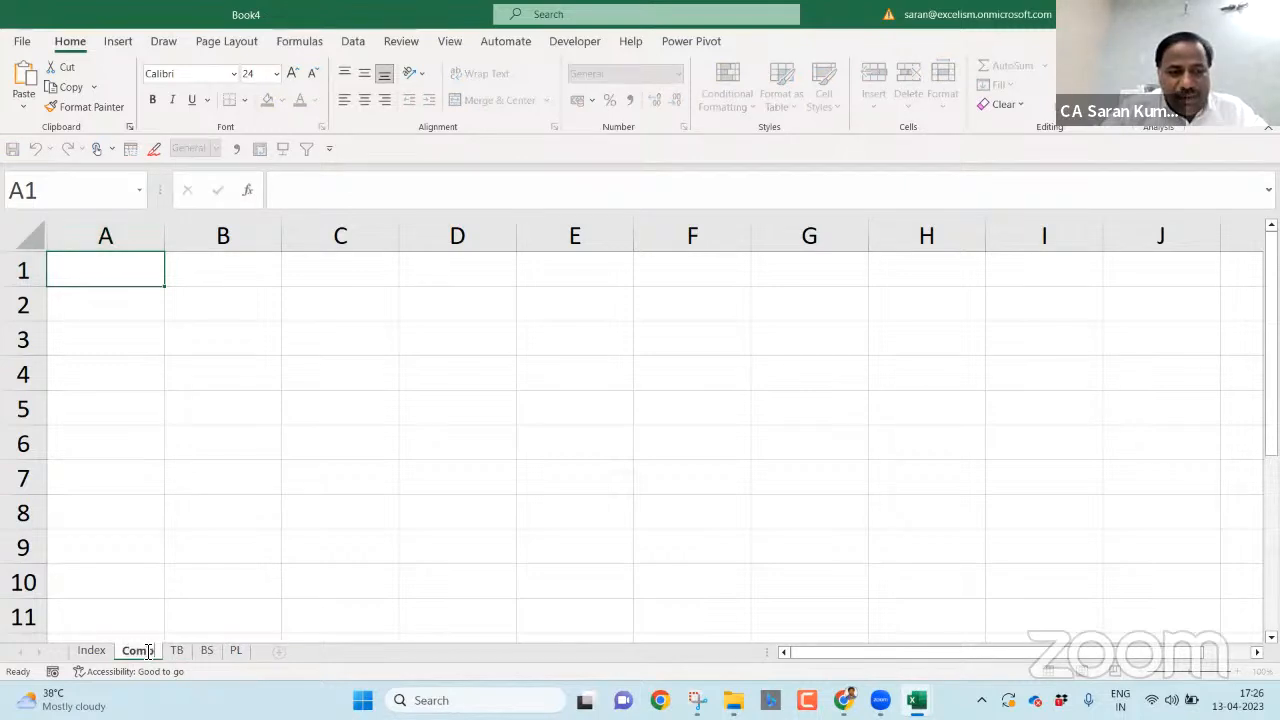
pyautogui.write('utation Tax')
pyautogui.press('Return')
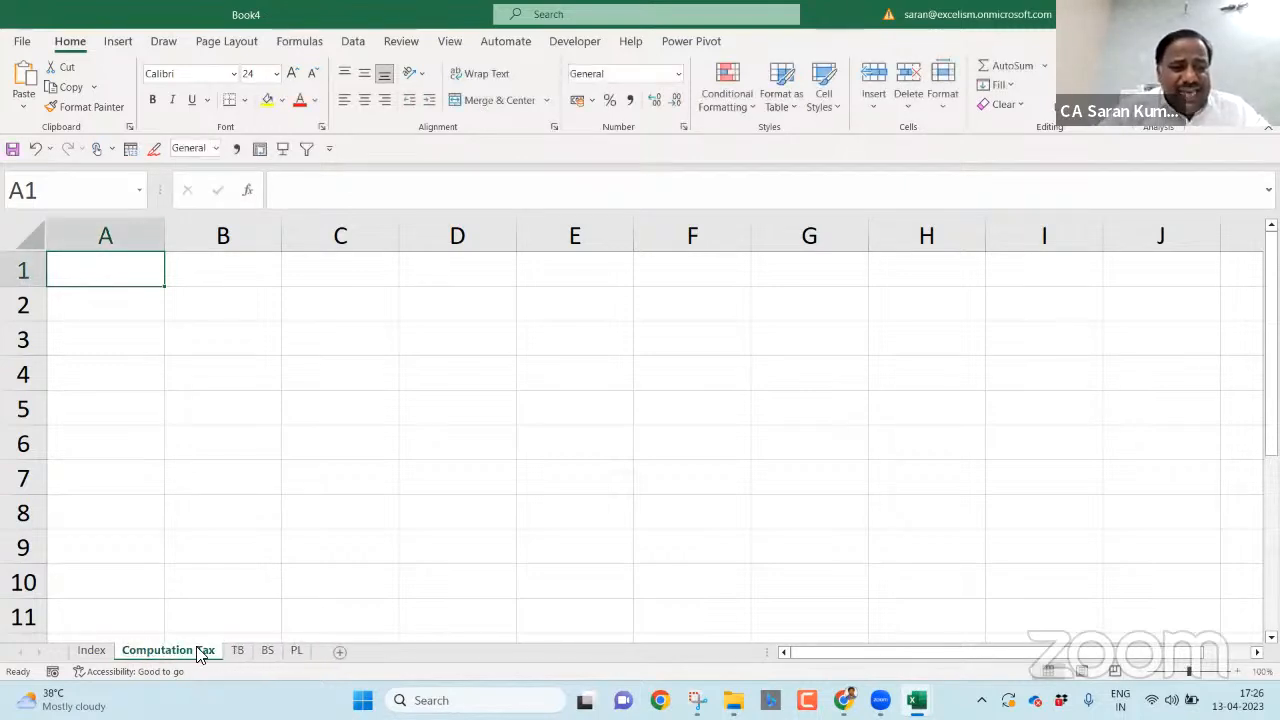
# - Add SC Schedule and BS Schedule sheets after PL
pyautogui.click(297, 651)
pyautogui.click(341, 651)
pyautogui.doubleClick(347, 652)
pyautogui.write('SC S')
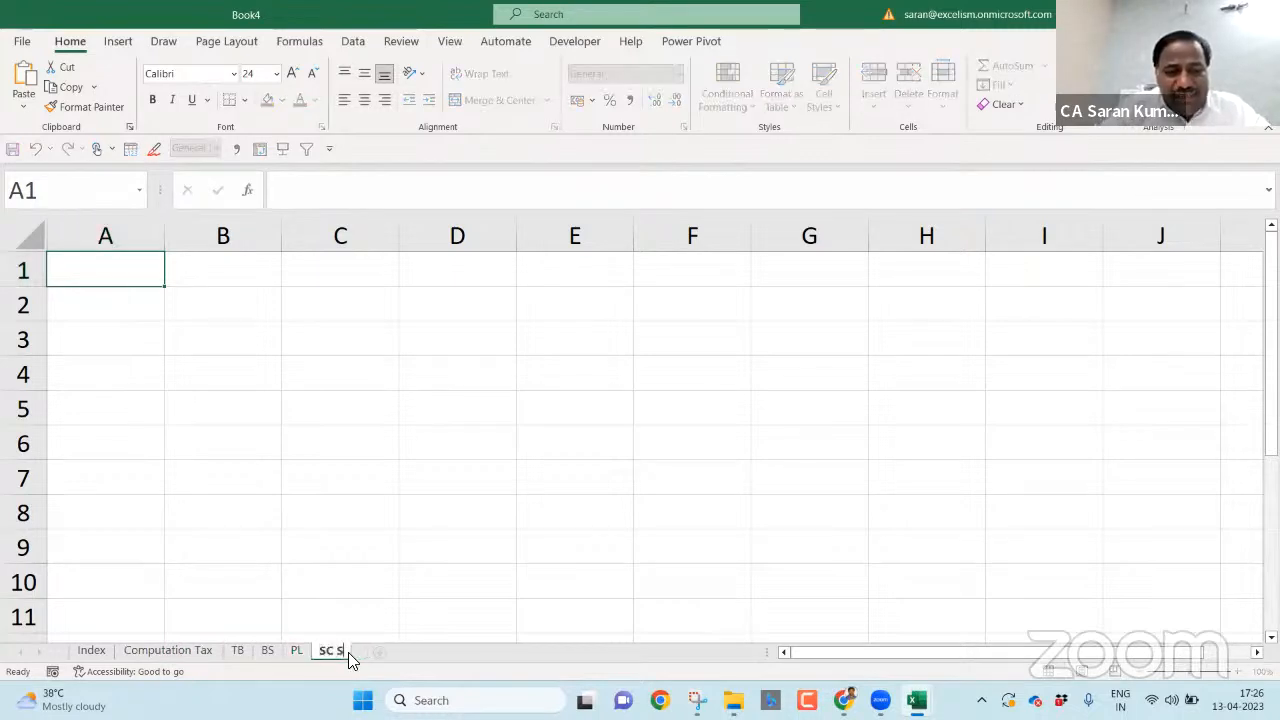
pyautogui.write('chedule')
pyautogui.press('Return')
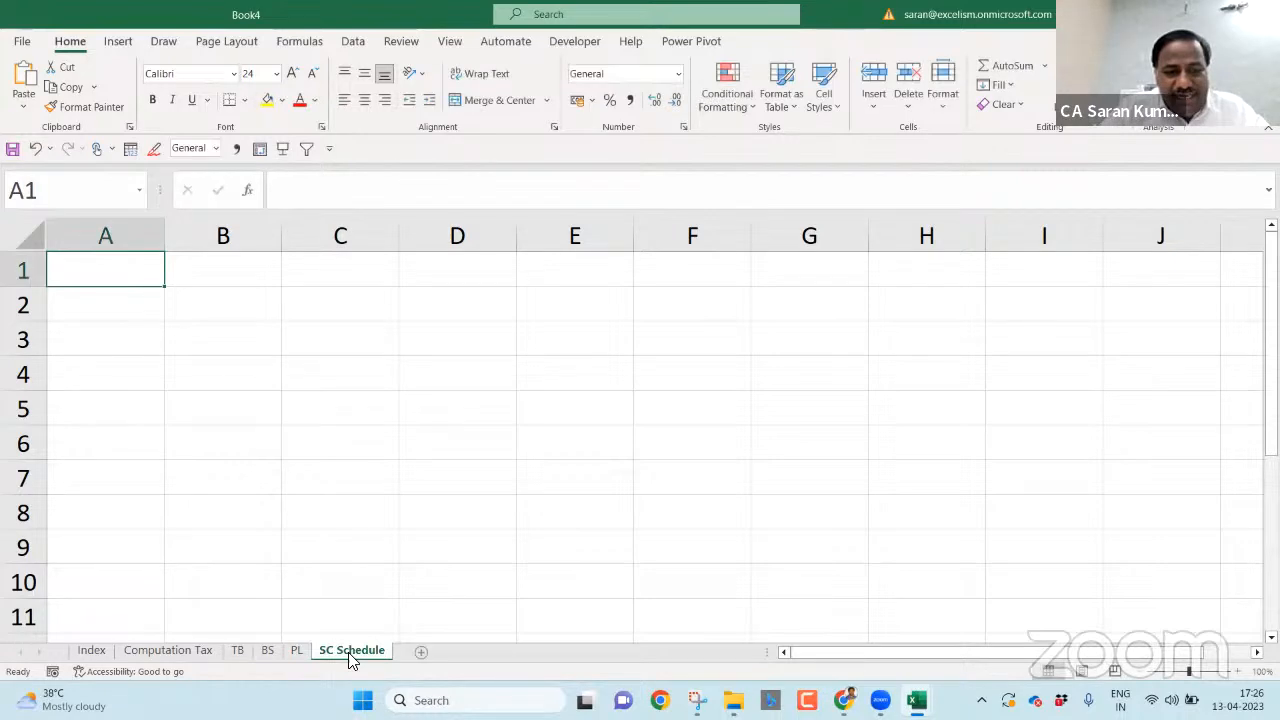
pyautogui.click(426, 650)
pyautogui.doubleClick(426, 650)
pyautogui.write('BS Schedule')
pyautogui.press('Return')
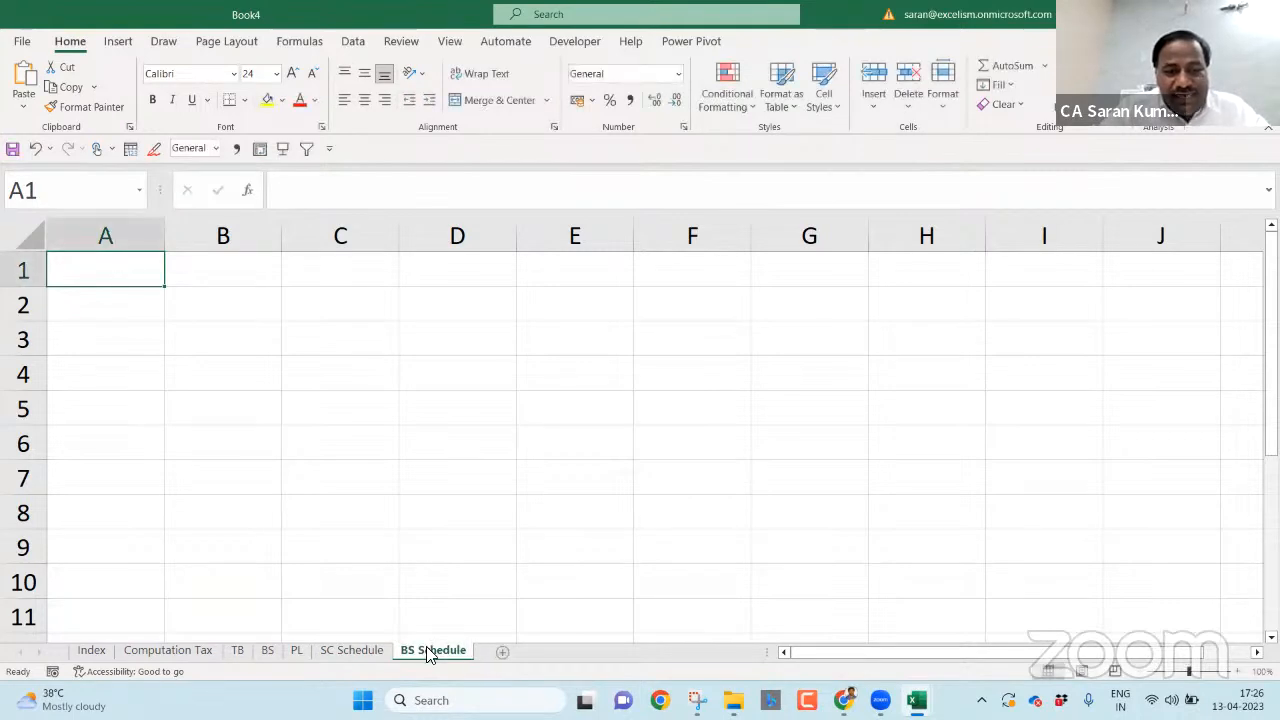
# - Add PL Schedule and Adj JEs sheets at the end
pyautogui.click(555, 652)
pyautogui.doubleClick(495, 650)
pyautogui.write('PL Schedule')
pyautogui.press('Return')
pyautogui.click(583, 652)
pyautogui.doubleClick(583, 655)
pyautogui.write('Adj E')
pyautogui.press('Return')
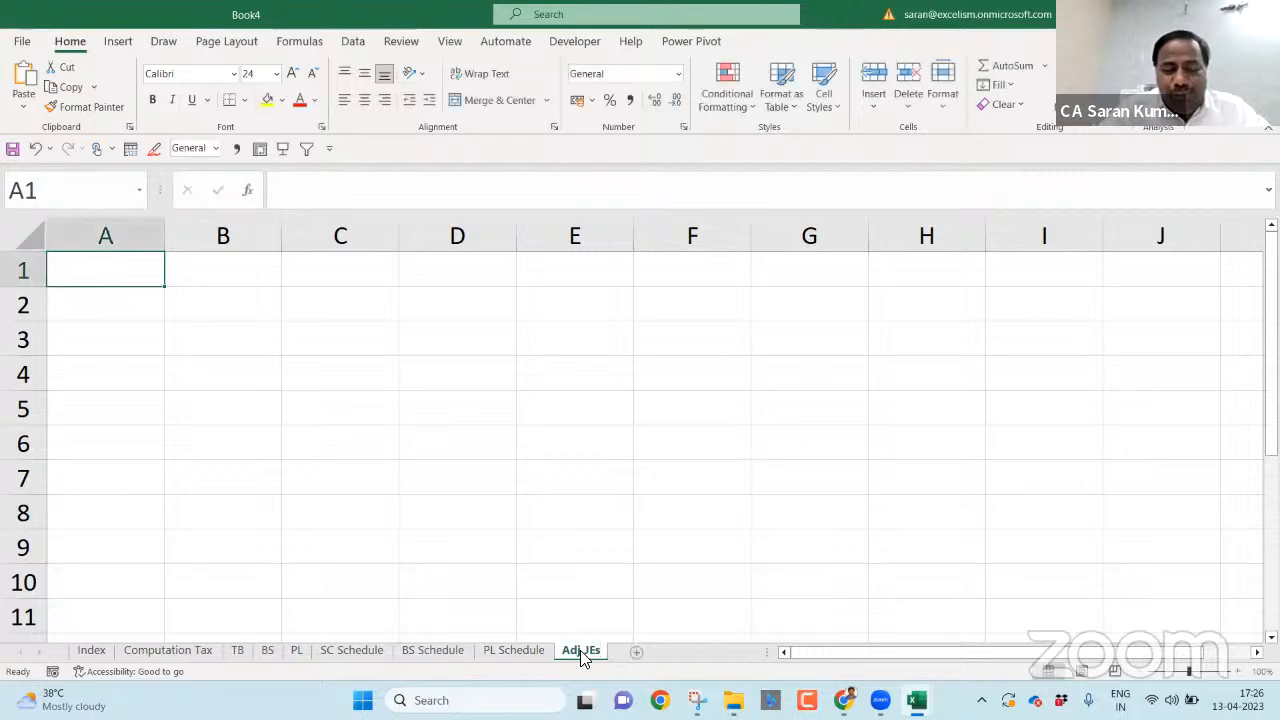
# - Add three final sheets named Others 1, Others 2 and Others 3
pyautogui.click(634, 654)
pyautogui.doubleClick(636, 652)
pyautogui.write('Others')
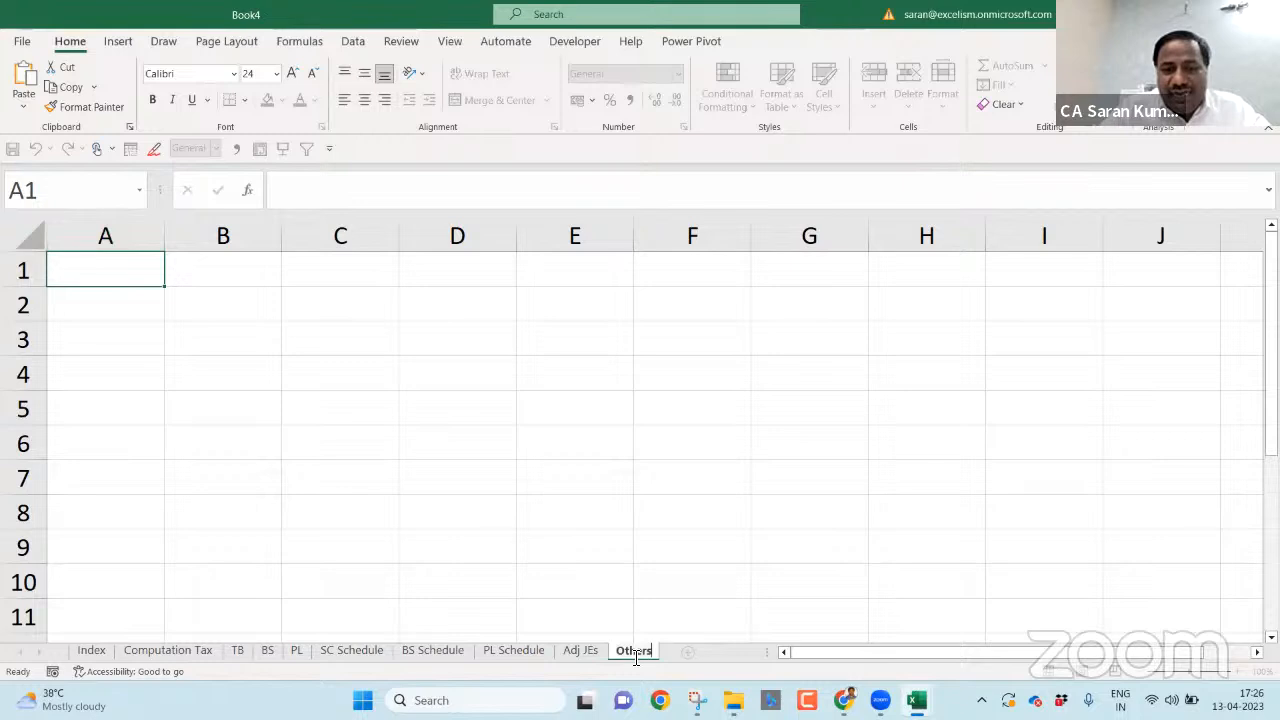
pyautogui.write(' 1')
pyautogui.press('Return')
pyautogui.click(696, 651)
pyautogui.doubleClick(672, 651)
pyautogui.write('Others 2')
pyautogui.press('Return')
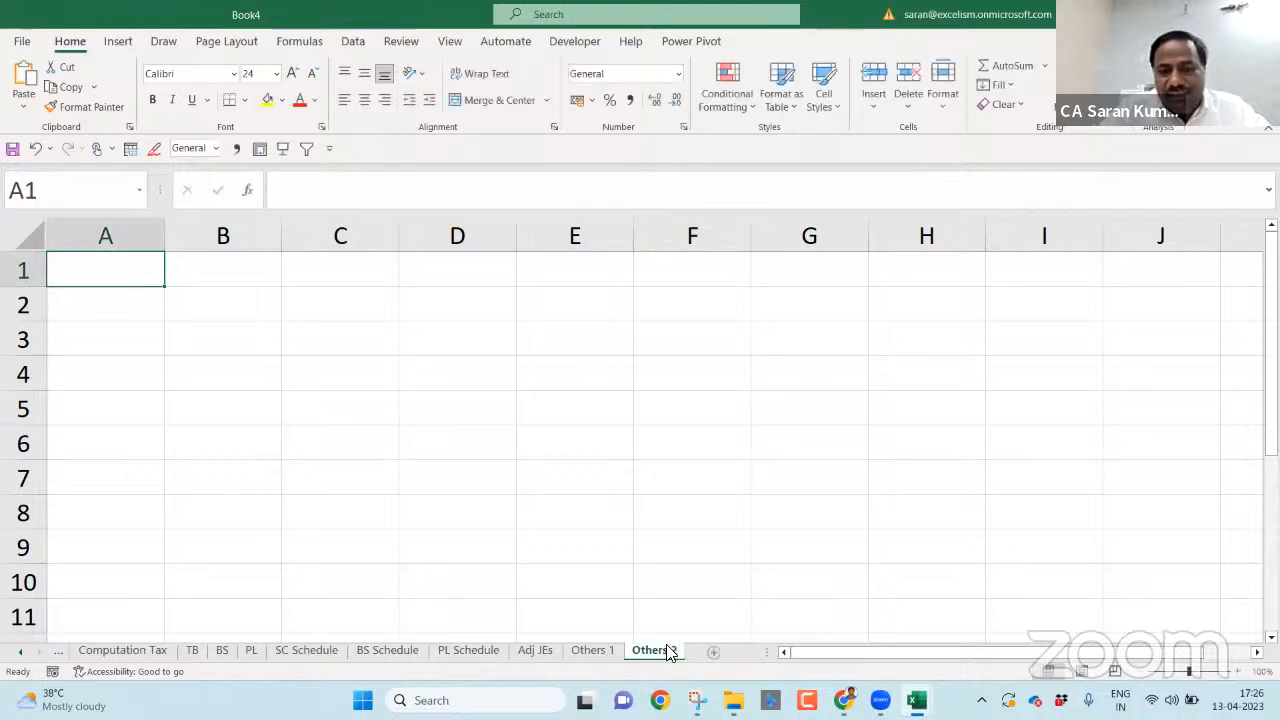
pyautogui.click(712, 652)
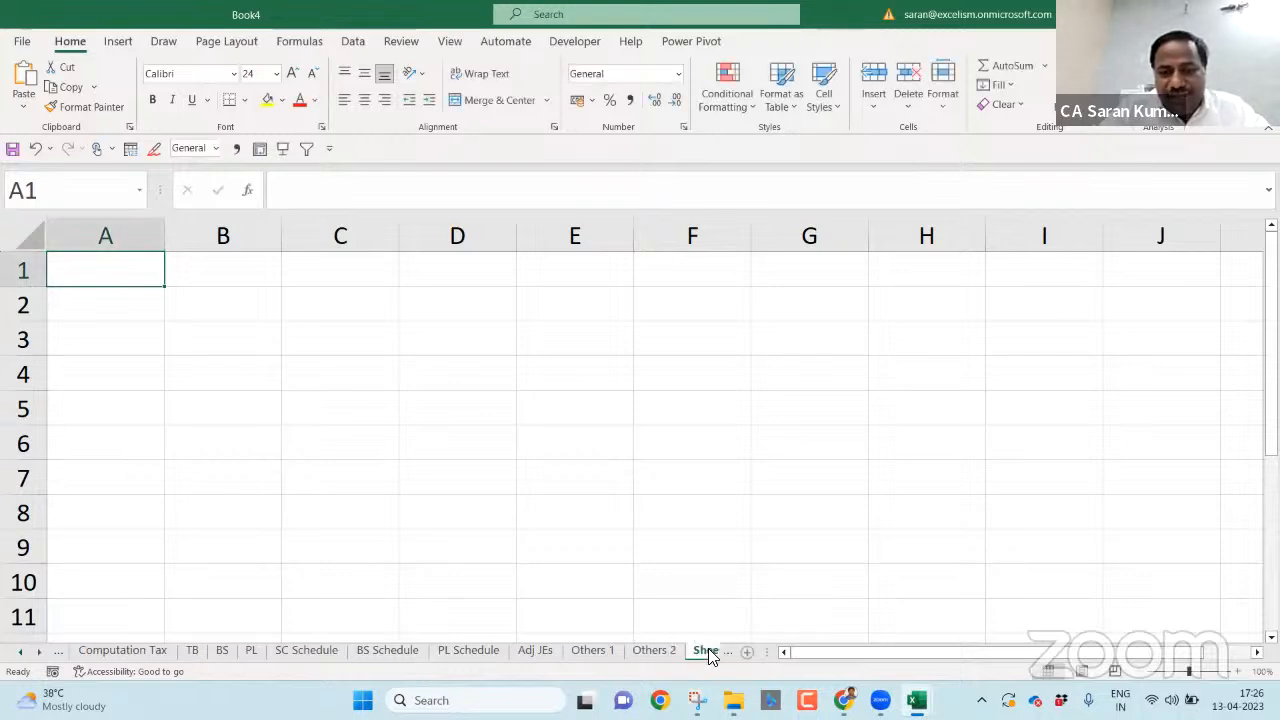
pyautogui.doubleClick(598, 652)
pyautogui.write('Others 3')
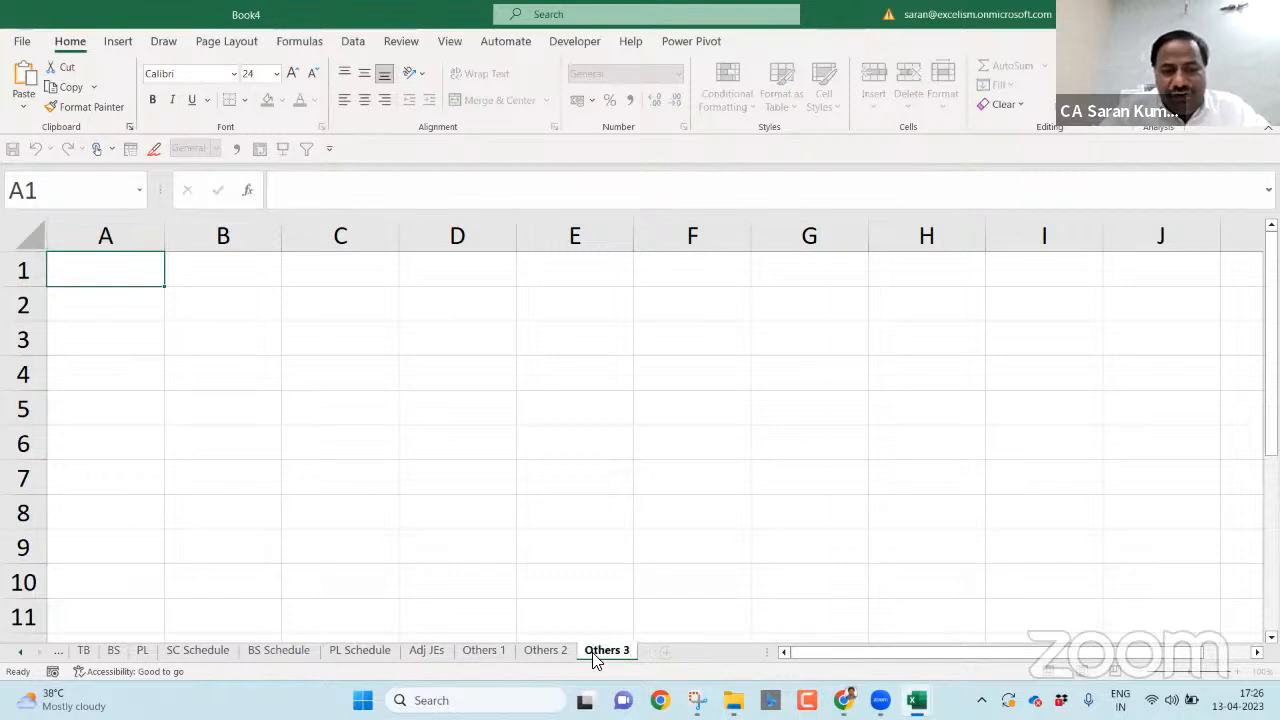
pyautogui.press('Return')
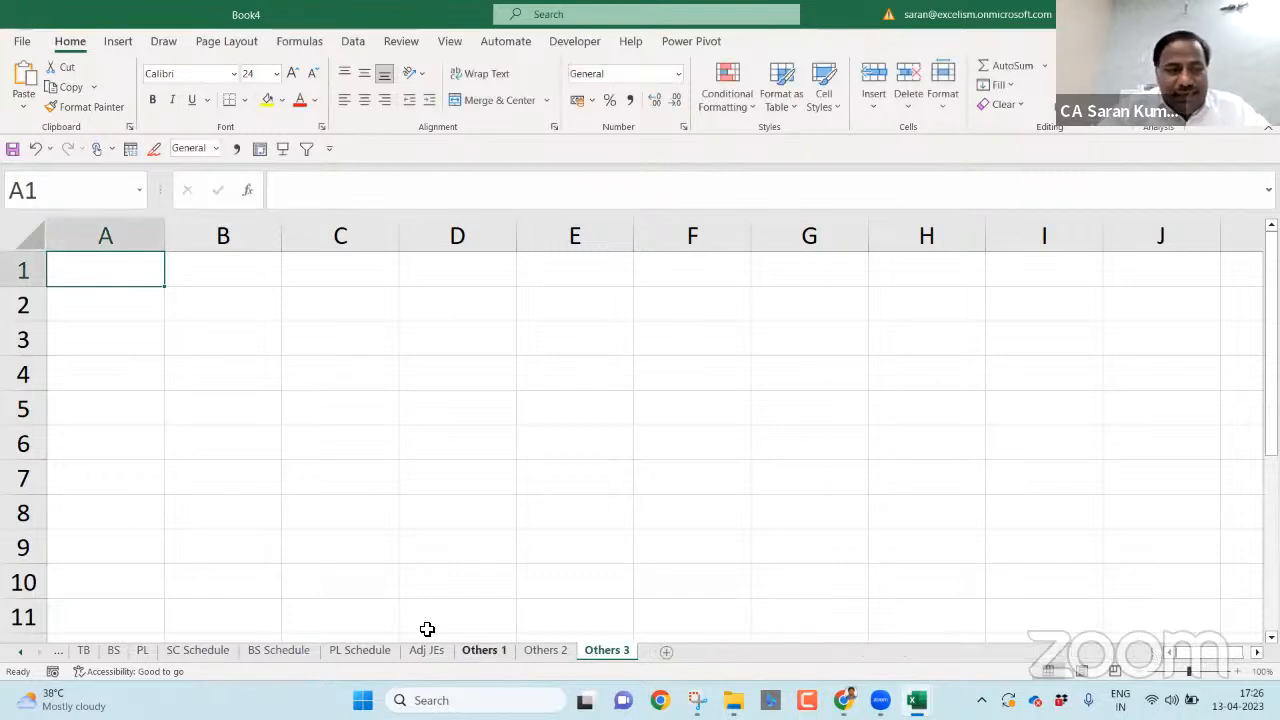
# - Scroll the sheet tabs back to show Index and Computation Tax
pyautogui.click(18, 651)
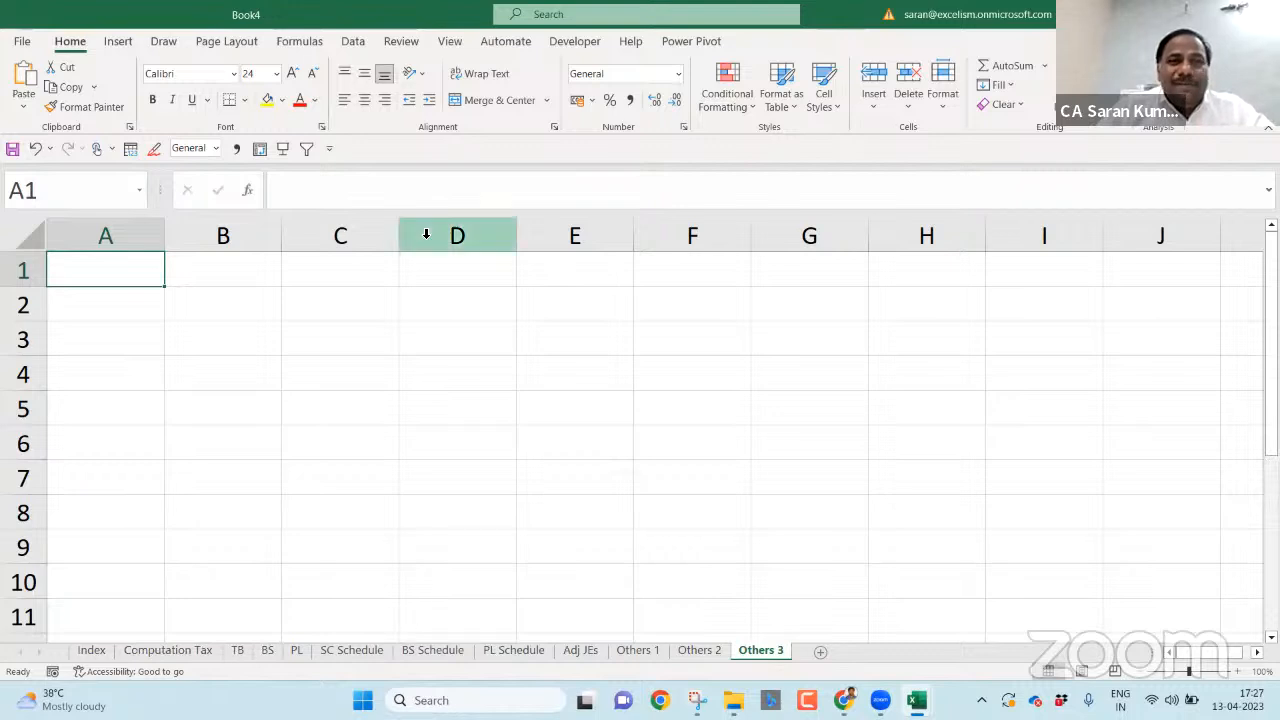
# - Try protecting Book4's structure with a password, then cancel the confirmation
pyautogui.click(405, 44)
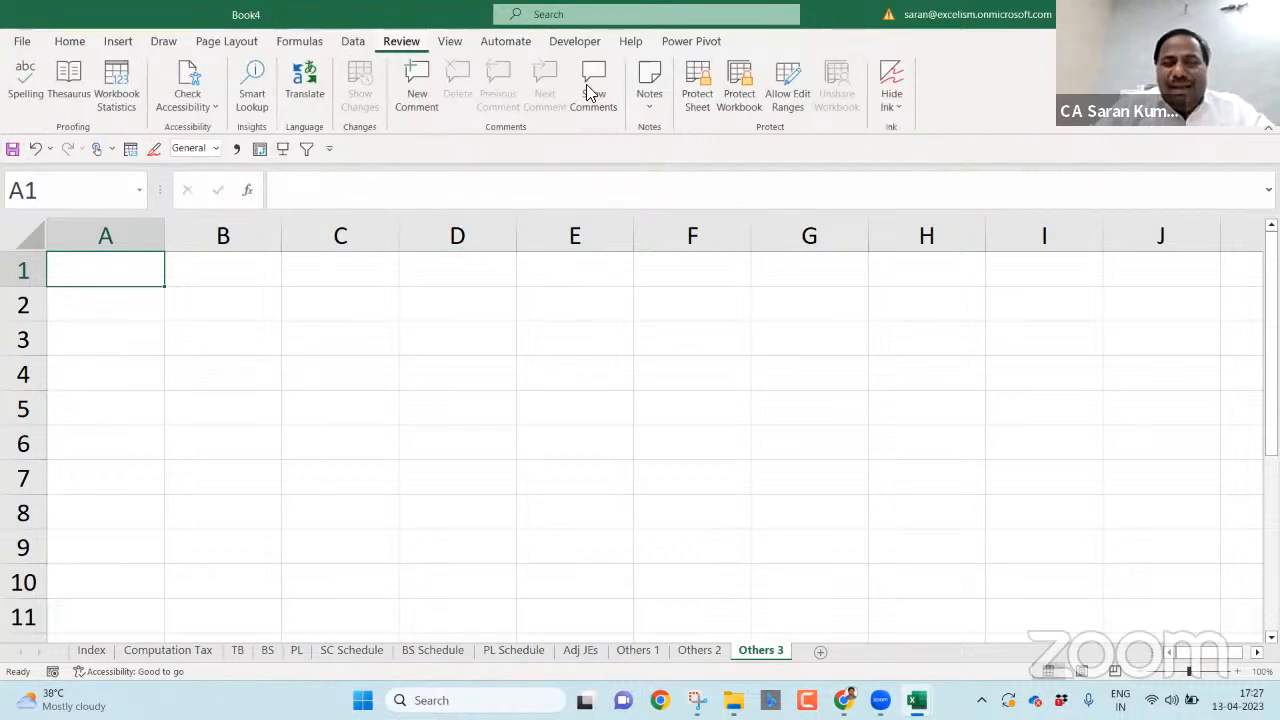
pyautogui.click(741, 100)
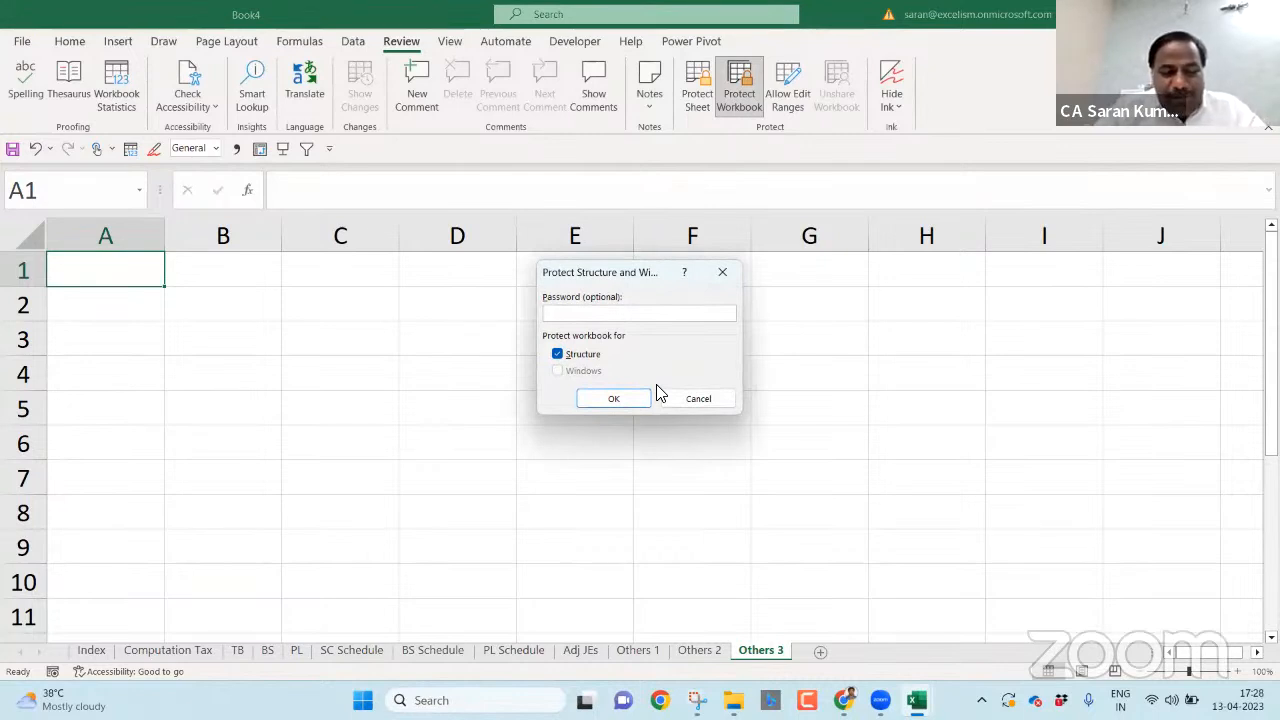
pyautogui.write('•••')
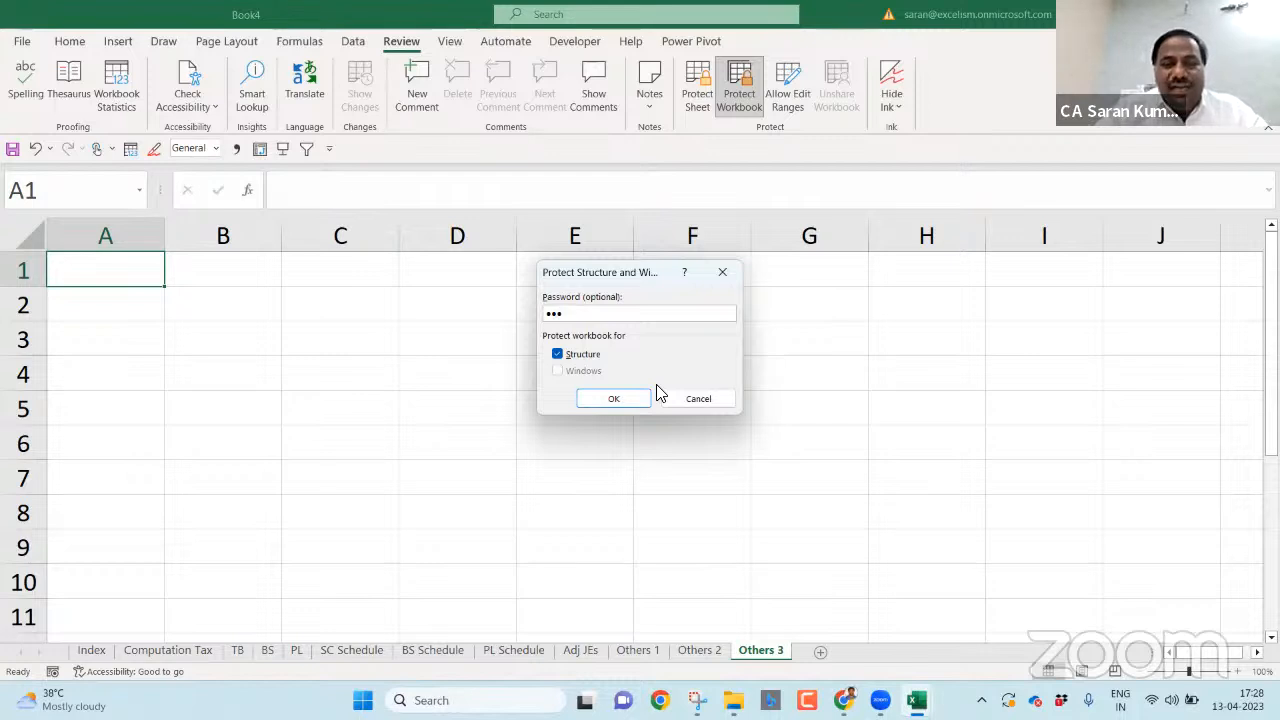
pyautogui.press('Return')
pyautogui.click(718, 397)
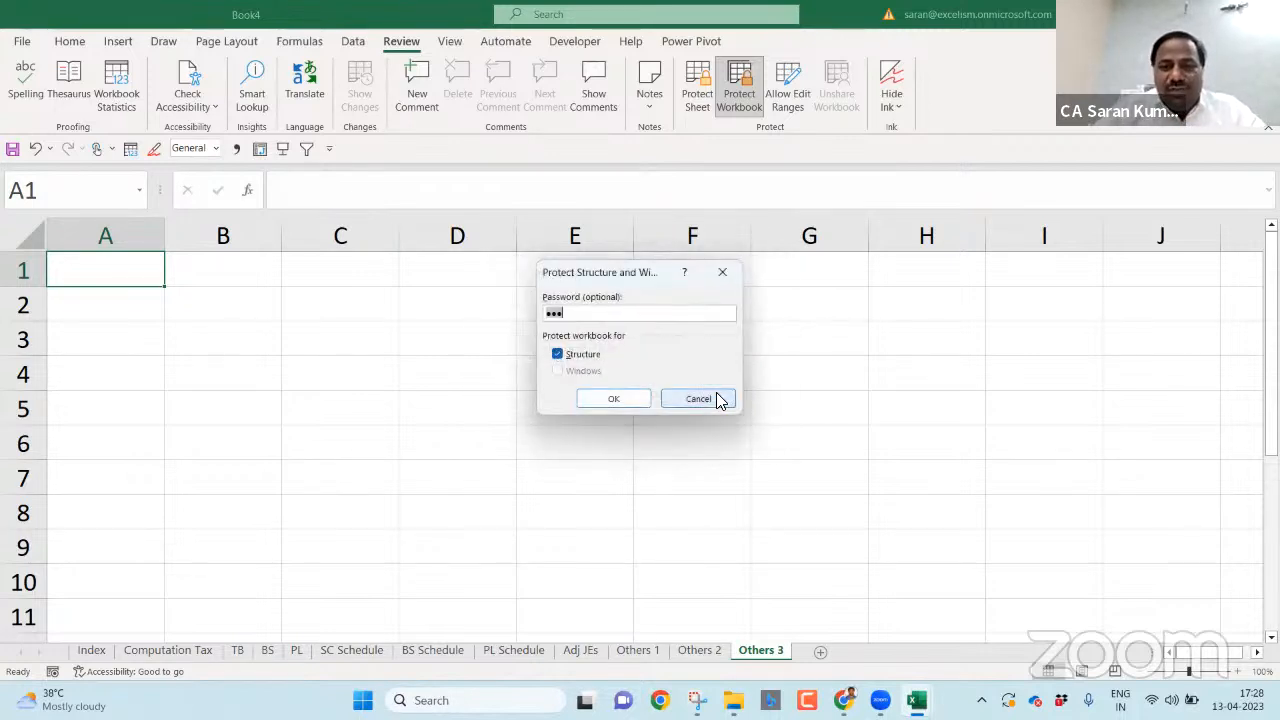
pyautogui.click(722, 397)
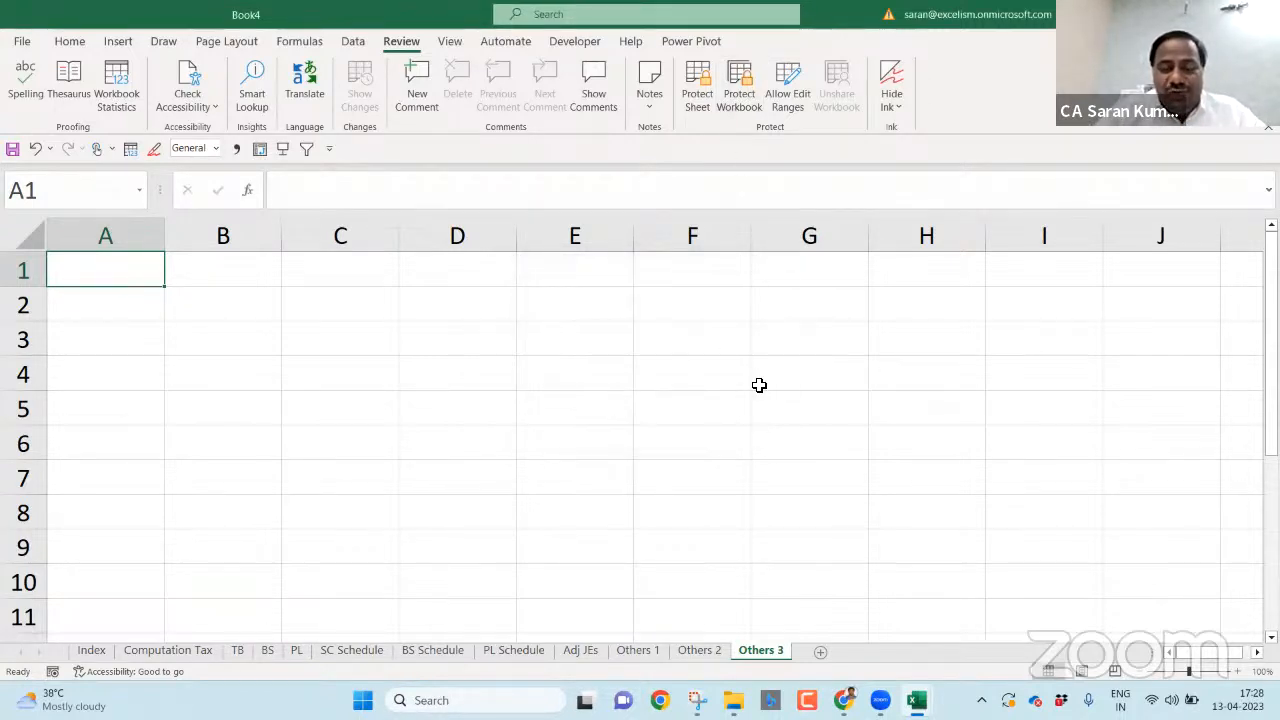
# - Protect the structure with no password and switch to the Index sheet
pyautogui.click(750, 102)
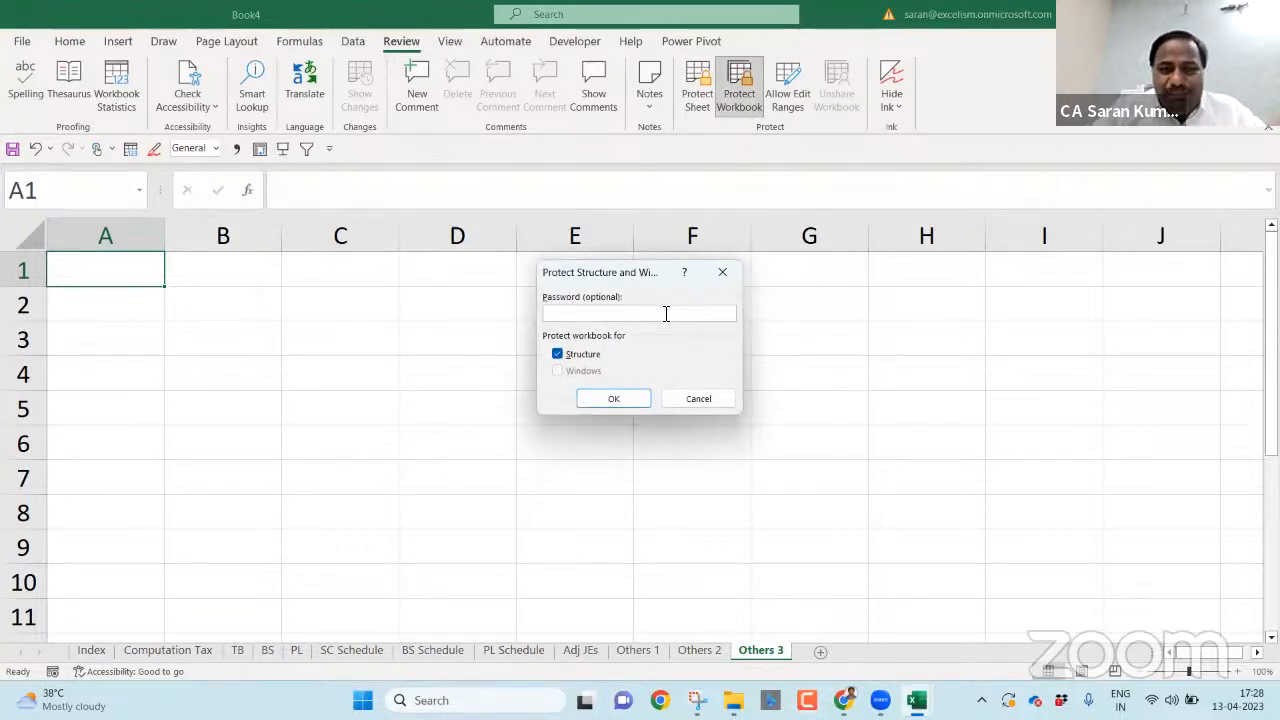
pyautogui.click(627, 398)
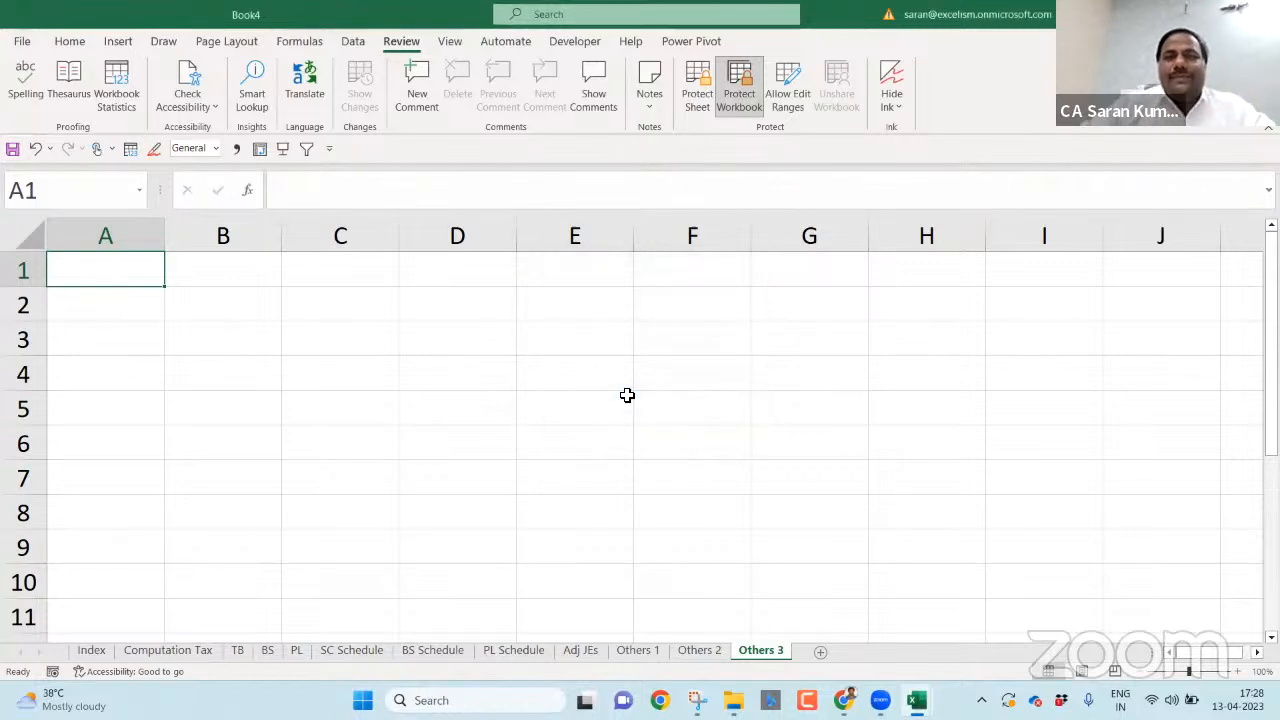
pyautogui.click(95, 650)
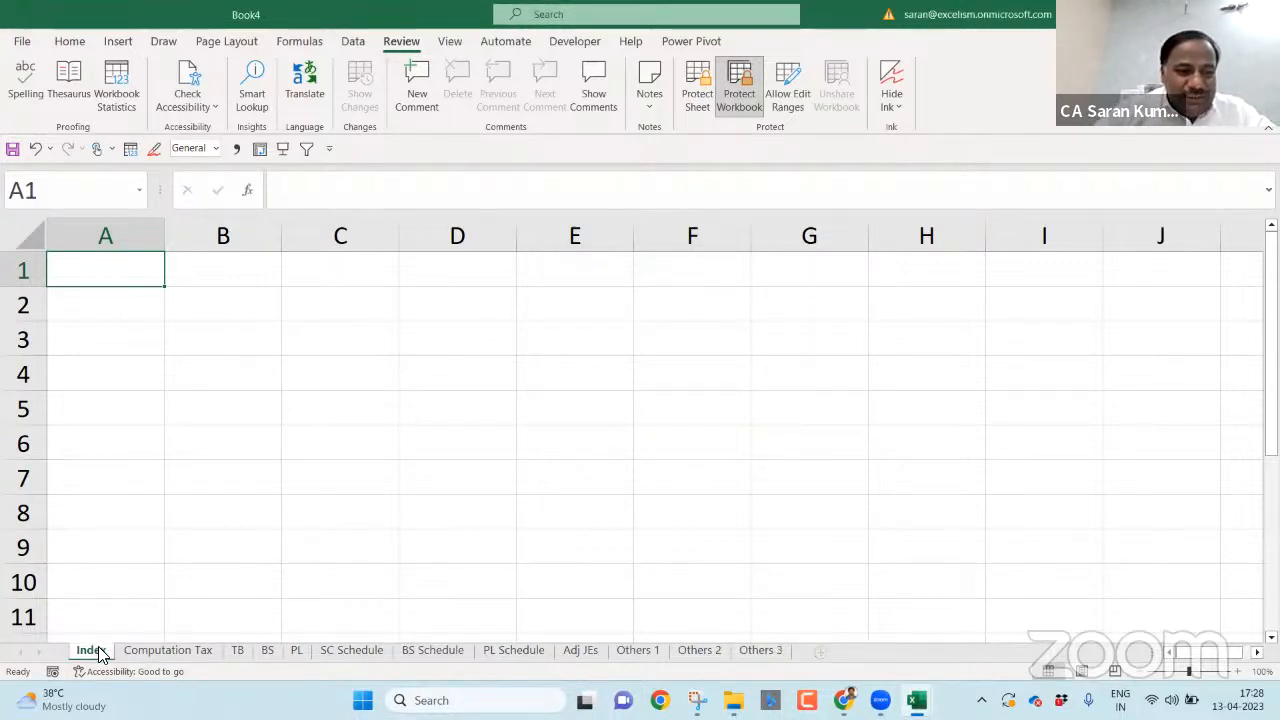
# - Try dragging Index and right-clicking PL Schedule to confirm sheet changes are blocked, then create Book5
pyautogui.moveTo(99, 648); pyautogui.dragTo(503, 653)
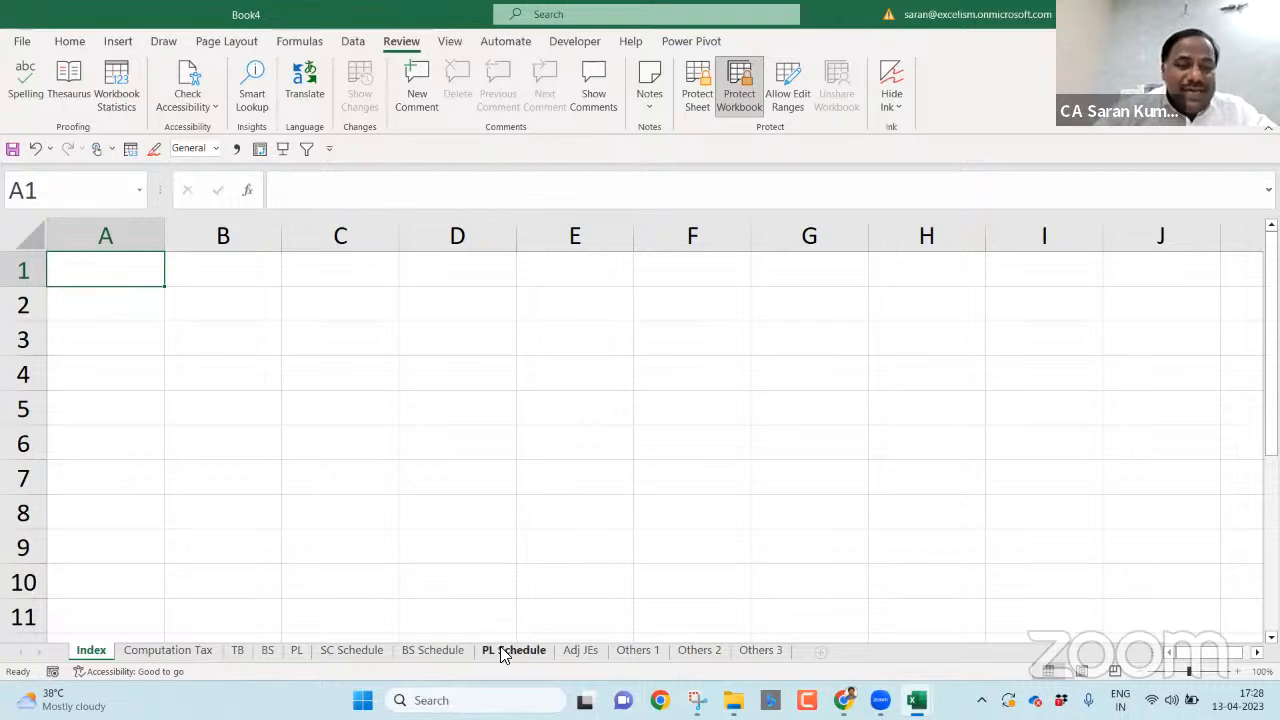
pyautogui.rightClick(503, 653)
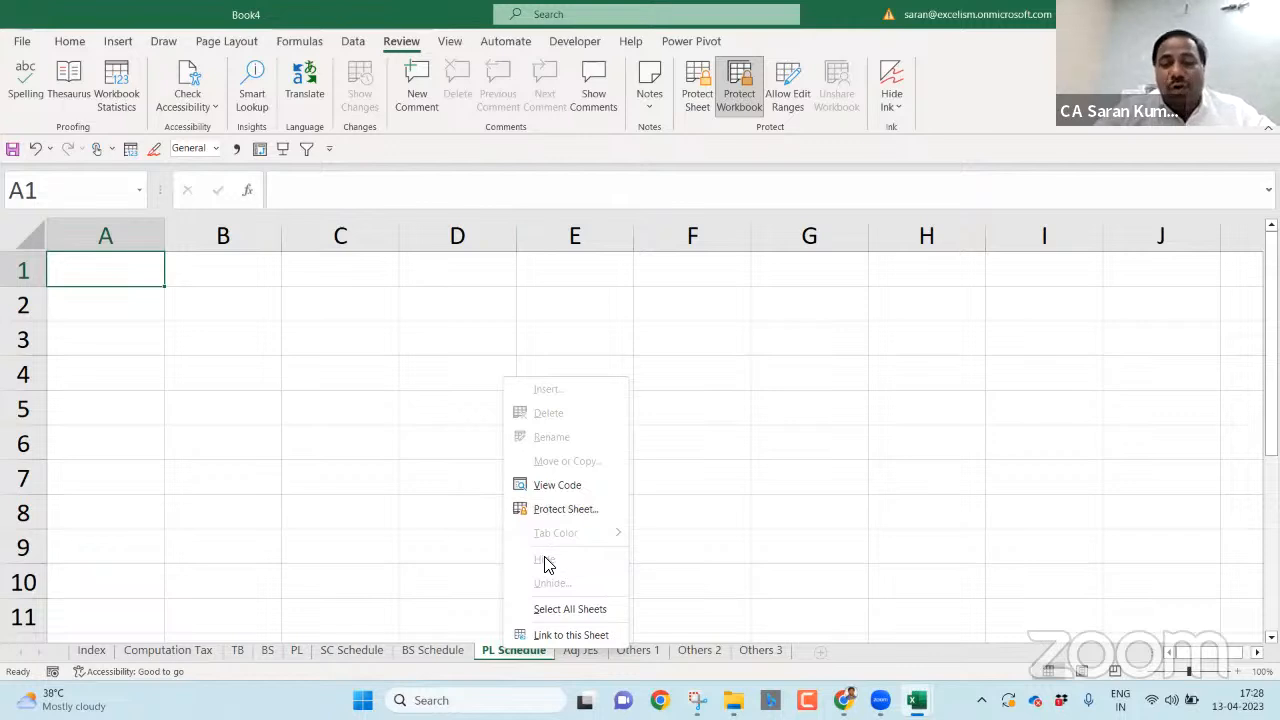
pyautogui.click(381, 513)
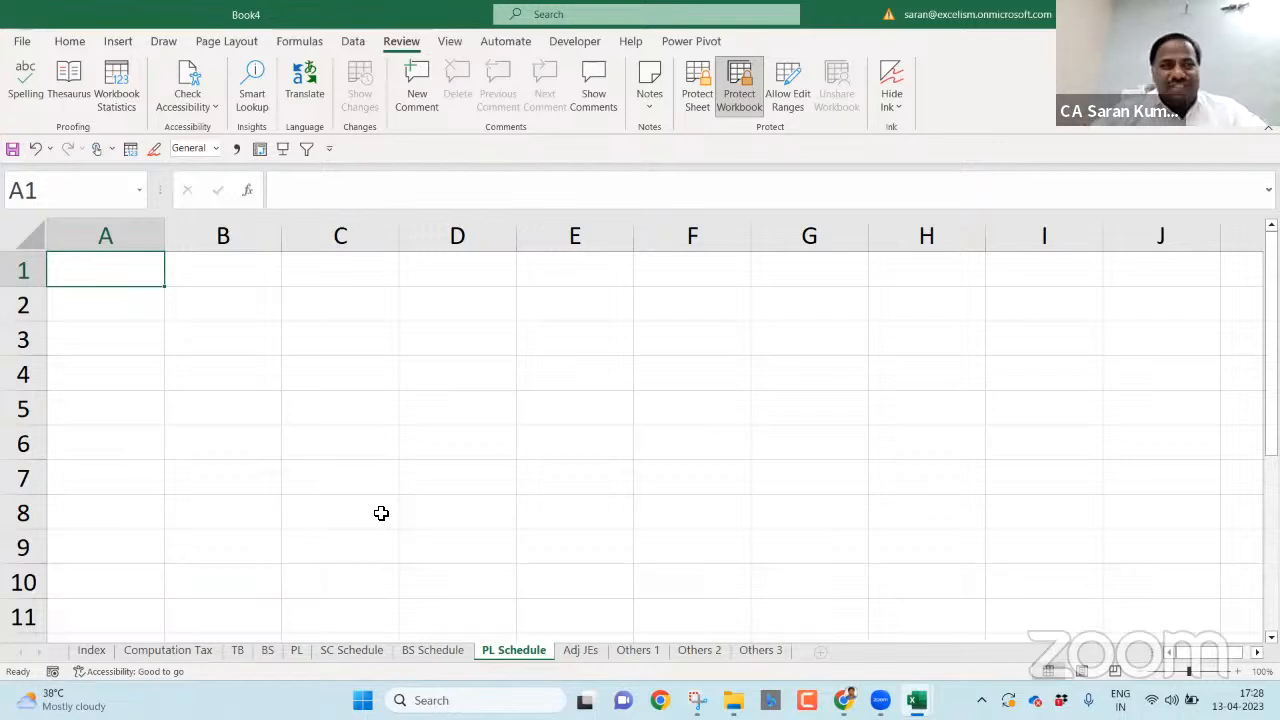
pyautogui.hotkey('ctrl', 'n')
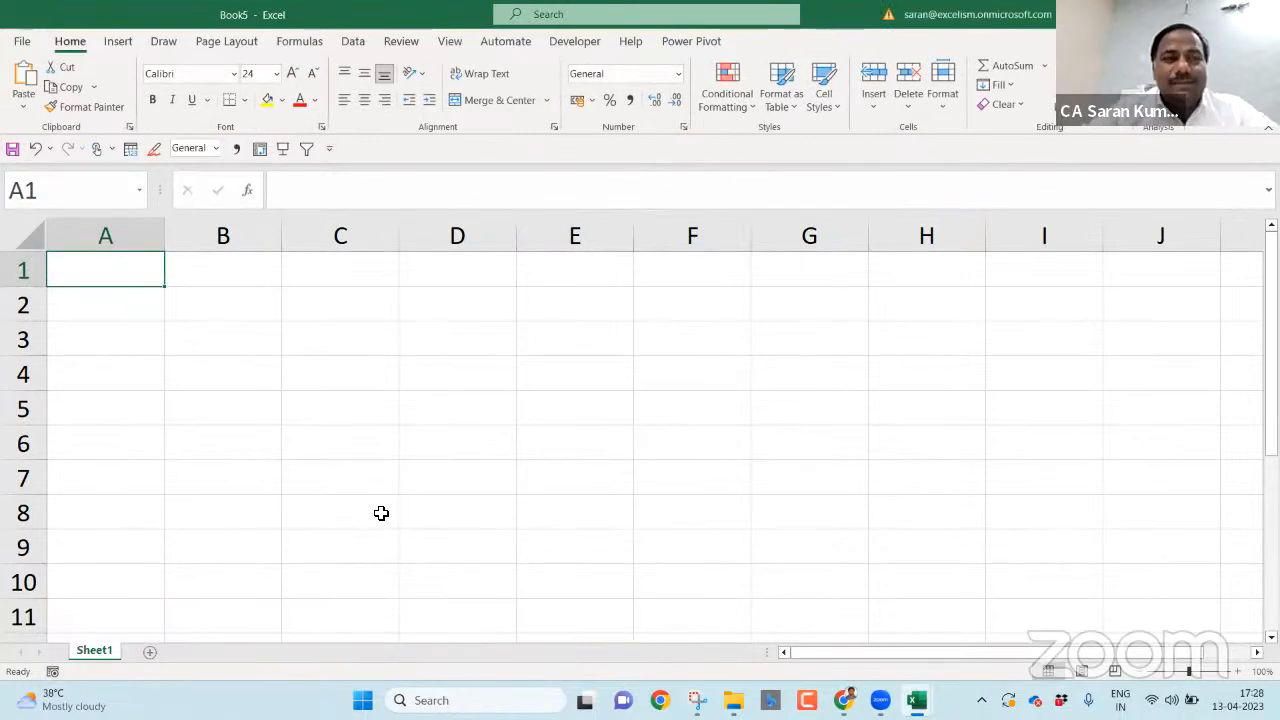
# - Save the workbook as 'Sales 2023' in Thursday for Technology > 7. Protection of Ms-Excel
pyautogui.press('F12')
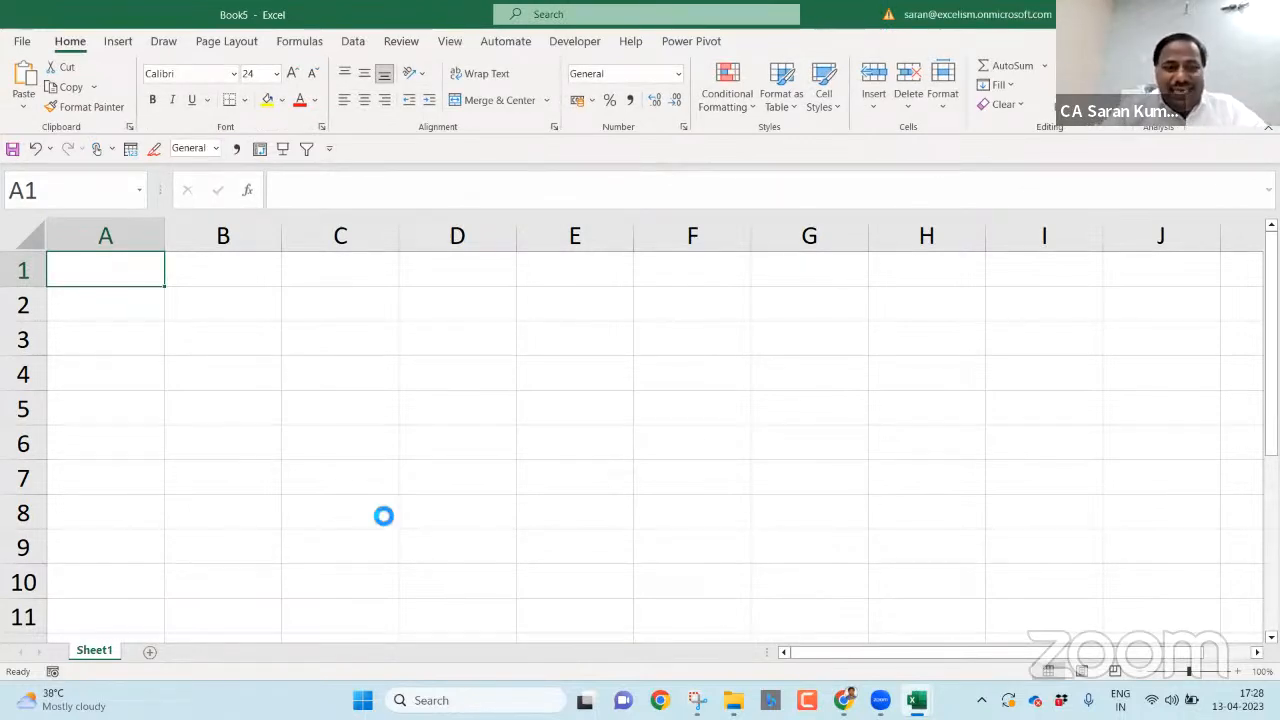
pyautogui.write('Sales')
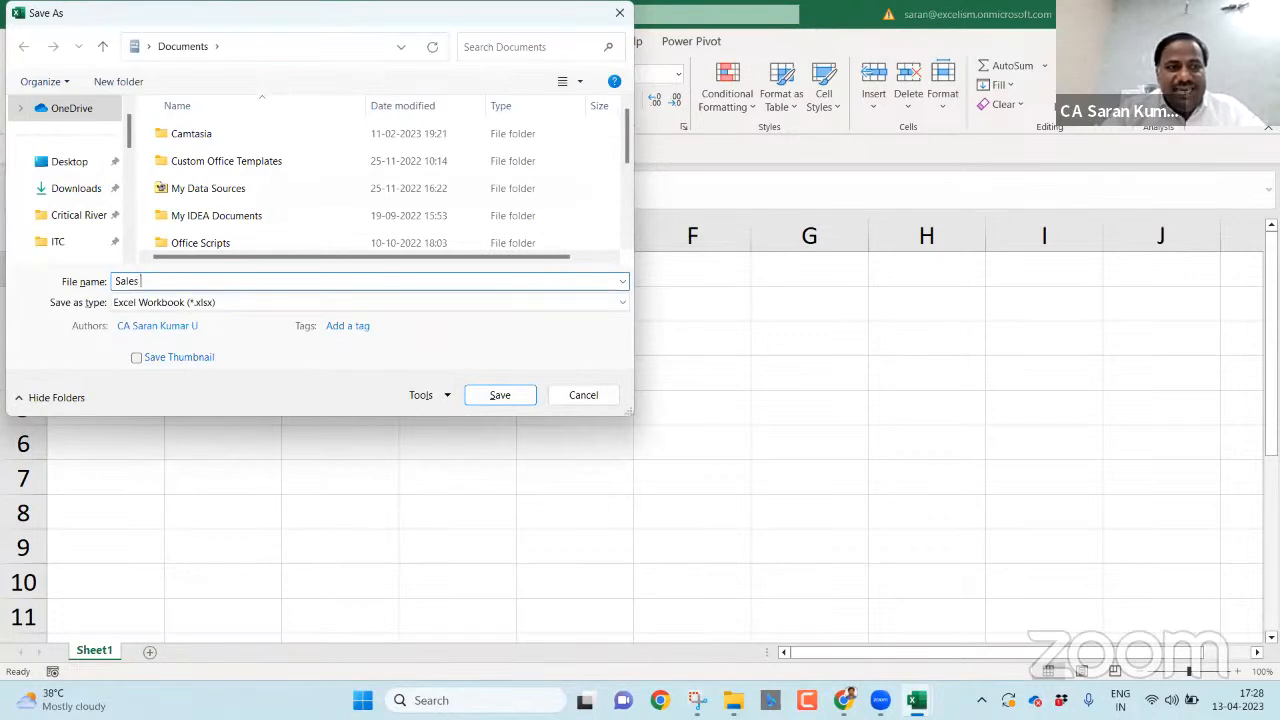
pyautogui.write(' 2023')
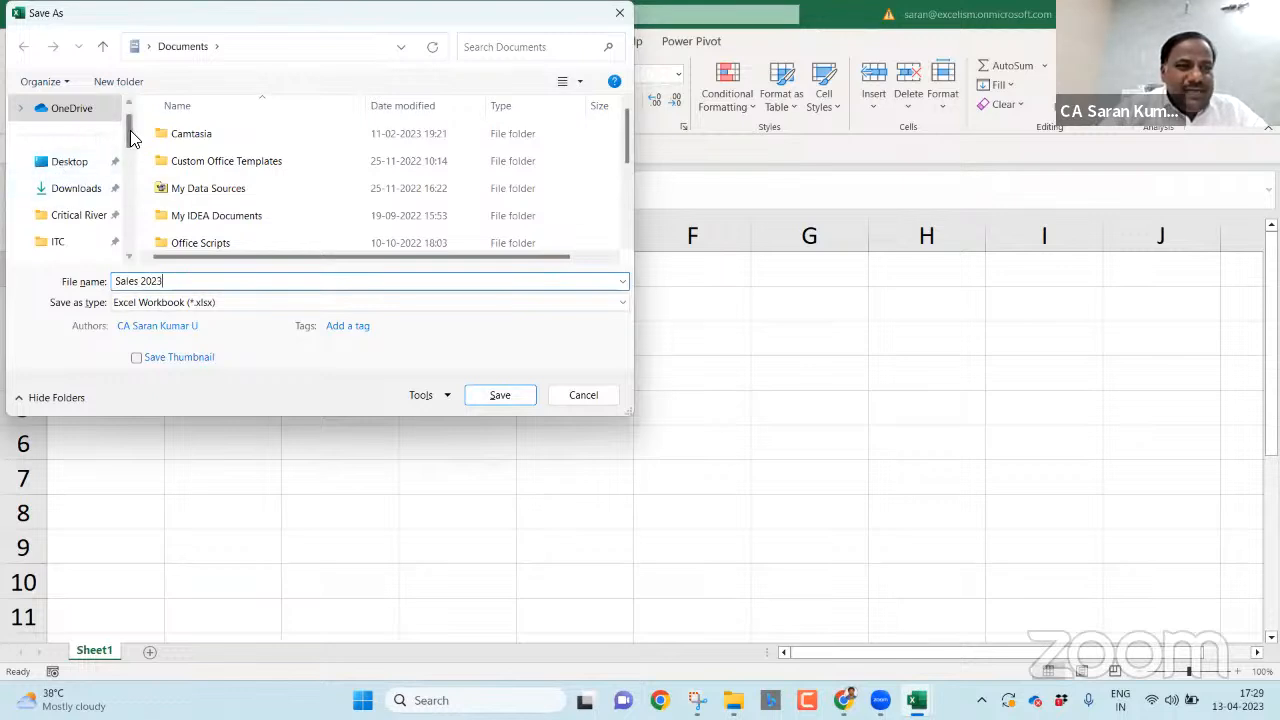
pyautogui.scroll(-2, 130, 145)
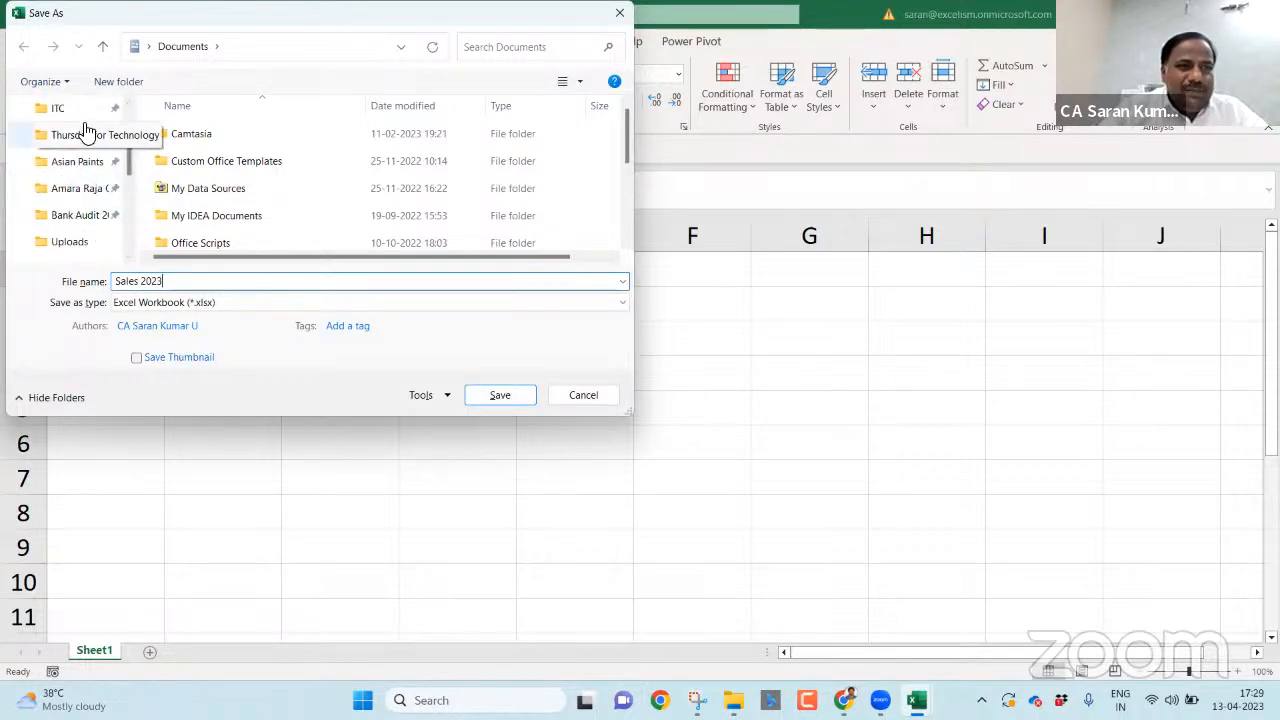
pyautogui.click(85, 134)
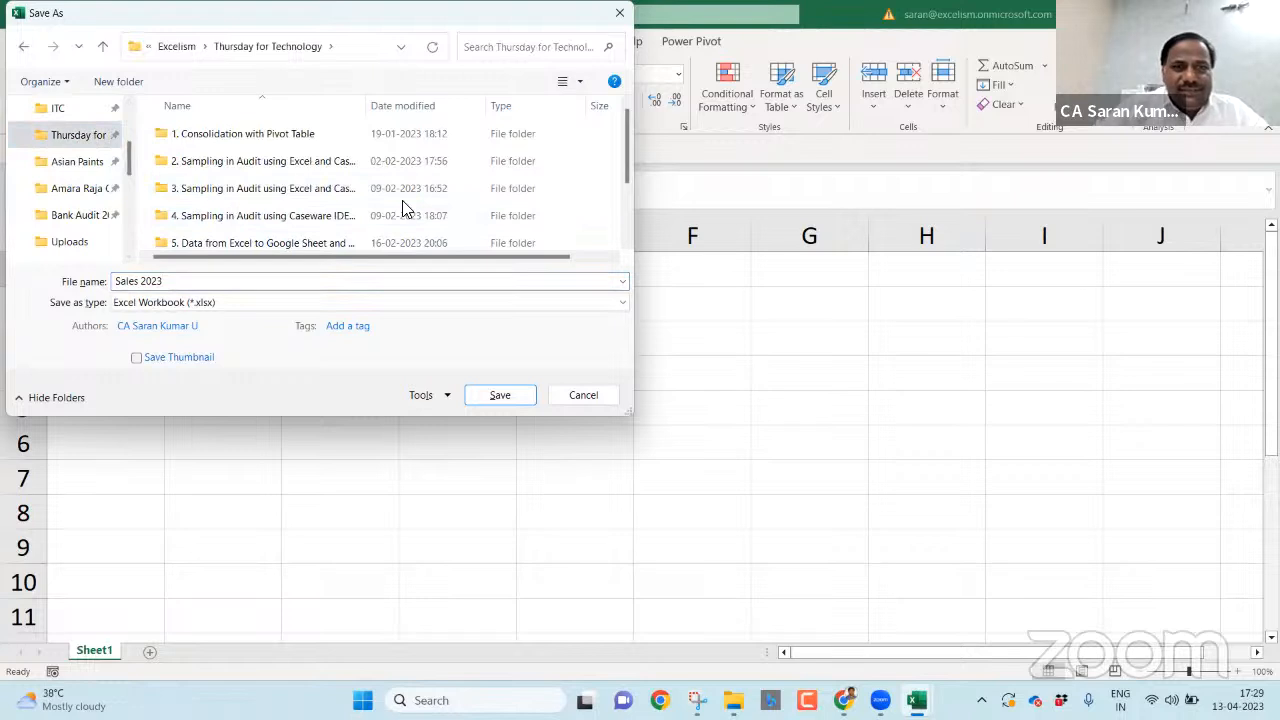
pyautogui.click(363, 214)
pyautogui.scroll(-2, 363, 214)
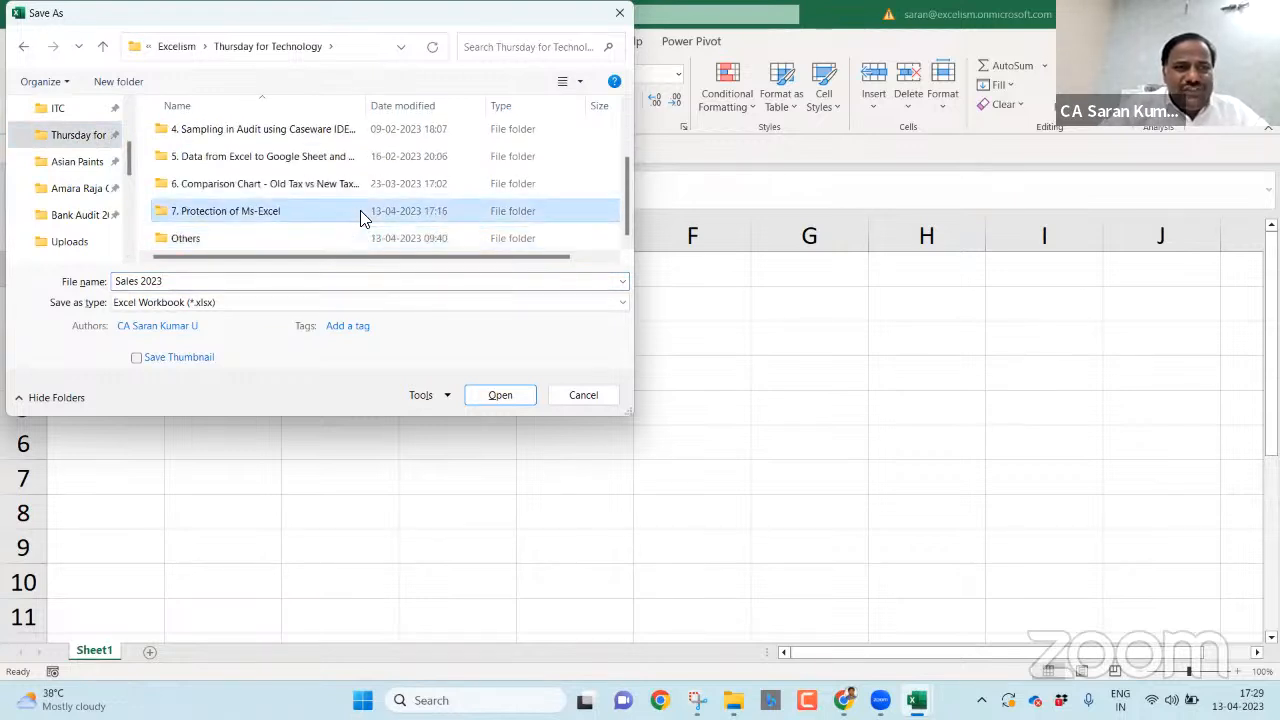
pyautogui.doubleClick(363, 214)
pyautogui.click(503, 397)
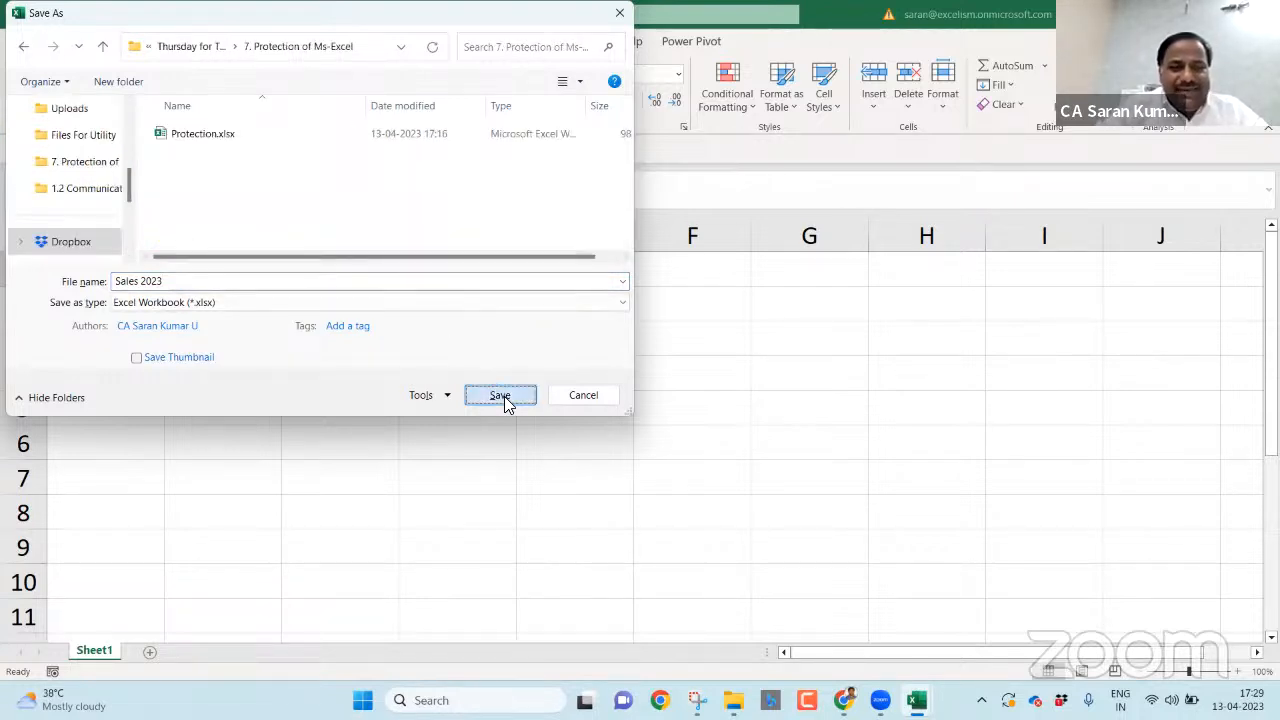
pyautogui.doubleClick(93, 655)
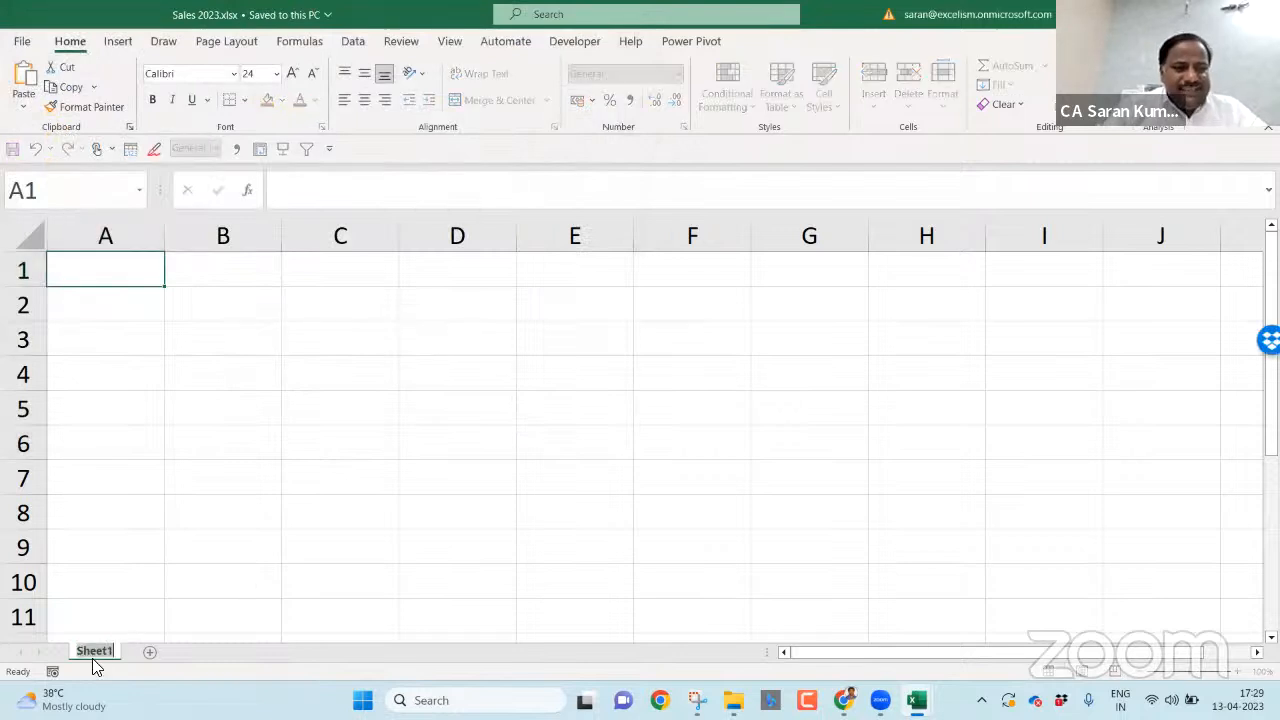
# - Name the first sheet Jan and add three sheets named Feb, Mar and Apr
pyautogui.write('Jan')
pyautogui.press('Return')
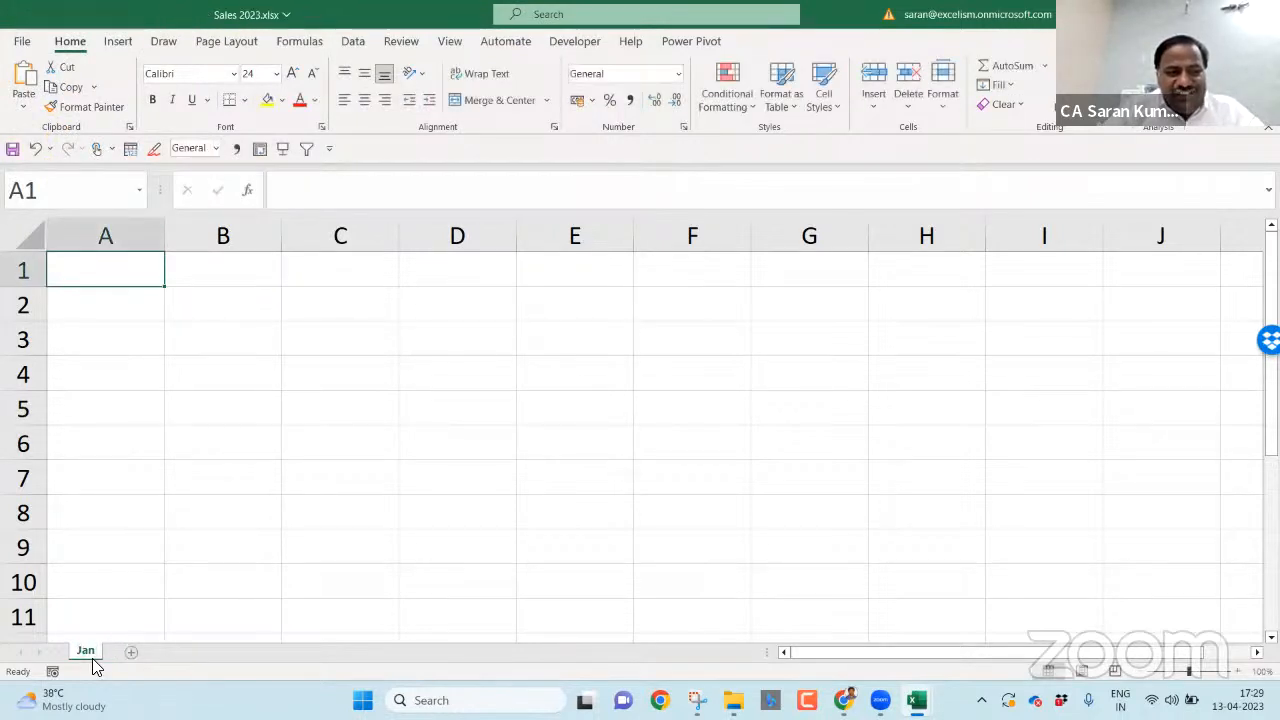
pyautogui.click(131, 652)
pyautogui.doubleClick(134, 652)
pyautogui.write('Feb')
pyautogui.press('Return')
pyautogui.click(164, 652)
pyautogui.doubleClick(162, 652)
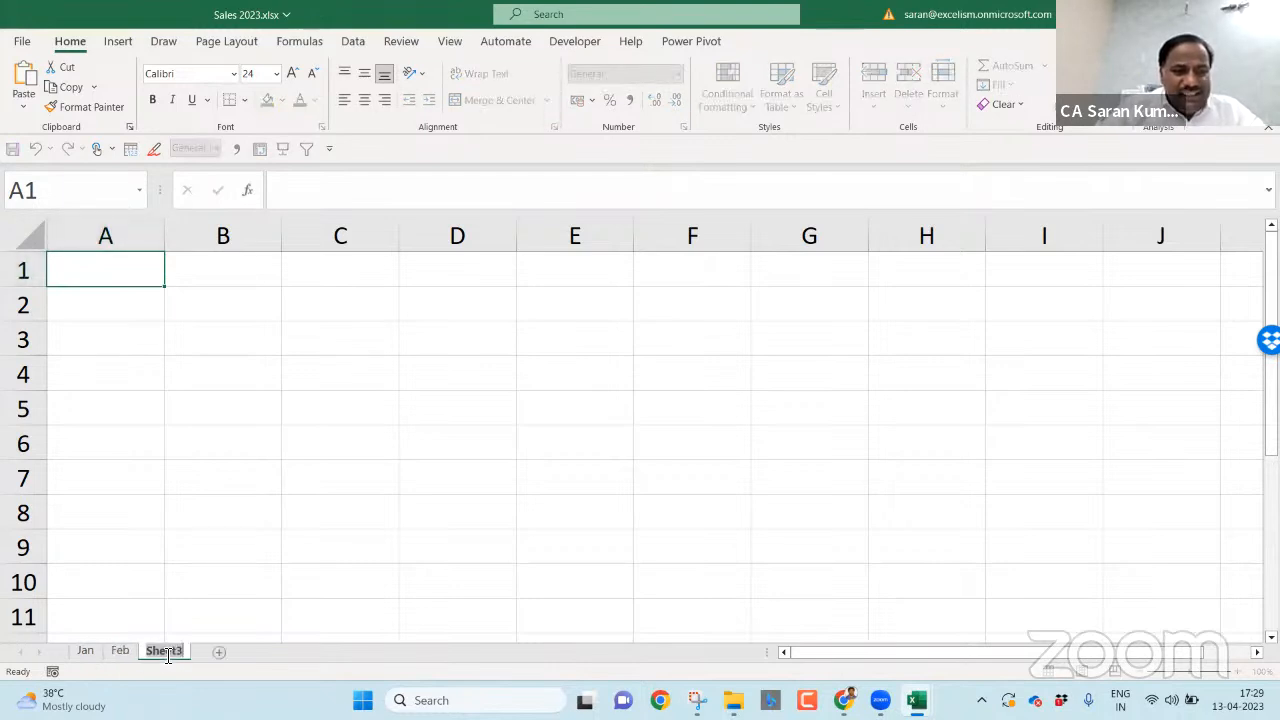
pyautogui.write('Mar')
pyautogui.press('Return')
pyautogui.click(204, 652)
pyautogui.doubleClick(200, 652)
pyautogui.write('Apr')
pyautogui.press('Return')
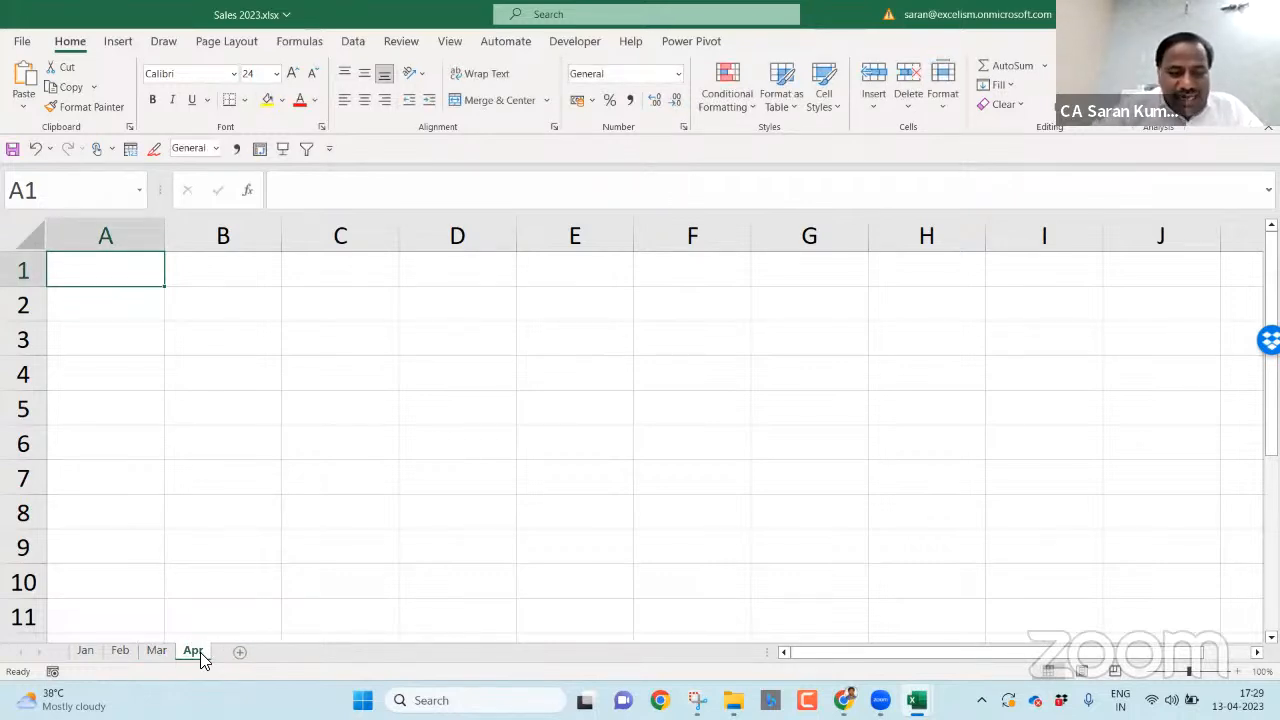
# - Insert six more blank sheets and move Apr back so it follows Mar
pyautogui.hotkey('shift', 'F11')
pyautogui.hotkey('shift', 'F11')
pyautogui.hotkey('shift', 'F11')
pyautogui.hotkey('shift', 'F11')
pyautogui.hotkey('shift', 'F11')
pyautogui.hotkey('shift', 'F11')
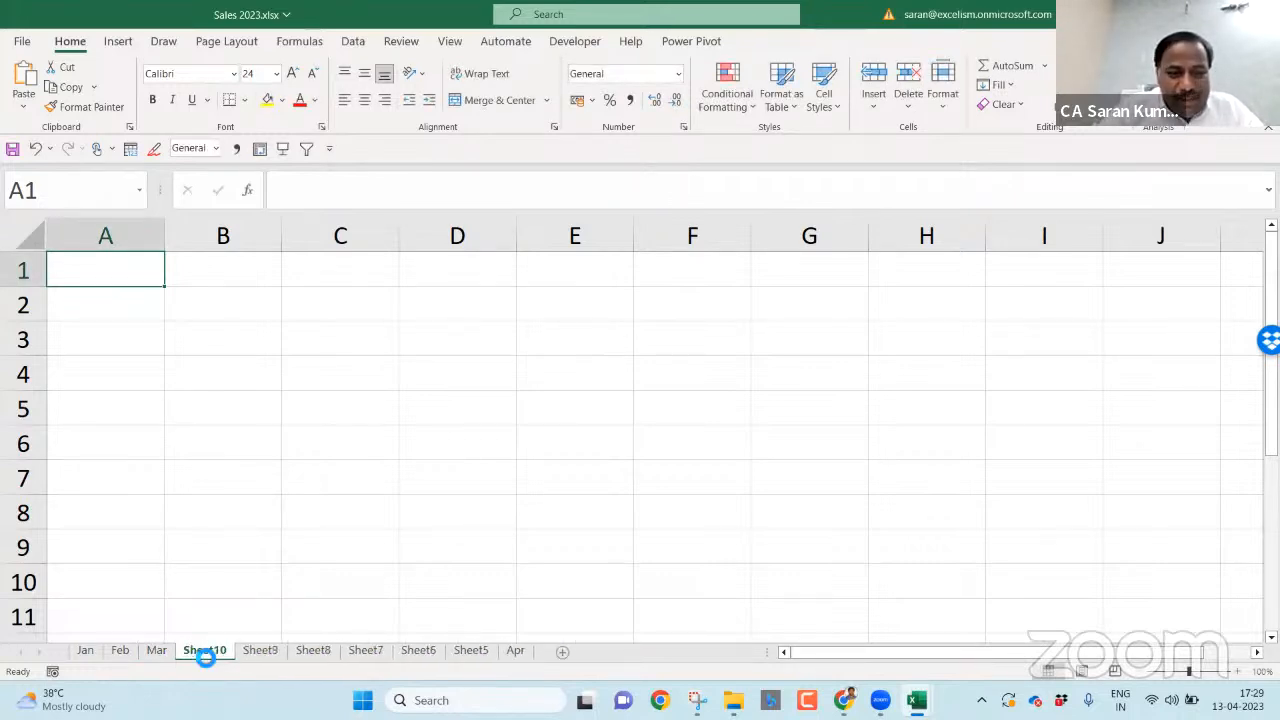
pyautogui.keyDown('shift'); pyautogui.click(515, 651); pyautogui.keyUp('shift')
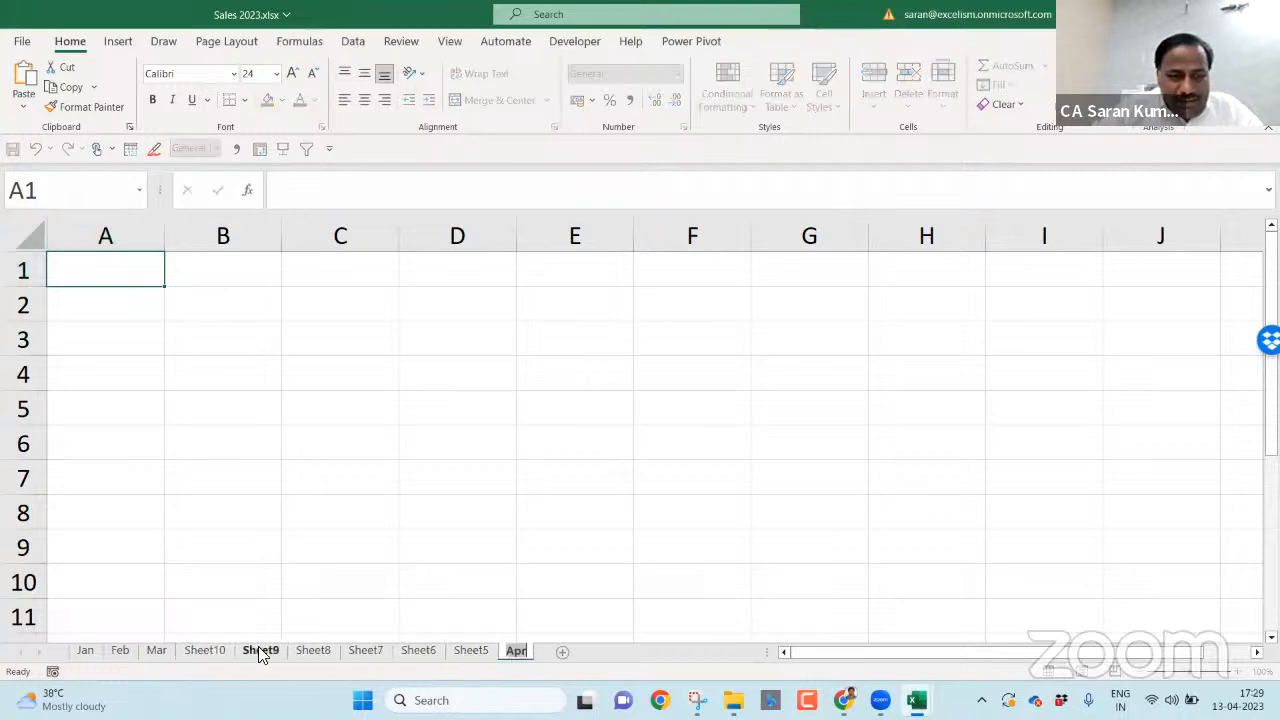
pyautogui.click(520, 651)
pyautogui.moveTo(293, 621); pyautogui.dragTo(194, 618)
# - Rename the next three blank sheets May, Jun and Jul
pyautogui.click(243, 652)
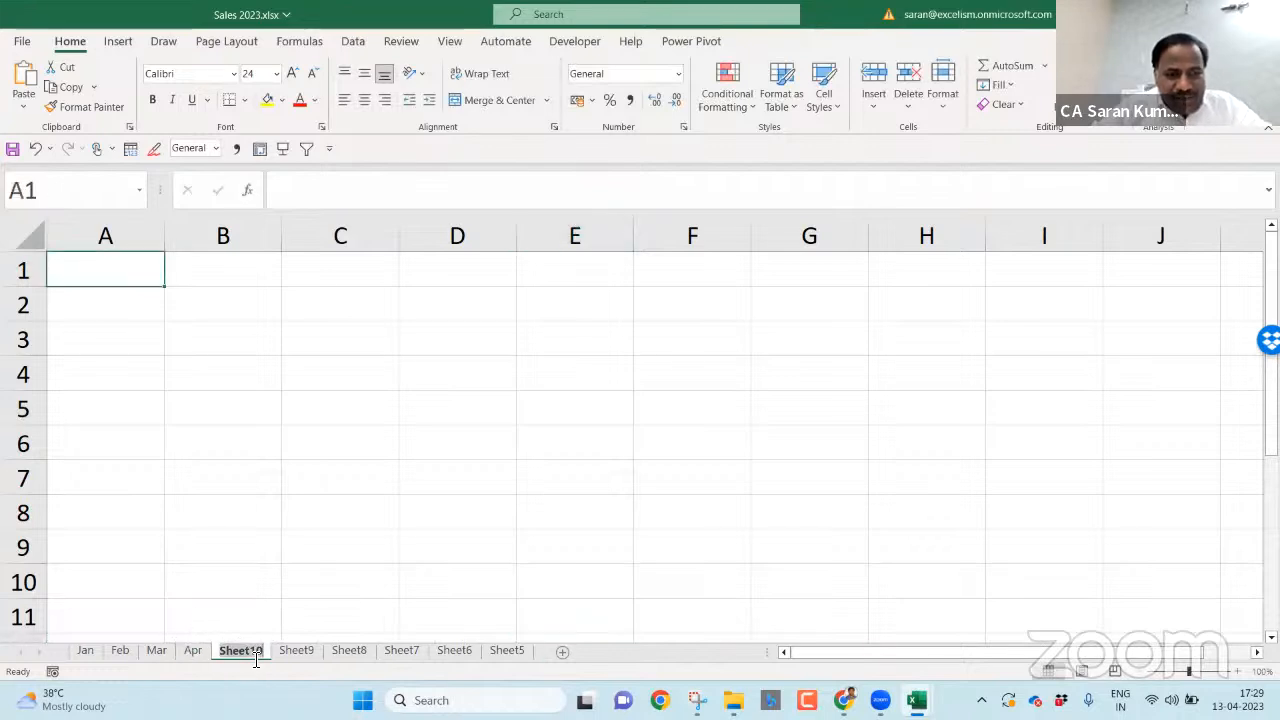
pyautogui.doubleClick(252, 656)
pyautogui.write('May')
pyautogui.click(252, 656)
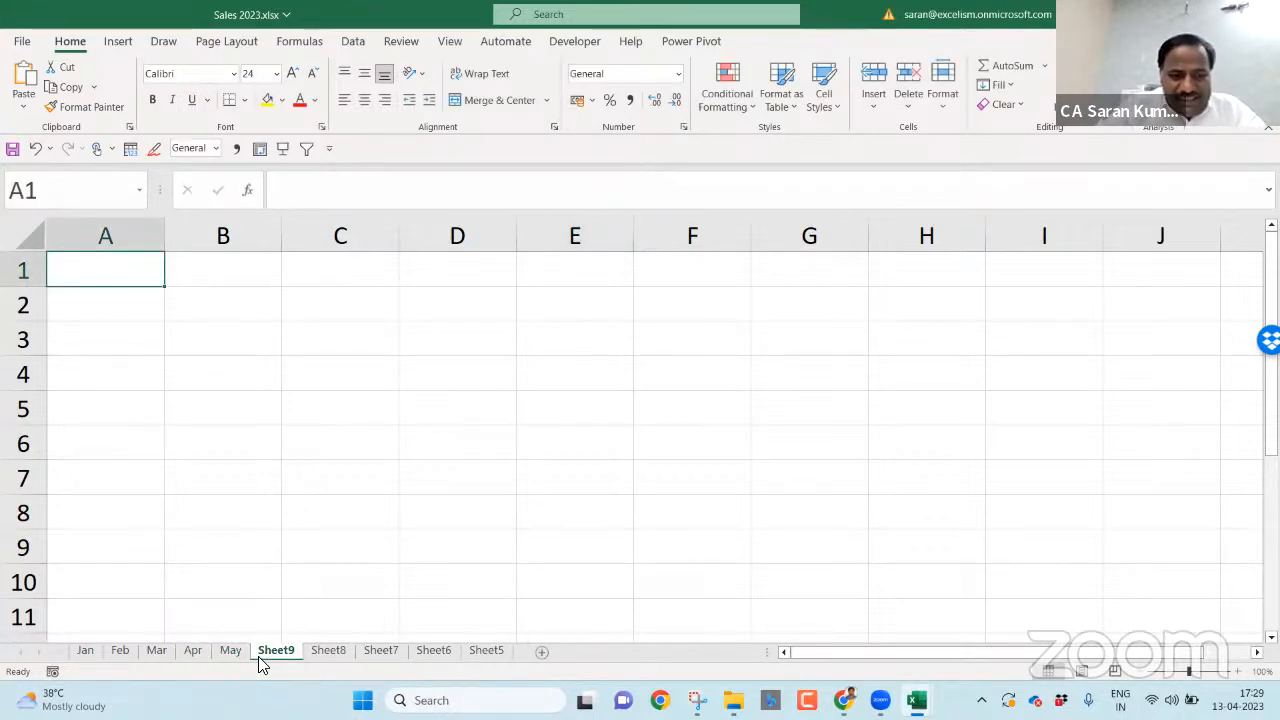
pyautogui.doubleClick(260, 656)
pyautogui.write('Jun')
pyautogui.press('Return')
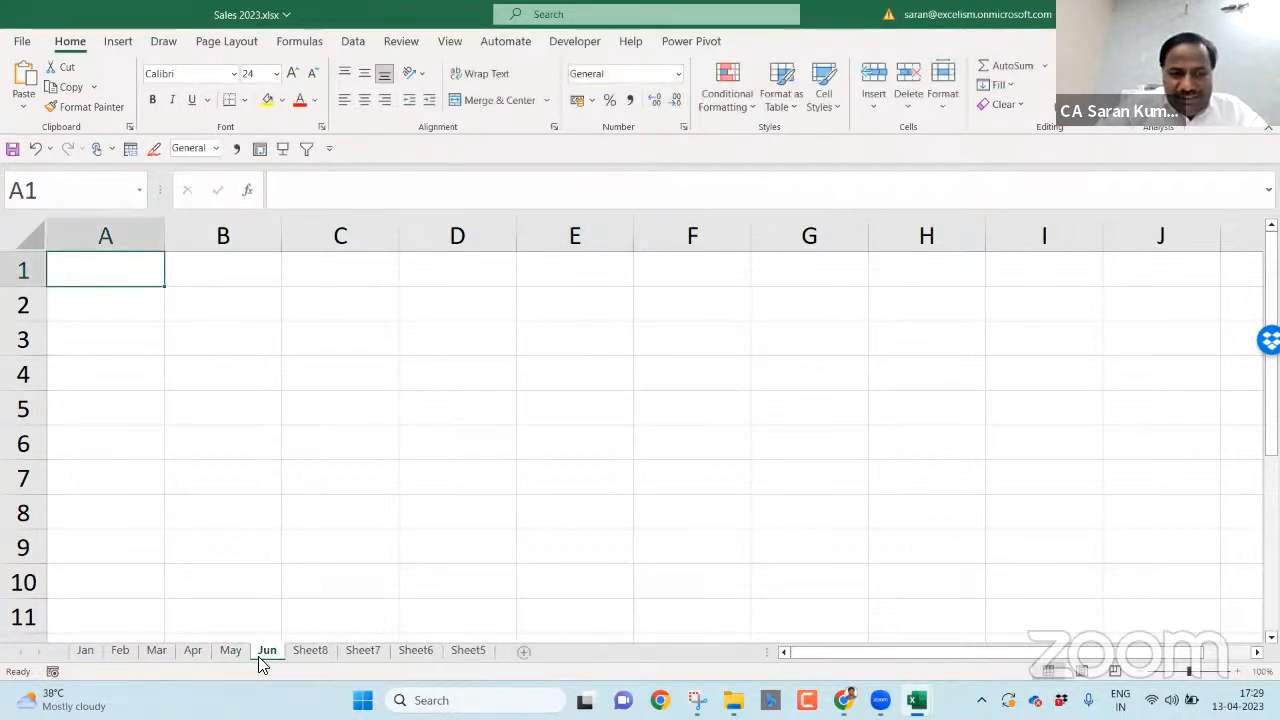
pyautogui.doubleClick(287, 656)
pyautogui.write('Jul')
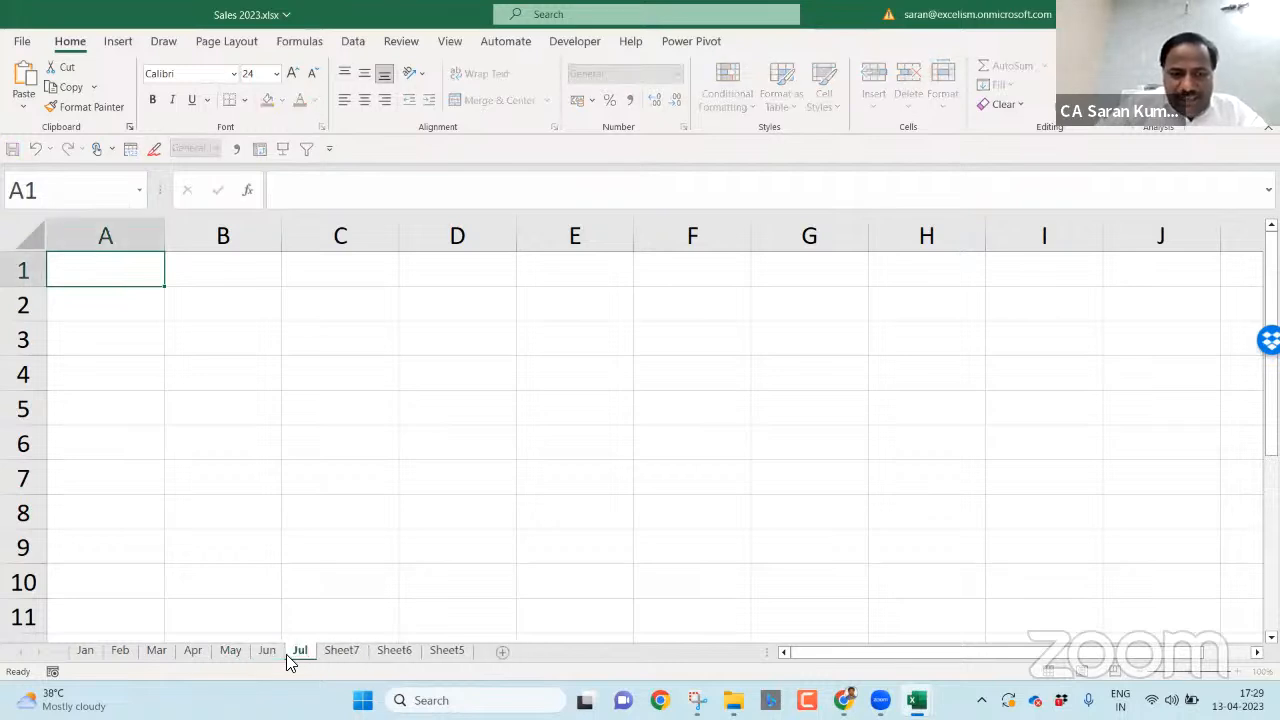
pyautogui.press('Return')
# - Rename the following sheets Aug, Sep and Oct
pyautogui.doubleClick(318, 656)
pyautogui.write('Aug')
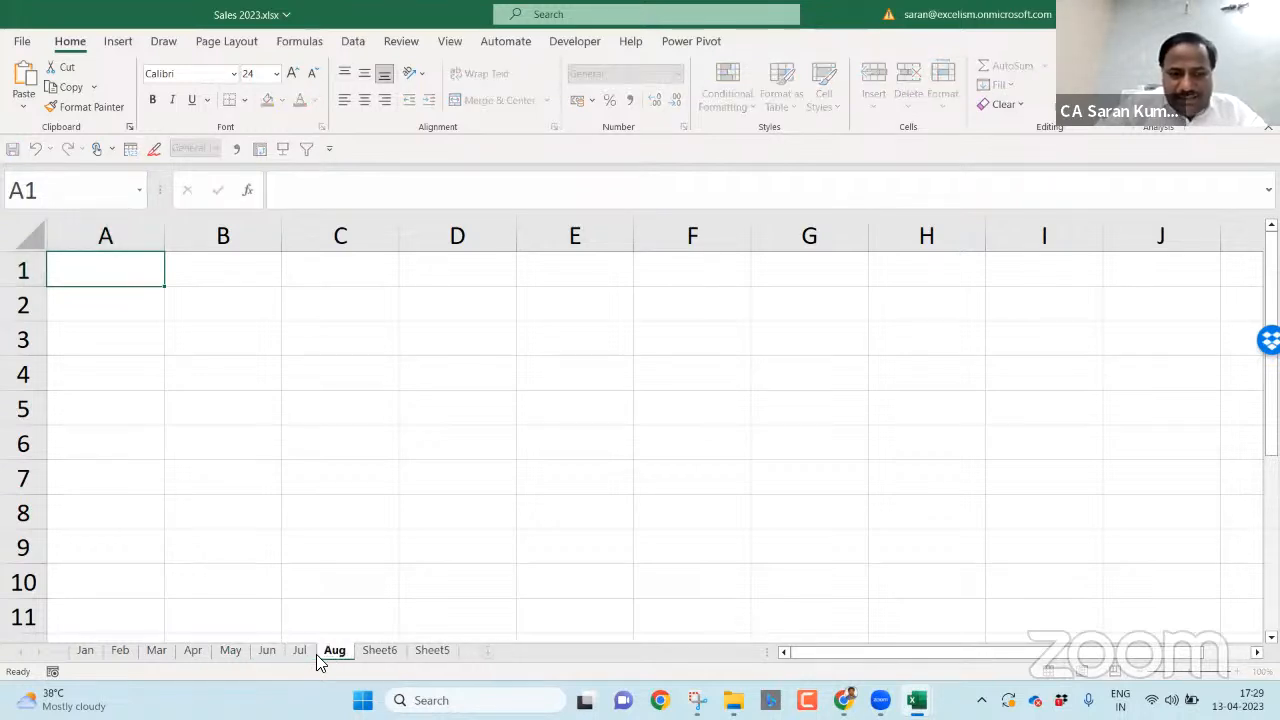
pyautogui.press('Return')
pyautogui.doubleClick(360, 654)
pyautogui.write('Sep')
pyautogui.press('Return')
pyautogui.click(402, 655)
pyautogui.doubleClick(402, 655)
pyautogui.write('Oct')
pyautogui.press('Return')
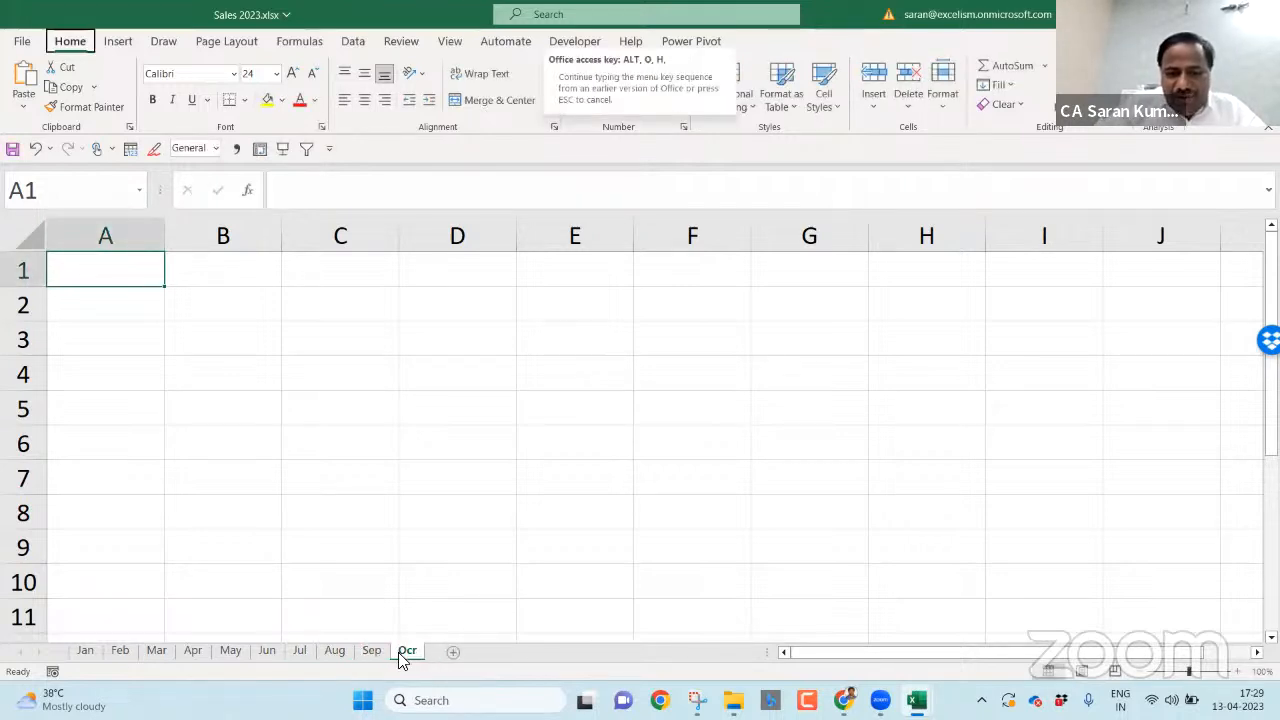
pyautogui.doubleClick(404, 652)
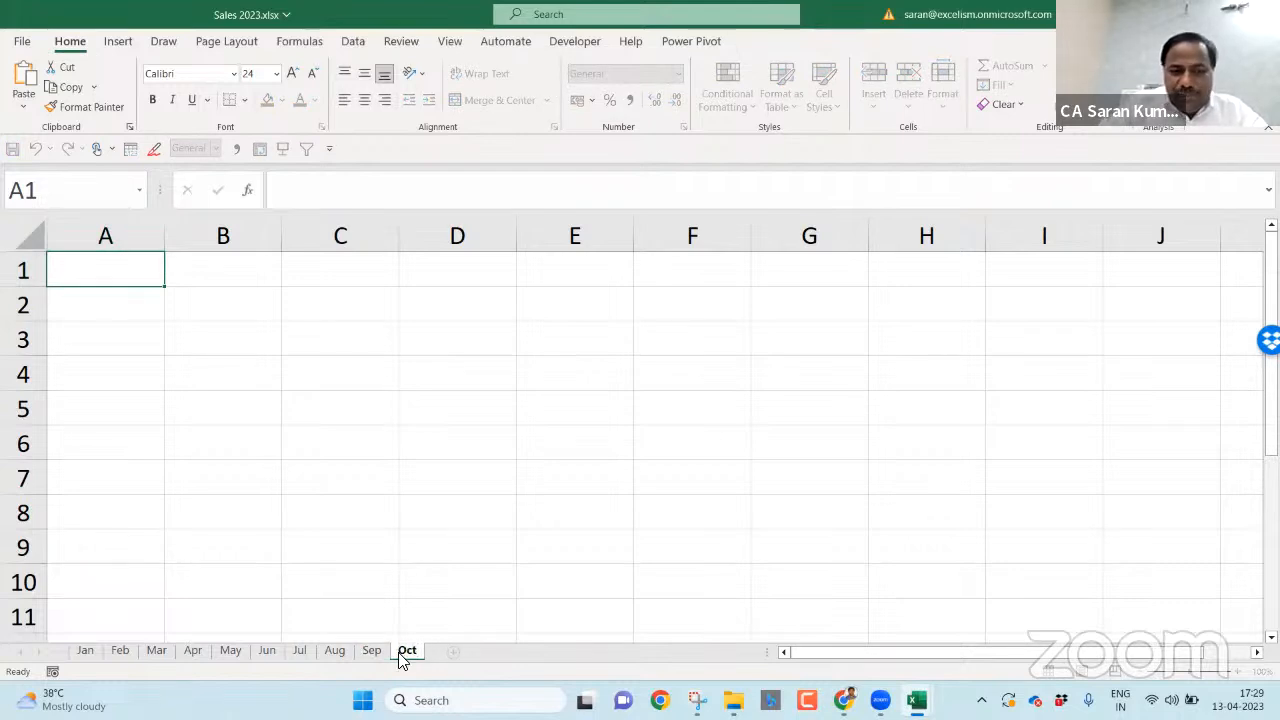
pyautogui.press('Return')
# - Name the last blank sheet Nov and add one more sheet named Dec
pyautogui.doubleClick(451, 655)
pyautogui.write('Nov')
pyautogui.press('Return')
pyautogui.click(490, 651)
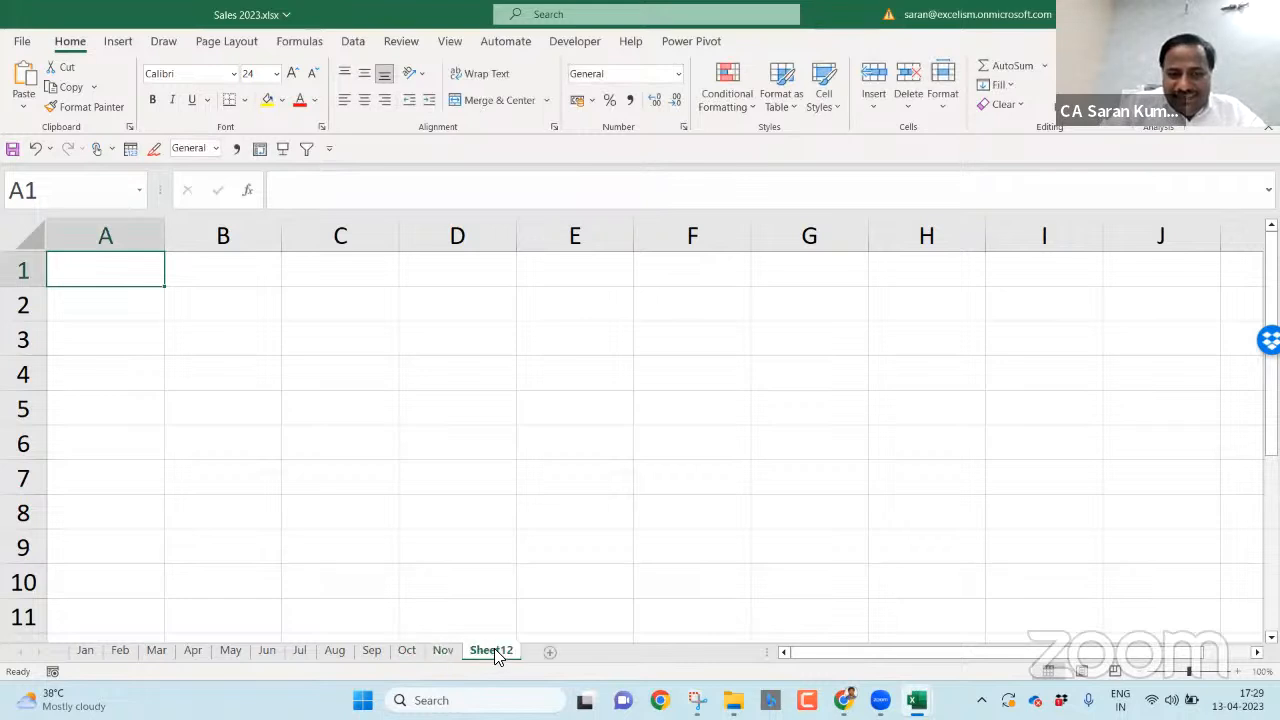
pyautogui.doubleClick(494, 650)
pyautogui.write('Dec')
pyautogui.press('Return')
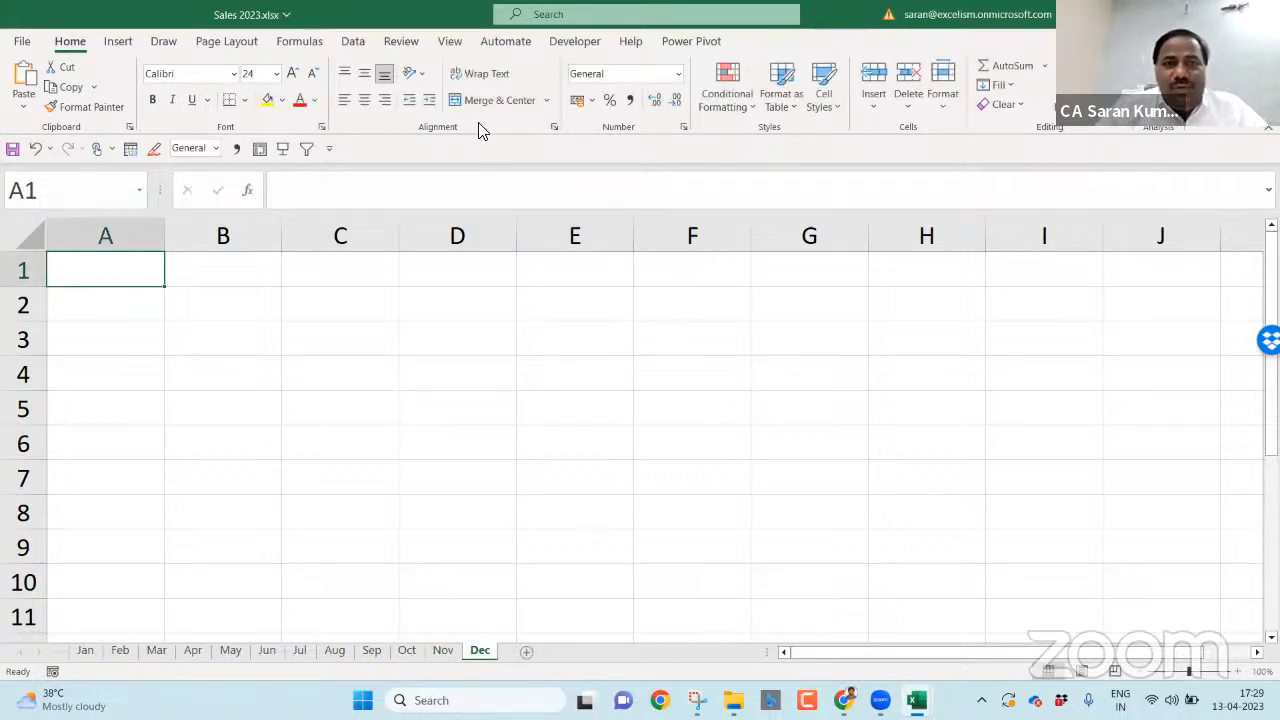
# - Protect the workbook structure with Structure checked in Protect Workbook
pyautogui.click(392, 44)
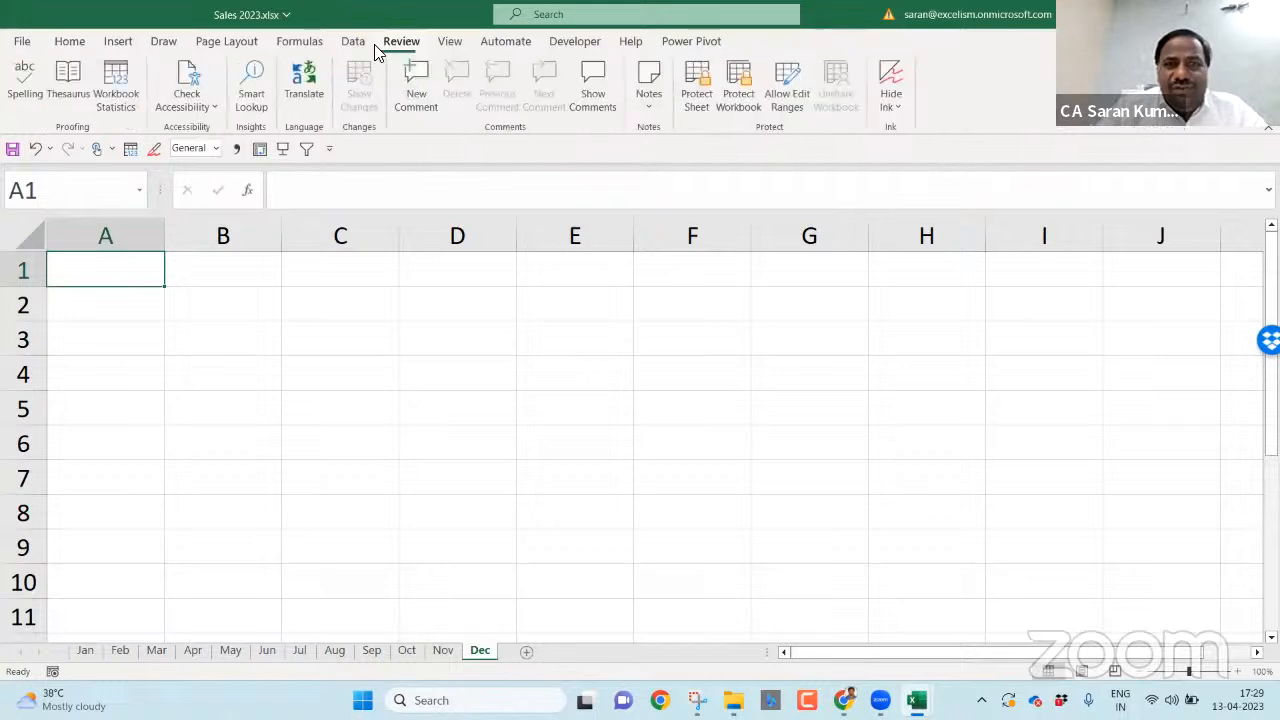
pyautogui.click(739, 88)
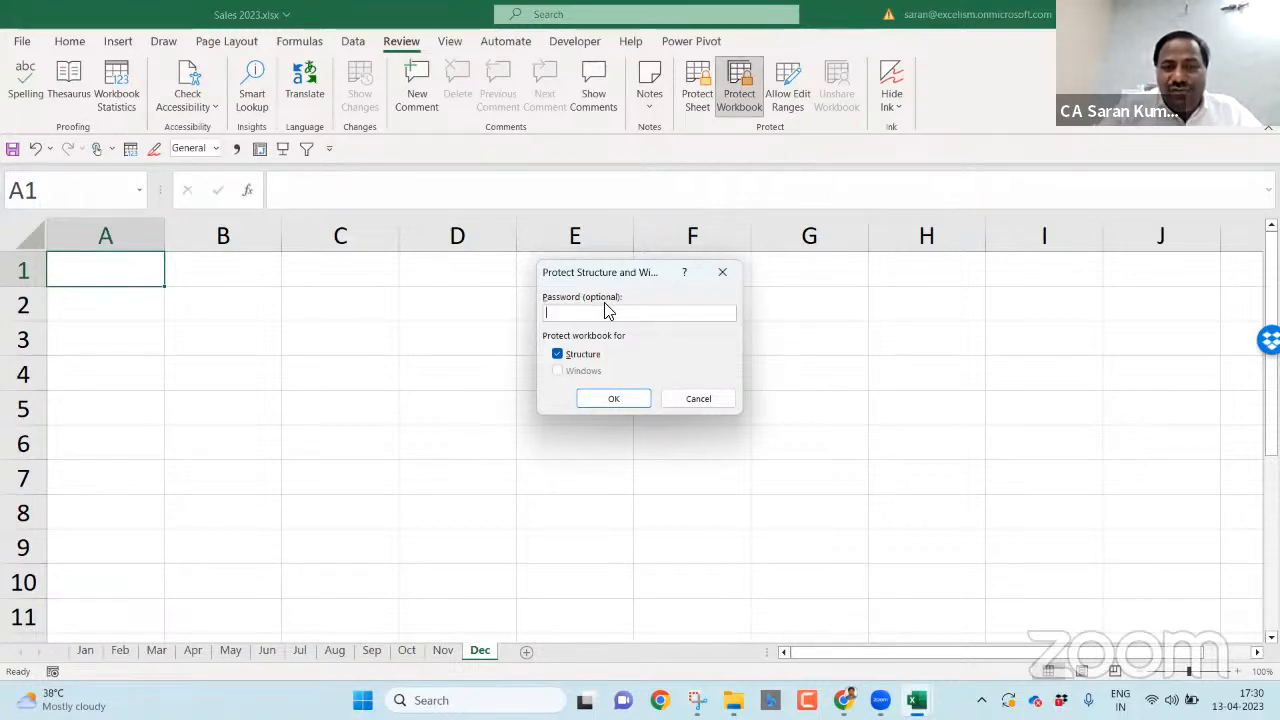
pyautogui.click(614, 398)
# - Confirm the Sep tab can't be renamed, then save and close Sales 2023.xlsx
pyautogui.click(366, 651)
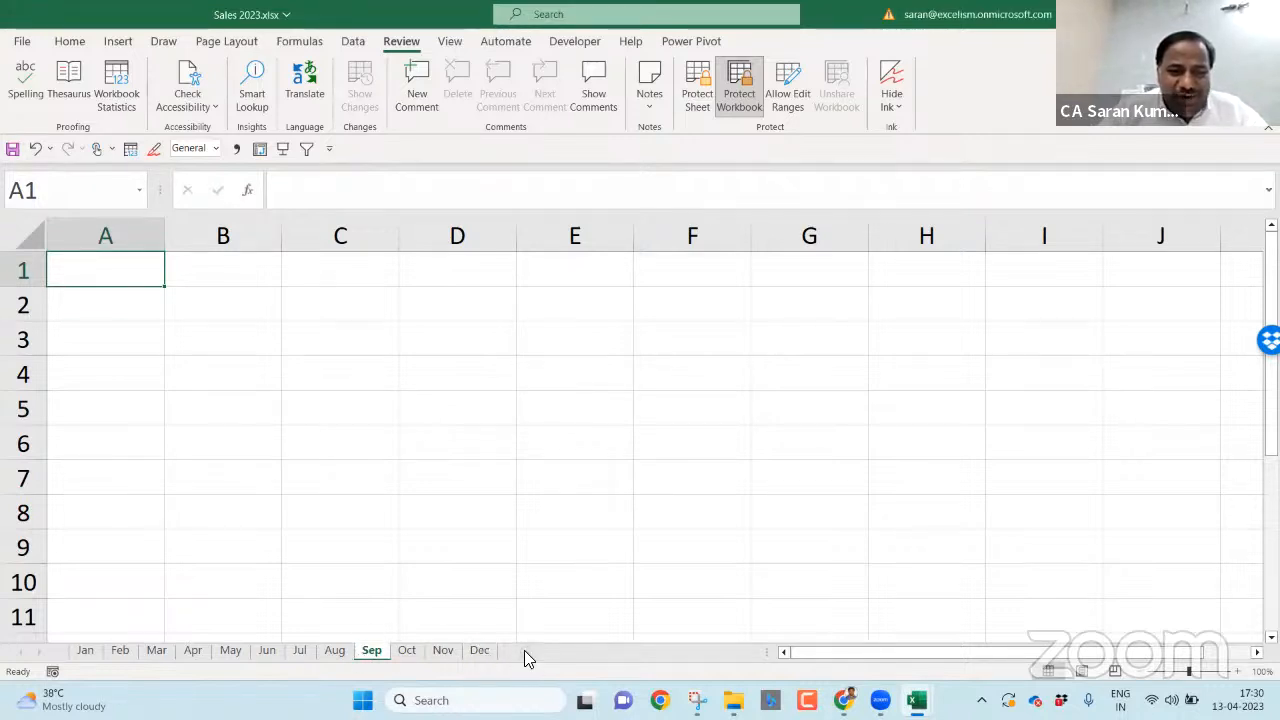
pyautogui.doubleClick(381, 658)
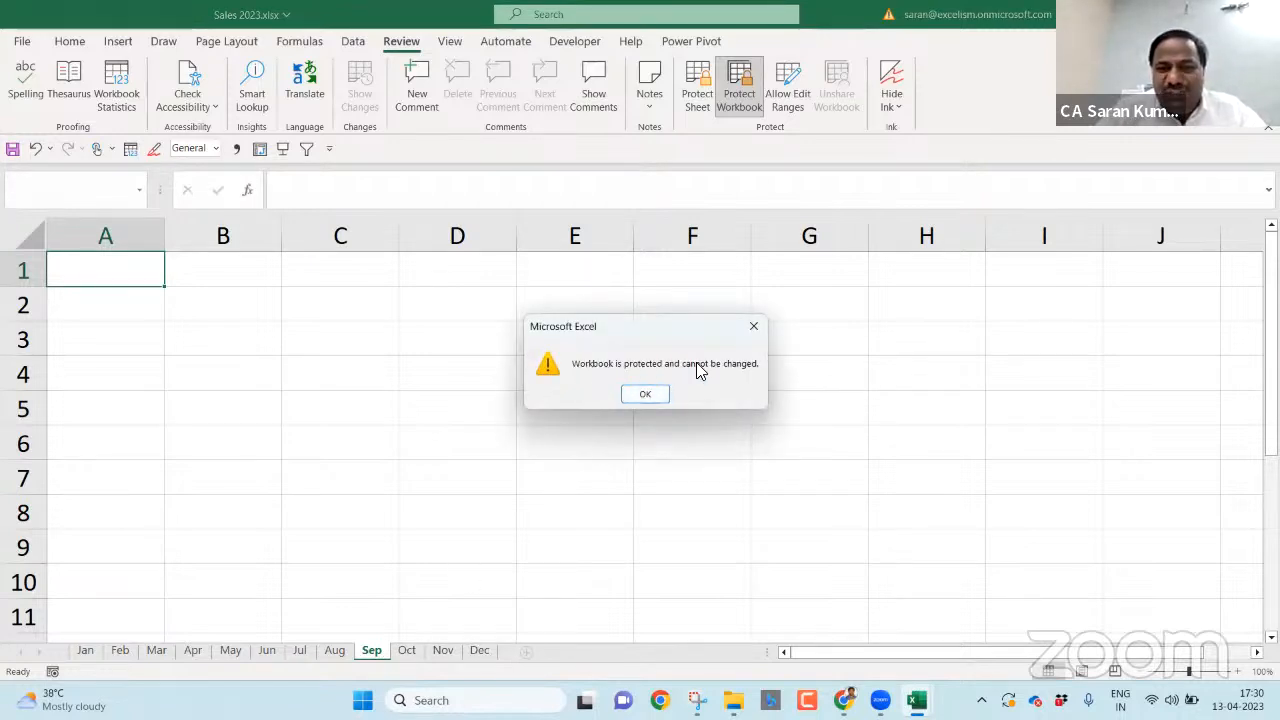
pyautogui.click(754, 326)
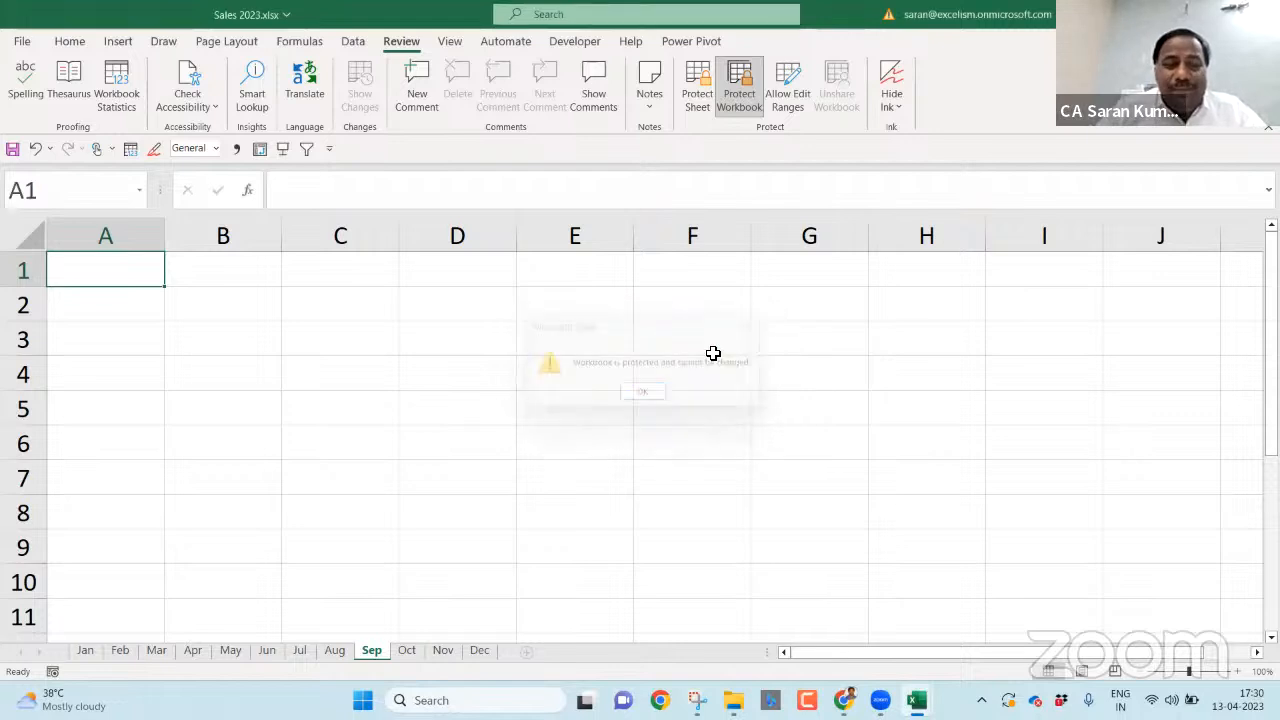
pyautogui.click(497, 551)
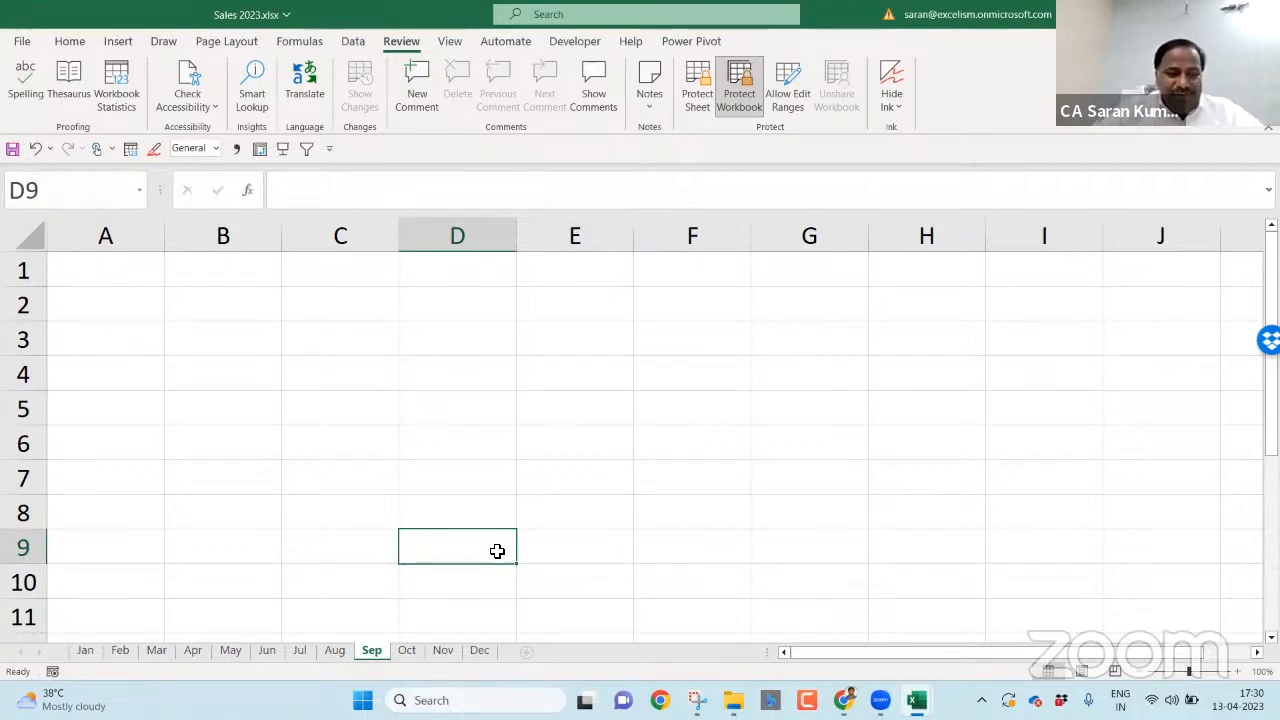
pyautogui.hotkey('alt', 'F4')
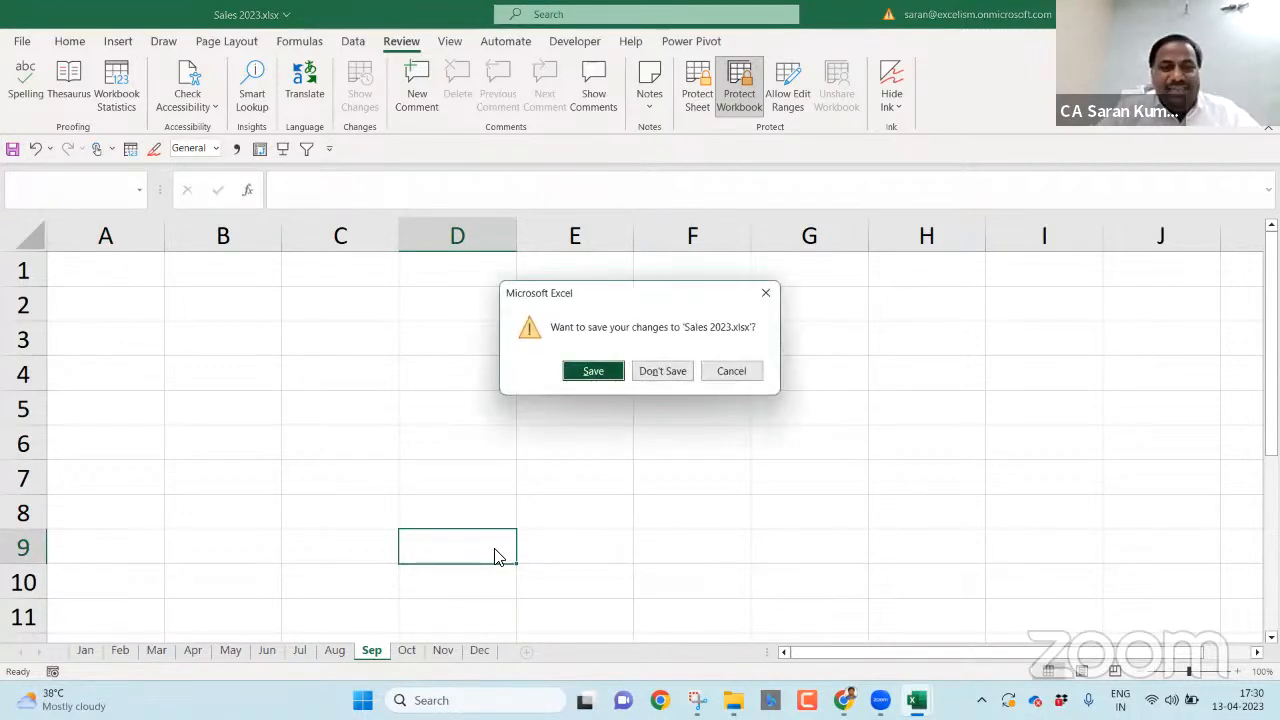
pyautogui.click(595, 370)
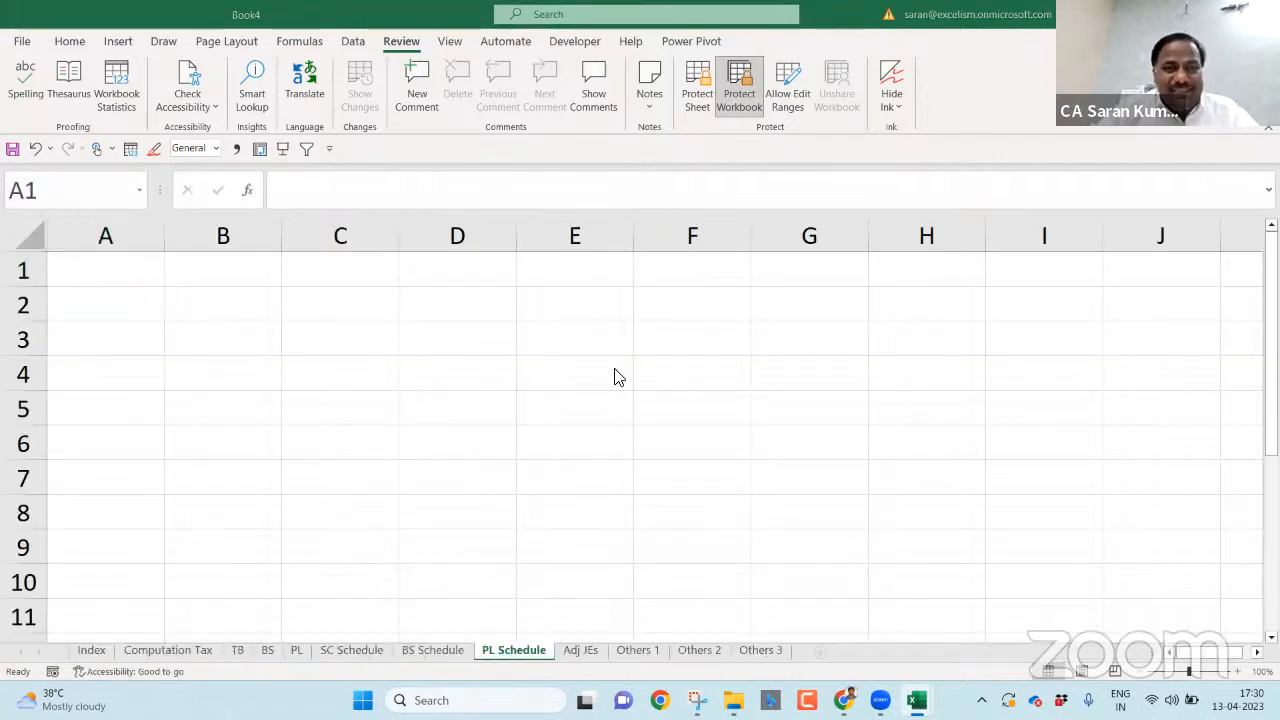
# - In File Explorer, rename Sales 2023.xlsx to Marketing.xlsx
pyautogui.hotkey('alt', 'Tab')
pyautogui.hotkey('alt', 'Tab')
pyautogui.press('Down')
pyautogui.press('Down')
pyautogui.press('Down')
pyautogui.press('Up')
pyautogui.press('F2')
pyautogui.press('Escape')
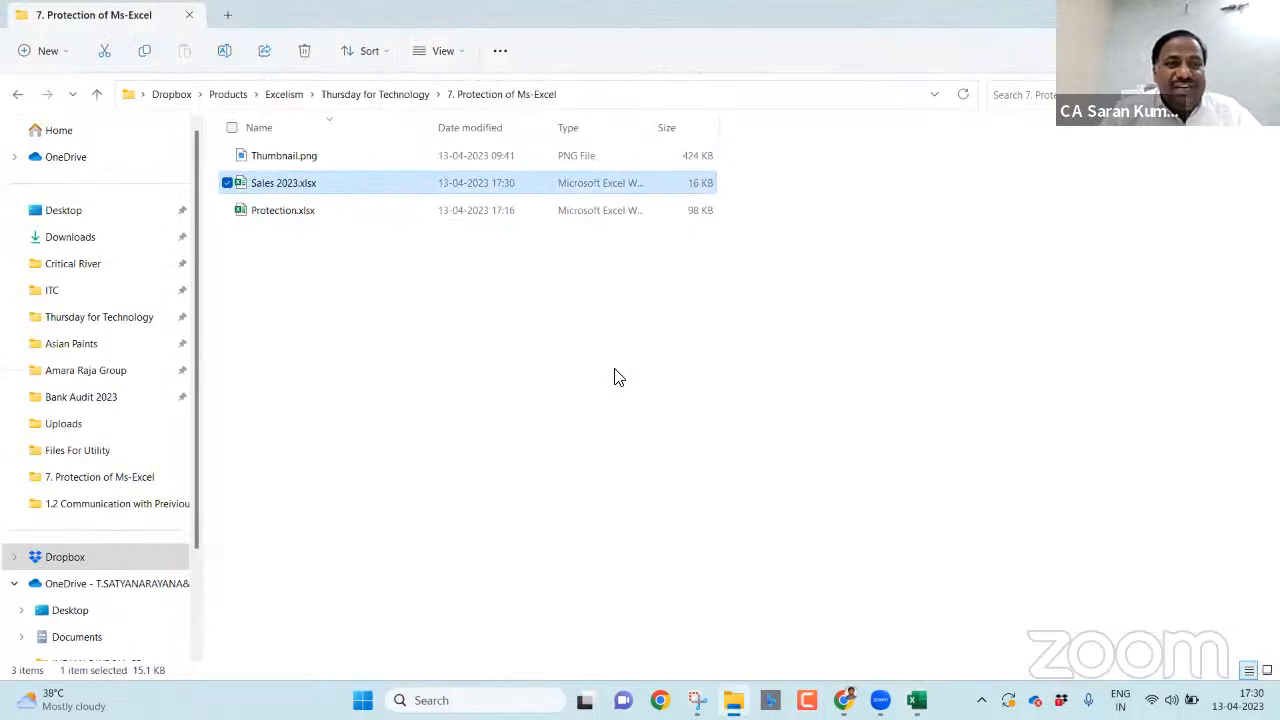
pyautogui.press('F2')
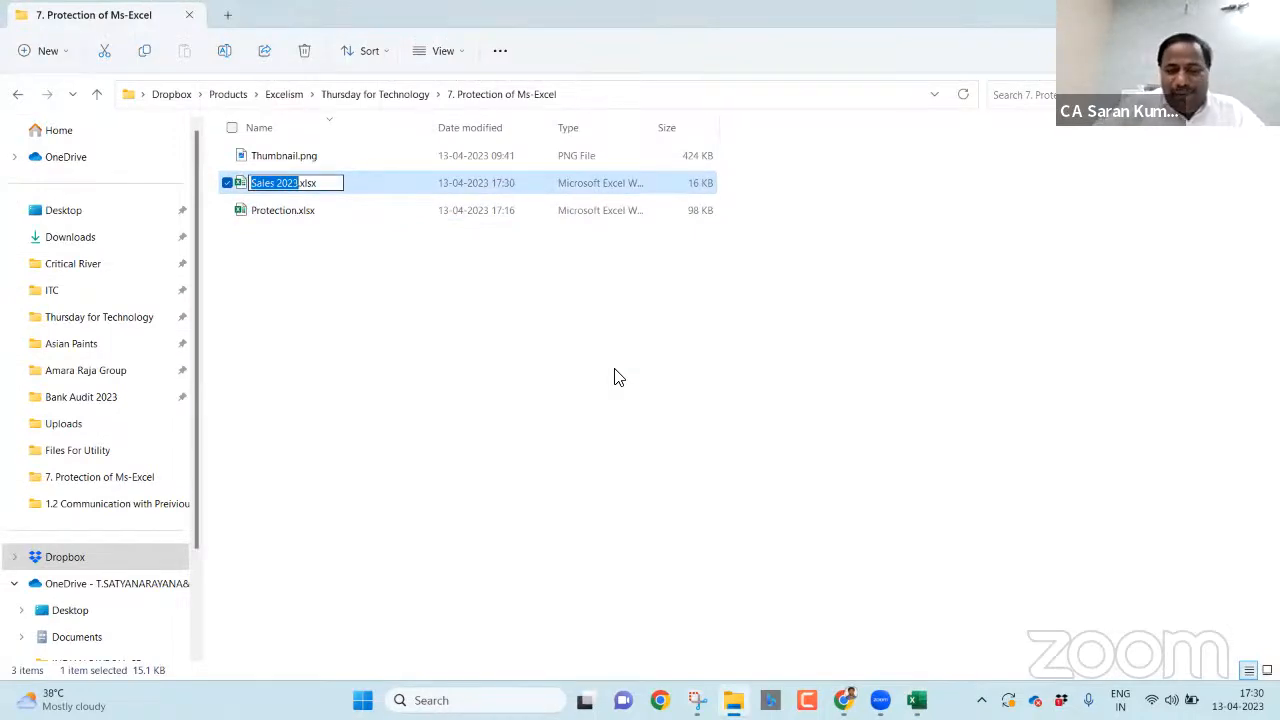
pyautogui.press('Right')
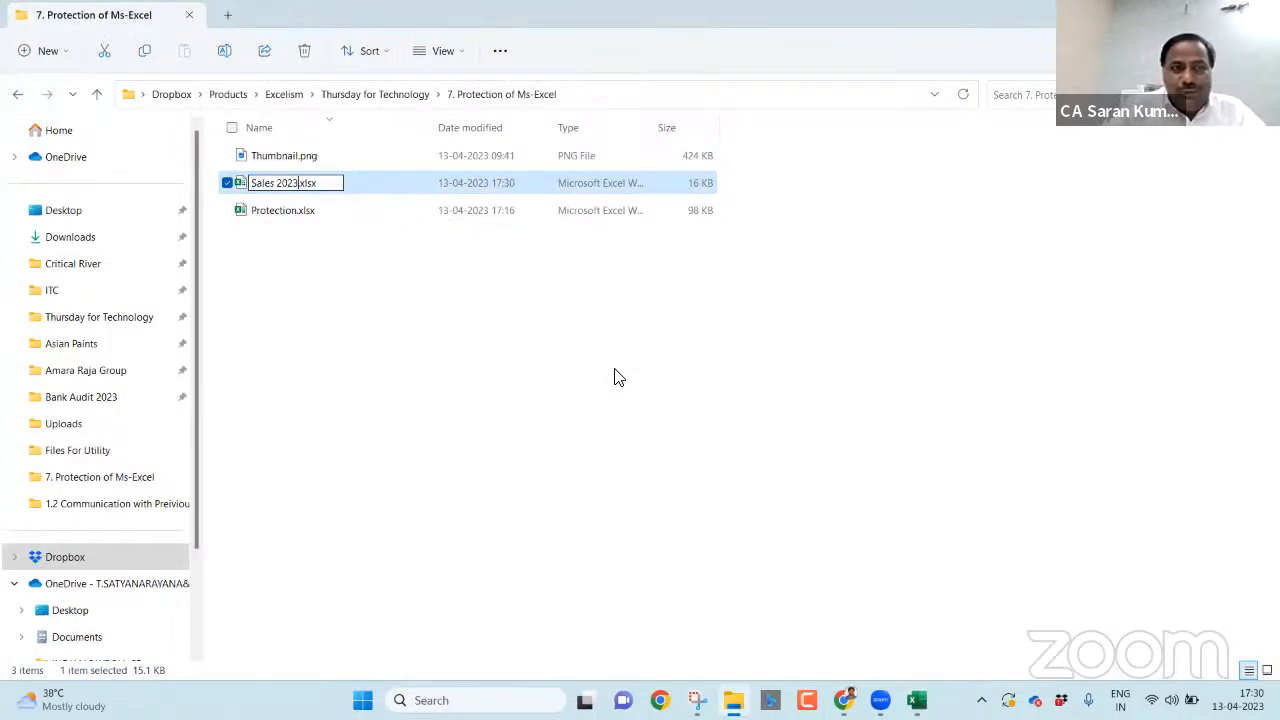
pyautogui.press('BackSpace')
pyautogui.press('BackSpace')
pyautogui.press('BackSpace')
pyautogui.press('BackSpace')
pyautogui.press('BackSpace')
pyautogui.press('BackSpace')
pyautogui.press('BackSpace')
pyautogui.press('BackSpace')
pyautogui.press('BackSpace')
pyautogui.press('BackSpace')
pyautogui.write('Marketing')
pyautogui.press('Return')
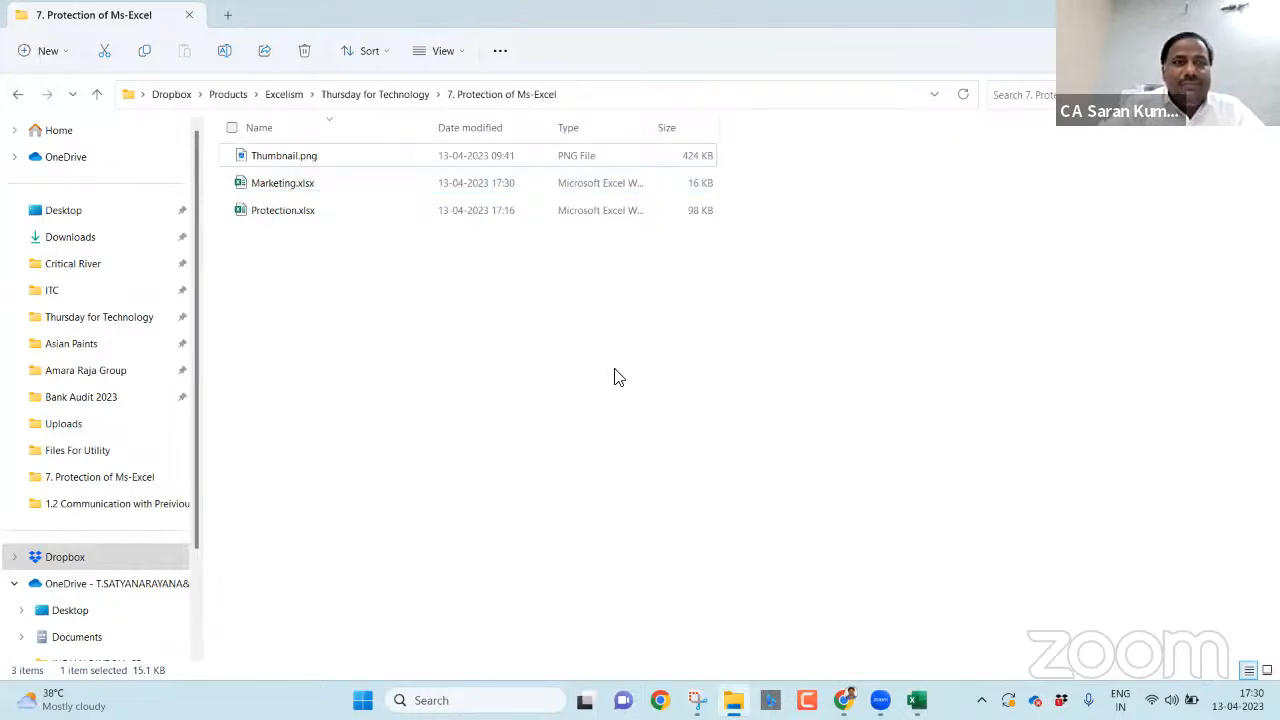
# - Duplicate the workbook into copies named Operations.xlsx and Finance.xlsx
pyautogui.hotkey('ctrl', 'c')
pyautogui.hotkey('ctrl', 'v')
pyautogui.press('F2')
pyautogui.write('Operations')
pyautogui.press('Return')
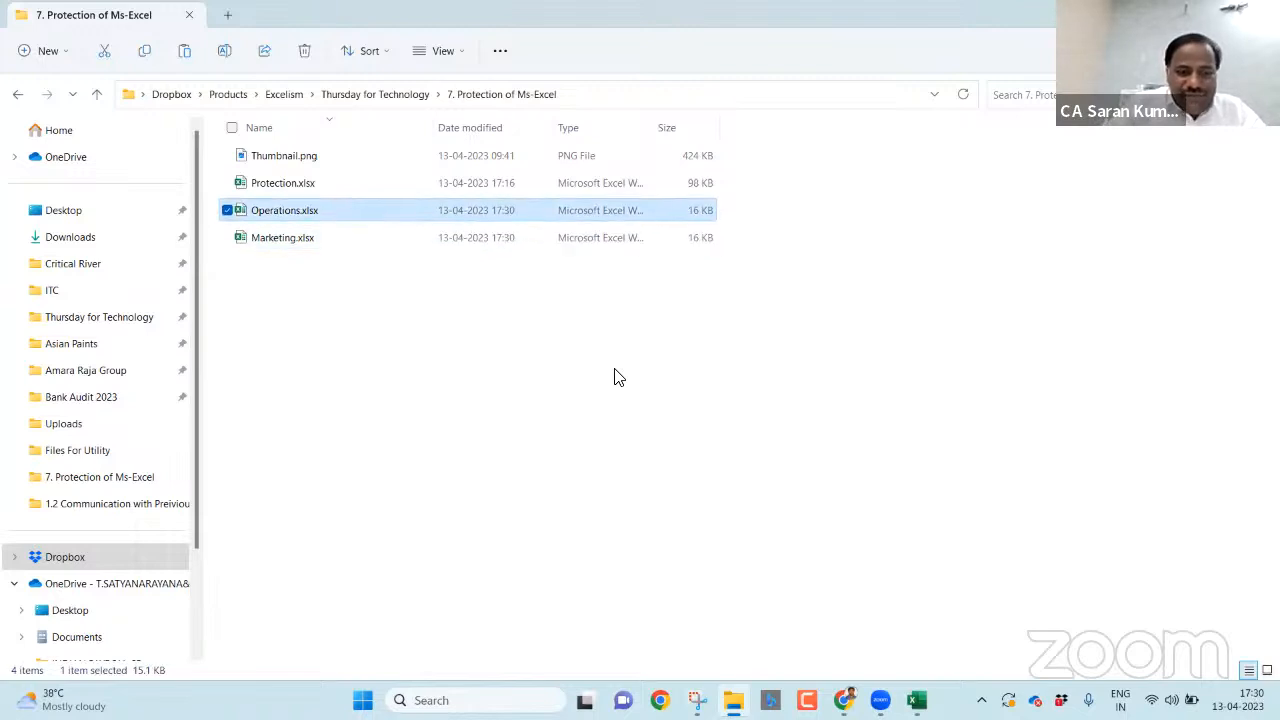
pyautogui.hotkey('ctrl', 'c')
pyautogui.hotkey('ctrl', 'v')
pyautogui.press('F2')
pyautogui.write('Finance')
pyautogui.press('Return')
# - Make one more copy and name it HR.xlsx in capitals
pyautogui.hotkey('ctrl', 'c')
pyautogui.hotkey('ctrl', 'v')
pyautogui.press('F2')
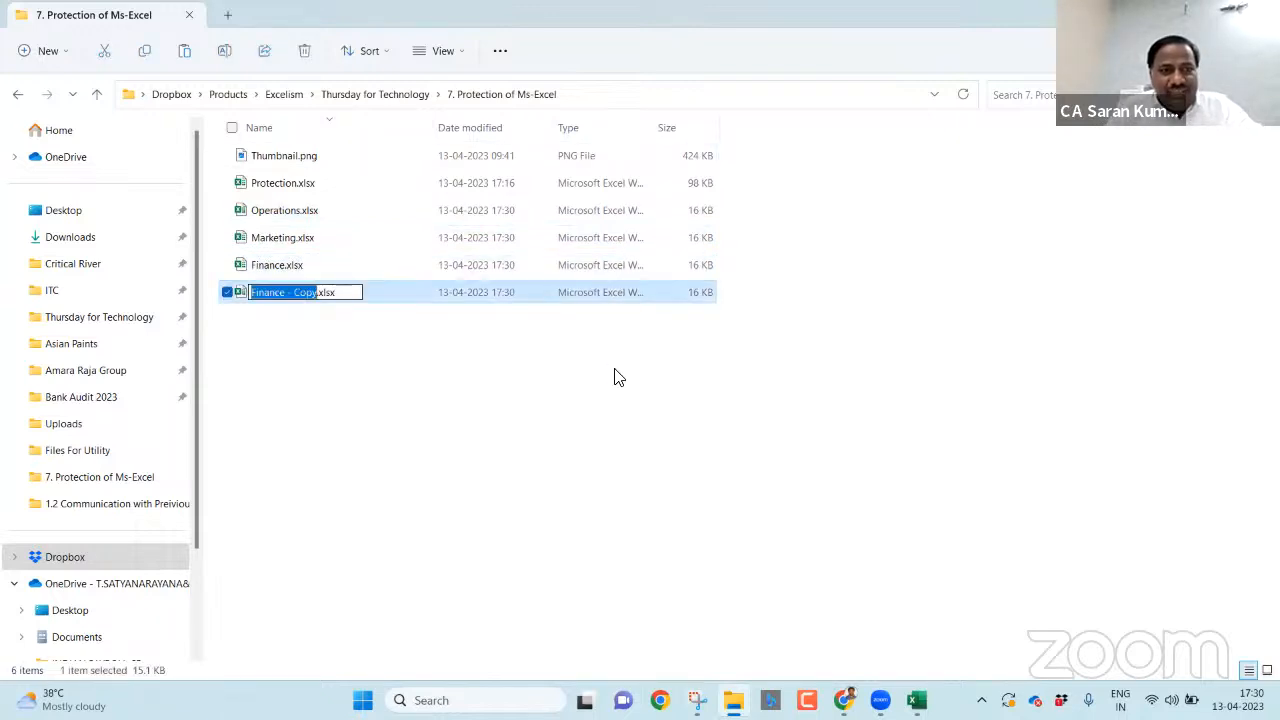
pyautogui.write('Hr')
pyautogui.press('Return')
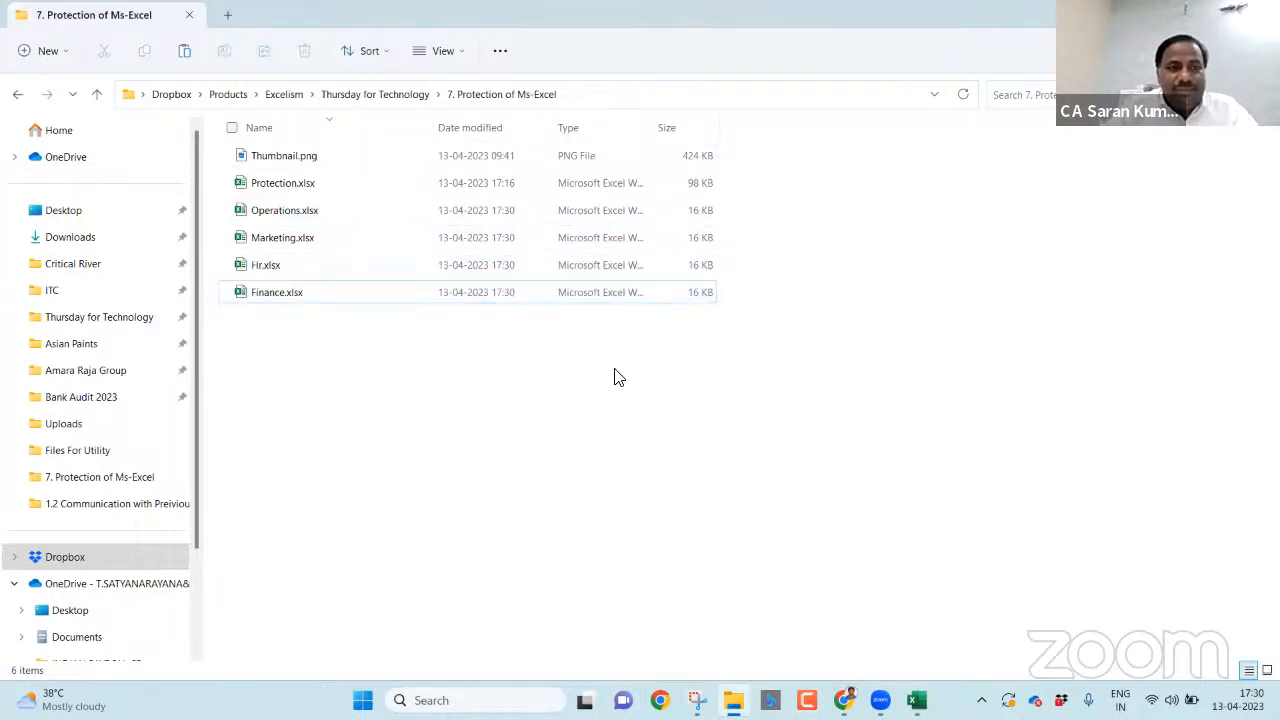
pyautogui.press('F2')
pyautogui.write('HR')
pyautogui.press('Return')
pyautogui.press('Up')
pyautogui.press('Up')
pyautogui.press('Down')
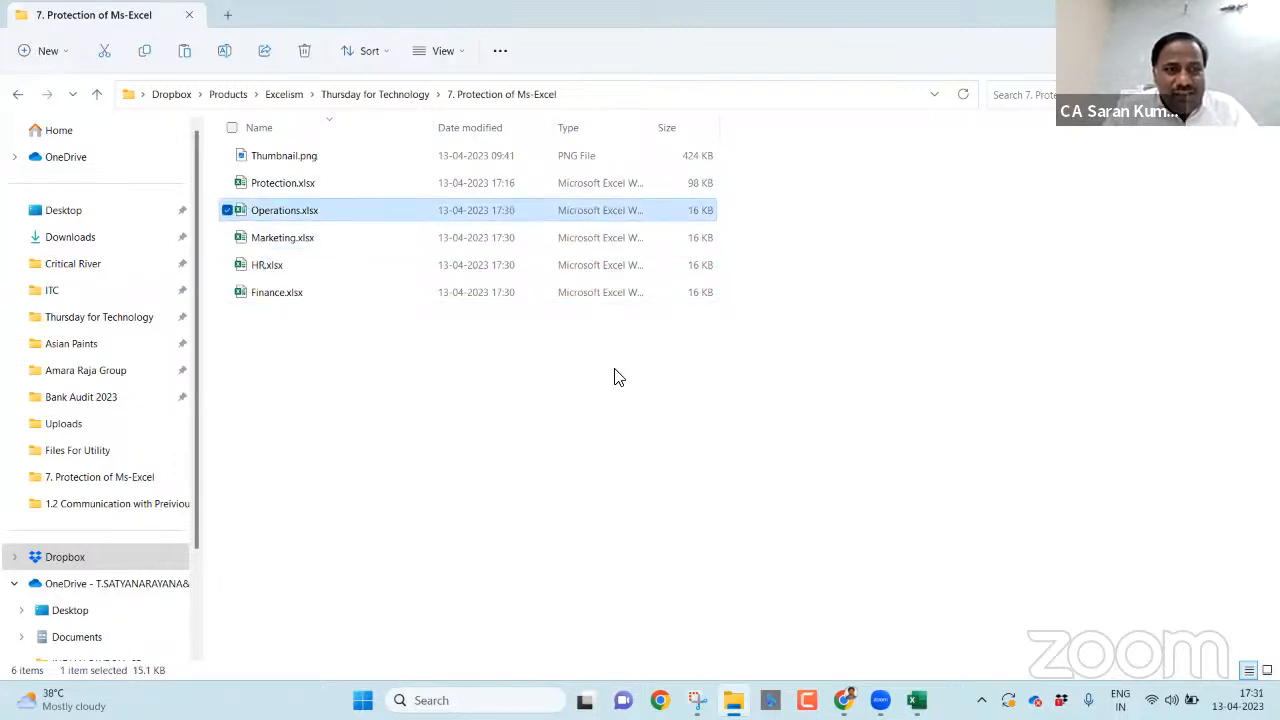
# - Create a new folder named Budget 2023 in the current folder
pyautogui.rightClick(416, 504)
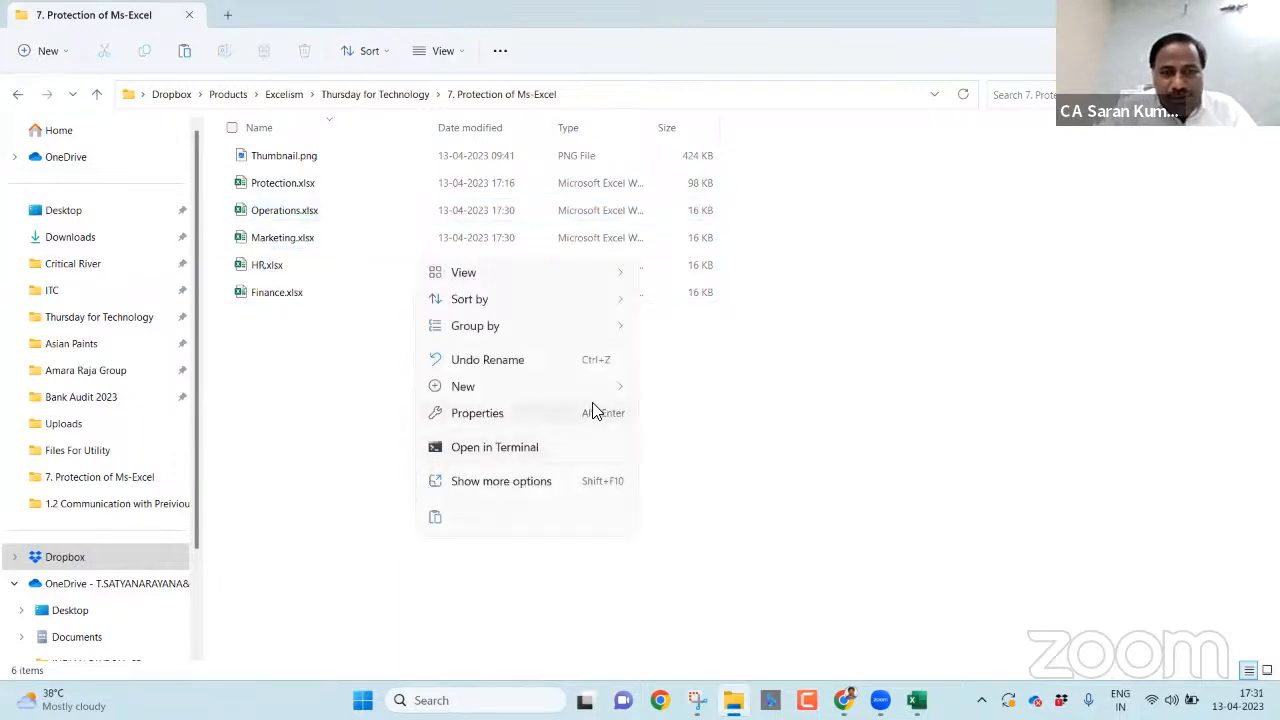
pyautogui.moveTo(590, 388)
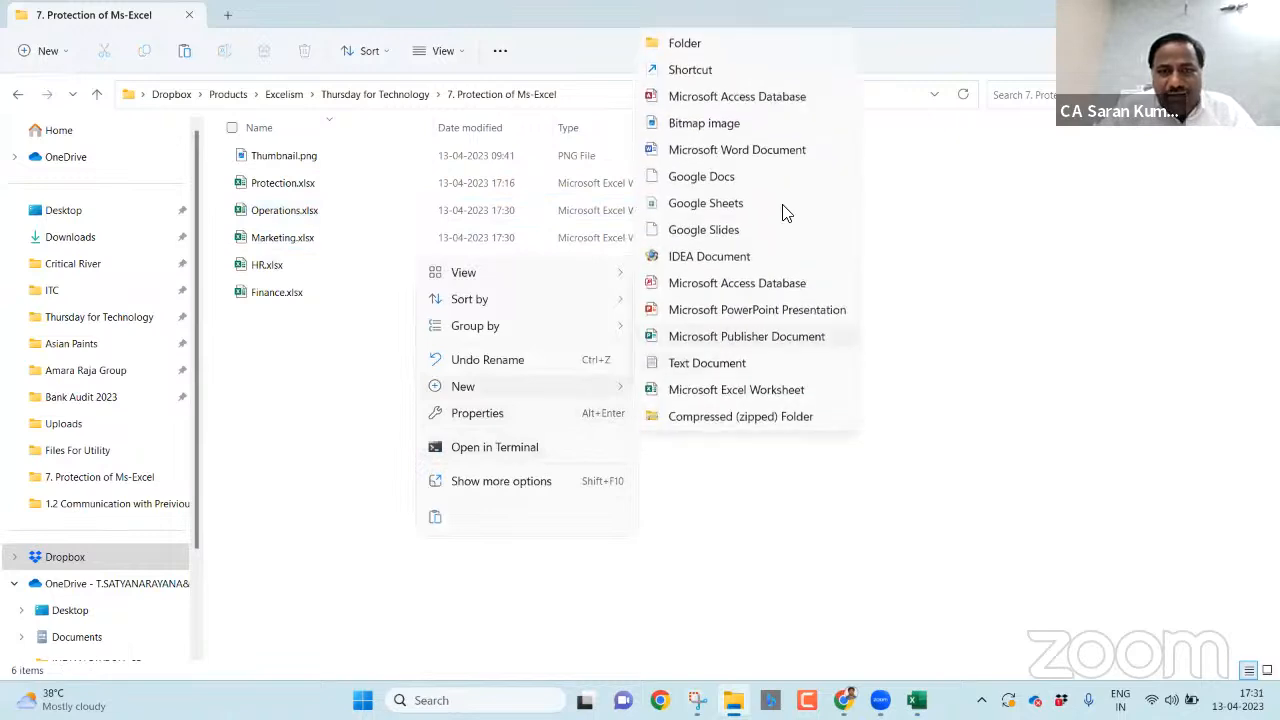
pyautogui.click(716, 45)
pyautogui.write('Budge')
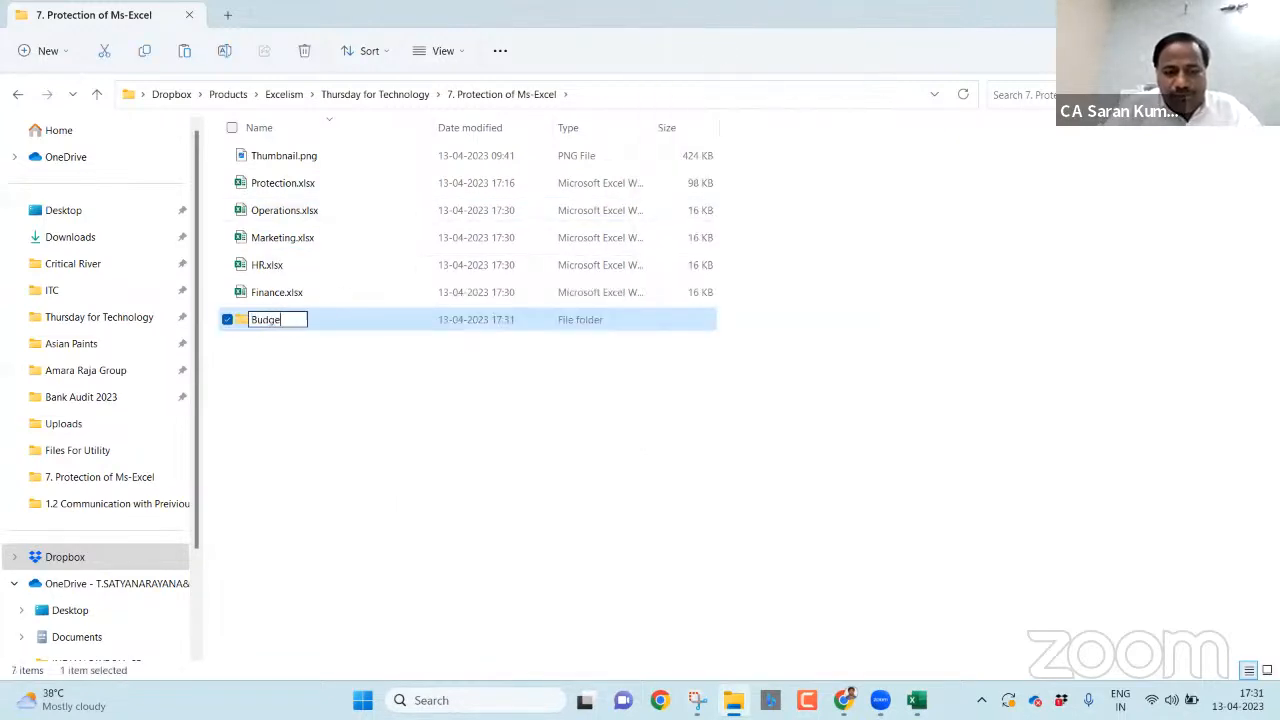
pyautogui.write('t 202')
pyautogui.press('Return')
# - Move Operations, Marketing, HR and Finance.xlsx into Budget 2023 and open that folder
pyautogui.press('Up')
pyautogui.press('Up')
pyautogui.press('Up')
pyautogui.press('Up')
pyautogui.hotkey('shift', 'Down')
pyautogui.hotkey('shift', 'Down')
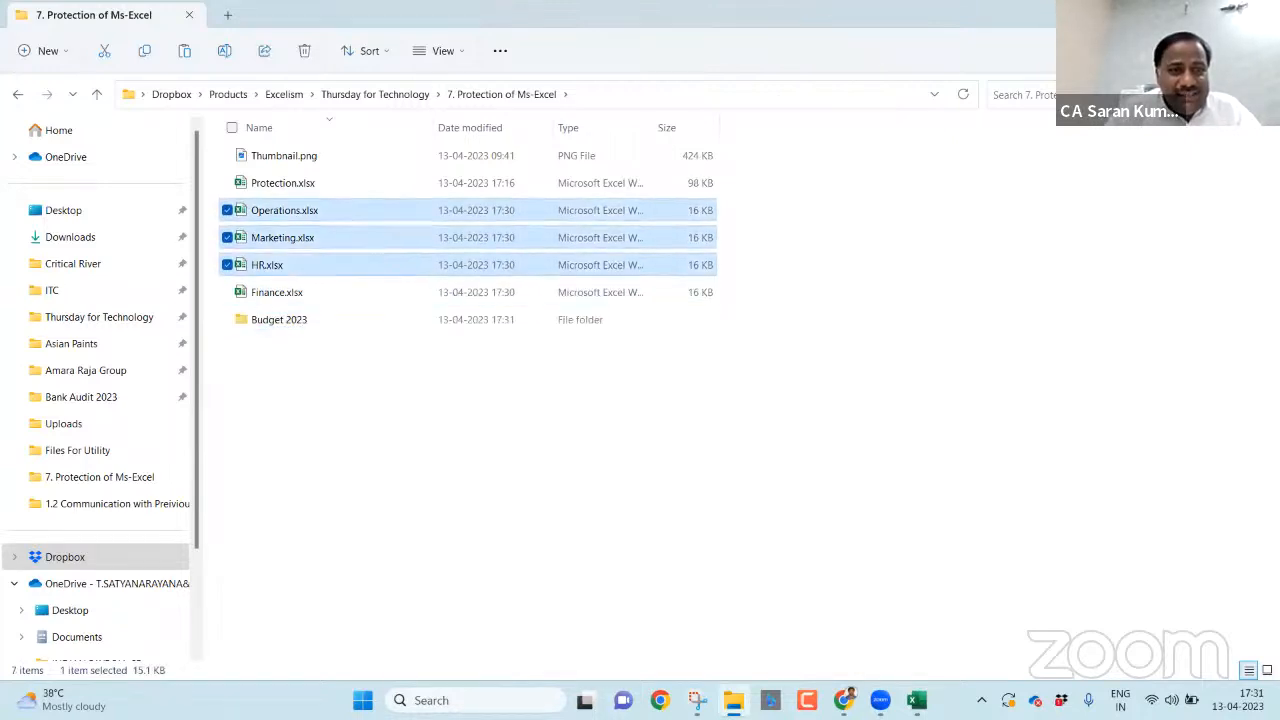
pyautogui.hotkey('shift', 'Down')
pyautogui.moveTo(526, 208); pyautogui.dragTo(517, 319)
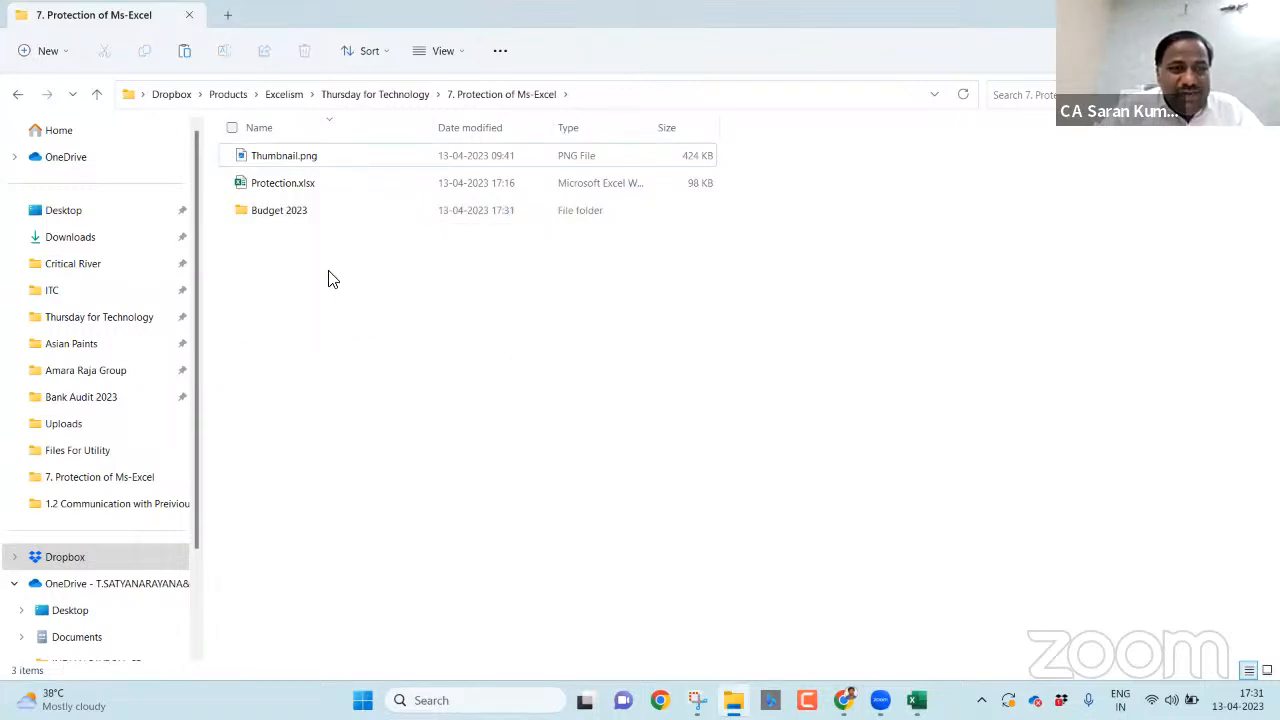
pyautogui.doubleClick(329, 209)
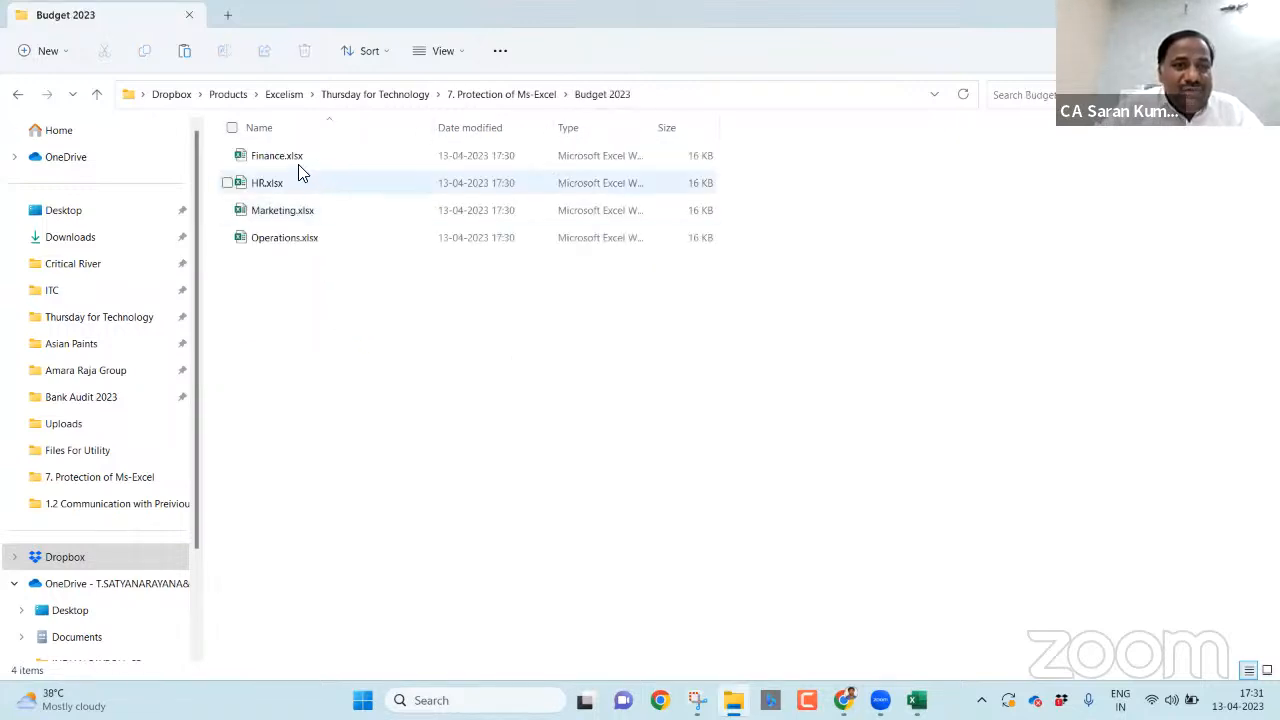
# - Open Finance.xlsx from the folder, closing the Book4 workbook along the way
pyautogui.click(300, 160)
pyautogui.press('Return')
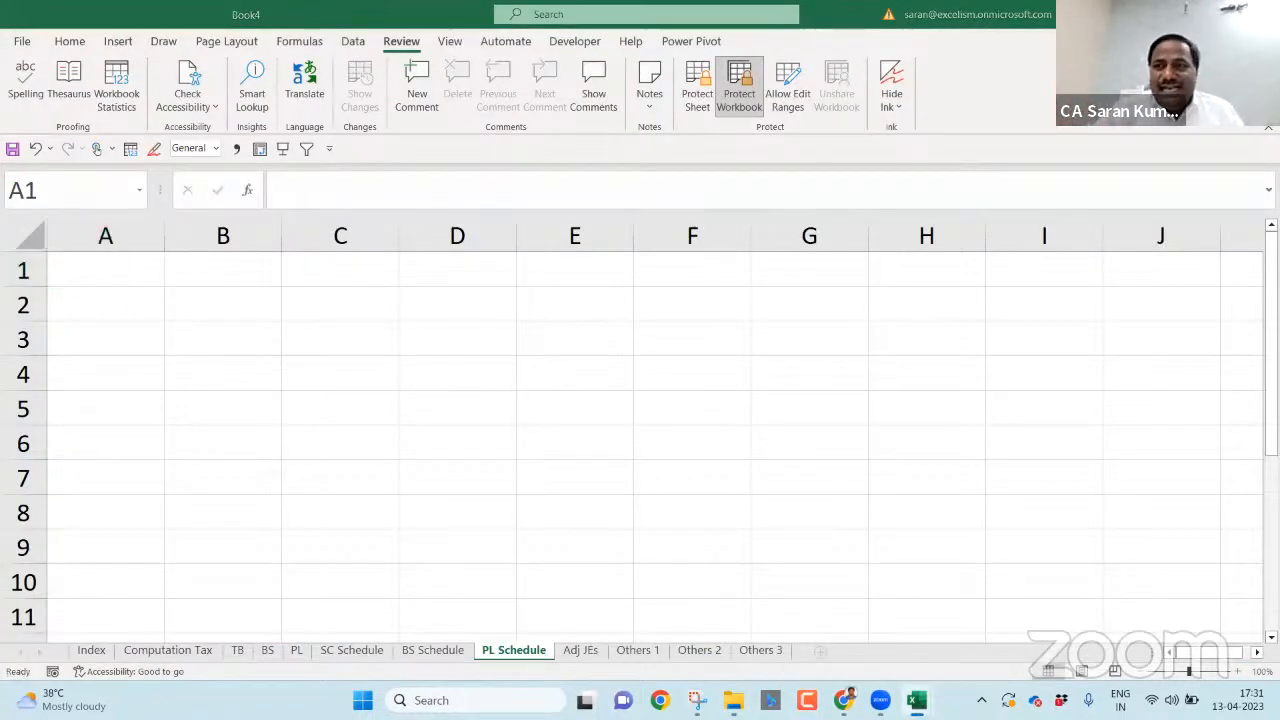
pyautogui.hotkey('alt', 'Tab')
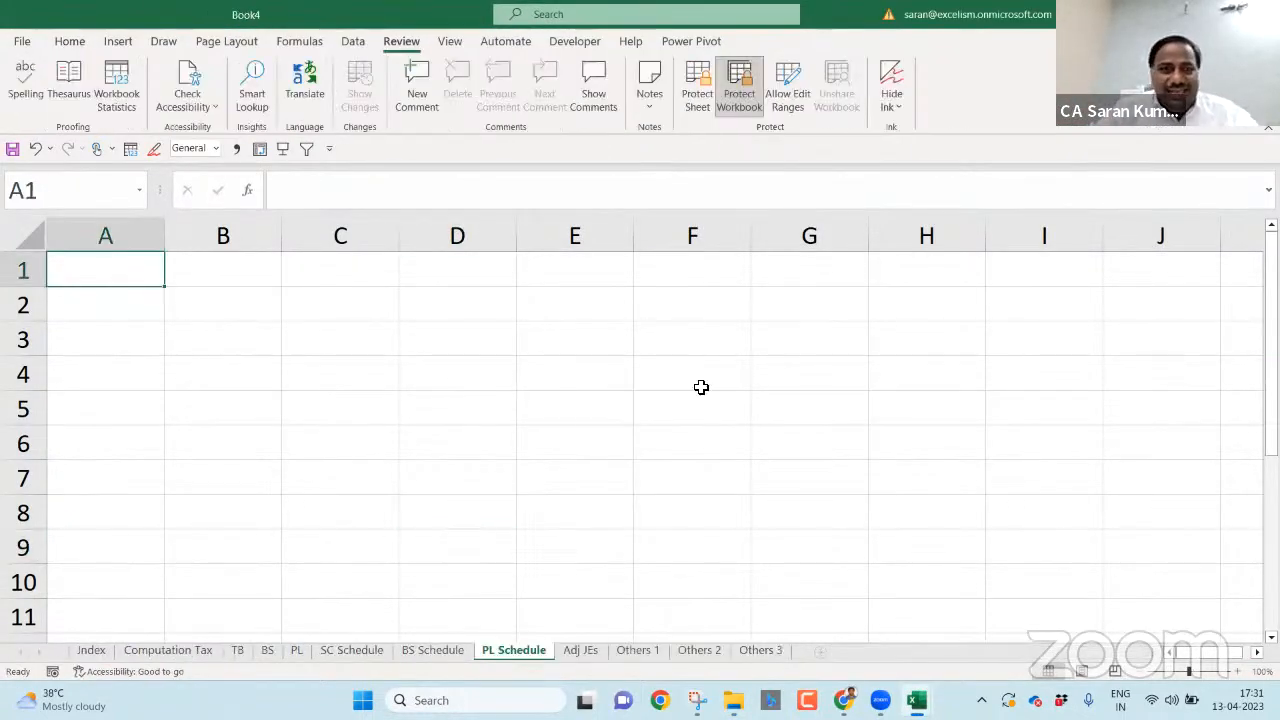
pyautogui.hotkey('ctrl', 'w')
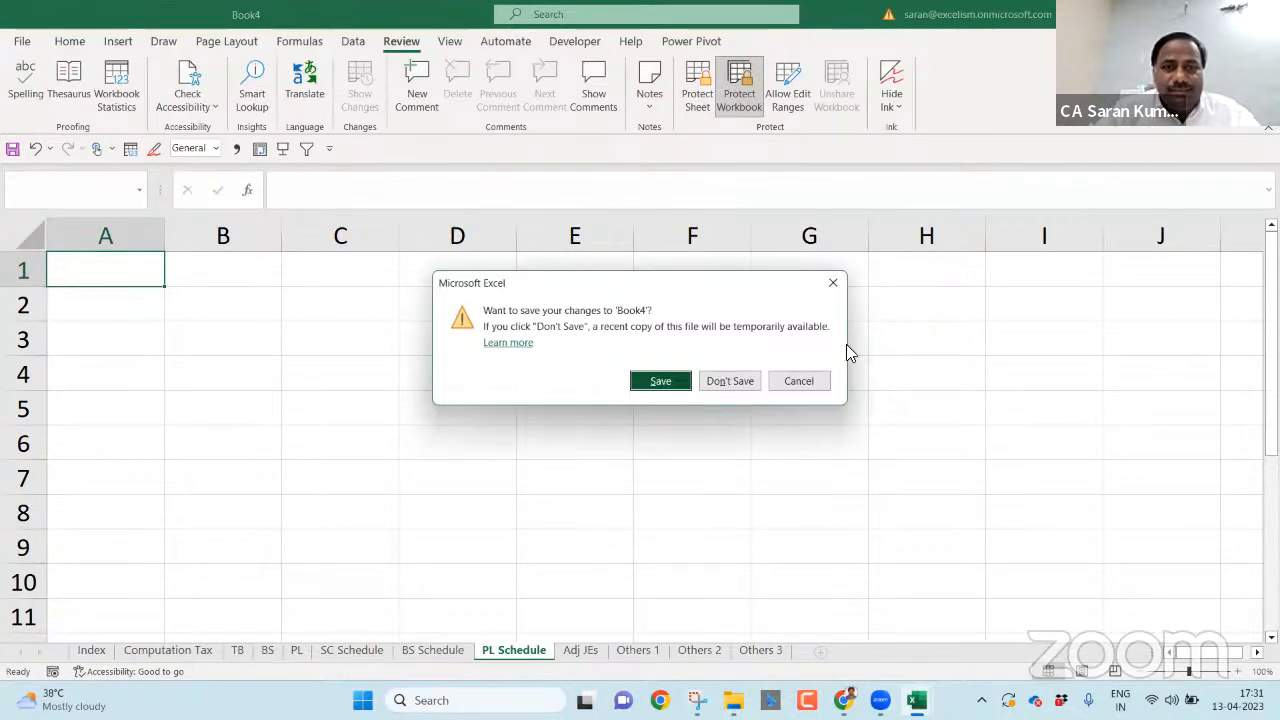
pyautogui.click(740, 381)
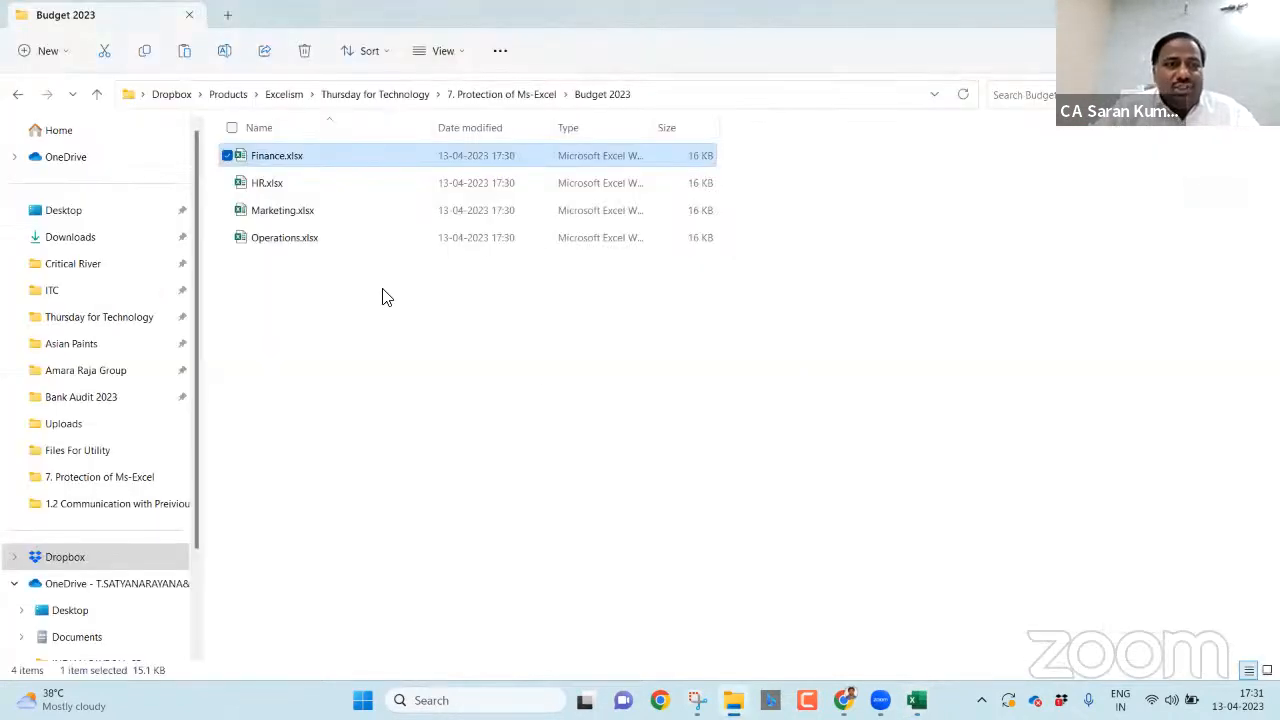
pyautogui.doubleClick(320, 165)
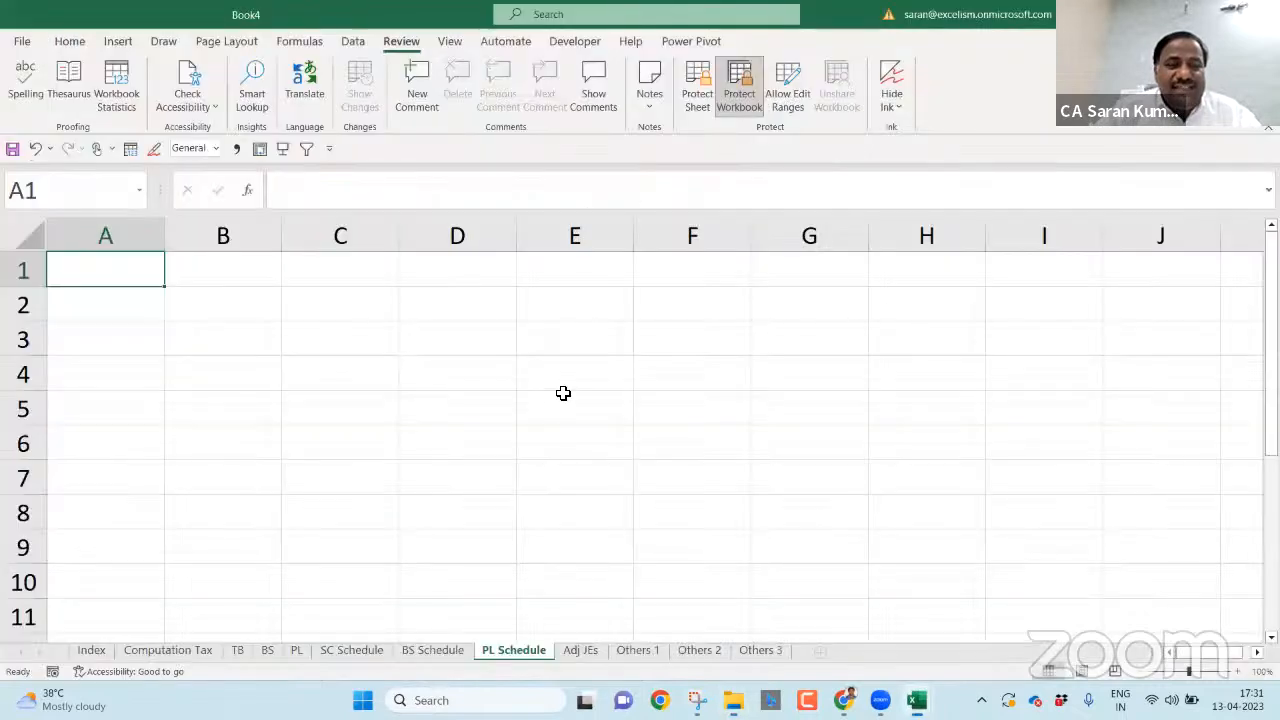
pyautogui.click(521, 472)
# - Bring up the Finance.xlsx window and view its Oct, Nov and Jan sheets
pyautogui.hotkey('alt', 'Tab')
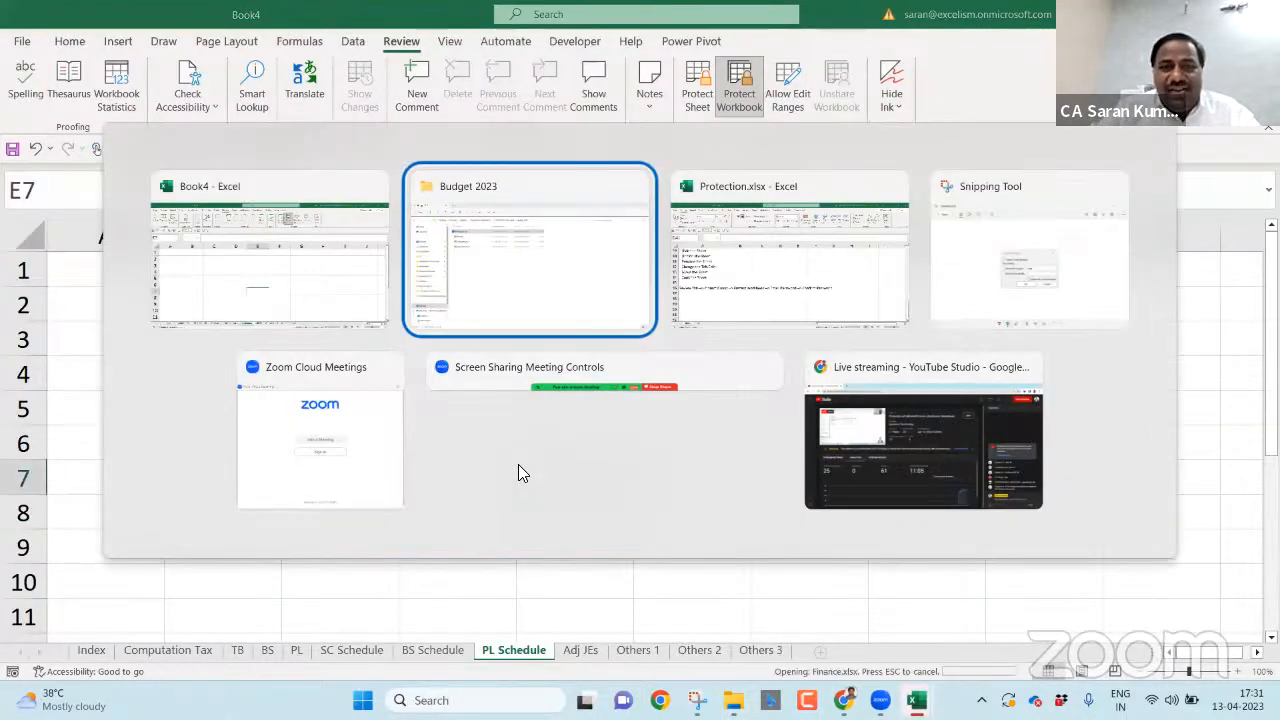
pyautogui.hotkey('alt', 'Tab')
pyautogui.hotkey('alt', 'shift', 'Tab')
pyautogui.hotkey('alt', 'Tab')
pyautogui.hotkey('alt', 'Tab')
pyautogui.hotkey('alt', 'Tab')
pyautogui.hotkey('alt', 'Tab')
pyautogui.hotkey('alt', 'Tab')
pyautogui.hotkey('alt', 'Tab')
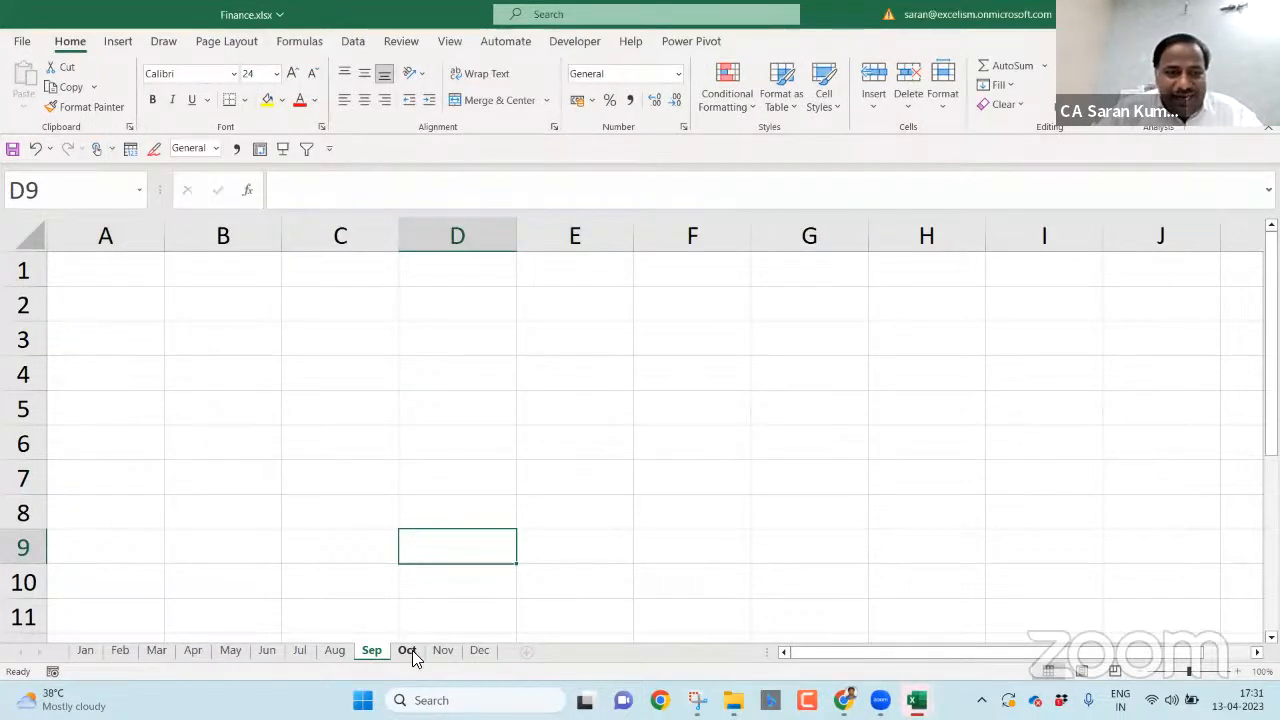
pyautogui.click(409, 650)
pyautogui.click(444, 650)
pyautogui.click(87, 652)
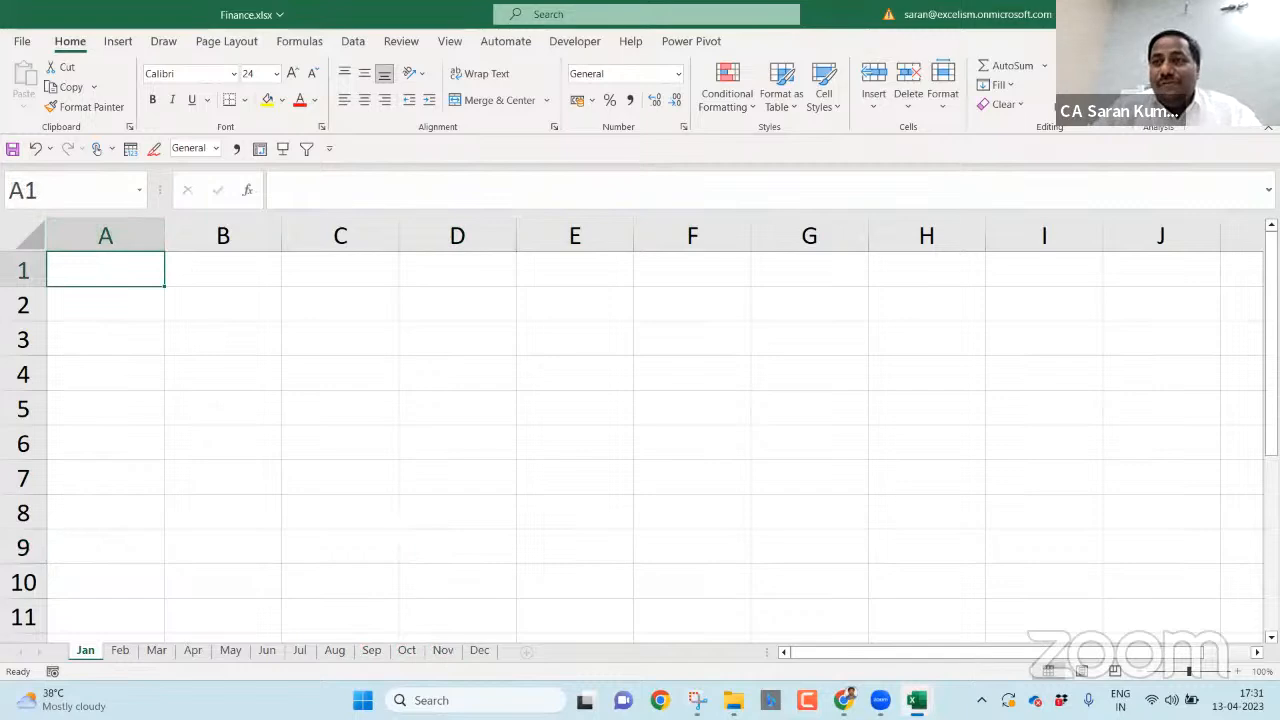
# - Back in Explorer, go up a level, re-enter Budget 2023 and open Operations.xlsx
pyautogui.hotkey('alt', 'Tab')
pyautogui.hotkey('alt', 'Tab')
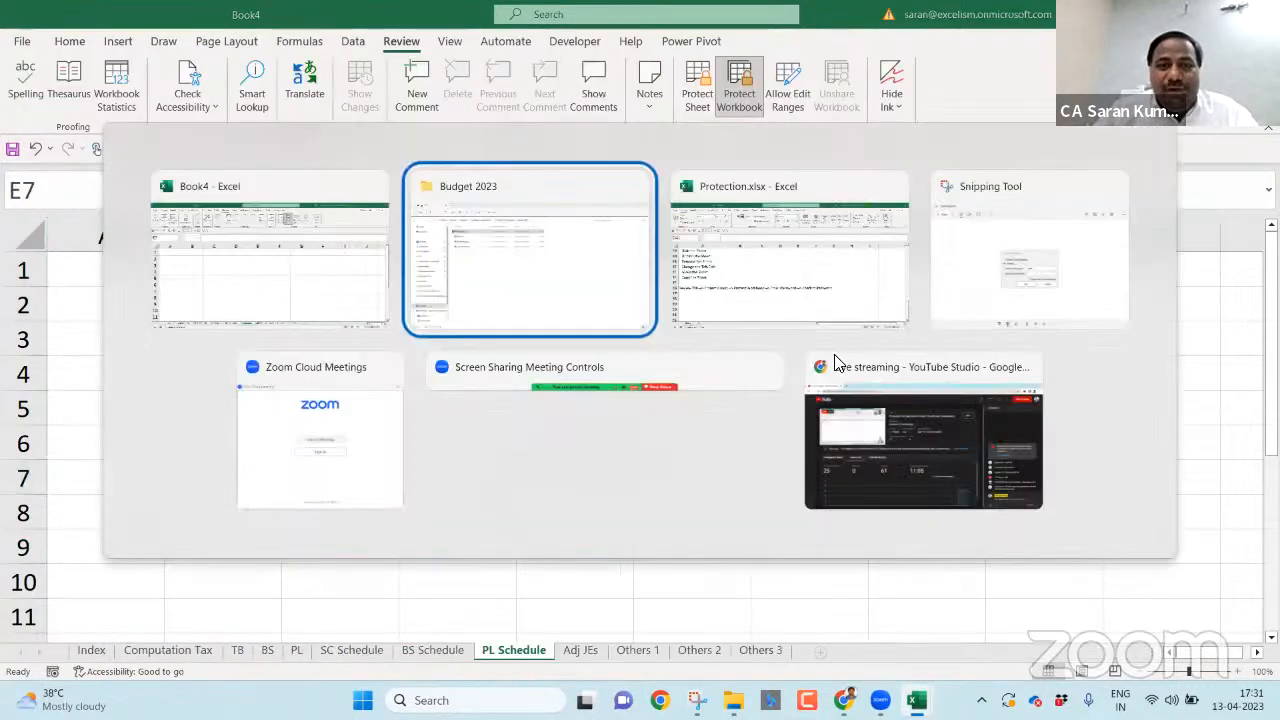
pyautogui.click(590, 381)
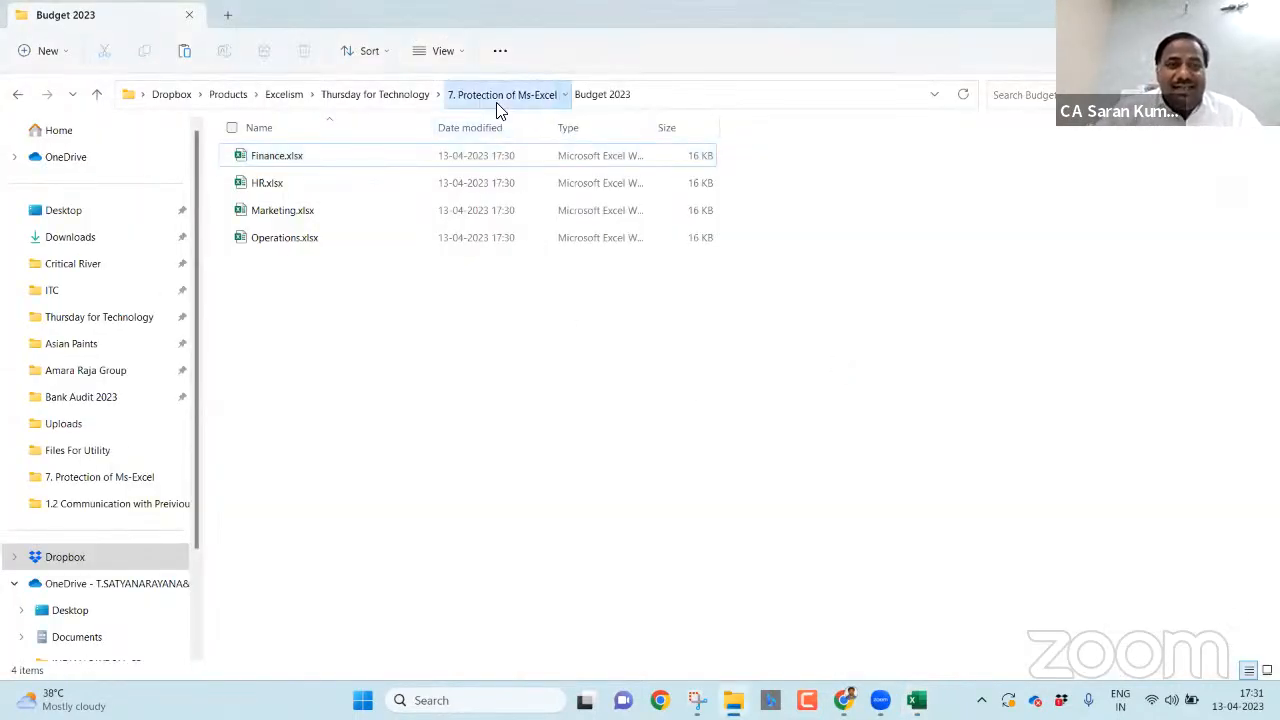
pyautogui.click(500, 94)
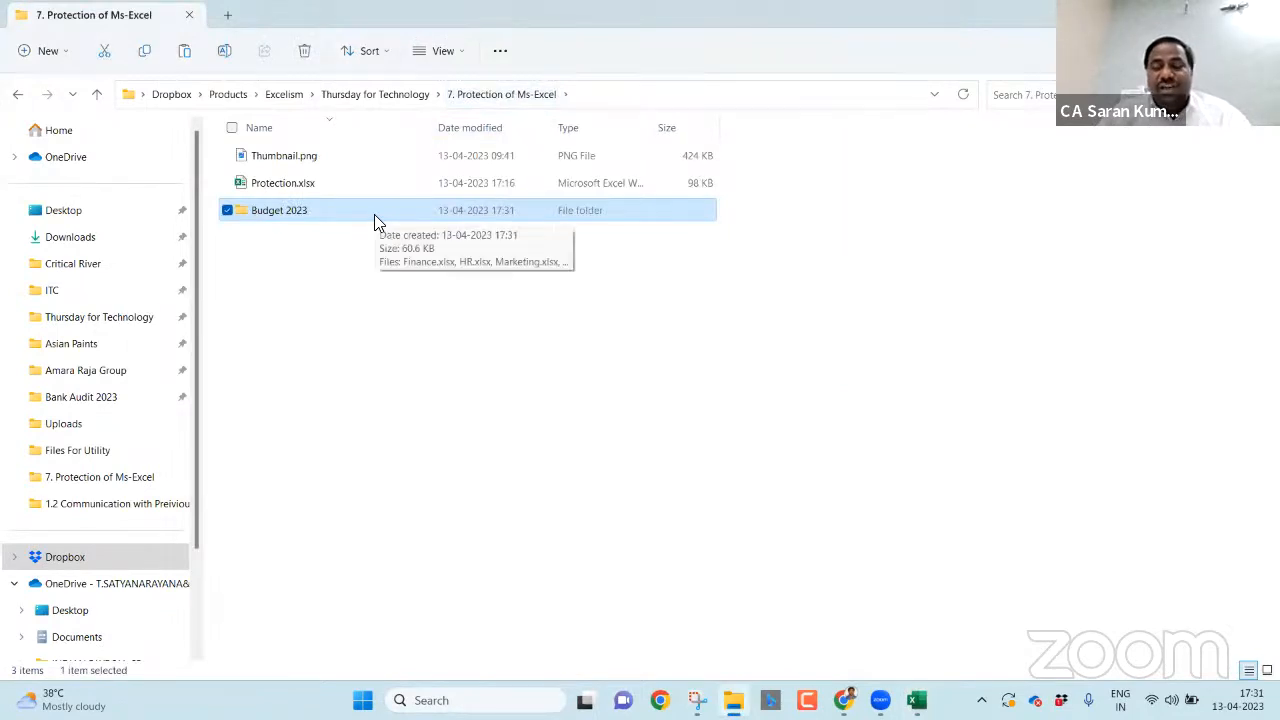
pyautogui.doubleClick(374, 214)
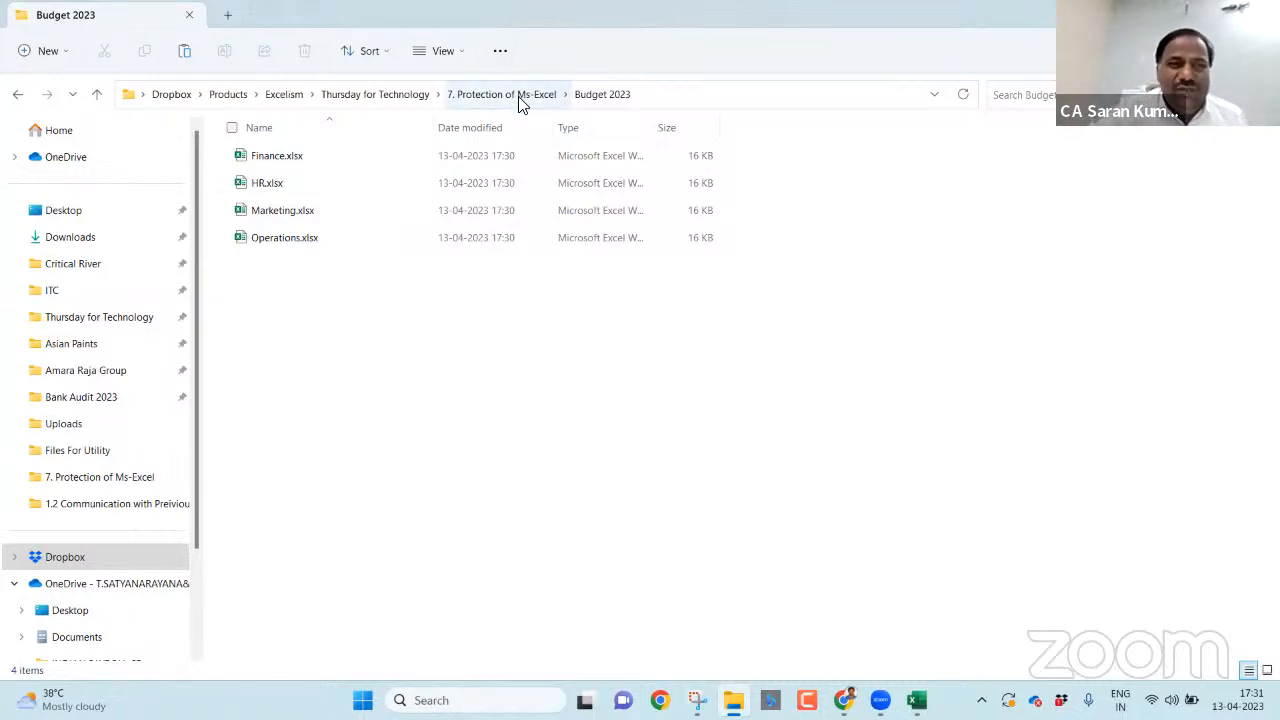
pyautogui.doubleClick(423, 236)
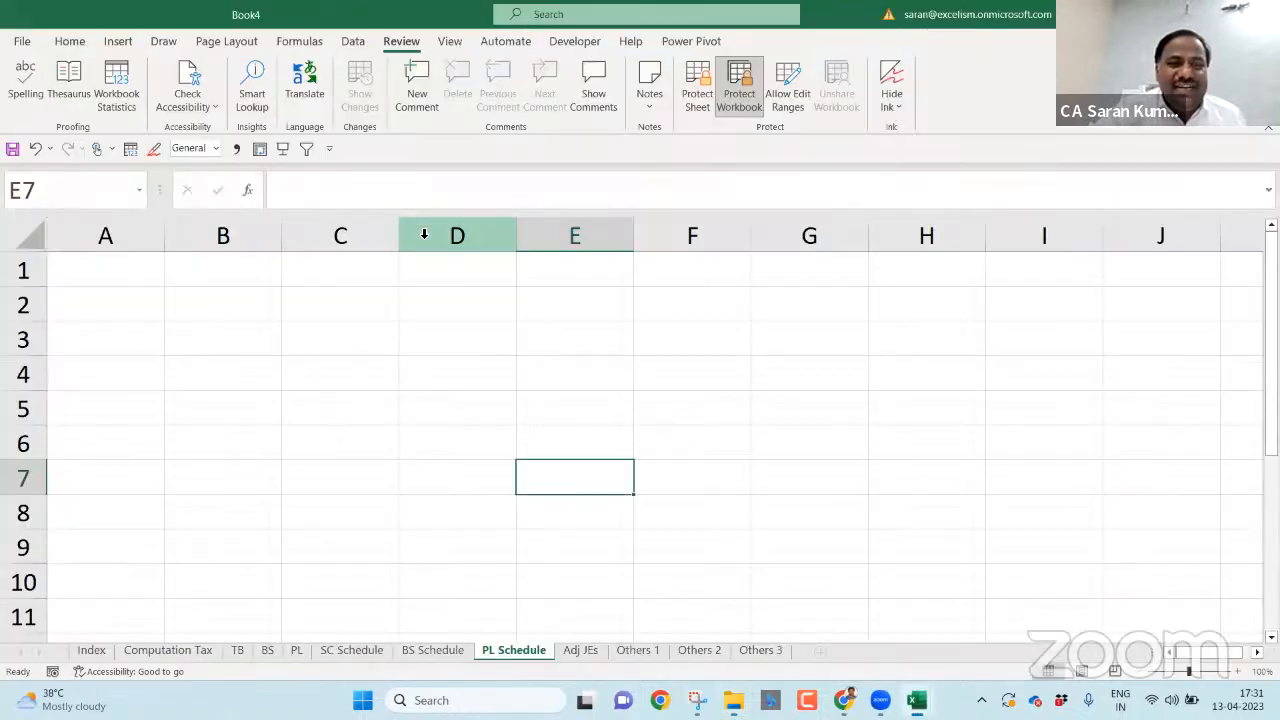
# - Rename the Sep sheet of Operations.xlsx to September
pyautogui.click(537, 385)
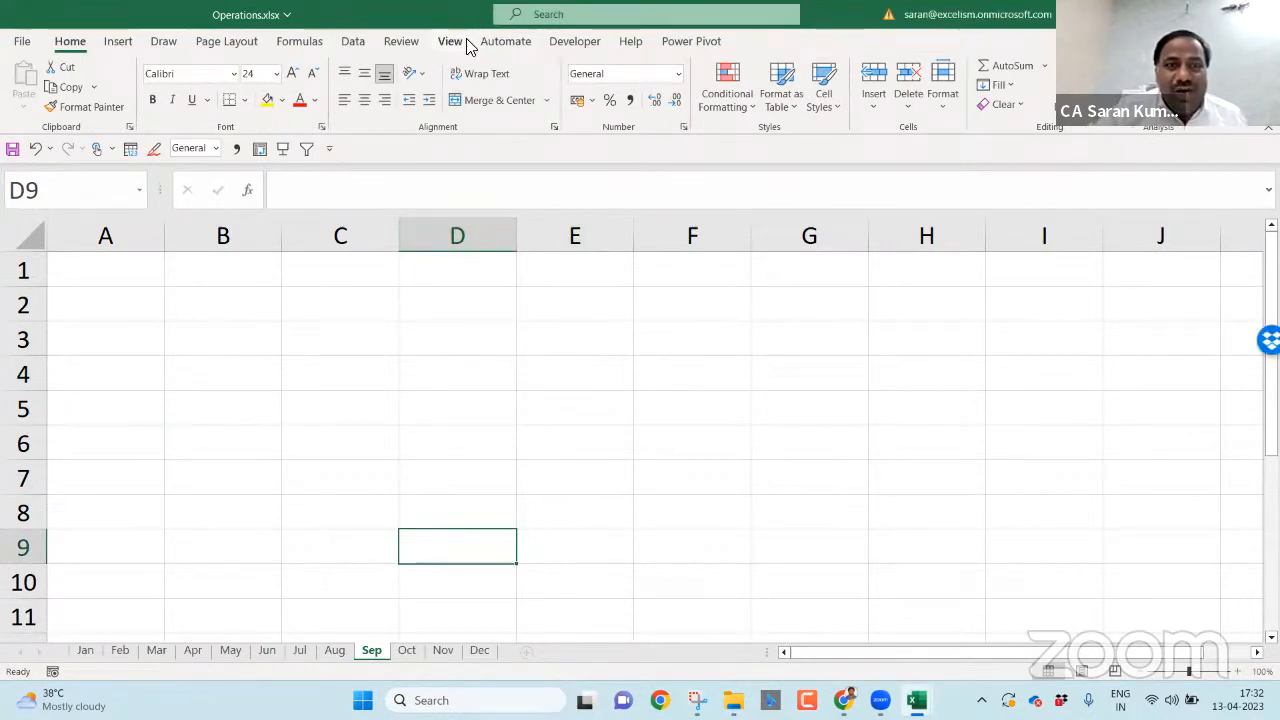
pyautogui.click(407, 44)
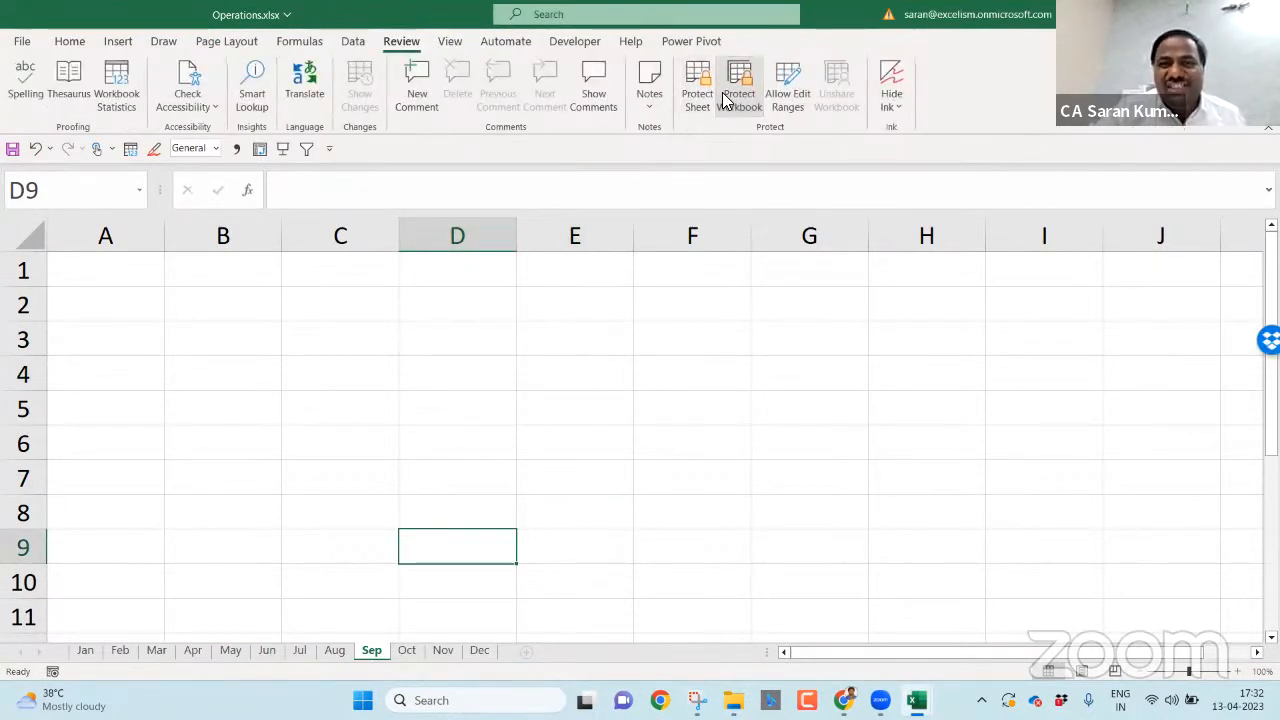
pyautogui.doubleClick(382, 652)
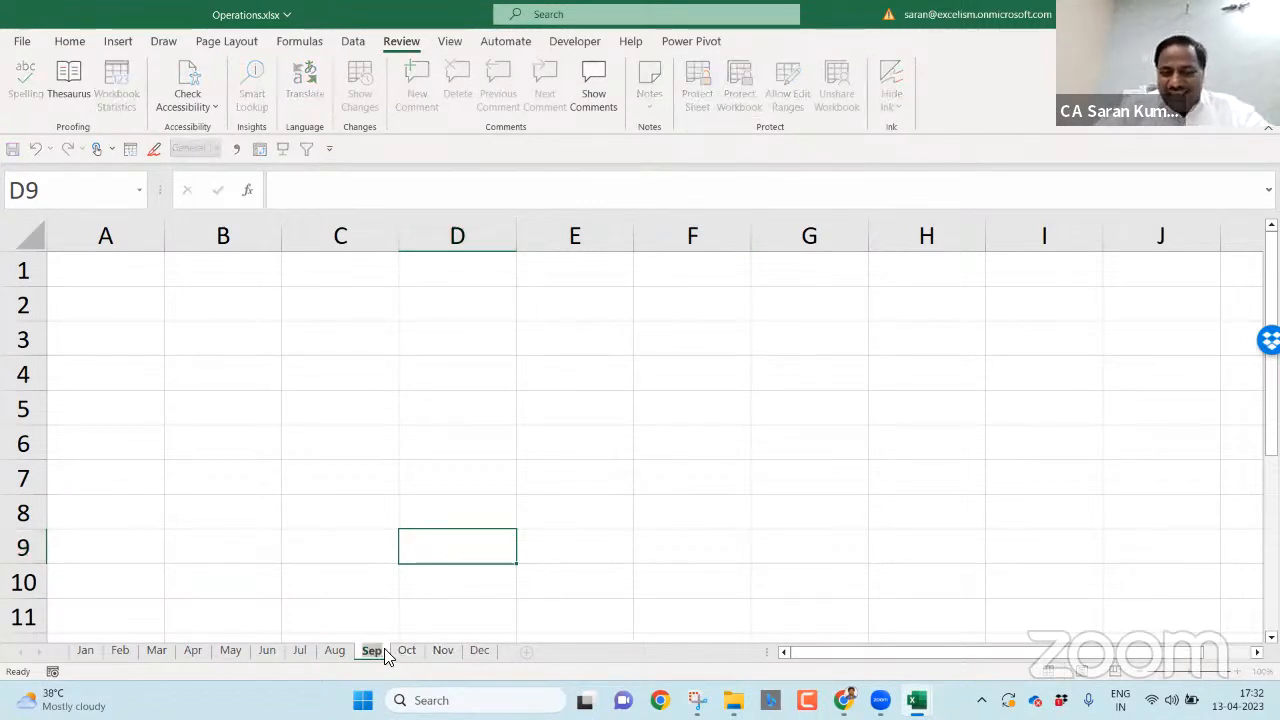
pyautogui.write('tember')
pyautogui.press('Return')
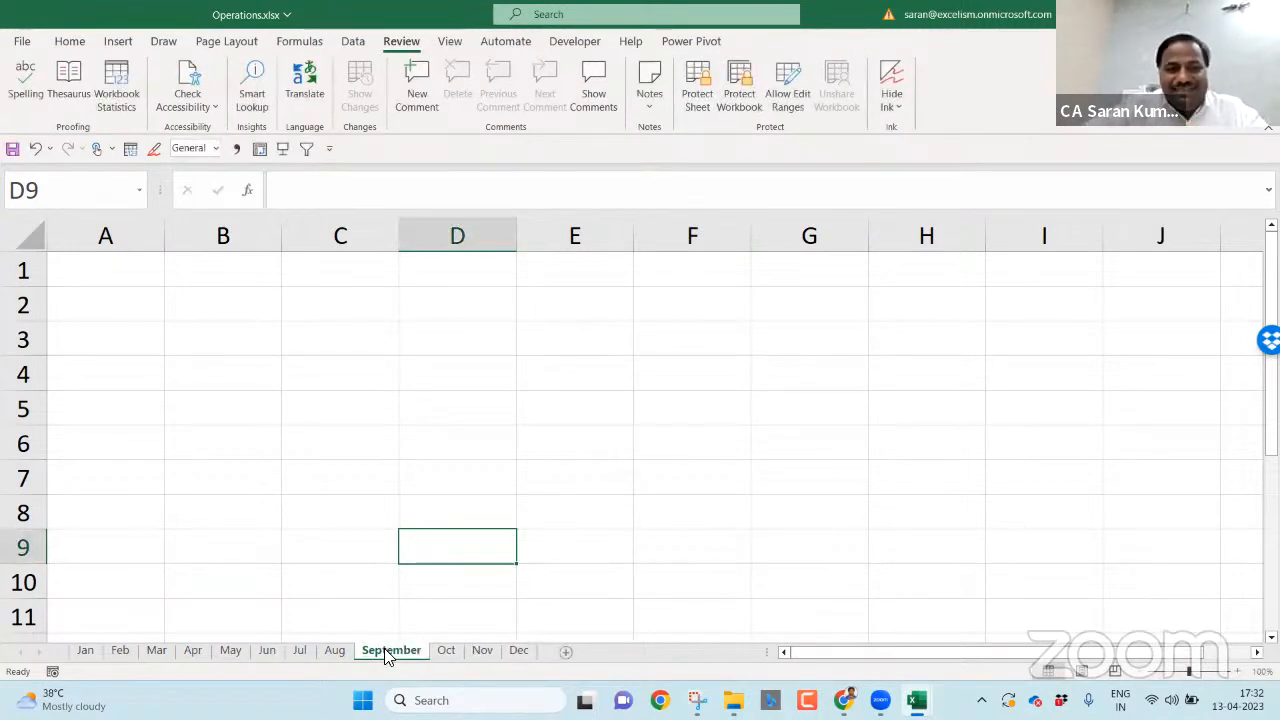
pyautogui.click(496, 421)
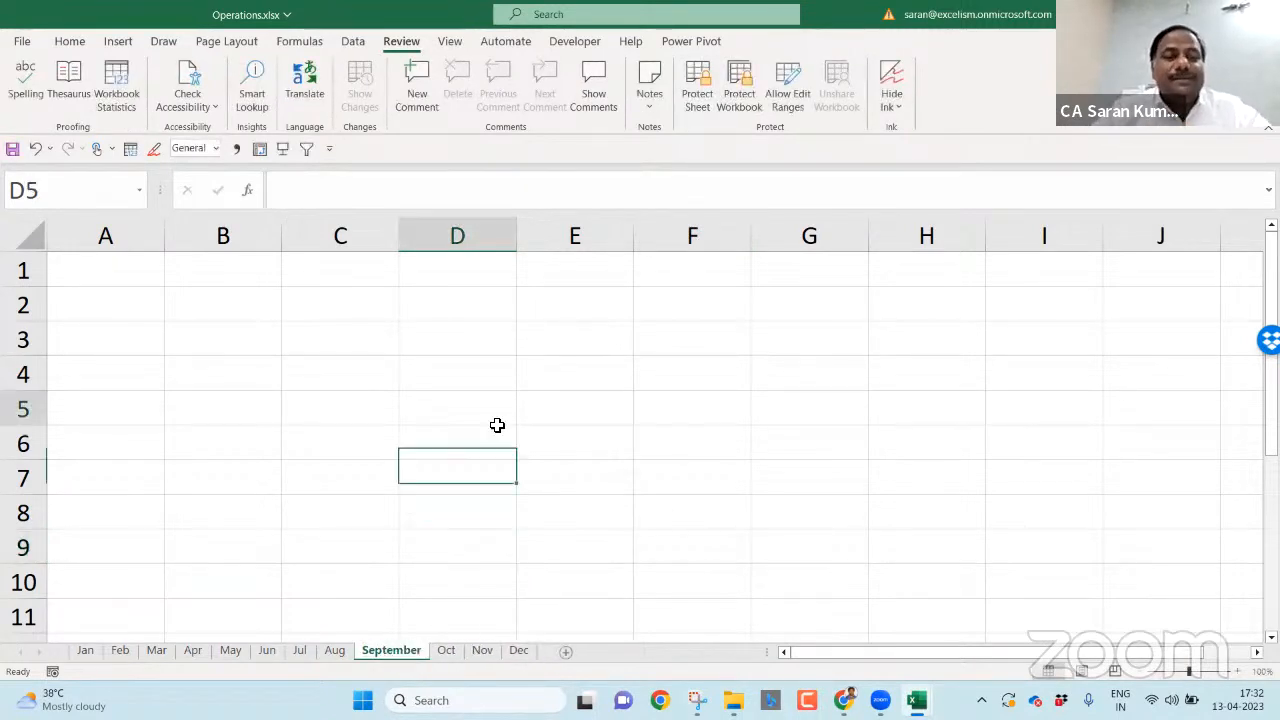
# - Add a new sheet named 2022, then save and close Operations.xlsx
pyautogui.click(566, 649)
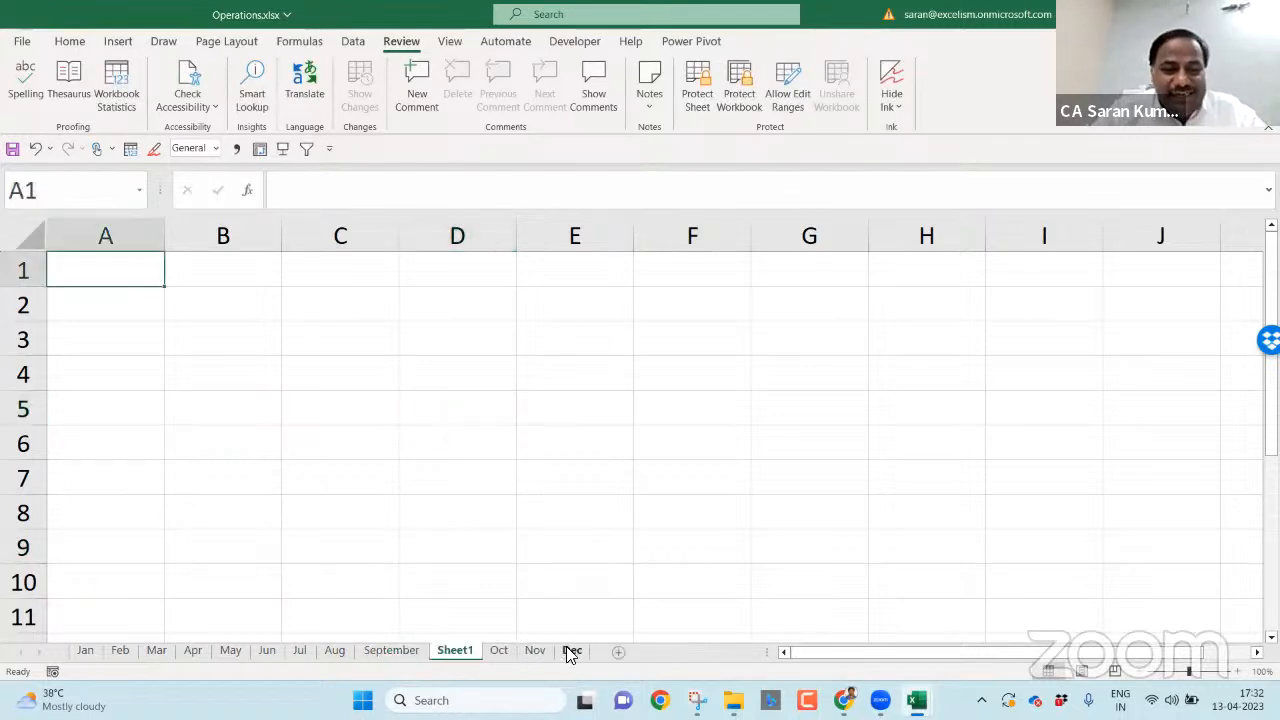
pyautogui.doubleClick(455, 650)
pyautogui.write('2022')
pyautogui.press('Return')
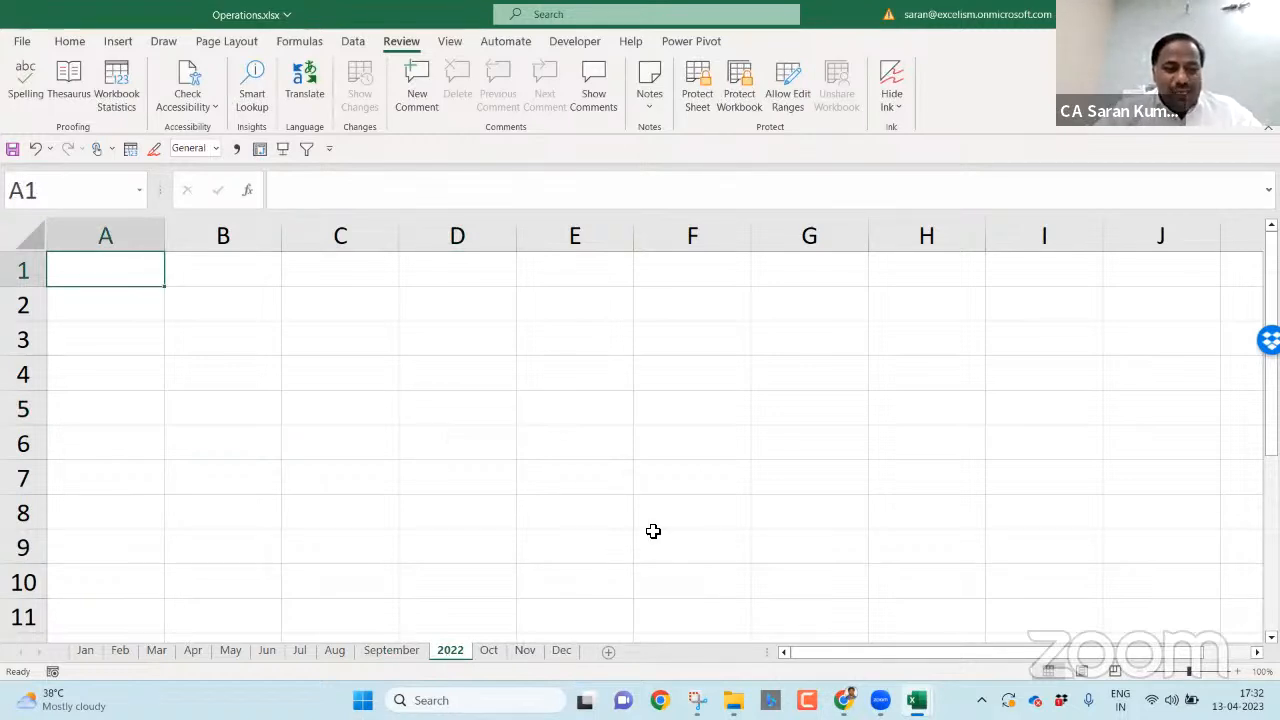
pyautogui.hotkey('ctrl', 's')
pyautogui.hotkey('ctrl', 'w')
pyautogui.hotkey('alt', 'Tab')
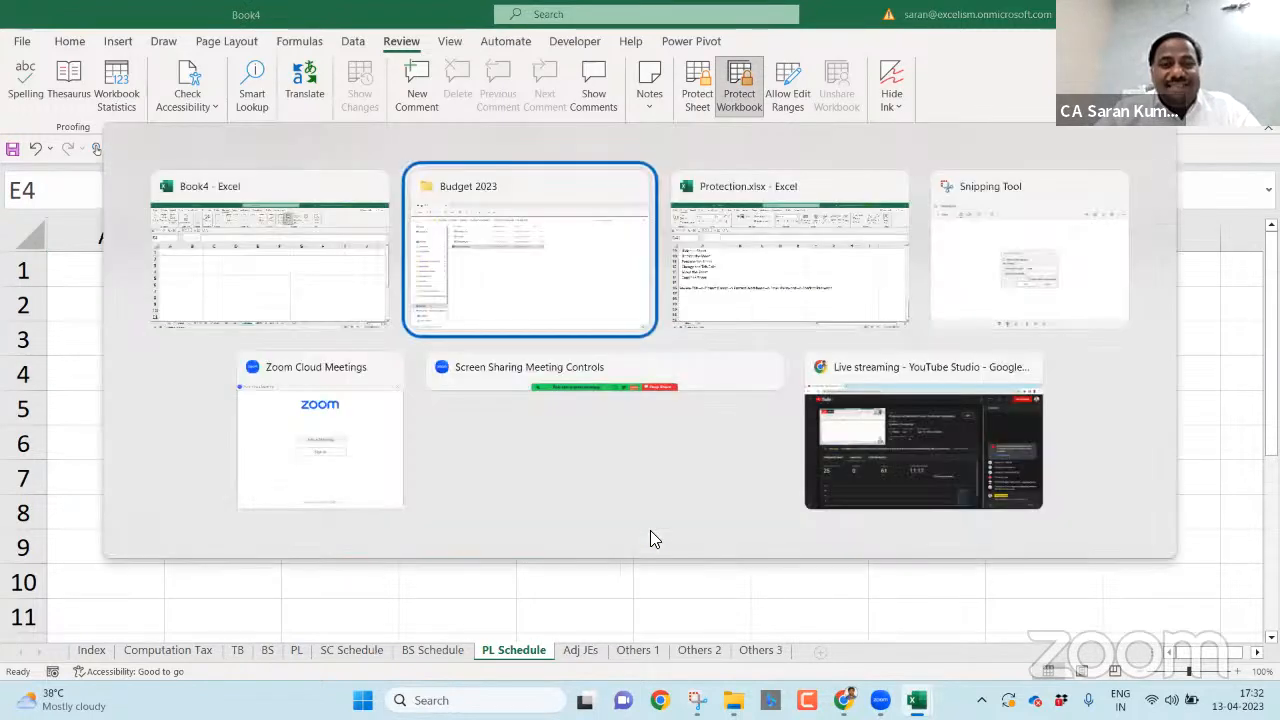
# - Go up to 7. Protection of Ms-Excel, back into Budget 2023, and reopen Operations.xlsx
pyautogui.click(520, 416)
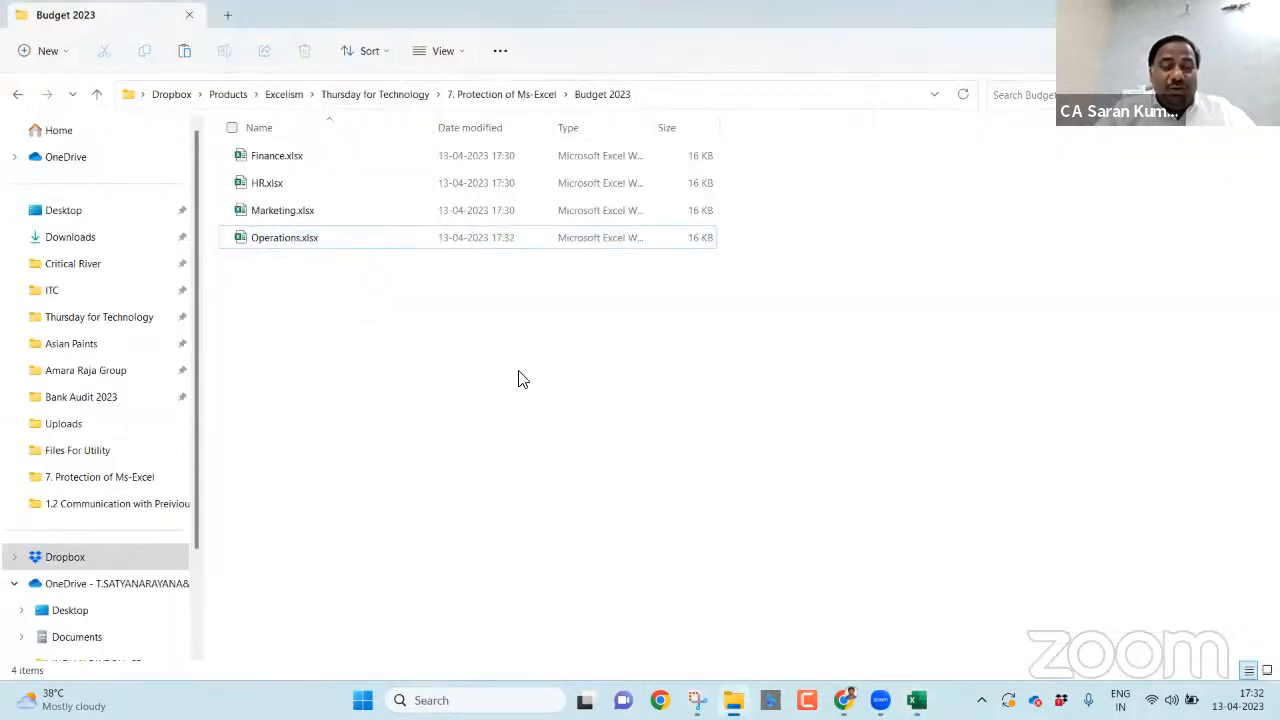
pyautogui.click(524, 97)
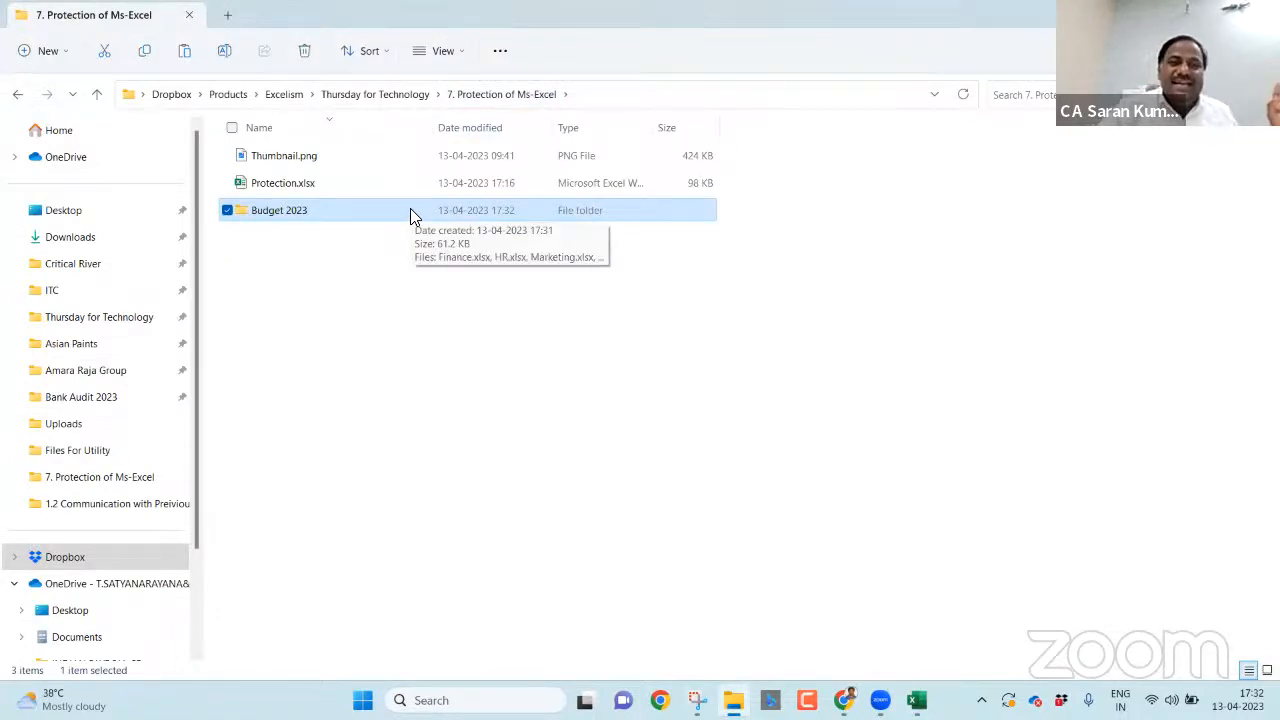
pyautogui.doubleClick(410, 211)
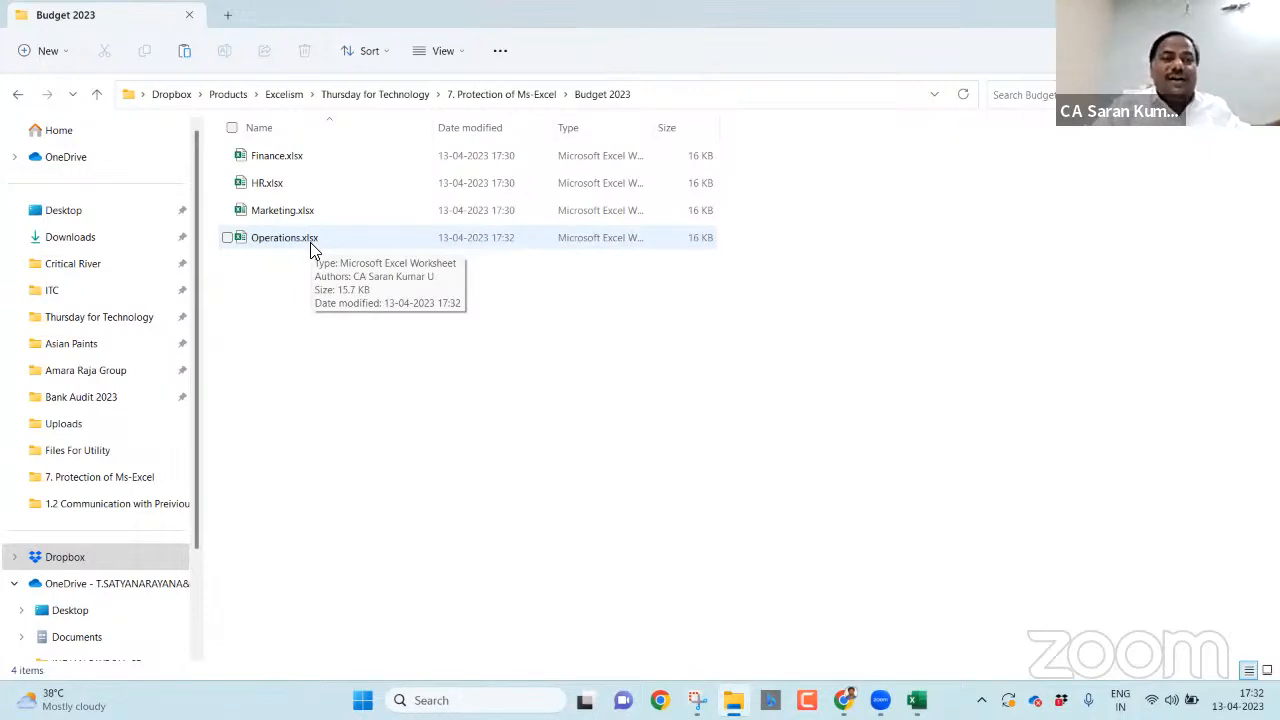
pyautogui.doubleClick(310, 242)
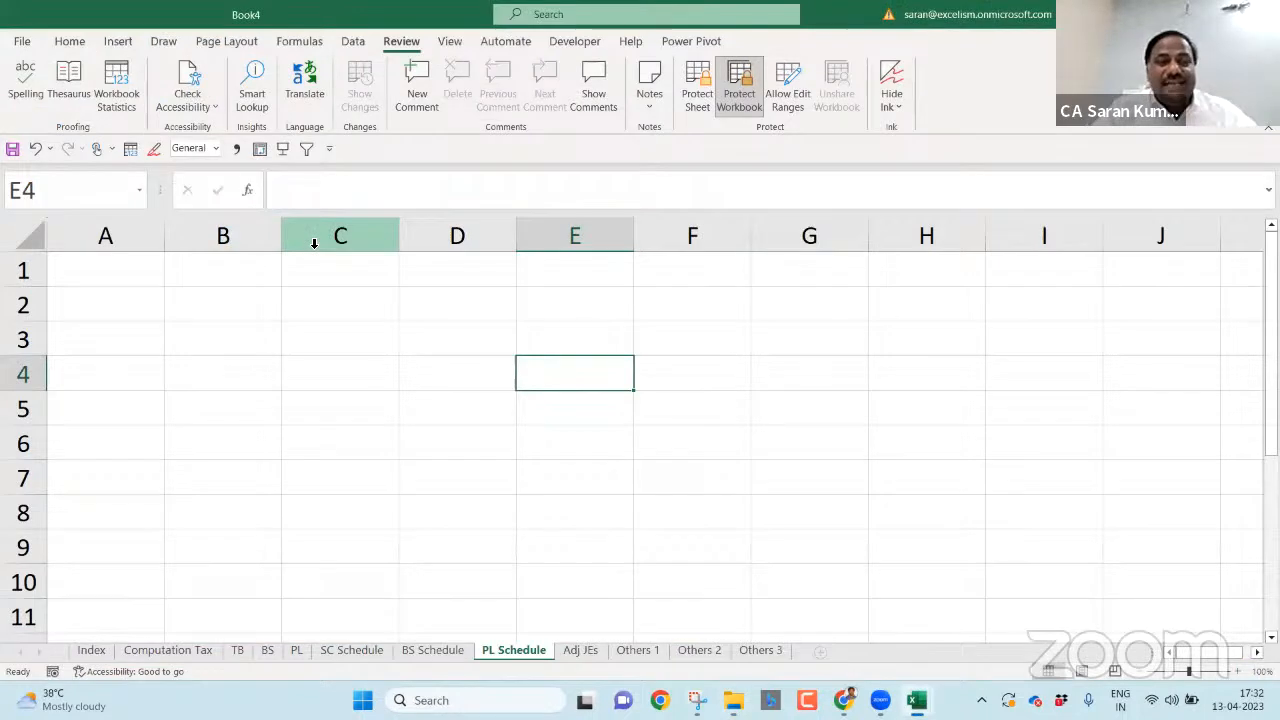
# - Rename the September tab to Sep and delete the 2022 sheet
pyautogui.click(500, 406)
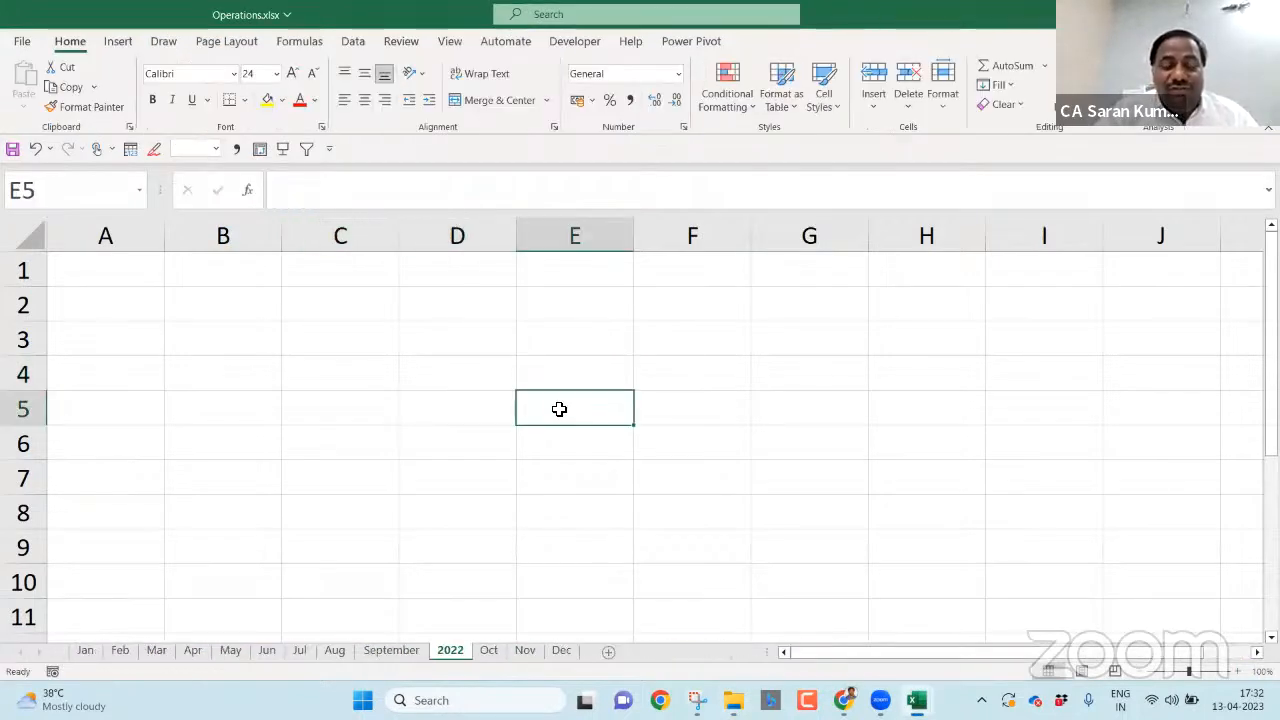
pyautogui.click(416, 648)
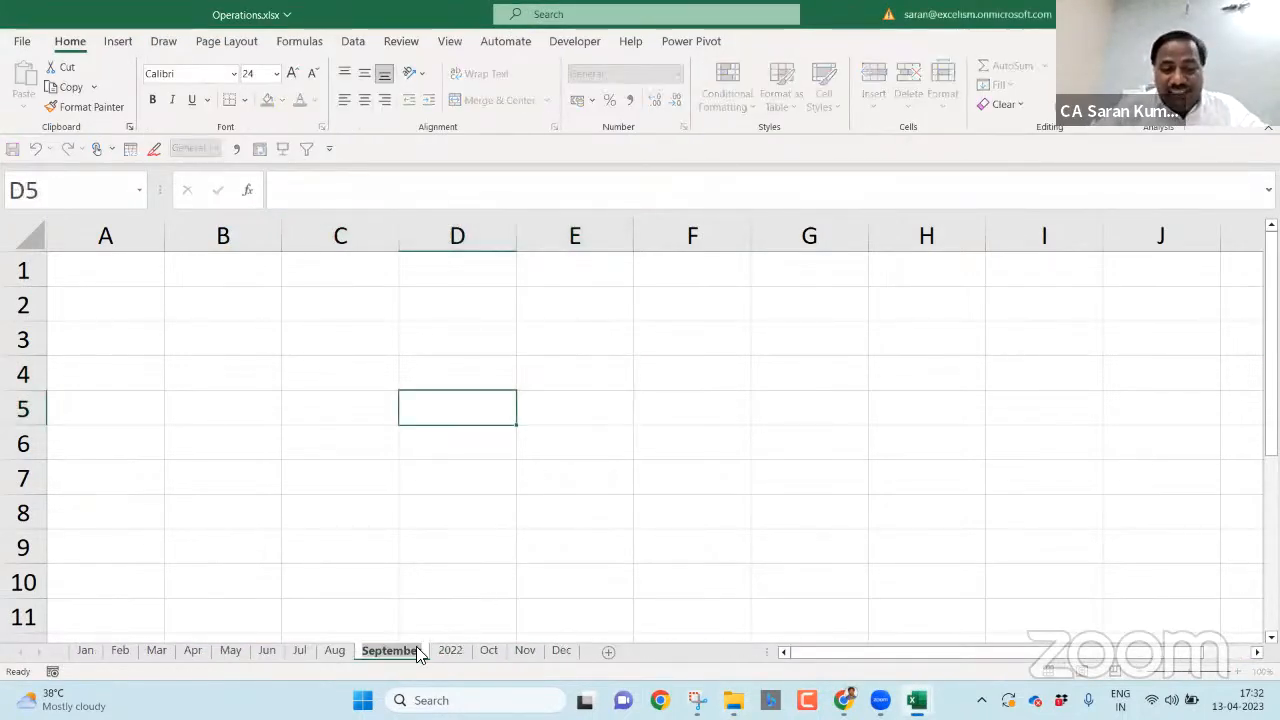
pyautogui.write('Sep')
pyautogui.press('Return')
pyautogui.click(418, 652)
pyautogui.hotkey('alt', 'e')
pyautogui.press('l')
pyautogui.press('Return')
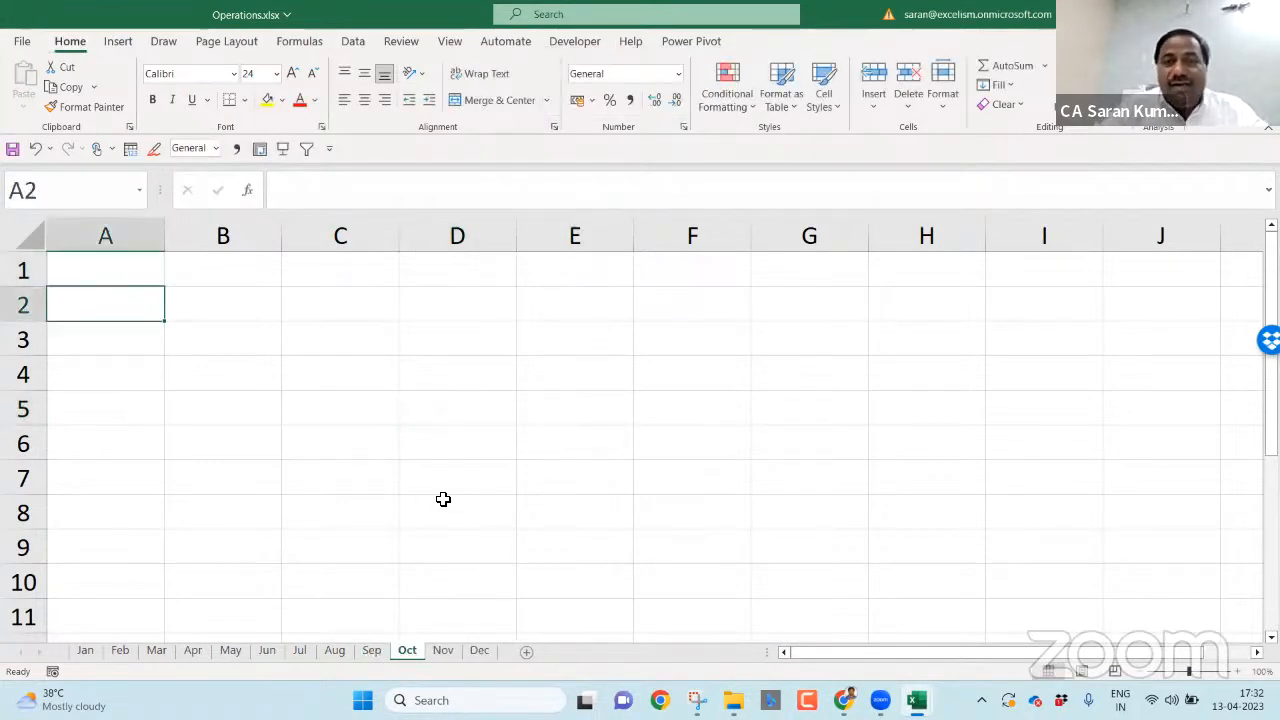
# - Protect the Operations.xlsx workbook structure with no password, then return to Book4
pyautogui.click(399, 42)
pyautogui.click(740, 103)
pyautogui.click(693, 397)
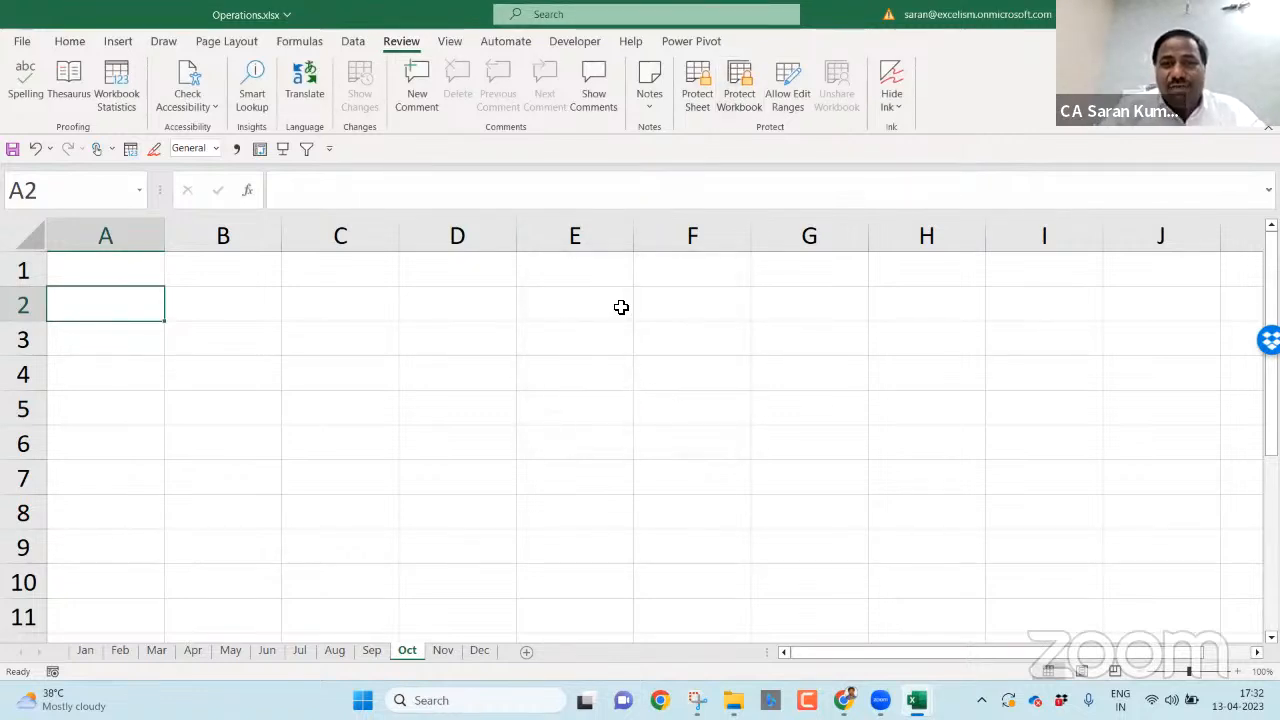
pyautogui.press('super+Down')
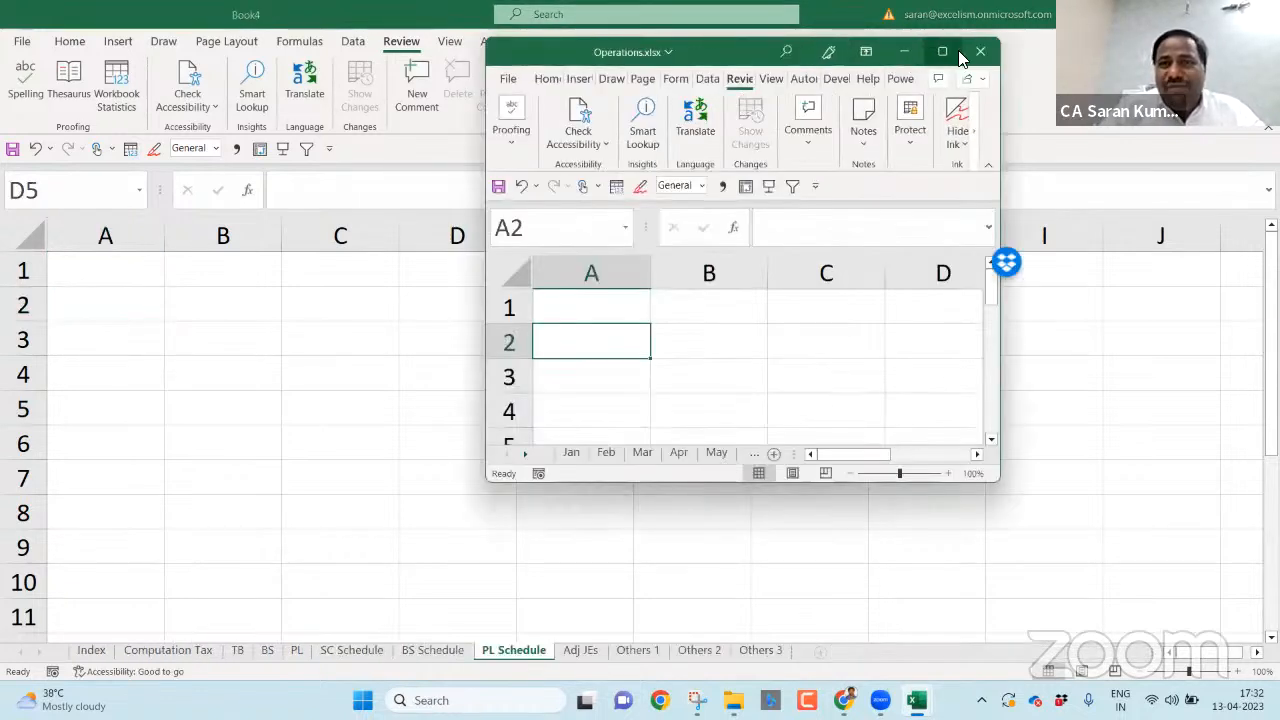
pyautogui.click(958, 50)
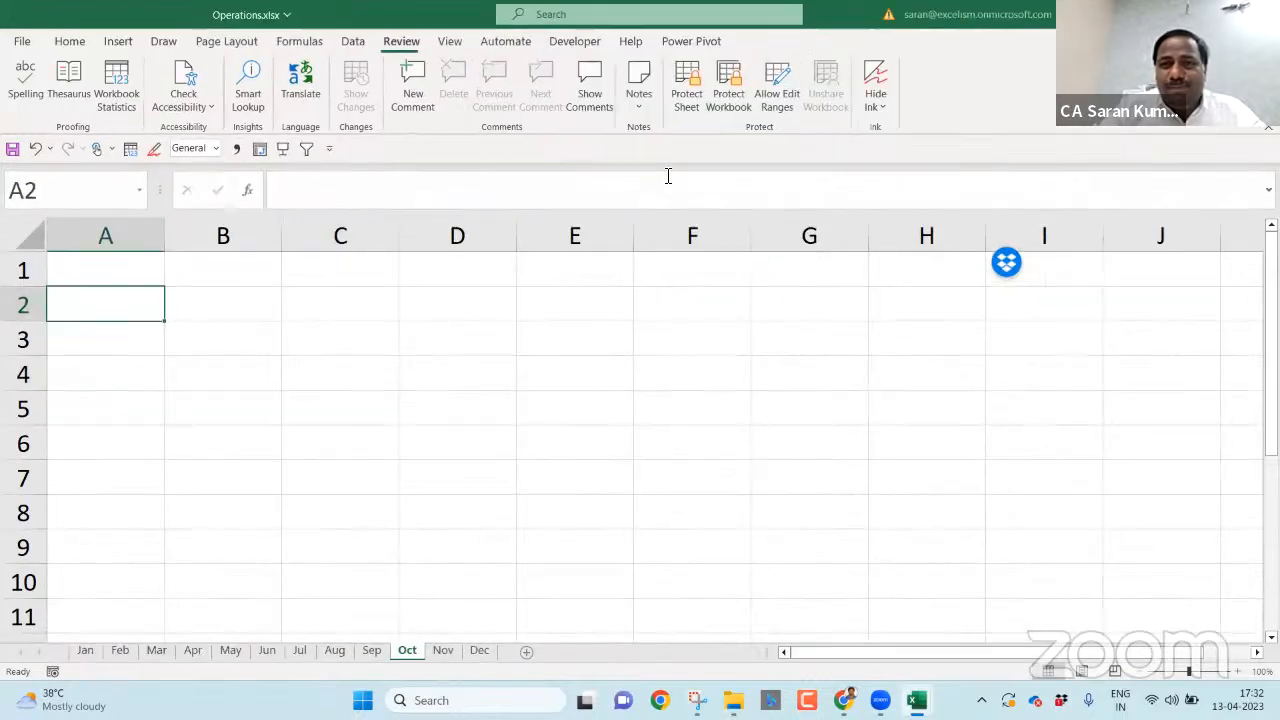
pyautogui.click(739, 95)
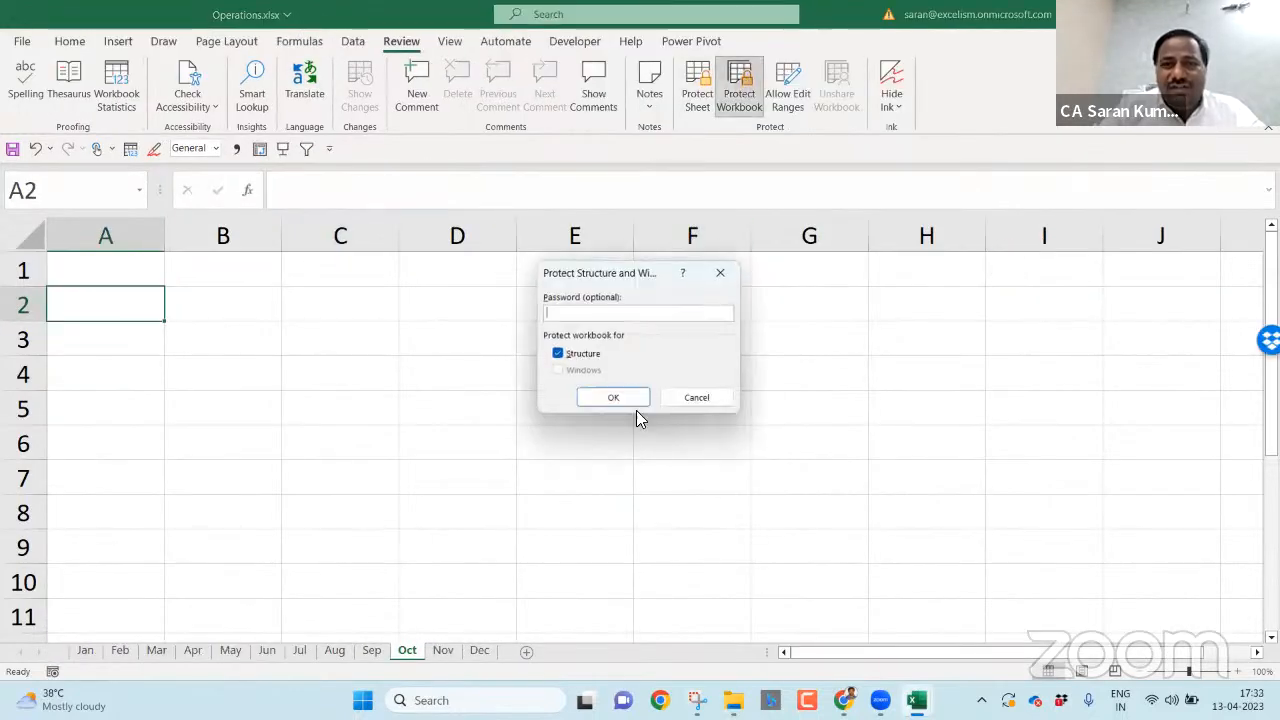
pyautogui.click(615, 395)
pyautogui.click(485, 415)
pyautogui.hotkey('ctrl', 'Tab')
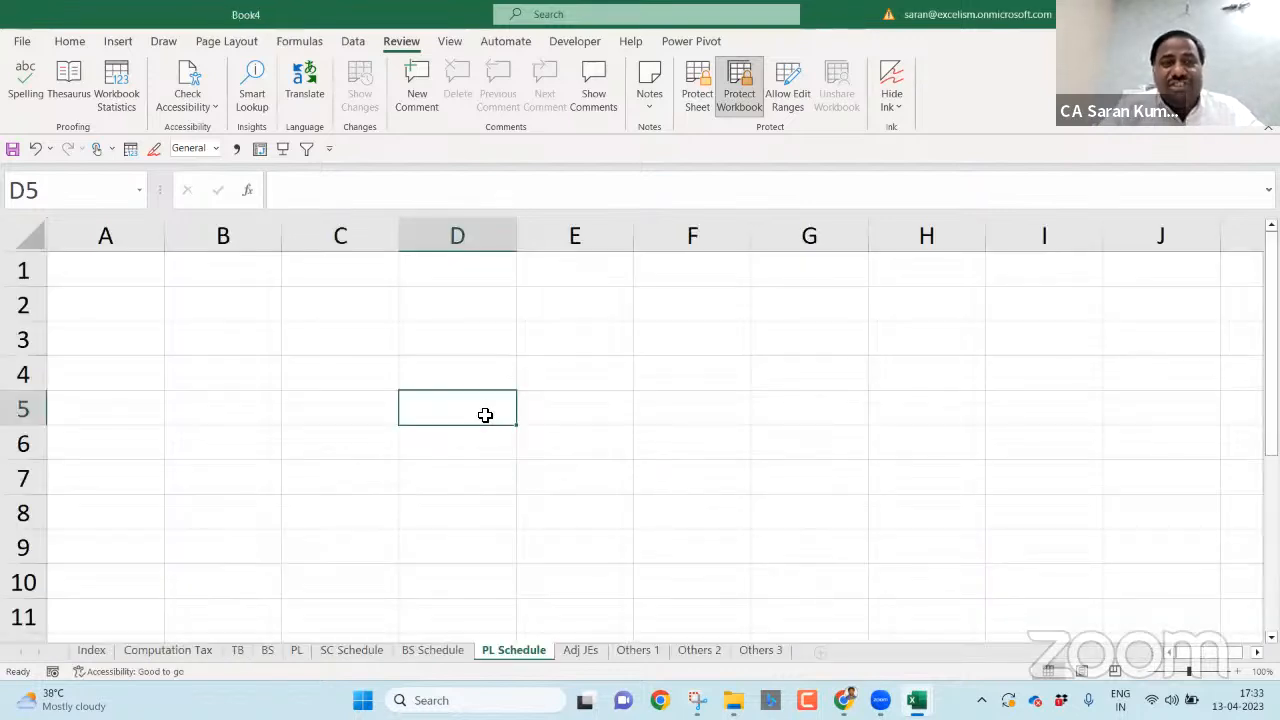
# - Save the new workbook as 'FS Sheets' and switch back to Protection.xlsx
pyautogui.click(567, 413)
pyautogui.press('F12')
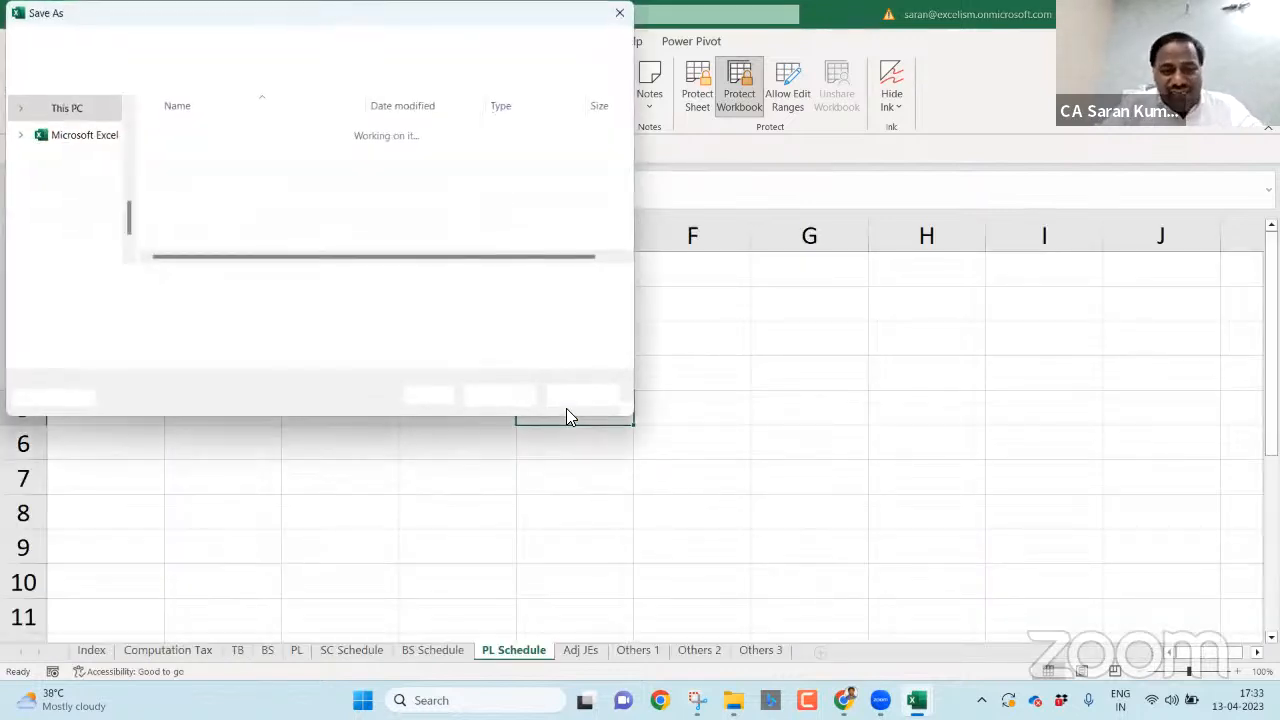
pyautogui.write('FS')
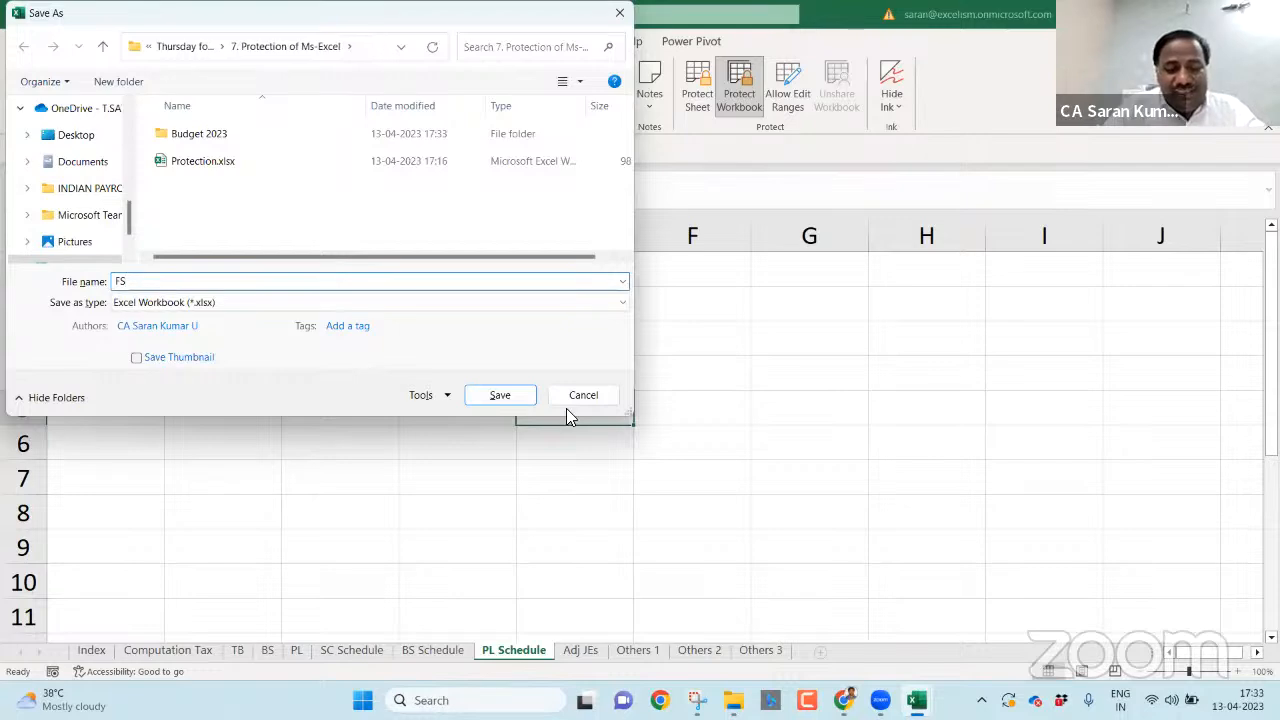
pyautogui.write(' Sheets')
pyautogui.press('Return')
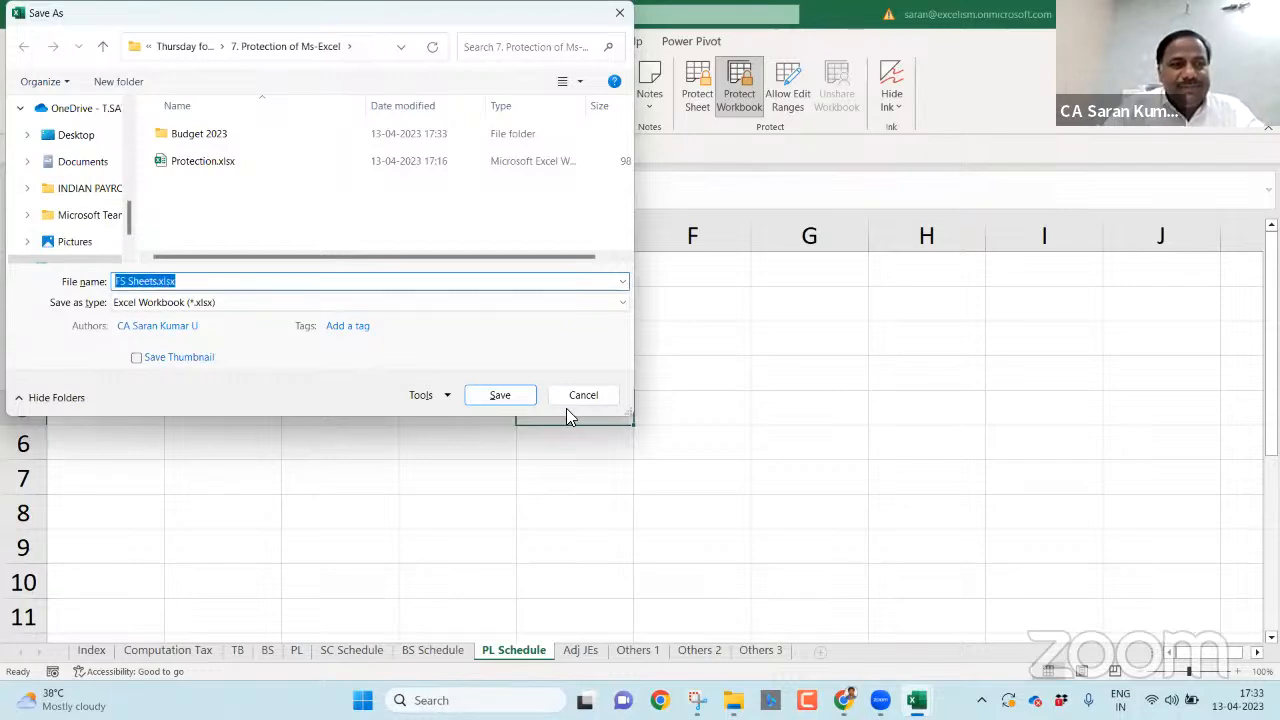
pyautogui.hotkey('ctrl', 'Tab')
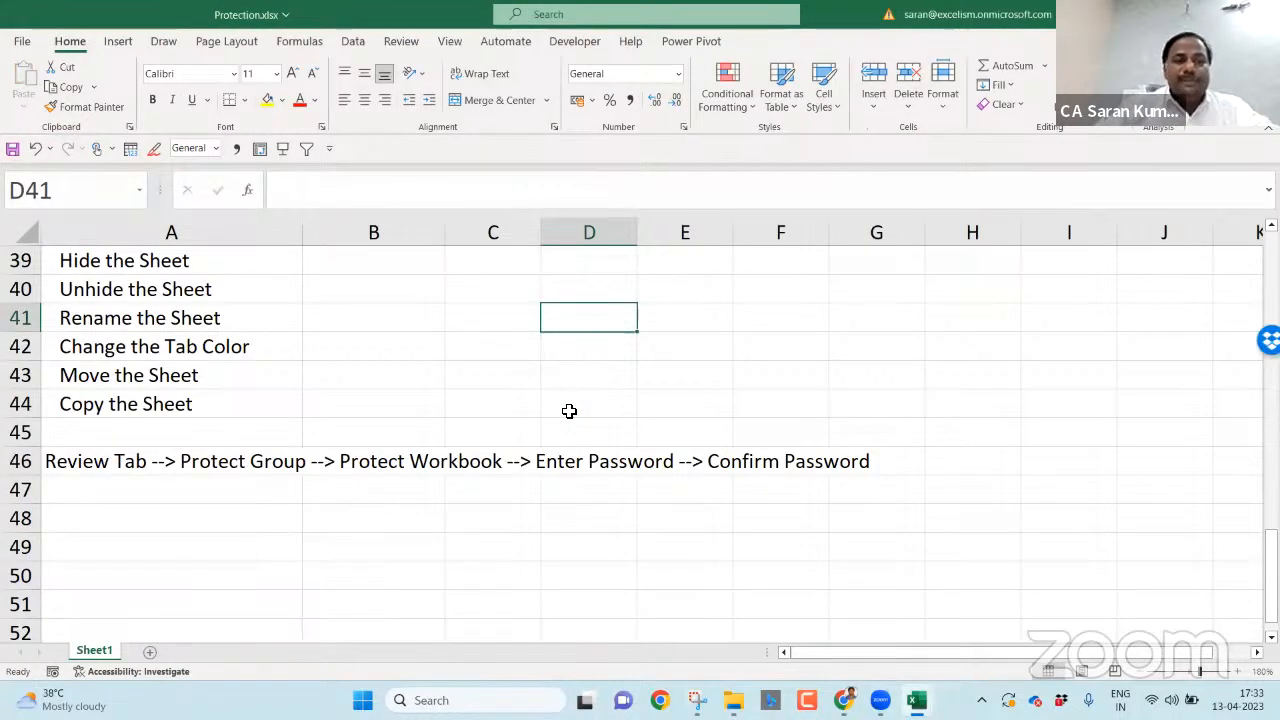
pyautogui.hotkey('ctrl', 'Home')
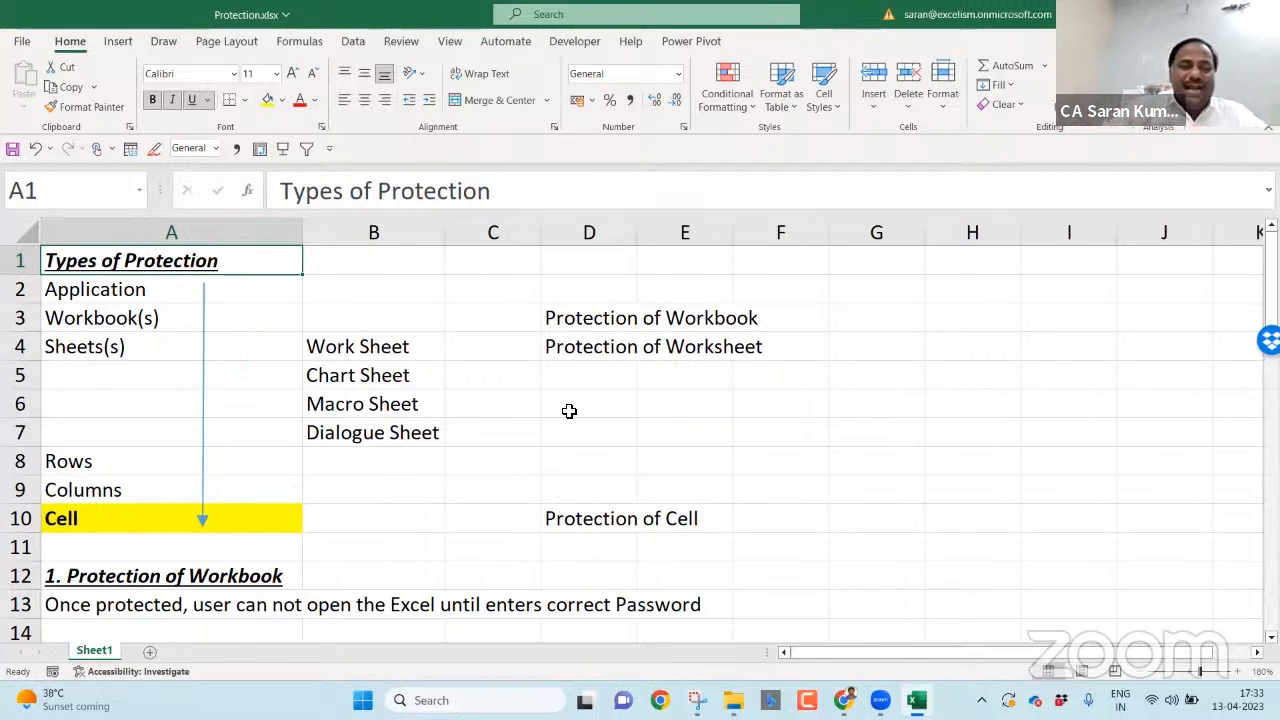
pyautogui.click(581, 466)
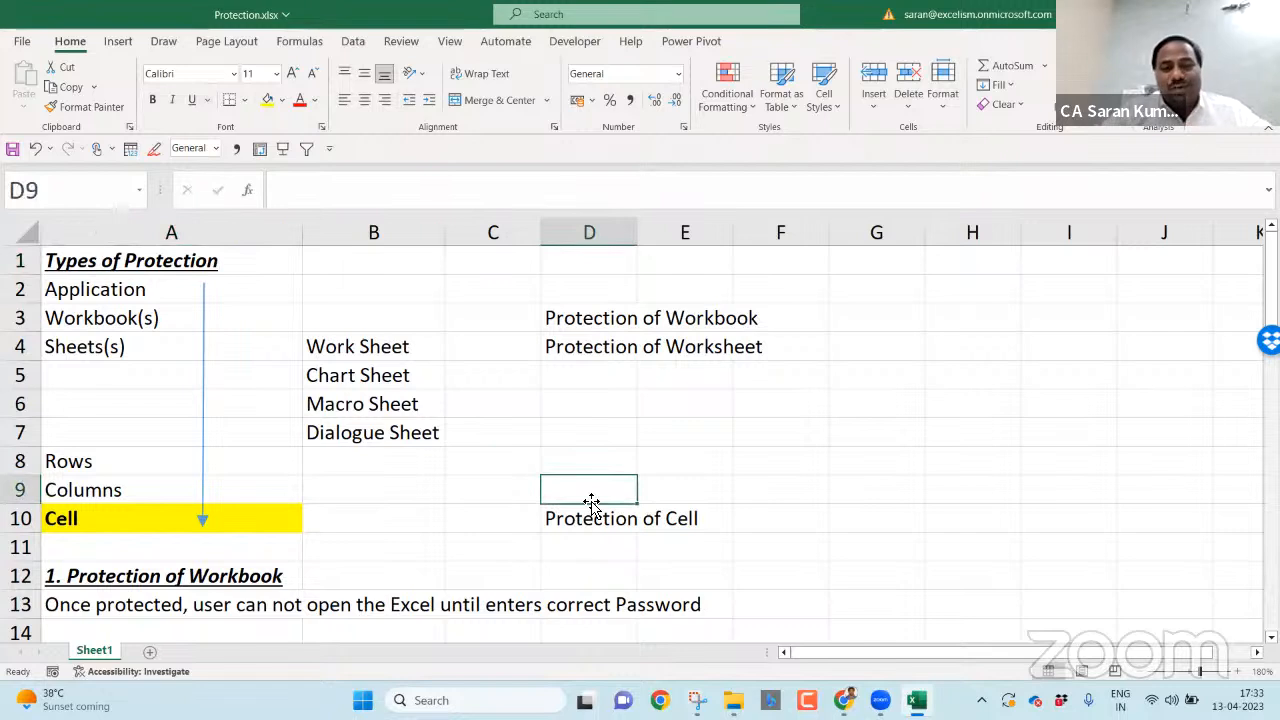
pyautogui.press('Down')
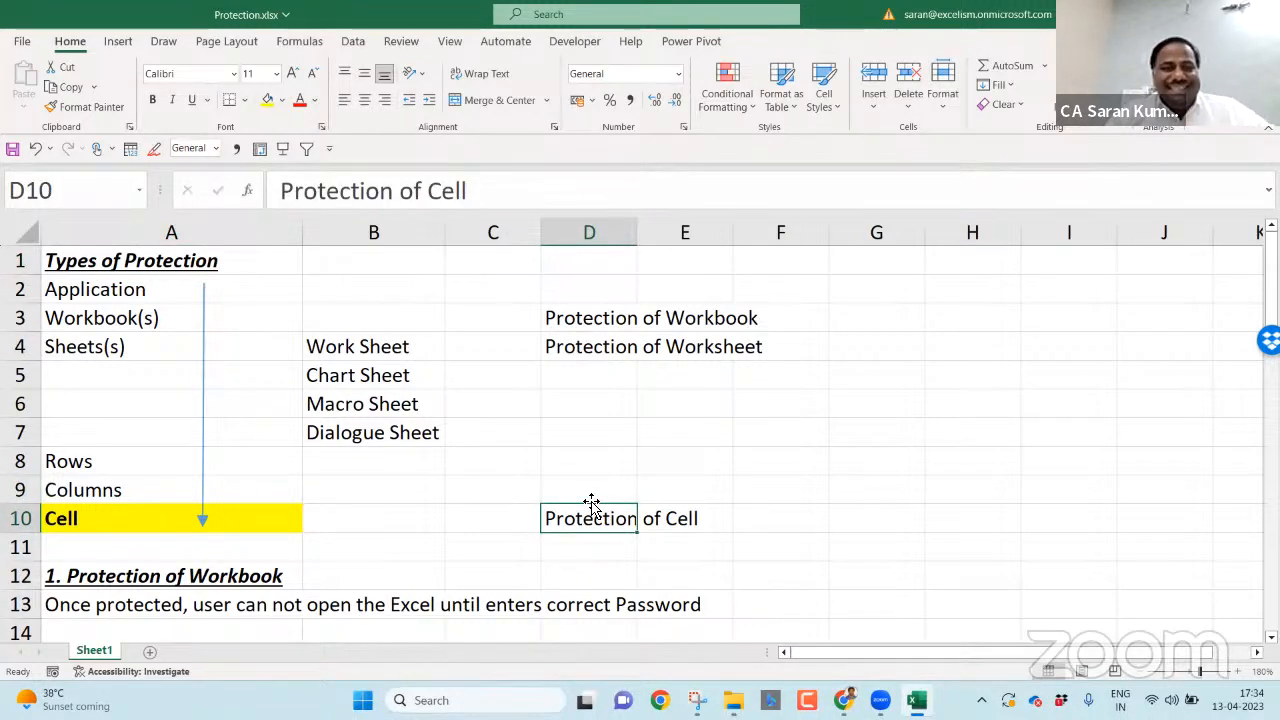
pyautogui.hotkey('ctrl', 'Left')
pyautogui.hotkey('ctrl', 'Down')
pyautogui.hotkey('ctrl', 'Down')
pyautogui.hotkey('ctrl', 'Down')
pyautogui.hotkey('ctrl', 'Down')
pyautogui.hotkey('ctrl', 'Down')
pyautogui.hotkey('ctrl', 'Down')
pyautogui.hotkey('ctrl', 'Down')
pyautogui.hotkey('ctrl', 'Down')
pyautogui.hotkey('ctrl', 'Down')
pyautogui.hotkey('ctrl', 'Down')
pyautogui.hotkey('ctrl', 'Down')
pyautogui.hotkey('ctrl', 'Down')
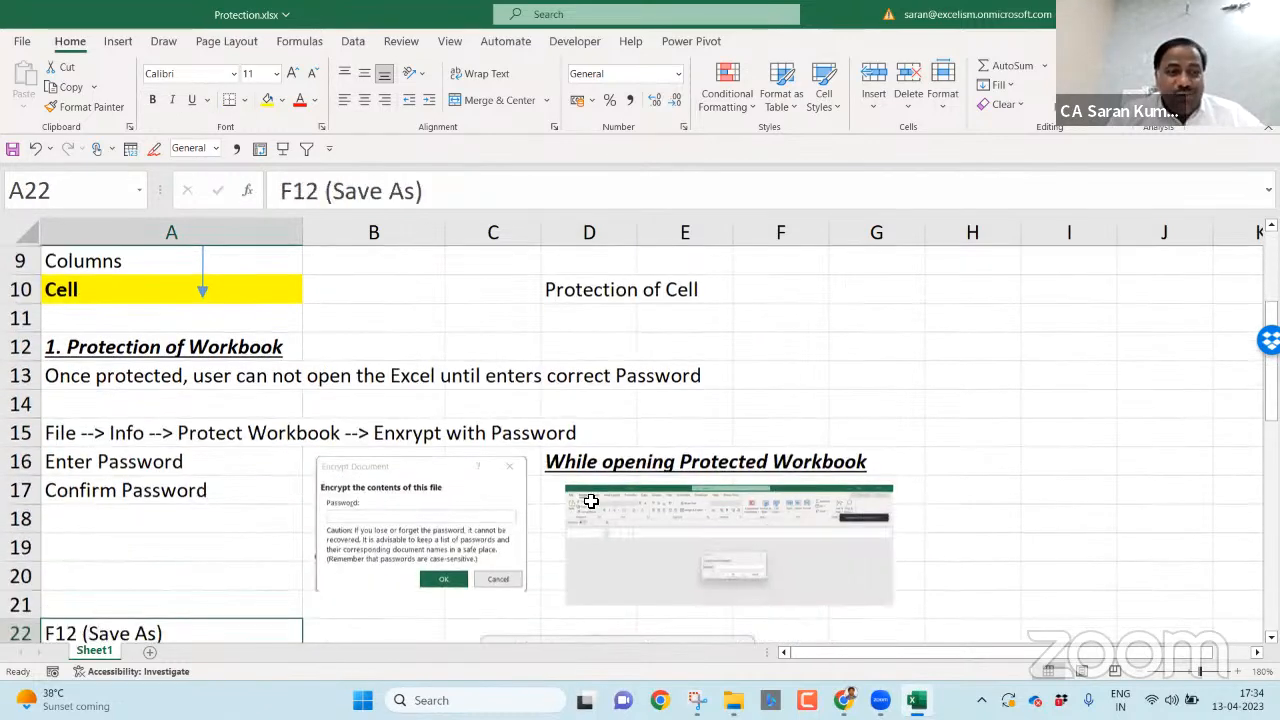
pyautogui.press('Down')
pyautogui.press('Down')
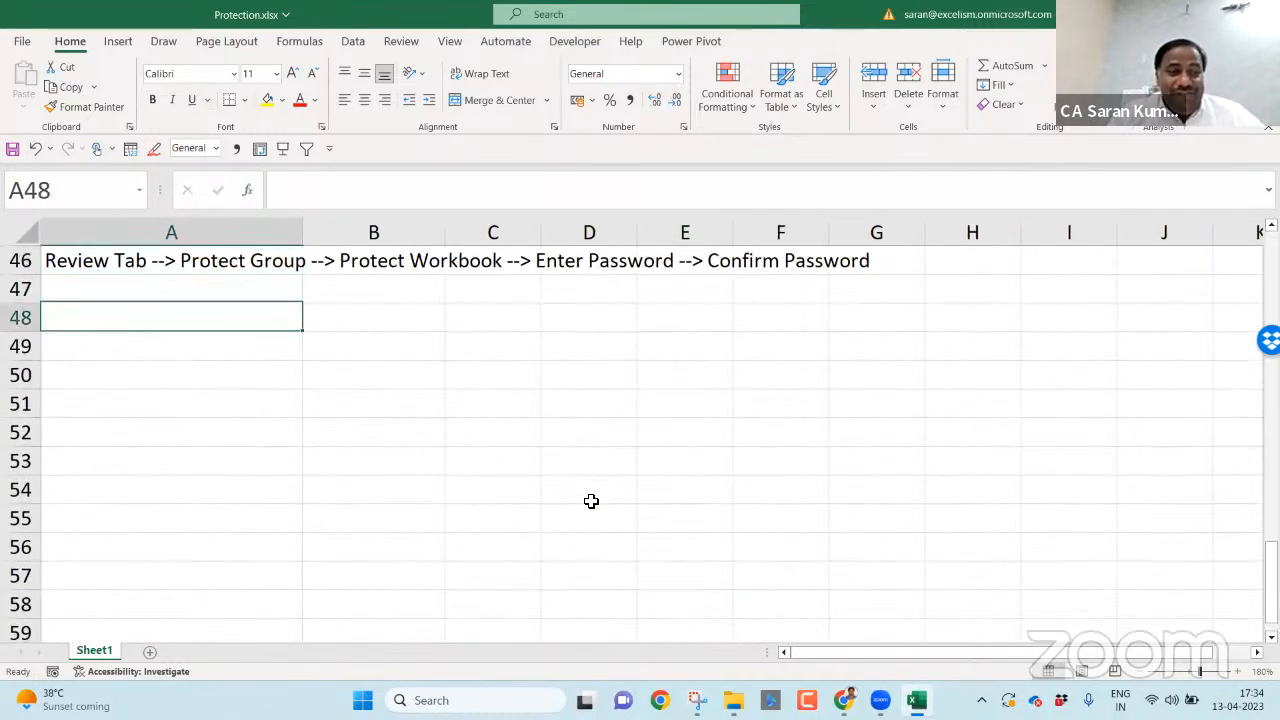
# - Enter '3. Protection of Cells in the Worksheet of Workbook' in A48, bold, italic and underlined
pyautogui.write('3.')
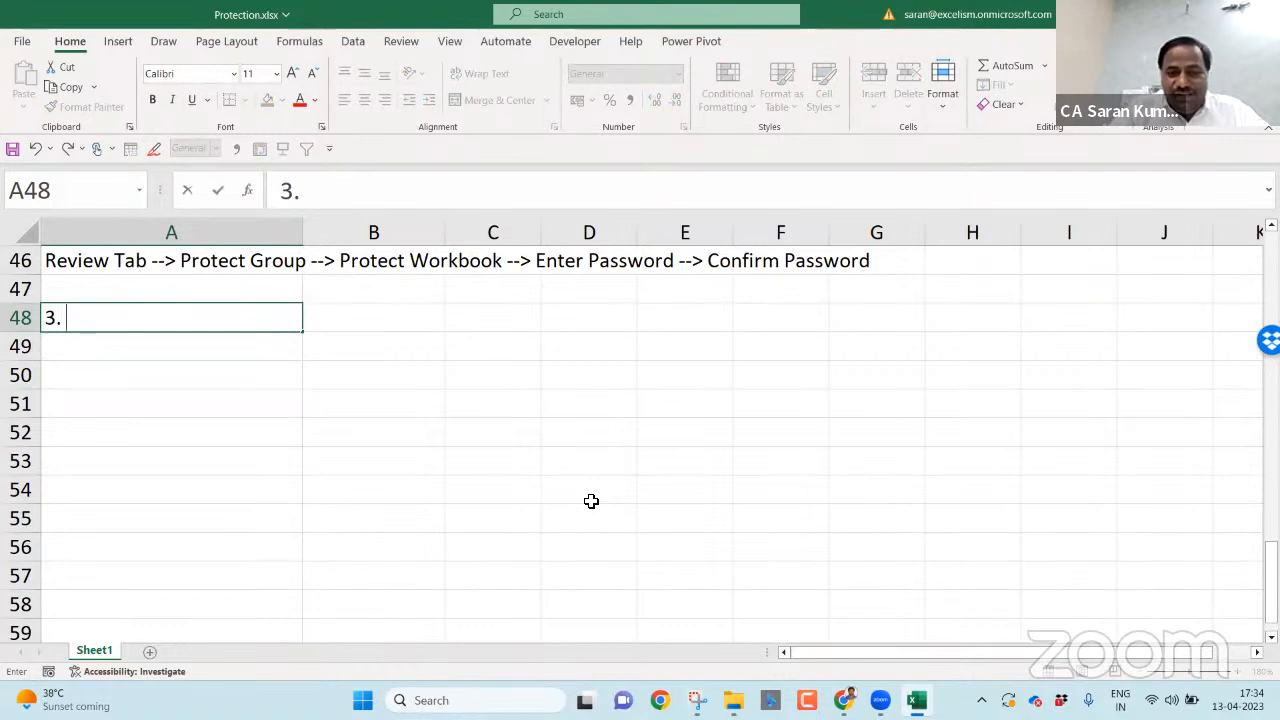
pyautogui.write(' Protection of C')
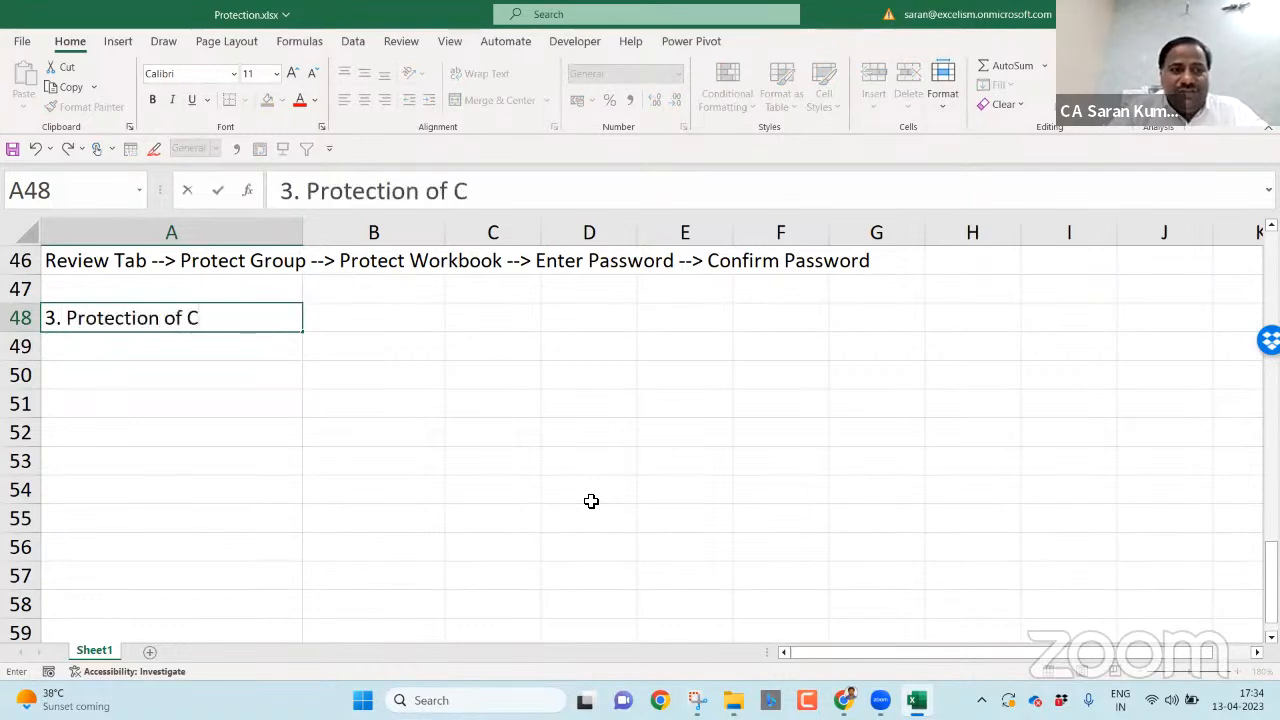
pyautogui.write('ells in the Wor')
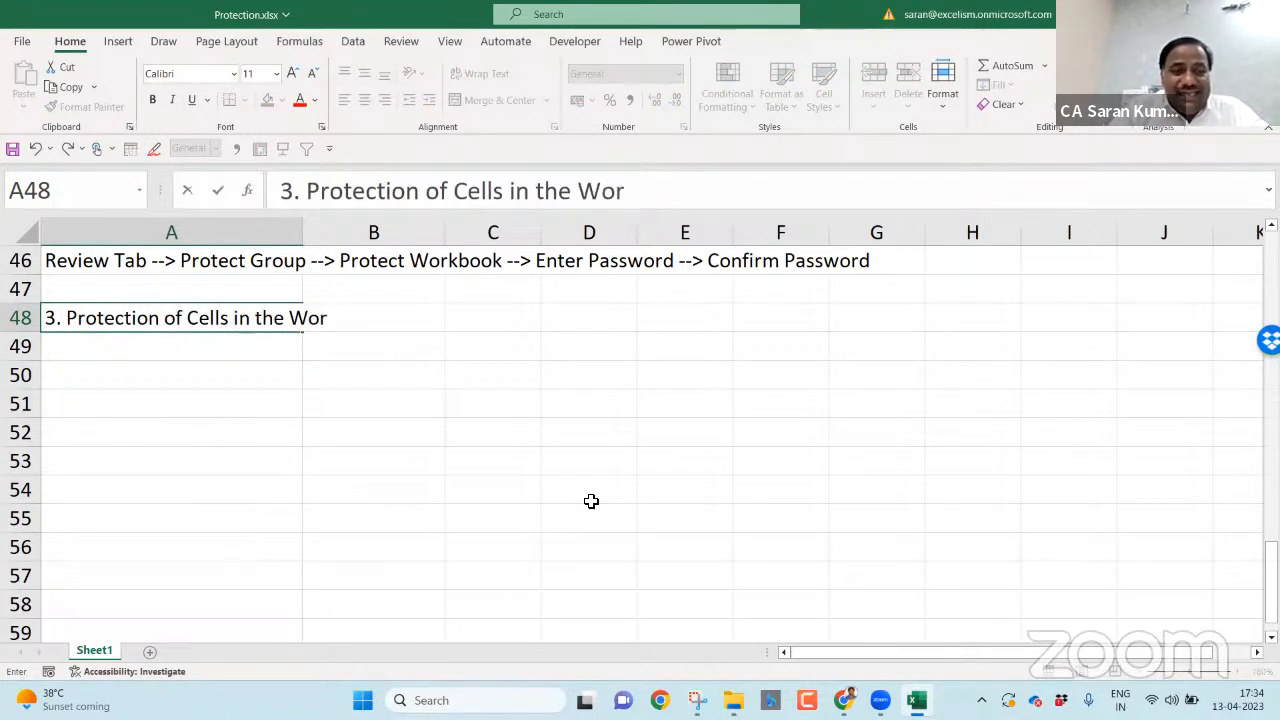
pyautogui.write('ksheet of ')
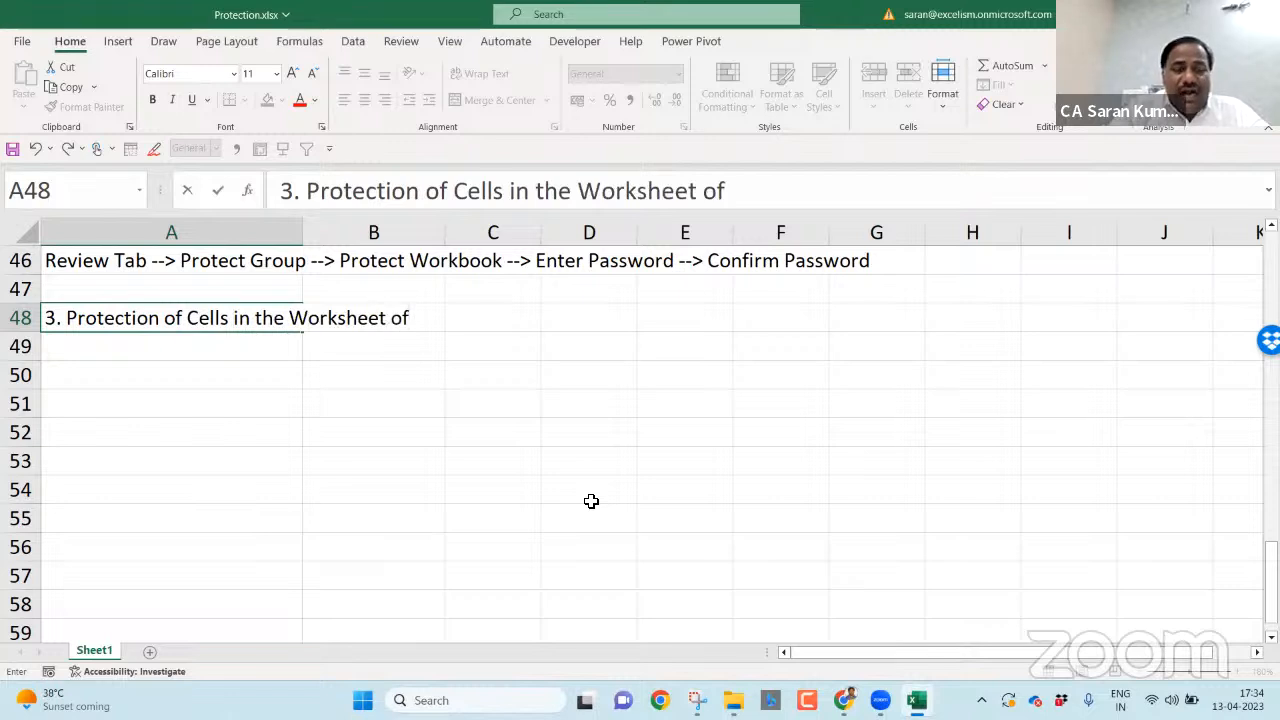
pyautogui.write('Workbook')
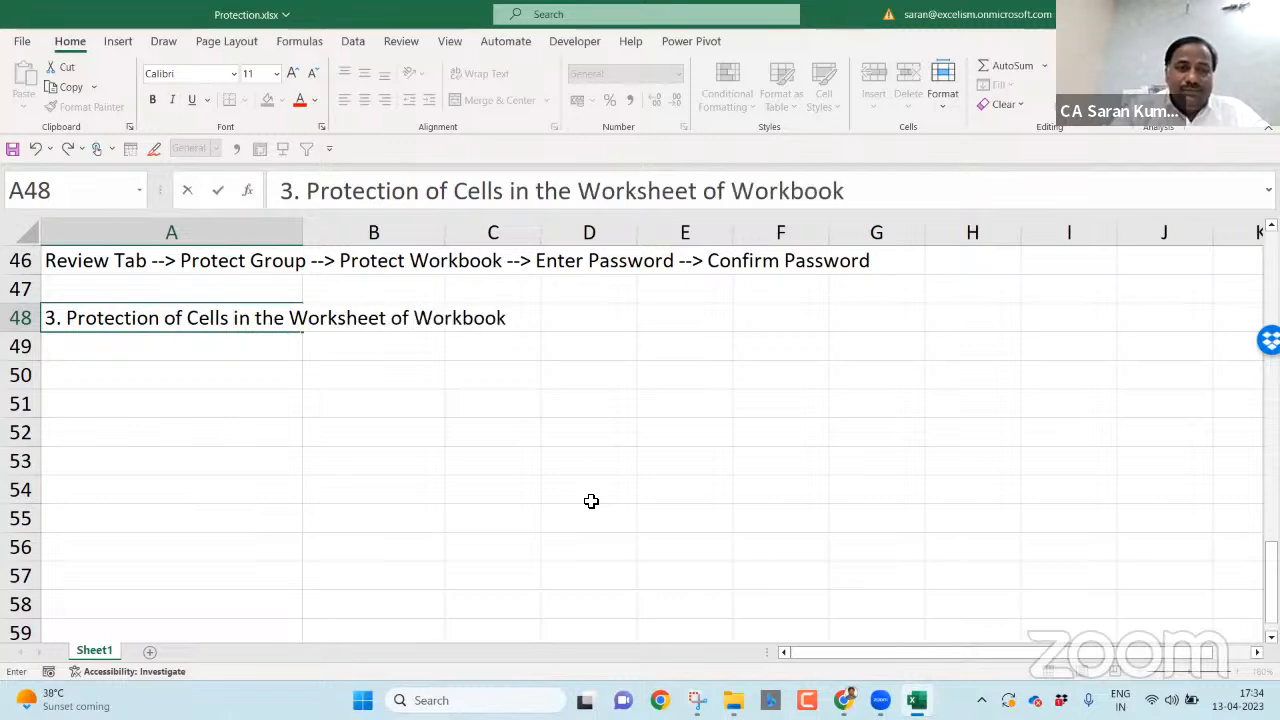
pyautogui.press('Return')
pyautogui.press('Up')
pyautogui.hotkey('ctrl', 'b')
pyautogui.hotkey('ctrl', 'i')
pyautogui.hotkey('ctrl', 'u')
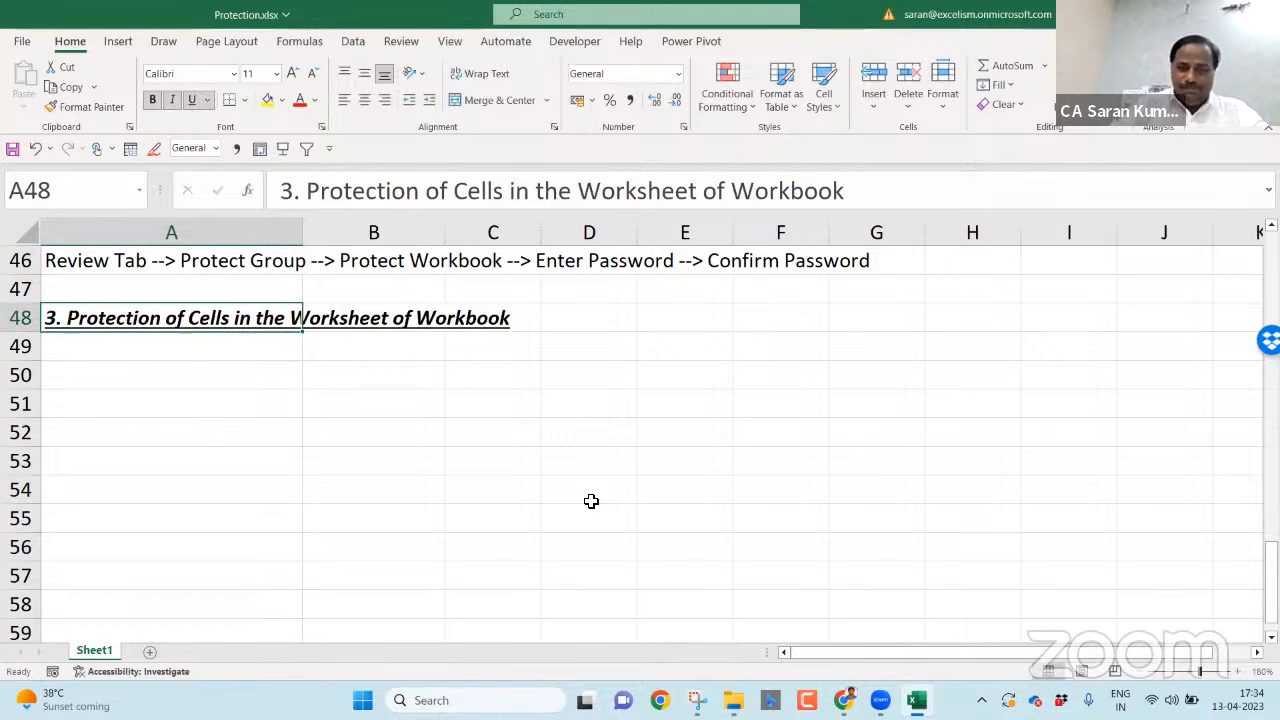
# - Select the protection type labels in column D starting from D3
pyautogui.hotkey('ctrl', 'Home')
pyautogui.press('Down')
pyautogui.press('Down')
pyautogui.press('Right')
pyautogui.press('Right')
pyautogui.press('Right')
pyautogui.hotkey('shift', 'Down')
pyautogui.hotkey('shift', 'Down')
pyautogui.hotkey('shift', 'Down')
pyautogui.hotkey('shift', 'Down')
pyautogui.hotkey('shift', 'Down')
pyautogui.hotkey('shift', 'Down')
pyautogui.hotkey('shift', 'Down')
# - Autofit column D and enter 'Scope: The Workbook' in E3
pyautogui.hotkey('alt', 'h')
pyautogui.press('o')
pyautogui.press('i')
pyautogui.press('Right')
pyautogui.write('Scope: The Workbook')
pyautogui.press('Return')
# - Enter 'Scope: Structure of Workbook (Sheets)' in E4, fixing the typos
pyautogui.write('Scope: Strcture')
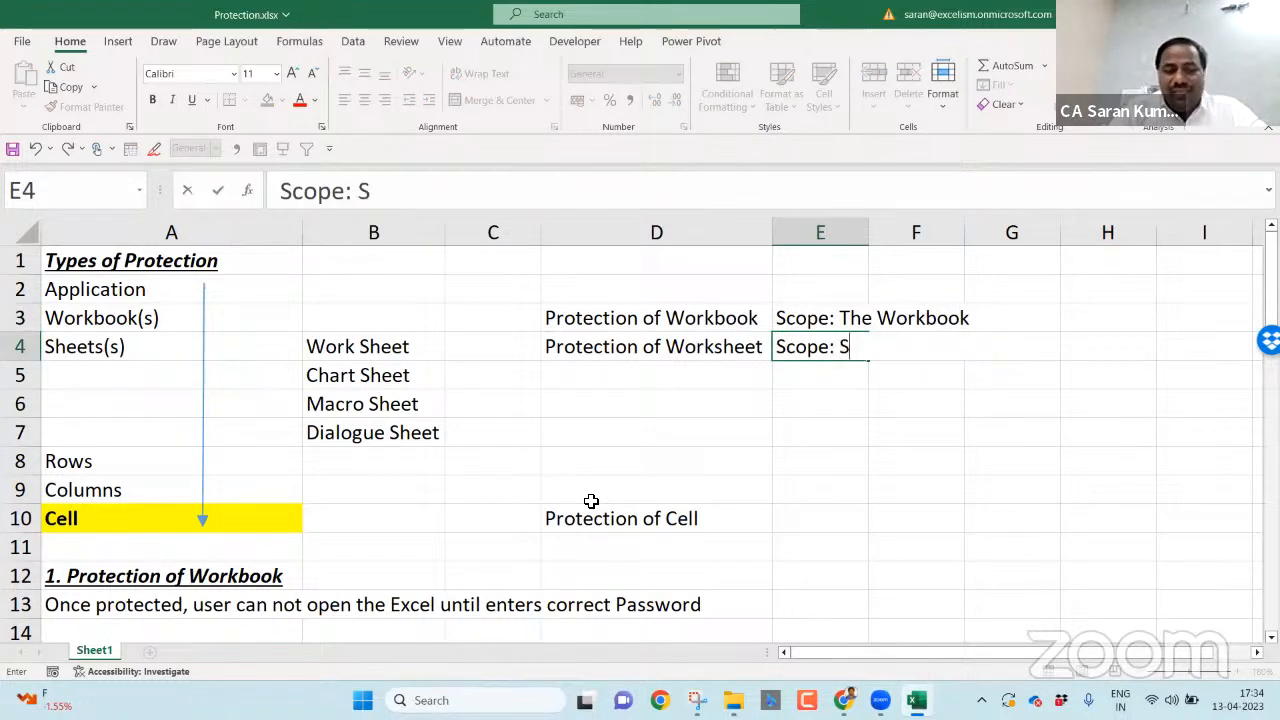
pyautogui.press('BackSpace')
pyautogui.press('BackSpace')
pyautogui.press('BackSpace')
pyautogui.press('BackSpace')
pyautogui.press('BackSpace')
pyautogui.write('ucture of Works')
pyautogui.press('BackSpace')
pyautogui.press('BackSpace')
pyautogui.write('ks')
pyautogui.press('BackSpace')
pyautogui.write('book (Sheets)')
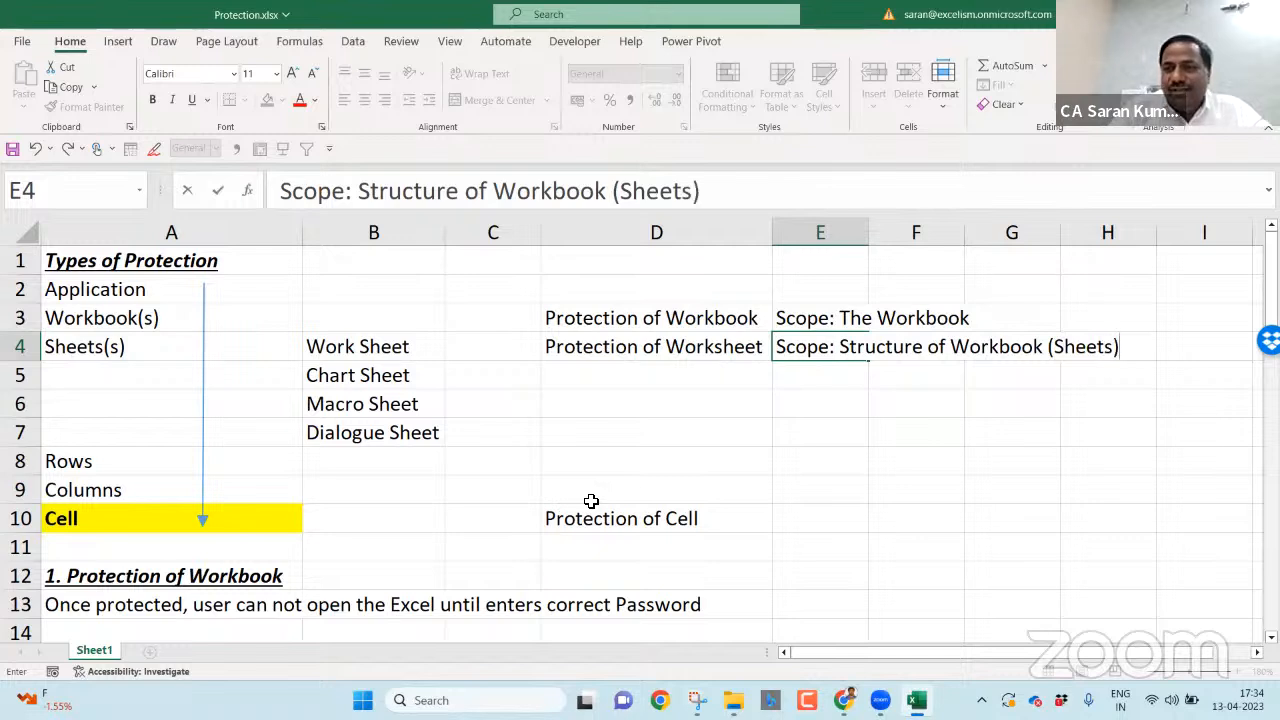
pyautogui.press('Return')
# - Enter 'Scope: Cells in the Worksheet' in E10, then return to the row 48 heading
pyautogui.press('Down')
pyautogui.press('Down')
pyautogui.press('Down')
pyautogui.press('Down')
pyautogui.press('Down')
pyautogui.press('Down')
pyautogui.press('Up')
pyautogui.write('Scope:')
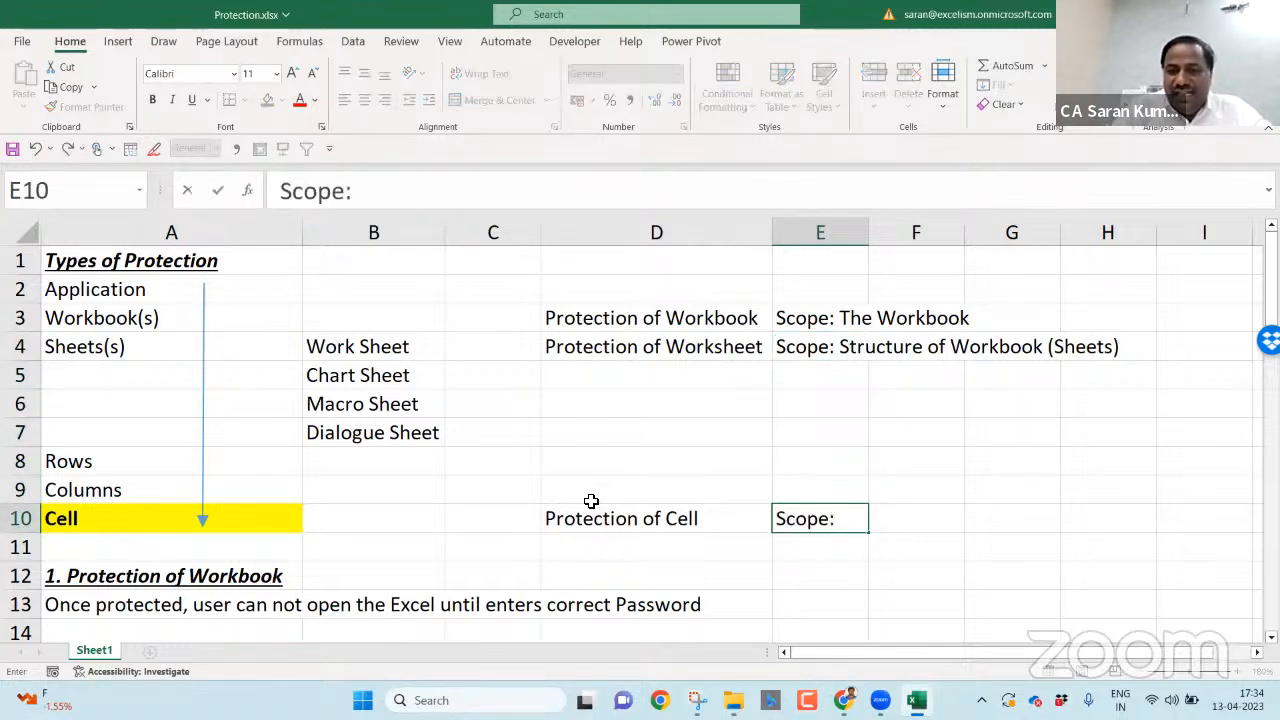
pyautogui.write(' Cells in teh')
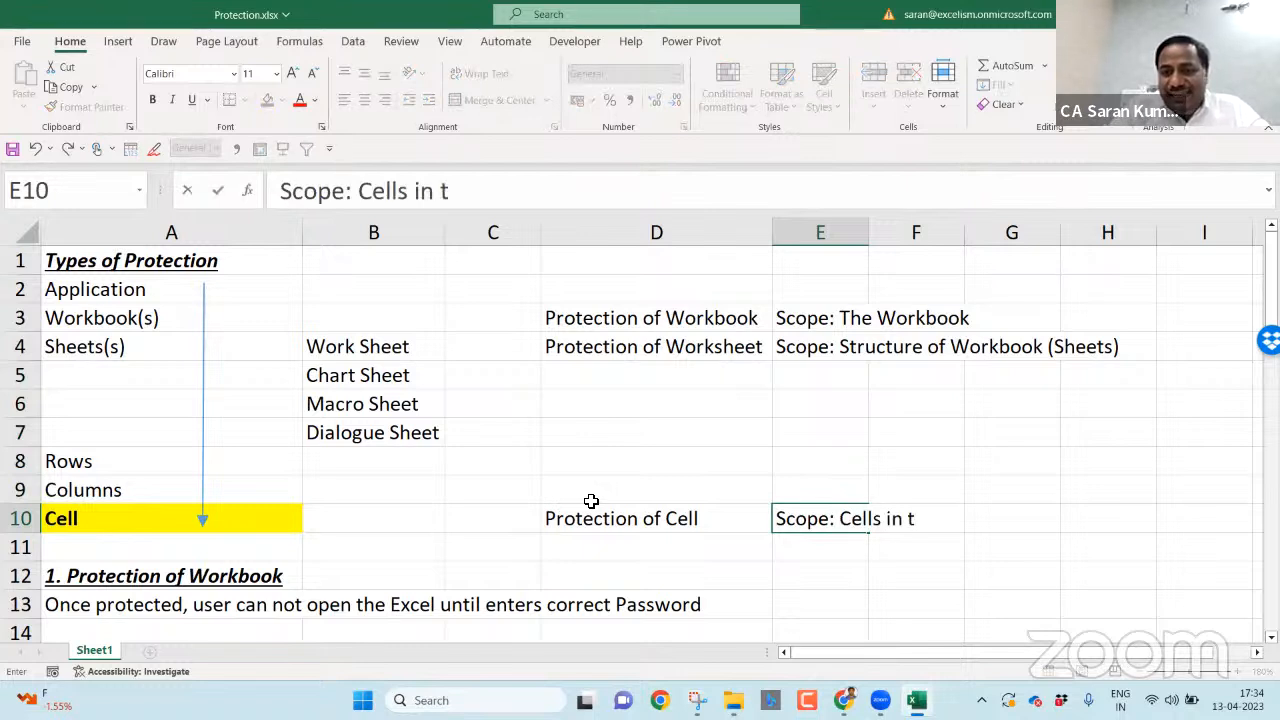
pyautogui.press('BackSpace')
pyautogui.press('BackSpace')
pyautogui.write('he Worksheet')
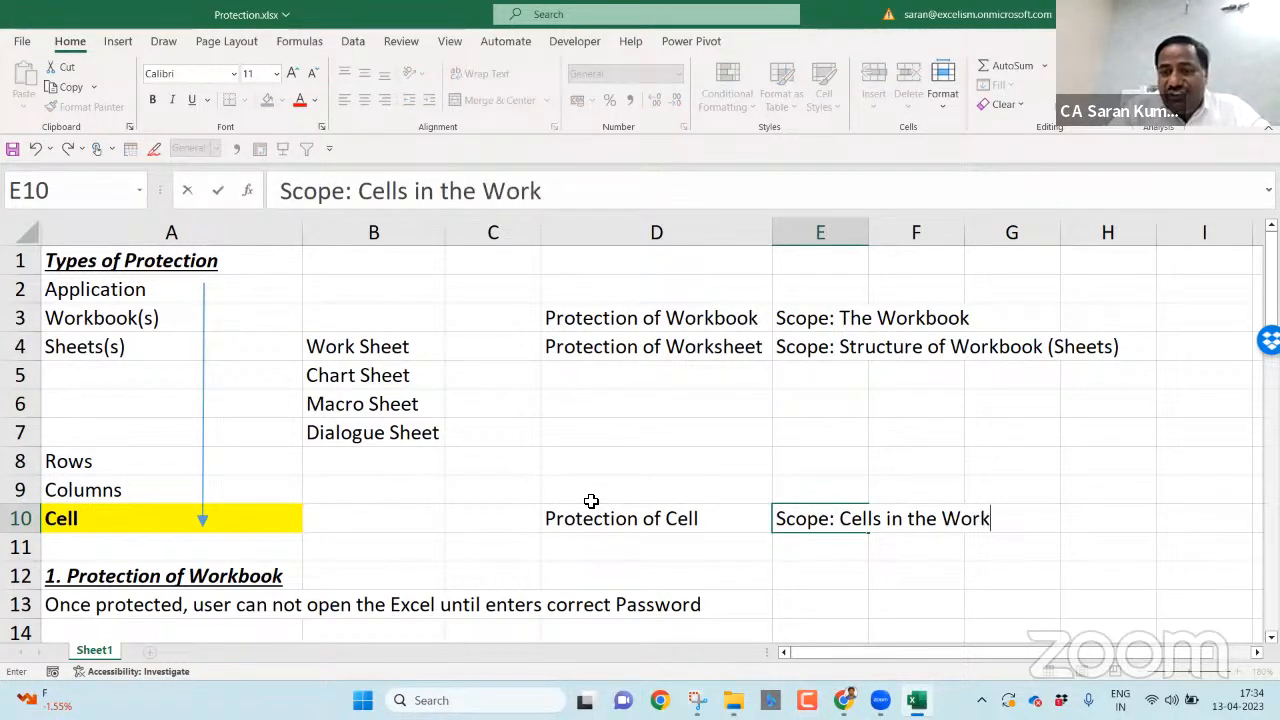
pyautogui.press('Return')
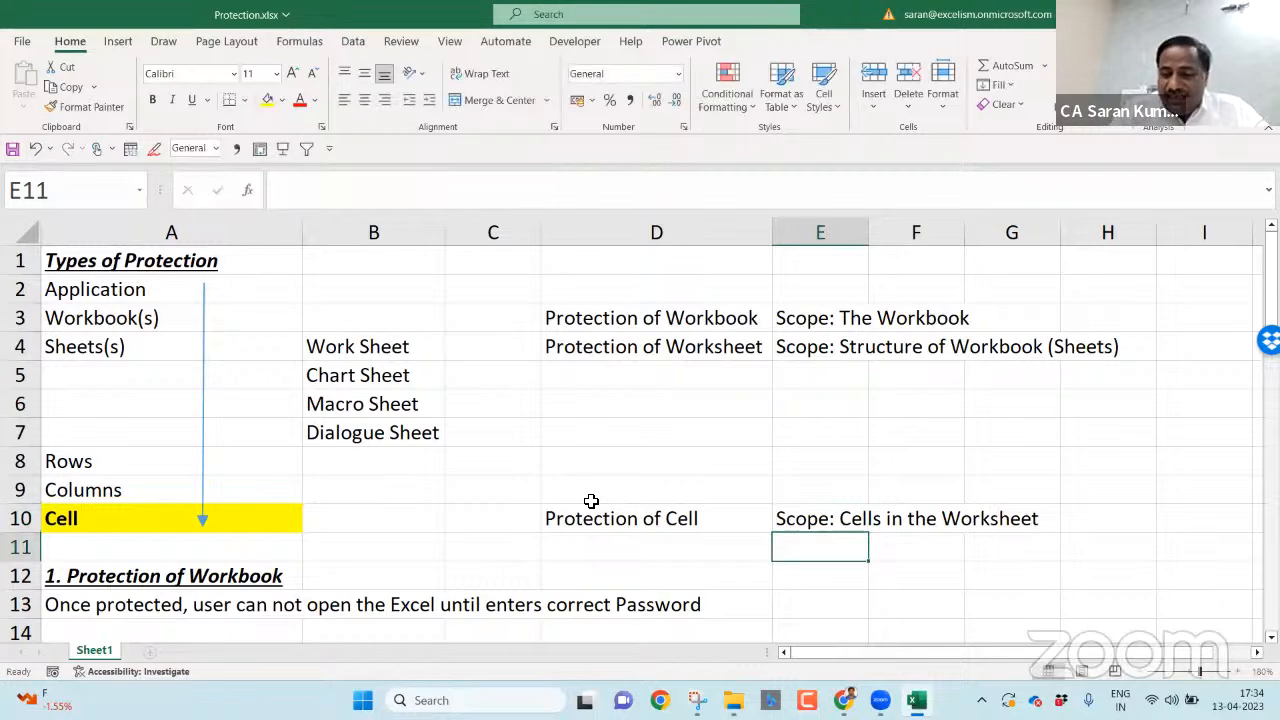
pyautogui.hotkey('ctrl', 'Down')
pyautogui.press('Home')
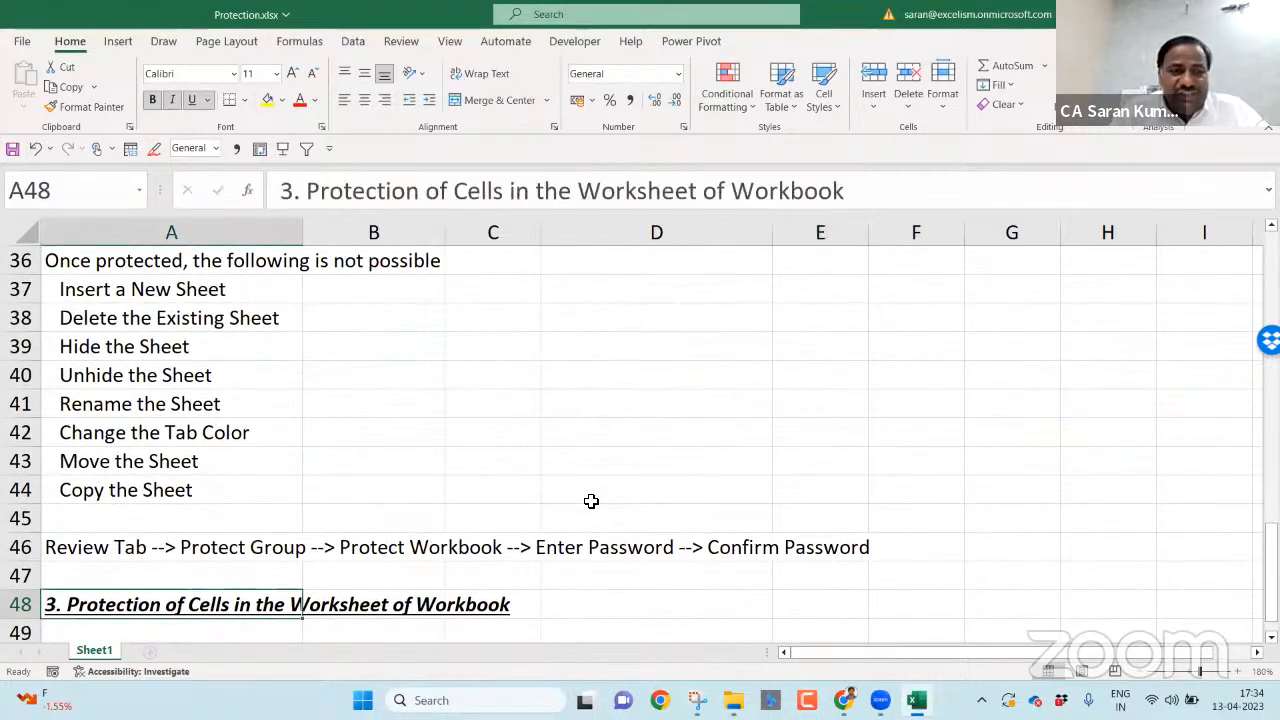
pyautogui.hotkey('ctrl', 'Down')
pyautogui.hotkey('ctrl', 'Up')
pyautogui.press('Down')
pyautogui.press('Down')
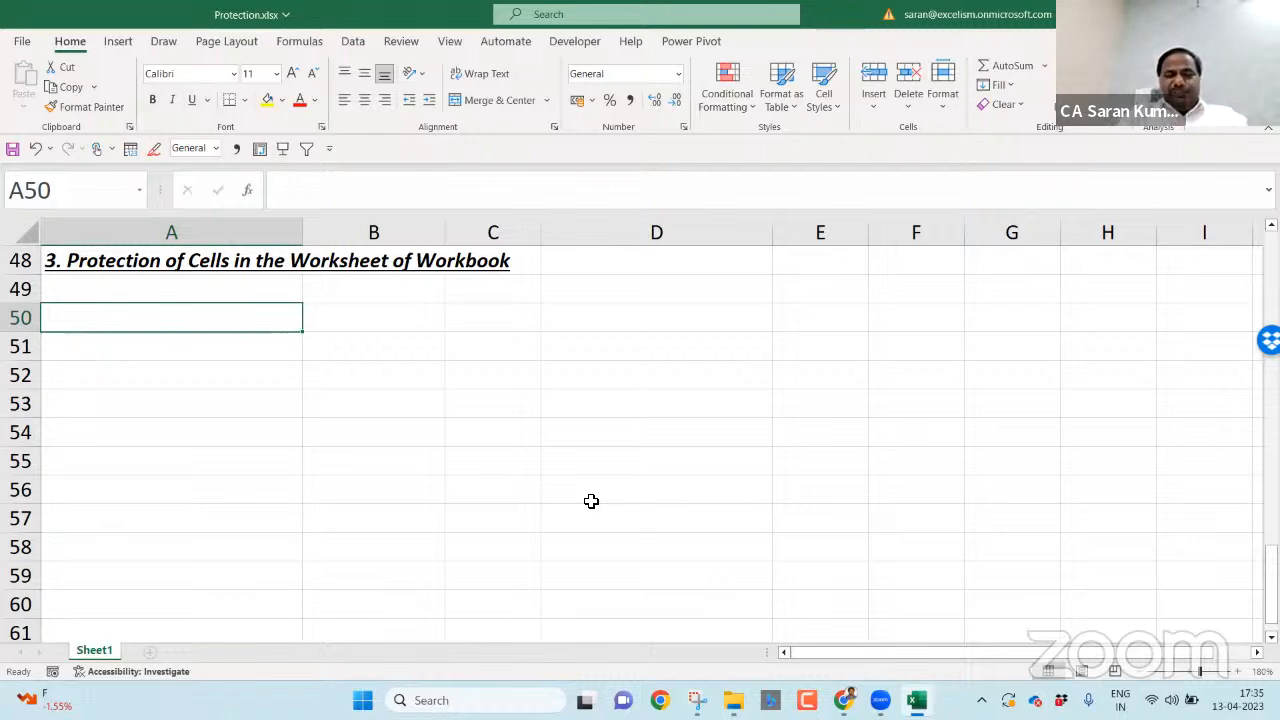
# - Enter Locked Cell, Unlocked Cell, Protected Cell and Hidden Cell in A50:A53
pyautogui.write('Locked Cell')
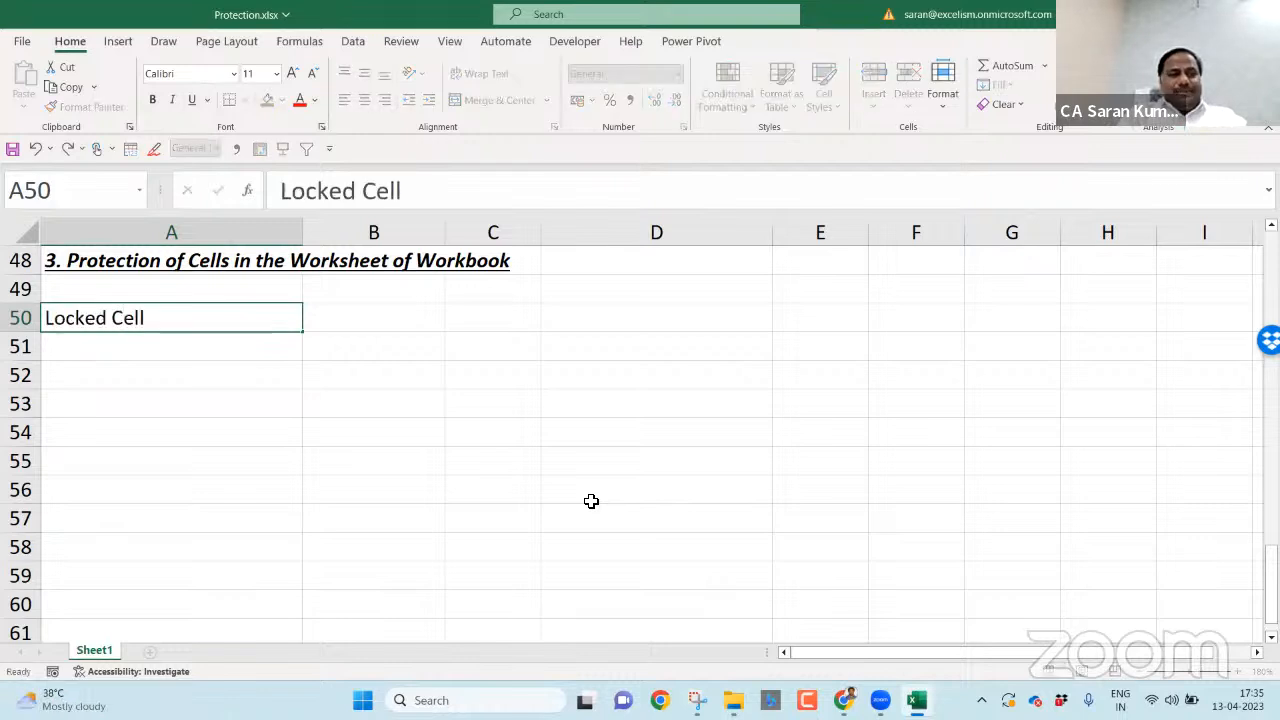
pyautogui.press('Return')
pyautogui.write('Unlocked Cell')
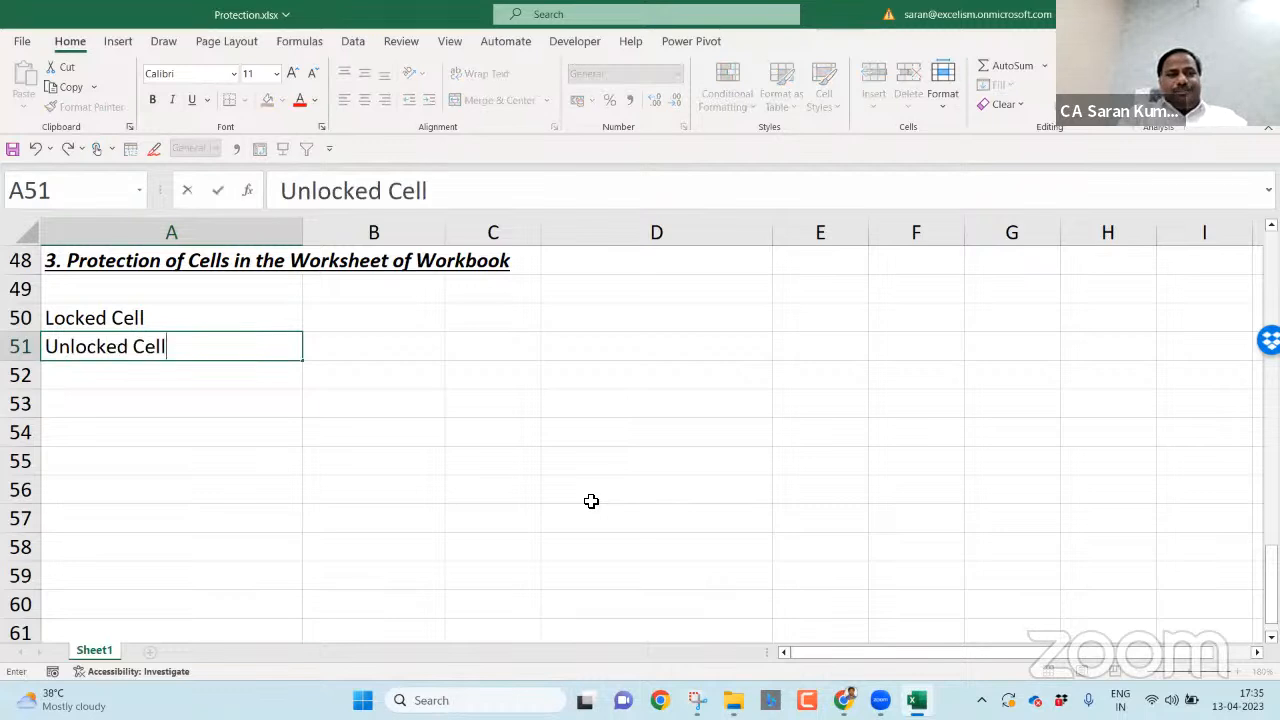
pyautogui.press('Return')
pyautogui.write('O')
pyautogui.press('BackSpace')
pyautogui.write('P')
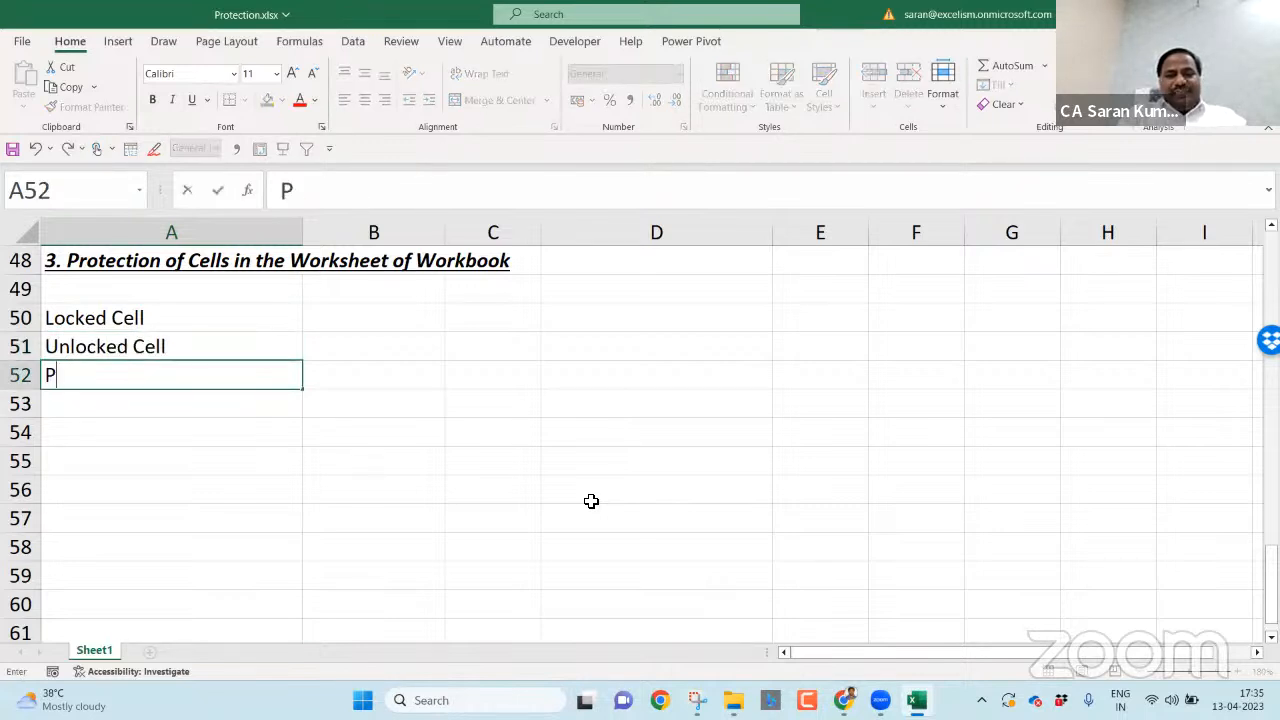
pyautogui.write('rotected Cell')
pyautogui.press('Return')
pyautogui.write('Hidden Cell')
pyautogui.press('Return')
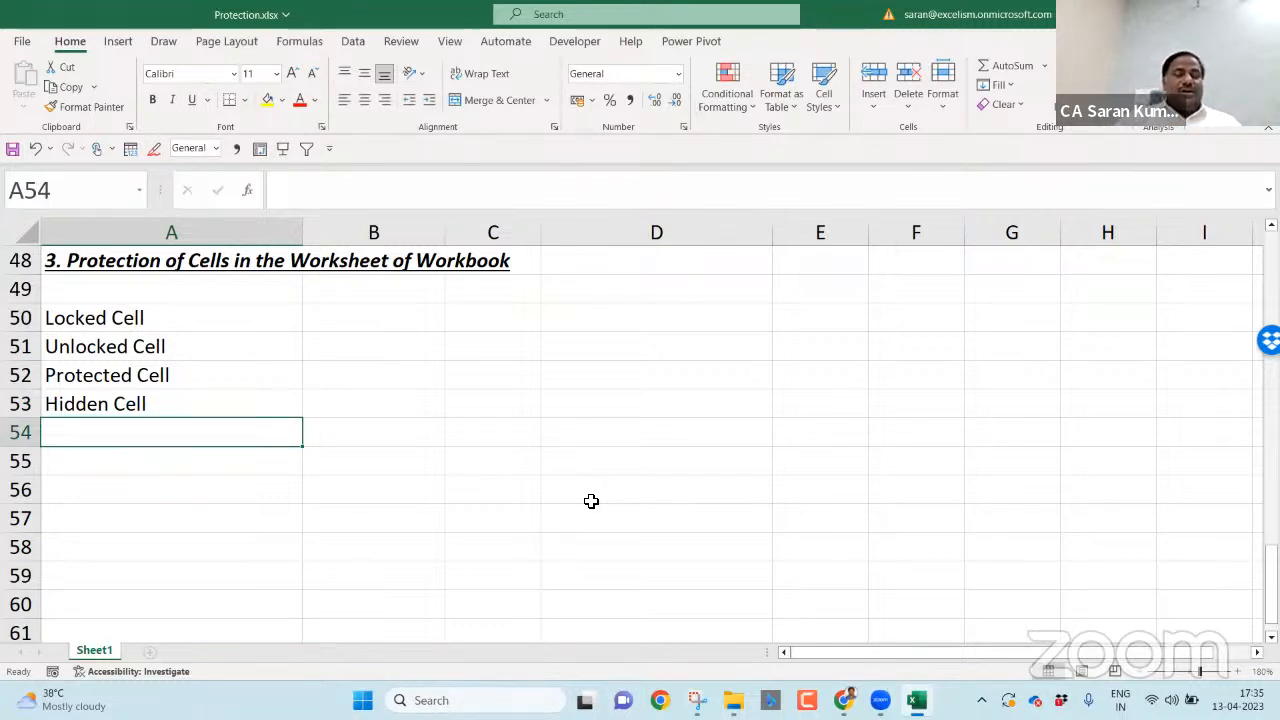
# - Select B50, beside Locked Cell, to begin its explanation
pyautogui.click(356, 324)
pyautogui.click(360, 340)
pyautogui.click(369, 381)
pyautogui.click(374, 403)
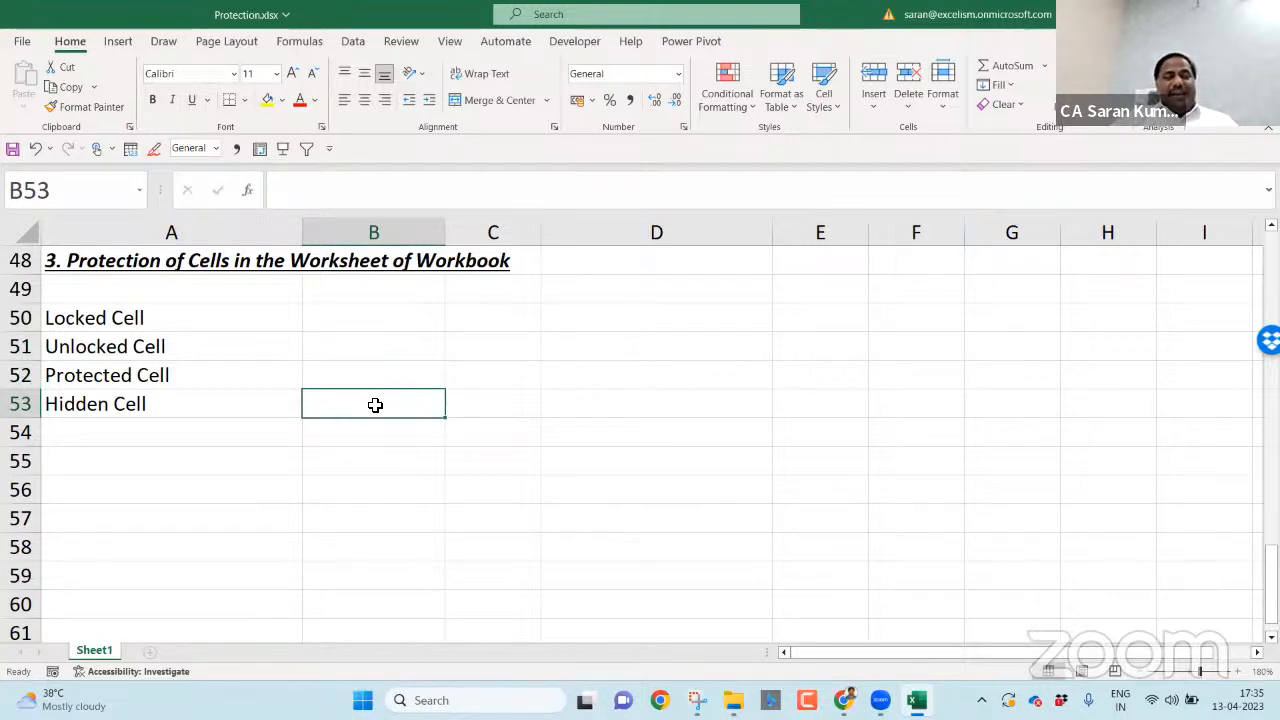
pyautogui.click(387, 349)
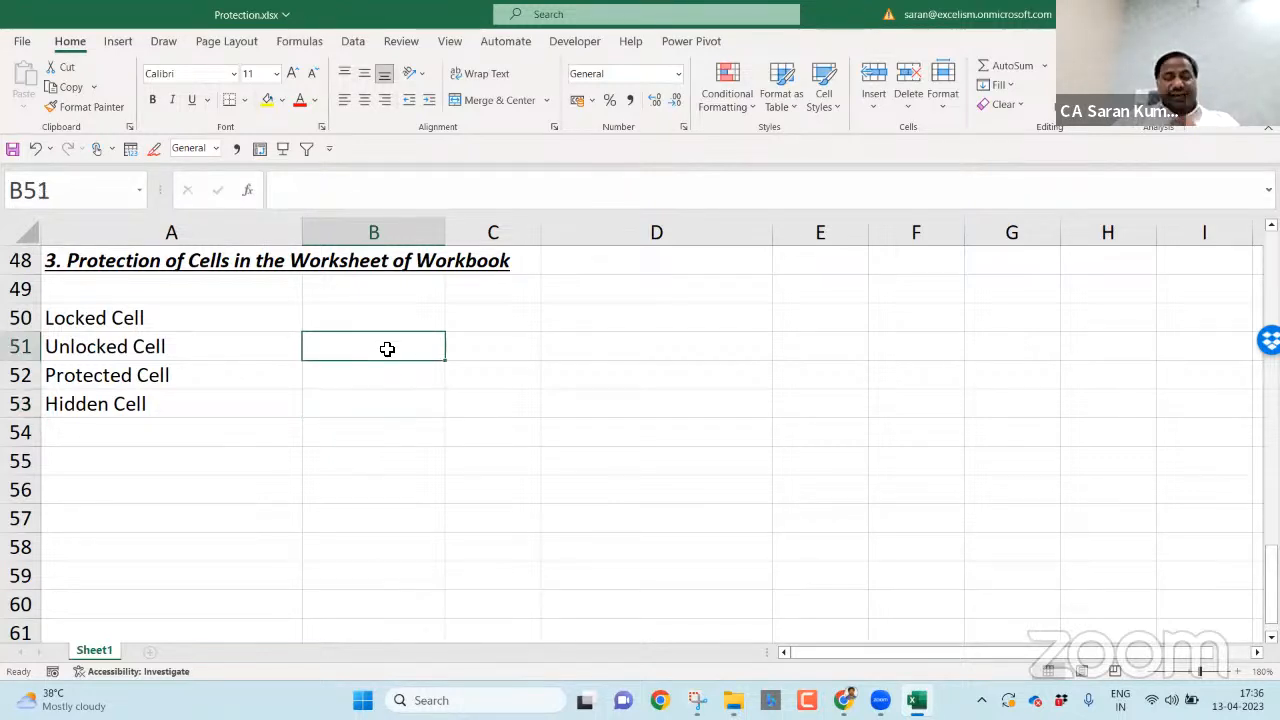
pyautogui.click(366, 320)
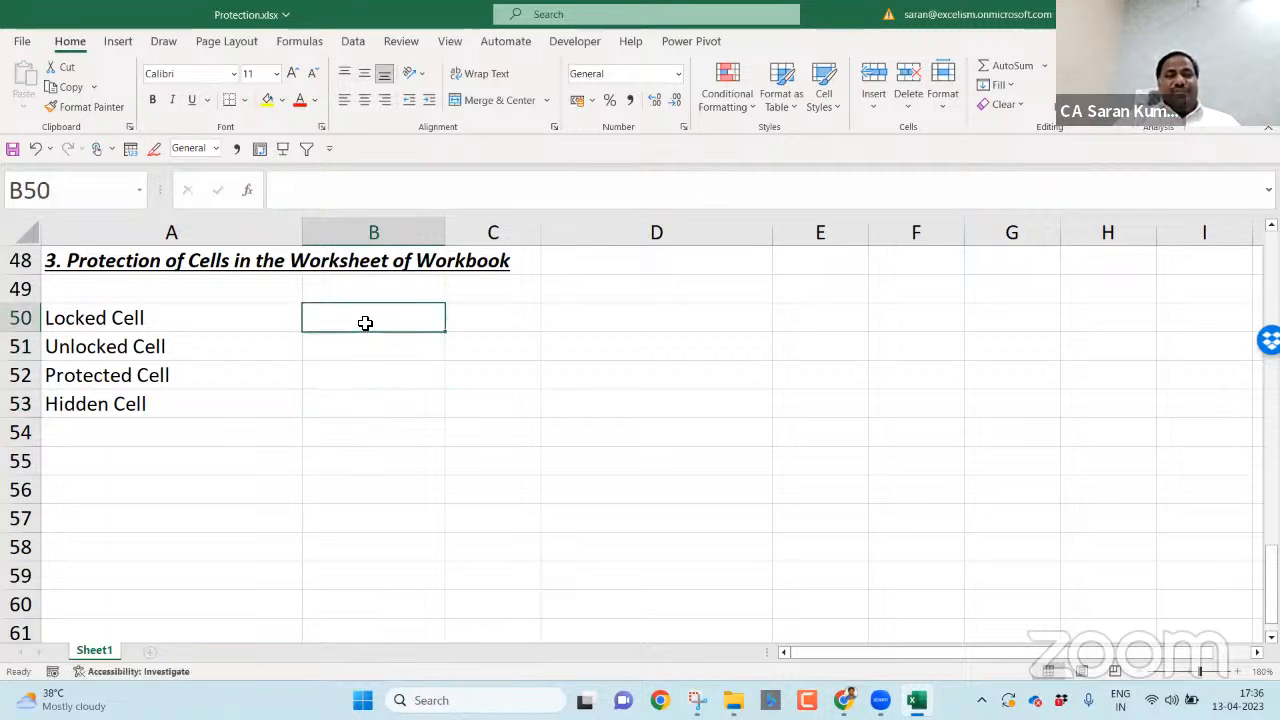
# - Note in B50 'By-default every cell in the Worksheet is a Locked Cell'
pyautogui.write('By-default e')
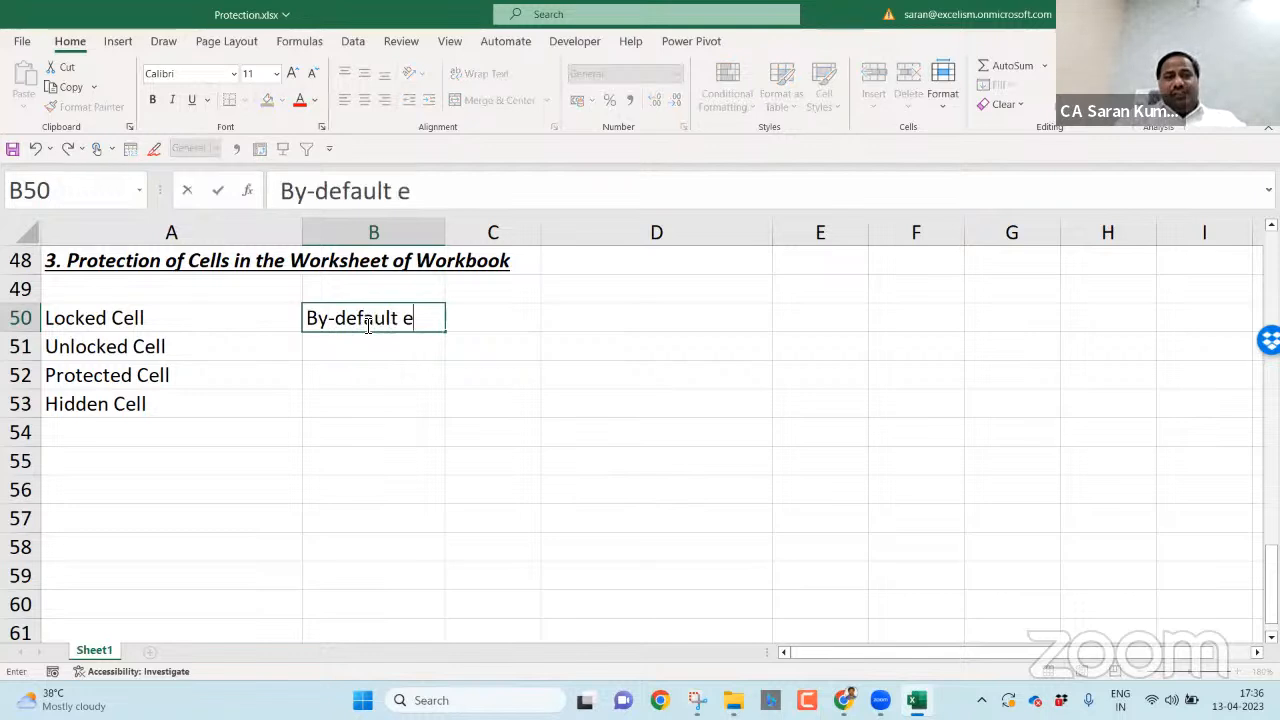
pyautogui.write('very cell in the ')
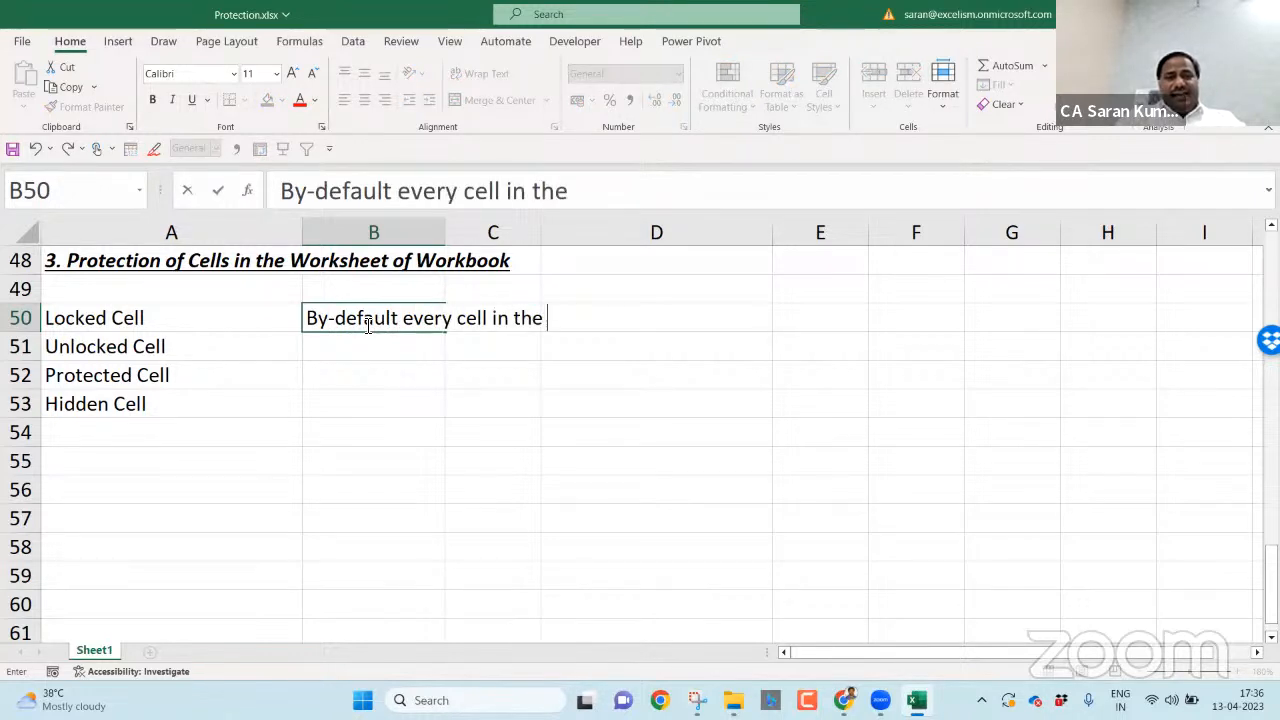
pyautogui.write('Worksheet is ')
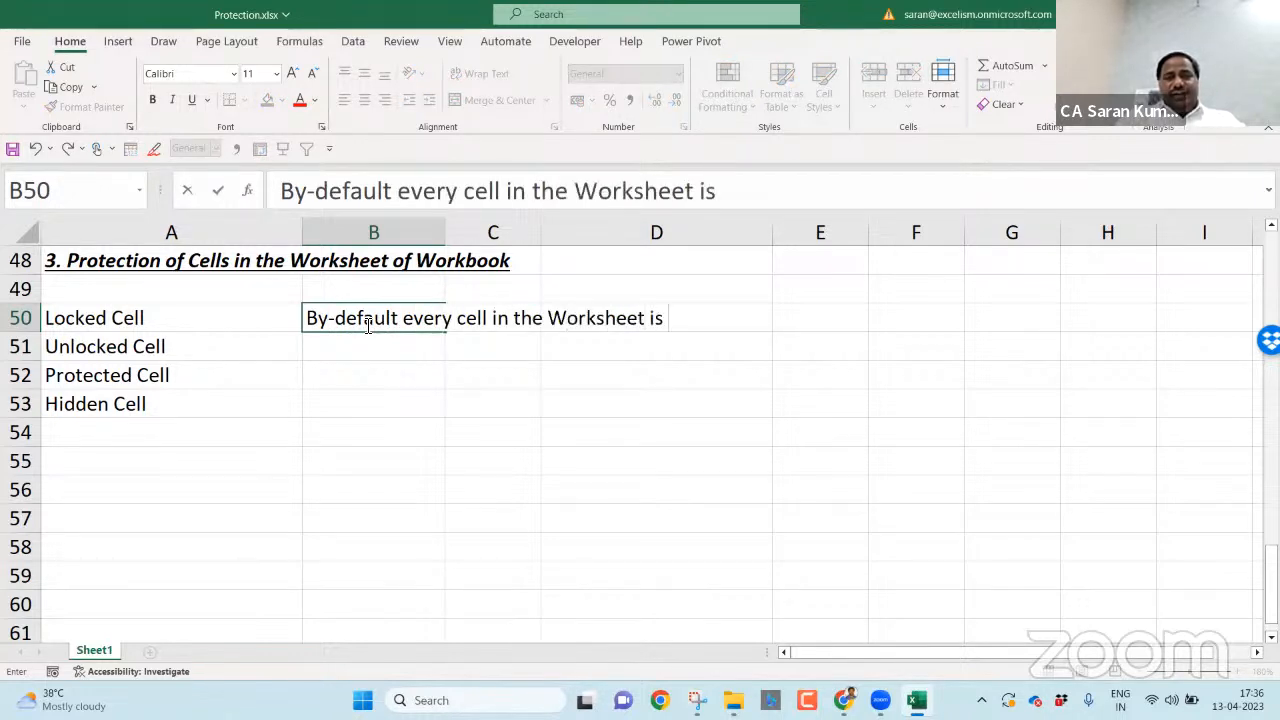
pyautogui.write('a Locked Cell')
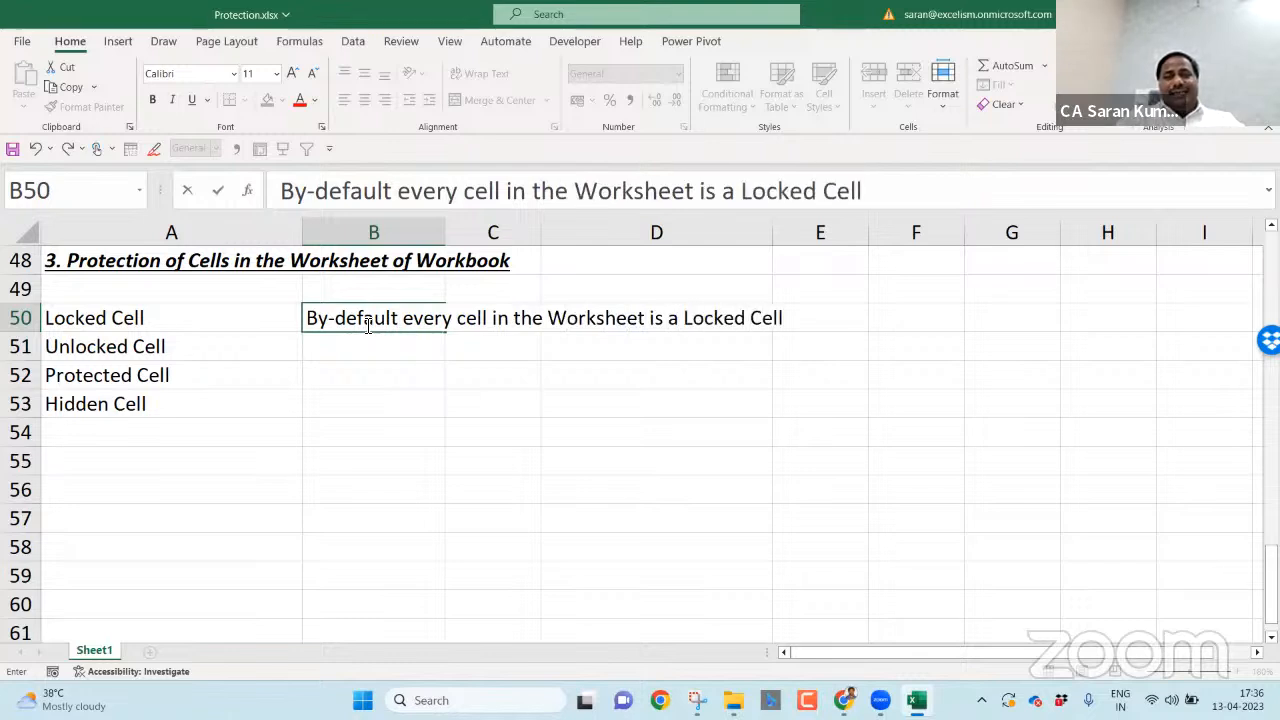
pyautogui.press('Return')
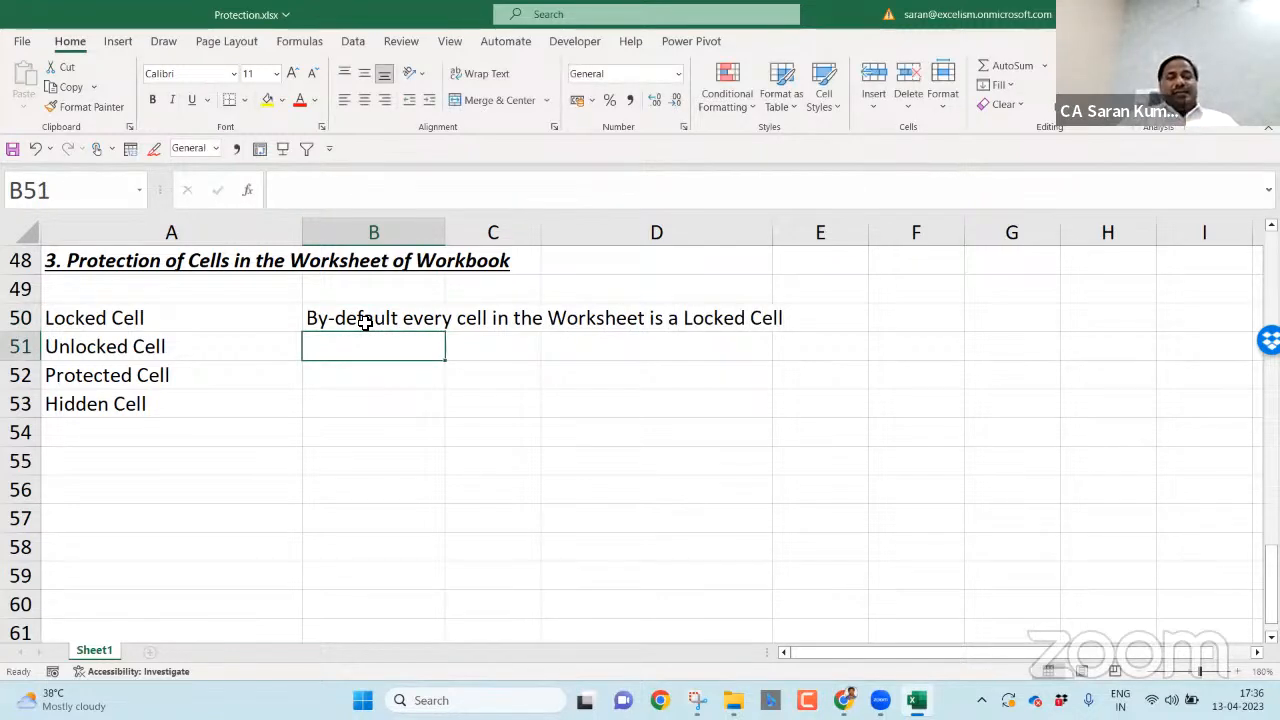
# - Note in B51 that unlocking cells must be done manually
pyautogui.write('If we wan')
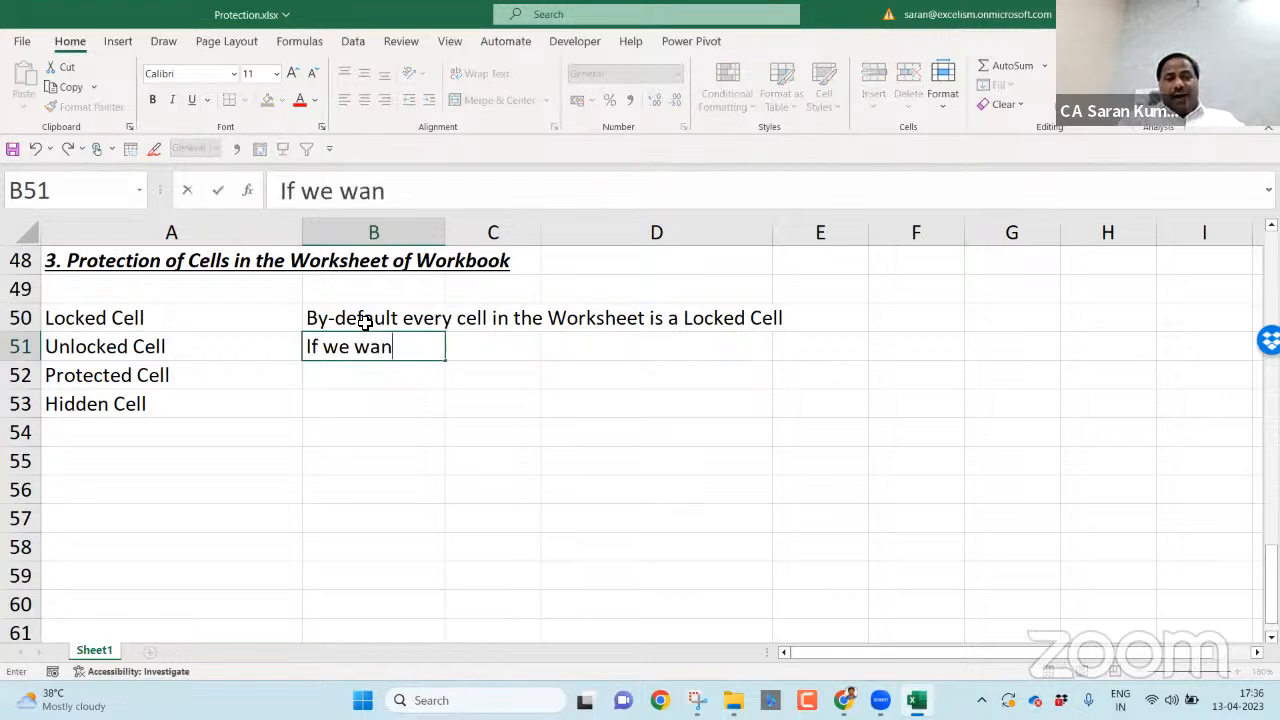
pyautogui.write('t to unlock, we mus')
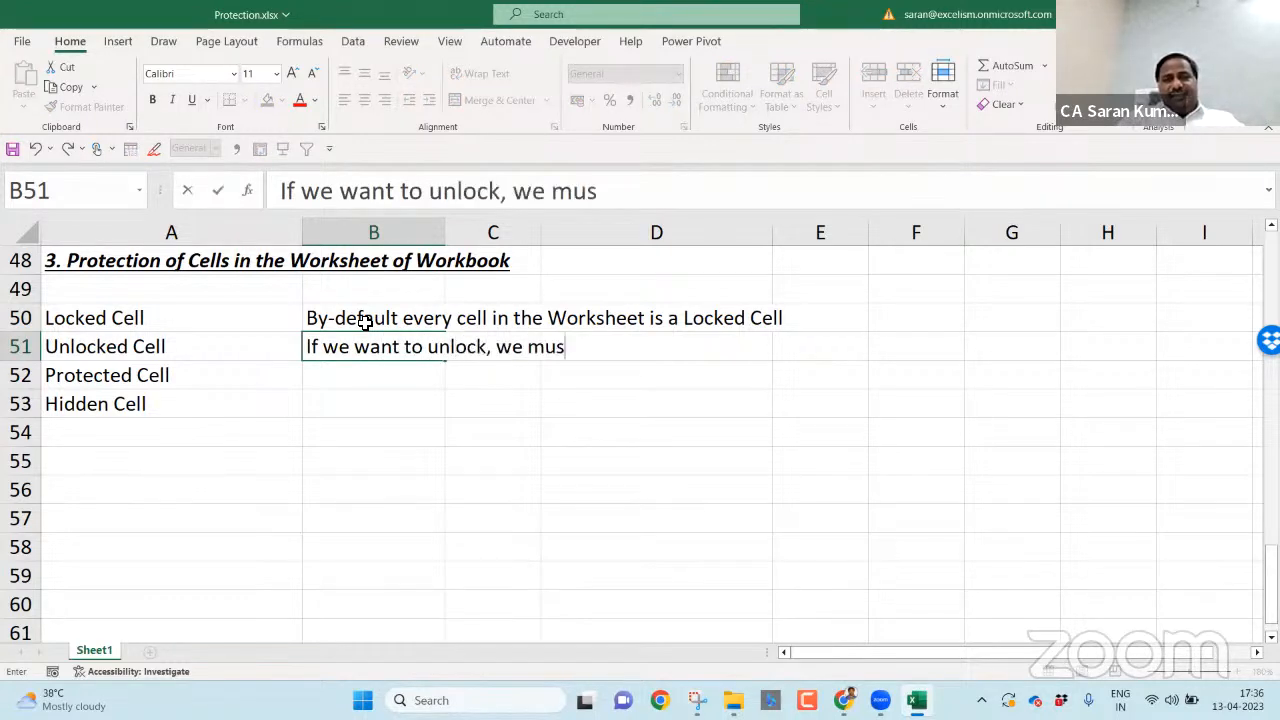
pyautogui.write('t need to d')
pyautogui.press('BackSpace')
pyautogui.write('to')
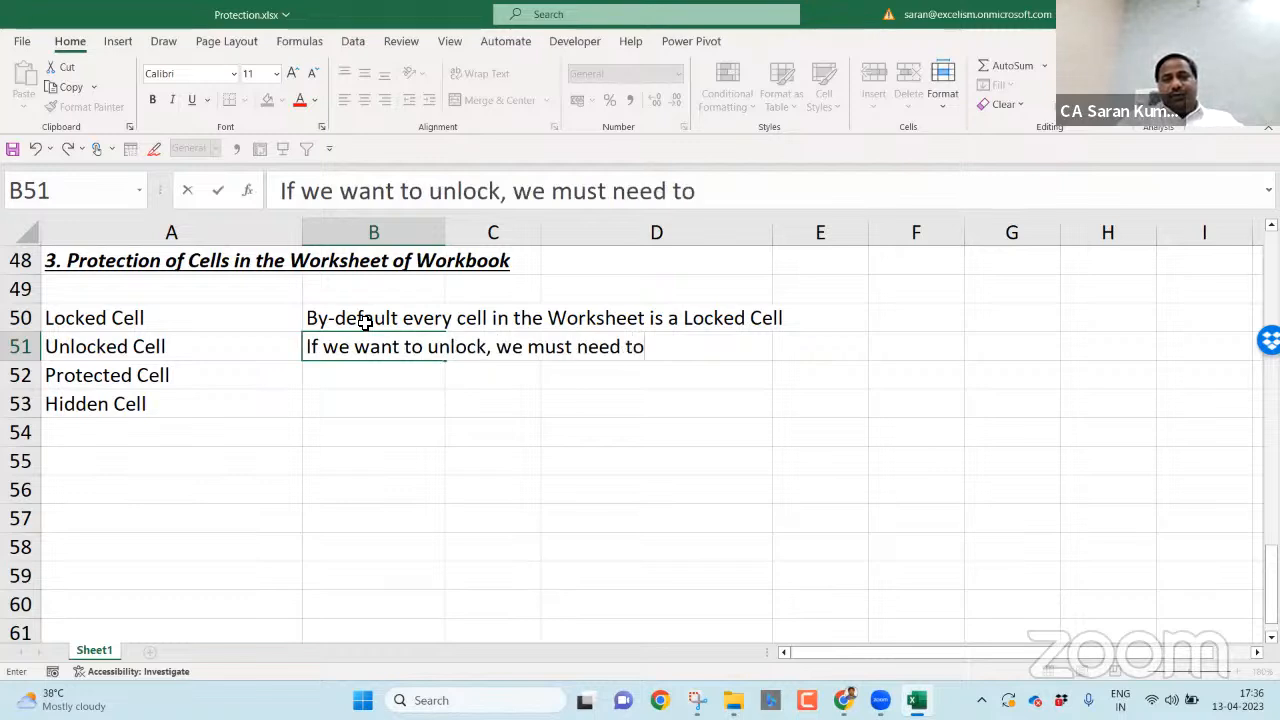
pyautogui.write(' do manually')
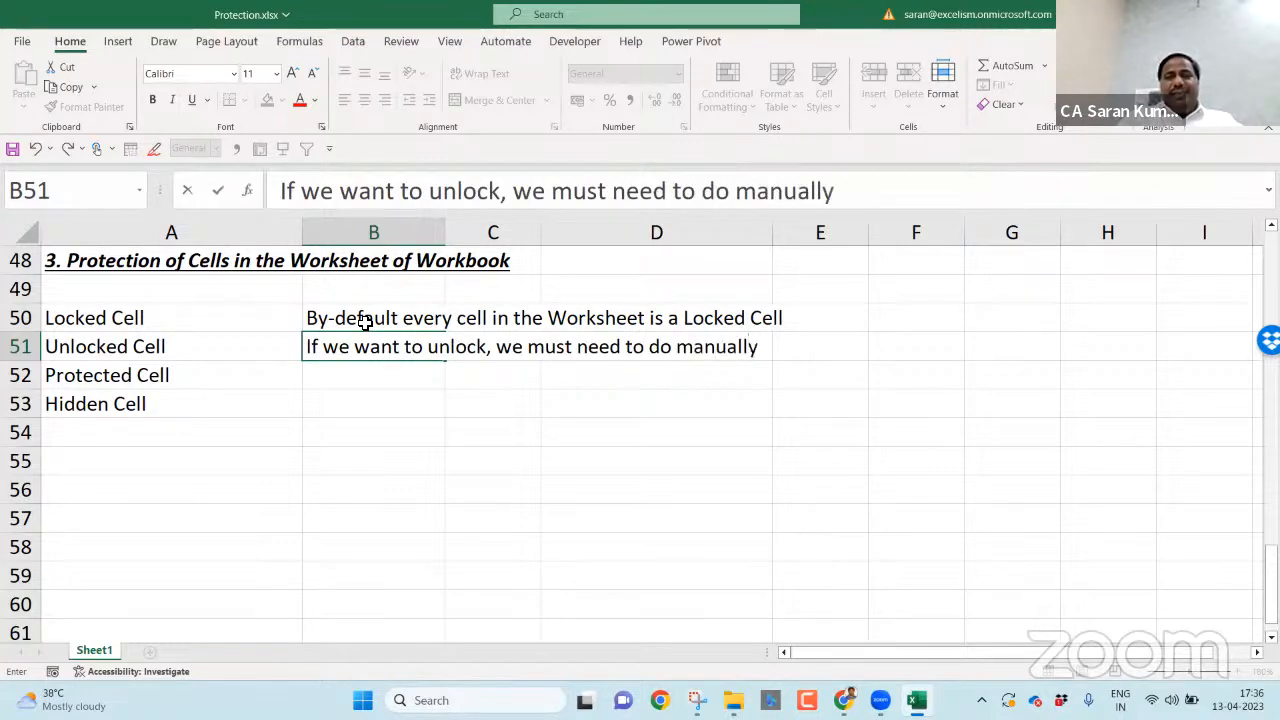
pyautogui.press('Return')
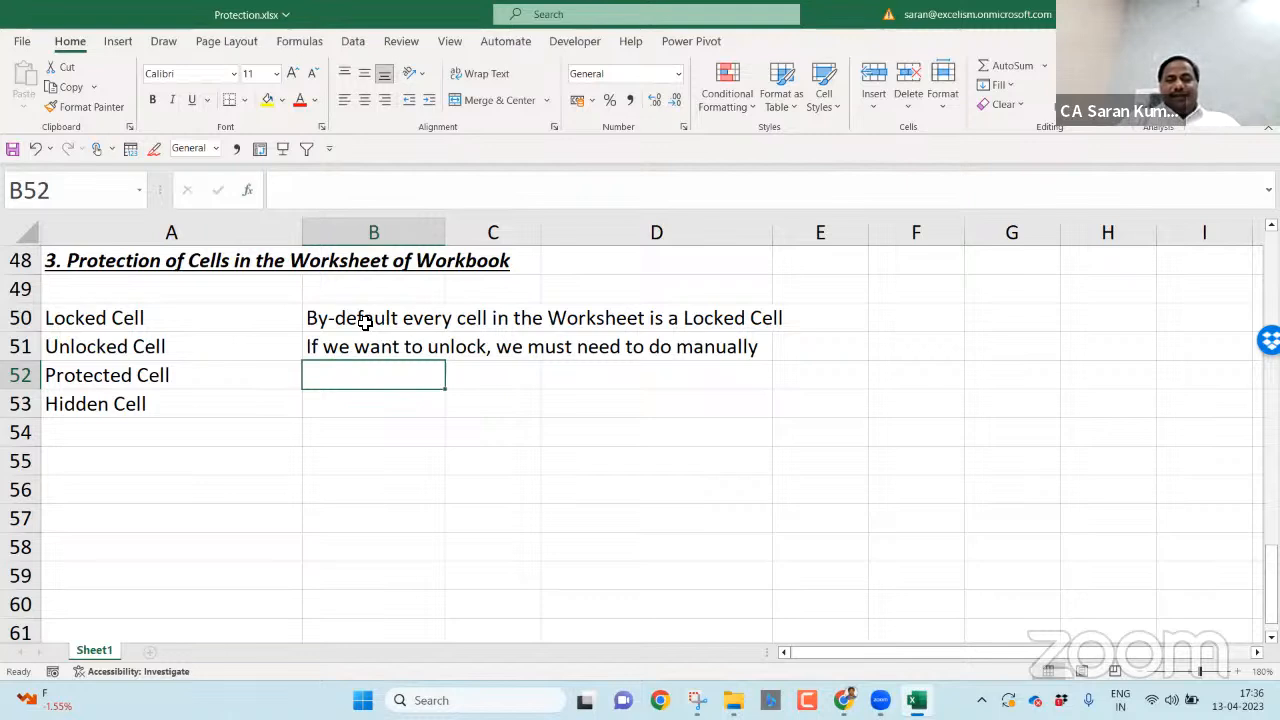
# - Note in B52 'Only locked cells can be protected. Once protected, user can not edit'
pyautogui.write('Only')
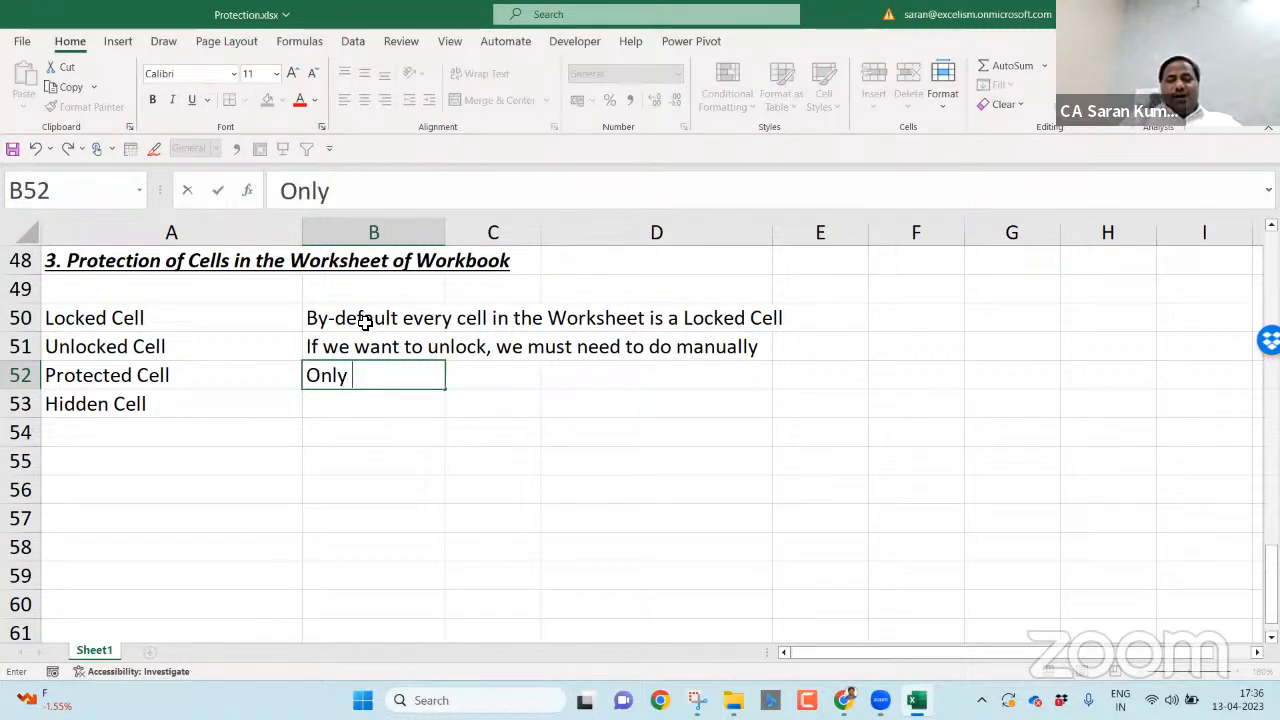
pyautogui.write('locked cel')
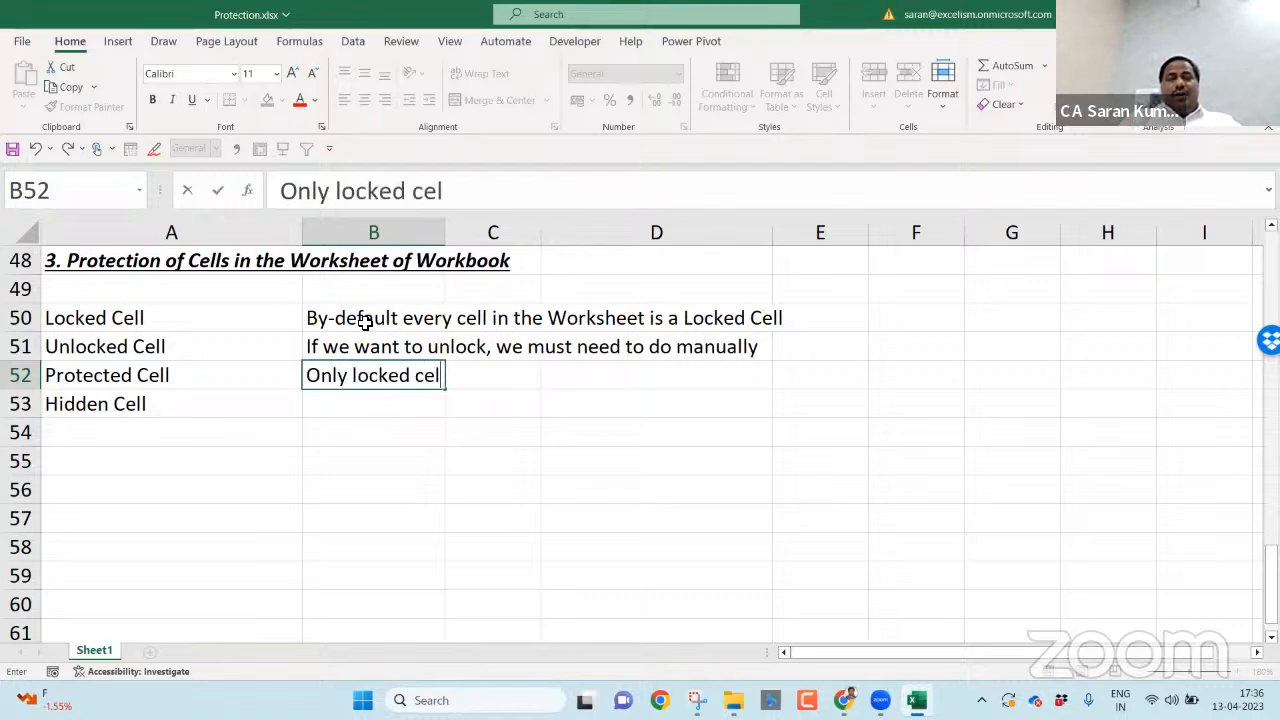
pyautogui.write('ls can be protc')
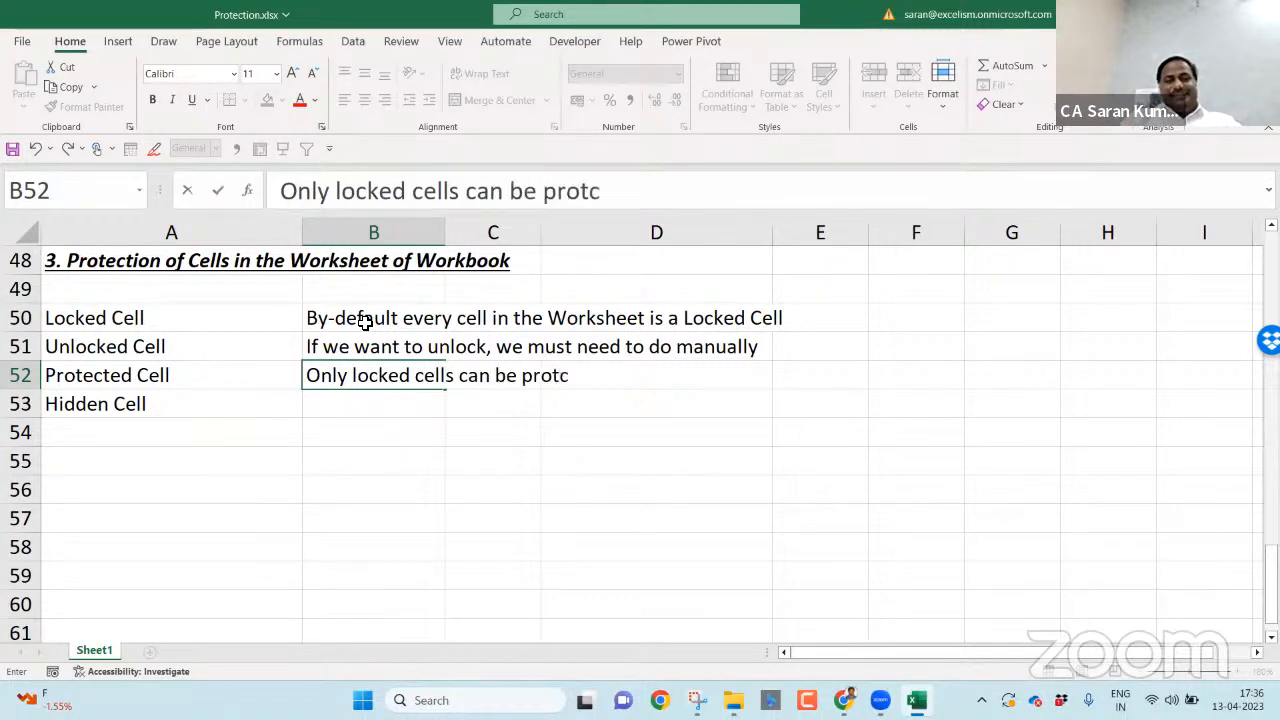
pyautogui.press('BackSpace')
pyautogui.write('ected')
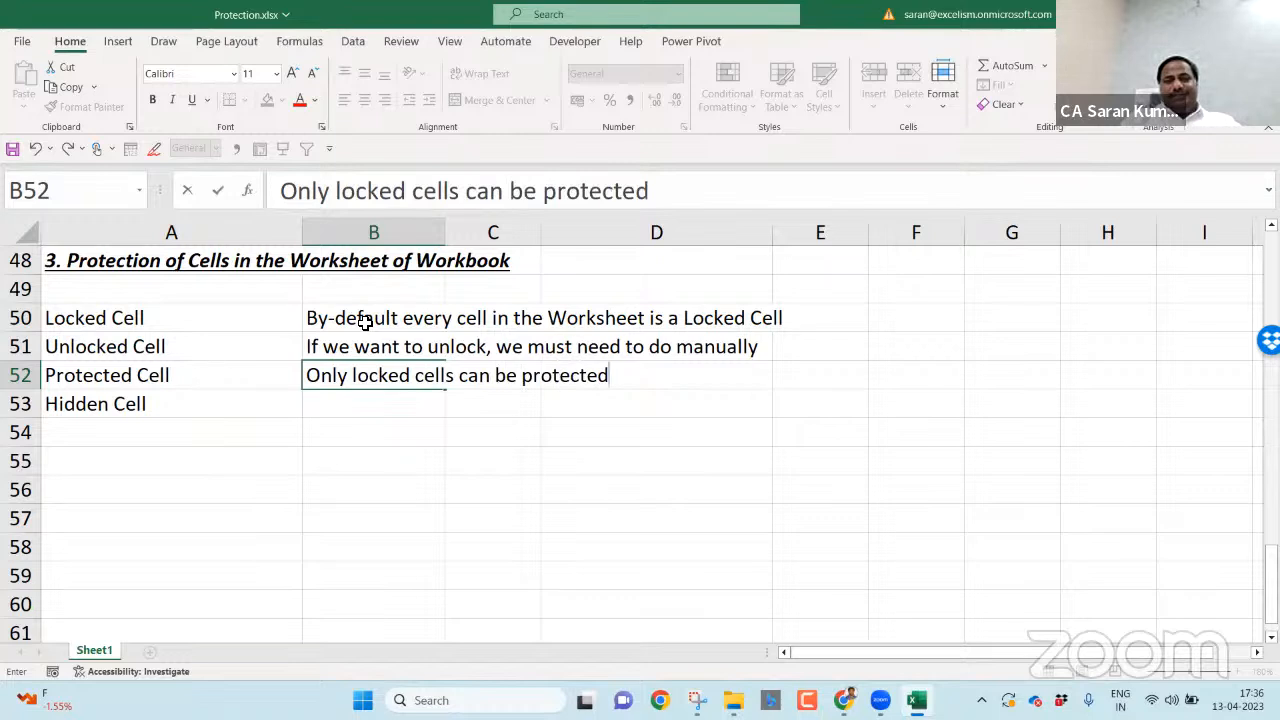
pyautogui.write('. Once p')
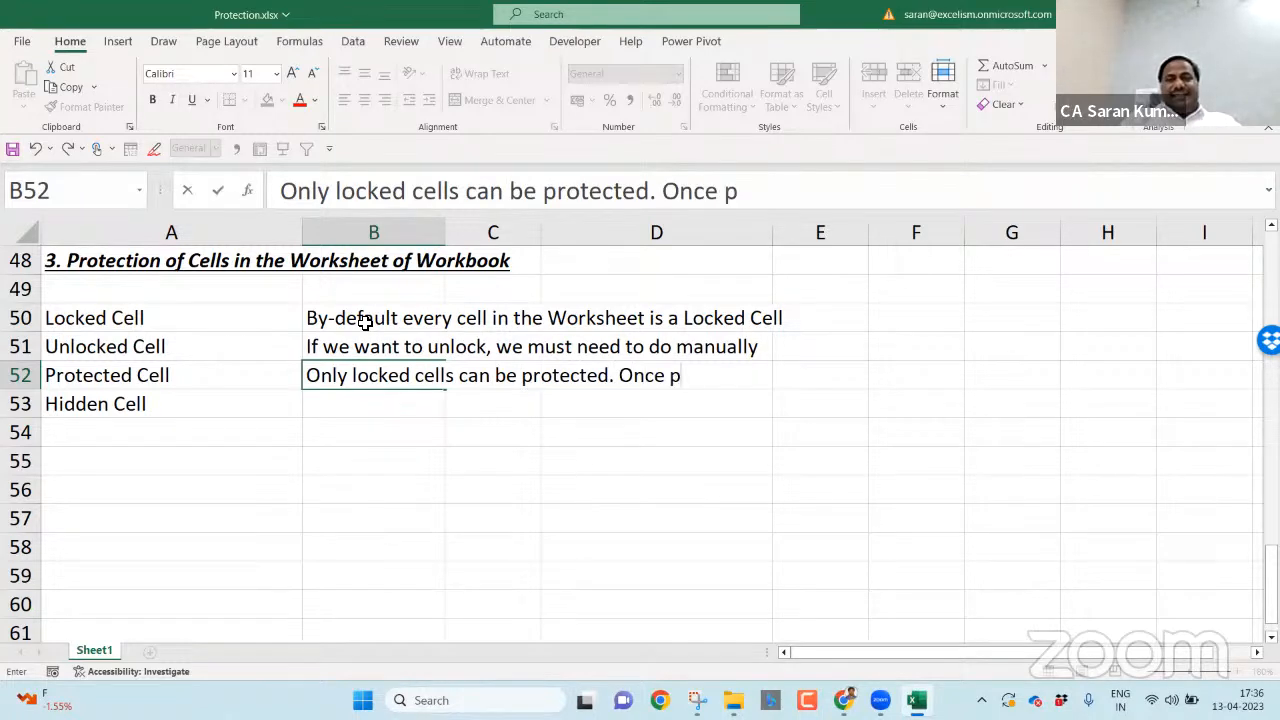
pyautogui.write('rotected,')
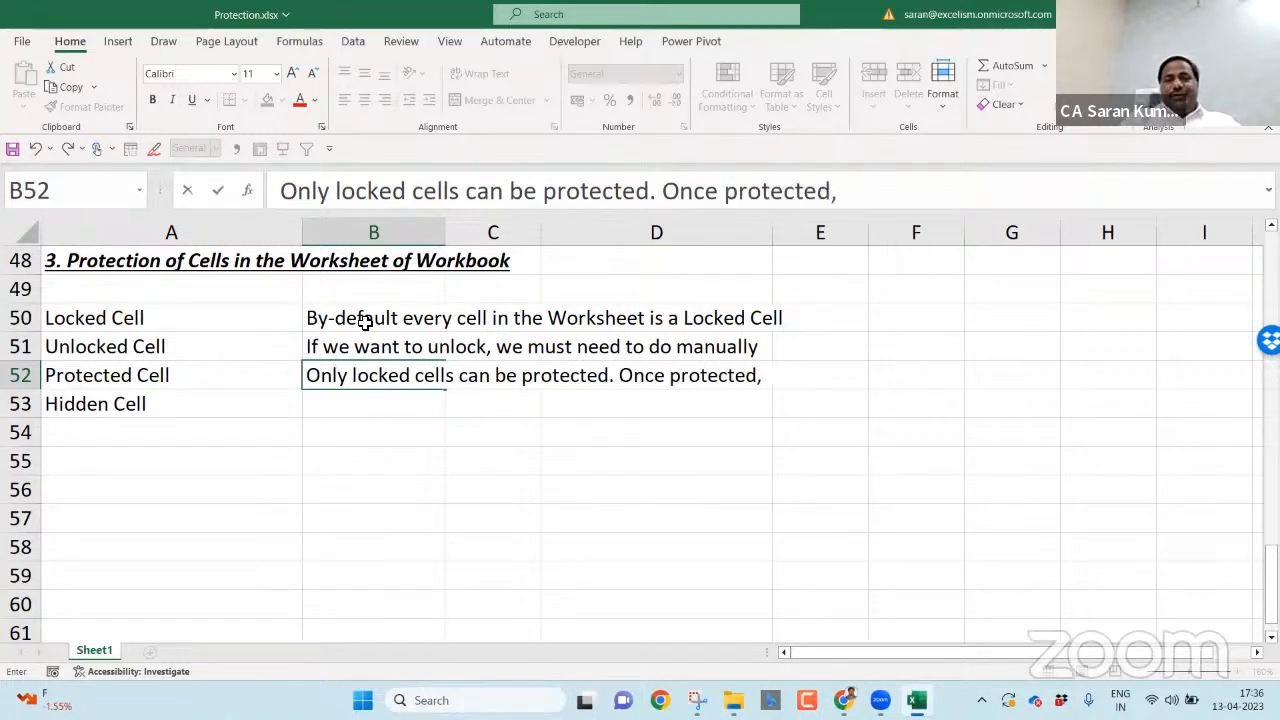
pyautogui.write(' user can not edit')
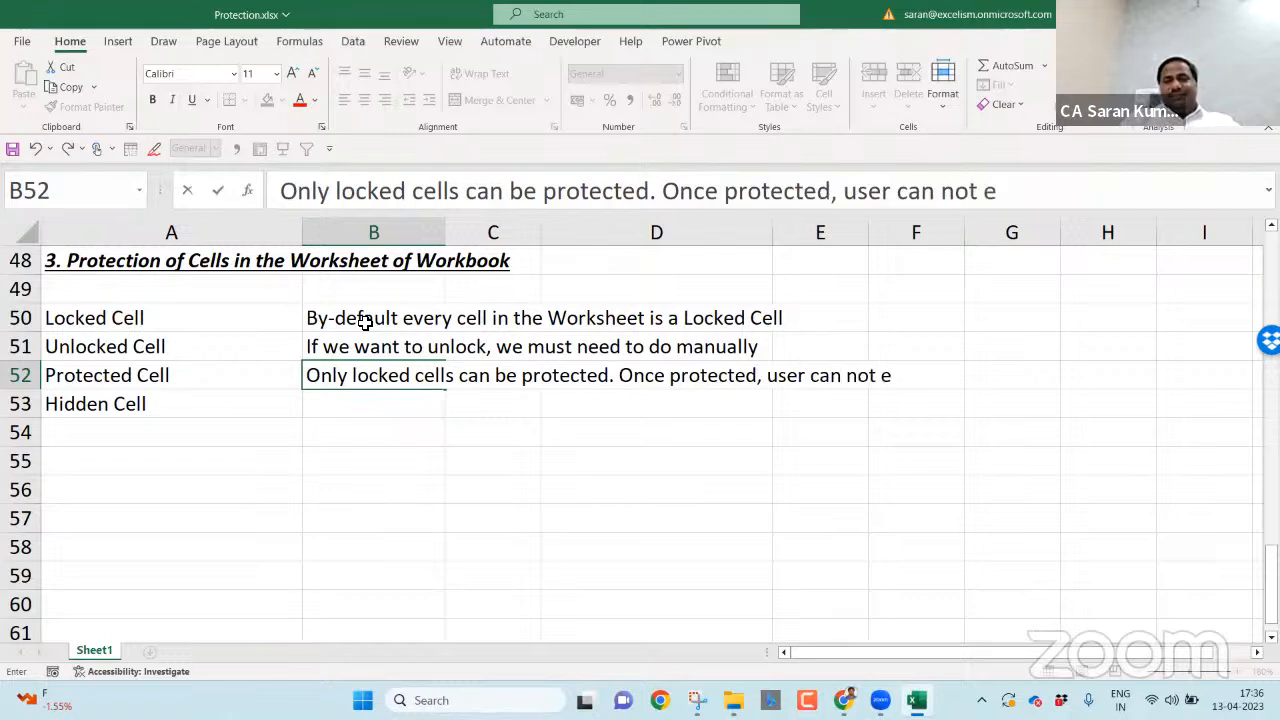
pyautogui.press('Return')
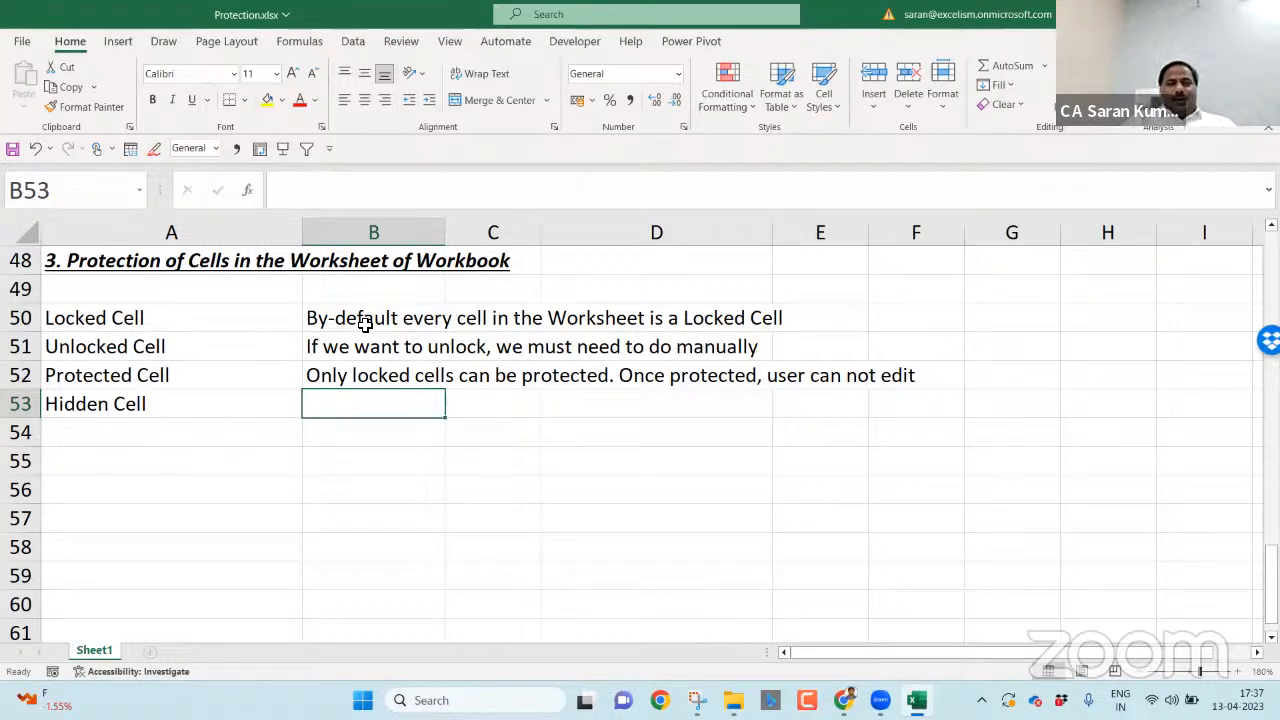
# - Note in B53 'Once Hidden, user can not see anything in the formula'
pyautogui.write('Once protecte')
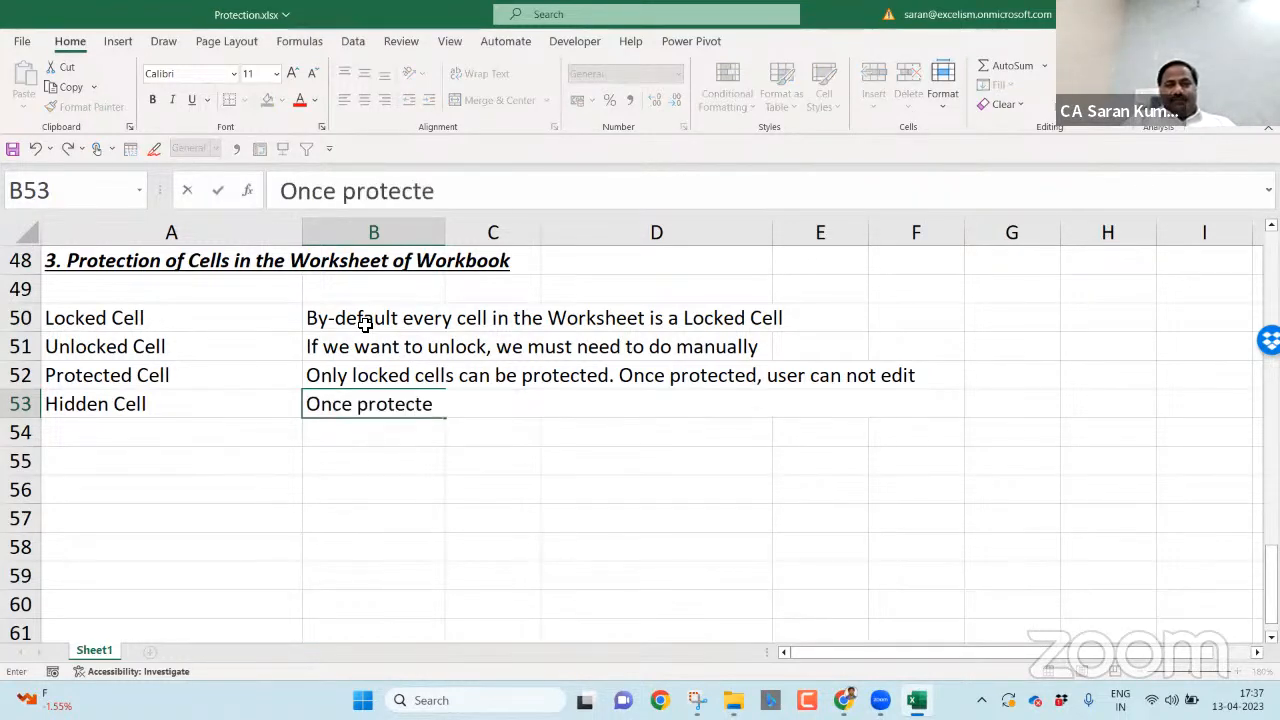
pyautogui.write('d, user can not')
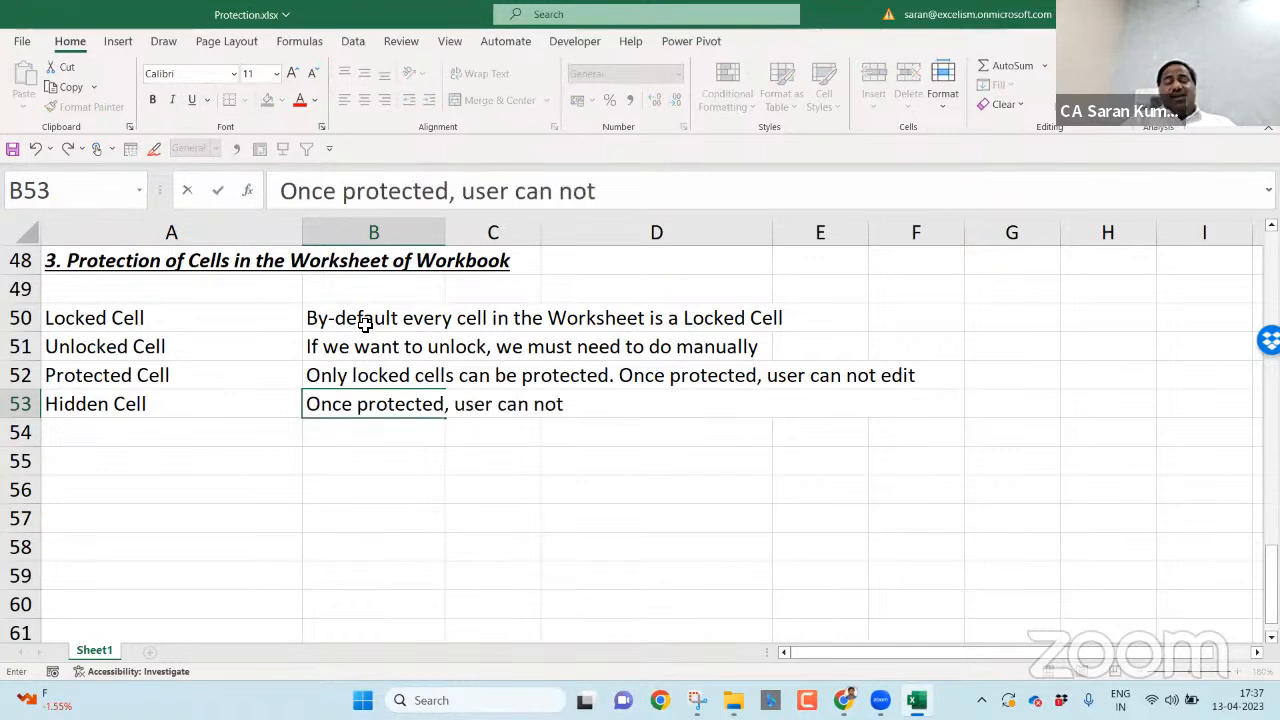
pyautogui.write(' see anythi')
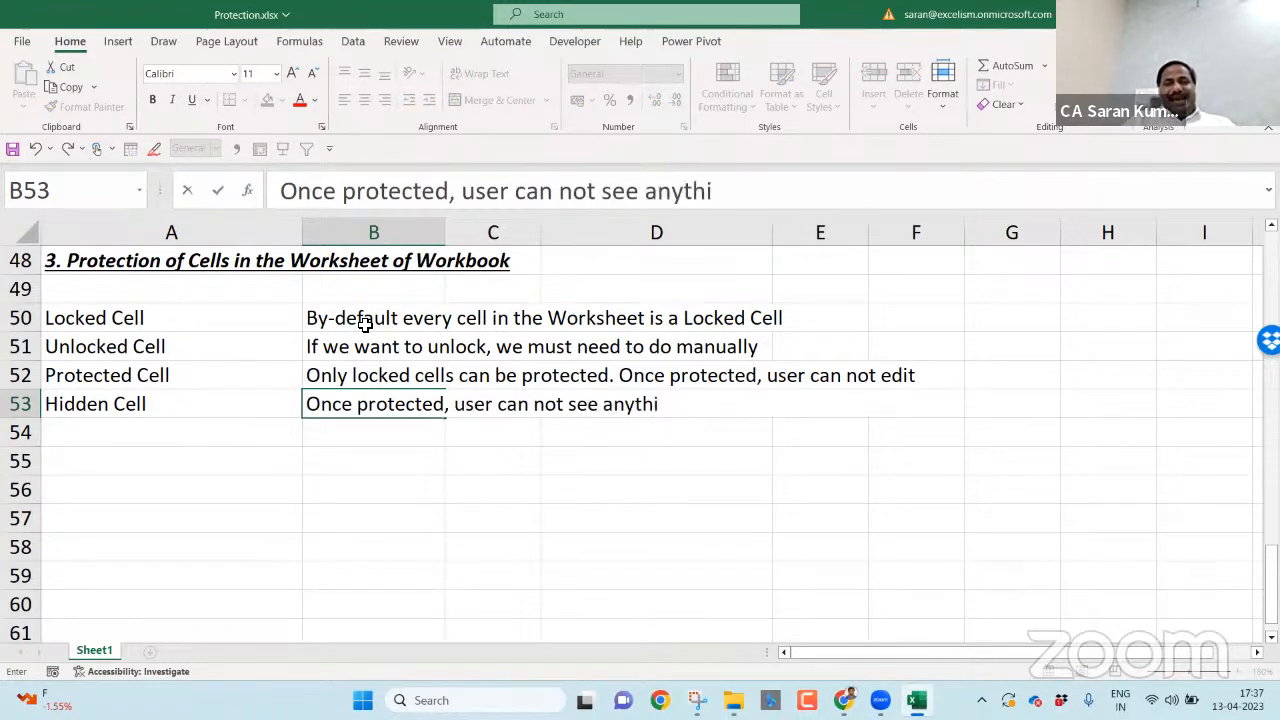
pyautogui.write('ng in the pormula')
pyautogui.press('Return')
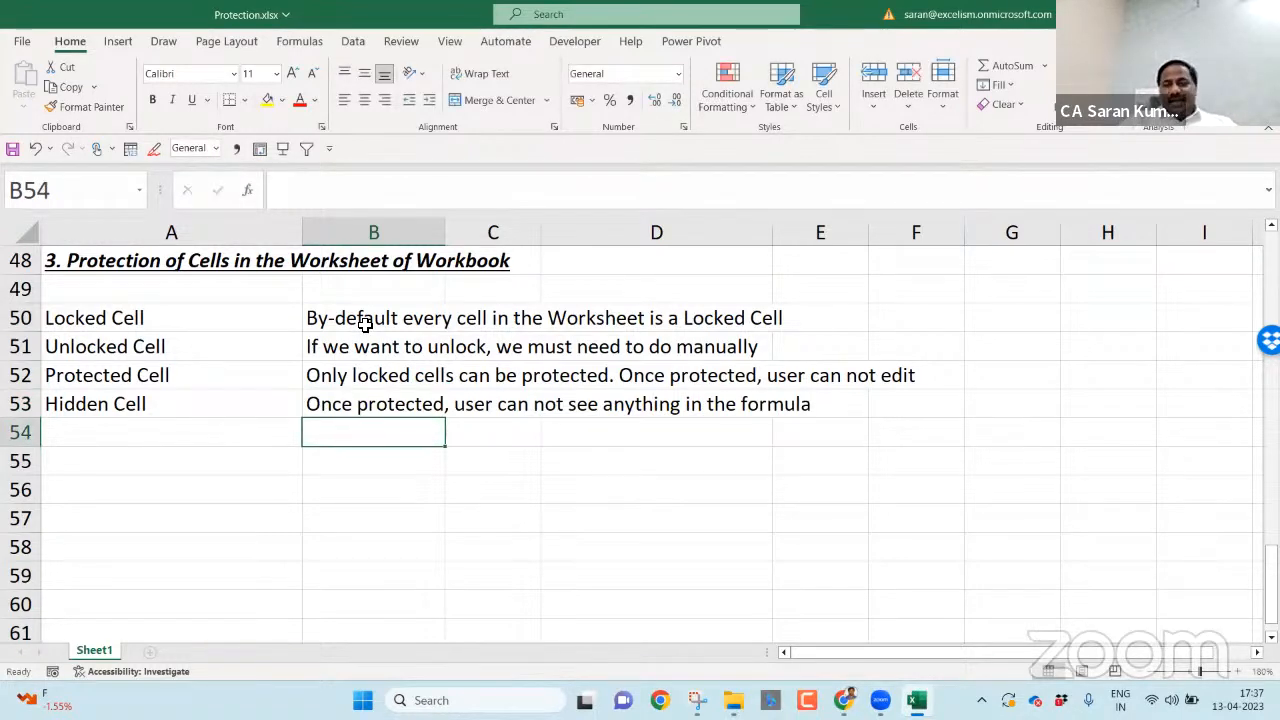
pyautogui.press('Up')
pyautogui.press('F2')
pyautogui.hotkey('ctrl', 'Left')
pyautogui.hotkey('ctrl', 'Left')
pyautogui.hotkey('ctrl', 'Left')
pyautogui.hotkey('ctrl', 'Left')
pyautogui.hotkey('ctrl', 'Left')
pyautogui.hotkey('ctrl', 'Left')
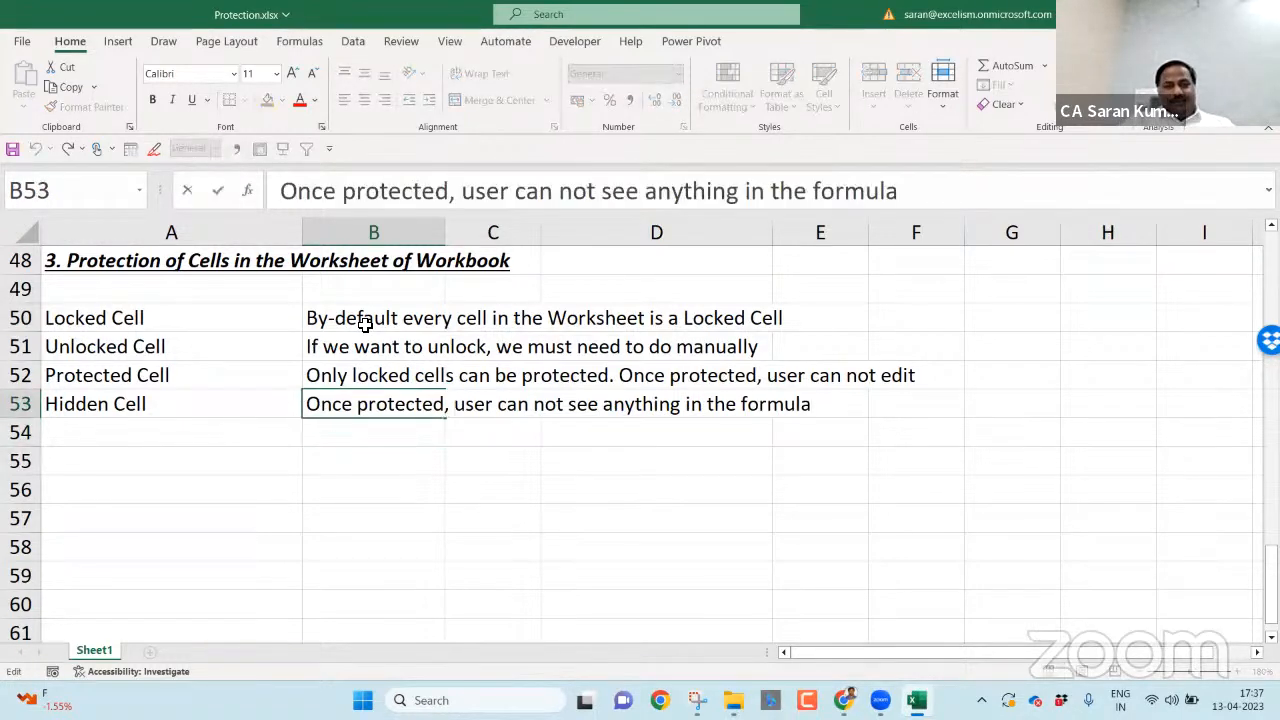
pyautogui.press('Left')
pyautogui.hotkey('ctrl', 'shift', 'Left')
pyautogui.write('Hi')
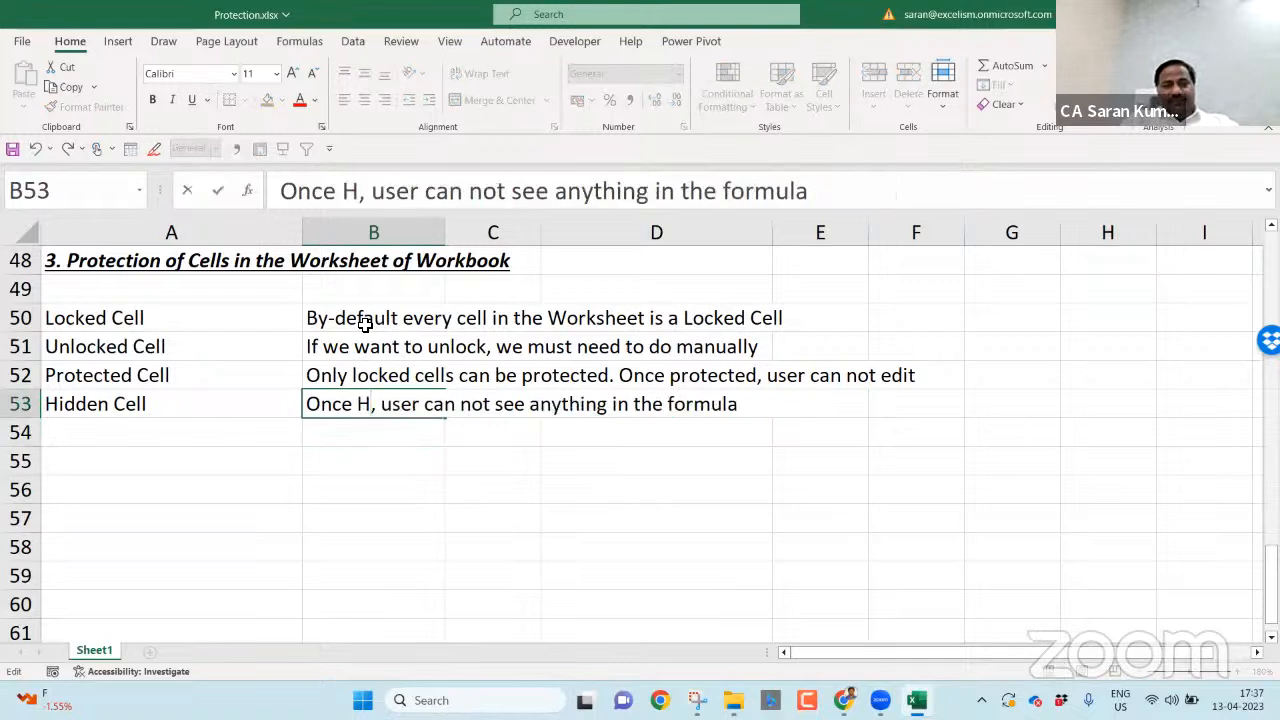
pyautogui.write('dden')
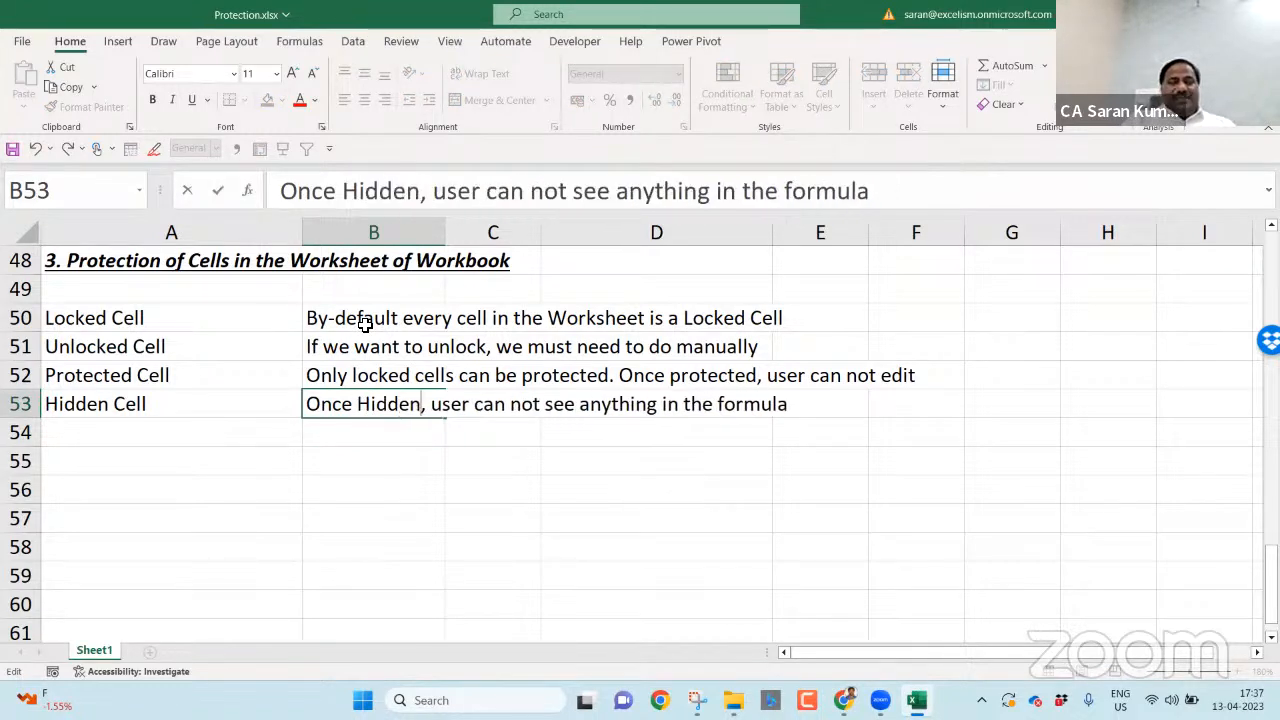
pyautogui.press('Return')
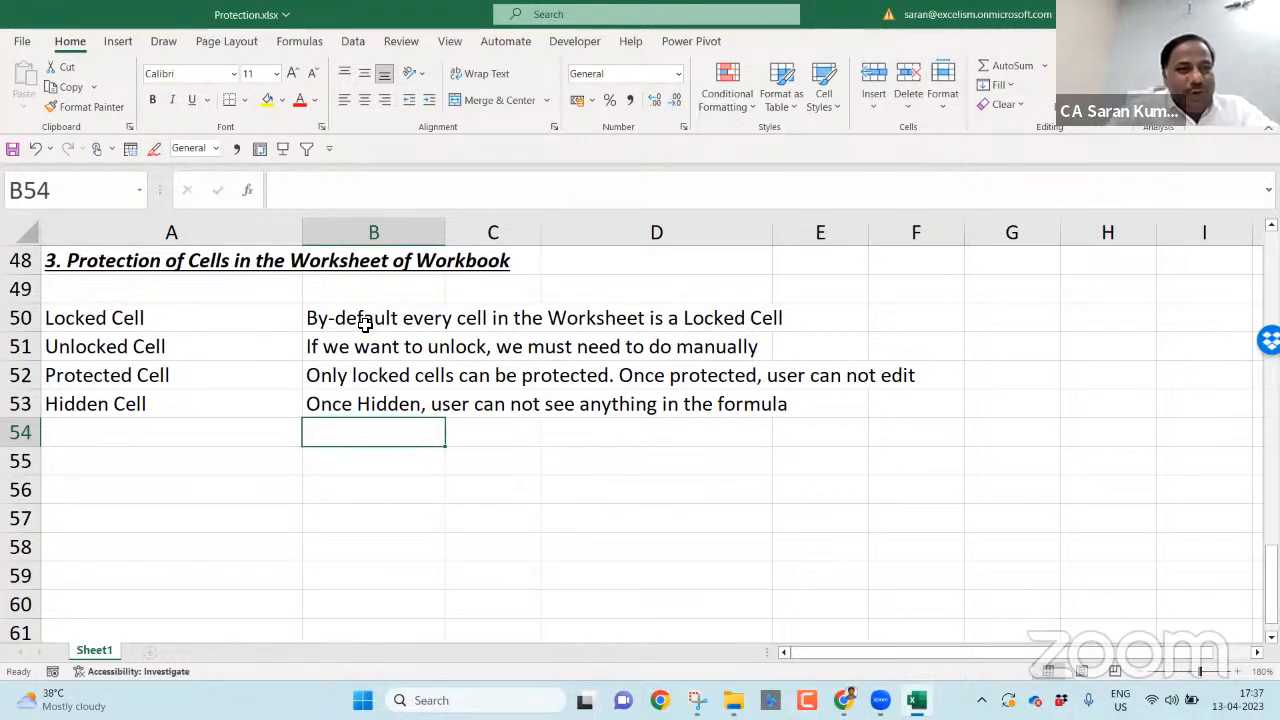
pyautogui.press('Down')
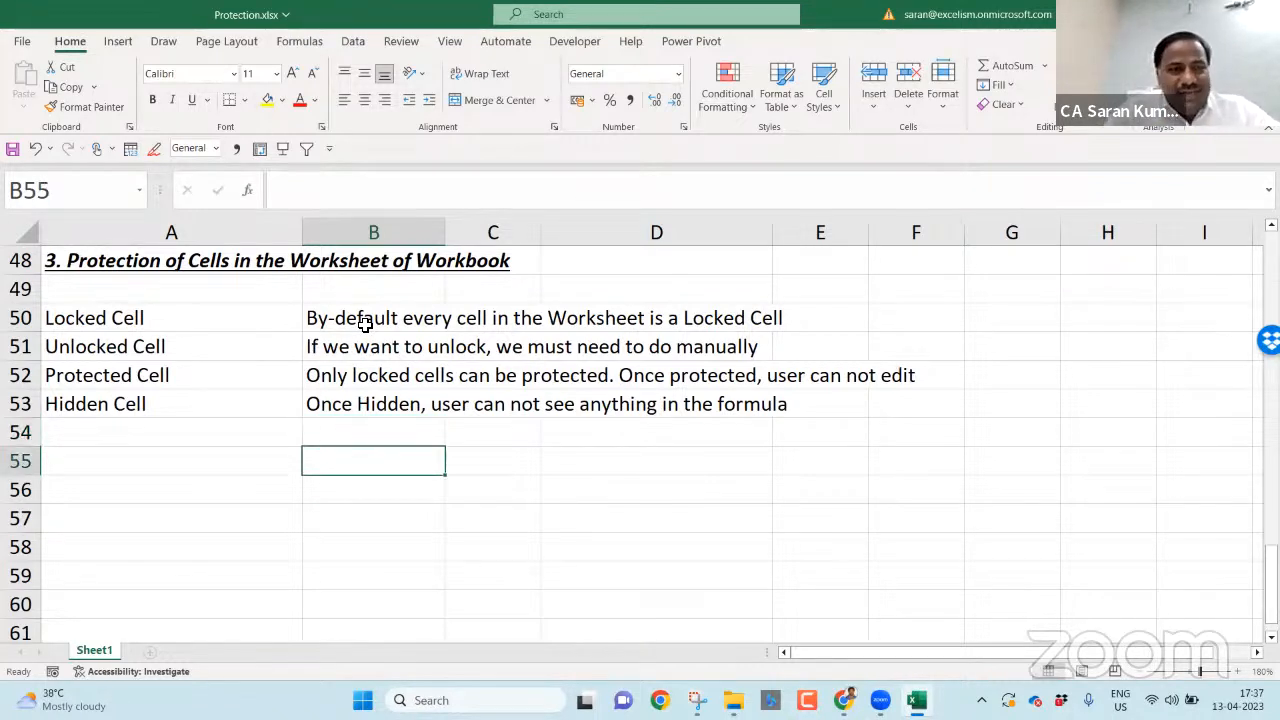
pyautogui.press('Left')
pyautogui.press('Up')
pyautogui.press('Up')
pyautogui.press('Up')
pyautogui.press('Up')
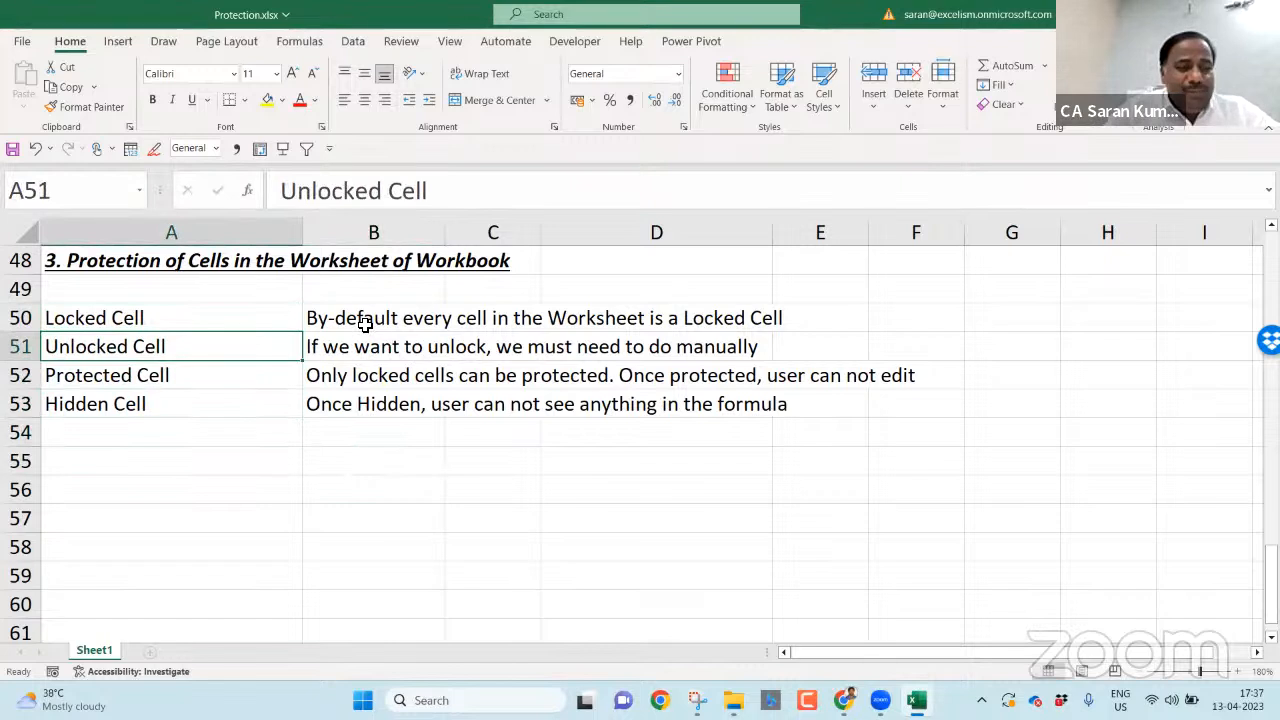
# - Unprotect the workbook by re-entering its password after a rejected first attempt
pyautogui.press('Down')
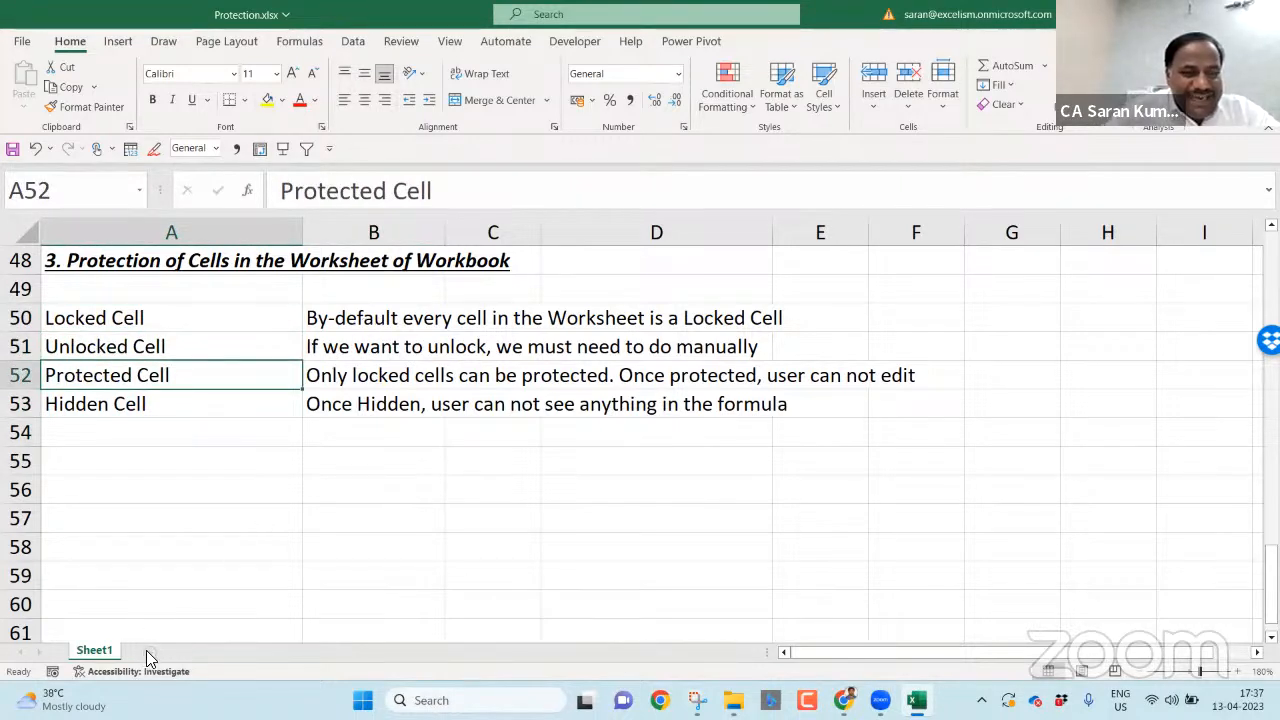
pyautogui.click(418, 44)
pyautogui.click(739, 93)
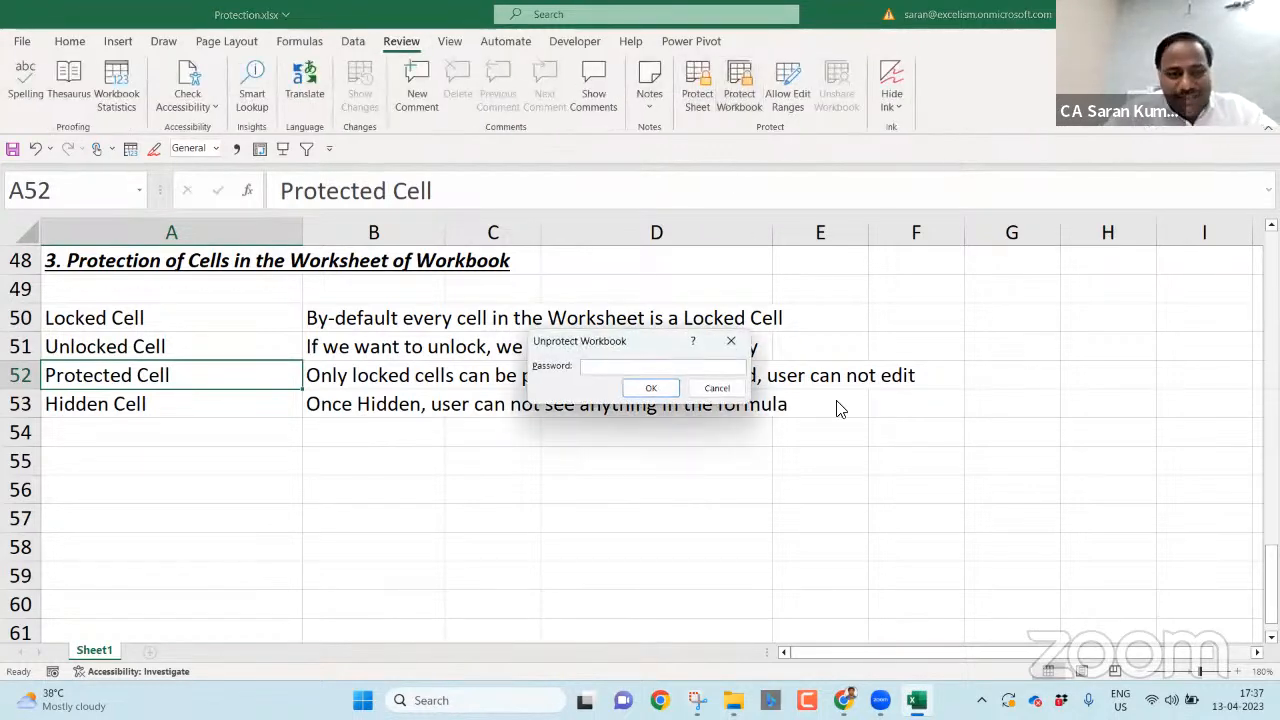
pyautogui.write('123')
pyautogui.press('Return')
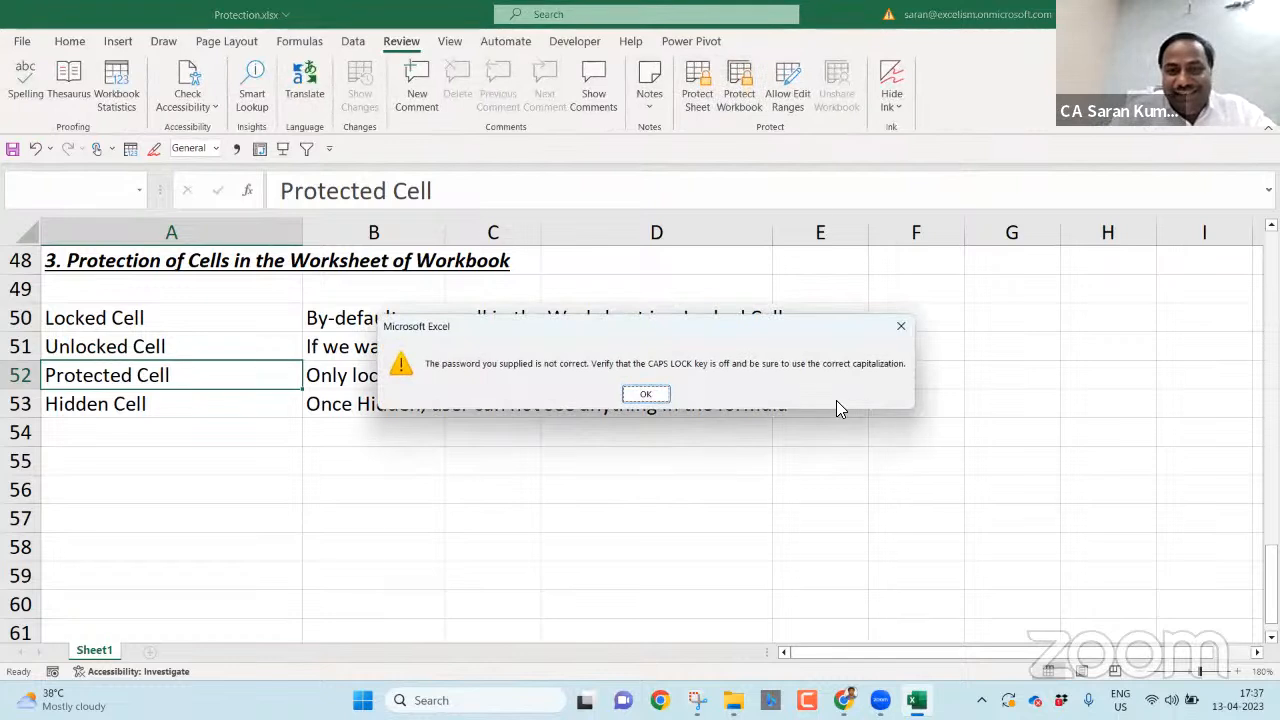
pyautogui.press('Return')
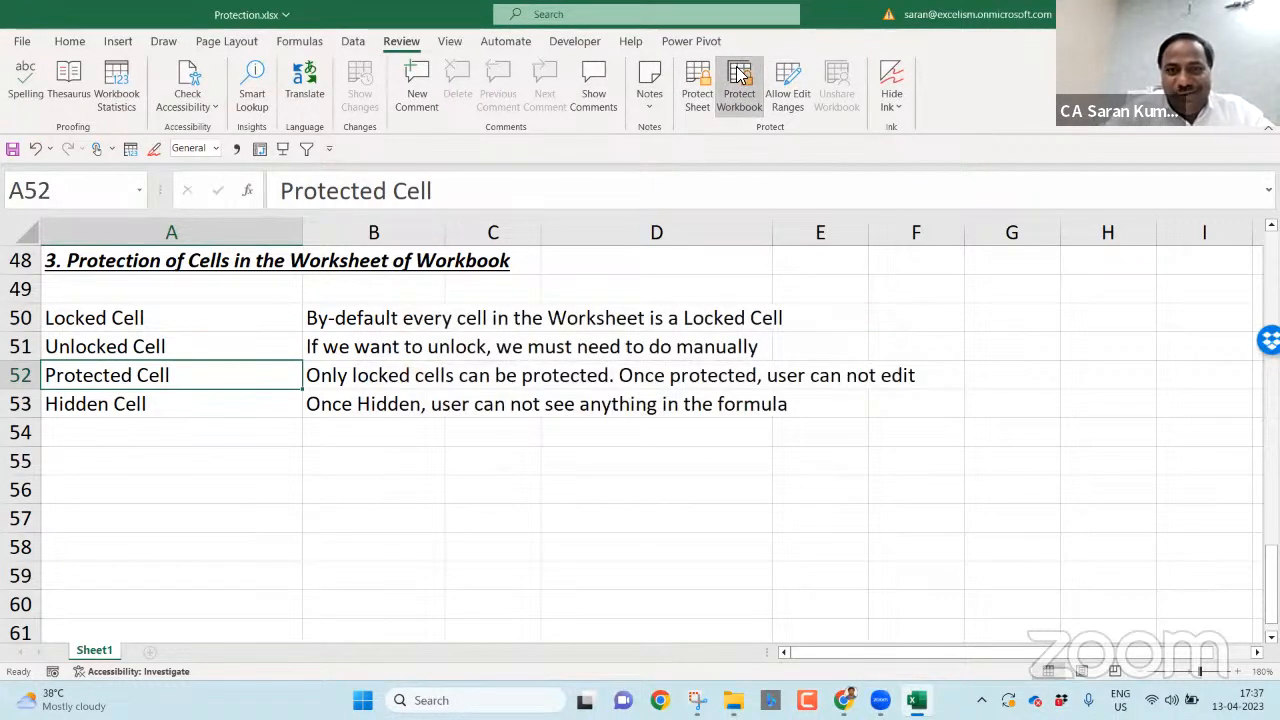
pyautogui.click(739, 88)
pyautogui.write('123')
pyautogui.press('Return')
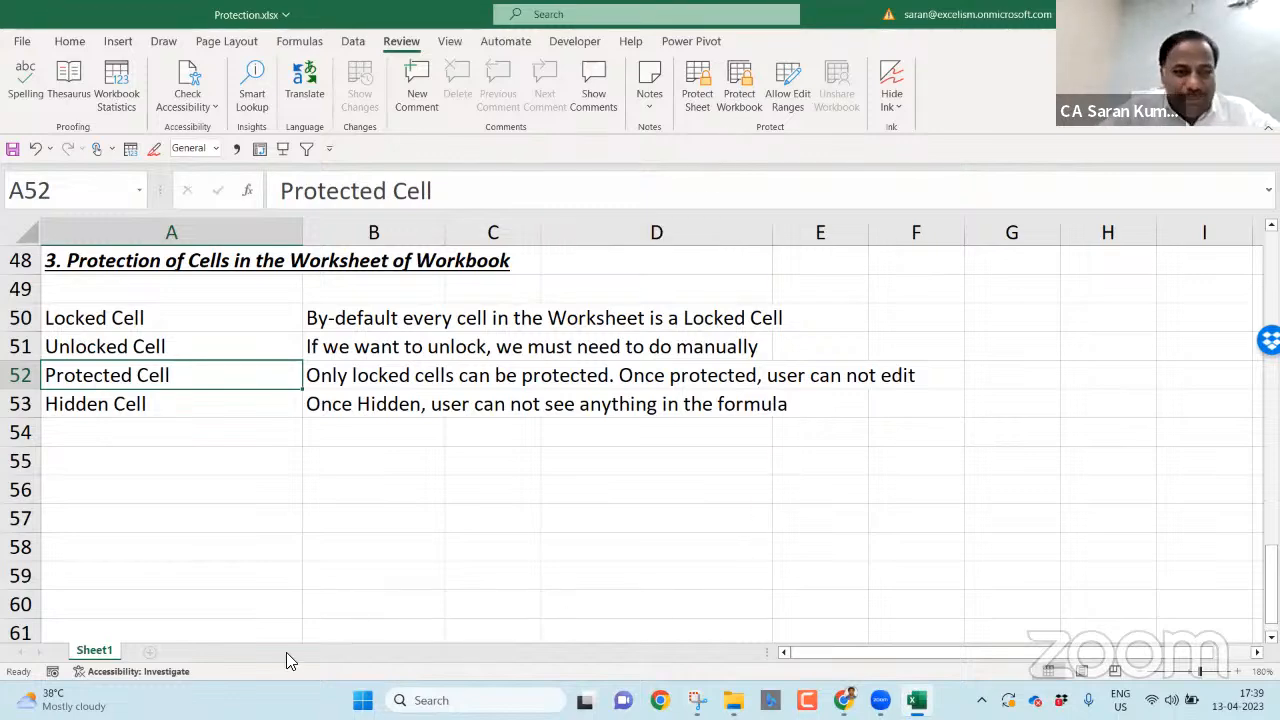
# - Add a new blank Sheet2 and zoom in on its grid
pyautogui.click(150, 650)
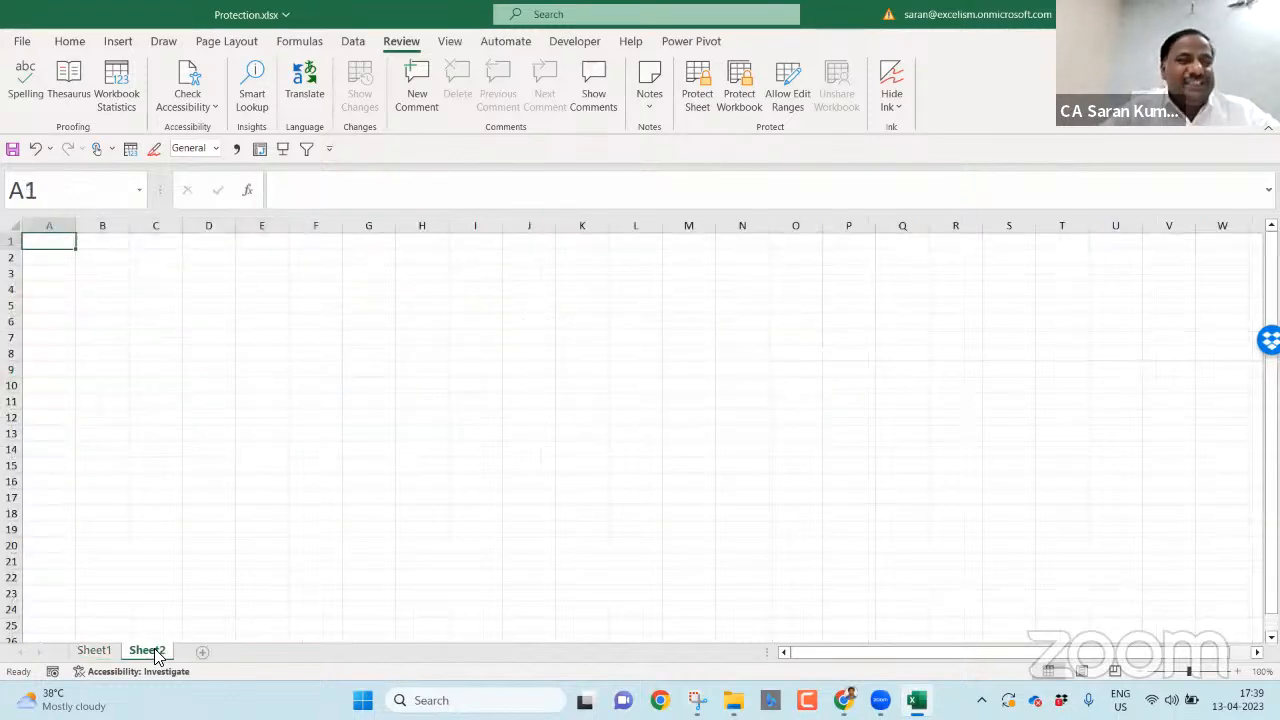
pyautogui.click(1239, 672)
pyautogui.click(1239, 672)
pyautogui.click(1239, 672)
pyautogui.click(1239, 672)
pyautogui.click(1239, 672)
# - Check the Sheet1 notes, then open the Home Format dropdown on Sheet2
pyautogui.click(94, 650)
pyautogui.click(229, 307)
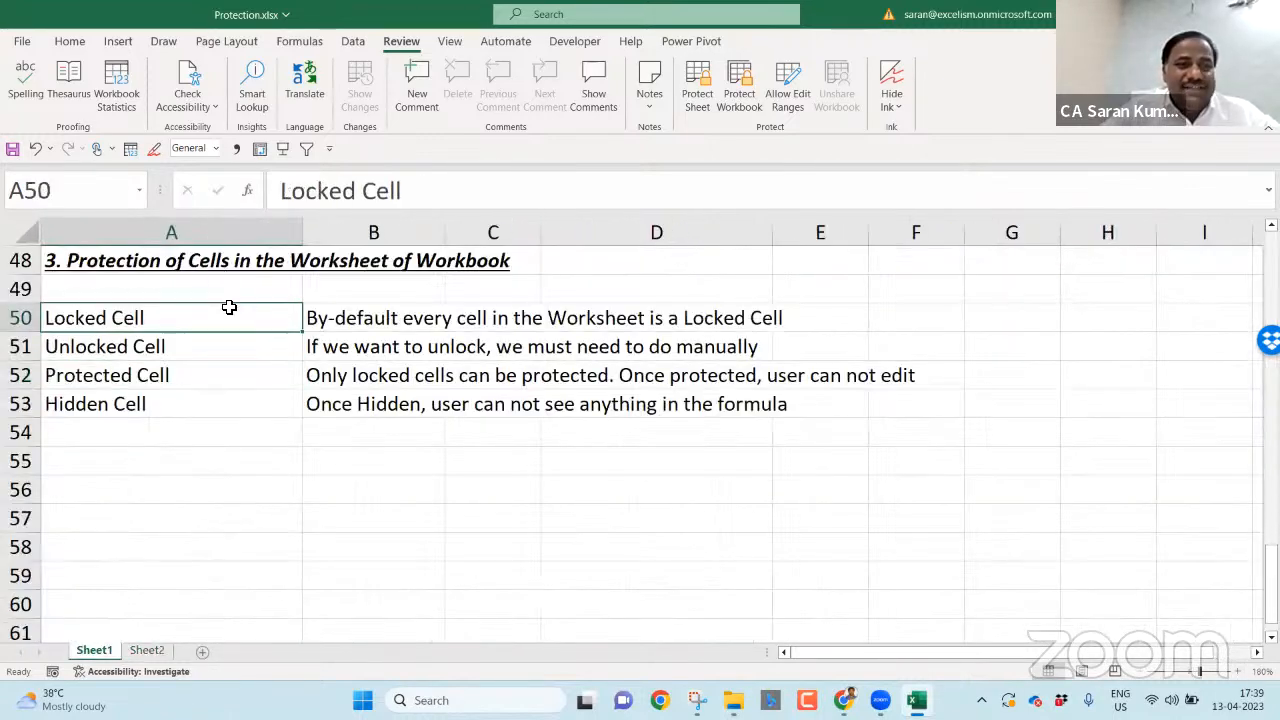
pyautogui.click(148, 651)
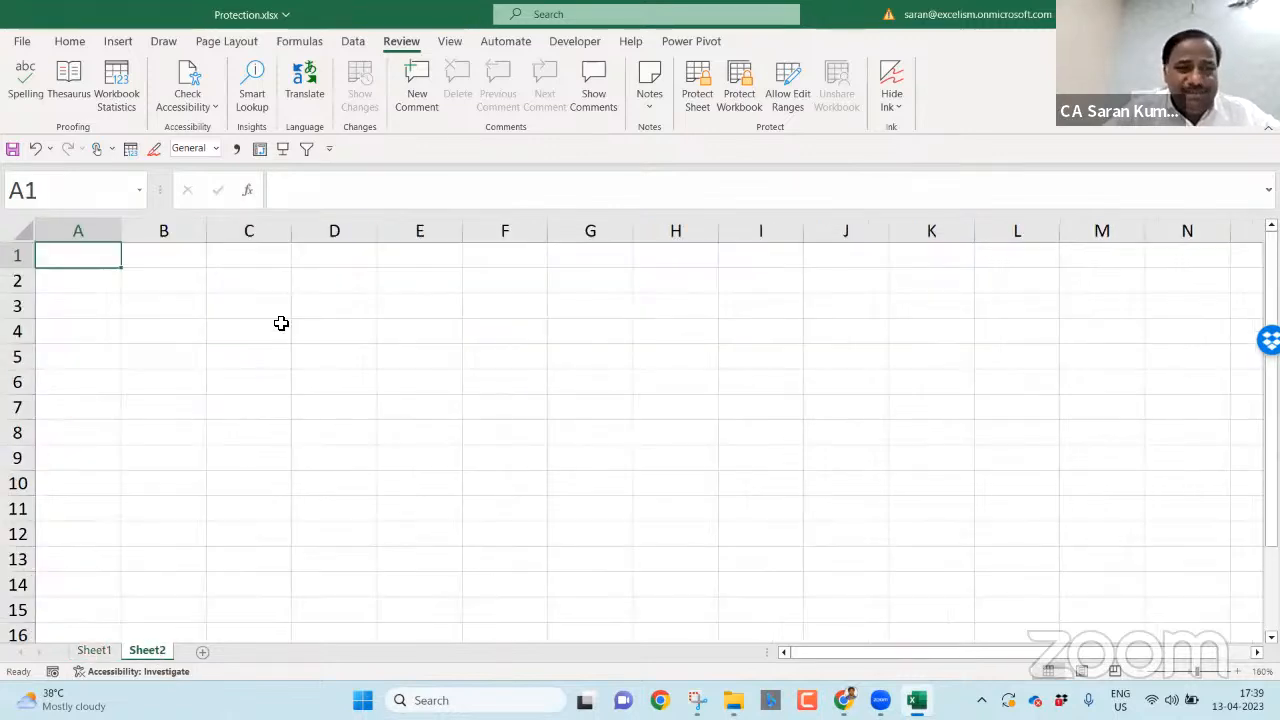
pyautogui.click(80, 41)
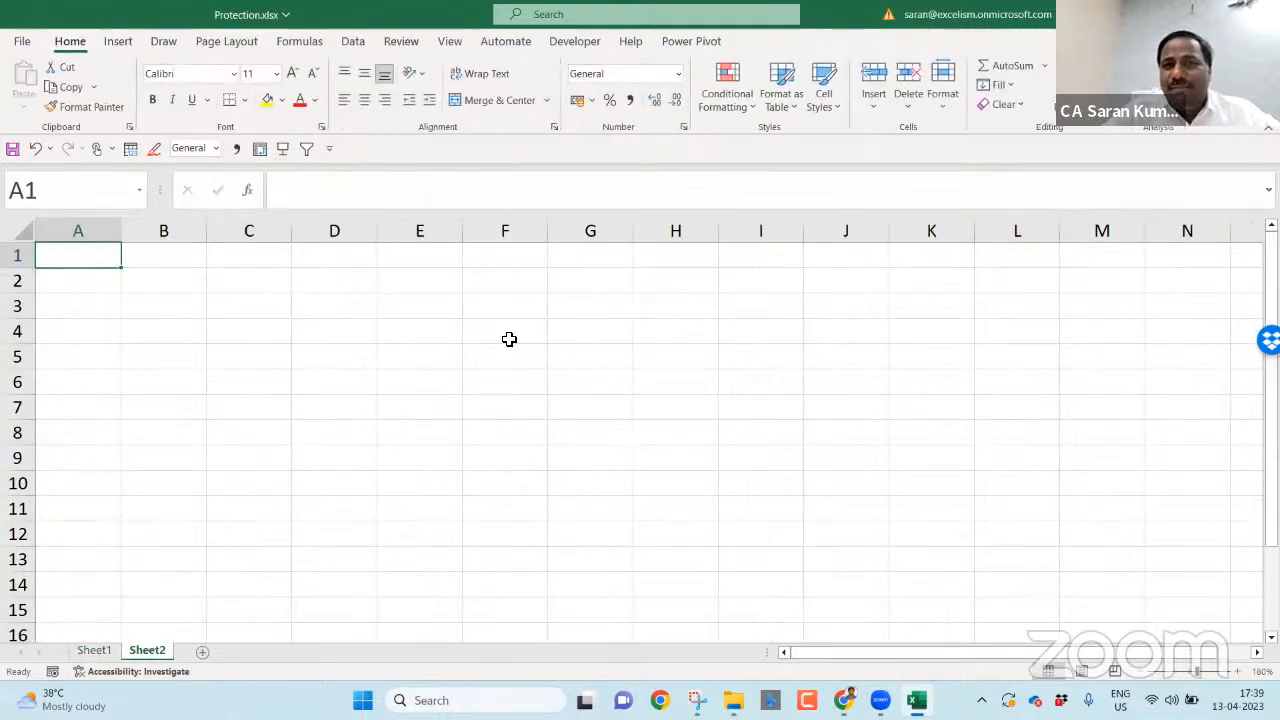
pyautogui.click(940, 104)
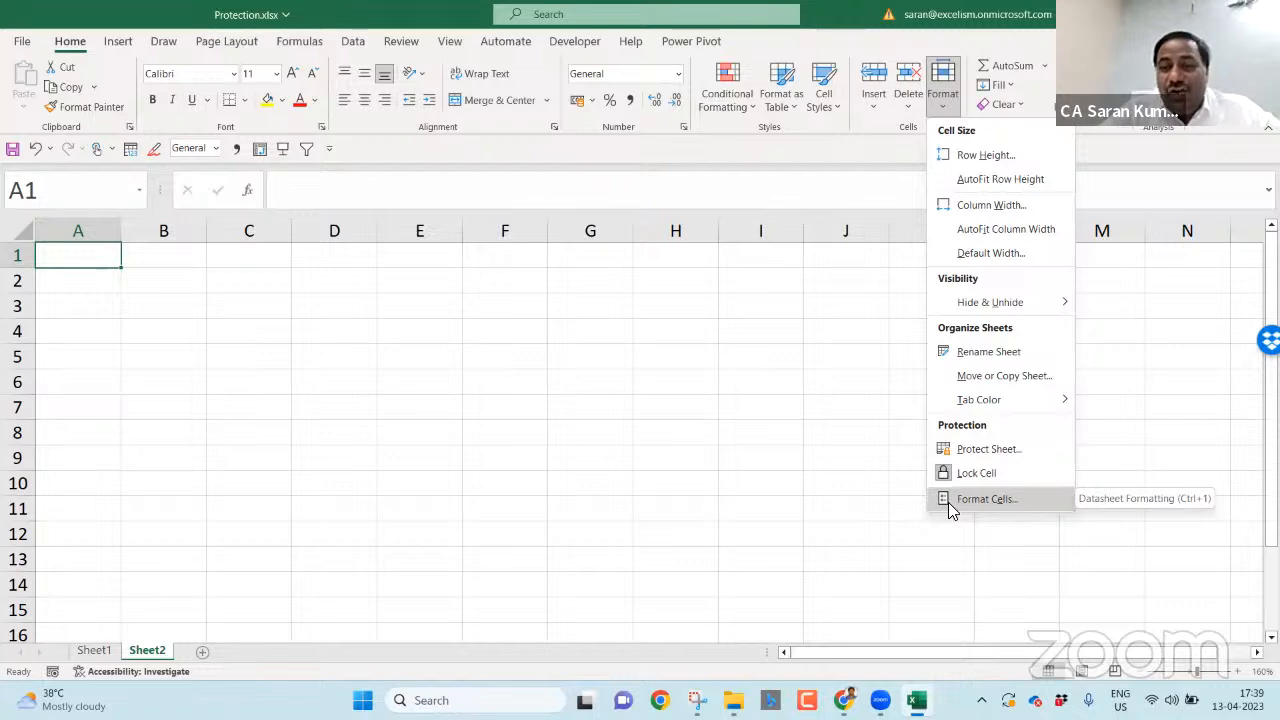
# - Show F4's Format Cells Protection settings, leaving Locked ticked and Hidden unticked
pyautogui.click(500, 337)
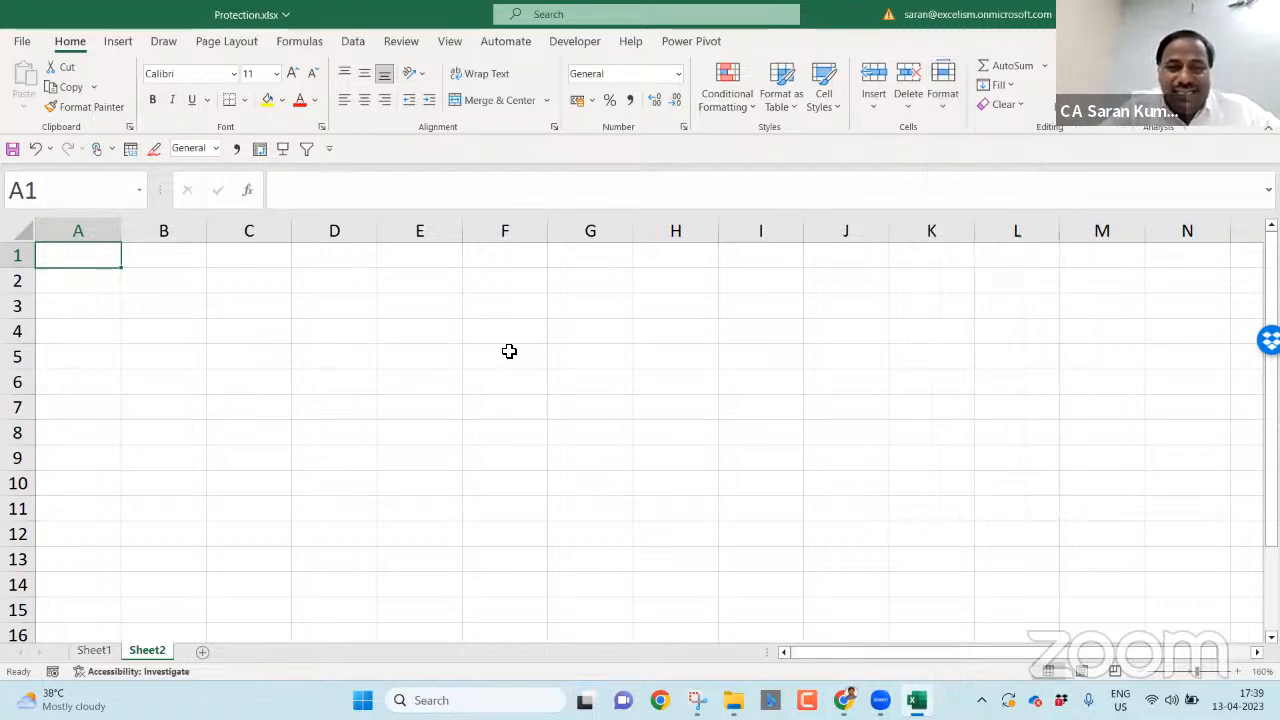
pyautogui.rightClick(500, 340)
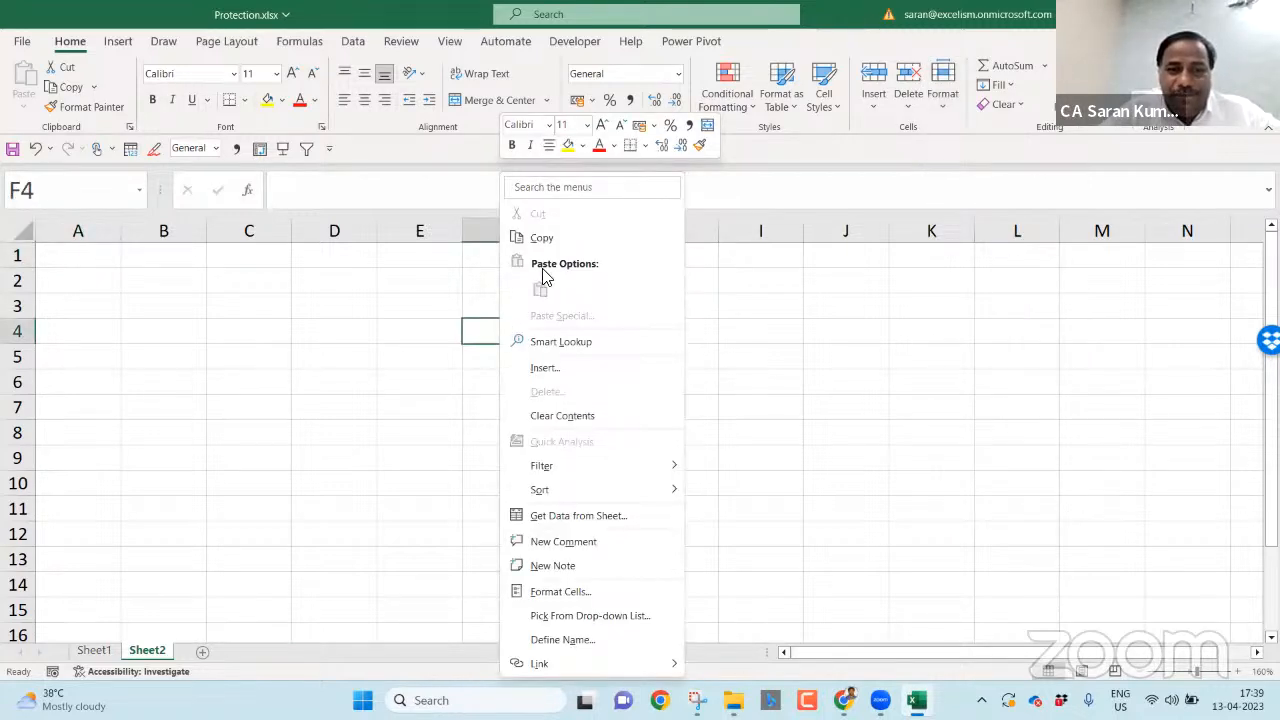
pyautogui.click(616, 596)
pyautogui.click(685, 300)
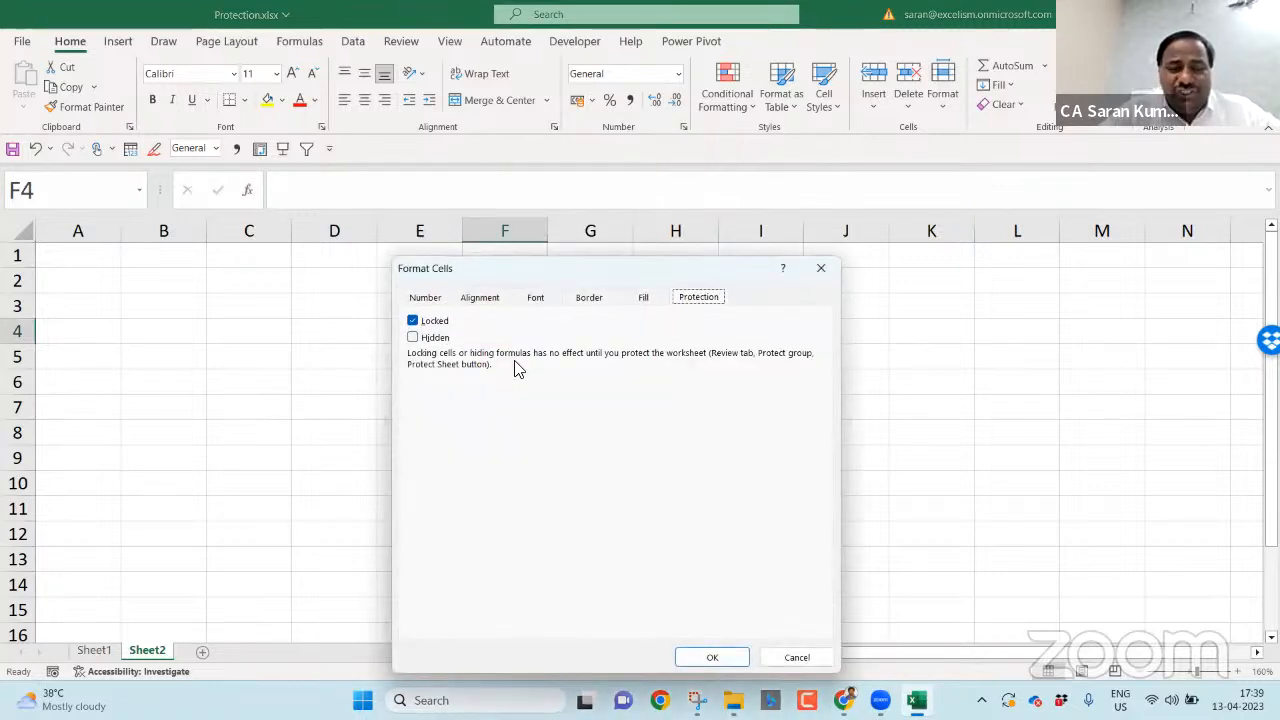
pyautogui.click(422, 321)
pyautogui.click(425, 322)
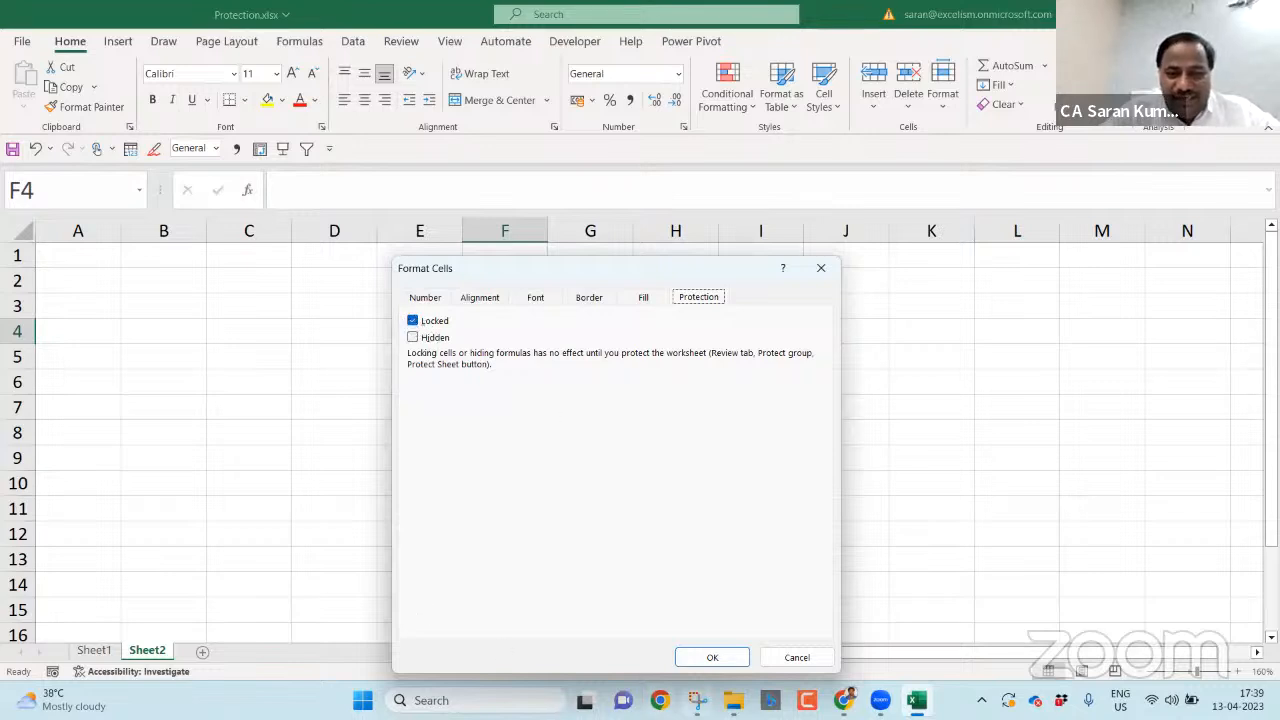
# - Snip the protection settings dialog with the Snipping Tool
pyautogui.click(697, 700)
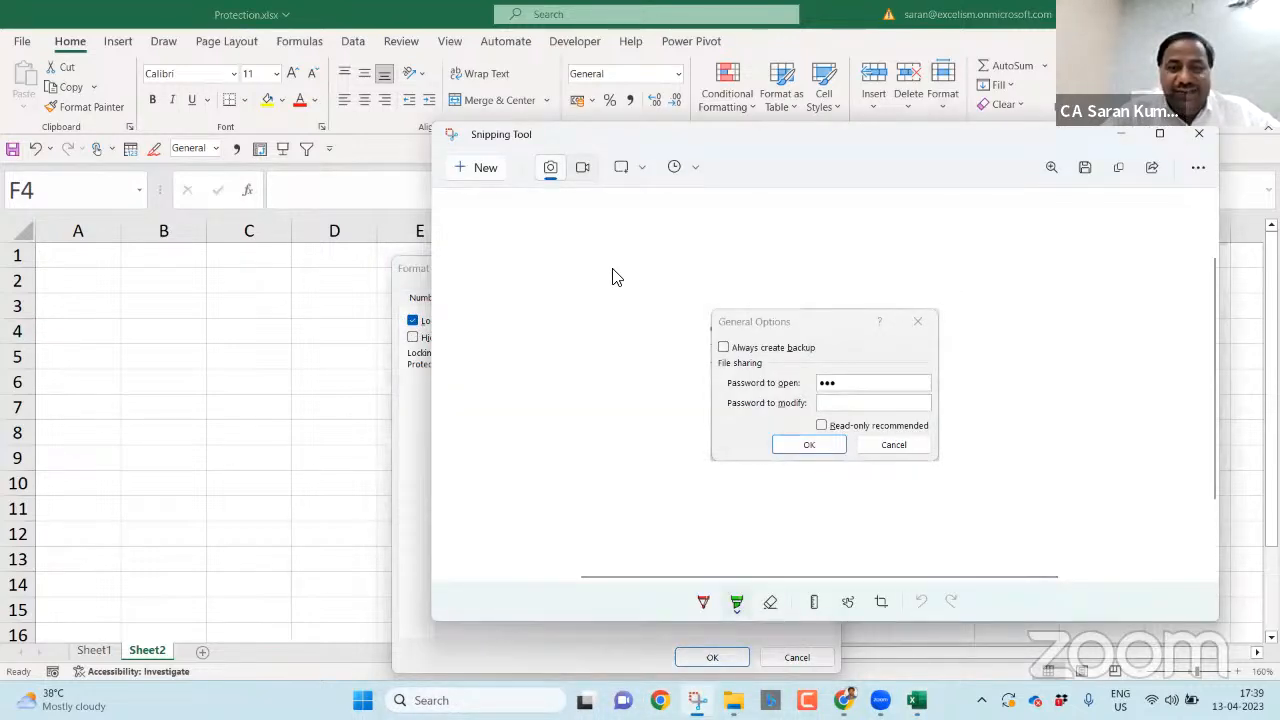
pyautogui.click(481, 170)
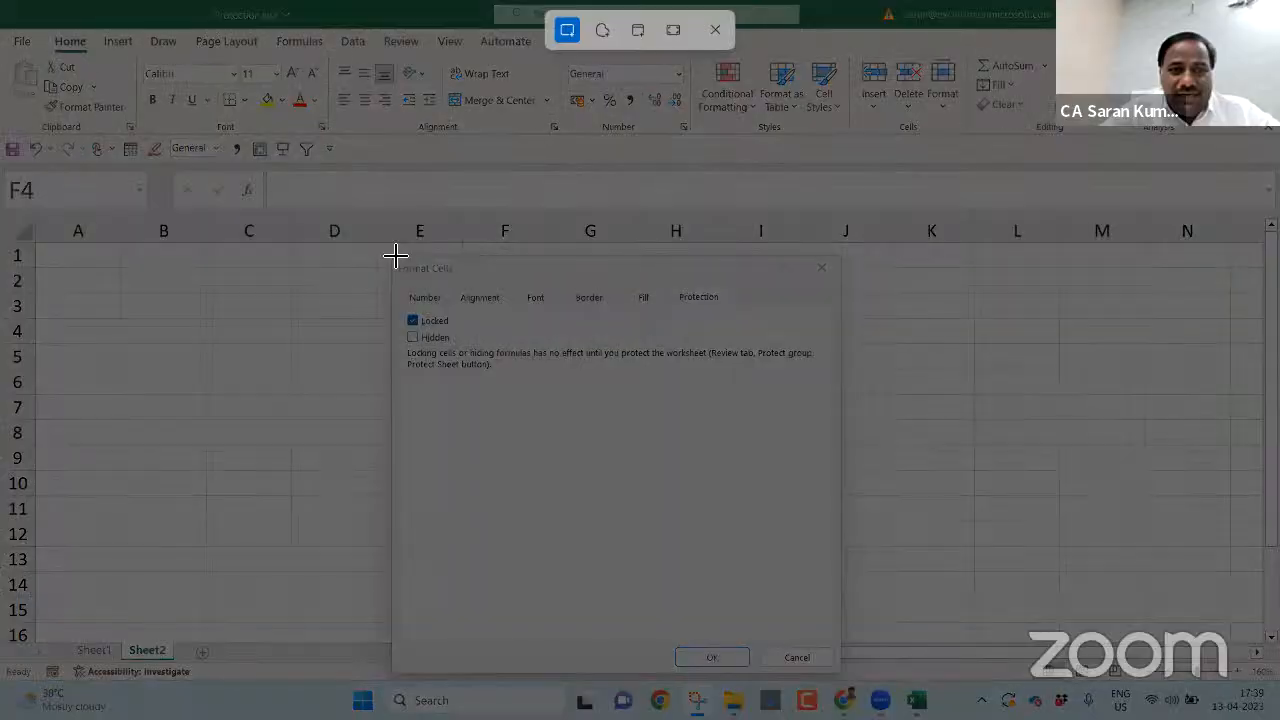
pyautogui.moveTo(395, 256); pyautogui.dragTo(846, 430)
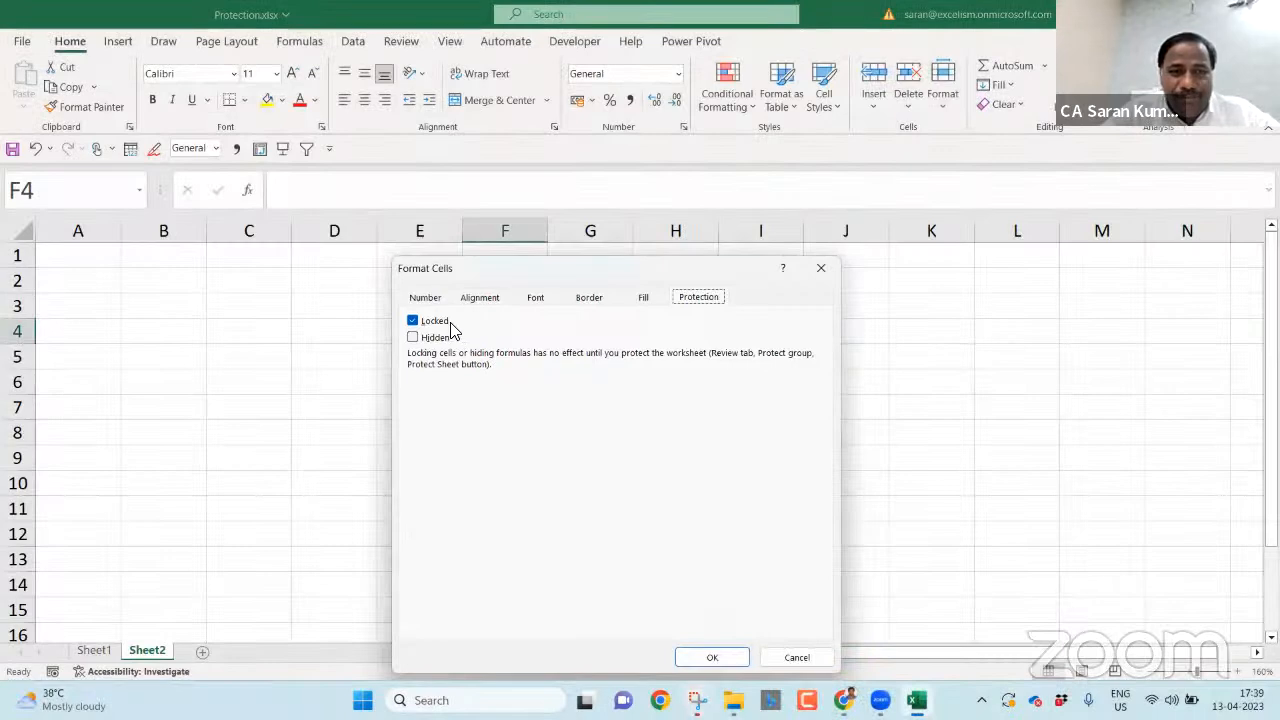
# - Highlight the word Locked in green on the captured snip, undoing the misplaced first stroke
pyautogui.hotkey('alt', 'Tab')
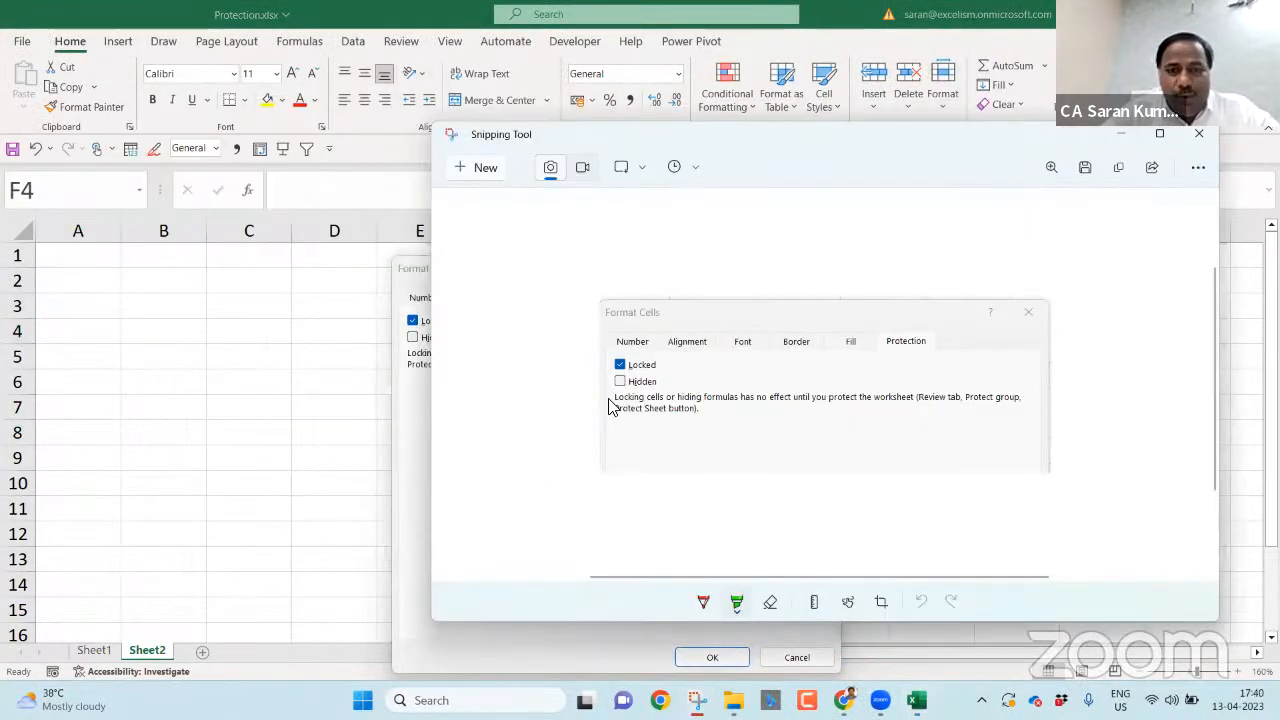
pyautogui.moveTo(636, 372); pyautogui.dragTo(1012, 535)
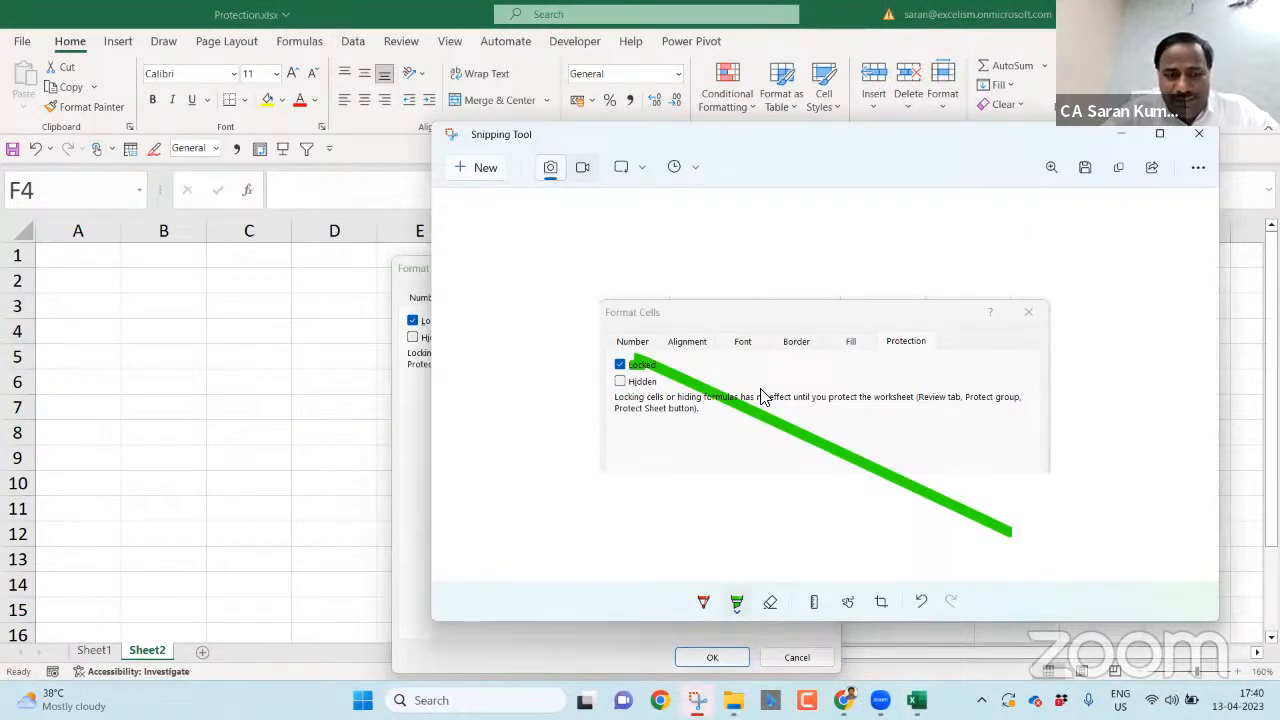
pyautogui.hotkey('ctrl', 'z')
pyautogui.moveTo(659, 366); pyautogui.dragTo(617, 367)
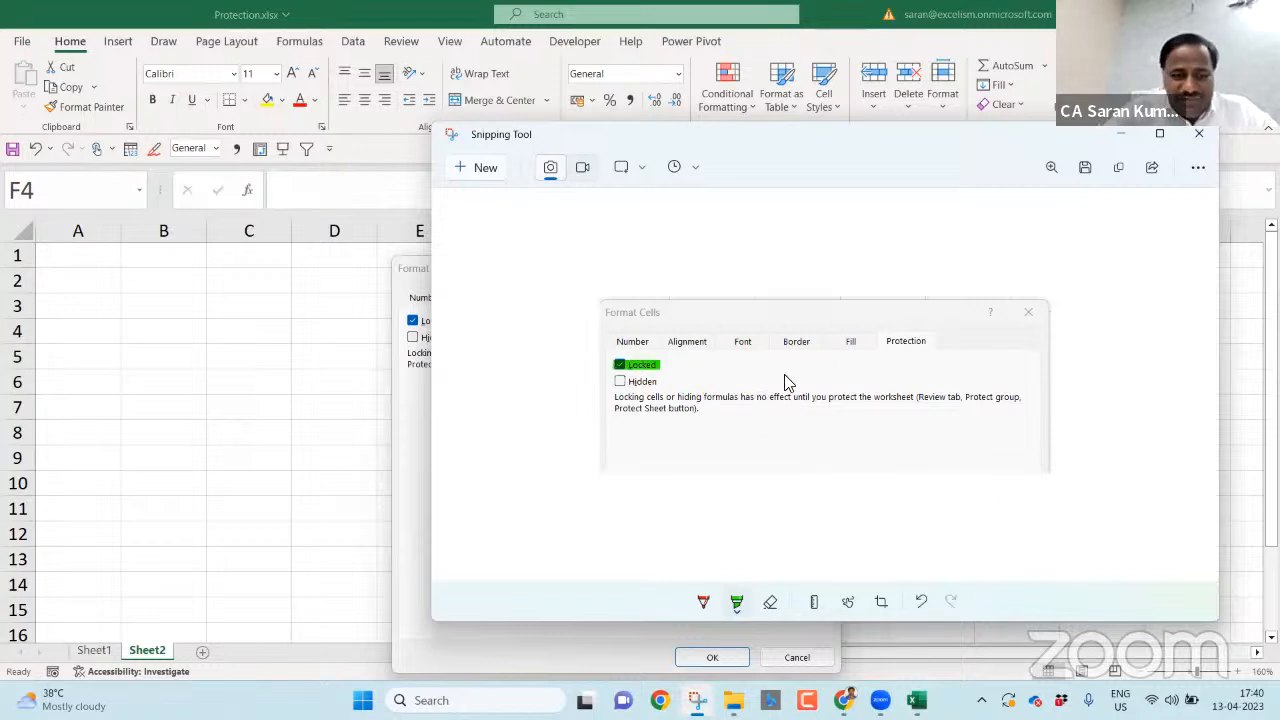
pyautogui.hotkey('alt', 'Tab')
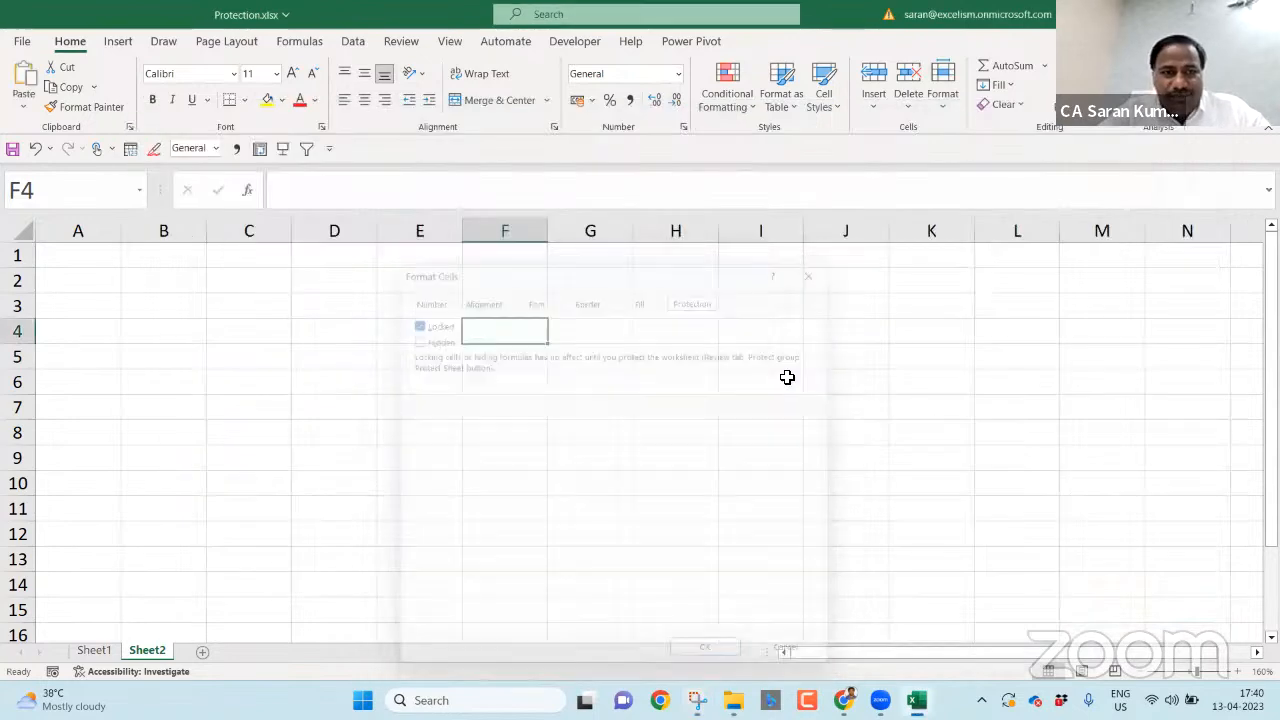
# - Paste the highlighted screenshot on Sheet1, shrink it to about half size, and place it below the notes
pyautogui.click(104, 653)
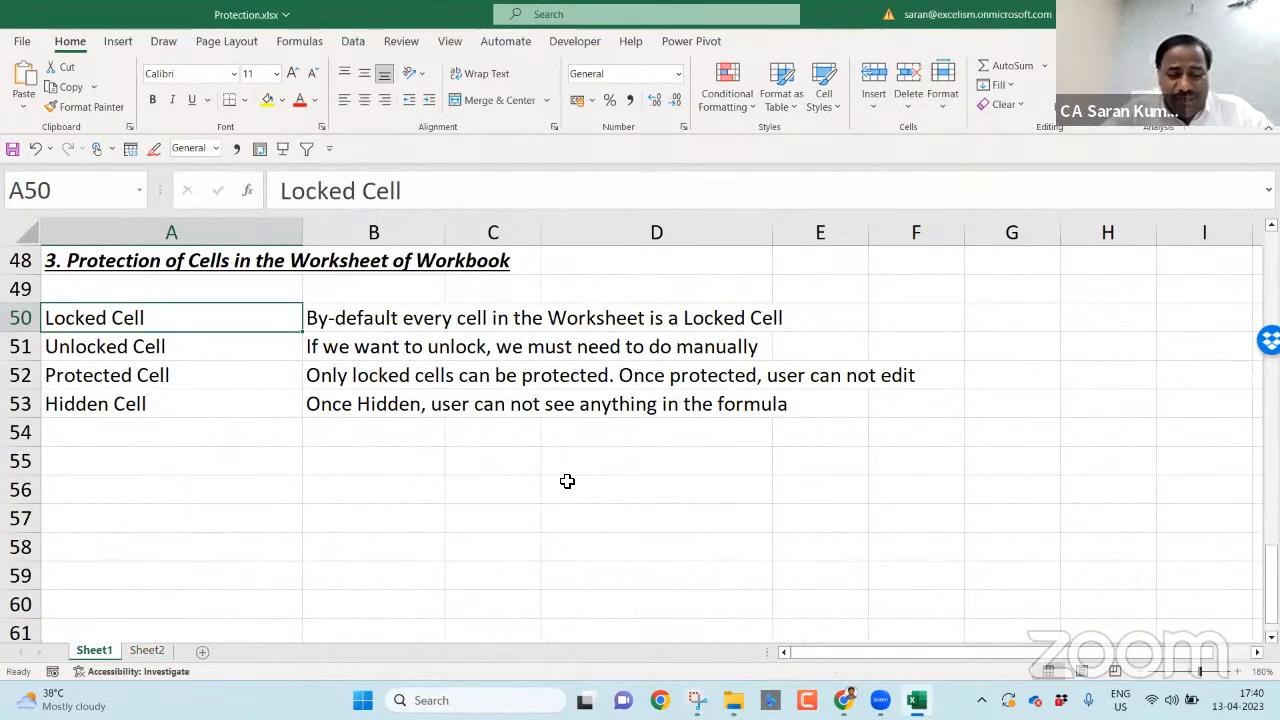
pyautogui.hotkey('ctrl', 'v')
pyautogui.moveTo(849, 615); pyautogui.dragTo(428, 506)
pyautogui.moveTo(254, 367); pyautogui.dragTo(259, 485)
pyautogui.click(634, 462)
# - Check the Protection settings for all of Sheet2's cells in Format Cells without changing anything
pyautogui.click(147, 651)
pyautogui.click(475, 352)
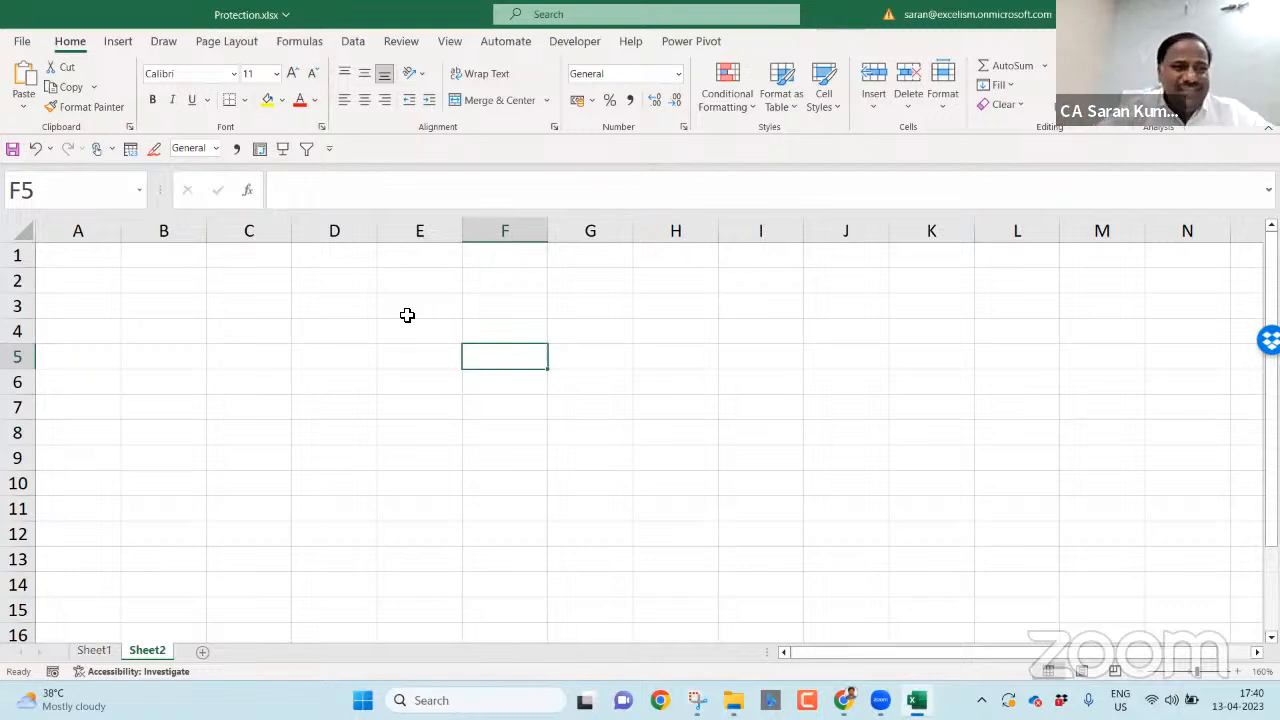
pyautogui.click(26, 230)
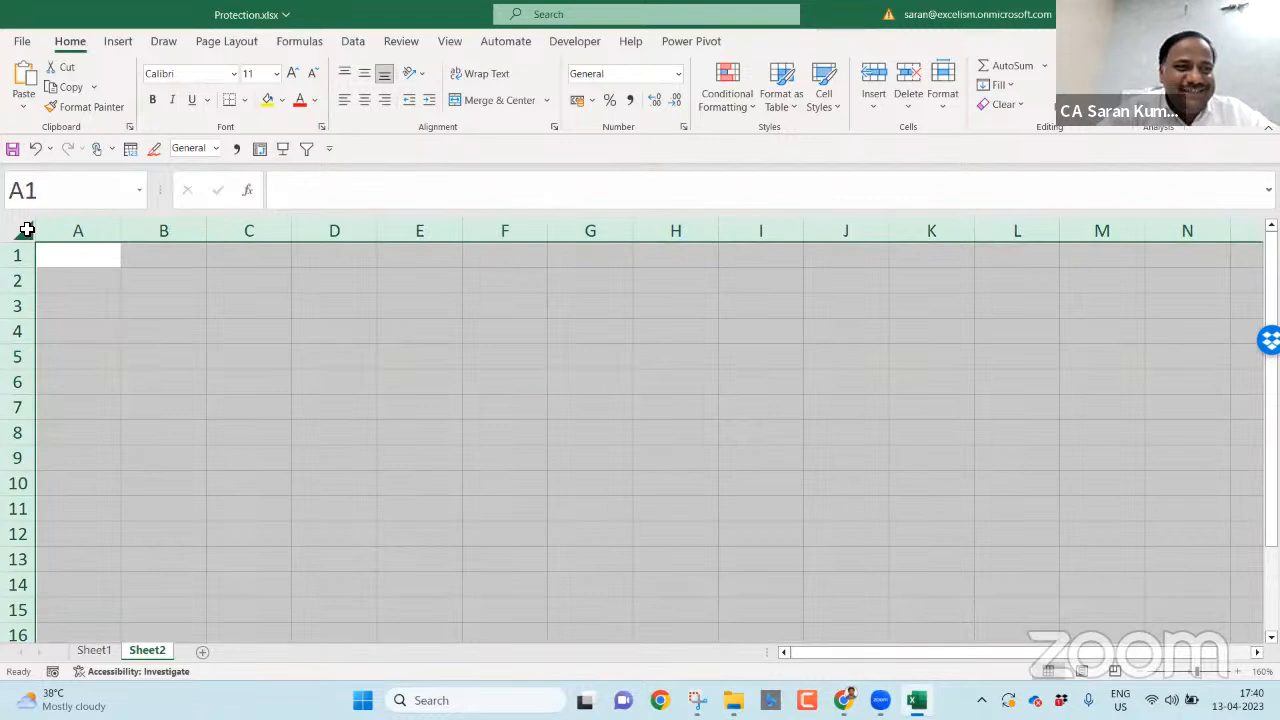
pyautogui.rightClick(122, 294)
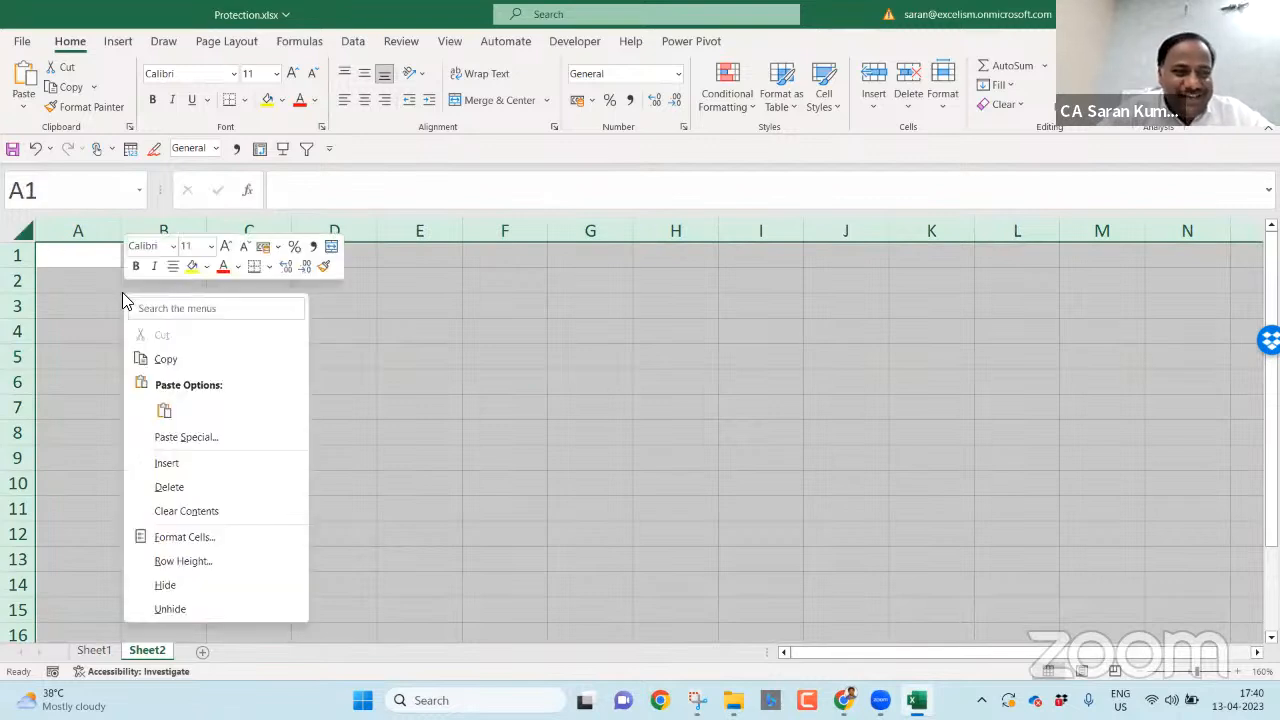
pyautogui.click(216, 538)
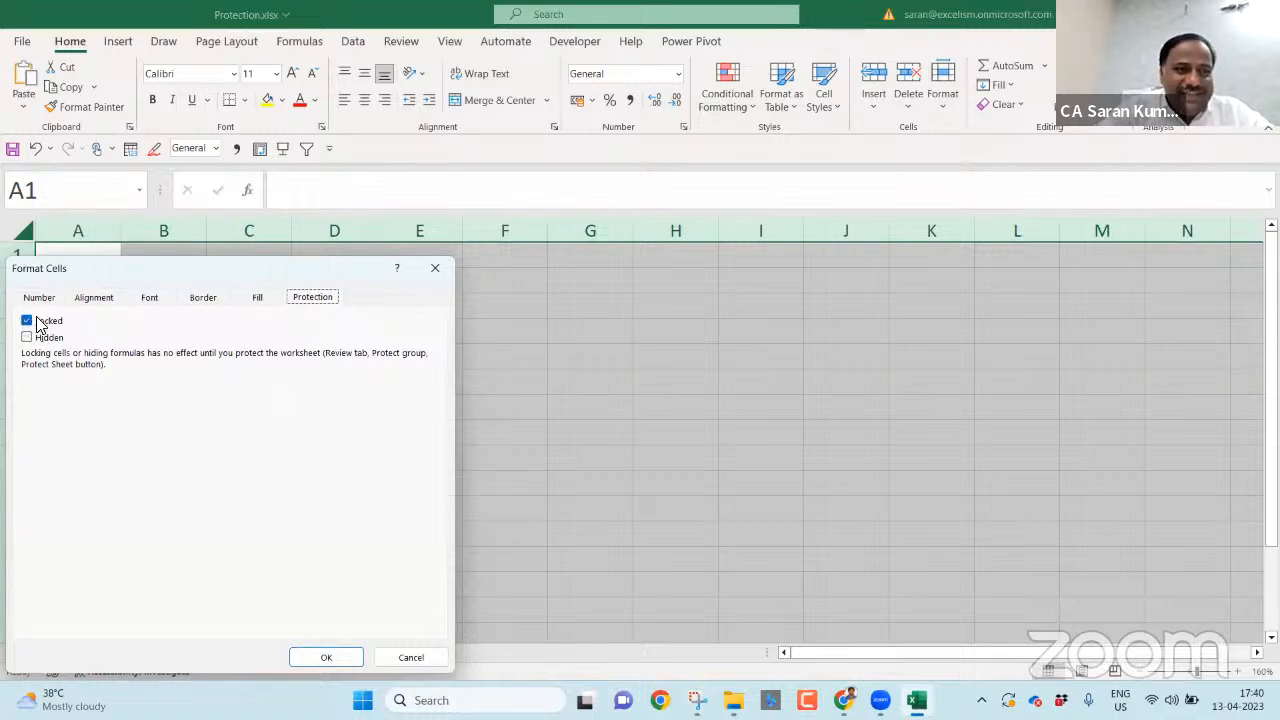
pyautogui.click(420, 657)
pyautogui.click(317, 283)
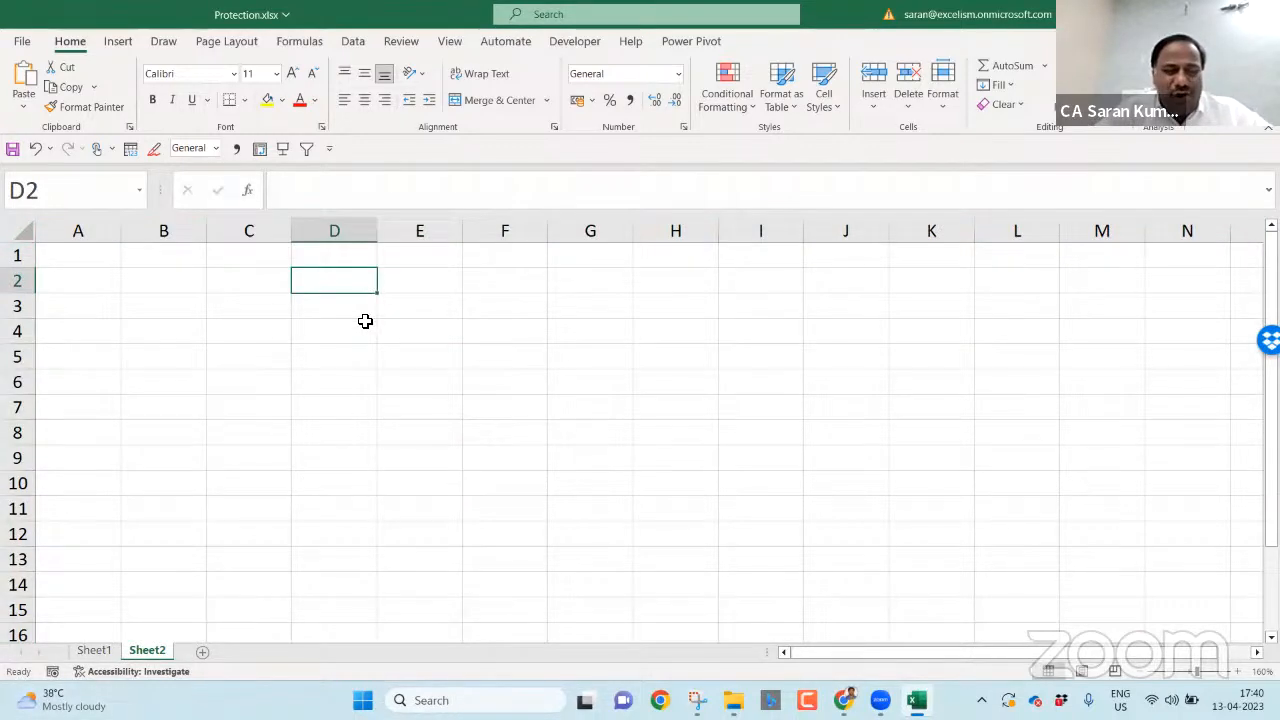
pyautogui.write('Saan')
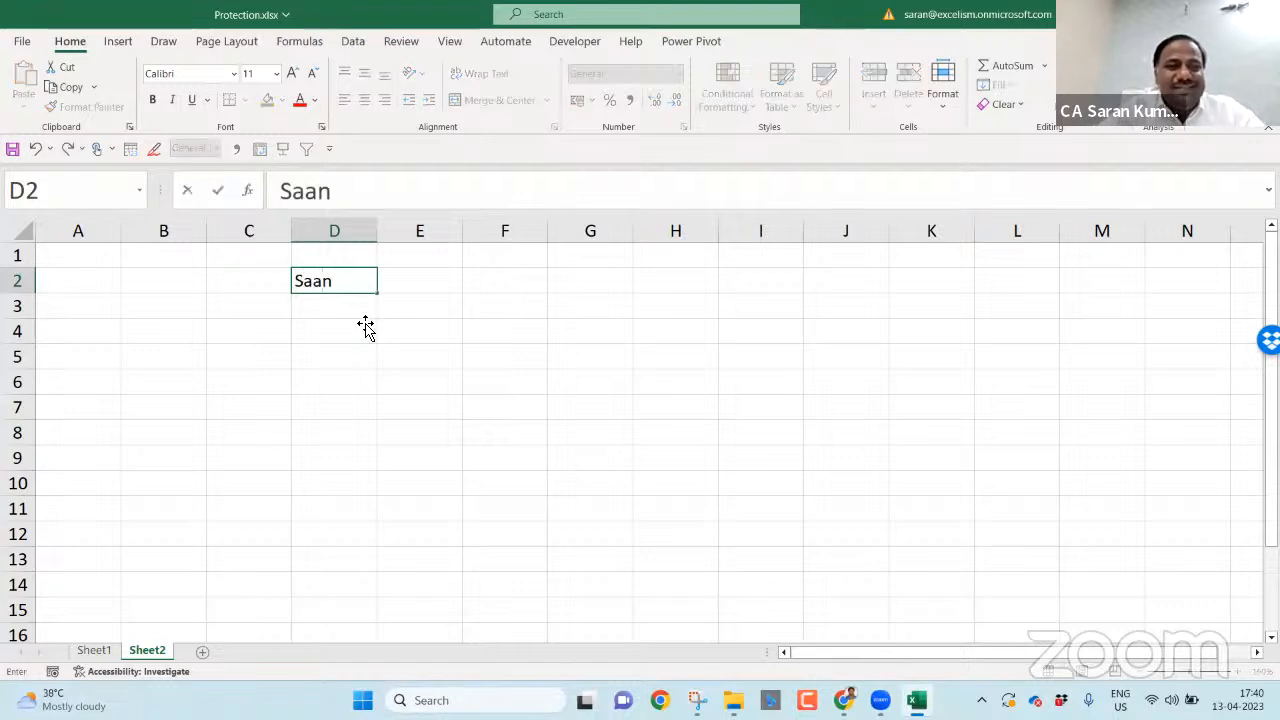
pyautogui.press('Return')
pyautogui.press('Up')
pyautogui.press('Delete')
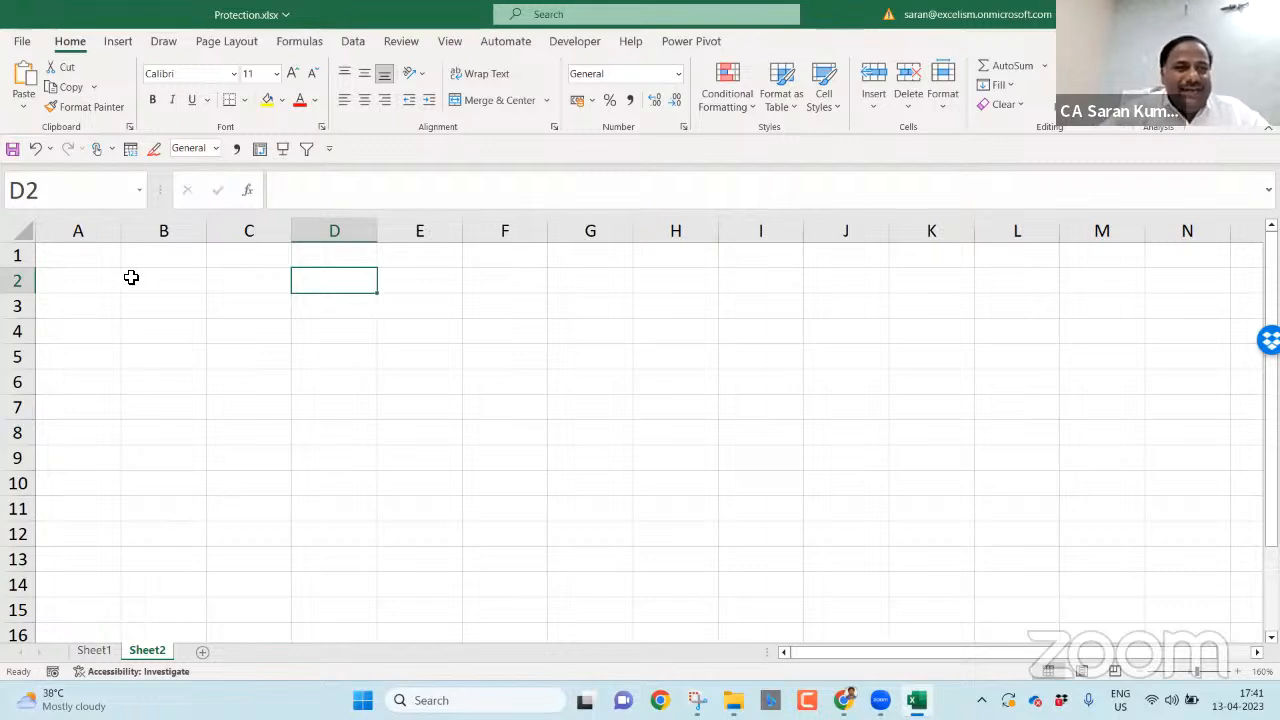
# - Fill the range B2:I10 on Sheet2 with yellow
pyautogui.moveTo(143, 277); pyautogui.dragTo(789, 483)
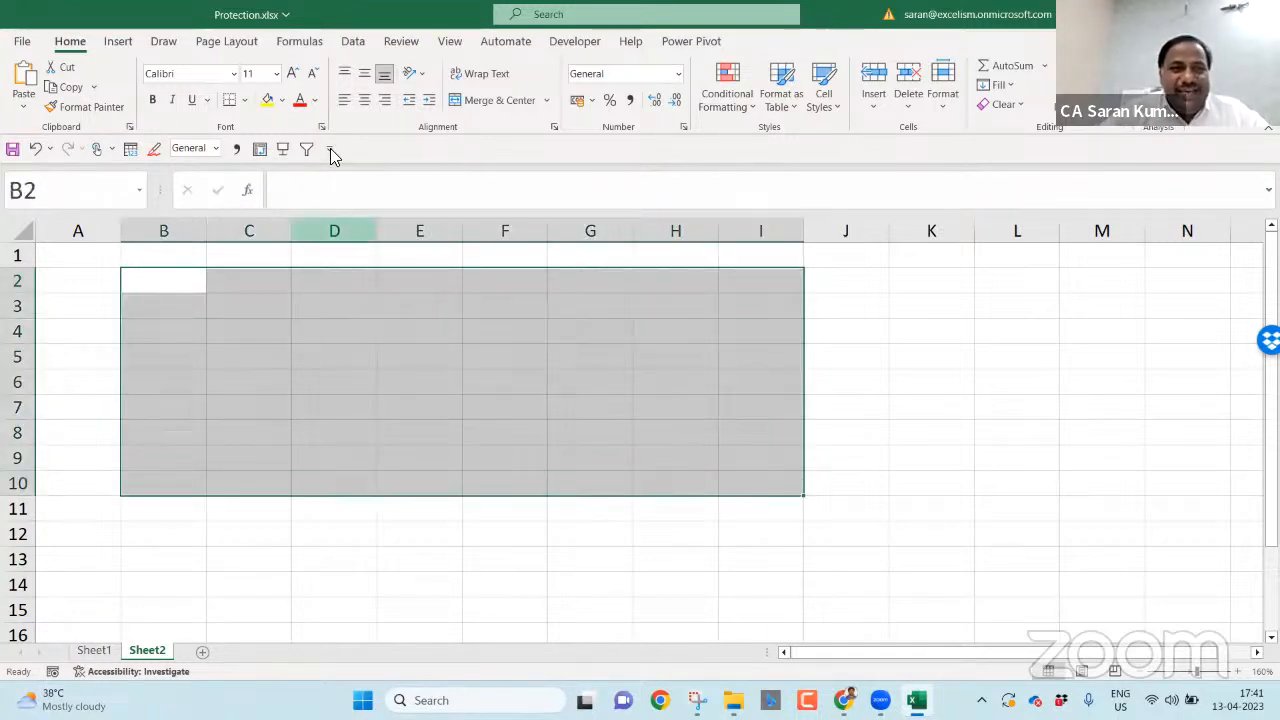
pyautogui.click(267, 100)
pyautogui.click(920, 402)
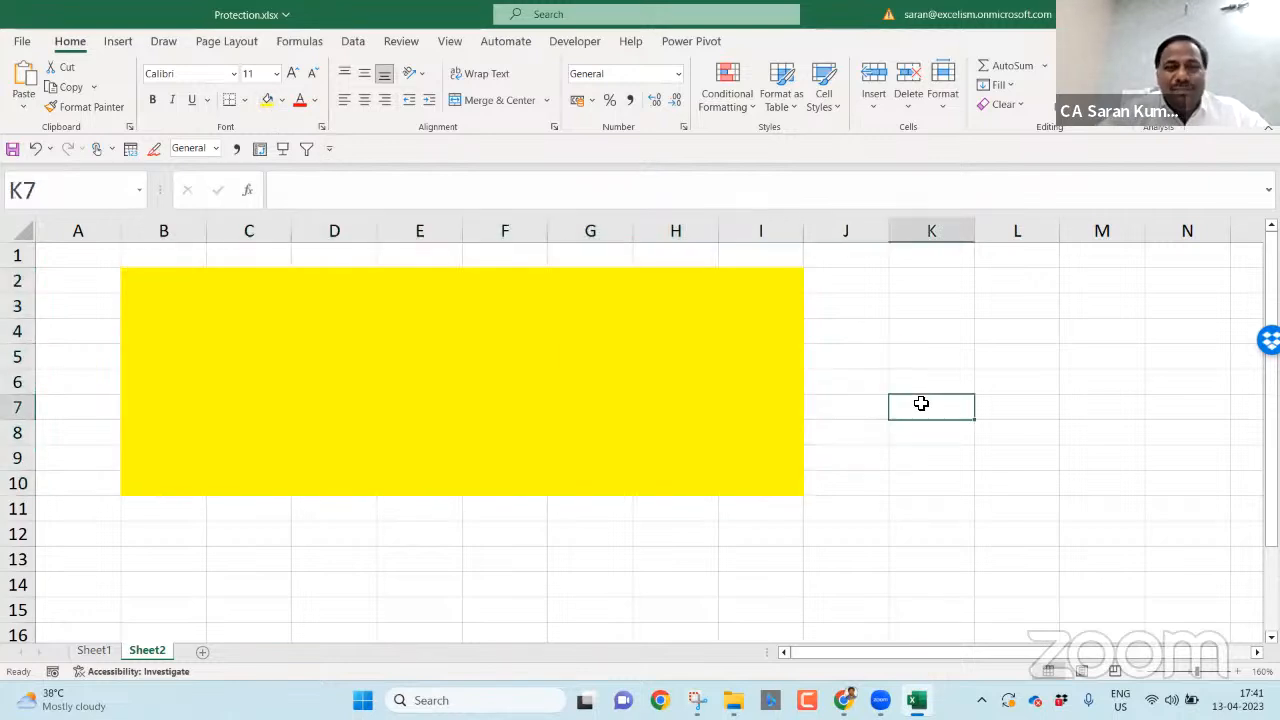
# - Turn off Locked for B2:I10 in the Format Cells Protection settings
pyautogui.moveTo(180, 277); pyautogui.dragTo(787, 481)
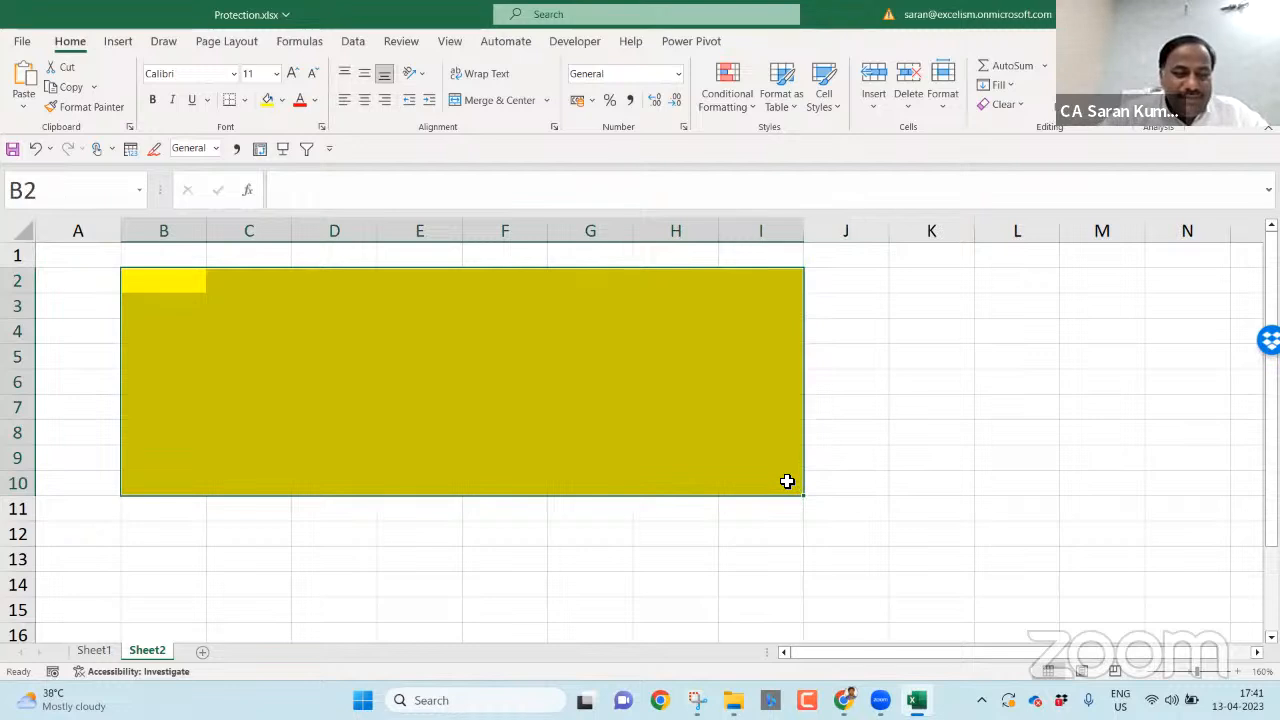
pyautogui.rightClick(553, 410)
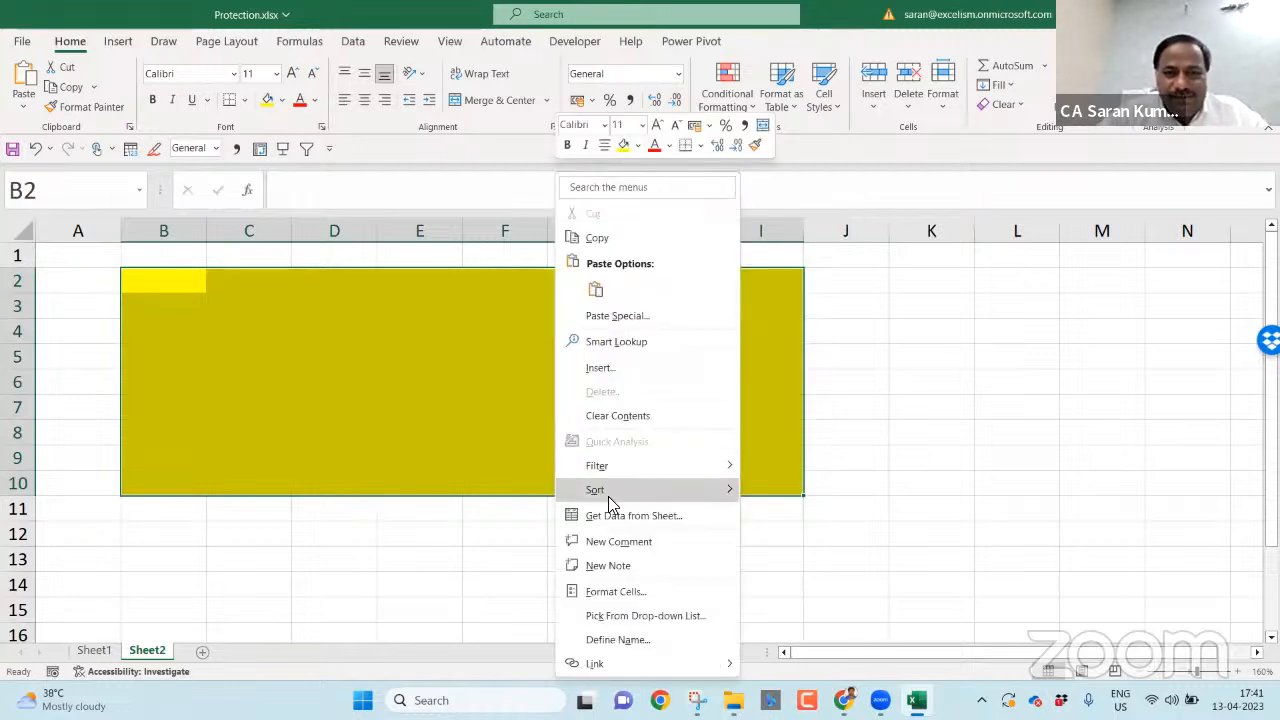
pyautogui.click(648, 592)
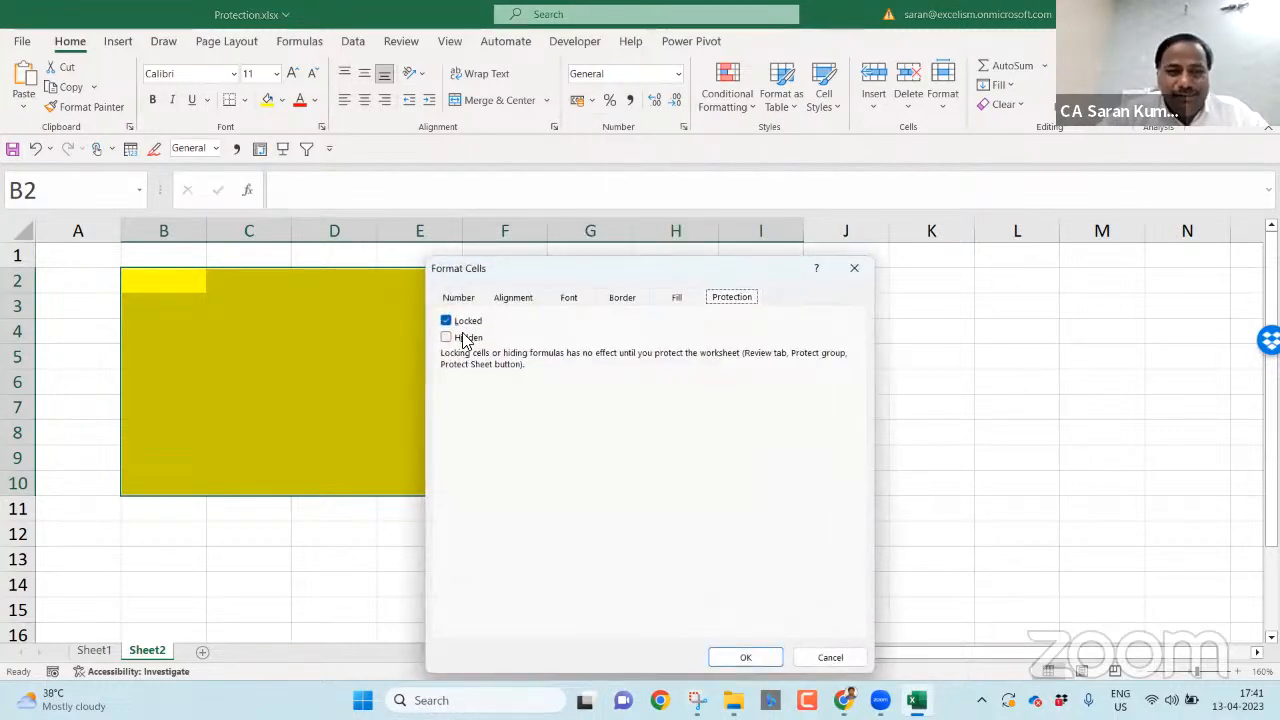
pyautogui.click(457, 326)
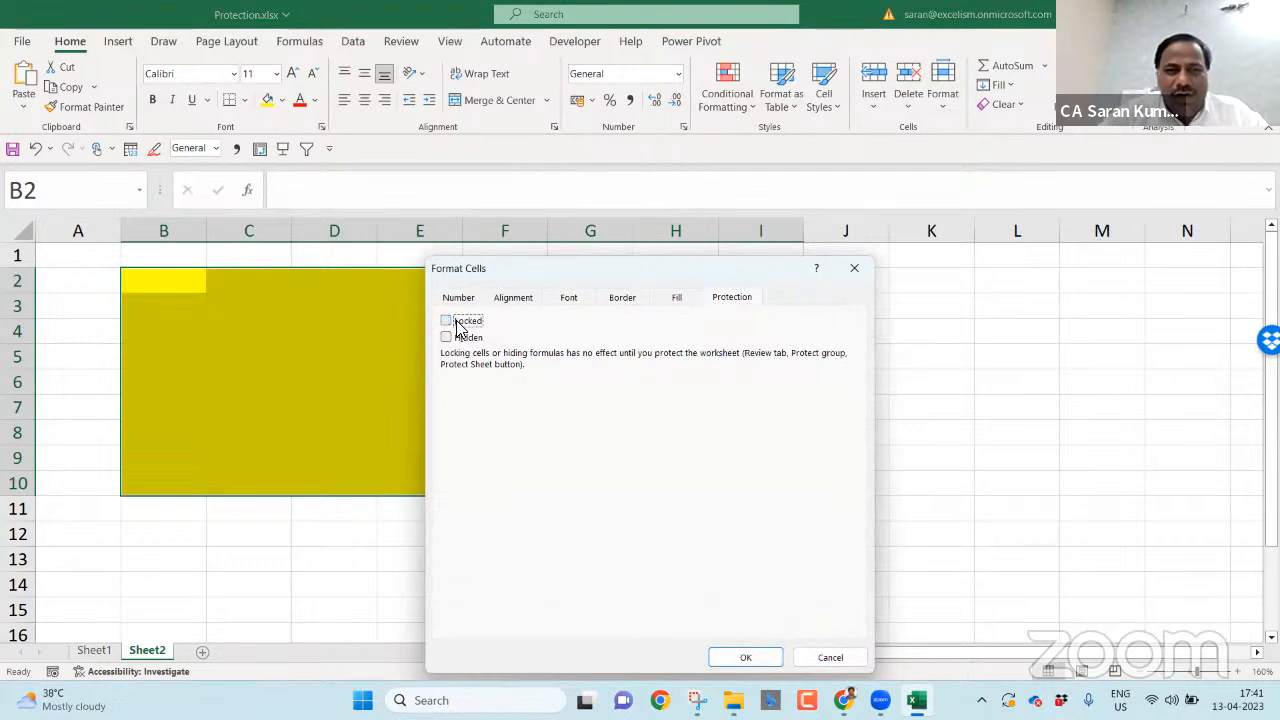
pyautogui.click(742, 661)
pyautogui.click(1009, 441)
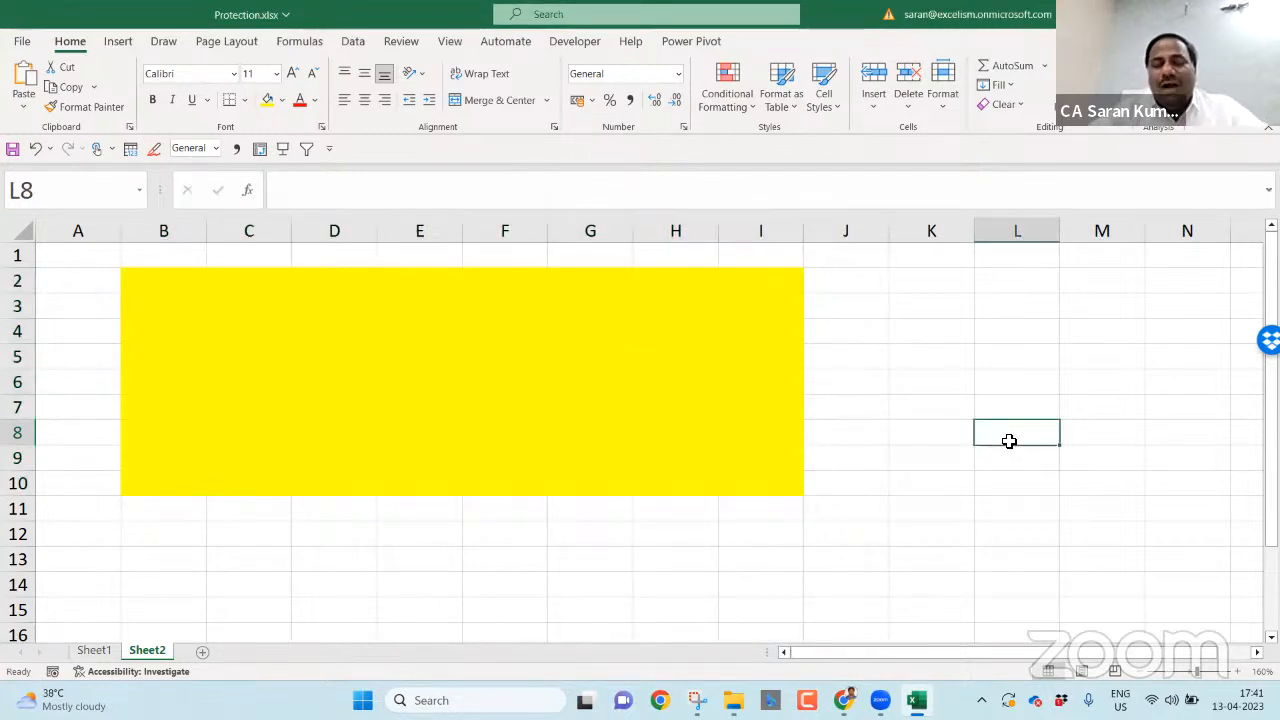
# - Enter 'This sheet is having two types of cells', '1. Locked Cells', '2. Unlocked Cells' in B12:B14
pyautogui.click(183, 533)
pyautogui.write('This sh')
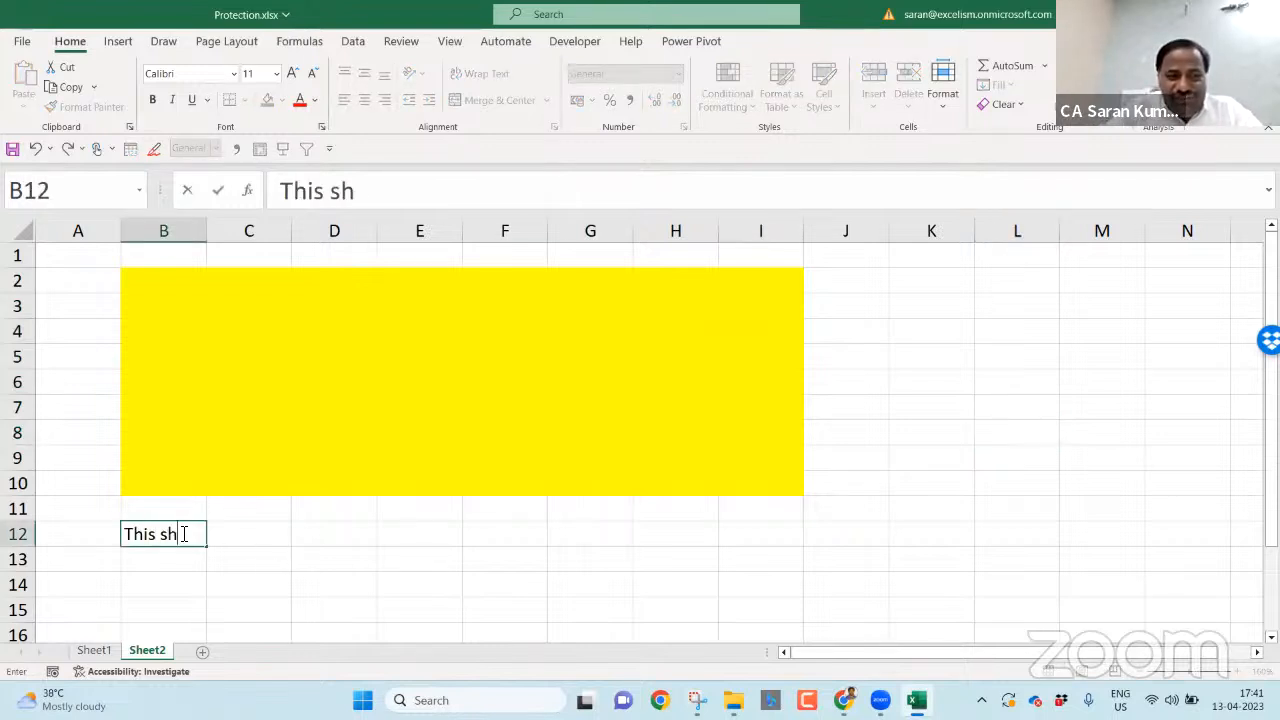
pyautogui.write('eet is having')
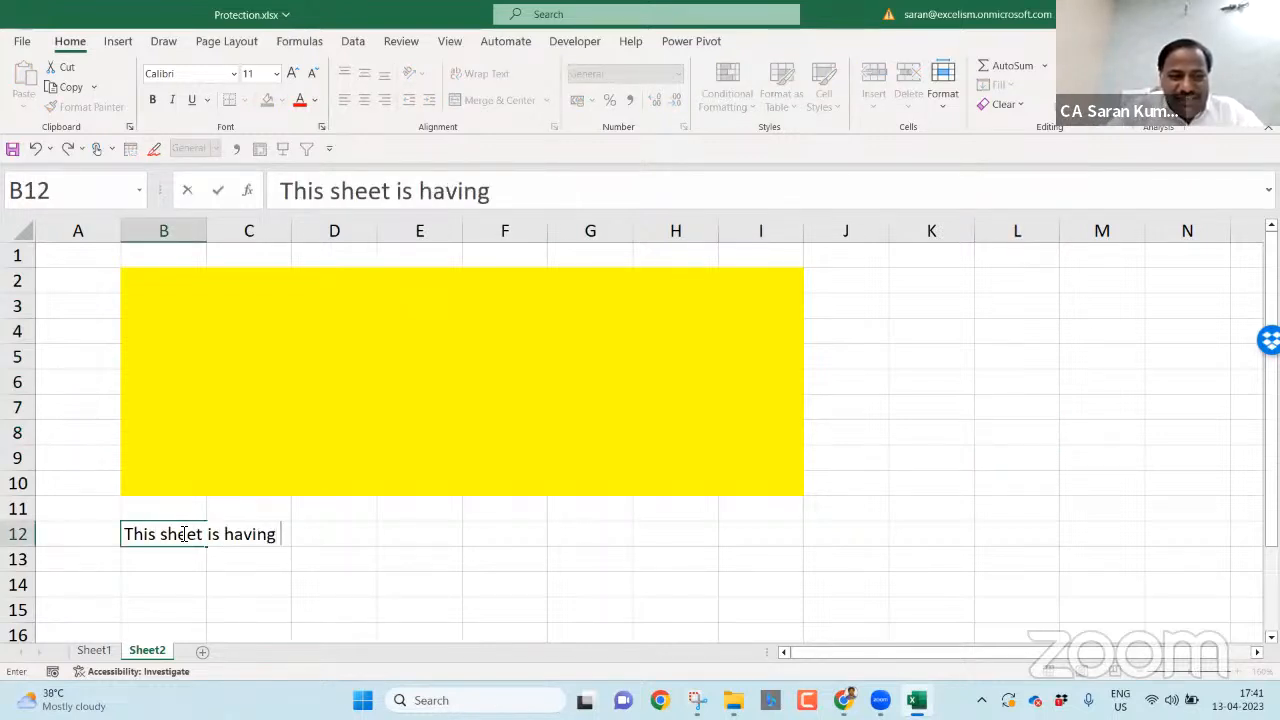
pyautogui.write(' two ty')
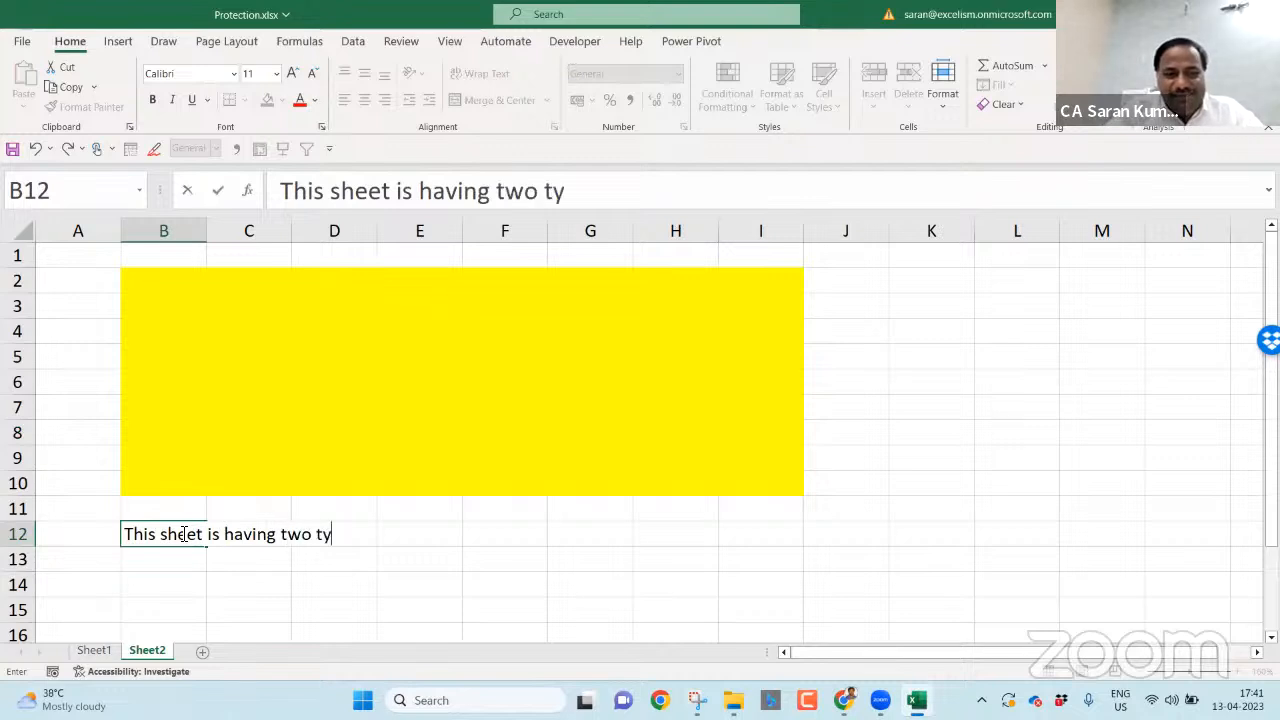
pyautogui.write('pes of cells')
pyautogui.press('Return')
pyautogui.write('1. Locked Cells')
pyautogui.press('Return')
pyautogui.write('2. Unlocked')
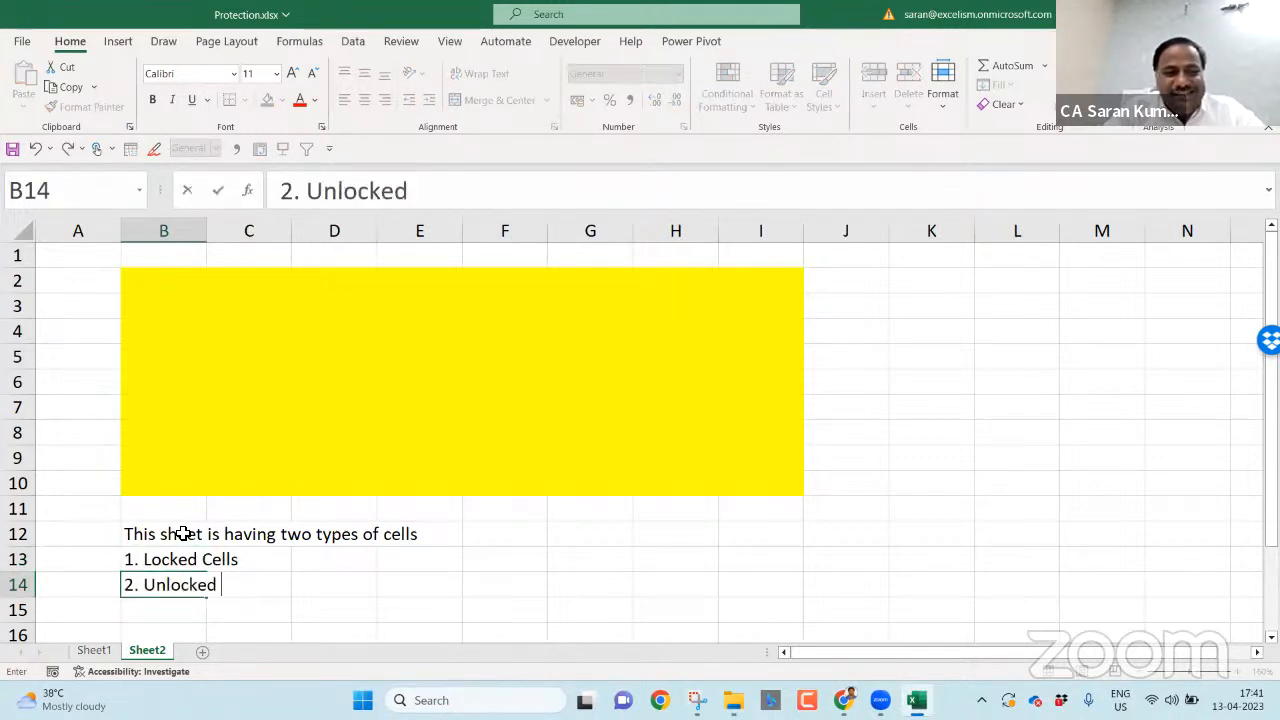
pyautogui.write(' Cells')
pyautogui.press('Return')
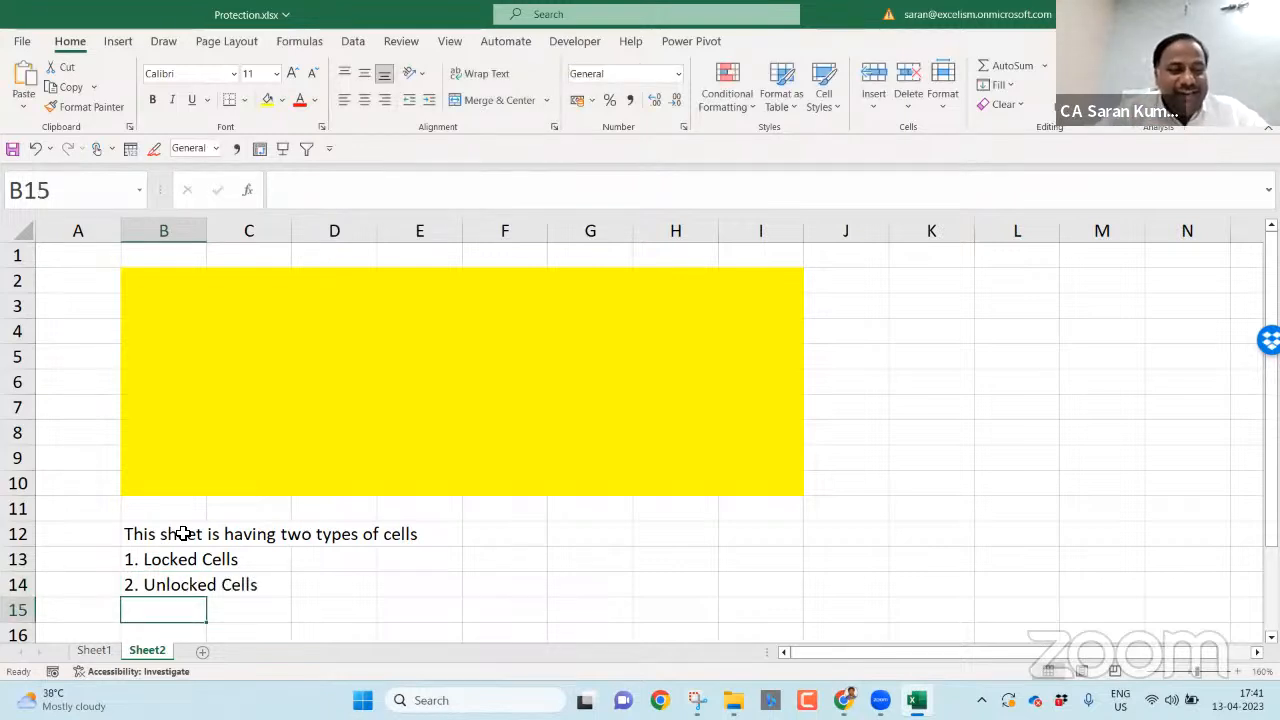
pyautogui.click(183, 534)
pyautogui.click(367, 607)
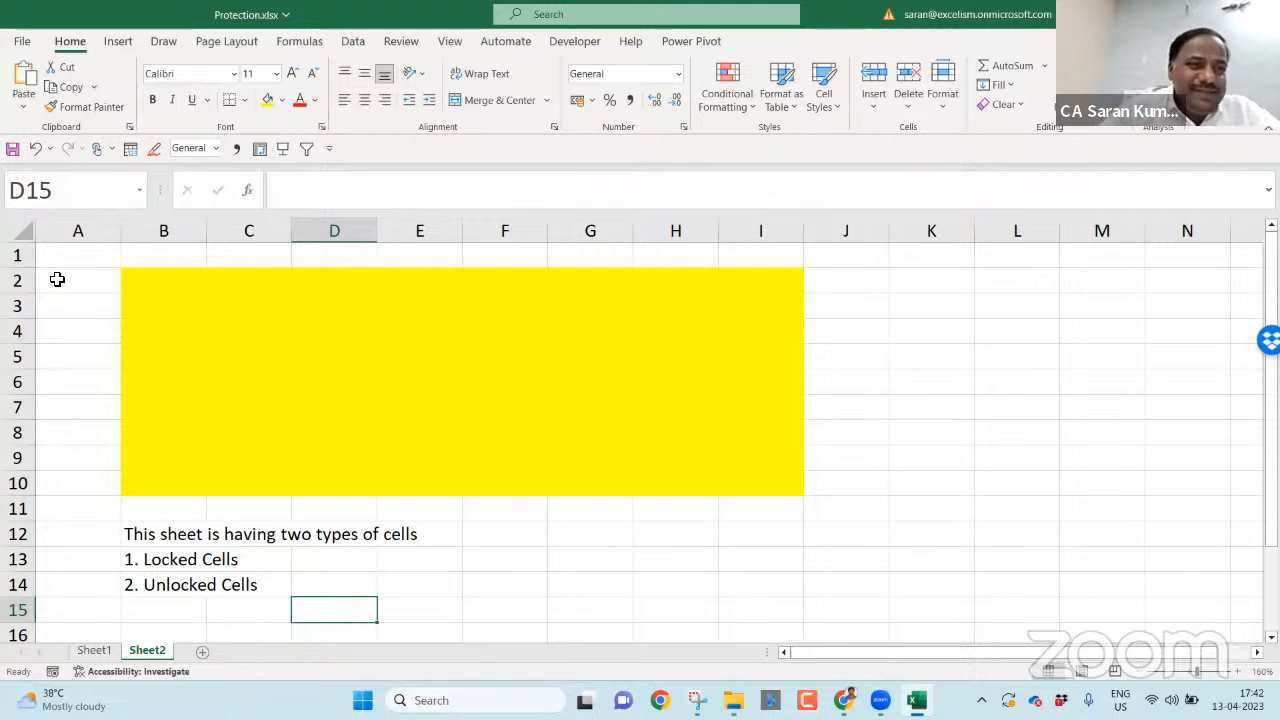
pyautogui.click(23, 226)
pyautogui.rightClick(56, 252)
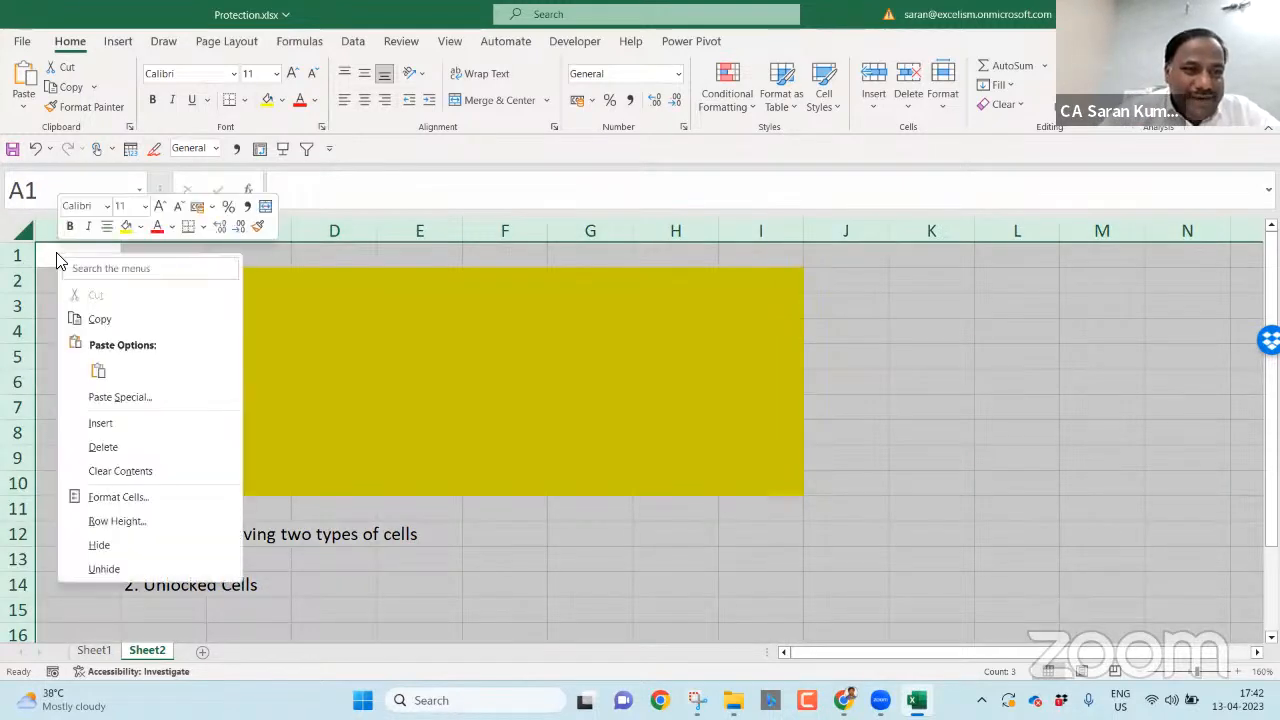
pyautogui.click(150, 497)
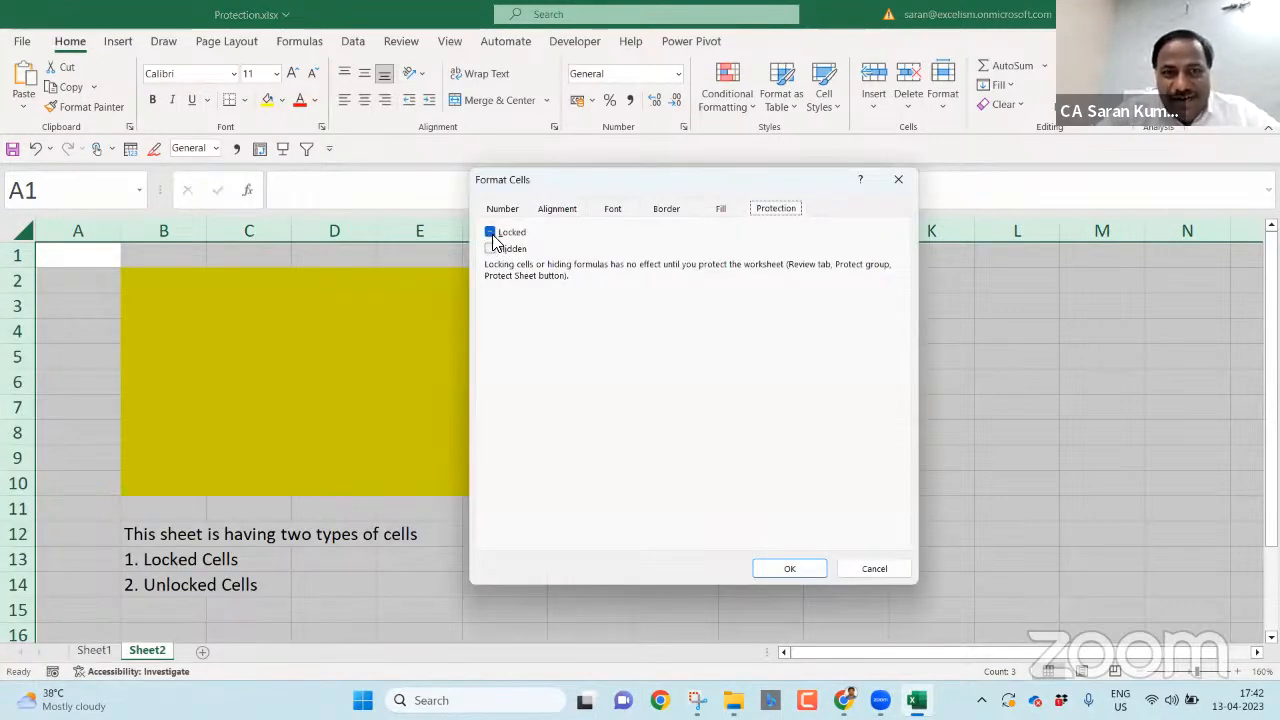
pyautogui.click(489, 232)
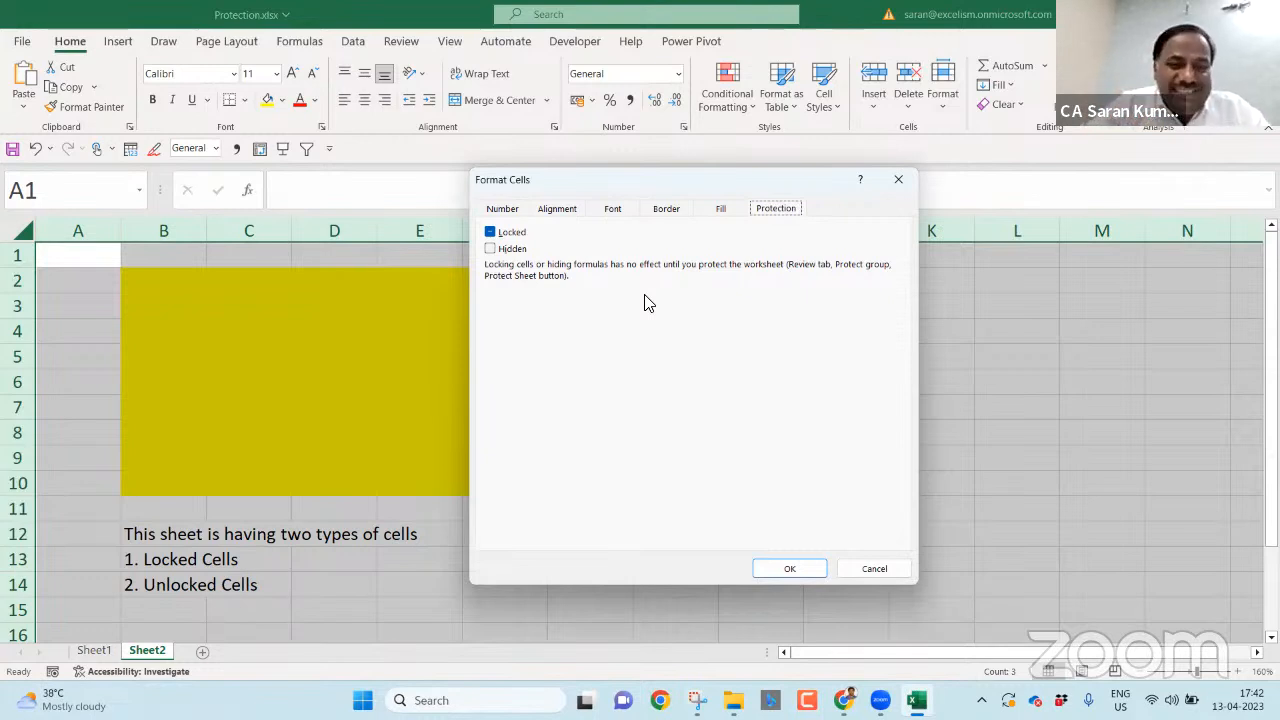
pyautogui.click(891, 568)
pyautogui.click(916, 530)
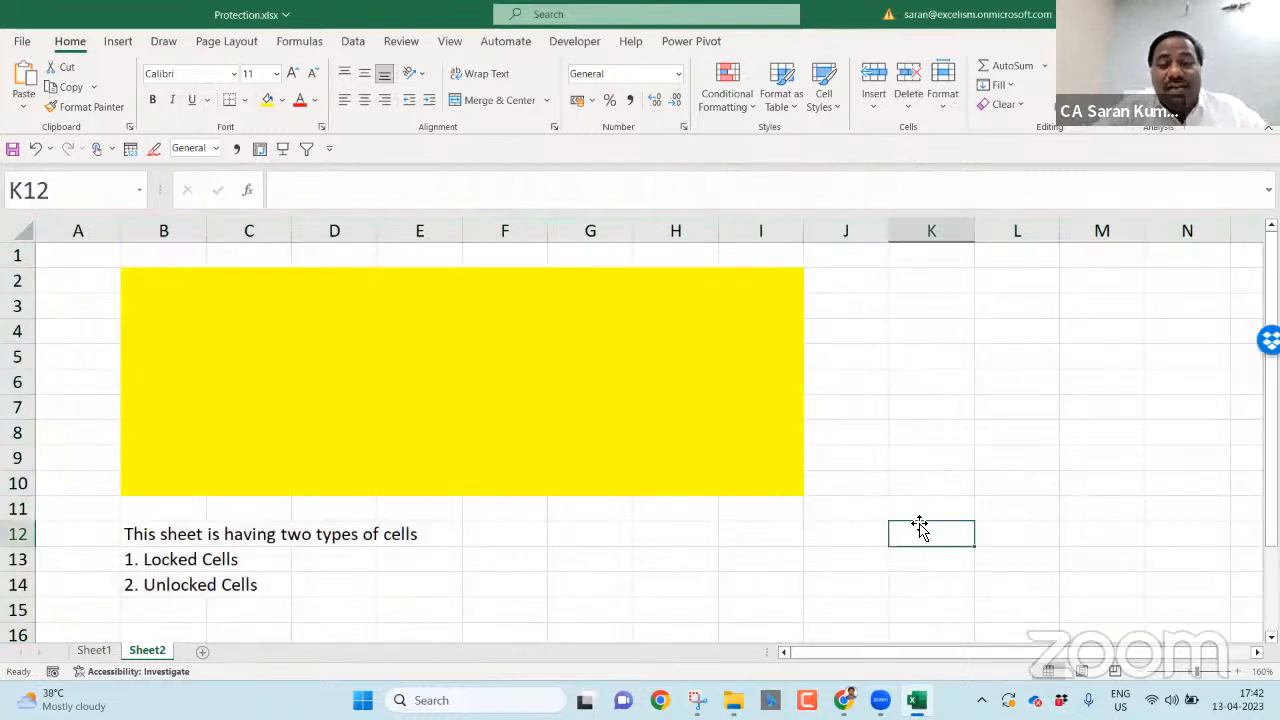
# - Set B2:I10 to No Fill, then close the Protection workbook and the Excel window
pyautogui.moveTo(152, 282); pyautogui.dragTo(761, 481)
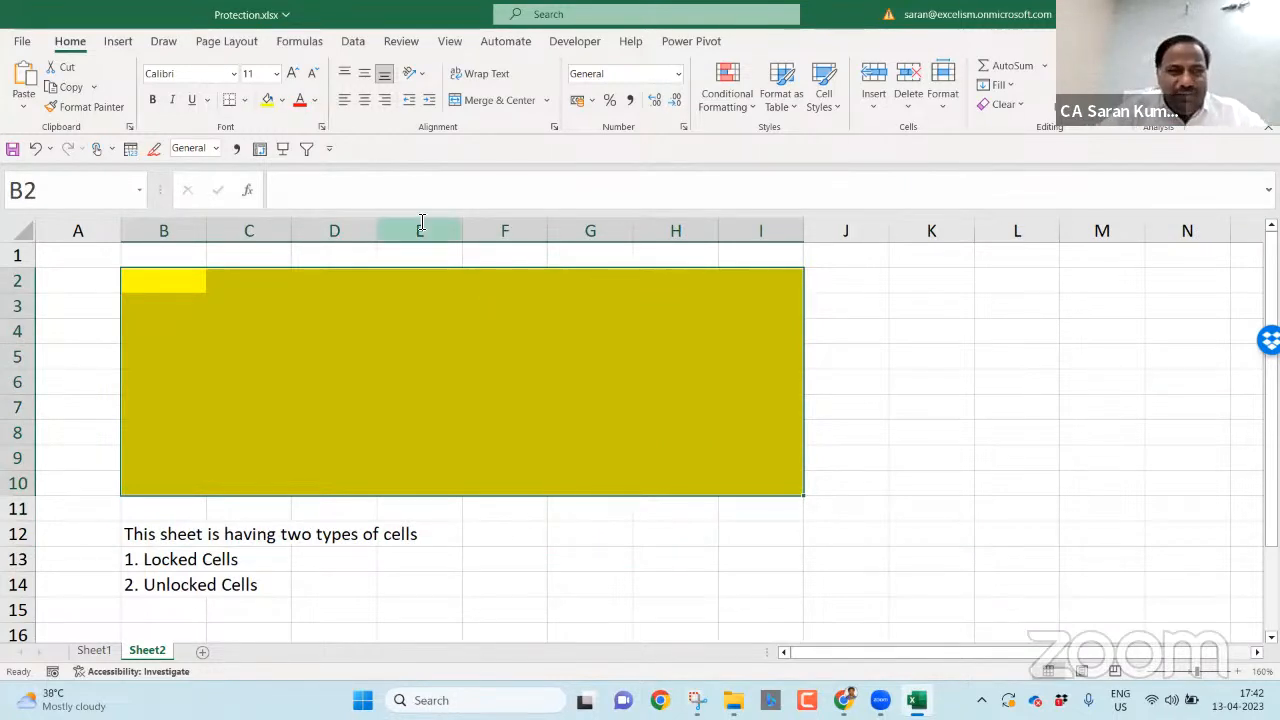
pyautogui.click(282, 100)
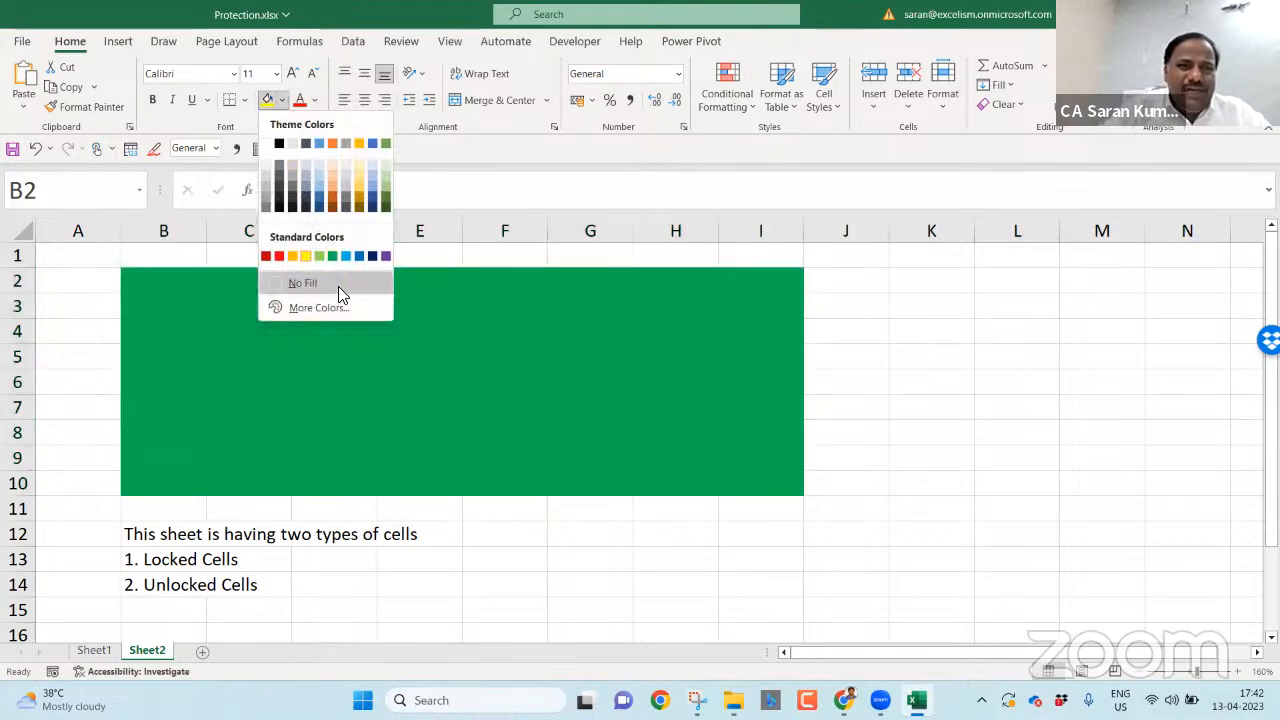
pyautogui.click(340, 283)
pyautogui.moveTo(575, 366); pyautogui.dragTo(891, 443)
pyautogui.click(891, 443)
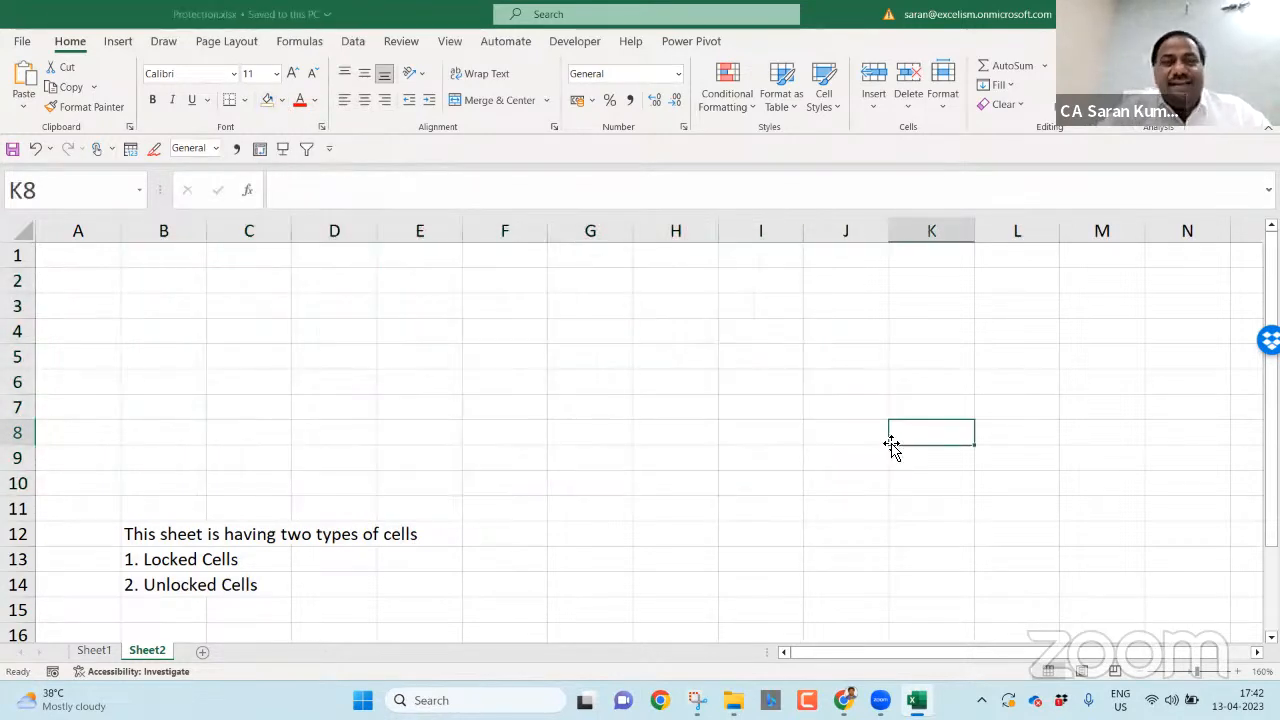
pyautogui.hotkey('ctrl', 'w')
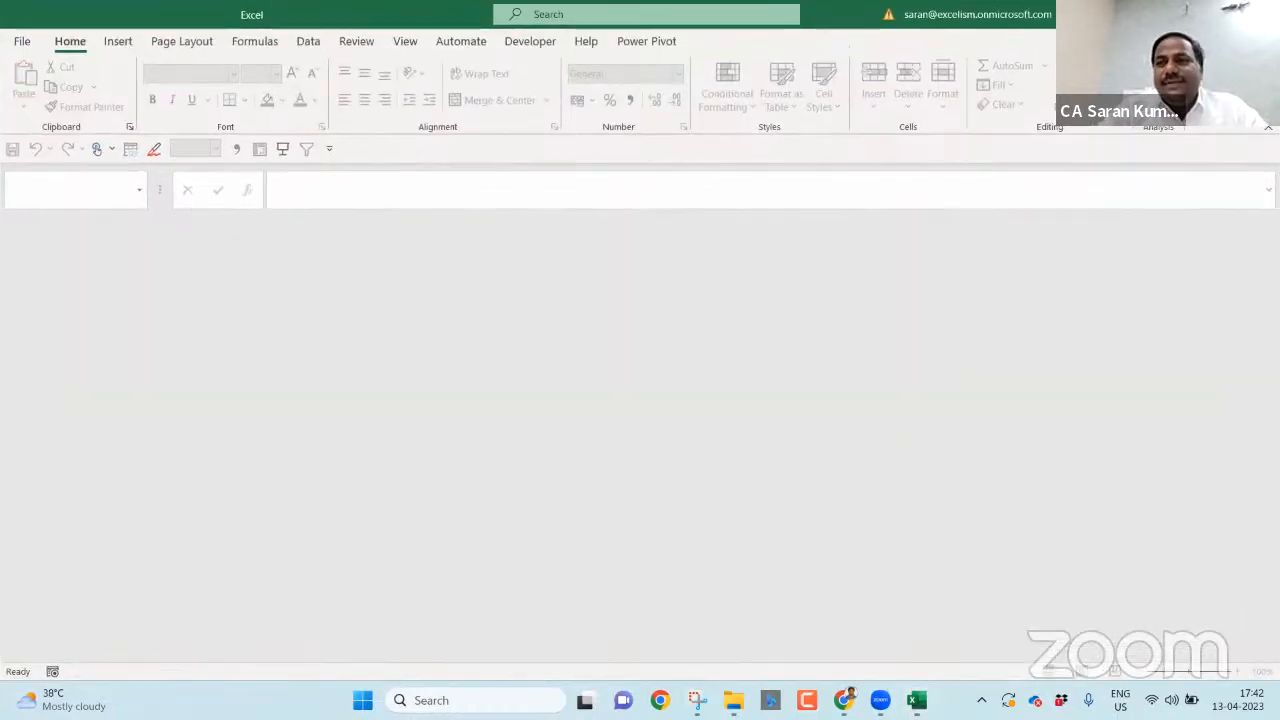
pyautogui.hotkey('alt', 'F4')
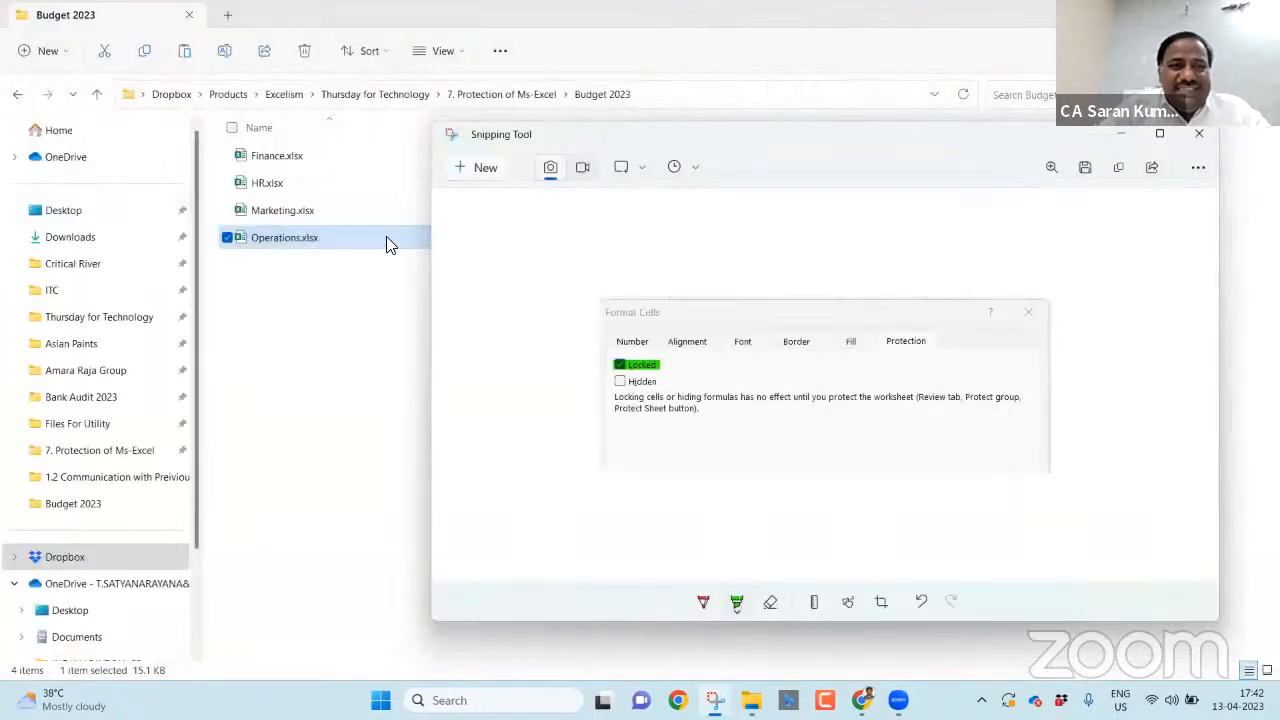
# - Close the snip window and open Protection.xlsx from the '7. Protection of Ms-Excel' folder
pyautogui.click(1199, 133)
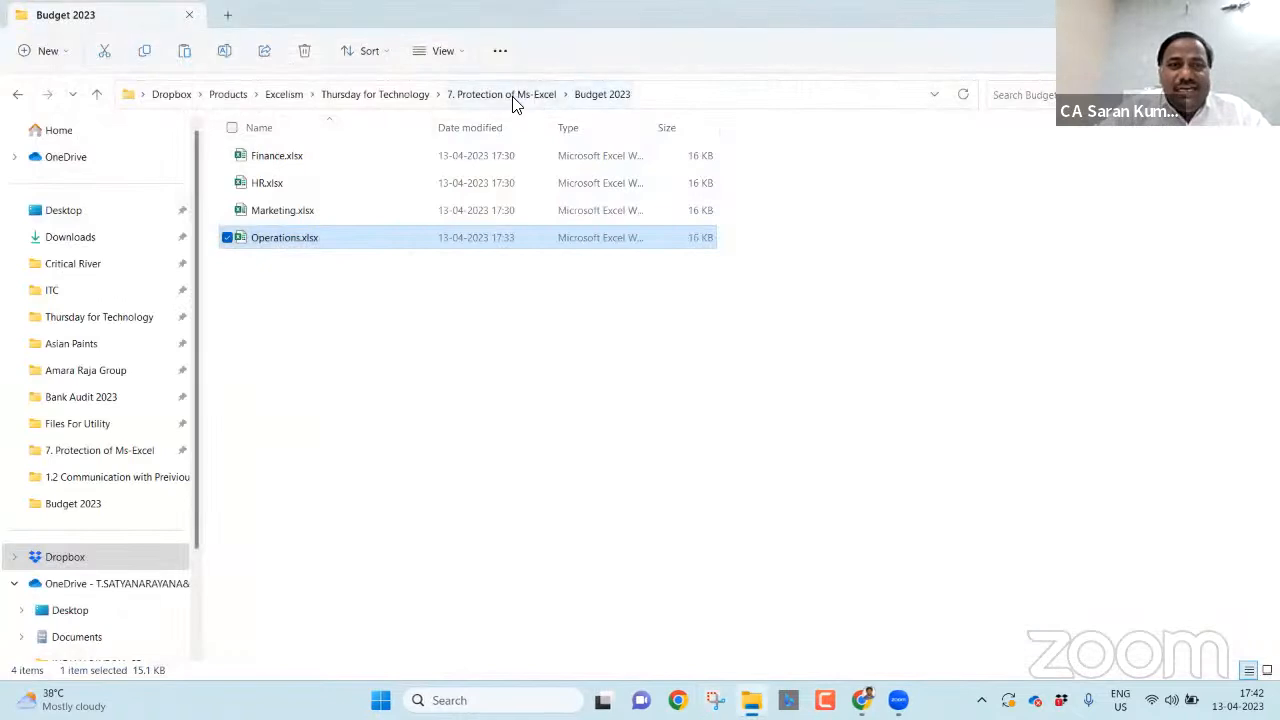
pyautogui.click(516, 101)
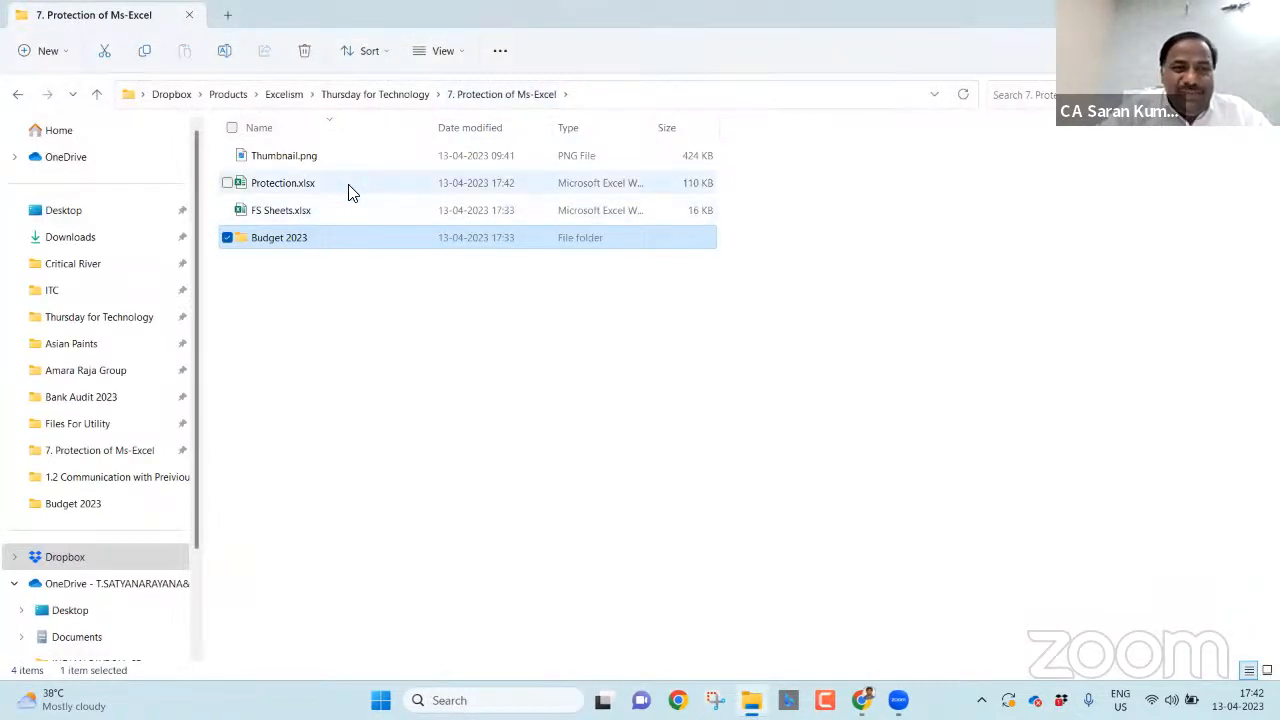
pyautogui.doubleClick(349, 186)
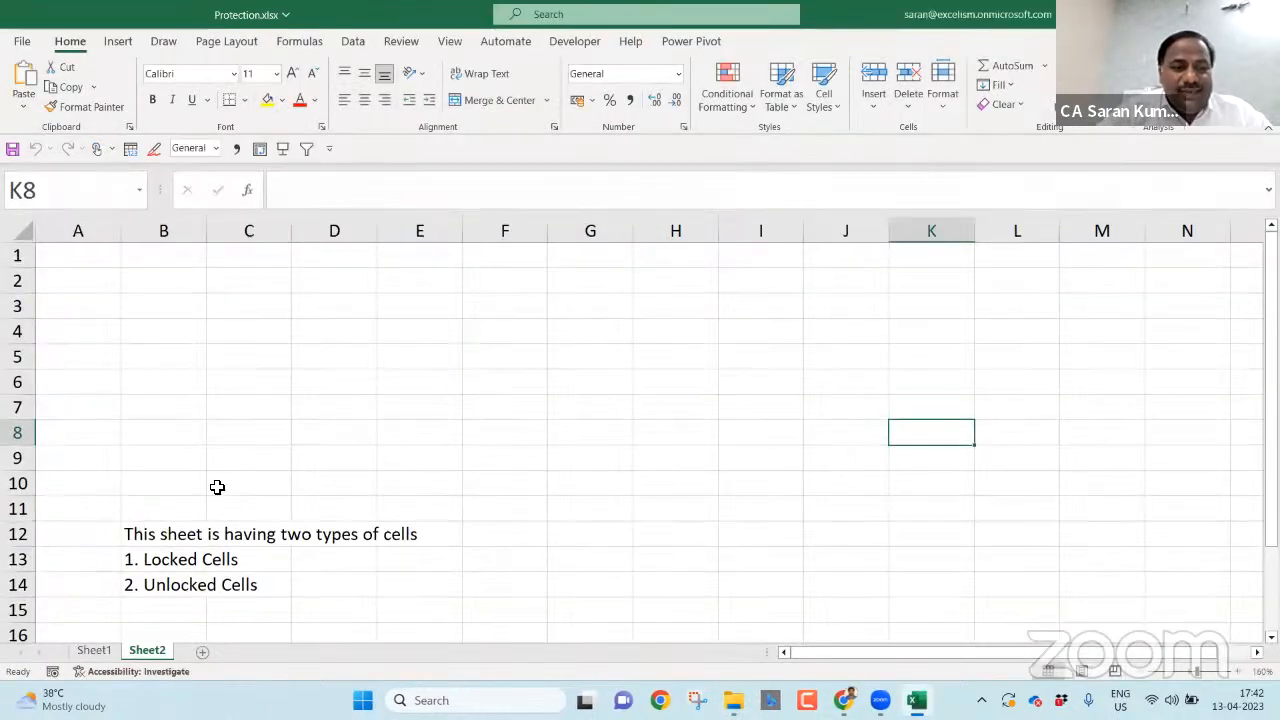
pyautogui.click(20, 234)
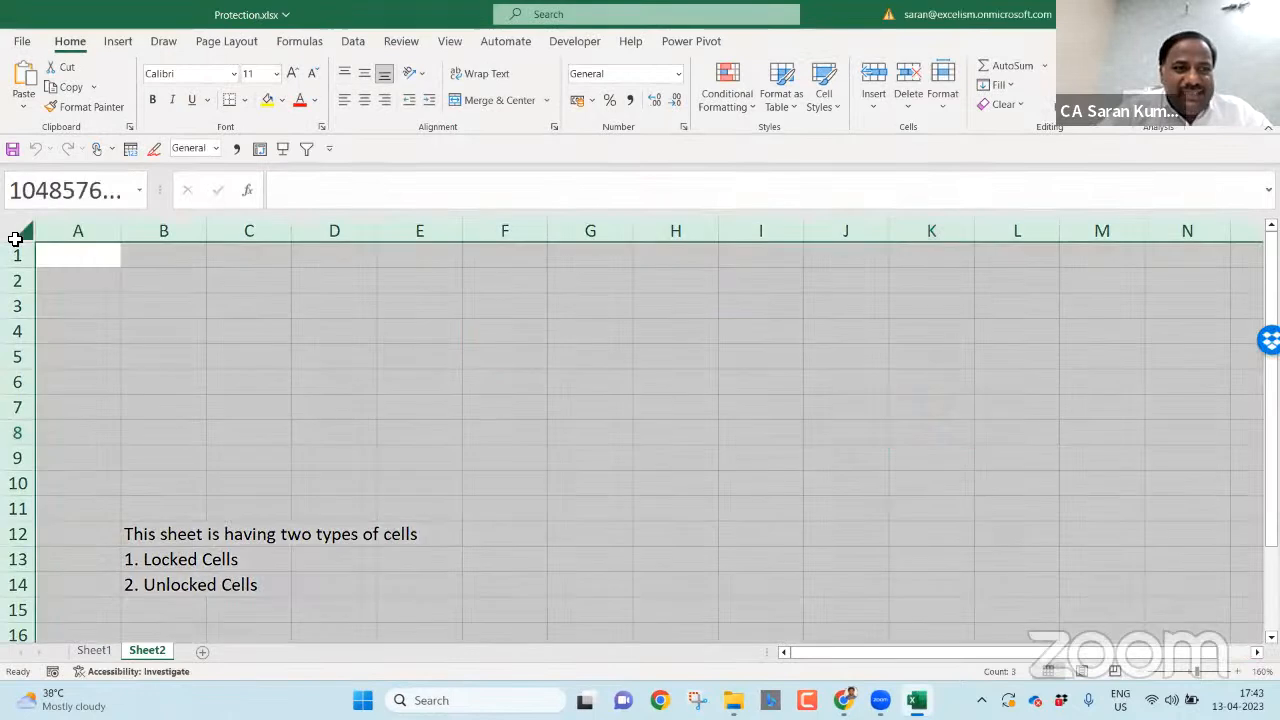
pyautogui.rightClick(283, 364)
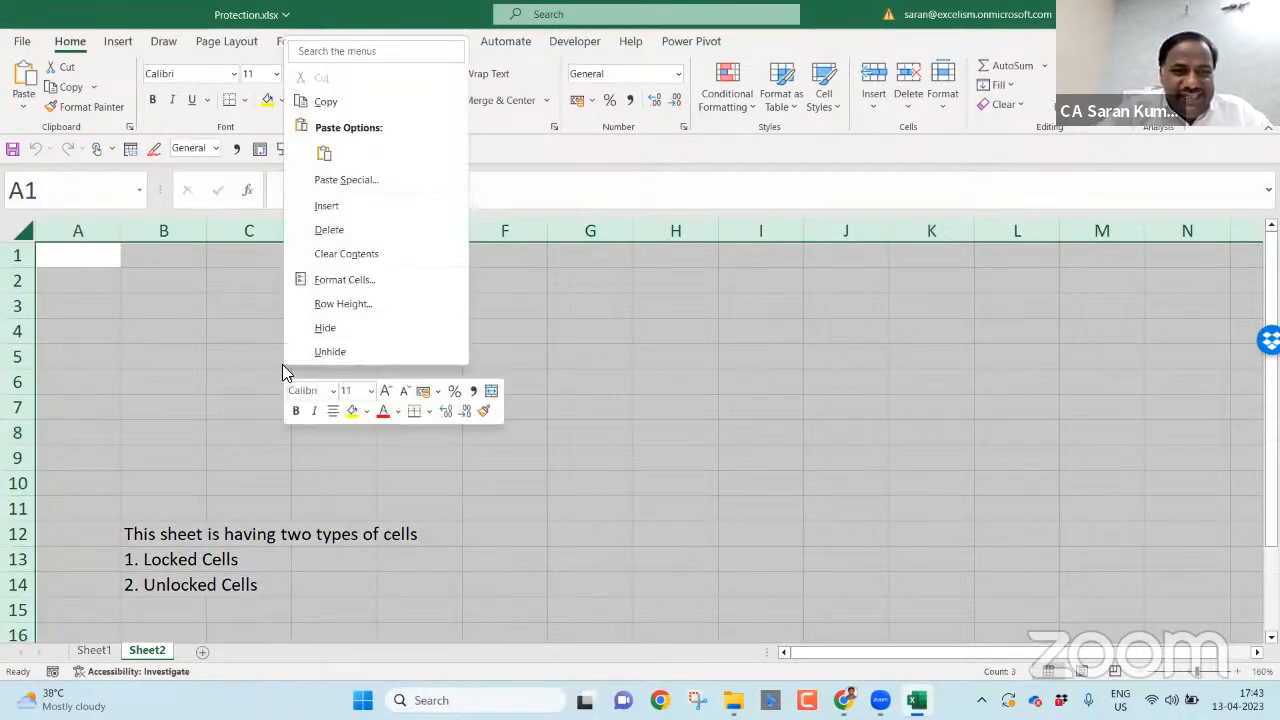
pyautogui.click(376, 281)
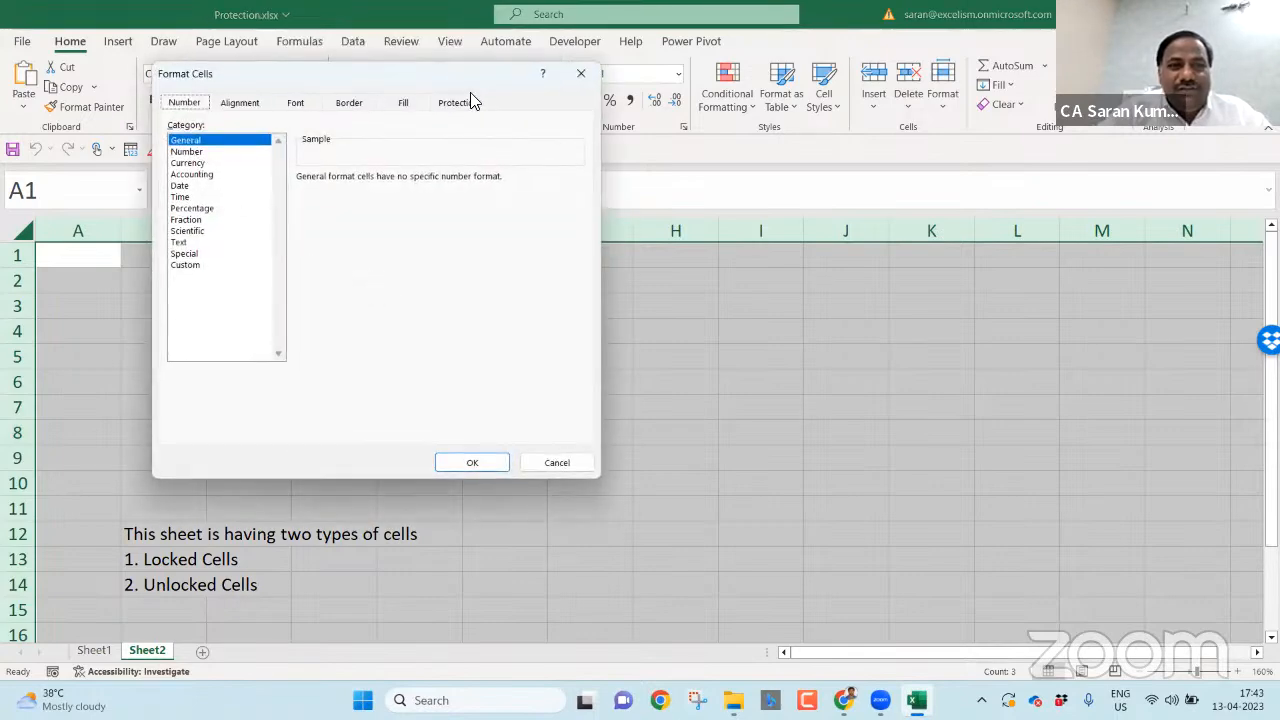
pyautogui.click(470, 102)
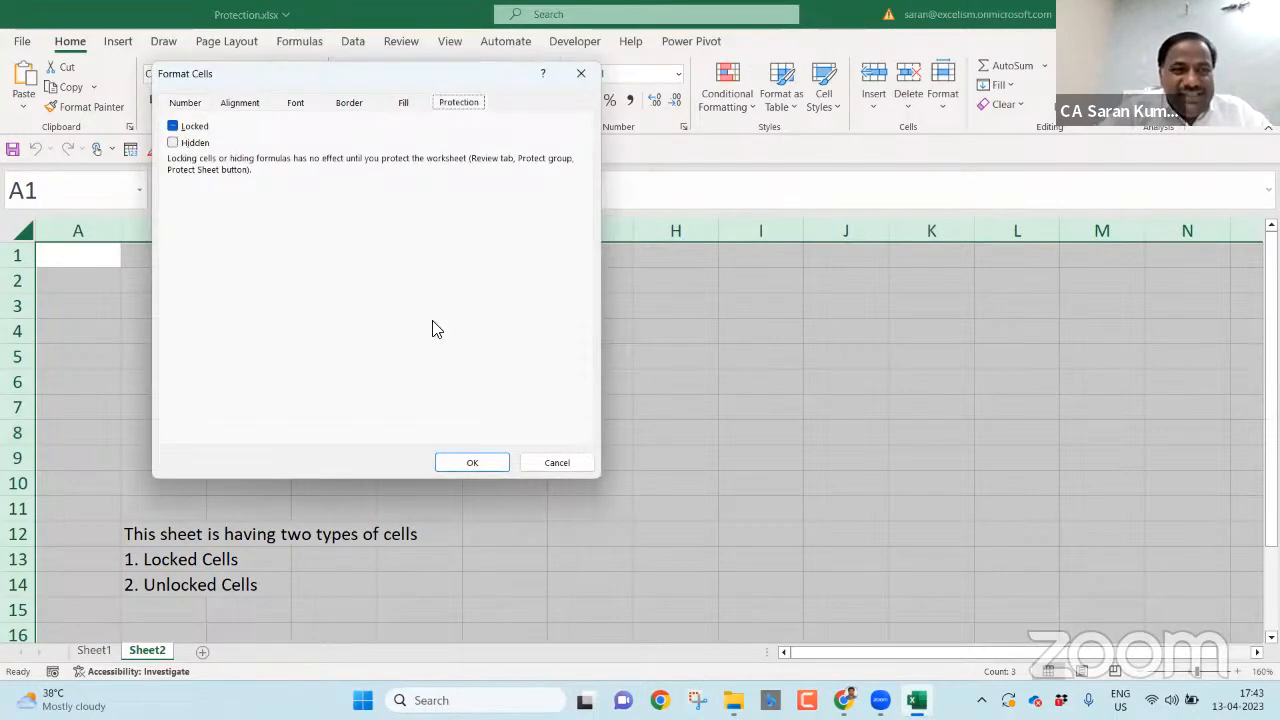
pyautogui.click(559, 462)
pyautogui.click(912, 385)
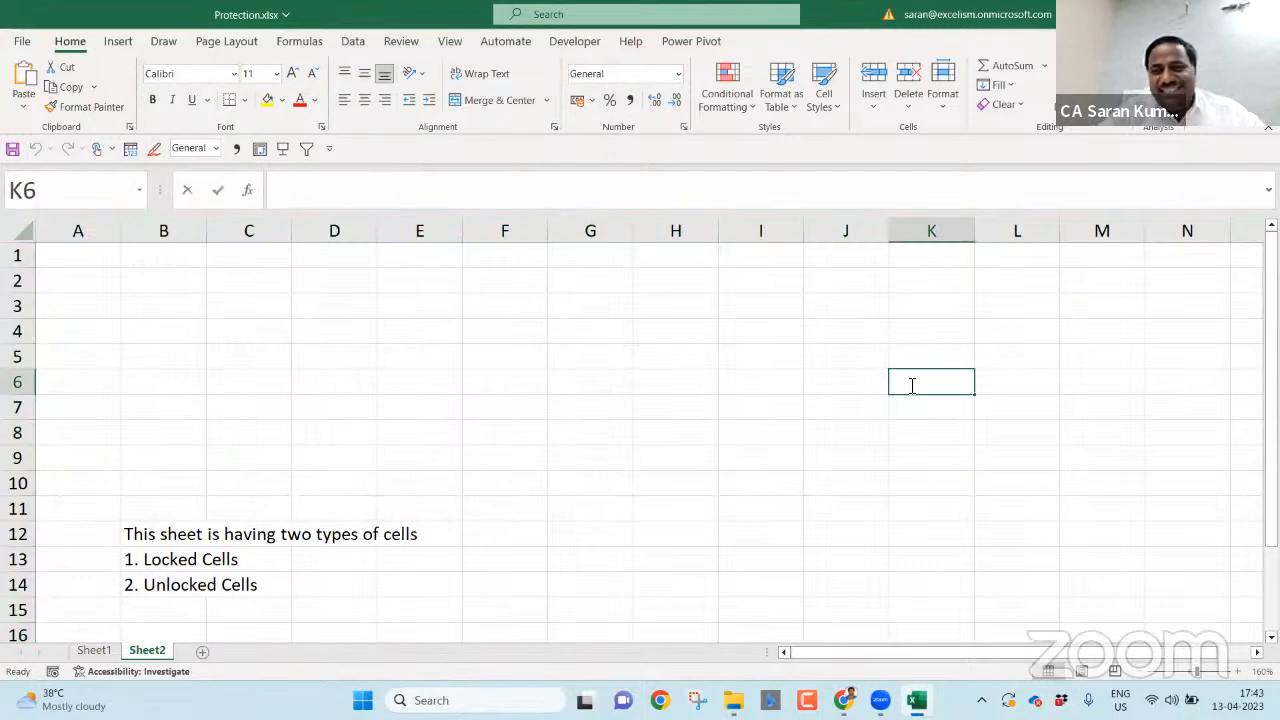
pyautogui.click(789, 270)
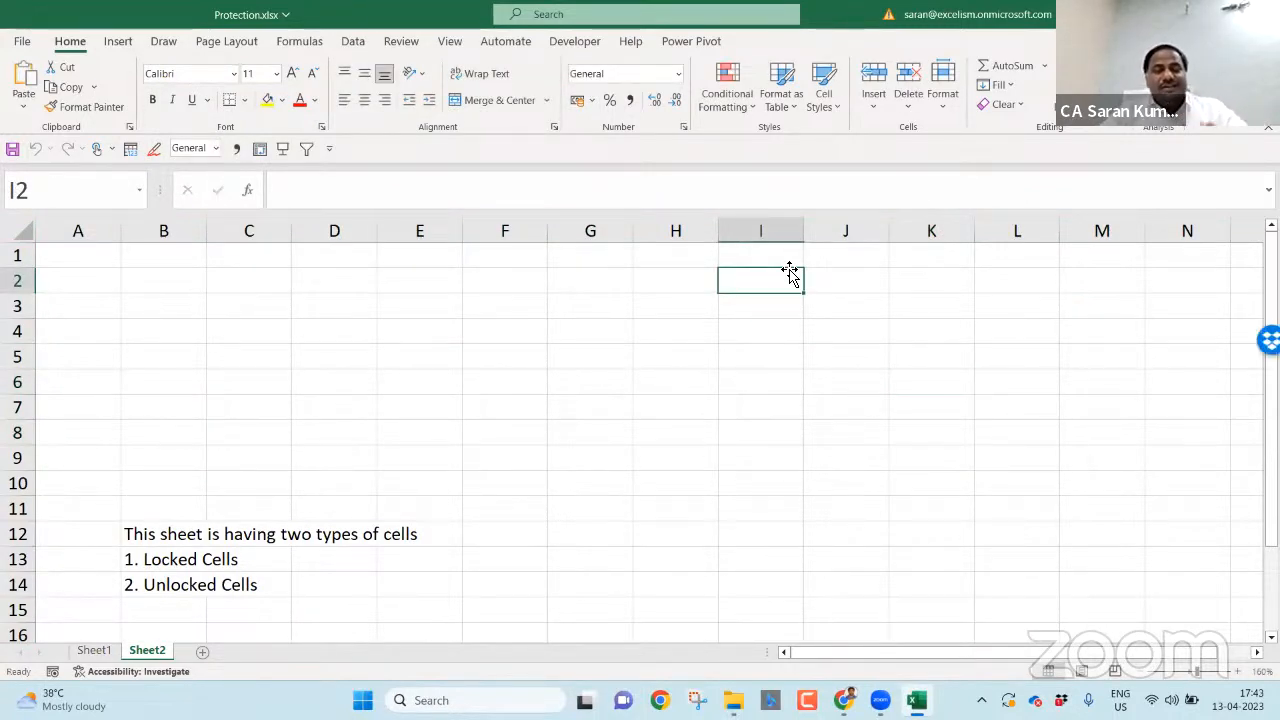
pyautogui.click(537, 528)
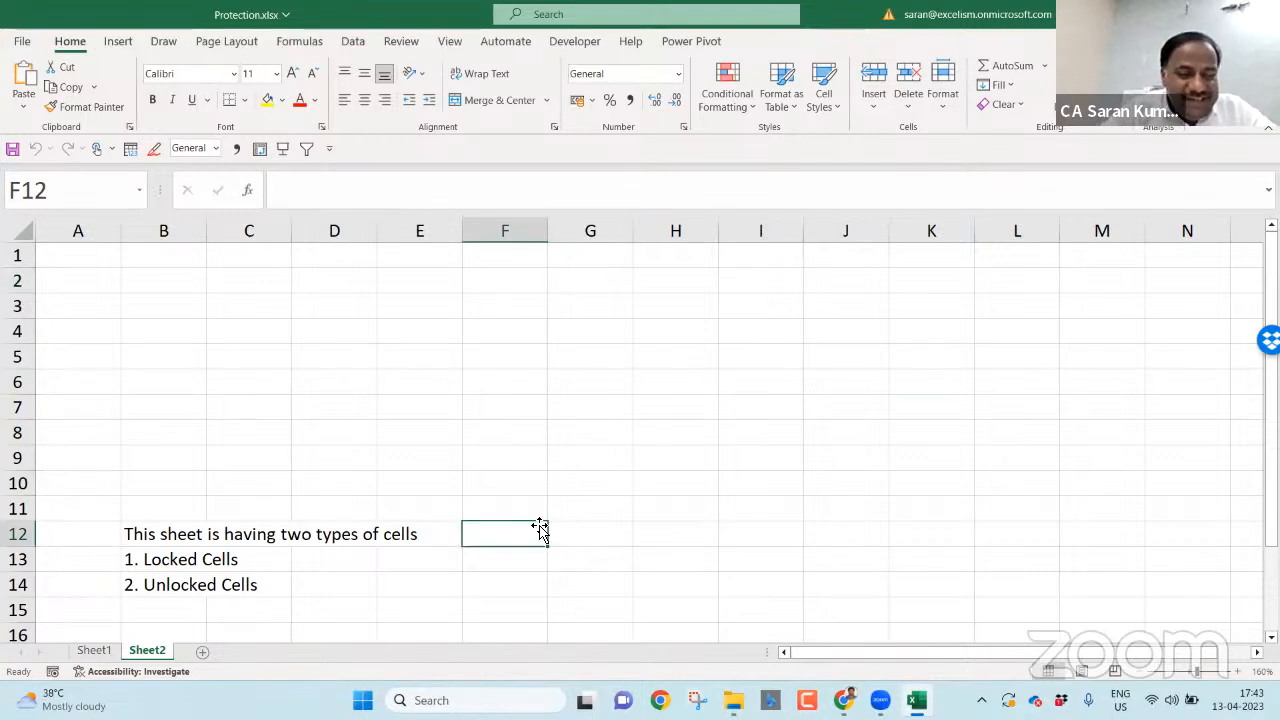
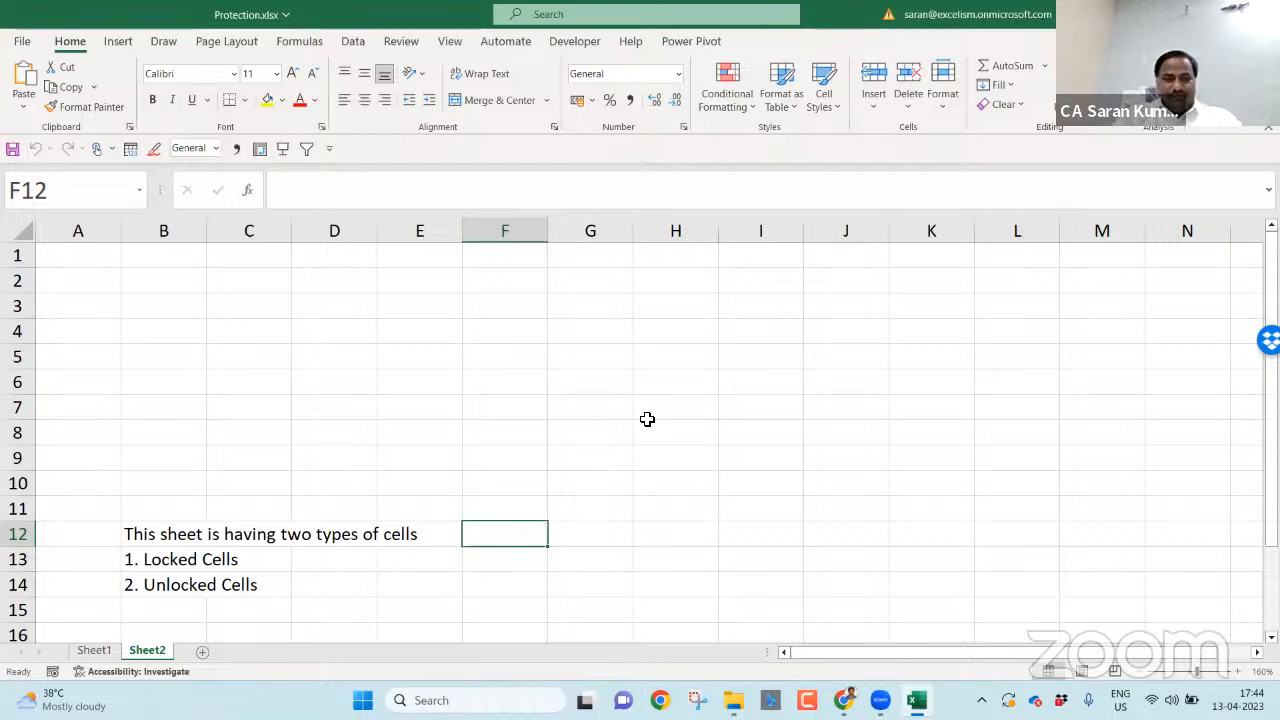
# - Copy the three notes in B12:B14 and return toward the top of the sheet
pyautogui.press('Up')
pyautogui.press('Up')
pyautogui.press('Up')
pyautogui.press('Up')
pyautogui.press('Up')
pyautogui.press('Up')
pyautogui.press('Right')
pyautogui.press('Right')
pyautogui.press('Left')
pyautogui.press('Left')
pyautogui.press('Left')
pyautogui.press('Left')
pyautogui.press('Left')
pyautogui.press('Left')
pyautogui.press('Down')
pyautogui.press('Down')
pyautogui.press('Down')
pyautogui.press('Down')
pyautogui.press('Down')
pyautogui.press('Down')
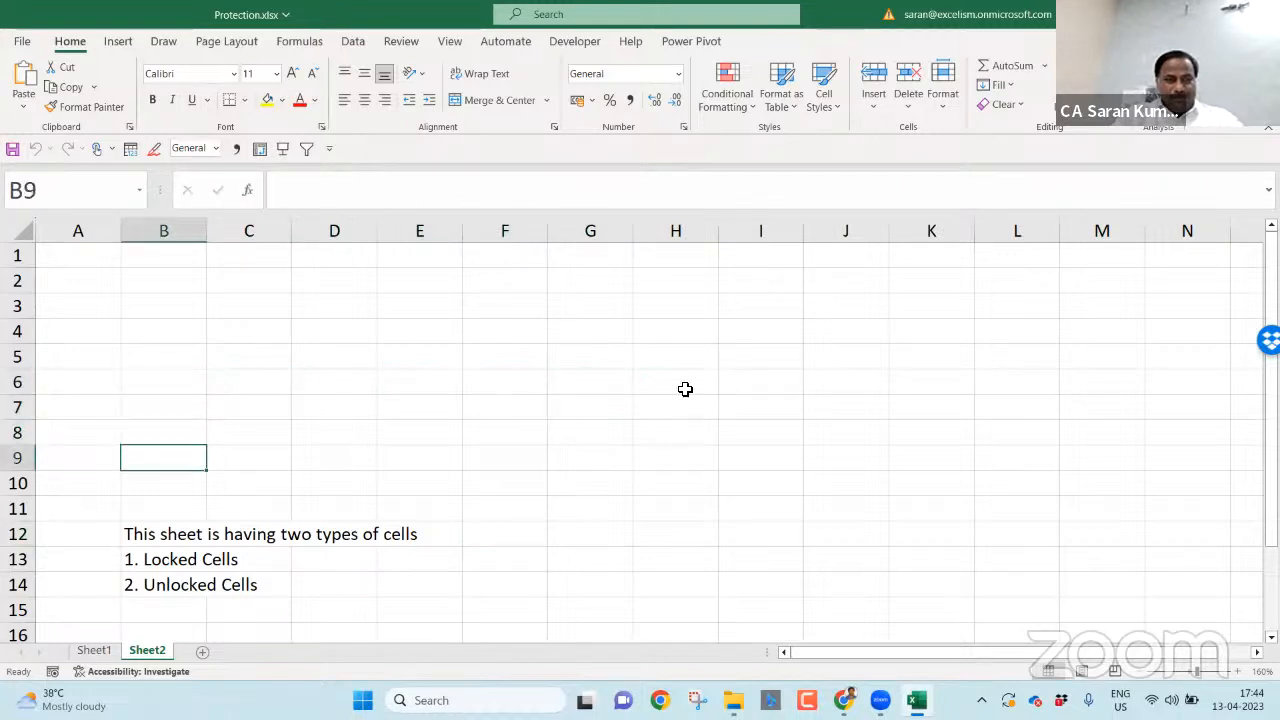
pyautogui.hotkey('shift', 'Down')
pyautogui.hotkey('shift', 'Down')
pyautogui.hotkey('ctrl', 'c')
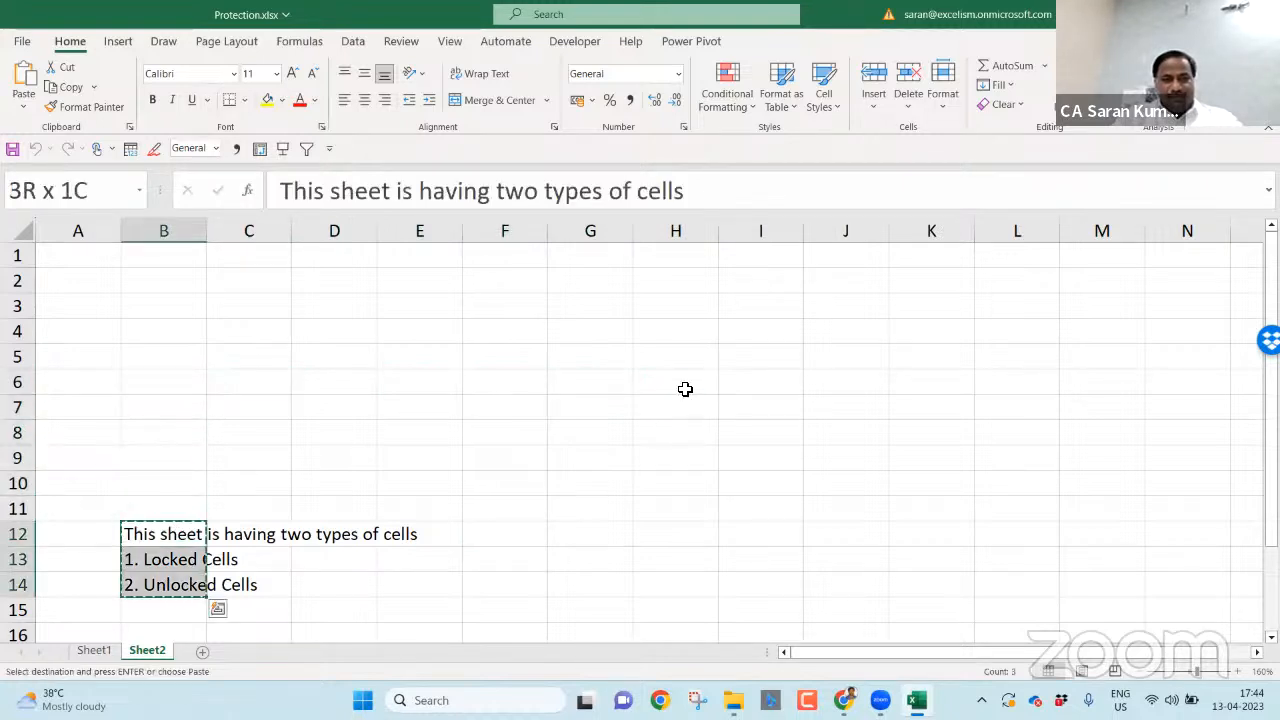
pyautogui.press('Escape')
pyautogui.hotkey('ctrl', 'c')
pyautogui.hotkey('ctrl', 'Up')
pyautogui.press('Left')
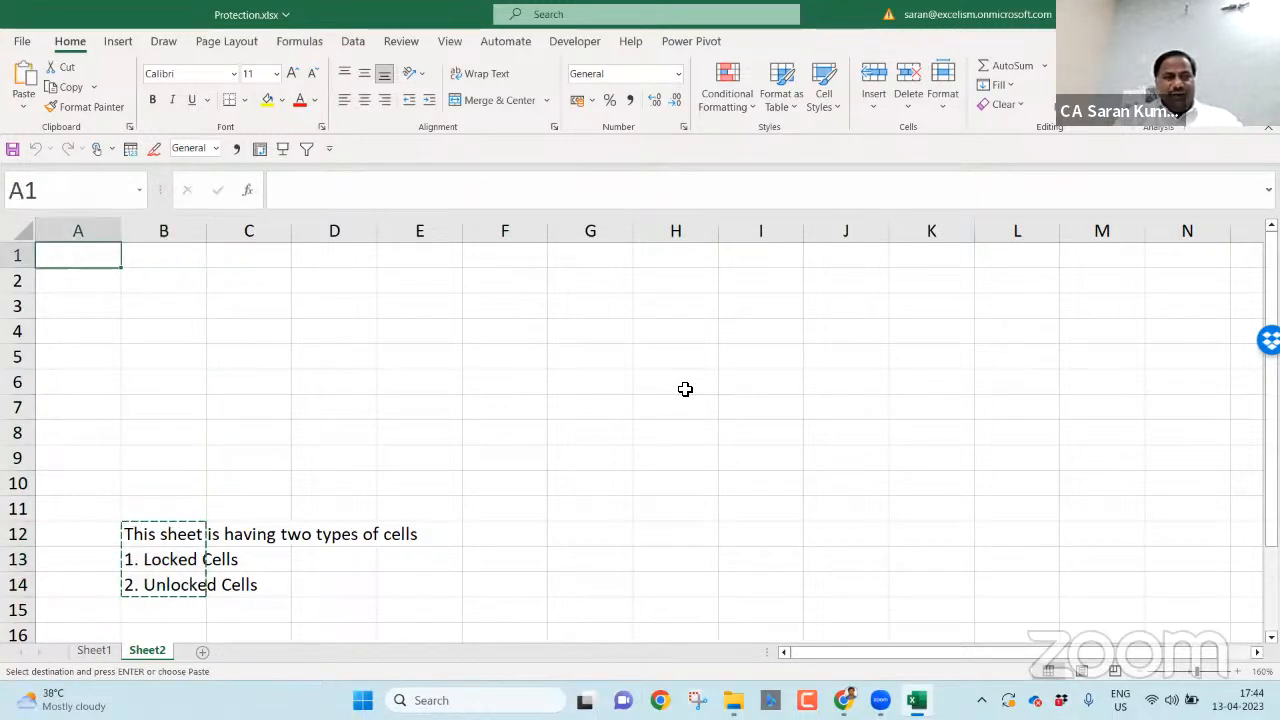
pyautogui.press('Right')
pyautogui.press('Right')
pyautogui.press('Right')
pyautogui.press('Right')
pyautogui.press('Down')
pyautogui.press('Right')
pyautogui.press('Down')
pyautogui.press('Right')
pyautogui.press('Down')
pyautogui.press('Down')
pyautogui.press('Escape')
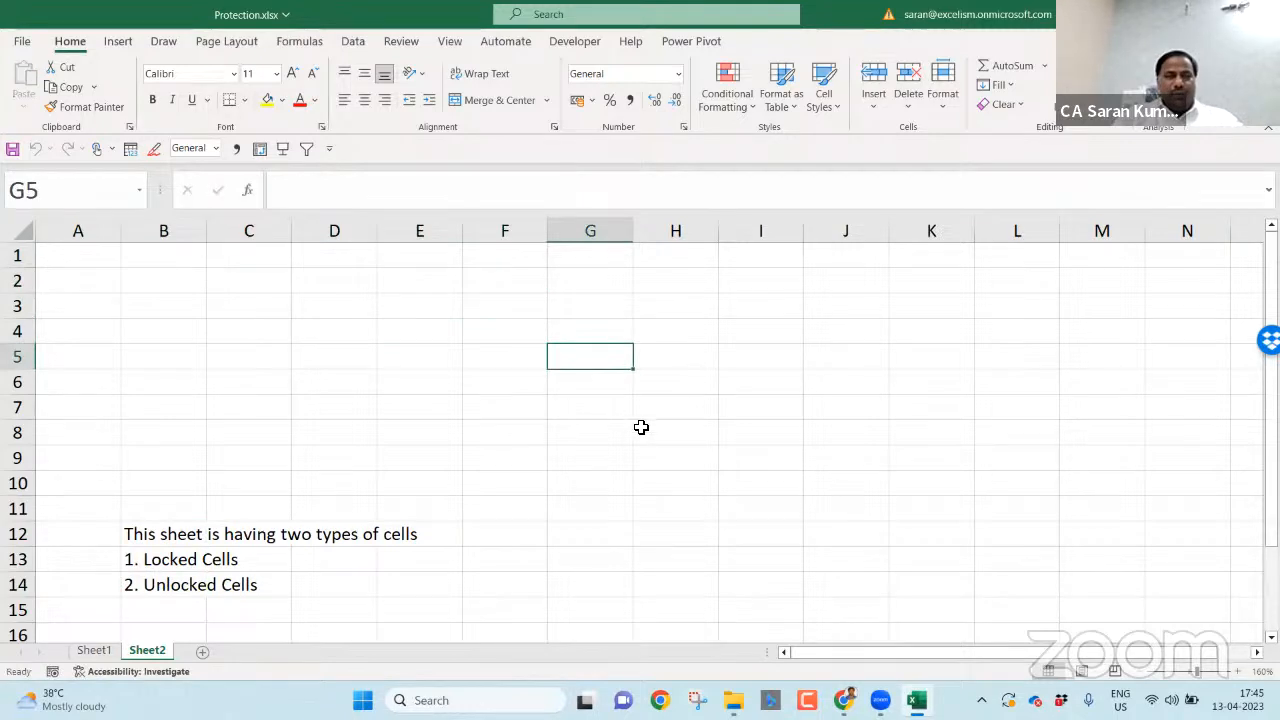
# - Enter the heading 'How to Find Unlocked Cells in the Worksheet?' in F12
pyautogui.click(485, 536)
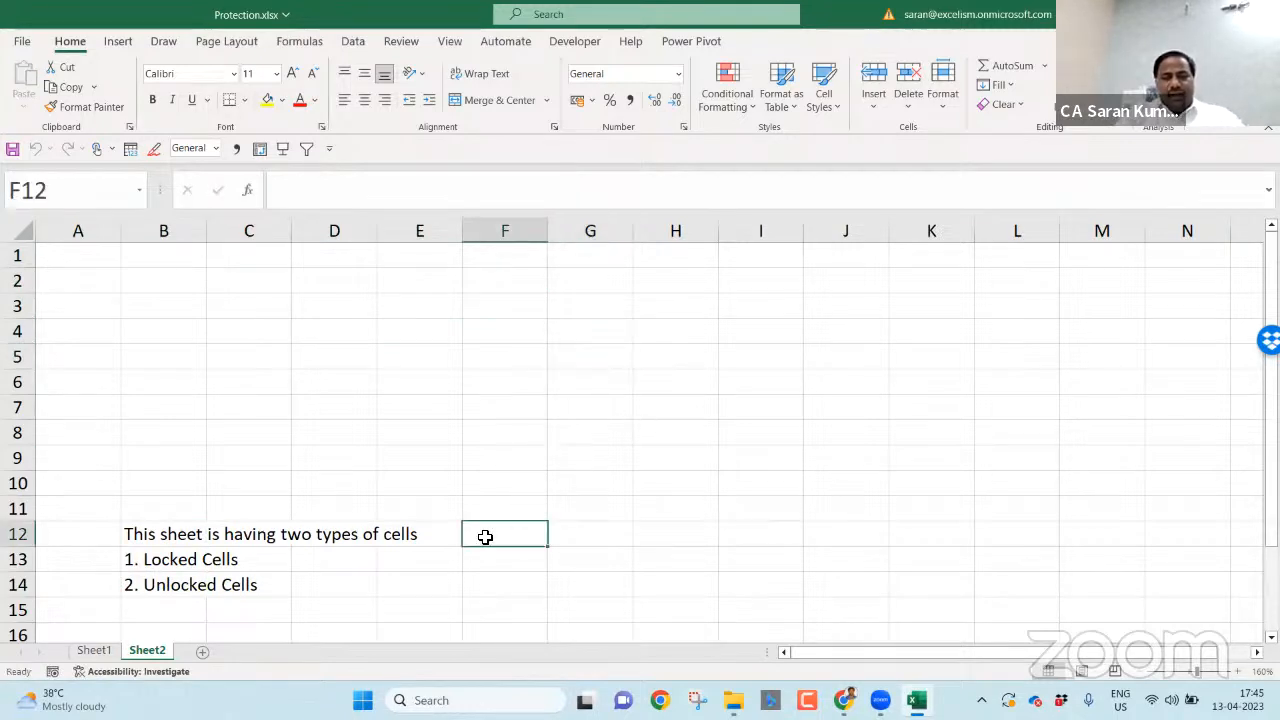
pyautogui.write('How to Find L')
pyautogui.press('BackSpace')
pyautogui.write('Unlocked Cells in the Worksheet')
pyautogui.press('Return')
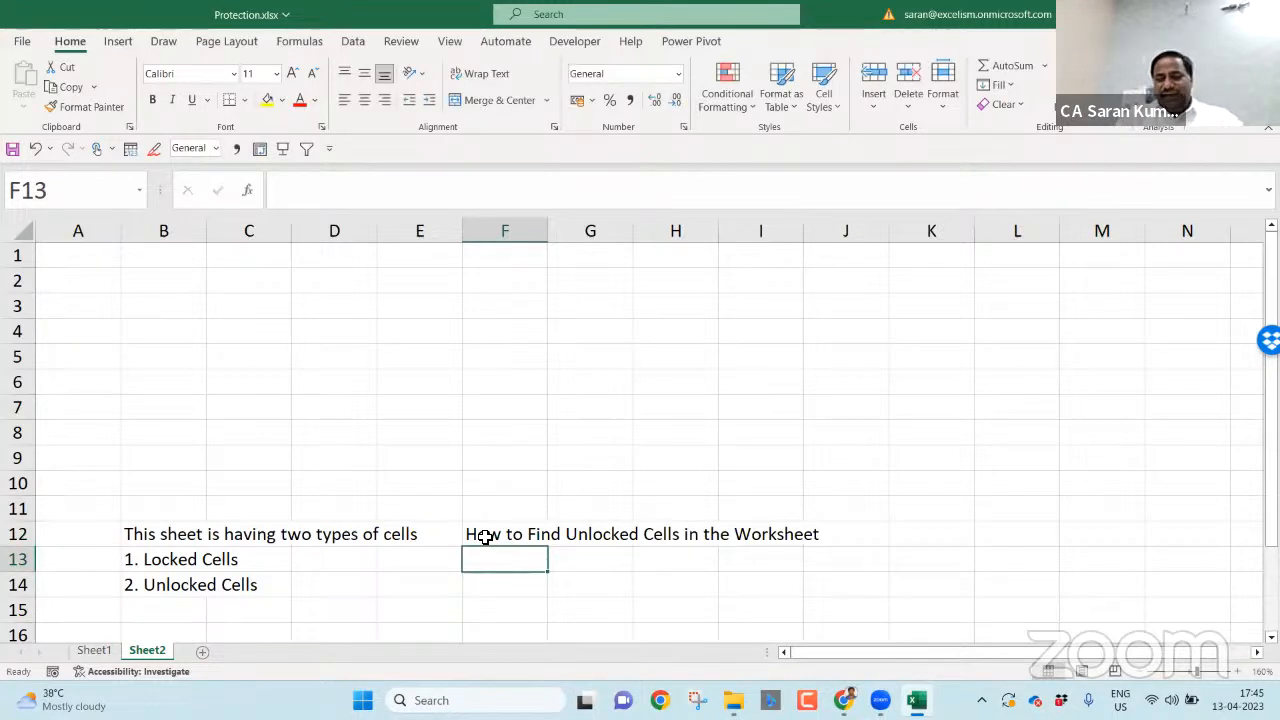
pyautogui.press('Up')
pyautogui.press('F2')
pyautogui.write('?')
pyautogui.press('Return')
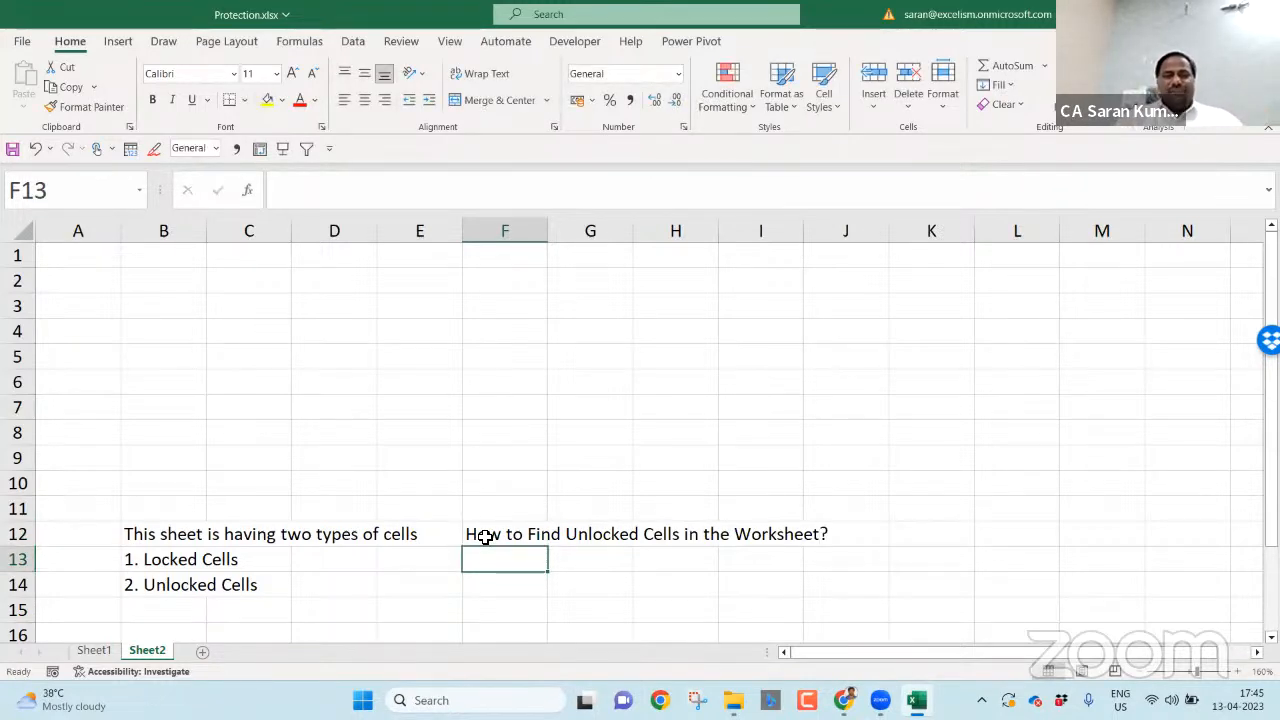
# - Make 'Find' in the F12 heading bold, italic and underlined, and note 'Ctrl+F' in F13
pyautogui.write('Ct')
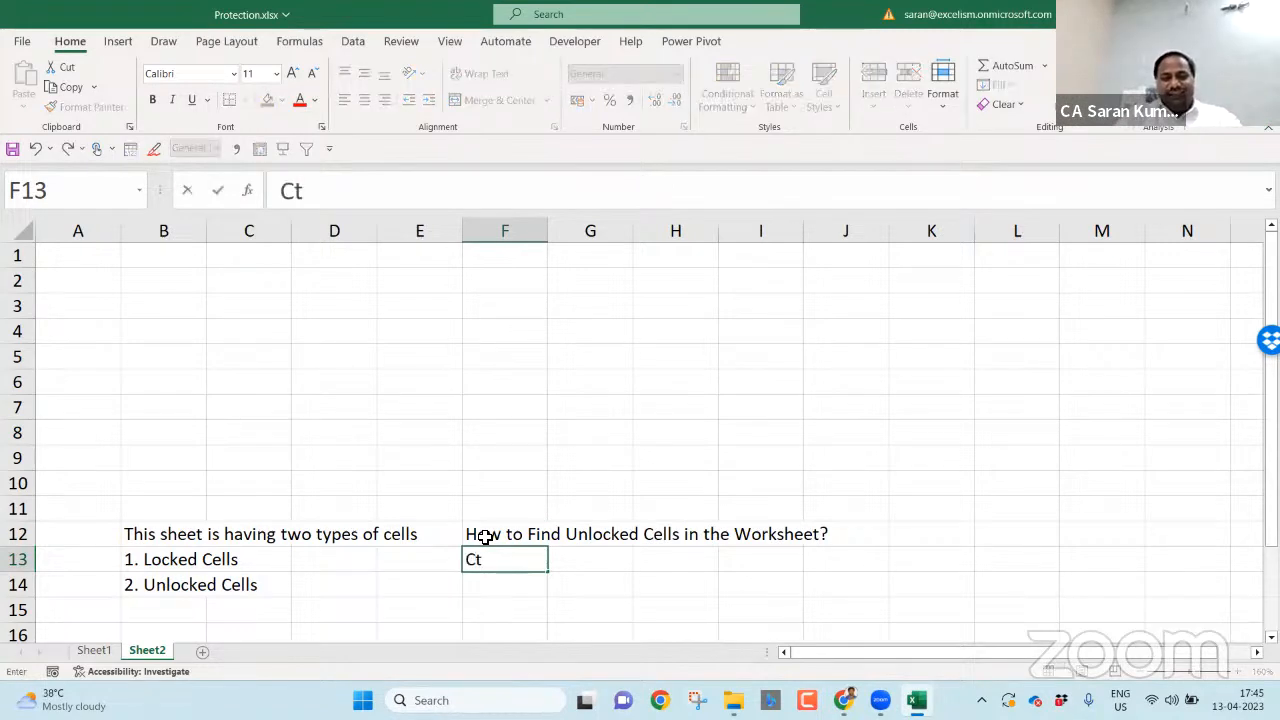
pyautogui.press('Escape')
pyautogui.doubleClick(484, 537)
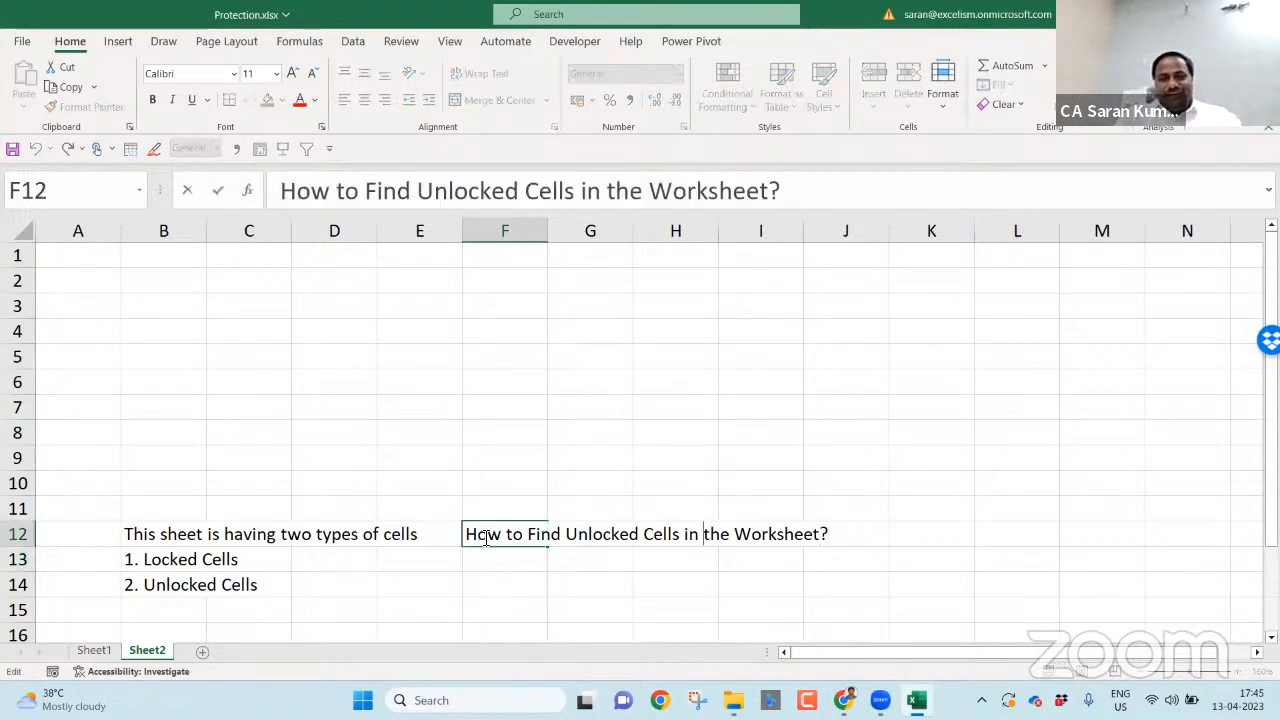
pyautogui.hotkey('ctrl', 'Left')
pyautogui.hotkey('ctrl', 'Left')
pyautogui.hotkey('ctrl', 'Left')
pyautogui.hotkey('ctrl', 'shift', 'Right')
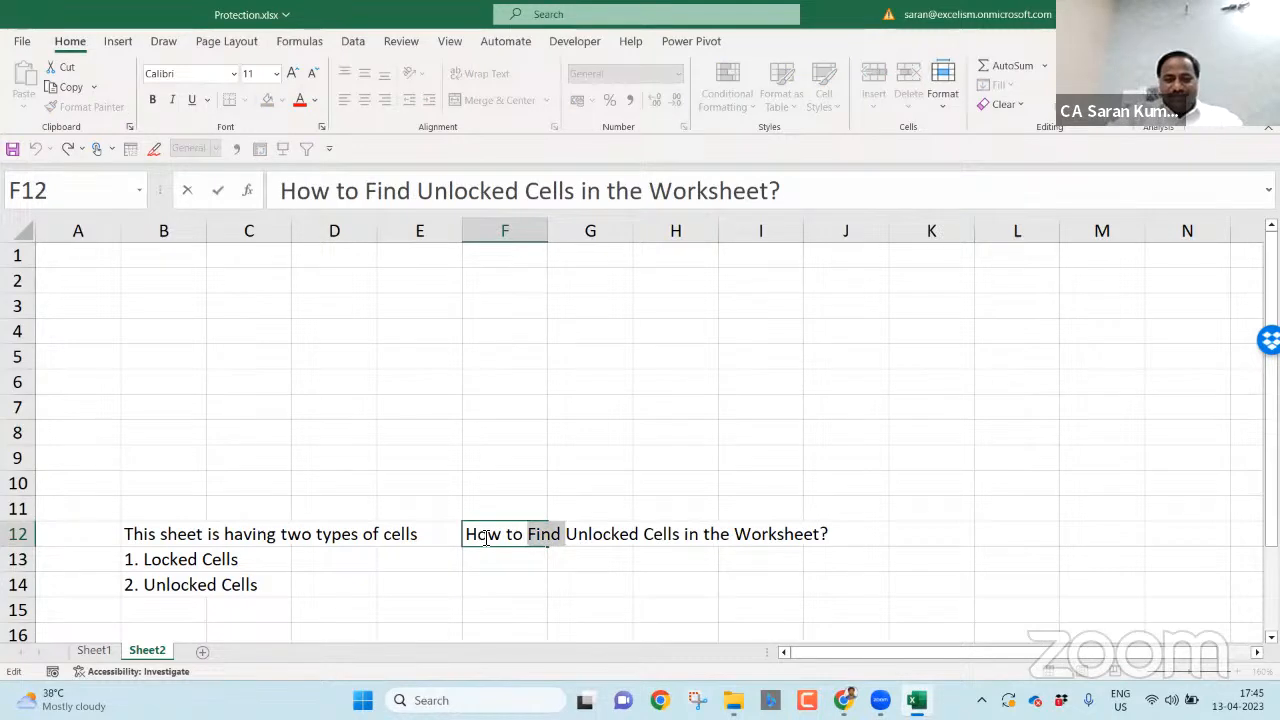
pyautogui.hotkey('ctrl', 'b')
pyautogui.hotkey('ctrl', 'i')
pyautogui.hotkey('ctrl', 'u')
pyautogui.press('Return')
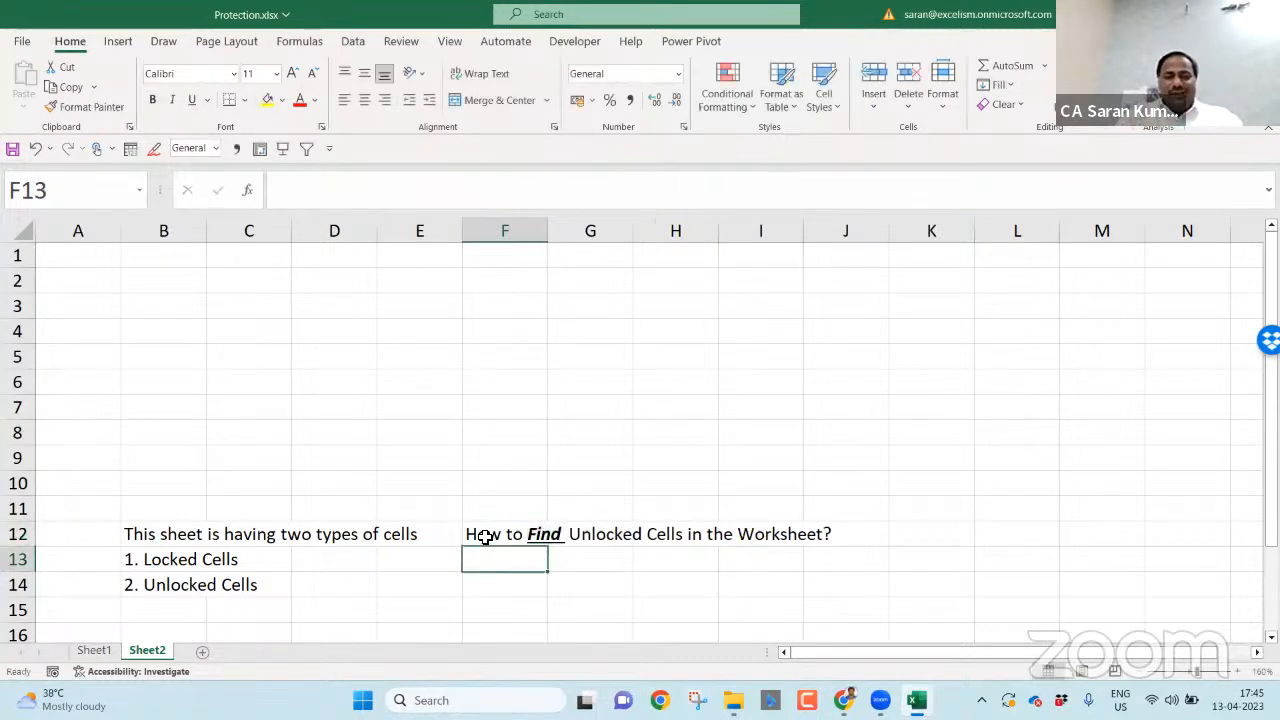
pyautogui.write('Ctrl+F')
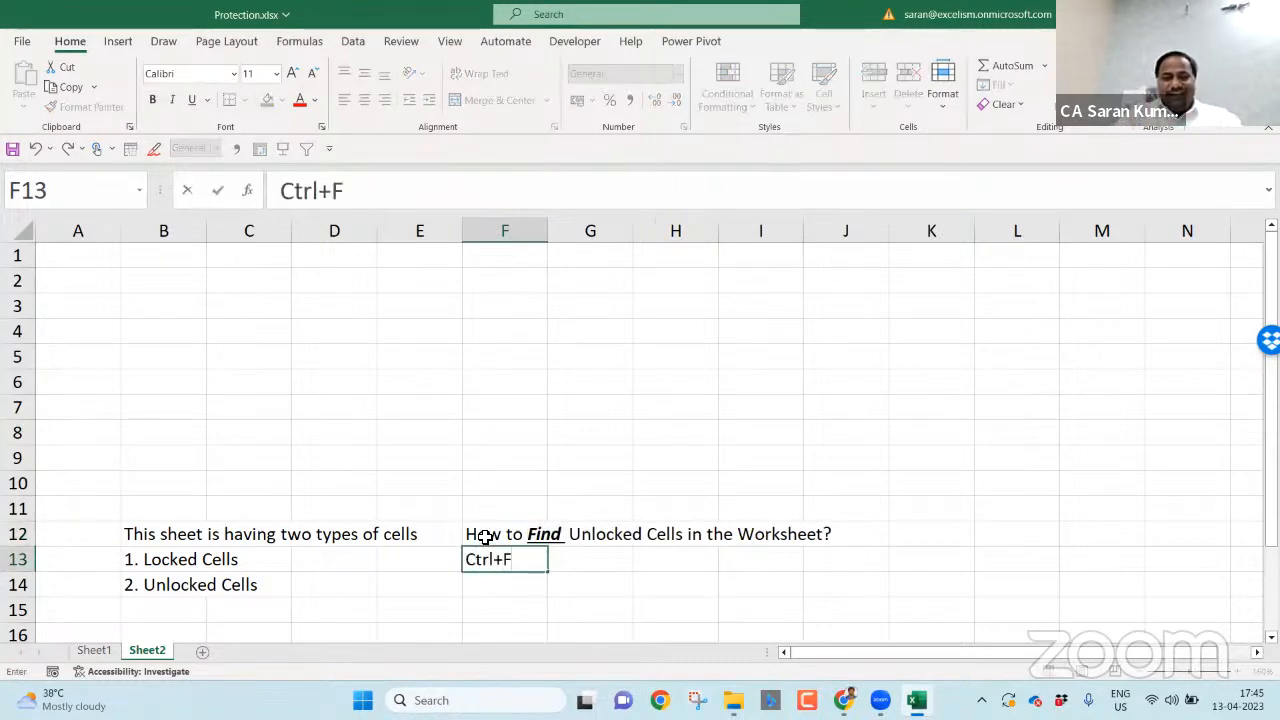
pyautogui.press('Return')
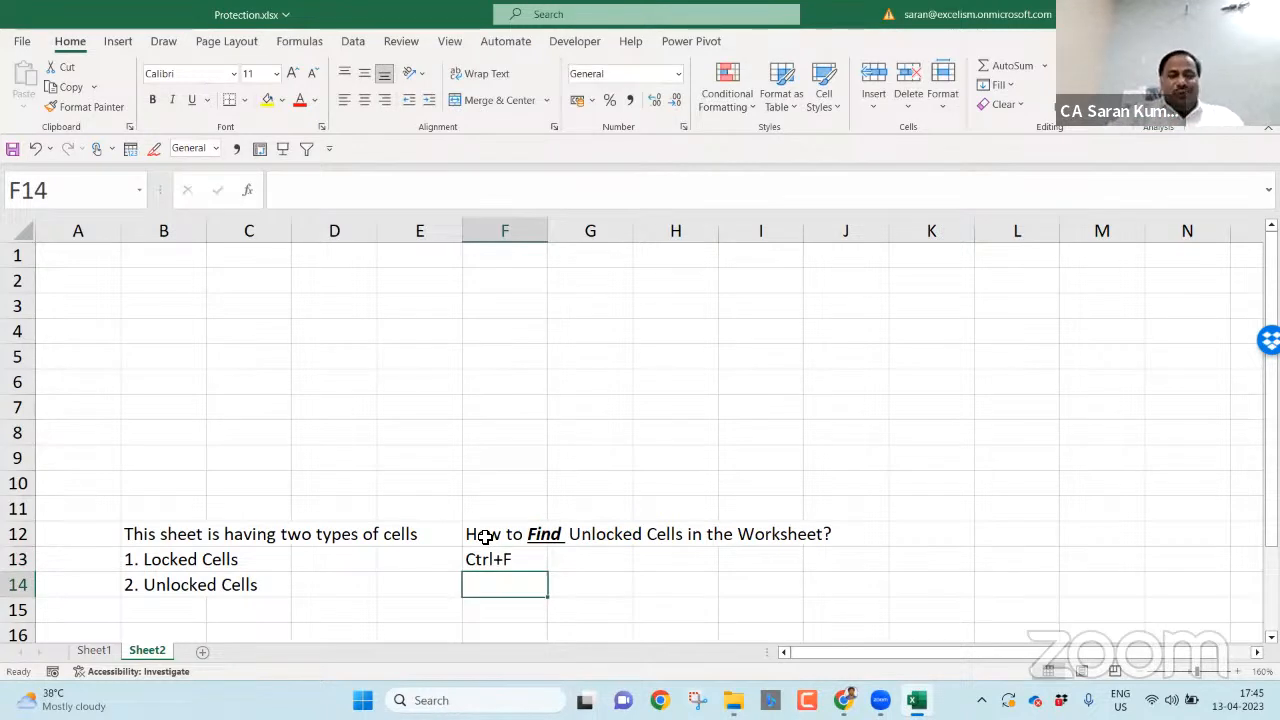
pyautogui.hotkey('ctrl', 'f')
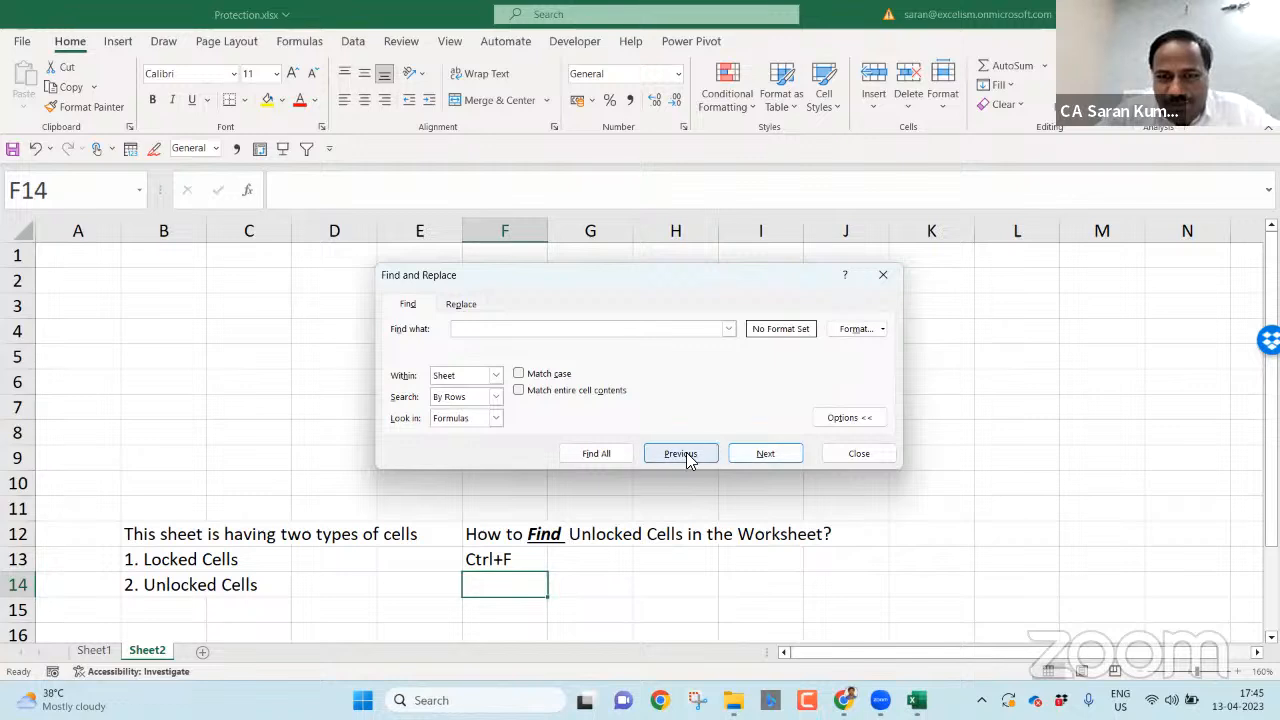
# - Try the Locked and Hidden protection criteria in Find Format, then discard them and close the search
pyautogui.click(864, 419)
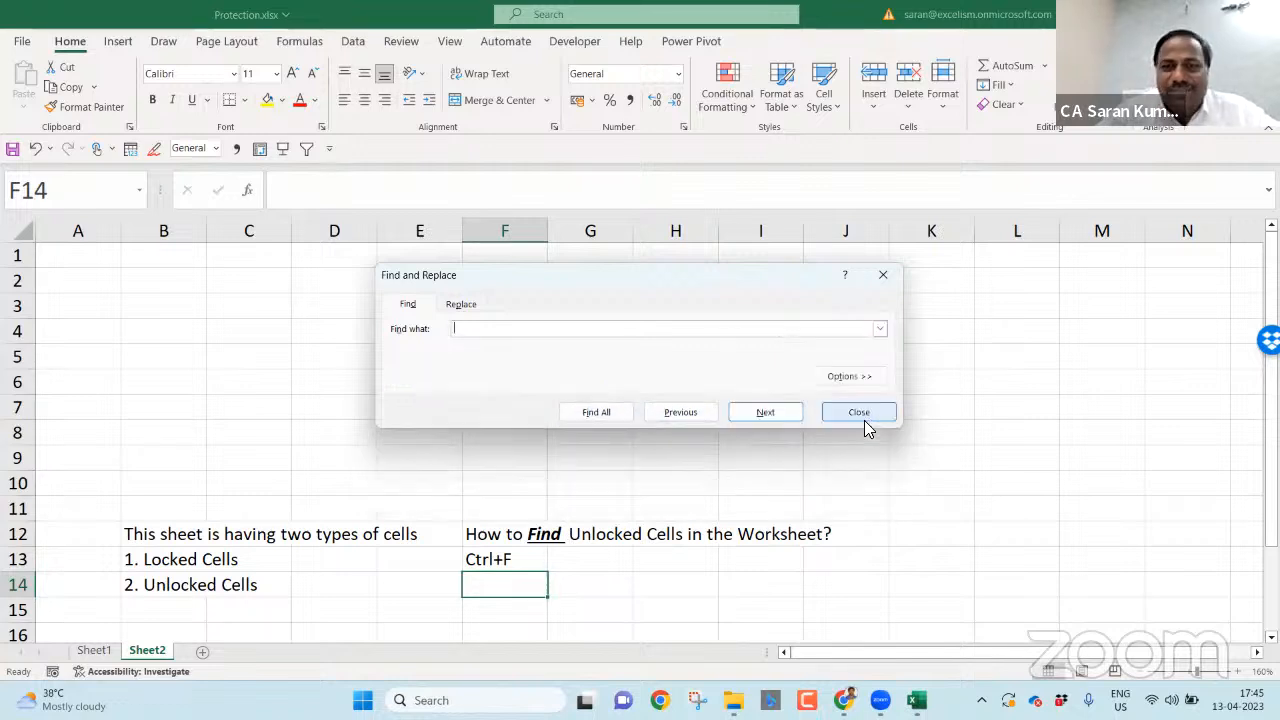
pyautogui.click(840, 379)
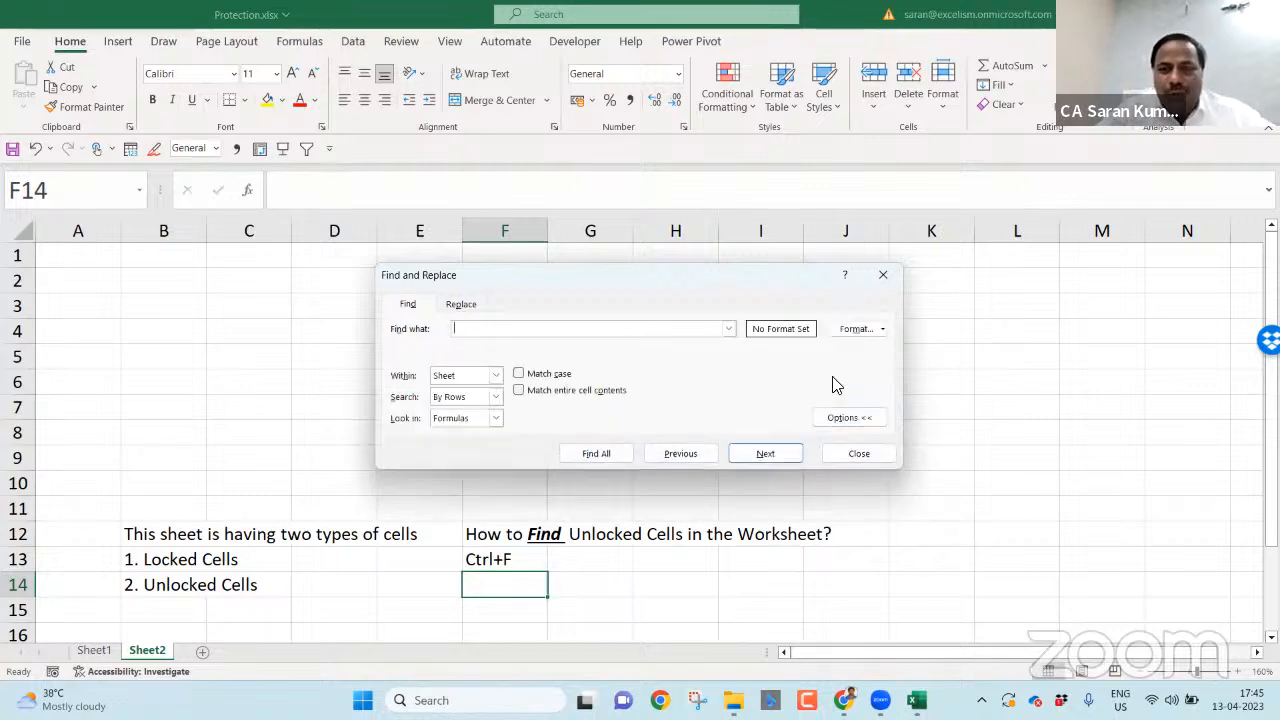
pyautogui.click(862, 330)
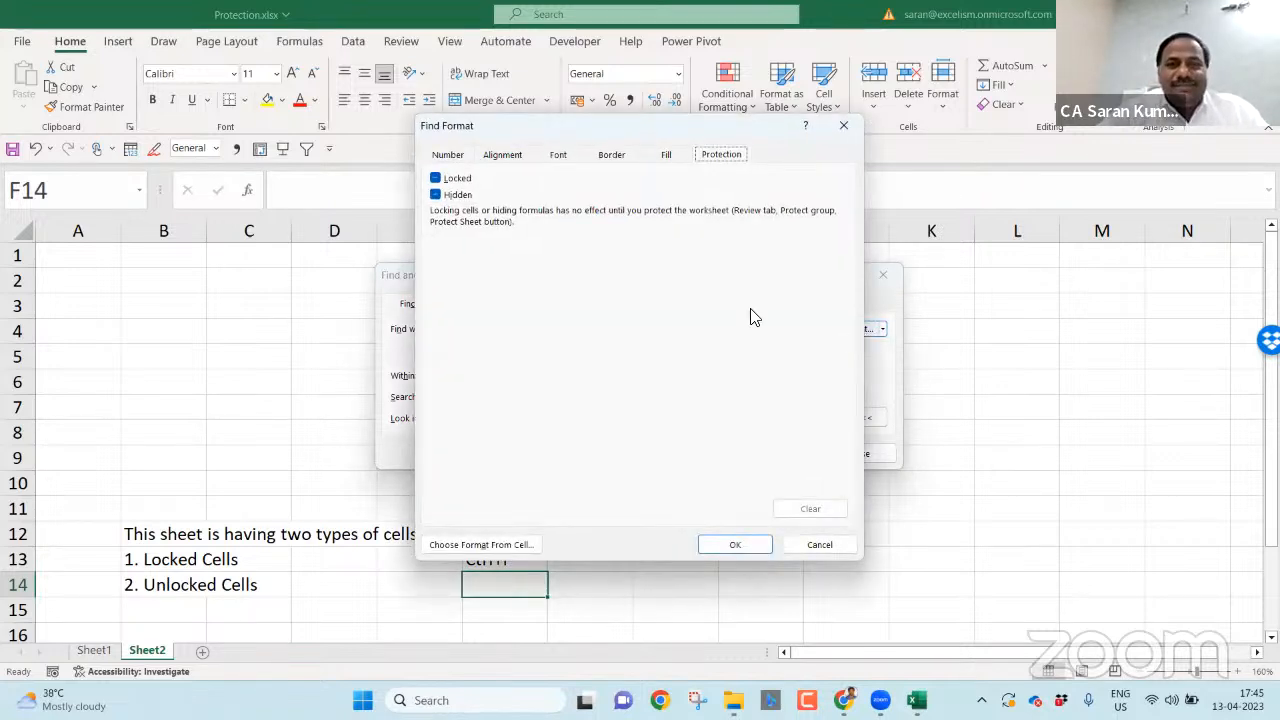
pyautogui.click(436, 179)
pyautogui.click(436, 194)
pyautogui.click(436, 179)
pyautogui.click(437, 195)
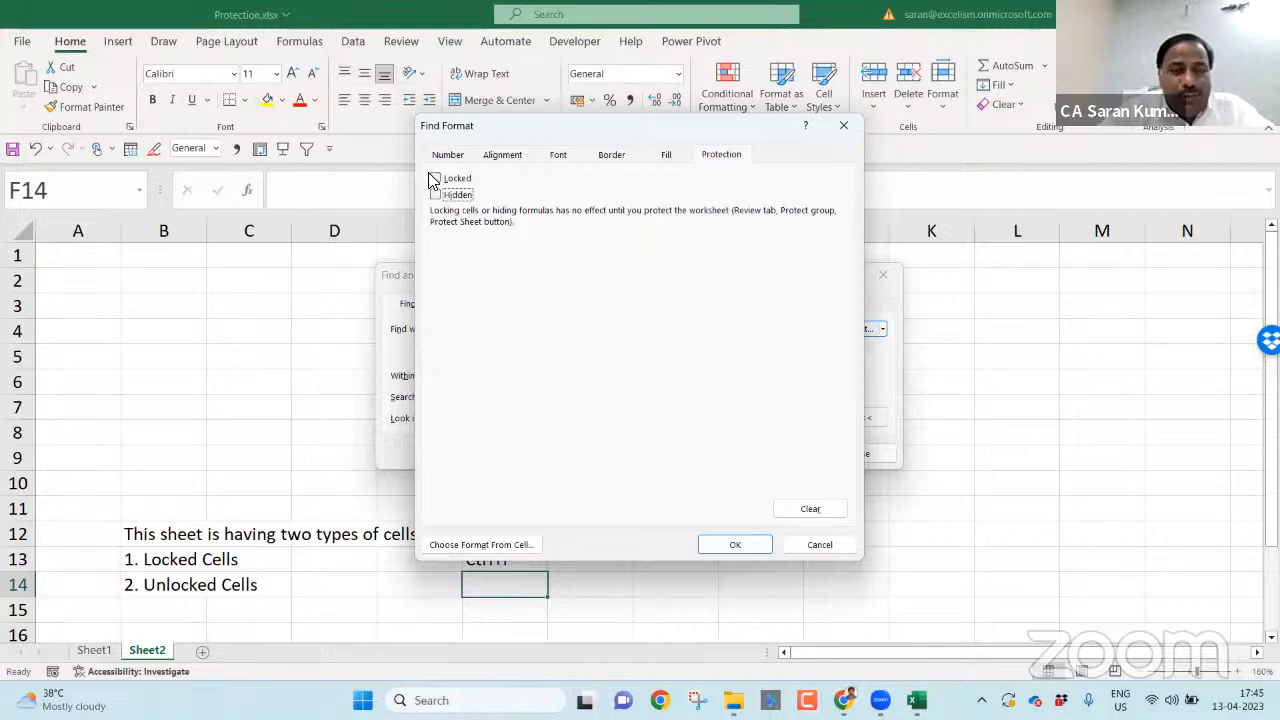
pyautogui.click(818, 541)
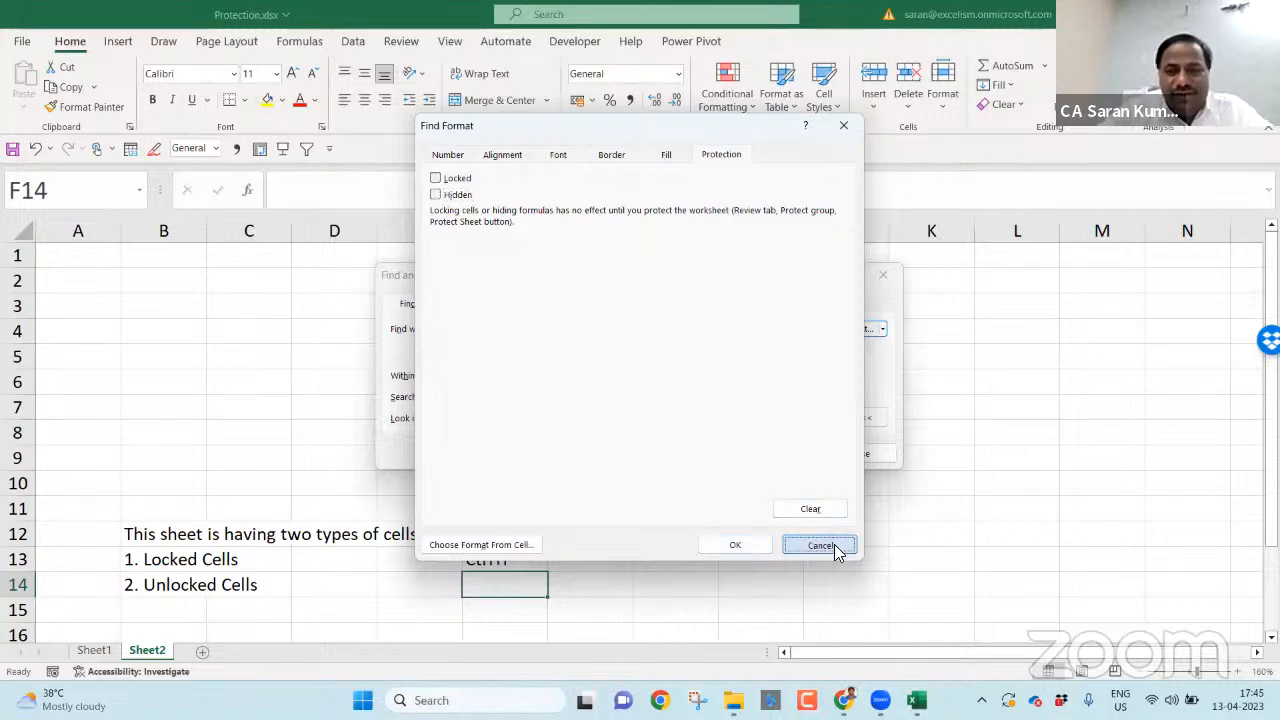
pyautogui.click(835, 460)
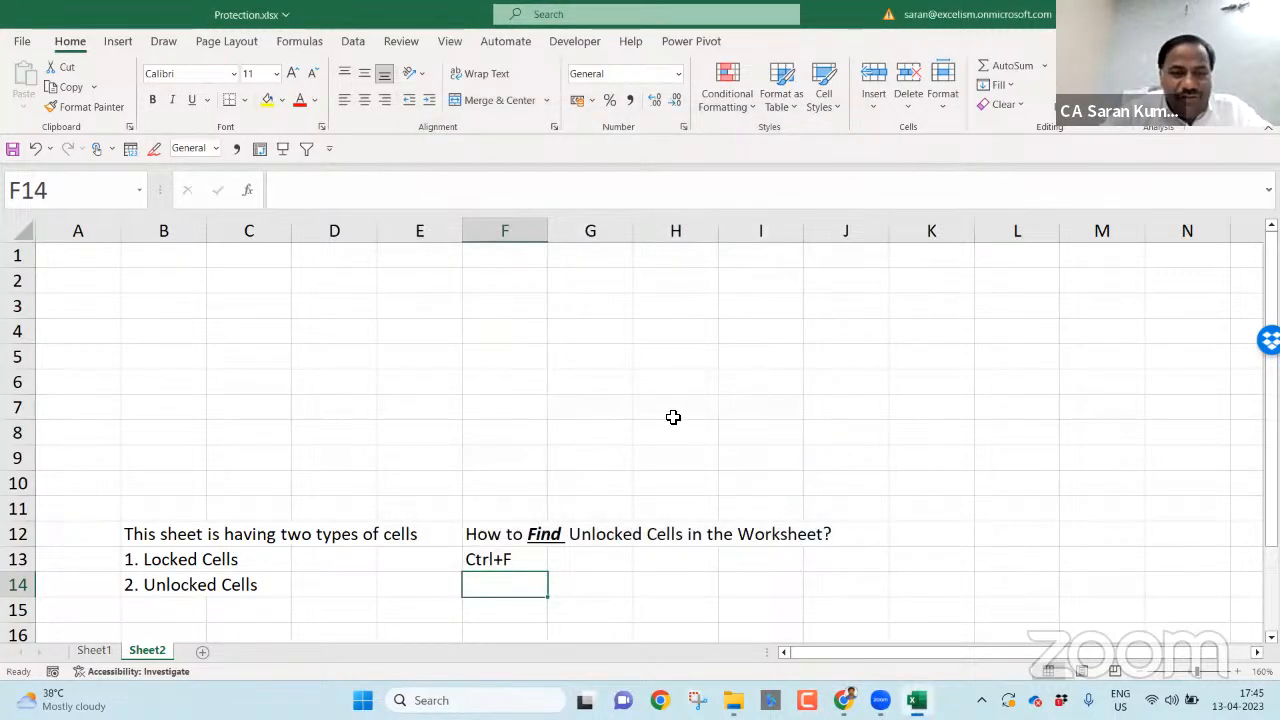
# - Set the search format to cells with Locked unticked, and move the search window aside
pyautogui.hotkey('ctrl', 'f')
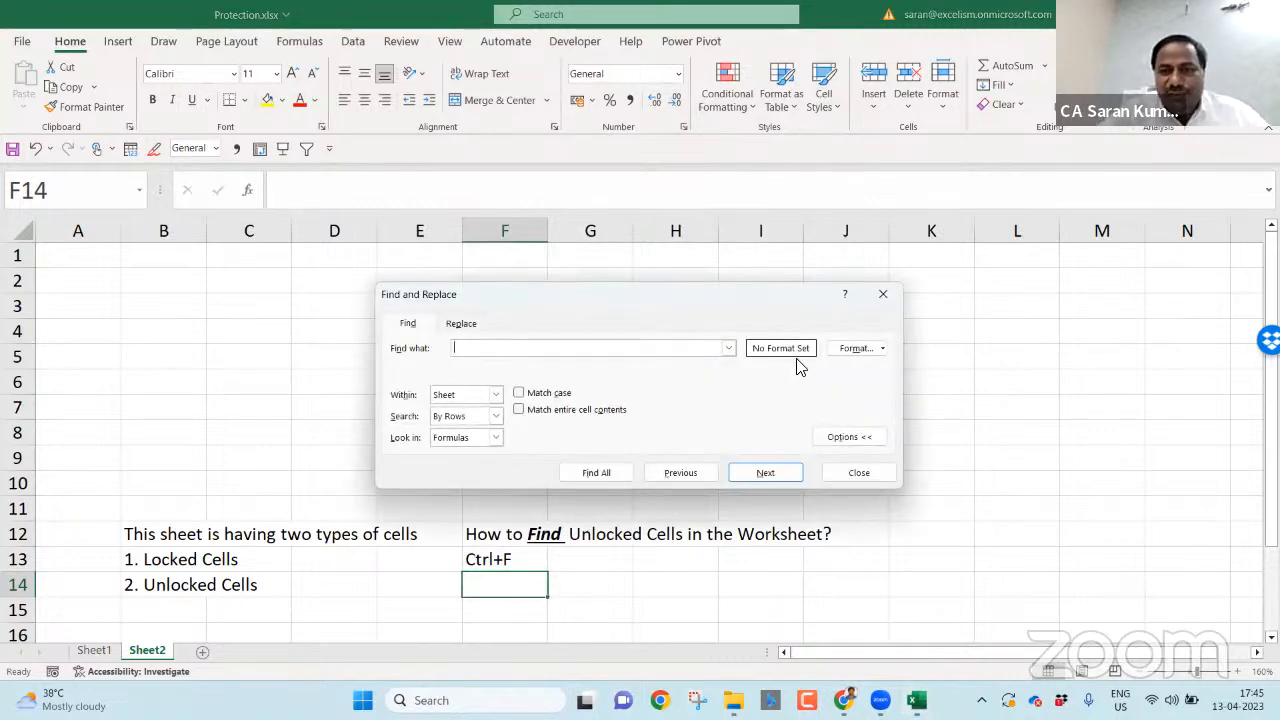
pyautogui.click(852, 348)
pyautogui.click(436, 178)
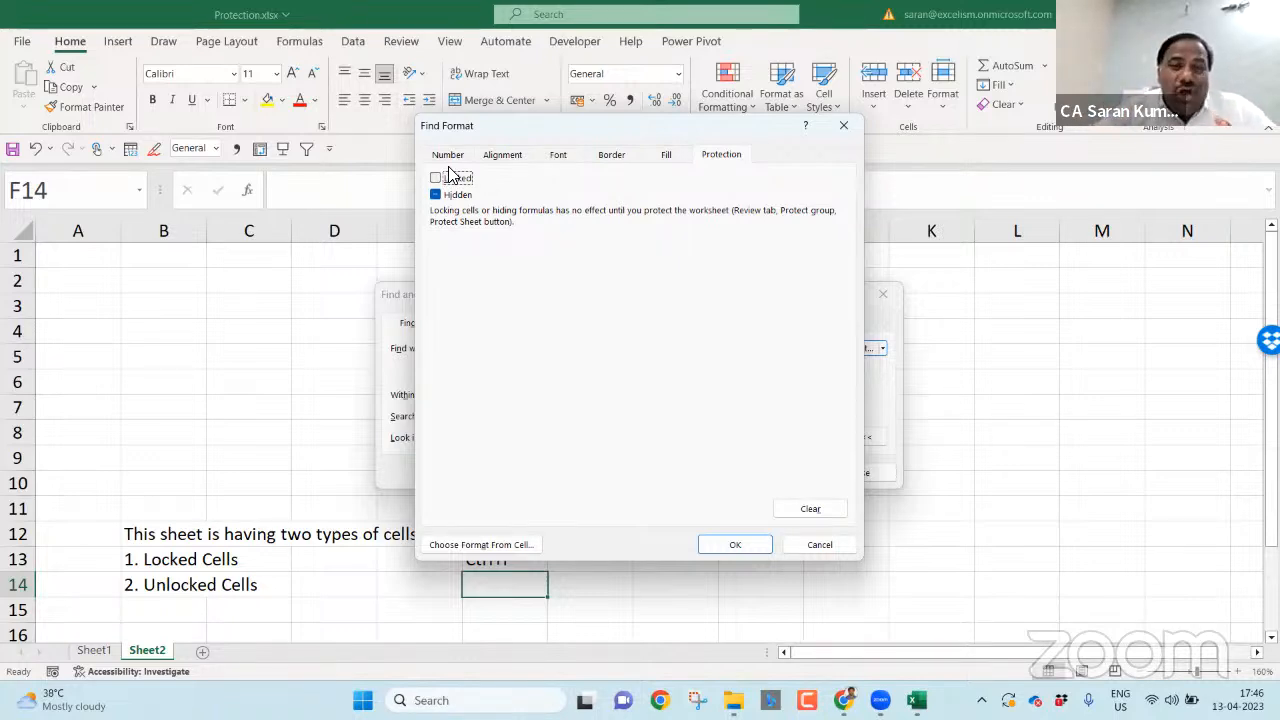
pyautogui.click(732, 544)
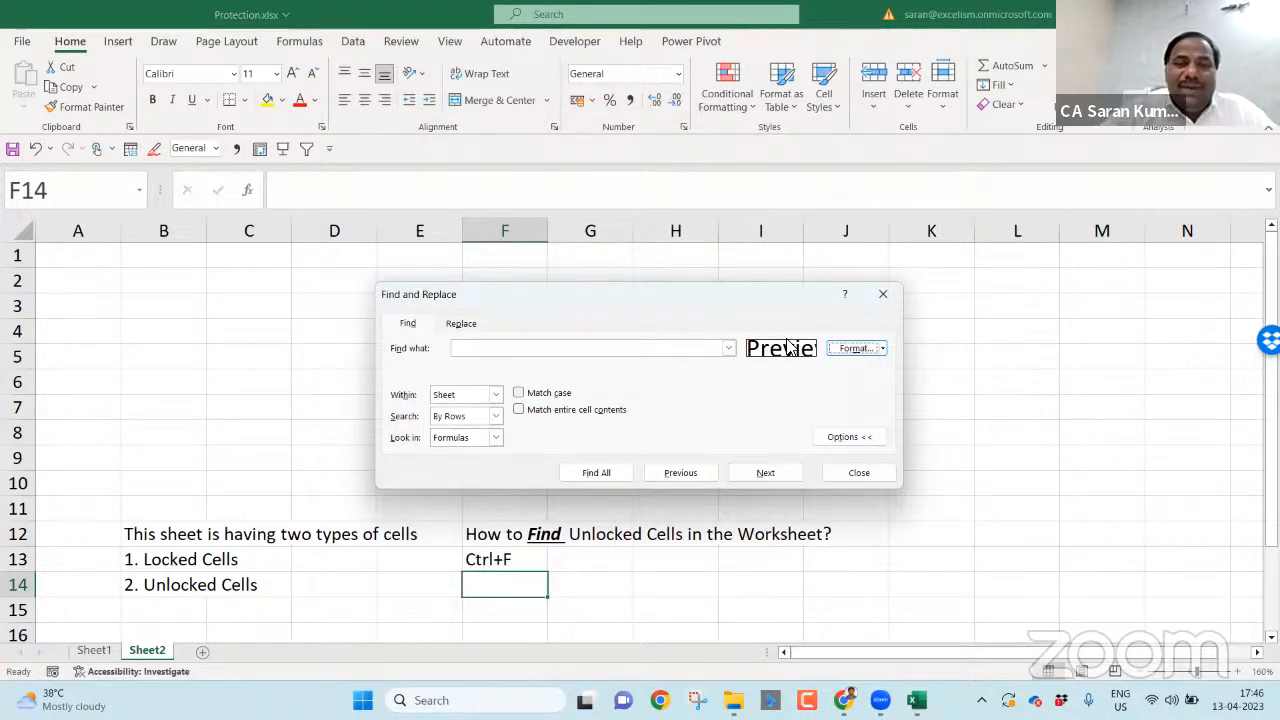
pyautogui.moveTo(717, 300); pyautogui.dragTo(674, 77)
# - List all 72 unlocked cells, select them all, and fill B2:I10 yellow
pyautogui.click(550, 246)
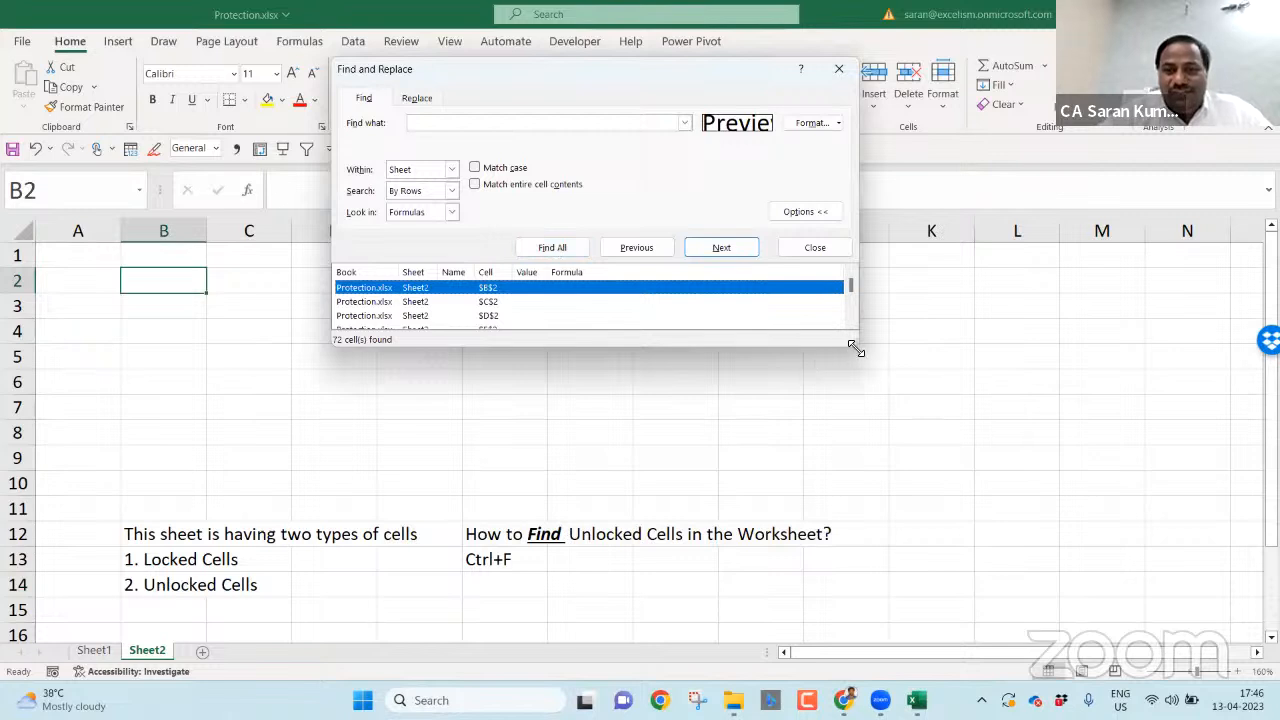
pyautogui.moveTo(855, 348); pyautogui.dragTo(1066, 600)
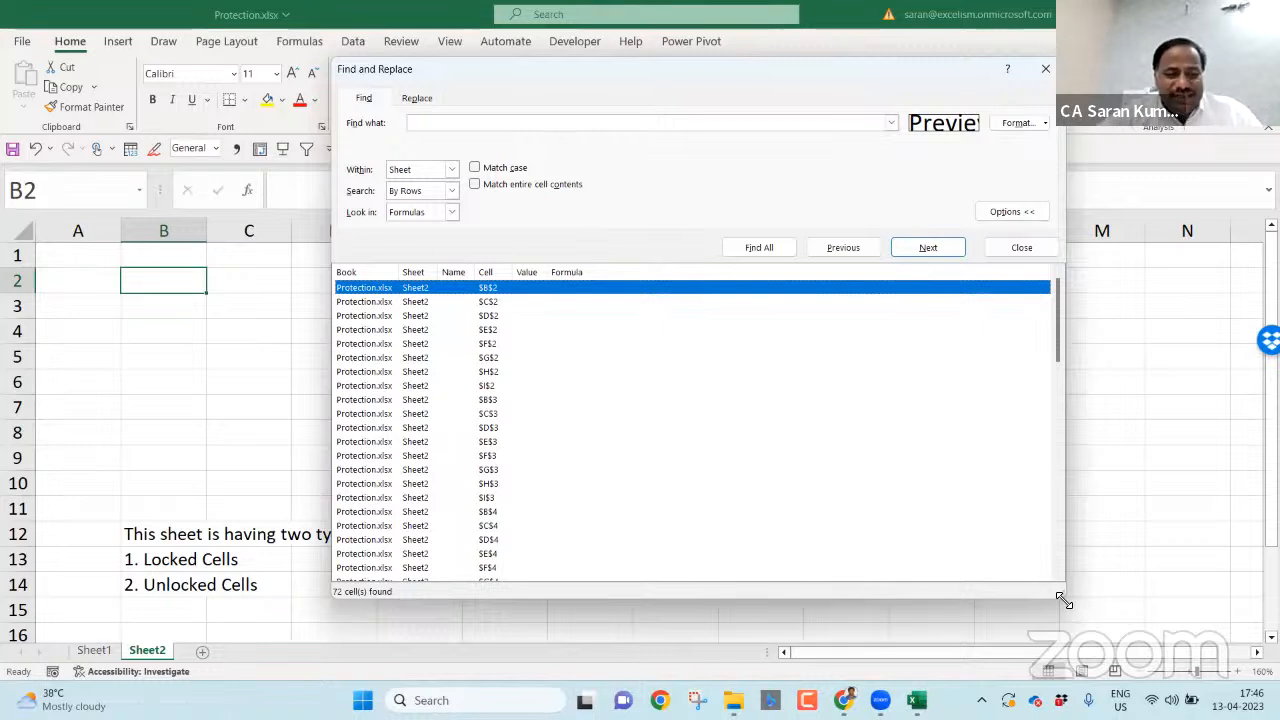
pyautogui.hotkey('ctrl', 'a')
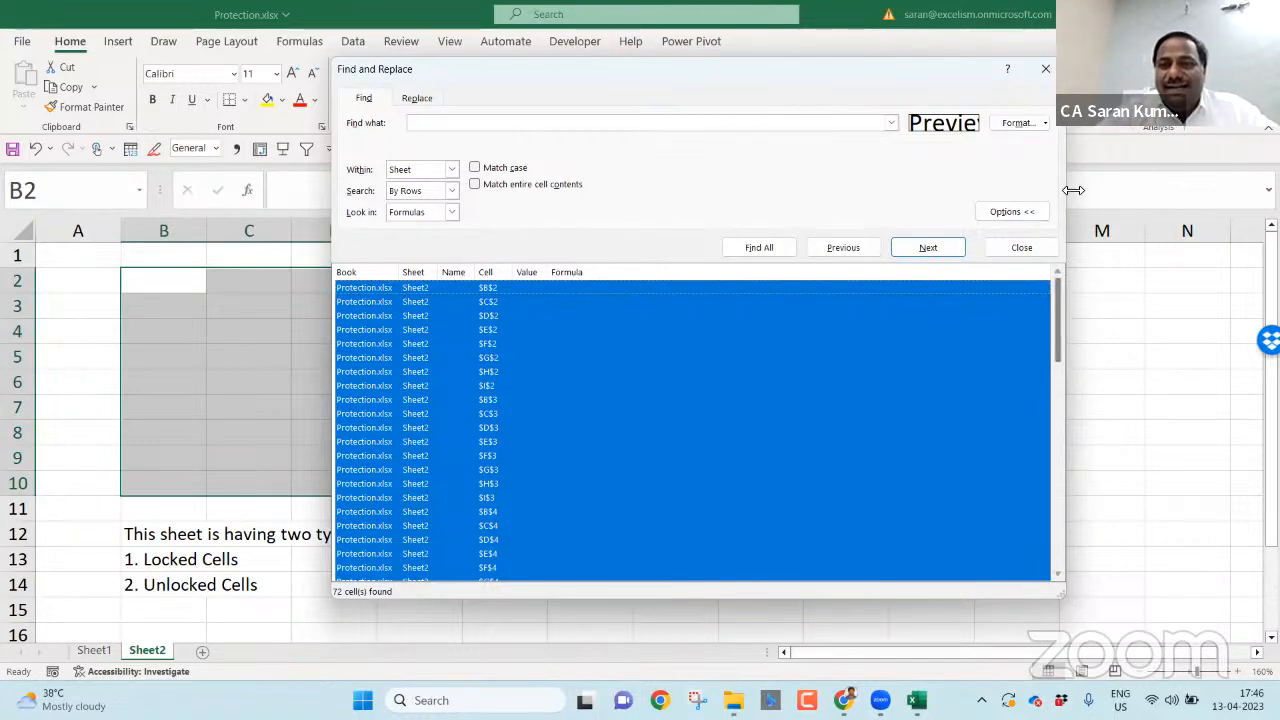
pyautogui.click(1043, 78)
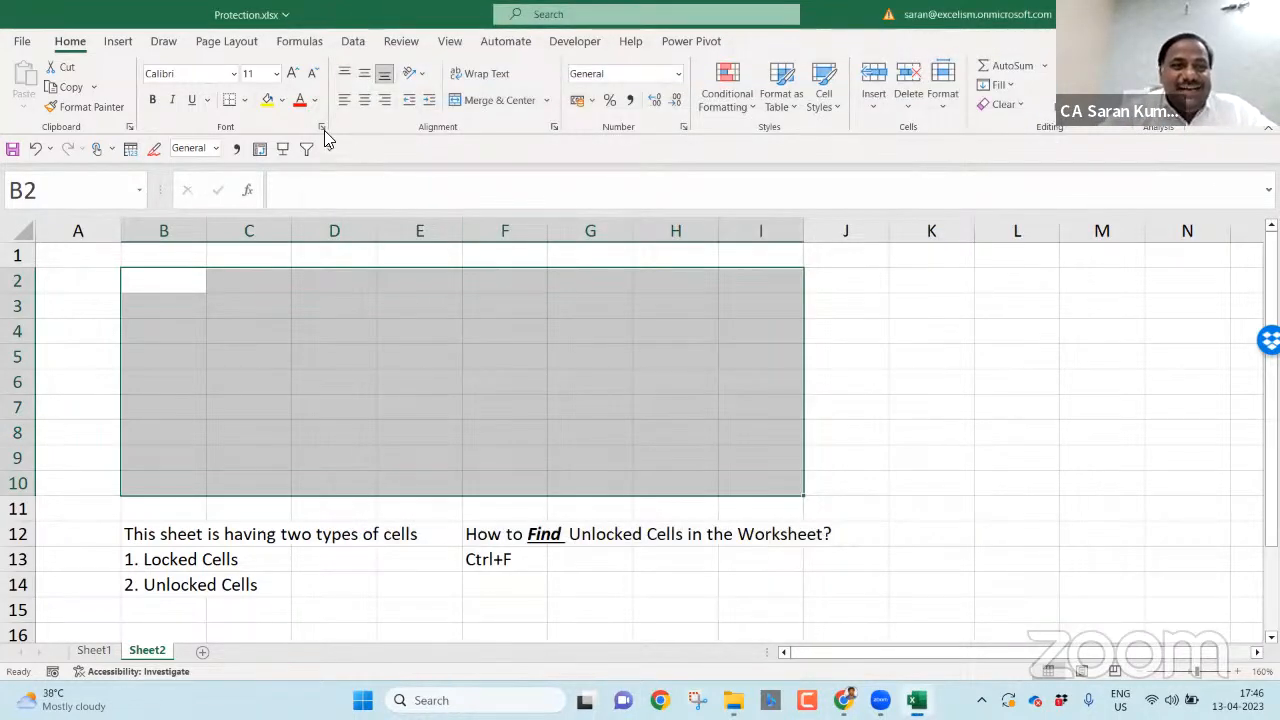
pyautogui.click(268, 101)
pyautogui.click(887, 430)
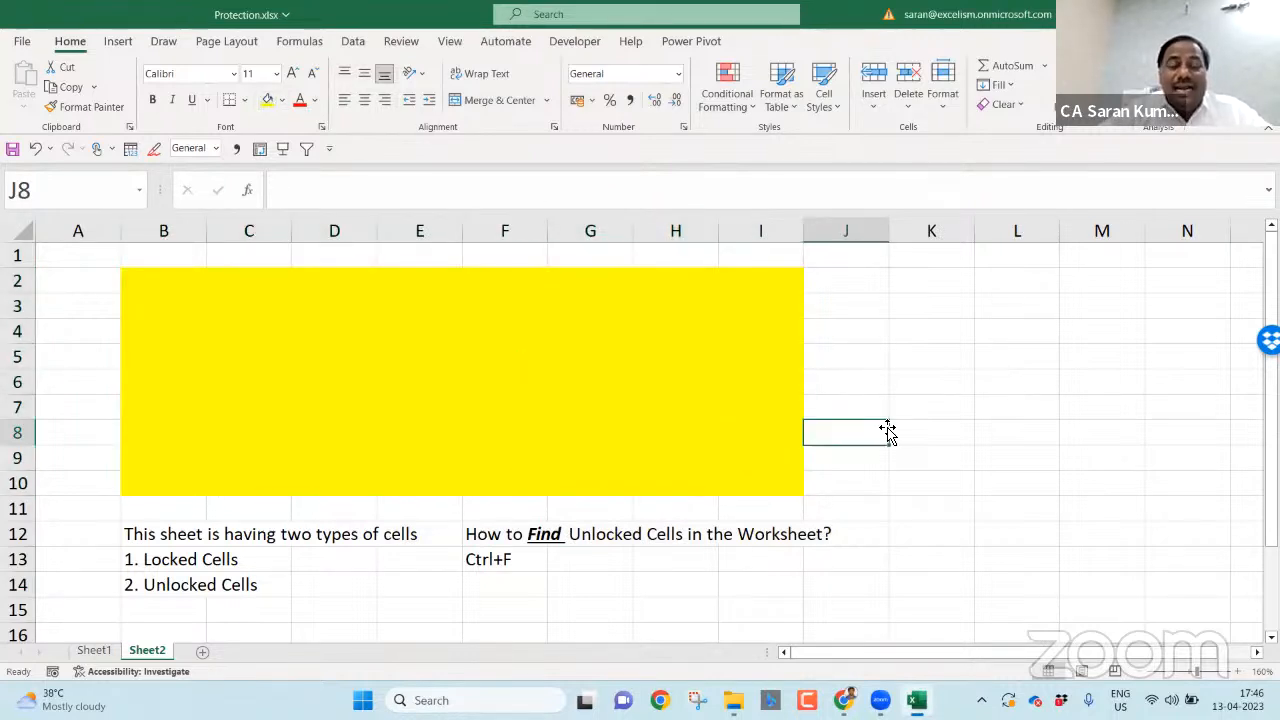
# - Extend F13 to 'Ctrl+F --> Options --> Format --> Protection --> Uncheck Locked'
pyautogui.click(527, 580)
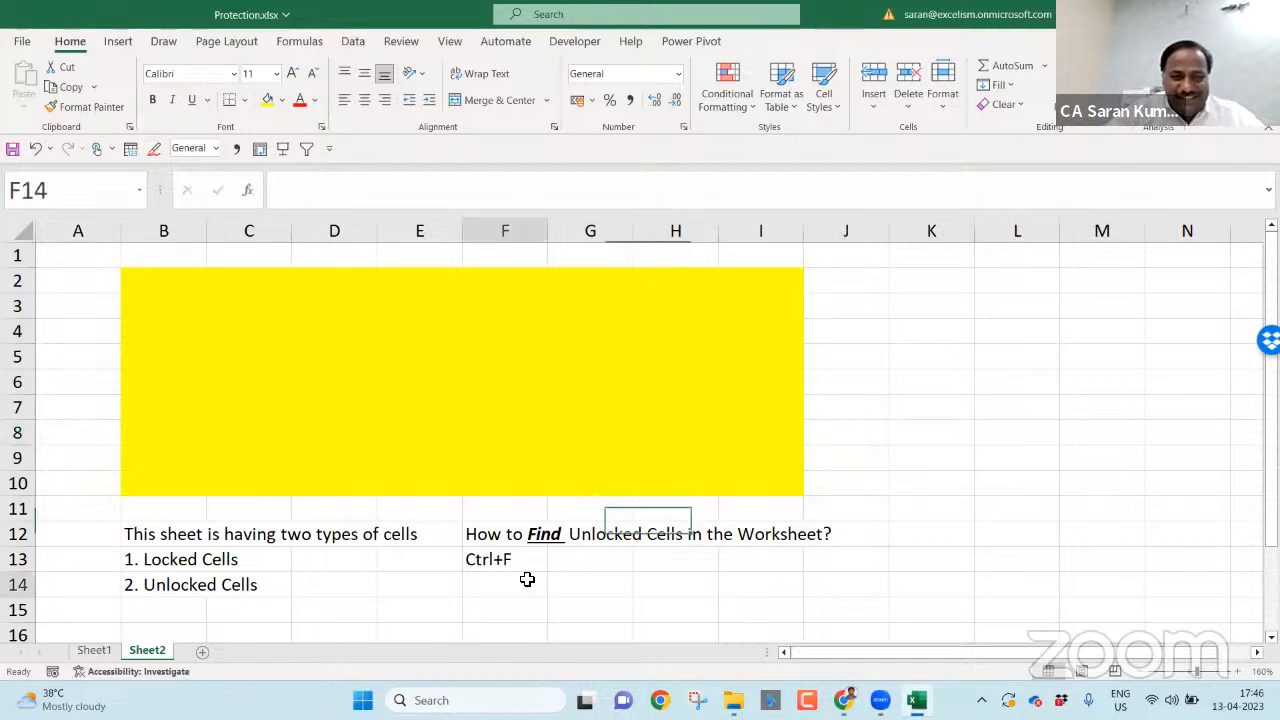
pyautogui.click(527, 566)
pyautogui.doubleClick(528, 567)
pyautogui.write('-')
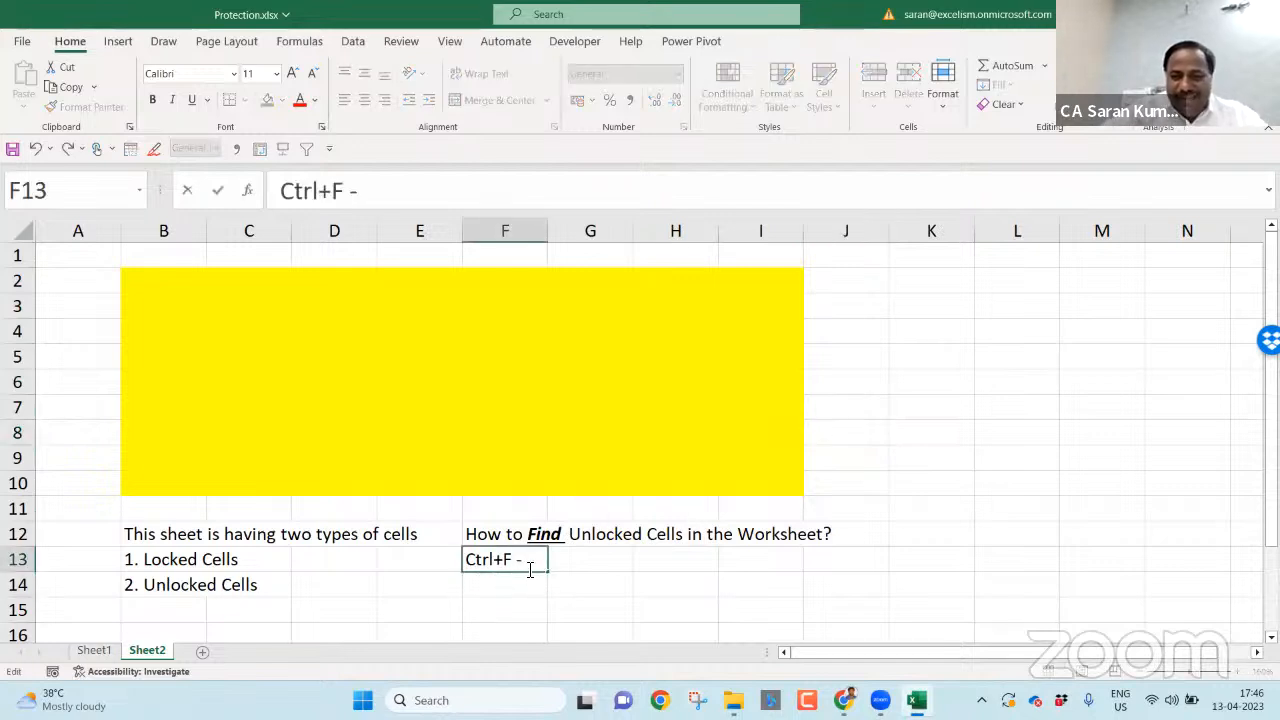
pyautogui.write('-> Options')
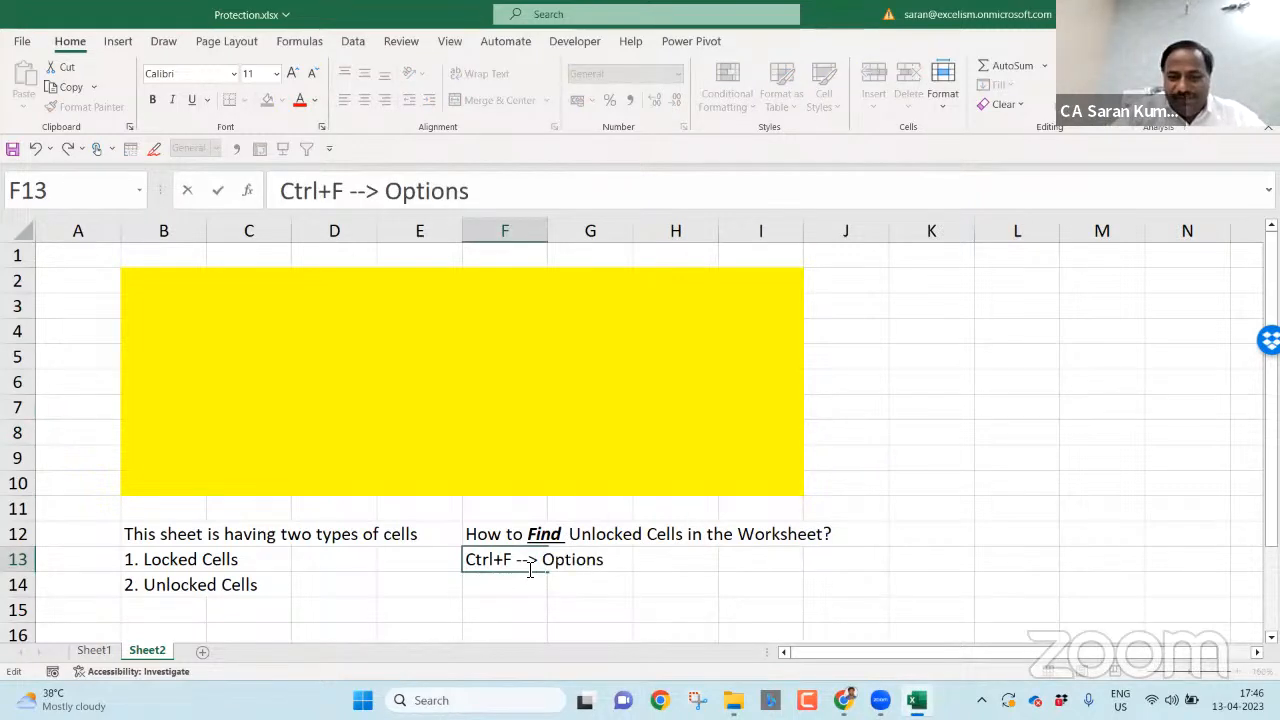
pyautogui.write(' --> Fo')
pyautogui.write('rmat')
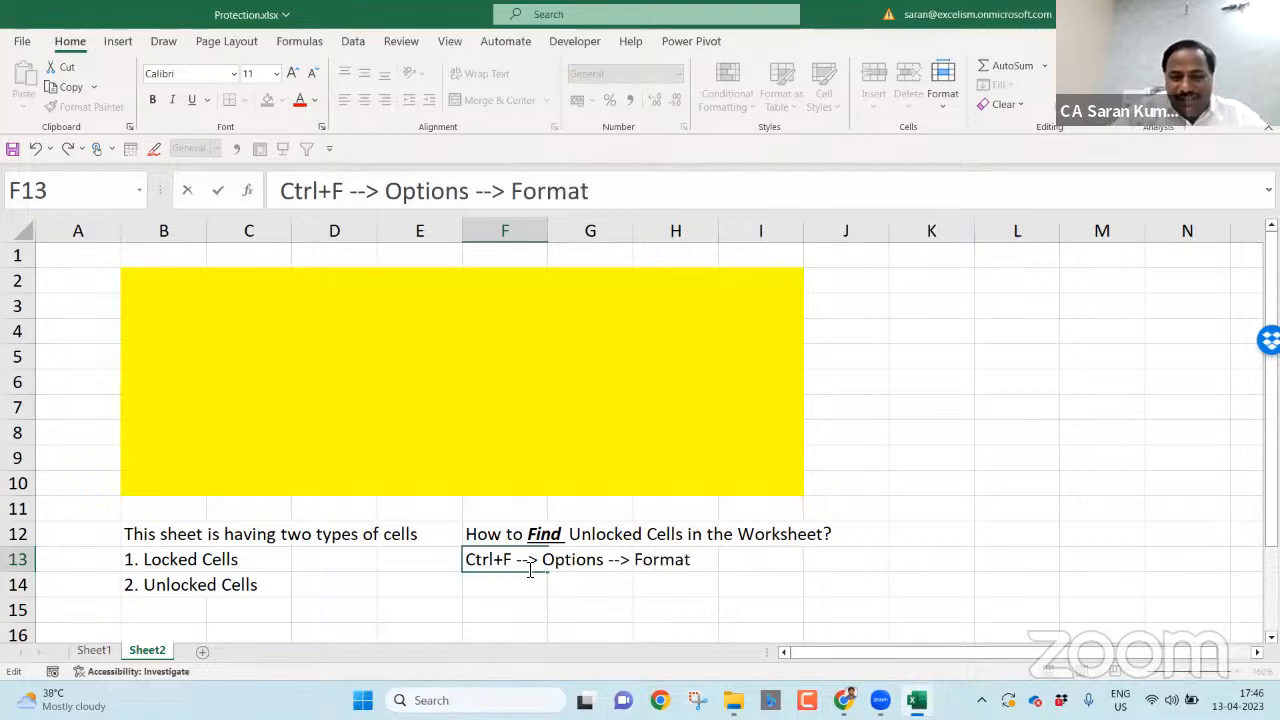
pyautogui.write(' --> Prote')
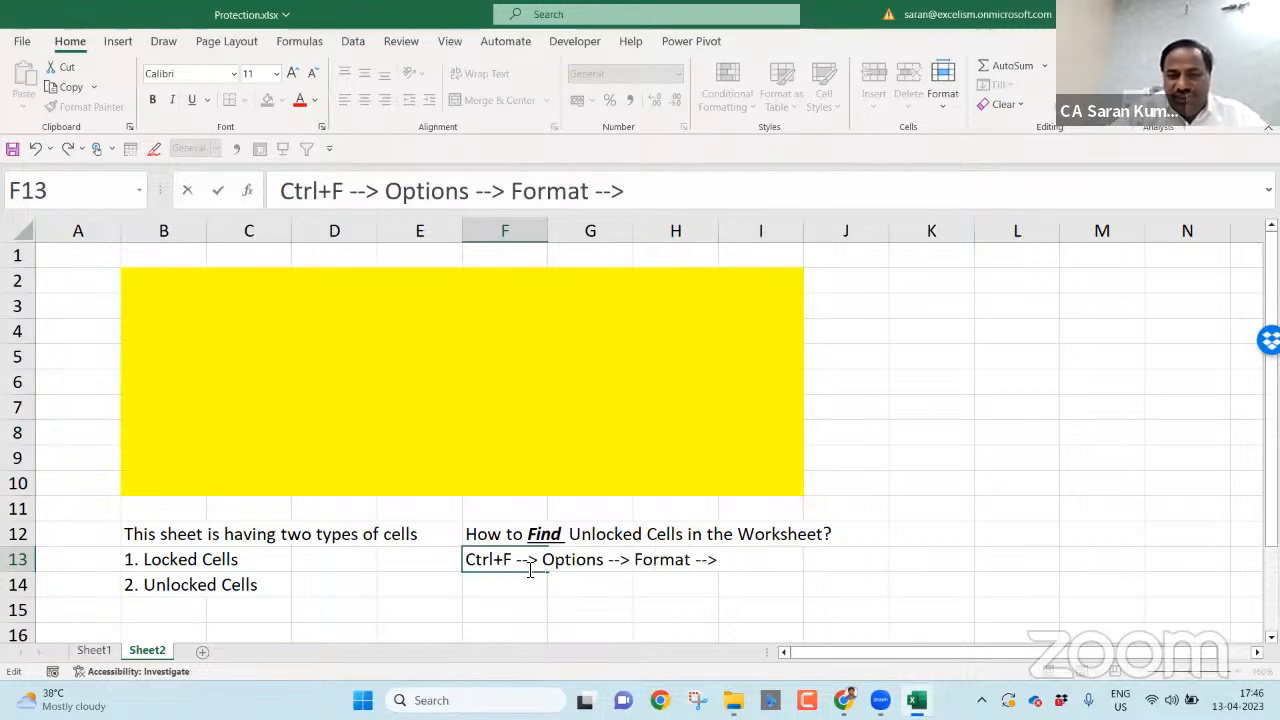
pyautogui.write('ction -')
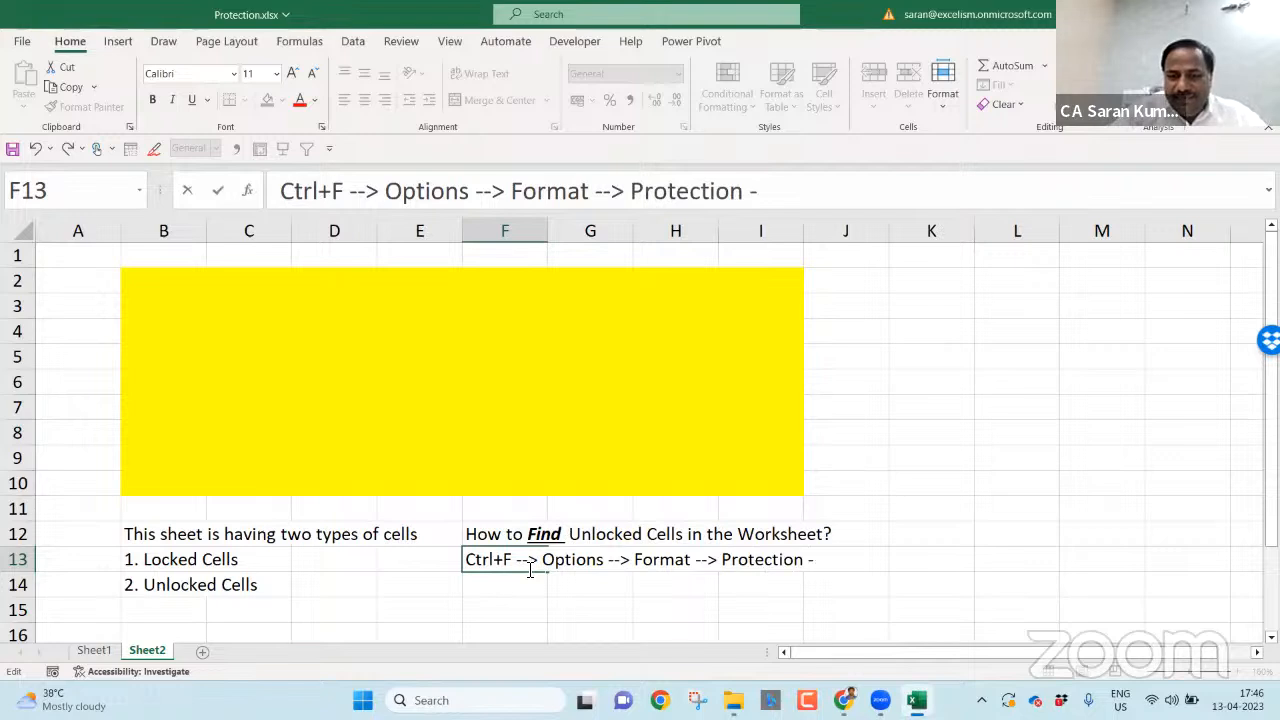
pyautogui.write('-> Uncheck Locked')
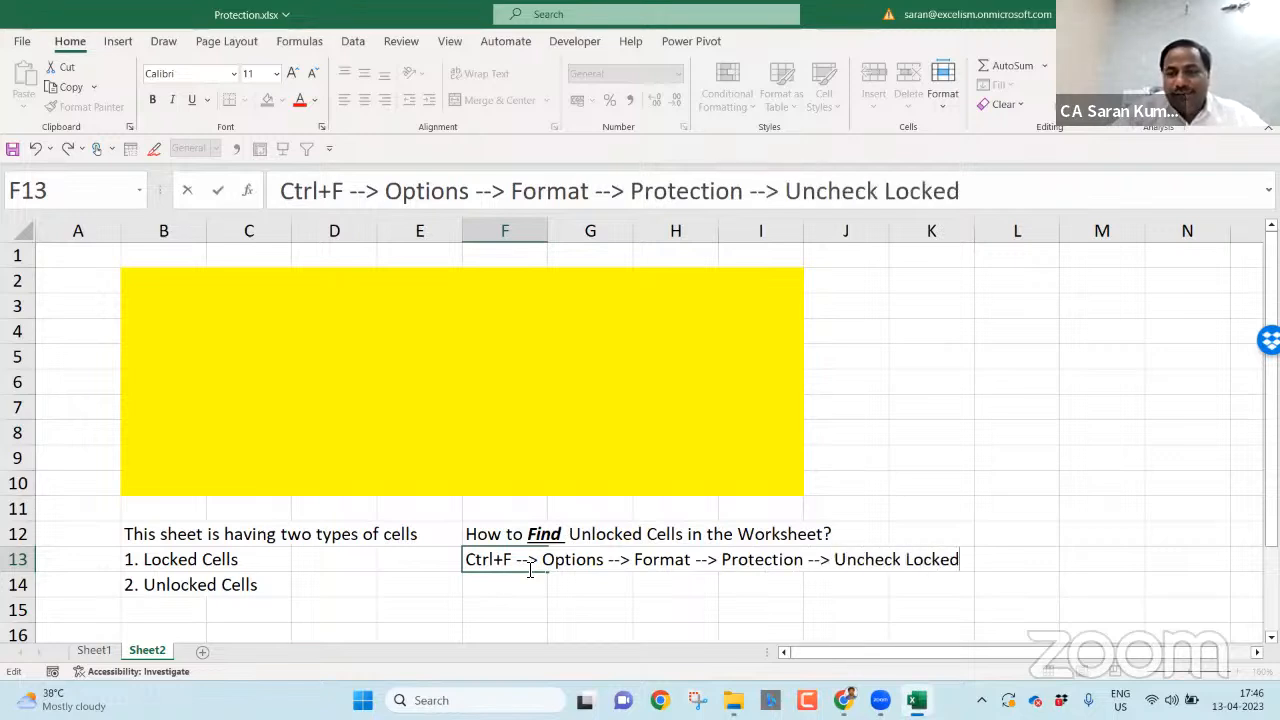
pyautogui.press('Return')
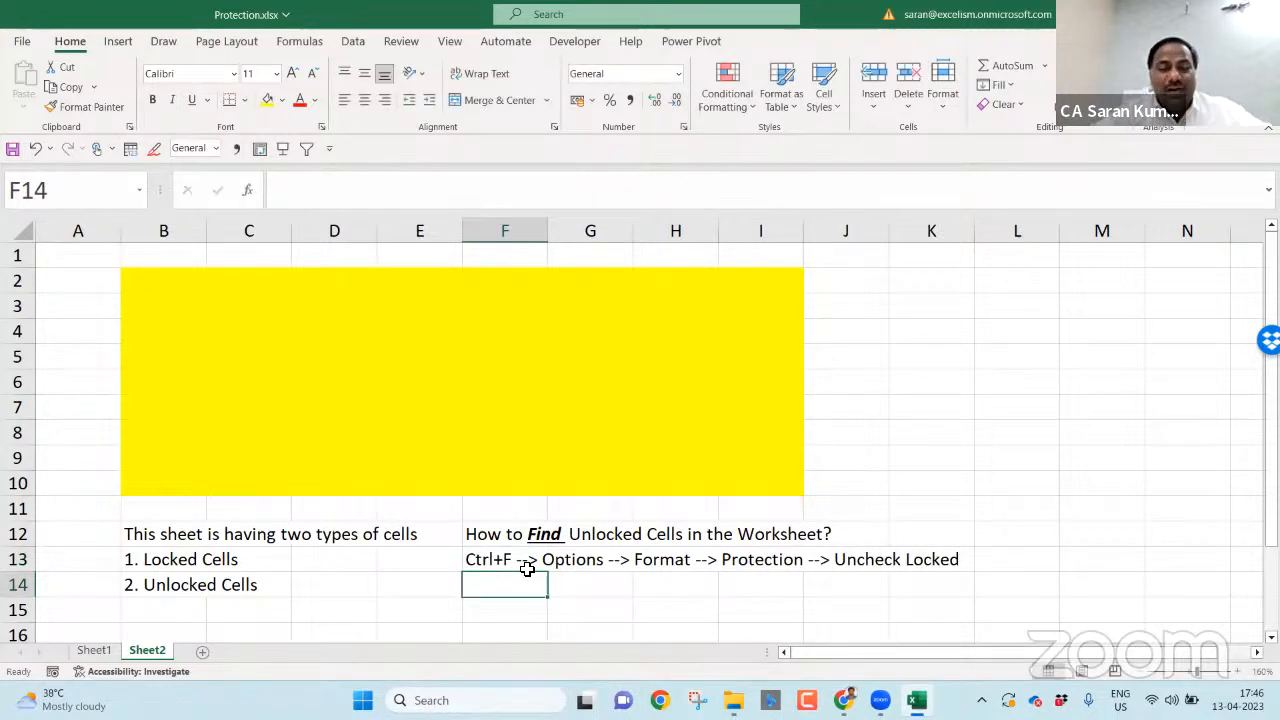
# - Enter 'Click Find All', 'Ctrl+A (Select All)' and 'Change Color' in F14:F16
pyautogui.write('F')
pyautogui.press('BackSpace')
pyautogui.write('Cl')
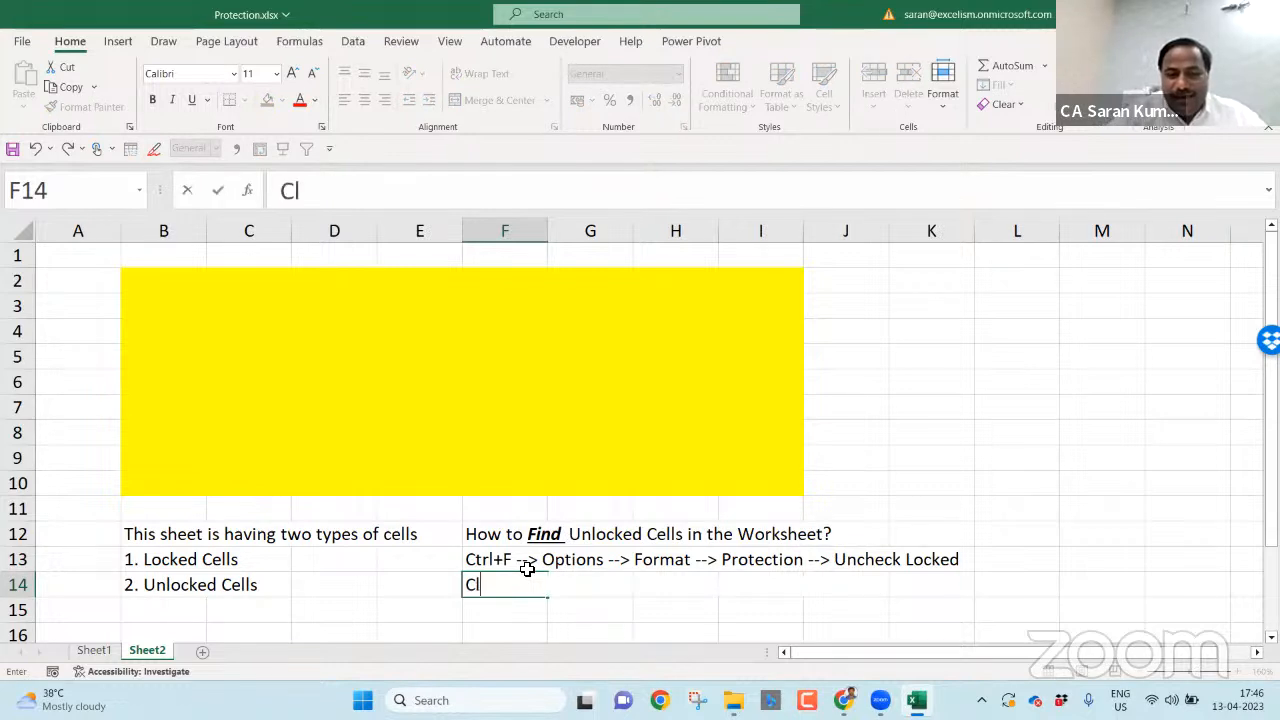
pyautogui.write('ick Find All')
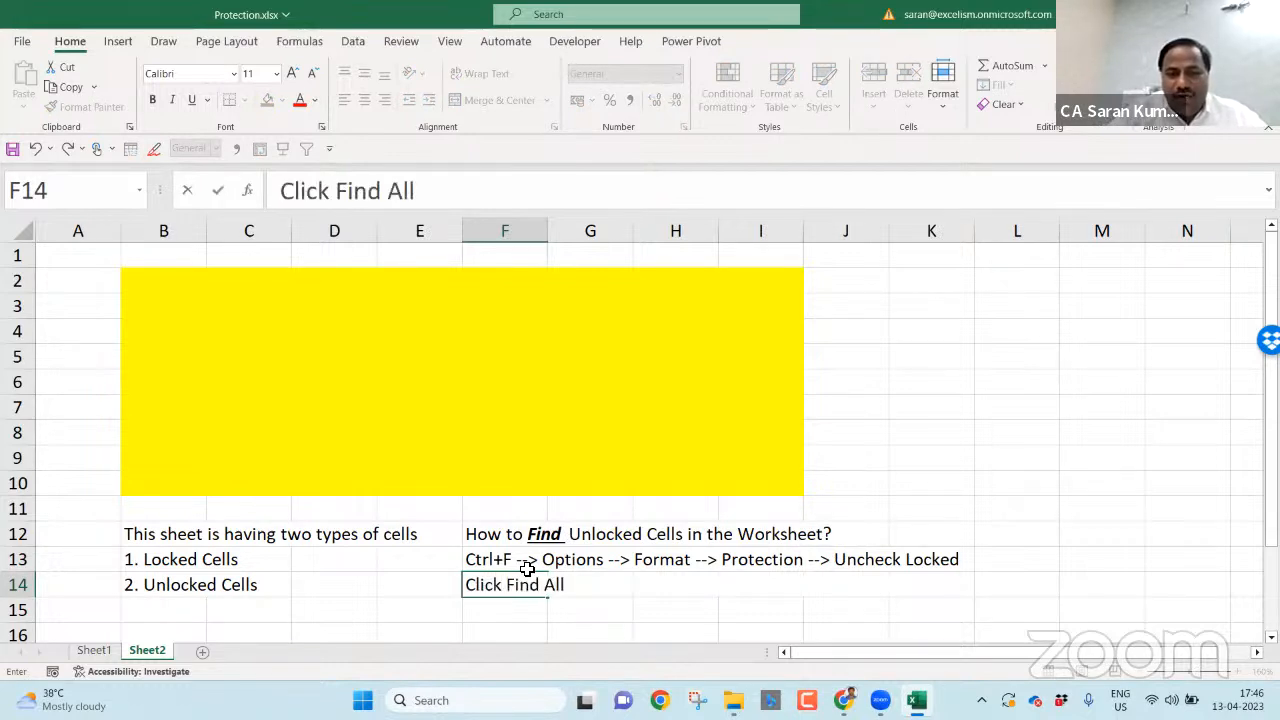
pyautogui.press('Return')
pyautogui.write('Ctral')
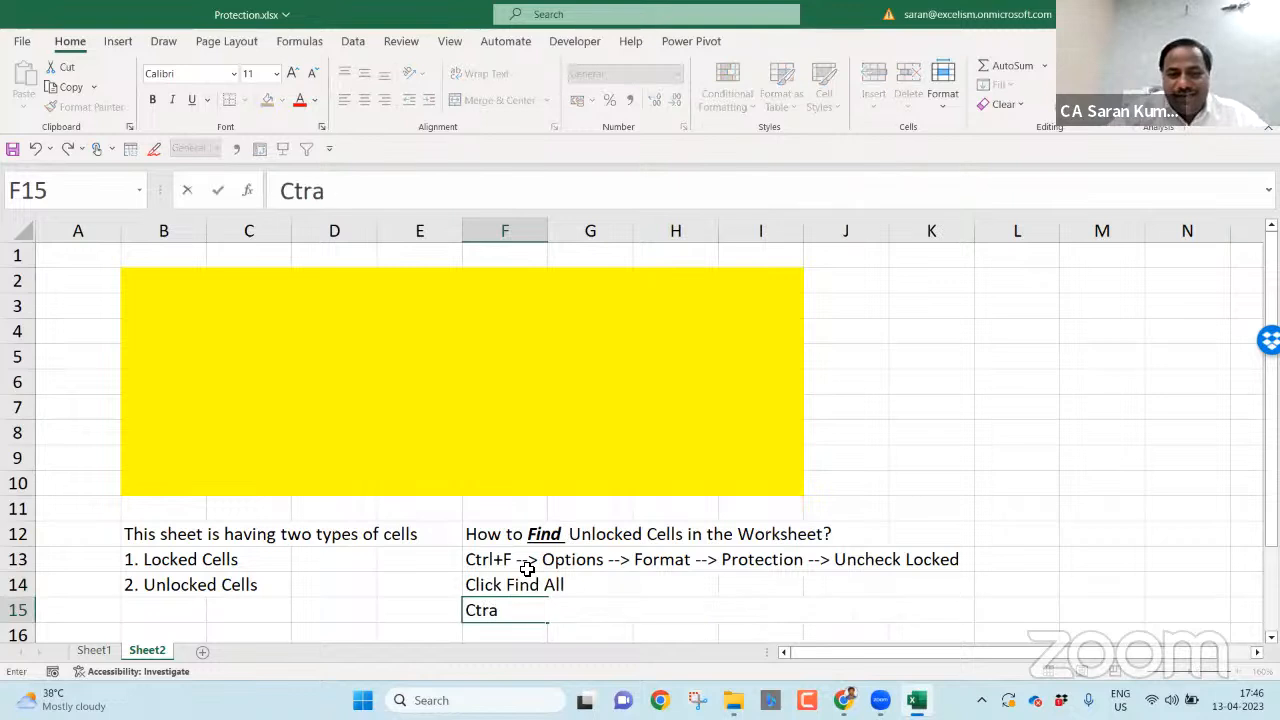
pyautogui.press('BackSpace')
pyautogui.press('BackSpace')
pyautogui.write('l+')
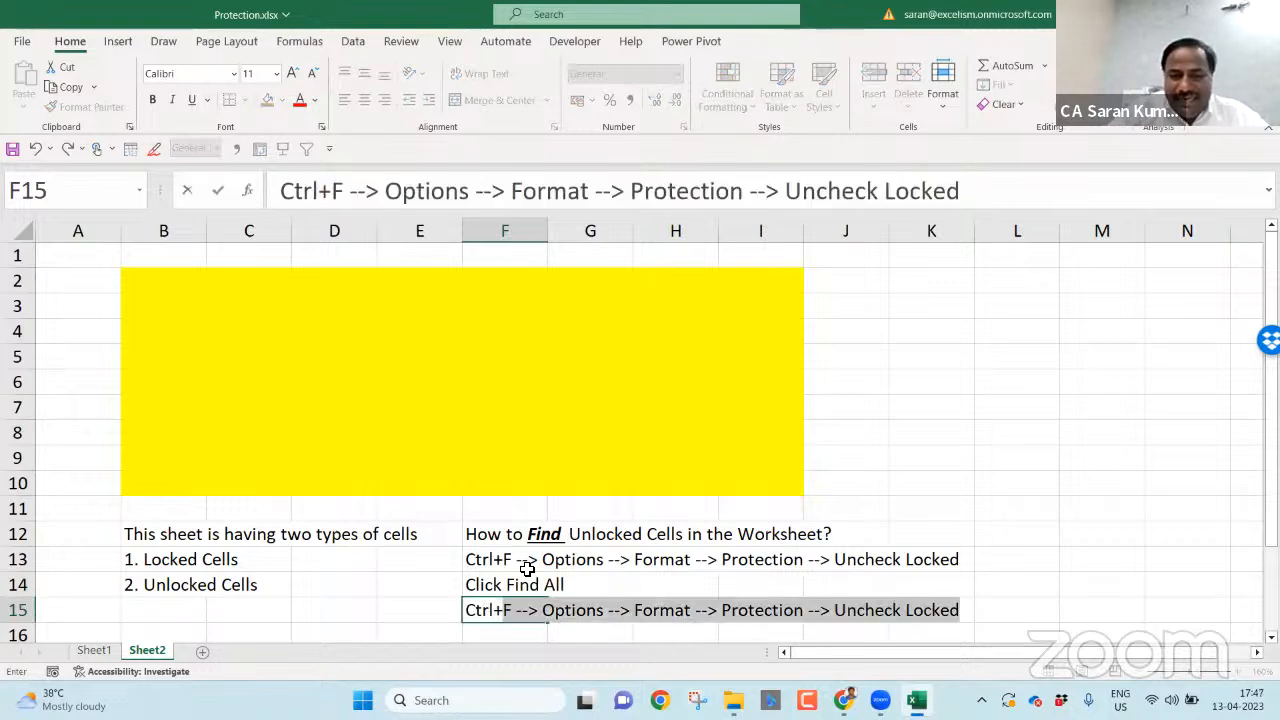
pyautogui.write('A (Selecte')
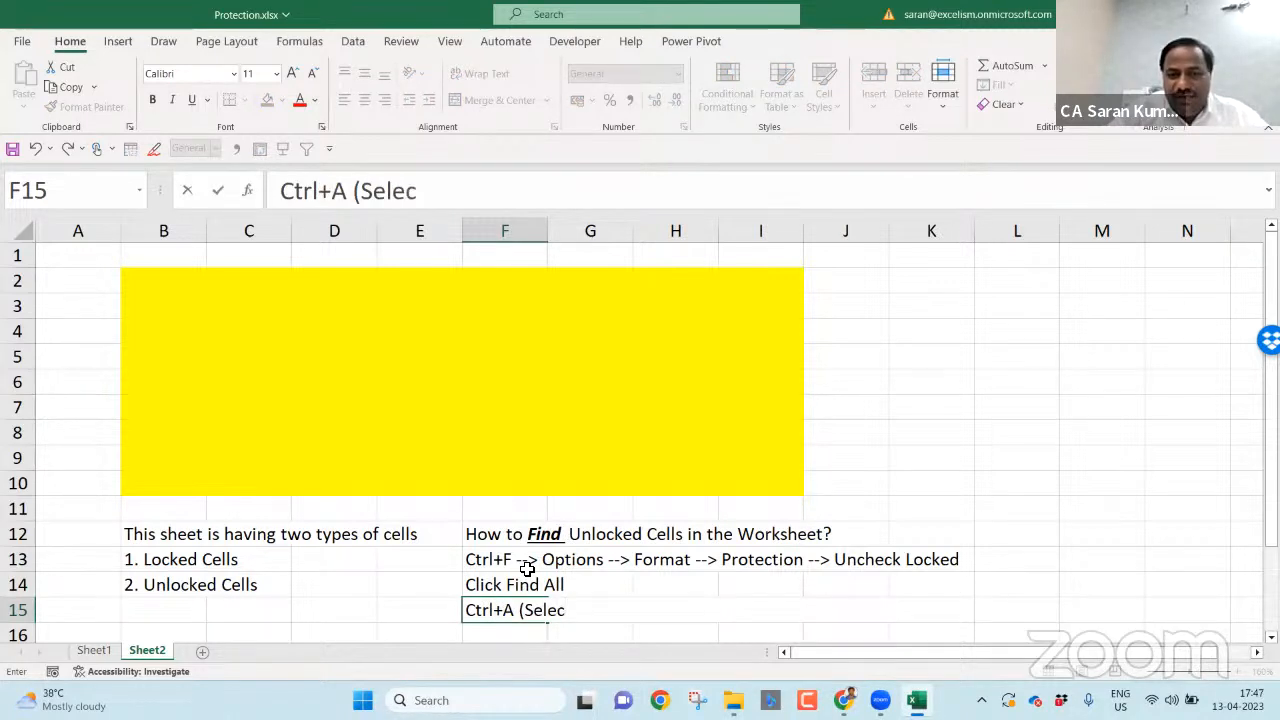
pyautogui.press('BackSpace')
pyautogui.write('All)')
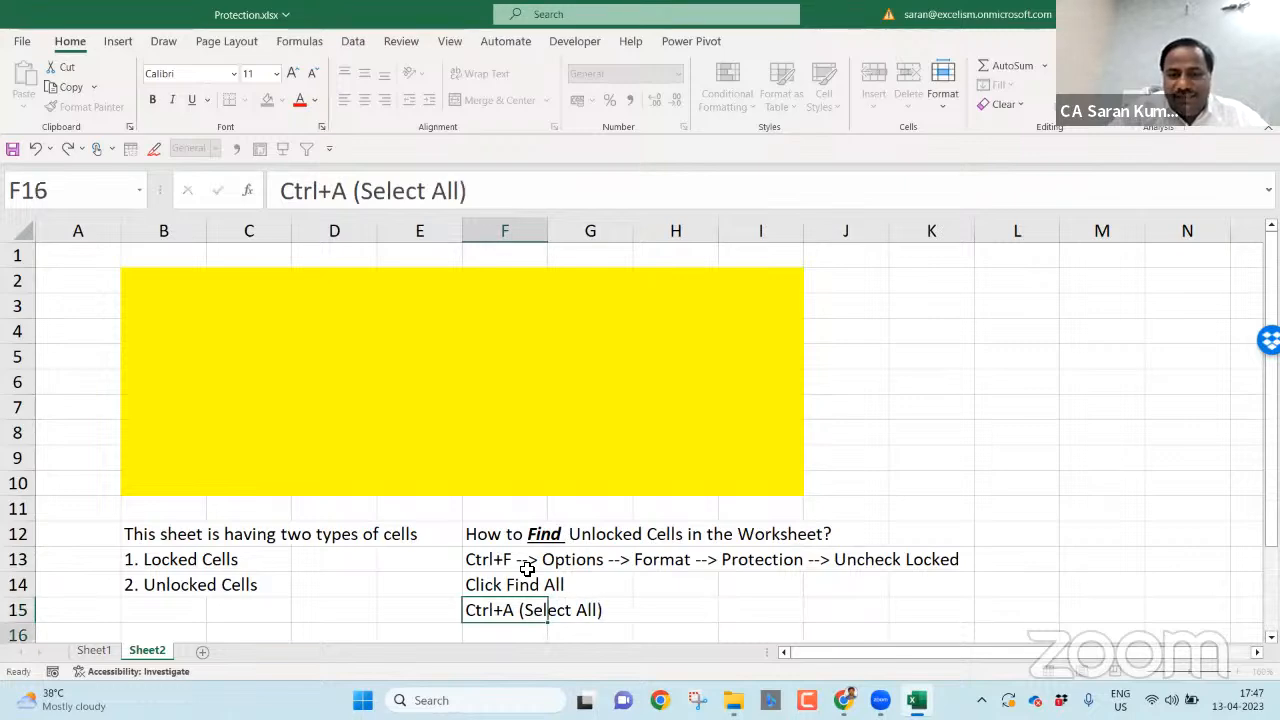
pyautogui.press('Return')
pyautogui.write('Chan')
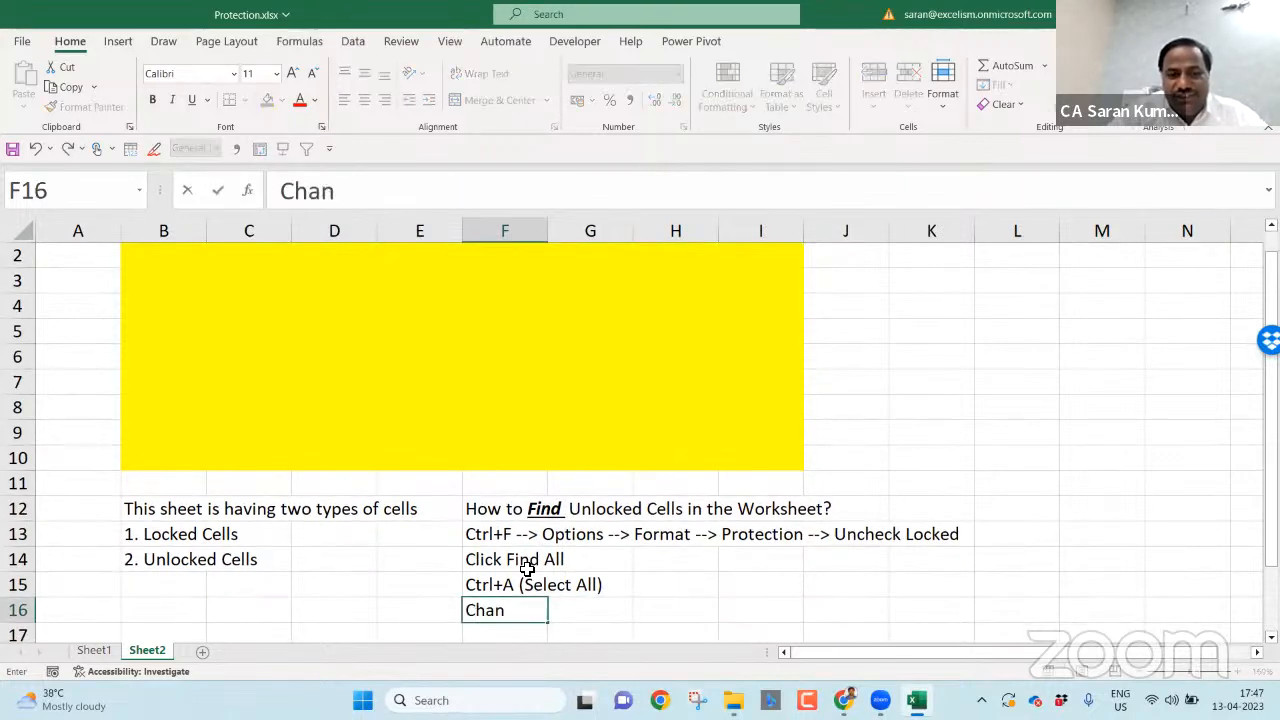
pyautogui.write('ge Color')
pyautogui.press('Return')
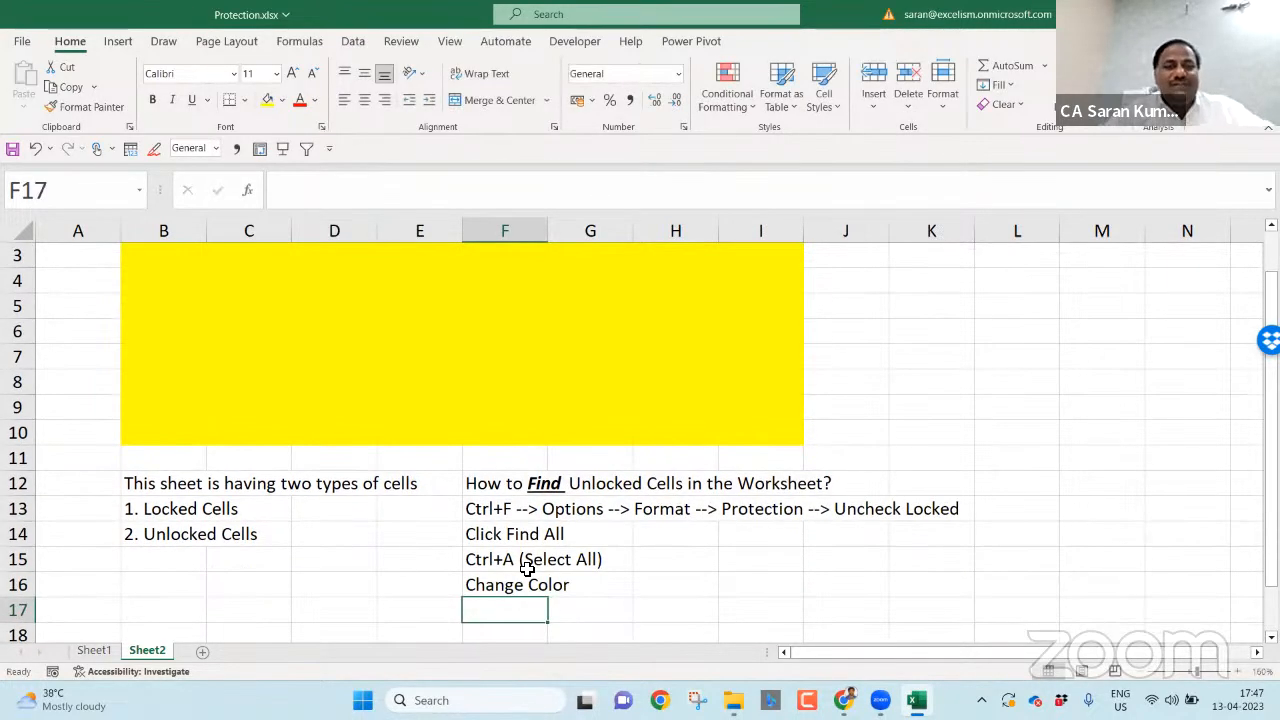
pyautogui.press('pageup')
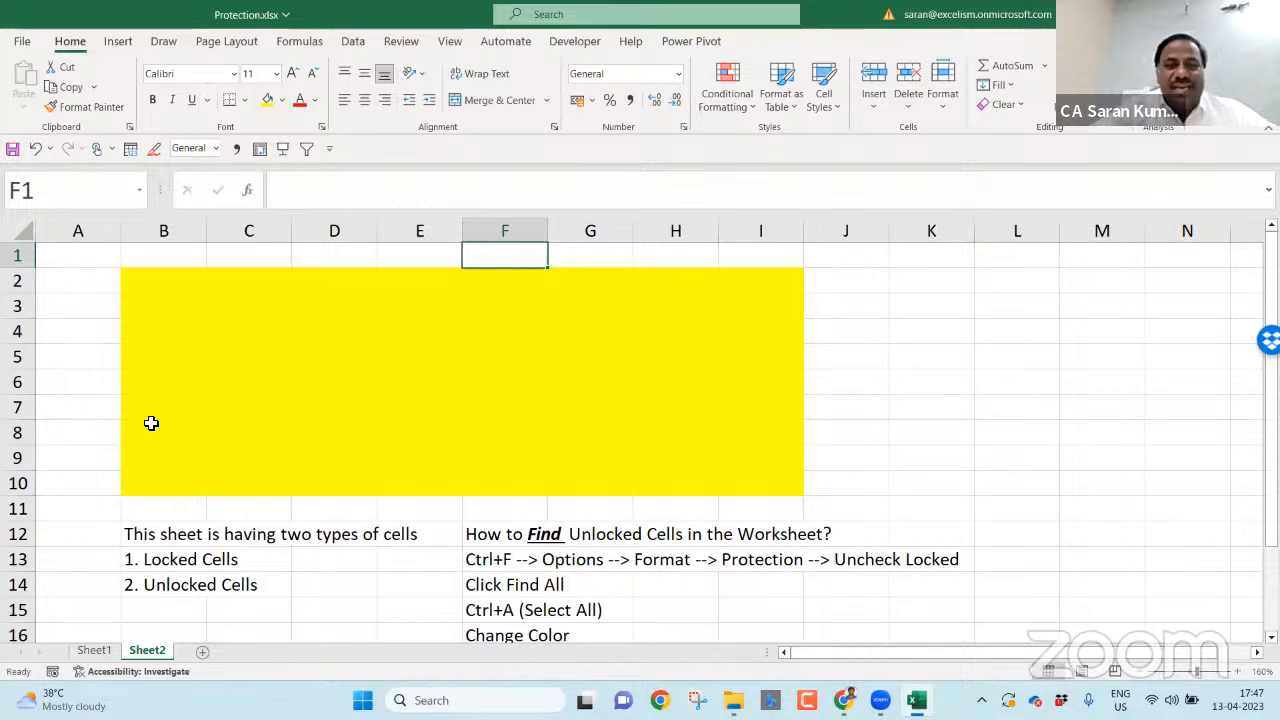
# - On Sheet1, type 'Review Tab --> Protect Group --> Protect Sheet' in A60
pyautogui.click(94, 650)
pyautogui.click(121, 612)
pyautogui.scroll(-1, 122, 614)
pyautogui.write('O')
pyautogui.press('BackSpace')
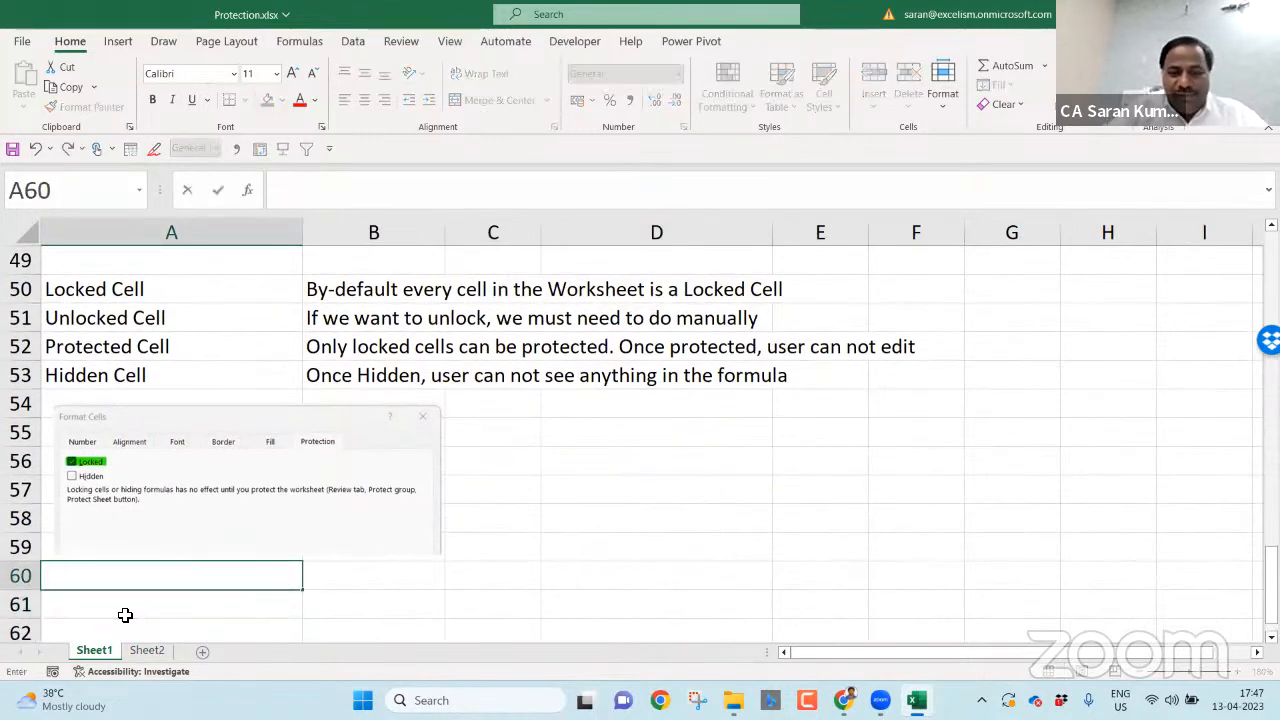
pyautogui.write('Rev')
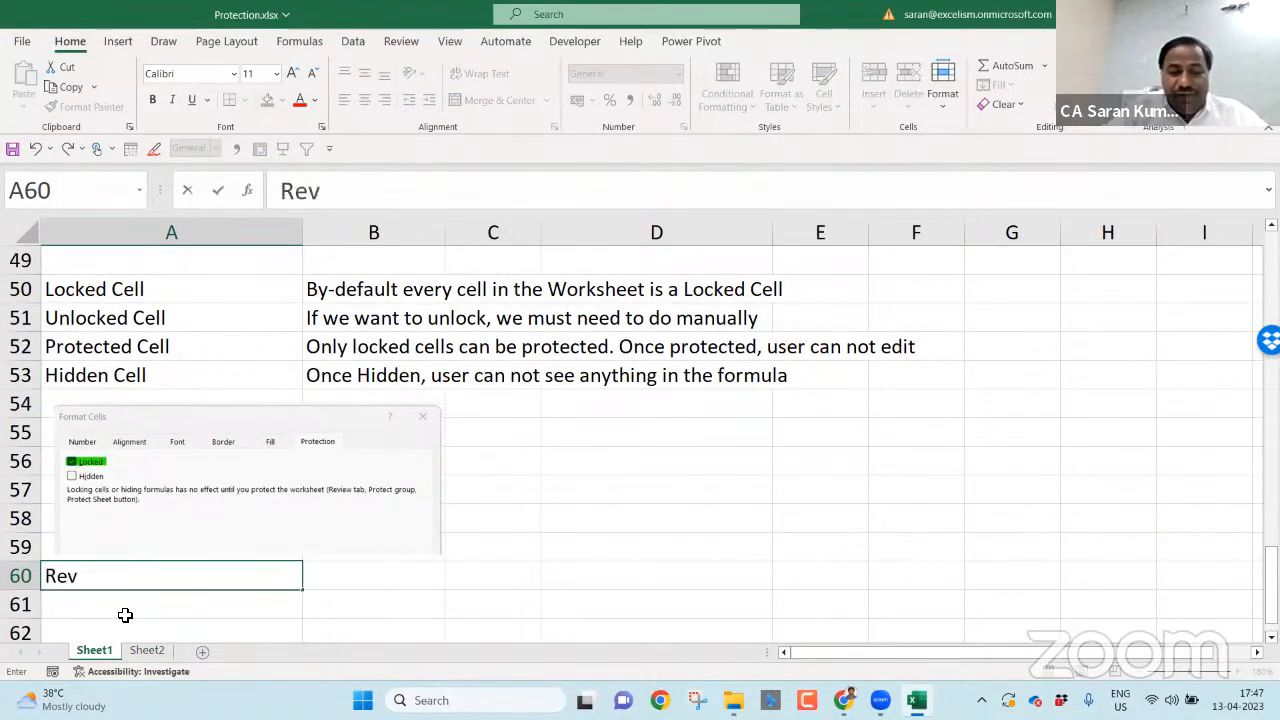
pyautogui.write('iew Tab --> Prot')
pyautogui.press('BackSpace')
pyautogui.write('otect G')
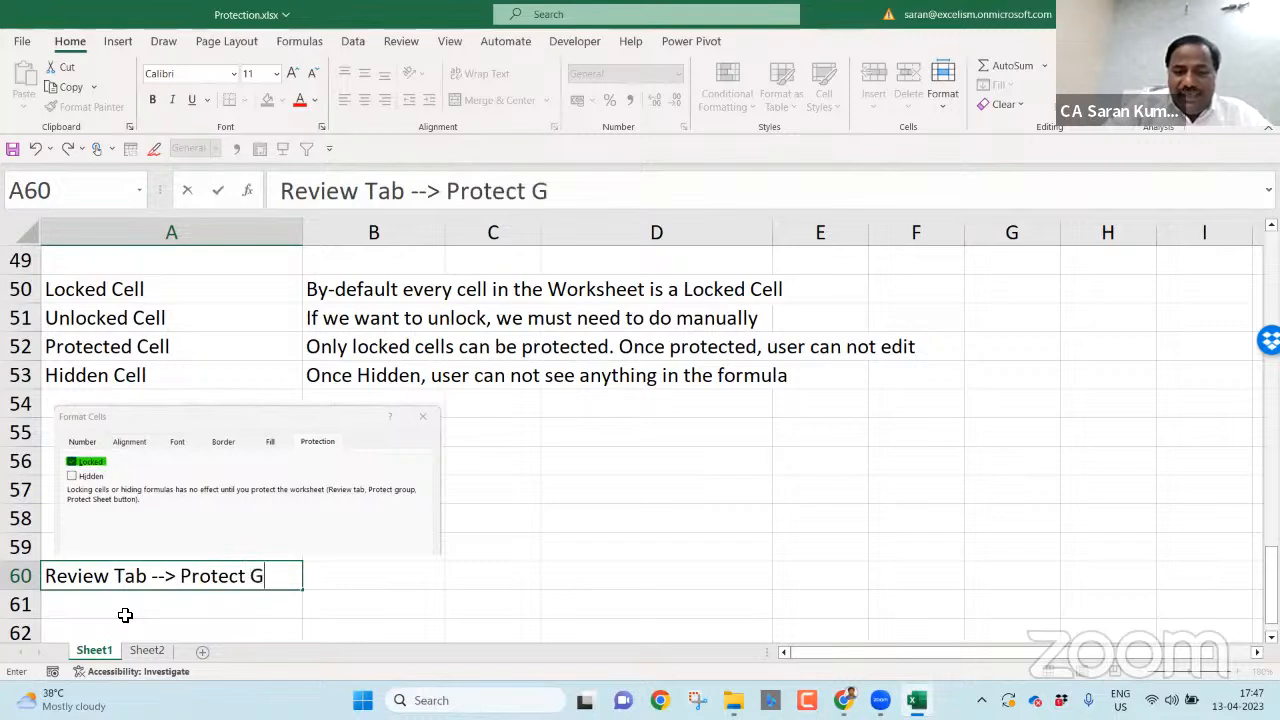
pyautogui.write('orup')
pyautogui.press('BackSpace')
pyautogui.press('BackSpace')
pyautogui.press('BackSpace')
pyautogui.press('BackSpace')
pyautogui.press('BackSpace')
pyautogui.write('r')
pyautogui.press('BackSpace')
pyautogui.write('Group --> Prote')
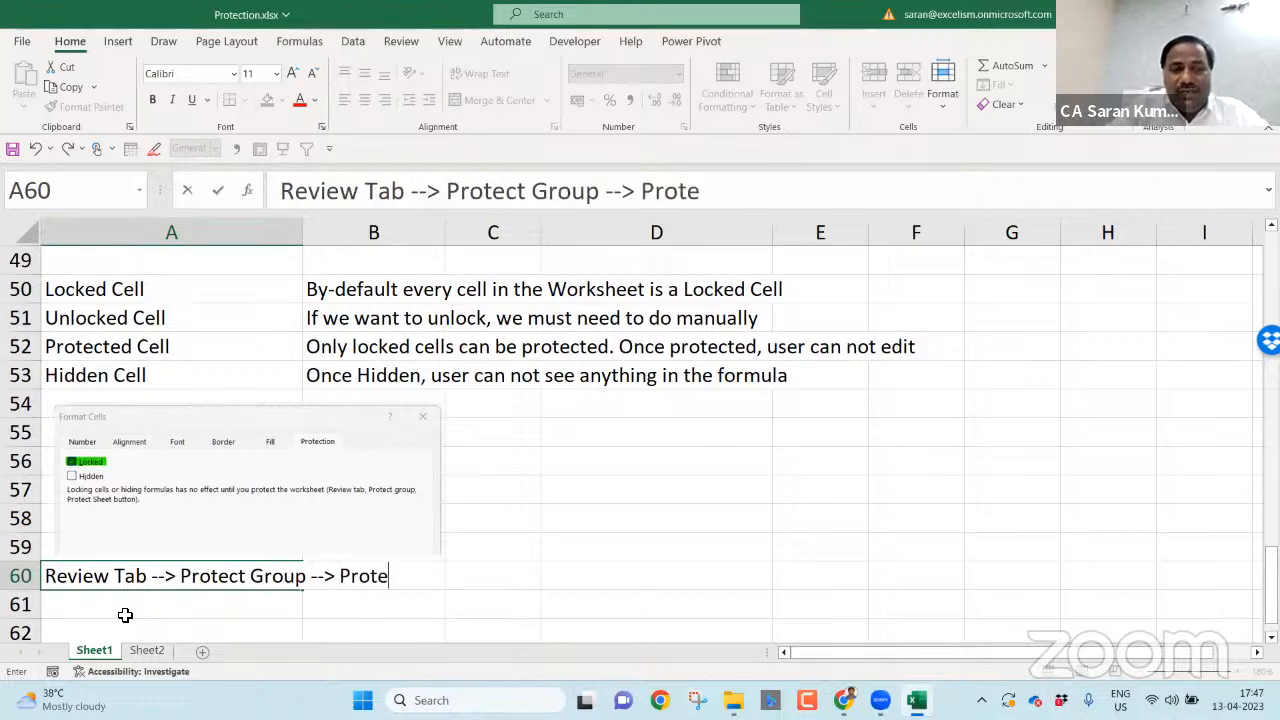
pyautogui.write('ct Sheet')
pyautogui.press('Return')
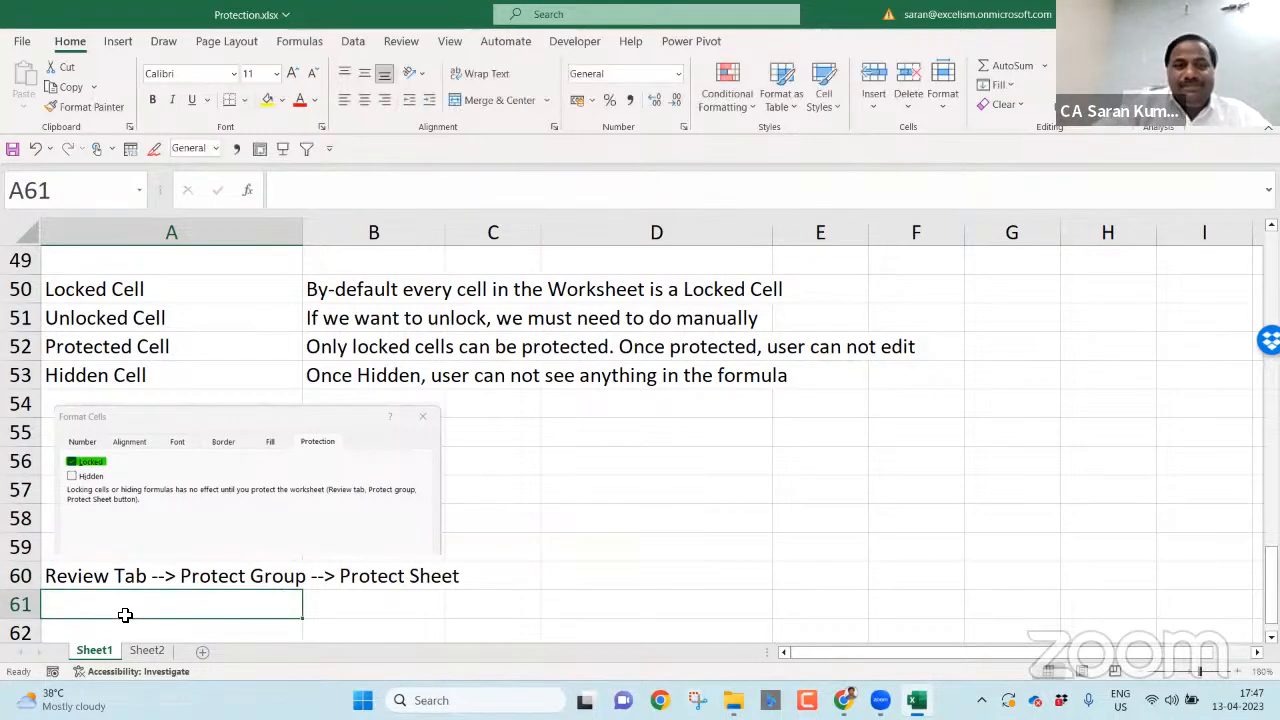
# - Append '--> Enter the Password' to the A60 note
pyautogui.click(388, 44)
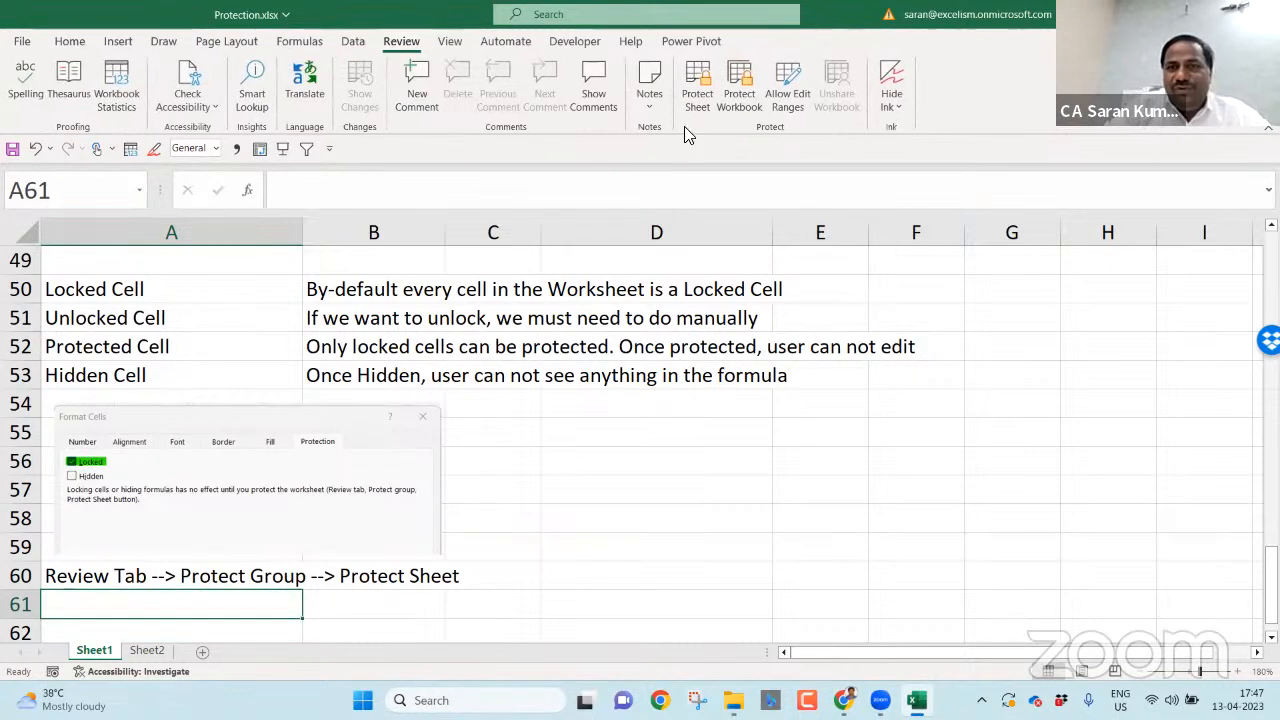
pyautogui.press('Up')
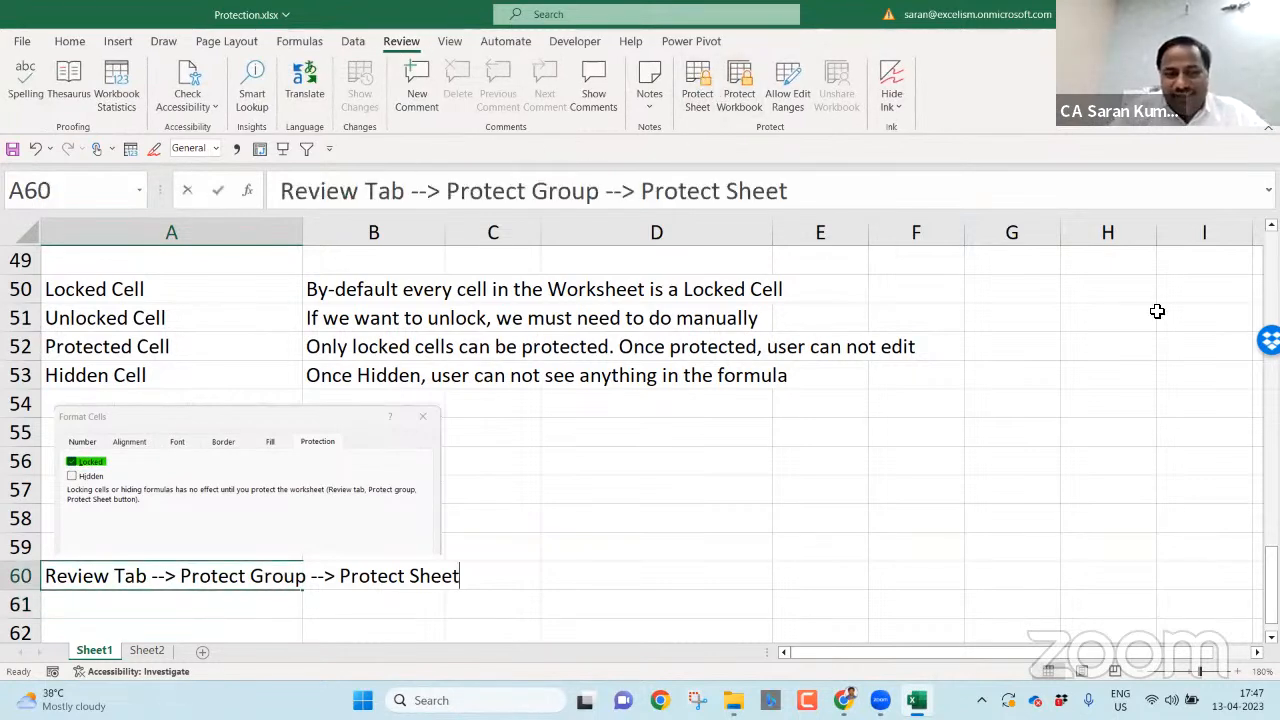
pyautogui.press('F2')
pyautogui.write('--> Enter the Ps')
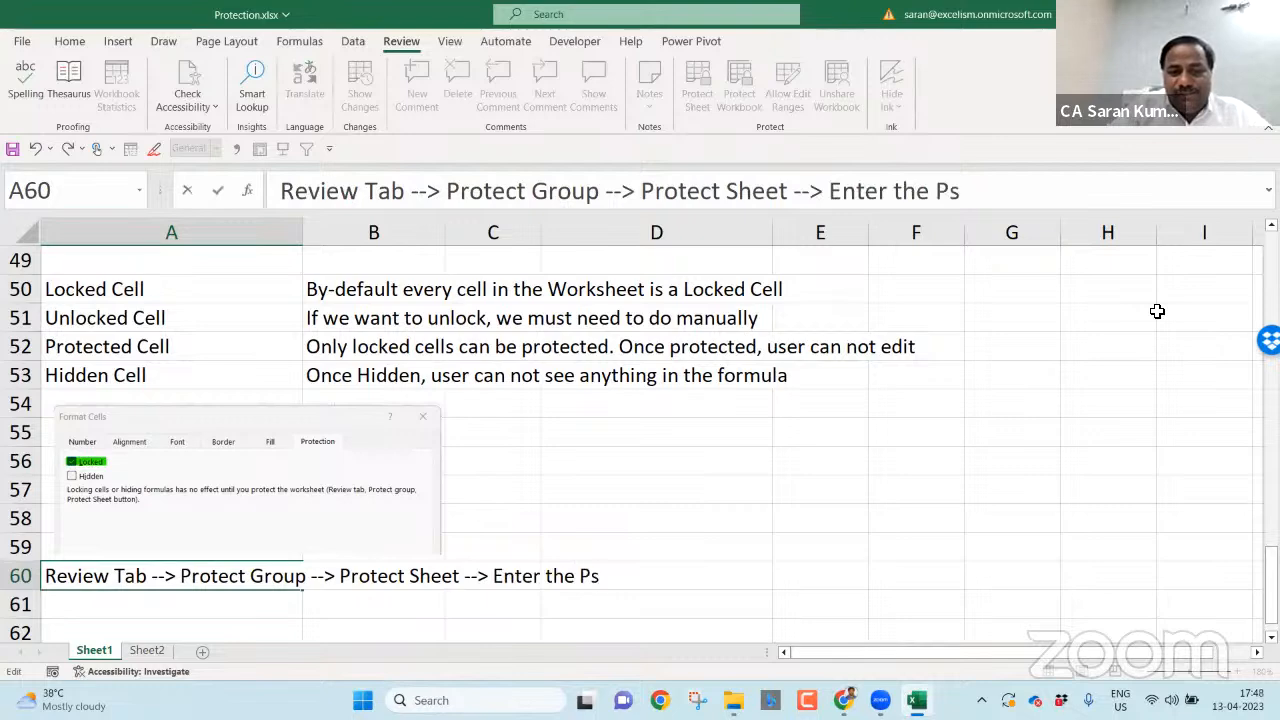
pyautogui.press('BackSpace')
pyautogui.write('asswor')
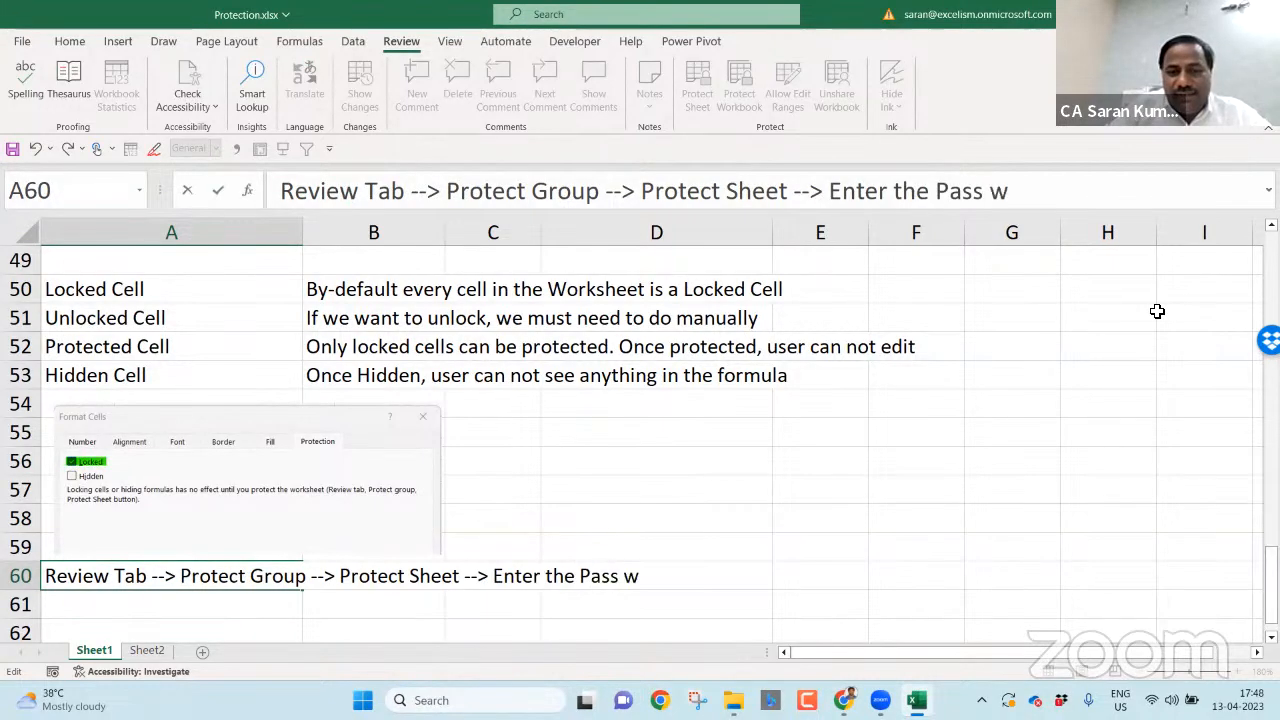
pyautogui.write('d')
pyautogui.press('Return')
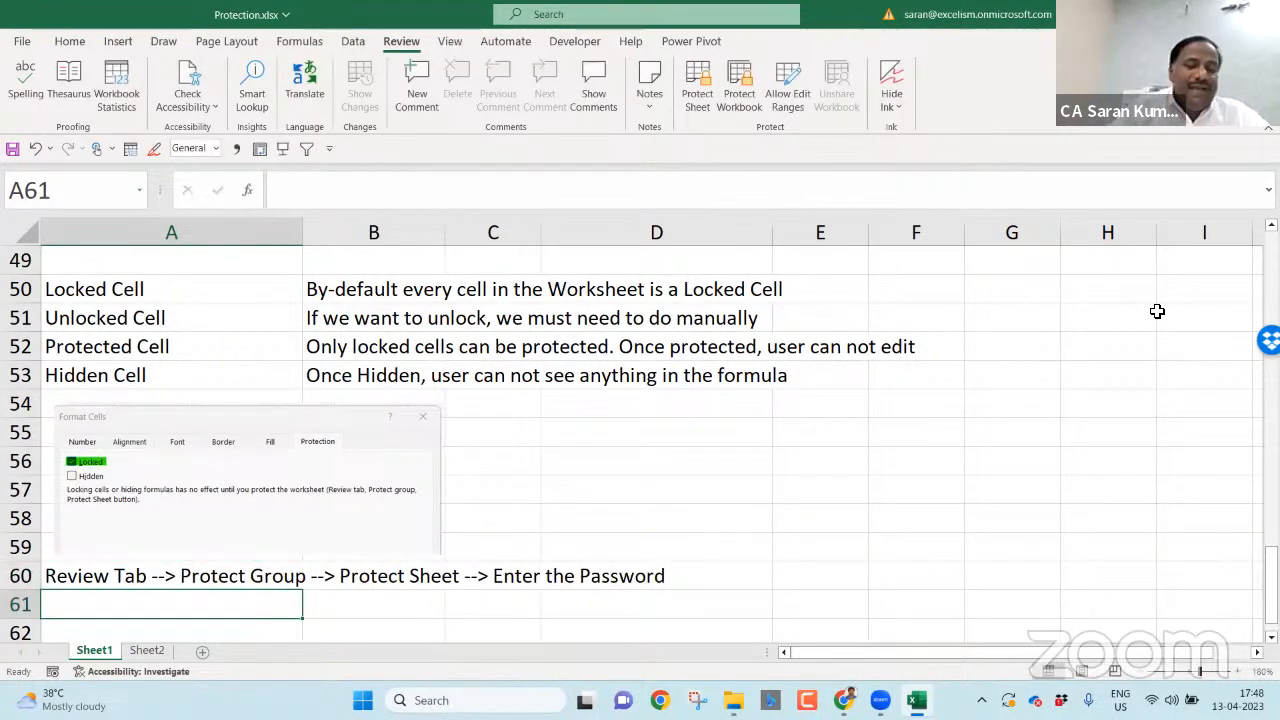
pyautogui.press('Return')
pyautogui.press('Return')
pyautogui.press('Return')
pyautogui.press('Return')
pyautogui.press('Up')
pyautogui.press('Up')
pyautogui.press('Up')
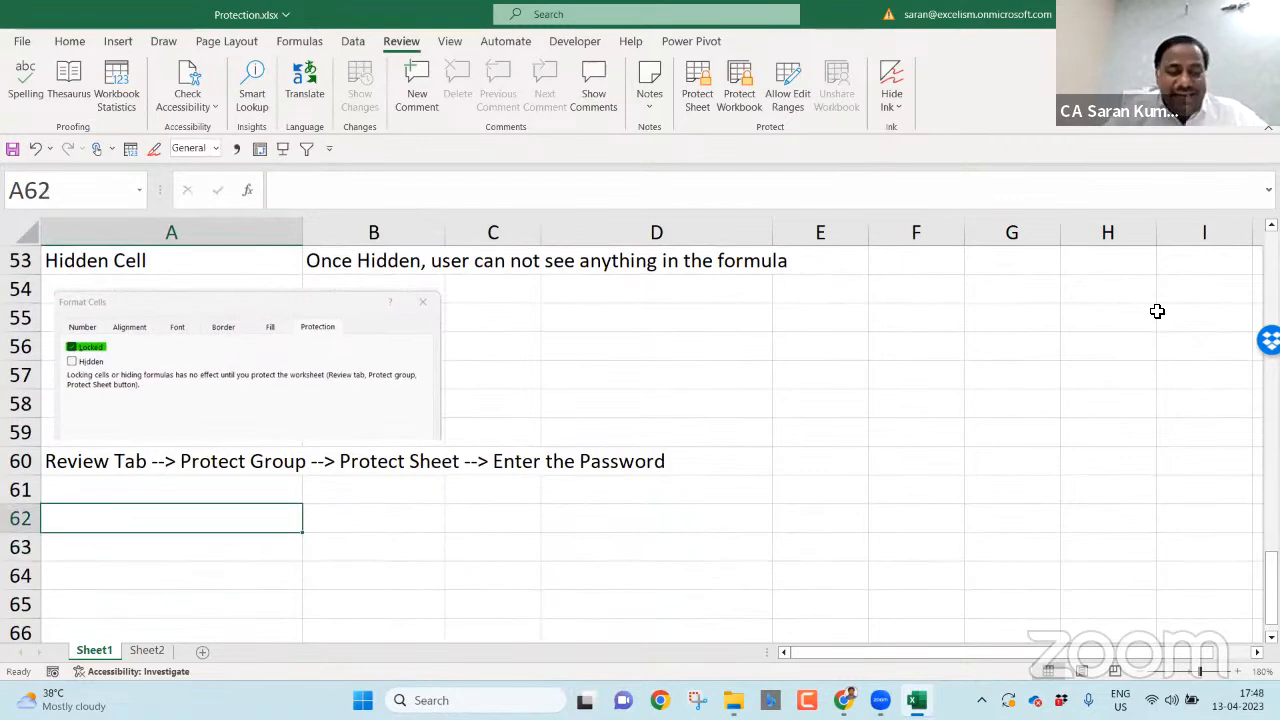
pyautogui.press('Down')
pyautogui.press('Down')
pyautogui.press('Down')
pyautogui.press('Down')
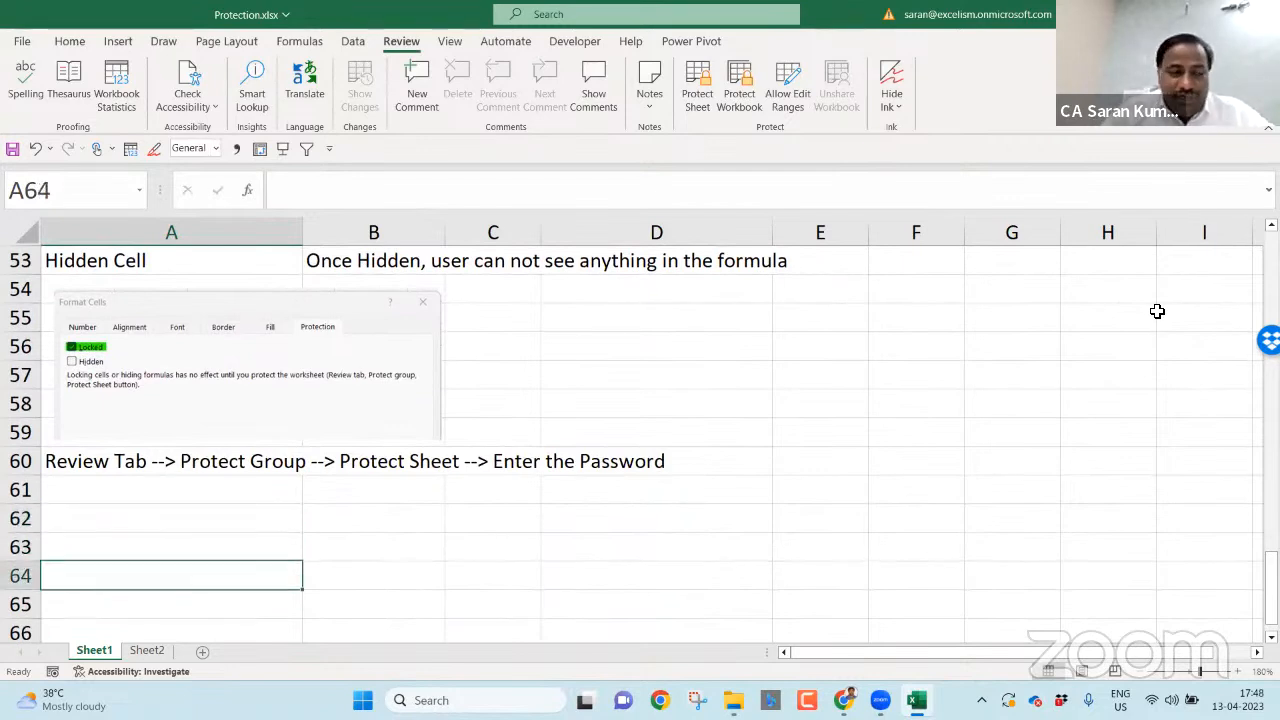
pyautogui.press('Up')
pyautogui.press('Up')
pyautogui.press('Up')
pyautogui.press('Up')
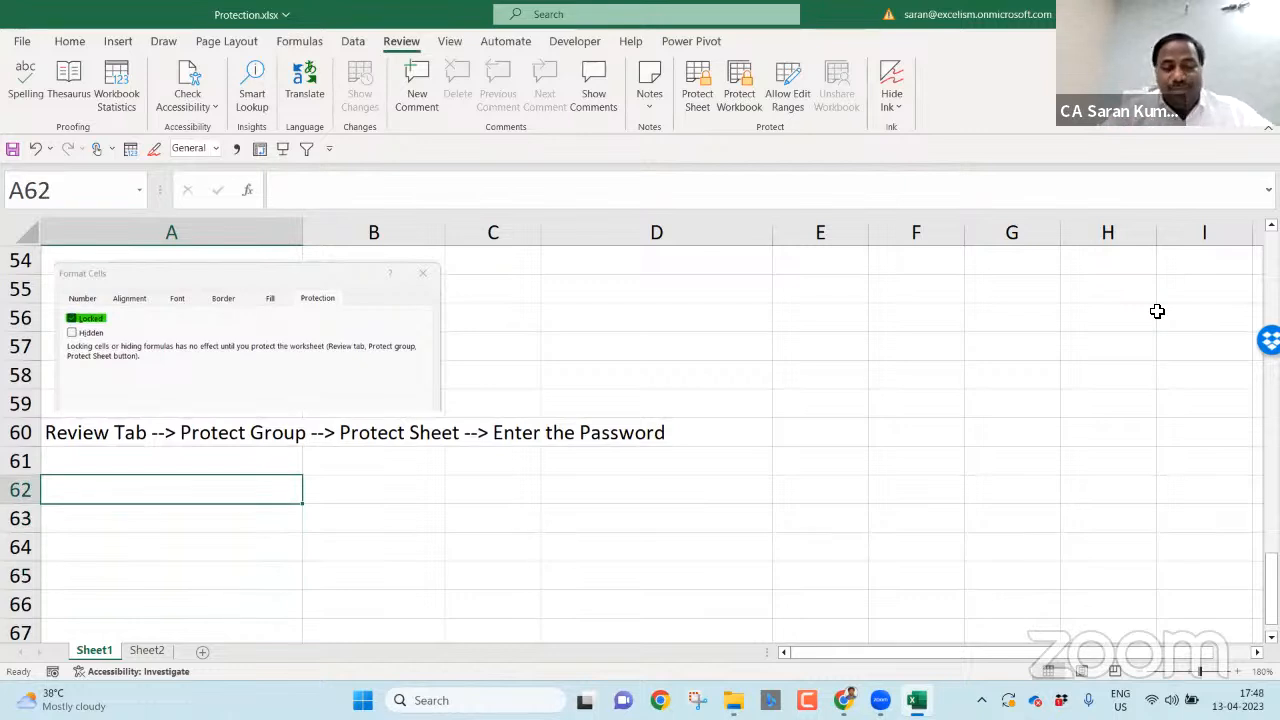
# - Enter note '3.1 Don't allow the user into the Protected Cell' in A62
pyautogui.write('3.q')
pyautogui.press('BackSpace')
pyautogui.write('1')
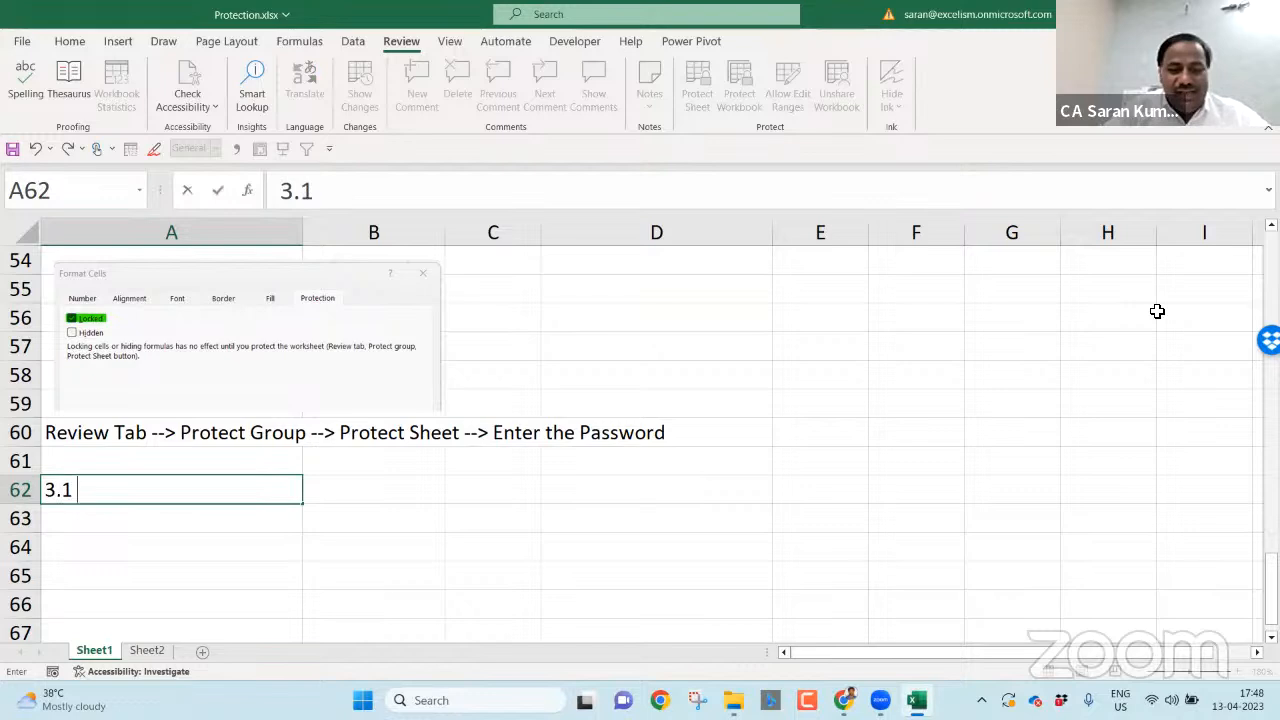
pyautogui.write(' I h')
pyautogui.press('BackSpace')
pyautogui.press('BackSpace')
pyautogui.press('BackSpace')
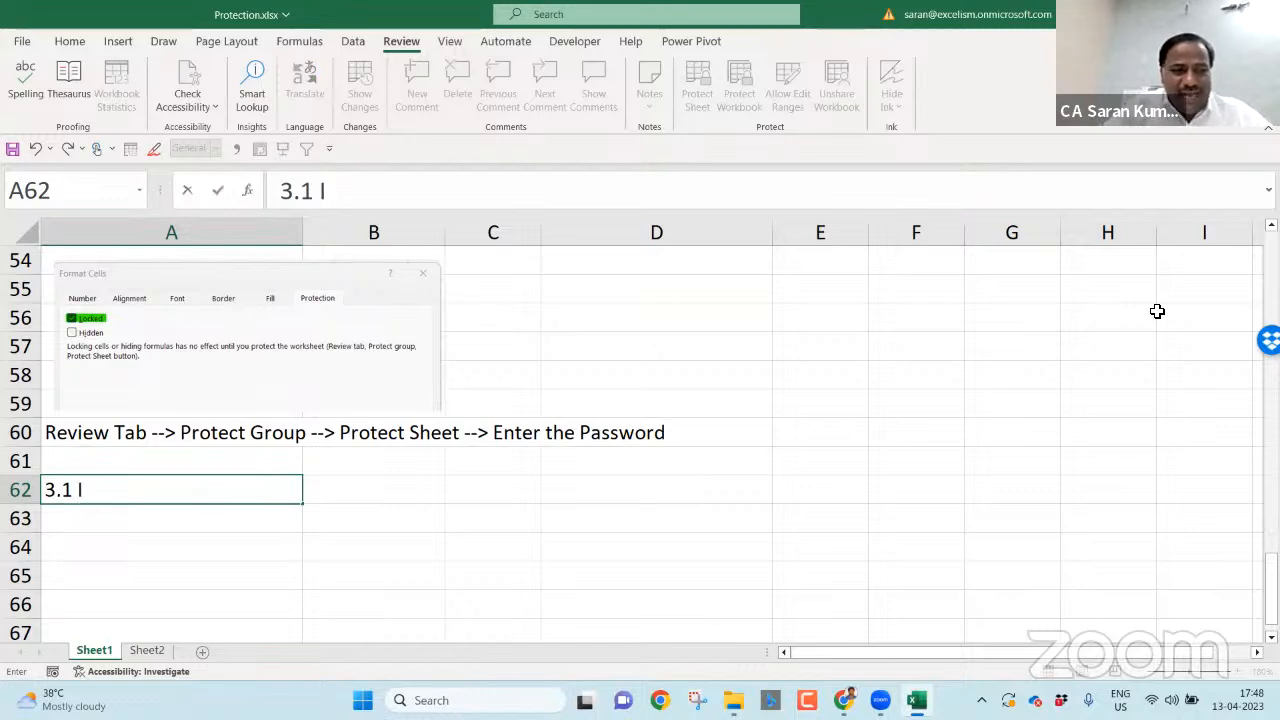
pyautogui.write("Don't allow the user into the Protected Ce")
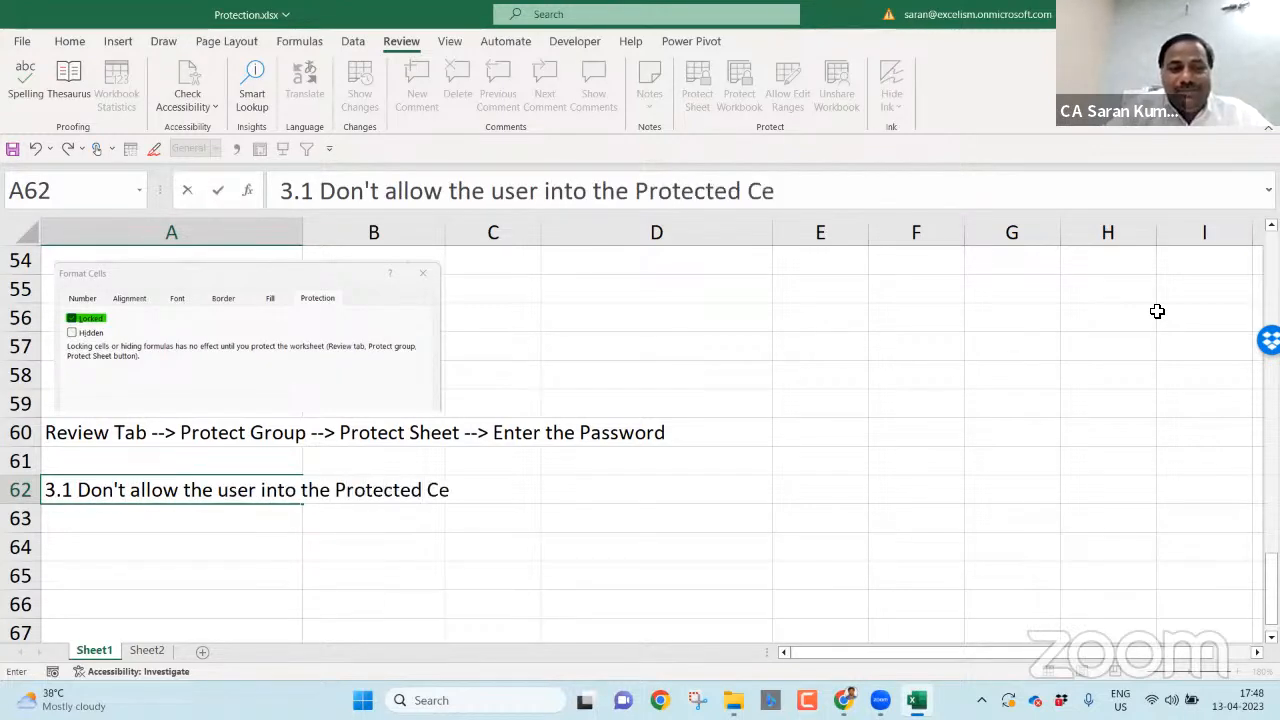
pyautogui.write('ll')
pyautogui.press('Return')
# - Enter note '3.2 Allow the User the Protected Cell but Don't allow the user to Edit' in A63
pyautogui.write('32')
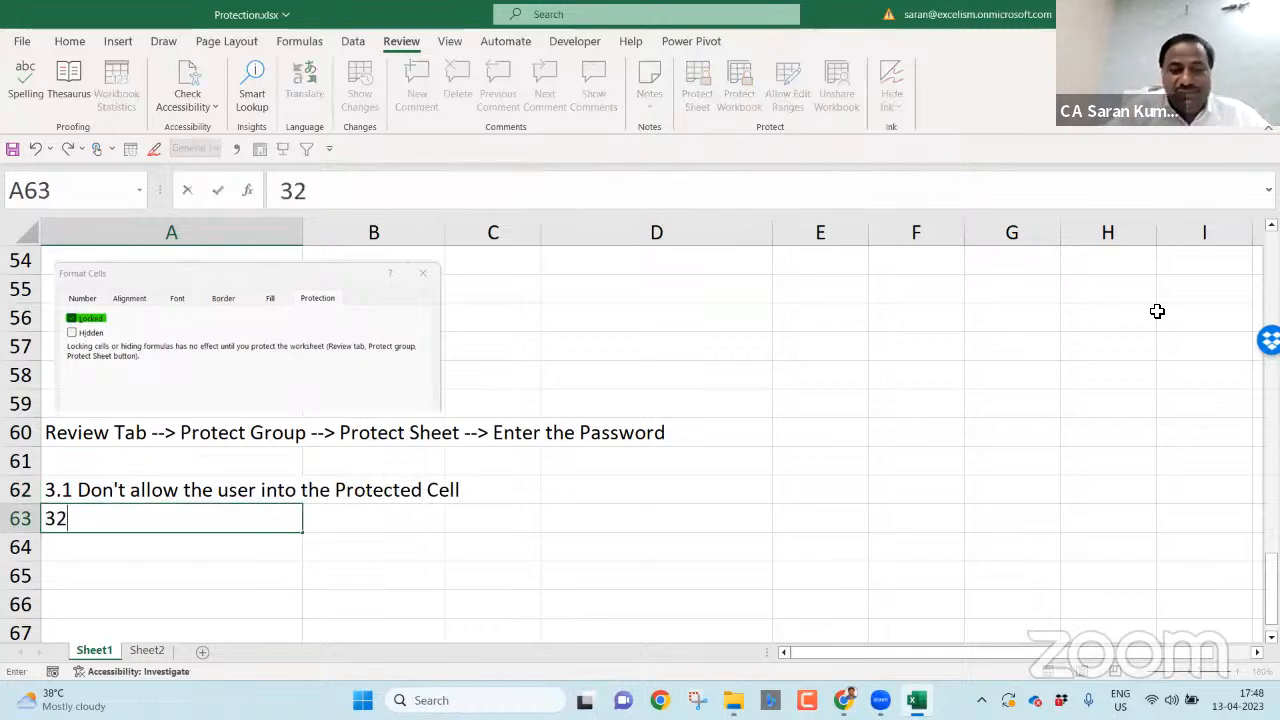
pyautogui.write('.')
pyautogui.press('BackSpace')
pyautogui.press('BackSpace')
pyautogui.press('BackSpace')
pyautogui.write('.')
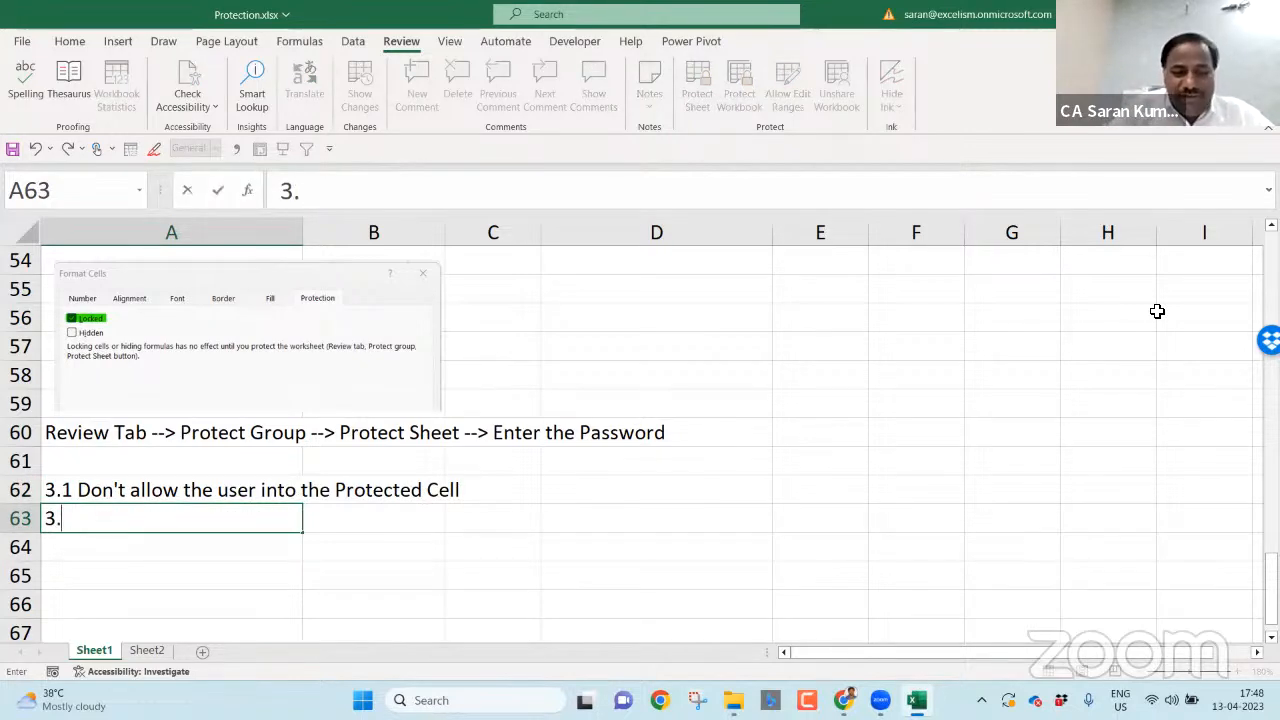
pyautogui.write('2 Allow the ')
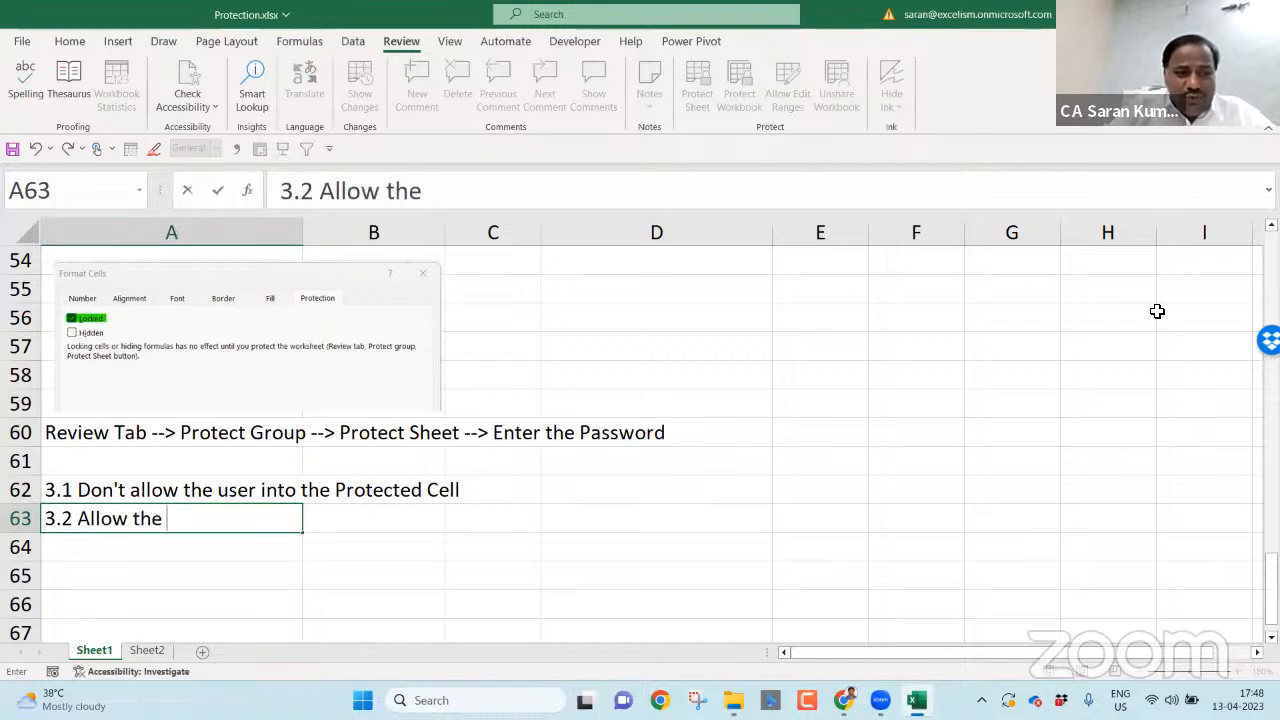
pyautogui.write('User the Prote')
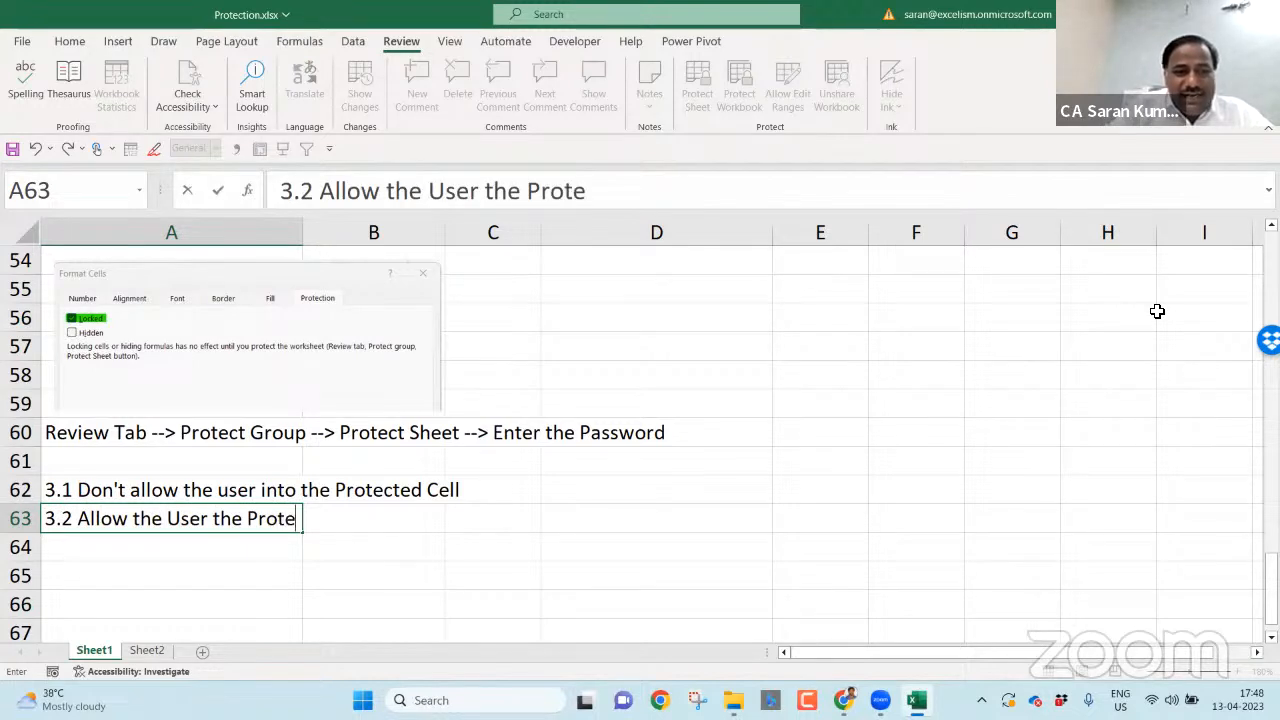
pyautogui.write('cted Cell ')
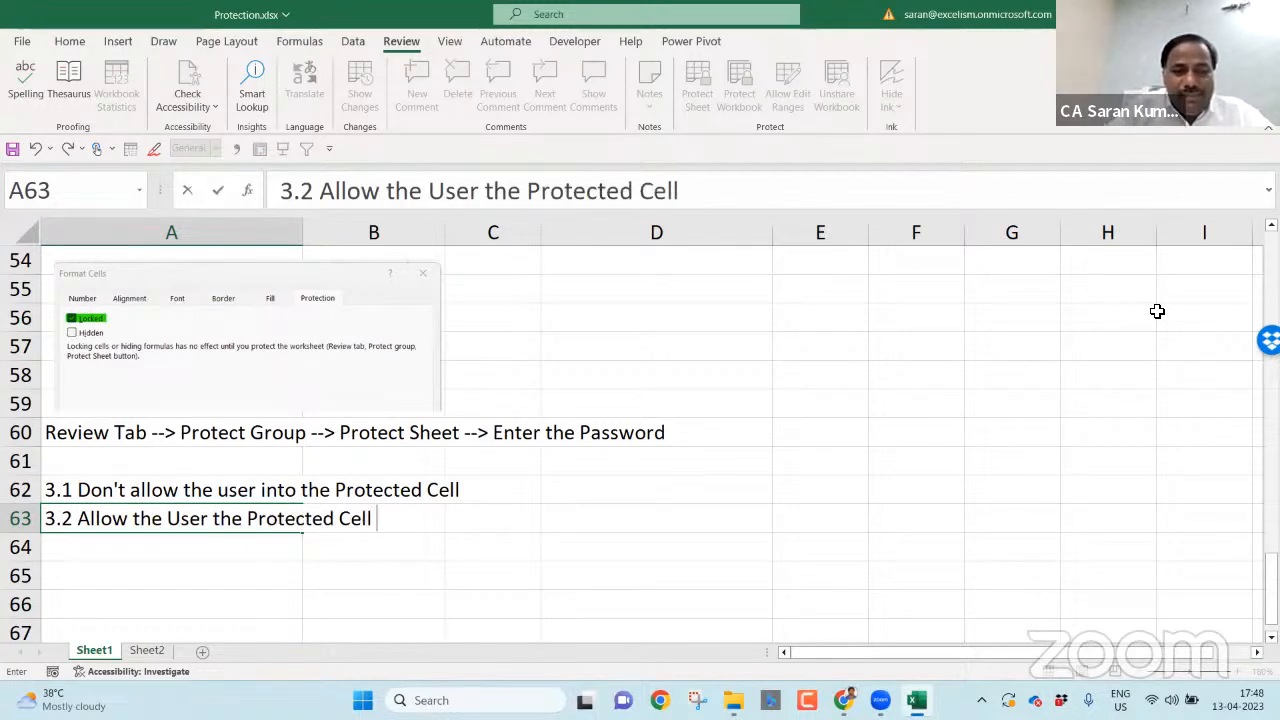
pyautogui.write('but Don')
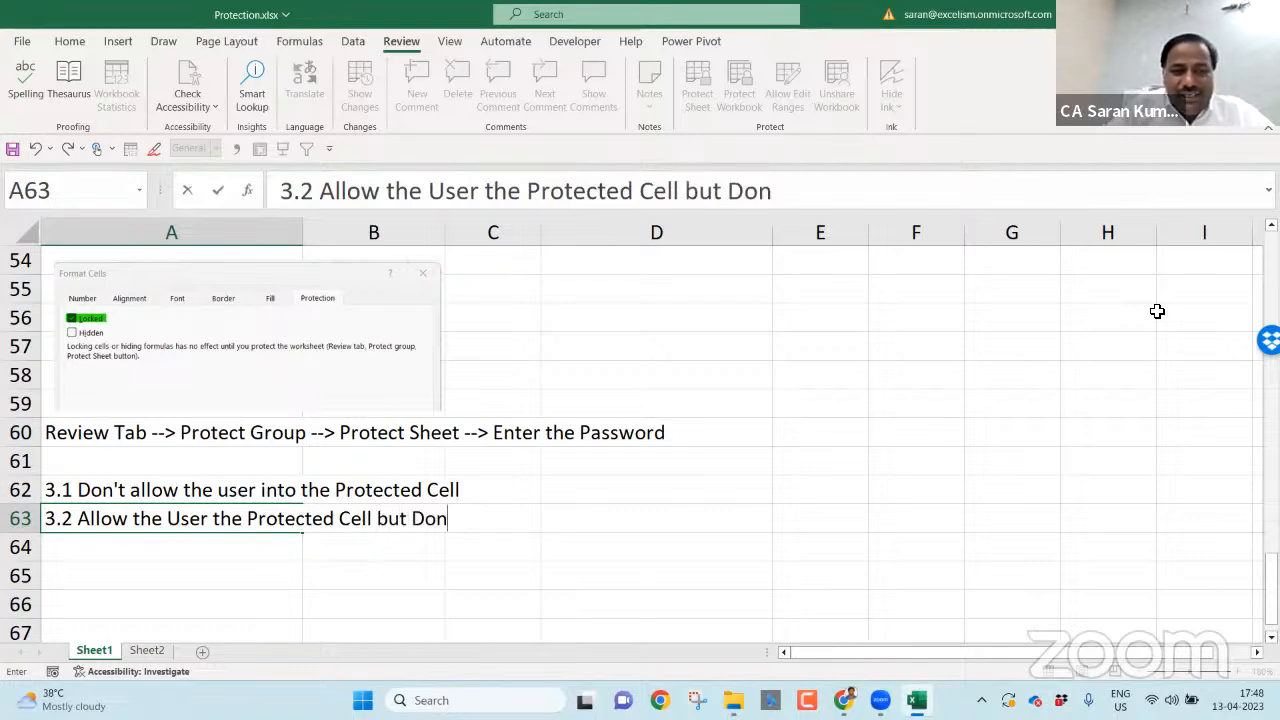
pyautogui.write("'t allow")
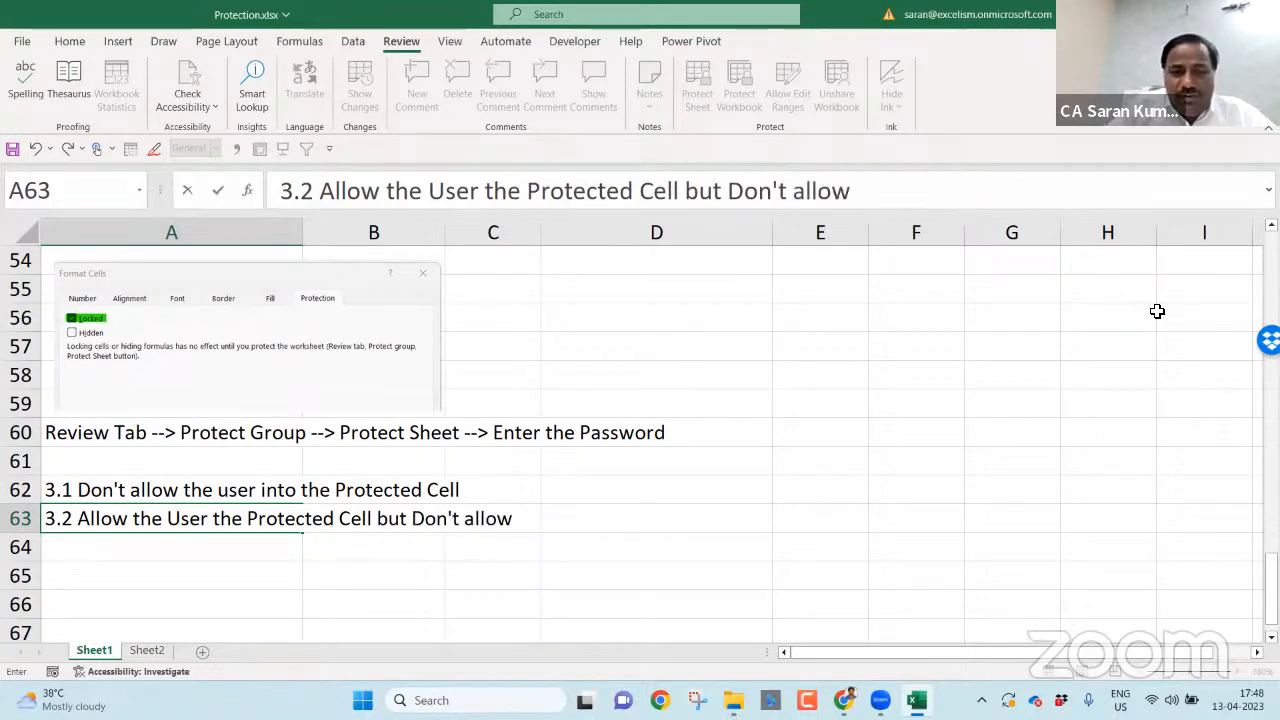
pyautogui.write(' the user to Edit')
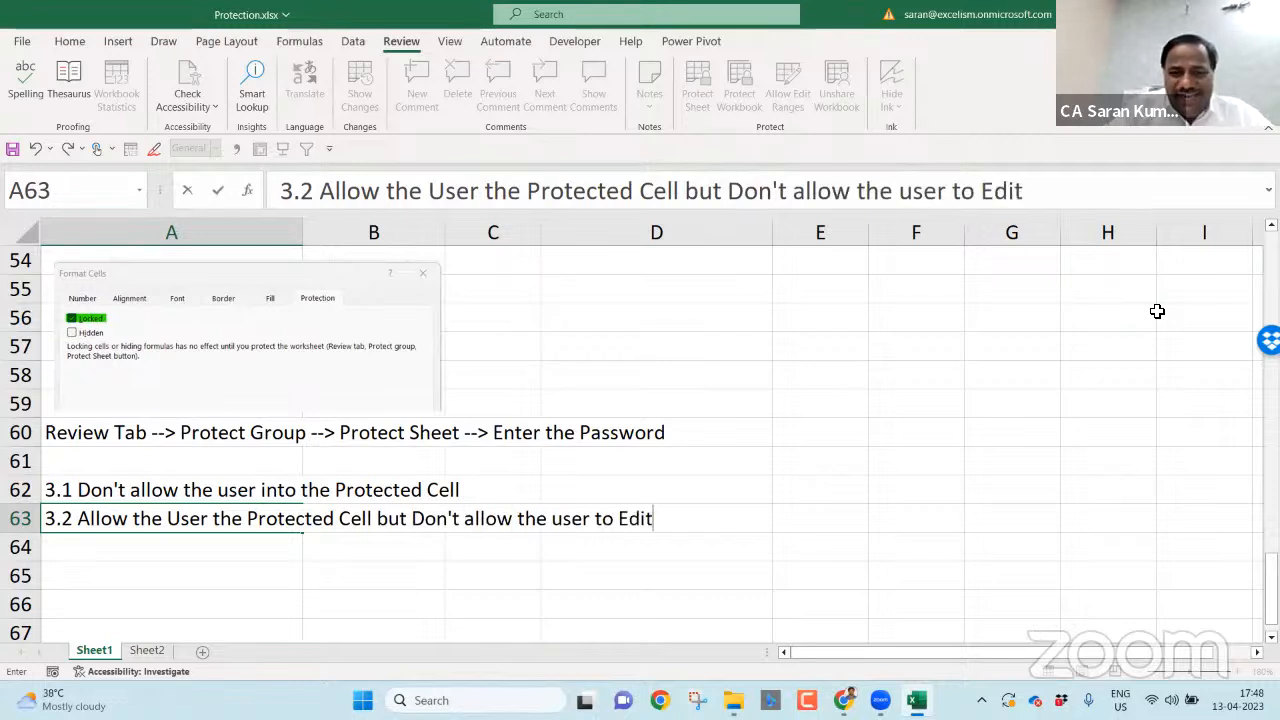
pyautogui.press('Return')
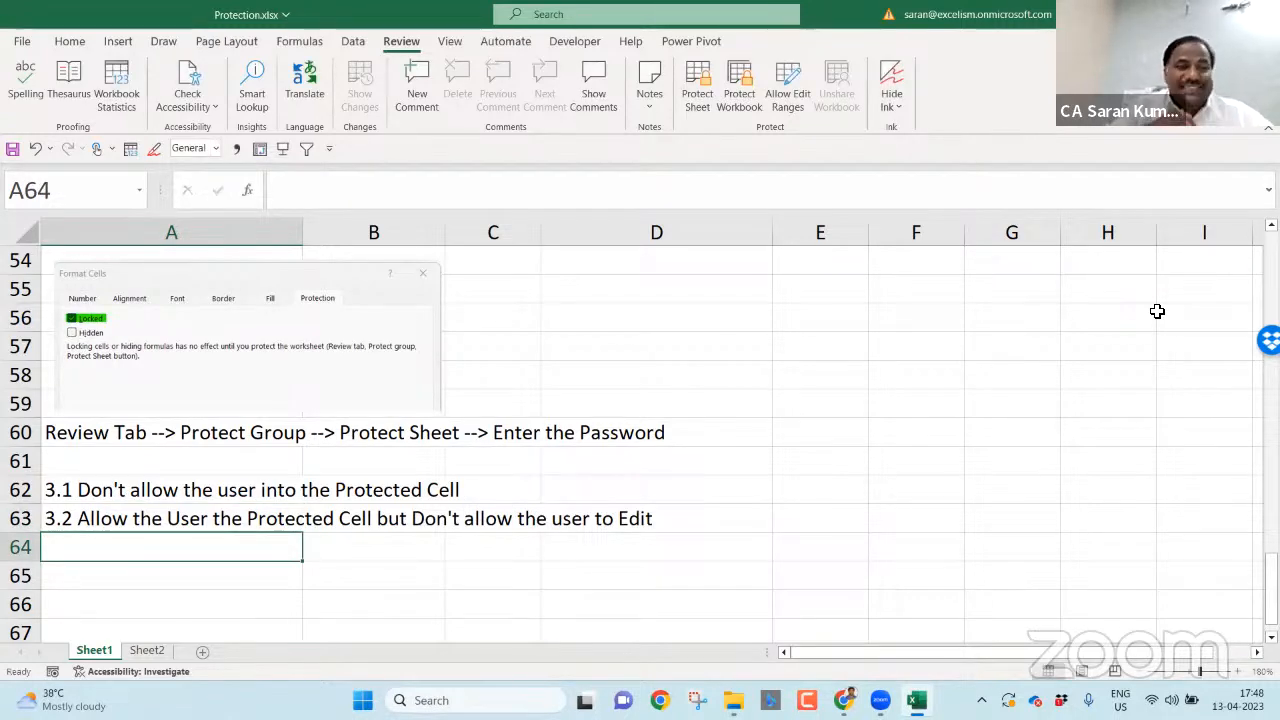
pyautogui.write('3.3')
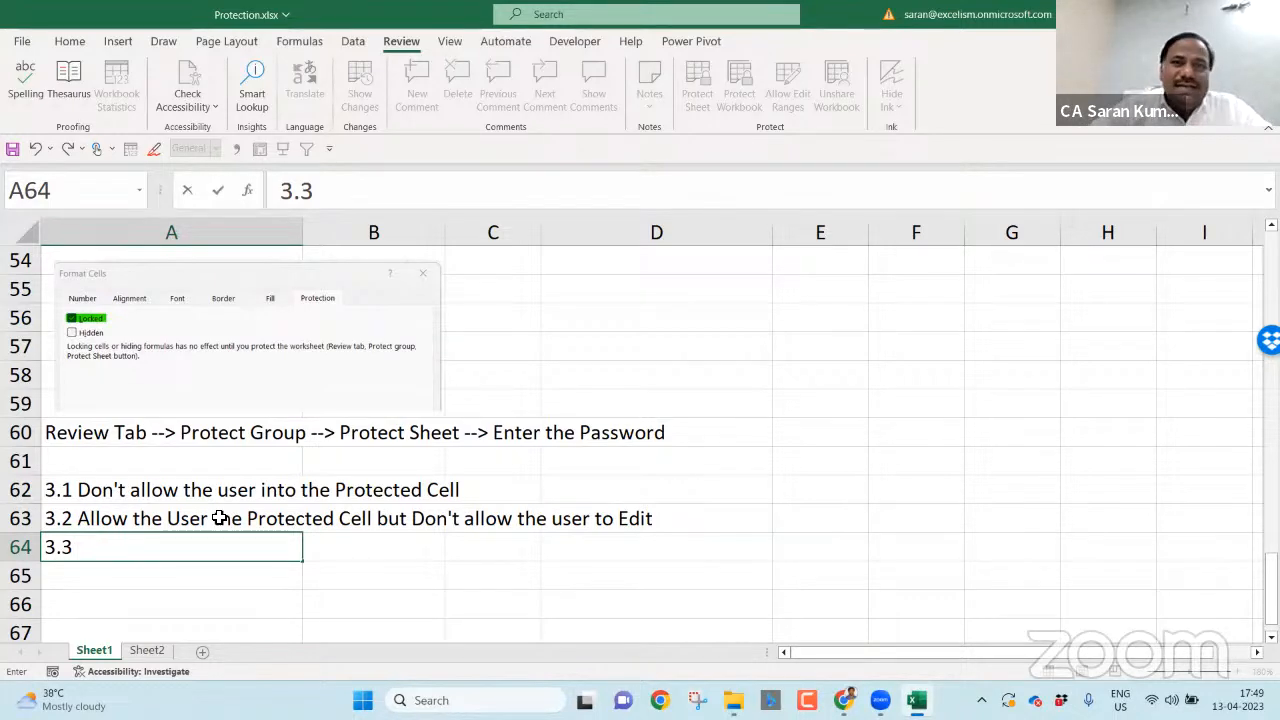
pyautogui.press('Escape')
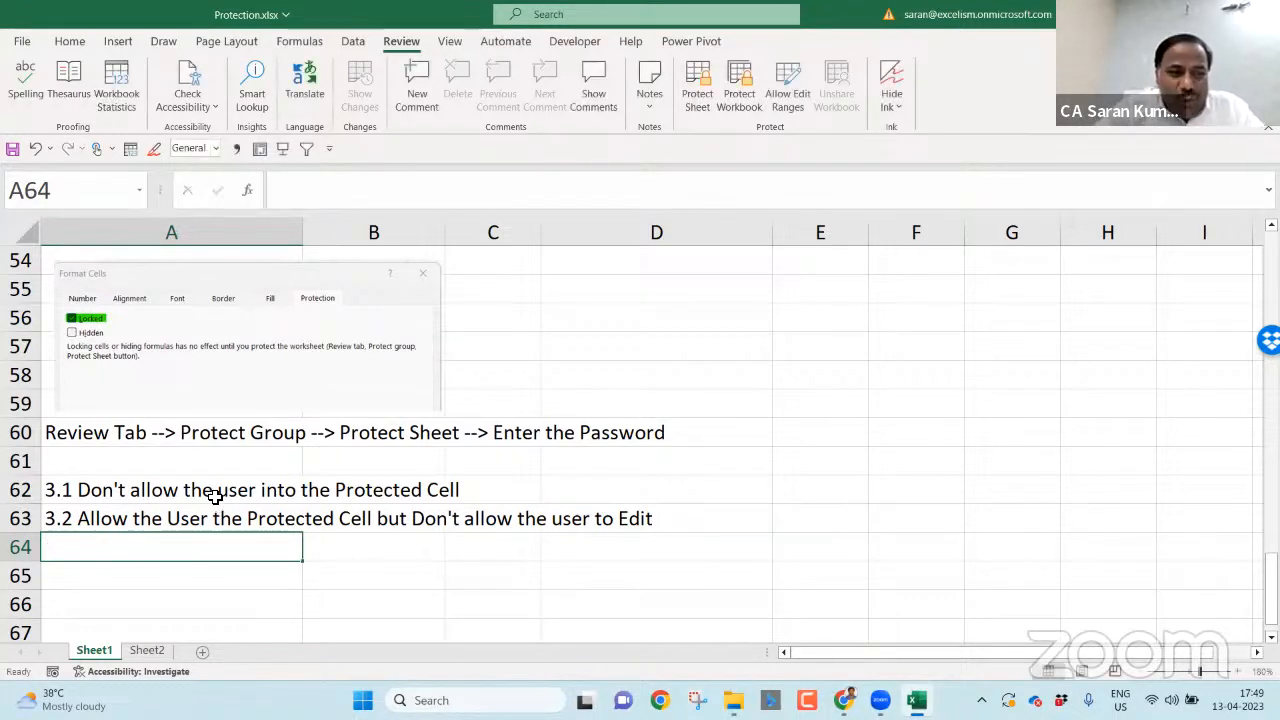
# - Enter note '3.3 Allow the User to the Protected Cells but Don't show the Formula Bar Content' in A64
pyautogui.click(212, 491)
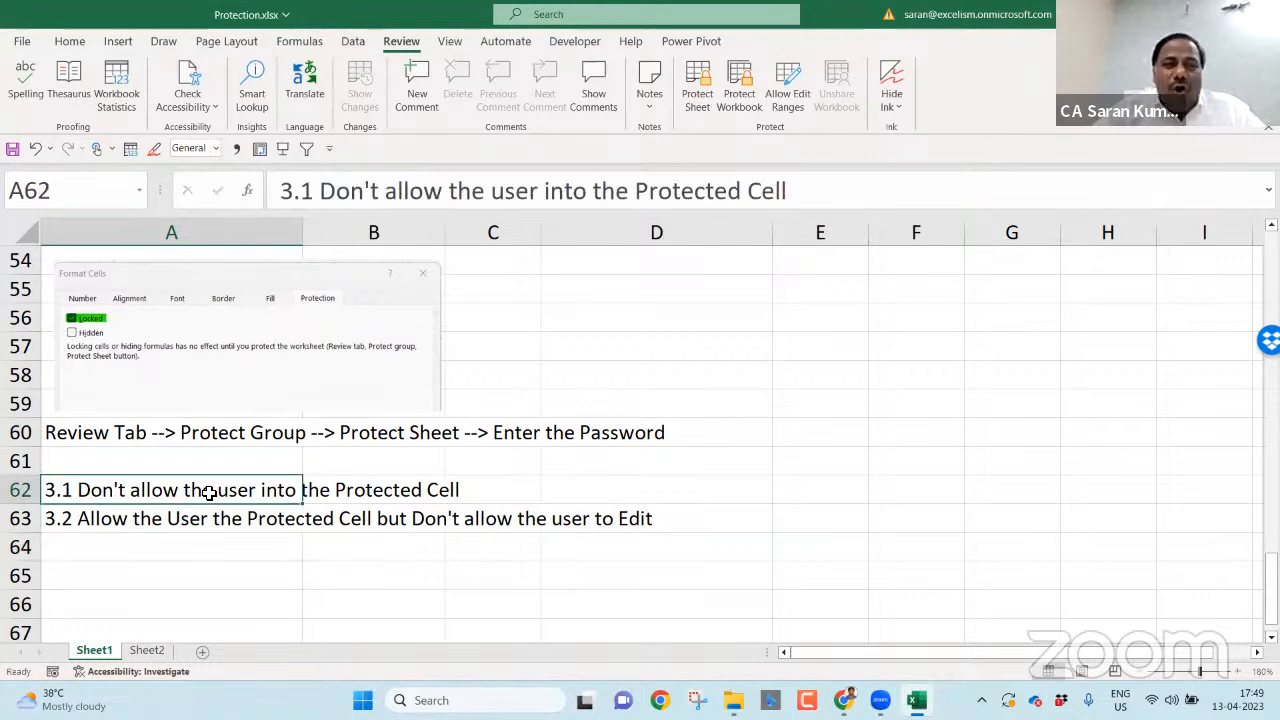
pyautogui.click(224, 526)
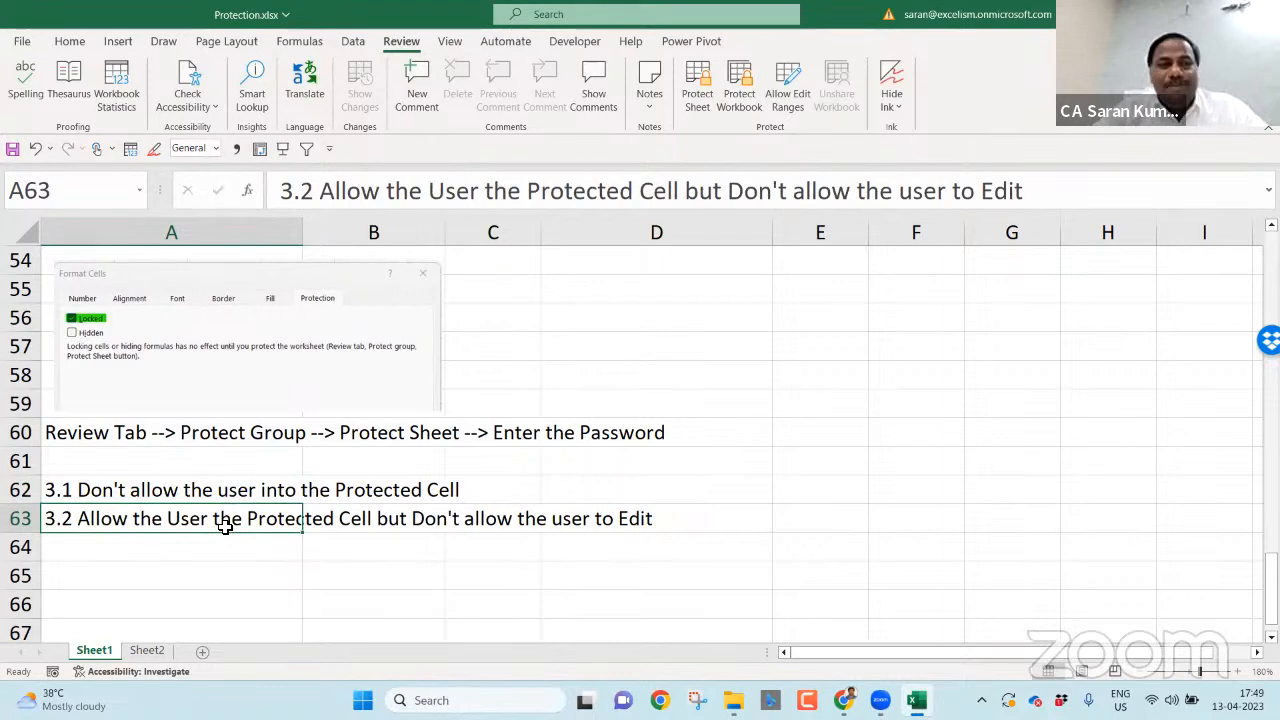
pyautogui.click(221, 545)
pyautogui.write('3')
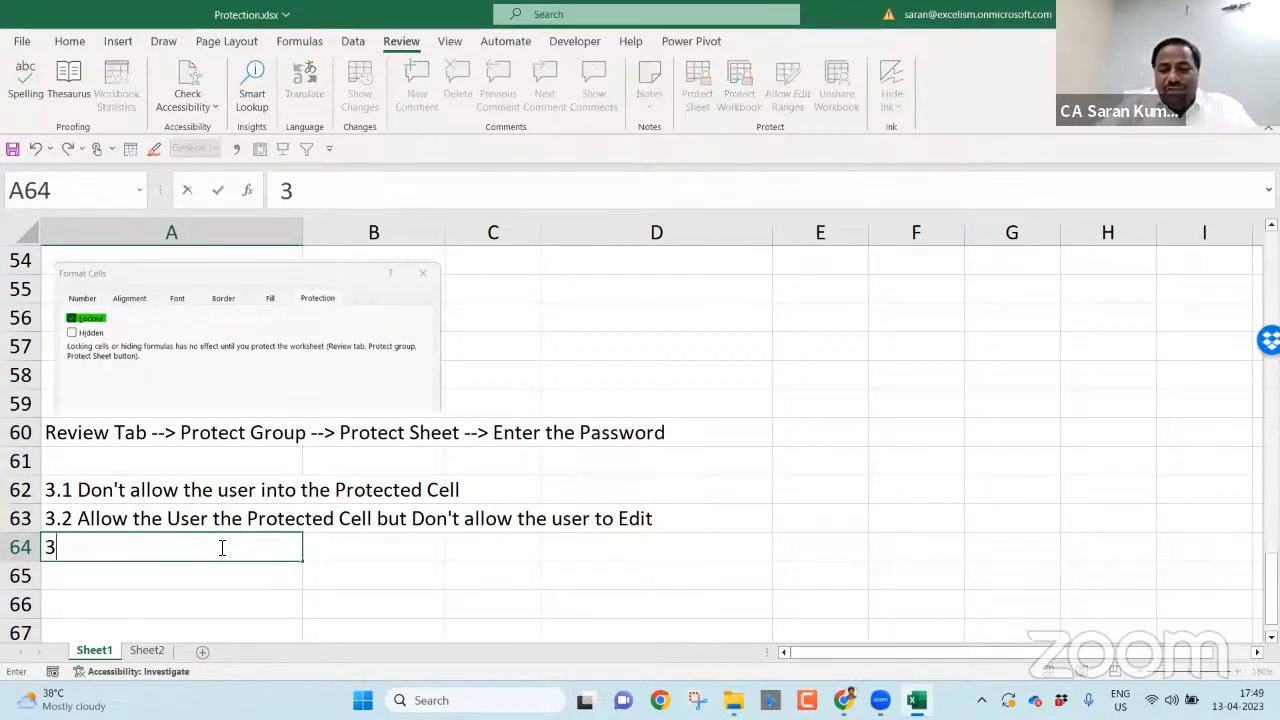
pyautogui.write('.3 Allow h')
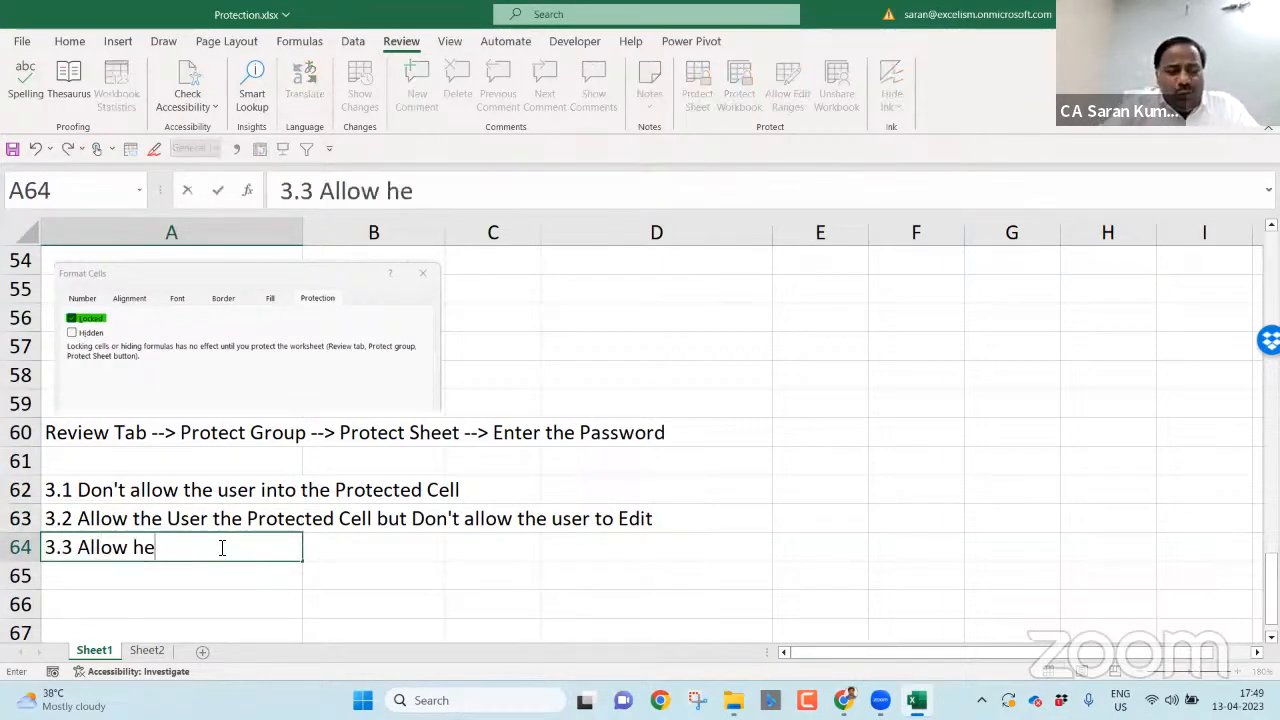
pyautogui.press('BackSpace')
pyautogui.write('the User t')
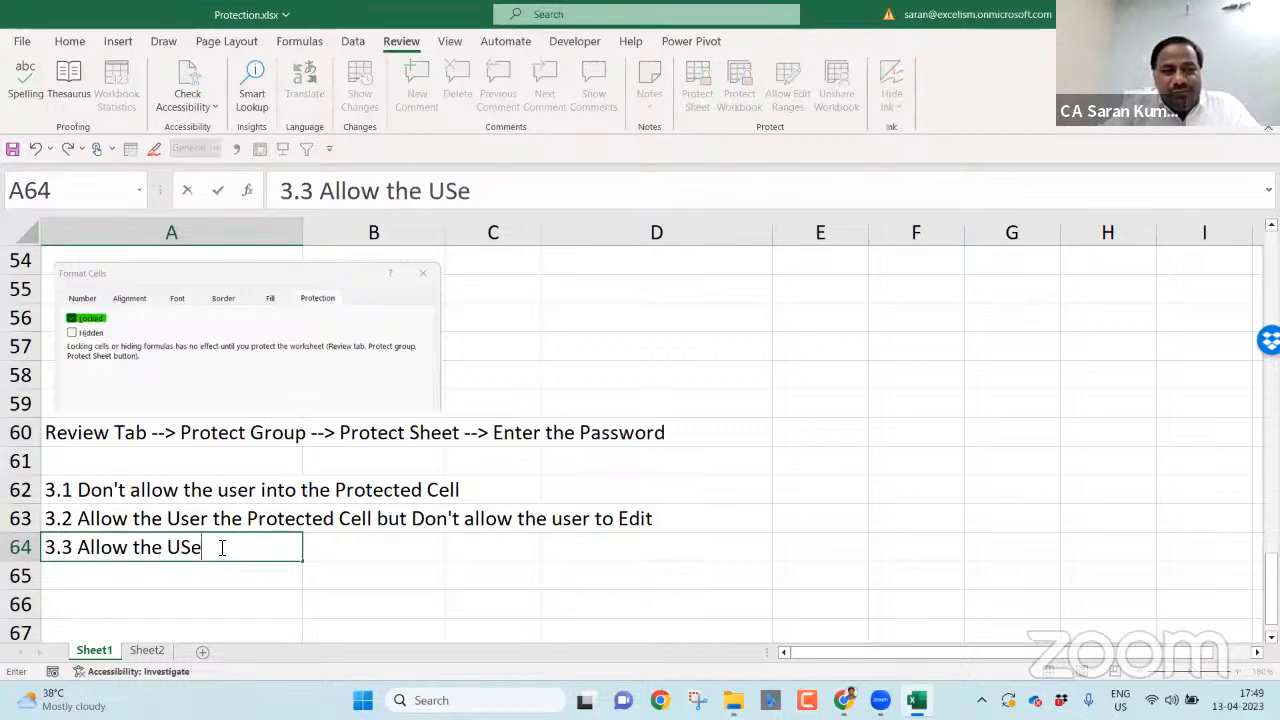
pyautogui.write('o the Ep')
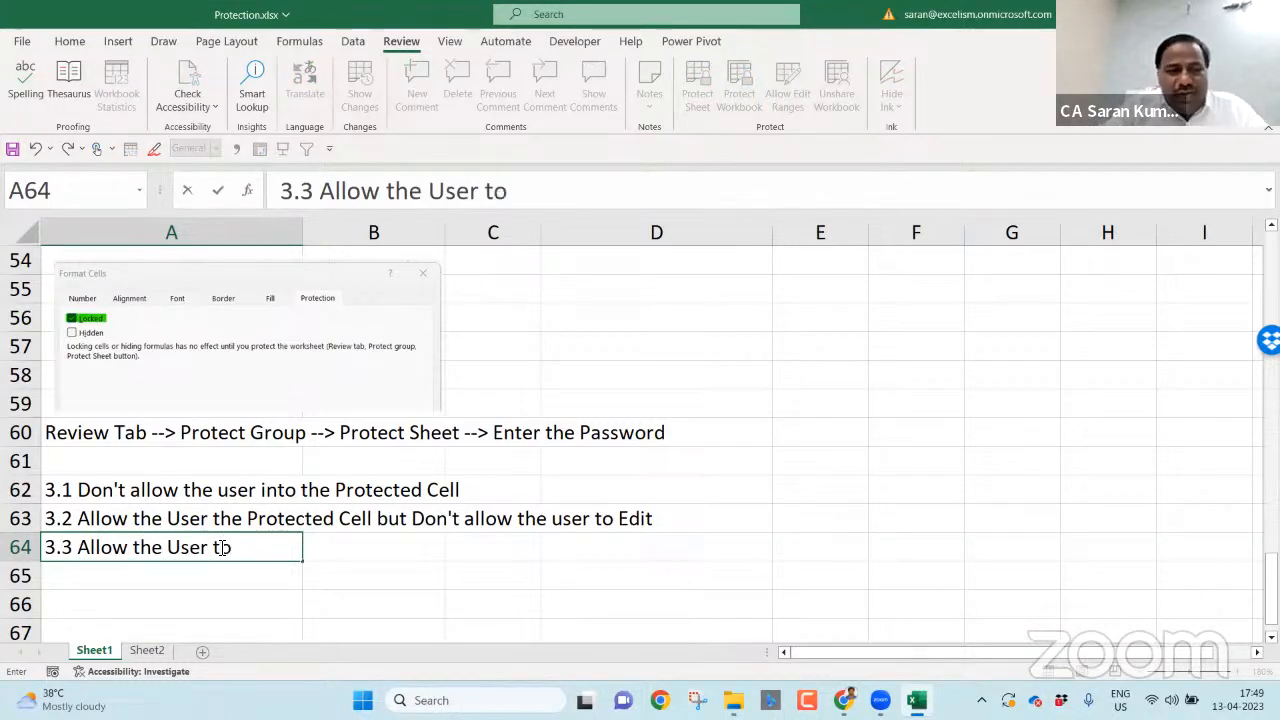
pyautogui.press('BackSpace')
pyautogui.press('BackSpace')
pyautogui.write('Pr')
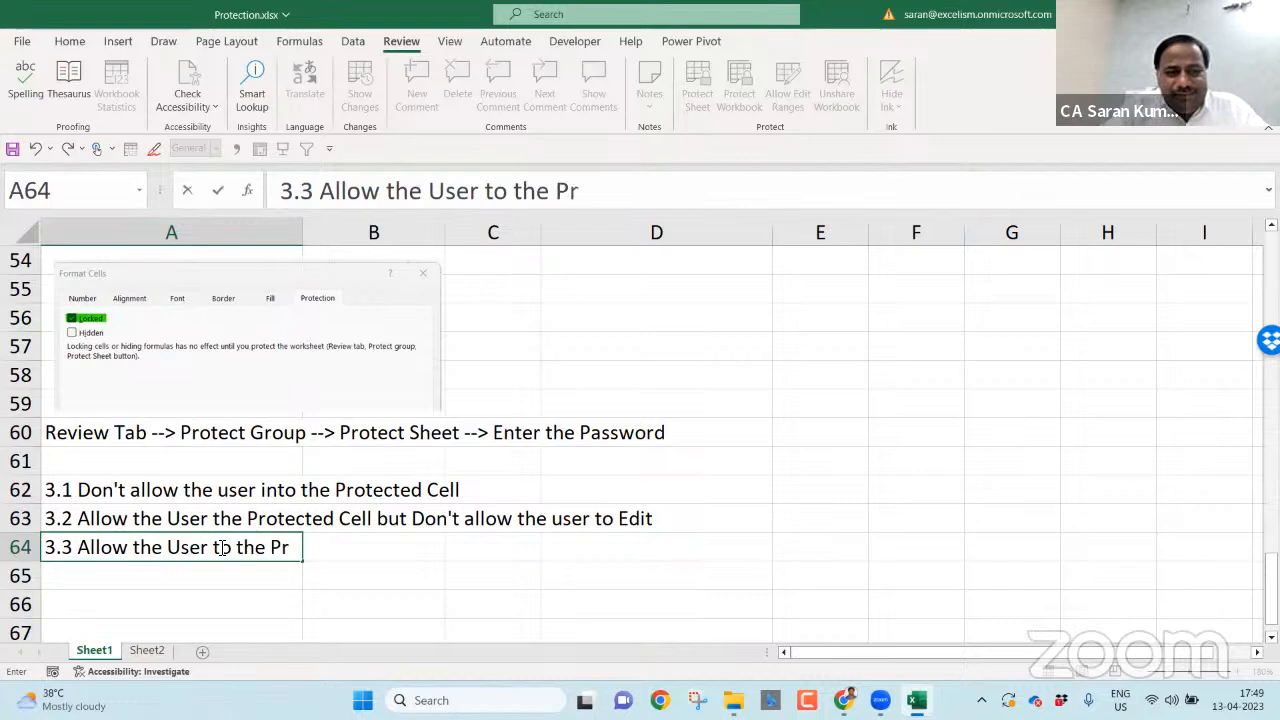
pyautogui.write('otected Cell')
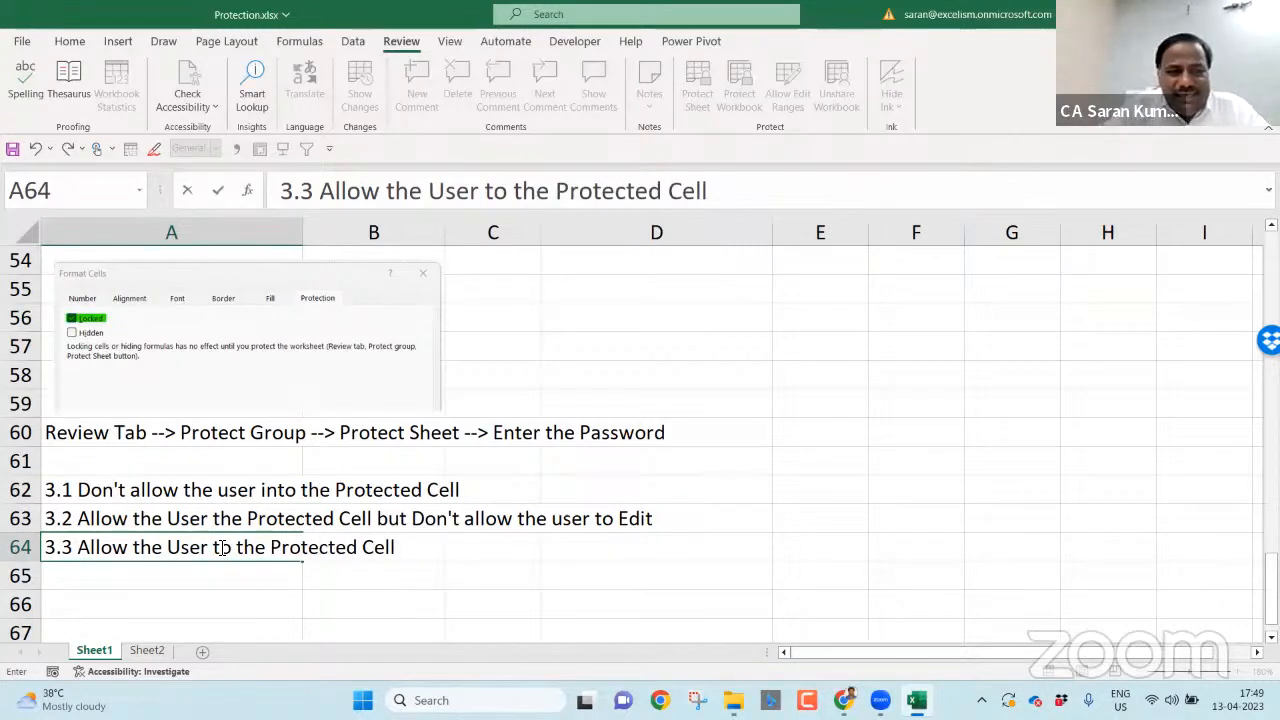
pyautogui.write('s but Don')
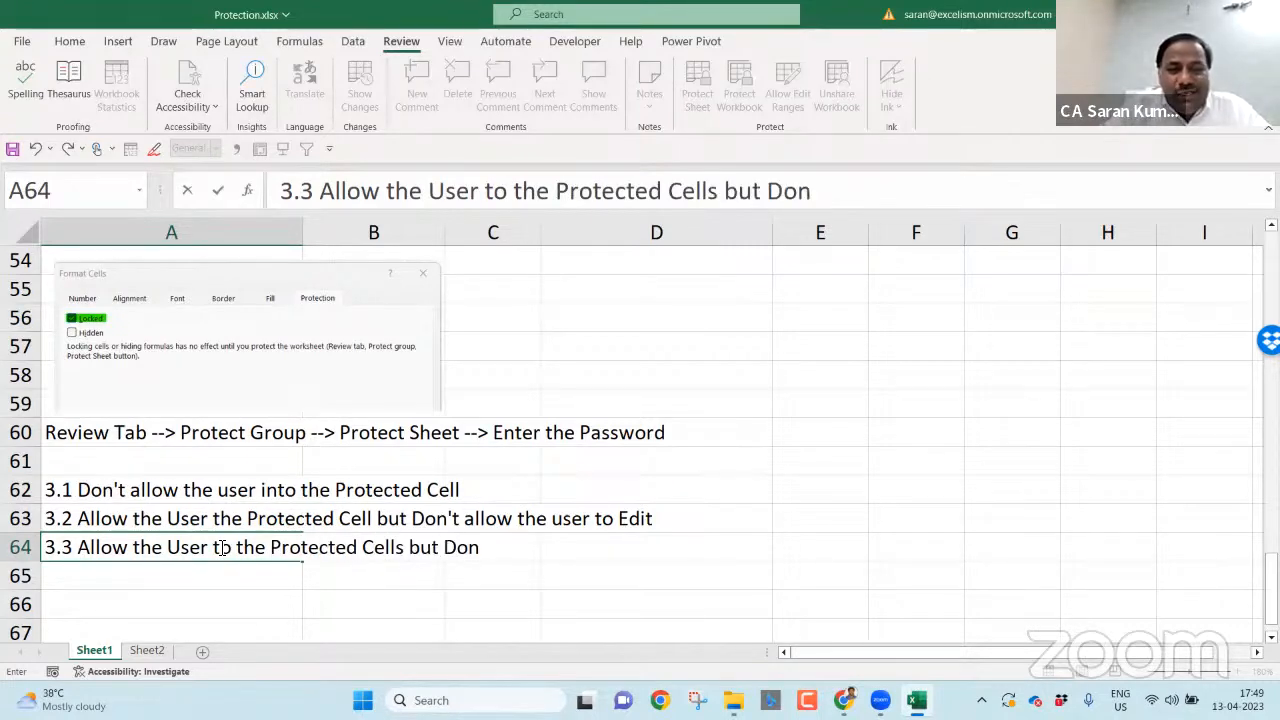
pyautogui.write("'t show")
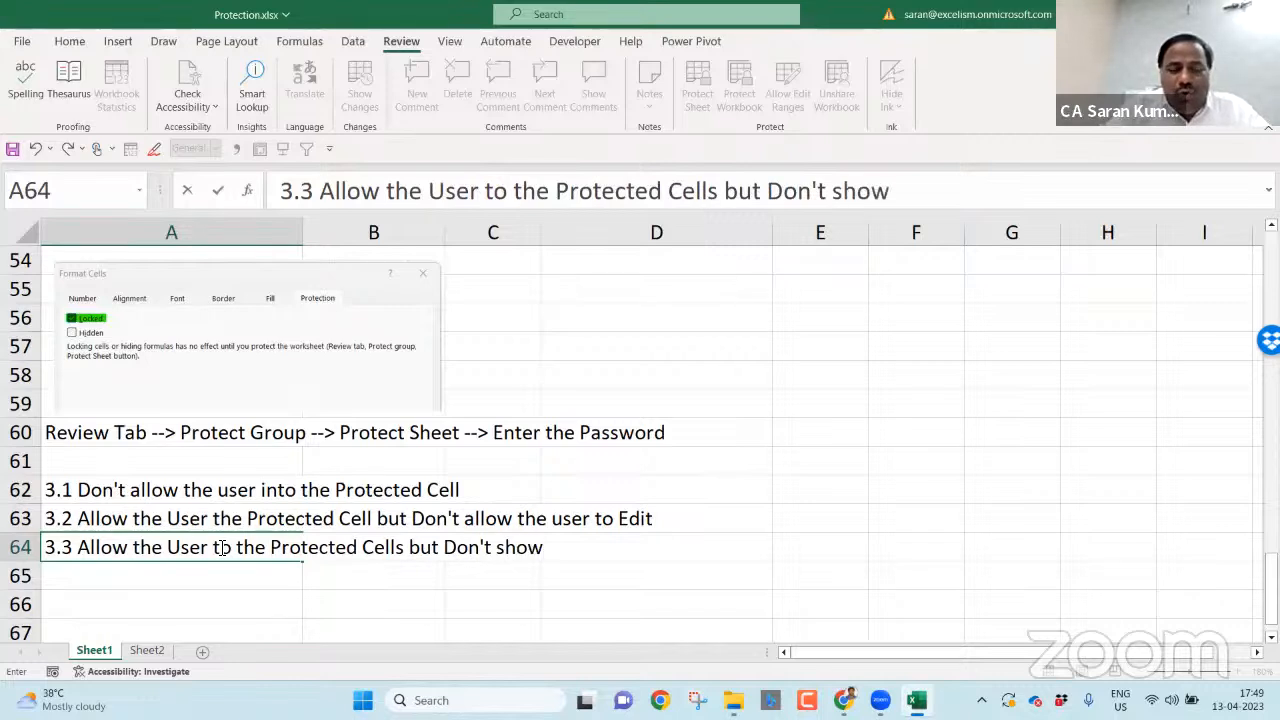
pyautogui.write(' the Formula B')
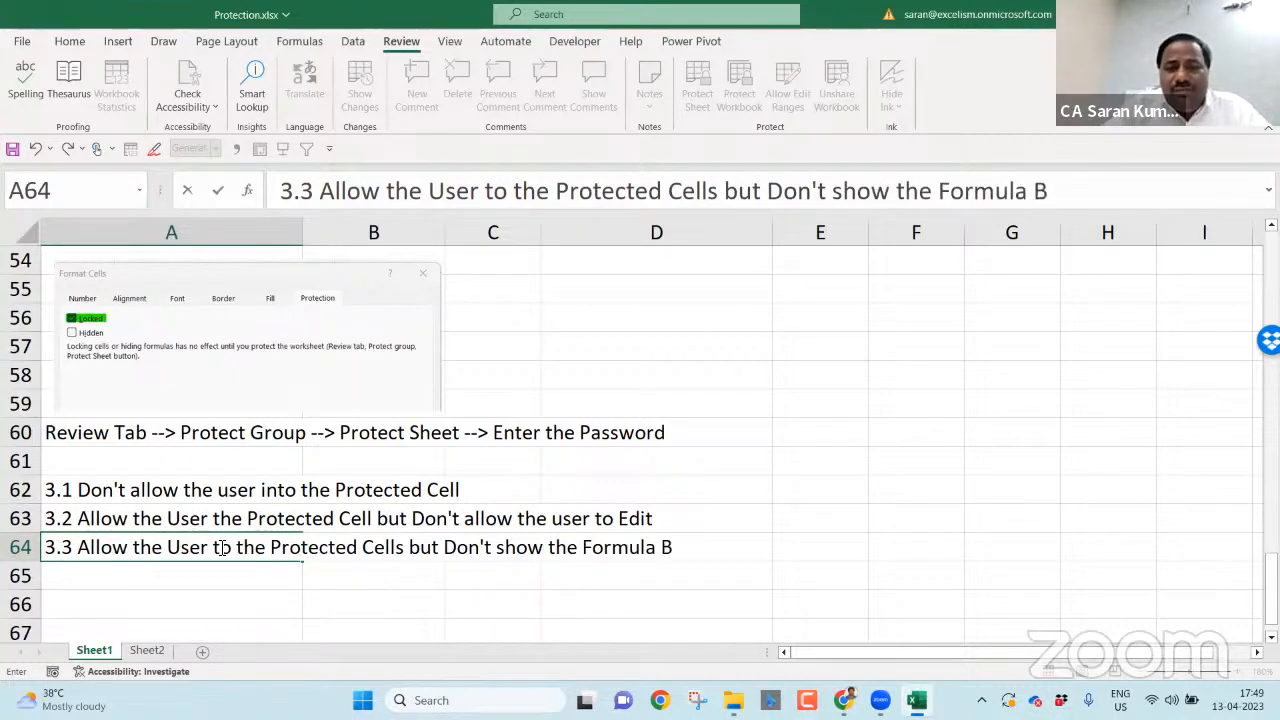
pyautogui.write('ar Content')
pyautogui.press('Return')
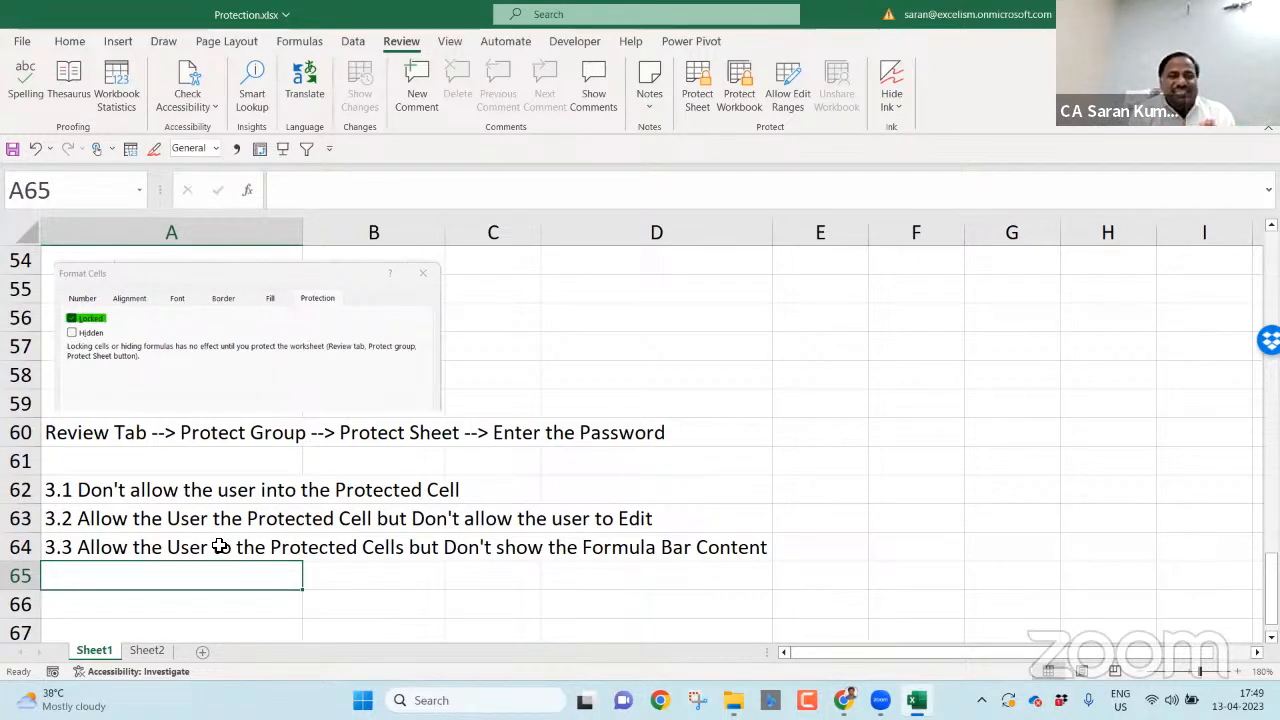
# - Shift notes 3.2 and 3.3 down and paste the Protect Sheet steps into A63
pyautogui.click(150, 545)
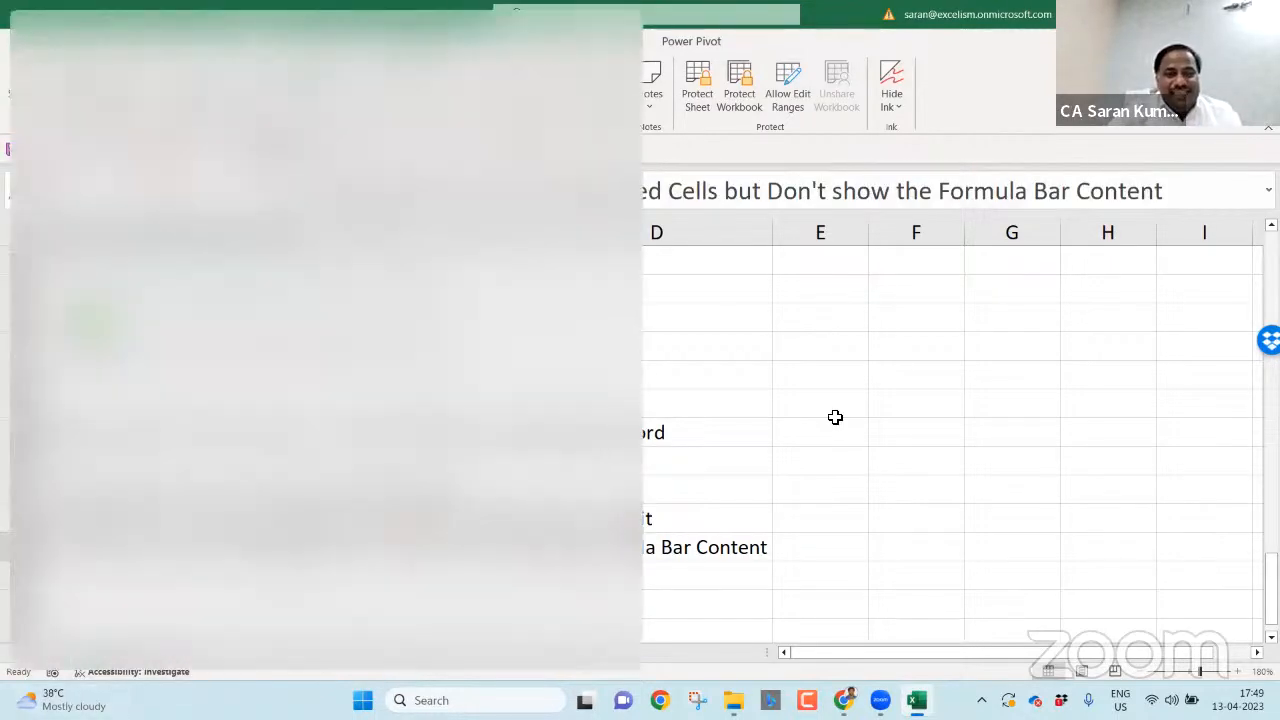
pyautogui.click(843, 417)
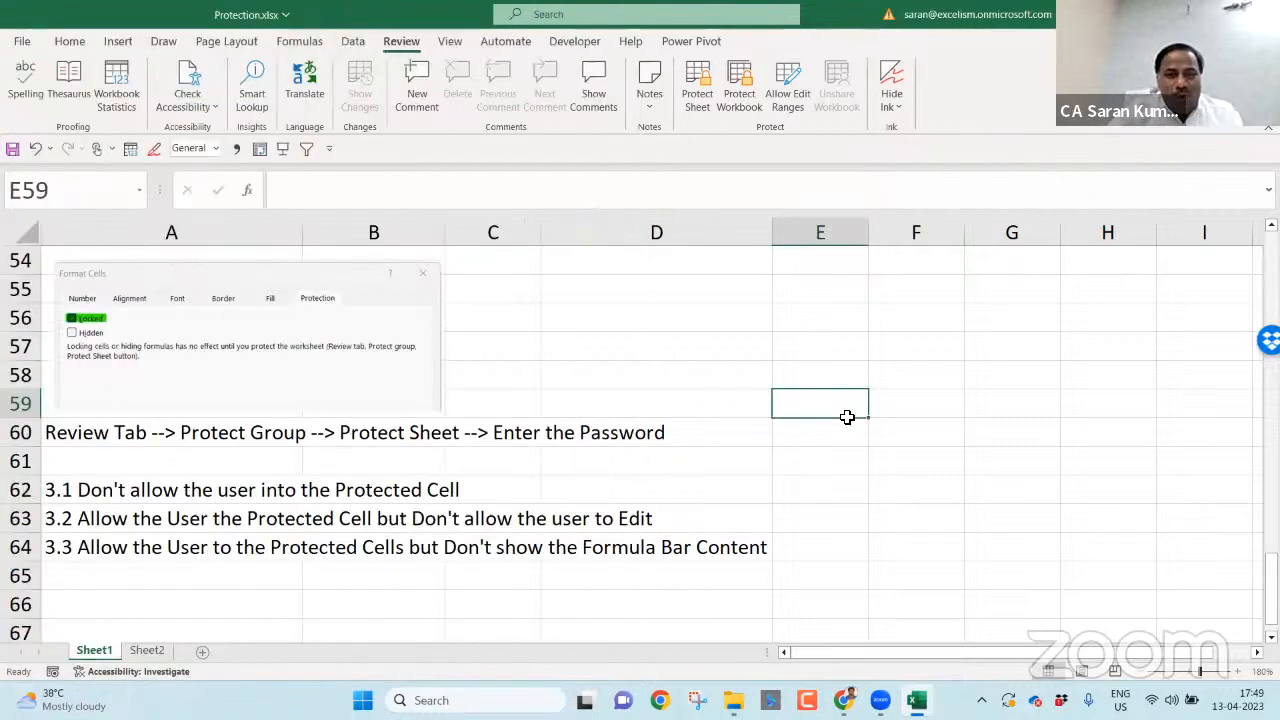
pyautogui.click(231, 545)
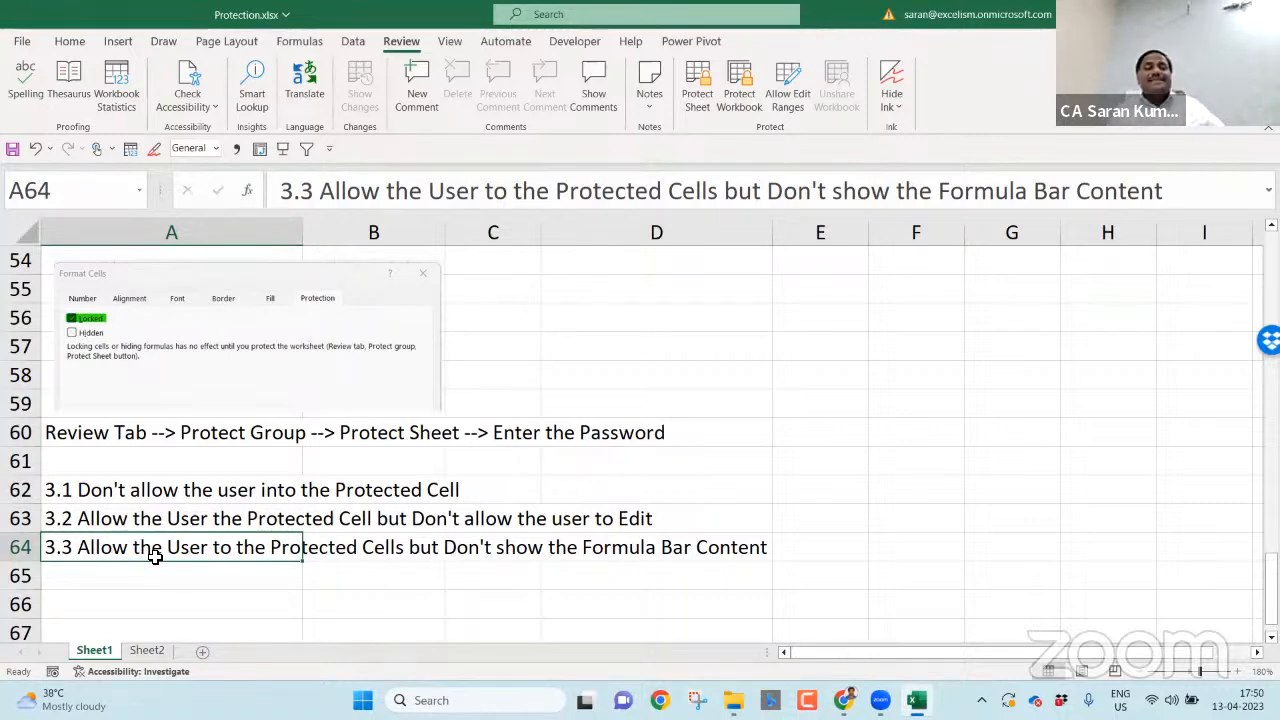
pyautogui.press('Up')
pyautogui.press('Up')
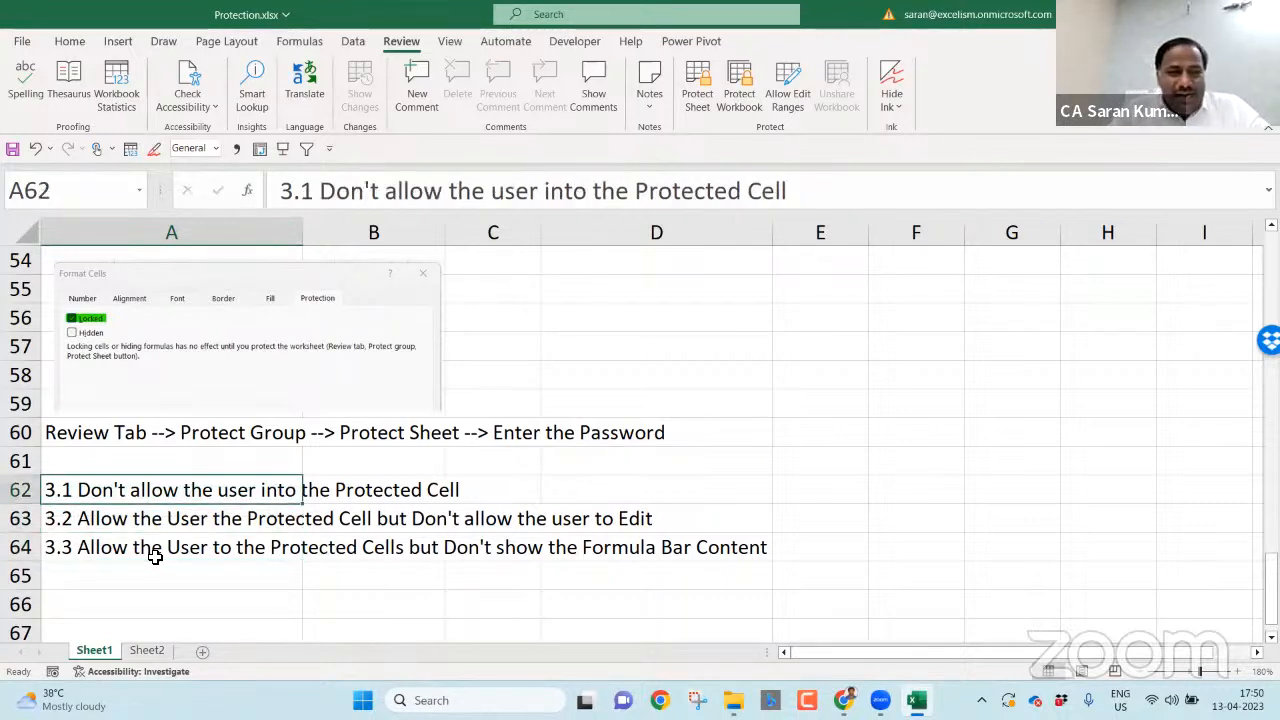
pyautogui.press('Down')
pyautogui.hotkey('shift', 'Down')
pyautogui.hotkey('ctrl', 'c')
pyautogui.press('Down')
pyautogui.press('Down')
pyautogui.press('Down')
pyautogui.press('Up')
pyautogui.press('Return')
pyautogui.press('Up')
pyautogui.press('Up')
pyautogui.press('Up')
# - Delete the duplicate Protect Sheet row 60
pyautogui.press('Up')
pyautogui.press('Up')
pyautogui.hotkey('ctrl', 'c')
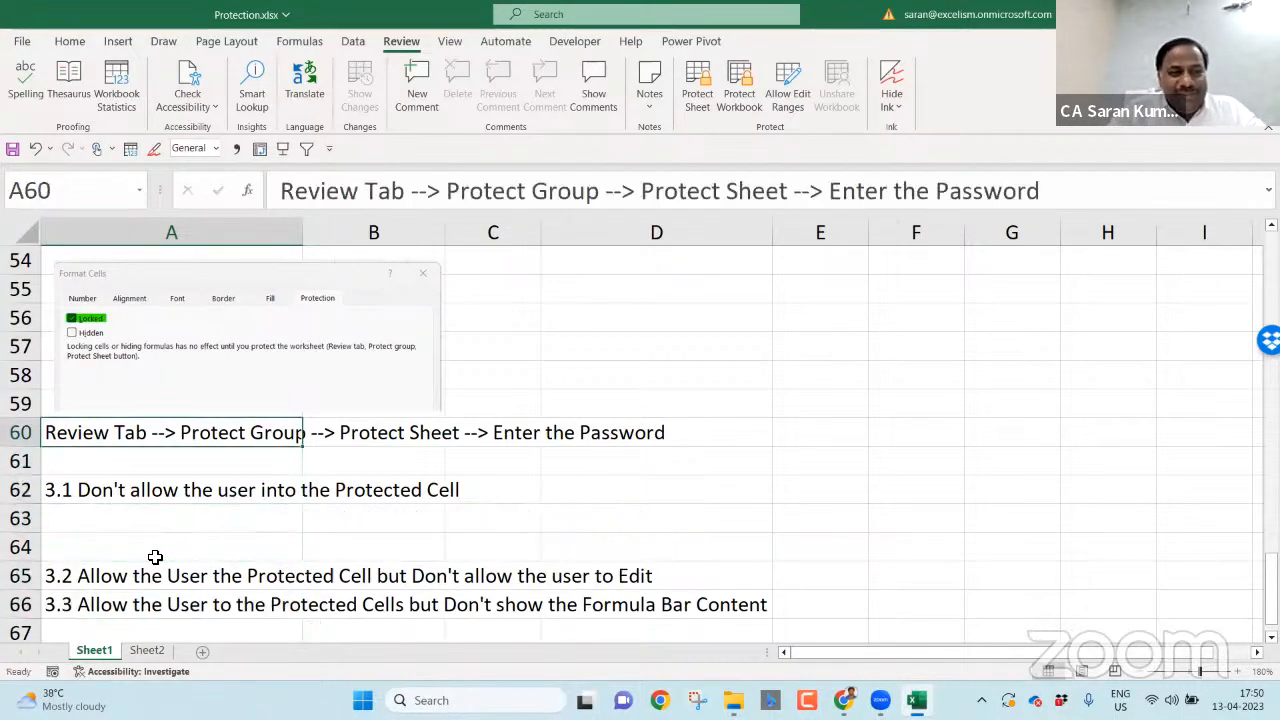
pyautogui.press('Down')
pyautogui.press('Down')
pyautogui.press('Down')
pyautogui.press('Return')
pyautogui.press('Up')
pyautogui.press('Up')
pyautogui.press('Up')
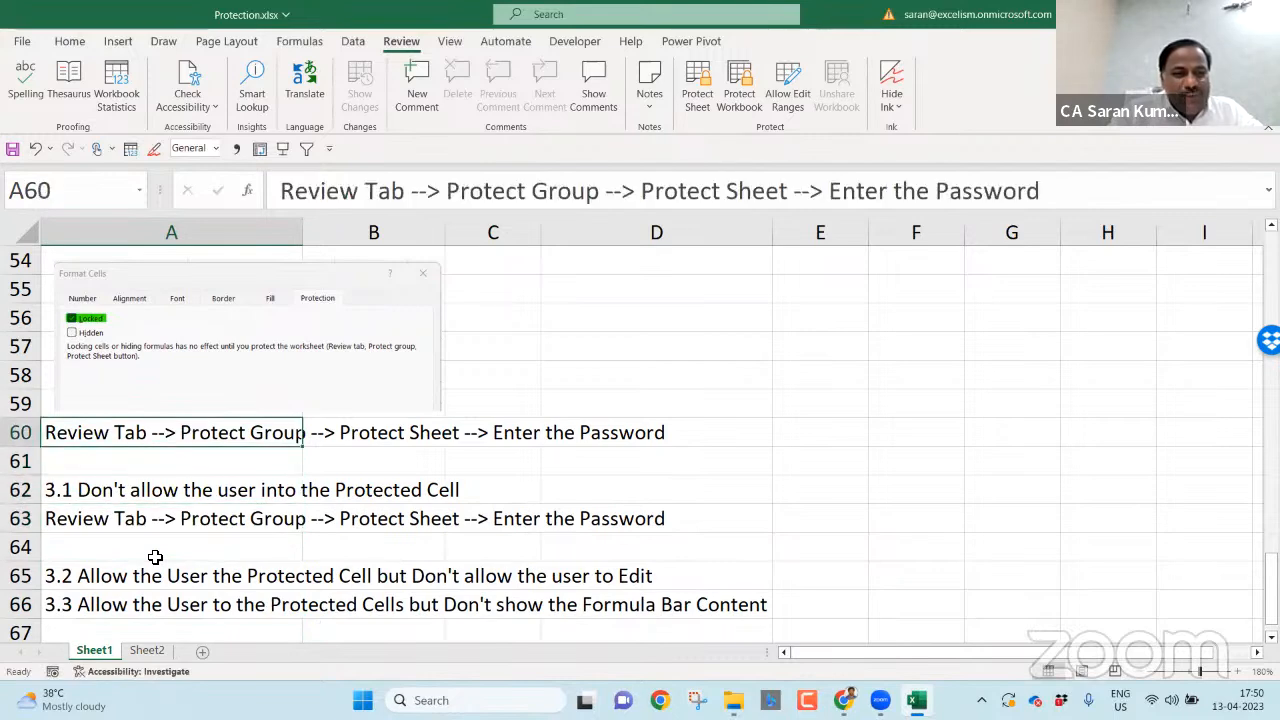
pyautogui.hotkey('shift', 'space')
pyautogui.hotkey('shift', 'Down')
pyautogui.hotkey('shift', 'Up')
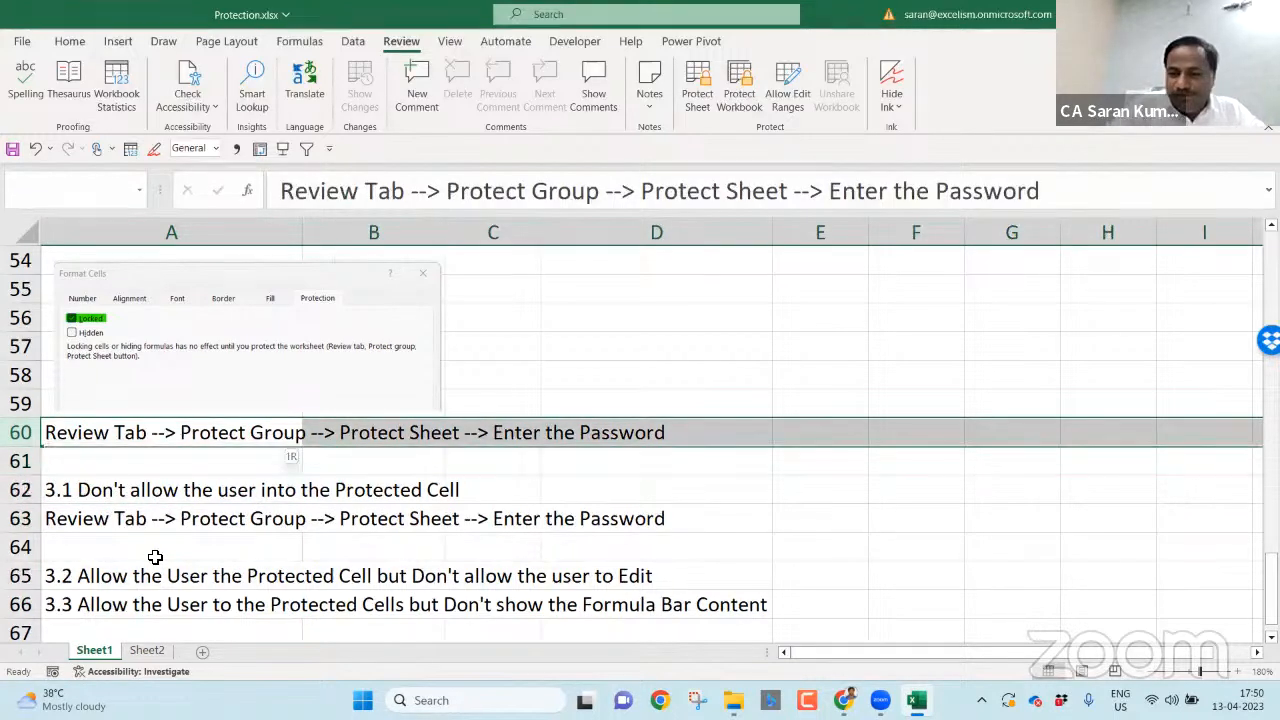
pyautogui.hotkey('ctrl', '-')
pyautogui.press('Down')
pyautogui.press('Down')
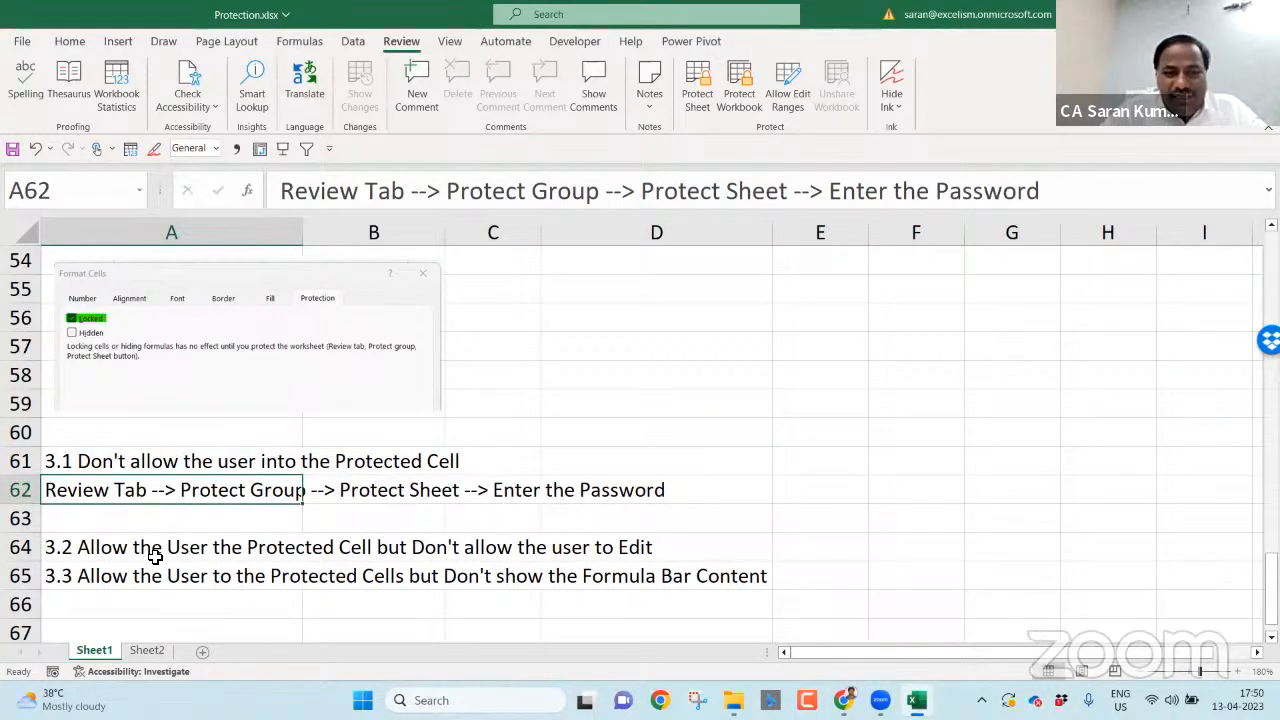
# - Add a new sheet named 'All Cells Are Locked' and open its Protect Sheet settings
pyautogui.click(152, 650)
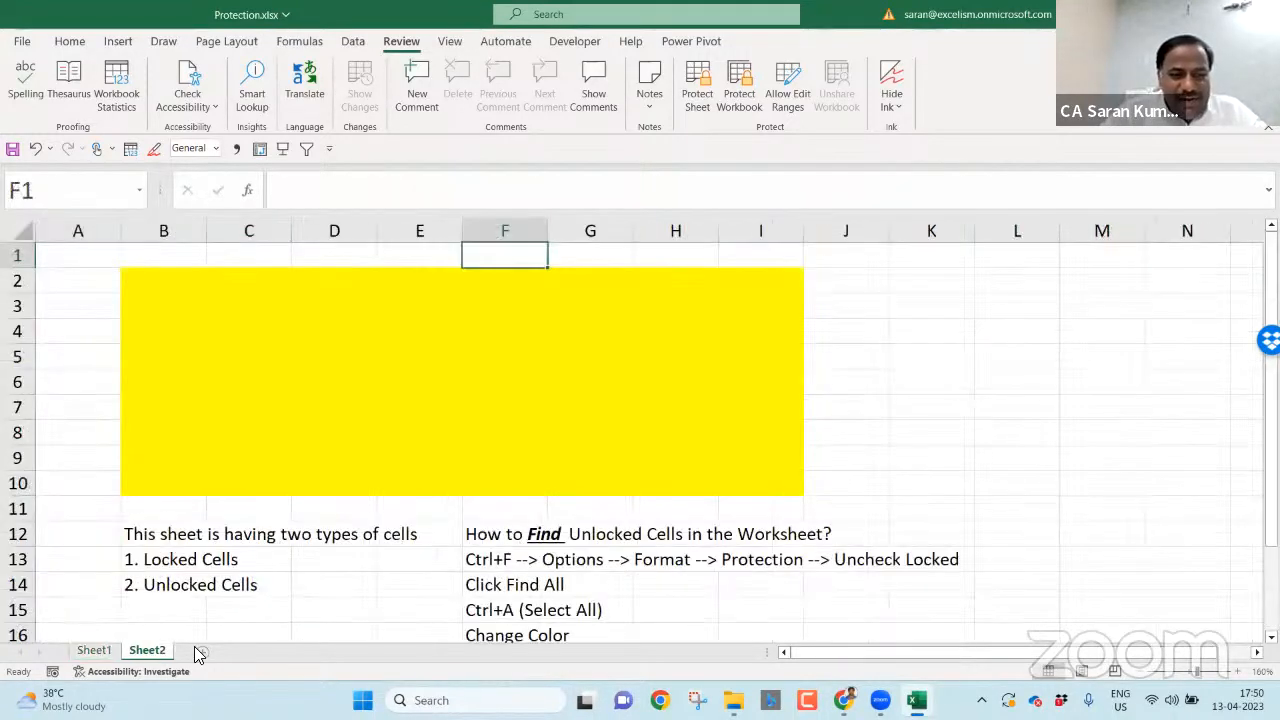
pyautogui.click(199, 651)
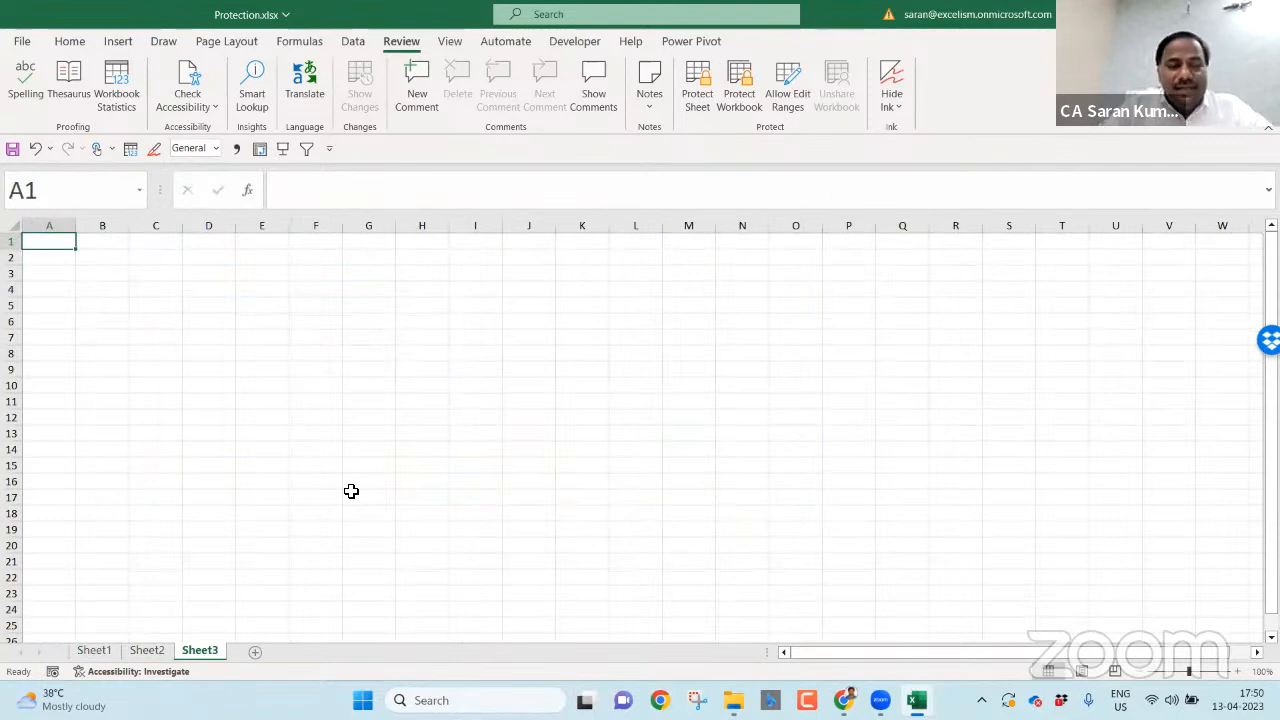
pyautogui.doubleClick(193, 649)
pyautogui.write('All Cells Are')
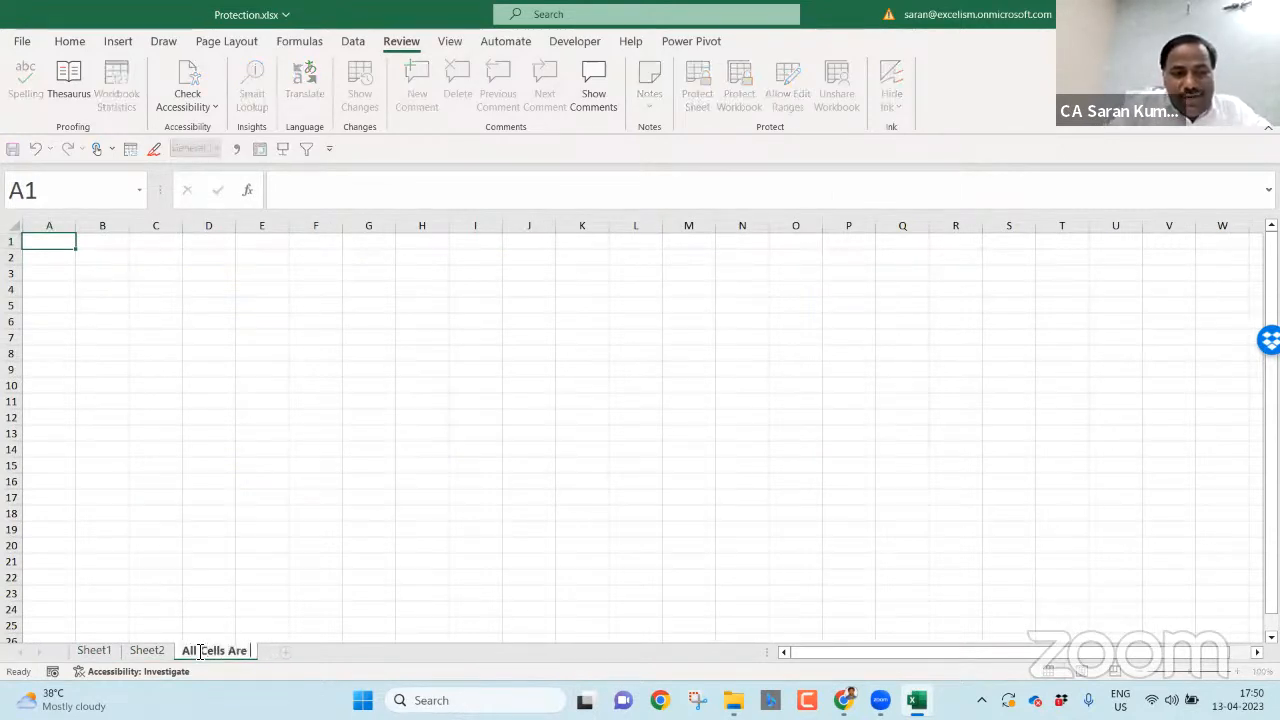
pyautogui.write(' Locked')
pyautogui.press('Return')
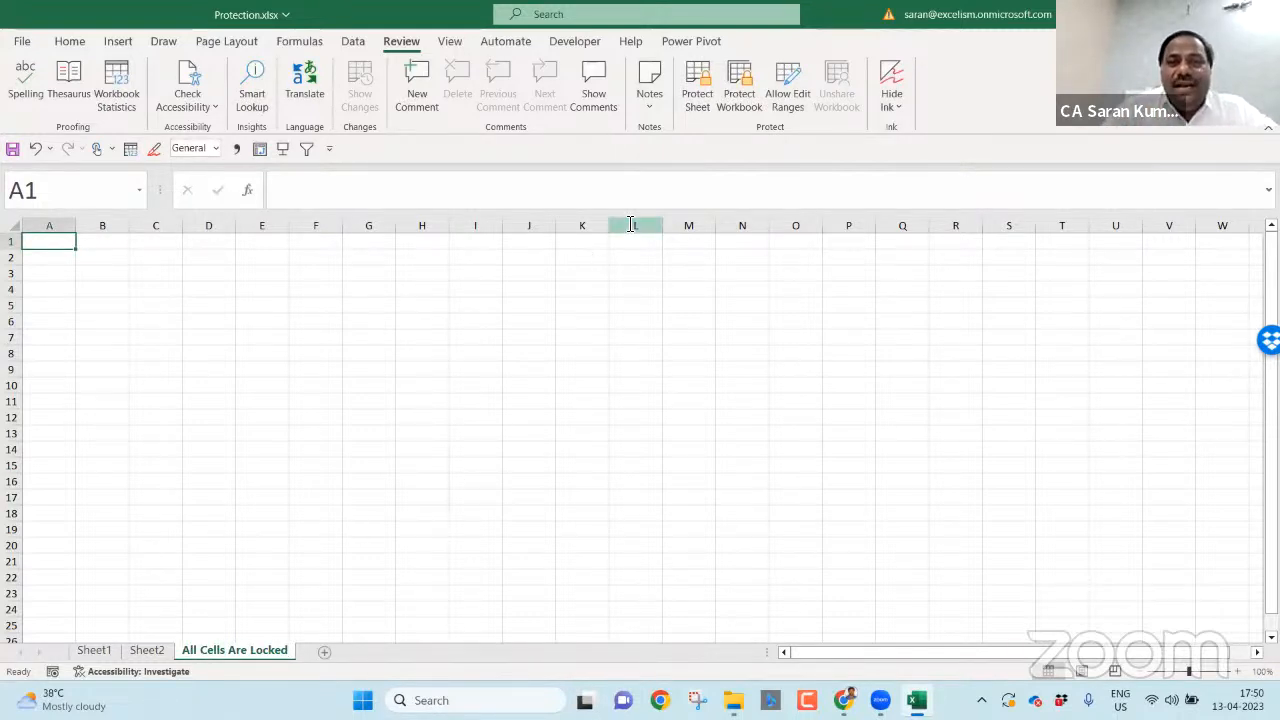
pyautogui.click(700, 93)
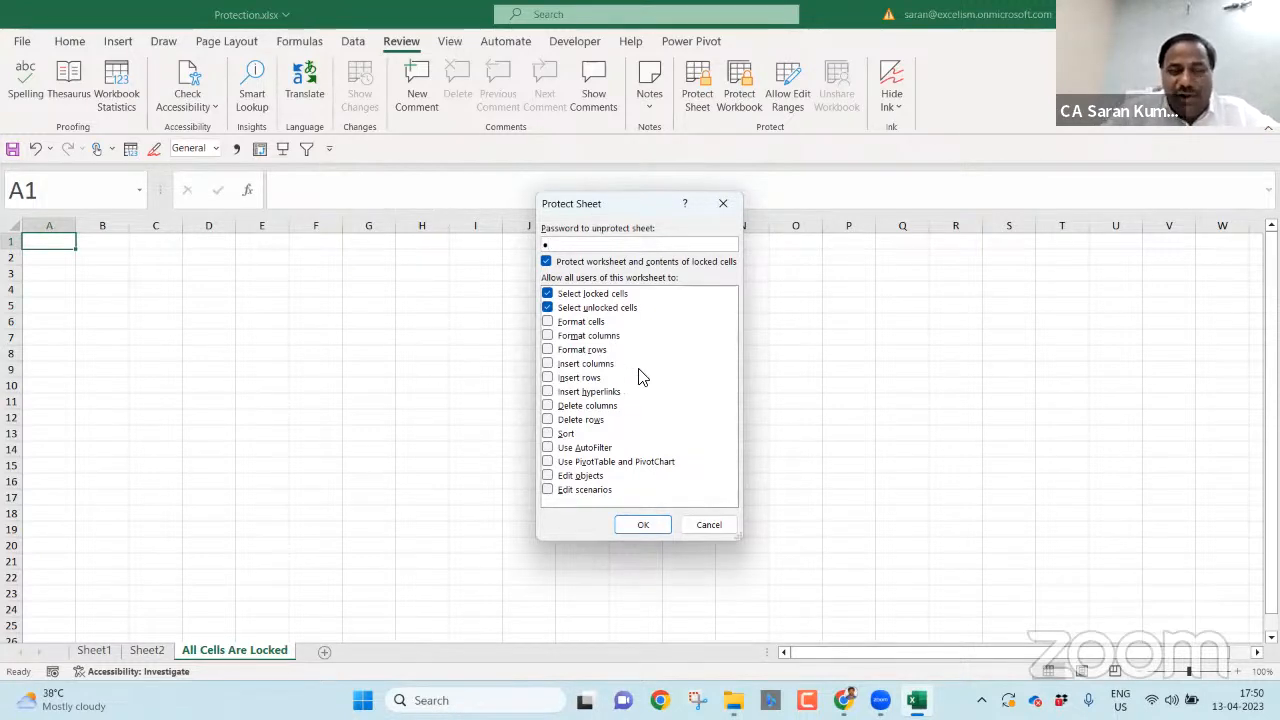
# - Protect the sheet with the password, then select cells G8, E14, O15, M9, G4, C6, B3 and A2
pyautogui.click(651, 524)
pyautogui.press('Return')
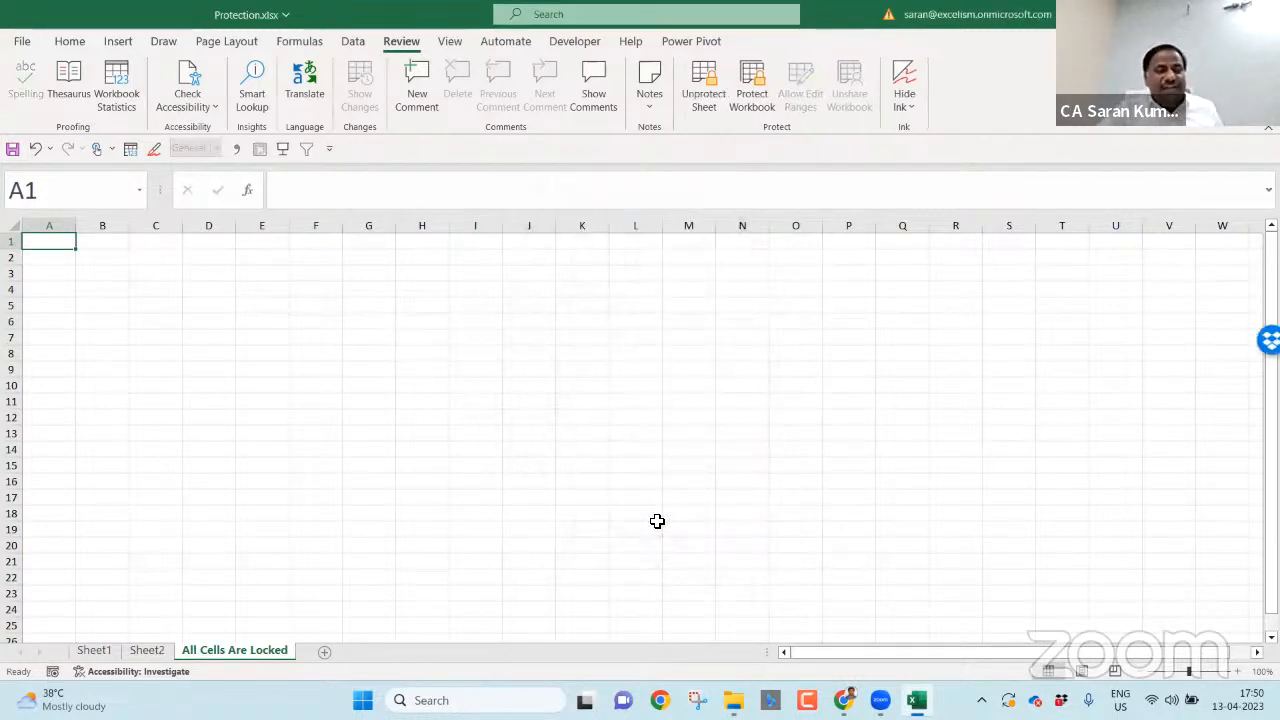
pyautogui.click(400, 358)
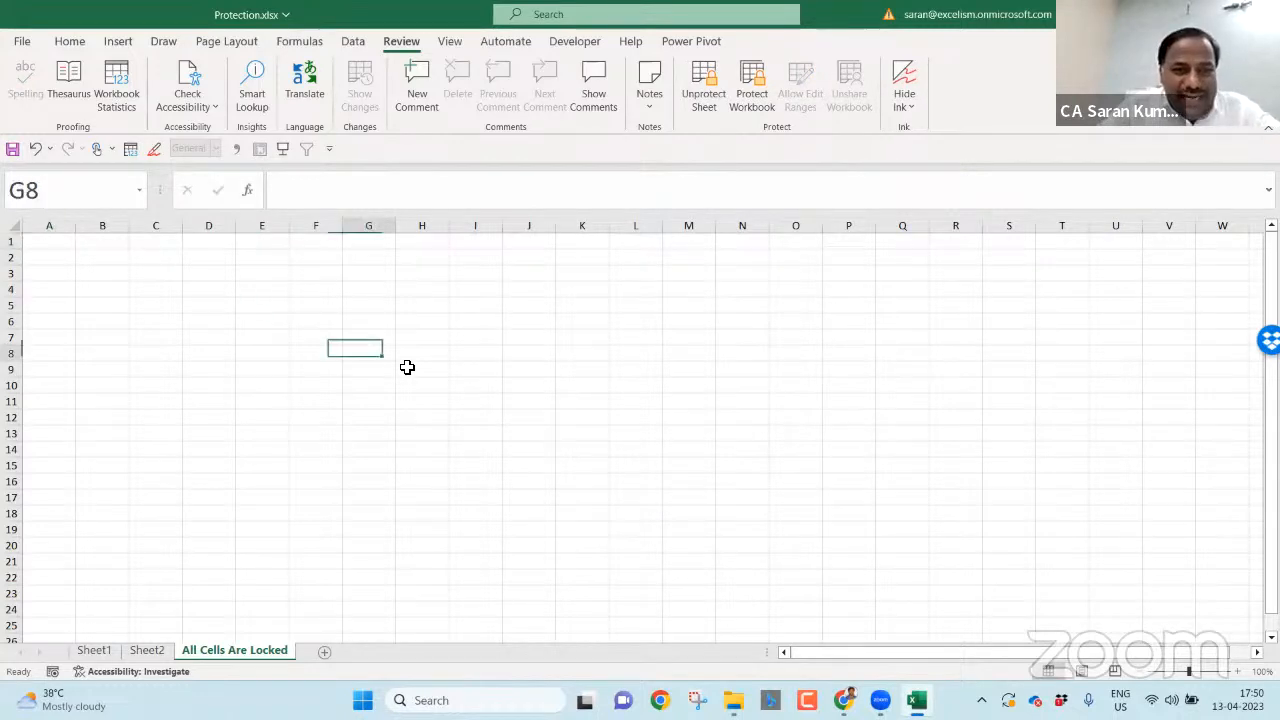
pyautogui.click(286, 454)
pyautogui.click(799, 461)
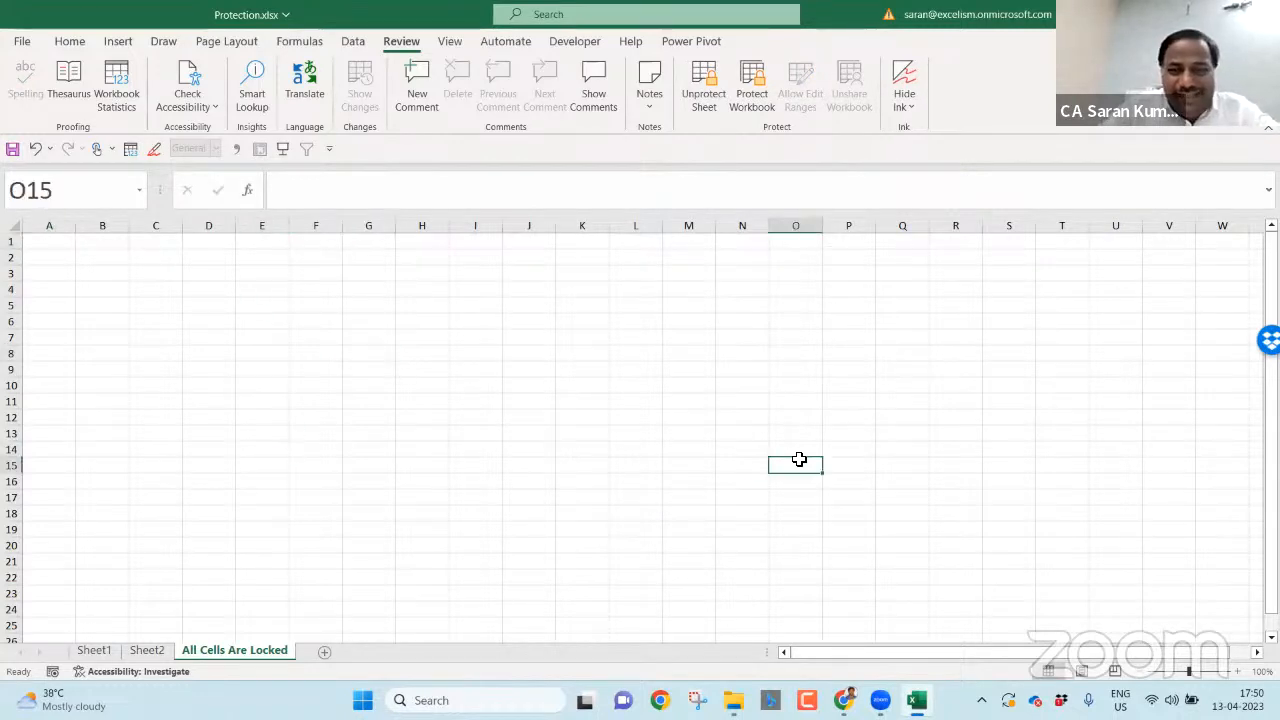
pyautogui.click(687, 365)
pyautogui.click(371, 287)
pyautogui.click(152, 331)
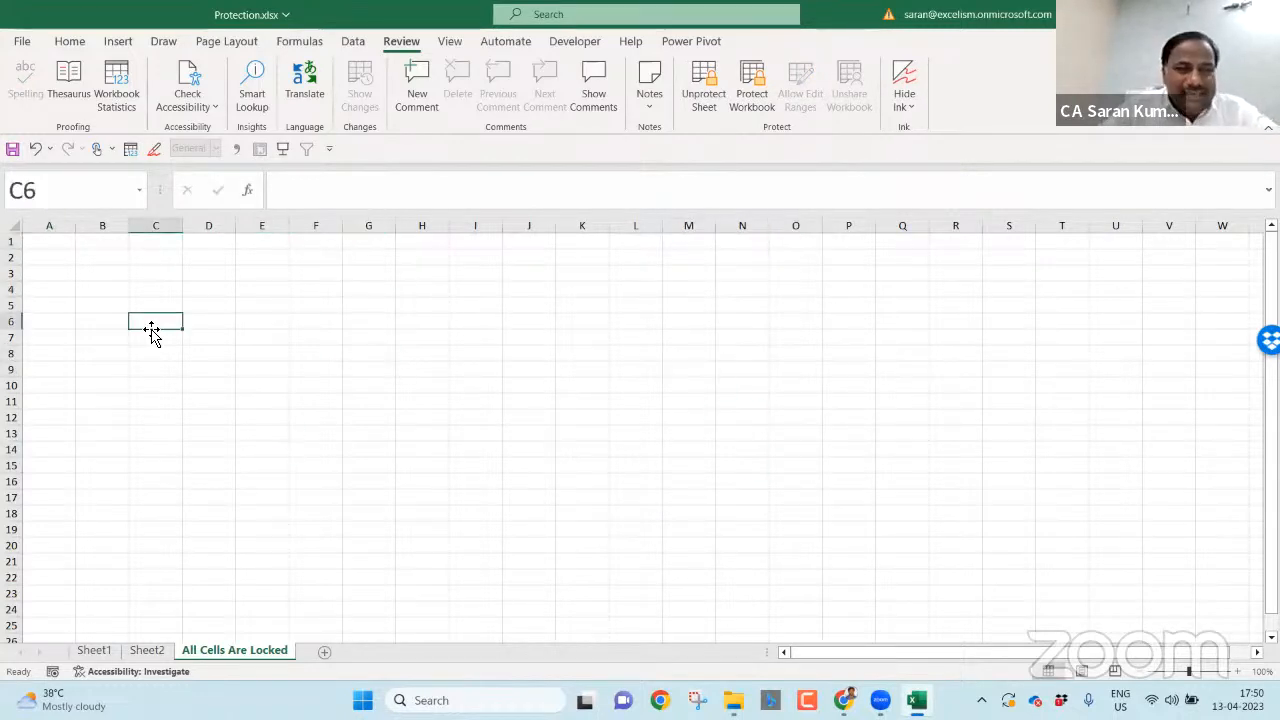
pyautogui.click(118, 277)
pyautogui.click(61, 257)
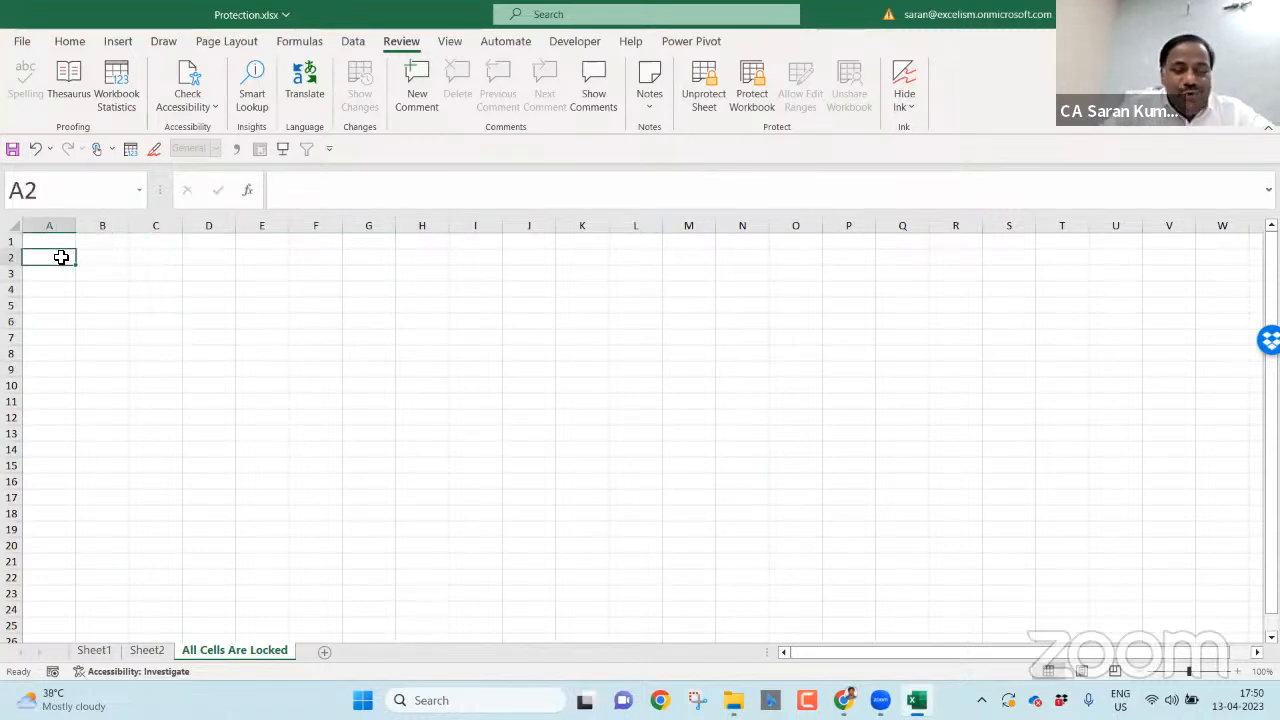
# - Try editing A2, R19 and G7, dismissing each protected-sheet warning, then start Unprotect Sheet
pyautogui.press('a')
pyautogui.press('Escape')
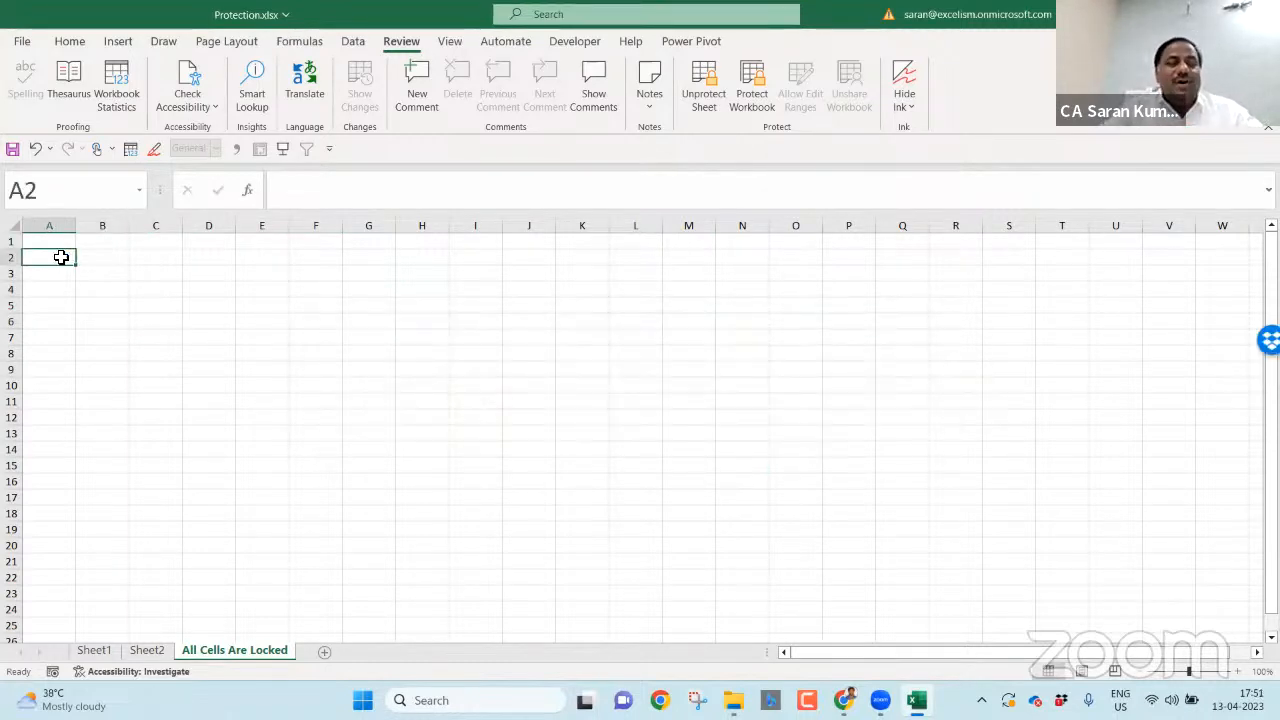
pyautogui.click(57, 241)
pyautogui.click(528, 308)
pyautogui.click(582, 401)
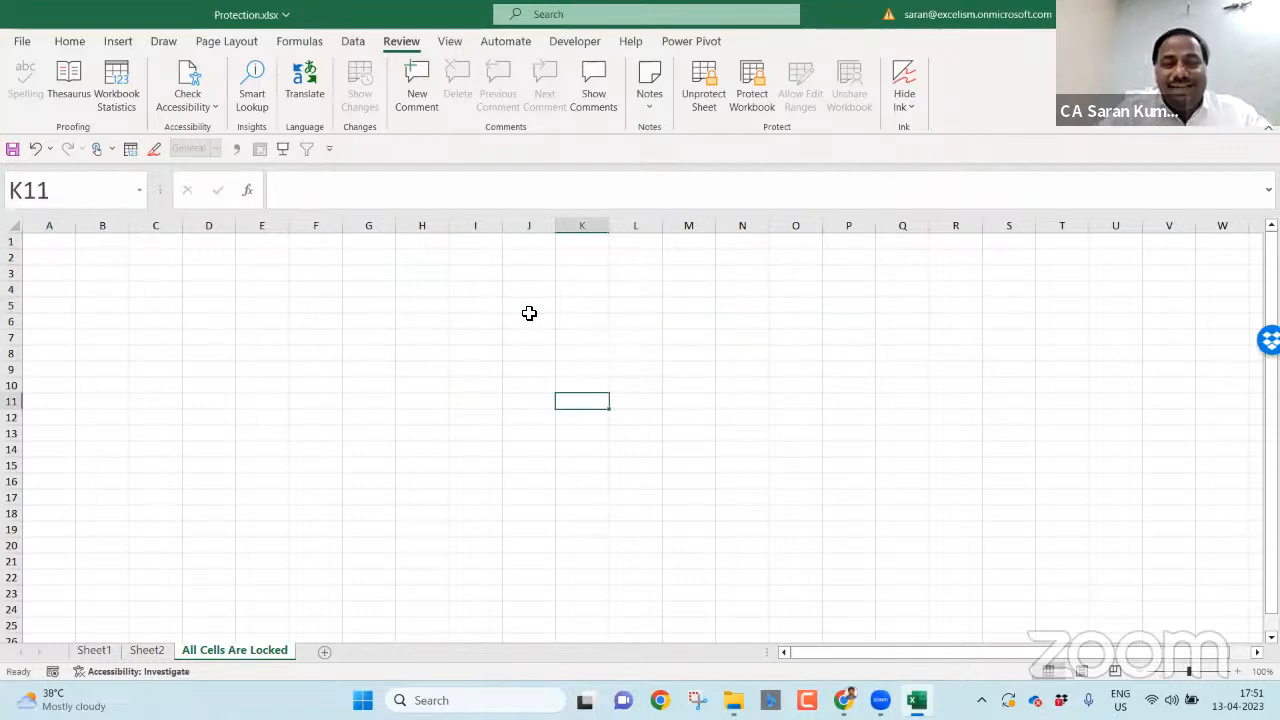
pyautogui.doubleClick(978, 533)
pyautogui.press('Escape')
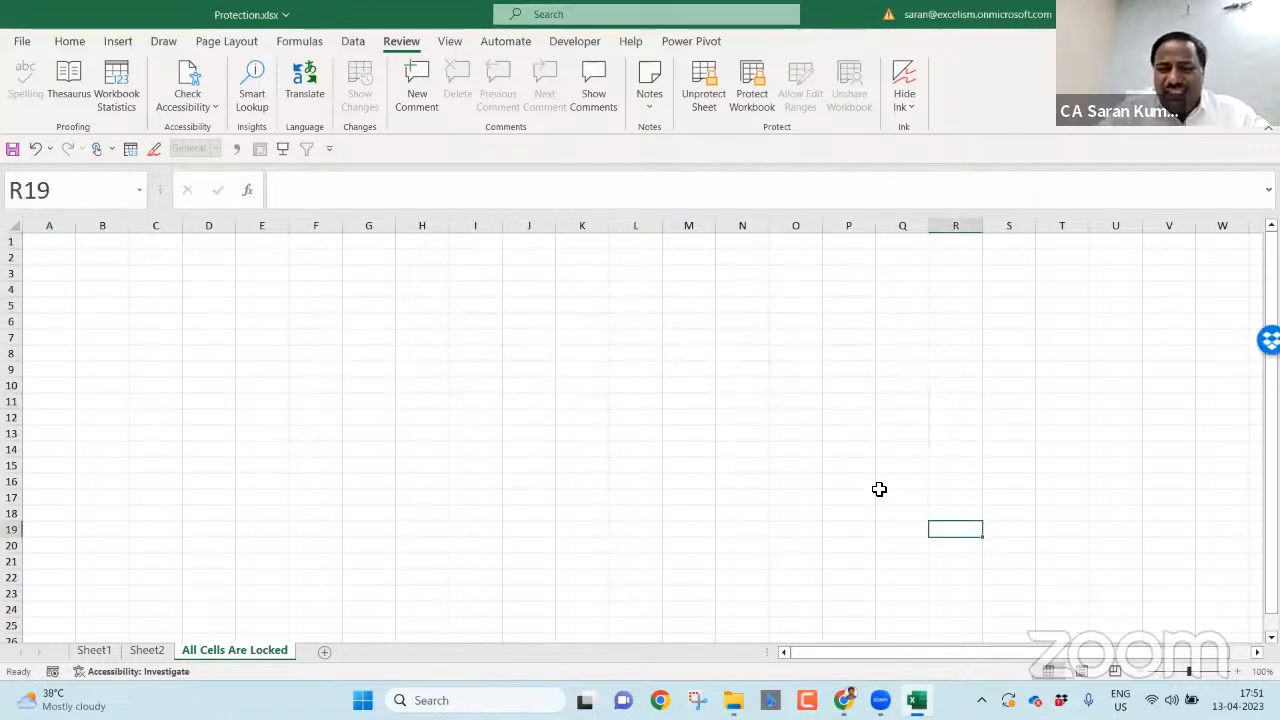
pyautogui.click(580, 445)
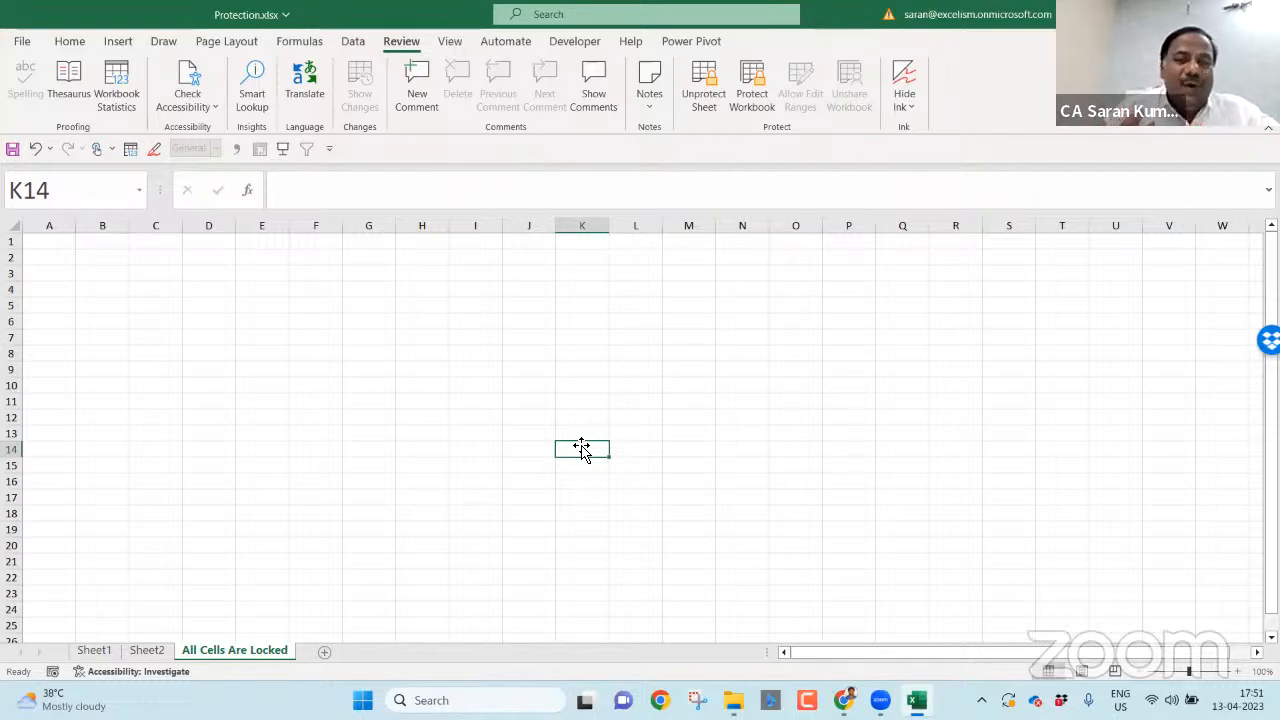
pyautogui.doubleClick(380, 335)
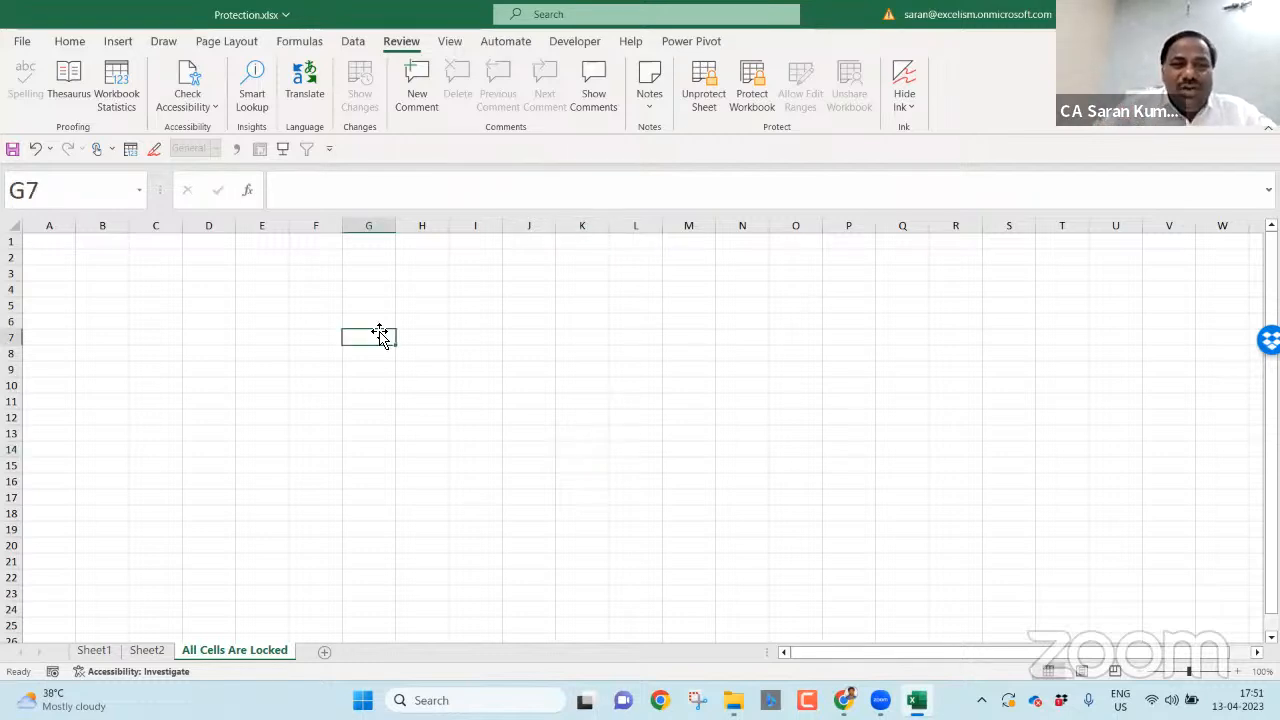
pyautogui.press('Return')
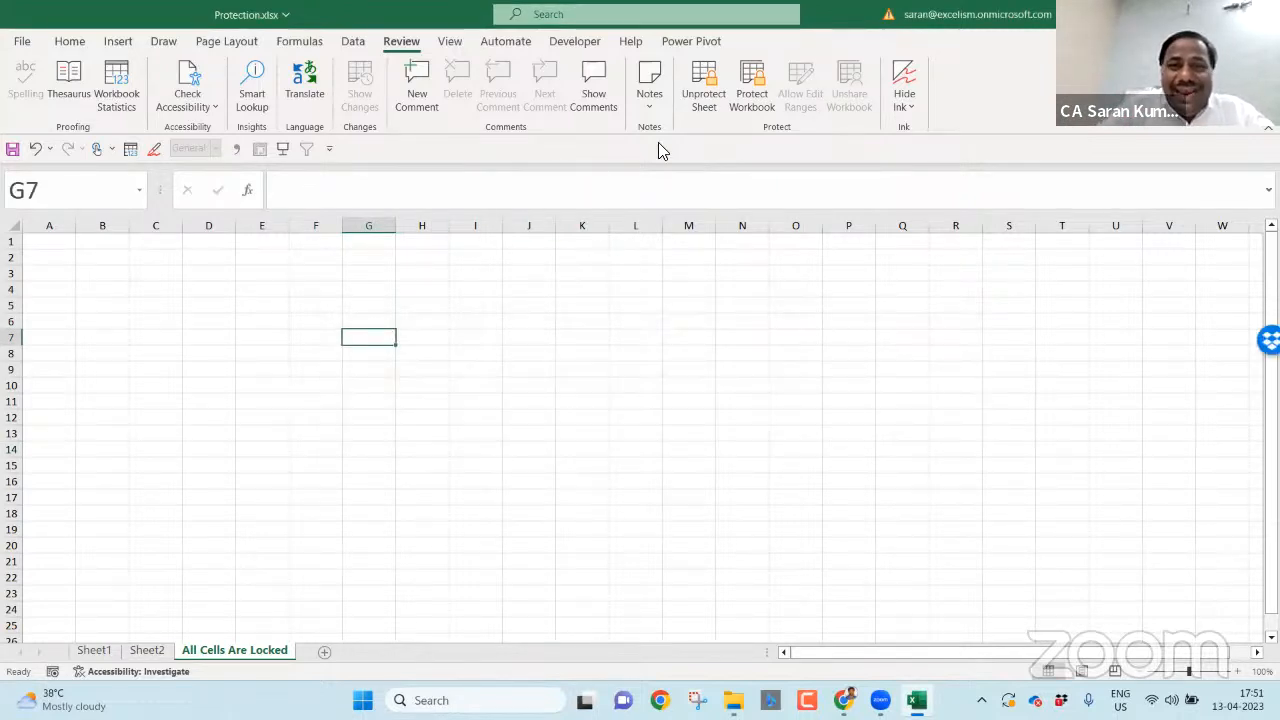
pyautogui.click(690, 100)
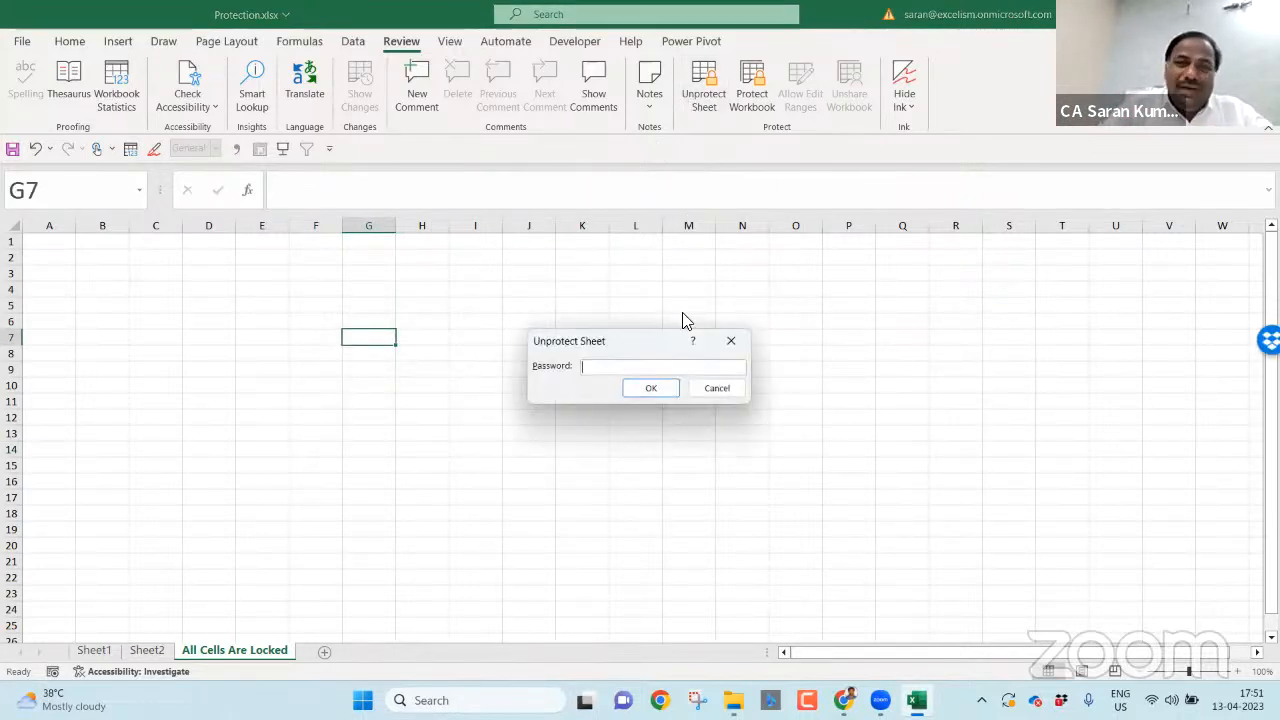
# - Unprotect the sheet and type notes 'All Cells are Locked' in A1 and 'Once Aplipplied ProtecteCells will be Protected' in A2
pyautogui.click(662, 388)
pyautogui.click(44, 242)
pyautogui.write('All Cell')
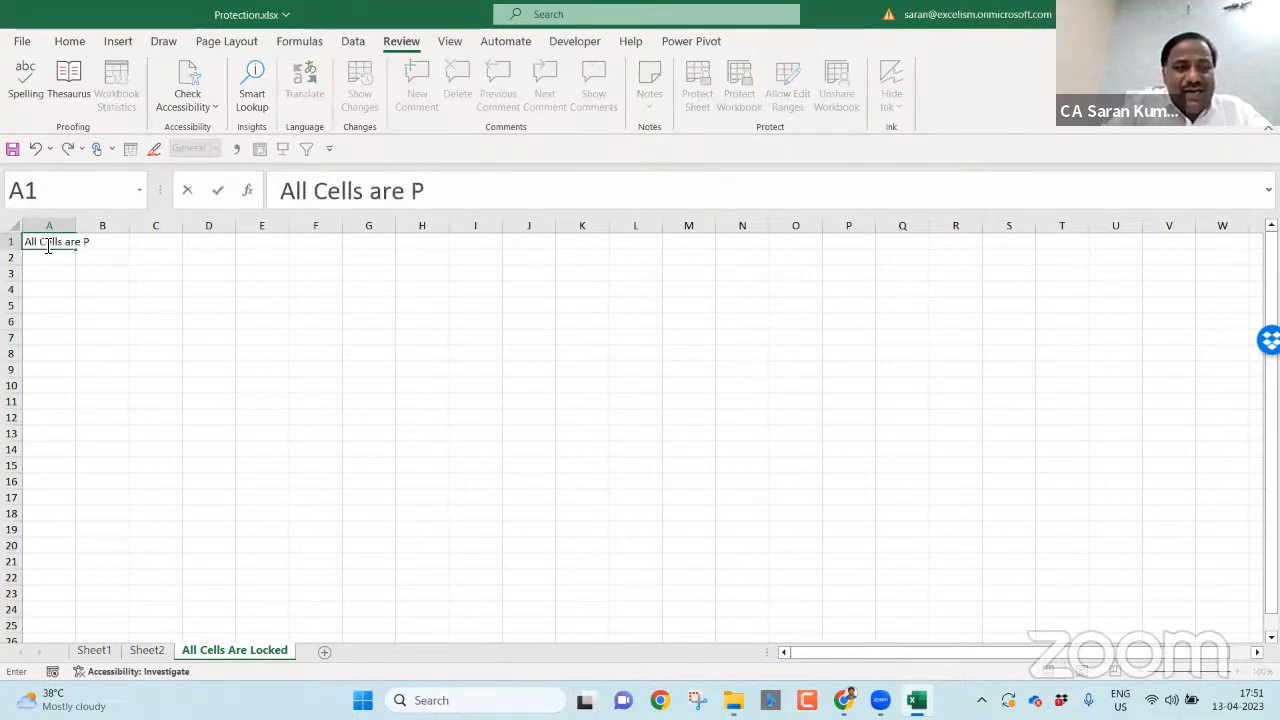
pyautogui.write('s are Locked')
pyautogui.press('Return')
pyautogui.write('Once Apli')
pyautogui.write('pplied')
pyautogui.write(' P')
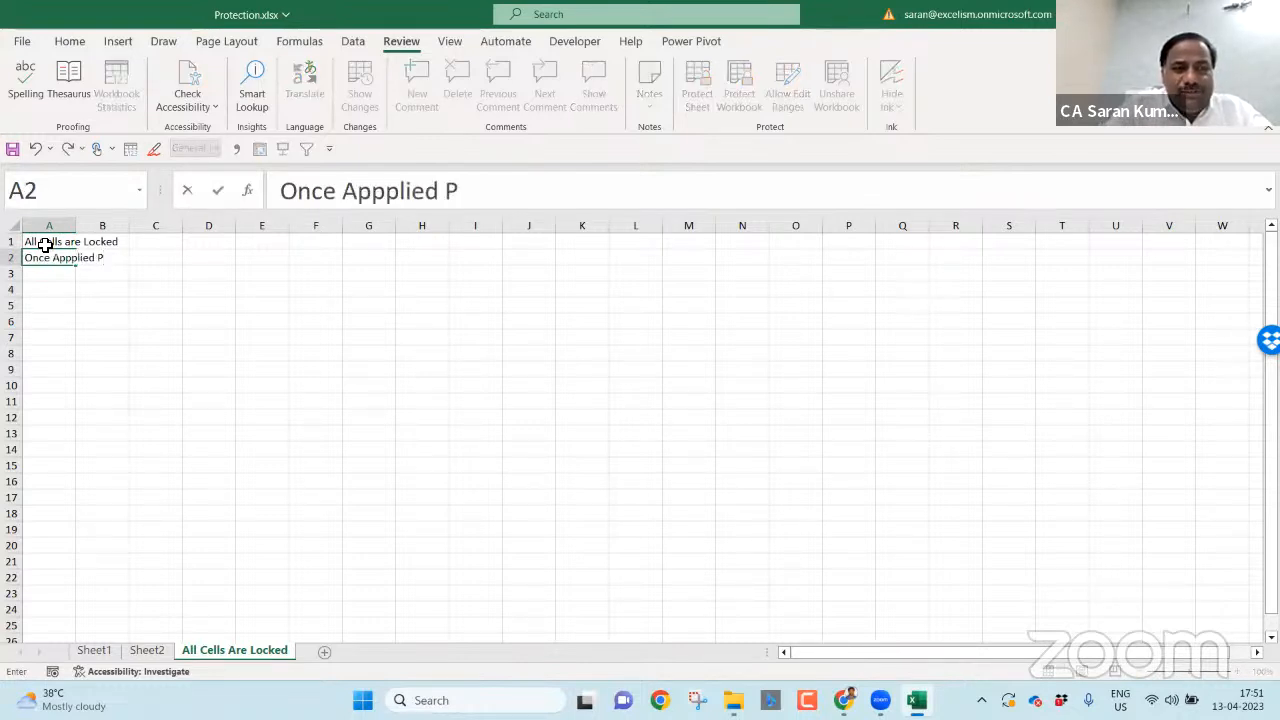
pyautogui.write('rotecte')
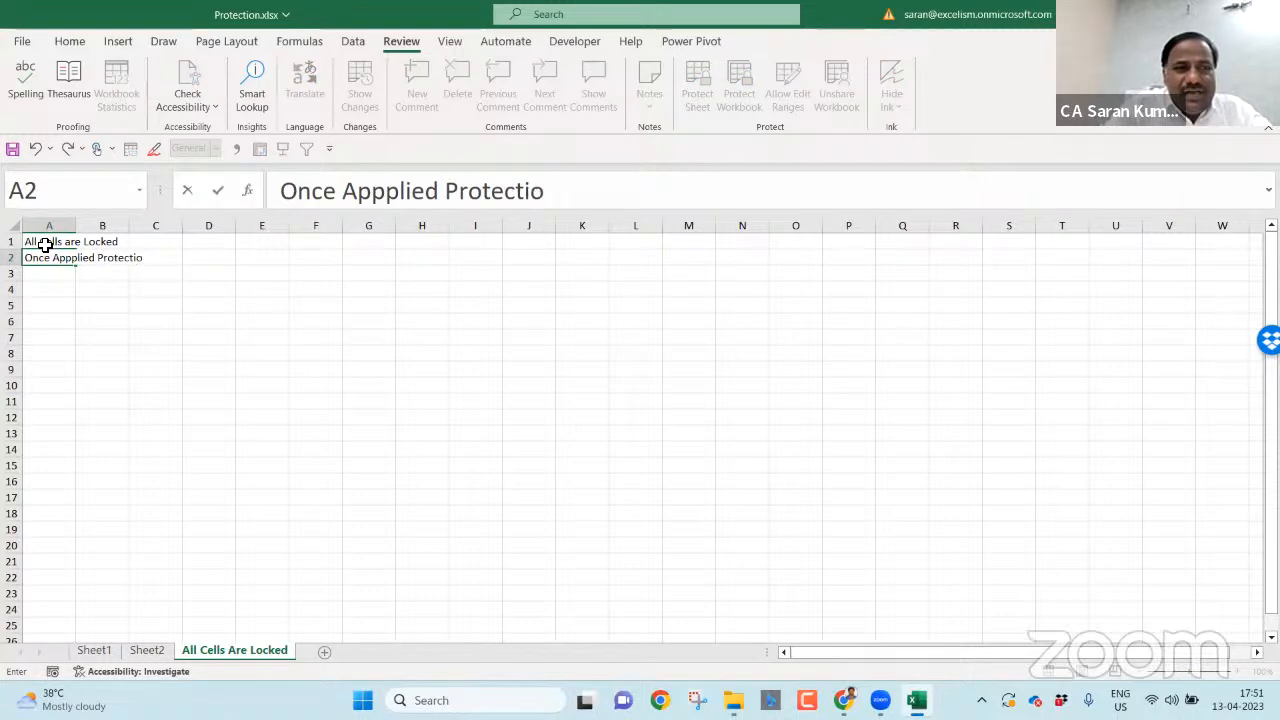
pyautogui.write('Cel')
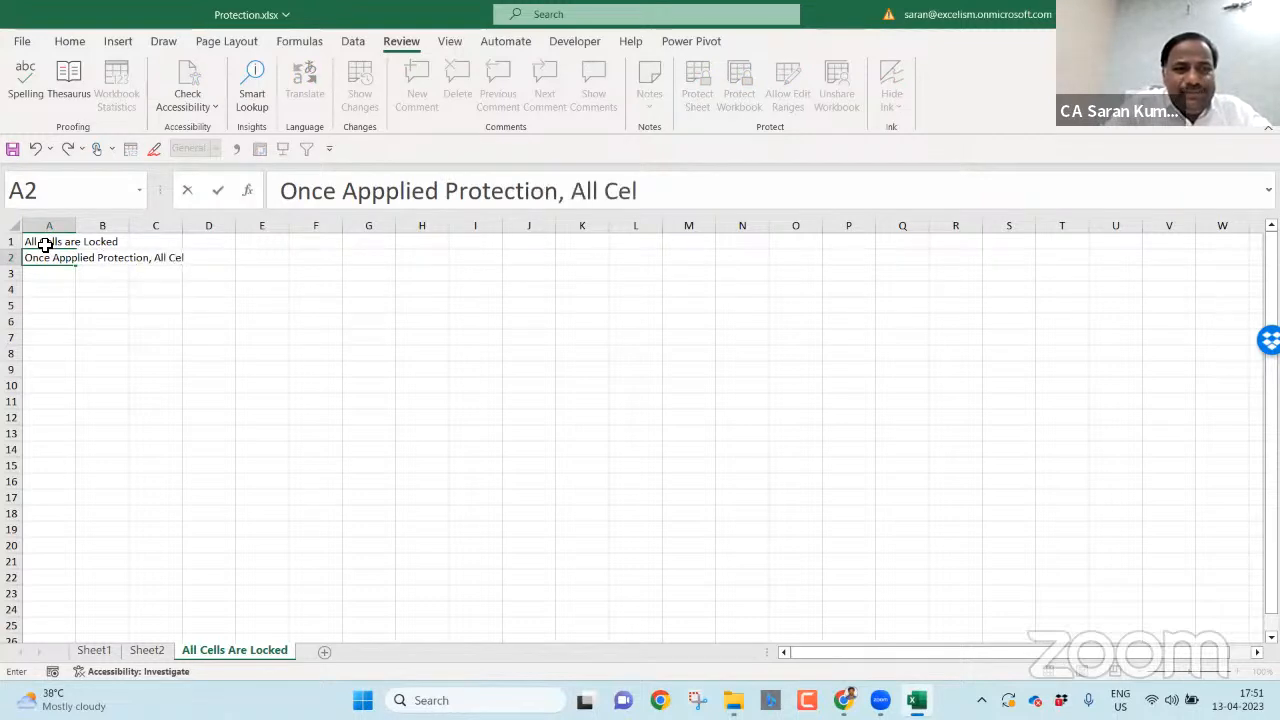
pyautogui.write('ls will be Protected')
pyautogui.press('Return')
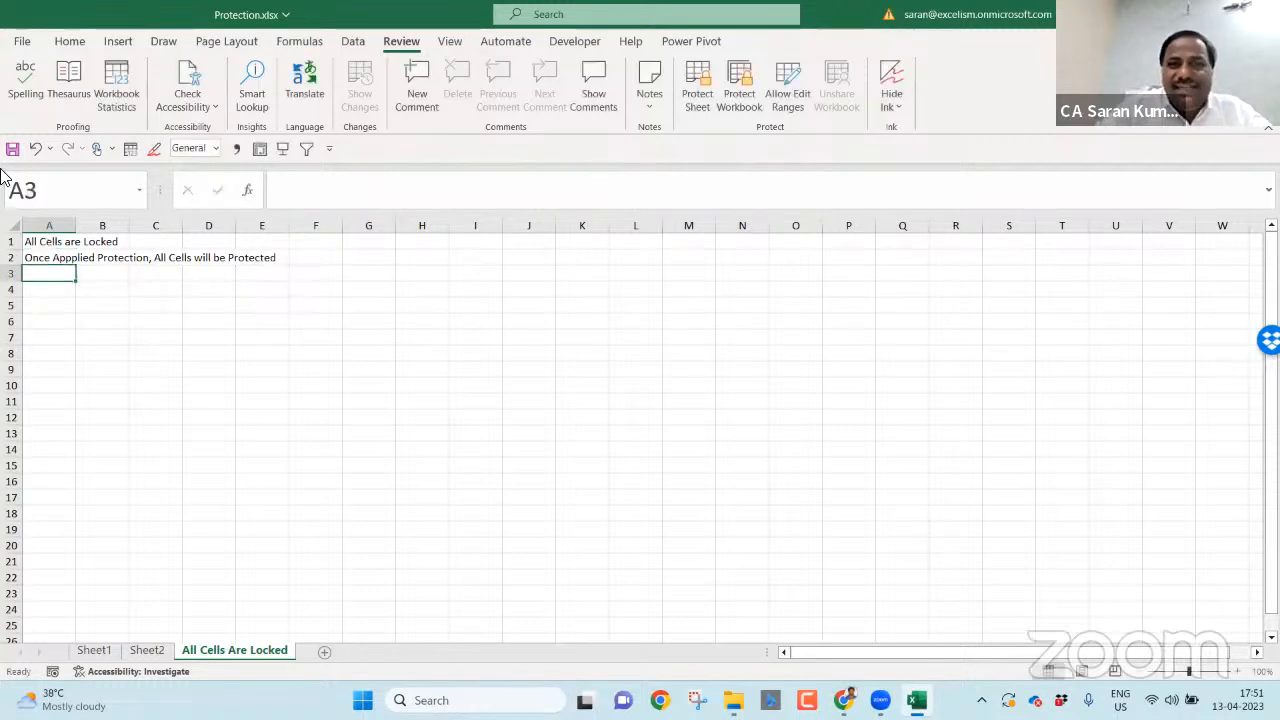
pyautogui.click(684, 104)
pyautogui.write('1')
pyautogui.press('Return')
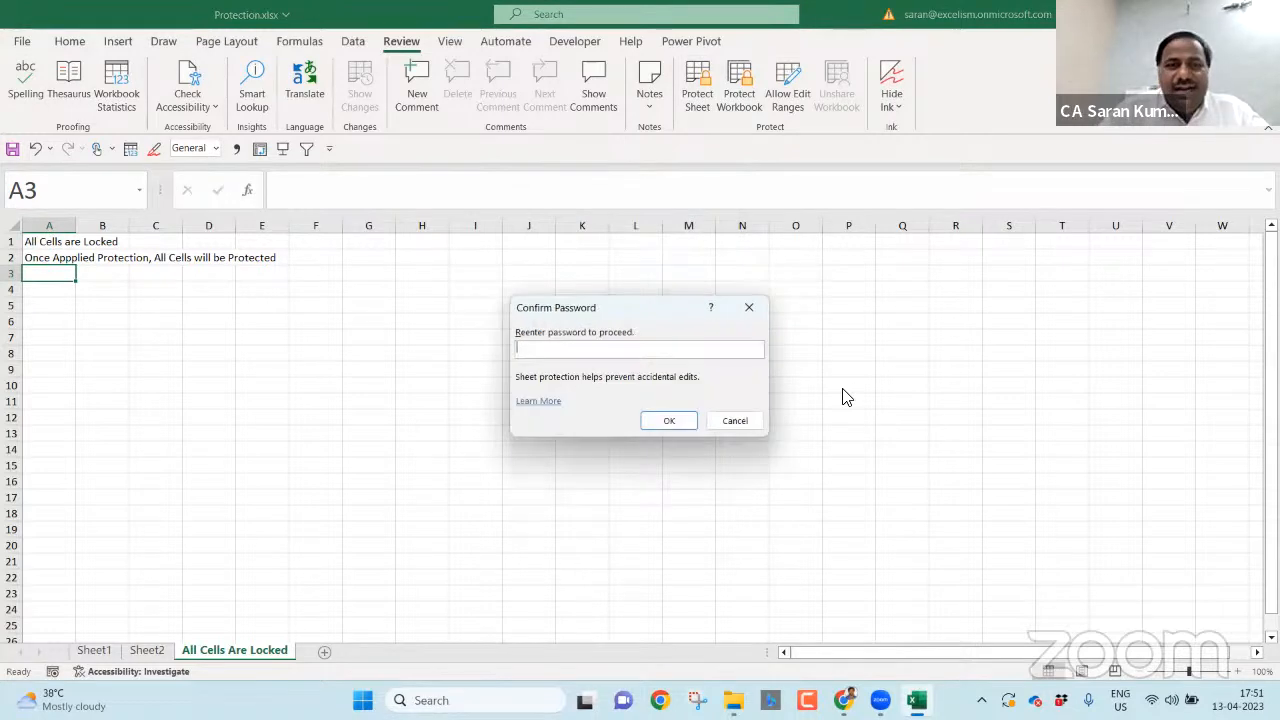
pyautogui.write('1')
pyautogui.press('Return')
pyautogui.doubleClick(277, 391)
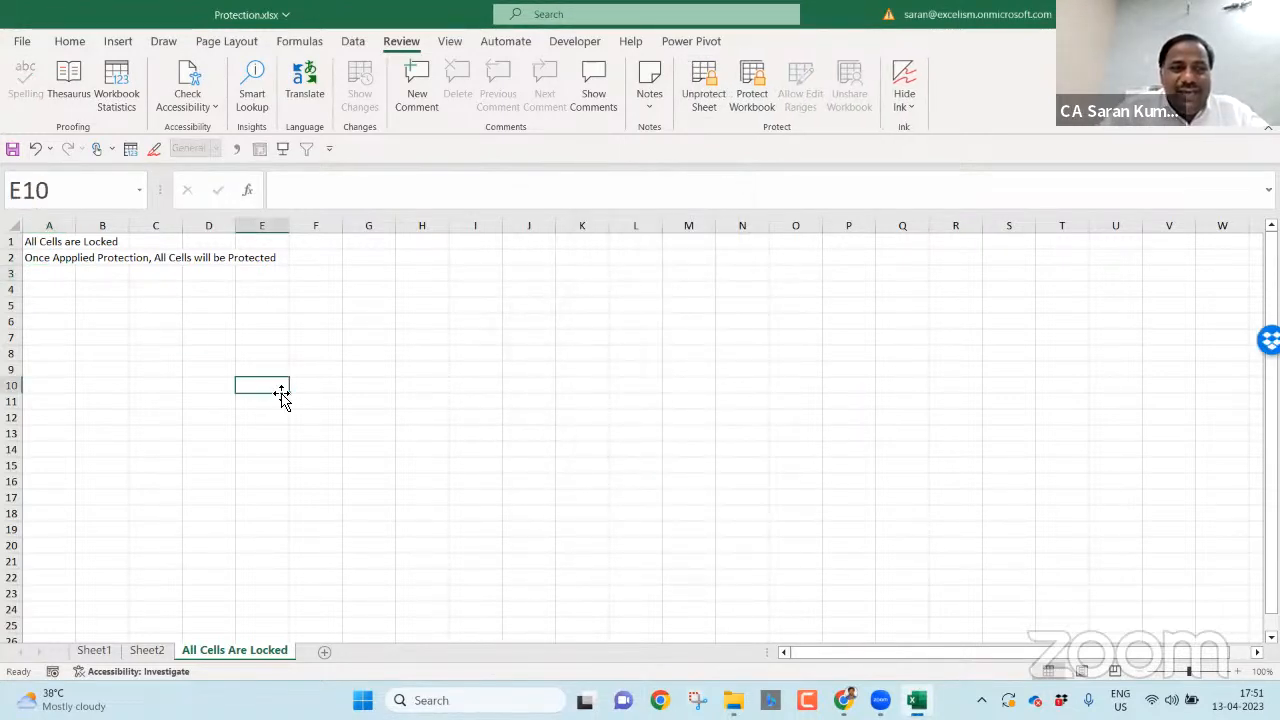
pyautogui.press('Return')
pyautogui.doubleClick(279, 392)
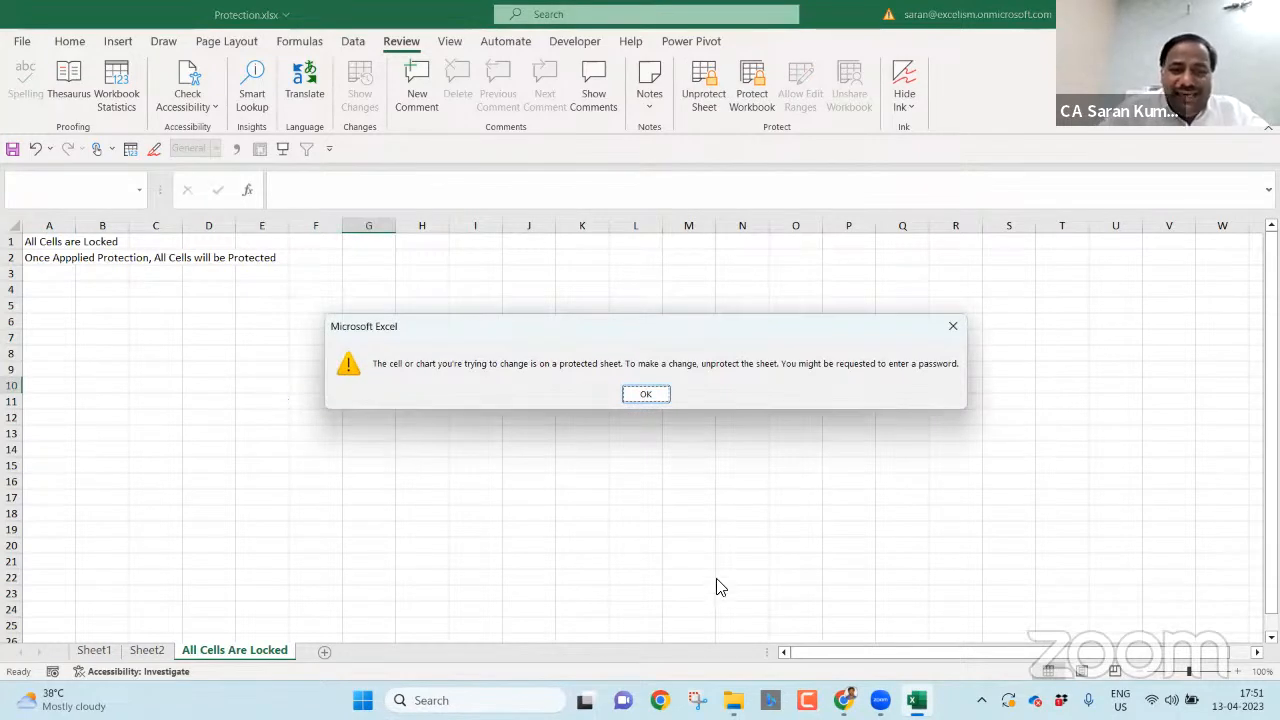
# - Capture the protected-sheet warning message with Snipping Tool
pyautogui.click(697, 700)
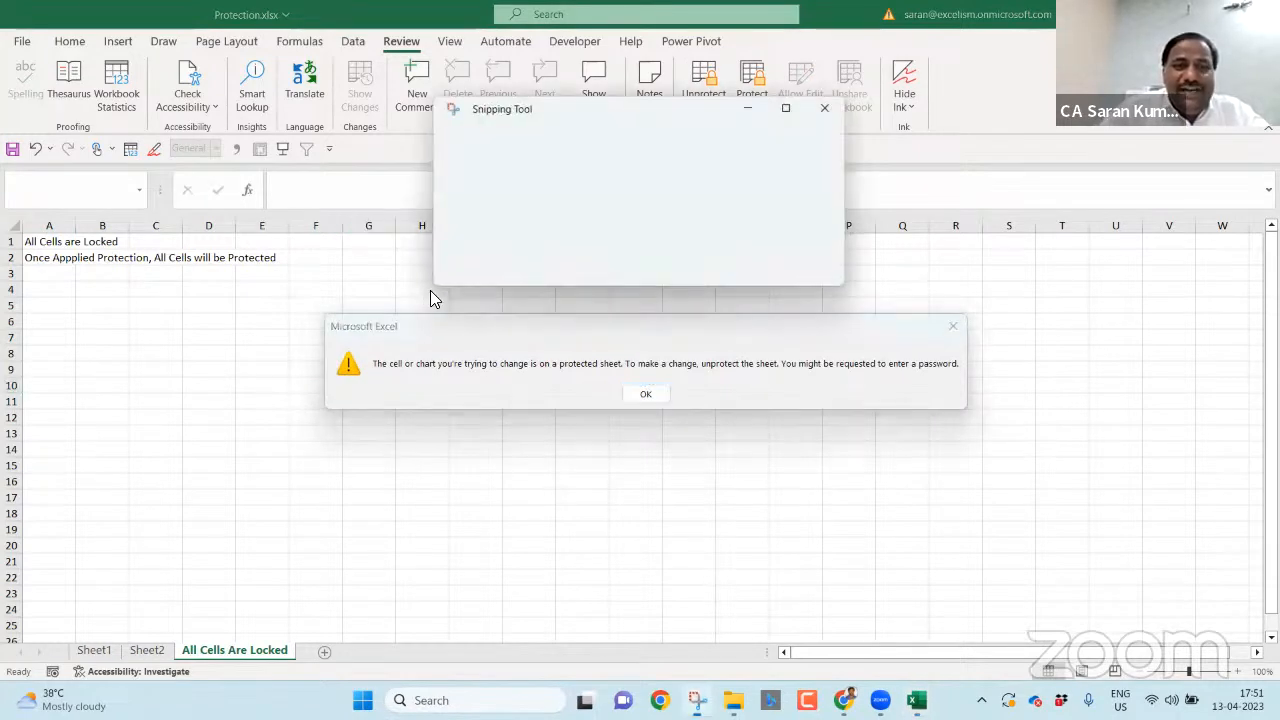
pyautogui.click(484, 143)
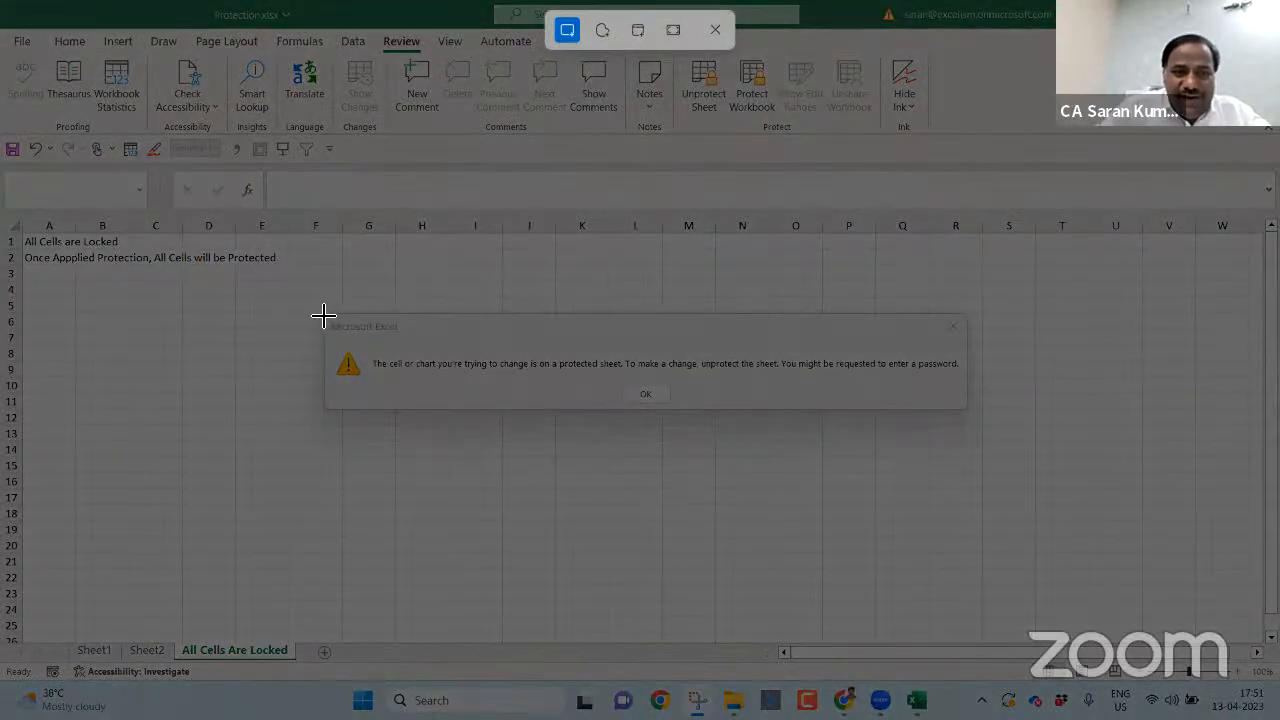
pyautogui.moveTo(323, 316); pyautogui.dragTo(966, 408)
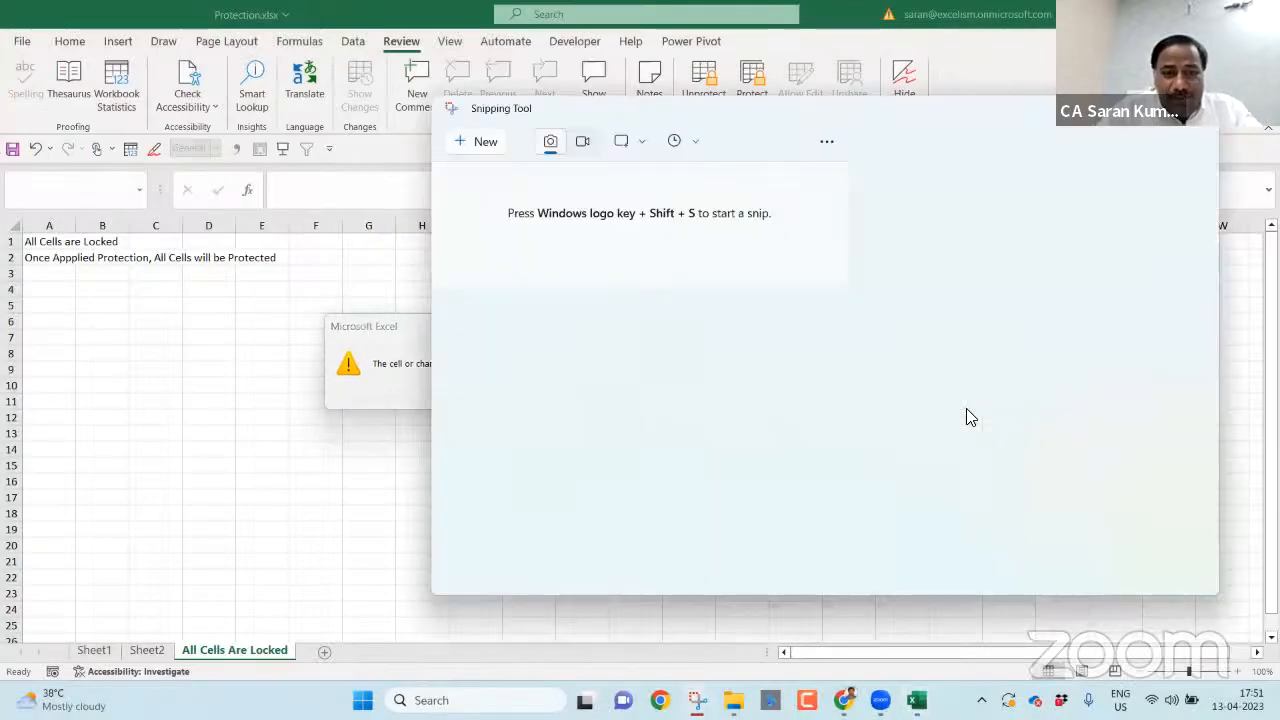
pyautogui.hotkey('alt', 'Tab')
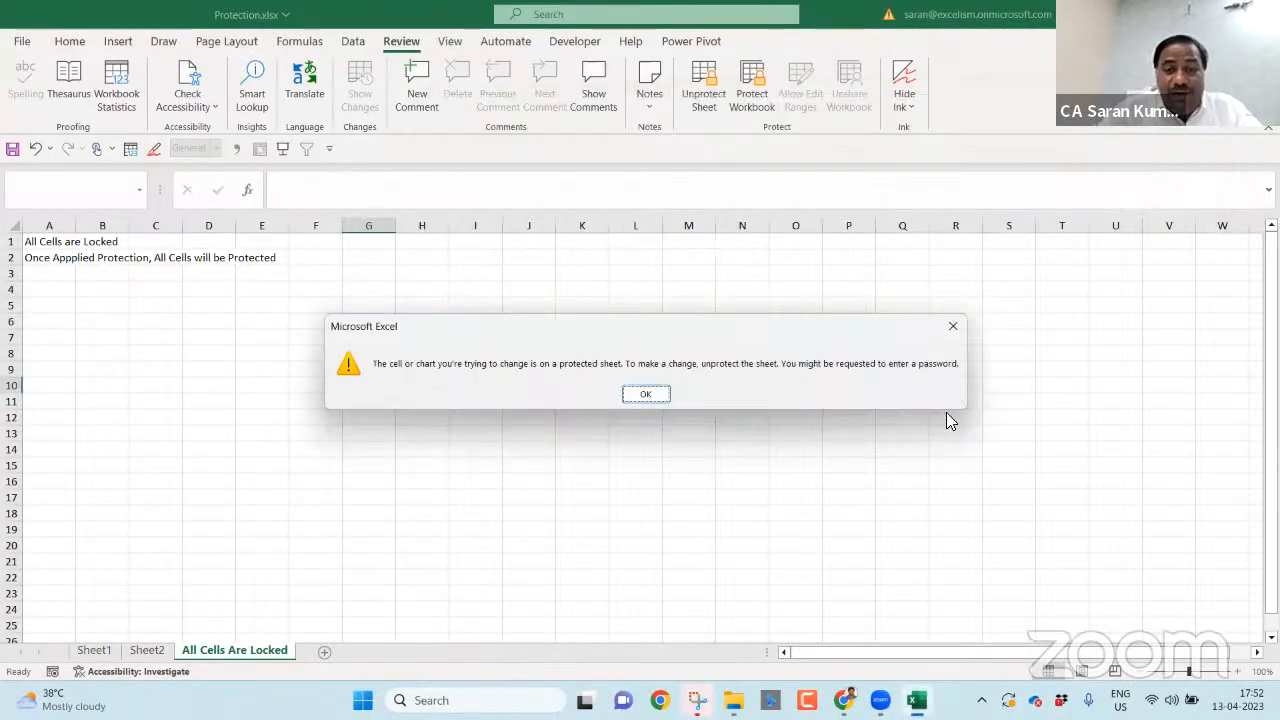
# - Dismiss the warning and unprotect the sheet
pyautogui.click(662, 395)
pyautogui.click(703, 85)
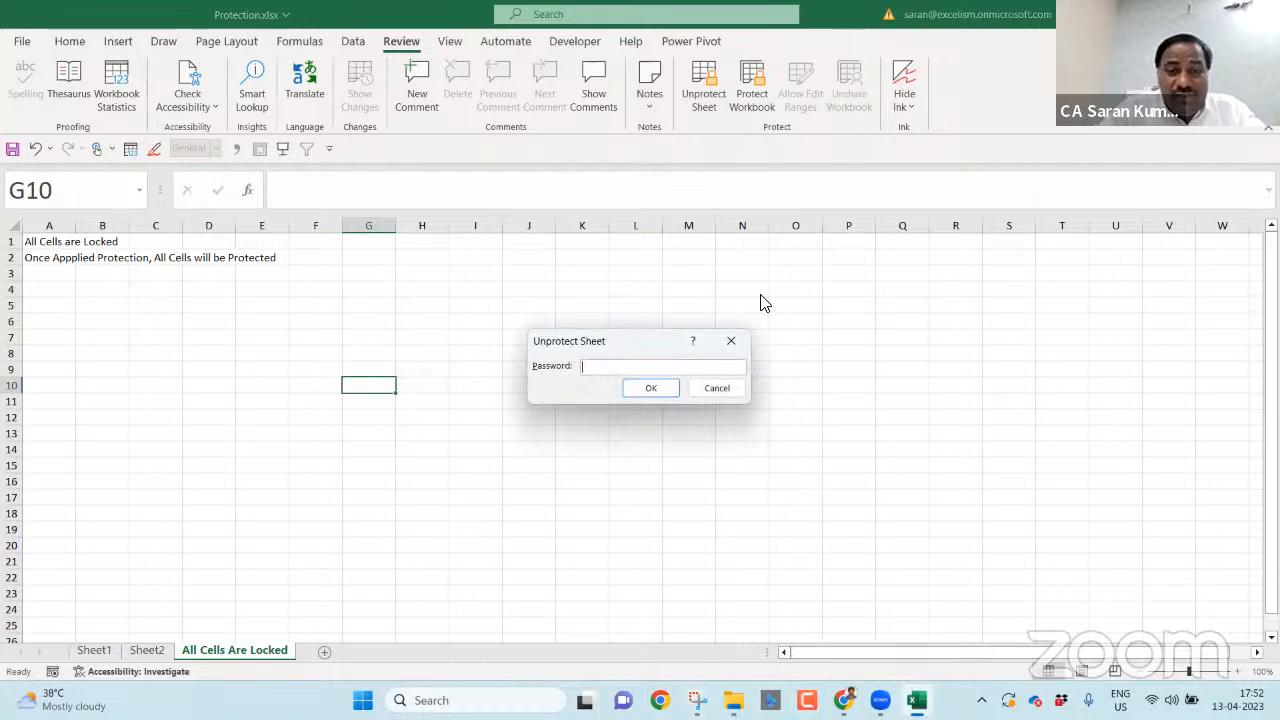
pyautogui.press('Return')
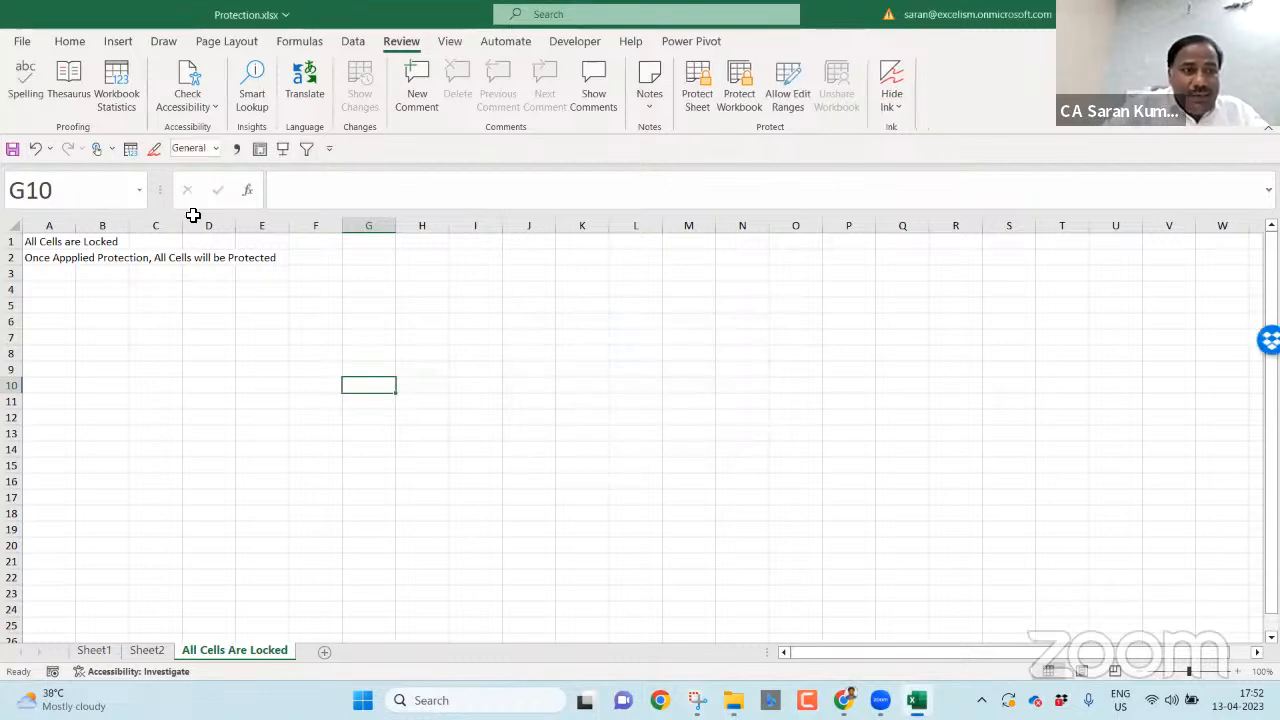
# - Paste the warning screenshot below the notes and start typing 'If user try editing the cell' in A4
pyautogui.click(65, 295)
pyautogui.hotkey('ctrl', 'v')
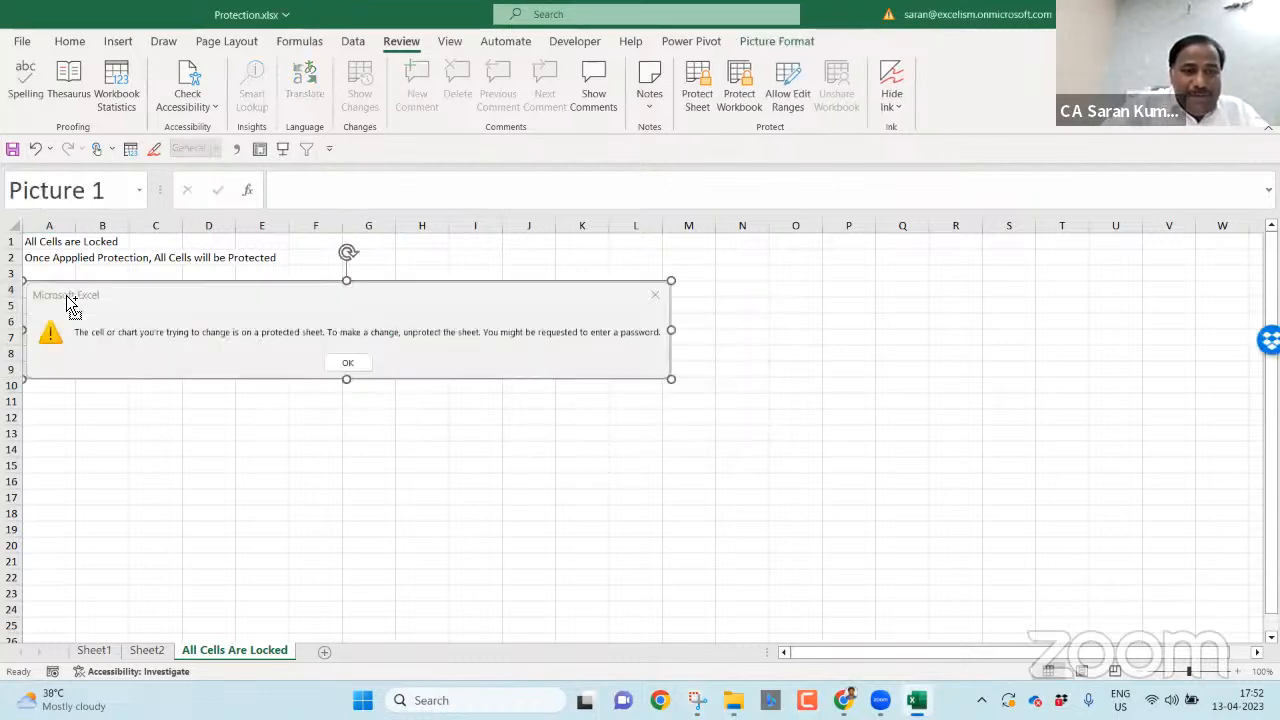
pyautogui.click(507, 477)
pyautogui.moveTo(231, 360); pyautogui.dragTo(231, 380)
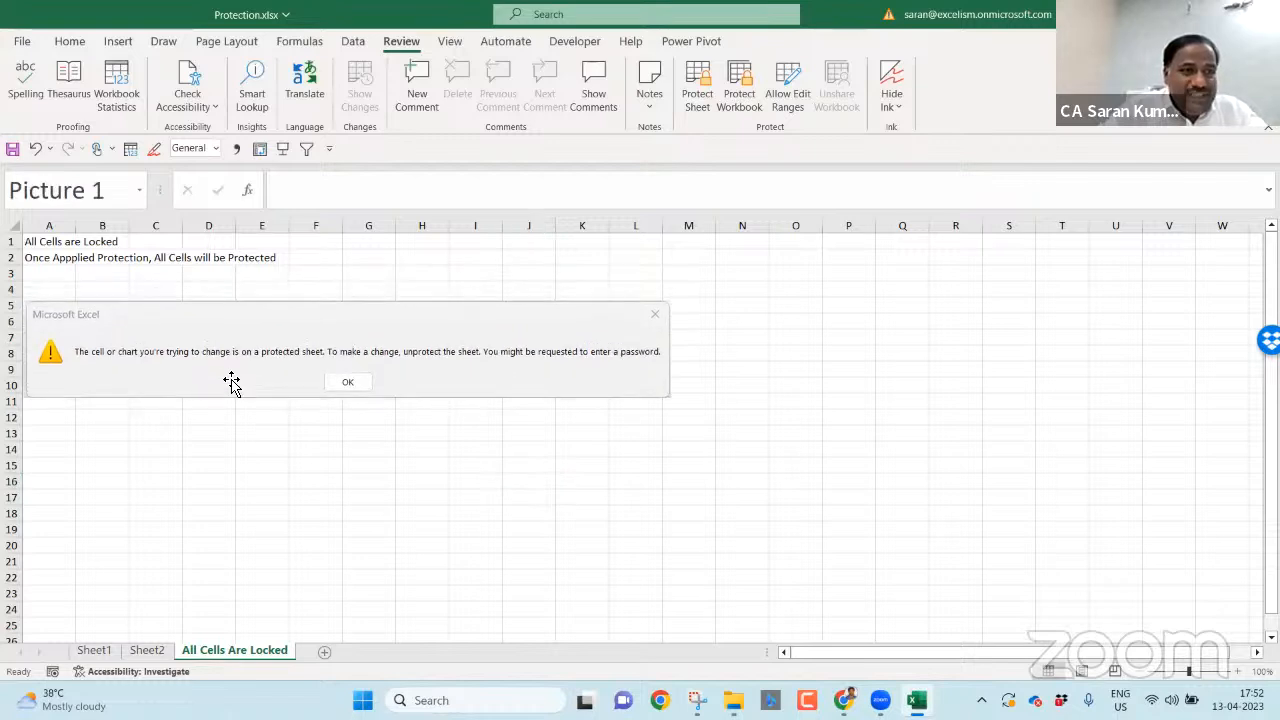
pyautogui.click(69, 283)
pyautogui.write('If user tr')
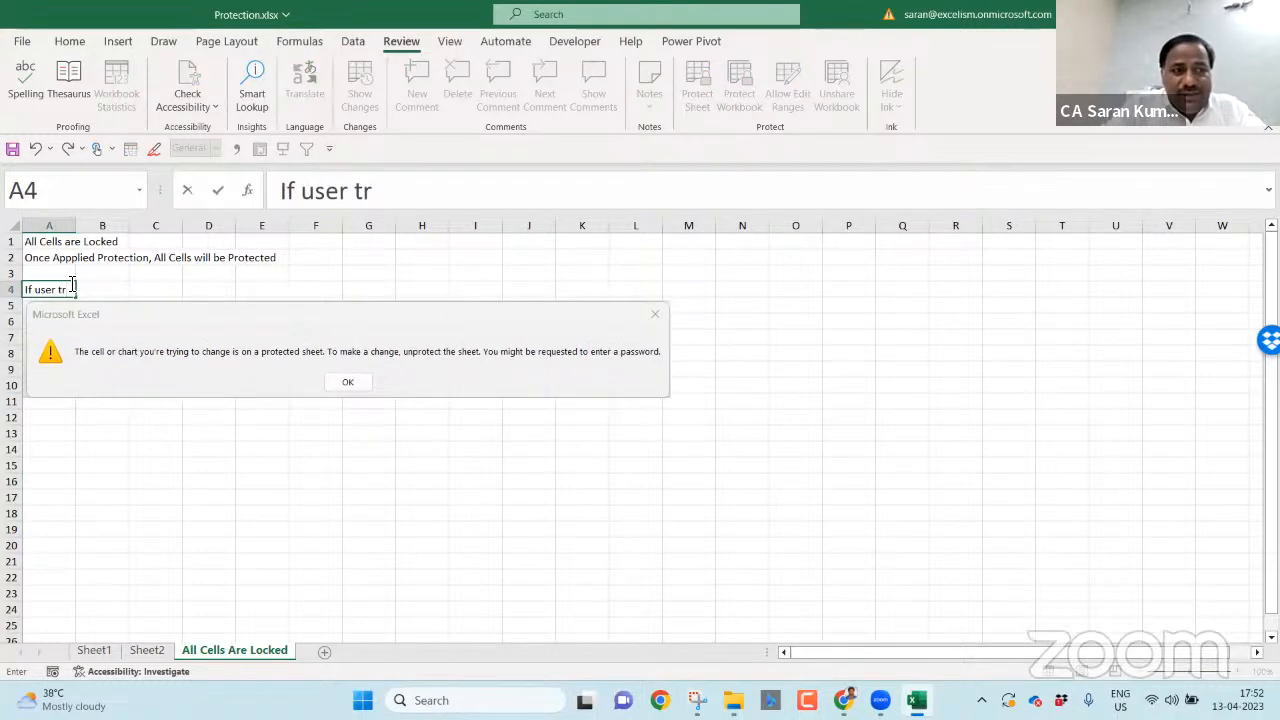
pyautogui.write('y editing the cell')
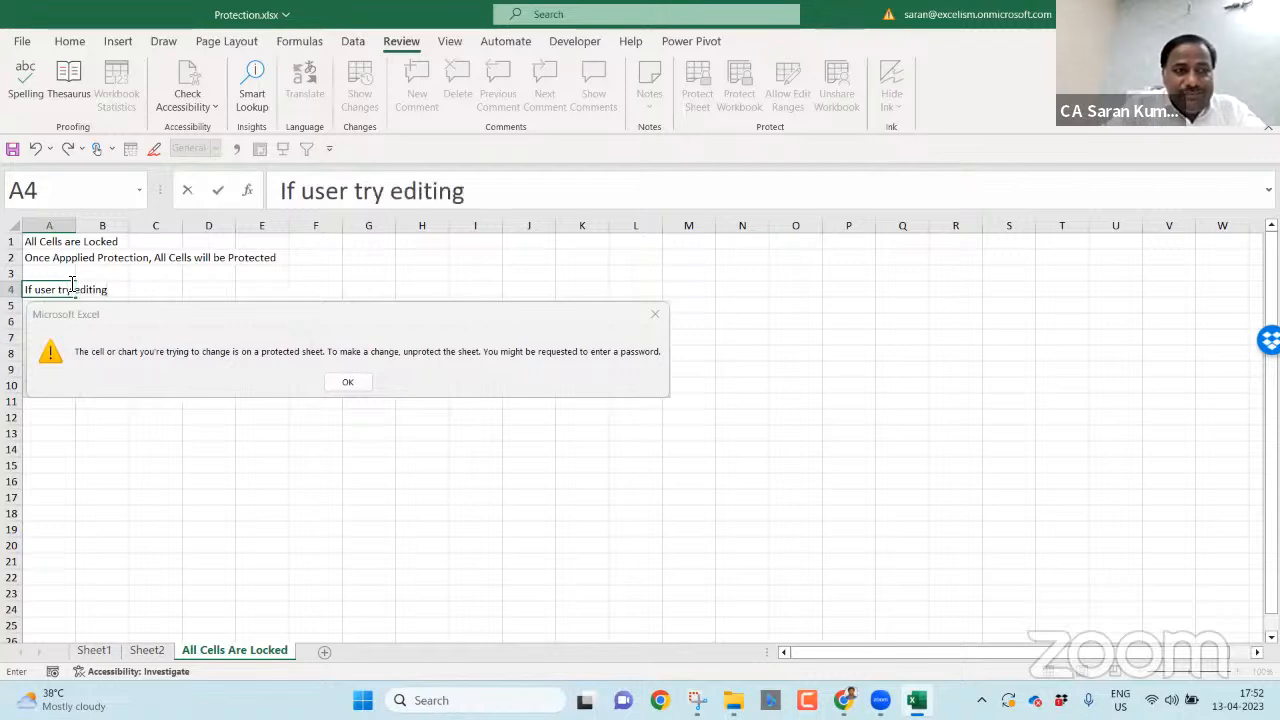
# - Finish the A4 note so it reads 'If user try edit the cell, the following message appears.'
pyautogui.press('BackSpace')
pyautogui.press('BackSpace')
pyautogui.press('BackSpace')
pyautogui.press('BackSpace')
pyautogui.press('BackSpace')
pyautogui.press('BackSpace')
pyautogui.press('BackSpace')
pyautogui.press('BackSpace')
pyautogui.press('BackSpace')
pyautogui.write('the cell, the following message appears.')
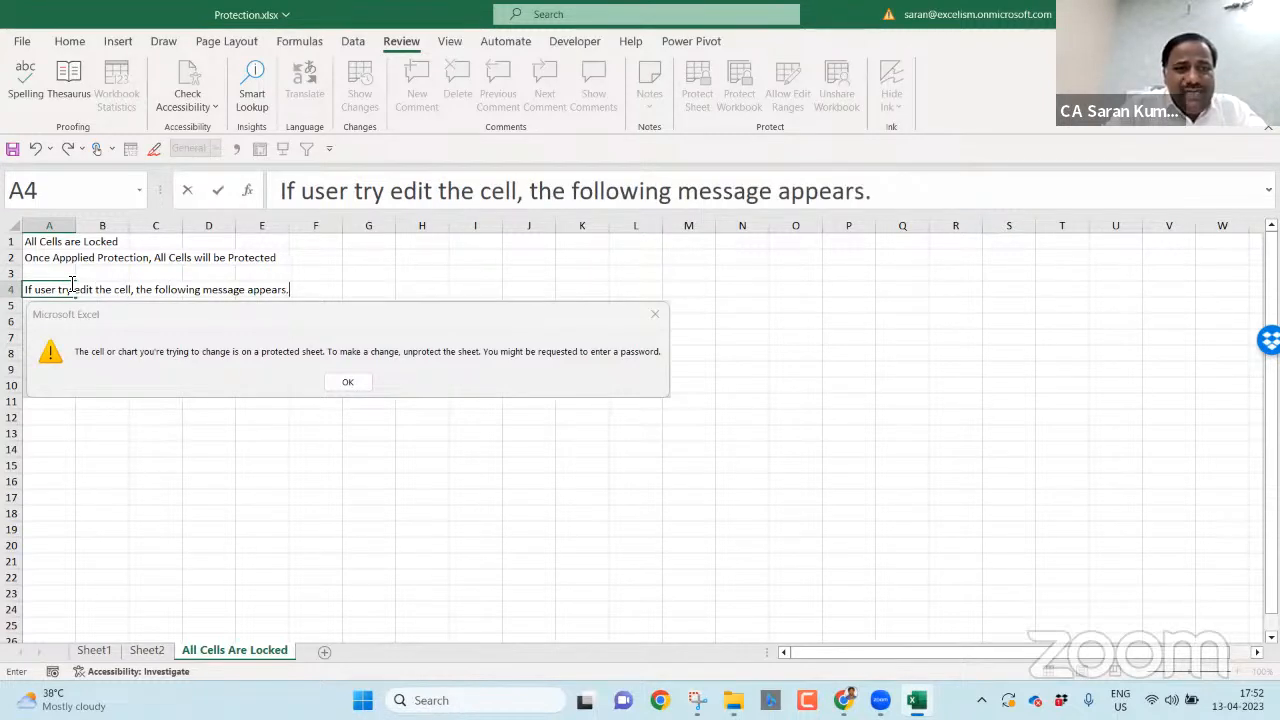
pyautogui.press('Return')
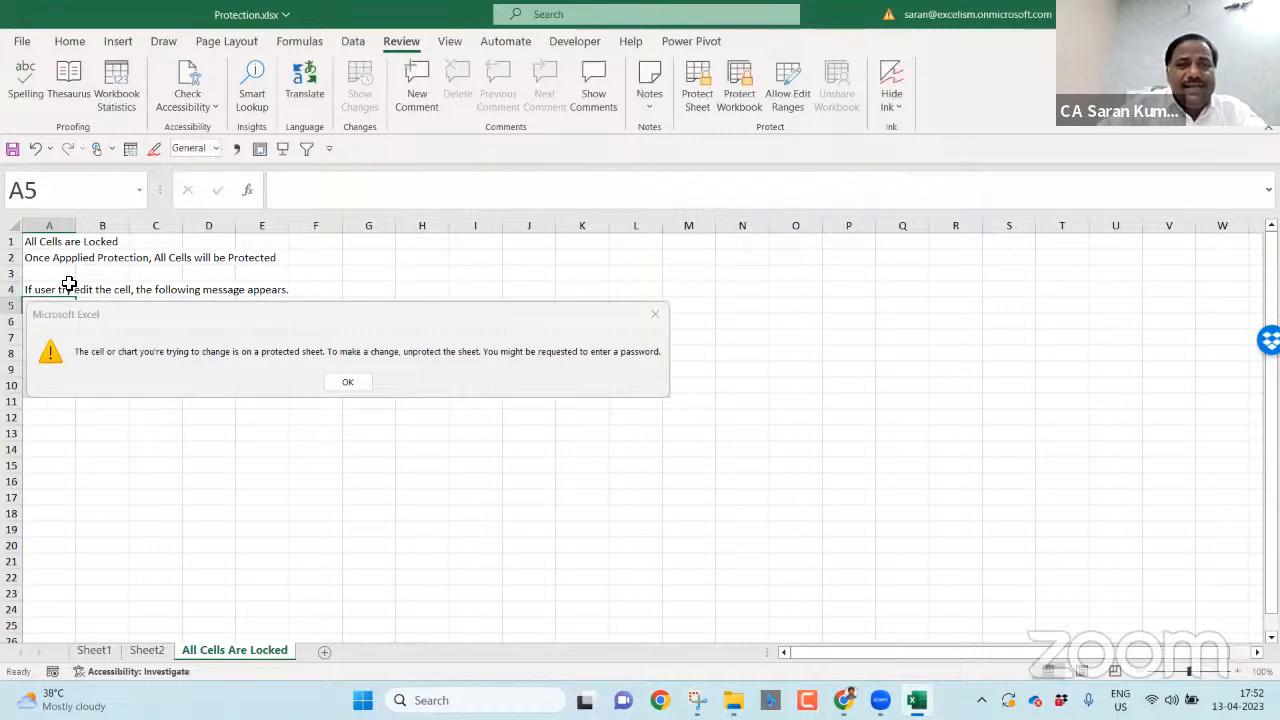
# - Protect the sheet, unprotect it, protect it again, and test that editing a cell is blocked
pyautogui.click(698, 82)
pyautogui.press('Return')
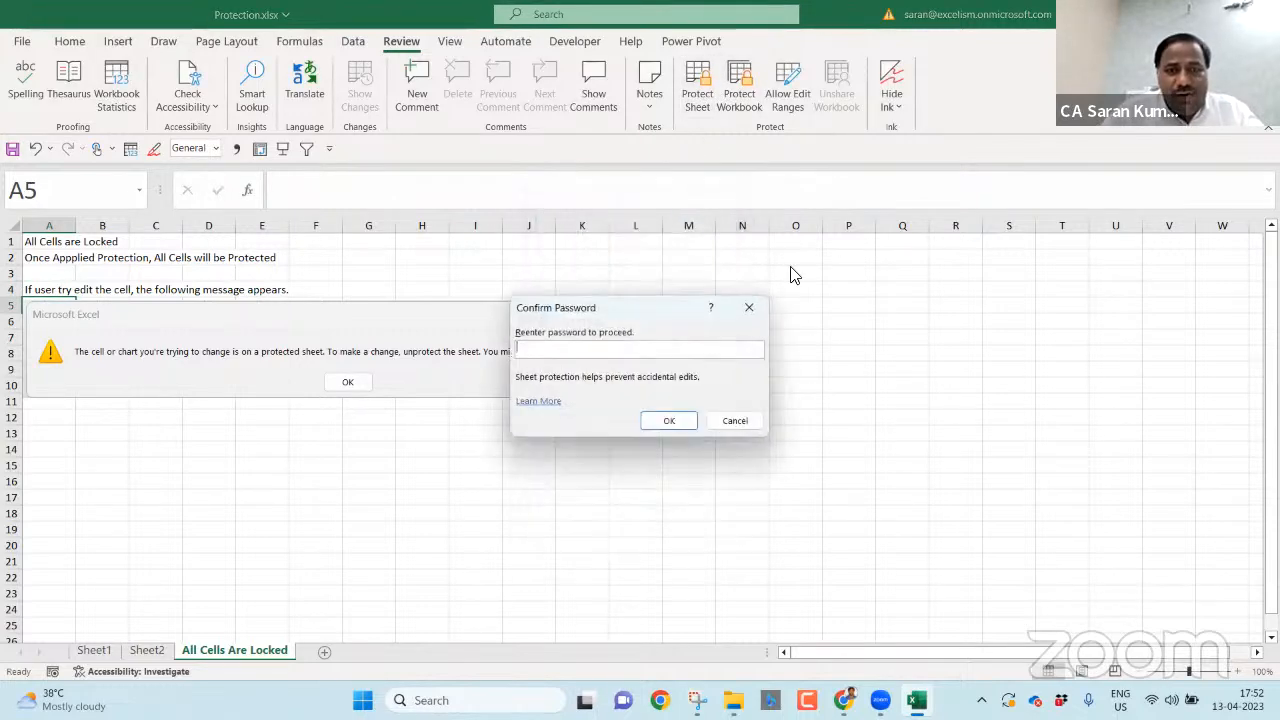
pyautogui.press('Return')
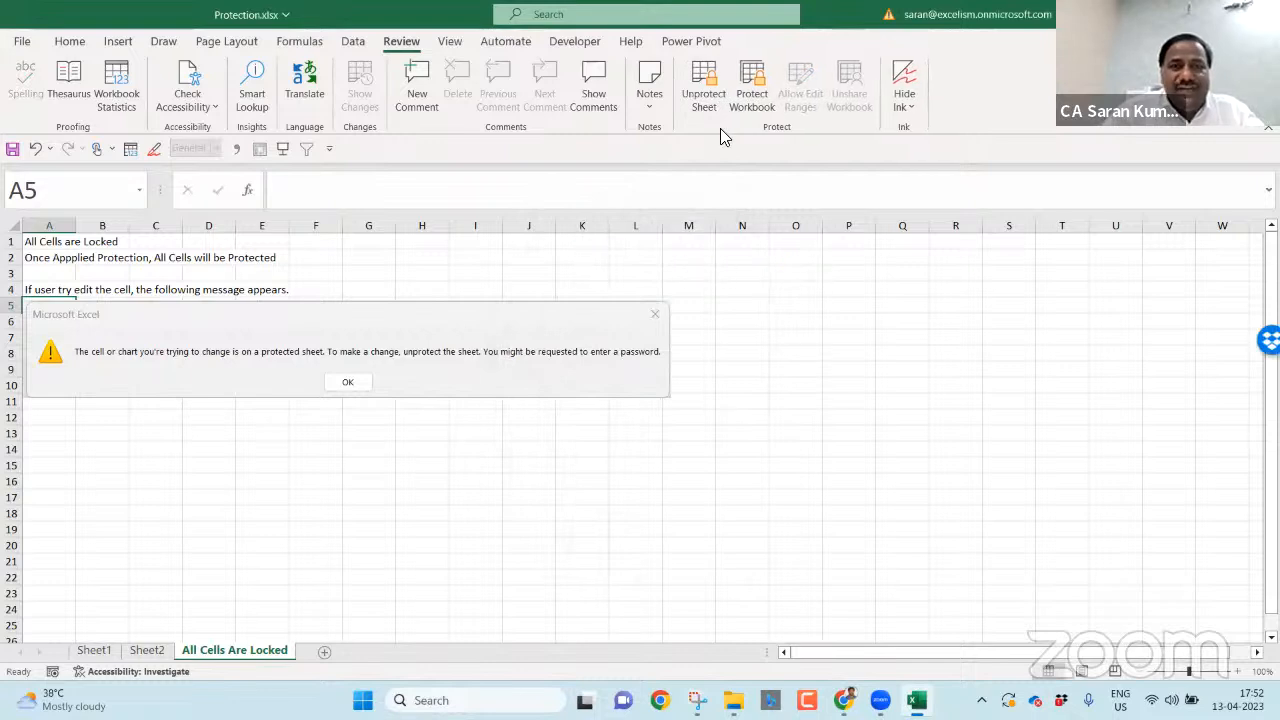
pyautogui.click(706, 108)
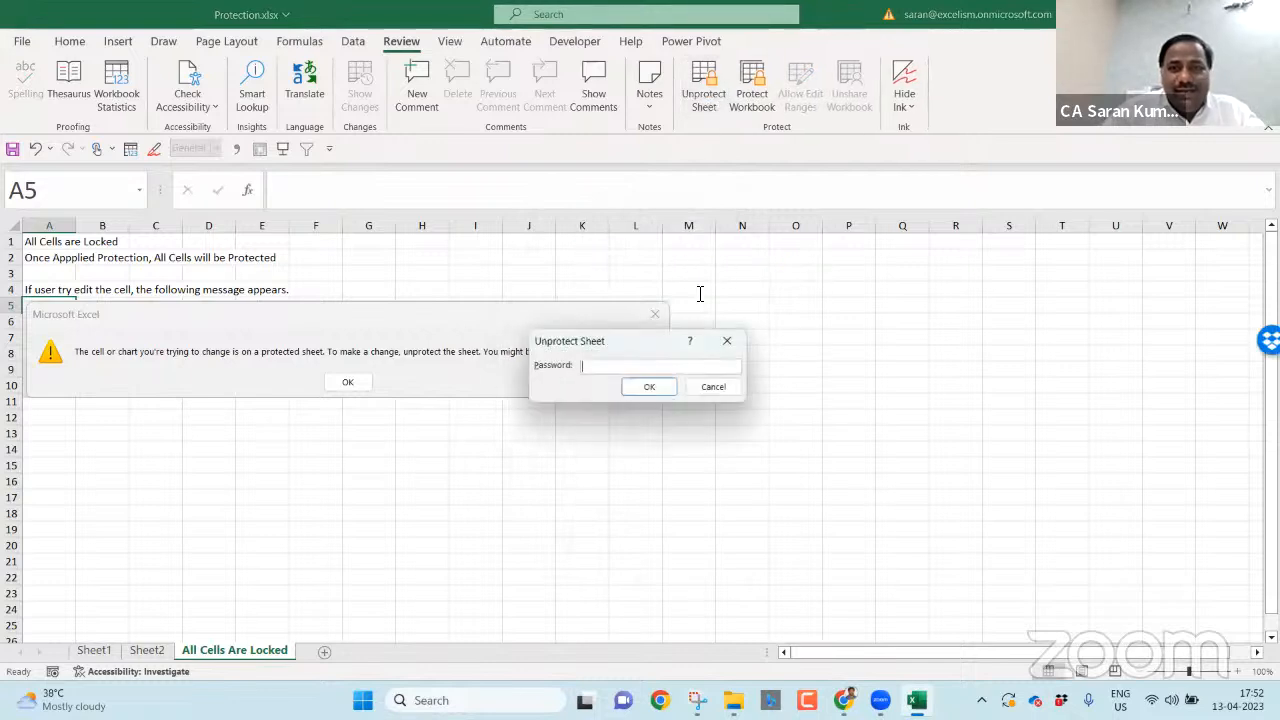
pyautogui.click(651, 388)
pyautogui.click(702, 92)
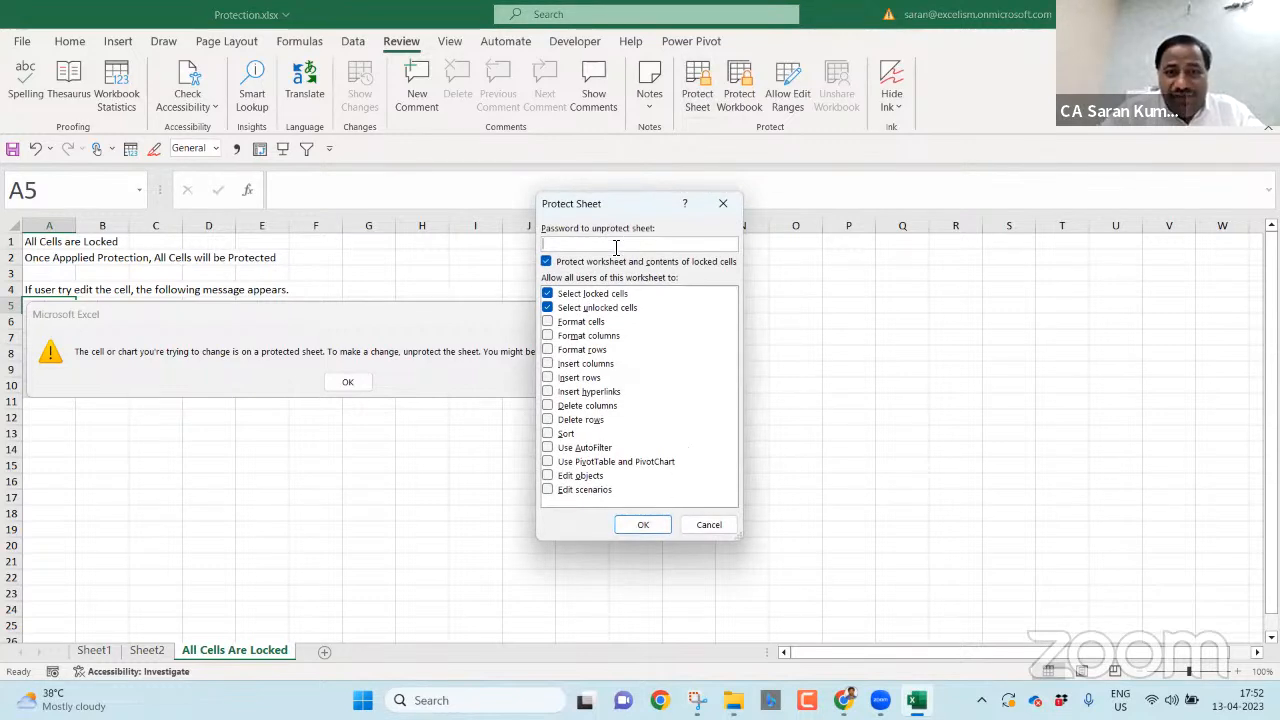
pyautogui.click(644, 525)
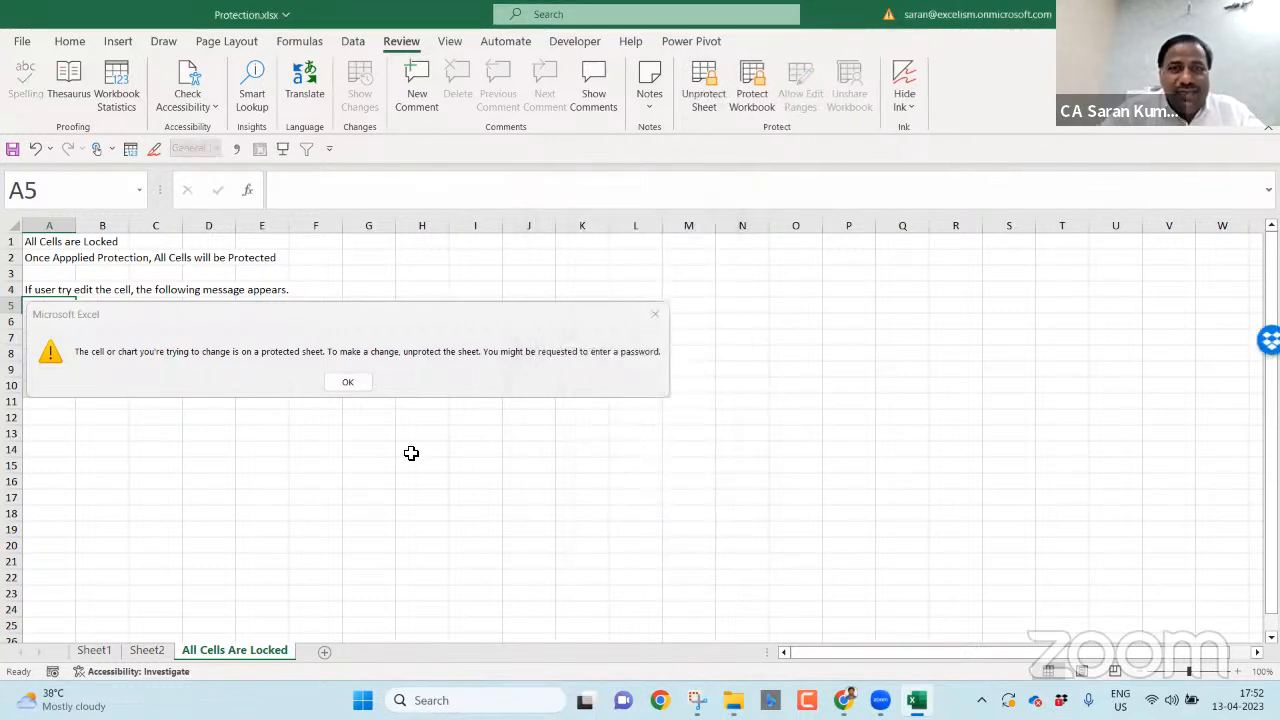
pyautogui.doubleClick(463, 453)
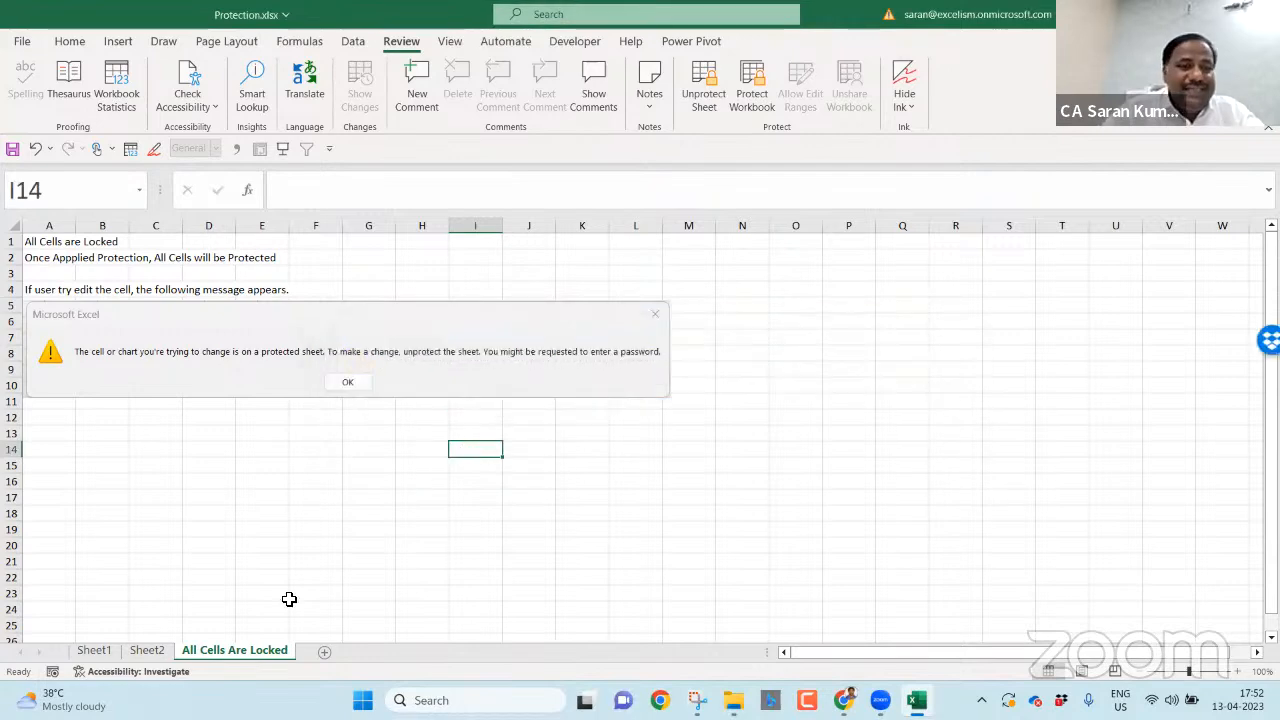
# - On Sheet1, copy the 3.1 and 3.2 notes between cells A61, A63 and A64
pyautogui.click(94, 650)
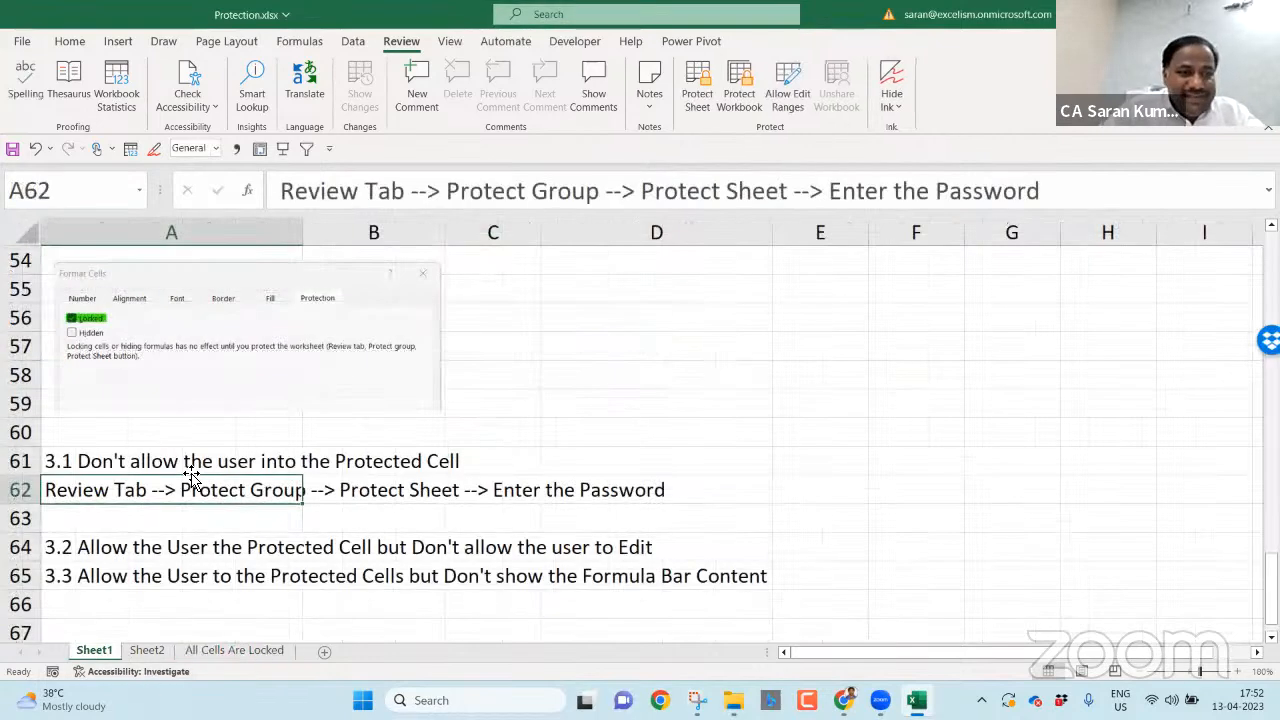
pyautogui.press('Down')
pyautogui.press('Down')
pyautogui.hotkey('ctrl', 'c')
pyautogui.press('Up')
pyautogui.press('Up')
pyautogui.press('Up')
pyautogui.hotkey('ctrl', 'c')
pyautogui.press('Down')
pyautogui.press('Down')
pyautogui.press('Return')
pyautogui.press('Down')
pyautogui.press('Down')
pyautogui.press('Up')
pyautogui.hotkey('ctrl', 'c')
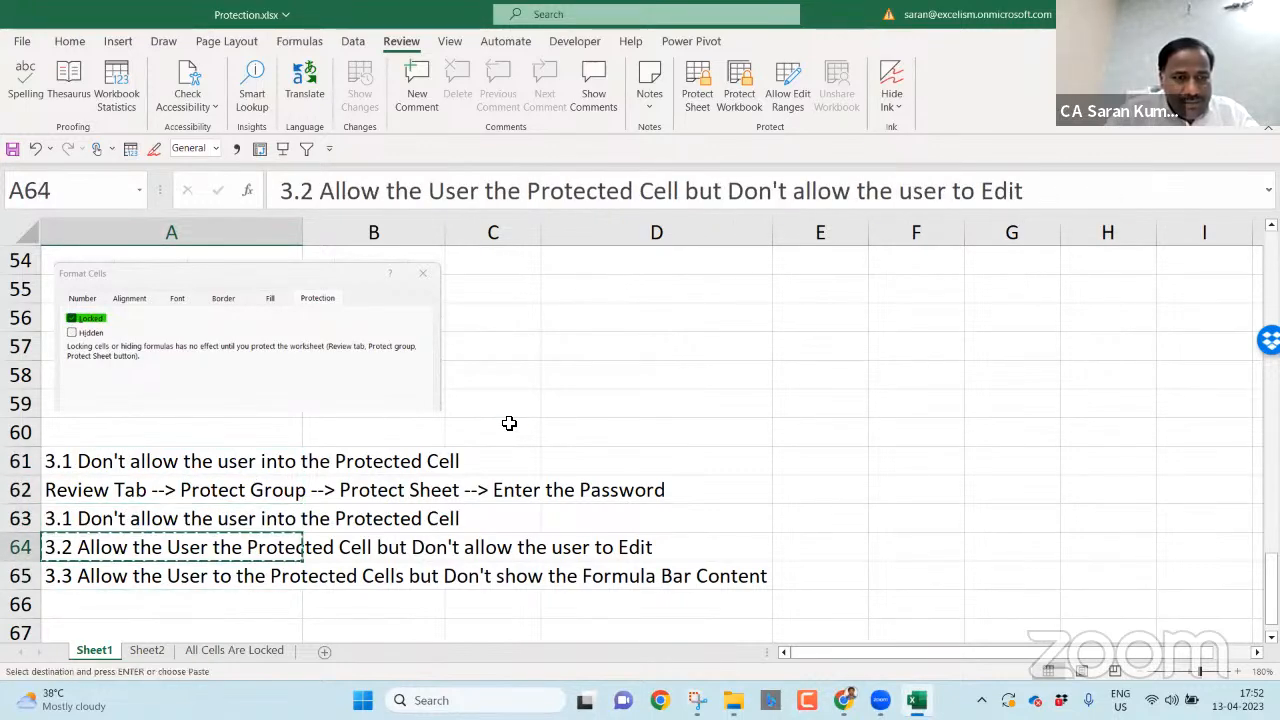
pyautogui.press('Up')
pyautogui.press('Up')
pyautogui.press('Up')
pyautogui.press('Return')
pyautogui.press('Down')
# - Renumber the notes, changing A61's 2 to 1 and A63's 1 to 2
pyautogui.press('Up')
pyautogui.press('F2')
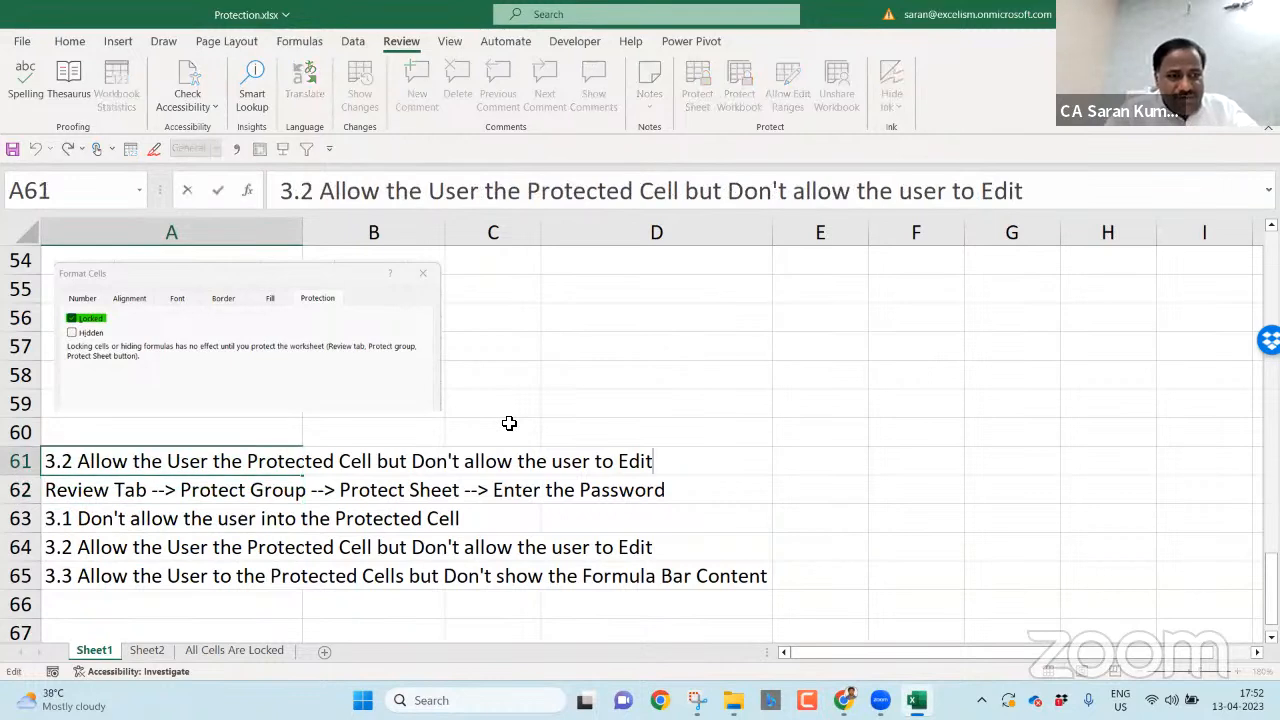
pyautogui.press('Home')
pyautogui.hotkey('ctrl', 'Right')
pyautogui.hotkey('ctrl', 'Right')
pyautogui.hotkey('ctrl', 'Right')
pyautogui.hotkey('shift', 'Right')
pyautogui.write('1')
pyautogui.press('Return')
pyautogui.press('Return')
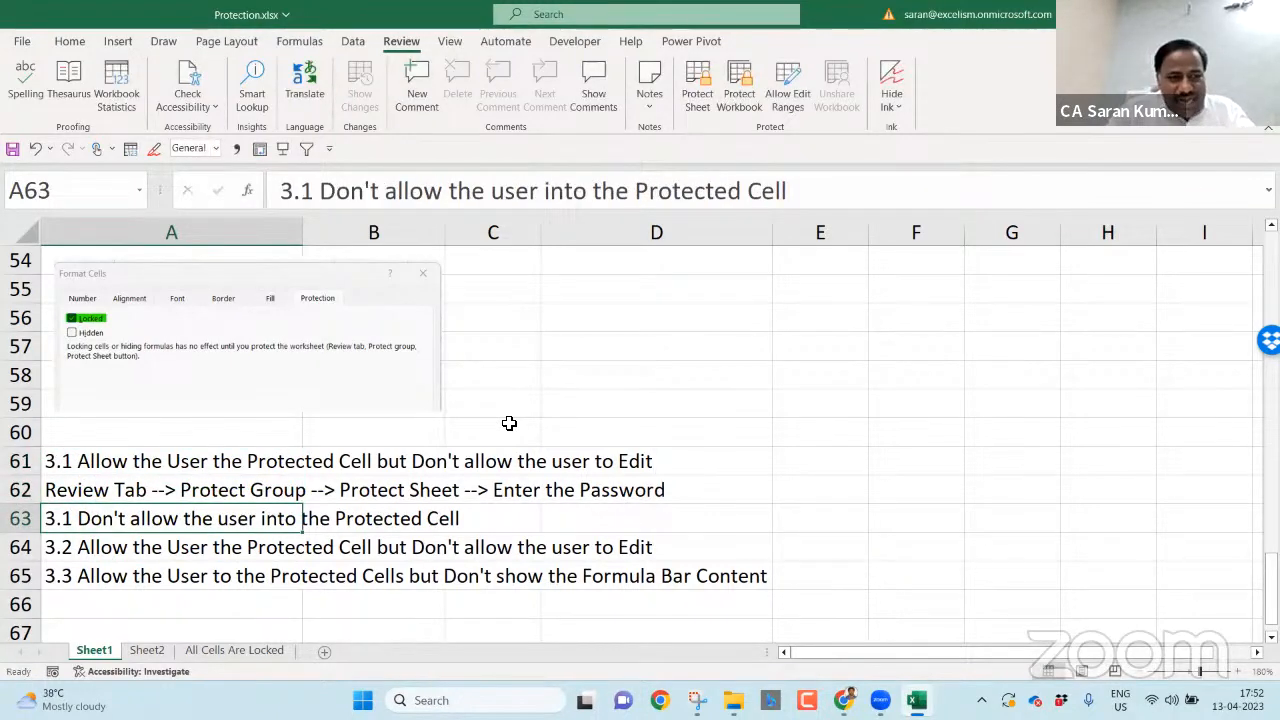
pyautogui.press('F2')
pyautogui.press('Home')
pyautogui.press('Right')
pyautogui.press('Right')
pyautogui.hotkey('shift', 'Right')
pyautogui.write('2')
pyautogui.press('Return')
pyautogui.press('Return')
# - Delete the duplicate note in row 64
pyautogui.press('Up')
pyautogui.hotkey('shift', 'space')
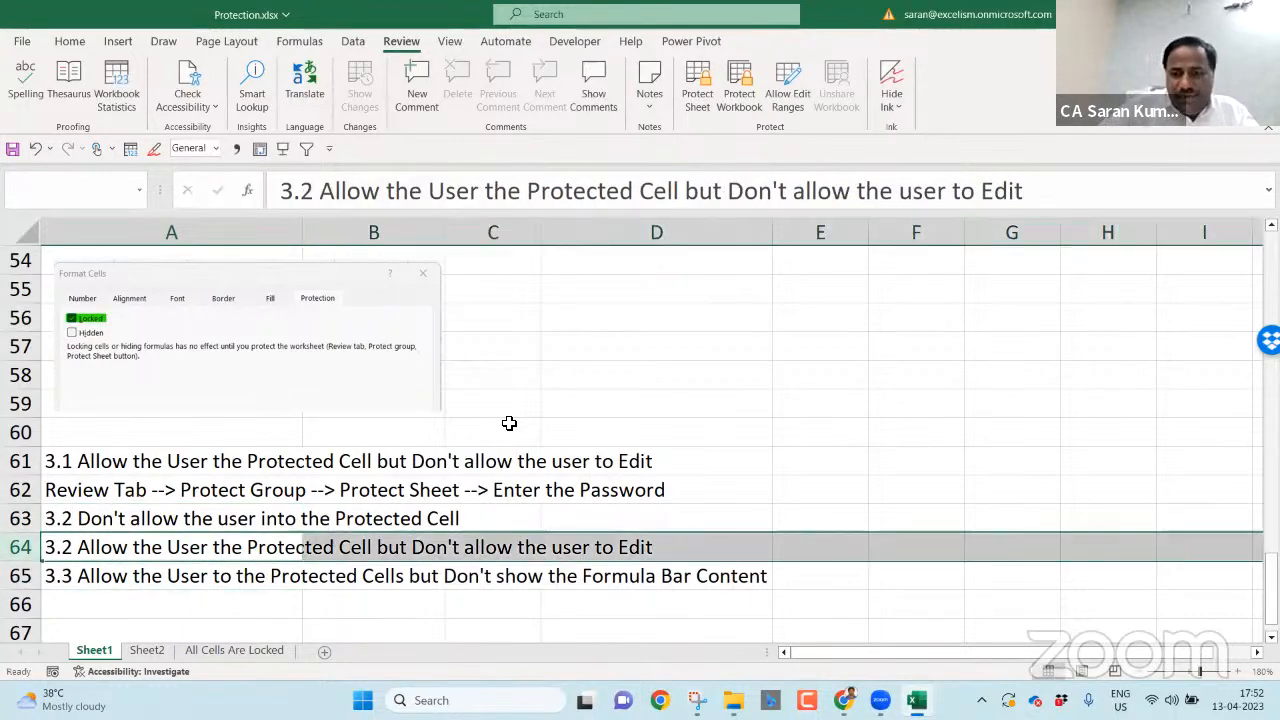
pyautogui.hotkey('ctrl', '-')
pyautogui.press('Up')
pyautogui.press('Up')
pyautogui.press('Up')
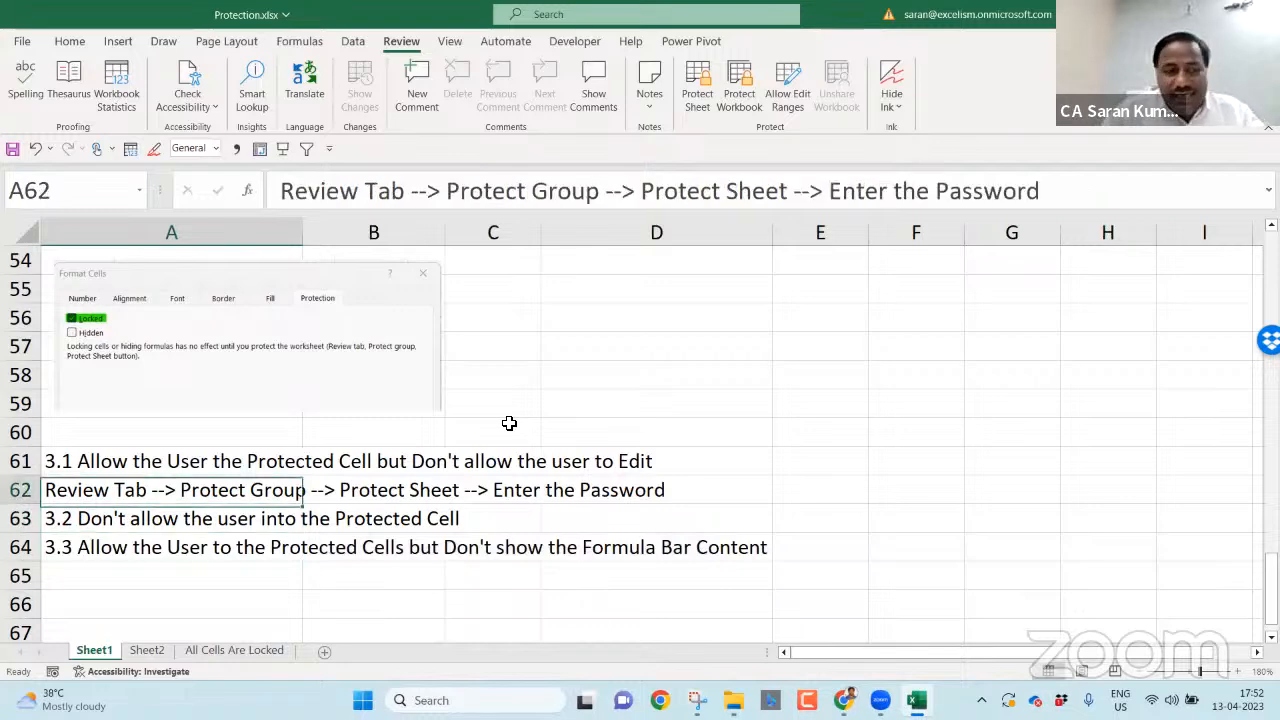
pyautogui.press('Down')
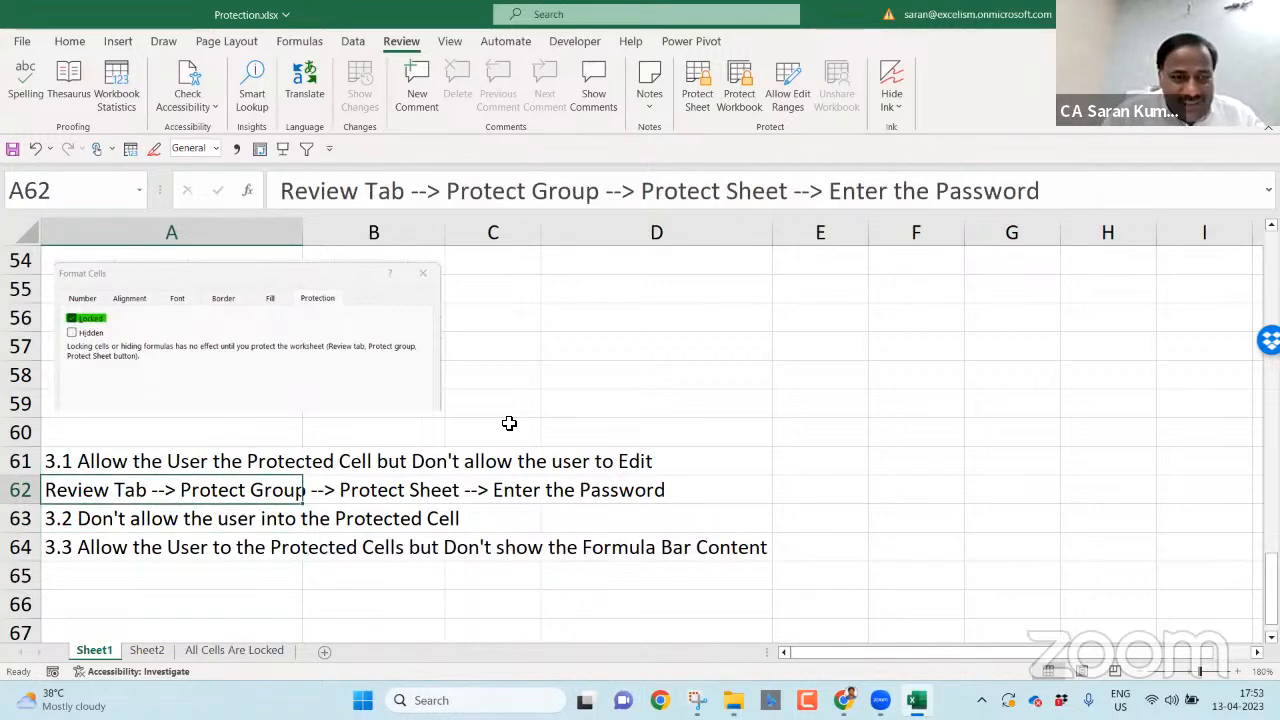
# - On the All Cells Are Locked sheet, show that locked cells can still be selected
pyautogui.click(242, 655)
pyautogui.click(903, 368)
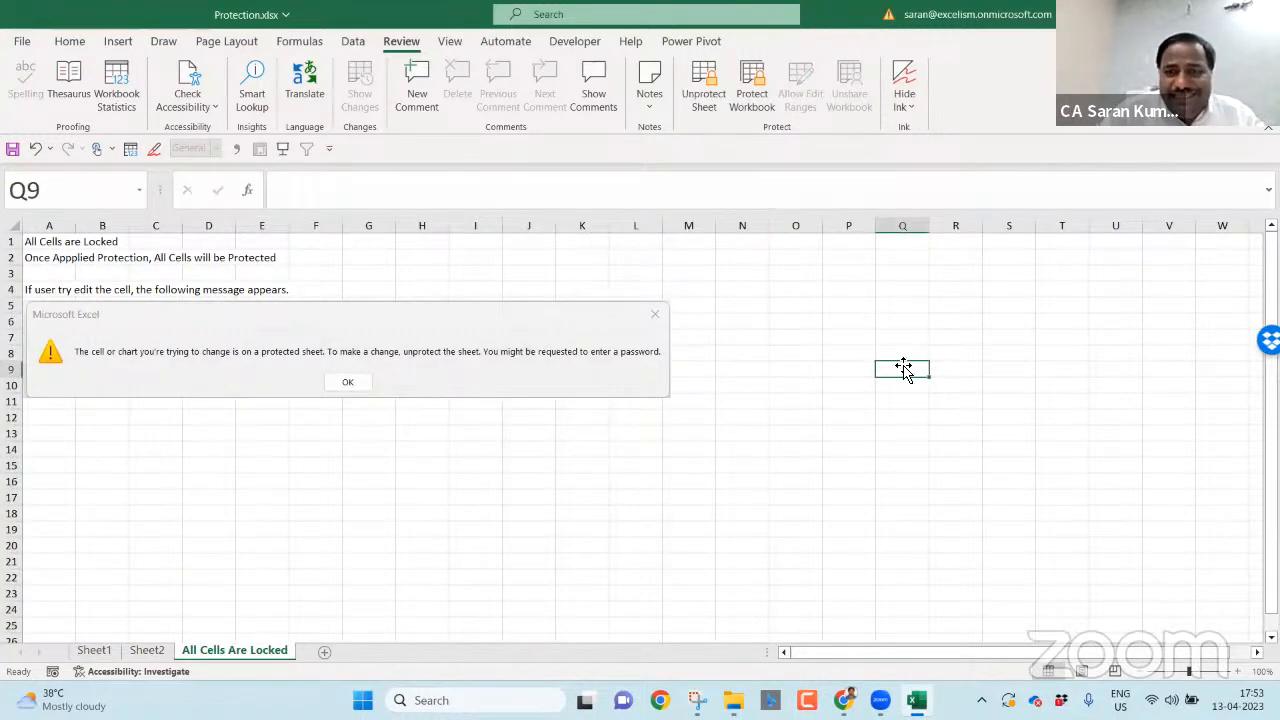
pyautogui.click(815, 290)
pyautogui.click(705, 289)
pyautogui.click(467, 253)
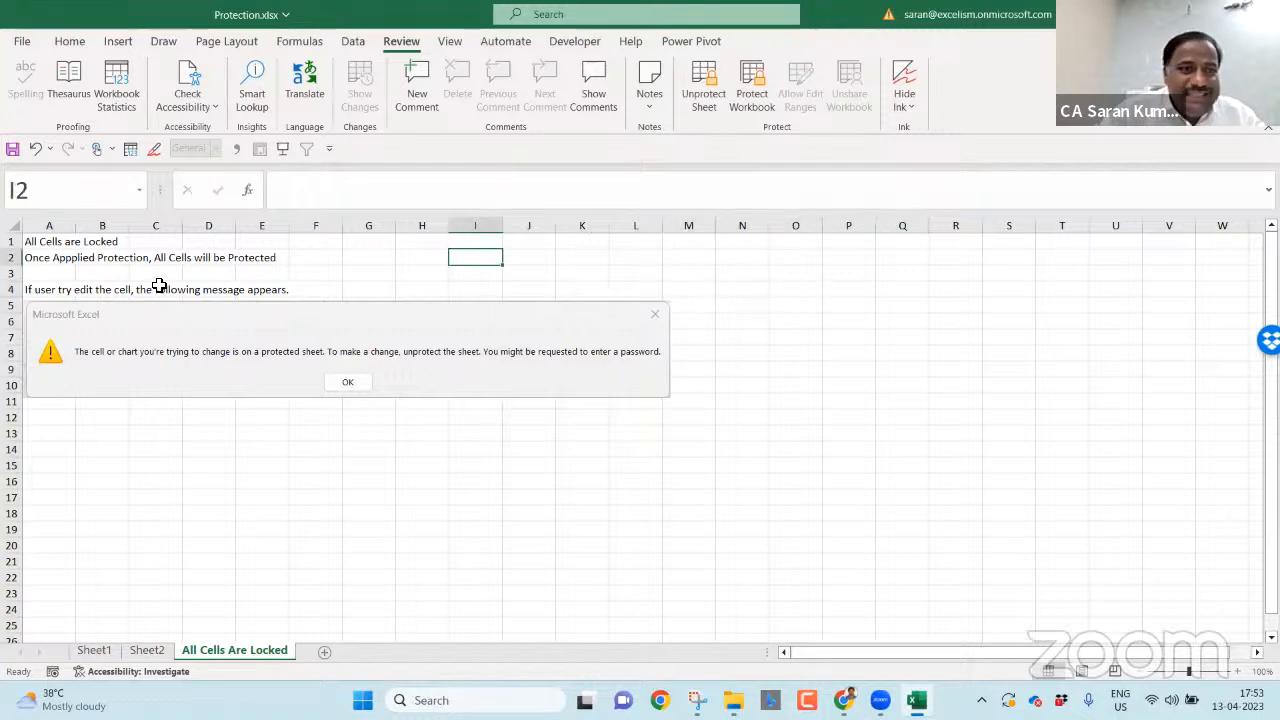
pyautogui.click(44, 241)
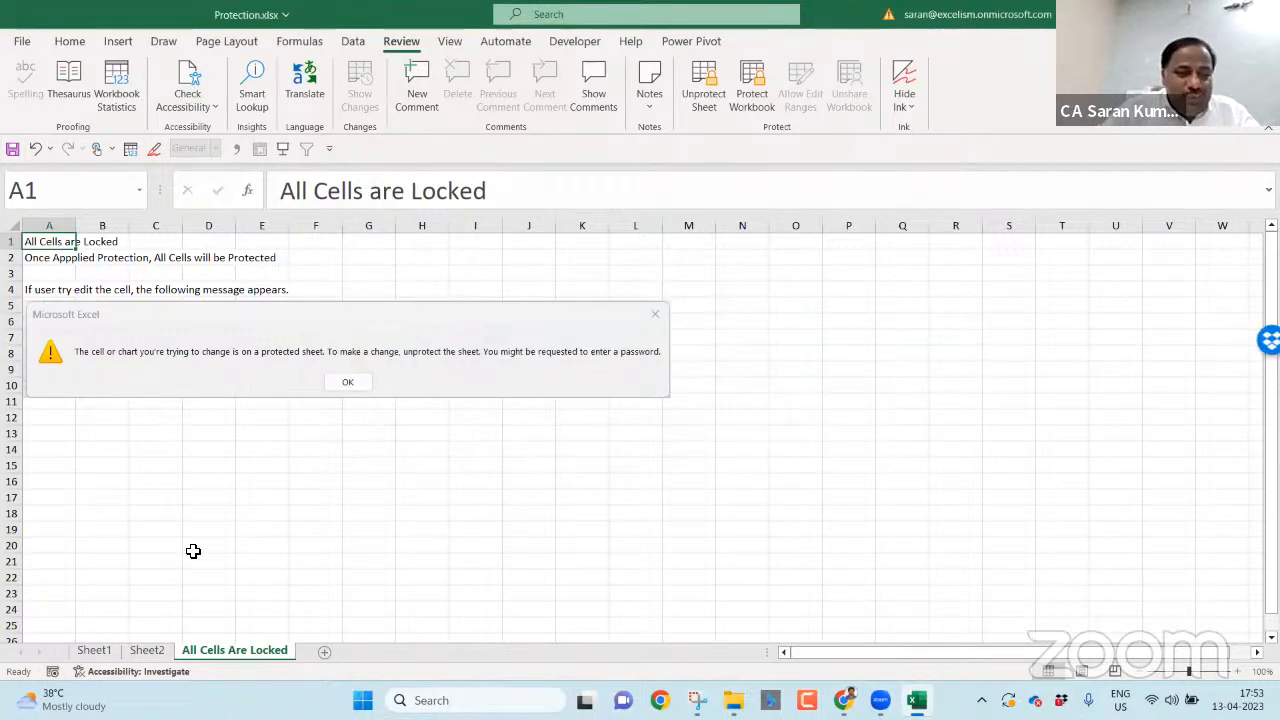
# - Back on Sheet1, indent the four notes in A61:A64 one step
pyautogui.click(94, 650)
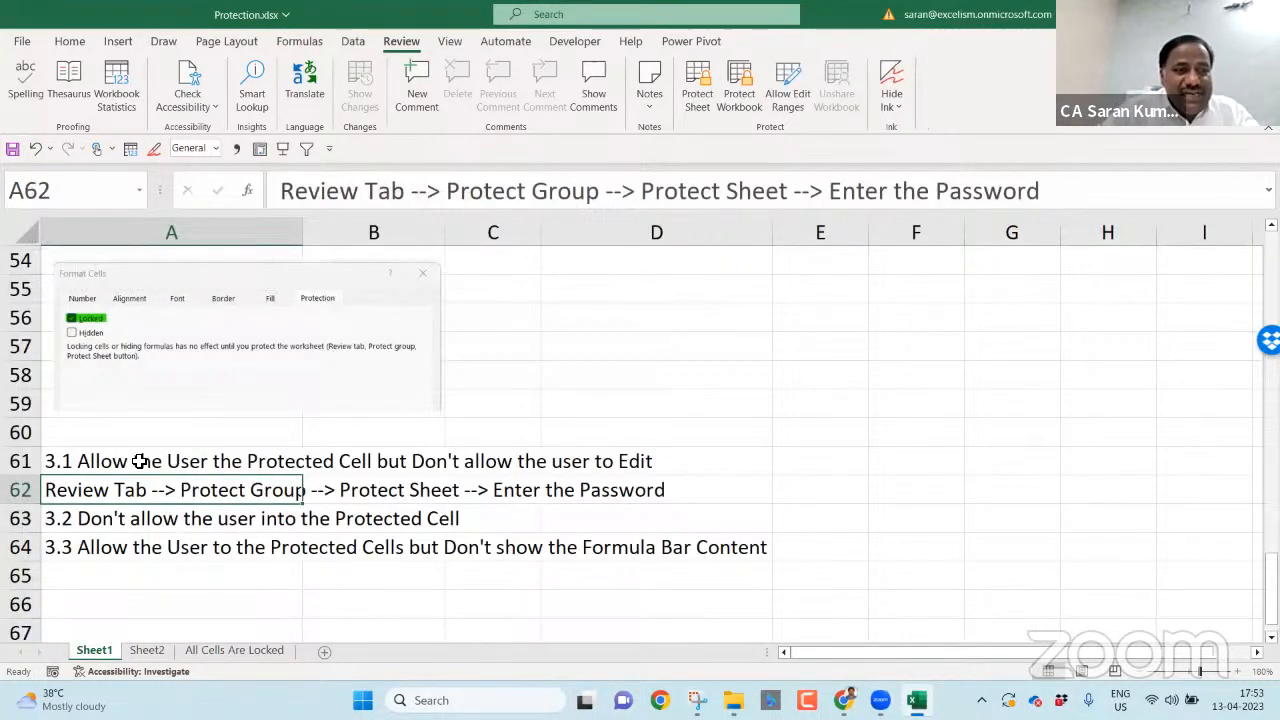
pyautogui.click(120, 461)
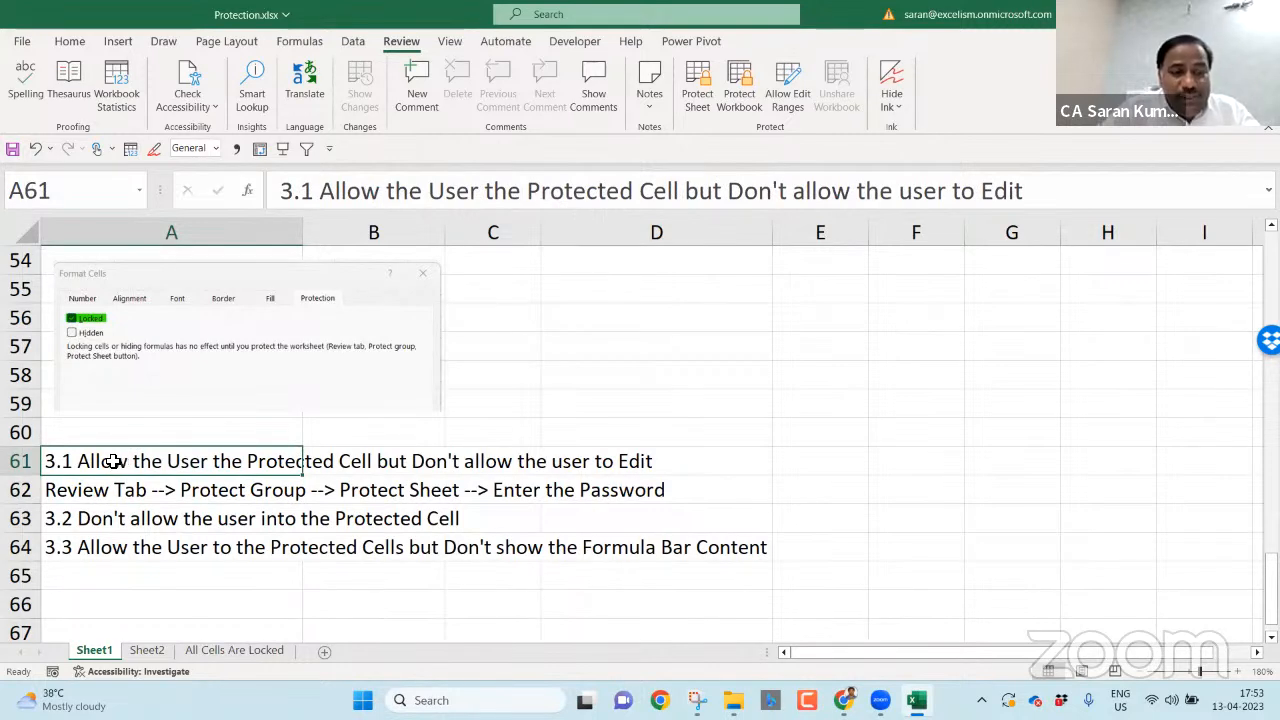
pyautogui.hotkey('shift', 'Down')
pyautogui.hotkey('shift', 'Down')
pyautogui.hotkey('shift', 'Down')
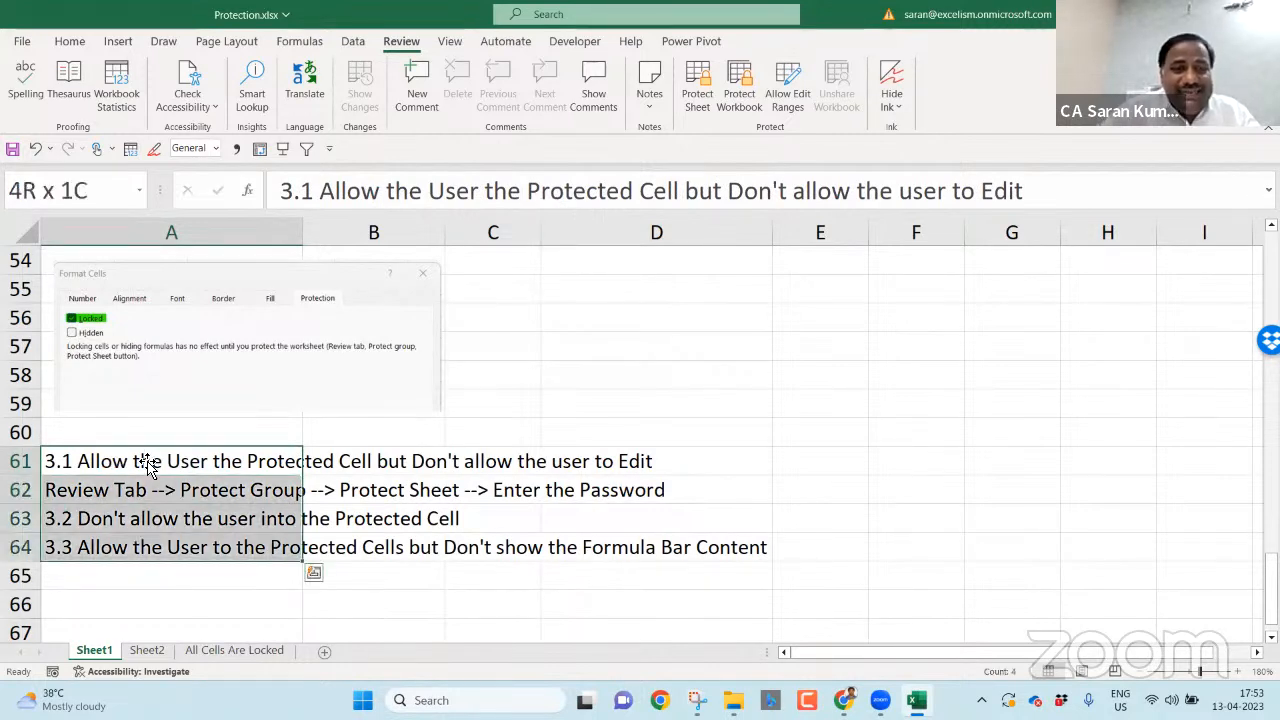
pyautogui.click(69, 41)
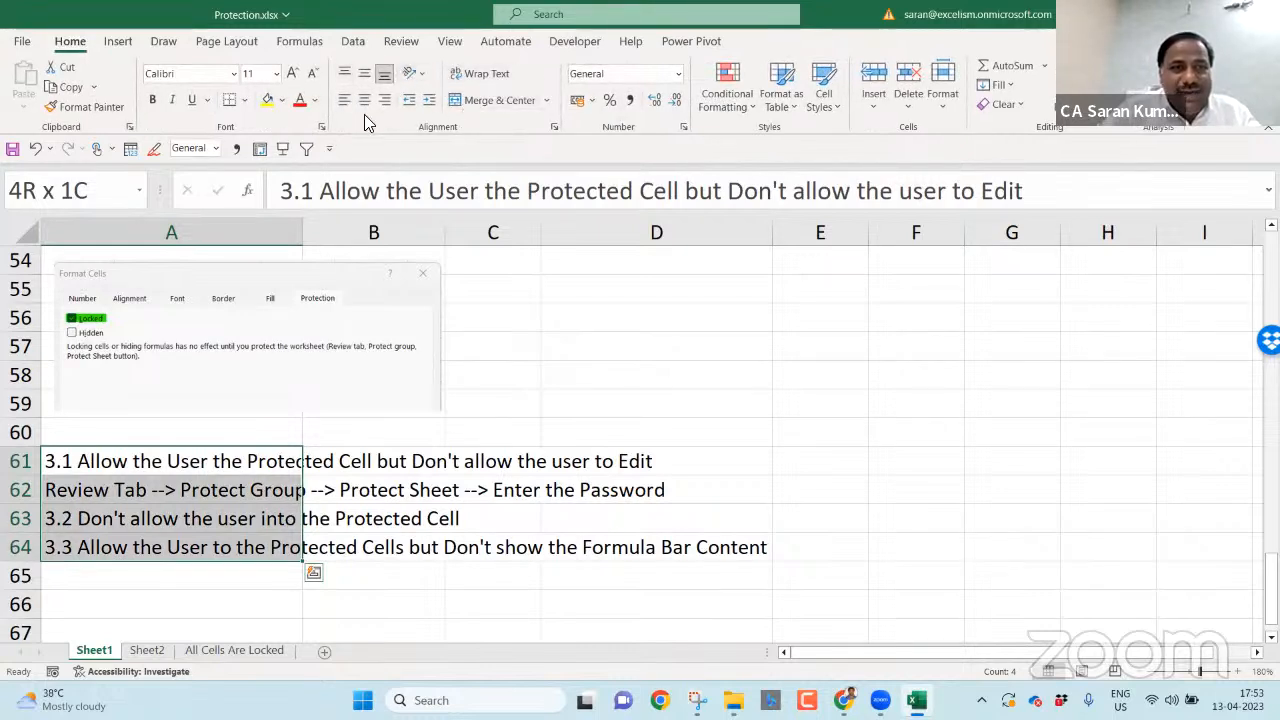
pyautogui.click(428, 104)
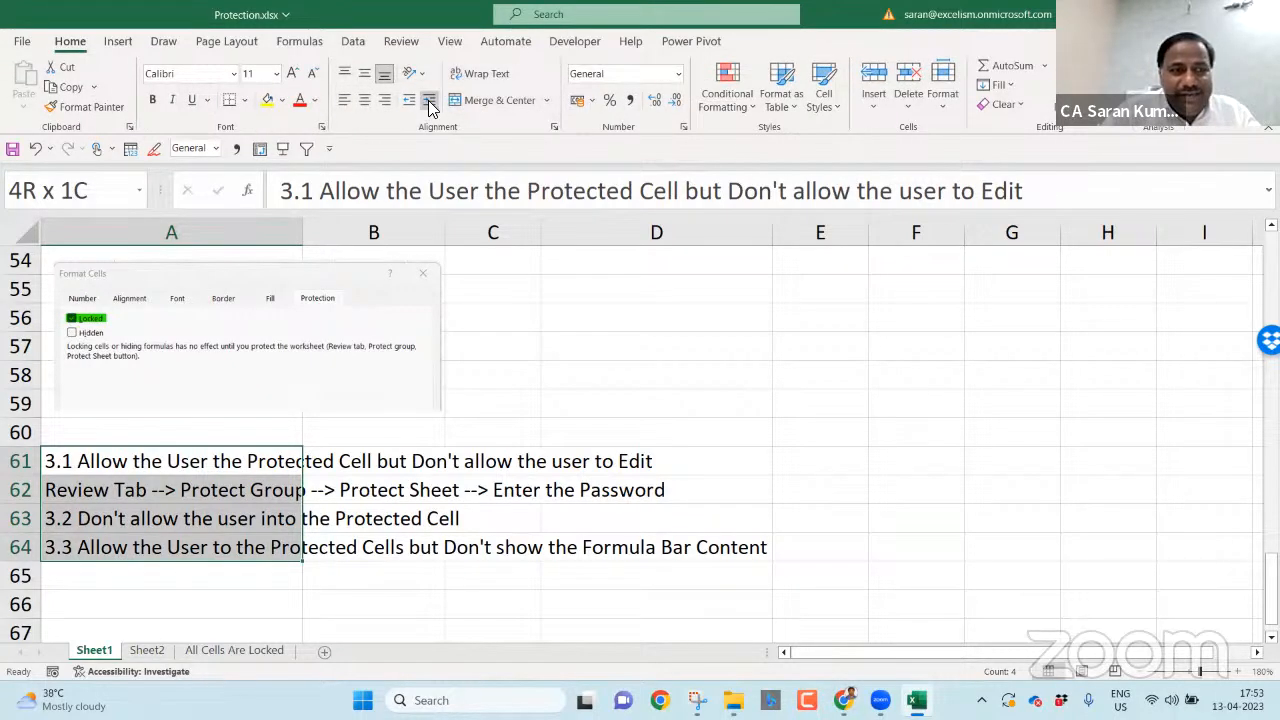
# - Move notes 3.2 and 3.3 down one row, then move note 3.3 to A68
pyautogui.click(161, 516)
pyautogui.hotkey('shift', 'Down')
pyautogui.hotkey('ctrl', 'x')
pyautogui.press('Down')
pyautogui.hotkey('ctrl', 'v')
pyautogui.press('Down')
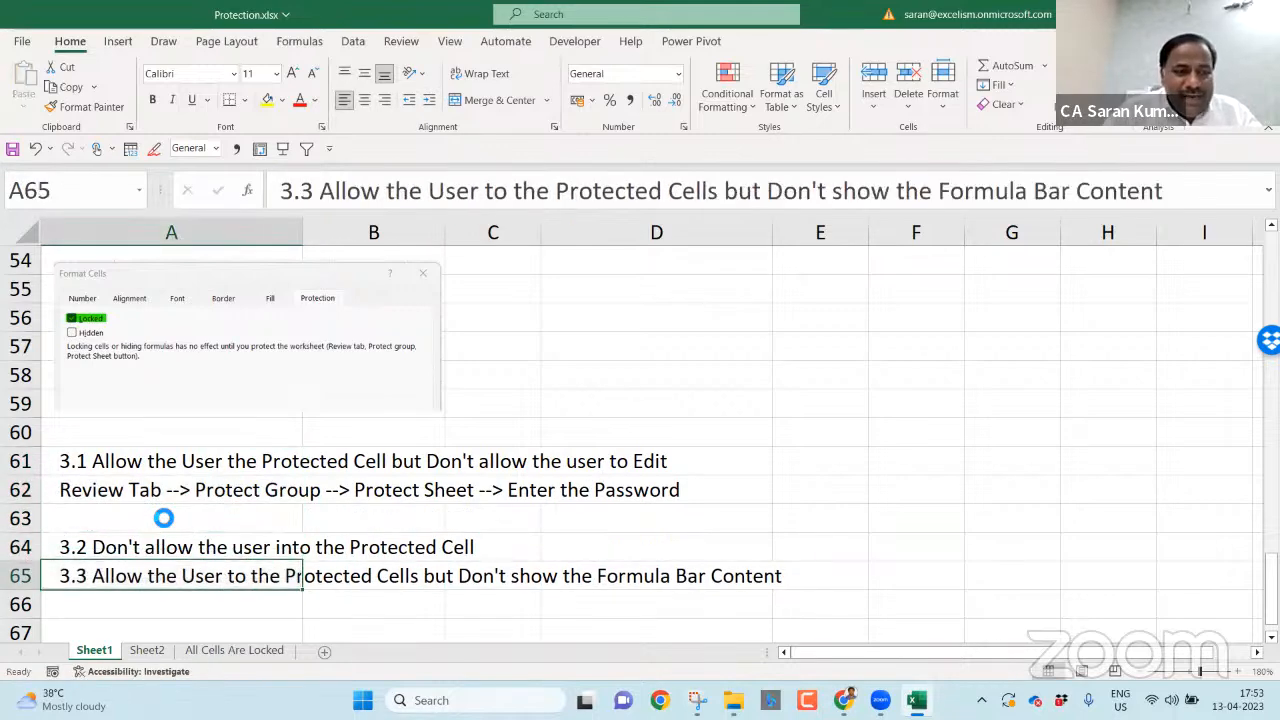
pyautogui.press('Down')
pyautogui.press('Down')
pyautogui.press('Down')
pyautogui.press('Down')
pyautogui.press('Down')
pyautogui.press('Up')
pyautogui.press('Up')
pyautogui.press('Up')
pyautogui.press('Up')
pyautogui.press('Up')
pyautogui.hotkey('ctrl', 'x')
pyautogui.press('Down')
pyautogui.press('Down')
pyautogui.press('Down')
pyautogui.hotkey('ctrl', 'v')
# - Copy the Review Tab instruction from A62 into A65 beneath note 3.2
pyautogui.press('Up')
pyautogui.press('Up')
pyautogui.press('Up')
pyautogui.press('Up')
pyautogui.press('Up')
pyautogui.press('Up')
pyautogui.hotkey('ctrl', 'c')
pyautogui.press('Down')
pyautogui.press('Down')
pyautogui.press('Down')
pyautogui.hotkey('ctrl', 'v')
pyautogui.press('Down')
pyautogui.press('Up')
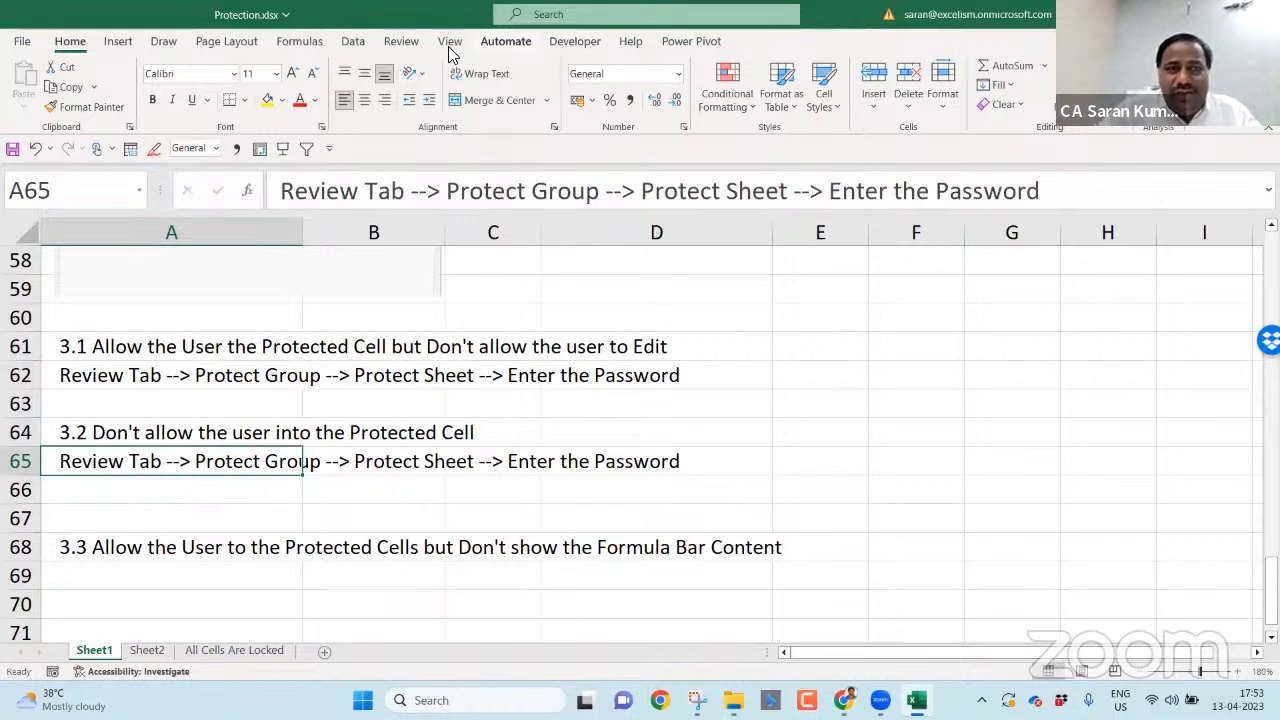
# - Duplicate the All Cells Are Locked tab and name the copy 'All Cells Are Locked 2'
pyautogui.click(252, 650)
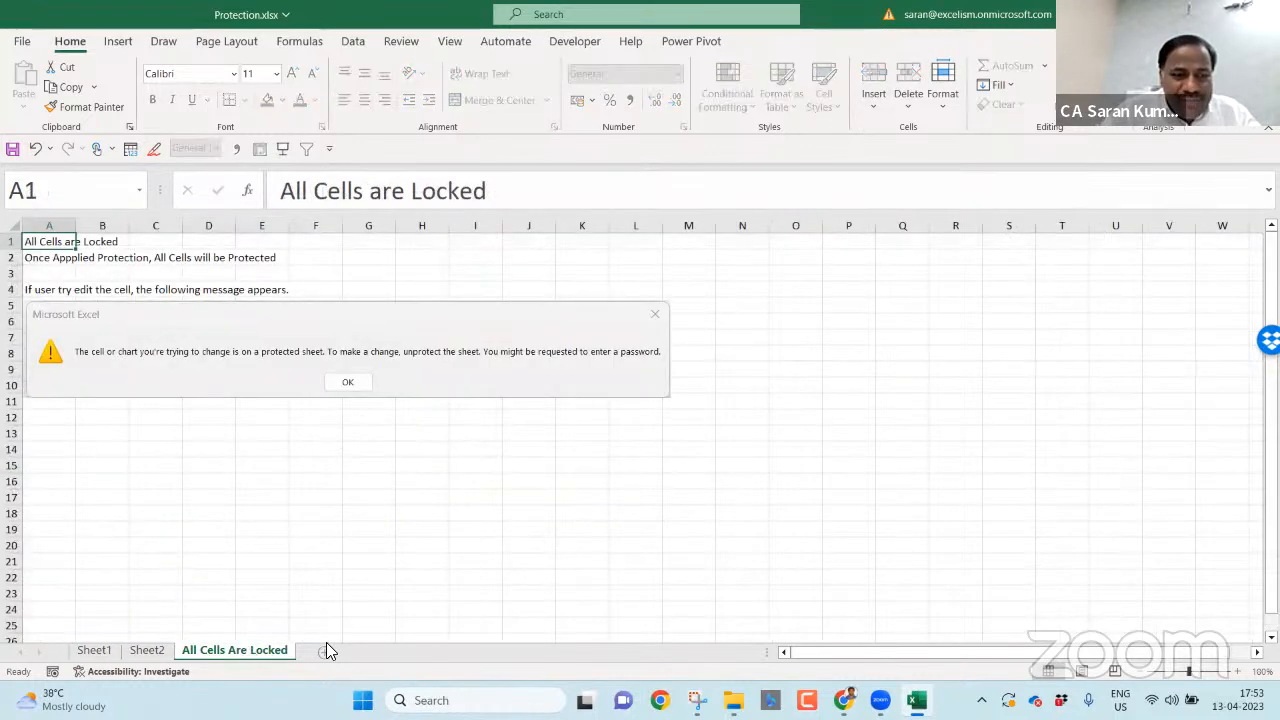
pyautogui.moveTo(285, 657); pyautogui.dragTo(318, 655)
pyautogui.doubleClick(362, 652)
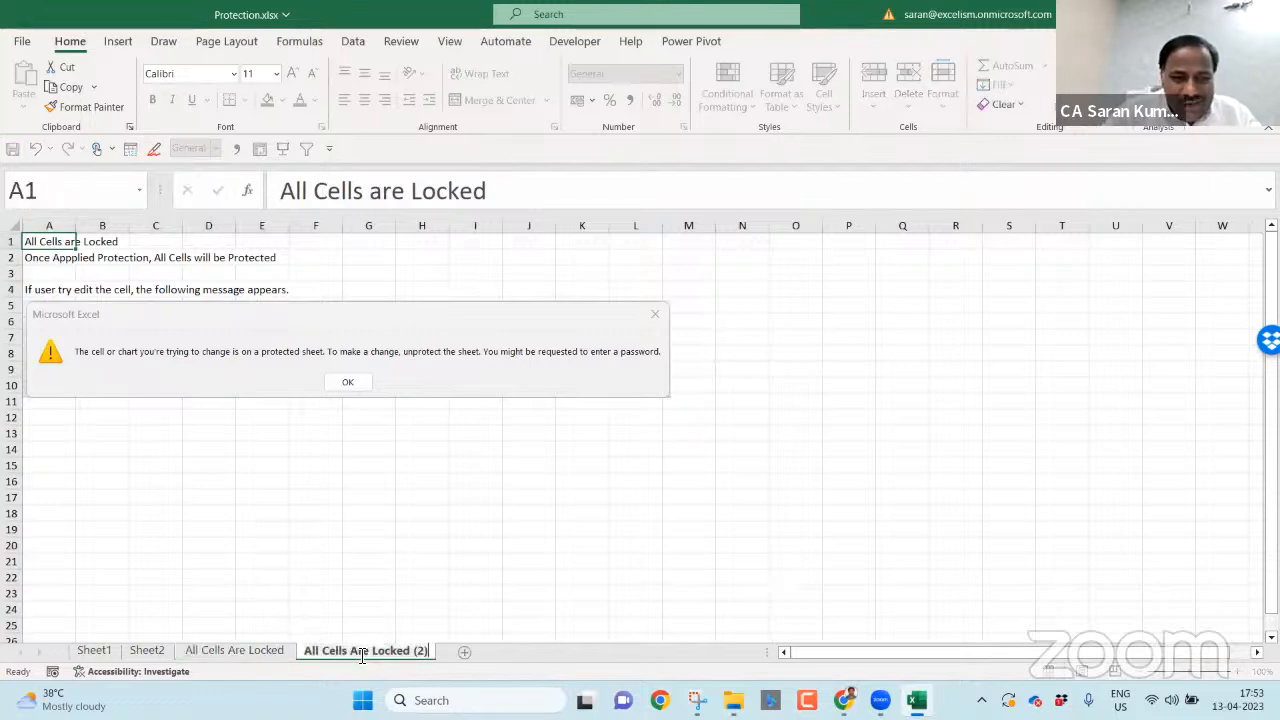
pyautogui.press('BackSpace')
pyautogui.press('BackSpace')
pyautogui.press('BackSpace')
pyautogui.press('BackSpace')
pyautogui.press('Return')
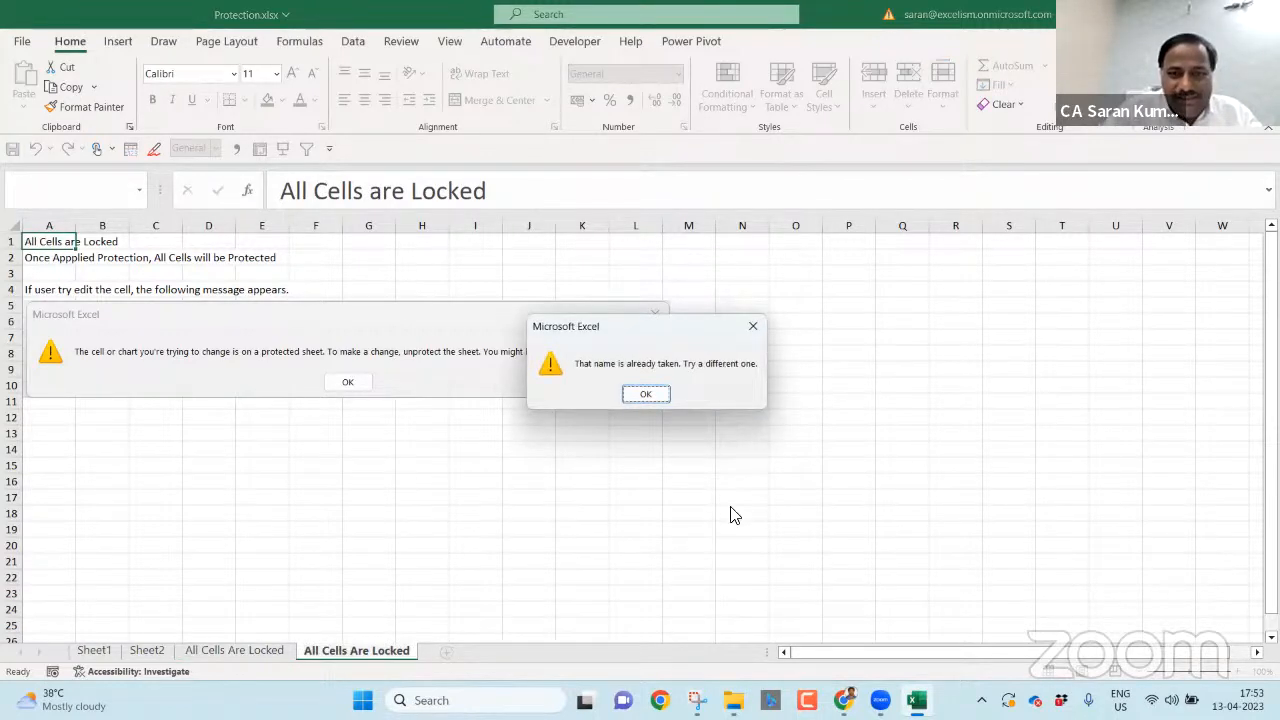
pyautogui.press('Return')
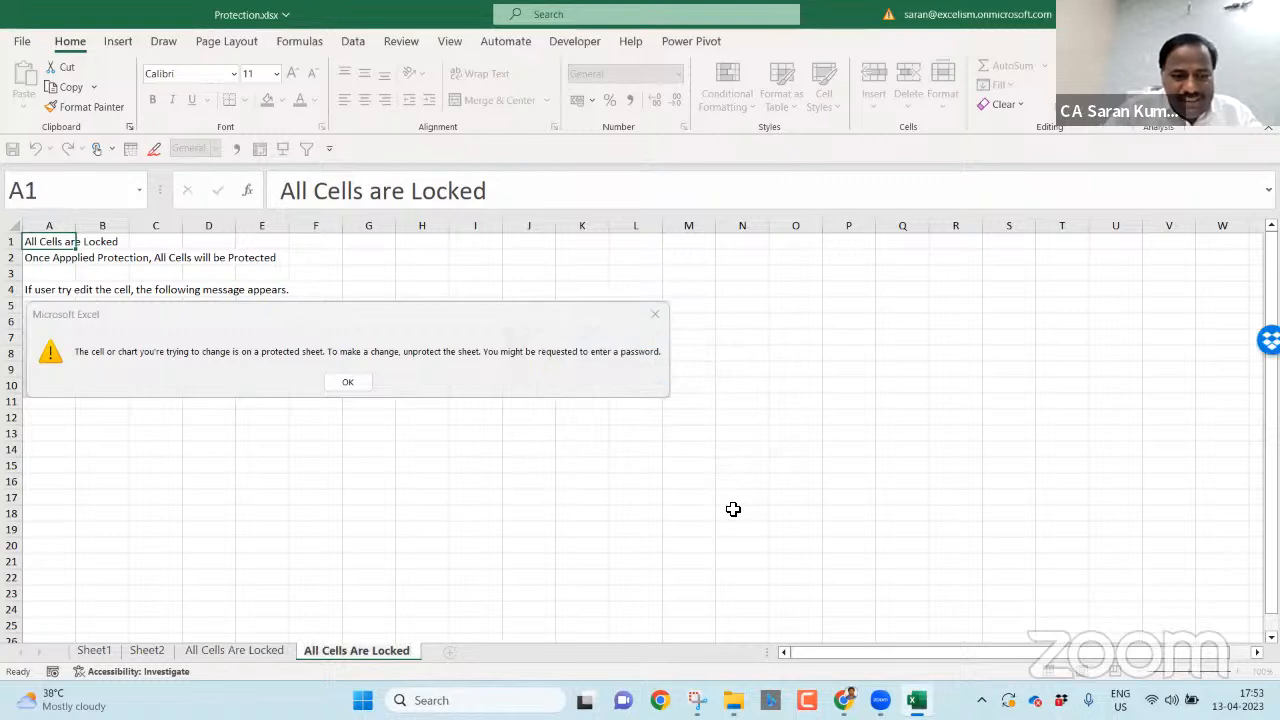
pyautogui.write('2')
pyautogui.press('Return')
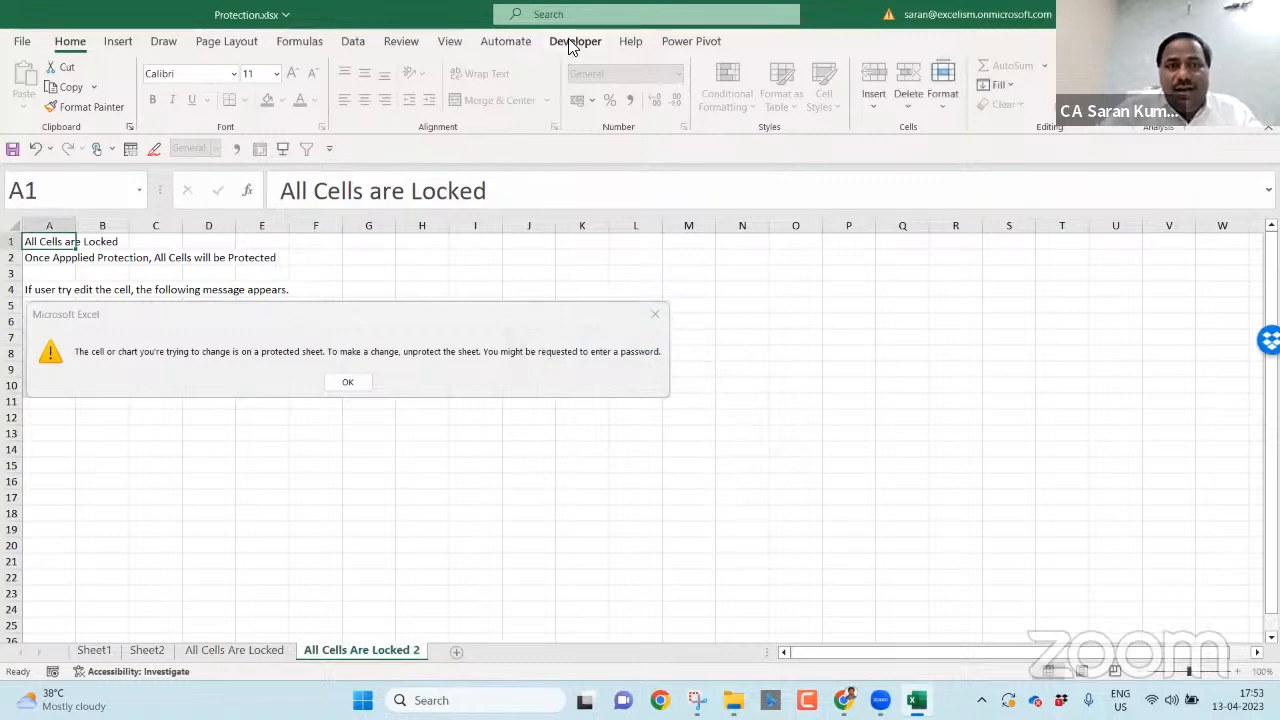
pyautogui.click(403, 44)
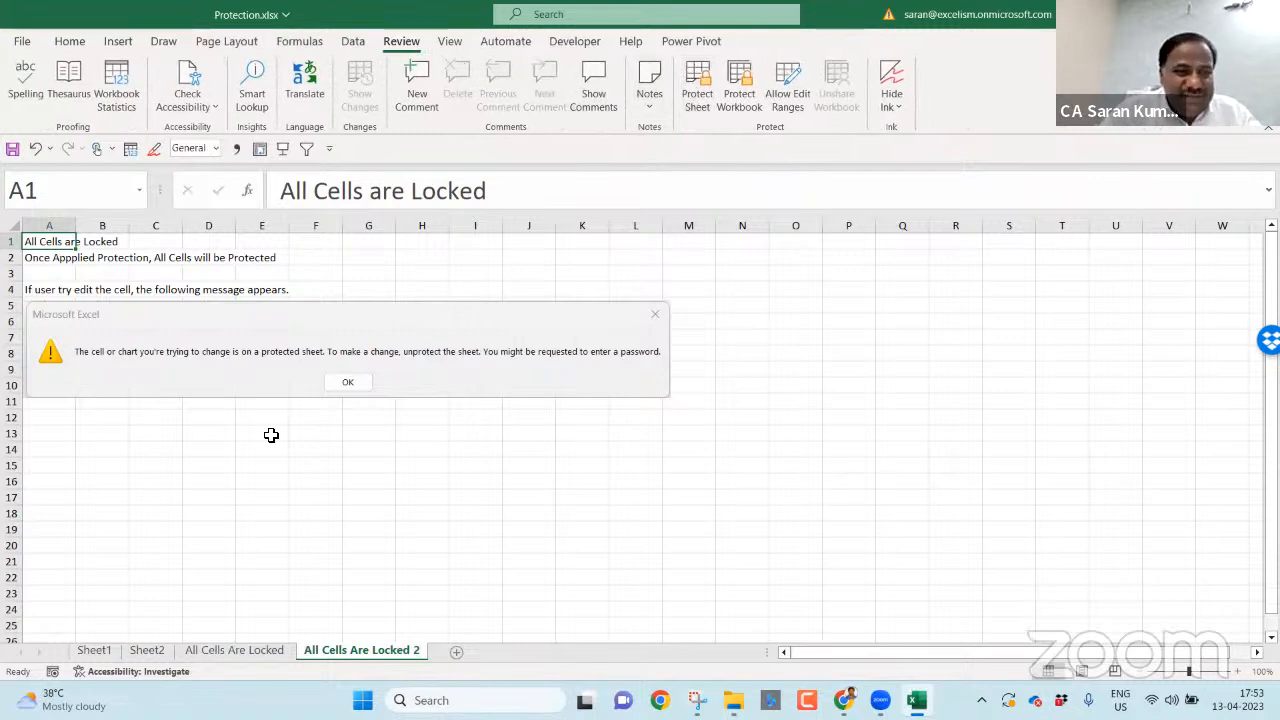
pyautogui.click(64, 421)
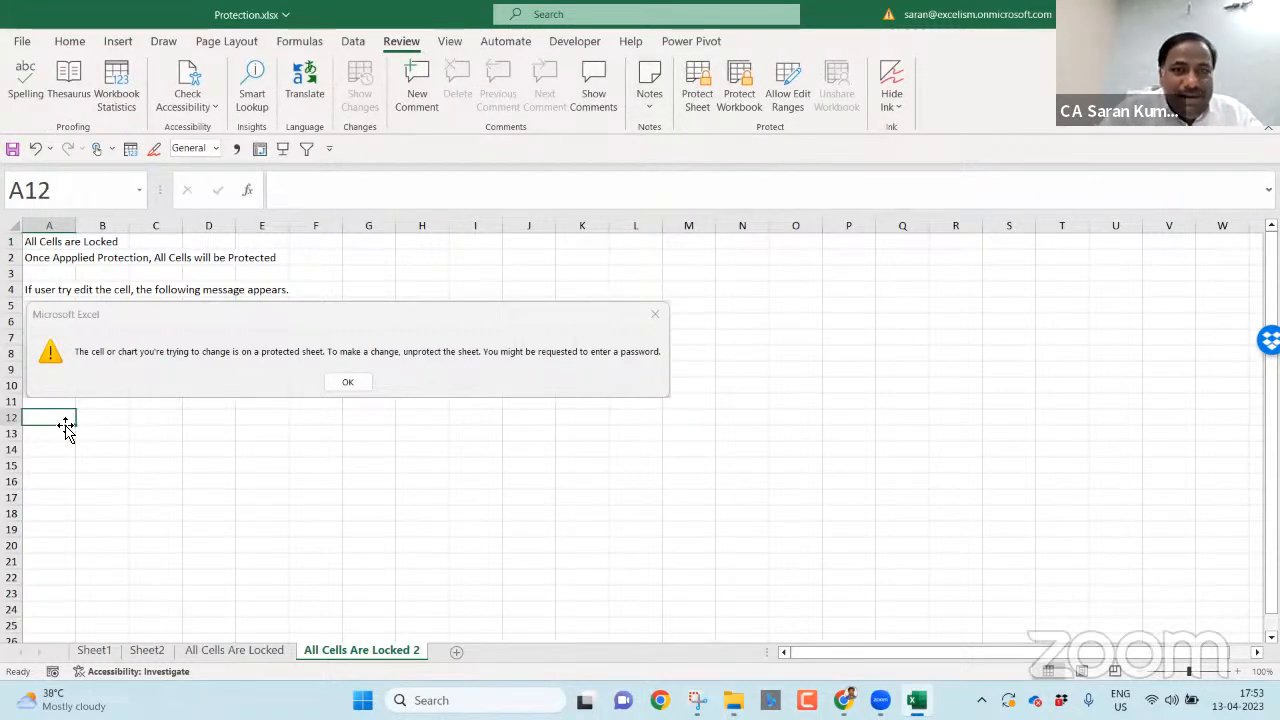
# - Protect the sheet with both Select locked cells and Select unlocked cells unchecked
pyautogui.click(706, 112)
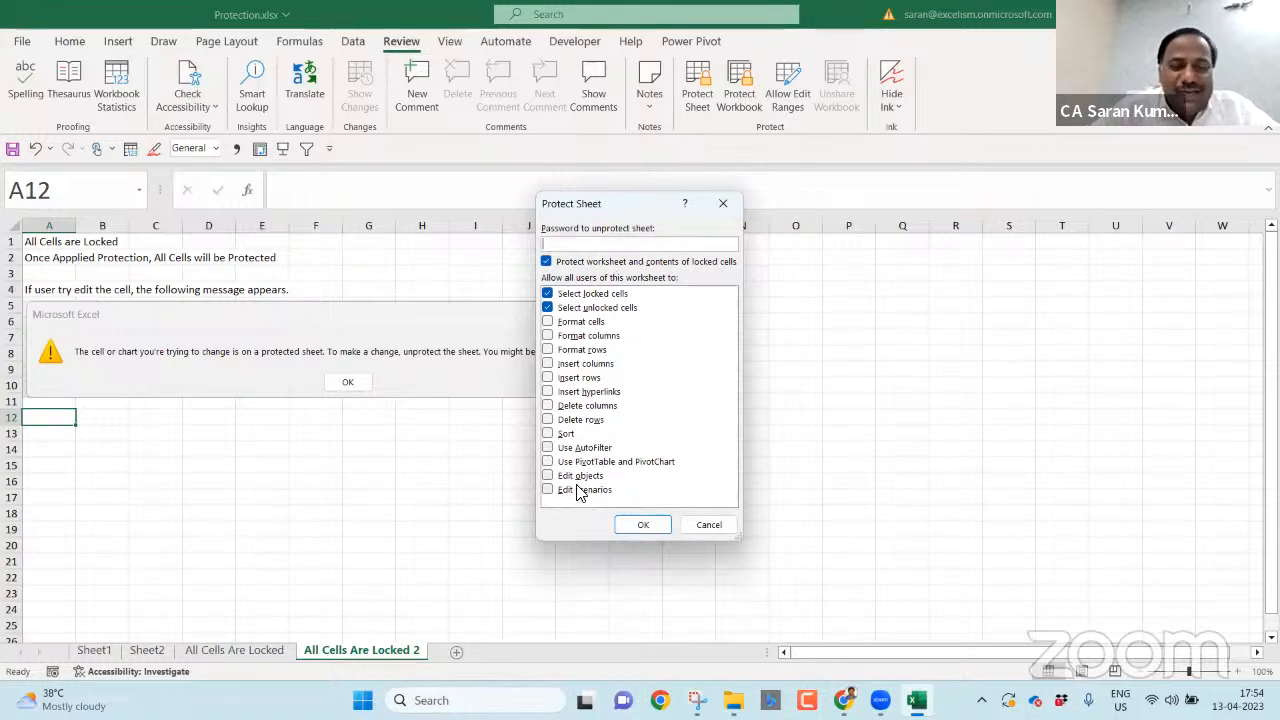
pyautogui.click(547, 294)
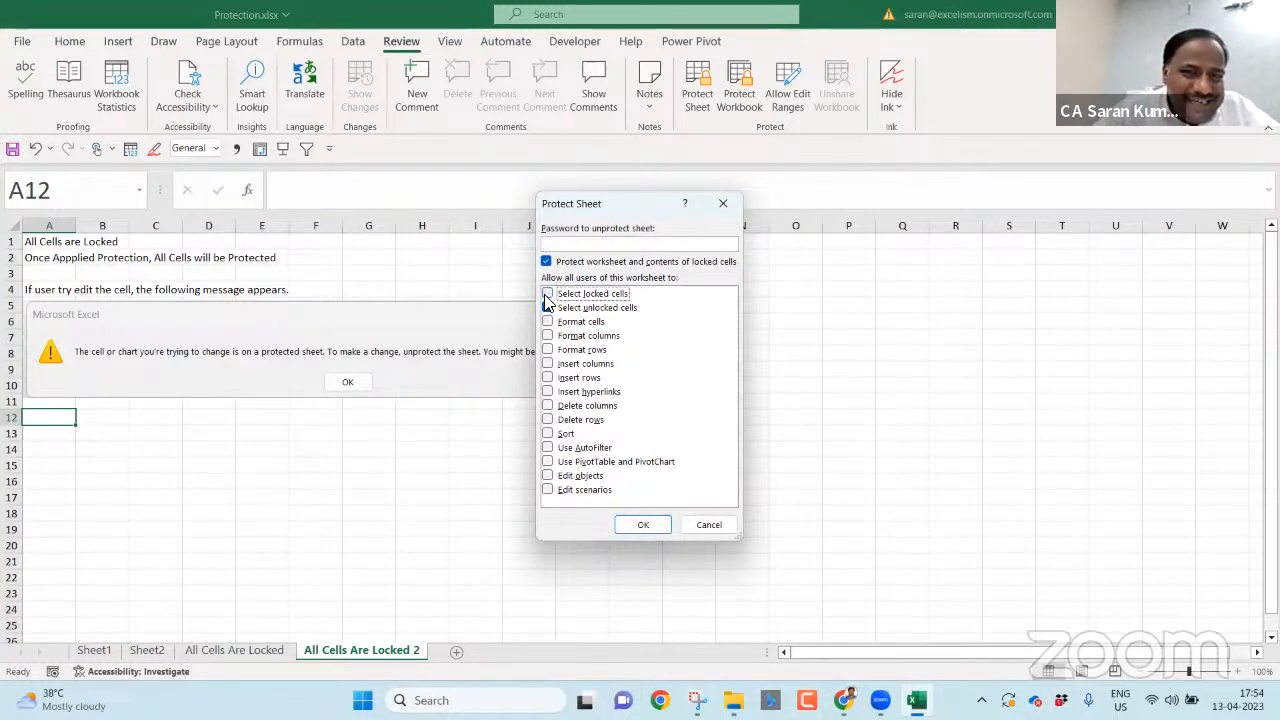
pyautogui.click(547, 308)
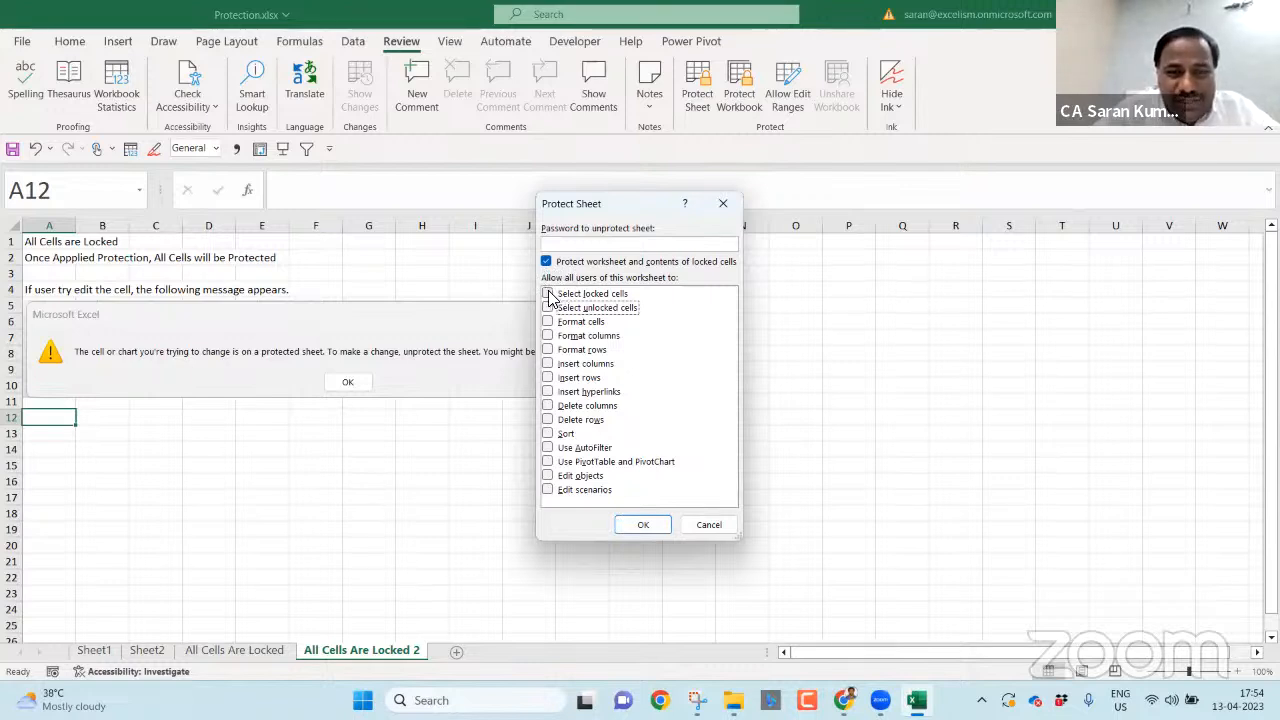
pyautogui.click(641, 525)
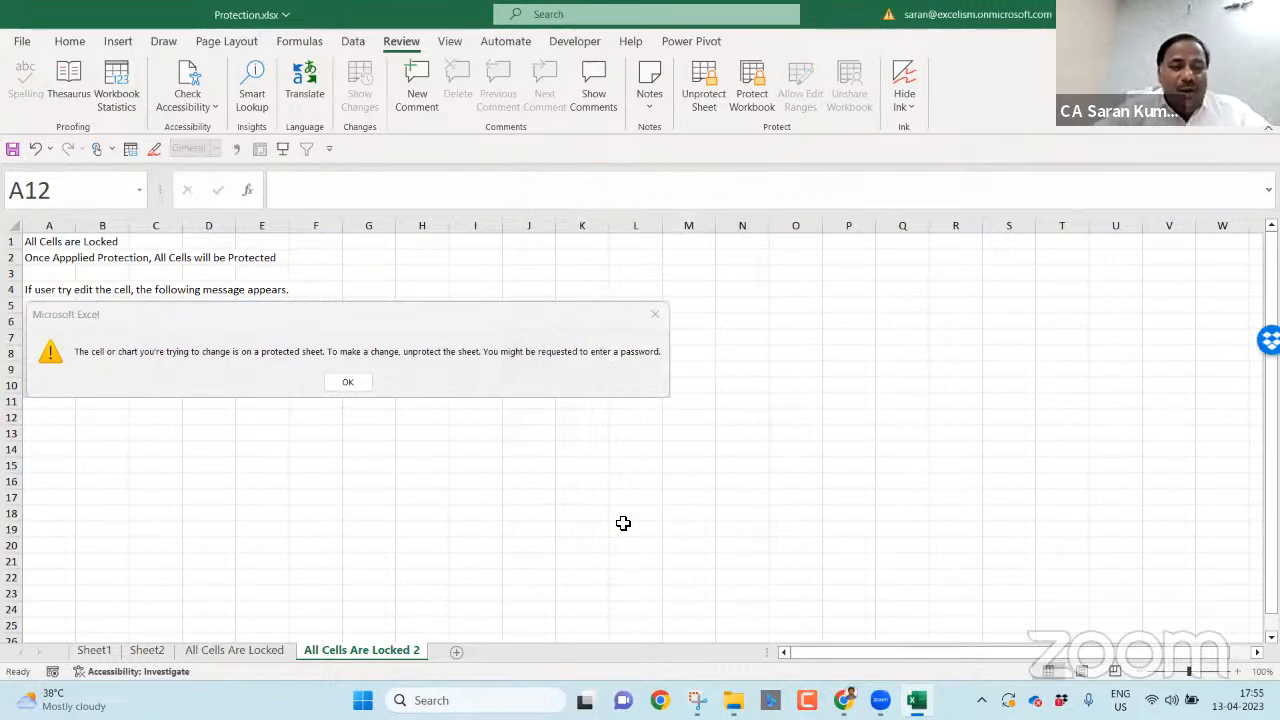
# - Test the protection by double-clicking several cells and dismissing the protected-sheet warning
pyautogui.click(262, 651)
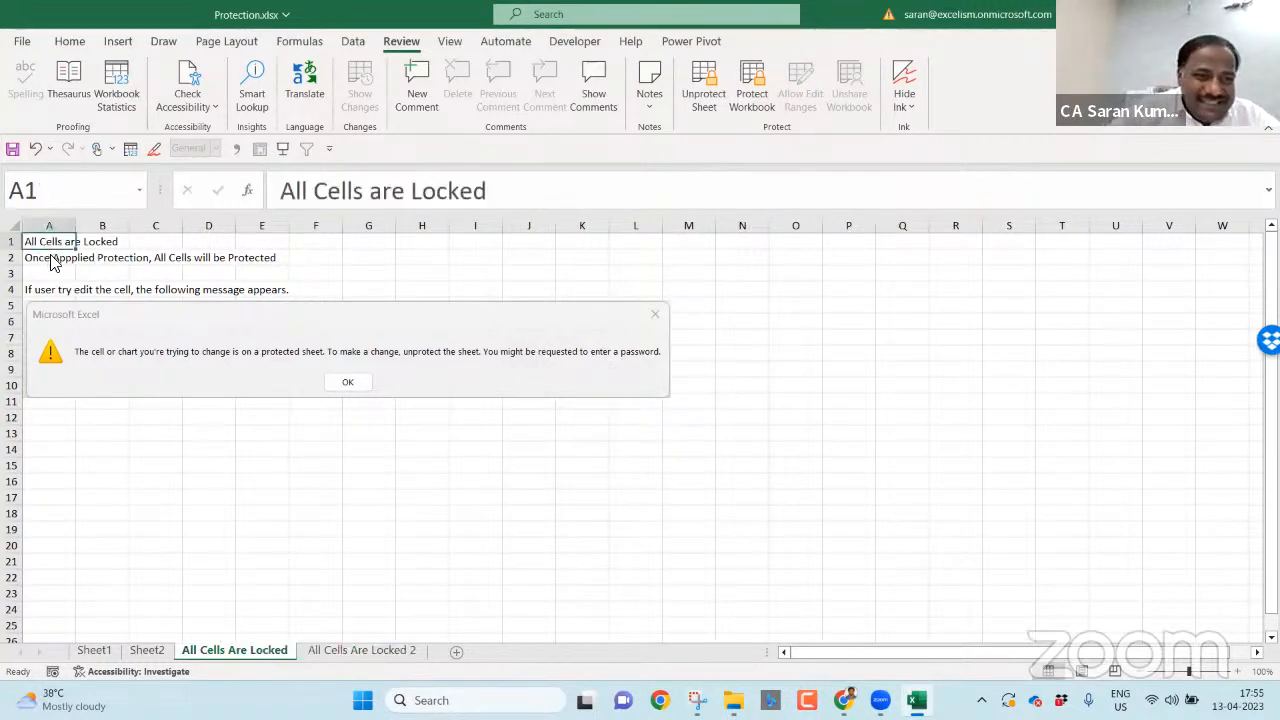
pyautogui.click(377, 652)
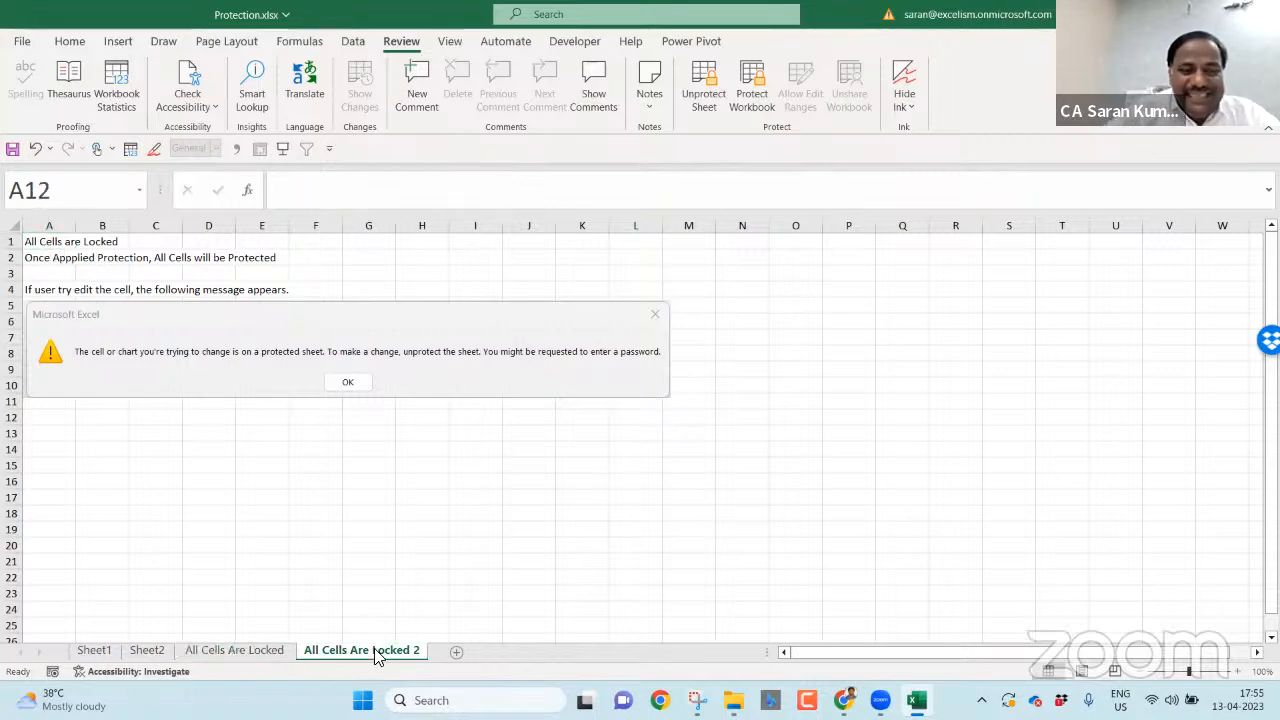
pyautogui.doubleClick(647, 413)
pyautogui.click(640, 390)
pyautogui.doubleClick(955, 332)
pyautogui.click(648, 398)
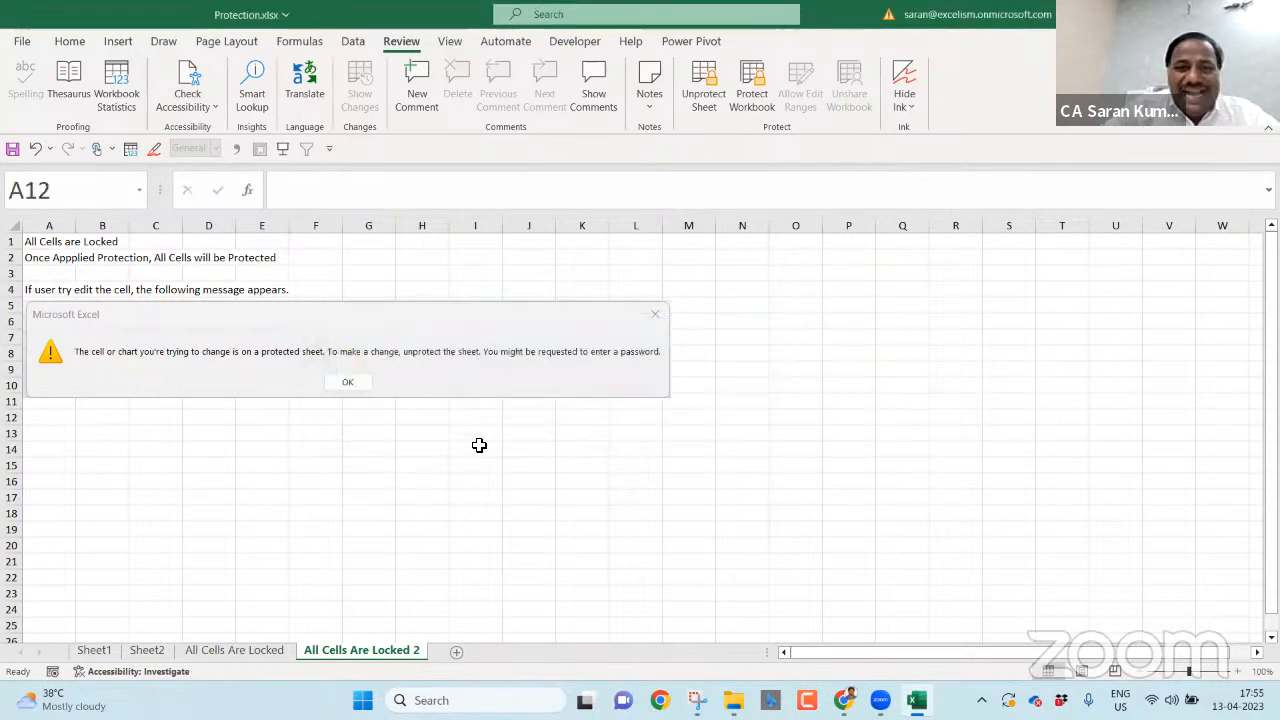
pyautogui.doubleClick(249, 440)
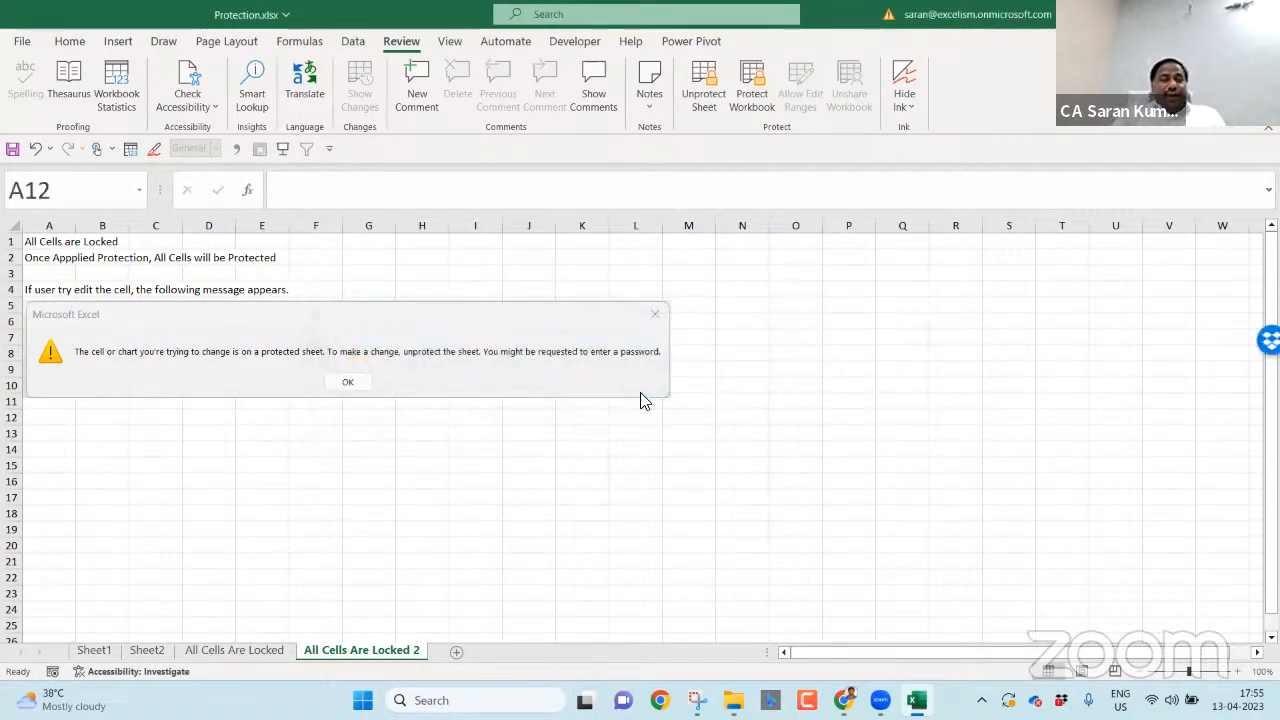
# - Unprotect the sheet, reopen the Protect Sheet options and snip the dialog in Snipping Tool
pyautogui.click(703, 86)
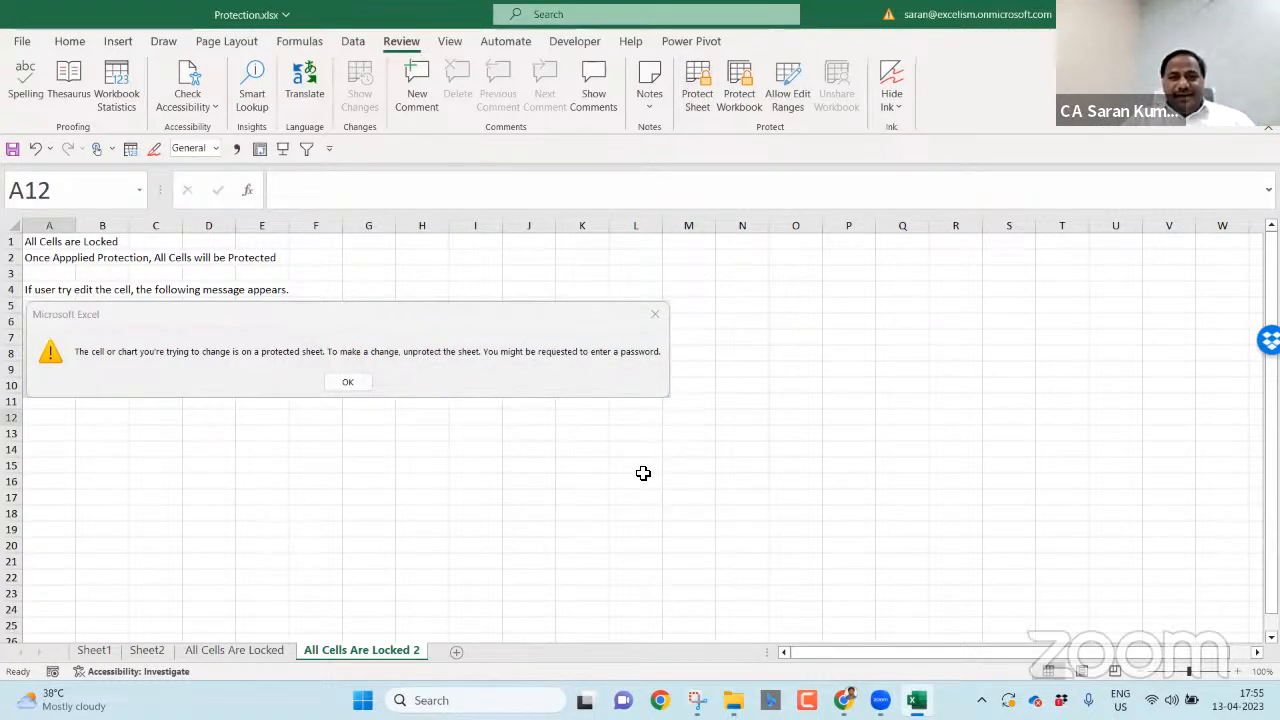
pyautogui.click(697, 88)
pyautogui.click(697, 700)
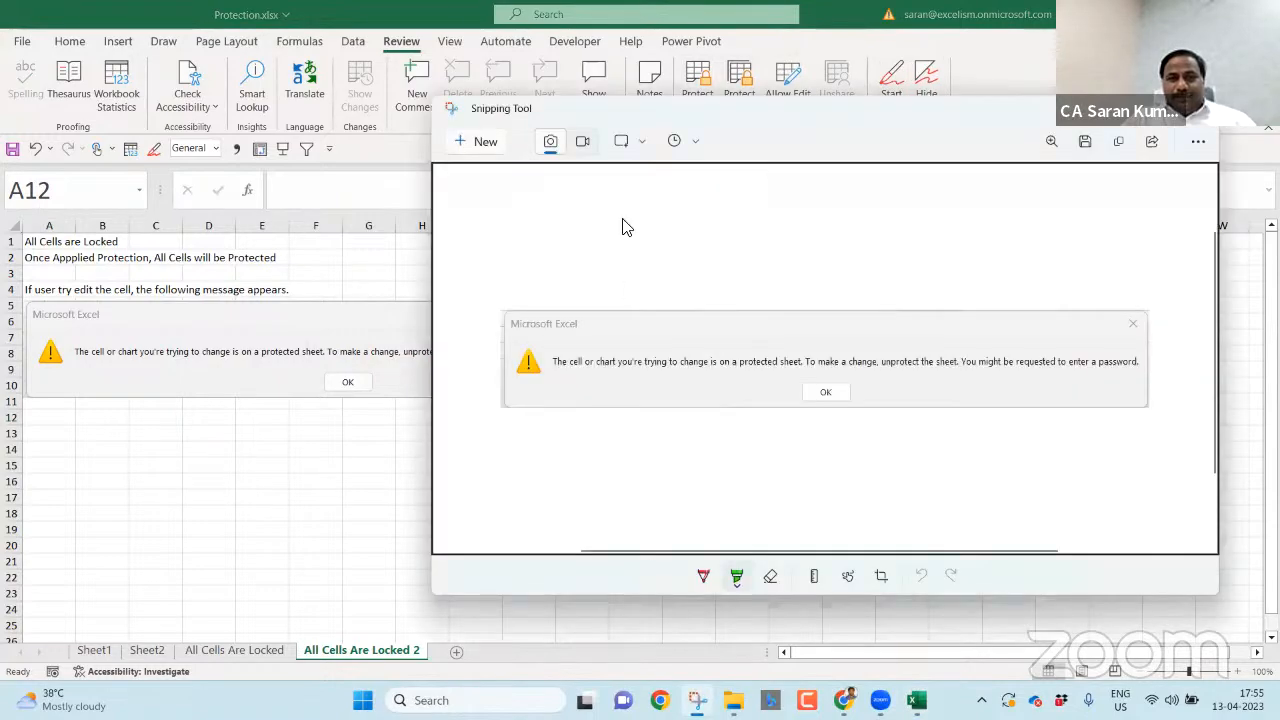
pyautogui.click(497, 150)
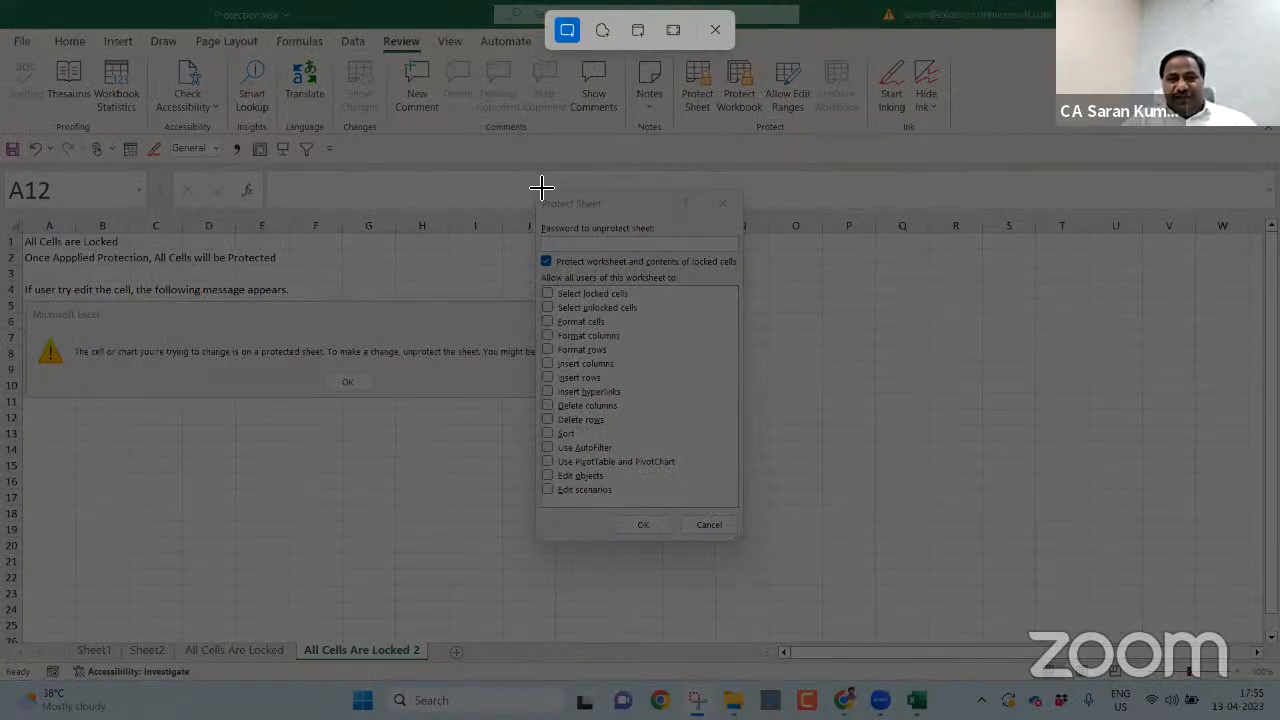
pyautogui.moveTo(537, 190); pyautogui.dragTo(742, 542)
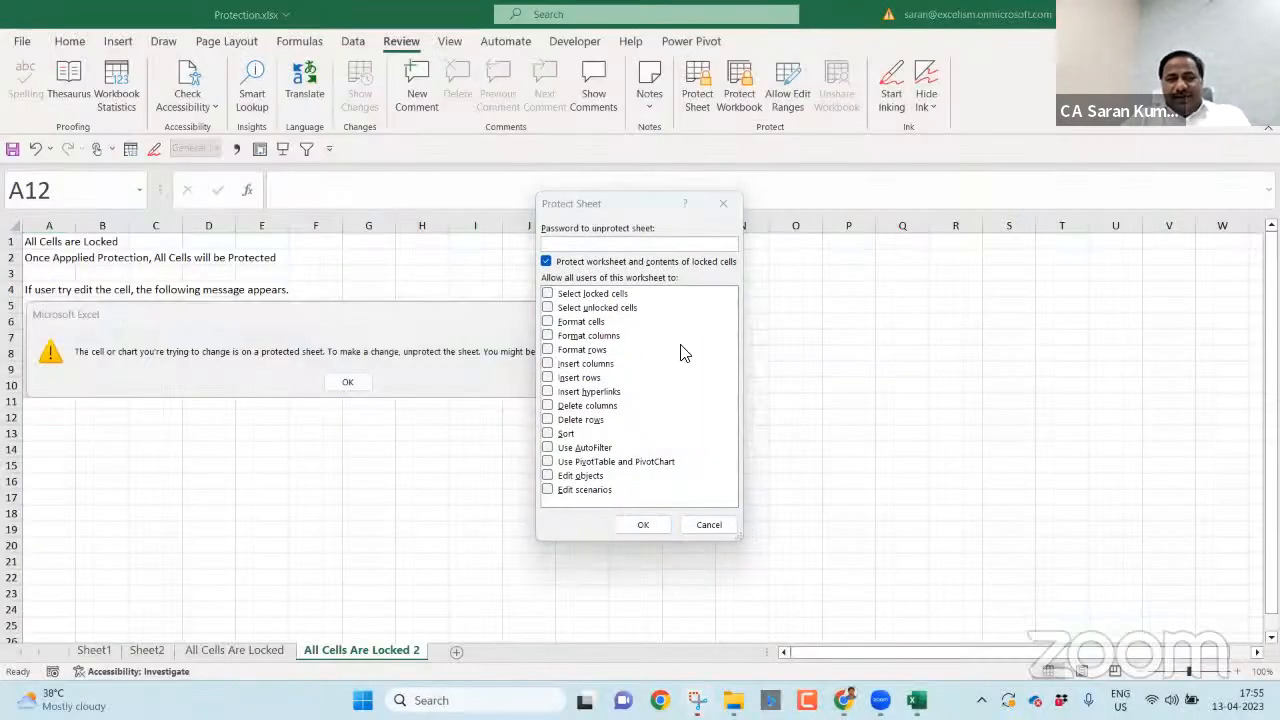
# - Highlight Select locked cells and Select unlocked cells in green, then dismiss the dialog unapplied
pyautogui.moveTo(742, 287); pyautogui.dragTo(840, 287)
pyautogui.moveTo(746, 299); pyautogui.dragTo(834, 299)
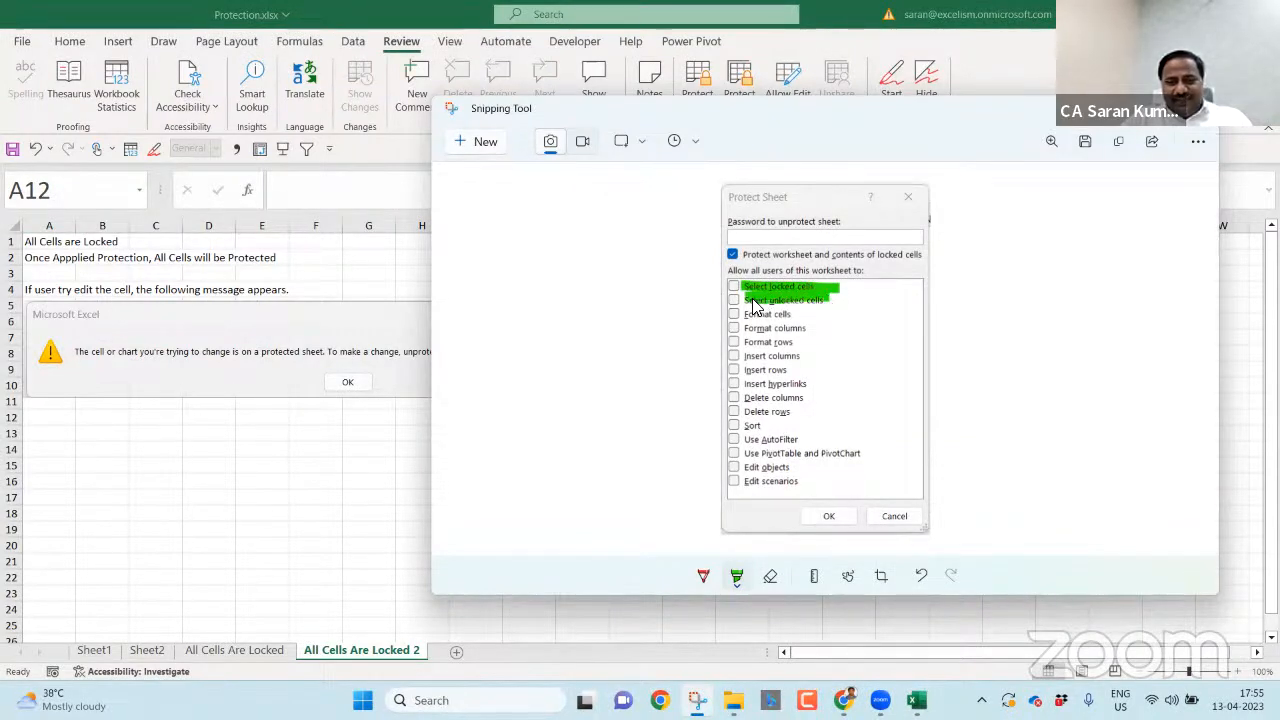
pyautogui.hotkey('alt', 'Tab')
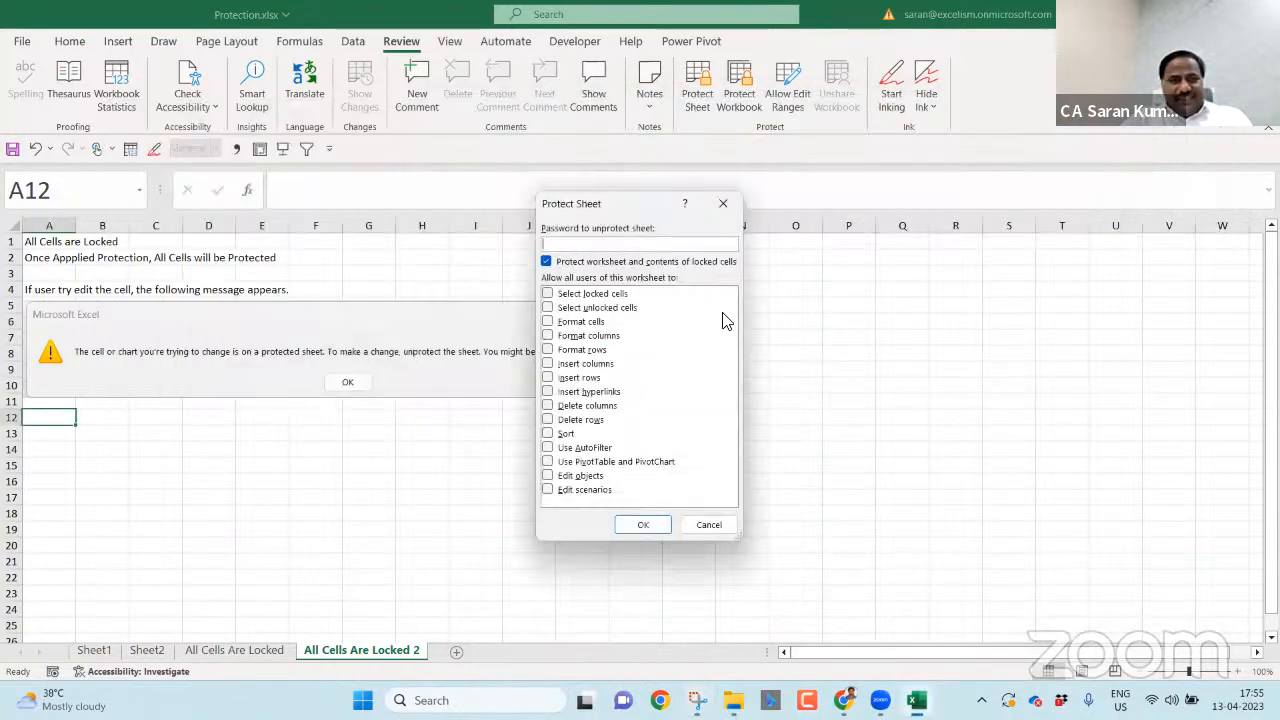
pyautogui.press('Escape')
pyautogui.click(94, 651)
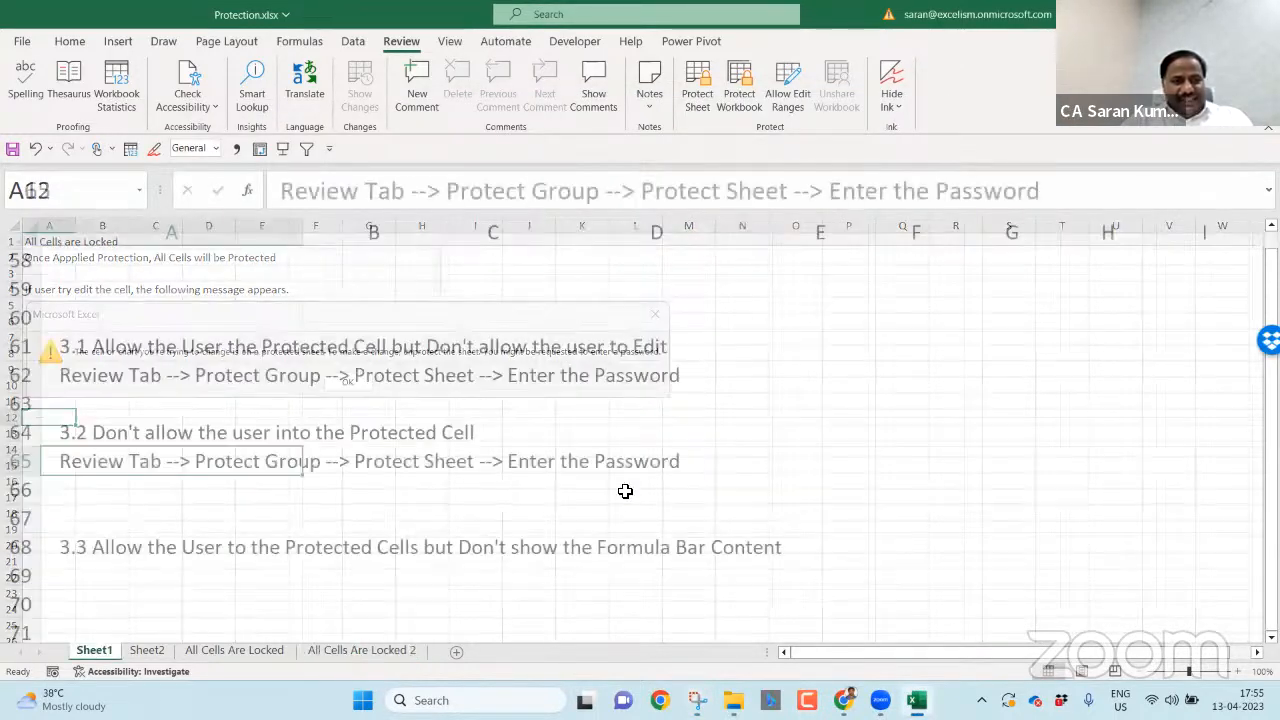
# - Paste the highlighted dialog snapshot at E64 and shrink it beside notes 3.2–3.3
pyautogui.click(825, 433)
pyautogui.hotkey('ctrl', 'v')
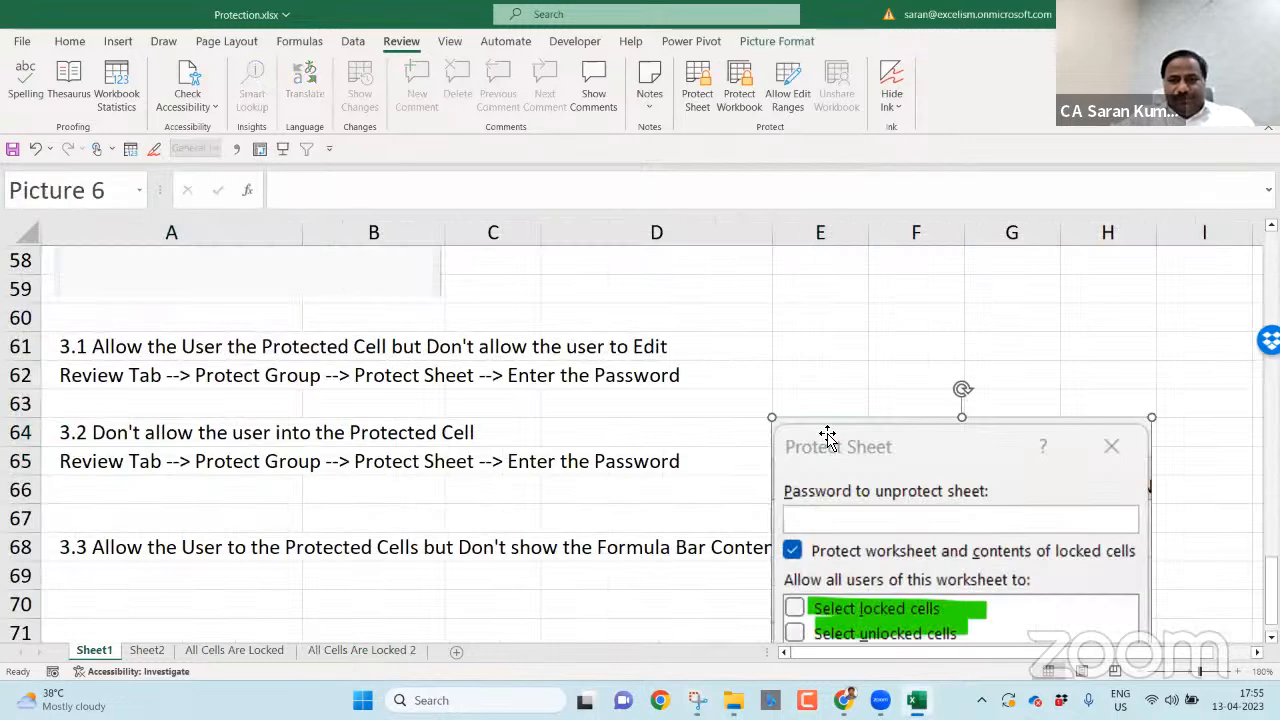
pyautogui.moveTo(768, 425); pyautogui.dragTo(823, 460)
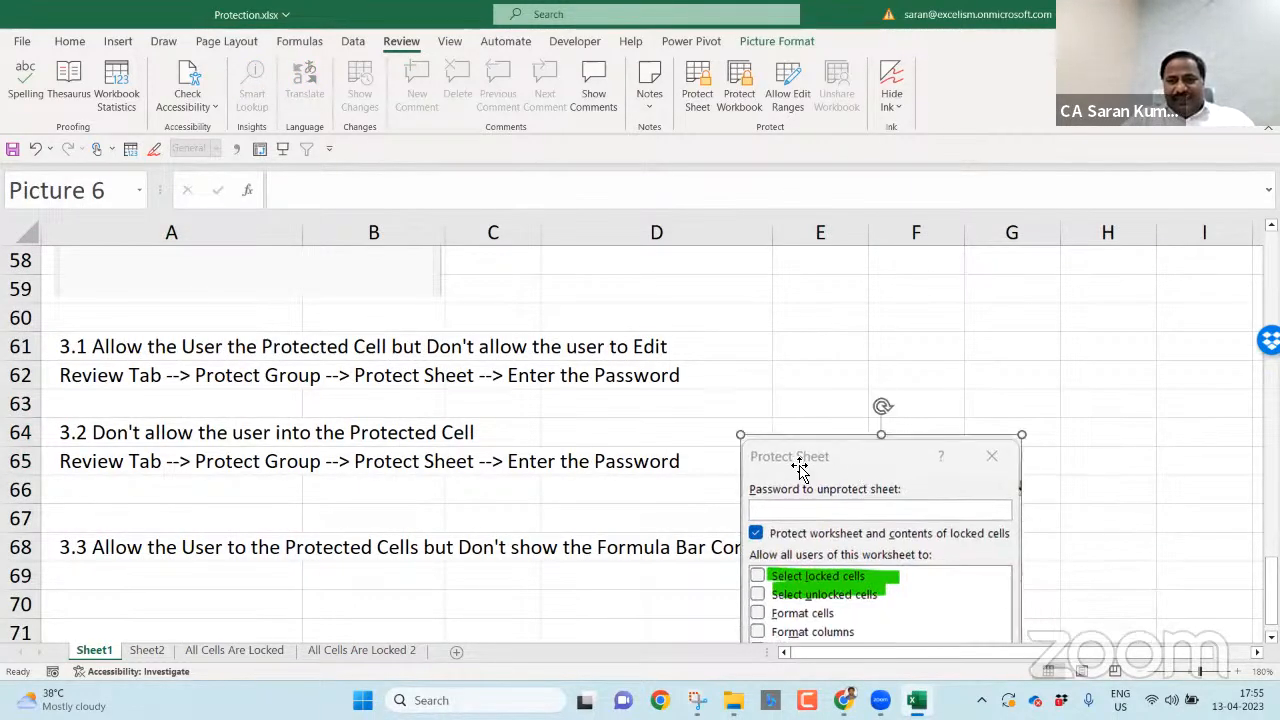
pyautogui.moveTo(741, 440); pyautogui.dragTo(851, 439)
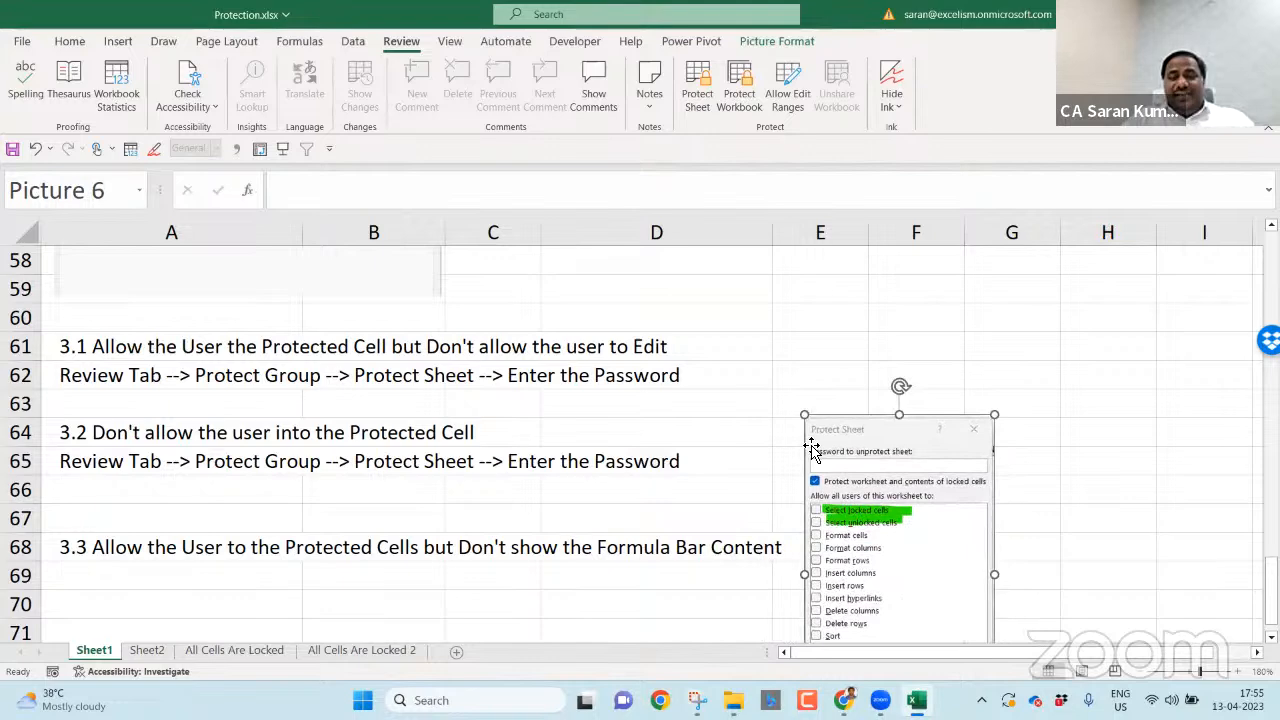
pyautogui.moveTo(812, 479); pyautogui.dragTo(812, 490)
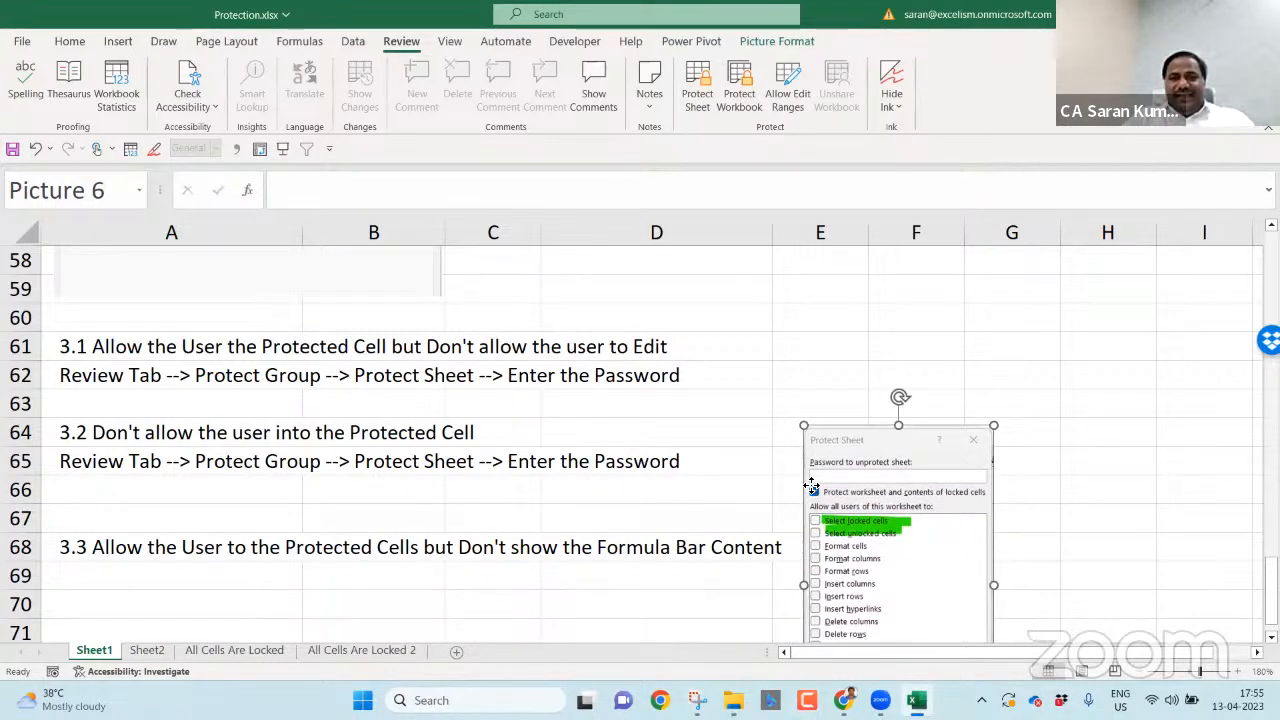
pyautogui.click(580, 371)
pyautogui.click(243, 368)
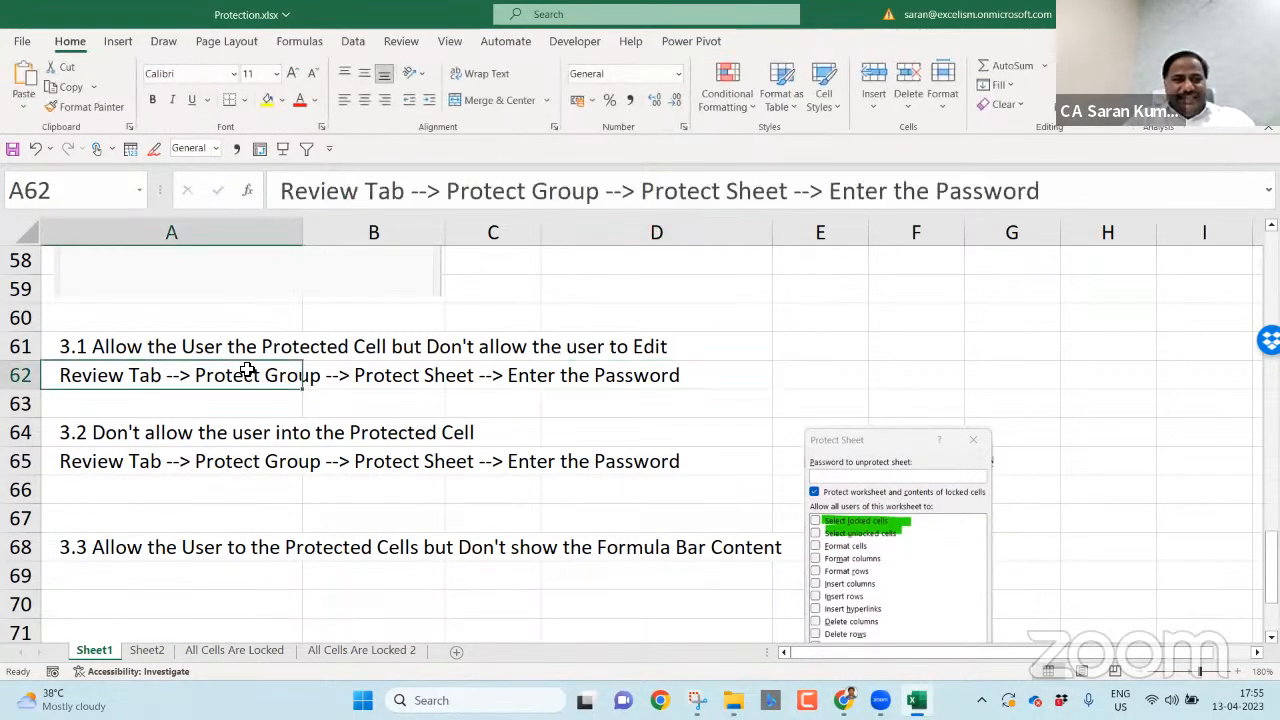
pyautogui.click(267, 652)
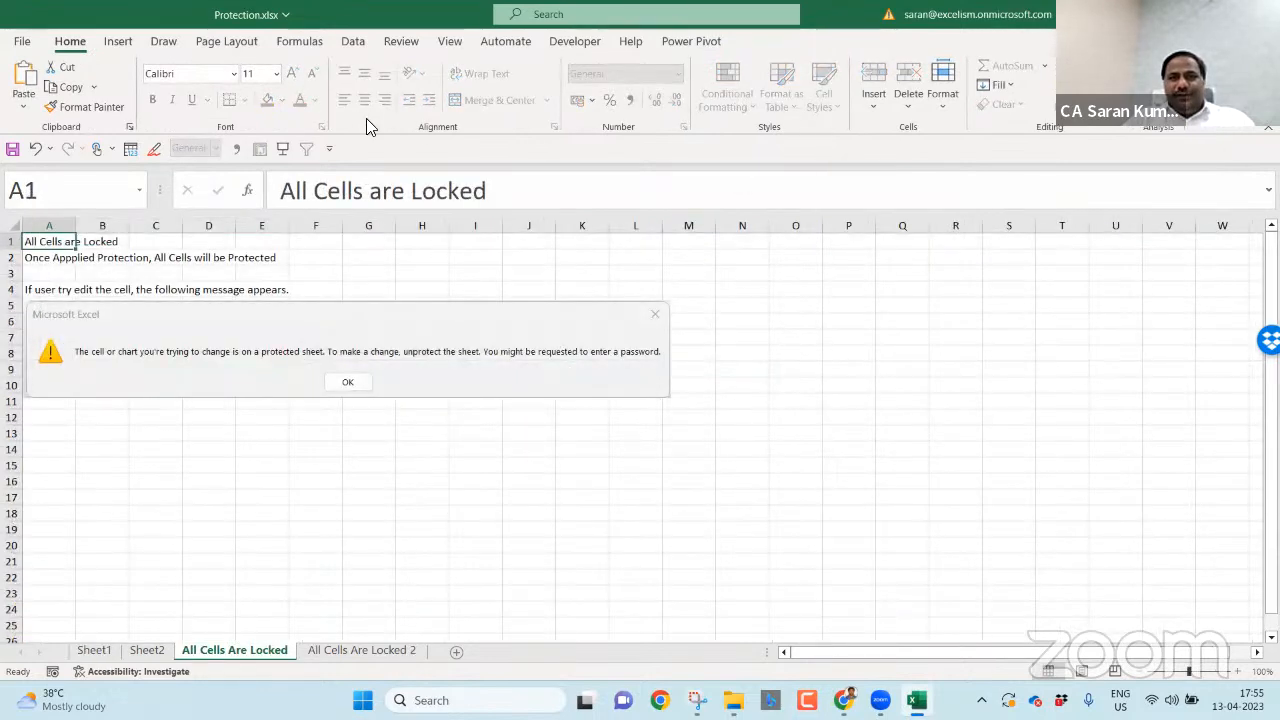
# - Unprotect All Cells Are Locked, reopen Protect Sheet and snip the dialog
pyautogui.click(399, 44)
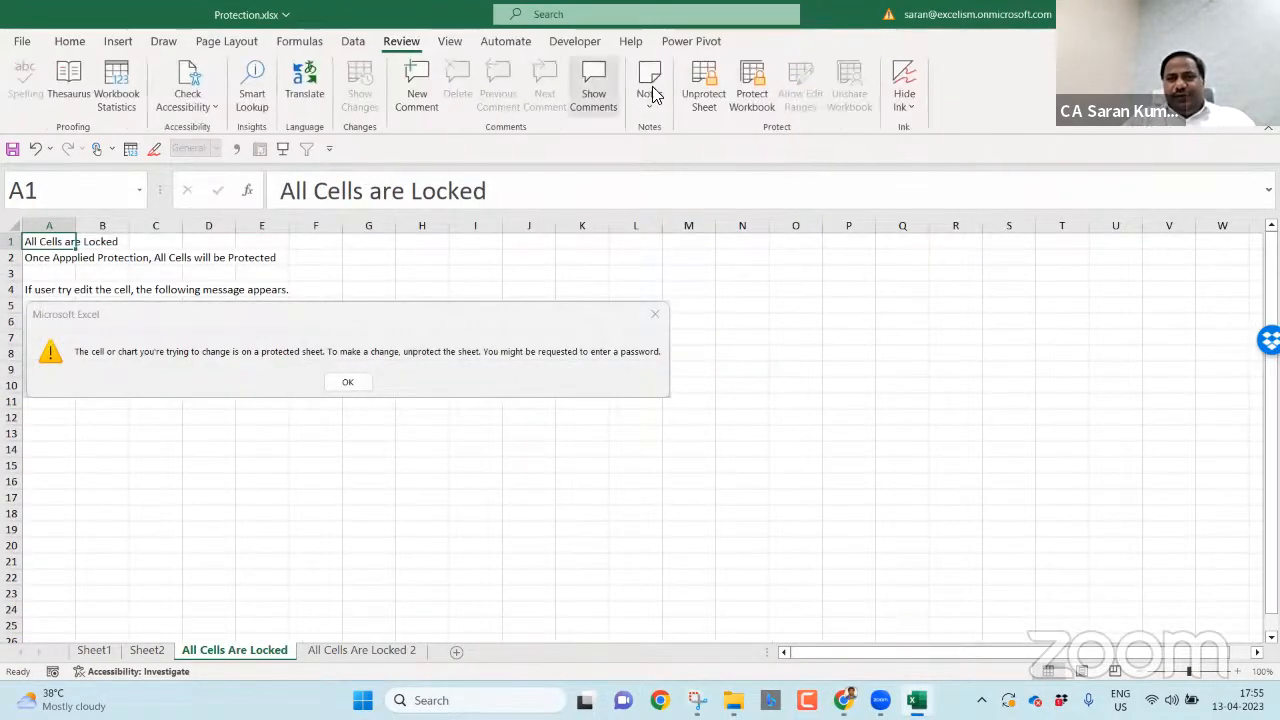
pyautogui.click(688, 98)
pyautogui.click(696, 92)
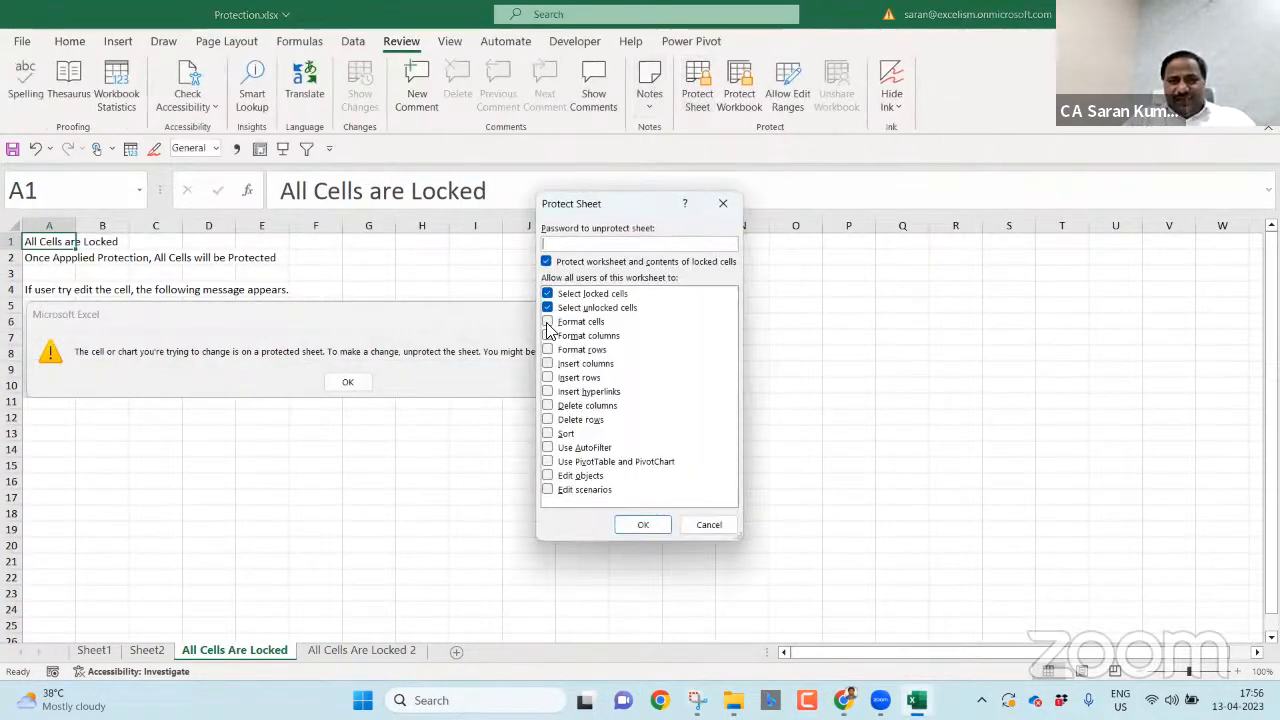
pyautogui.click(697, 700)
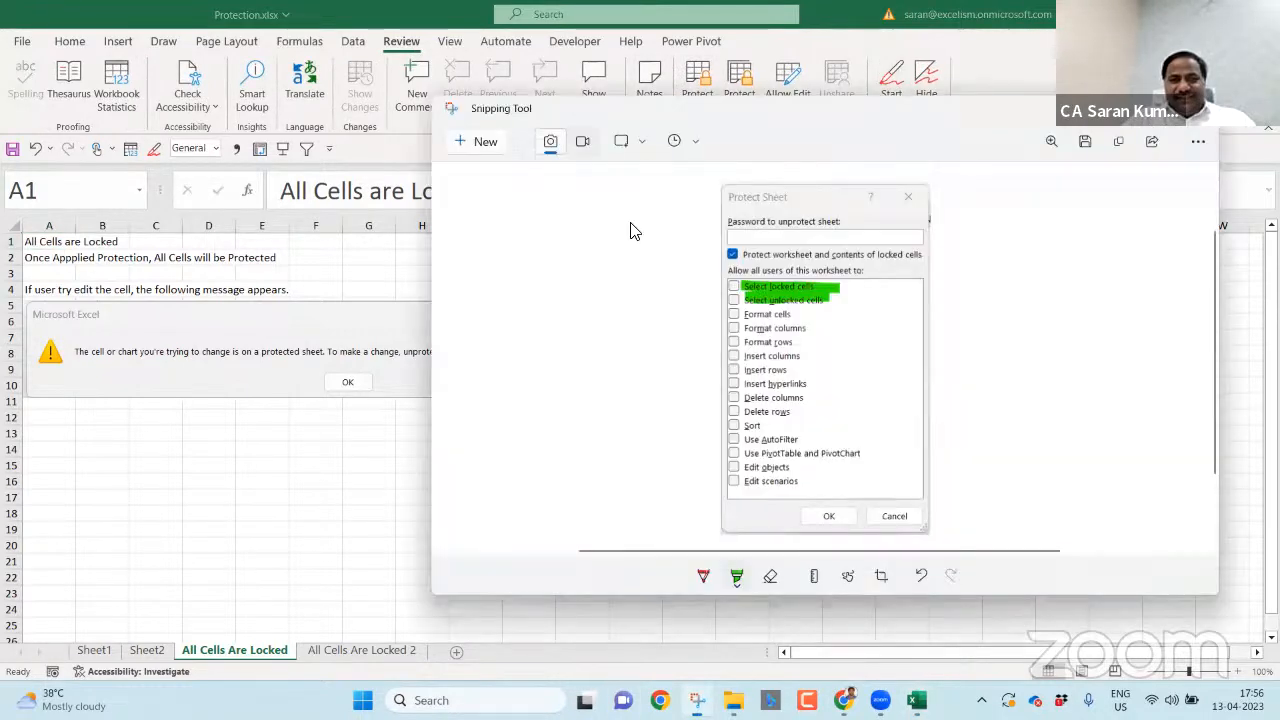
pyautogui.click(486, 143)
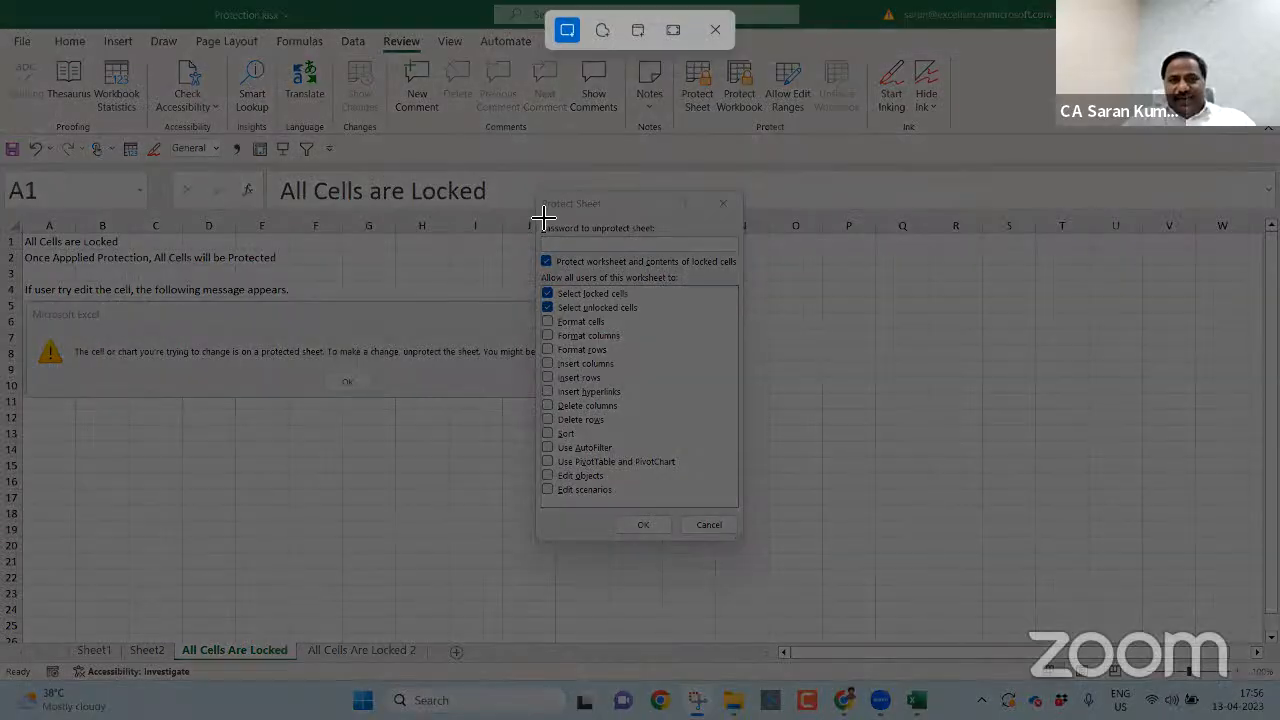
pyautogui.moveTo(535, 187); pyautogui.dragTo(743, 543)
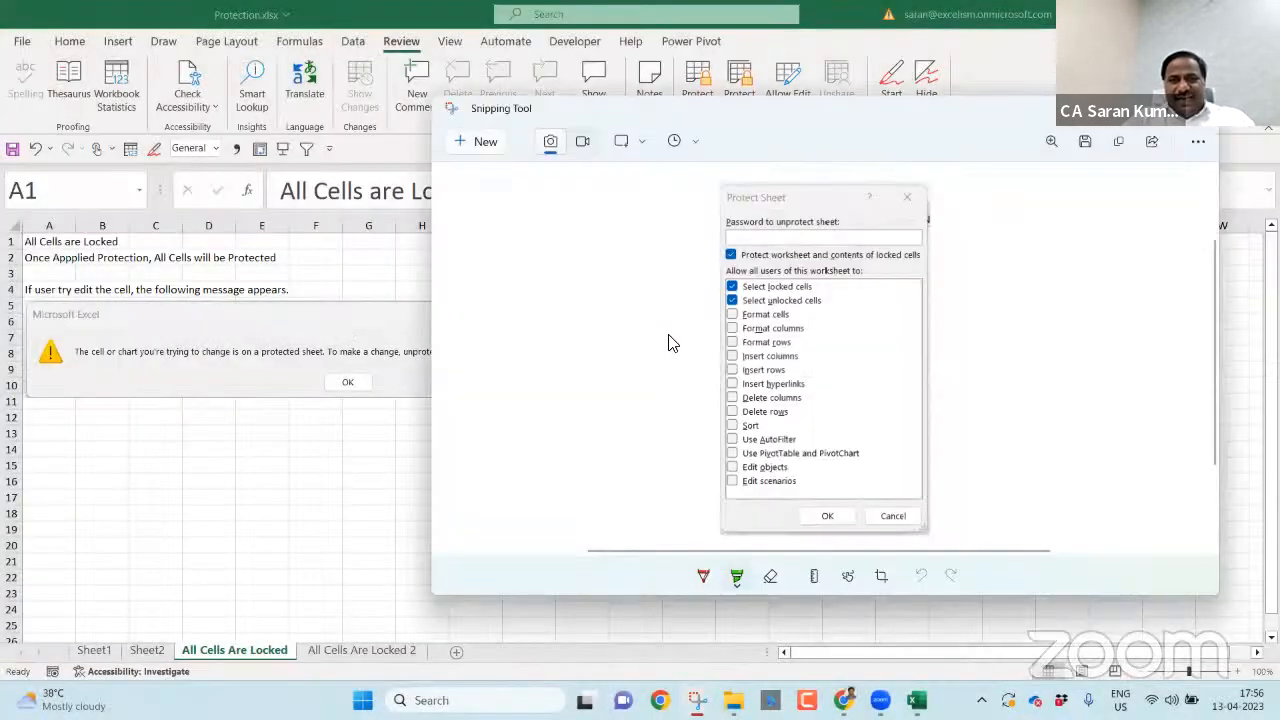
# - Highlight Select locked cells in green and close the protection options without applying
pyautogui.moveTo(742, 290)
pyautogui.mouseDown()
pyautogui.moveTo(812, 289)
pyautogui.moveTo(760, 296)
pyautogui.moveTo(816, 304)
pyautogui.mouseUp()
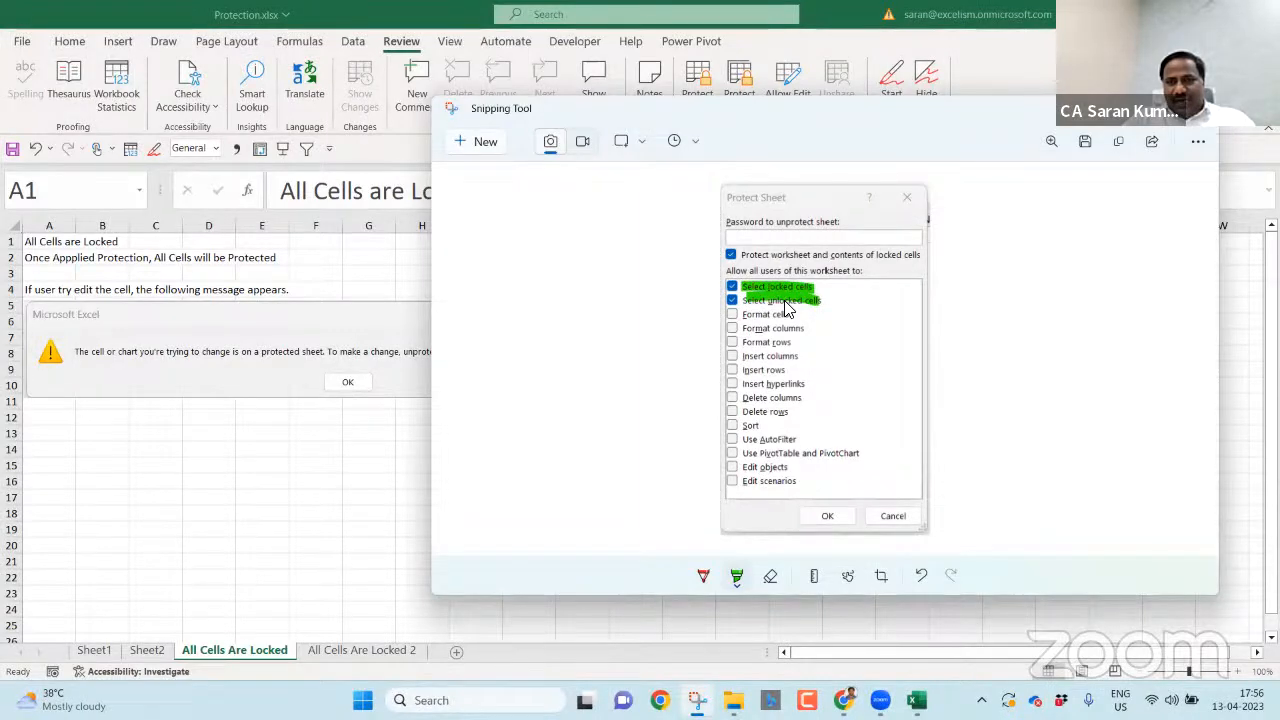
pyautogui.hotkey('alt', 'Tab')
pyautogui.hotkey('alt', 'Tab')
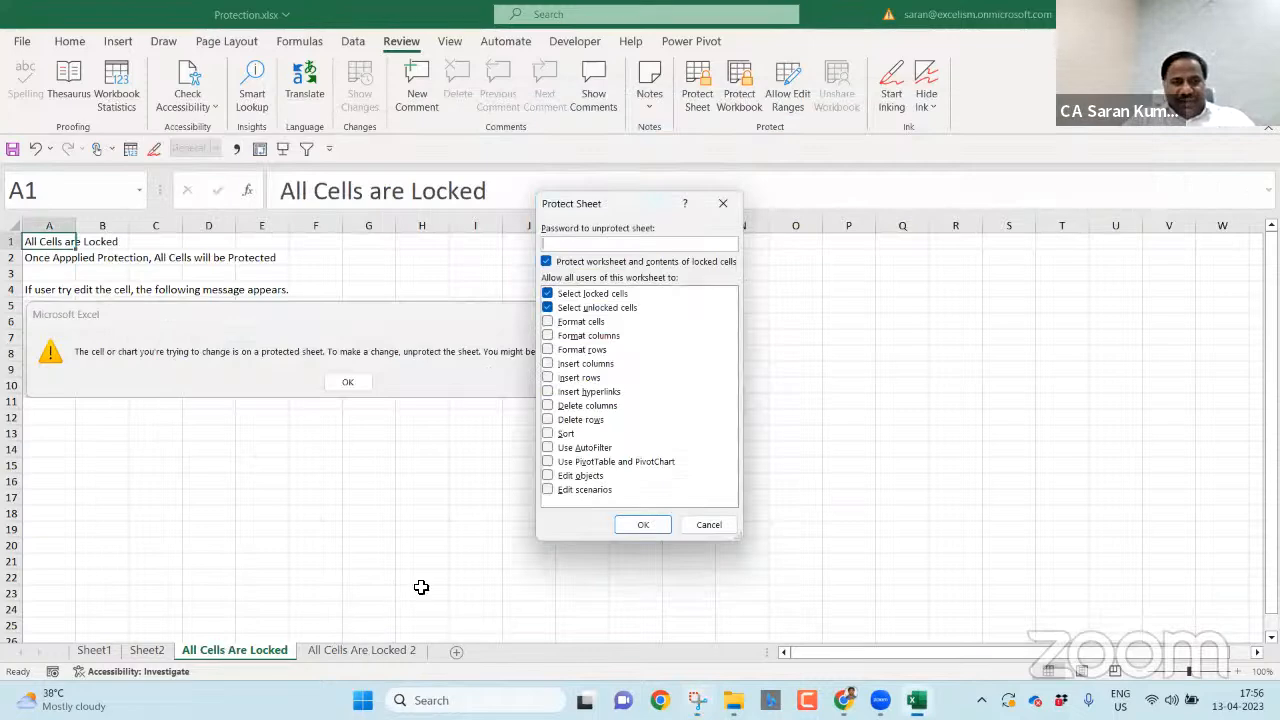
pyautogui.press('Escape')
pyautogui.click(94, 651)
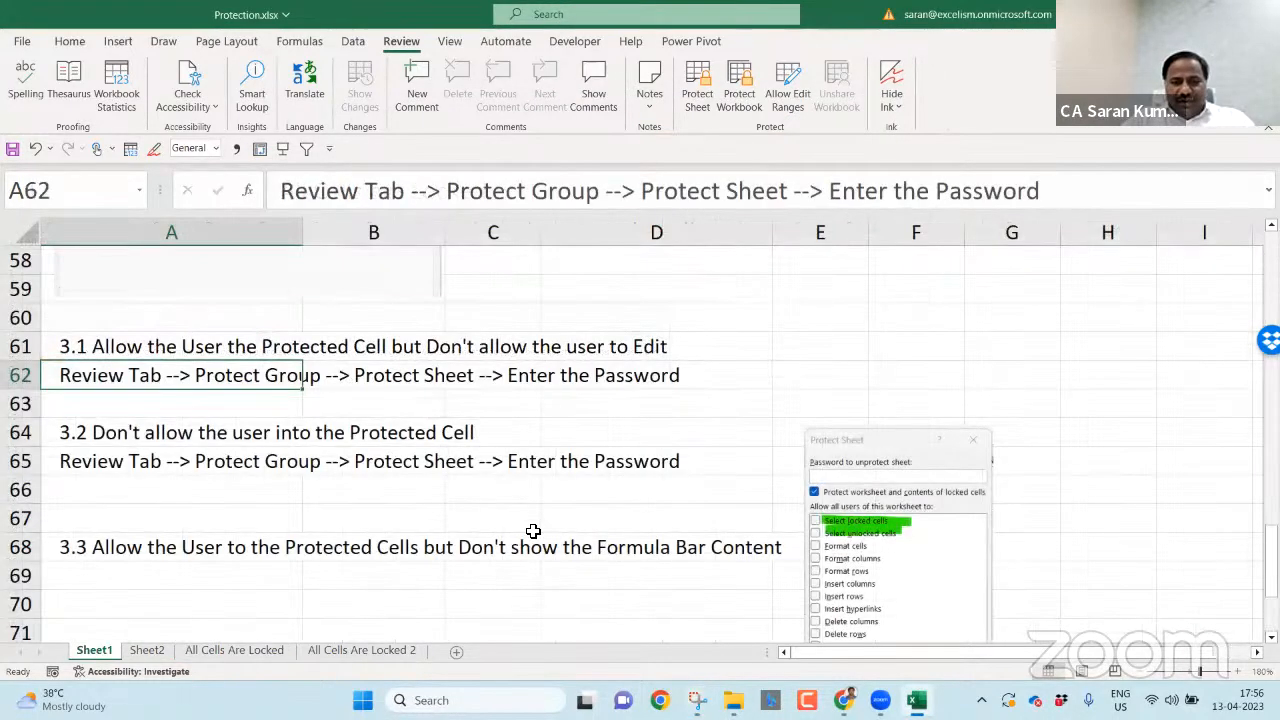
# - Paste the new snip on Sheet1 and resize both screenshots side by side beside rows 60–69
pyautogui.hotkey('ctrl', 'v')
pyautogui.moveTo(344, 430); pyautogui.dragTo(627, 372)
pyautogui.moveTo(326, 302); pyautogui.dragTo(577, 538)
pyautogui.moveTo(594, 606); pyautogui.dragTo(648, 397)
pyautogui.moveTo(518, 326); pyautogui.dragTo(609, 479)
pyautogui.moveTo(686, 565); pyautogui.dragTo(776, 414)
pyautogui.moveTo(940, 470); pyautogui.dragTo(996, 468)
pyautogui.moveTo(1052, 430); pyautogui.dragTo(1002, 516)
pyautogui.moveTo(944, 568); pyautogui.dragTo(937, 471)
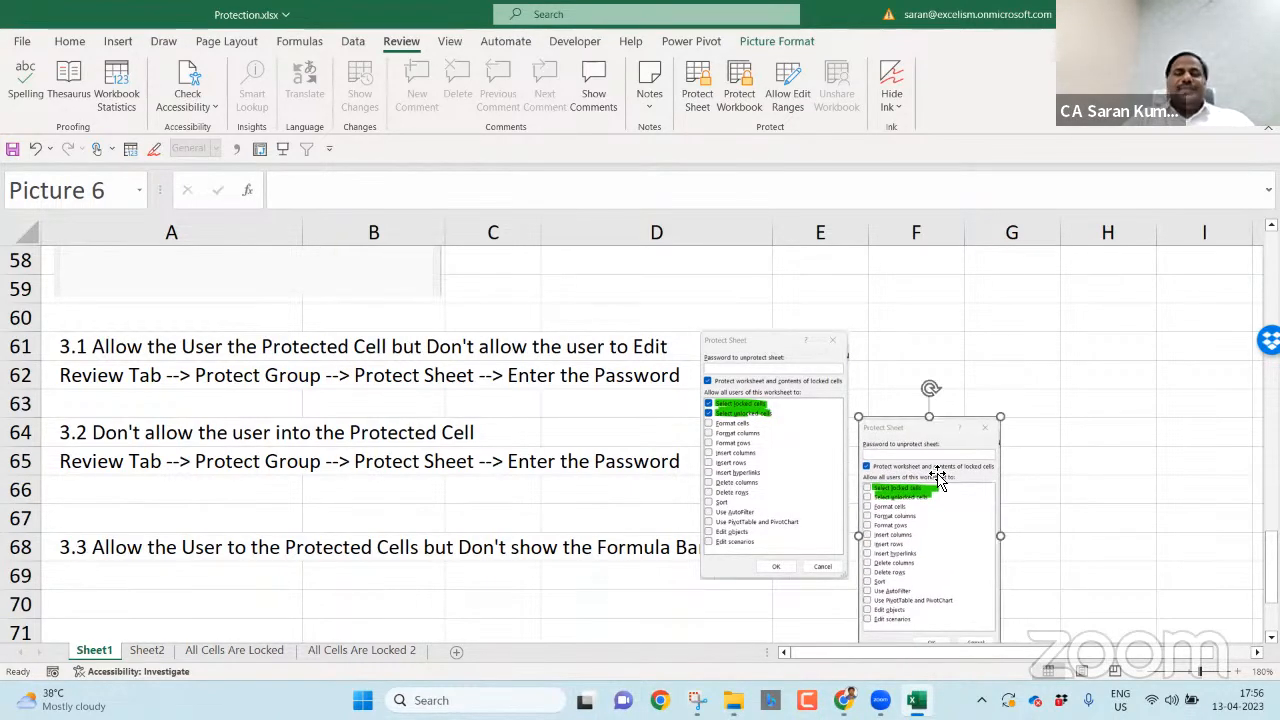
# - Re-protect the All Cells Are Locked sheet without a password
pyautogui.click(234, 651)
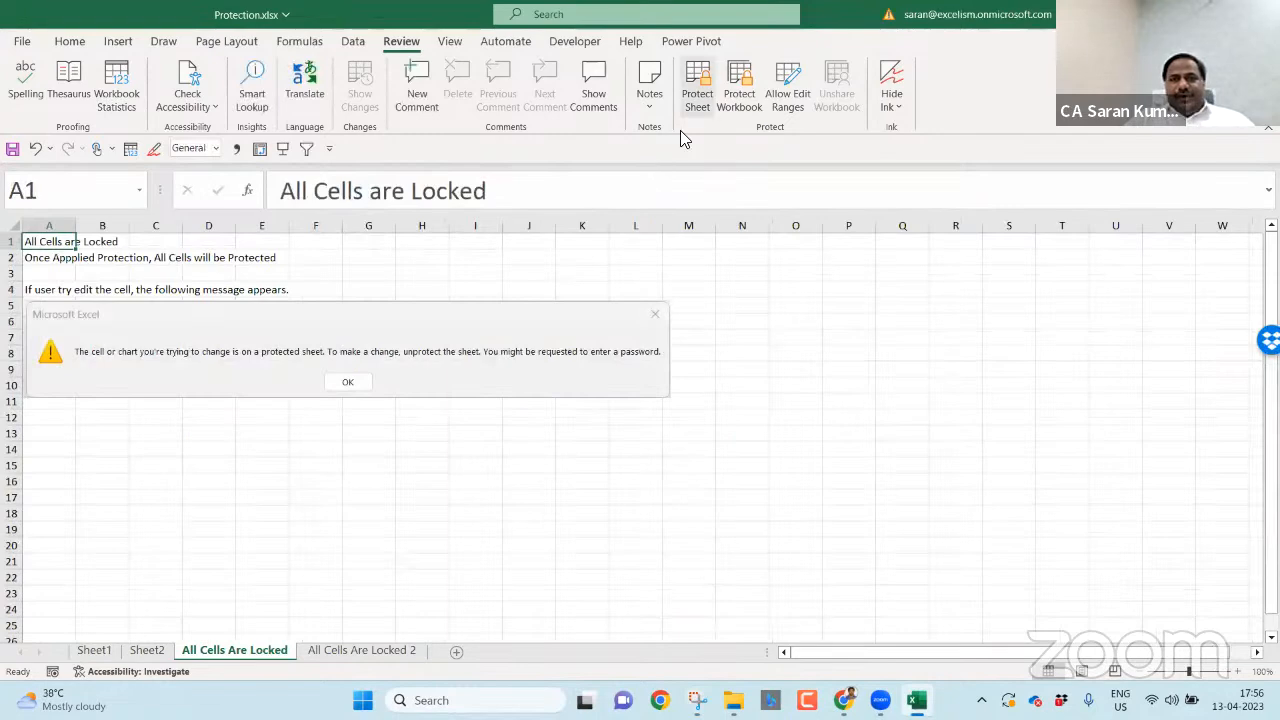
pyautogui.click(697, 88)
pyautogui.click(643, 524)
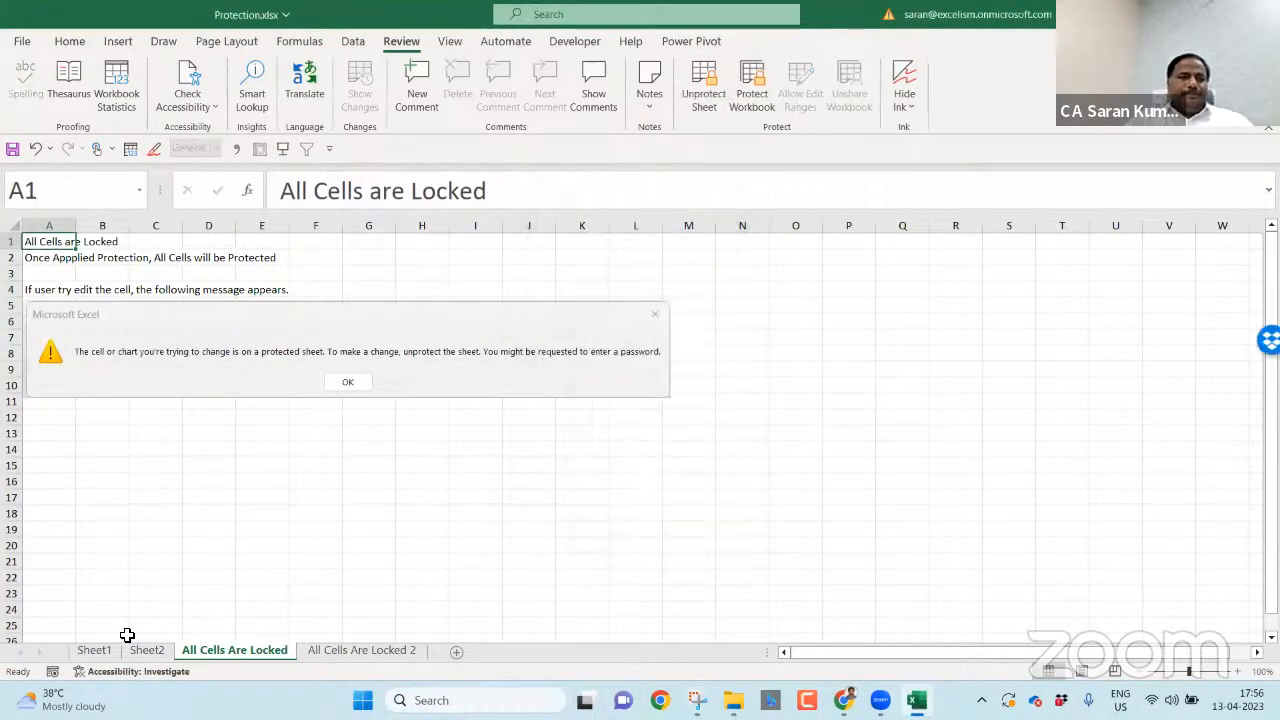
pyautogui.click(93, 651)
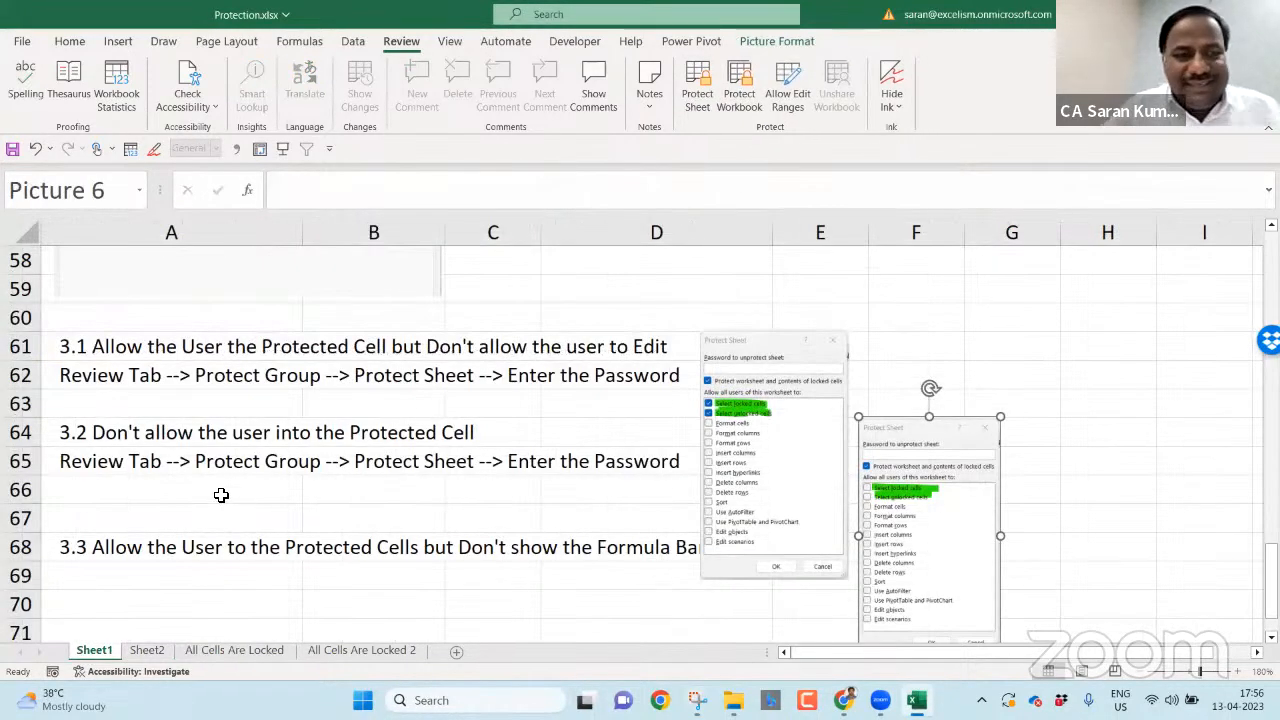
# - Delete the blank row 66 below the 3.2 notes
pyautogui.click(151, 498)
pyautogui.hotkey('shift', 'space')
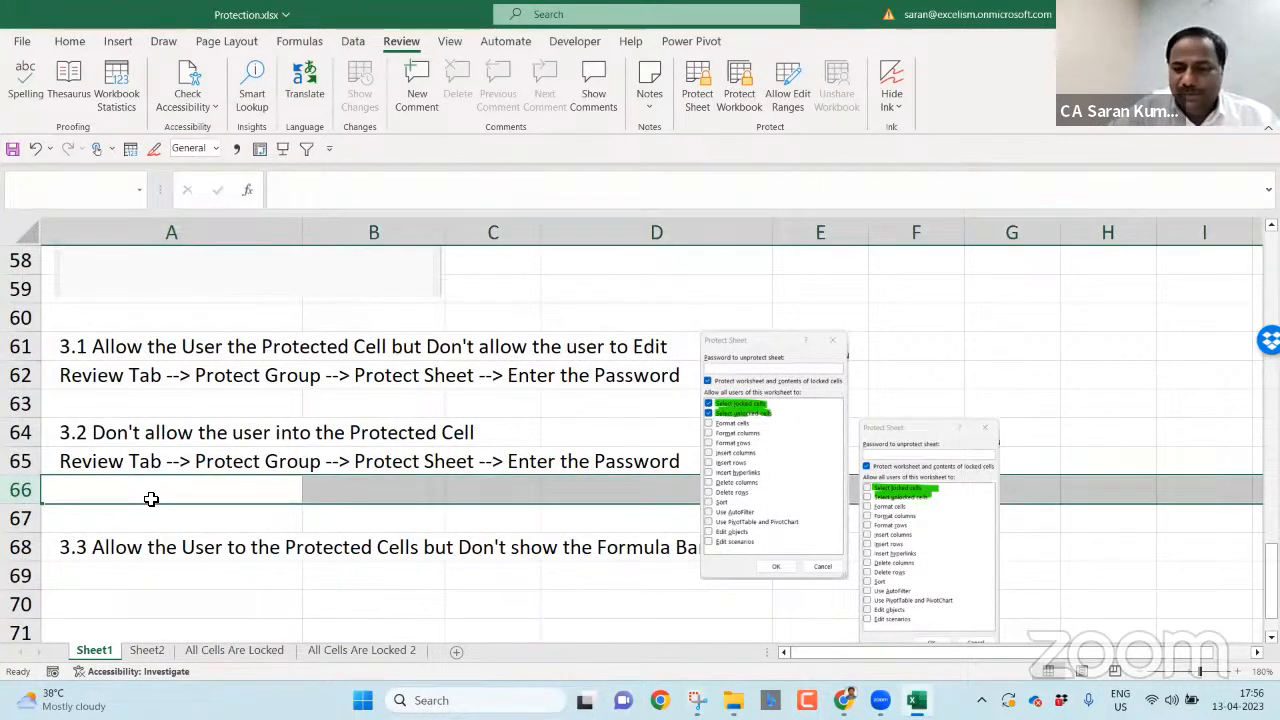
pyautogui.hotkey('ctrl', '-')
pyautogui.press('Down')
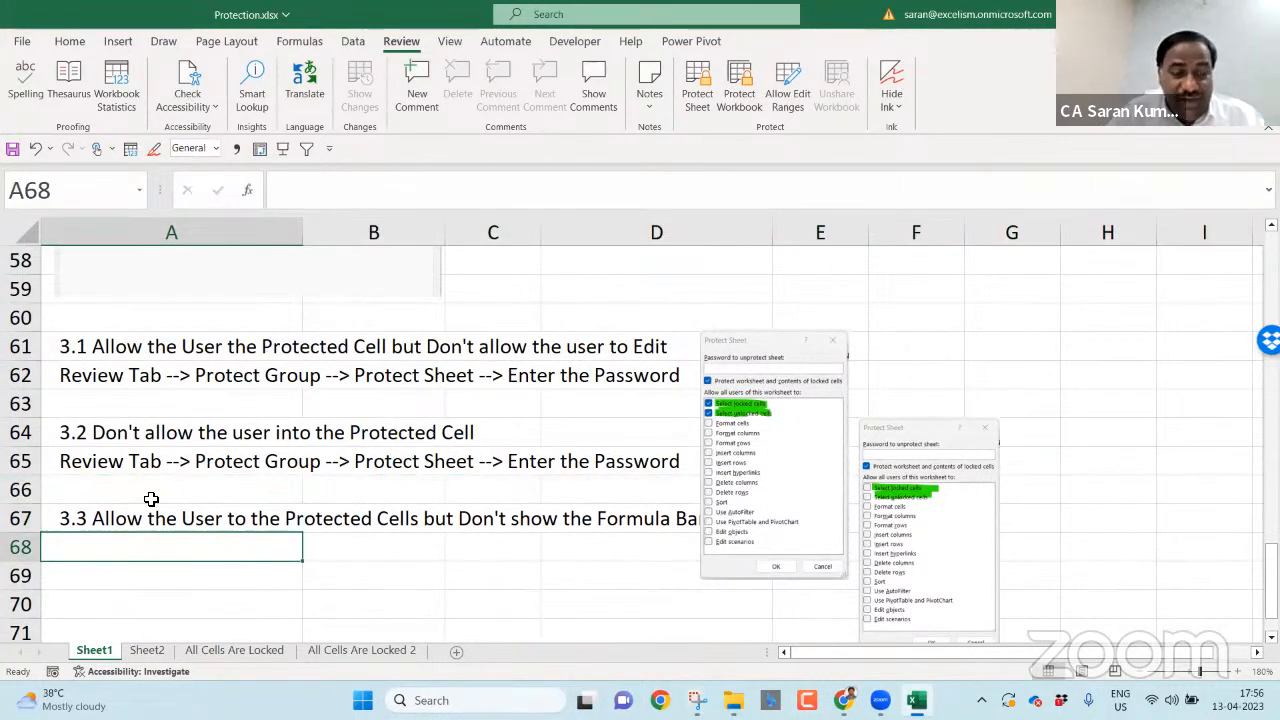
pyautogui.press('Down')
pyautogui.press('Down')
pyautogui.press('Down')
pyautogui.press('Down')
pyautogui.press('Down')
pyautogui.press('Up')
pyautogui.press('Up')
pyautogui.press('Up')
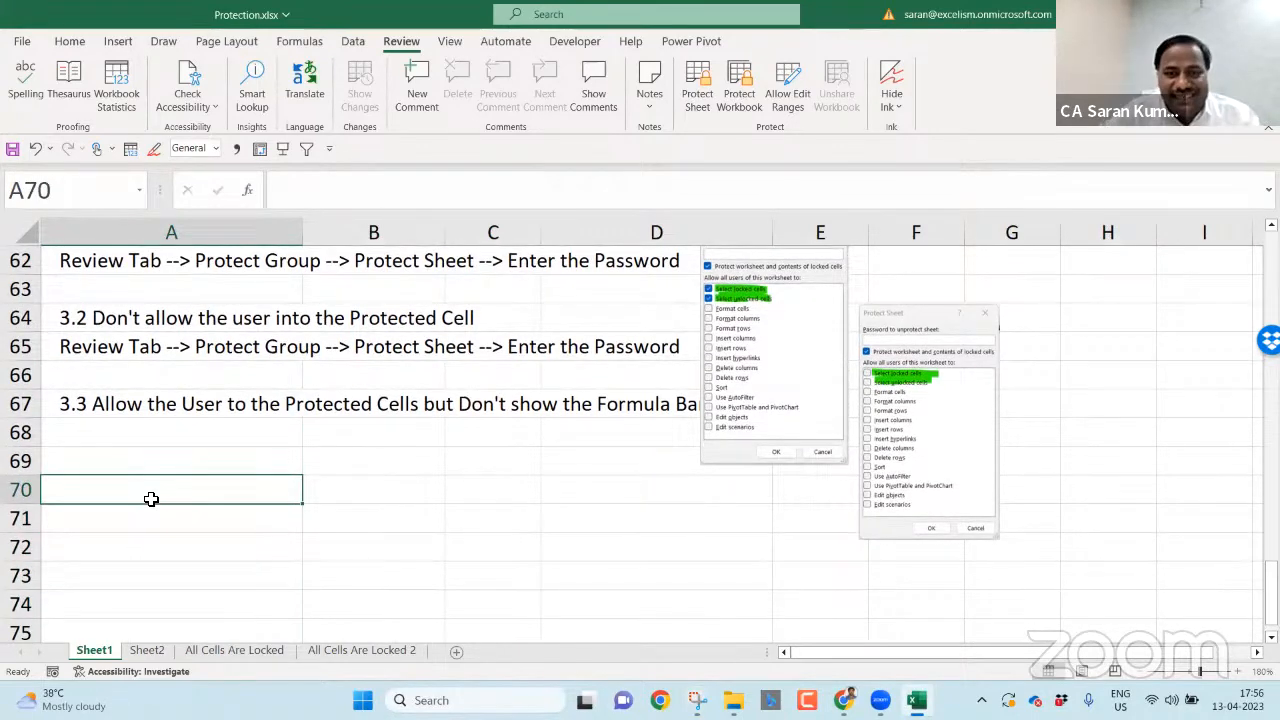
pyautogui.click(245, 403)
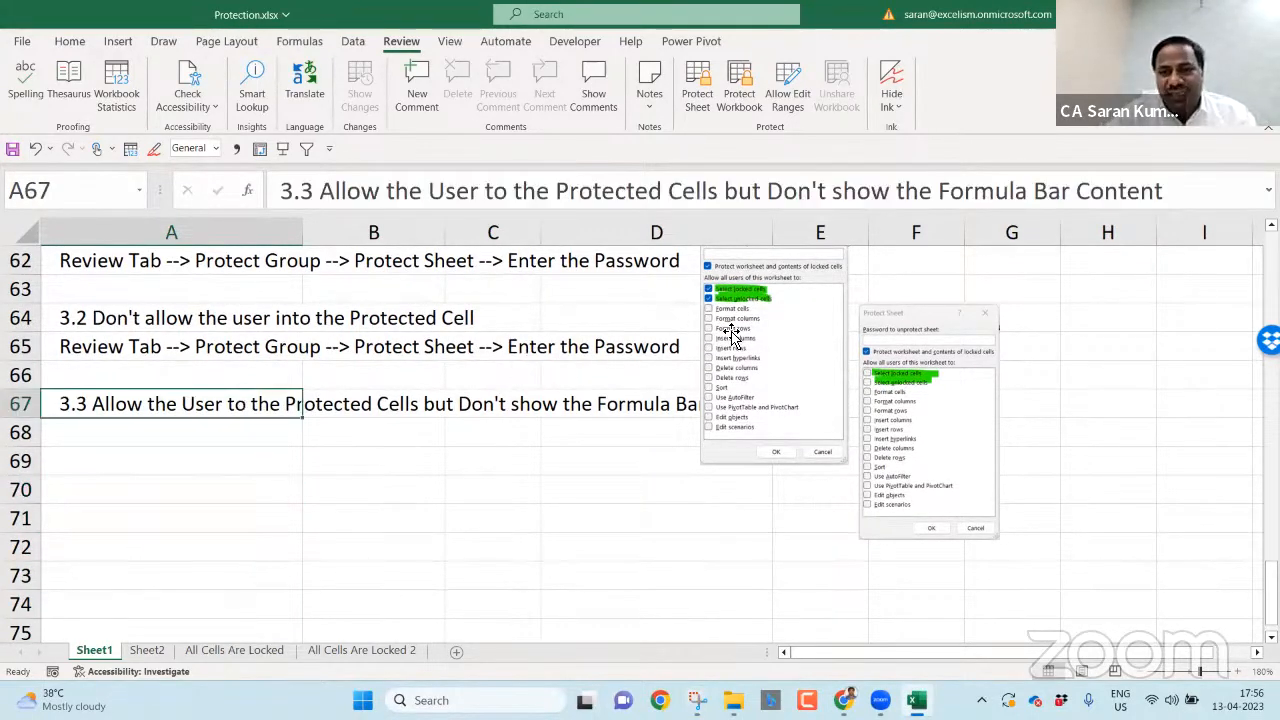
# - Nudge both screenshots to the right and review the notes around rows 62–67
pyautogui.click(950, 358)
pyautogui.keyDown('ctrl'); pyautogui.click(815, 347); pyautogui.keyUp('ctrl')
pyautogui.press('Right')
pyautogui.press('Right')
pyautogui.press('Right')
pyautogui.press('Right')
pyautogui.press('Right')
pyautogui.press('Right')
pyautogui.press('Right')
pyautogui.press('Right')
pyautogui.press('Right')
pyautogui.press('Right')
pyautogui.press('Right')
pyautogui.press('Right')
pyautogui.press('Right')
pyautogui.press('Right')
pyautogui.press('Right')
pyautogui.press('Right')
pyautogui.press('Right')
pyautogui.press('Right')
pyautogui.press('Right')
pyautogui.press('Right')
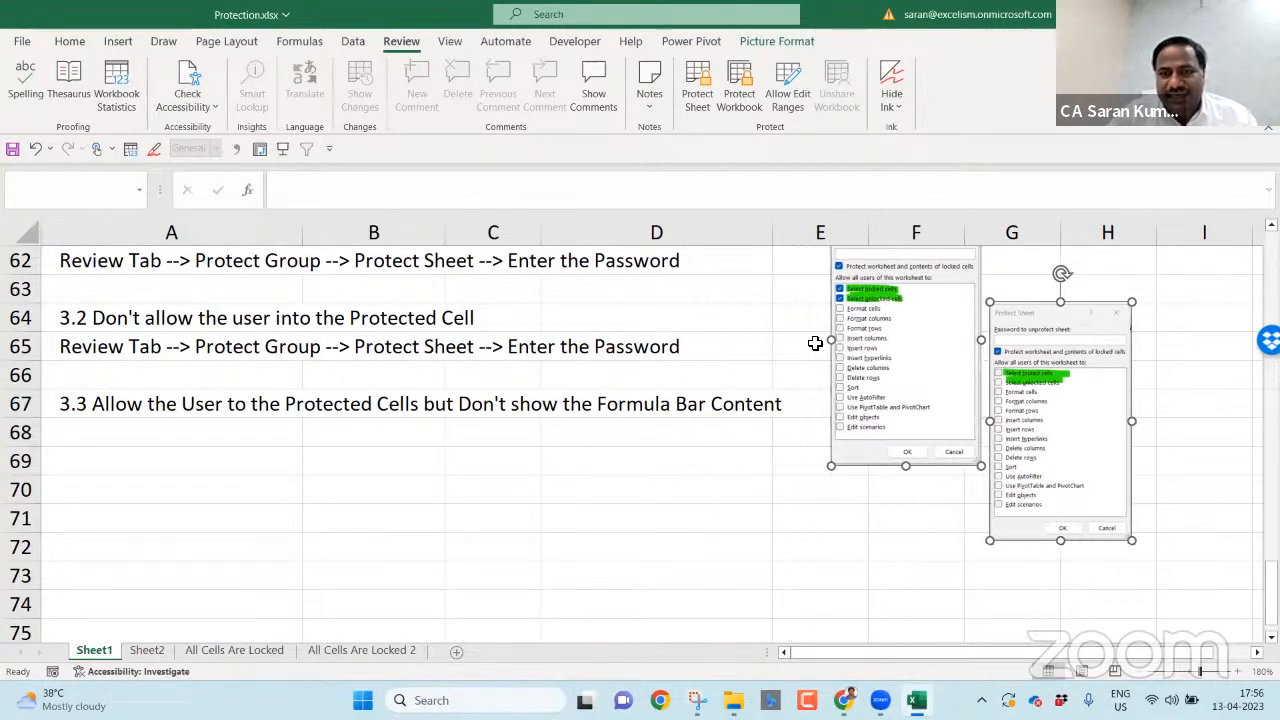
pyautogui.click(193, 393)
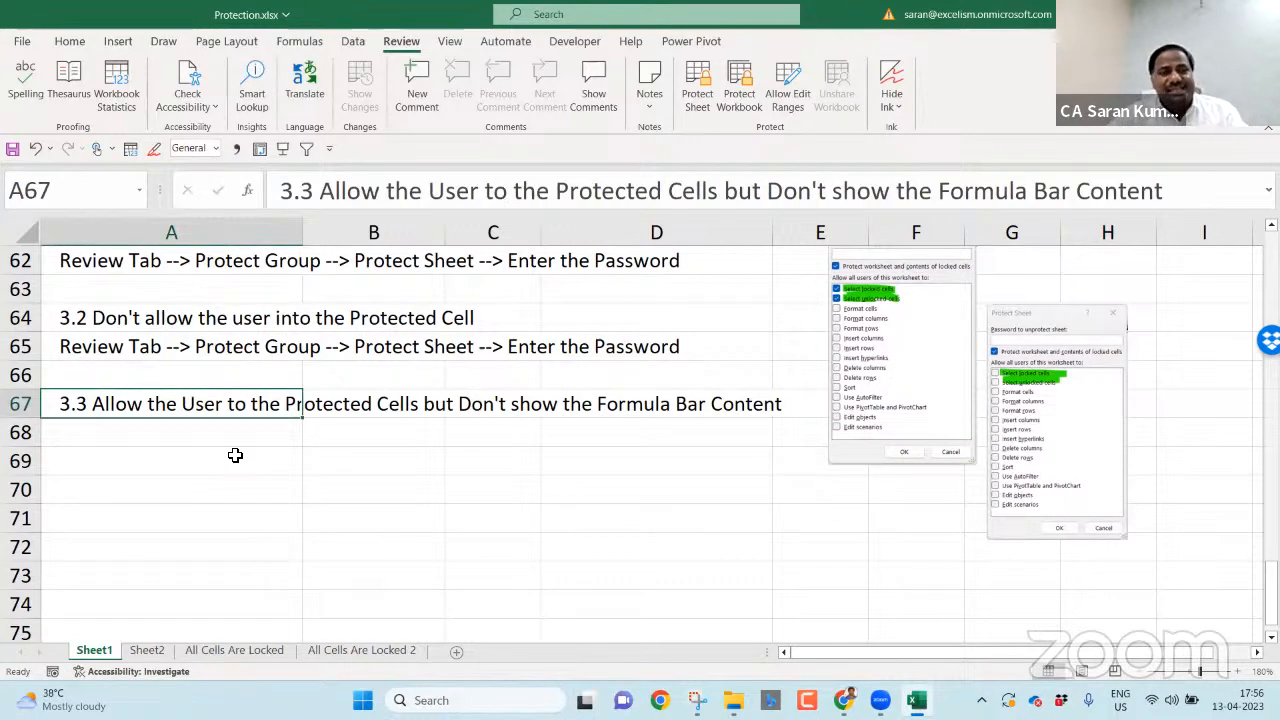
pyautogui.click(140, 260)
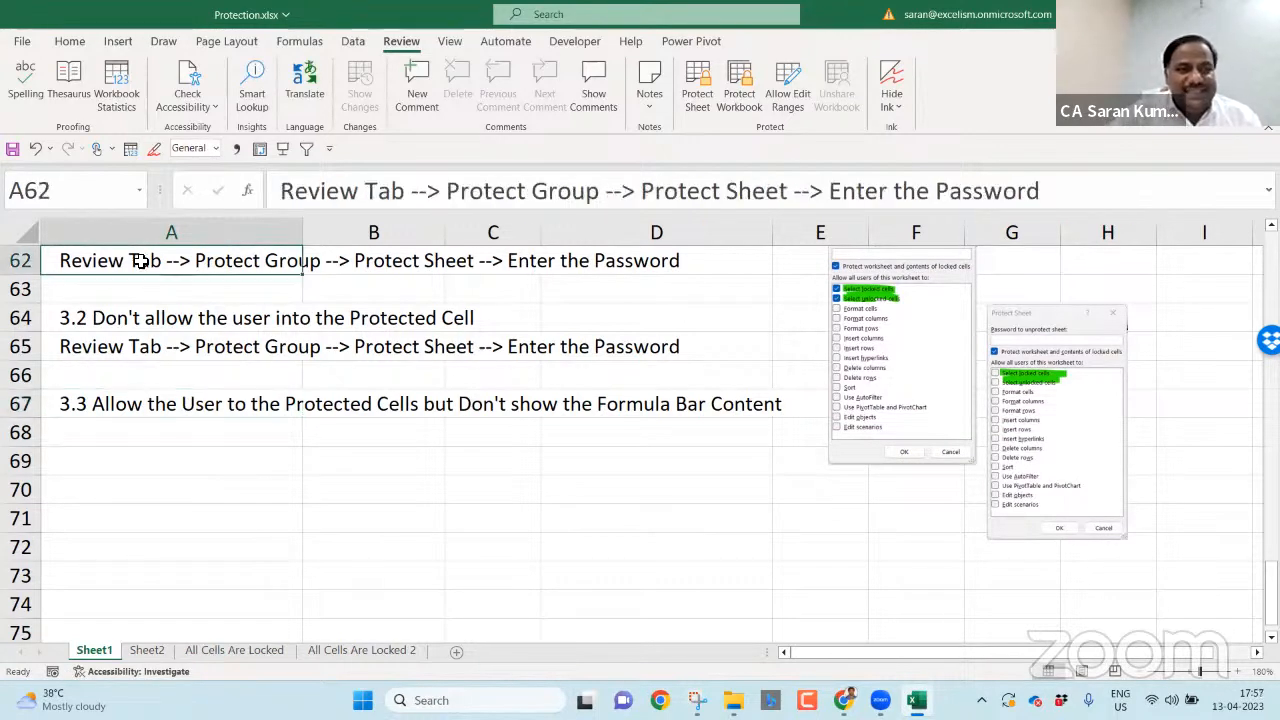
pyautogui.click(150, 398)
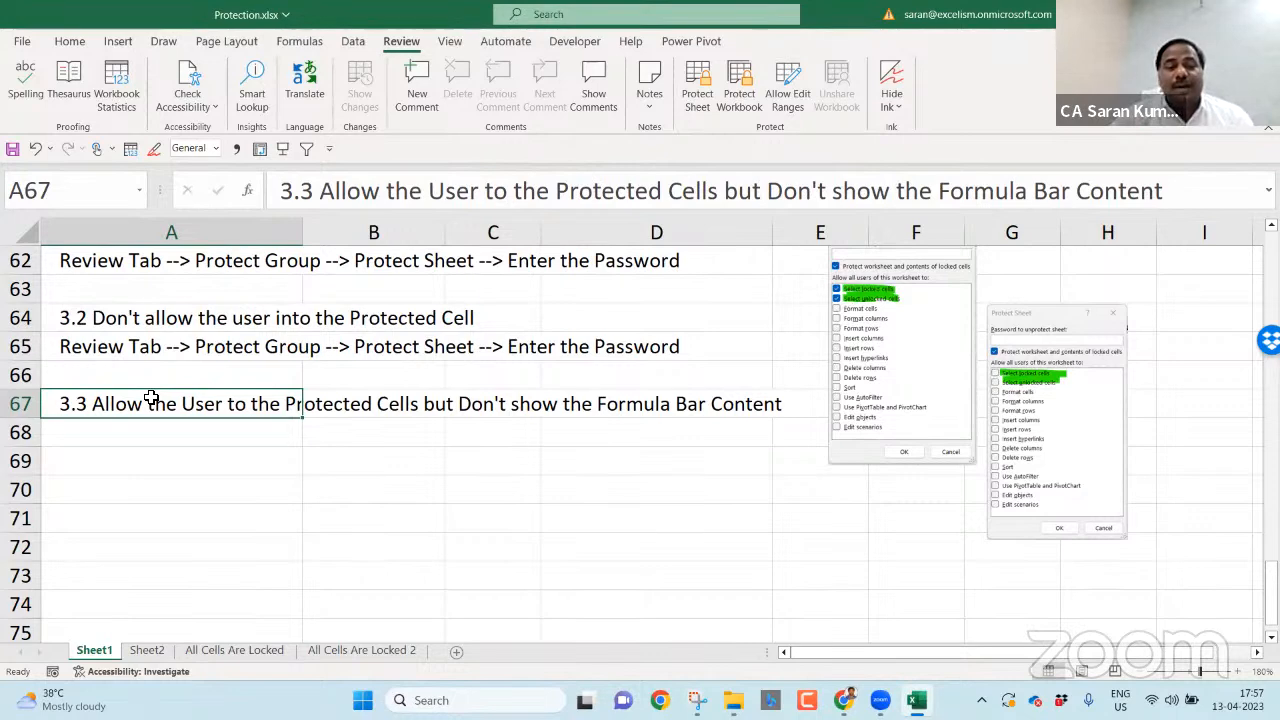
pyautogui.click(388, 636)
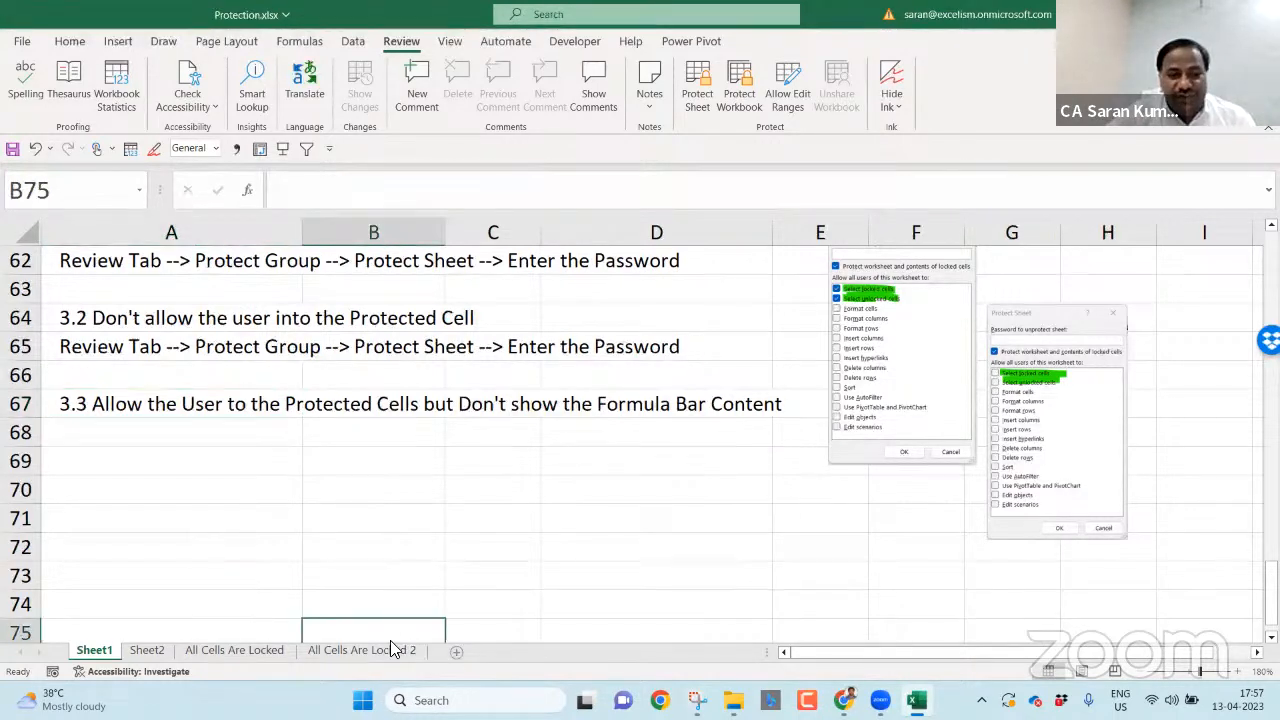
# - Insert Sheet5 at the end and enter Company in A1 and A in A2
pyautogui.click(455, 652)
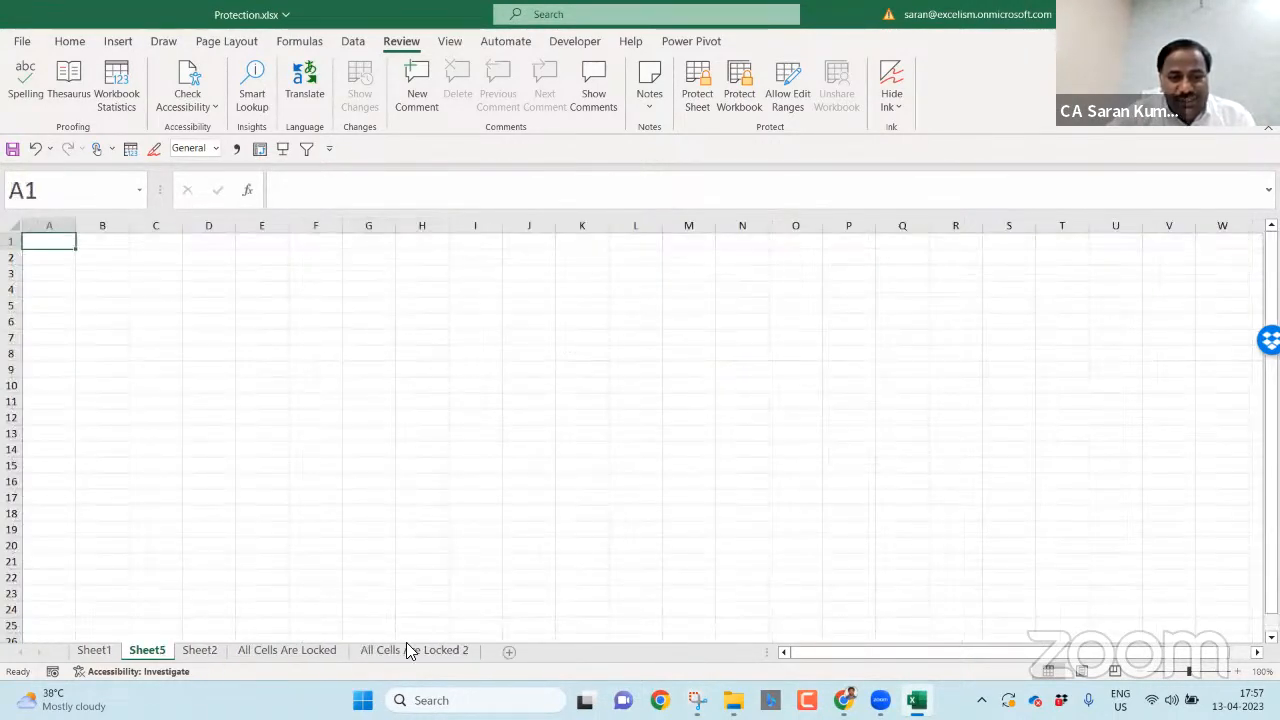
pyautogui.moveTo(515, 641); pyautogui.dragTo(512, 645)
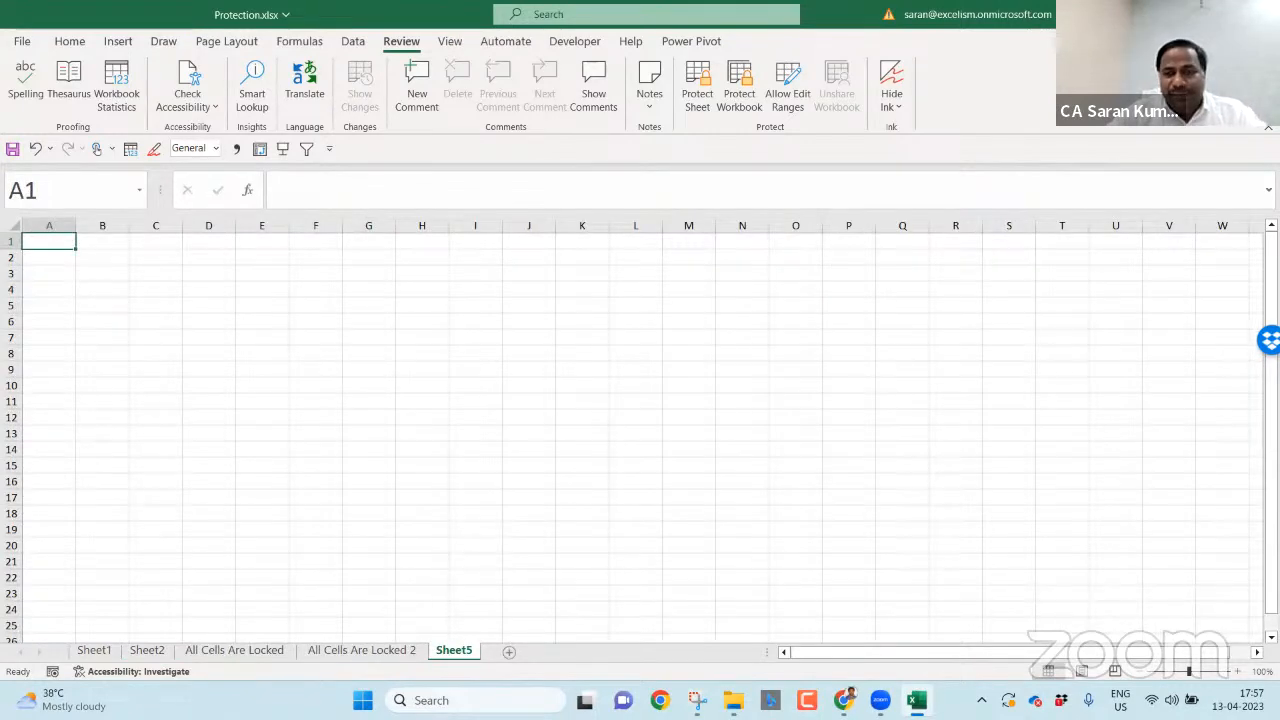
pyautogui.write('Company')
pyautogui.press('Return')
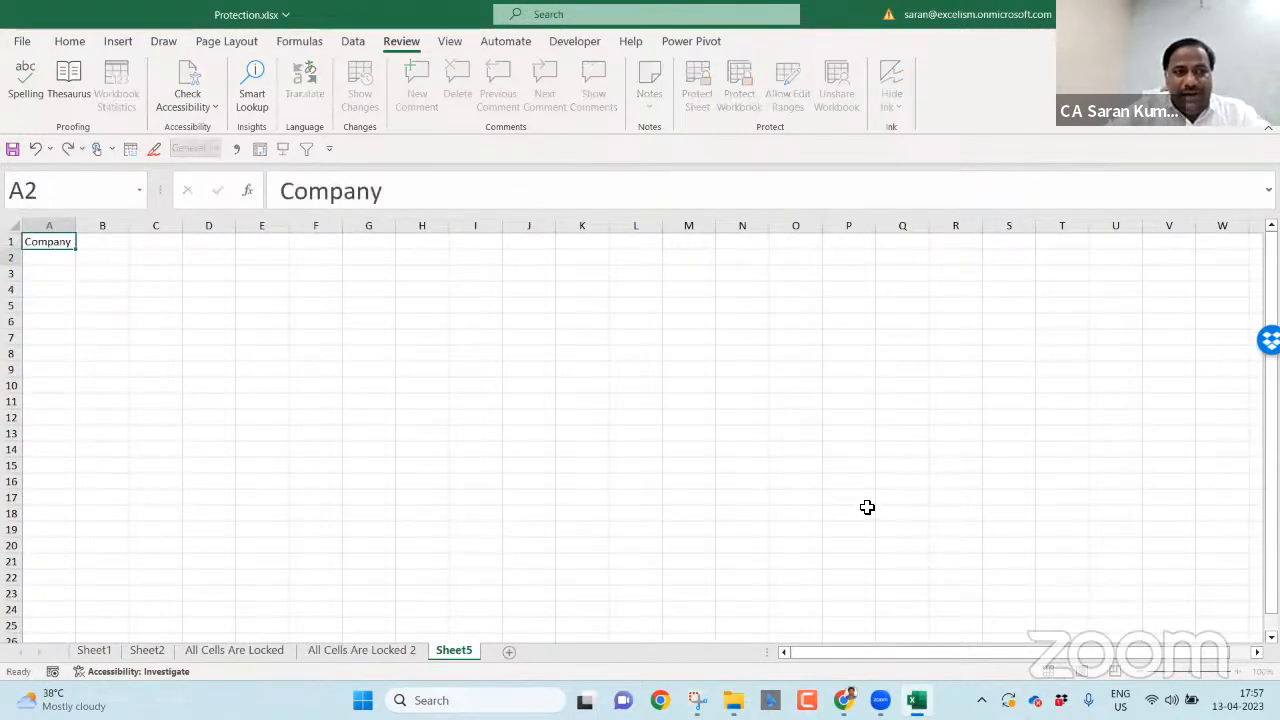
pyautogui.write('A')
pyautogui.press('Return')
# - Fill A3:A6 with companies B, C, D and E, correcting A4 to C
pyautogui.write('A')
pyautogui.press('BackSpace')
pyautogui.write('B')
pyautogui.press('Escape')
pyautogui.write('B')
pyautogui.press('Return')
pyautogui.write('Company')
pyautogui.press('Return')
pyautogui.write('D')
pyautogui.press('Return')
pyautogui.write('E')
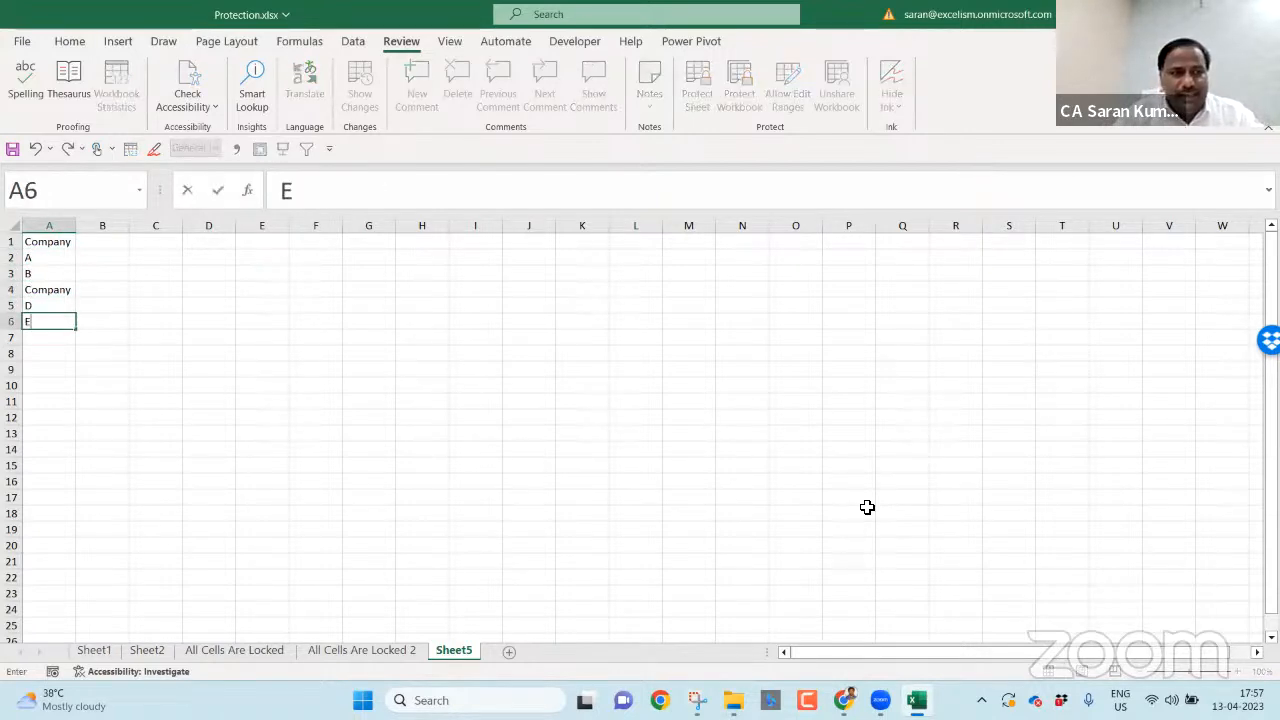
pyautogui.press('Up')
pyautogui.press('Up')
pyautogui.press('F2')
pyautogui.press('BackSpace')
pyautogui.press('BackSpace')
pyautogui.press('BackSpace')
pyautogui.press('BackSpace')
pyautogui.press('BackSpace')
pyautogui.press('BackSpace')
pyautogui.press('Return')
# - Enter Jan and Feb in B1:C1 and extend the month series to Sep in J1
pyautogui.press('Up')
pyautogui.press('Up')
pyautogui.press('Up')
pyautogui.press('Right')
pyautogui.press('Up')
pyautogui.write('Ja')
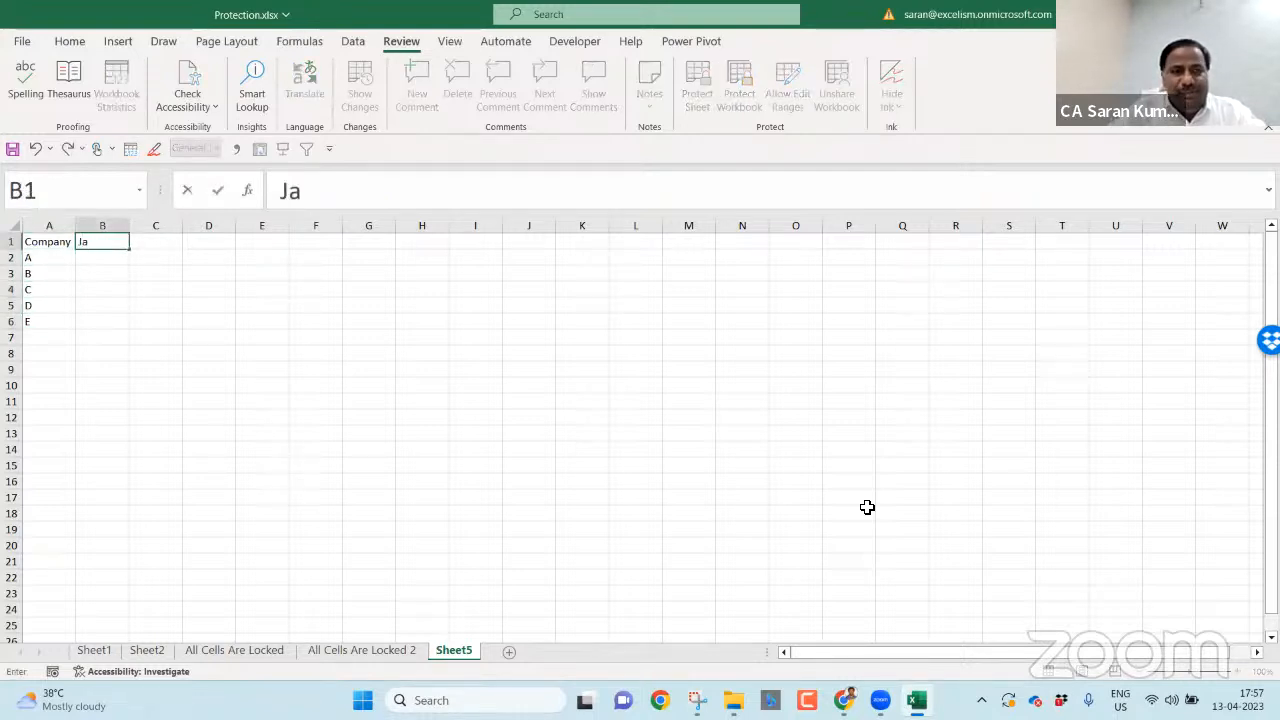
pyautogui.write('n')
pyautogui.press('Tab')
pyautogui.write('Feb')
pyautogui.press('Tab')
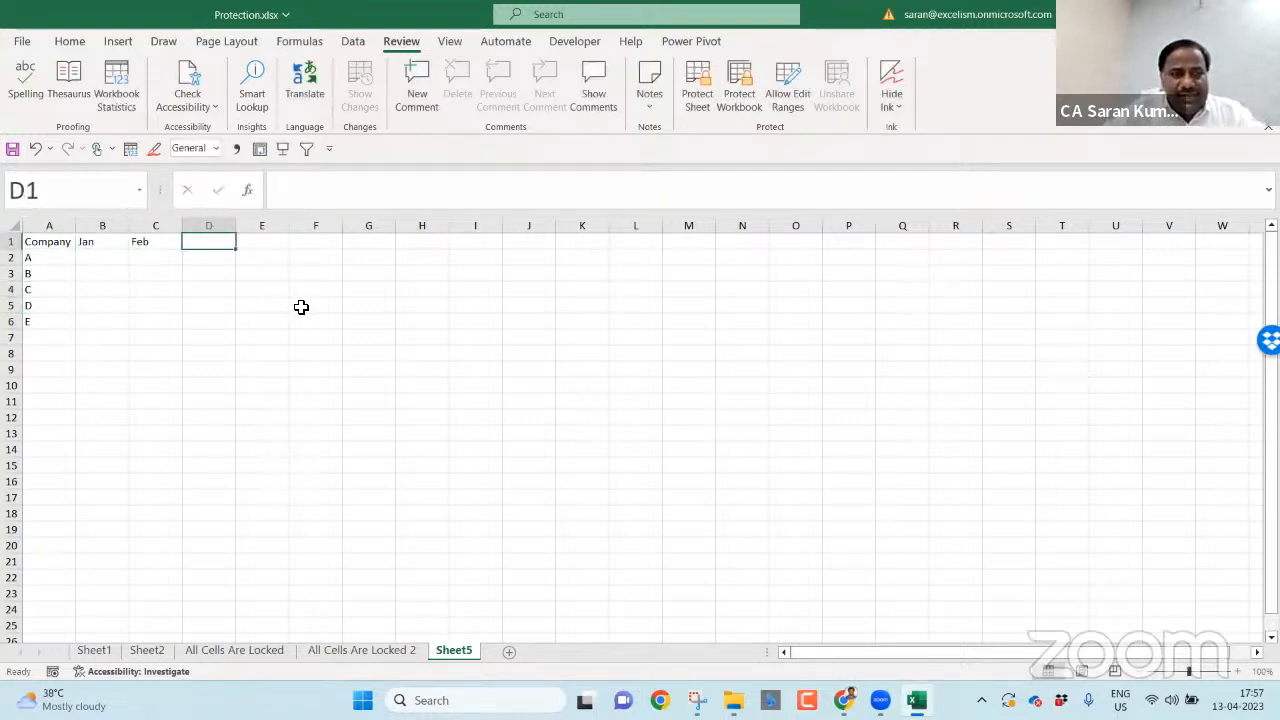
pyautogui.click(152, 241)
pyautogui.moveTo(184, 253); pyautogui.dragTo(554, 289)
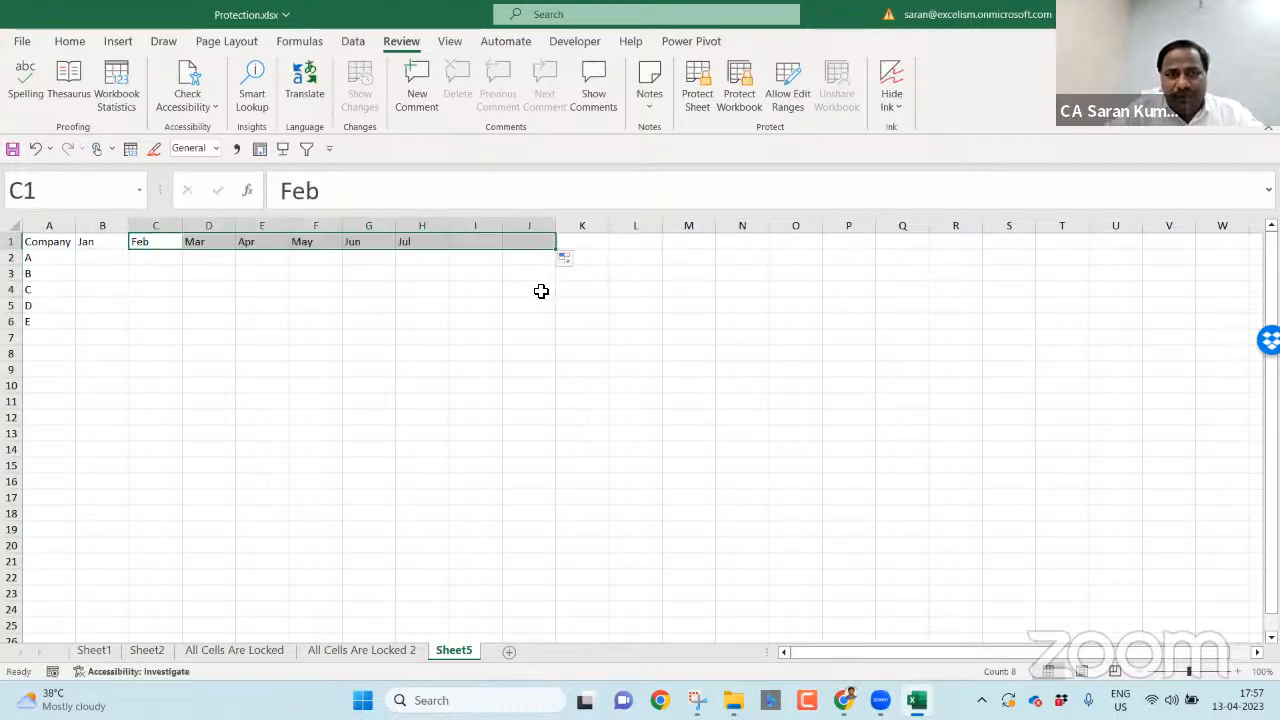
# - Zoom in and select the empty data range B2:J6
pyautogui.click(1238, 671)
pyautogui.click(1238, 671)
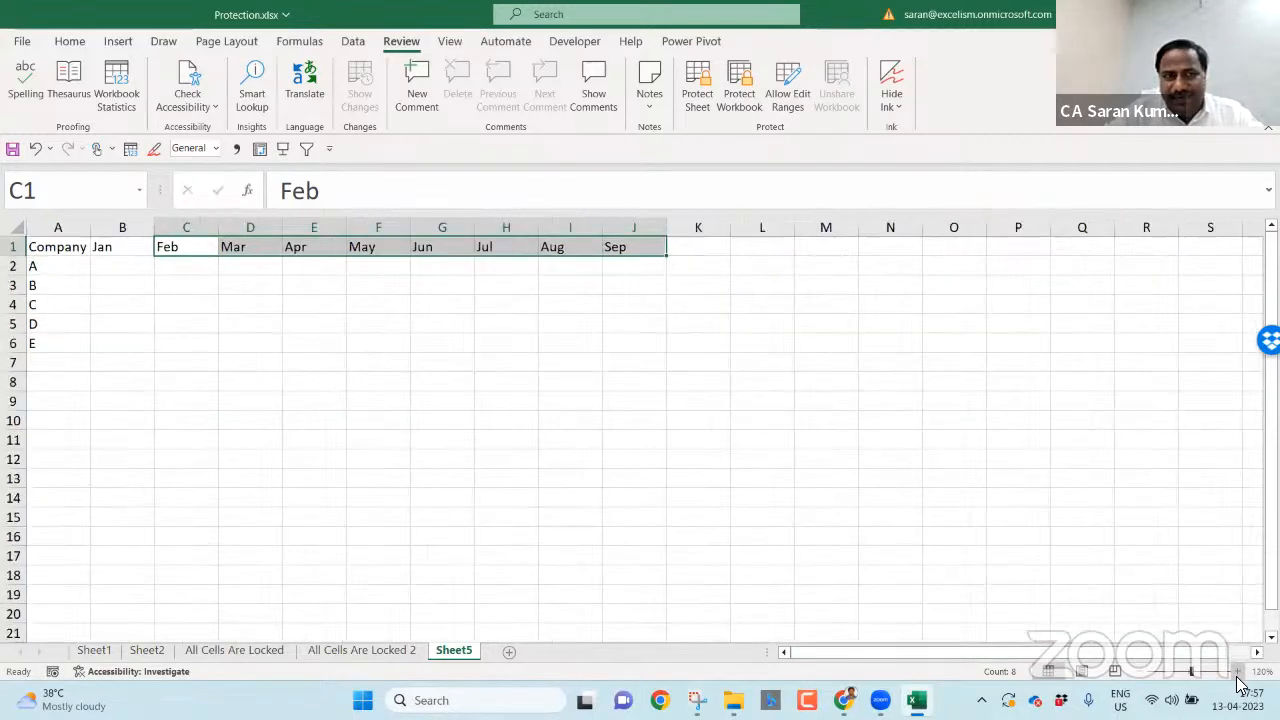
pyautogui.click(1238, 671)
pyautogui.click(1238, 671)
pyautogui.click(1238, 671)
pyautogui.click(1238, 676)
pyautogui.moveTo(185, 284); pyautogui.dragTo(829, 371)
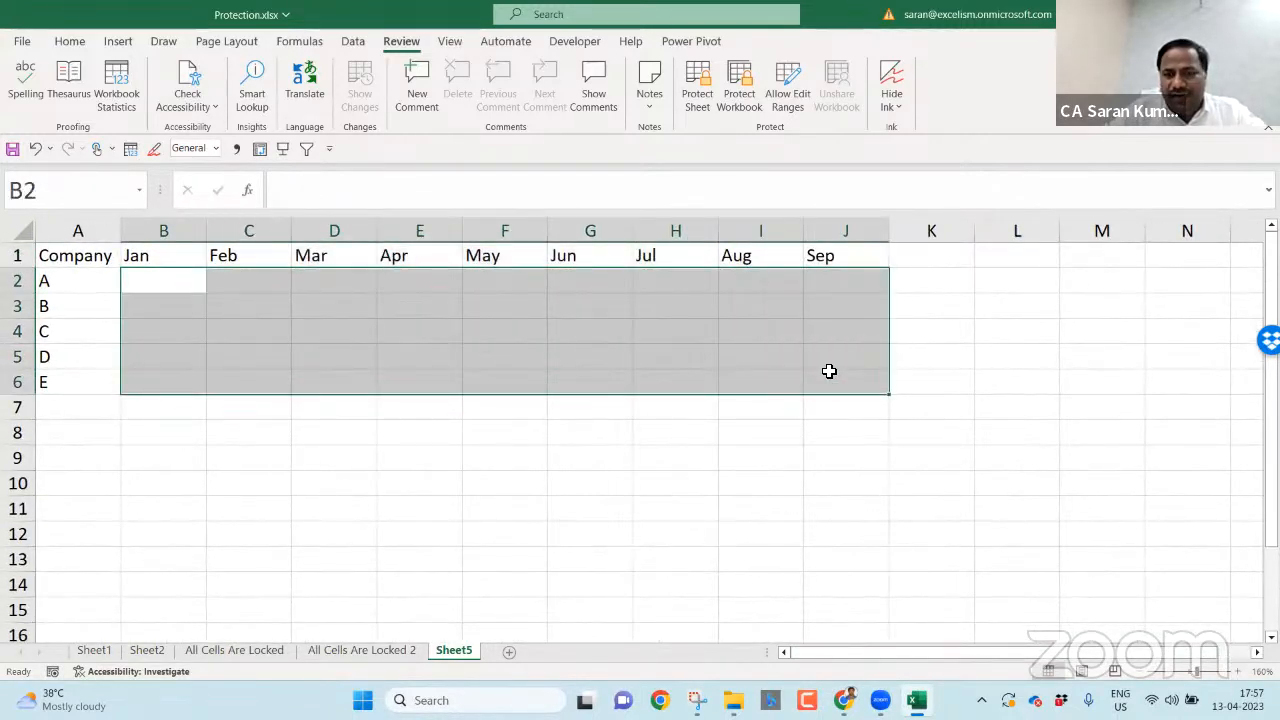
# - Fill B2:J6 with =RANDBETWEEN(10,1000) in one entry
pyautogui.write('=ra')
pyautogui.press('Down')
pyautogui.press('Down')
pyautogui.press('Down')
pyautogui.press('Tab')
pyautogui.write('10,1000')
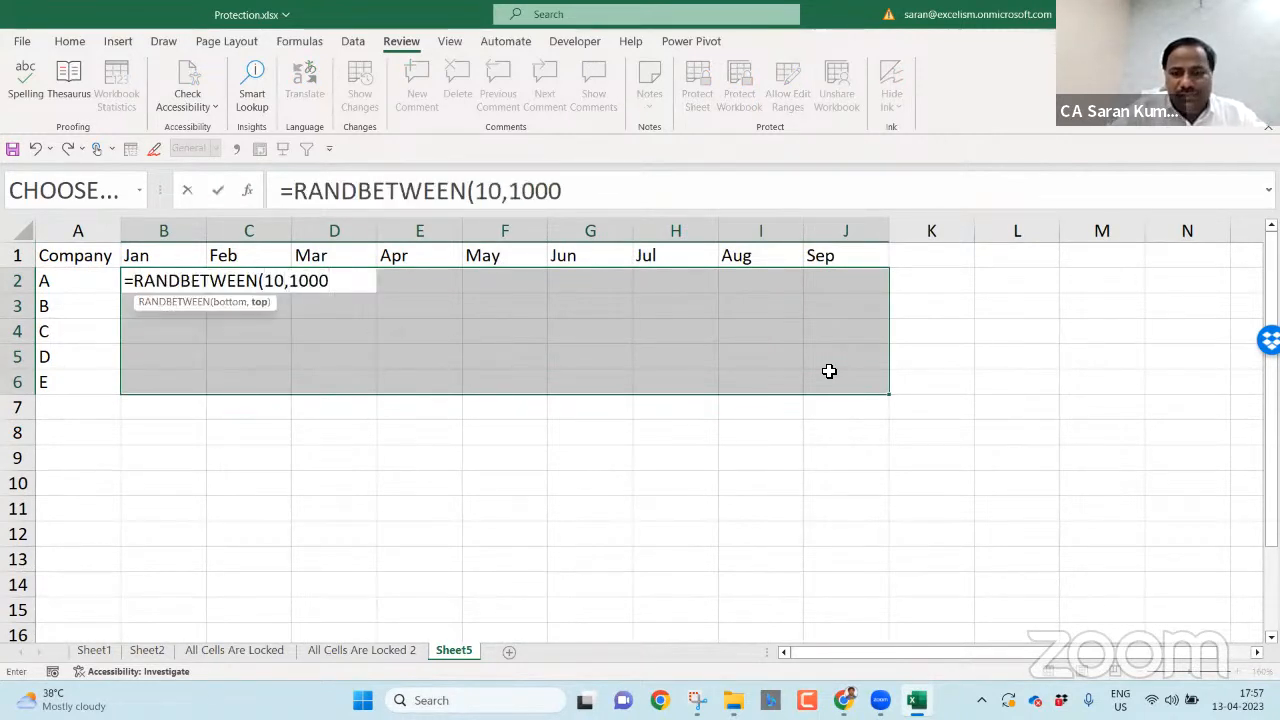
pyautogui.write(')')
pyautogui.hotkey('ctrl', 'Return')
# - Convert the random numbers to fixed values with Paste Special > Values
pyautogui.hotkey('ctrl', 'c')
pyautogui.hotkey('ctrl', 'alt', 'v')
pyautogui.press('v')
pyautogui.press('Return')
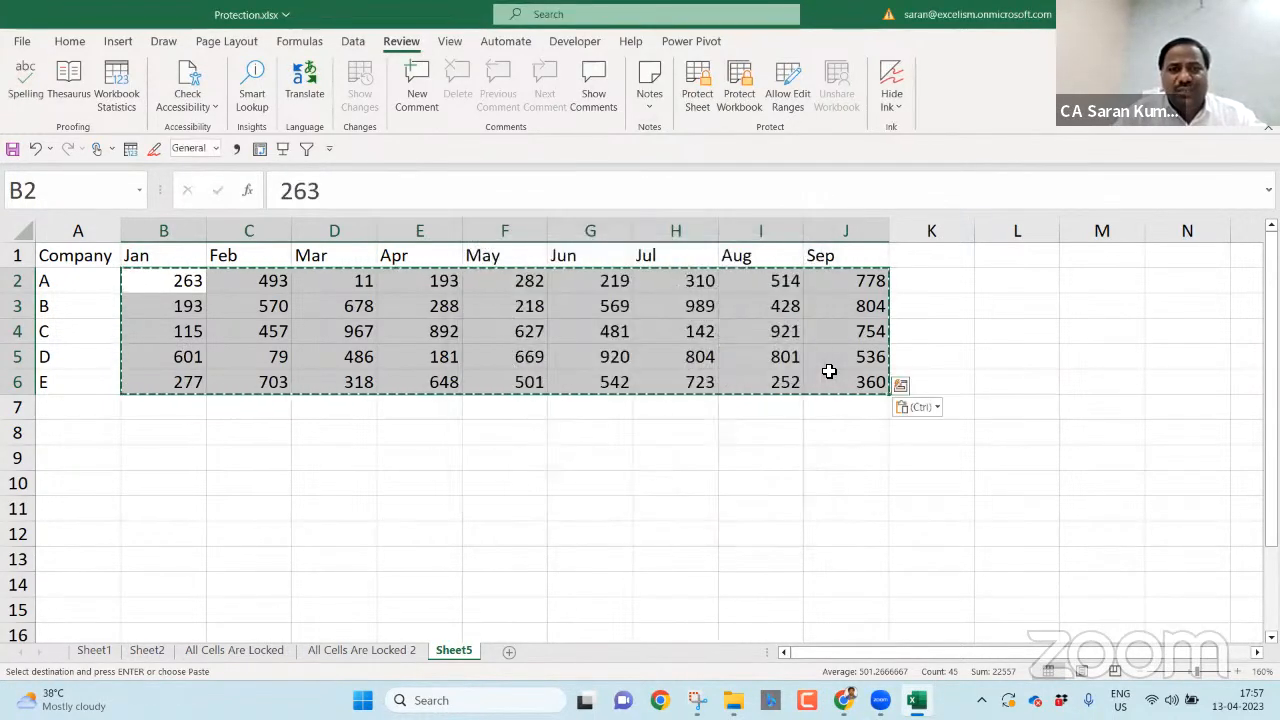
pyautogui.press('Escape')
# - Insert blank columns before April and before July
pyautogui.press('Right')
pyautogui.press('Right')
pyautogui.press('Right')
pyautogui.hotkey('ctrl', 'space')
pyautogui.hotkey('ctrl', 'shift', '+')
pyautogui.press('Right')
pyautogui.press('Right')
pyautogui.press('Right')
pyautogui.press('Right')
pyautogui.hotkey('ctrl', 'space')
pyautogui.hotkey('ctrl', 'shift', '+')
pyautogui.press('Left')
pyautogui.press('Left')
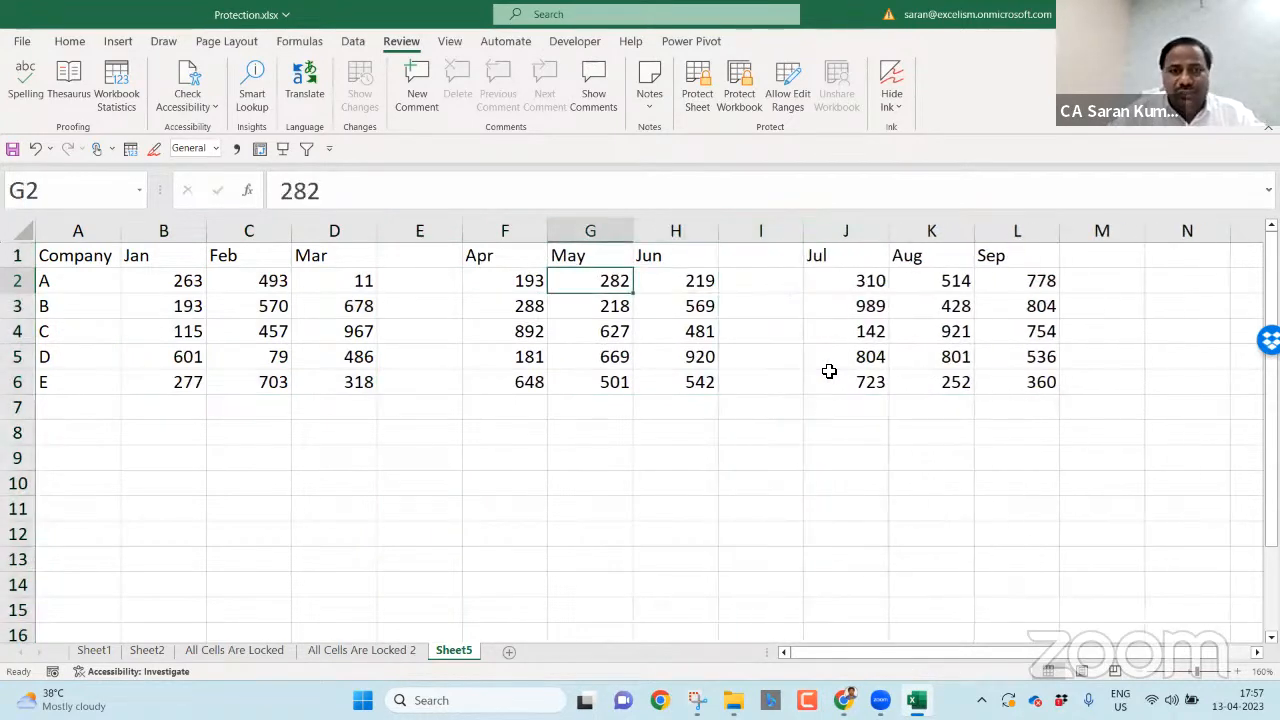
pyautogui.press('Left')
pyautogui.press('Left')
pyautogui.press('Up')
# - Add the headers Q1, Q2, Q3 and Total (N1) in row 1
pyautogui.write('Q1')
pyautogui.press('Return')
pyautogui.hotkey('shift', 'Down')
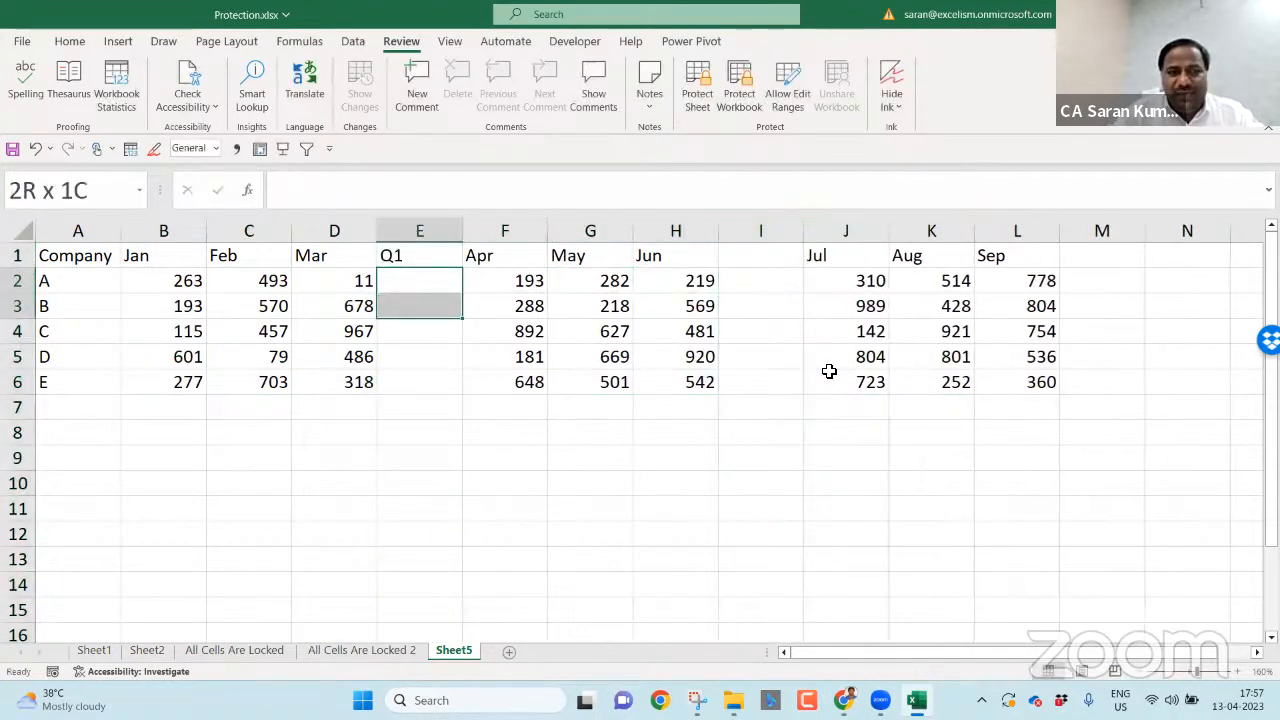
pyautogui.press('Right')
pyautogui.press('Right')
pyautogui.press('Right')
pyautogui.press('Right')
pyautogui.press('Up')
pyautogui.write('Q')
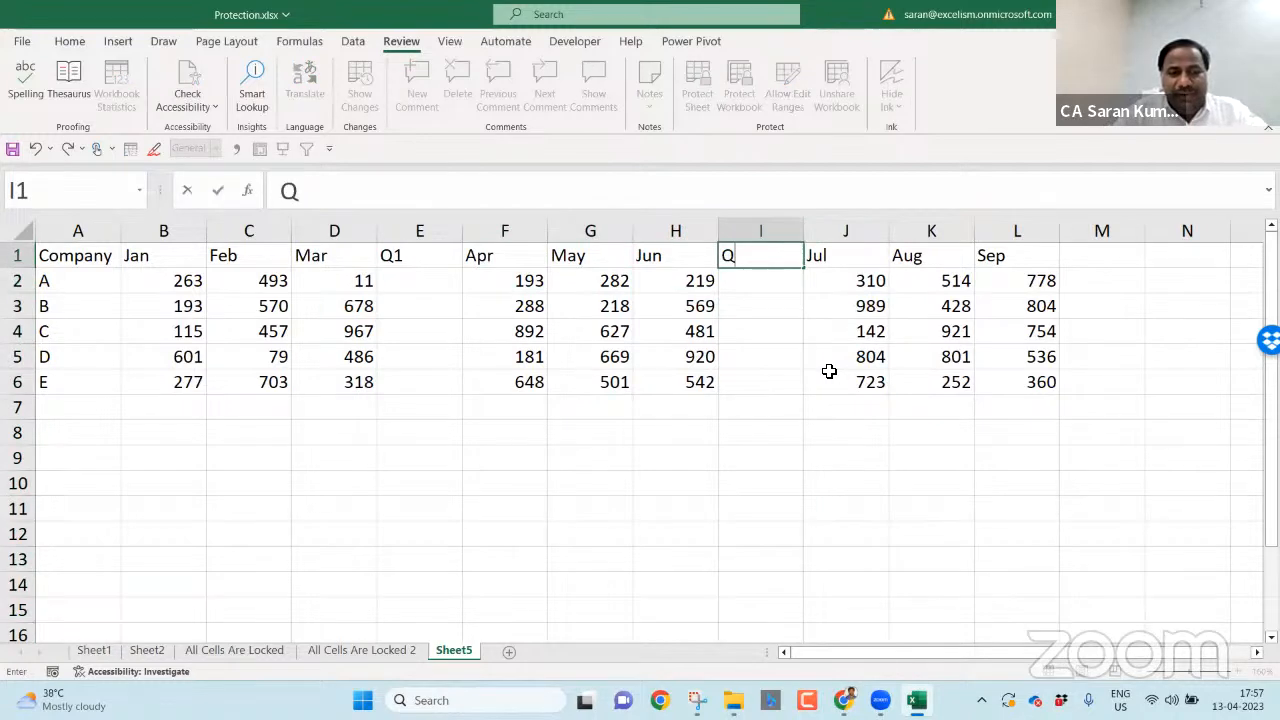
pyautogui.press('Right')
pyautogui.press('Right')
pyautogui.press('Right')
pyautogui.press('Right')
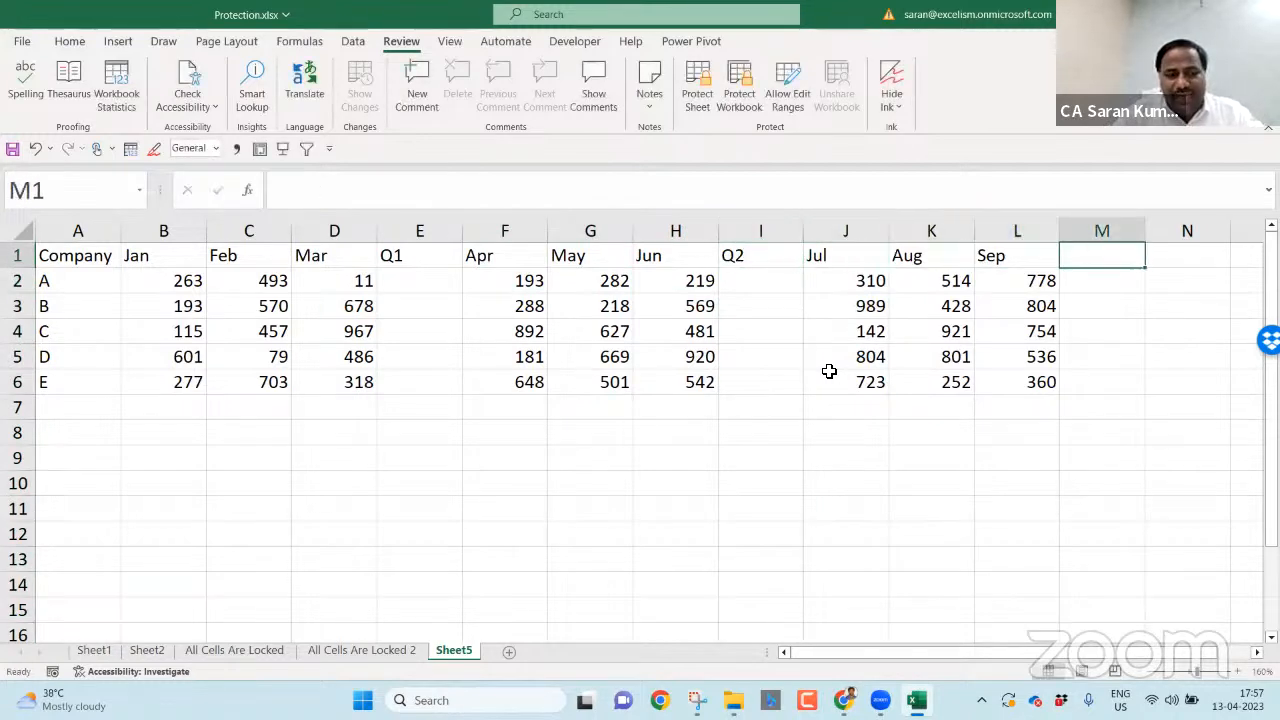
pyautogui.write('Q3')
pyautogui.press('Right')
pyautogui.write('Total')
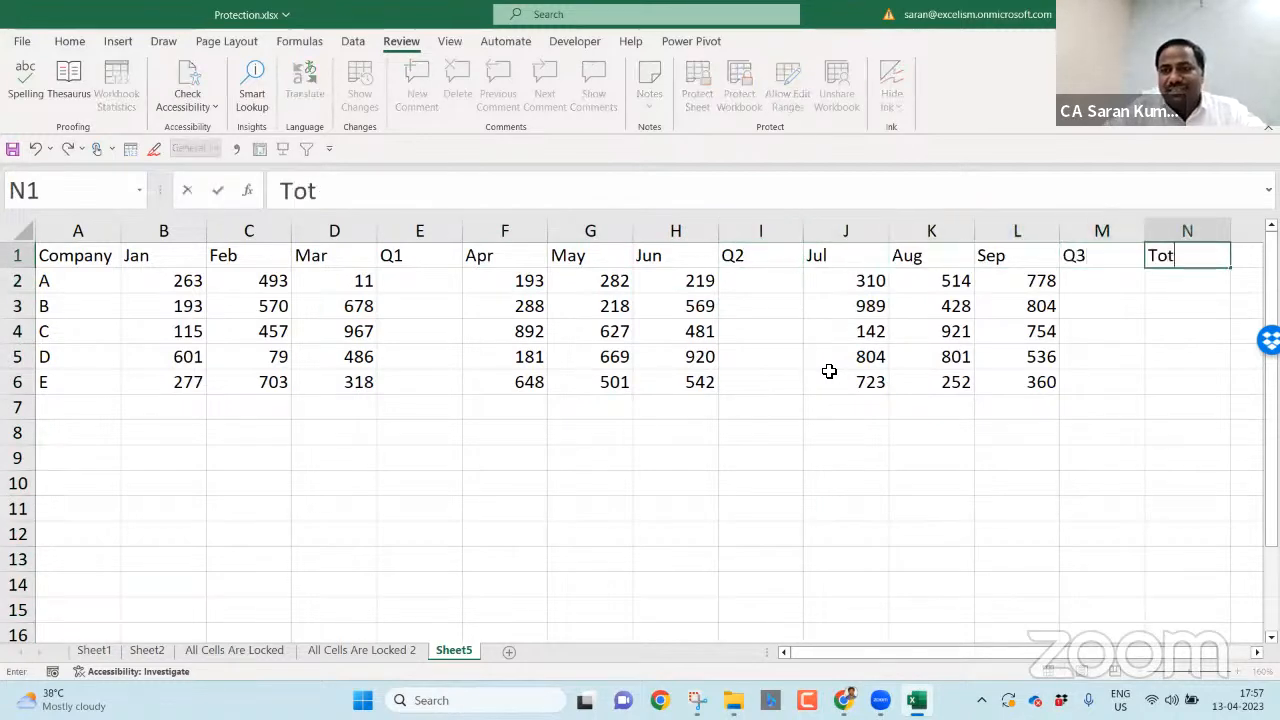
pyautogui.press('Return')
pyautogui.press('Left')
pyautogui.press('Left')
pyautogui.press('Left')
pyautogui.press('Left')
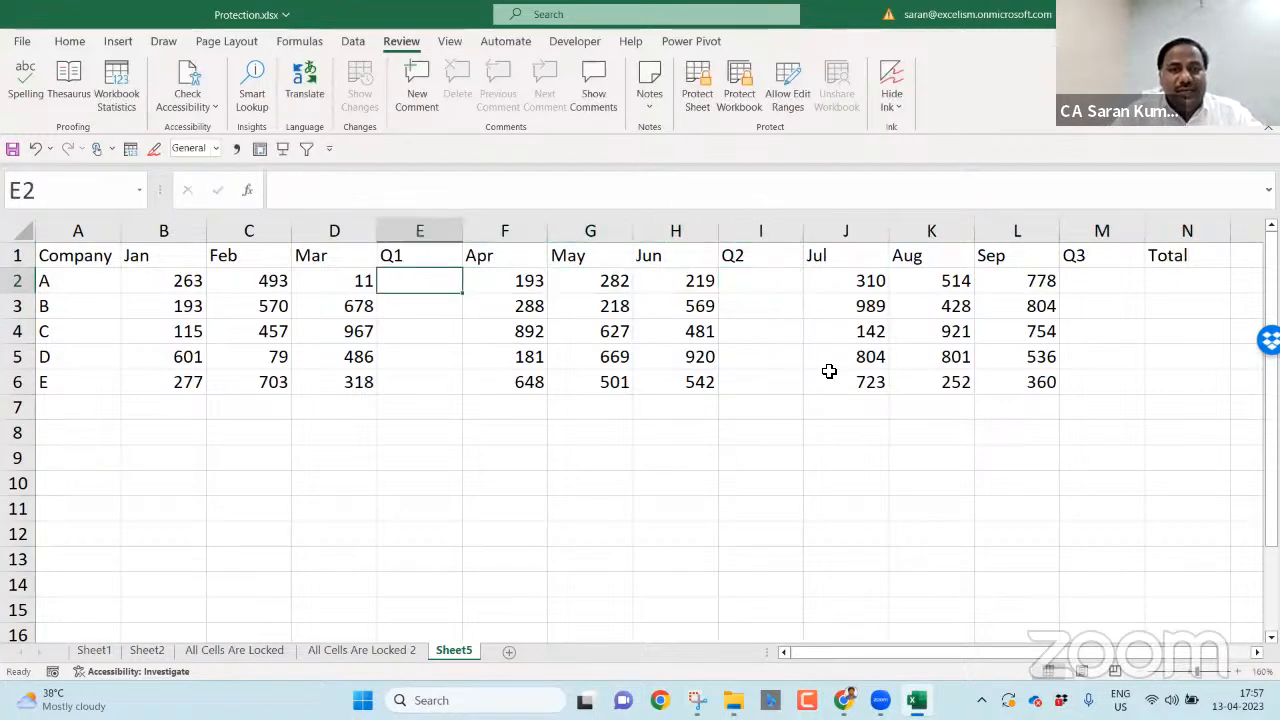
# - AutoSum January–March into Q1 for each company and paste the formulas into the Q2 and Q3 columns
pyautogui.hotkey('shift', 'Down')
pyautogui.hotkey('shift', 'Down')
pyautogui.hotkey('shift', 'Down')
pyautogui.hotkey('shift', 'Down')
pyautogui.hotkey('alt', '=')
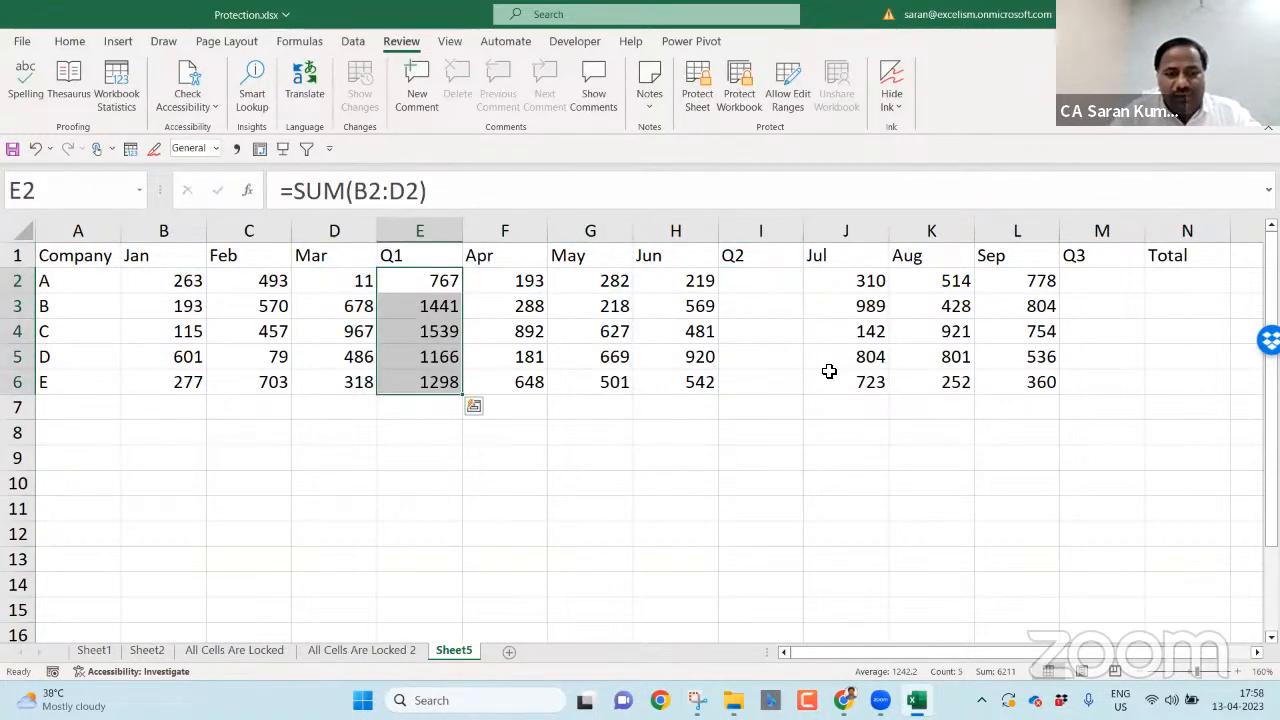
pyautogui.hotkey('ctrl', 'c')
pyautogui.press('Right')
pyautogui.press('Right')
pyautogui.press('Right')
pyautogui.press('Right')
pyautogui.hotkey('ctrl', 'v')
pyautogui.press('Right')
pyautogui.press('Right')
pyautogui.press('Right')
pyautogui.press('Right')
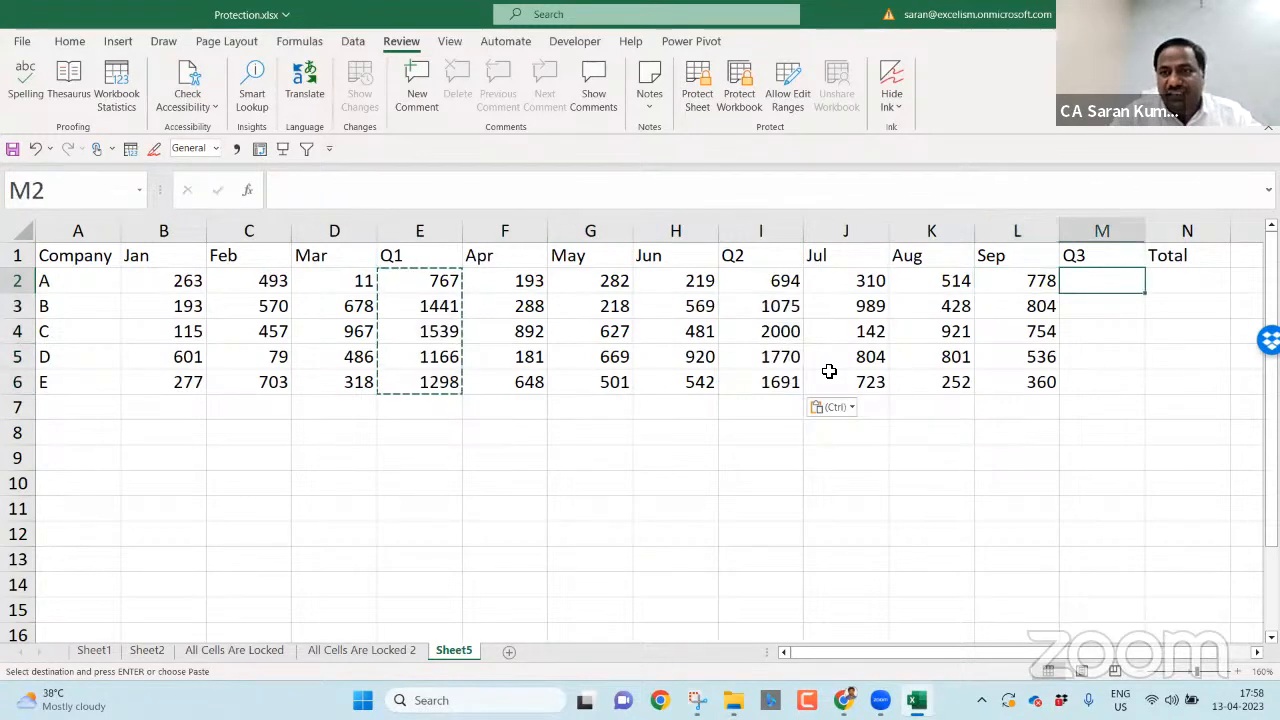
pyautogui.hotkey('ctrl', 'v')
pyautogui.press('Right')
# - Sum the three quarters into the Total column N for every company
pyautogui.hotkey('shift', 'Down')
pyautogui.hotkey('shift', 'Down')
pyautogui.hotkey('shift', 'Down')
pyautogui.hotkey('shift', 'Down')
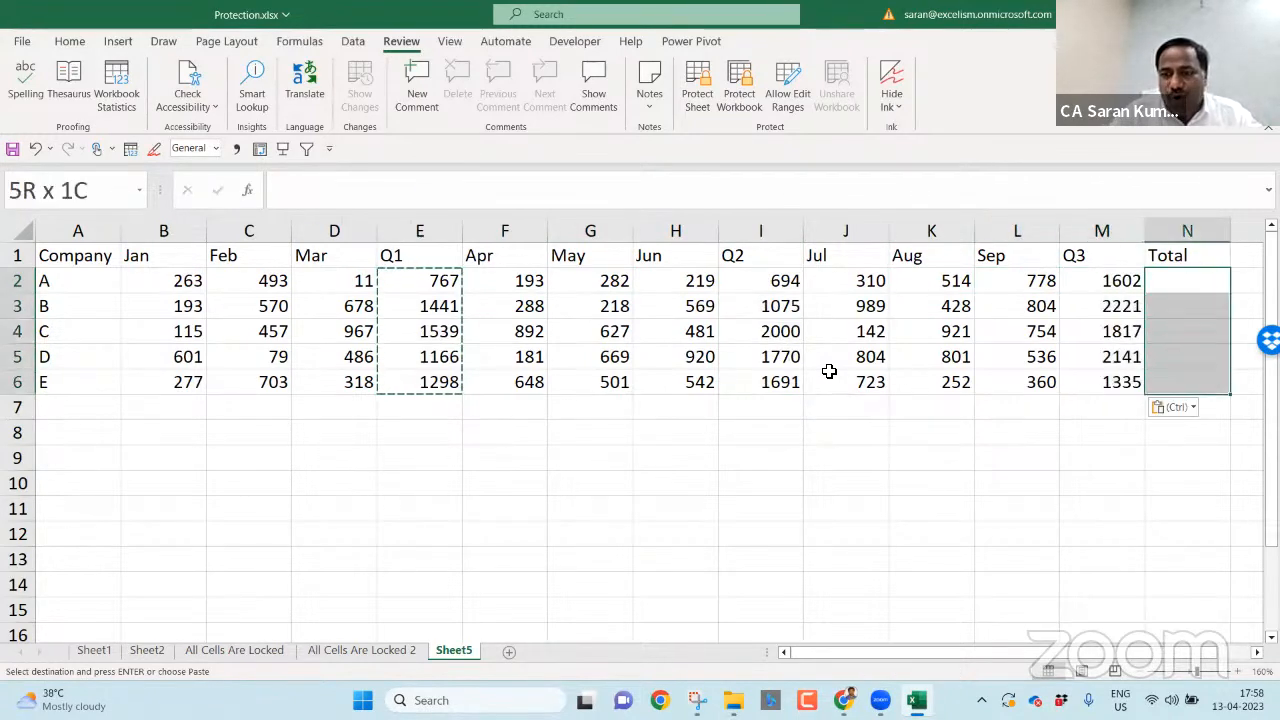
pyautogui.press('Escape')
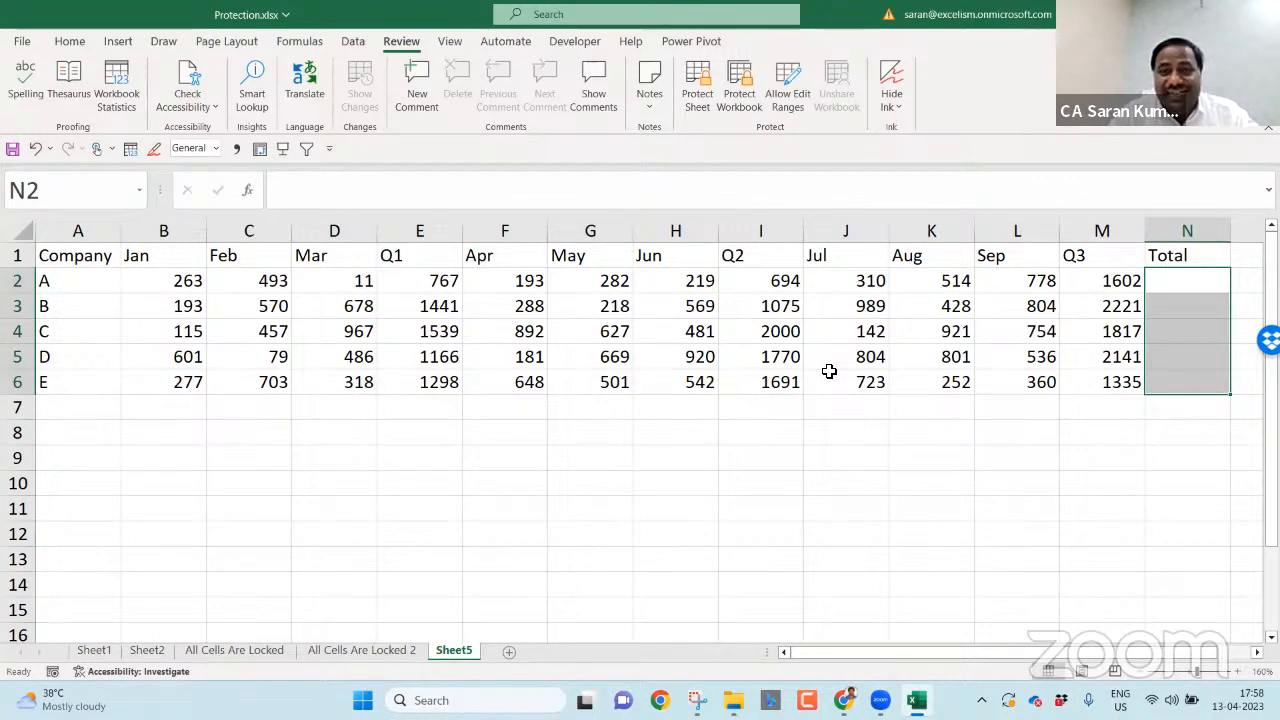
pyautogui.hotkey('alt', '=')
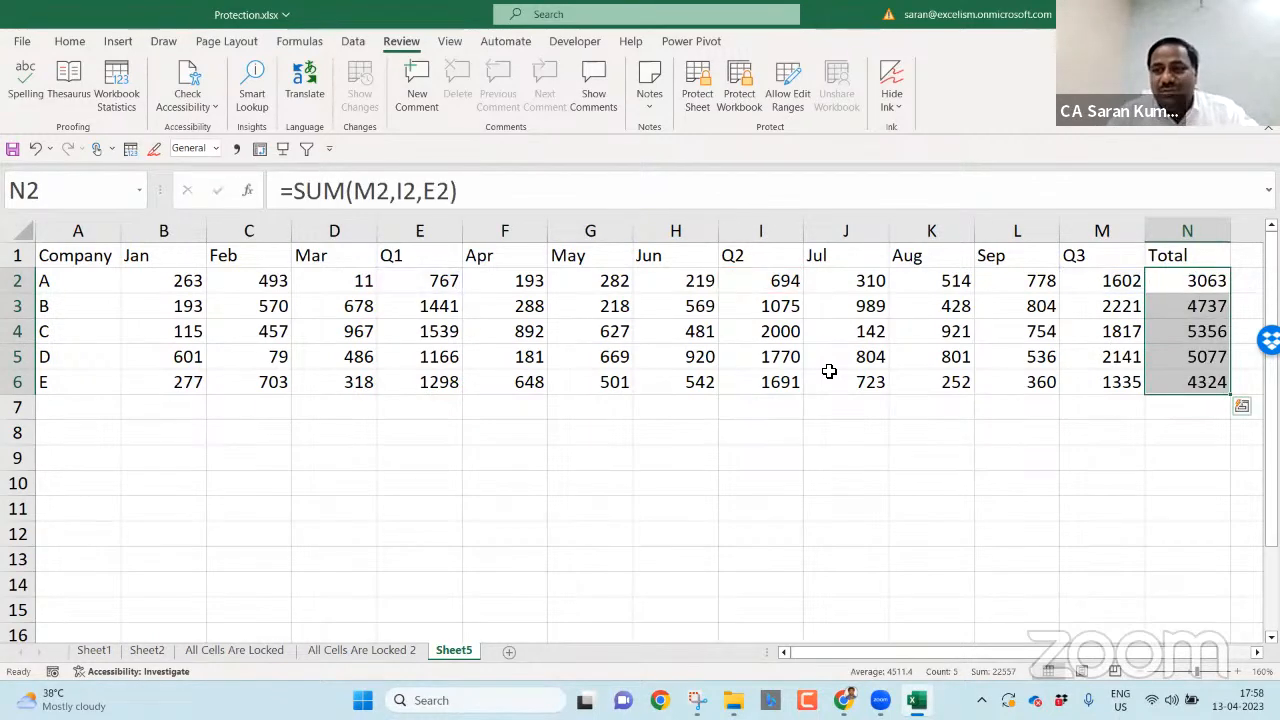
pyautogui.press('F2')
pyautogui.press('Escape')
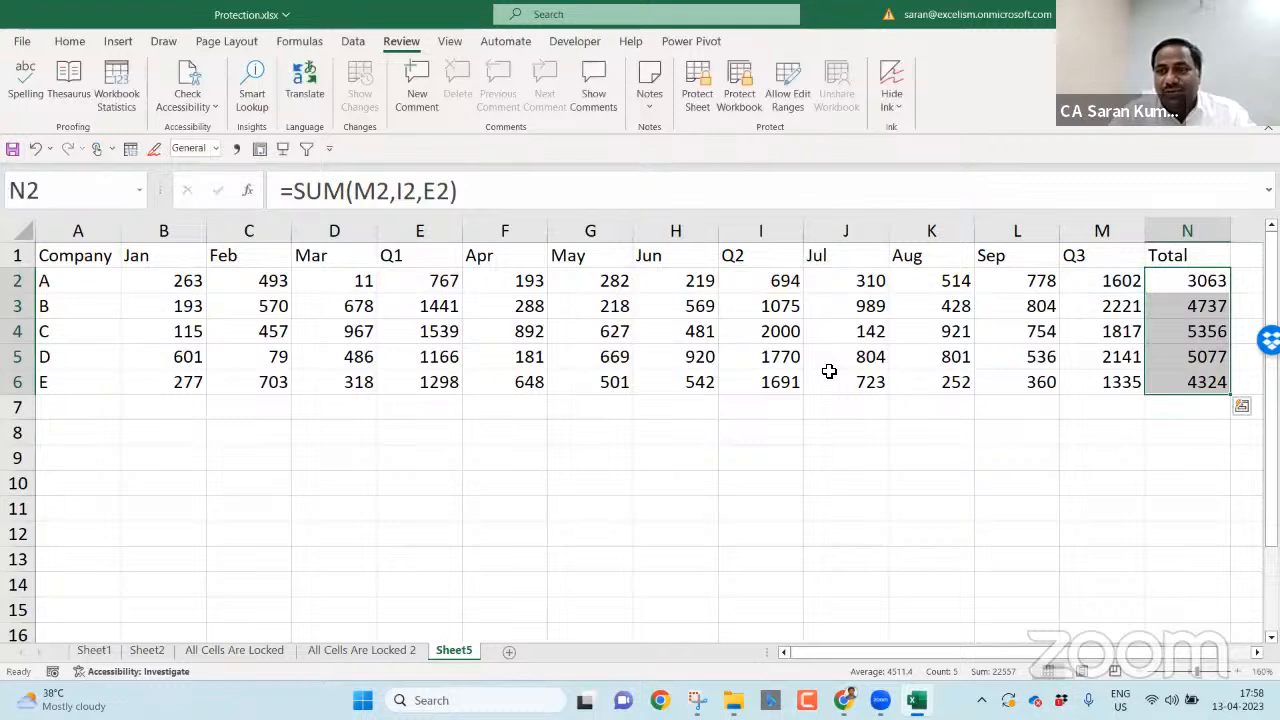
# - Label A7 'Total' and AutoSum every column across row 7
pyautogui.press('Down')
pyautogui.press('Down')
pyautogui.press('Down')
pyautogui.press('Down')
pyautogui.press('Down')
pyautogui.press('Home')
pyautogui.write('Total')
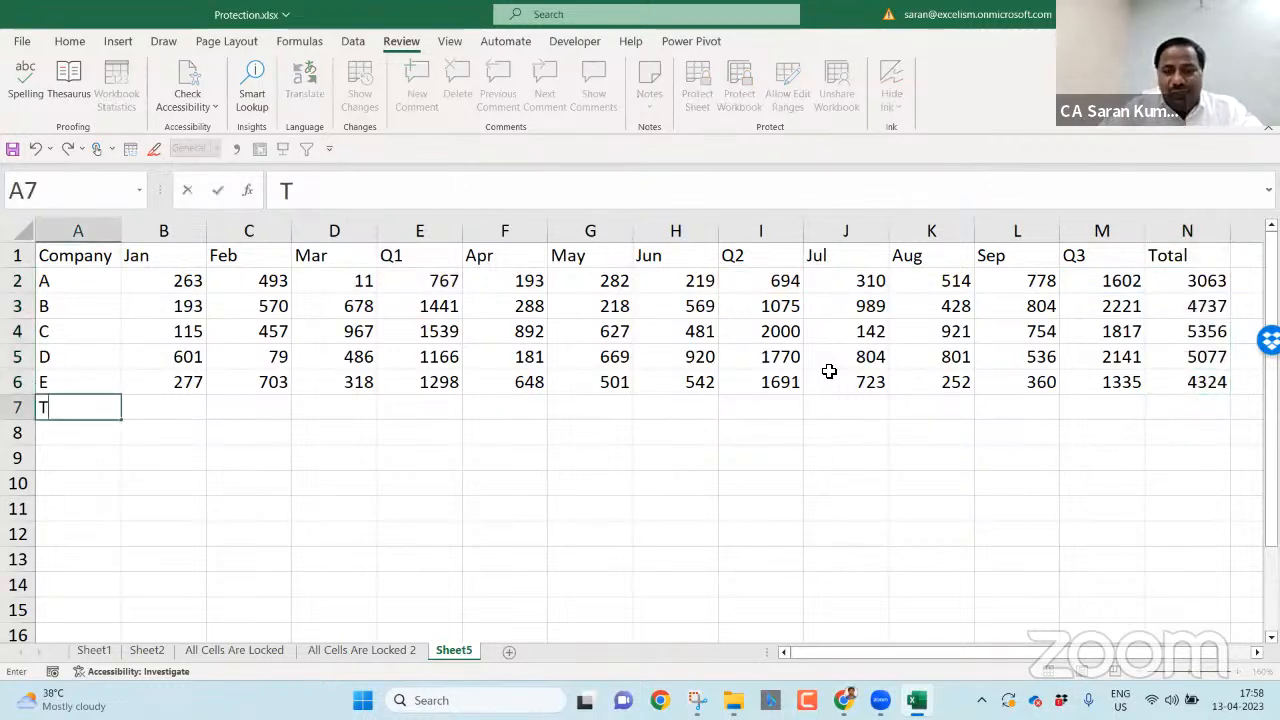
pyautogui.press('Tab')
pyautogui.hotkey('shift', 'Right')
pyautogui.hotkey('shift', 'Right')
pyautogui.hotkey('shift', 'Right')
pyautogui.hotkey('shift', 'Right')
pyautogui.hotkey('shift', 'Right')
pyautogui.hotkey('shift', 'Right')
pyautogui.hotkey('shift', 'Right')
pyautogui.hotkey('shift', 'Right')
pyautogui.hotkey('shift', 'Right')
pyautogui.hotkey('shift', 'Right')
pyautogui.hotkey('shift', 'Right')
pyautogui.hotkey('shift', 'Right')
pyautogui.hotkey('shift', 'Right')
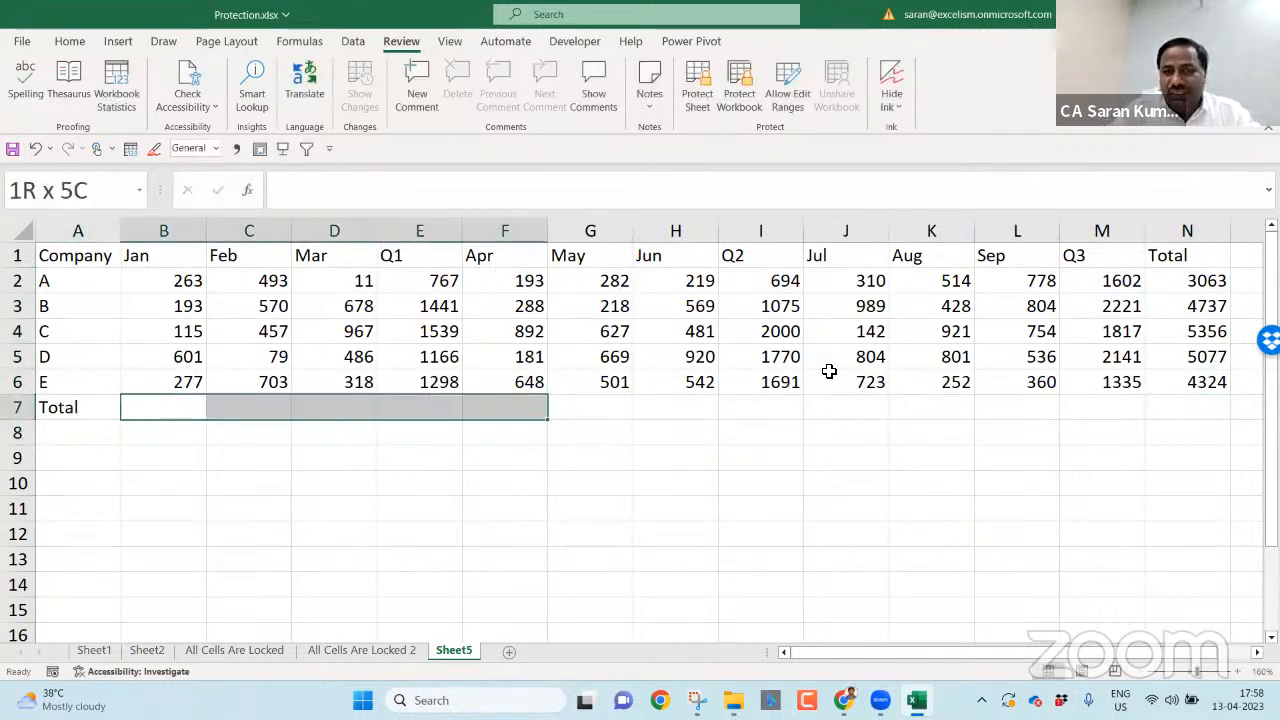
pyautogui.hotkey('shift', 'Left')
pyautogui.hotkey('alt', '=')
pyautogui.hotkey('ctrl', 'Return')
# - Select the whole number block from the first company down to the Total row
pyautogui.press('Home')
pyautogui.hotkey('ctrl', 'Up')
pyautogui.press('Down')
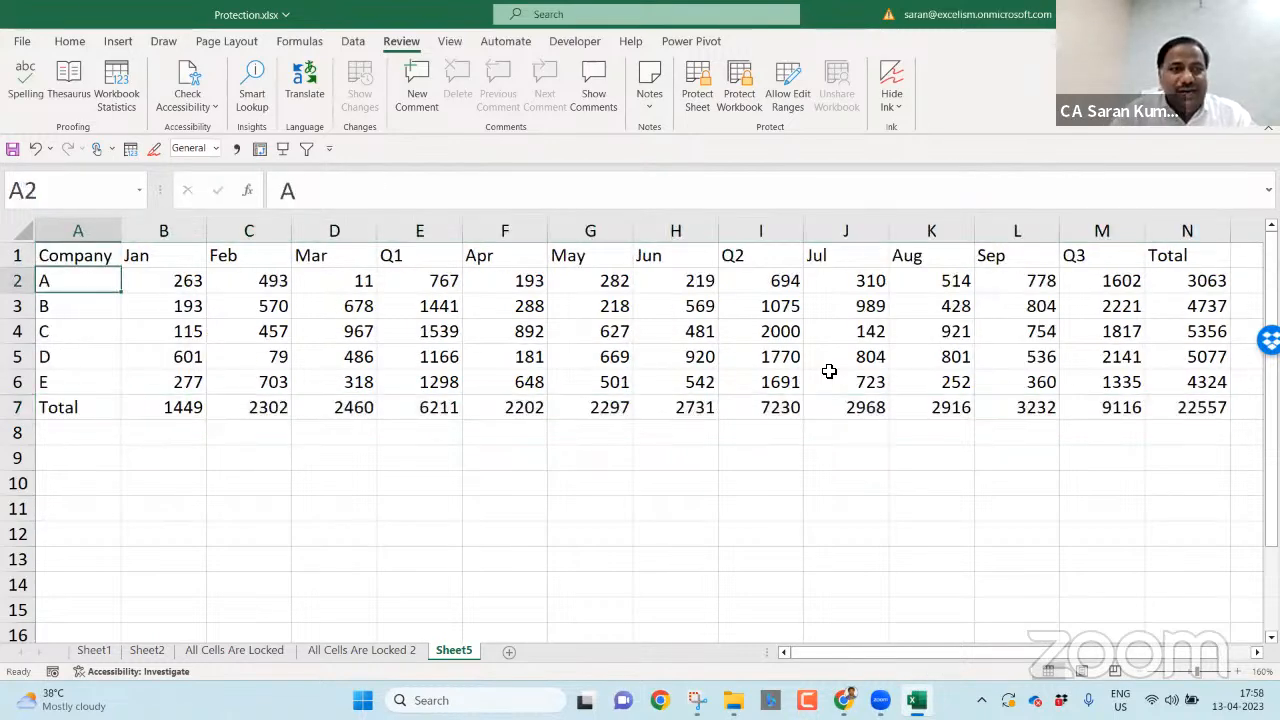
pyautogui.press('Right')
pyautogui.hotkey('ctrl', 'shift', 'Right')
pyautogui.hotkey('ctrl', 'shift', 'Down')
# - Apply Comma Style to the numbers and remove both decimal places
pyautogui.click(69, 41)
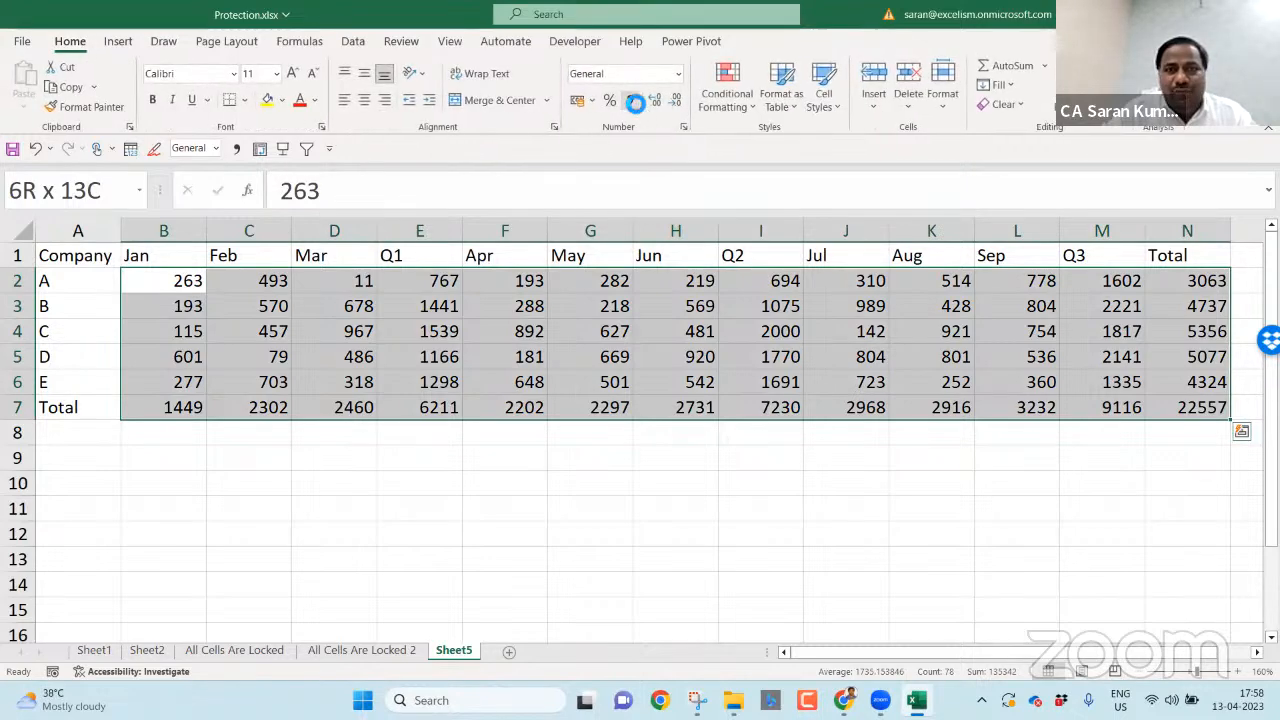
pyautogui.click(631, 101)
pyautogui.click(675, 100)
pyautogui.click(675, 100)
pyautogui.click(741, 425)
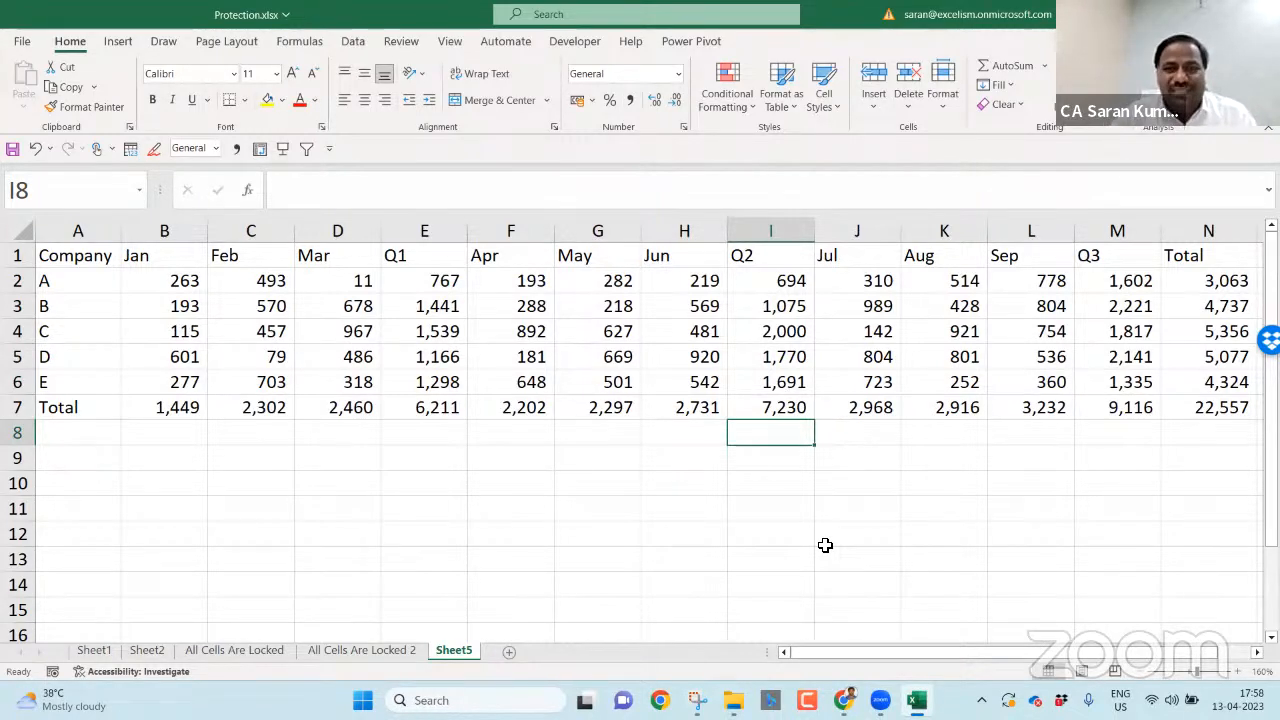
# - Select only text constants via Go To Special and fill them yellow
pyautogui.hotkey('ctrl', 'g')
pyautogui.click(541, 439)
pyautogui.click(535, 267)
pyautogui.click(550, 300)
pyautogui.click(550, 333)
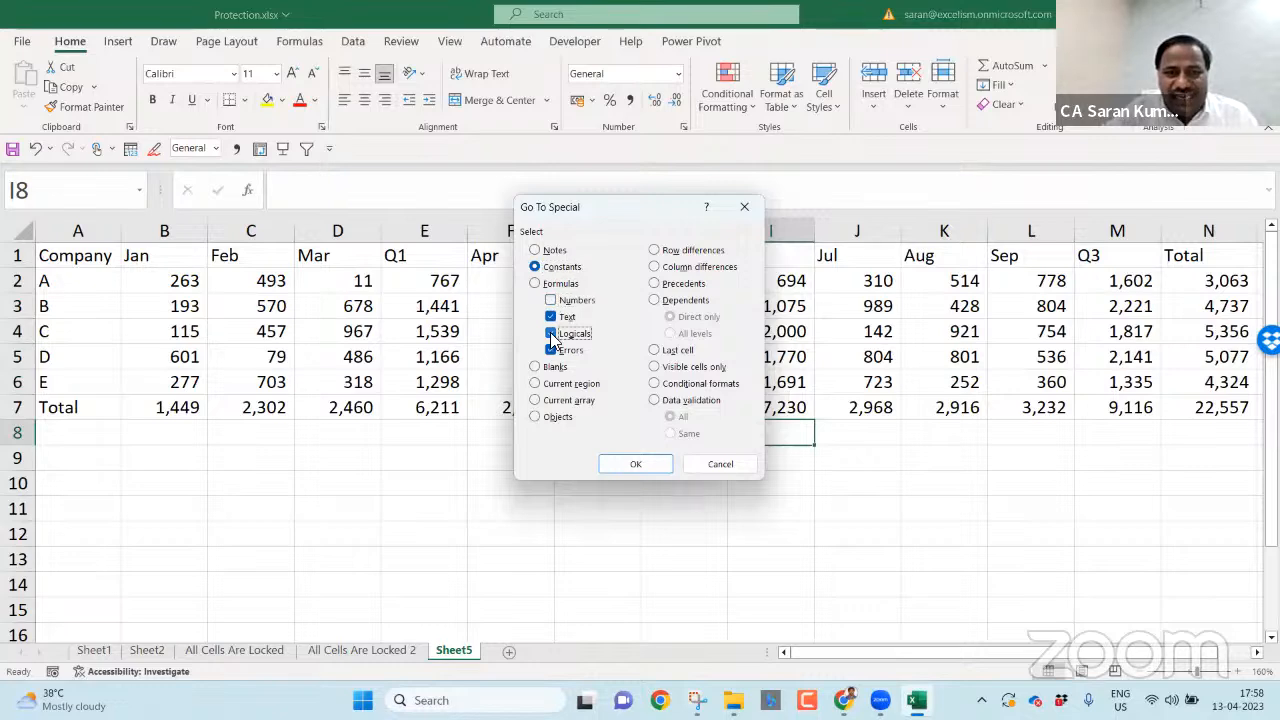
pyautogui.click(550, 350)
pyautogui.click(641, 466)
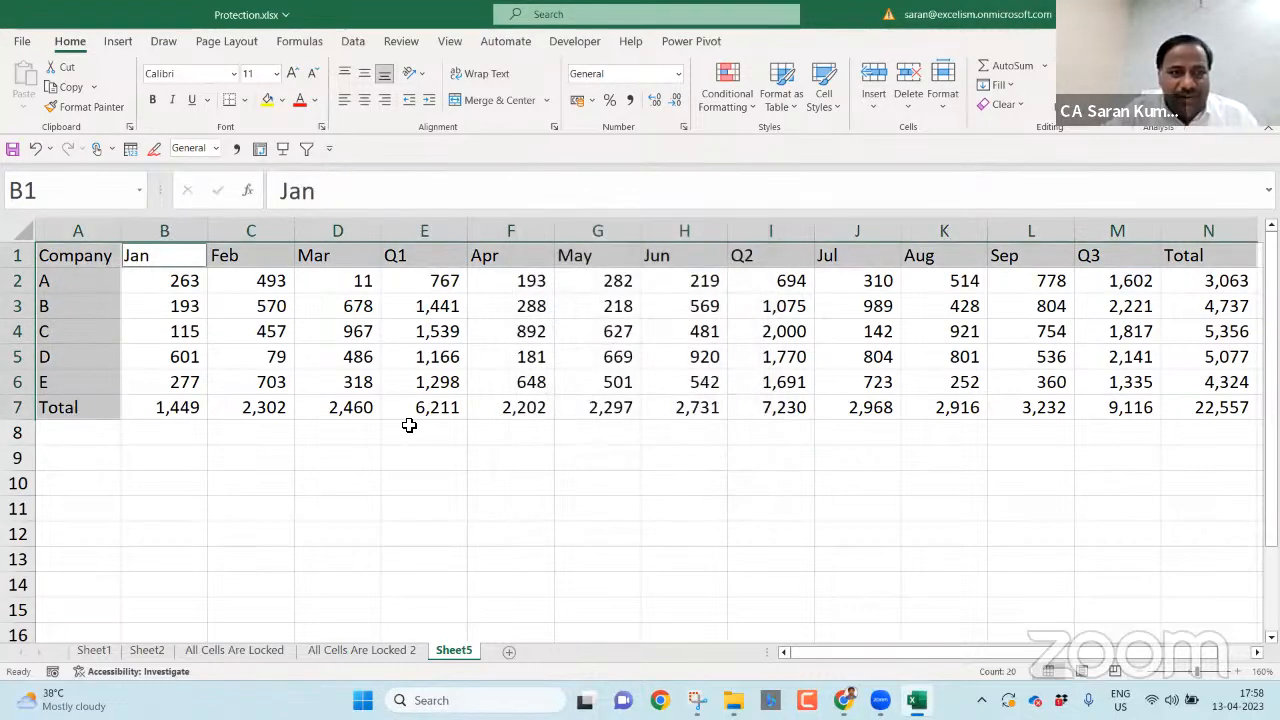
pyautogui.click(267, 101)
pyautogui.click(410, 481)
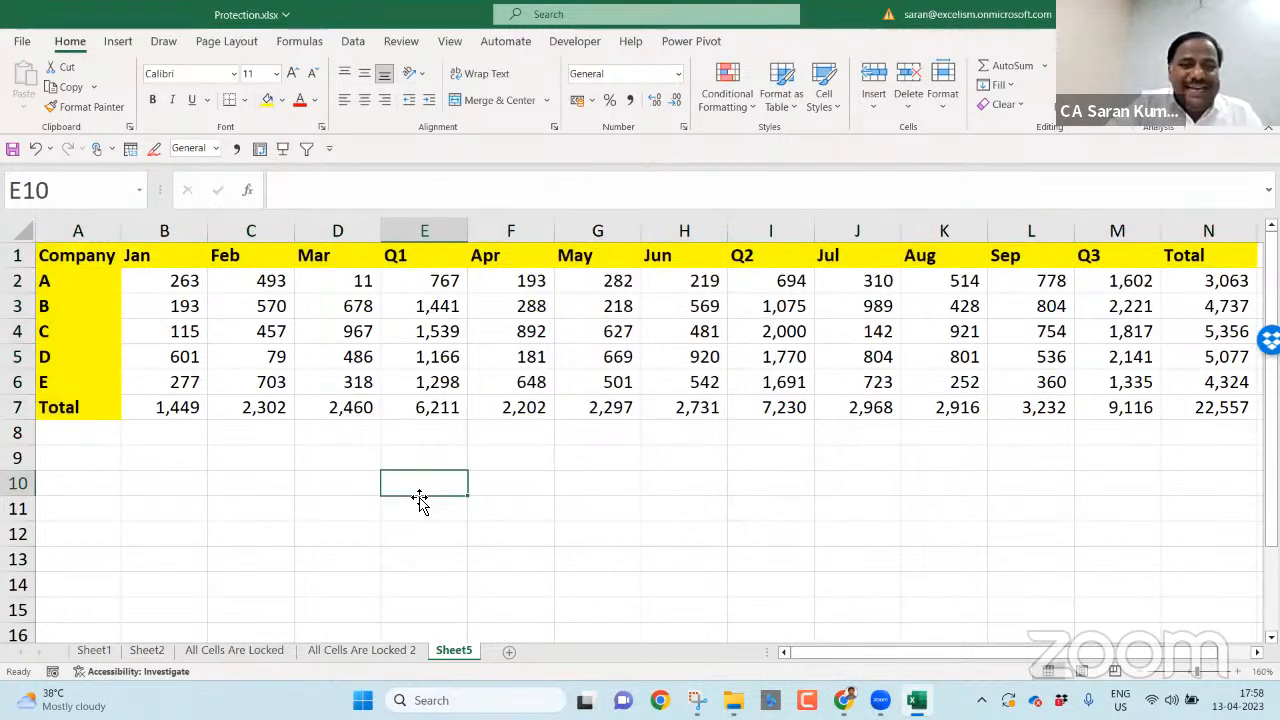
# - Select the typed-in number constants via Go To Special and shade them light grey
pyautogui.hotkey('ctrl', 'g')
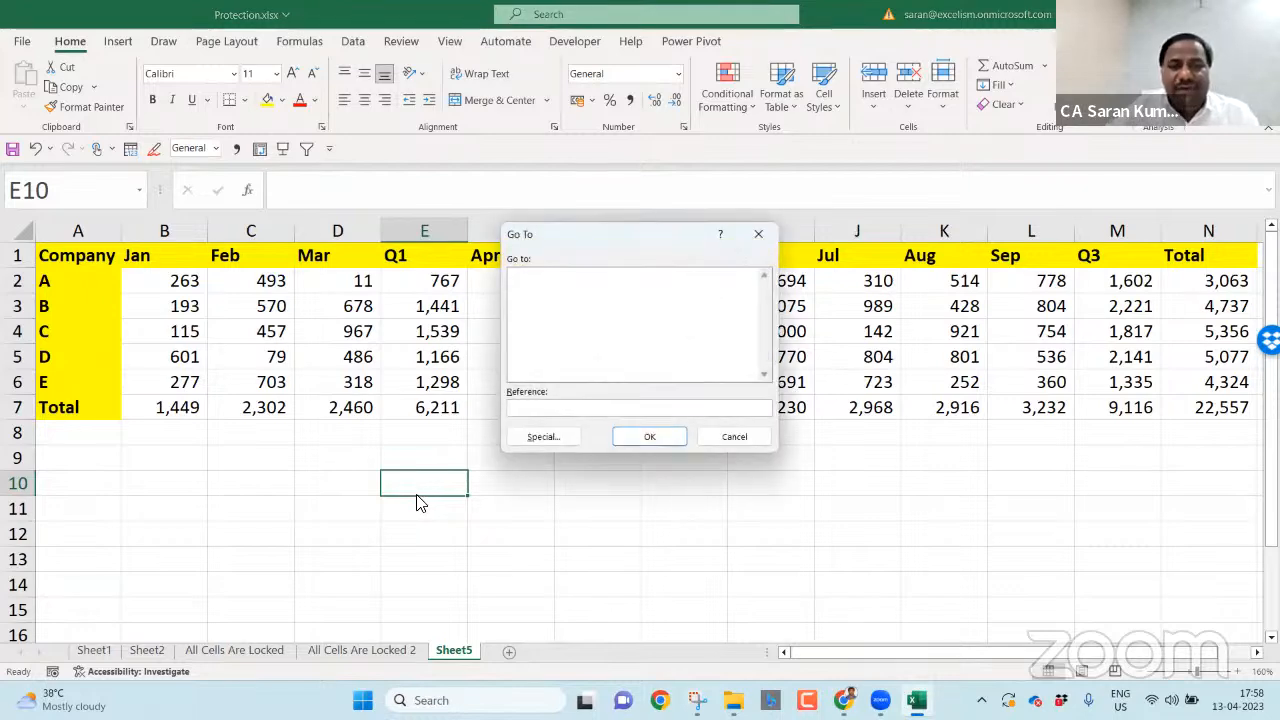
pyautogui.click(543, 438)
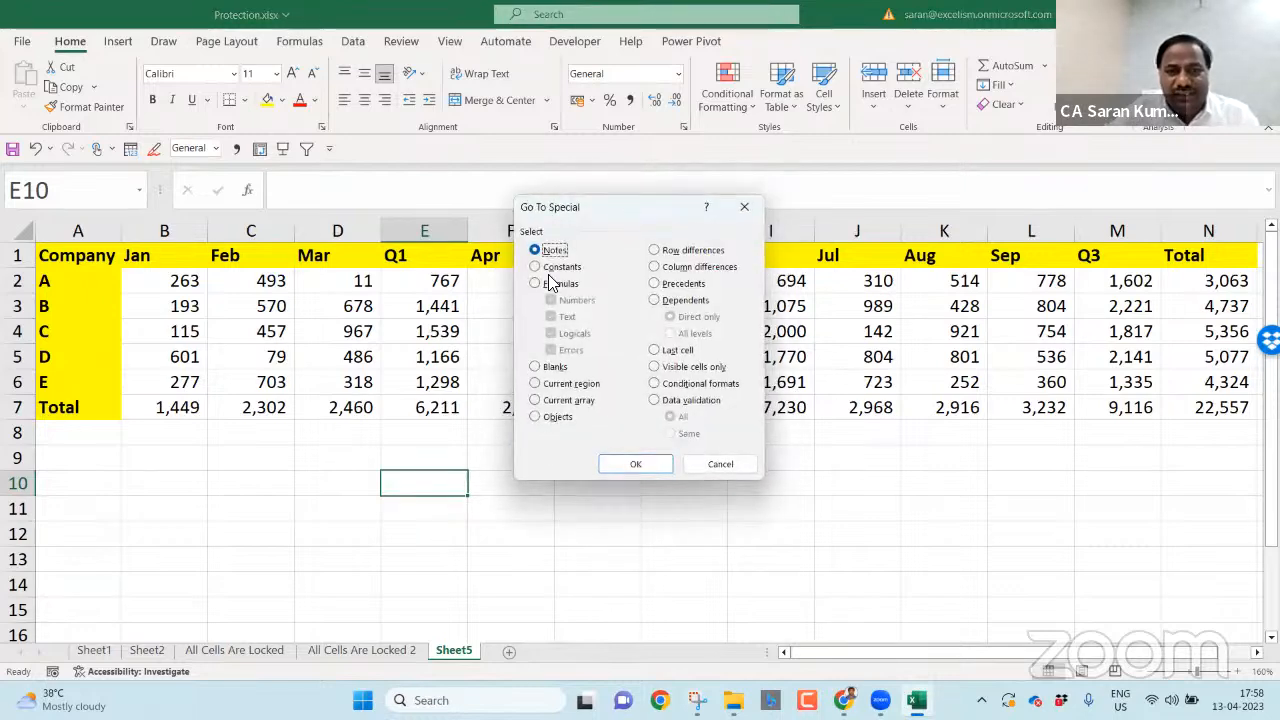
pyautogui.click(536, 267)
pyautogui.click(566, 317)
pyautogui.click(574, 333)
pyautogui.click(570, 350)
pyautogui.click(655, 470)
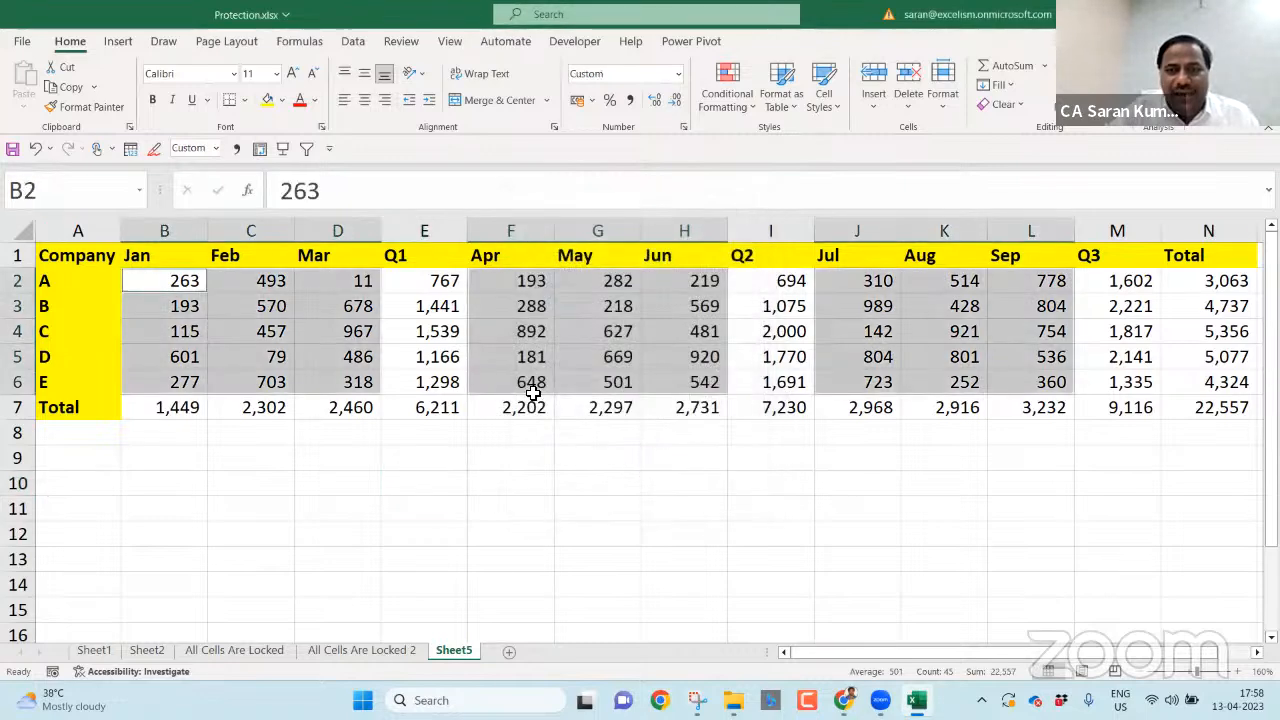
pyautogui.click(282, 100)
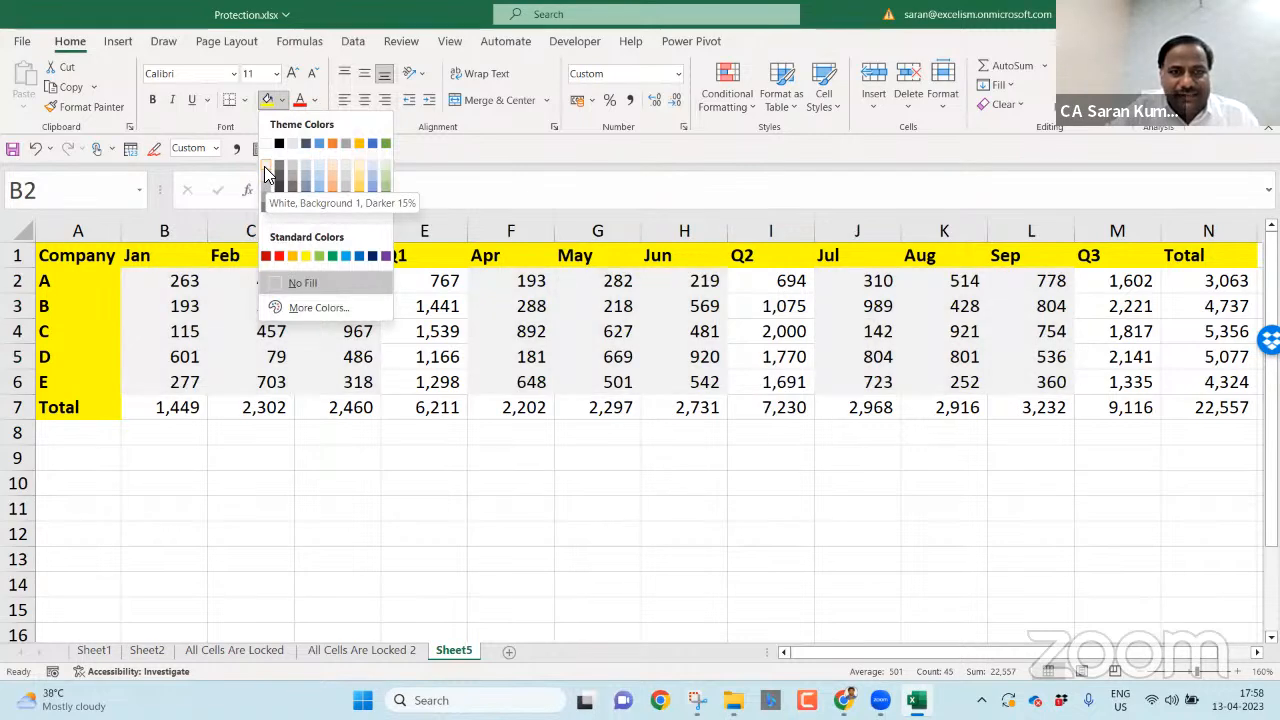
pyautogui.click(268, 182)
pyautogui.click(432, 408)
pyautogui.click(481, 522)
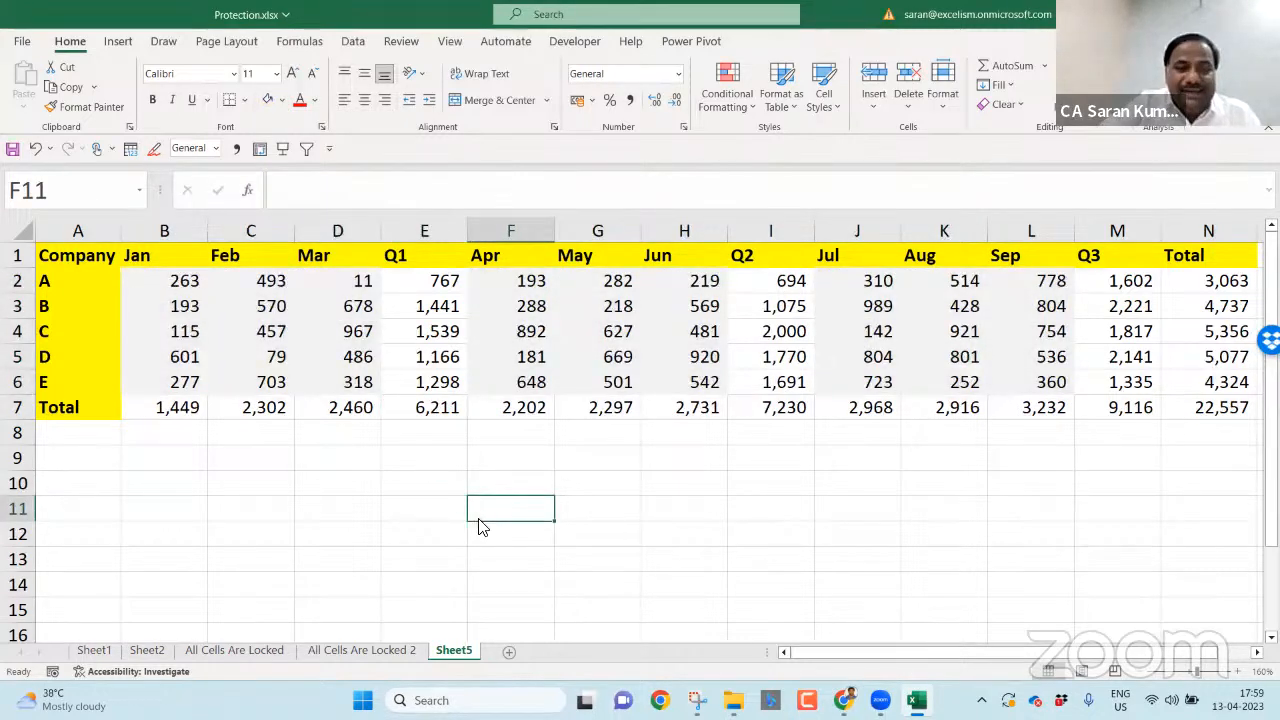
# - Select all formula cells via Go To Special, fill them orange and make them bold
pyautogui.press('F5')
pyautogui.click(537, 437)
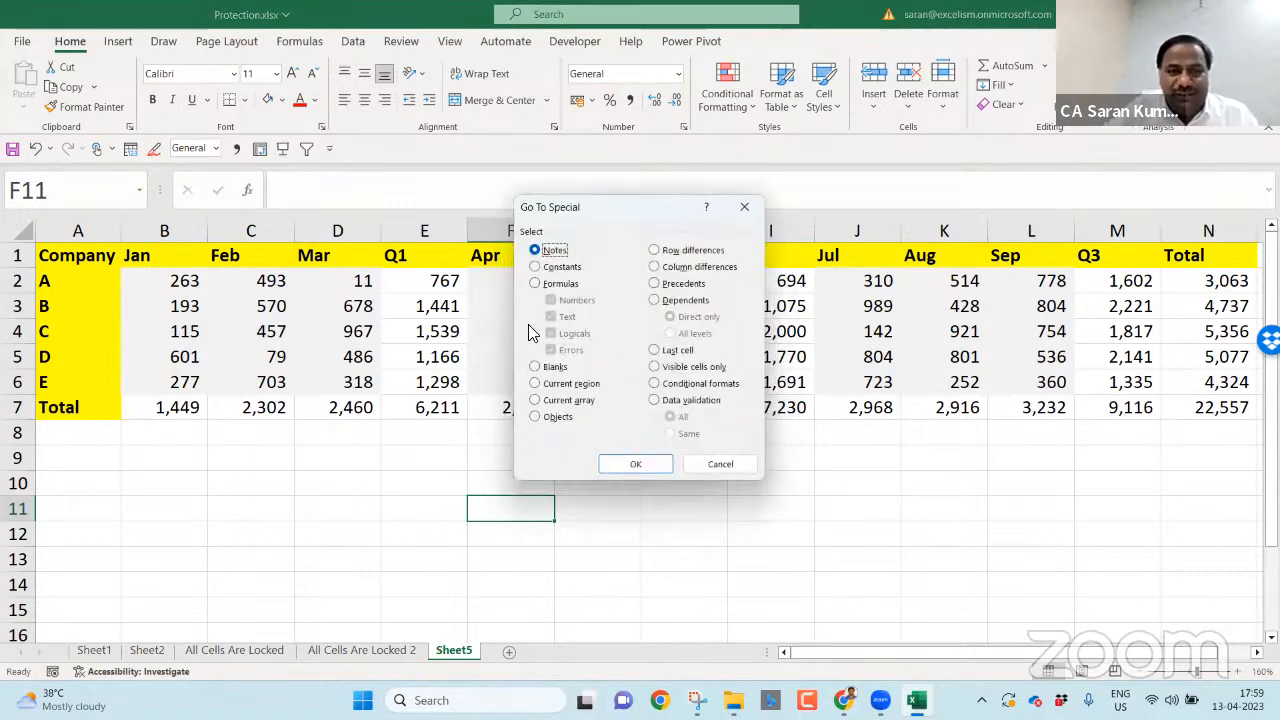
pyautogui.click(537, 284)
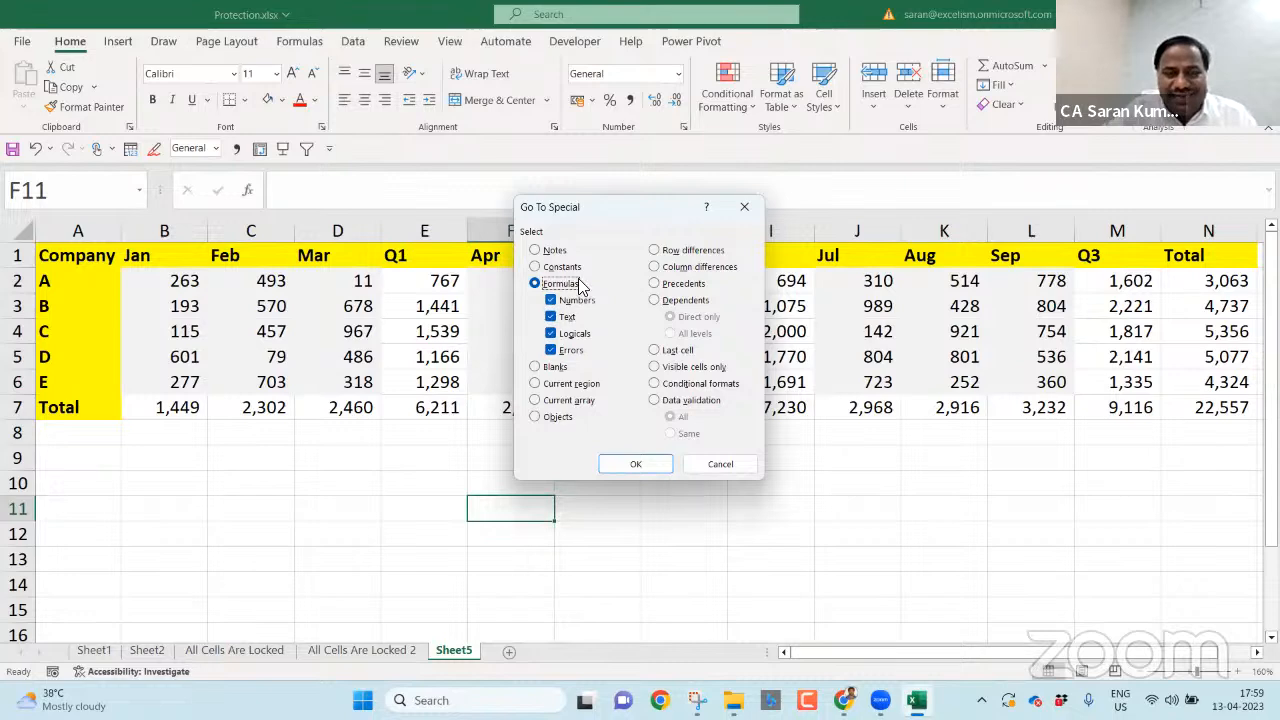
pyautogui.click(635, 464)
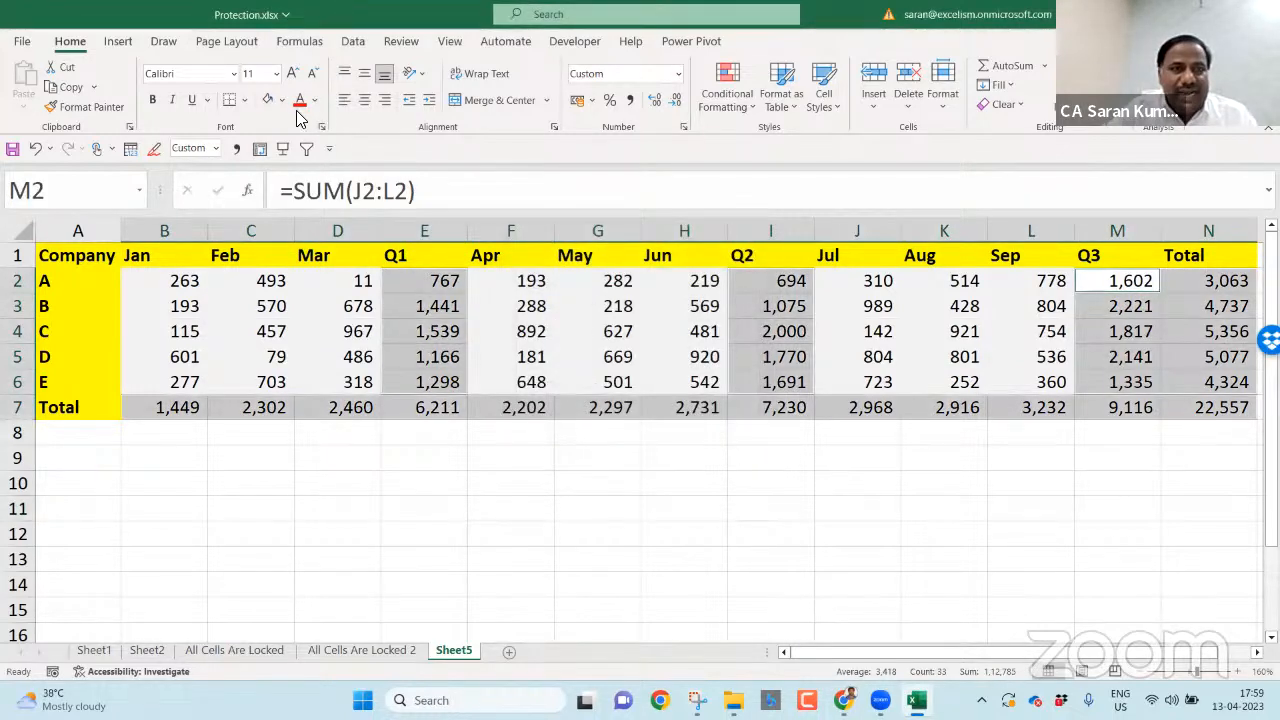
pyautogui.click(282, 100)
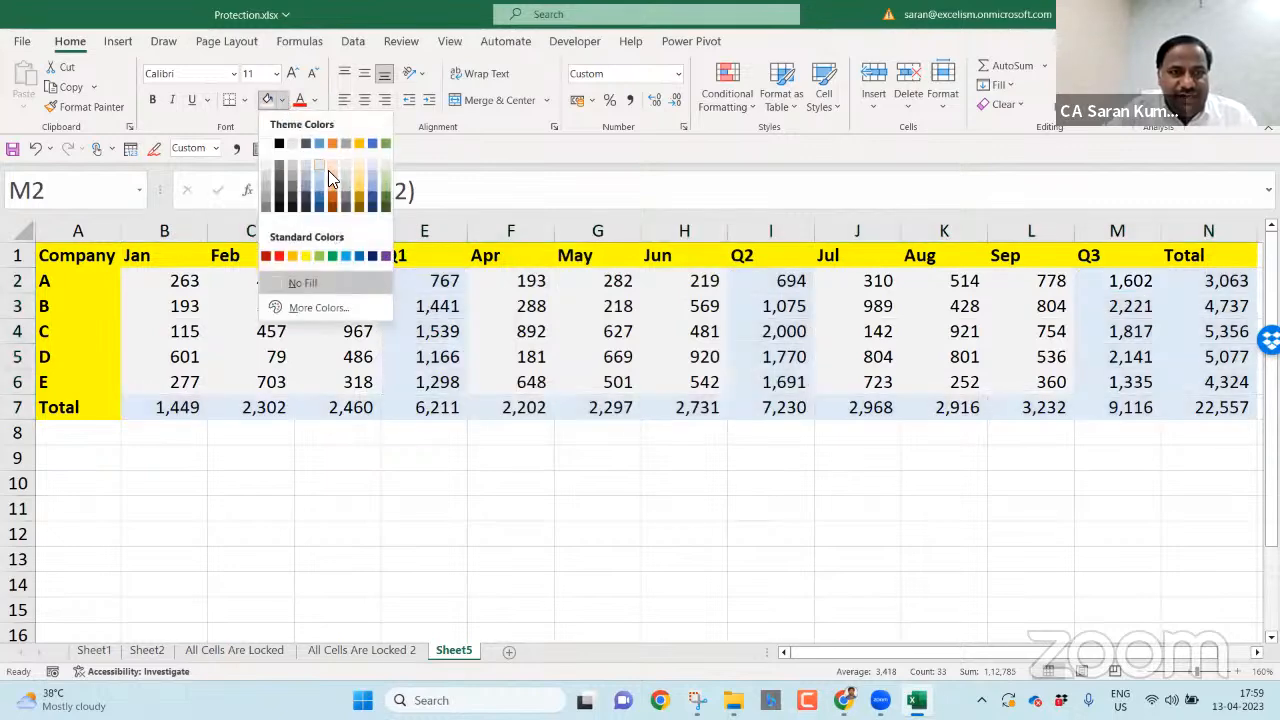
pyautogui.click(332, 188)
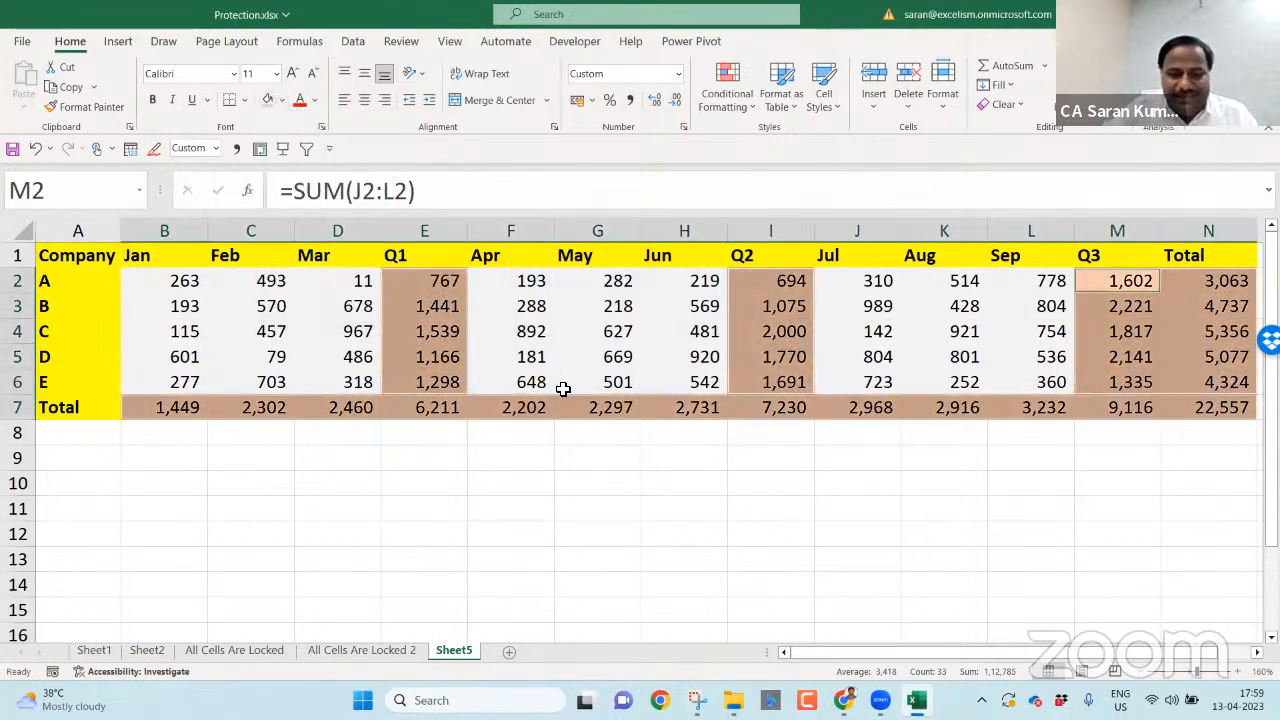
pyautogui.hotkey('ctrl', 'b')
pyautogui.click(765, 581)
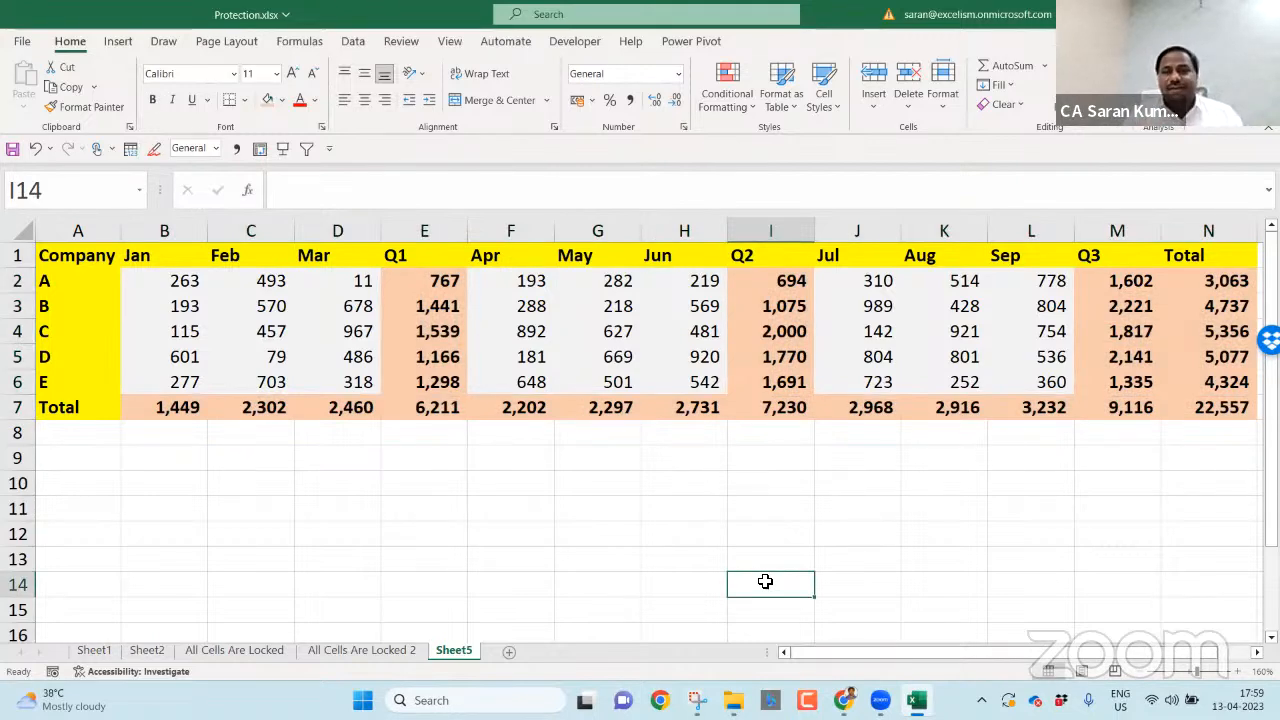
# - Auto-fit every column on the sheet to its contents with Alt+H,O,I
pyautogui.hotkey('ctrl', 'a')
pyautogui.hotkey('alt', 'h')
pyautogui.press('o')
pyautogui.press('i')
pyautogui.click(1011, 529)
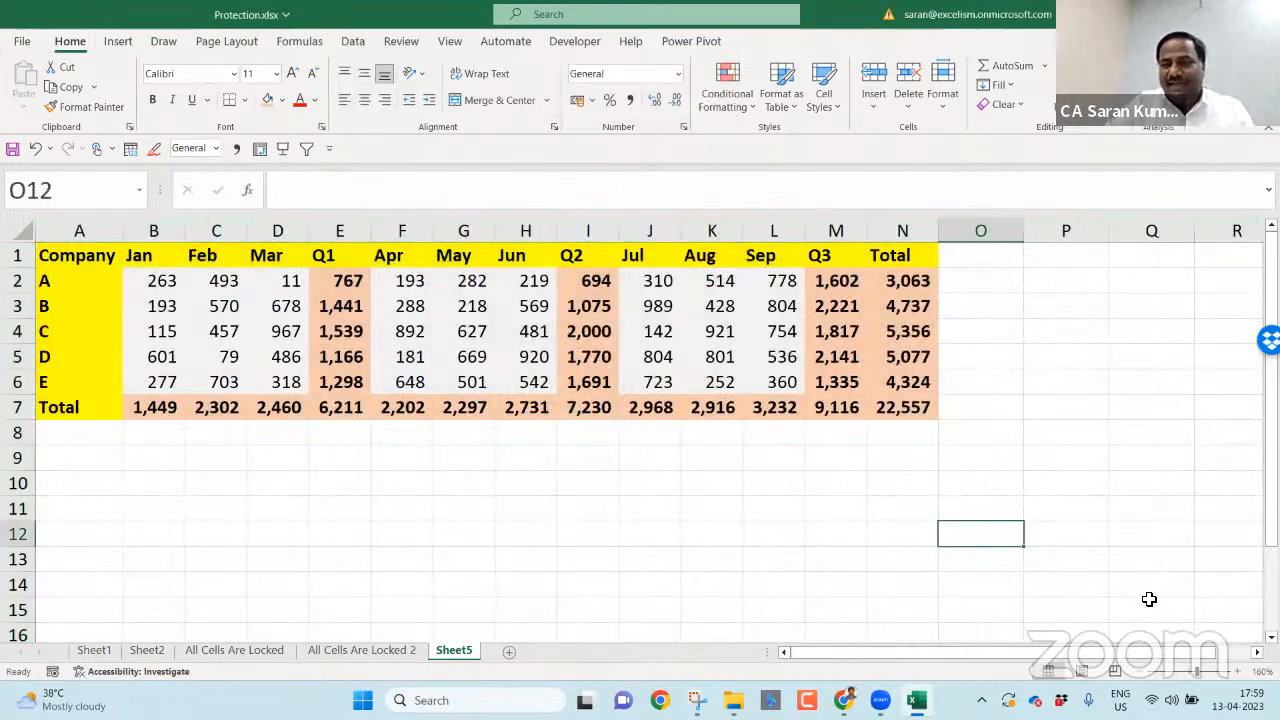
pyautogui.keyDown('ctrl'); pyautogui.scroll(1, 711, 506); pyautogui.keyUp('ctrl')
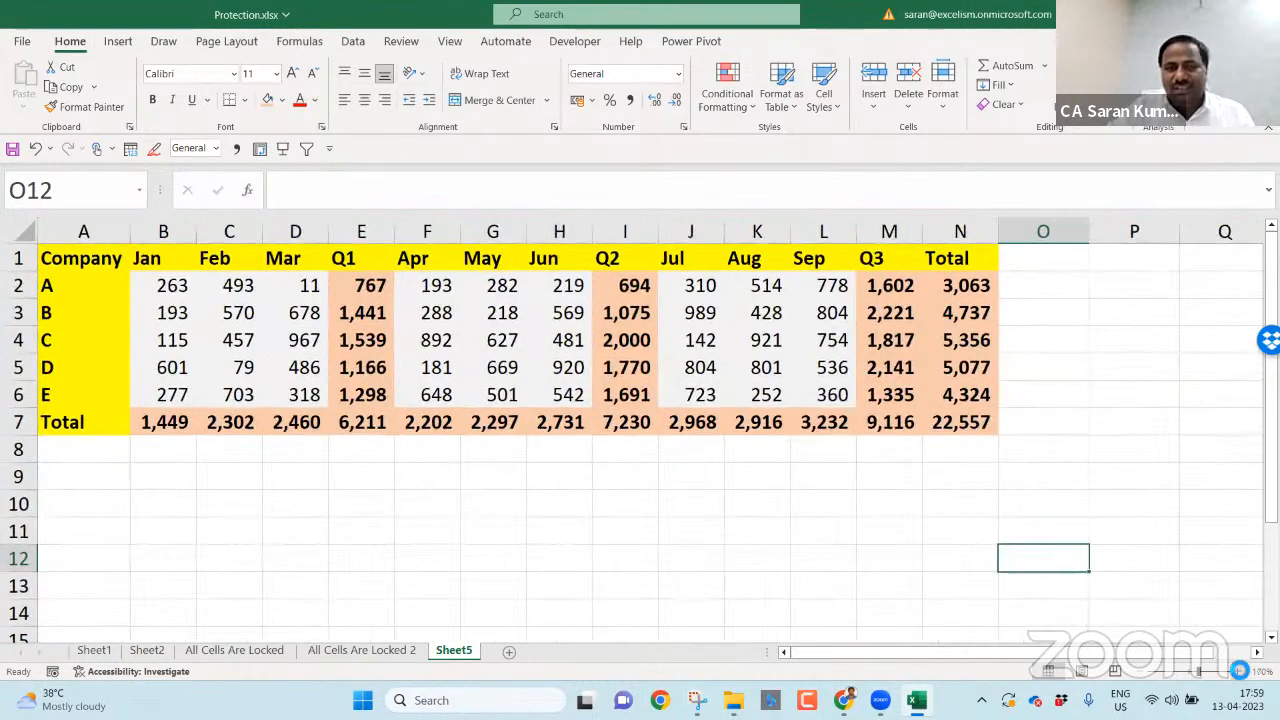
pyautogui.click(713, 505)
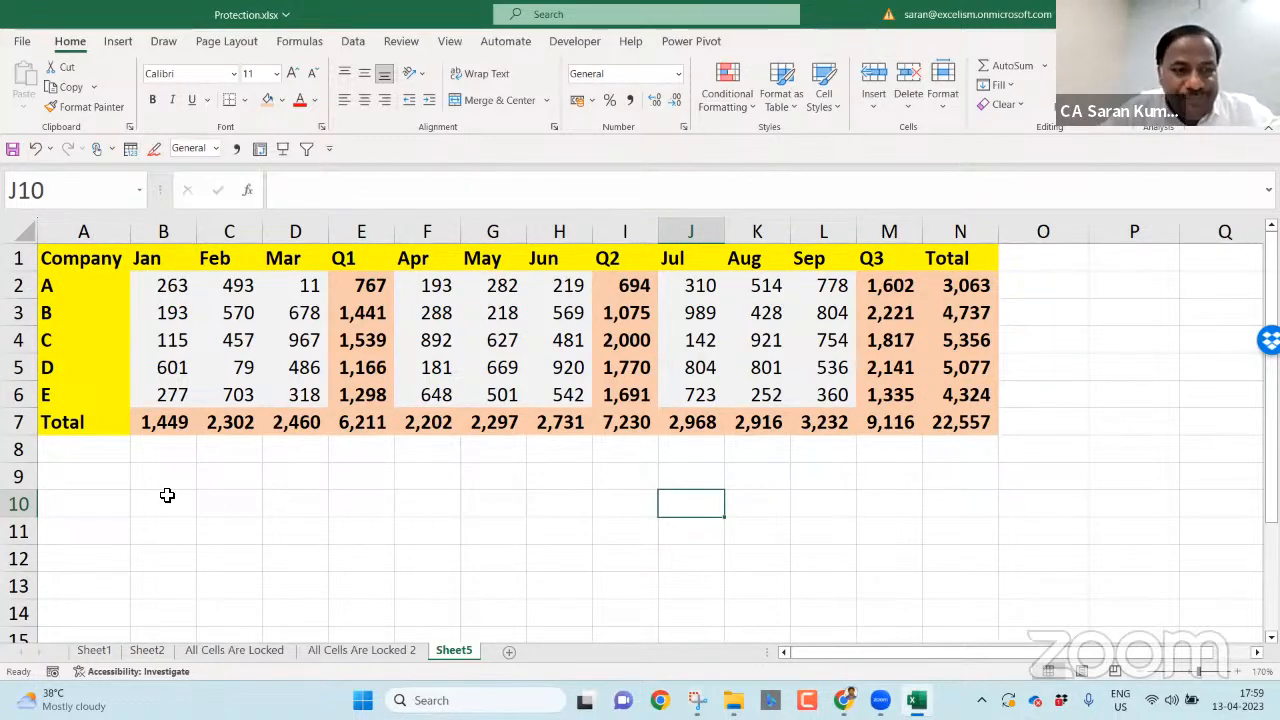
# - Enter 'User can edit only the Grey color Cells' in A9 and paste plain formatting over it
pyautogui.click(107, 474)
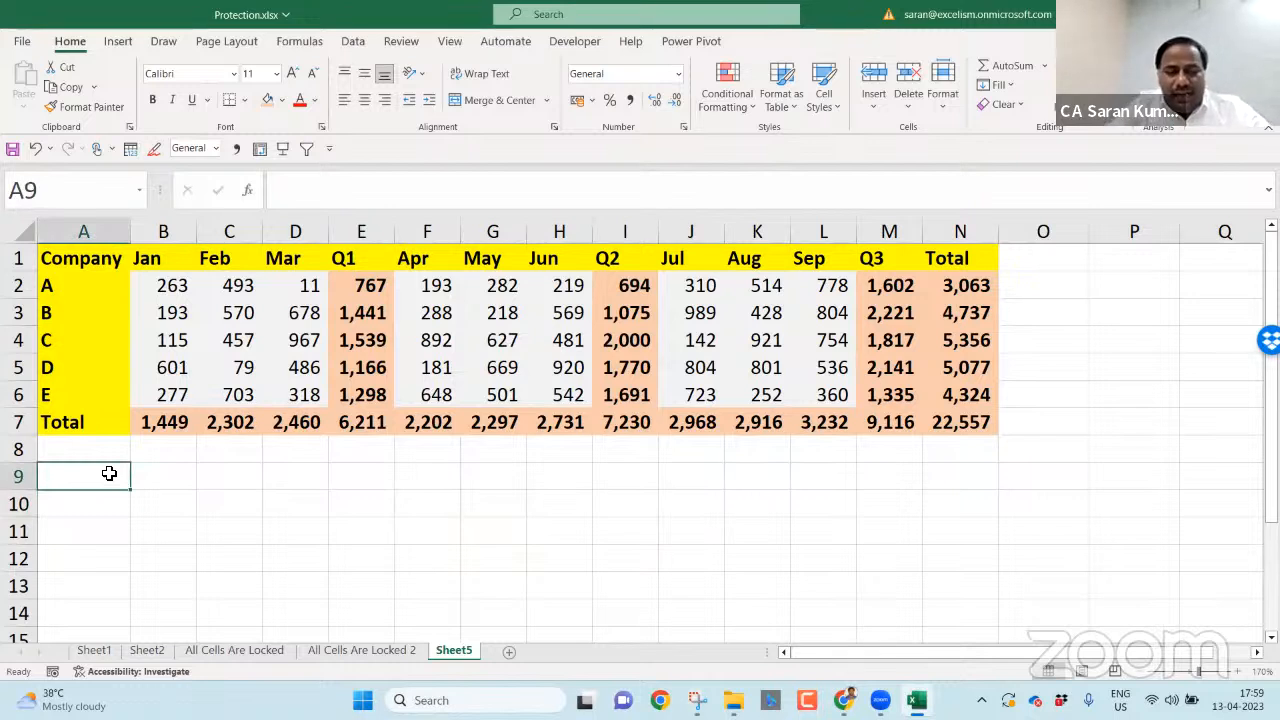
pyautogui.write('User want to allow')
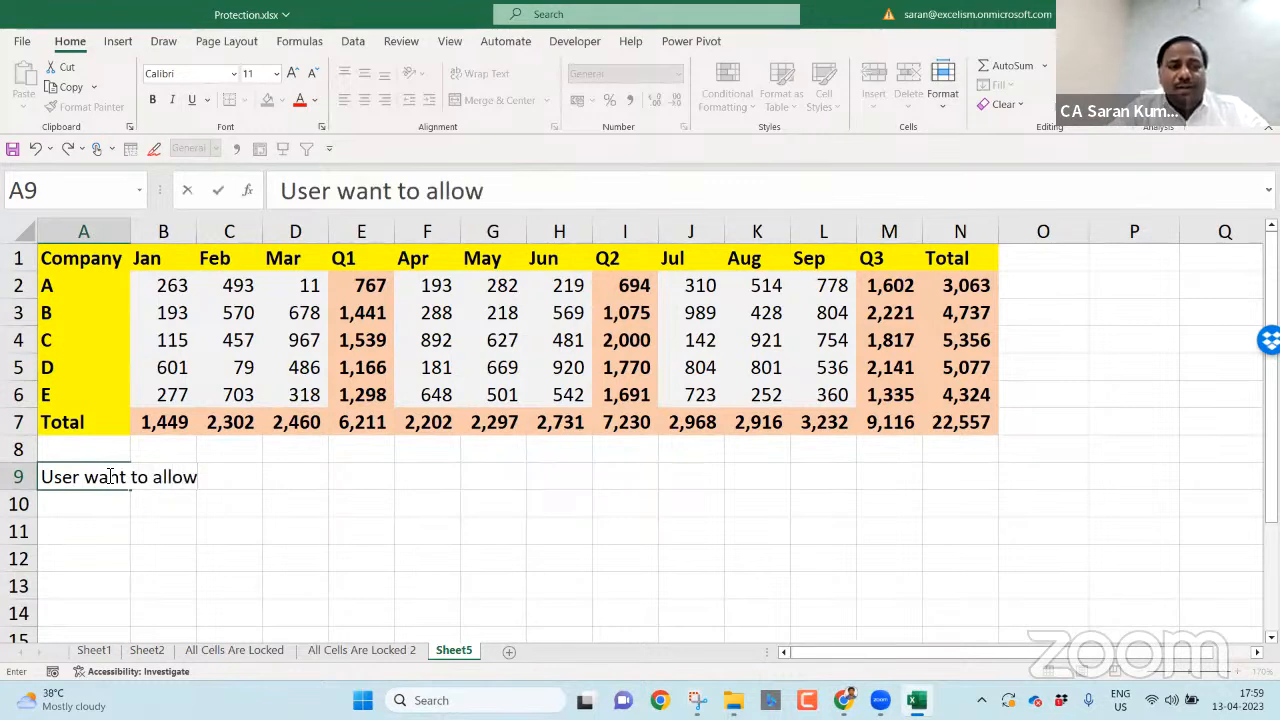
pyautogui.press('BackSpace')
pyautogui.press('BackSpace')
pyautogui.press('BackSpace')
pyautogui.press('BackSpace')
pyautogui.press('BackSpace')
pyautogui.press('BackSpace')
pyautogui.press('BackSpace')
pyautogui.press('BackSpace')
pyautogui.press('BackSpace')
pyautogui.press('BackSpace')
pyautogui.press('BackSpace')
pyautogui.press('BackSpace')
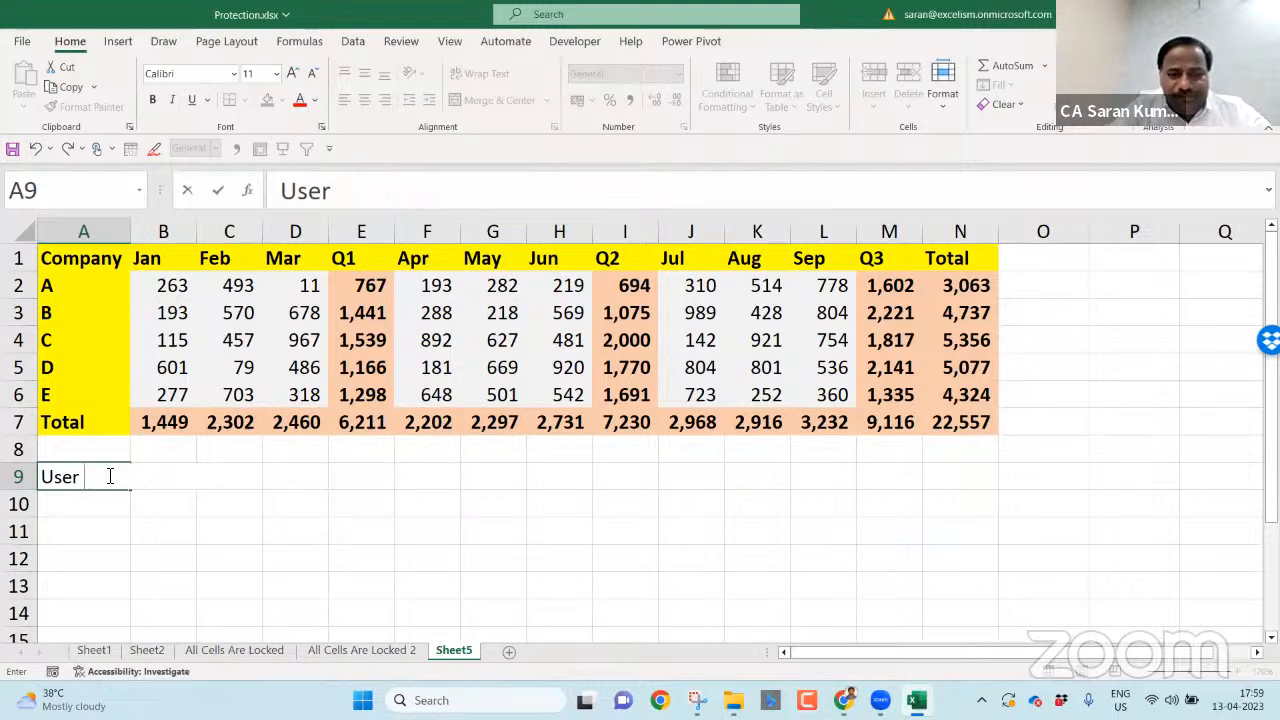
pyautogui.write('can edit only the Gre')
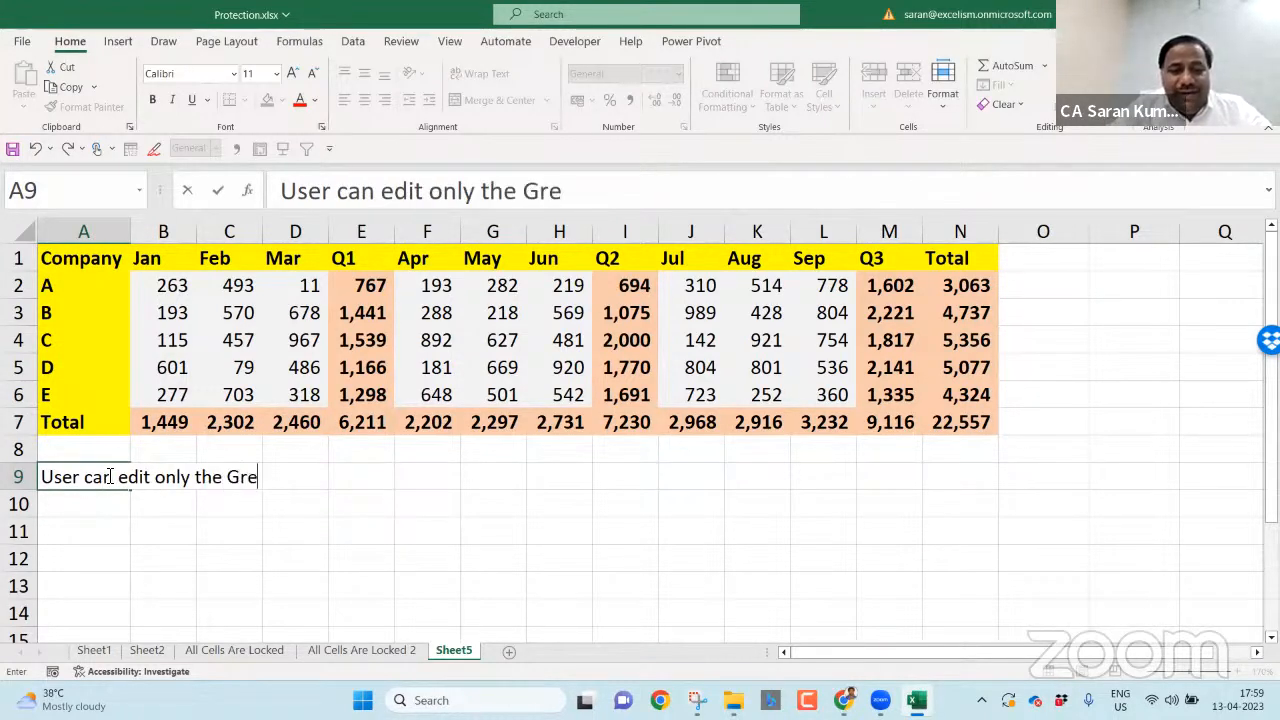
pyautogui.write('y color Cell')
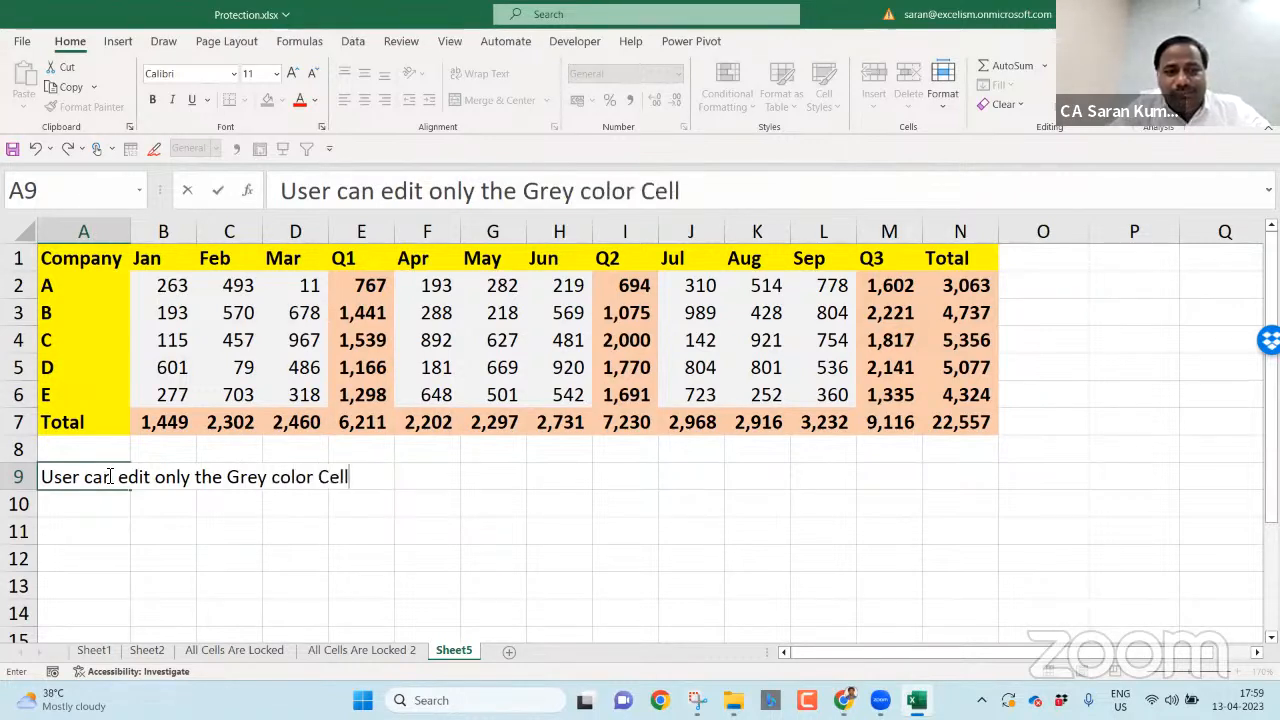
pyautogui.write('s')
pyautogui.press('Return')
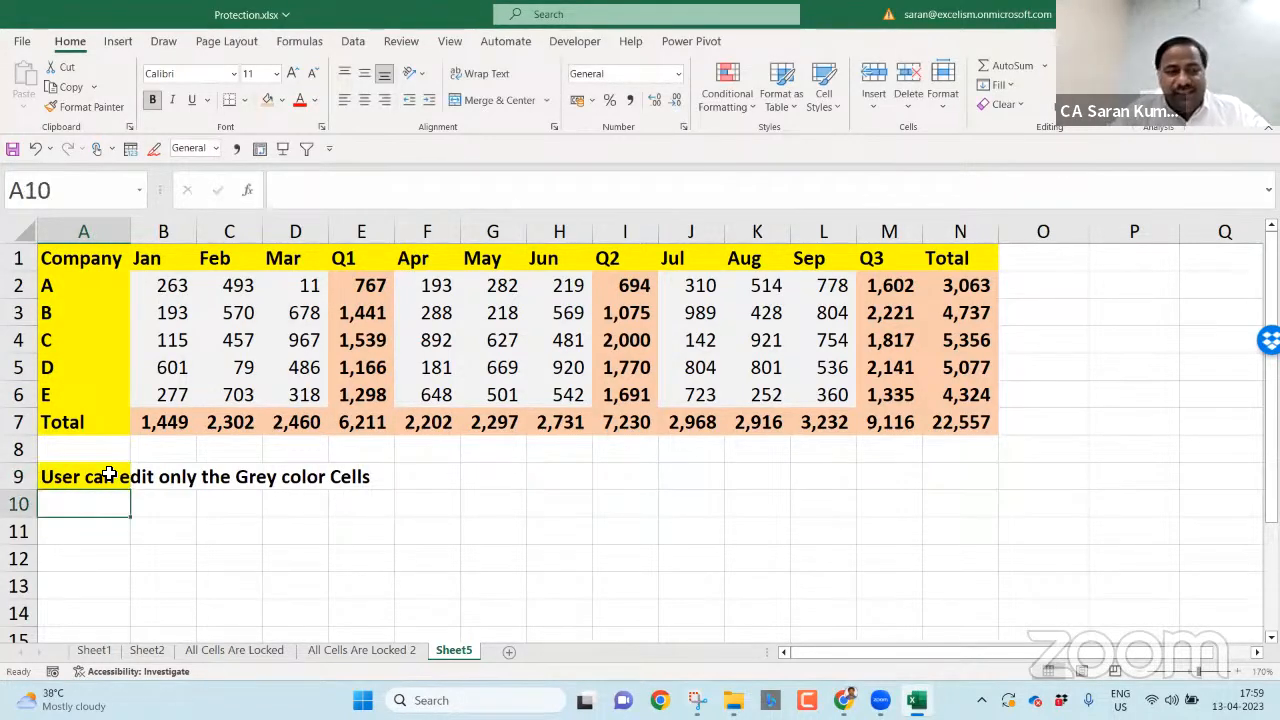
pyautogui.click(108, 474)
pyautogui.hotkey('ctrl', 'c')
pyautogui.hotkey('alt', 'e')
pyautogui.press('s')
pyautogui.press('t')
pyautogui.press('Return')
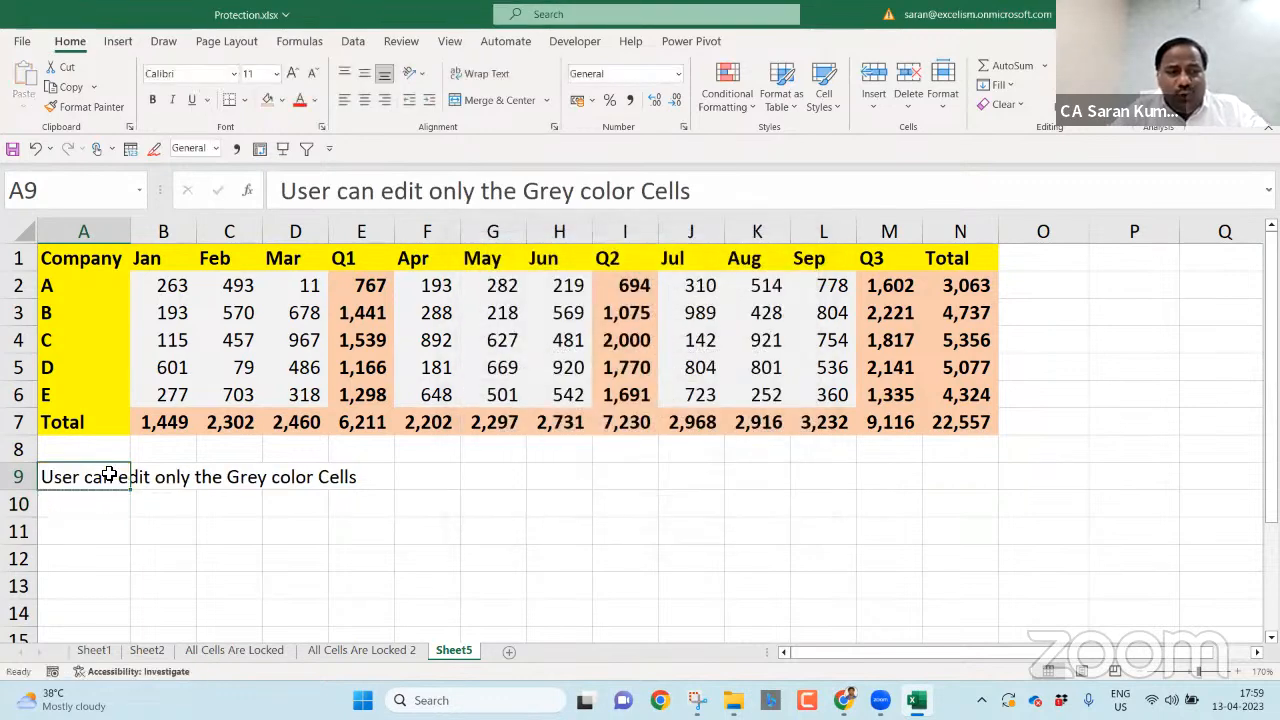
pyautogui.press('Escape')
pyautogui.press('Down')
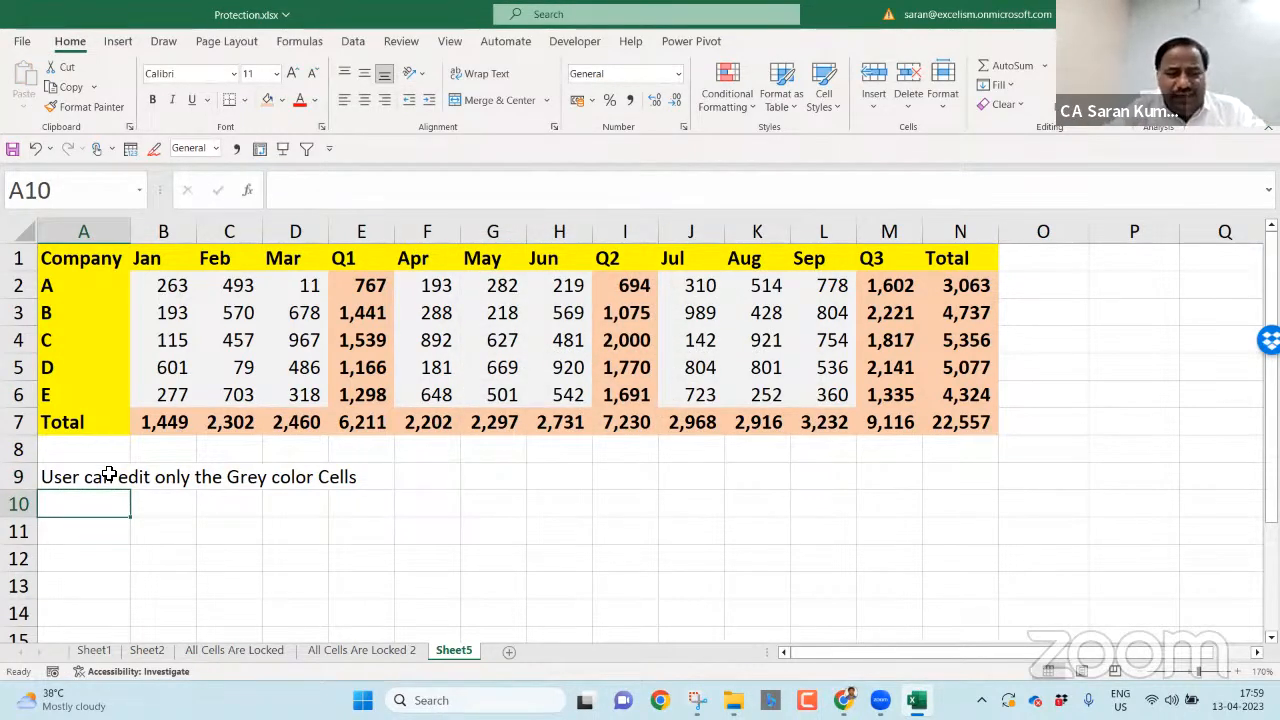
# - Add notes about allowing access to protected cells in A10 and 'Don't display formulas' in A11
pyautogui.write('User')
pyautogui.press('BackSpace')
pyautogui.press('BackSpace')
pyautogui.press('BackSpace')
pyautogui.press('BackSpace')
pyautogui.press('BackSpace')
pyautogui.write('Allow the ')
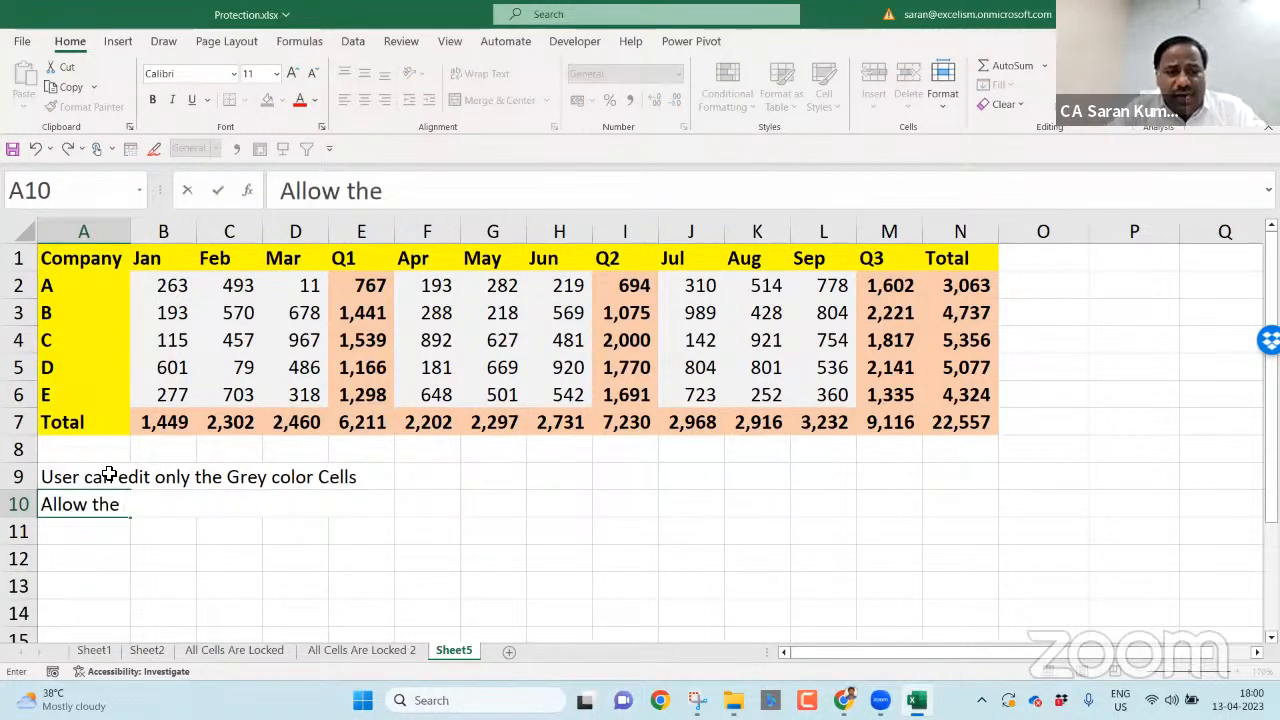
pyautogui.write('user t')
pyautogui.write('o t')
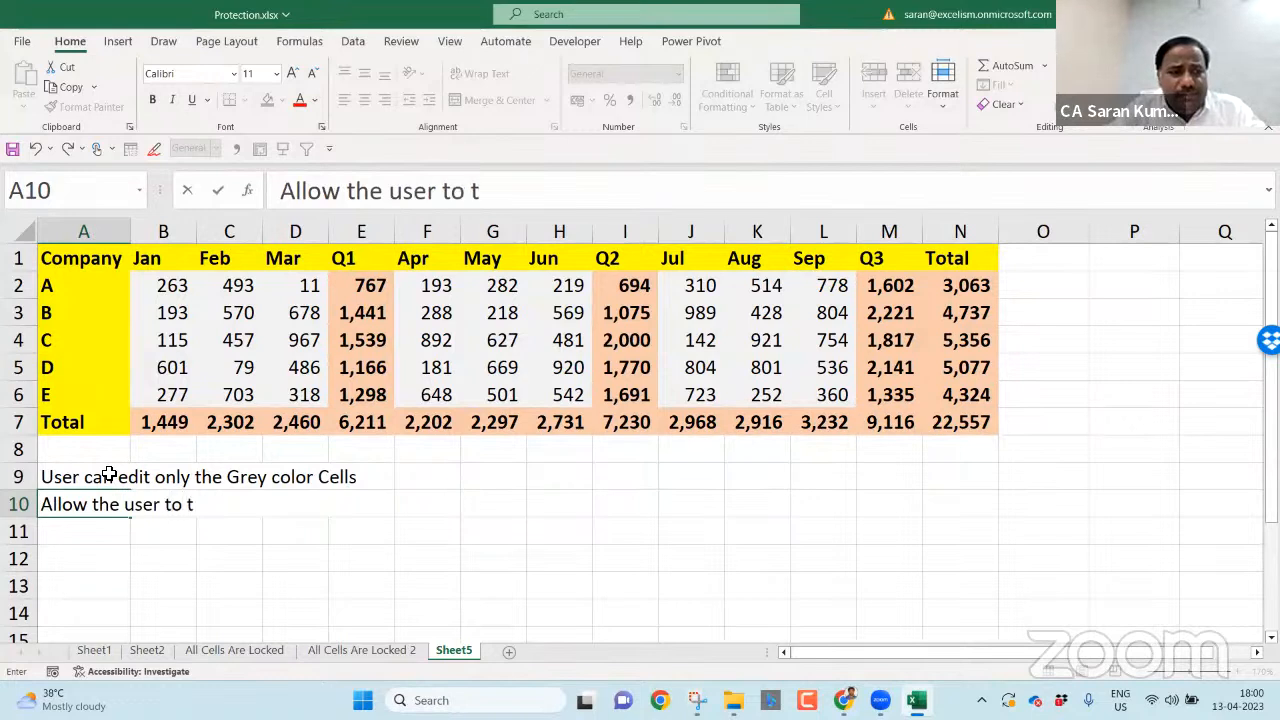
pyautogui.write('he protected cells')
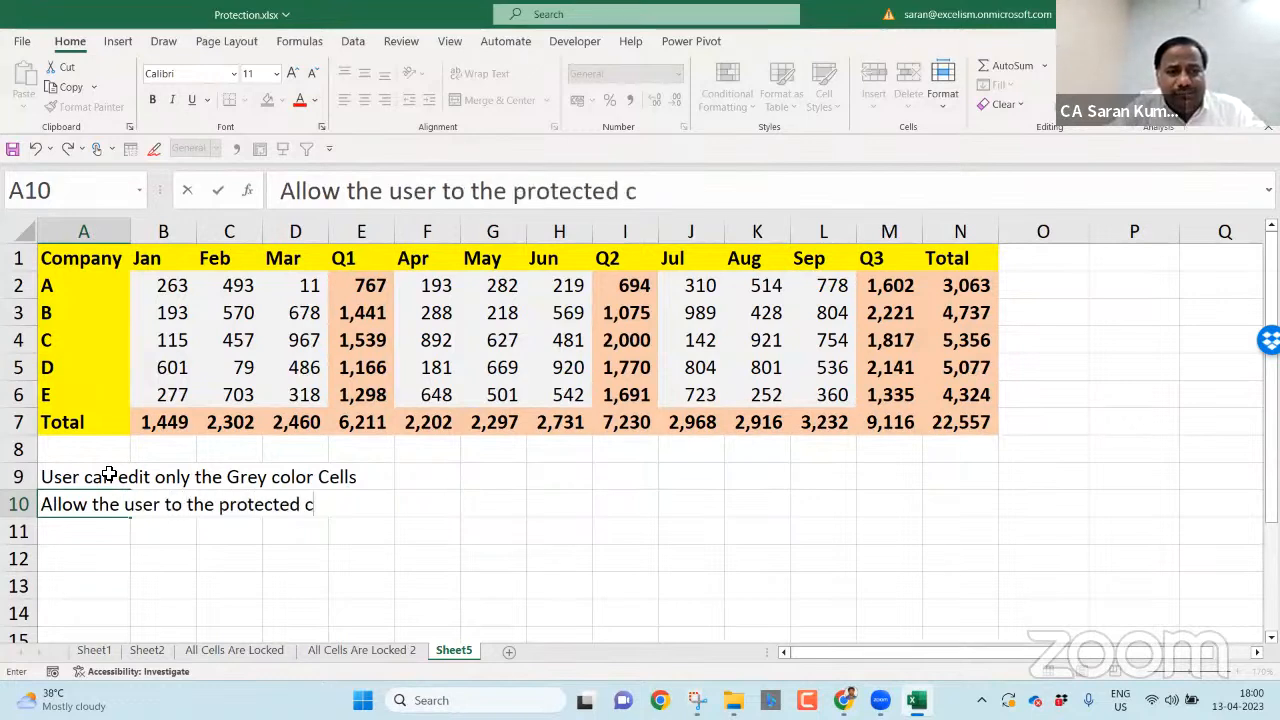
pyautogui.press('Return')
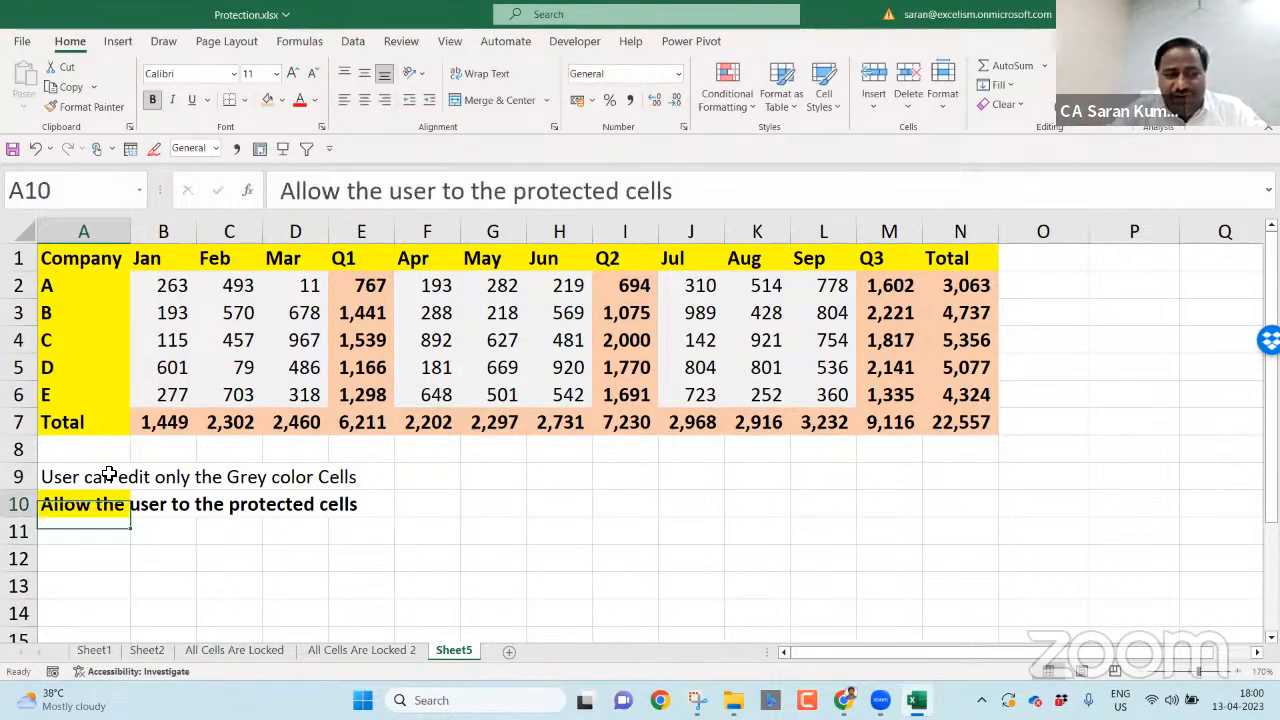
pyautogui.write("Don't")
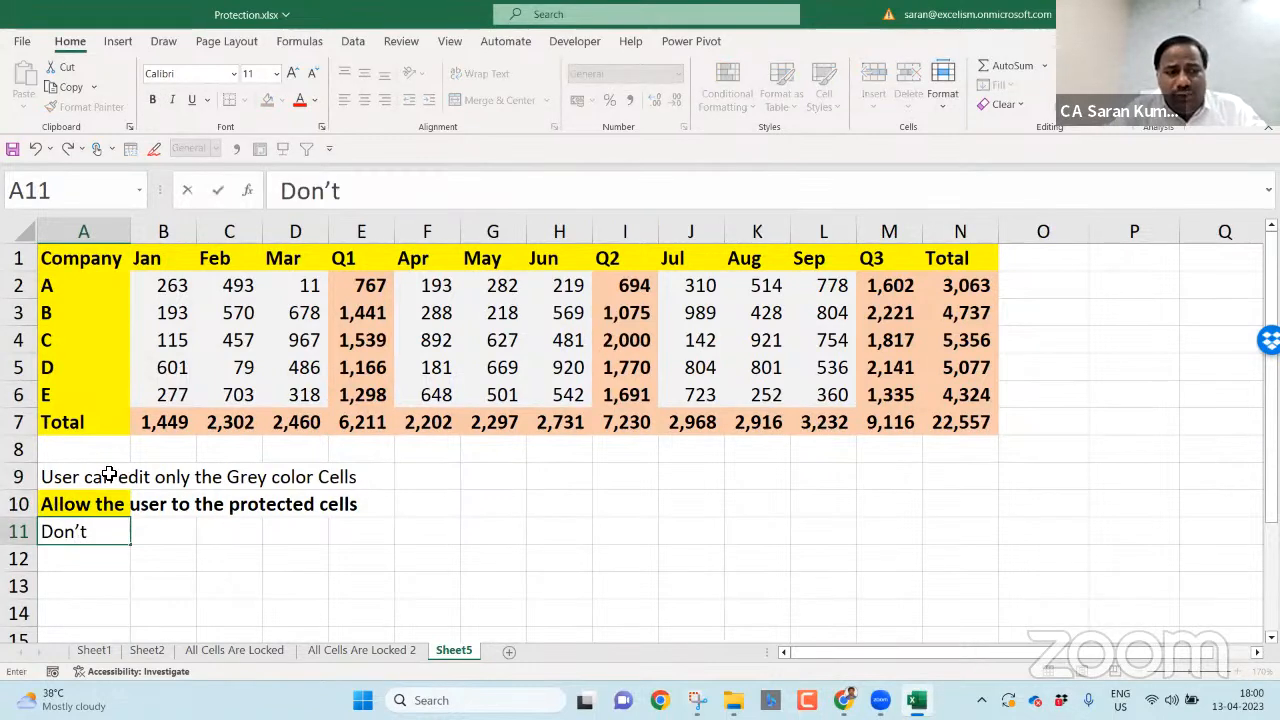
pyautogui.write(' display f')
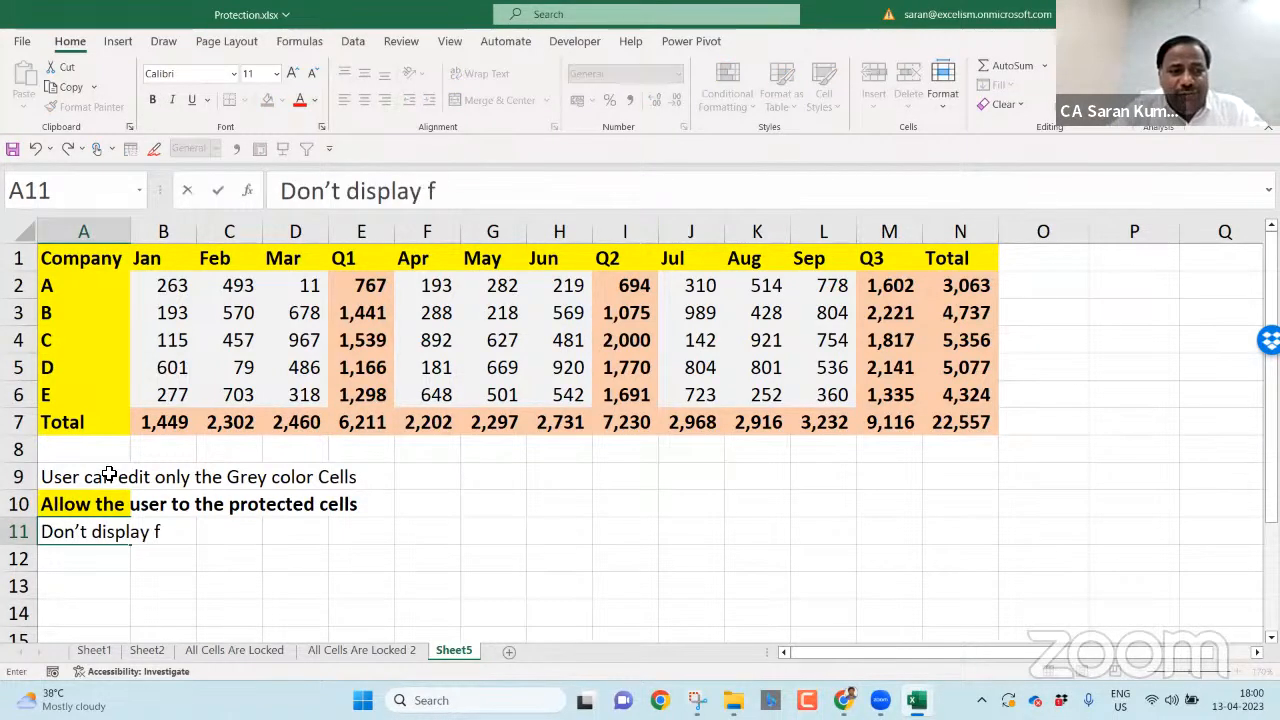
pyautogui.write('ormulas')
pyautogui.press('Return')
pyautogui.press('Return')
# - Paste A9's plain formatting onto A10:A11 with Paste Special > Formats
pyautogui.click(109, 476)
pyautogui.press('Up')
pyautogui.press('Down')
pyautogui.hotkey('ctrl', 'c')
pyautogui.press('Down')
pyautogui.hotkey('shift', 'Down')
pyautogui.hotkey('alt', 'e')
pyautogui.press('s')
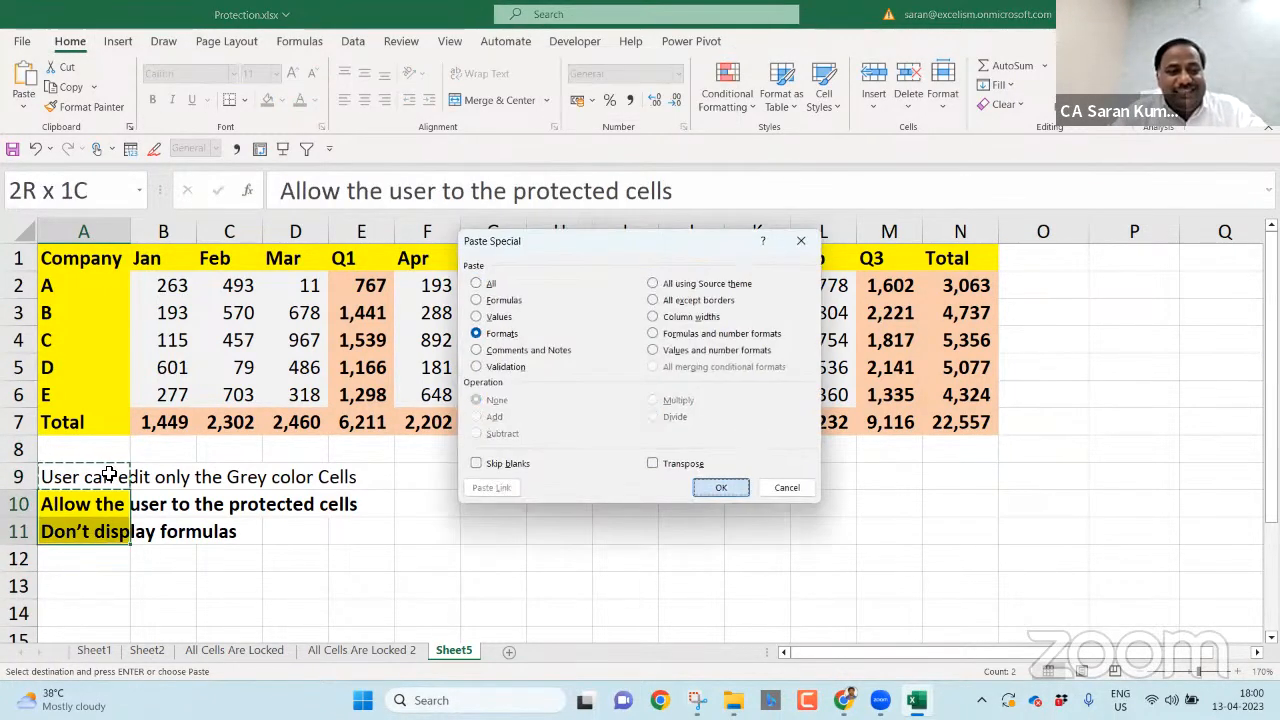
pyautogui.press('t')
pyautogui.press('Return')
pyautogui.press('Escape')
pyautogui.click(109, 476)
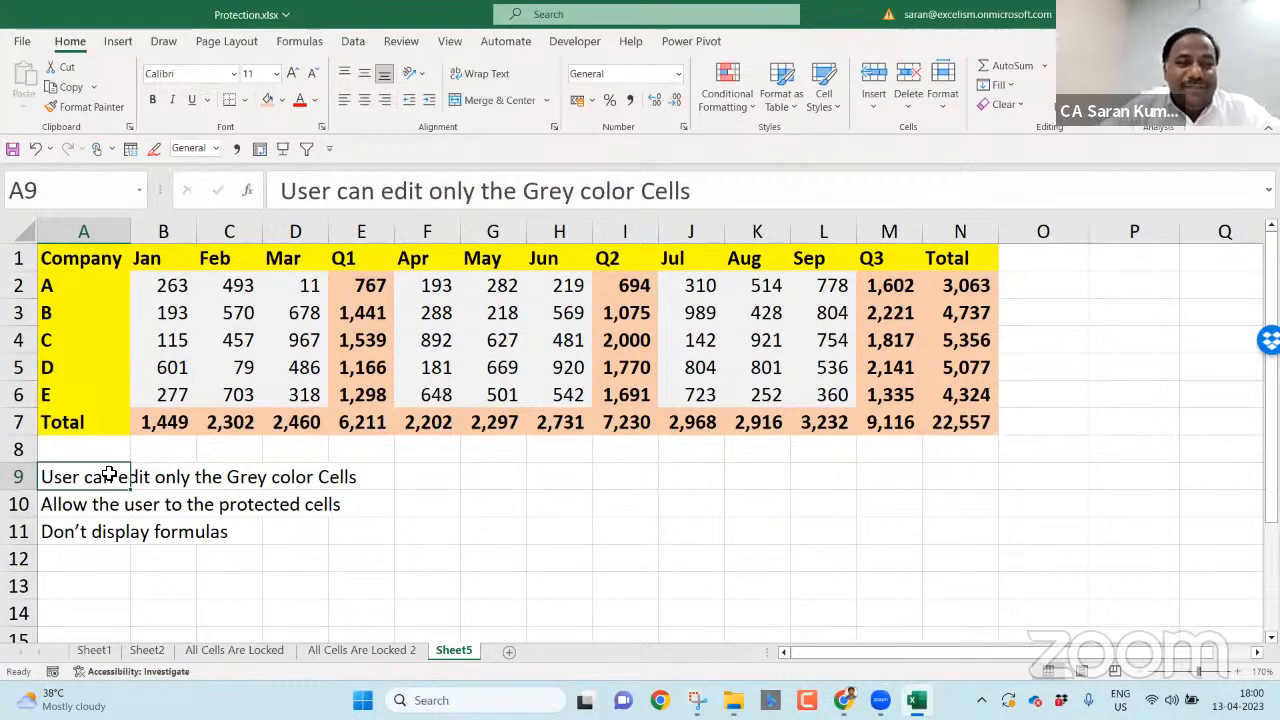
# - Highlight the monthly data blocks B2:D6, F2:H6 and J2:L6, then deselect
pyautogui.moveTo(168, 290); pyautogui.dragTo(301, 390)
pyautogui.moveTo(444, 288); pyautogui.dragTo(580, 395)
pyautogui.moveTo(690, 286); pyautogui.dragTo(830, 398)
pyautogui.click(629, 529)
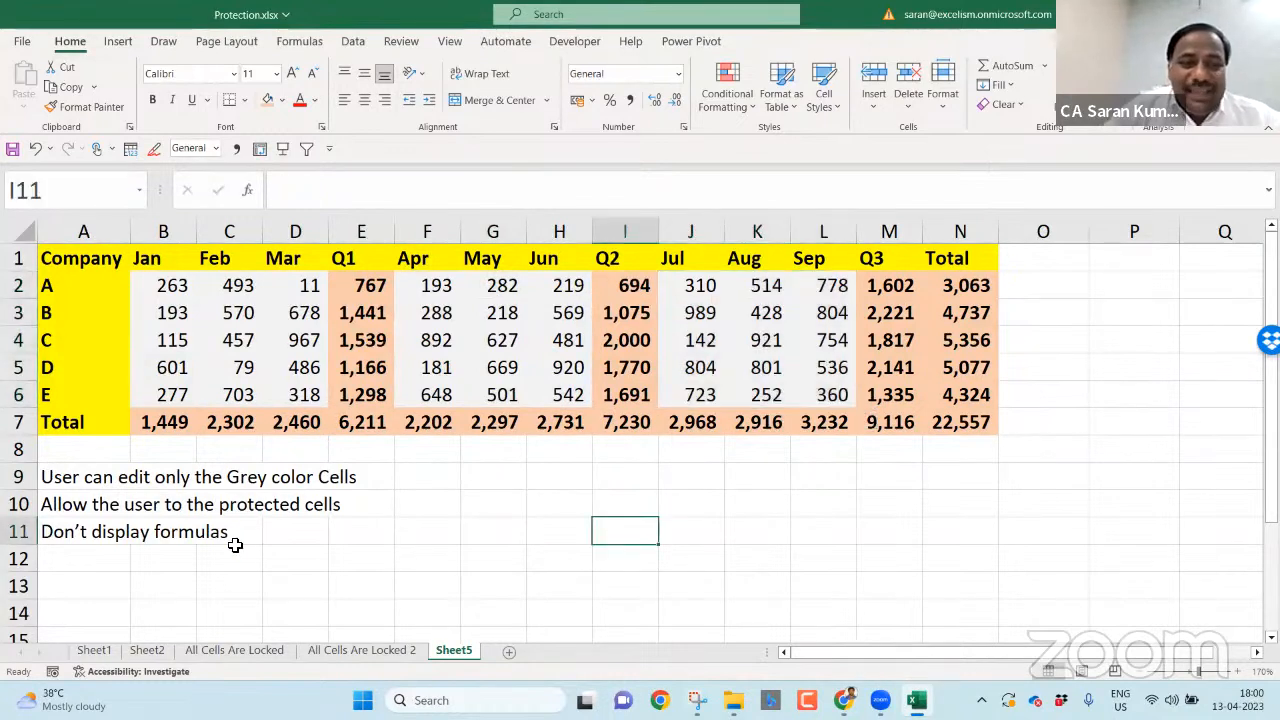
# - Add a note in F9 saying the protection should not be applied yet
pyautogui.click(86, 477)
pyautogui.press('Right')
pyautogui.press('Right')
pyautogui.press('Right')
pyautogui.press('Right')
pyautogui.press('Right')
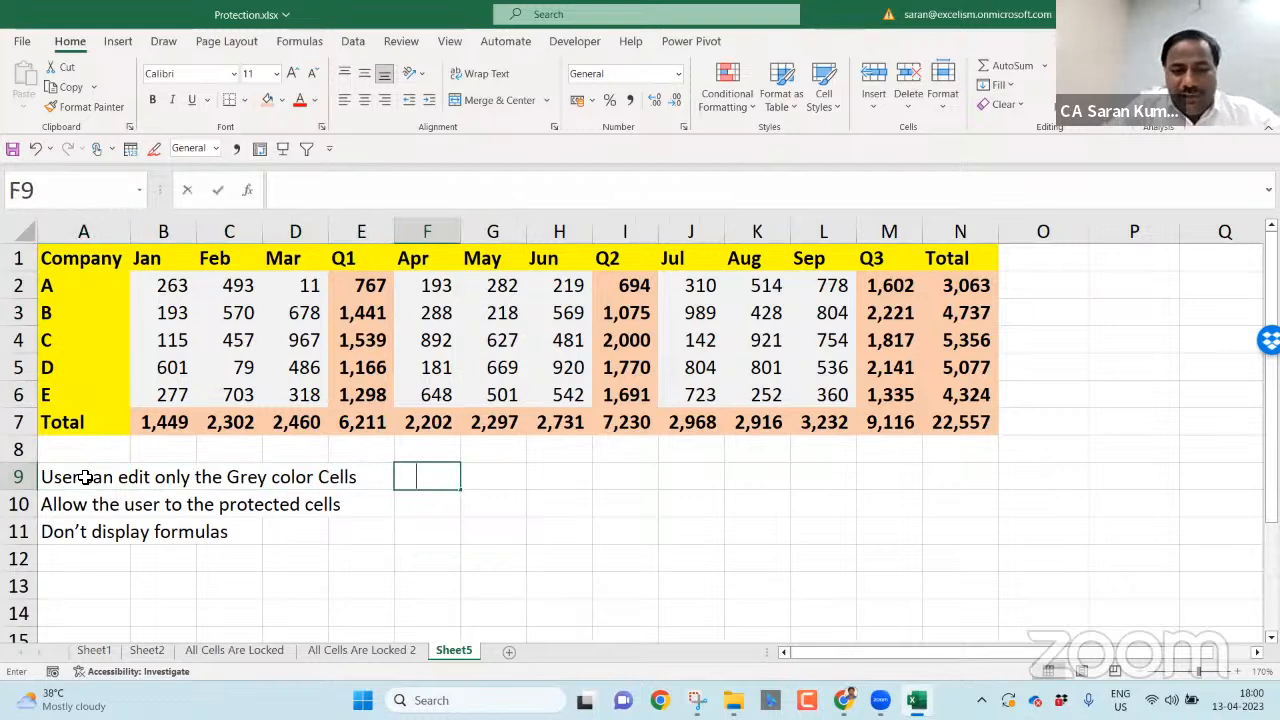
pyautogui.write('We should')
pyautogui.write(' app')
pyautogui.press('BackSpace')
pyautogui.press('BackSpace')
pyautogui.press('BackSpace')
pyautogui.write('not appl ')
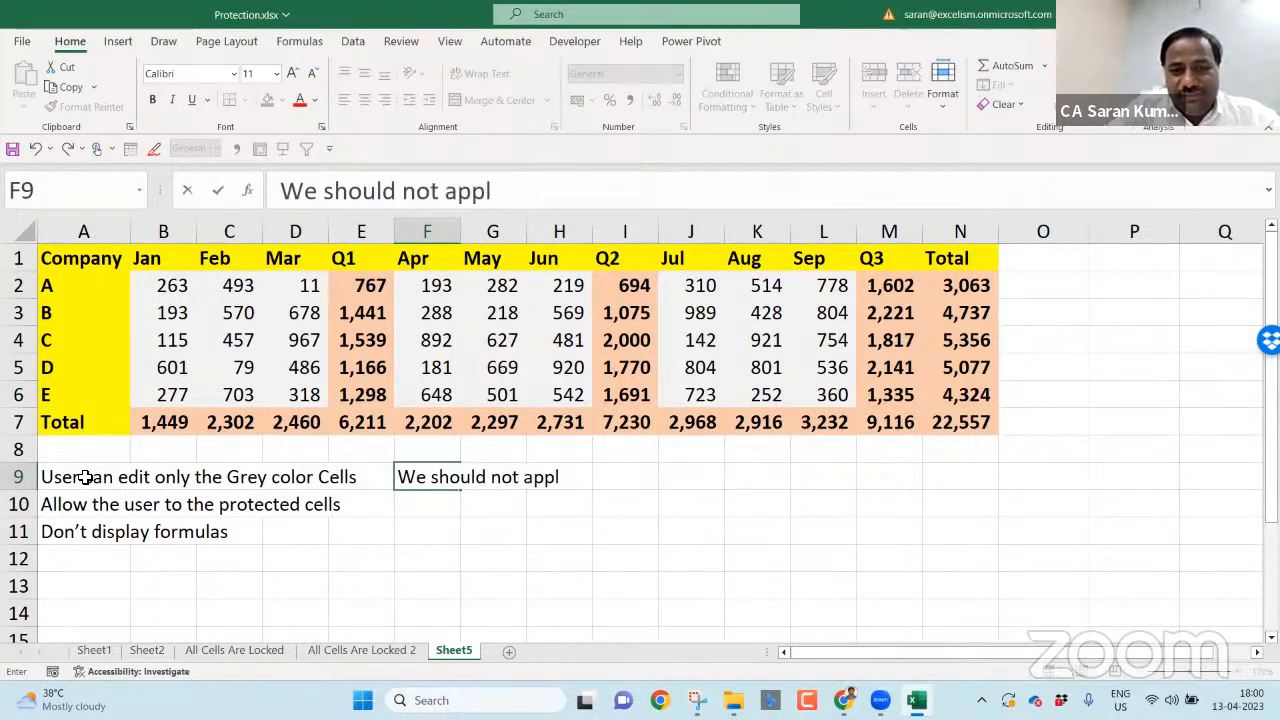
pyautogui.write(' the protection')
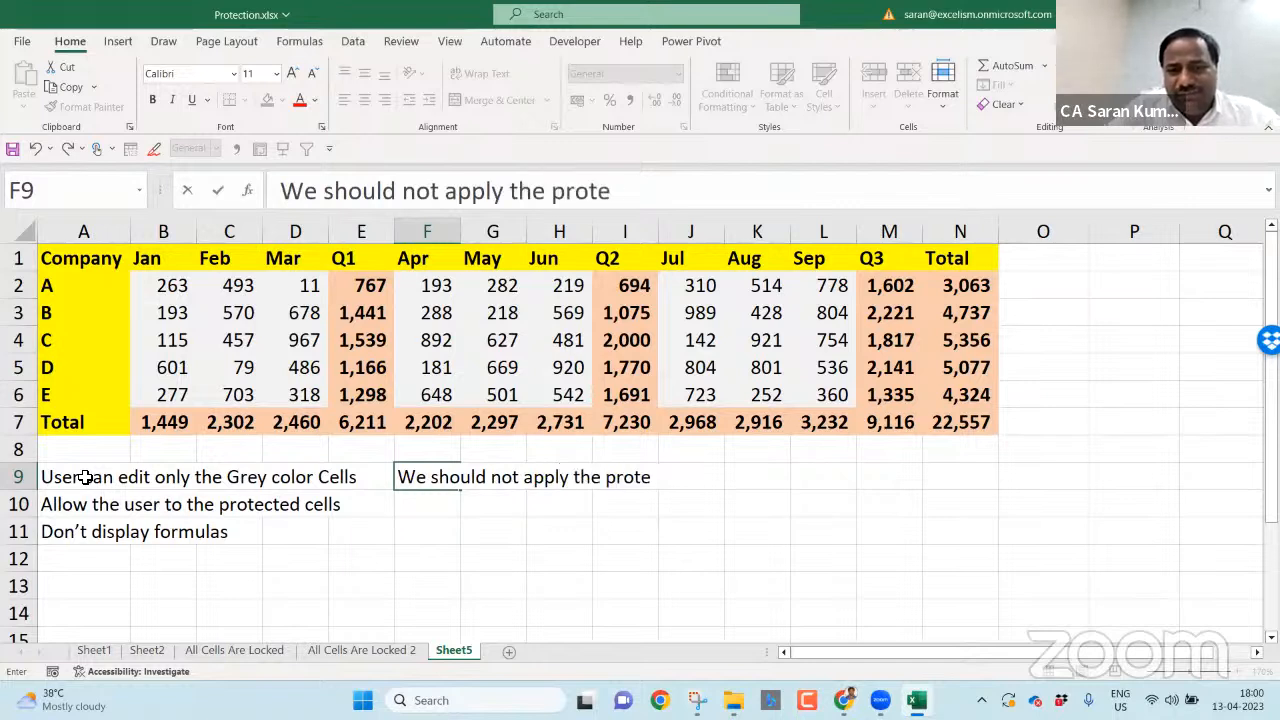
pyautogui.press('Right')
pyautogui.press('Right')
pyautogui.press('Right')
pyautogui.press('Right')
pyautogui.press('Right')
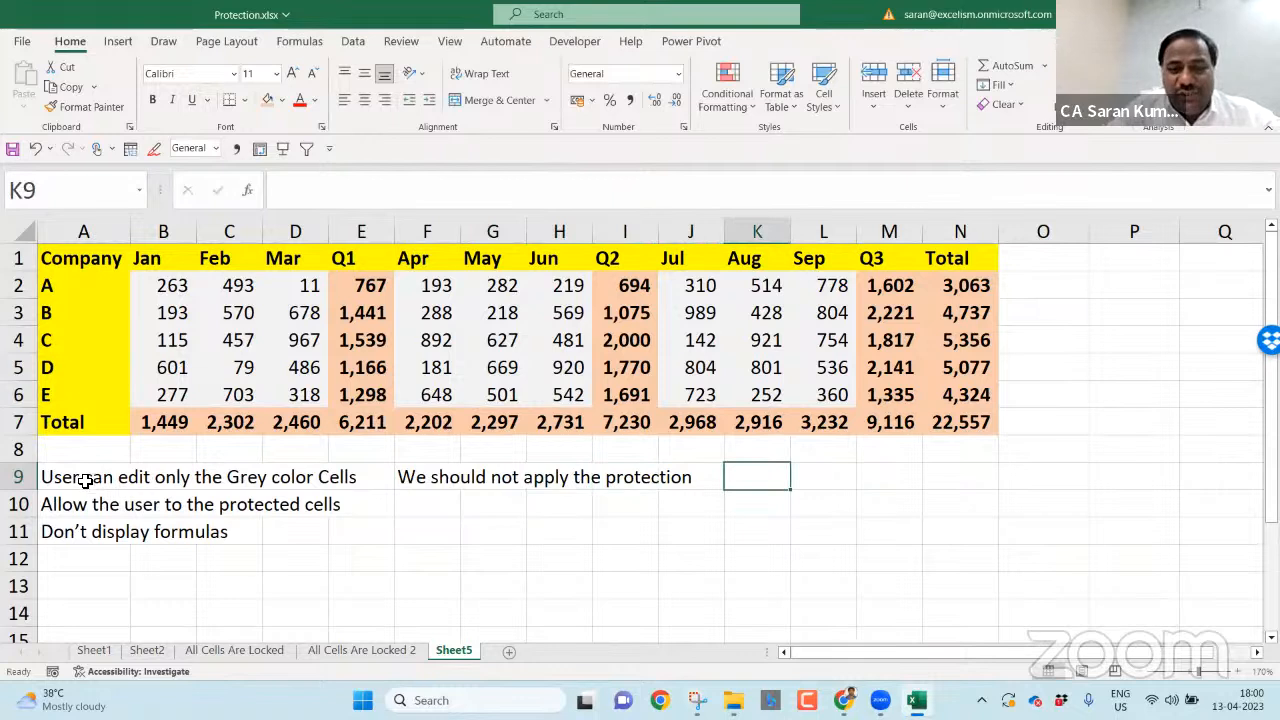
# - Enter 'First we need to Unlock those Cells' in K9 and bring up the Go To window
pyautogui.write('Furirst')
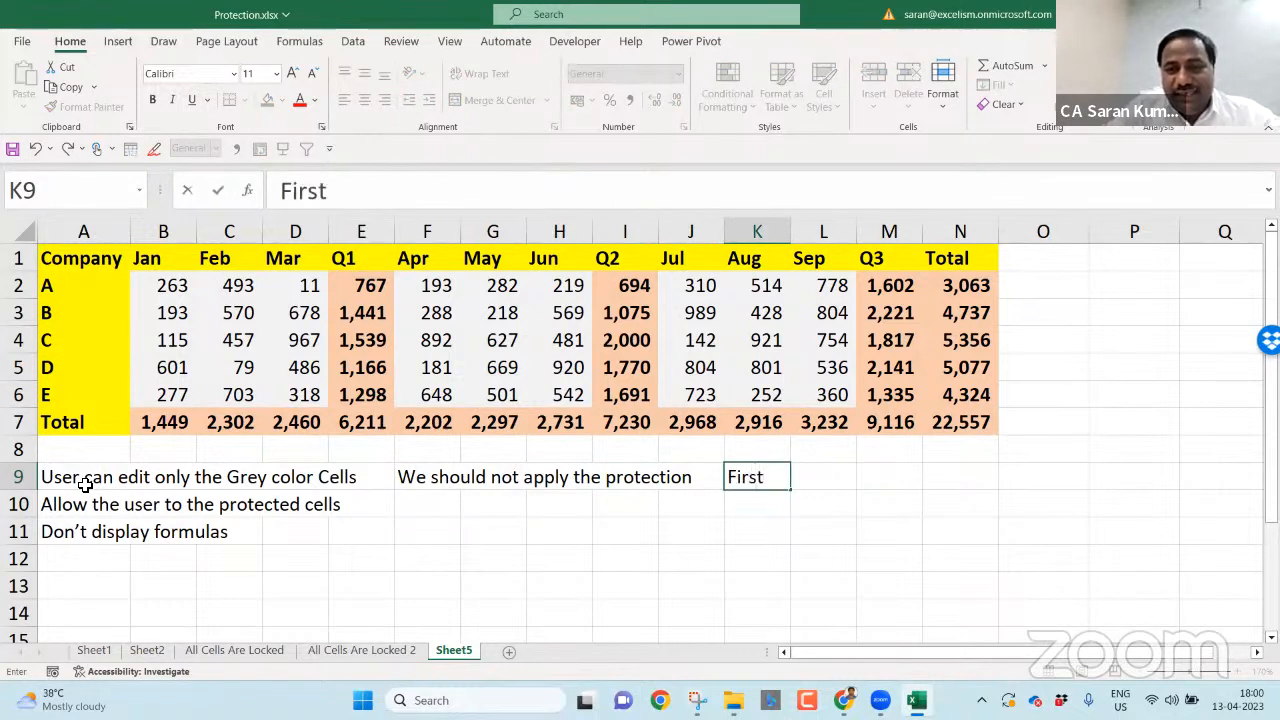
pyautogui.write(' we need to Un')
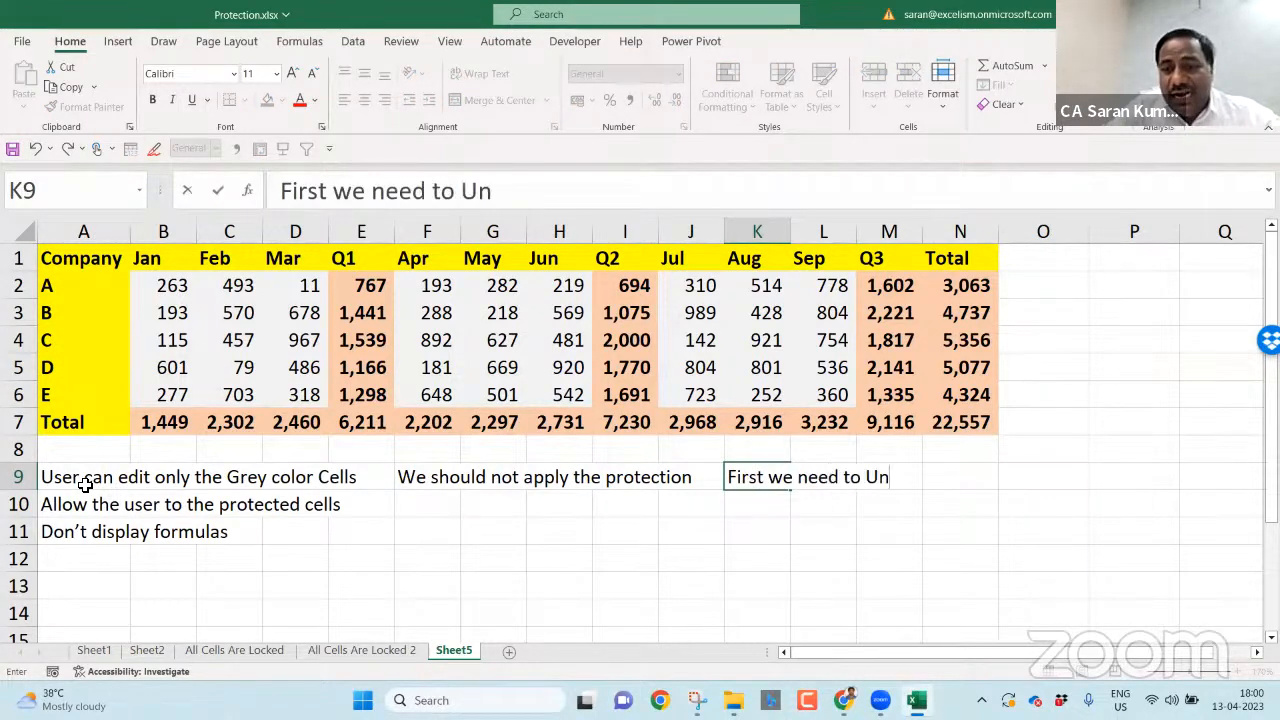
pyautogui.write('lock those Cells')
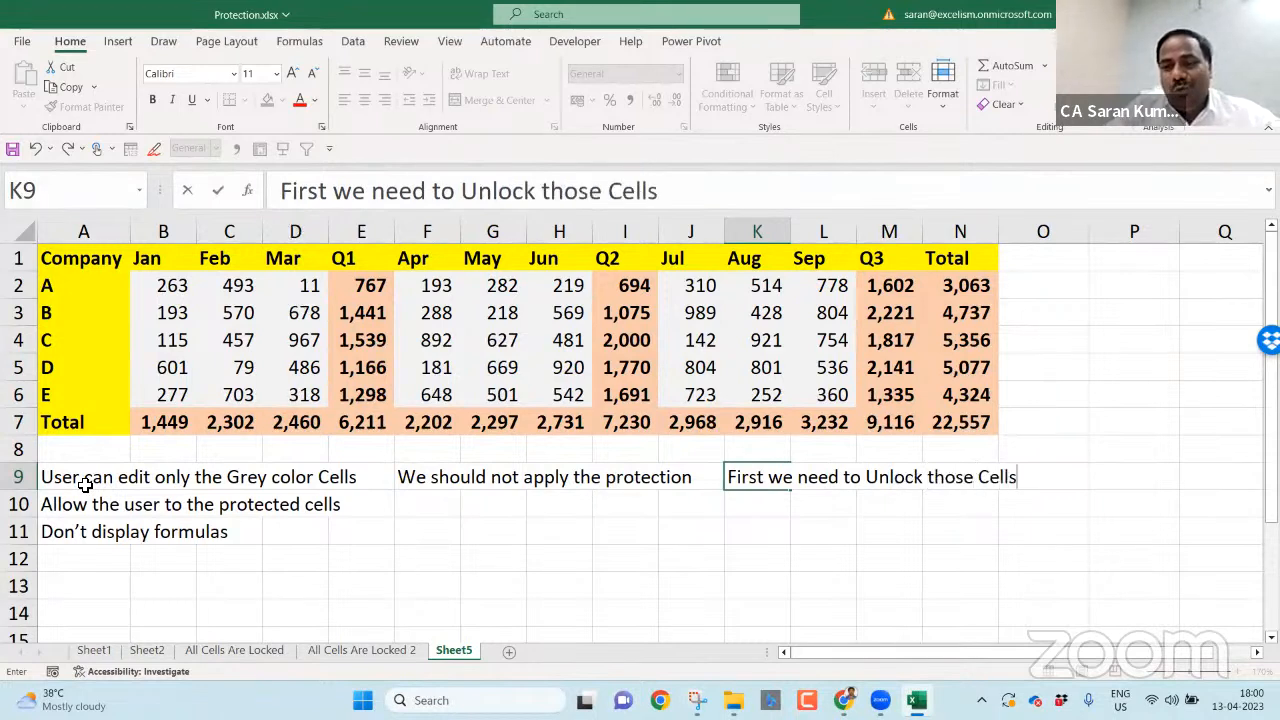
pyautogui.press('Return')
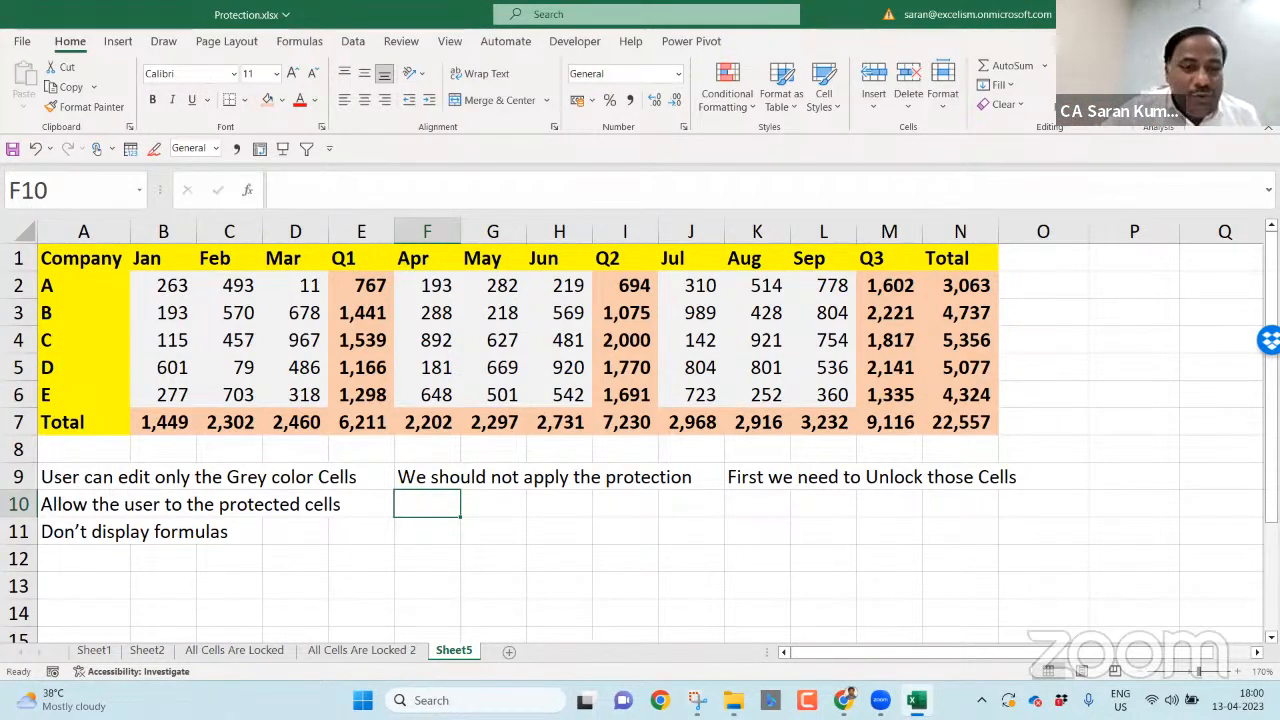
pyautogui.hotkey('ctrl', 'g')
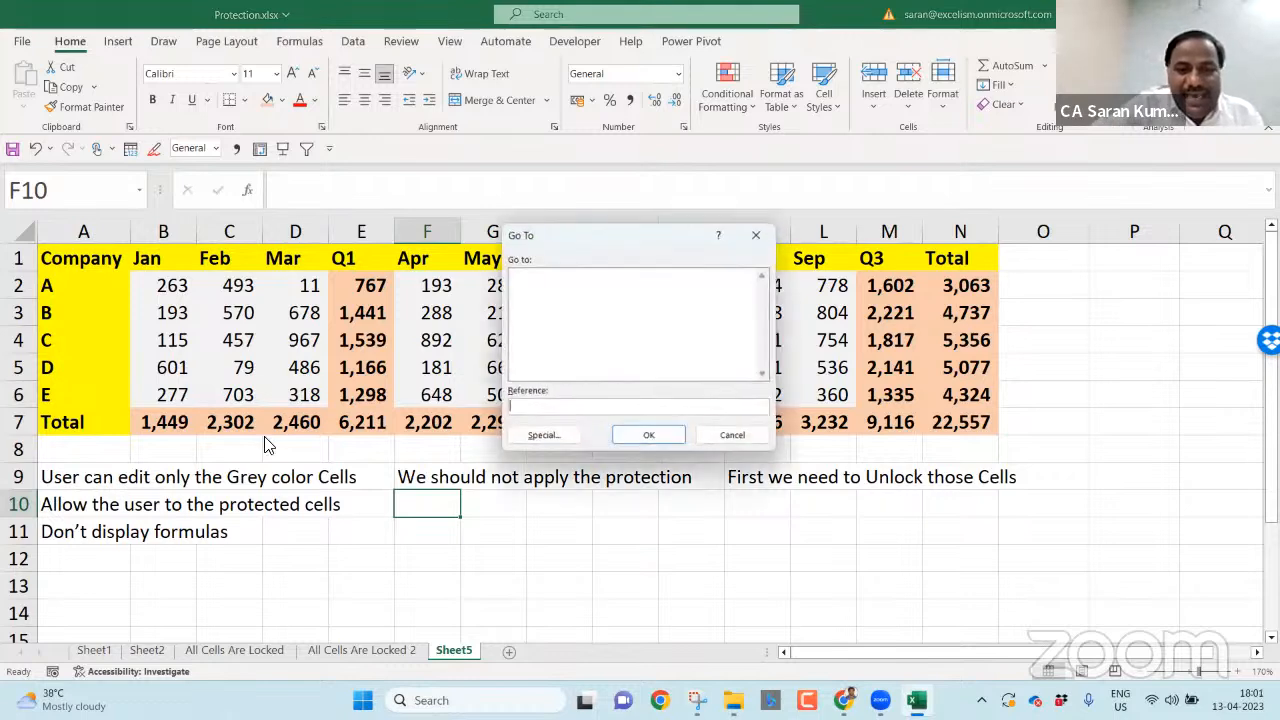
# - Select only the numeric constants through Go To Special
pyautogui.click(533, 436)
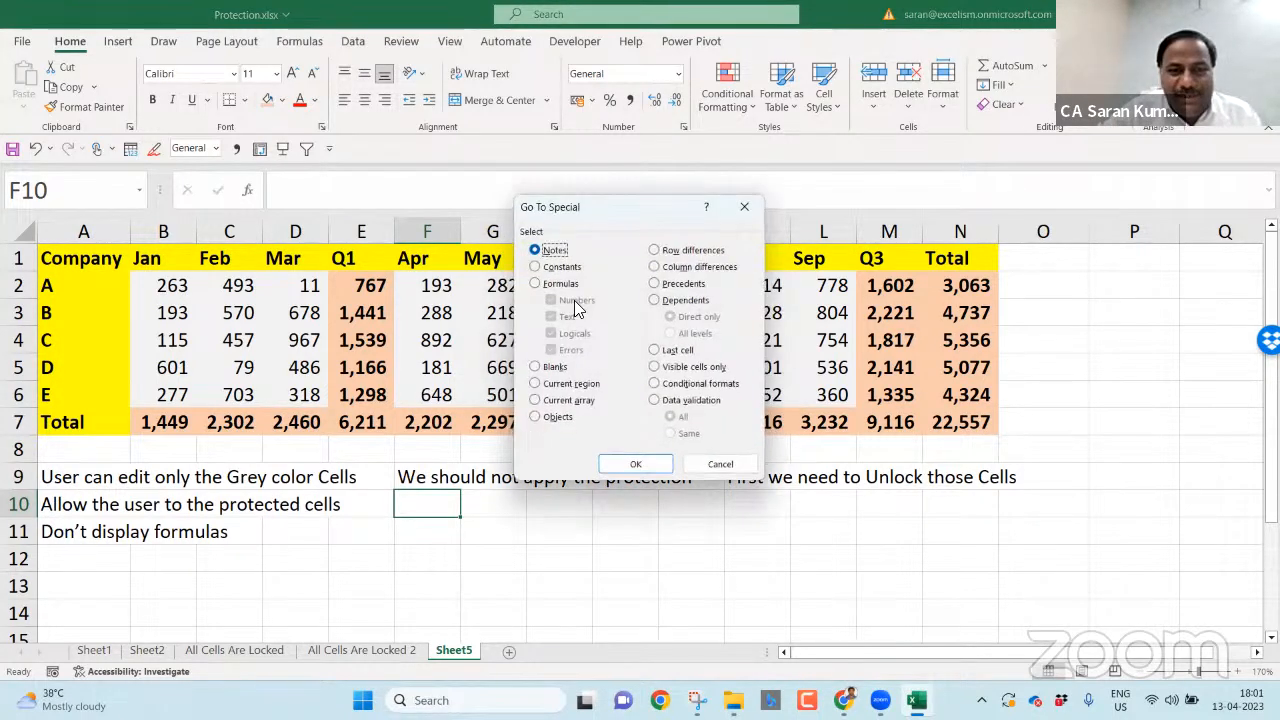
pyautogui.click(557, 267)
pyautogui.click(563, 316)
pyautogui.click(565, 333)
pyautogui.click(567, 350)
pyautogui.click(640, 466)
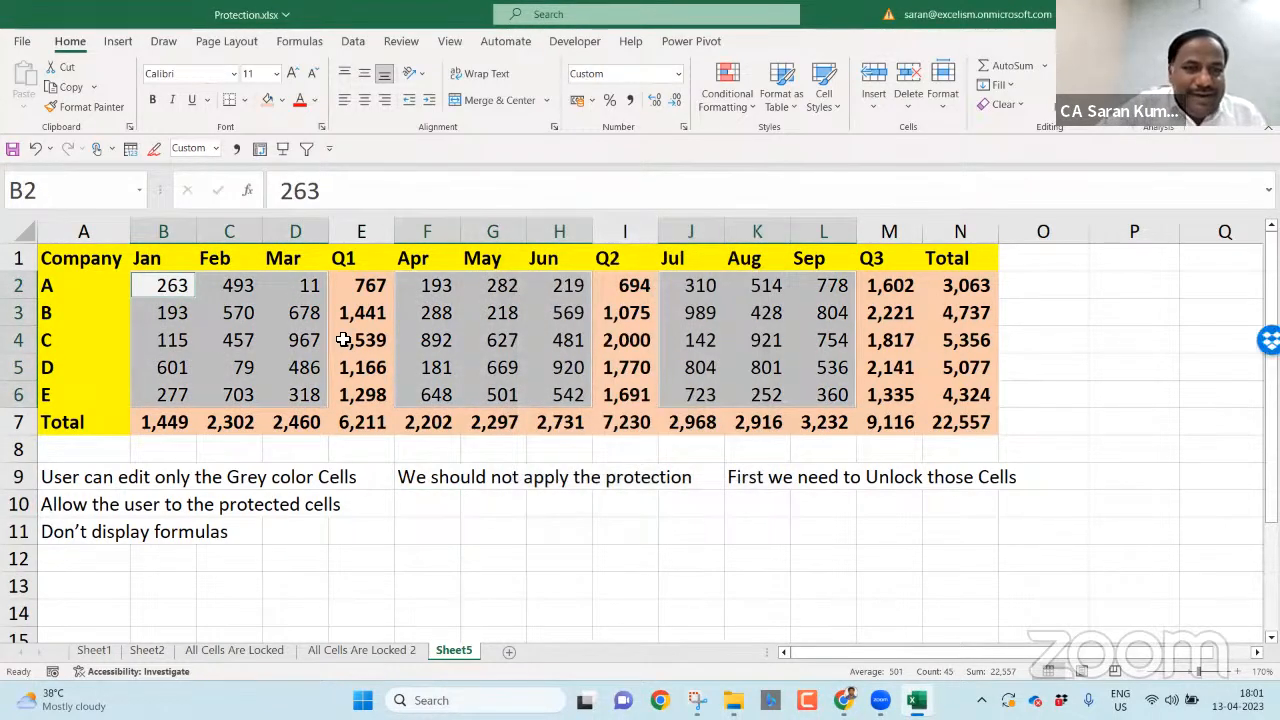
# - Clear the Locked option for those number cells in Format Cells > Protection
pyautogui.rightClick(274, 314)
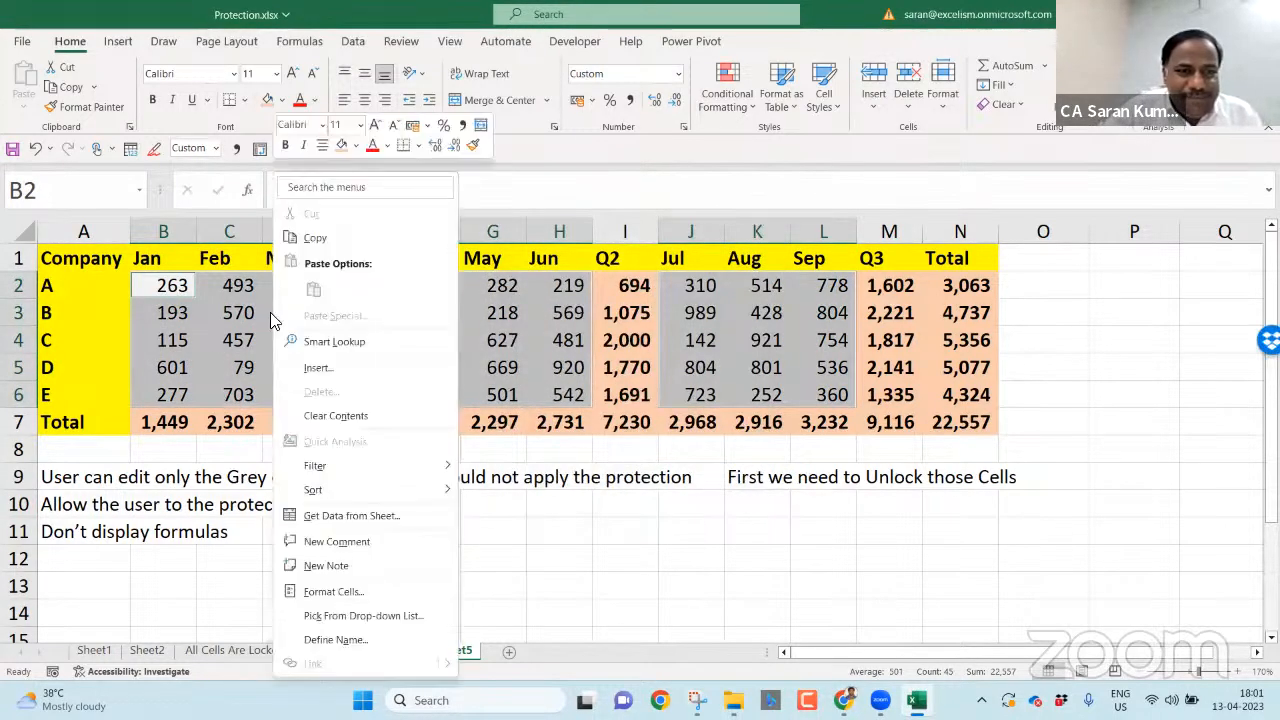
pyautogui.click(372, 591)
pyautogui.click(178, 322)
pyautogui.click(472, 656)
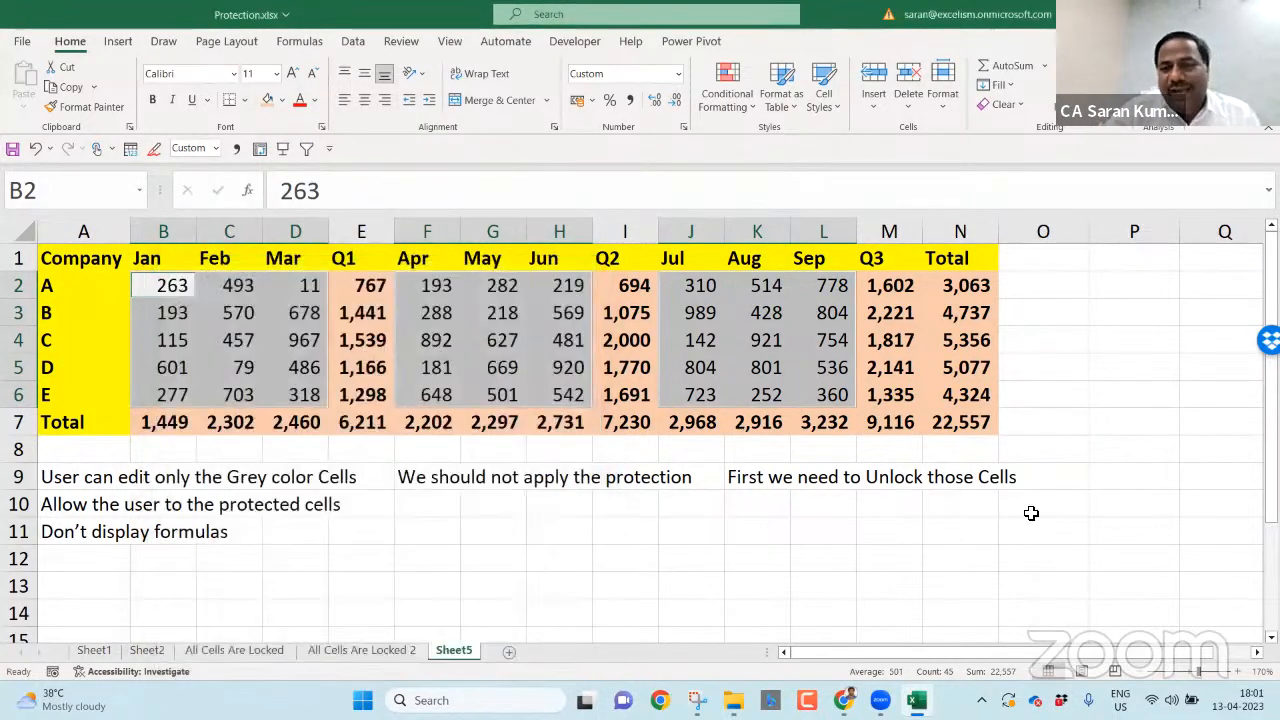
pyautogui.click(1053, 474)
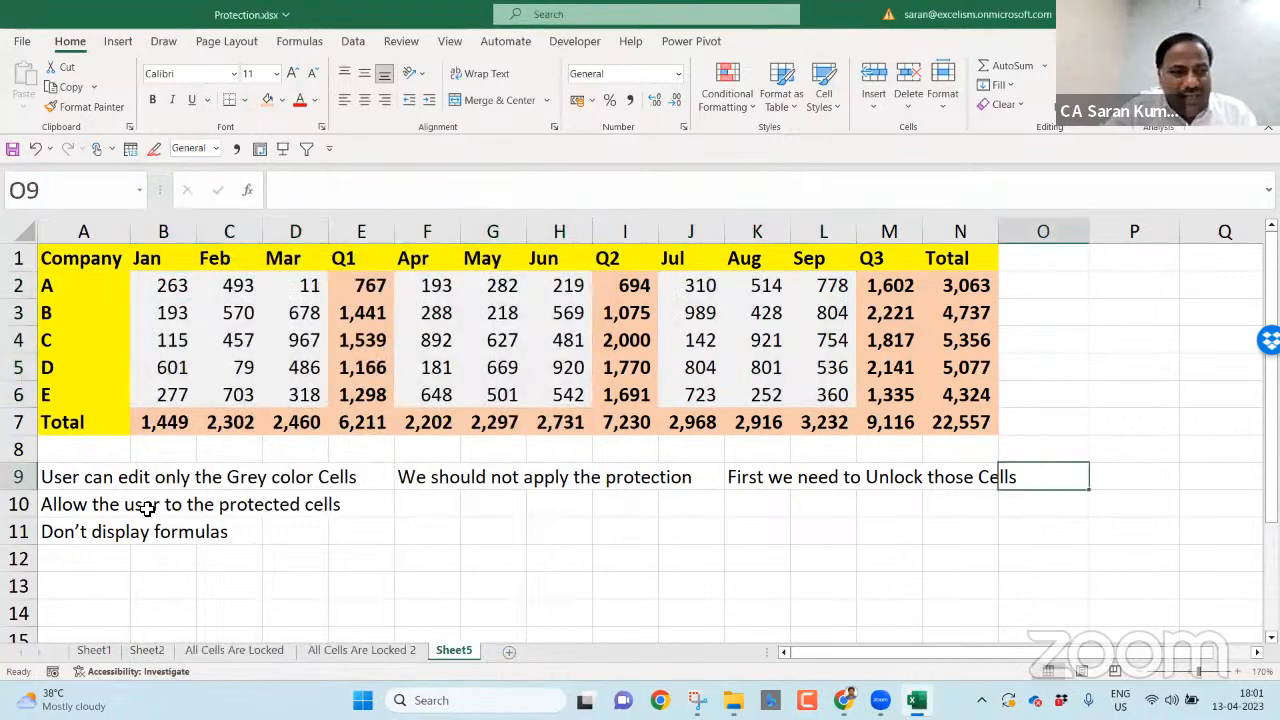
pyautogui.click(107, 505)
# - Enter the note 'F5--> Constant --> Numbers --> Ok' in cell P9
pyautogui.hotkey('shift', 'Down')
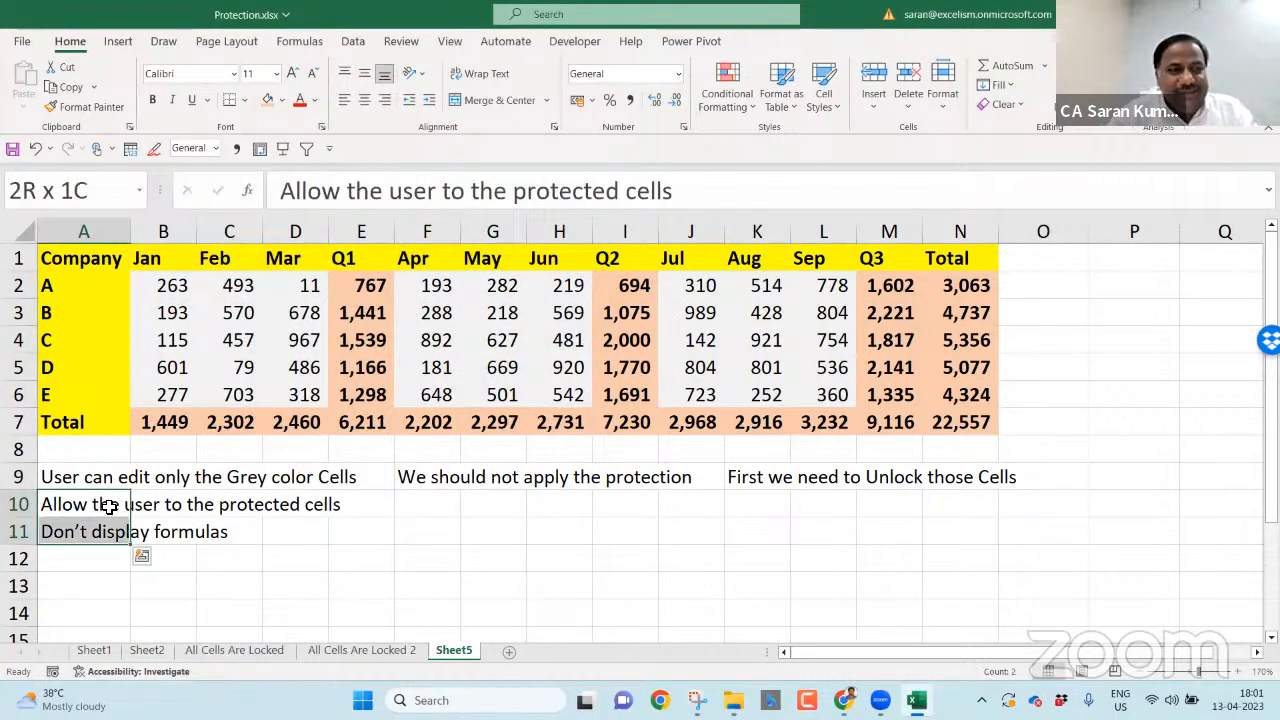
pyautogui.press('Up')
pyautogui.press('Right')
pyautogui.press('Right')
pyautogui.press('Right')
pyautogui.press('Right')
pyautogui.press('Right')
pyautogui.press('Right')
pyautogui.press('Right')
pyautogui.press('Right')
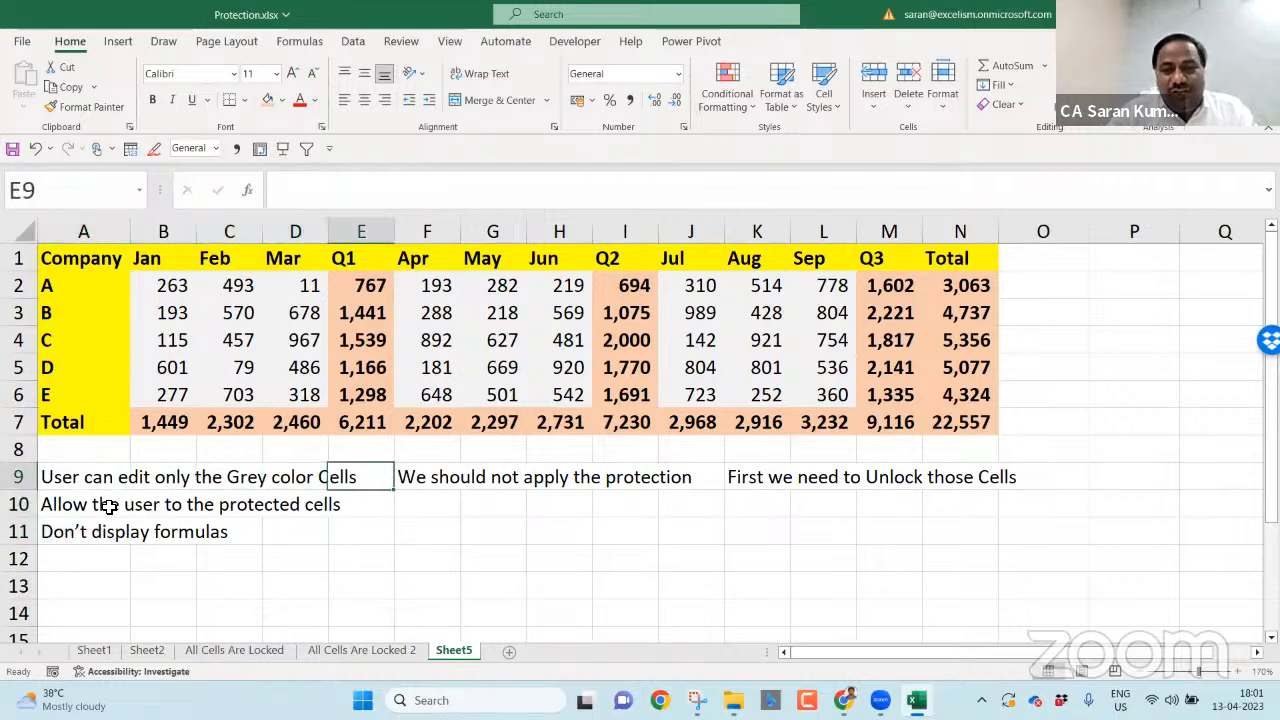
pyautogui.press('Right')
pyautogui.press('Right')
pyautogui.press('Right')
pyautogui.press('Right')
pyautogui.press('Right')
pyautogui.press('Right')
pyautogui.press('Right')
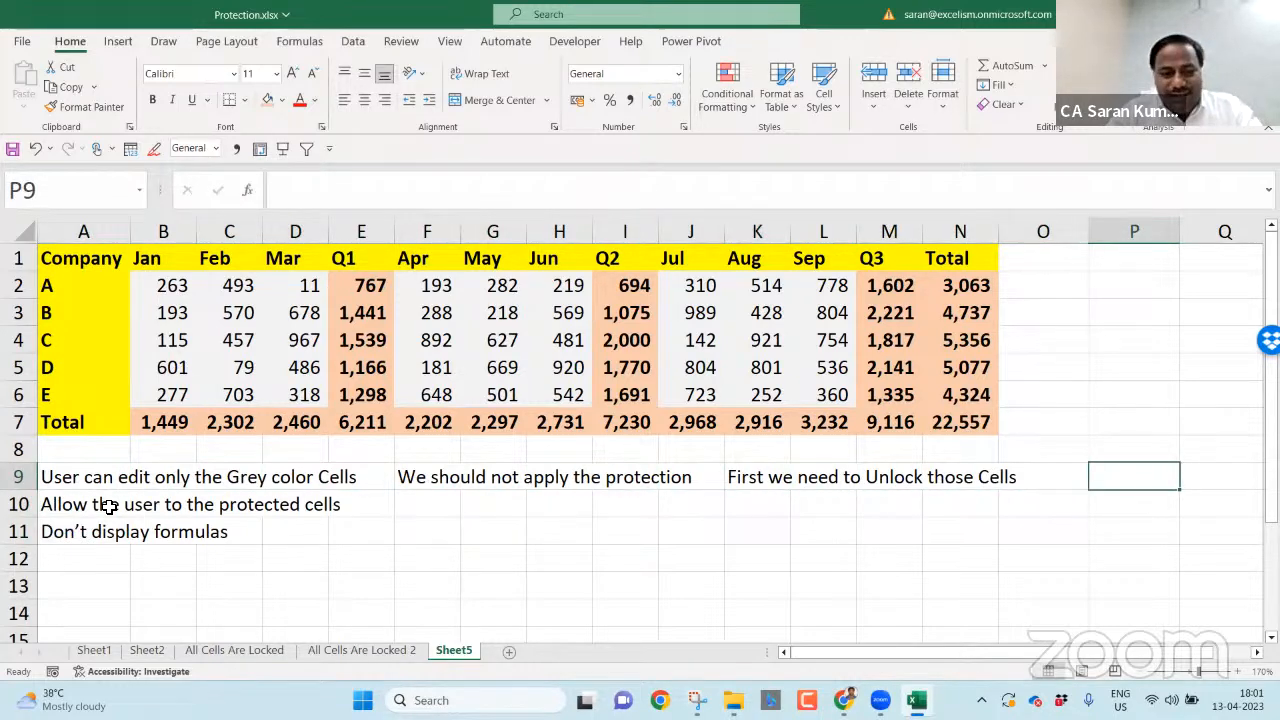
pyautogui.write('F5--> Constant')
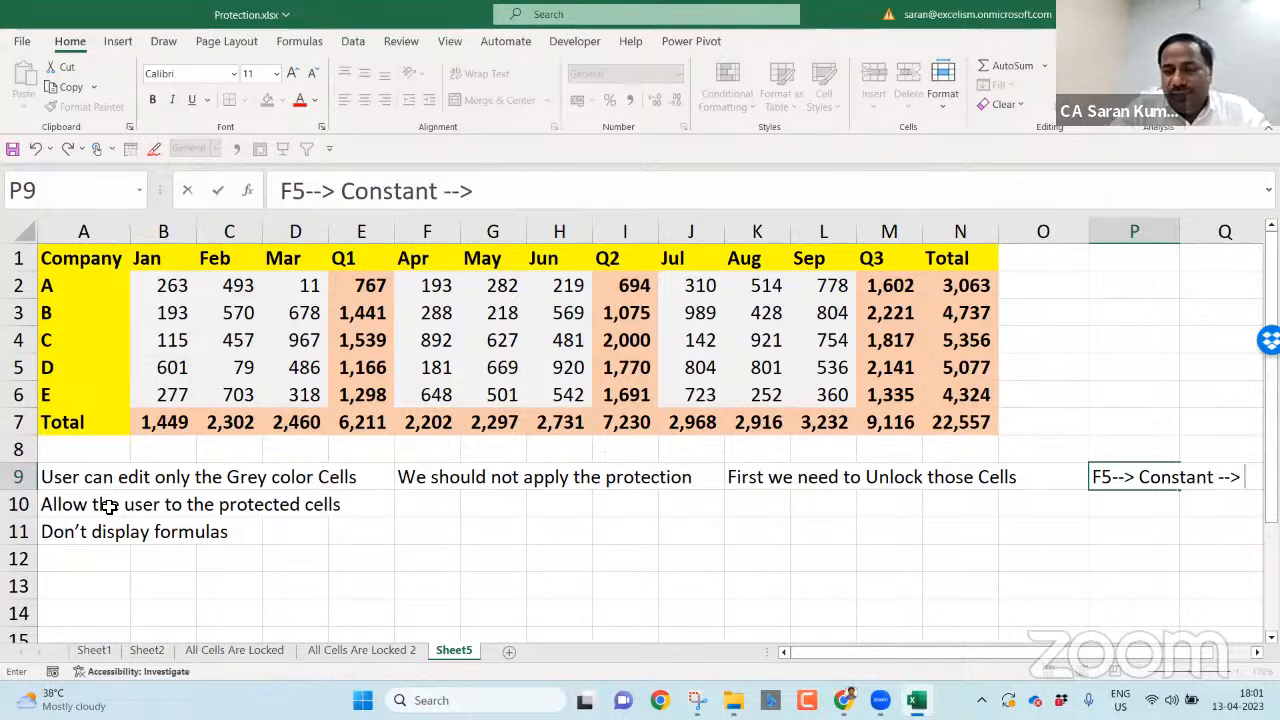
pyautogui.write('--> Numbers -->')
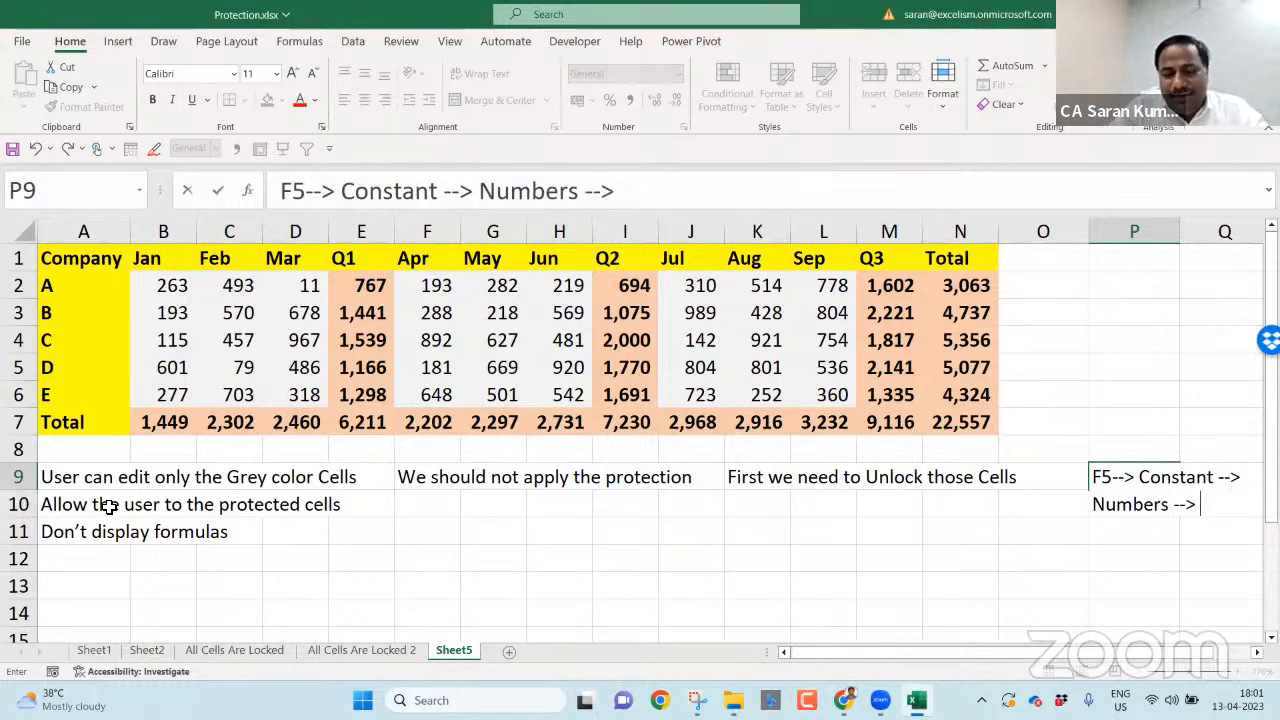
pyautogui.write(' Ok')
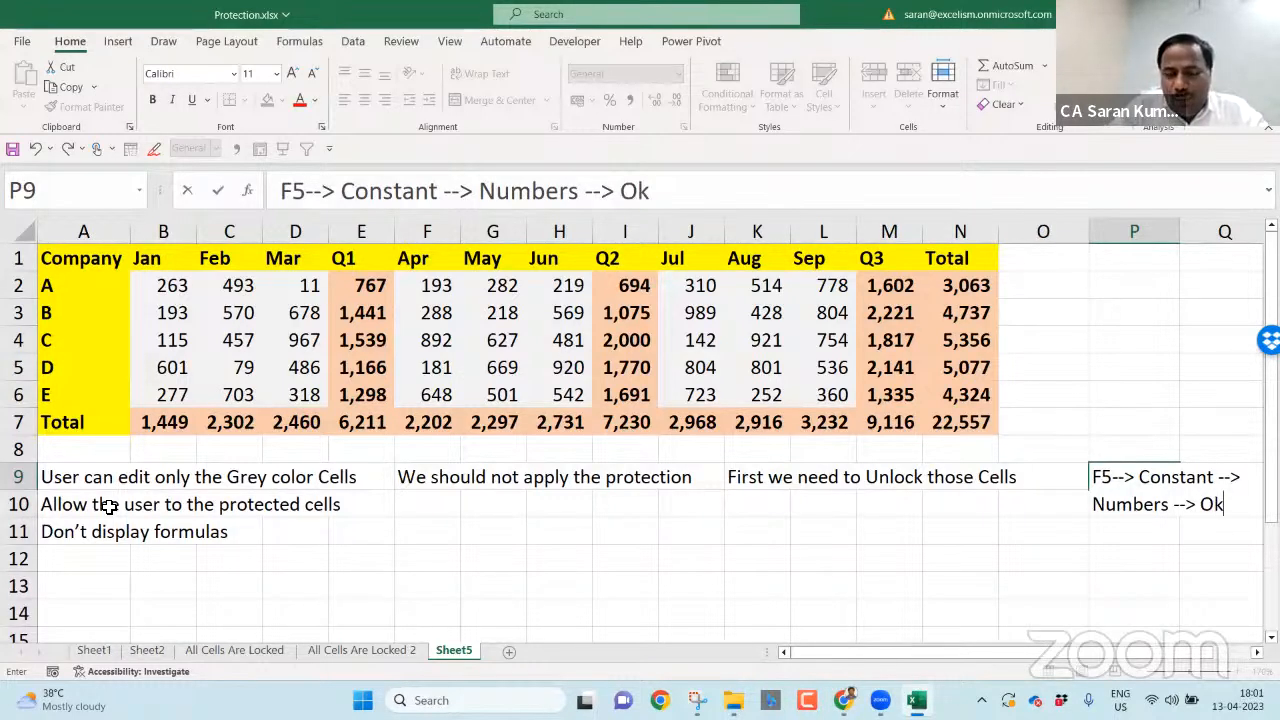
pyautogui.press('Return')
# - Recheck the P9 note, then select the Jan to Mar figures B2:D6 and click around the sheet
pyautogui.press('Up')
pyautogui.press('Return')
pyautogui.press('Up')
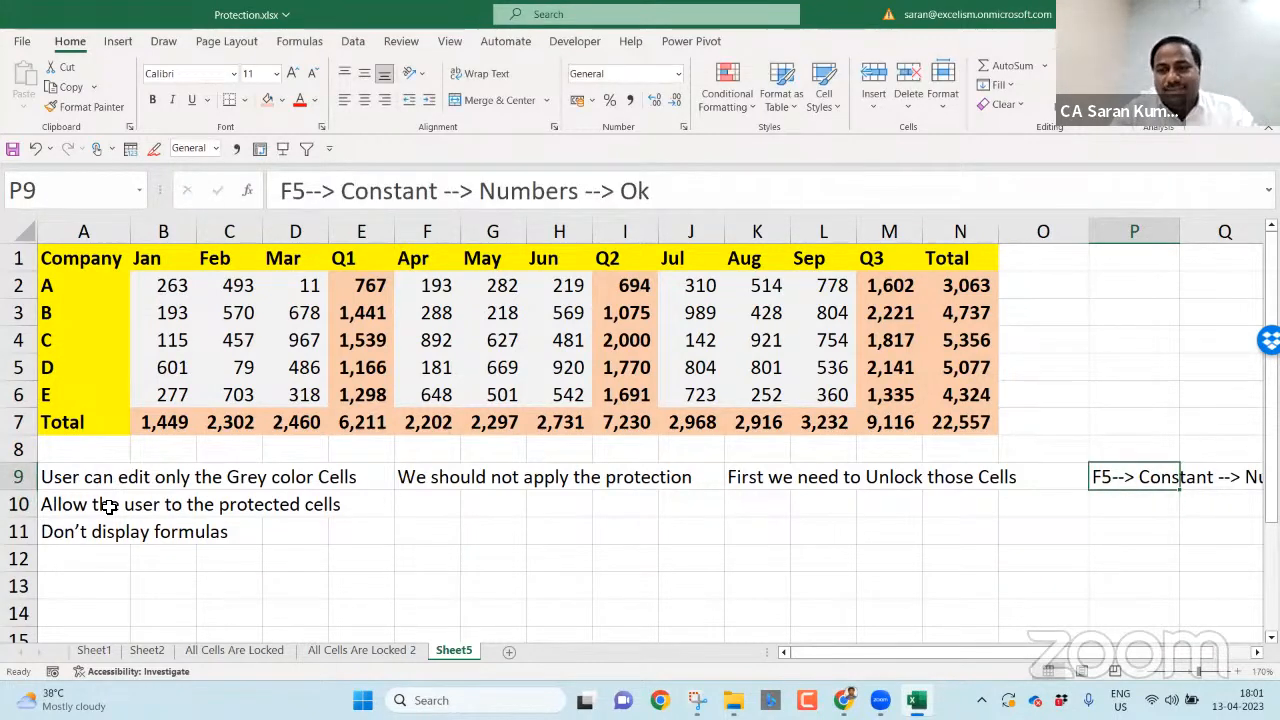
pyautogui.press('F2')
pyautogui.press('Return')
pyautogui.press('Up')
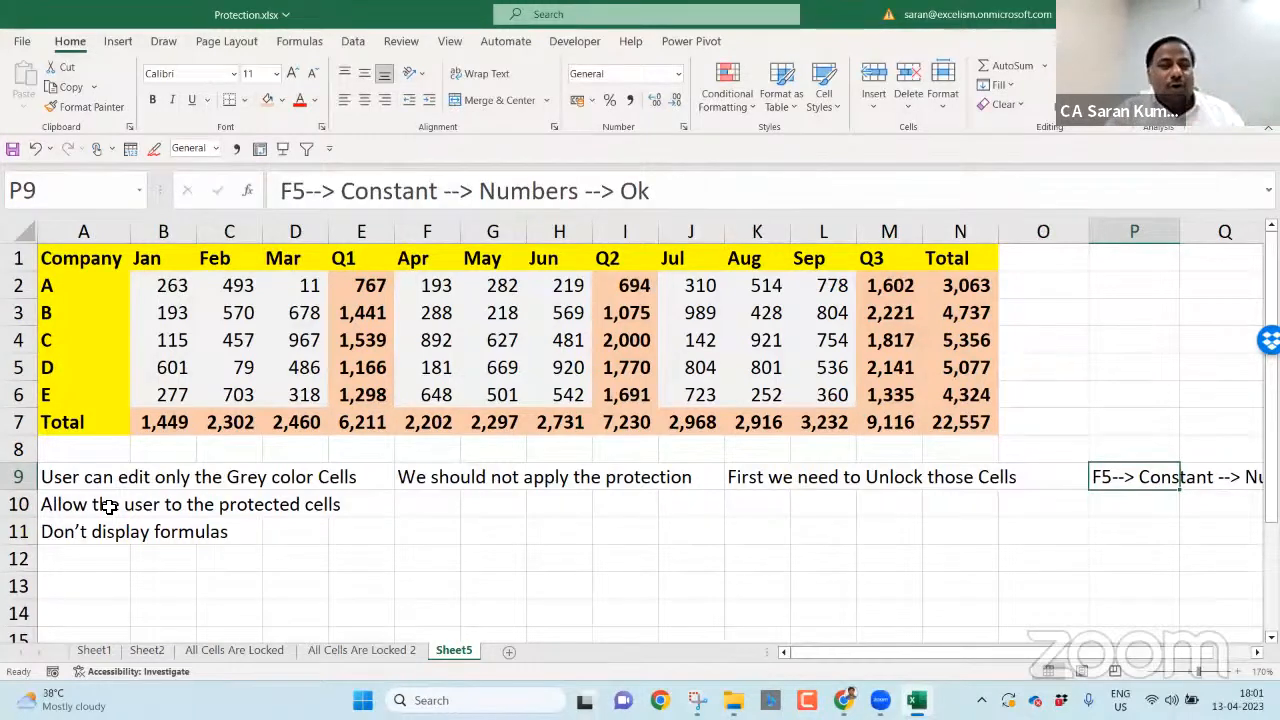
pyautogui.press('Left')
pyautogui.press('Left')
pyautogui.press('Left')
pyautogui.press('Left')
pyautogui.press('Left')
pyautogui.press('Left')
pyautogui.press('Left')
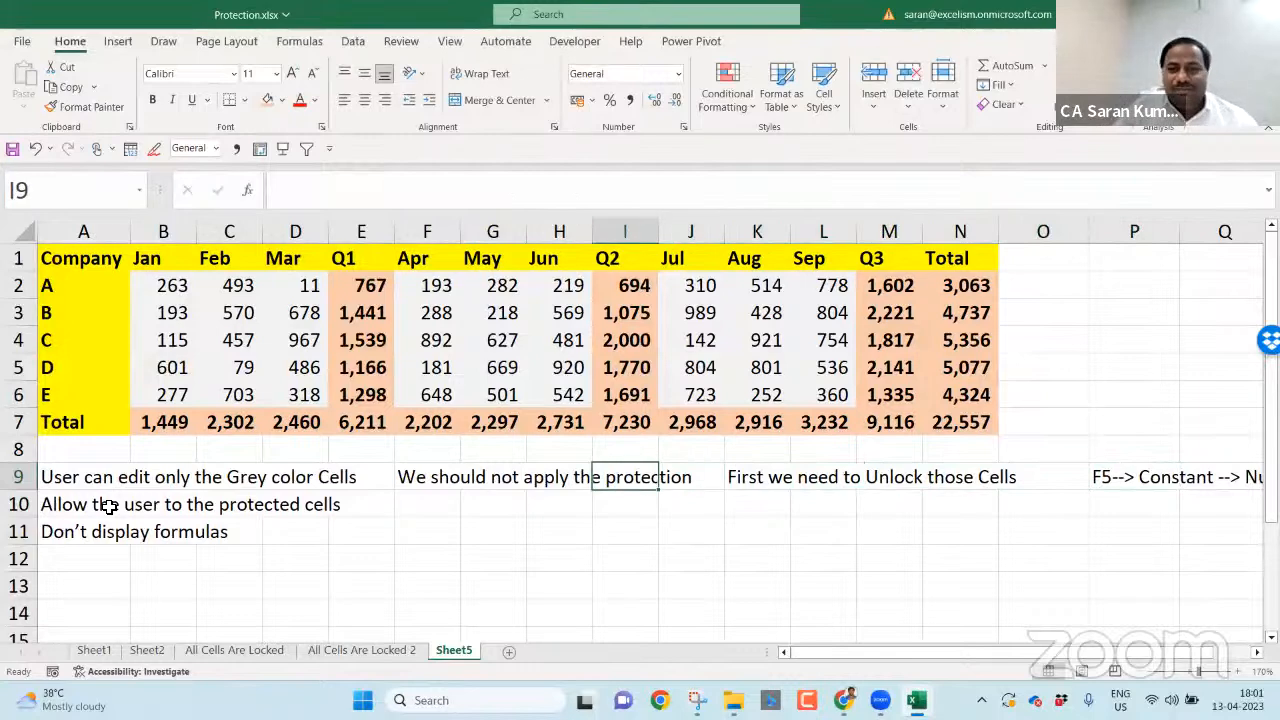
pyautogui.moveTo(172, 278); pyautogui.dragTo(305, 395)
pyautogui.click(98, 482)
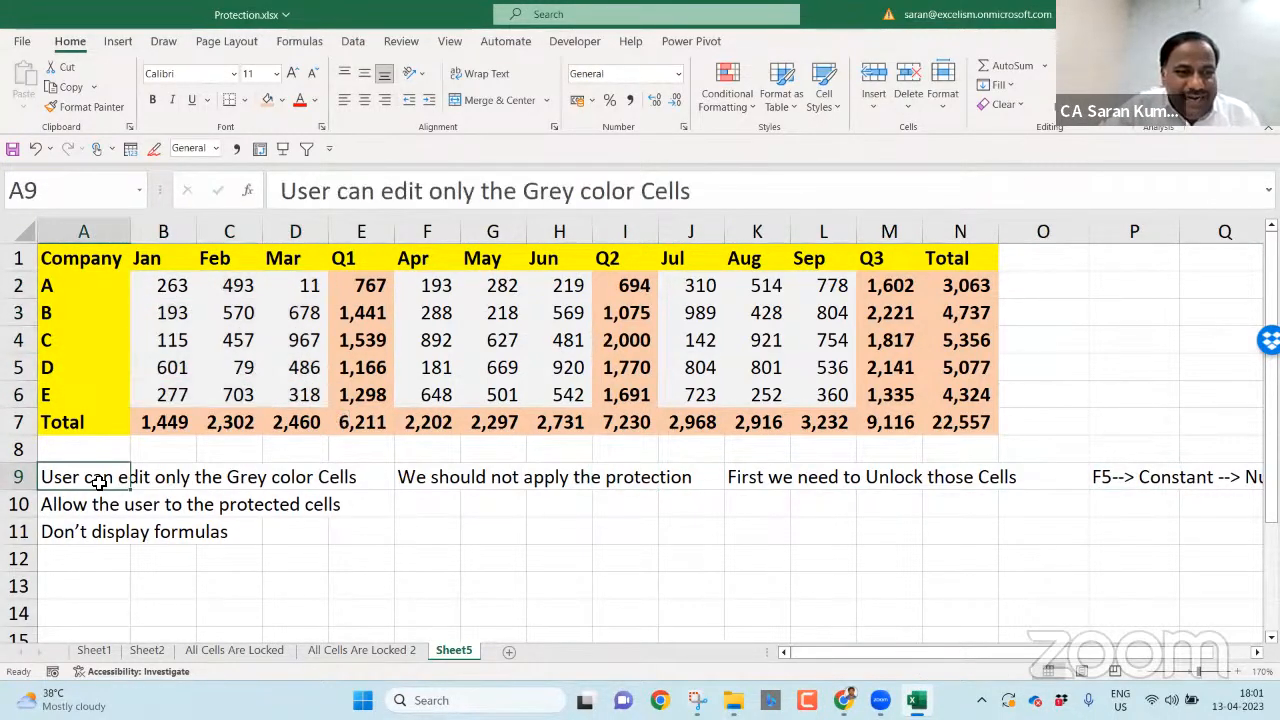
pyautogui.click(298, 447)
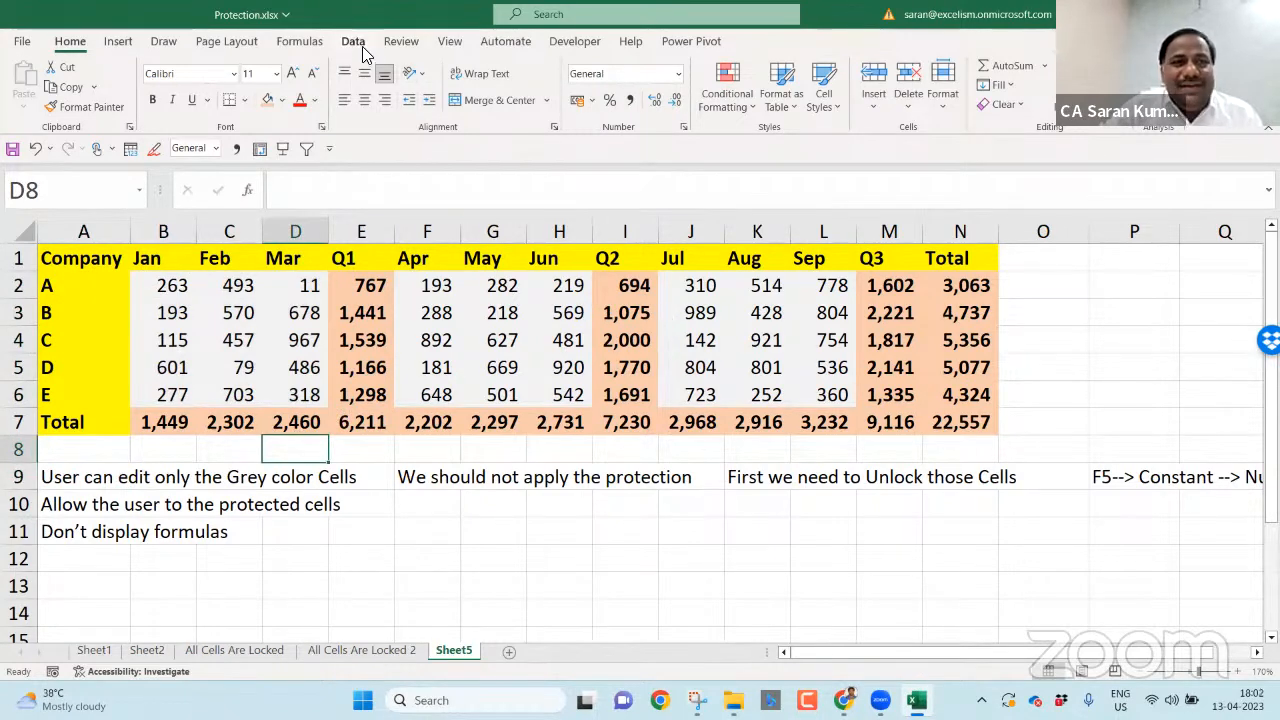
# - Open Protect Sheet from the Review tab for Sheet5
pyautogui.click(401, 41)
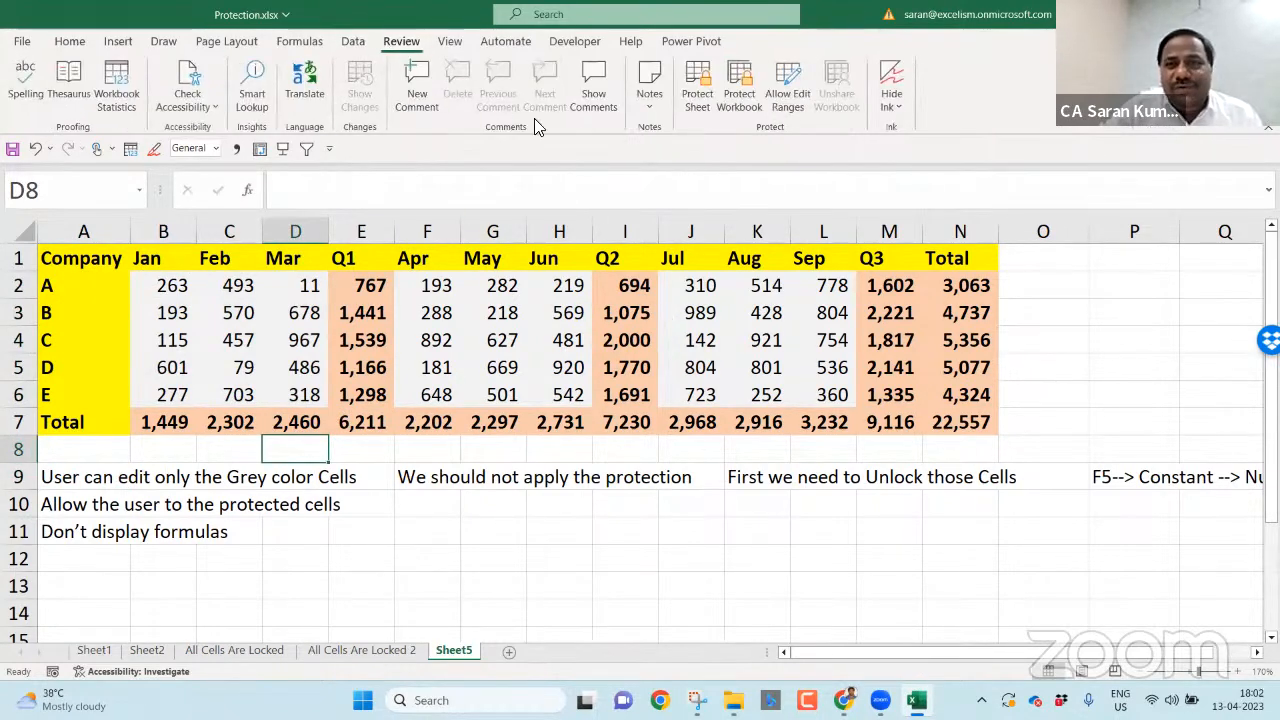
pyautogui.click(697, 95)
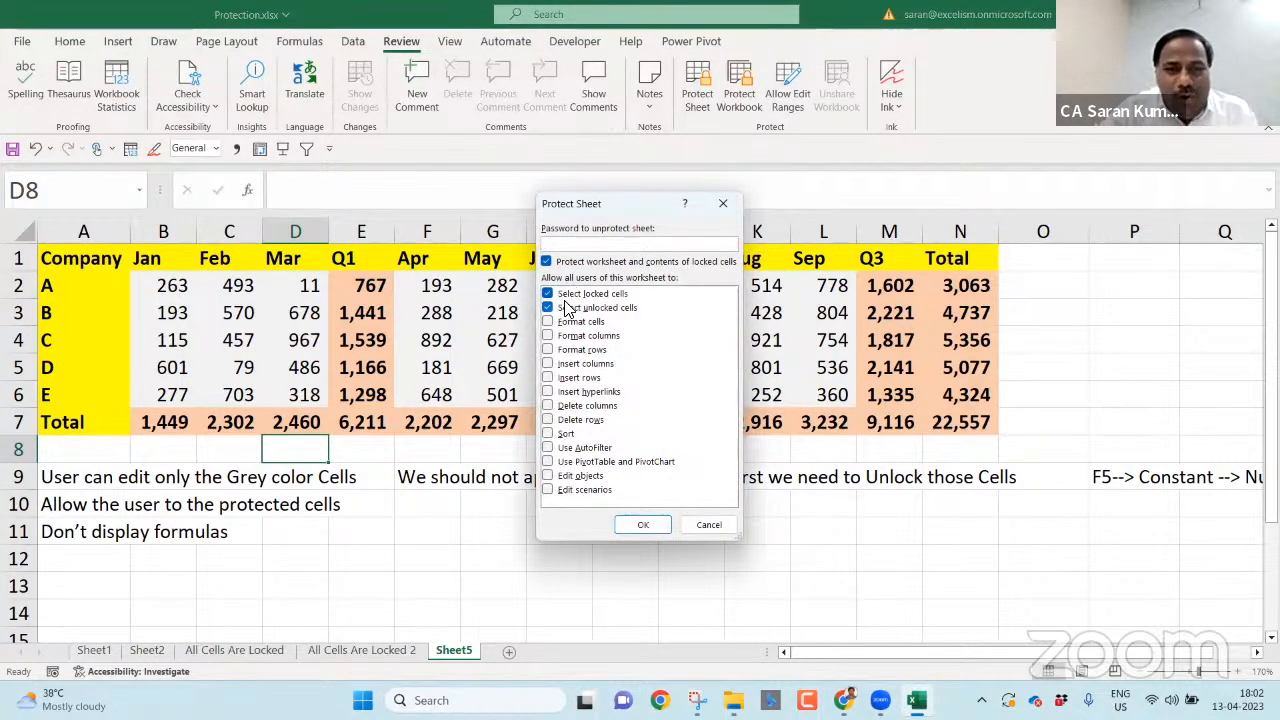
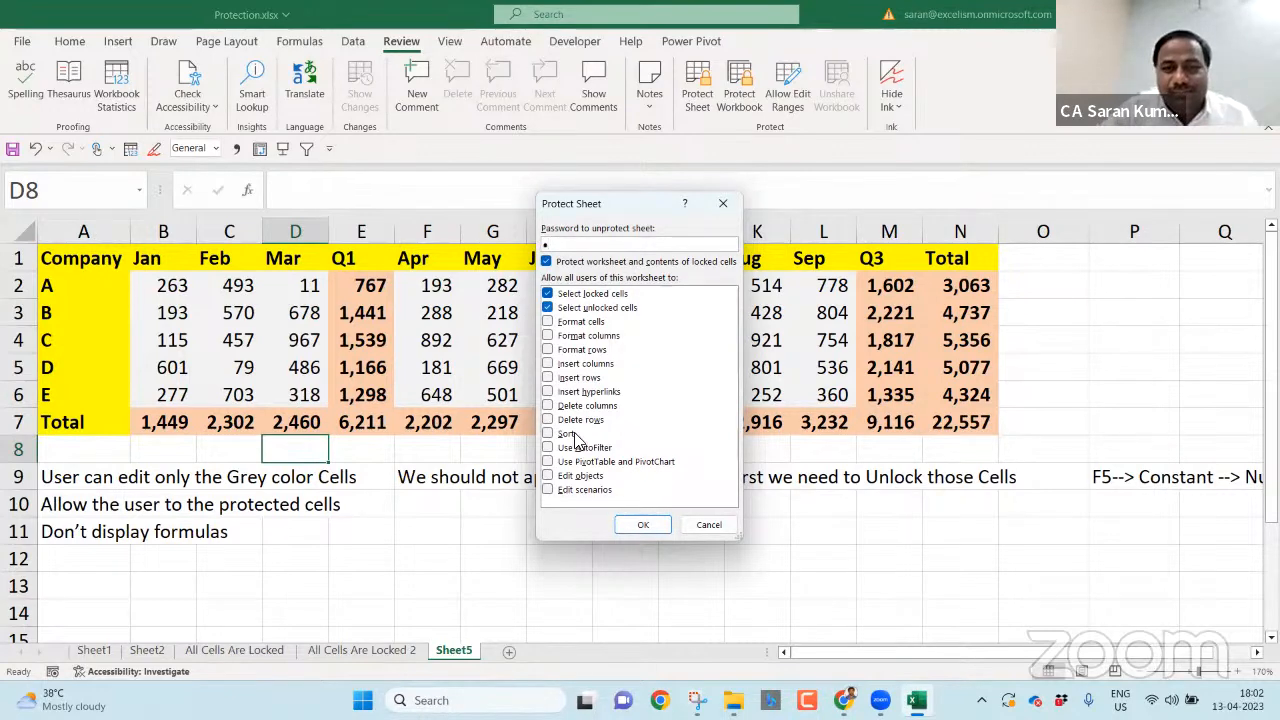
# - Accept the Protect Sheet options and confirm the re-entered password to lock Sheet5
pyautogui.click(640, 528)
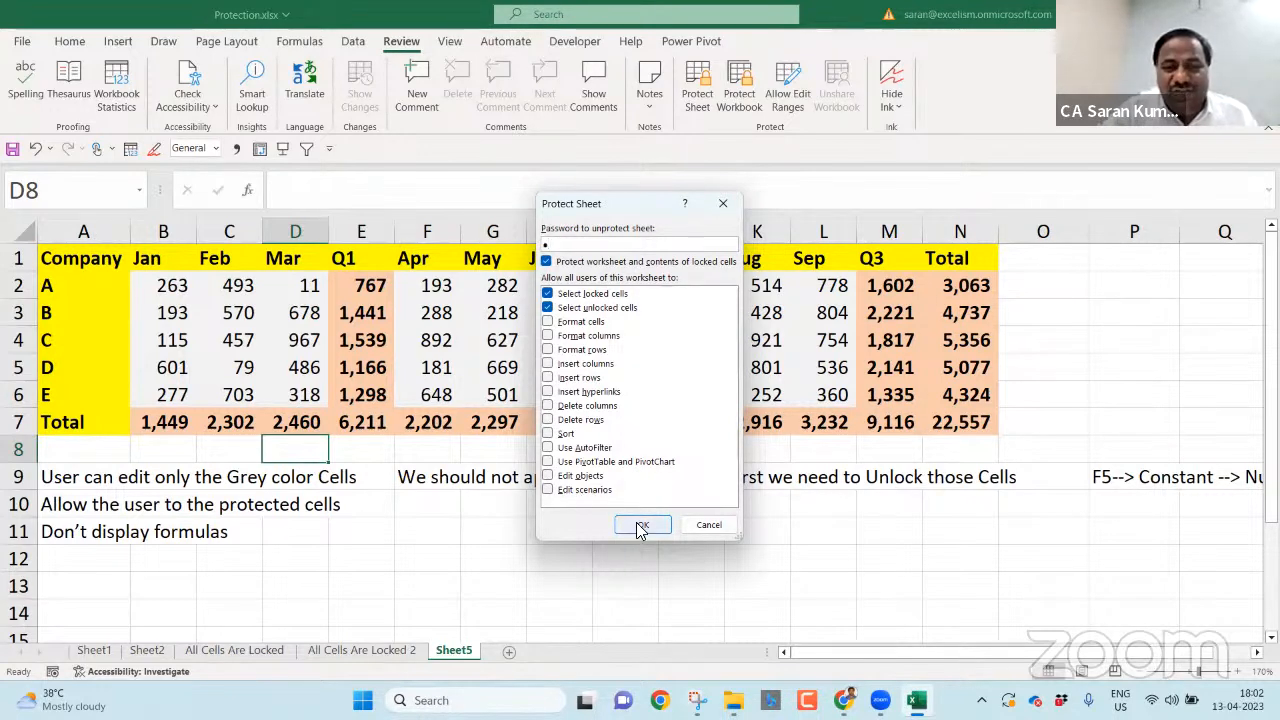
pyautogui.press('Return')
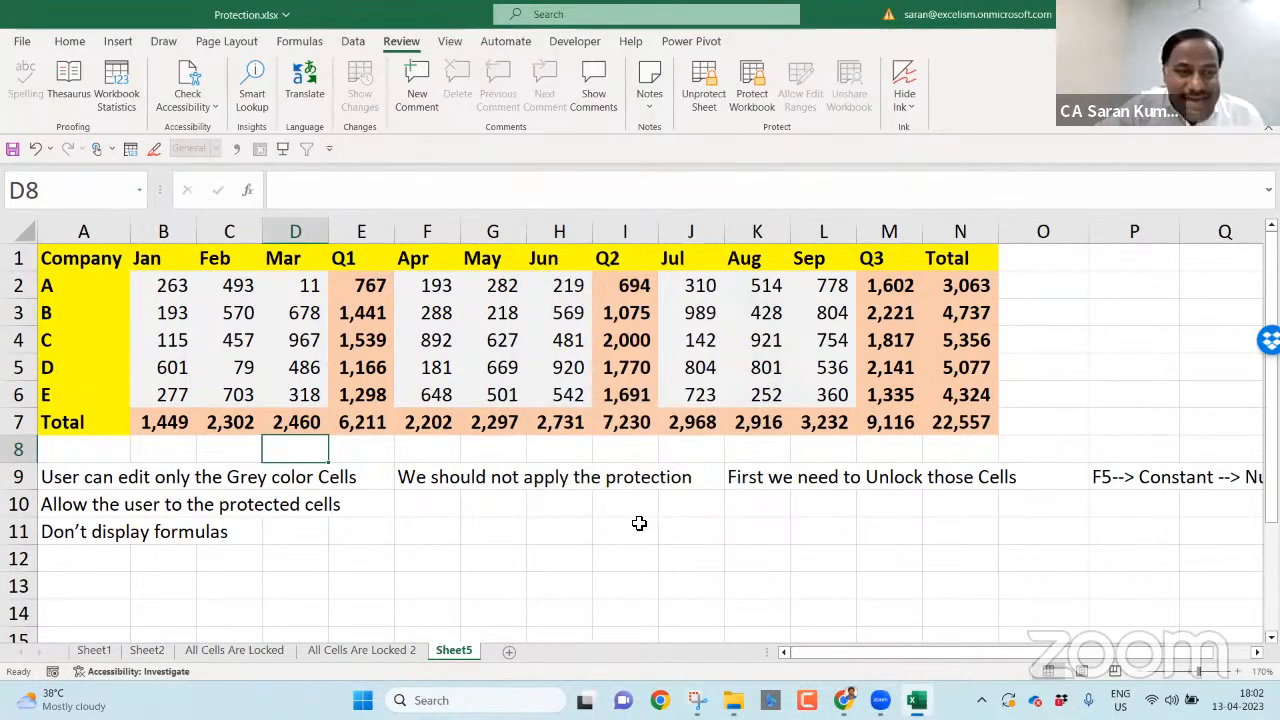
# - Try editing the locked Company cell A1, then enter 999 in unlocked cell B2
pyautogui.click(105, 259)
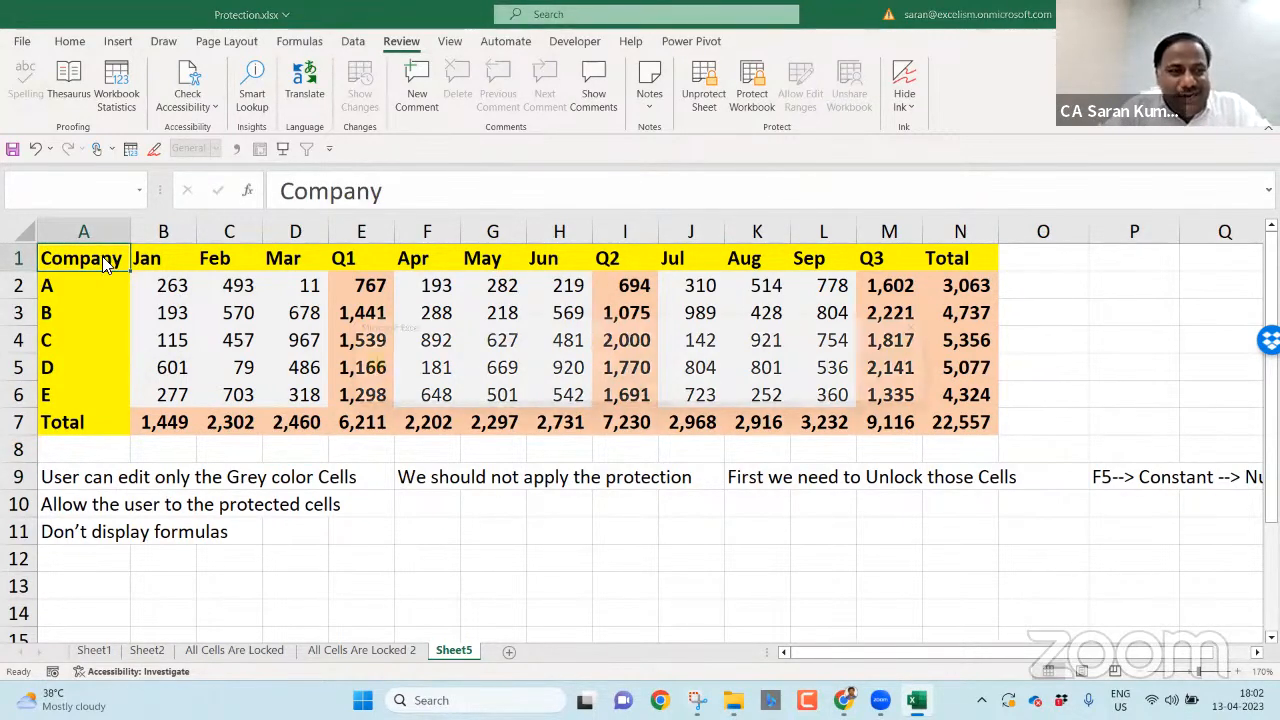
pyautogui.doubleClick(105, 259)
pyautogui.press('Return')
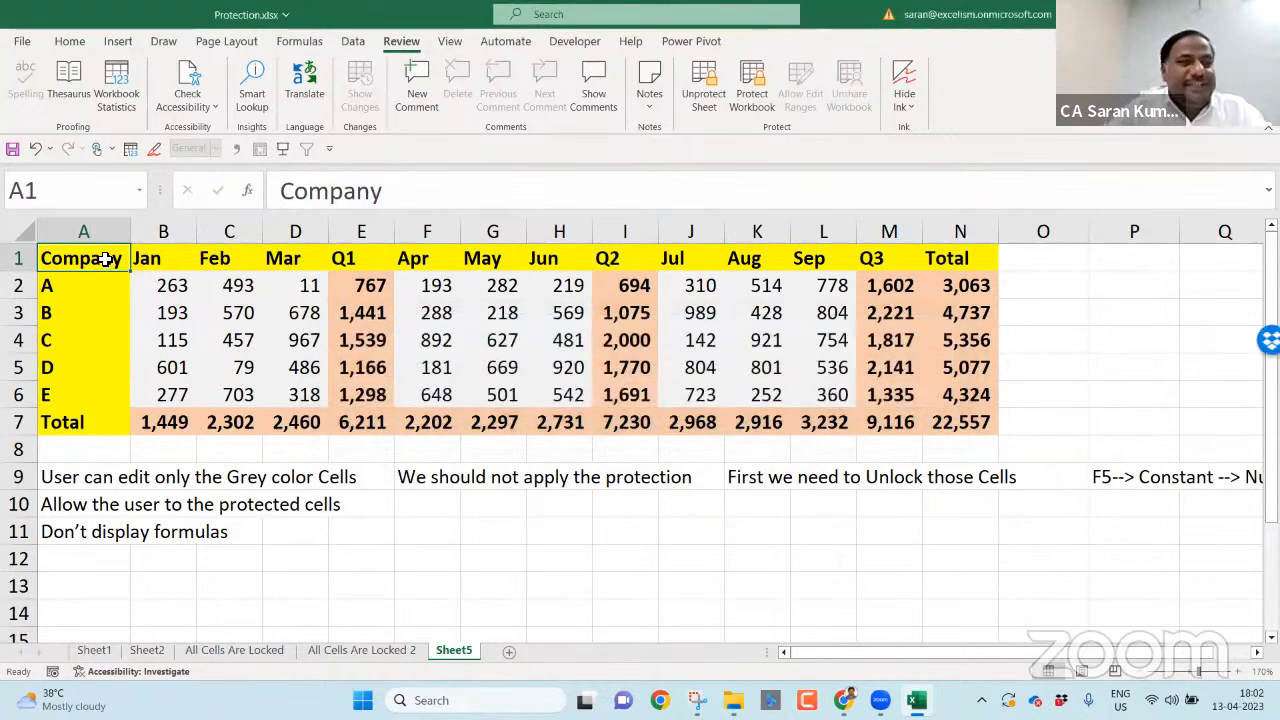
pyautogui.press('Down')
pyautogui.press('Right')
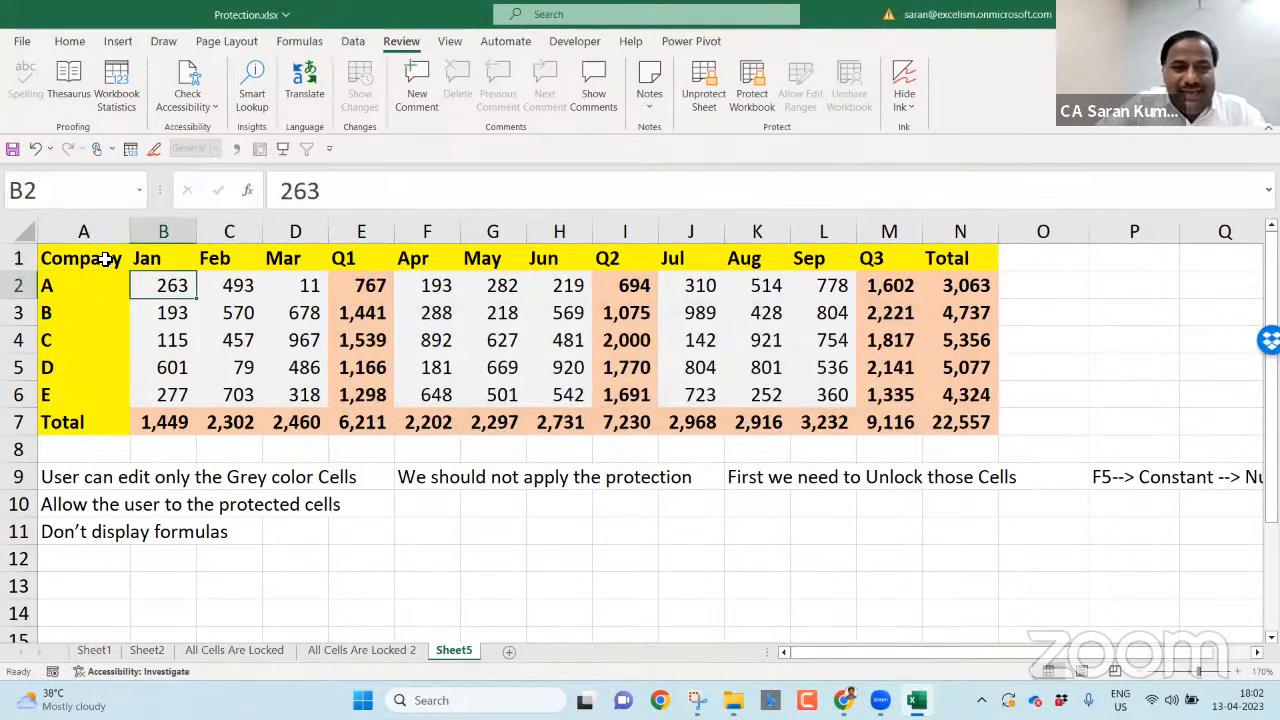
pyautogui.write('999')
pyautogui.press('Return')
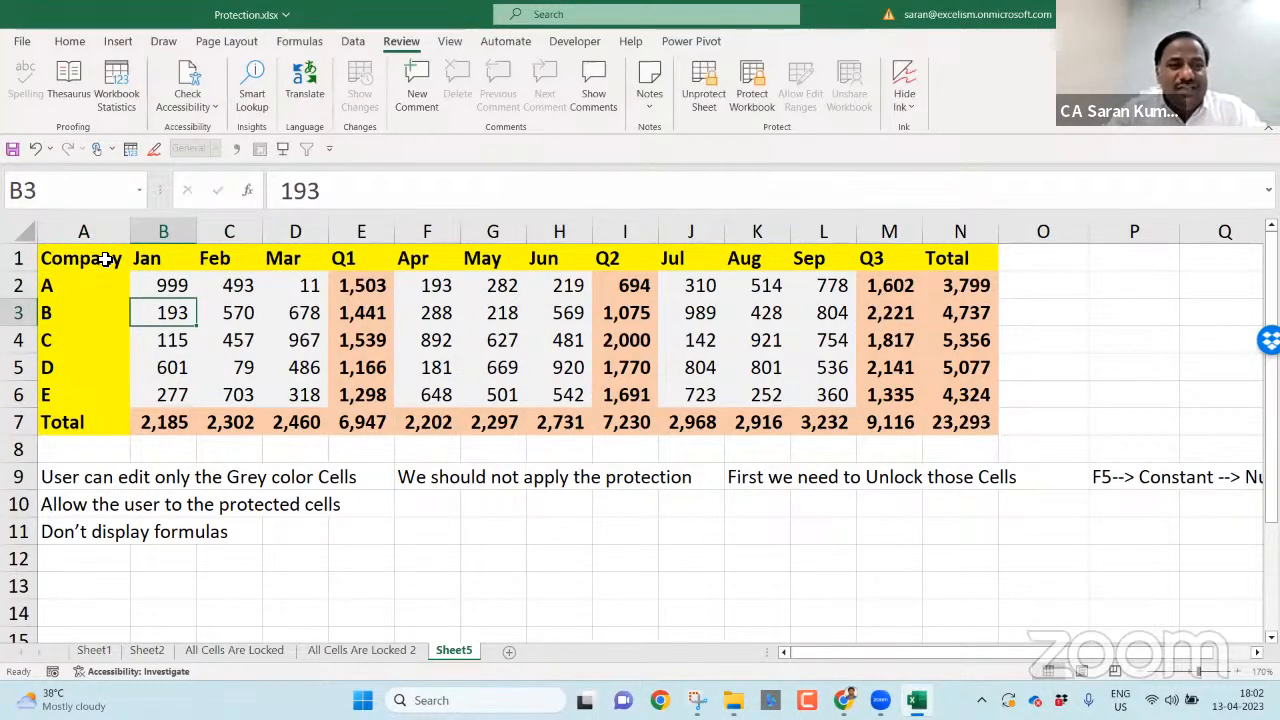
# - Cycle through the unlocked cells and fill 100 into the April–May values F2:G5
pyautogui.press('Up')
pyautogui.press('Right')
pyautogui.press('Right')
pyautogui.press('Right')
pyautogui.press('Right')
pyautogui.press('Right')
pyautogui.press('Right')
pyautogui.press('Right')
pyautogui.press('Right')
pyautogui.press('Right')
pyautogui.press('Right')
pyautogui.press('Right')
pyautogui.press('Right')
pyautogui.press('Right')
pyautogui.press('Right')
pyautogui.press('Right')
pyautogui.press('Right')
pyautogui.press('Right')
pyautogui.press('Right')
pyautogui.press('Right')
pyautogui.press('Right')
pyautogui.press('Right')
pyautogui.press('Right')
pyautogui.press('Right')
pyautogui.press('Right')
pyautogui.press('Right')
pyautogui.press('Right')
pyautogui.press('Right')
pyautogui.press('Right')
pyautogui.press('Right')
pyautogui.press('Right')
pyautogui.press('Right')
pyautogui.press('Right')
pyautogui.press('Right')
pyautogui.press('Right')
pyautogui.press('Right')
pyautogui.press('Right')
pyautogui.press('Right')
pyautogui.press('Right')
pyautogui.press('Right')
pyautogui.press('Right')
pyautogui.press('Right')
pyautogui.press('Right')
pyautogui.press('Right')
pyautogui.press('Right')
pyautogui.press('Right')
pyautogui.press('Right')
pyautogui.press('Right')
pyautogui.press('Right')
pyautogui.press('Right')
pyautogui.press('Right')
pyautogui.press('Right')
pyautogui.press('Right')
pyautogui.press('Right')
pyautogui.press('Right')
pyautogui.press('Right')
pyautogui.press('Right')
pyautogui.press('Right')
pyautogui.press('Right')
pyautogui.press('Right')
pyautogui.press('Right')
pyautogui.press('Right')
pyautogui.press('Right')
pyautogui.press('Right')
pyautogui.press('Right')
pyautogui.press('Right')
pyautogui.press('Right')
pyautogui.press('Right')
pyautogui.press('Right')
pyautogui.press('Right')
pyautogui.press('Right')
pyautogui.press('Right')
pyautogui.press('Right')
pyautogui.press('Right')
pyautogui.press('Right')
pyautogui.press('Right')
pyautogui.press('Right')
pyautogui.press('Right')
pyautogui.press('Right')
pyautogui.press('Right')
pyautogui.press('Right')
pyautogui.press('Right')
pyautogui.press('Right')
pyautogui.press('Right')
pyautogui.press('Right')
pyautogui.press('Right')
pyautogui.press('Right')
pyautogui.press('Right')
pyautogui.press('Right')
pyautogui.press('Right')
pyautogui.press('Right')
pyautogui.press('Right')
pyautogui.press('Right')
pyautogui.press('Right')
pyautogui.press('Right')
pyautogui.press('Right')
pyautogui.press('Right')
pyautogui.press('Right')
pyautogui.press('Right')
pyautogui.press('Right')
pyautogui.press('Right')
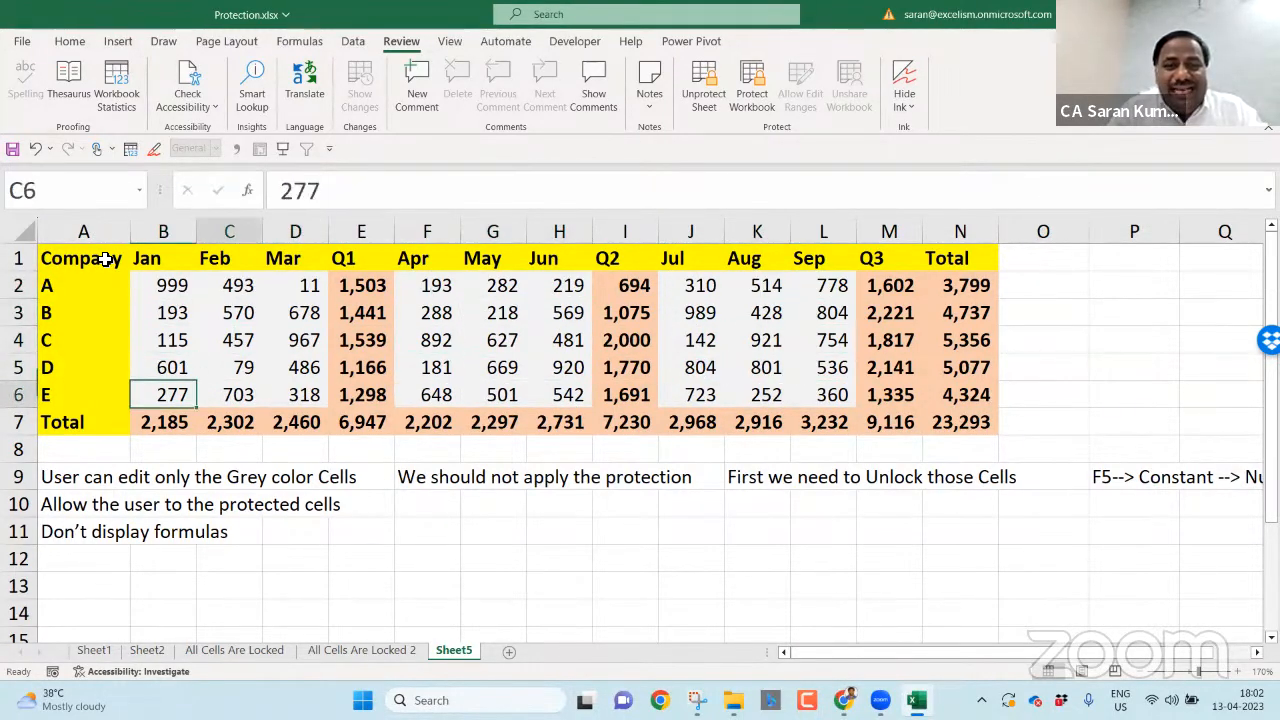
pyautogui.press('Right')
pyautogui.press('Right')
pyautogui.press('Right')
pyautogui.press('Right')
pyautogui.press('Right')
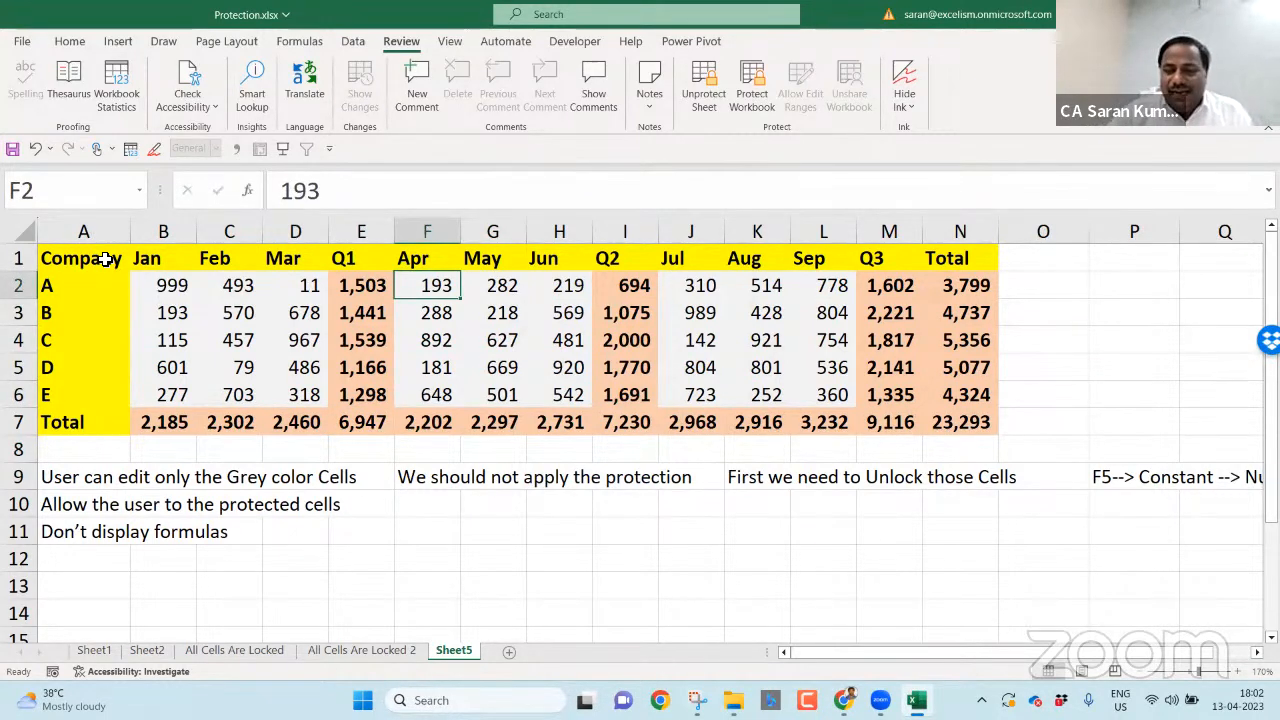
pyautogui.moveTo(425, 288); pyautogui.dragTo(522, 371)
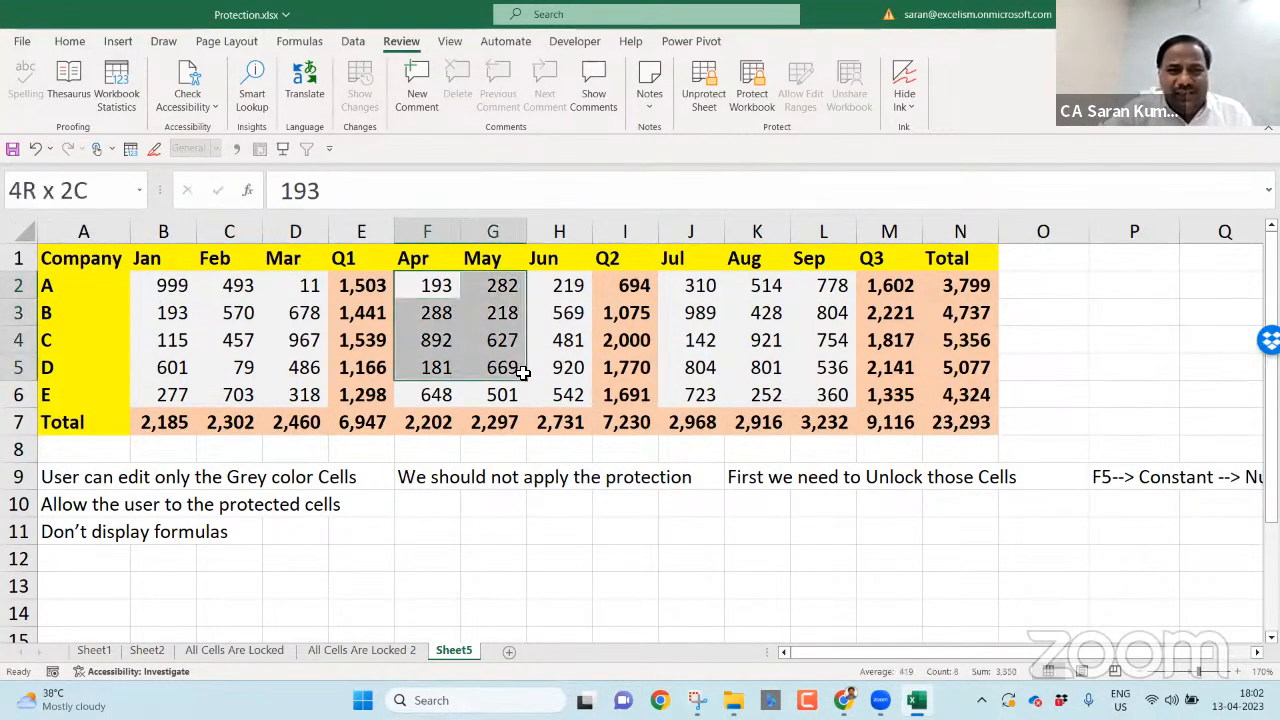
pyautogui.write('100')
pyautogui.hotkey('ctrl', 'Return')
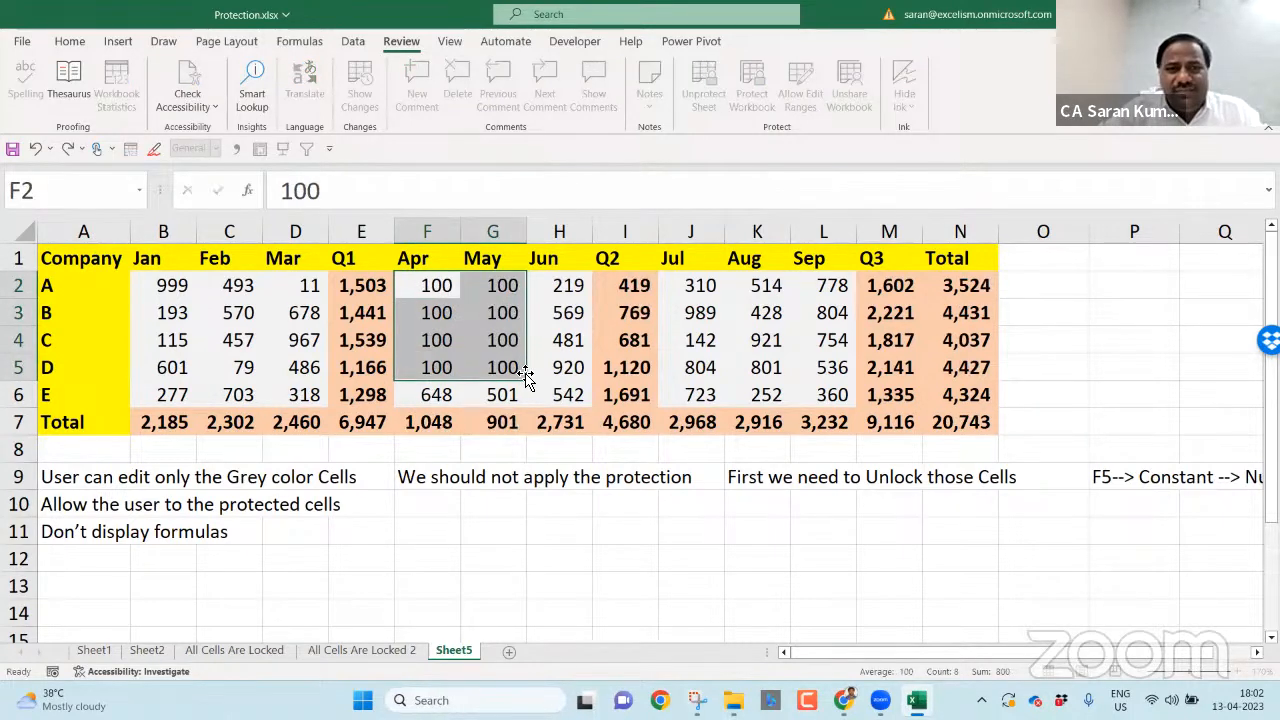
# - Inspect the Q1 and Q2 SUM formulas in E2 and the Q2 column, ending on F10
pyautogui.click(432, 390)
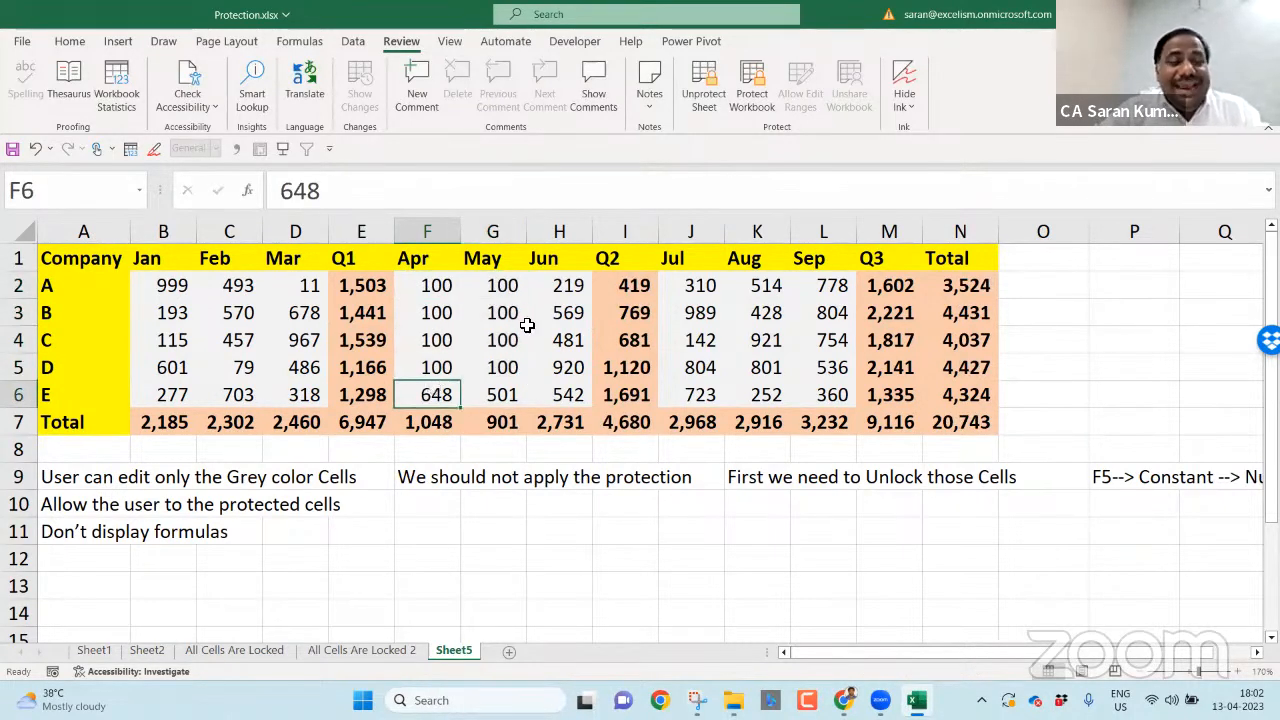
pyautogui.click(371, 264)
pyautogui.press('Down')
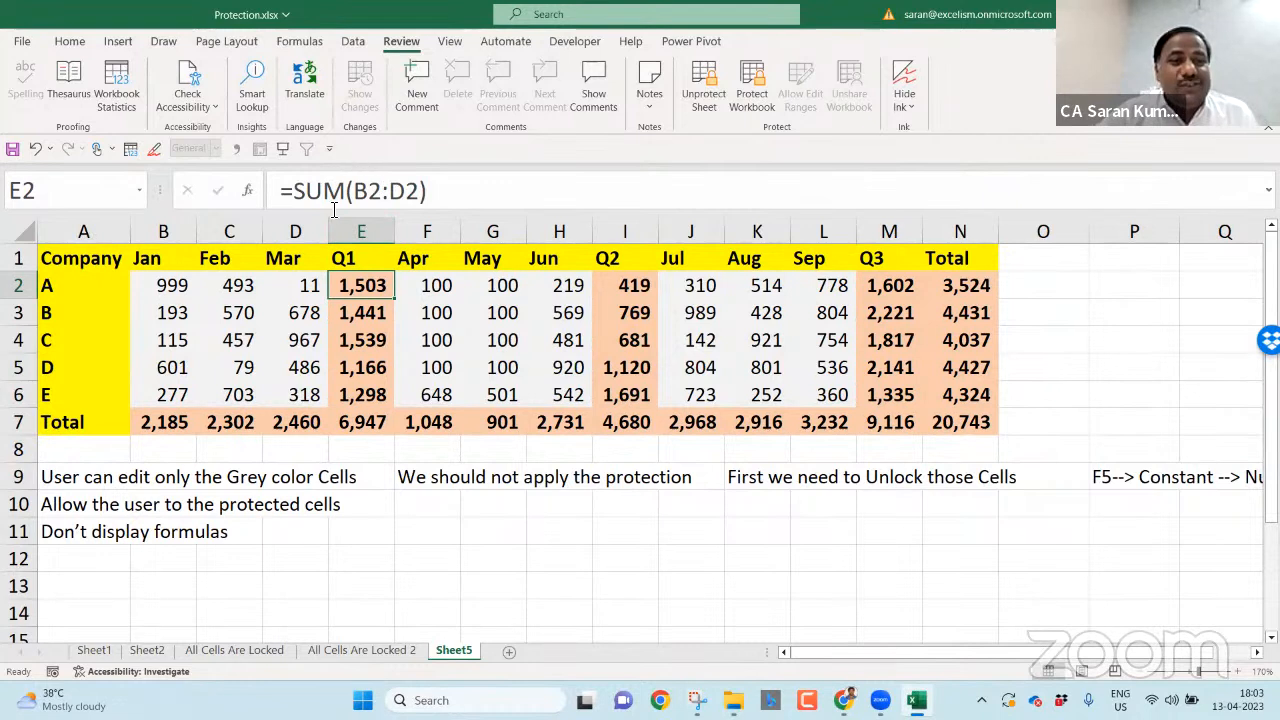
pyautogui.click(604, 378)
pyautogui.click(623, 422)
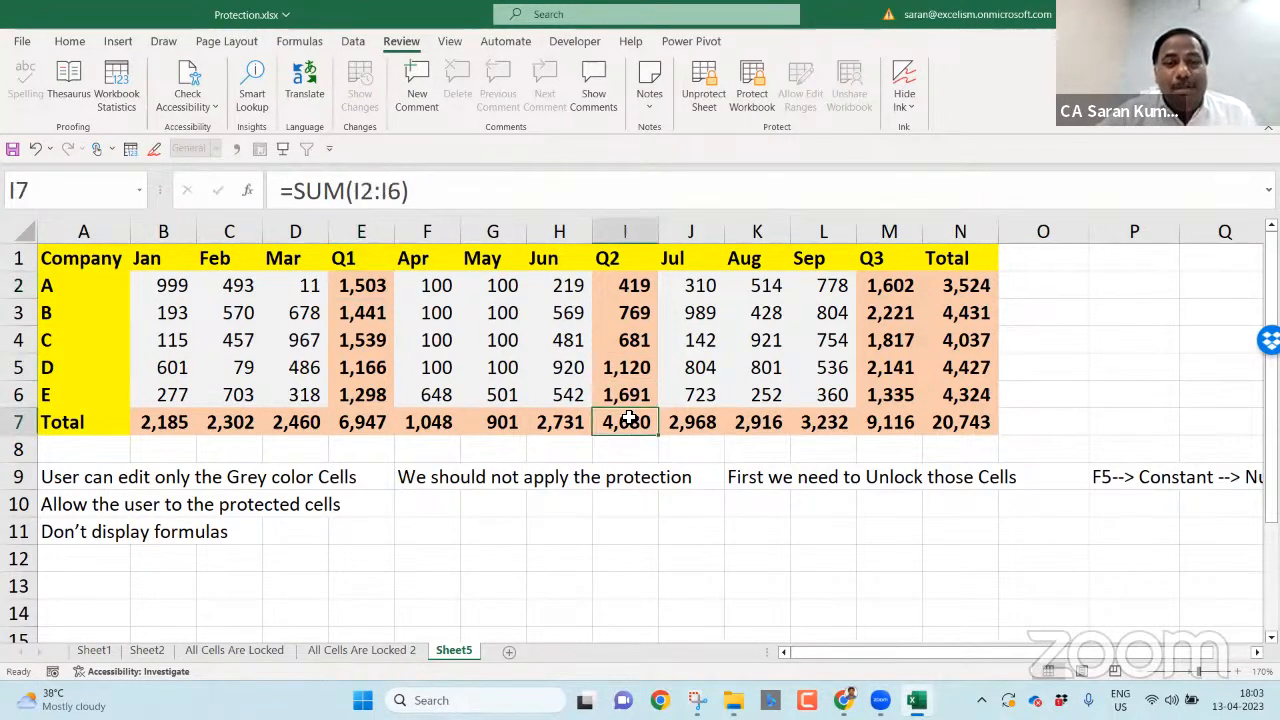
pyautogui.click(441, 515)
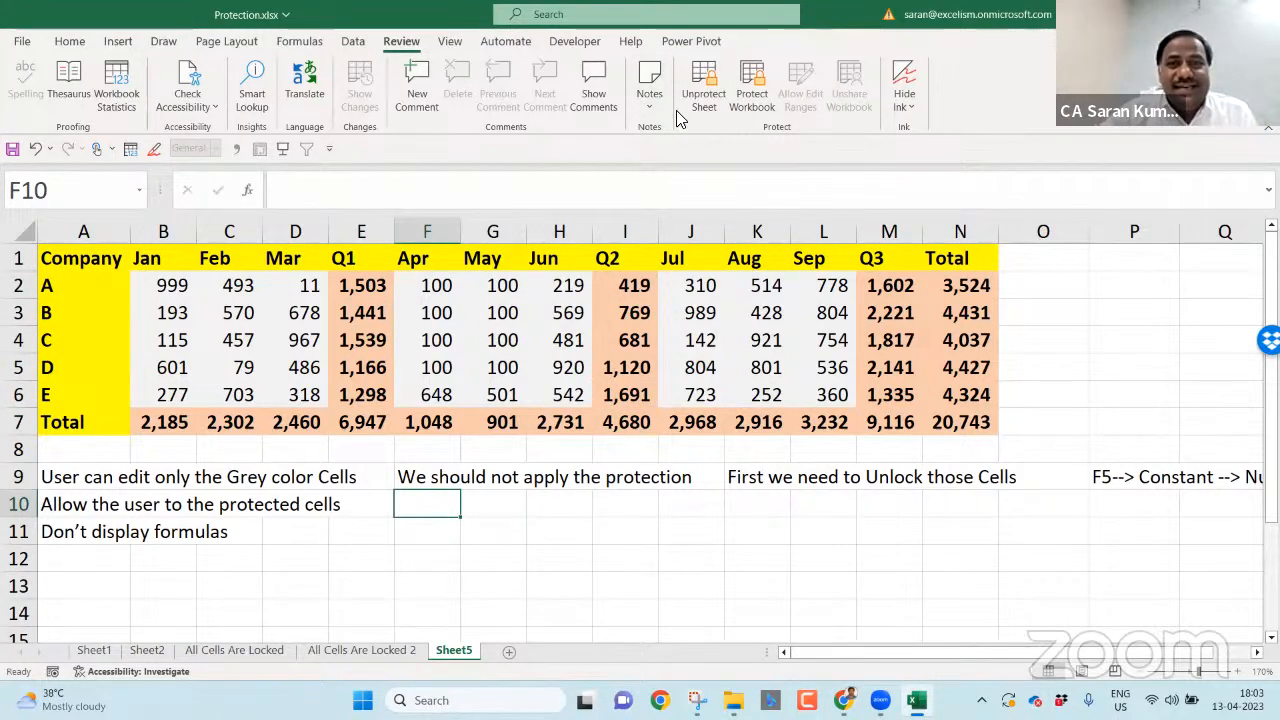
# - Unprotect Sheet5 and select cell F10 for a note
pyautogui.click(703, 92)
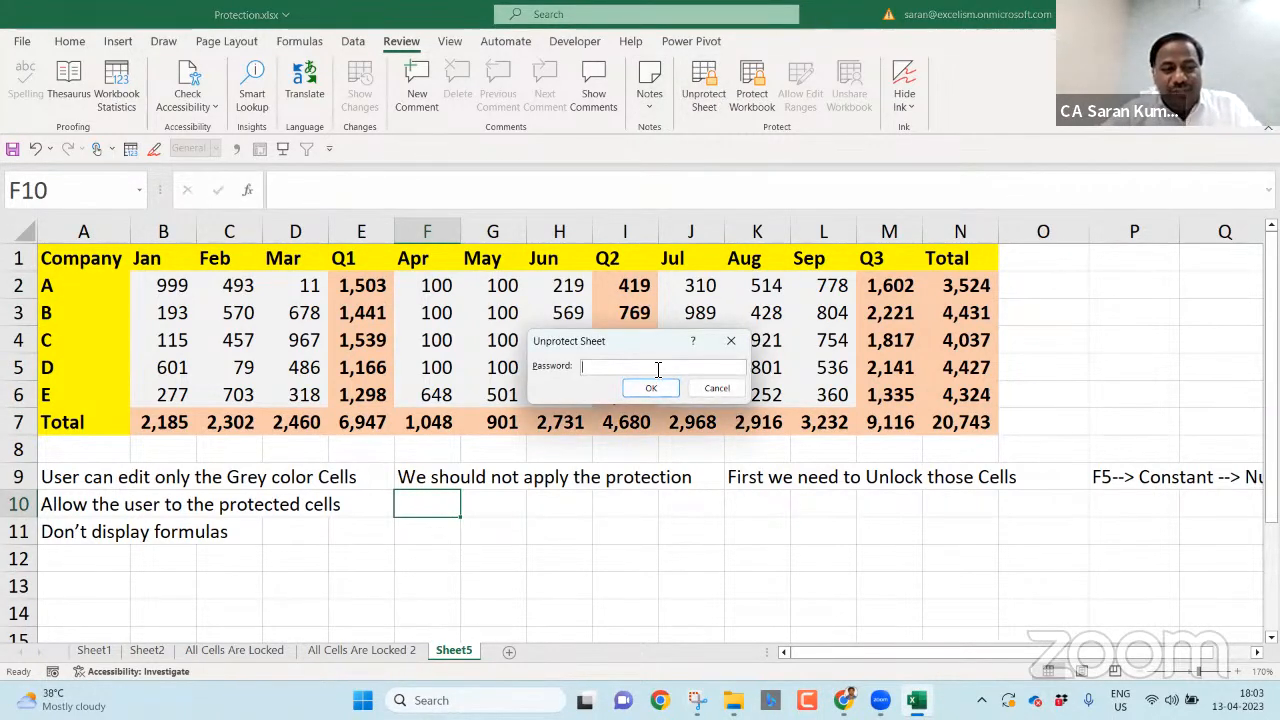
pyautogui.press('Return')
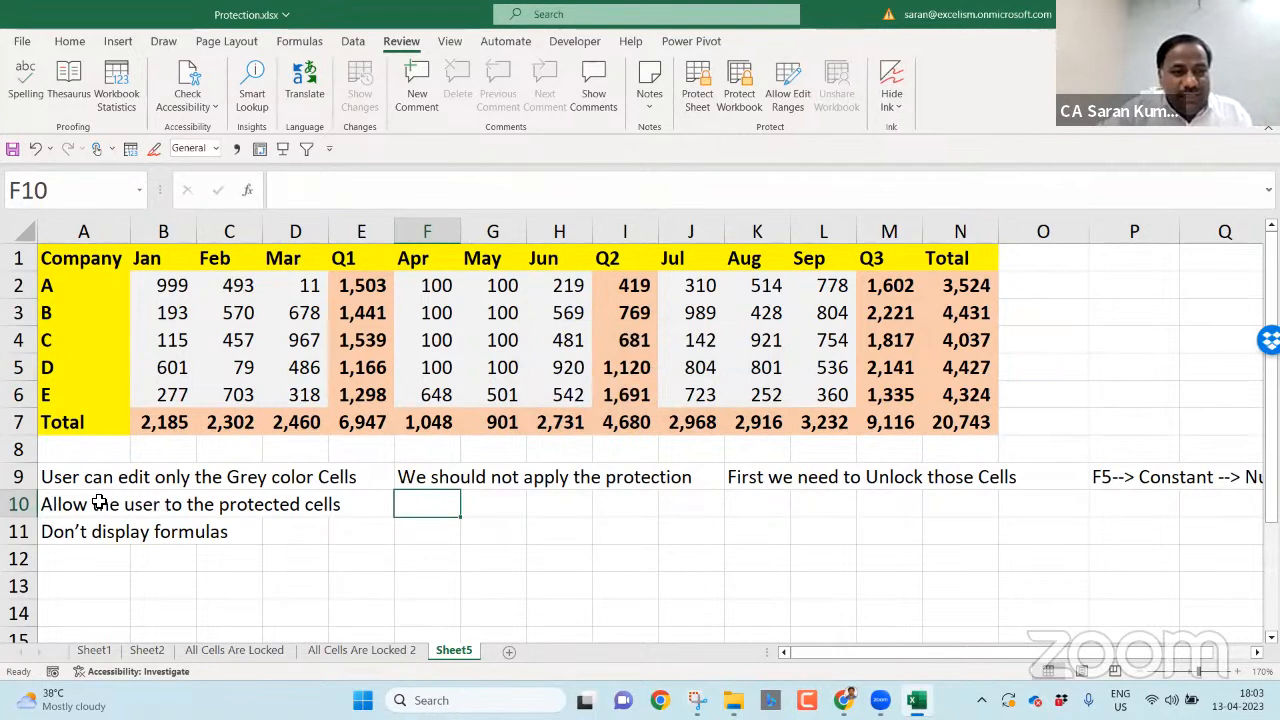
pyautogui.click(107, 503)
pyautogui.click(403, 500)
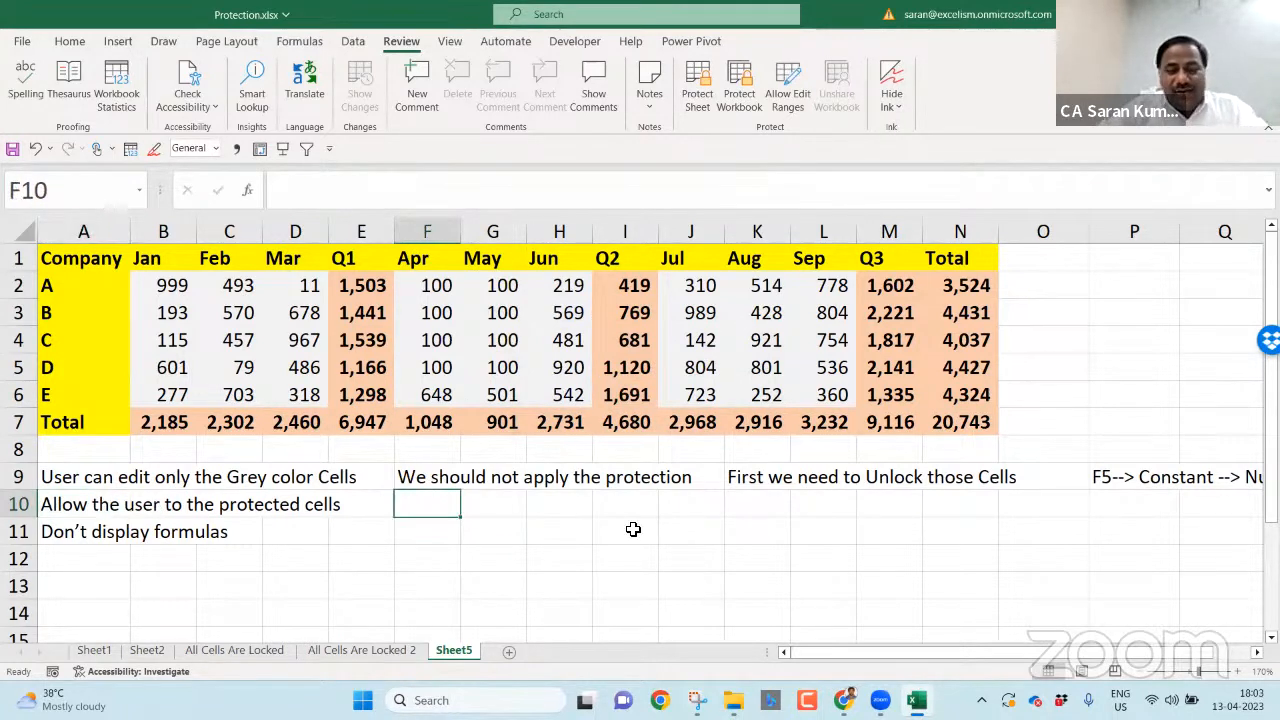
# - Enter 'Review Tab -> Protect Group --> Protect Sheet --> Enter and Confirm Password' in F10
pyautogui.write('Rev')
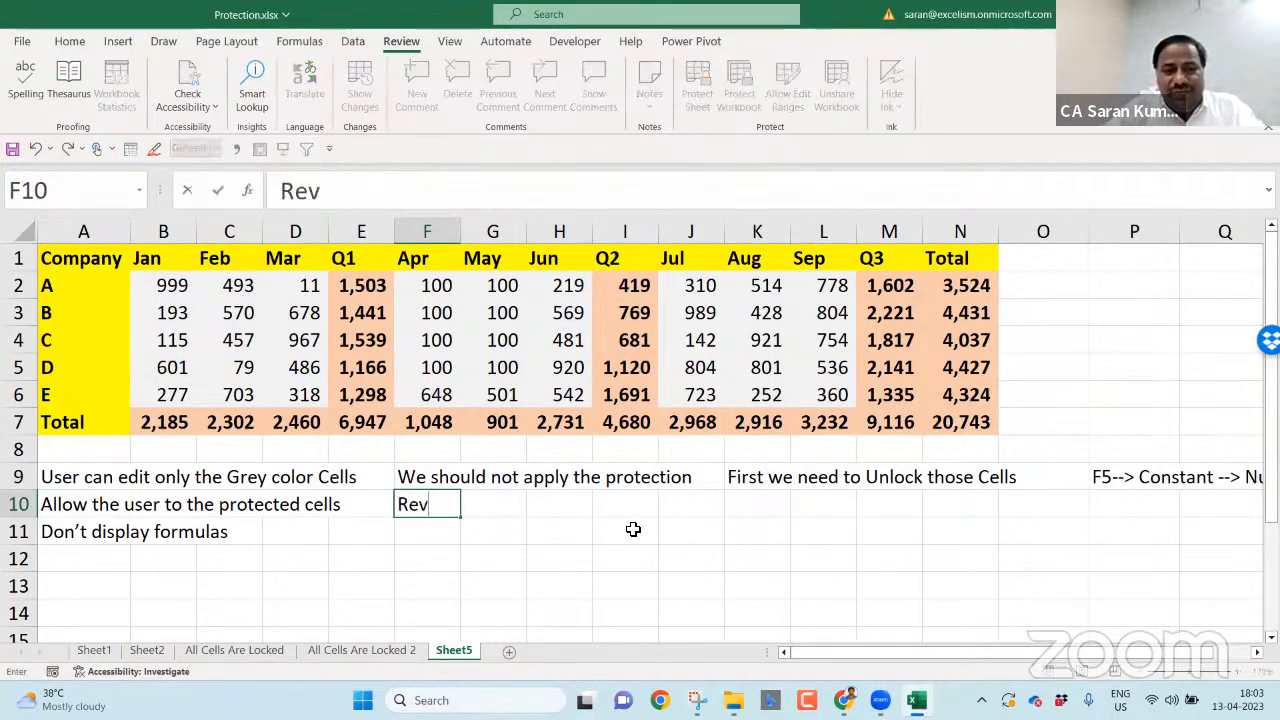
pyautogui.write('iew Tab')
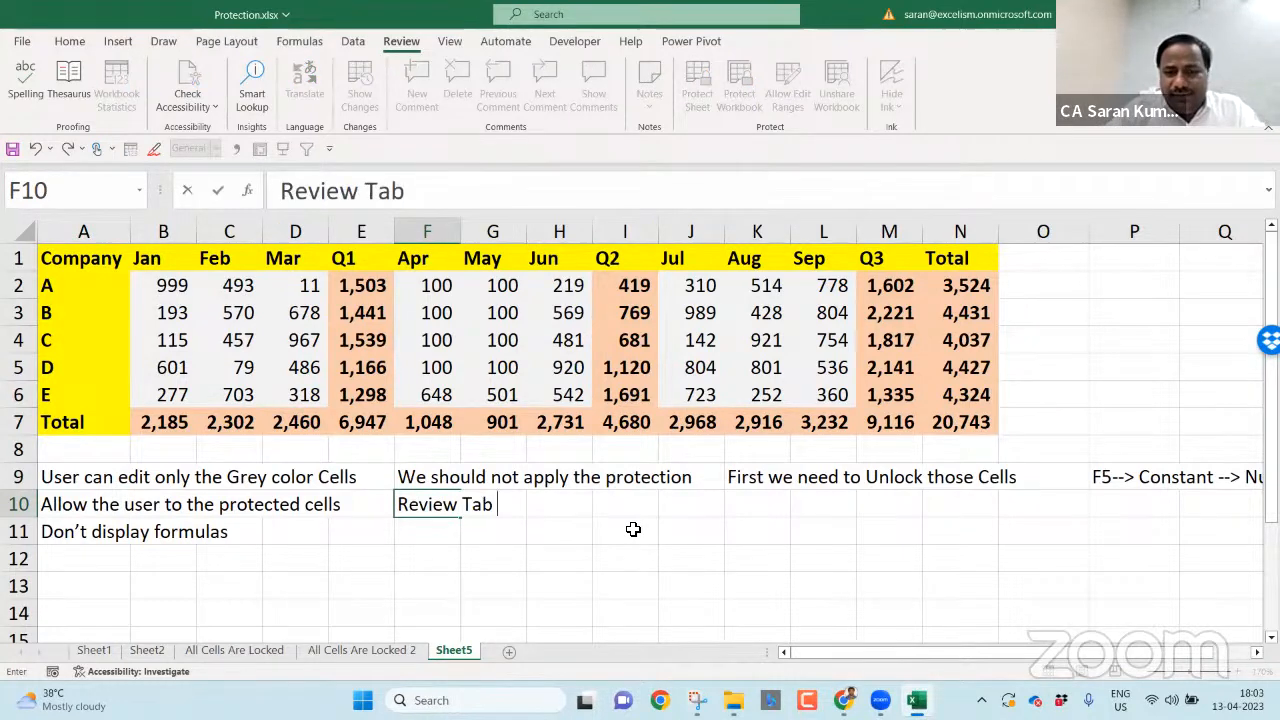
pyautogui.write('--?')
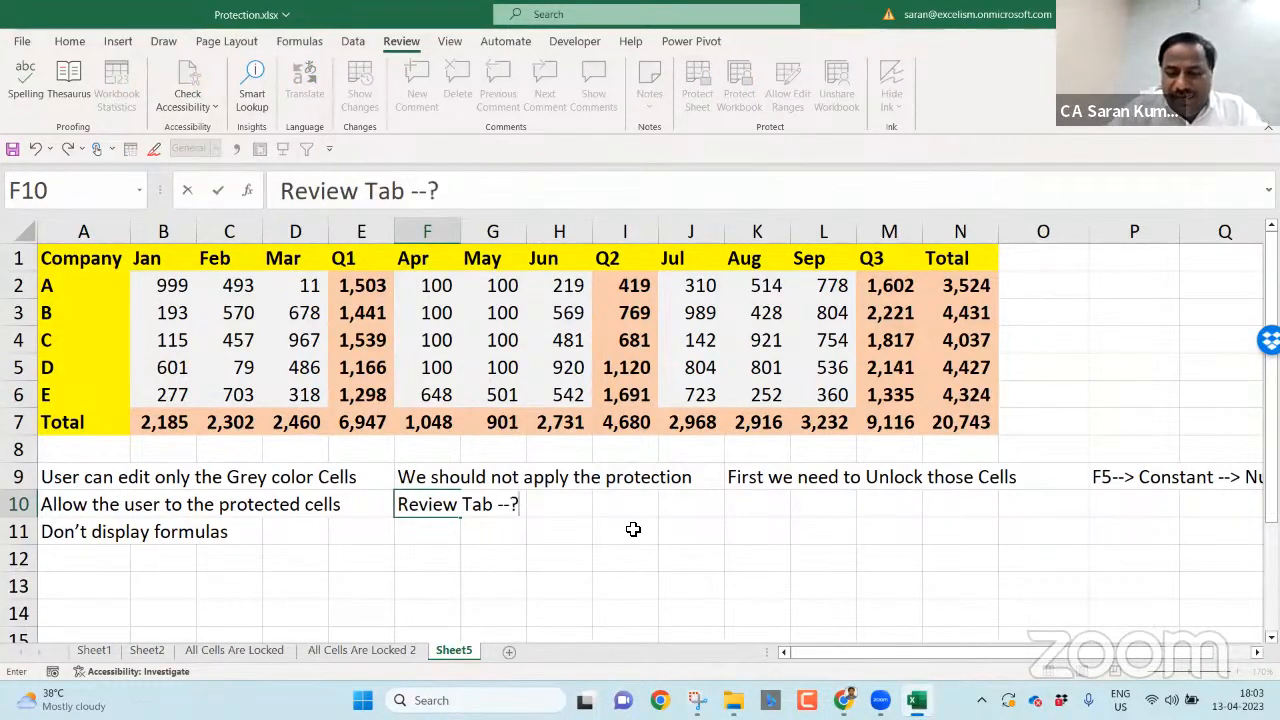
pyautogui.write('\\')
pyautogui.press('BackSpace')
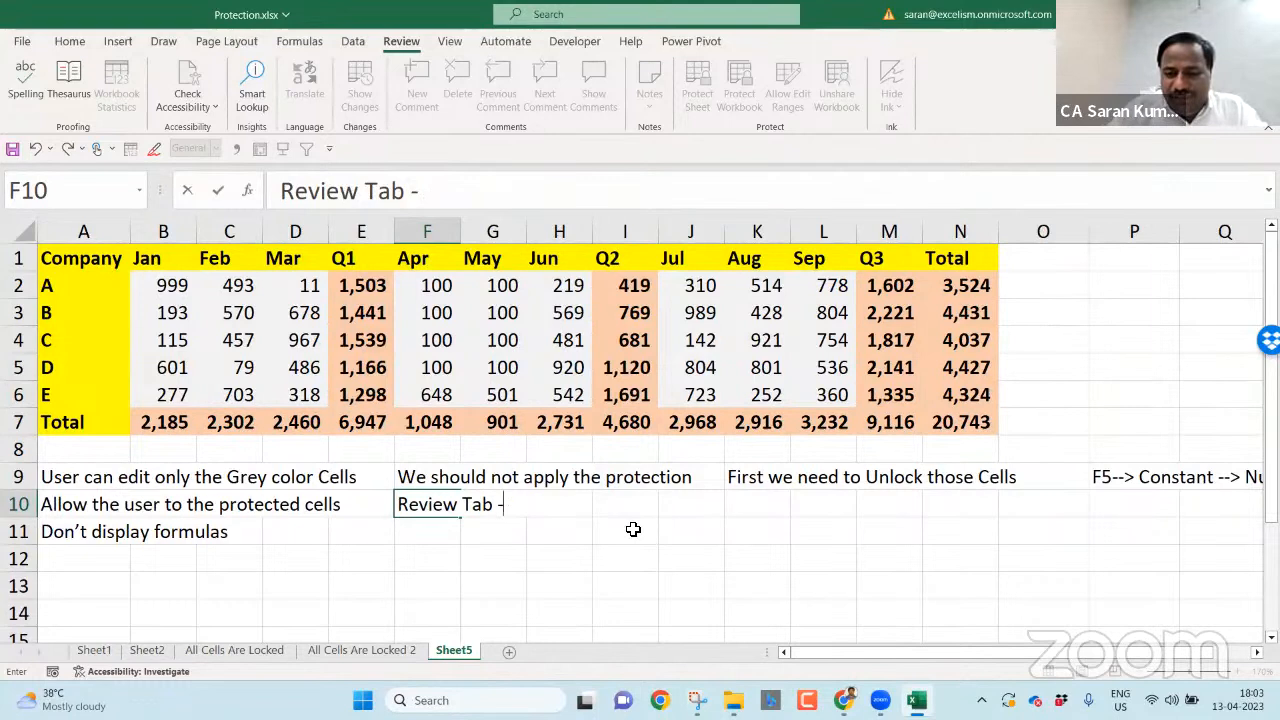
pyautogui.write('Protect Gr')
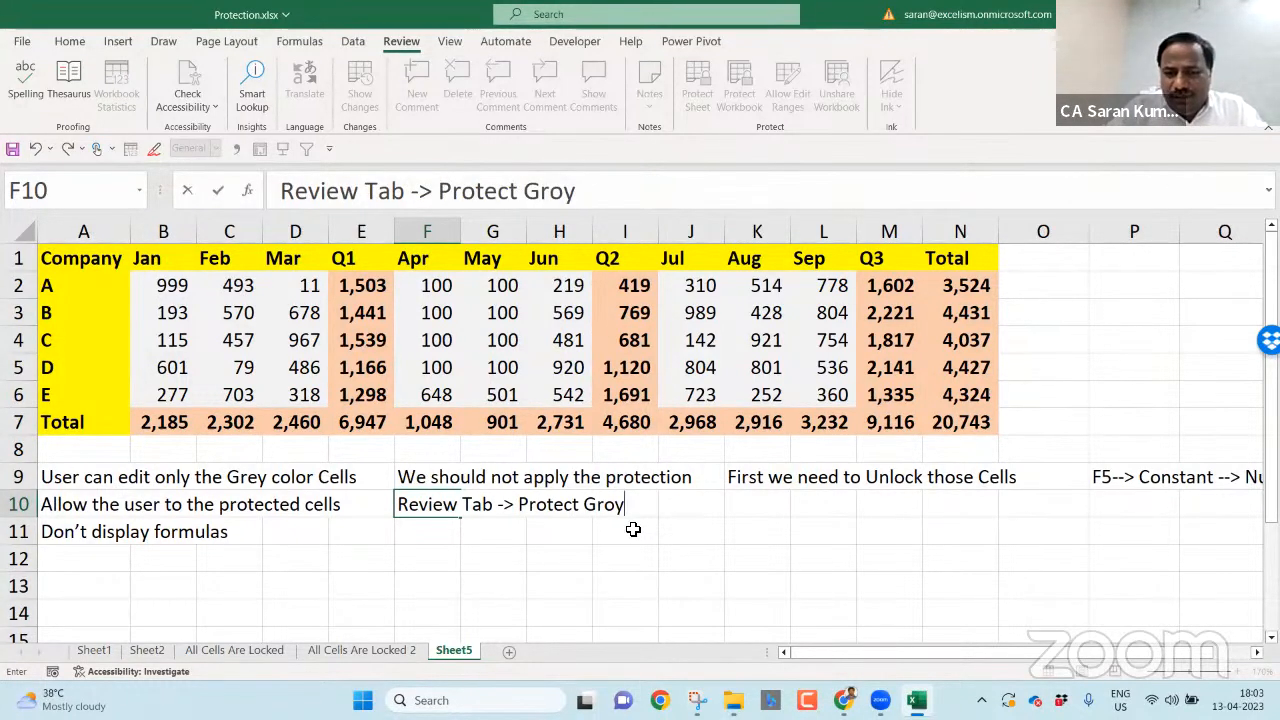
pyautogui.write('oup --')
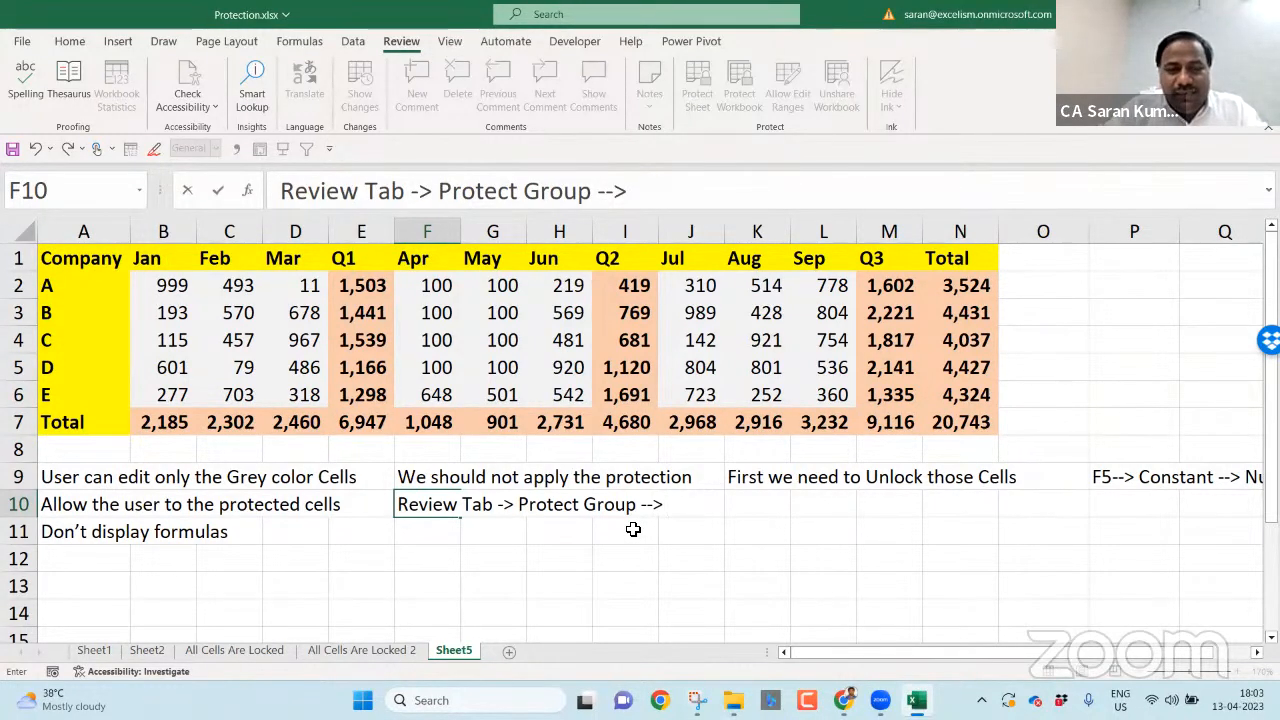
pyautogui.write('> Prot')
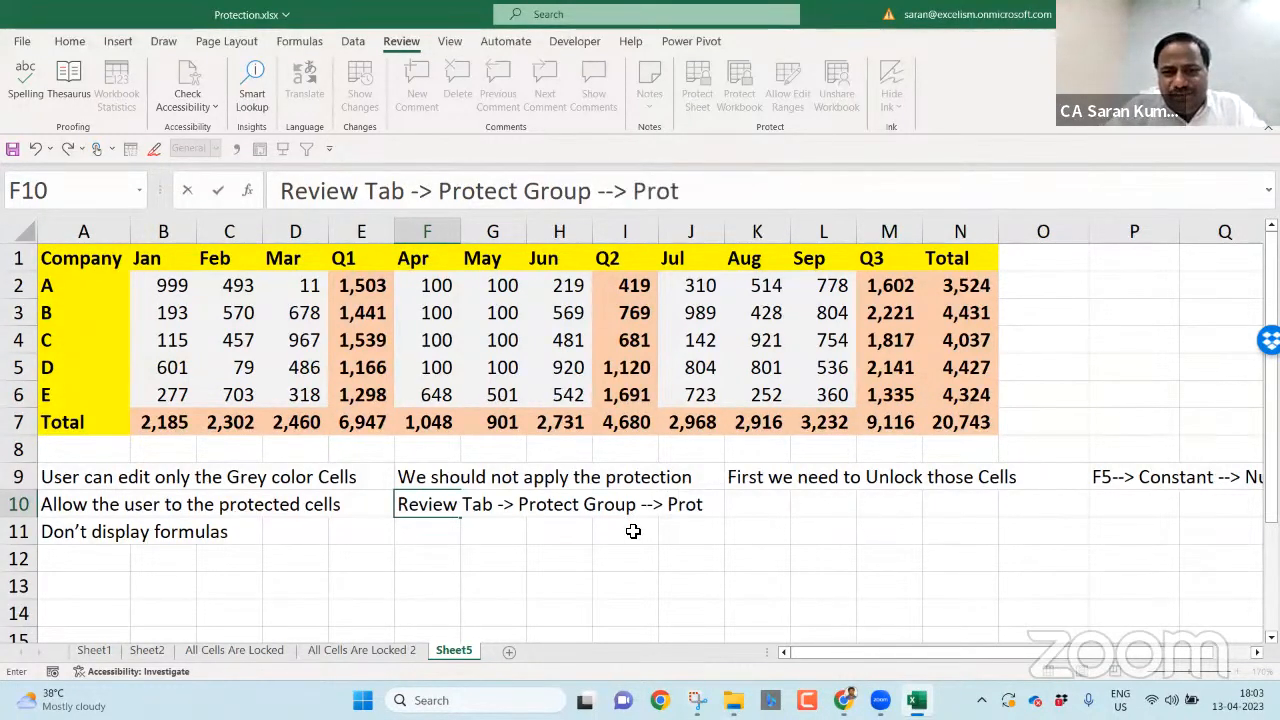
pyautogui.write('ect Sheet --')
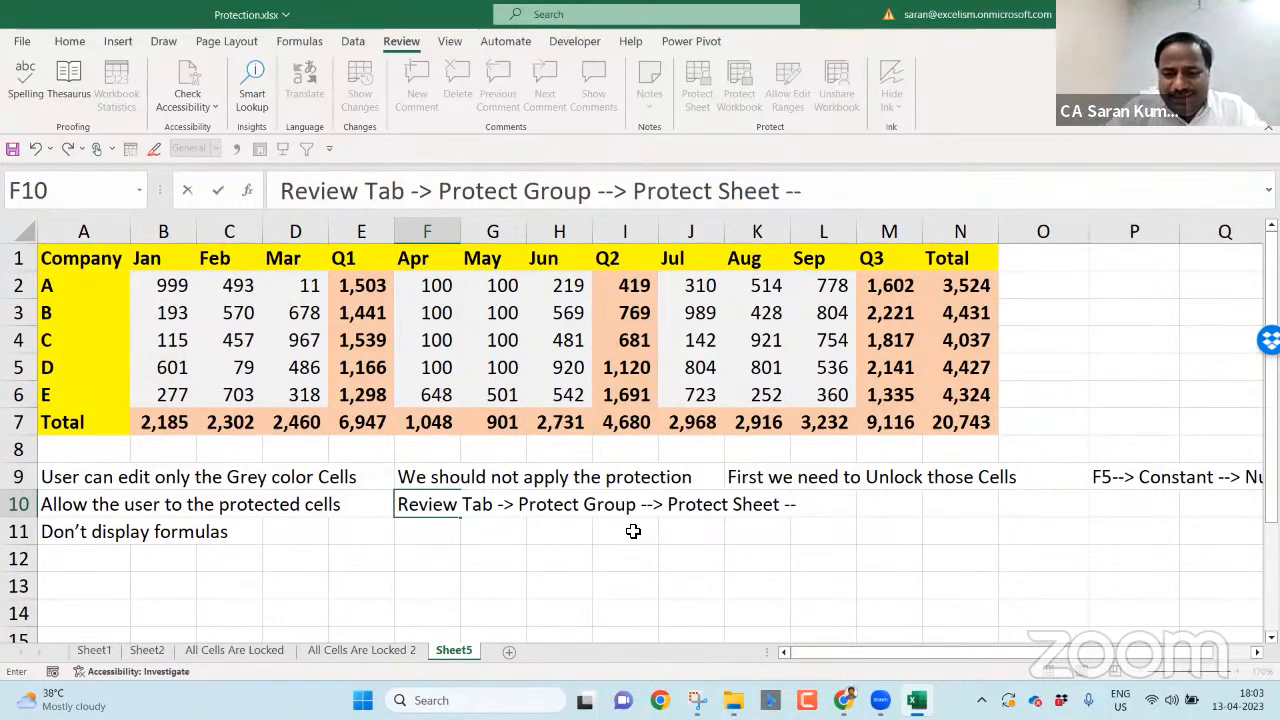
pyautogui.write('> Enter and')
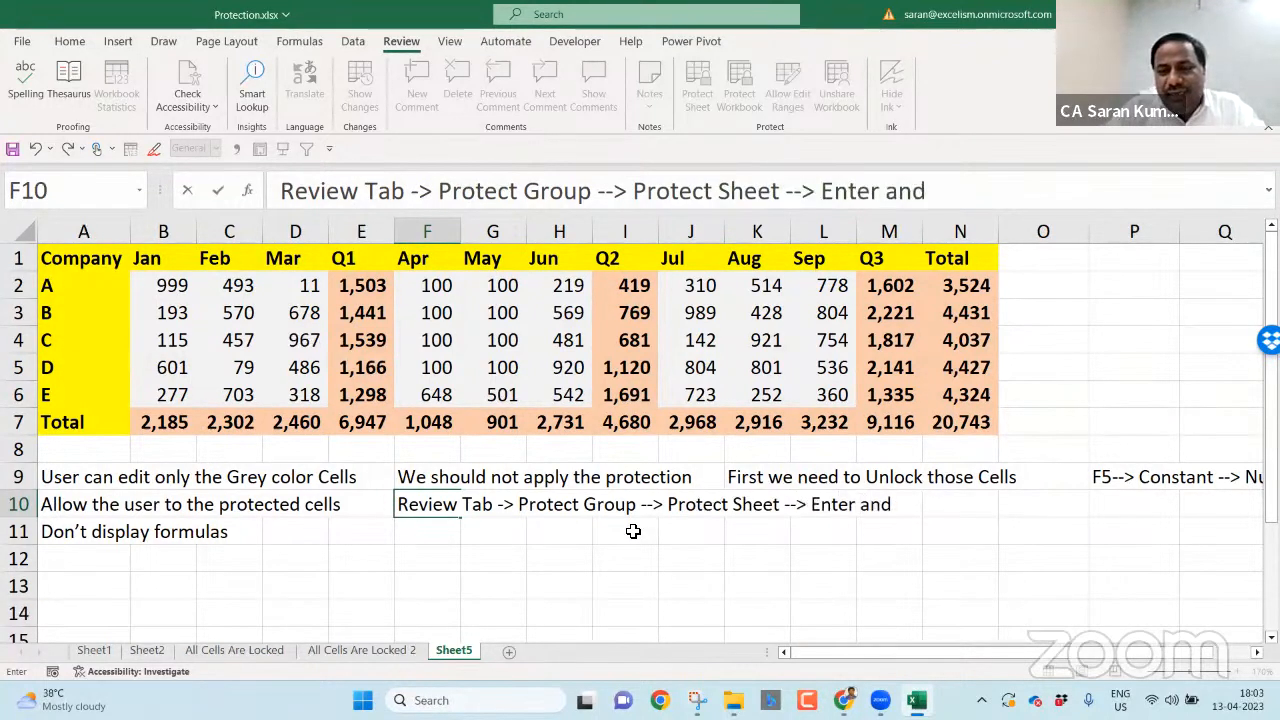
pyautogui.write(' Confirm Password')
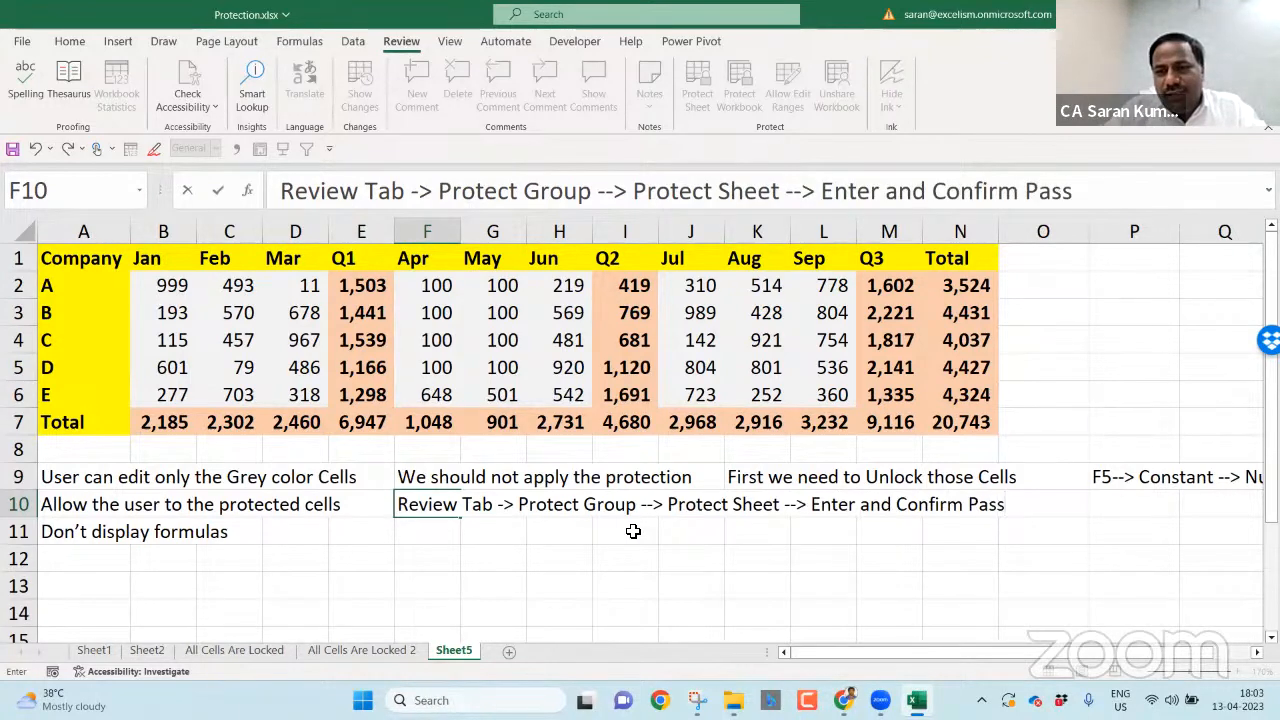
pyautogui.press('Return')
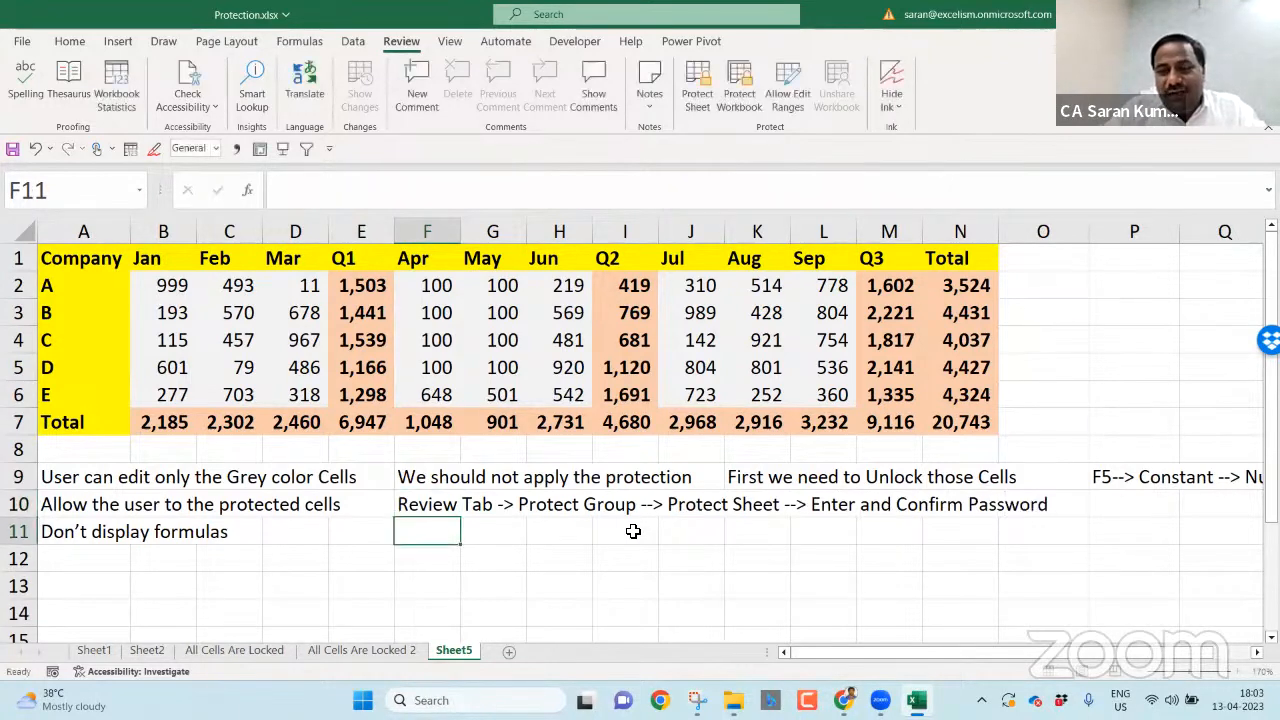
pyautogui.click(104, 521)
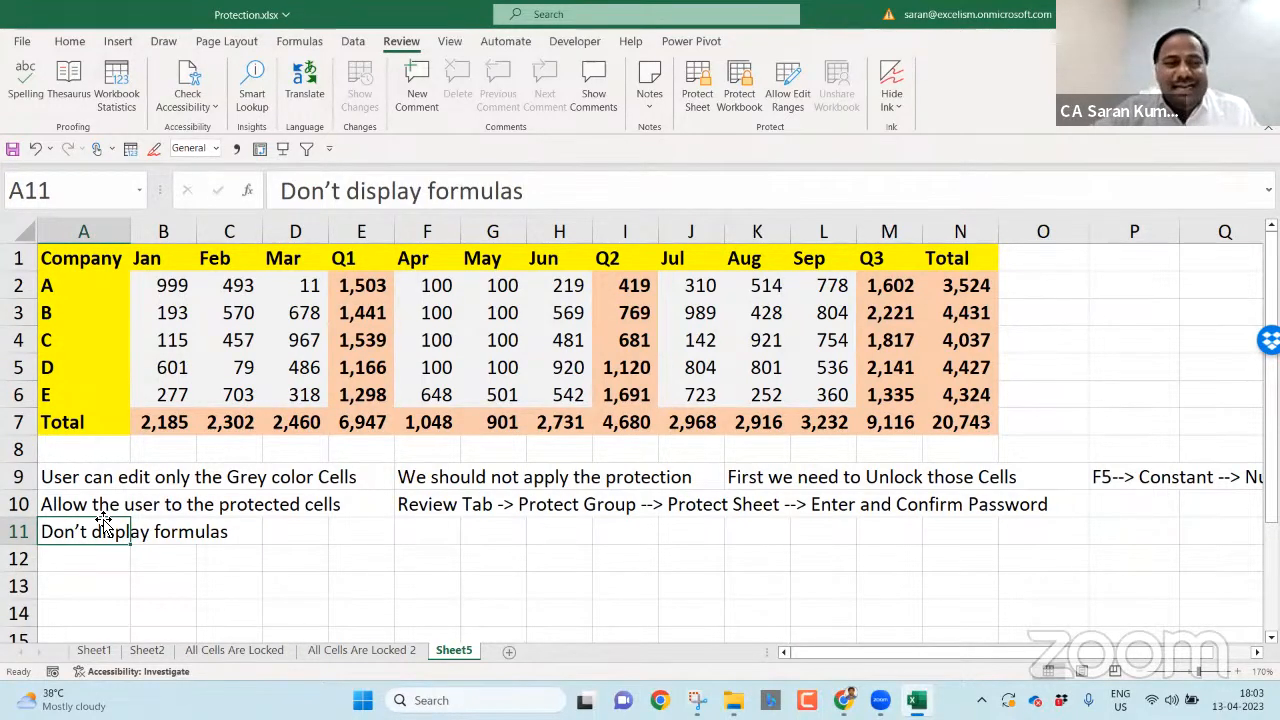
pyautogui.click(94, 652)
pyautogui.click(168, 402)
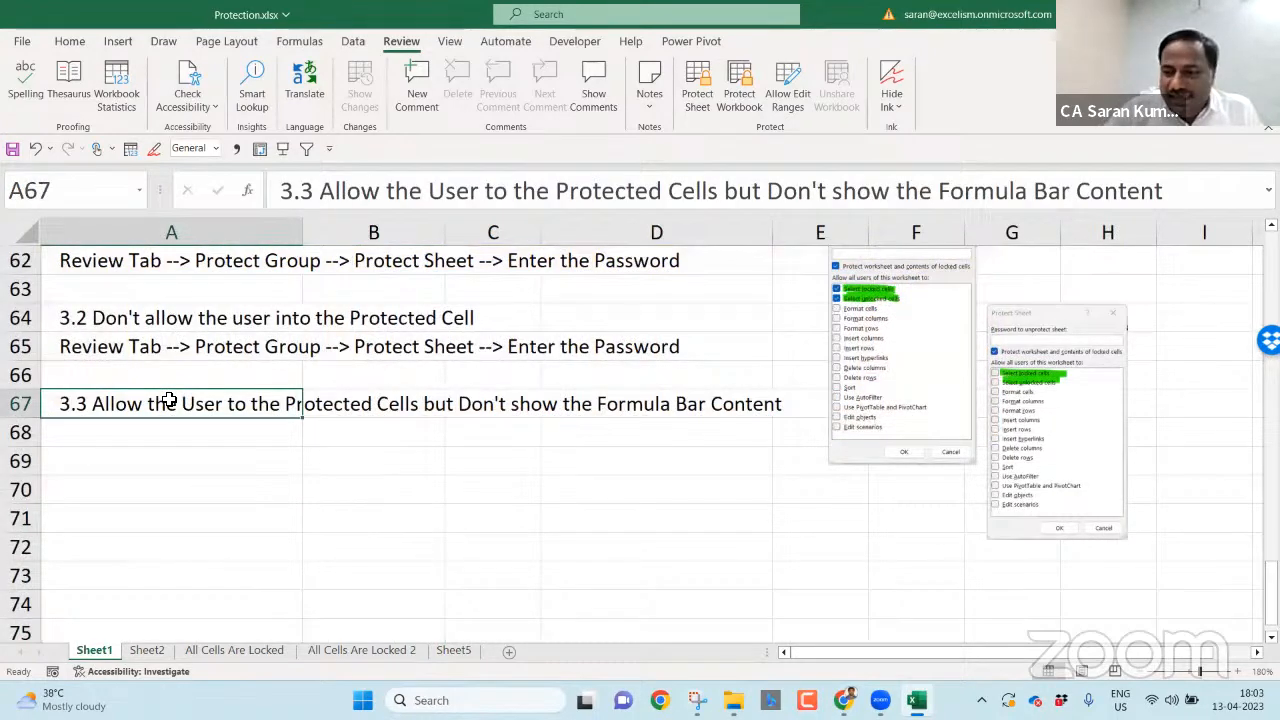
pyautogui.press('pageup')
pyautogui.press('pageup')
pyautogui.press('pagedown')
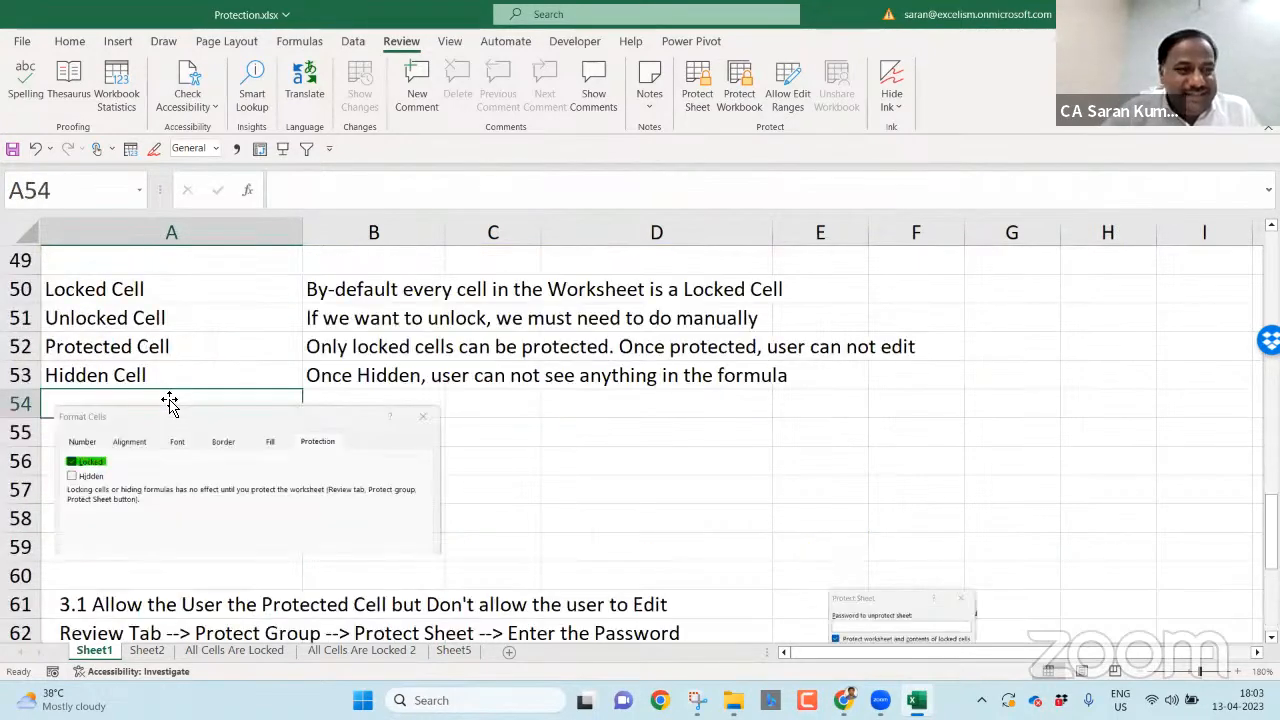
pyautogui.click(136, 374)
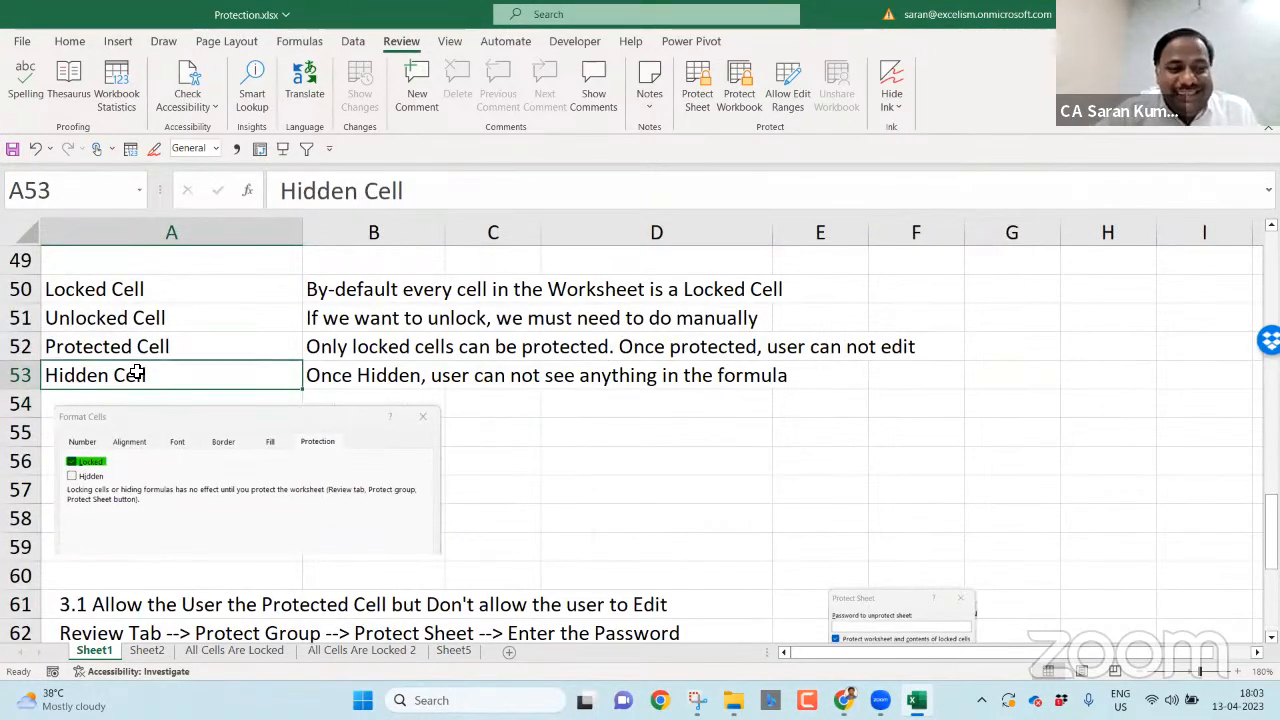
pyautogui.click(460, 651)
pyautogui.click(193, 470)
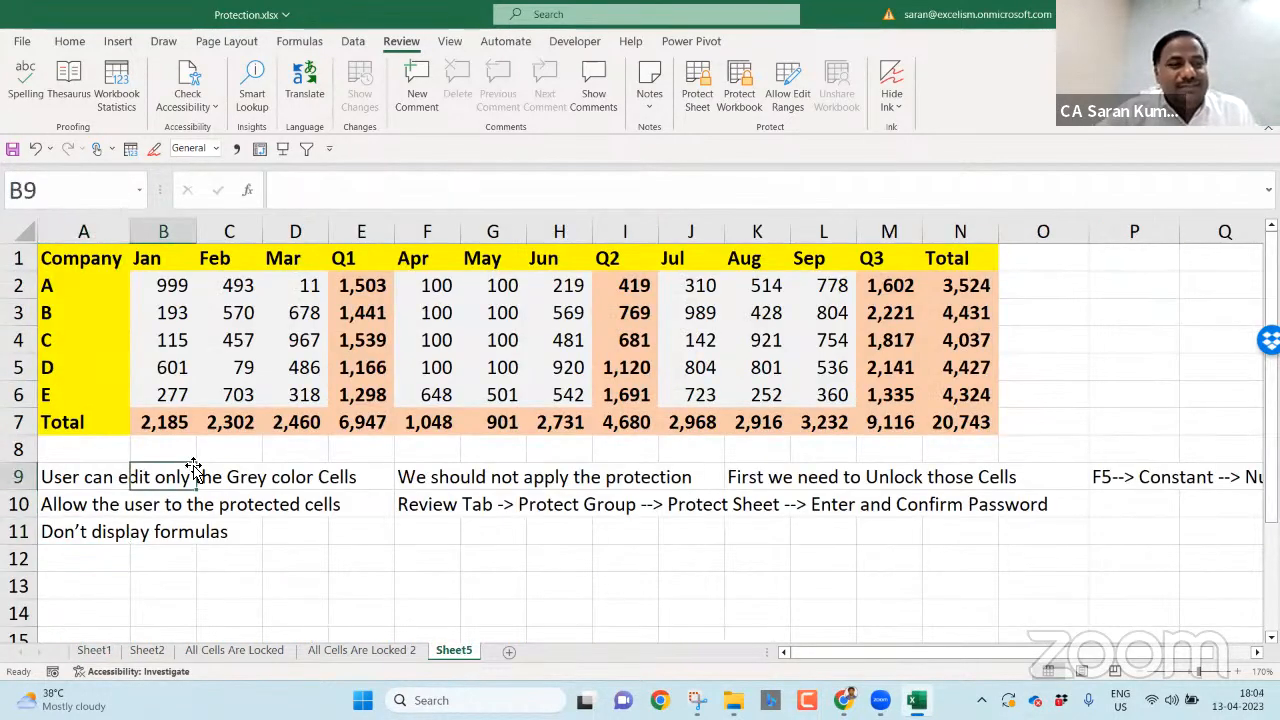
# - Enter the note 'We should first select Formula Cells' in F11
pyautogui.click(240, 372)
pyautogui.click(421, 531)
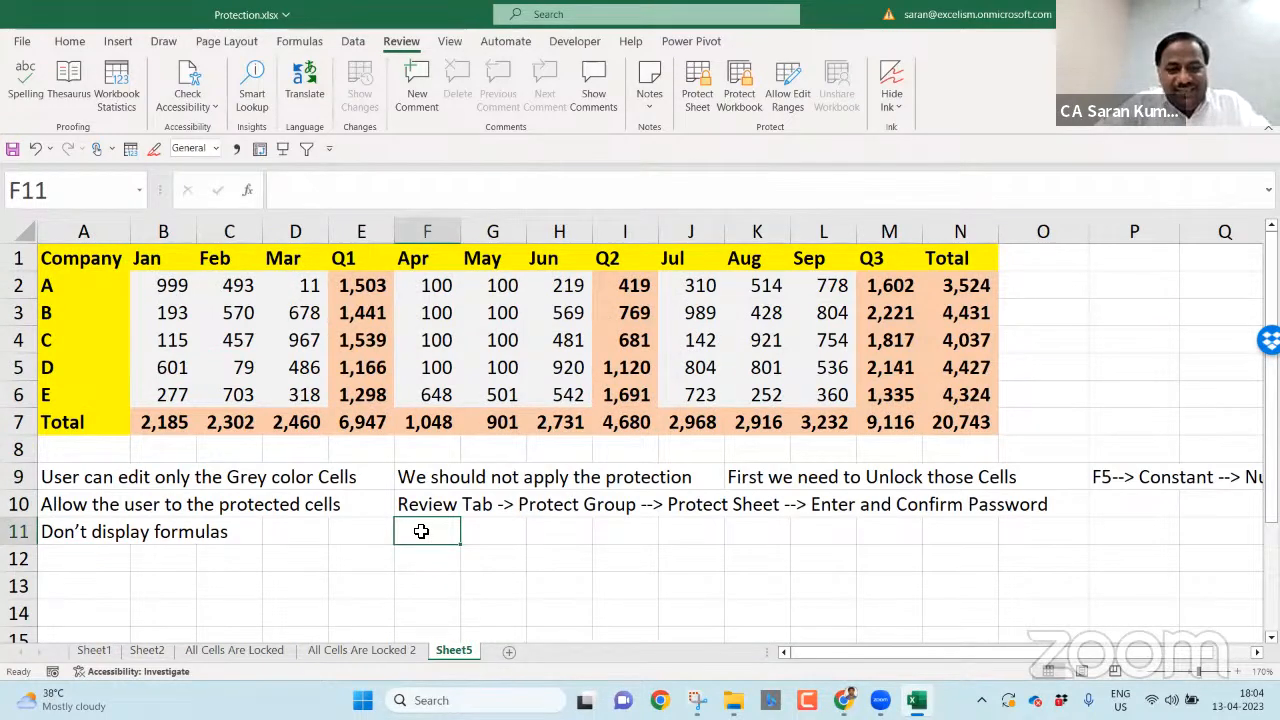
pyautogui.write('We shoudl')
pyautogui.press('BackSpace')
pyautogui.press('BackSpace')
pyautogui.write('ld first cel')
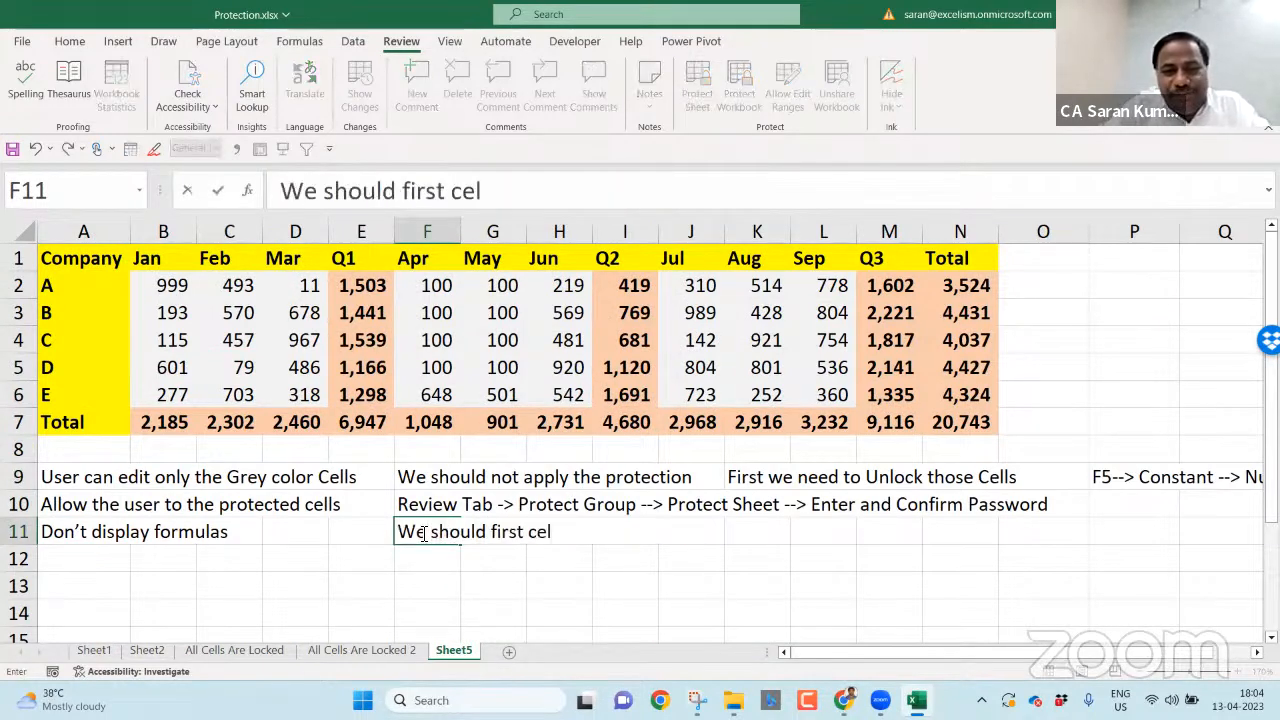
pyautogui.press('BackSpace')
pyautogui.press('BackSpace')
pyautogui.press('BackSpace')
pyautogui.write('select')
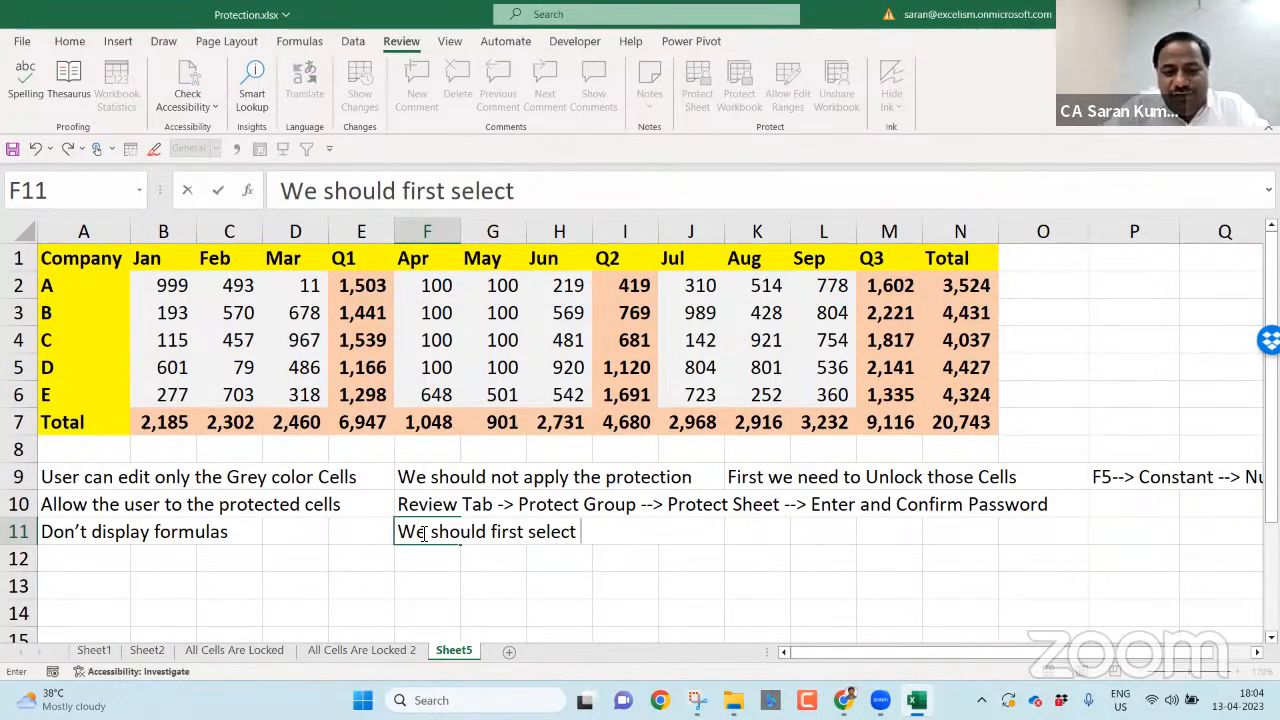
pyautogui.write(' Formula Cells')
pyautogui.press('Tab')
pyautogui.press('Tab')
pyautogui.press('Tab')
pyautogui.press('Tab')
pyautogui.press('Tab')
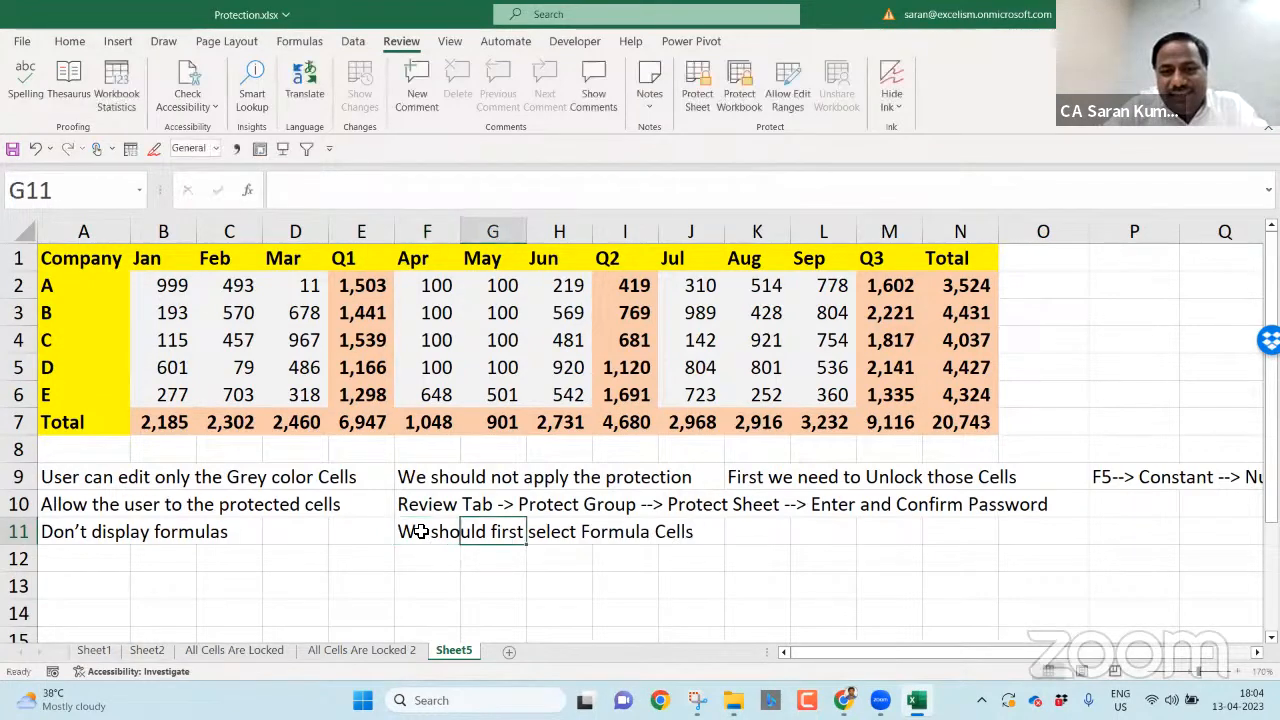
# - Enter 'Hide those cells' in K11, then select D3 in the table
pyautogui.write('Hid')
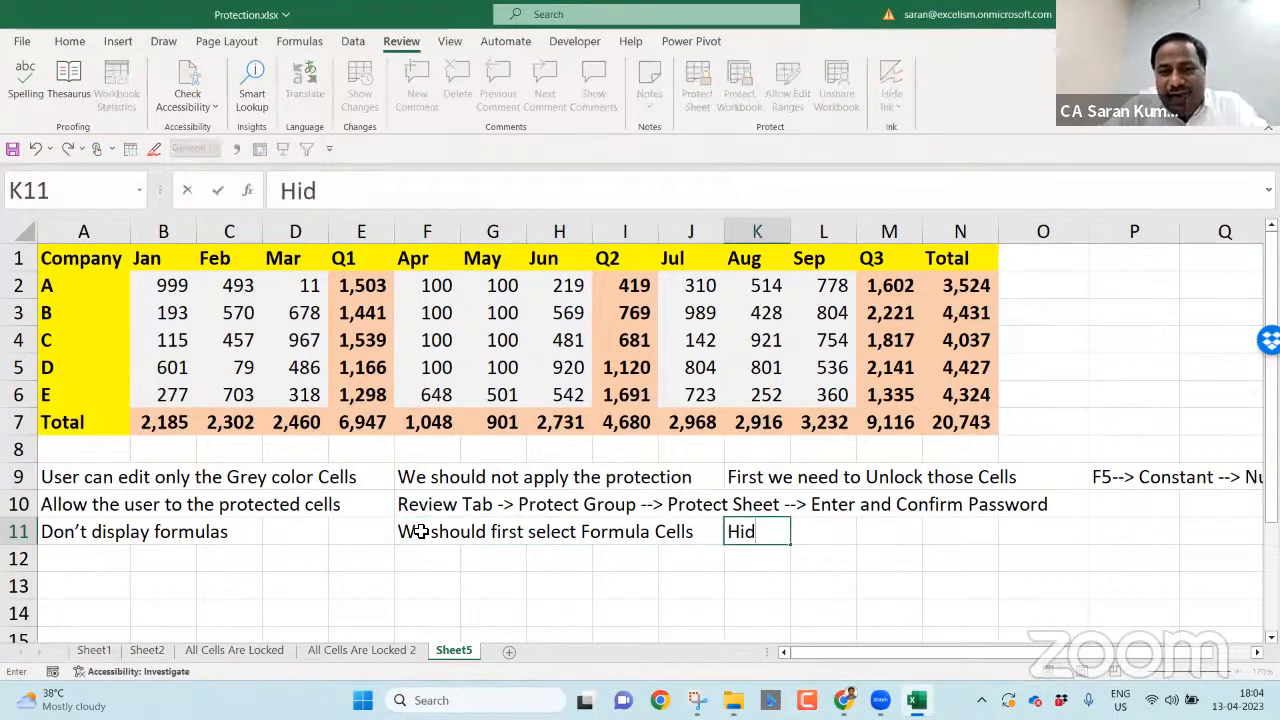
pyautogui.write('e those cells')
pyautogui.press('Return')
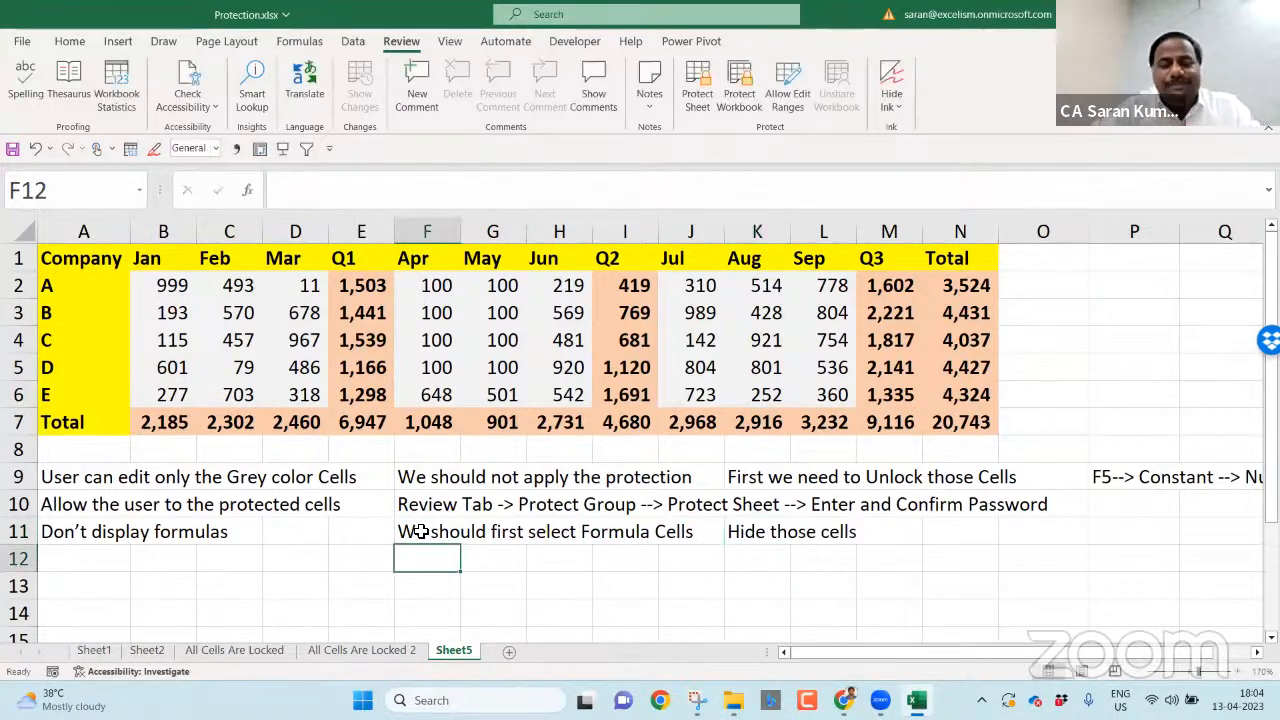
pyautogui.click(290, 313)
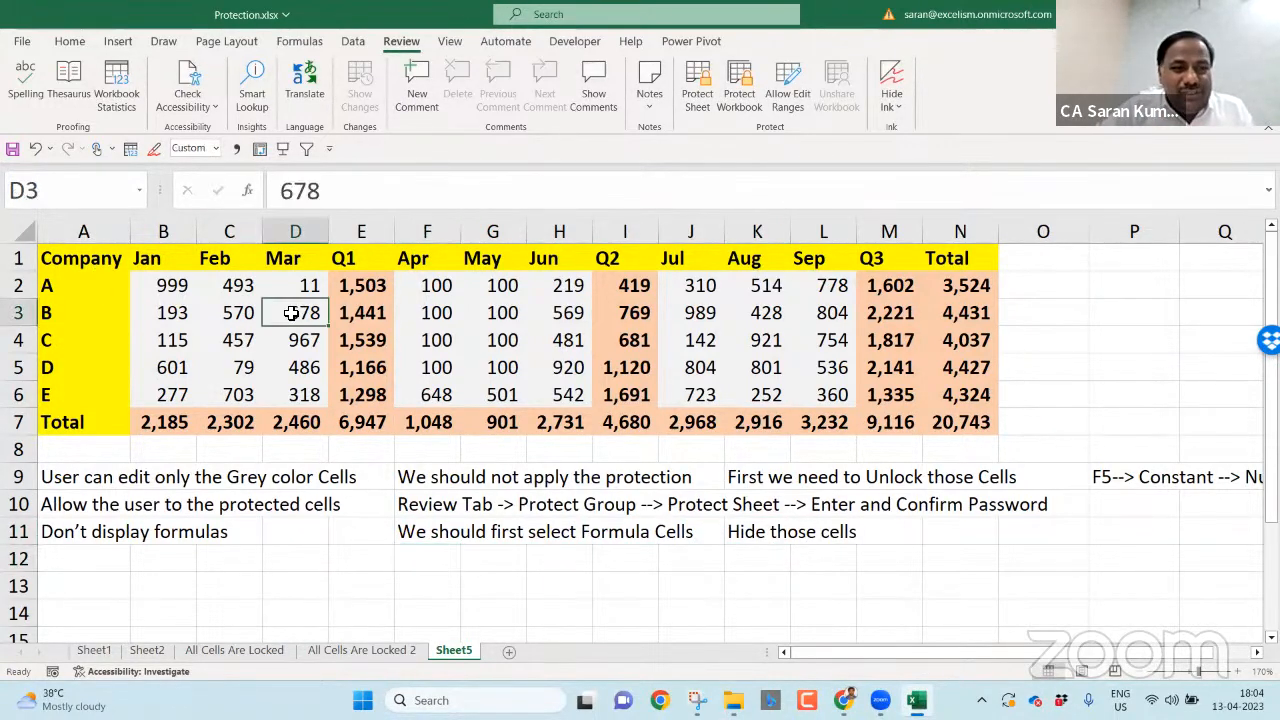
# - Use Go To Special with the Formulas option to select all formula cells
pyautogui.press('F5')
pyautogui.click(560, 436)
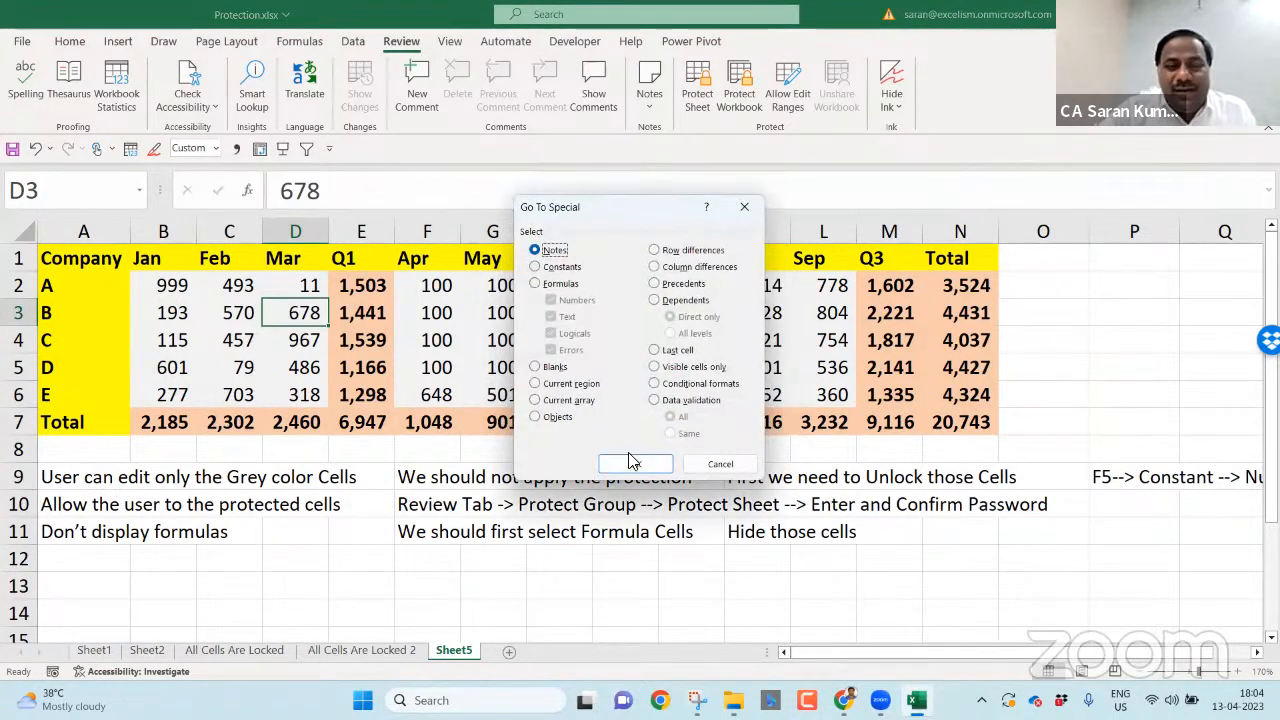
pyautogui.click(541, 285)
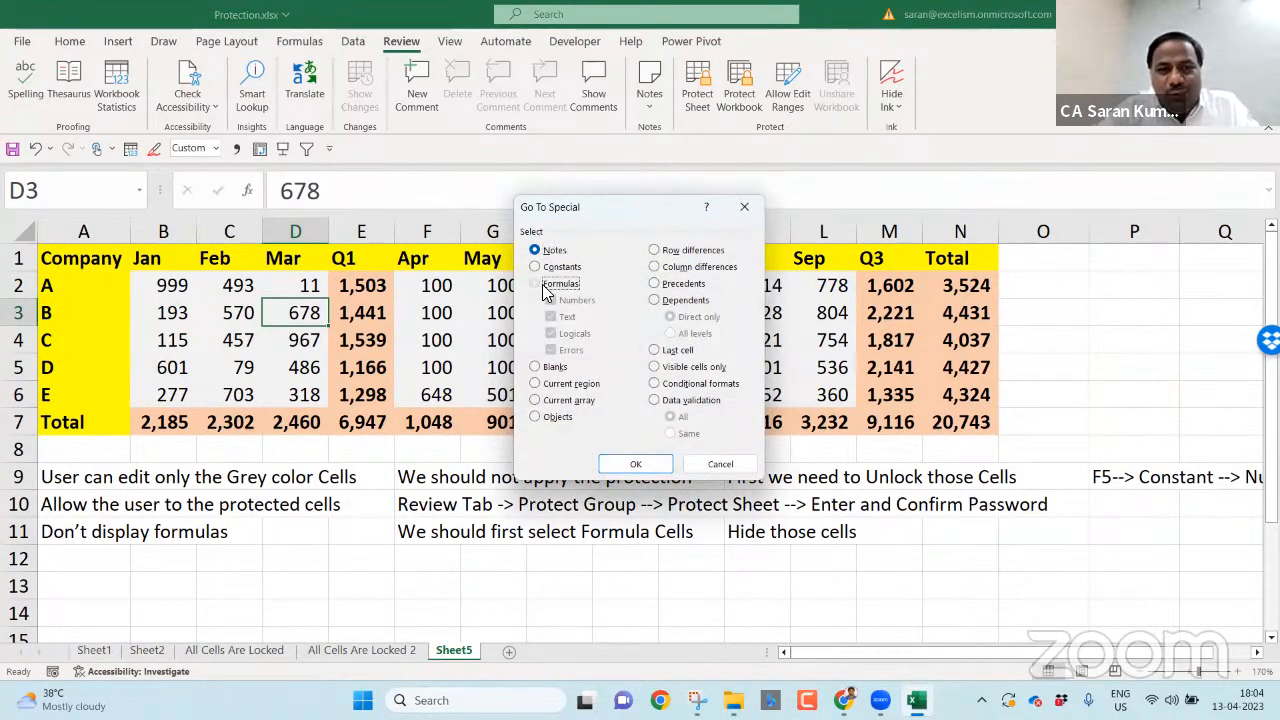
pyautogui.click(636, 463)
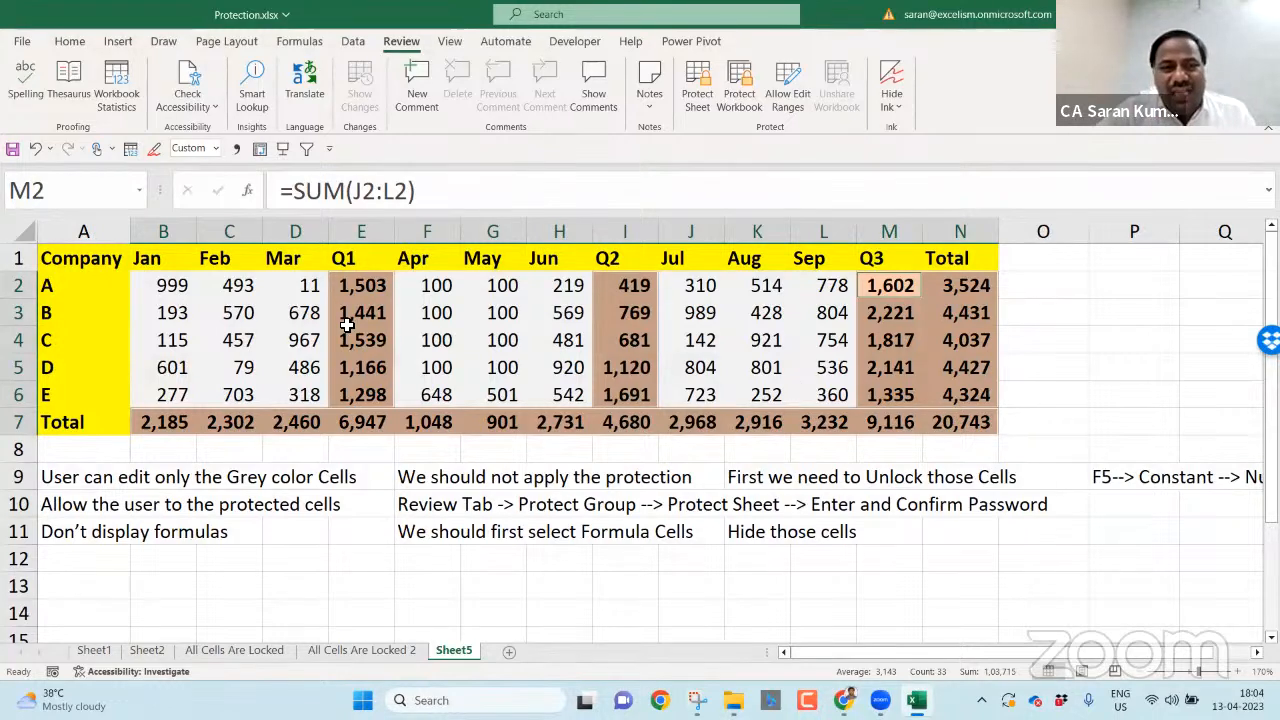
# - Tick Hidden on the Format Cells Protection tab for the selected formula cells
pyautogui.rightClick(632, 335)
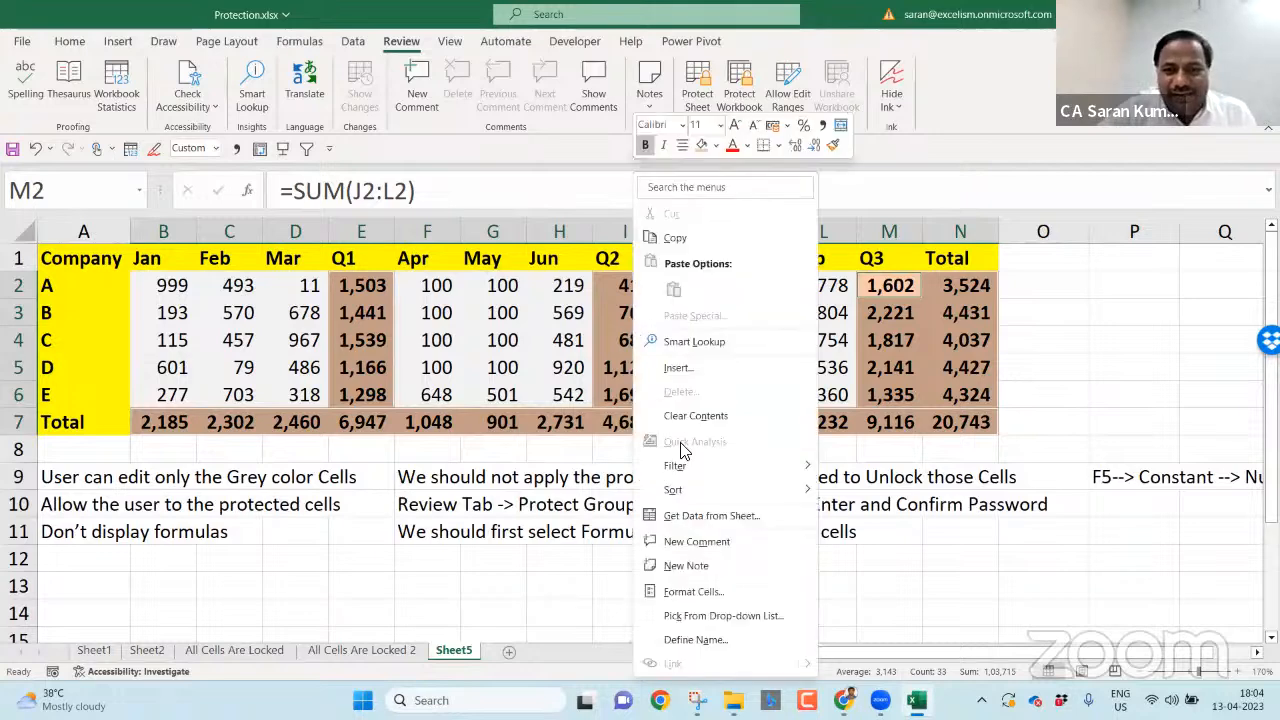
pyautogui.click(730, 592)
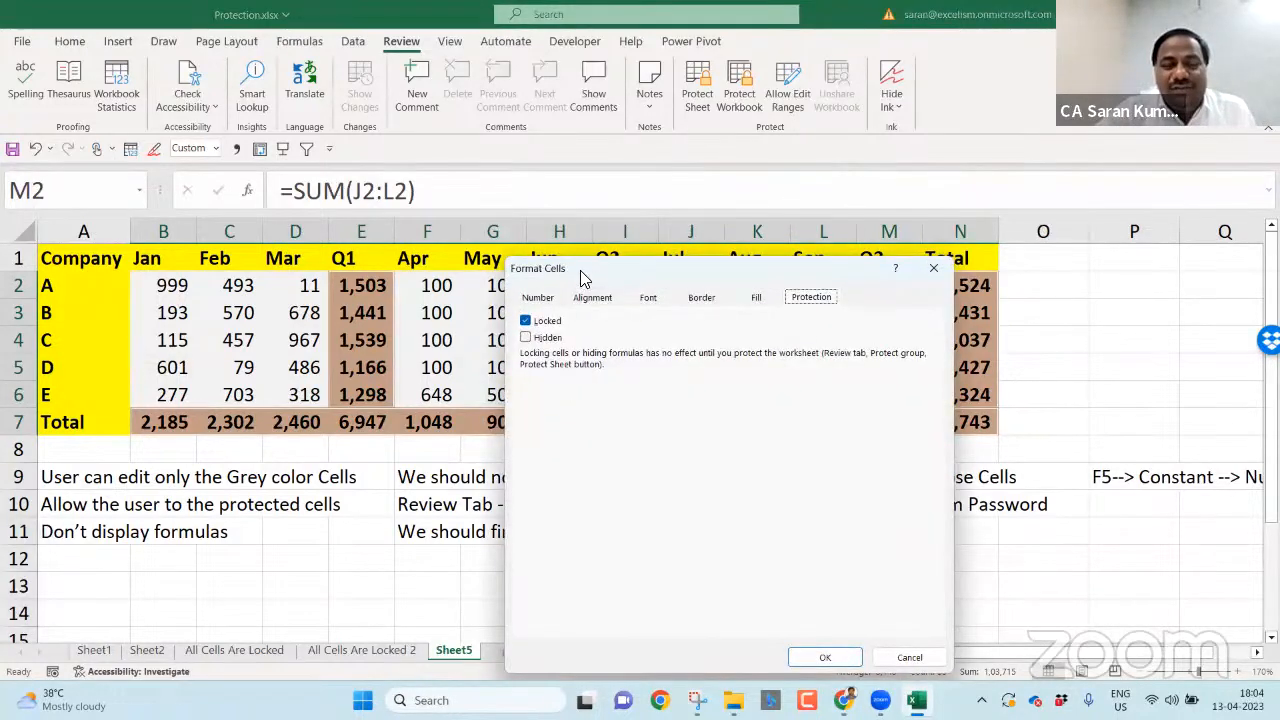
pyautogui.moveTo(584, 270); pyautogui.dragTo(569, 145)
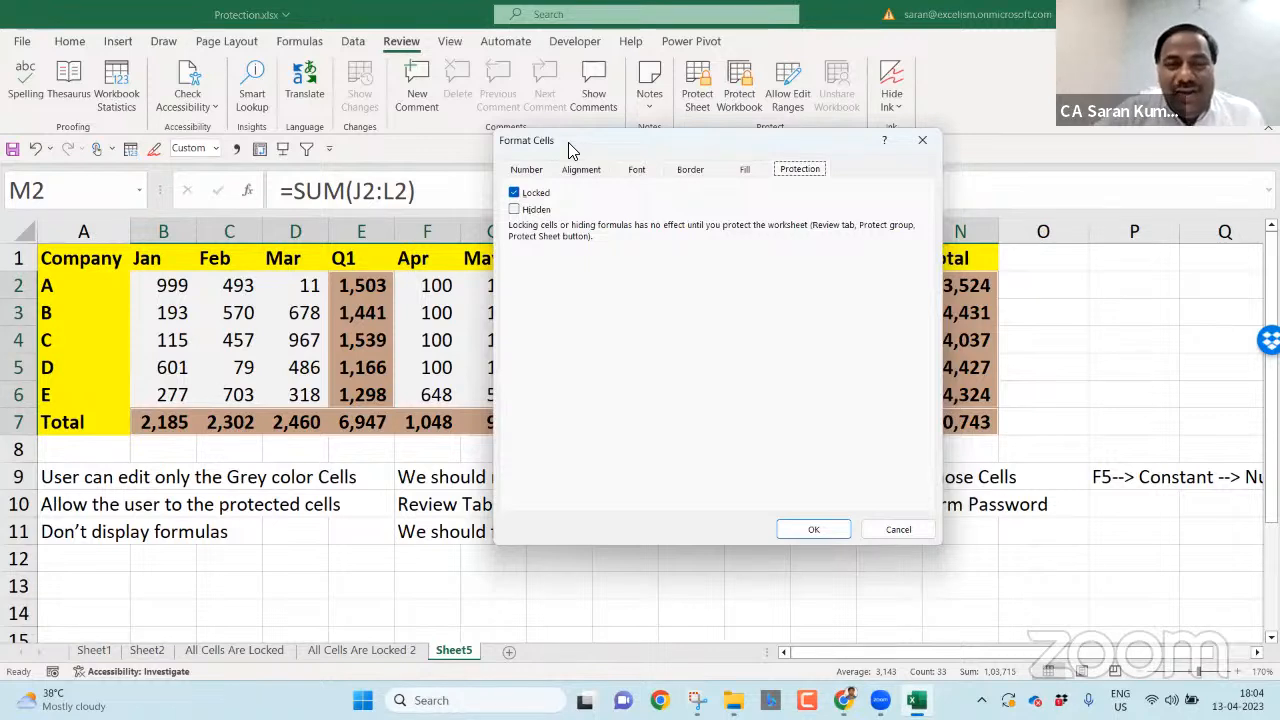
pyautogui.click(530, 209)
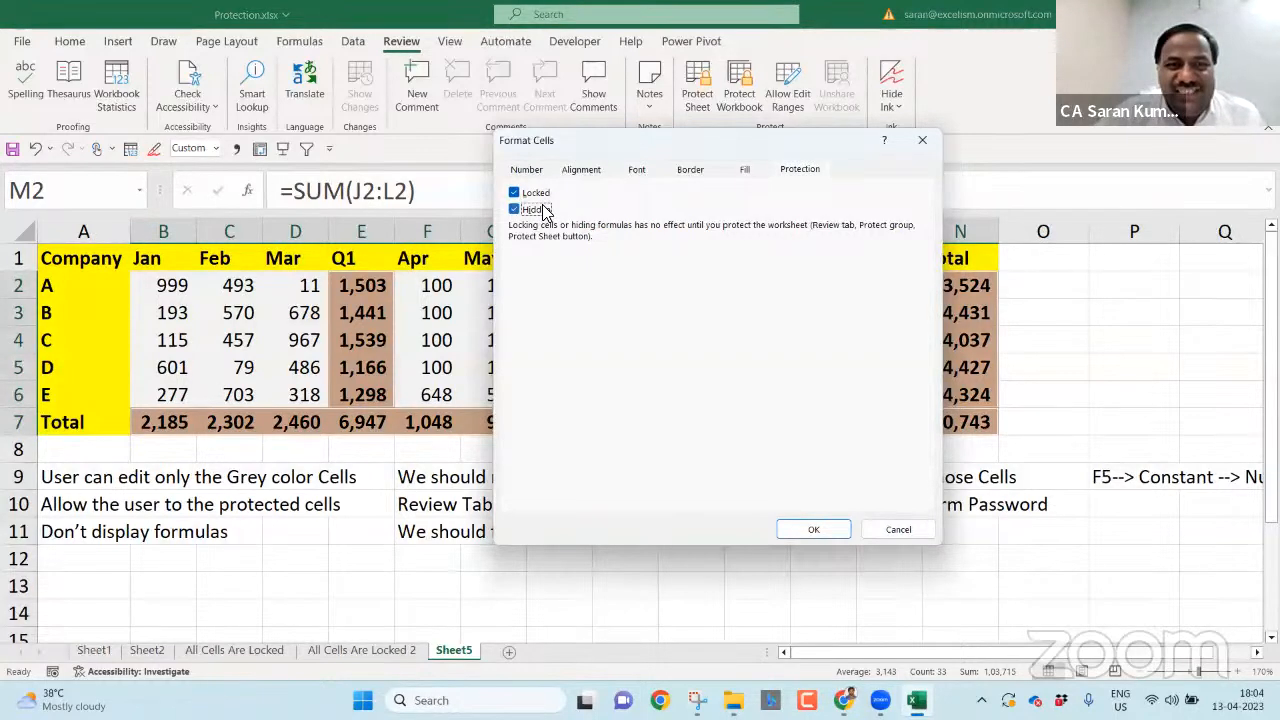
# - Snip the Protection settings, highlight the Hidden option, then apply the setting
pyautogui.click(697, 700)
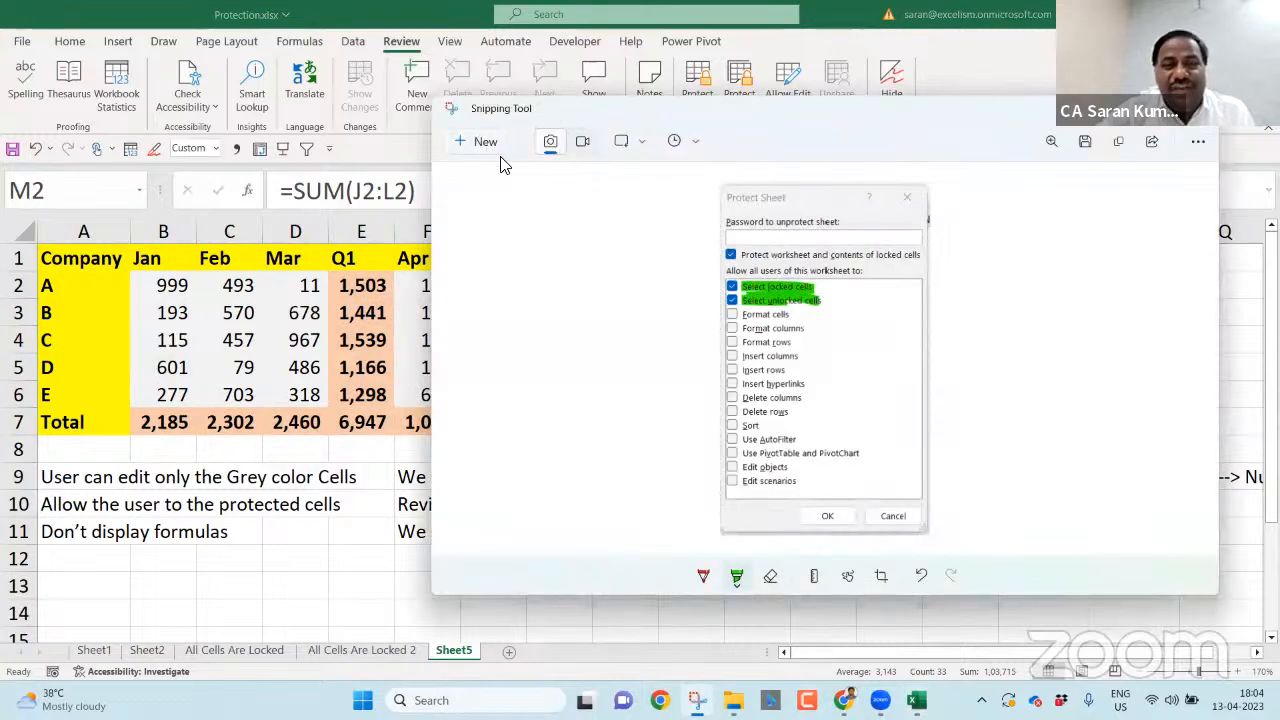
pyautogui.click(486, 143)
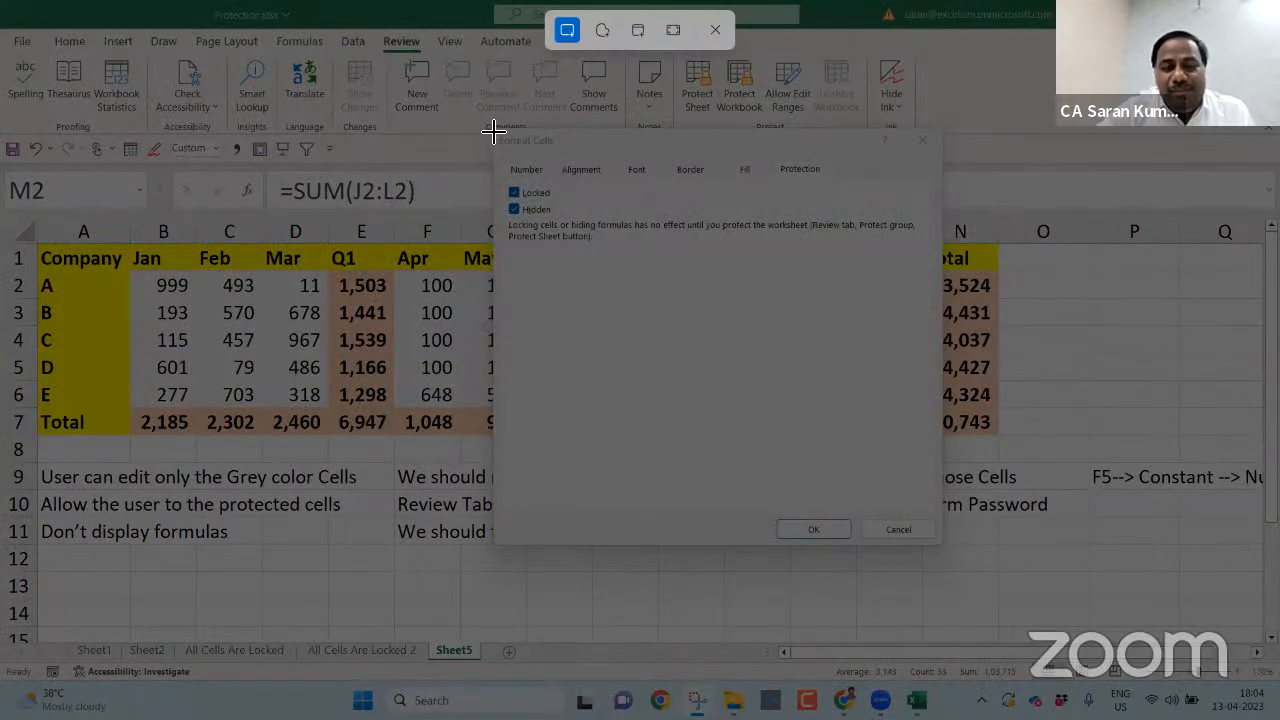
pyautogui.moveTo(491, 127); pyautogui.dragTo(943, 366)
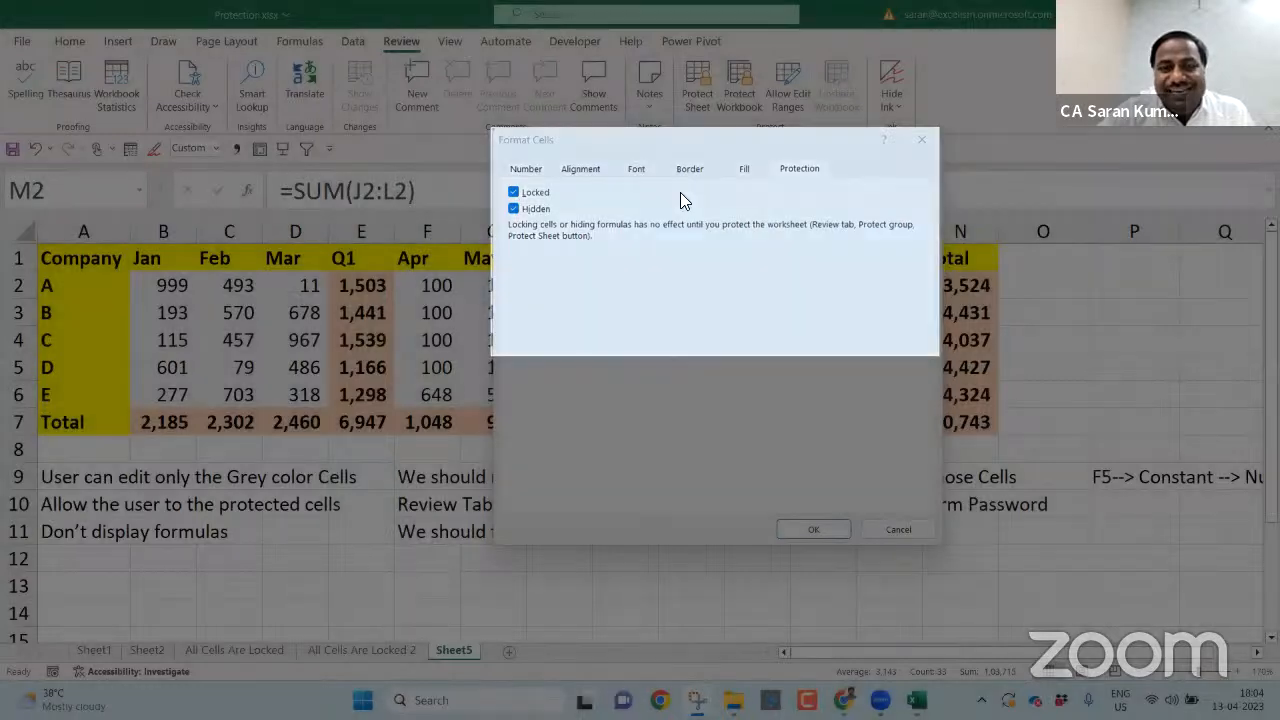
pyautogui.hotkey('alt', 'Tab')
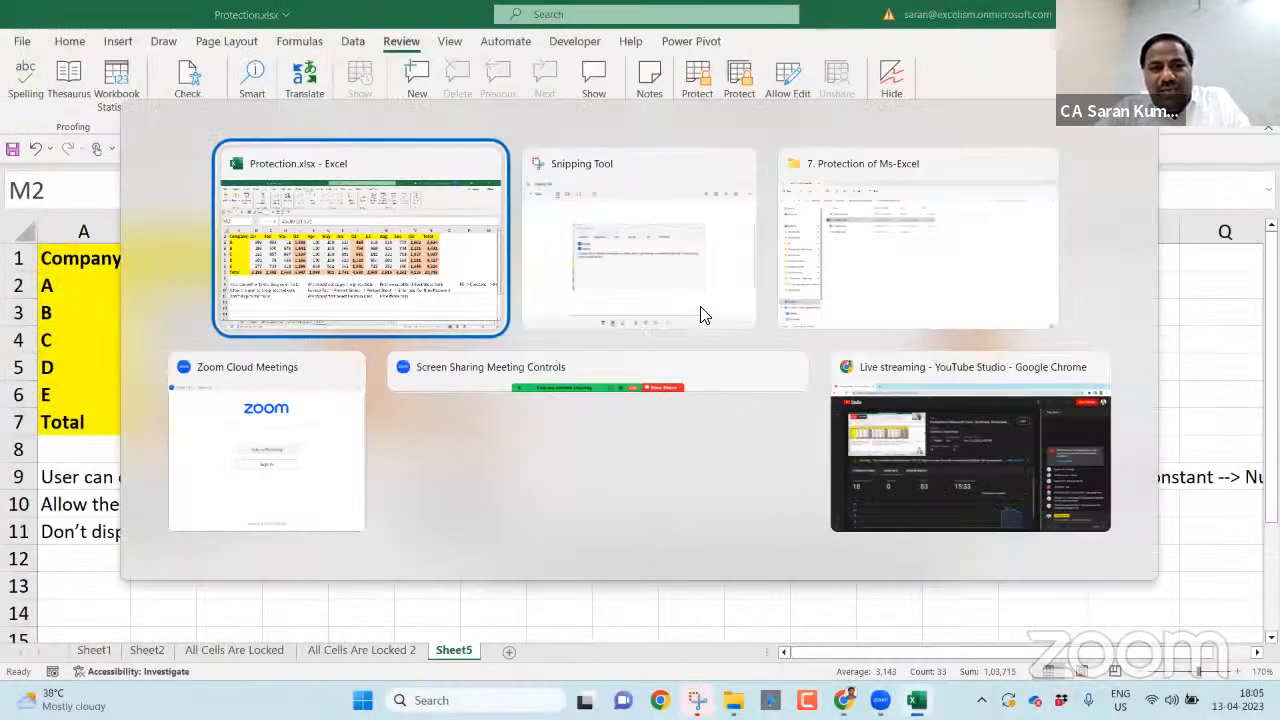
pyautogui.moveTo(664, 322)
pyautogui.mouseDown()
pyautogui.moveTo(611, 329)
pyautogui.moveTo(680, 328)
pyautogui.mouseUp()
pyautogui.hotkey('alt', 'Tab')
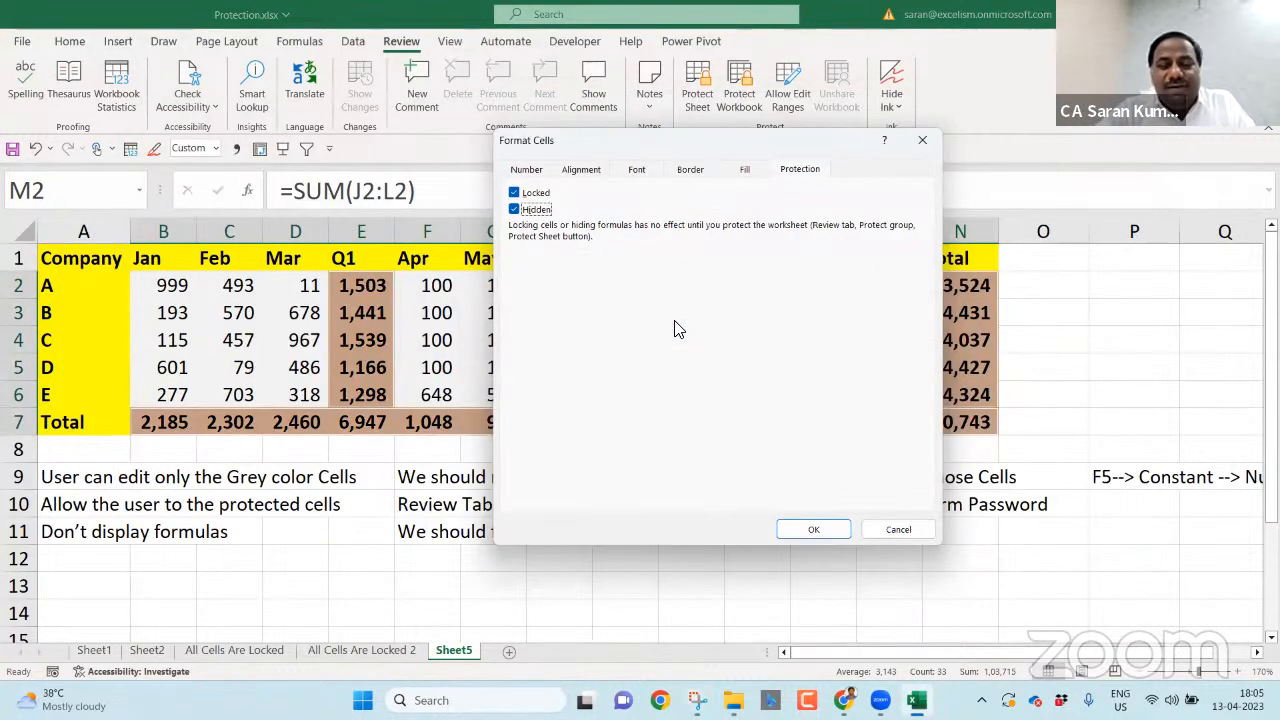
pyautogui.click(814, 530)
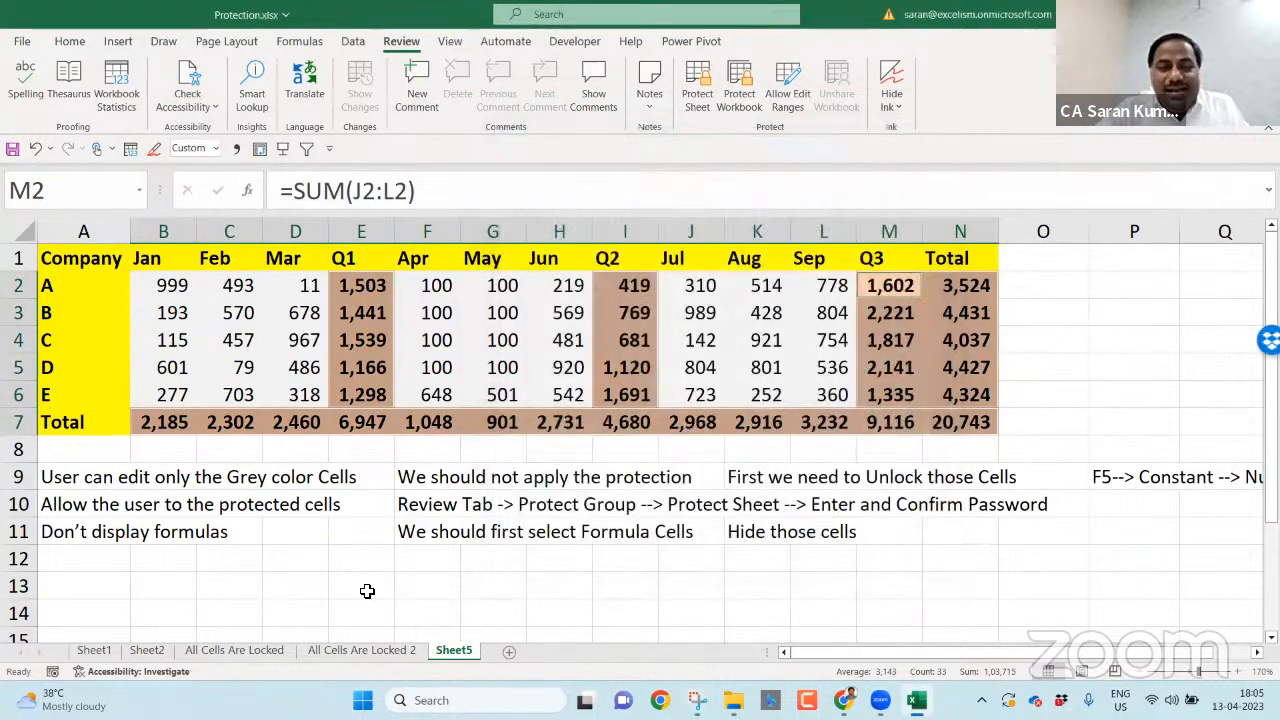
# - Enter 'This worksheet is having 3 types of cells' in A13
pyautogui.click(366, 588)
pyautogui.click(205, 580)
pyautogui.click(99, 588)
pyautogui.write('This work')
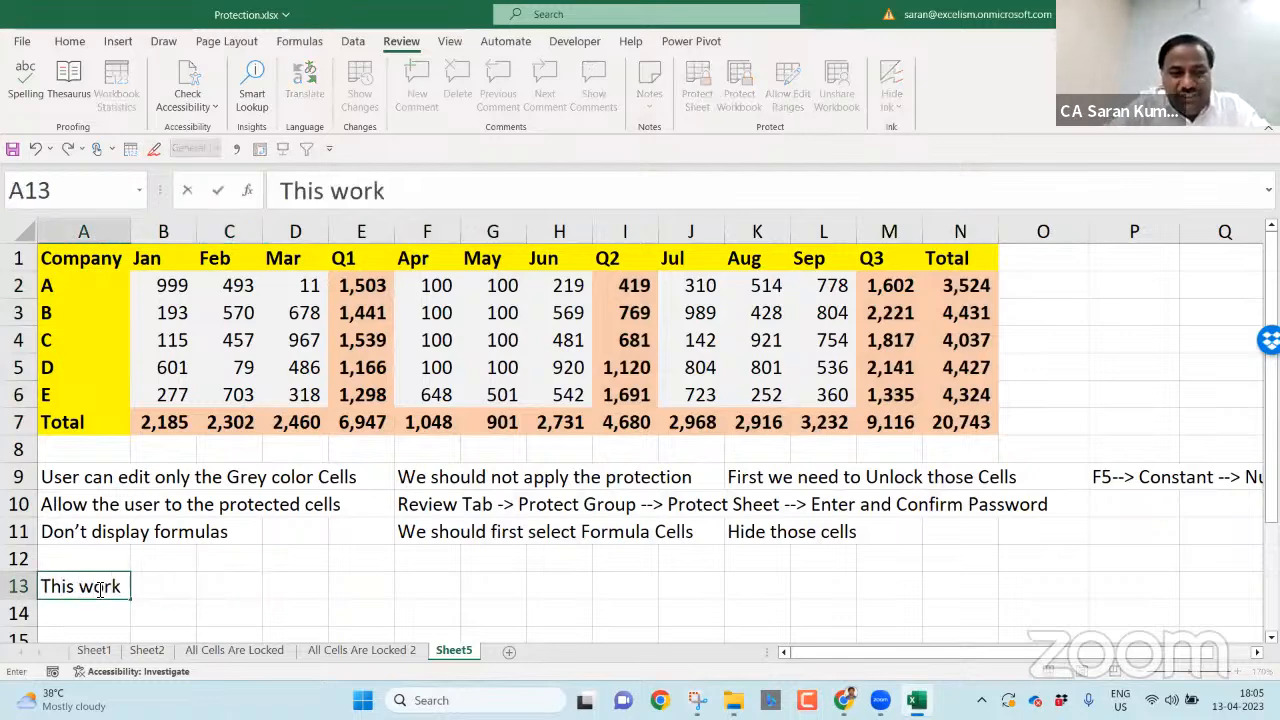
pyautogui.write('sheet is having ')
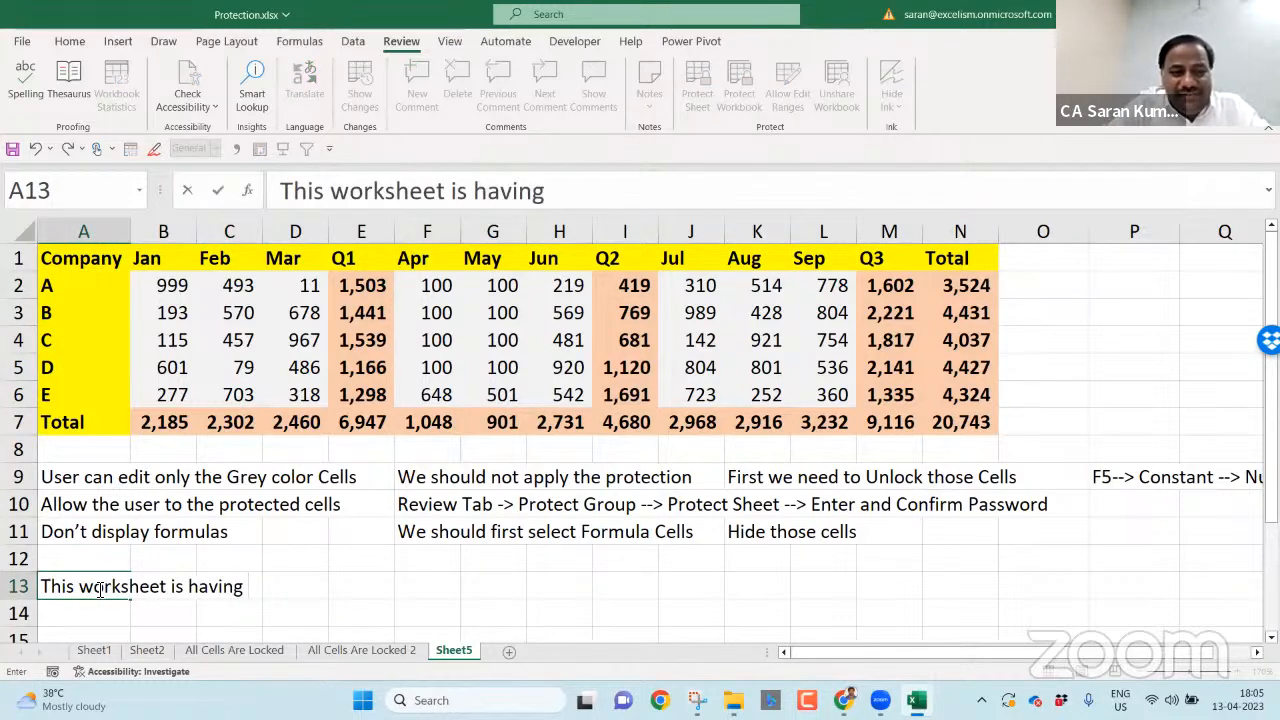
pyautogui.write('3 types of cells')
pyautogui.press('Return')
pyautogui.press('Return')
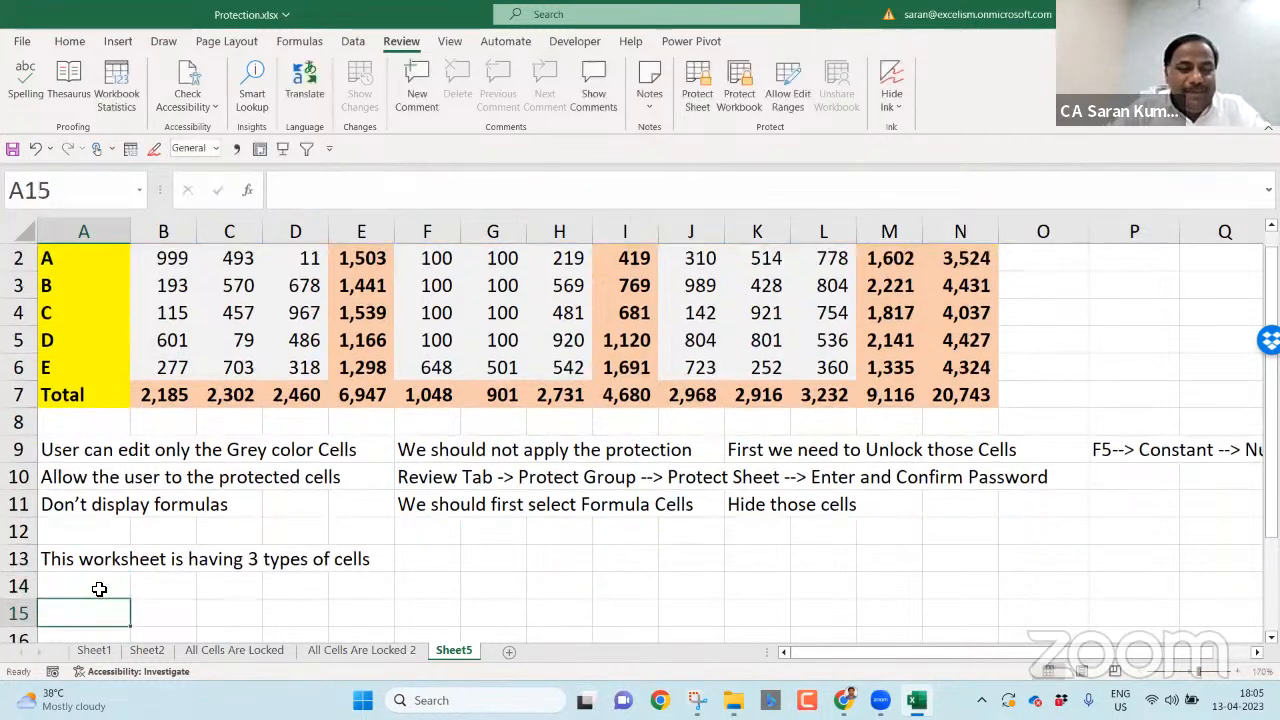
# - List 'Unlocked Cells', 'Locked Cells' and 'Locked and Hidden Cells' in A14:A16
pyautogui.press('Return')
pyautogui.press('Return')
pyautogui.press('Up')
pyautogui.press('Up')
pyautogui.press('Up')
pyautogui.write('Un')
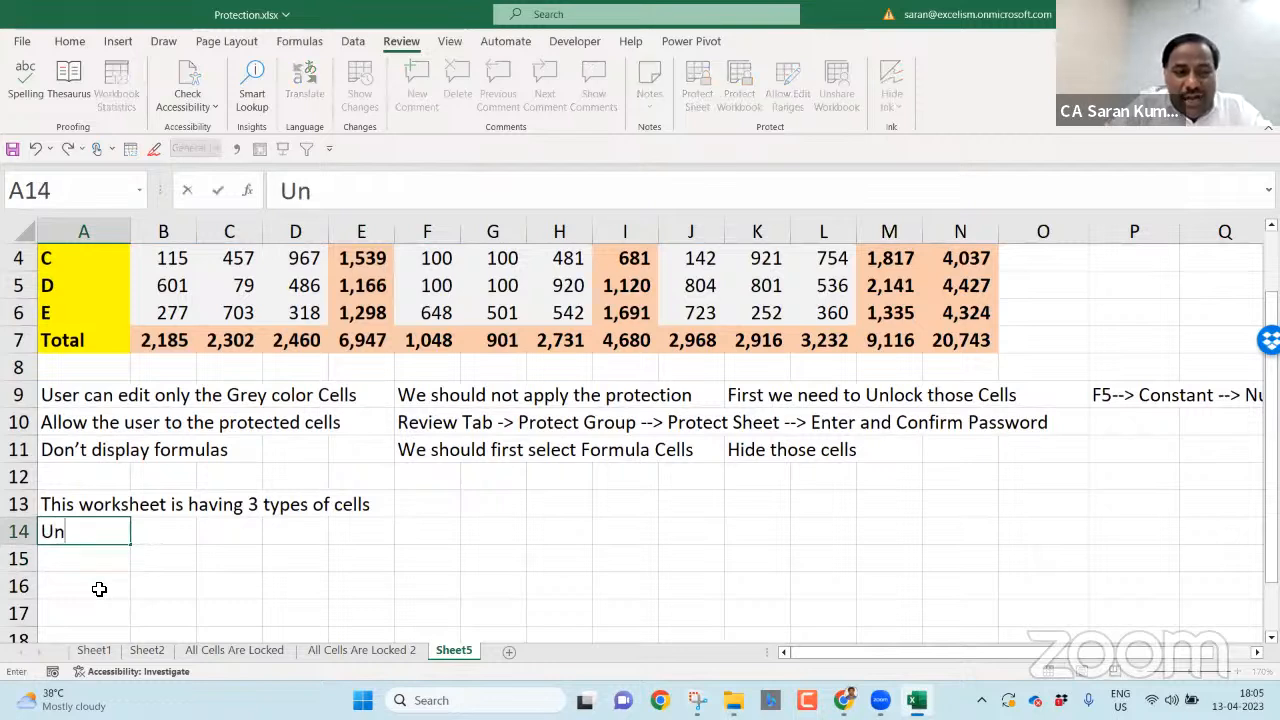
pyautogui.write('locked Cell')
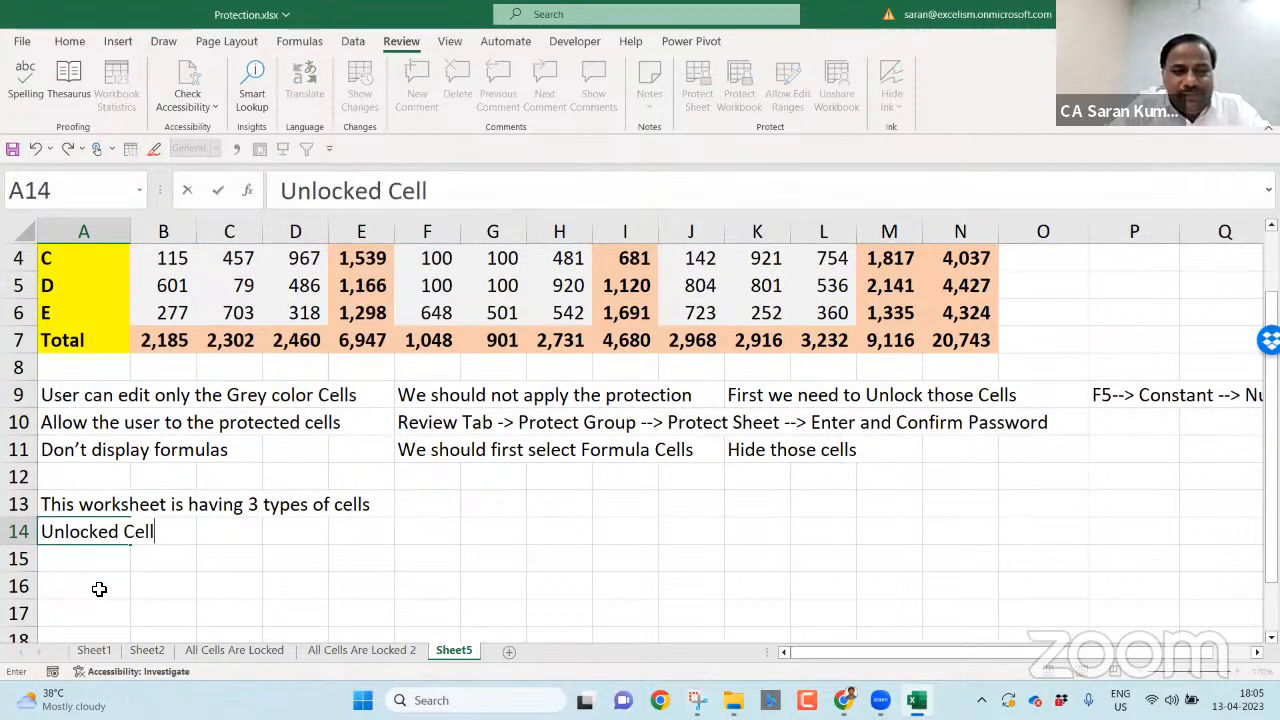
pyautogui.write('s')
pyautogui.press('Return')
pyautogui.write('Locked Cells')
pyautogui.press('Return')
pyautogui.write('Locked and Hidden')
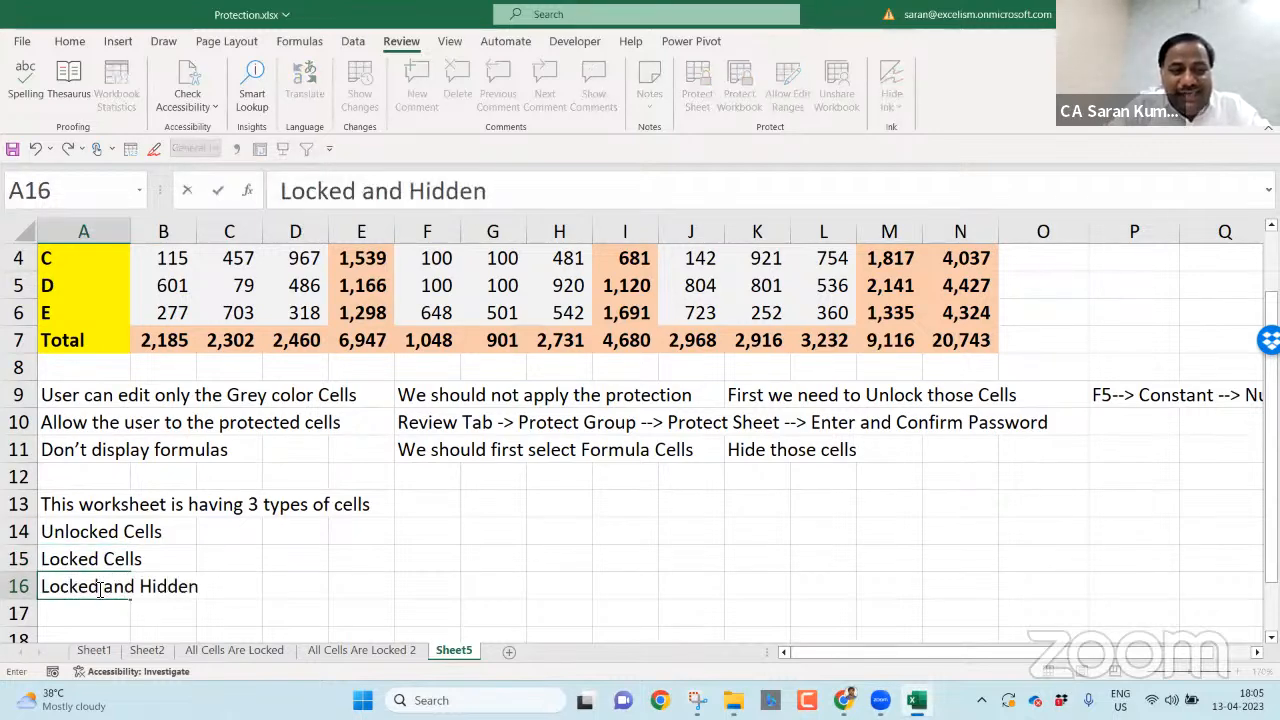
pyautogui.write(' Cells')
pyautogui.press('Return')
# - Append '- can not be protected' to A14 and '- can be protected but can go into the cell' to A15
pyautogui.press('Up')
pyautogui.press('Up')
pyautogui.press('Up')
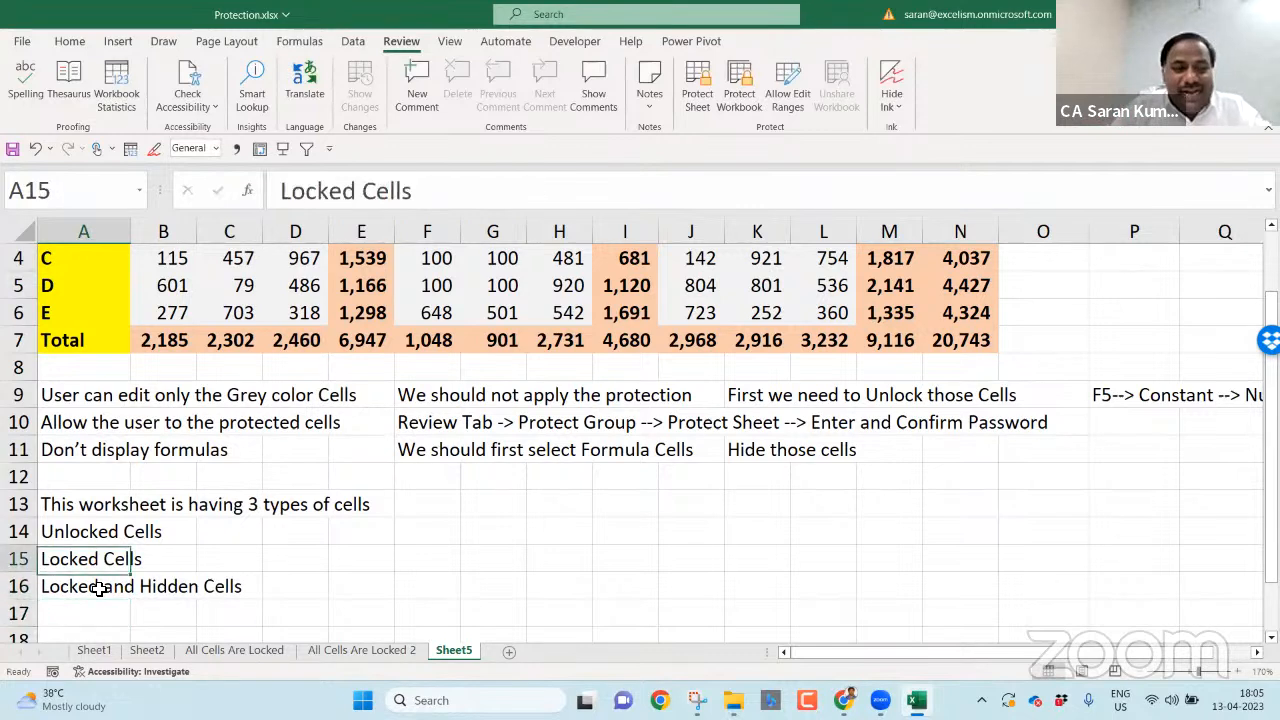
pyautogui.press('F2')
pyautogui.write('- can n')
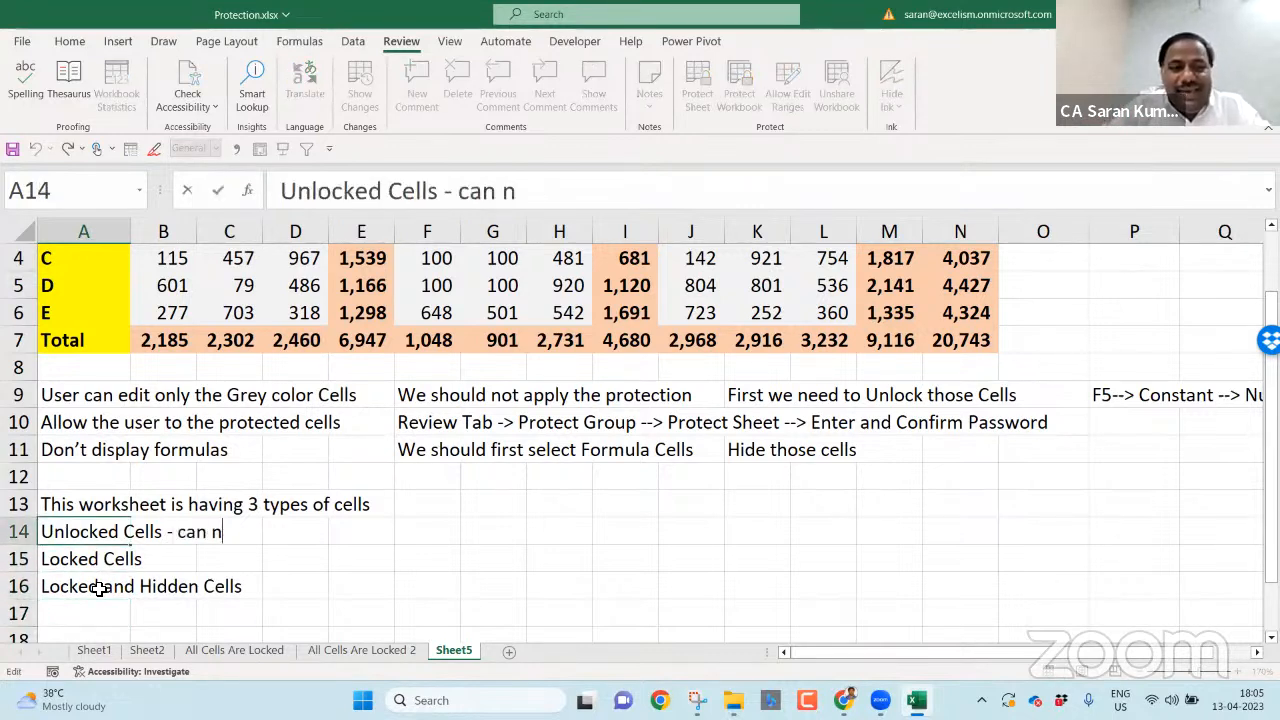
pyautogui.write('ot be protected')
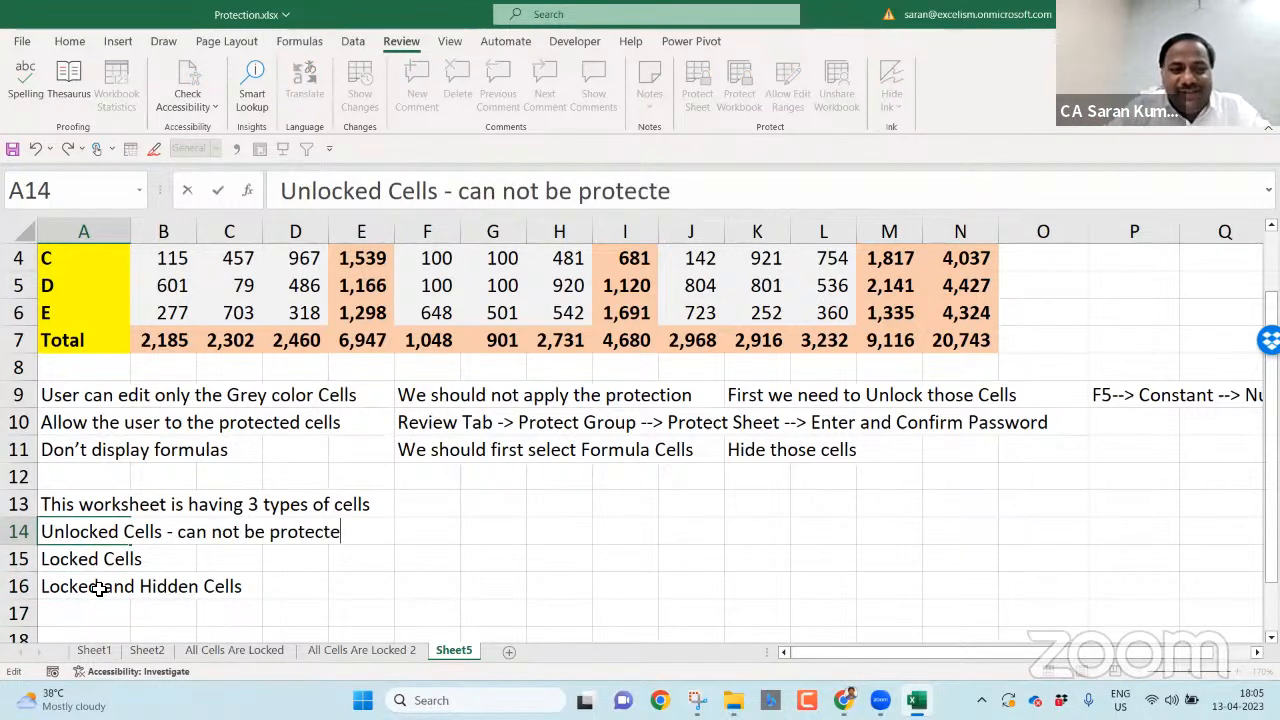
pyautogui.press('Return')
pyautogui.press('F2')
pyautogui.write('- can')
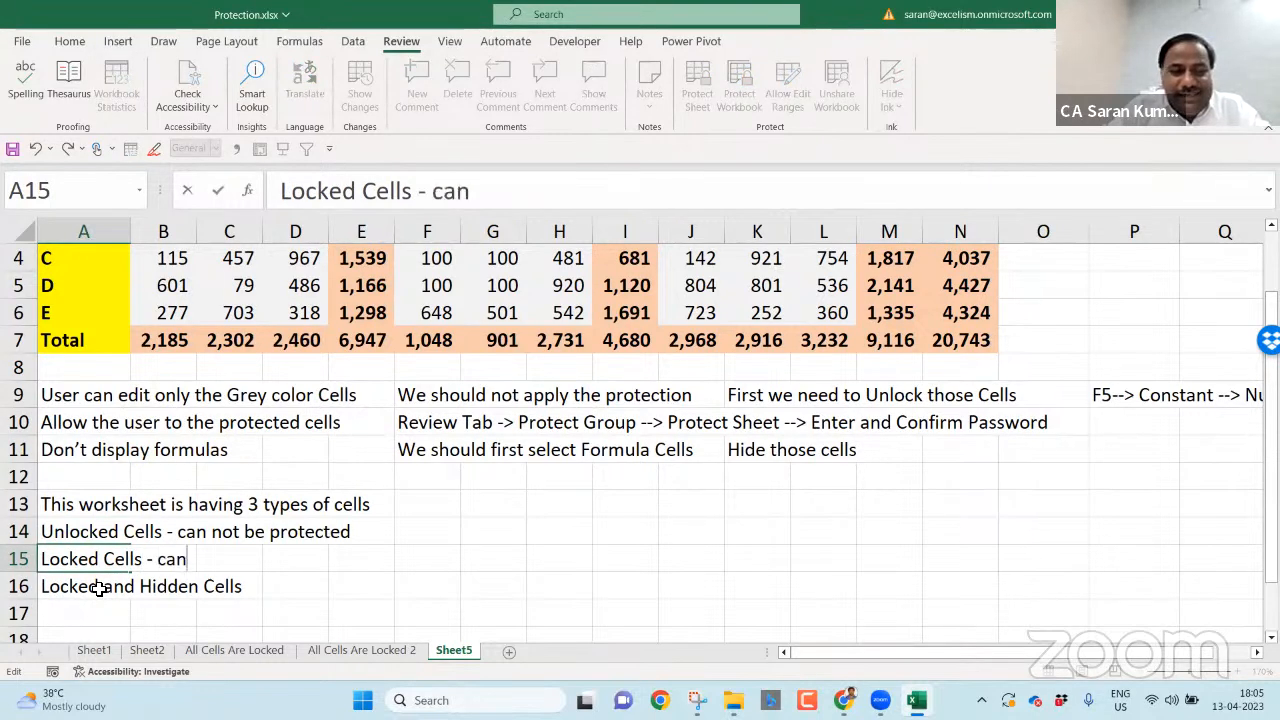
pyautogui.write(' be protected but')
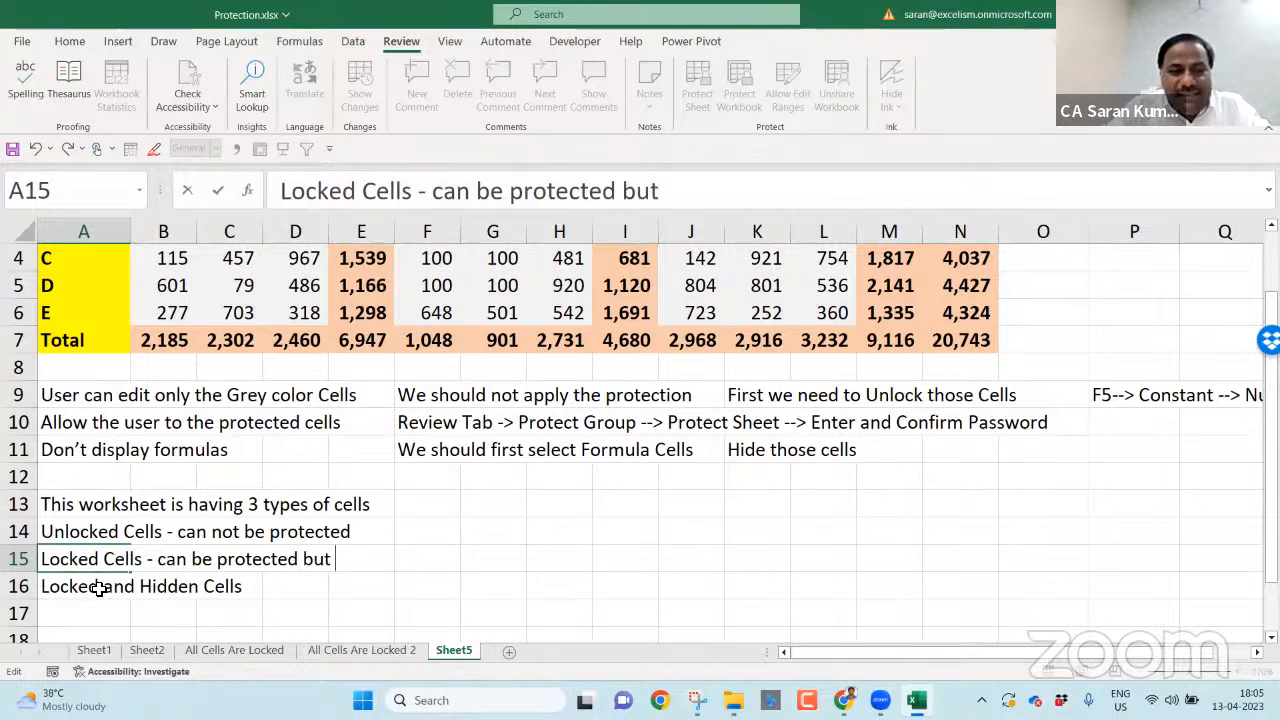
pyautogui.write(' can go into the')
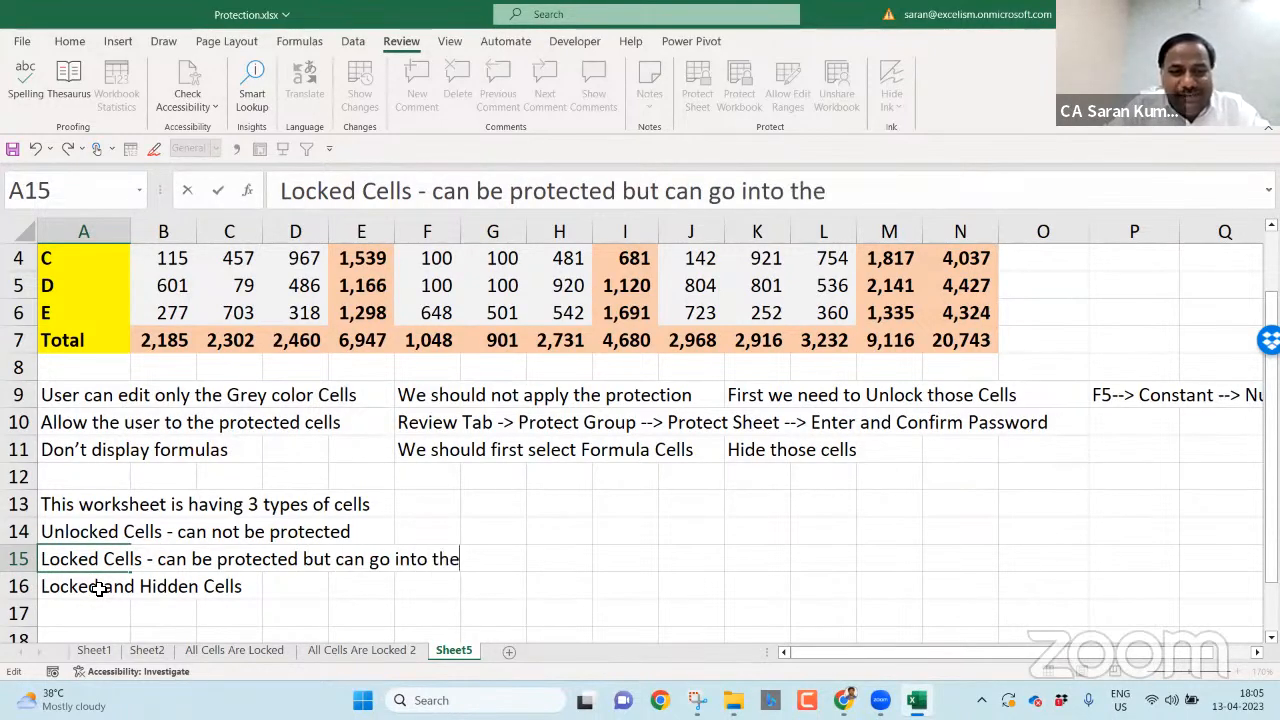
pyautogui.write(' cell')
pyautogui.press('Return')
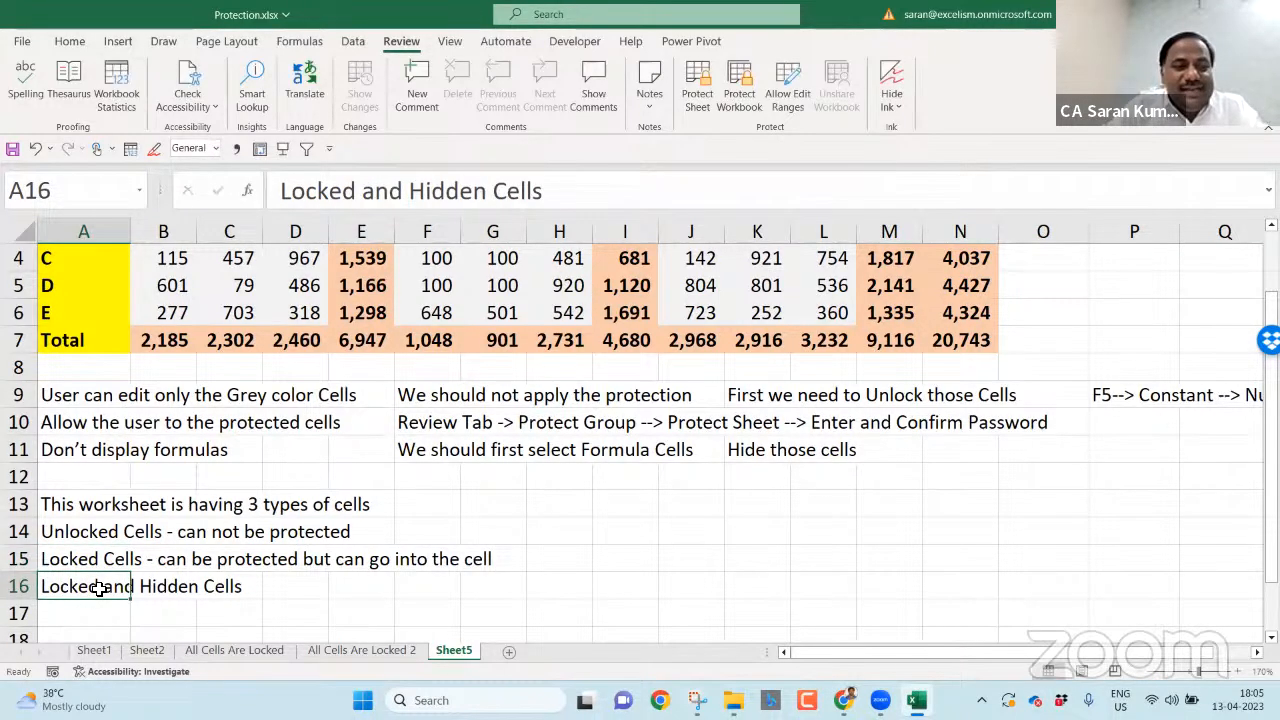
# - Append '- can be protected but can not see the formula bar content' to A16
pyautogui.press('F2')
pyautogui.write('- can be proc')
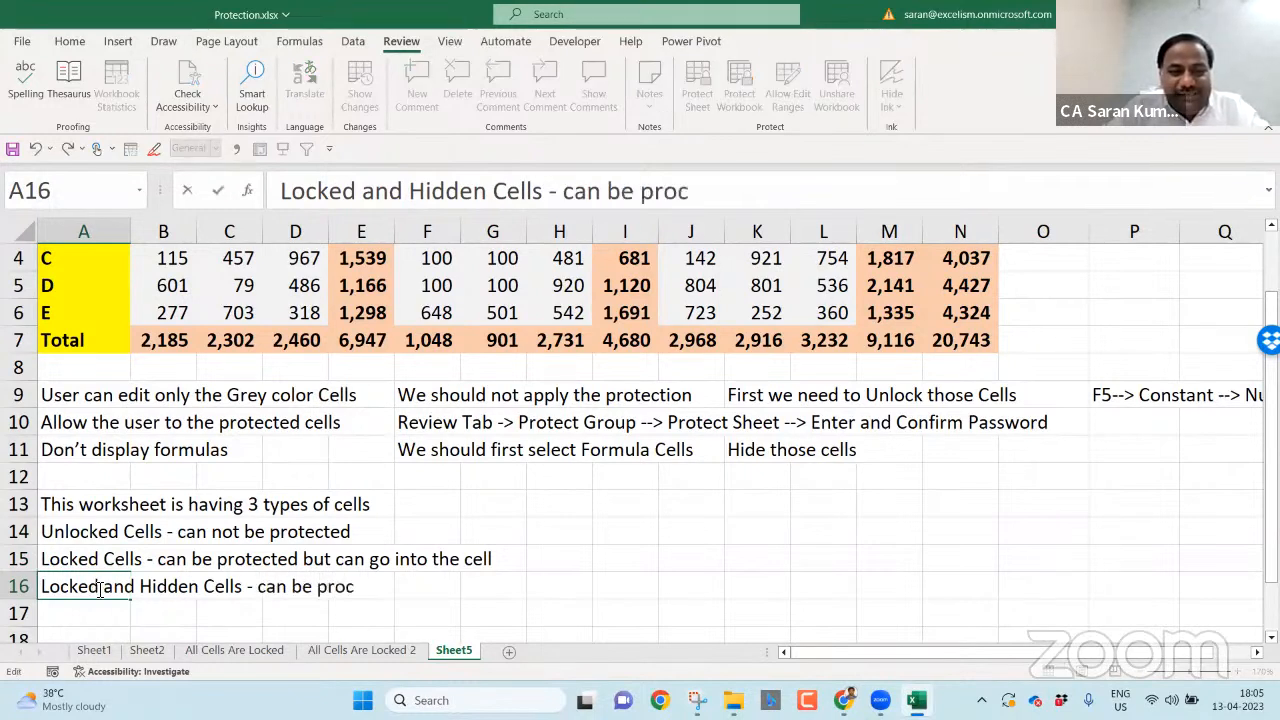
pyautogui.write('ted')
pyautogui.press('BackSpace')
pyautogui.press('BackSpace')
pyautogui.press('BackSpace')
pyautogui.write('tected but can not')
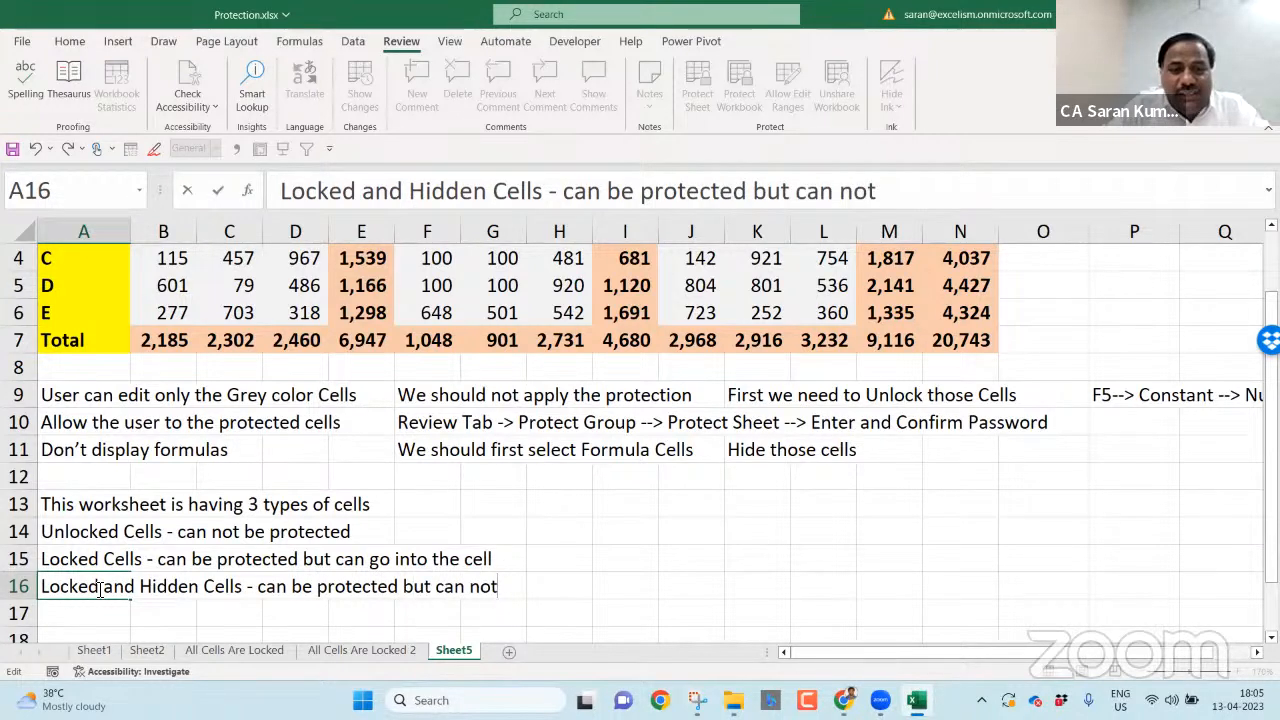
pyautogui.write(' see the formula bar con')
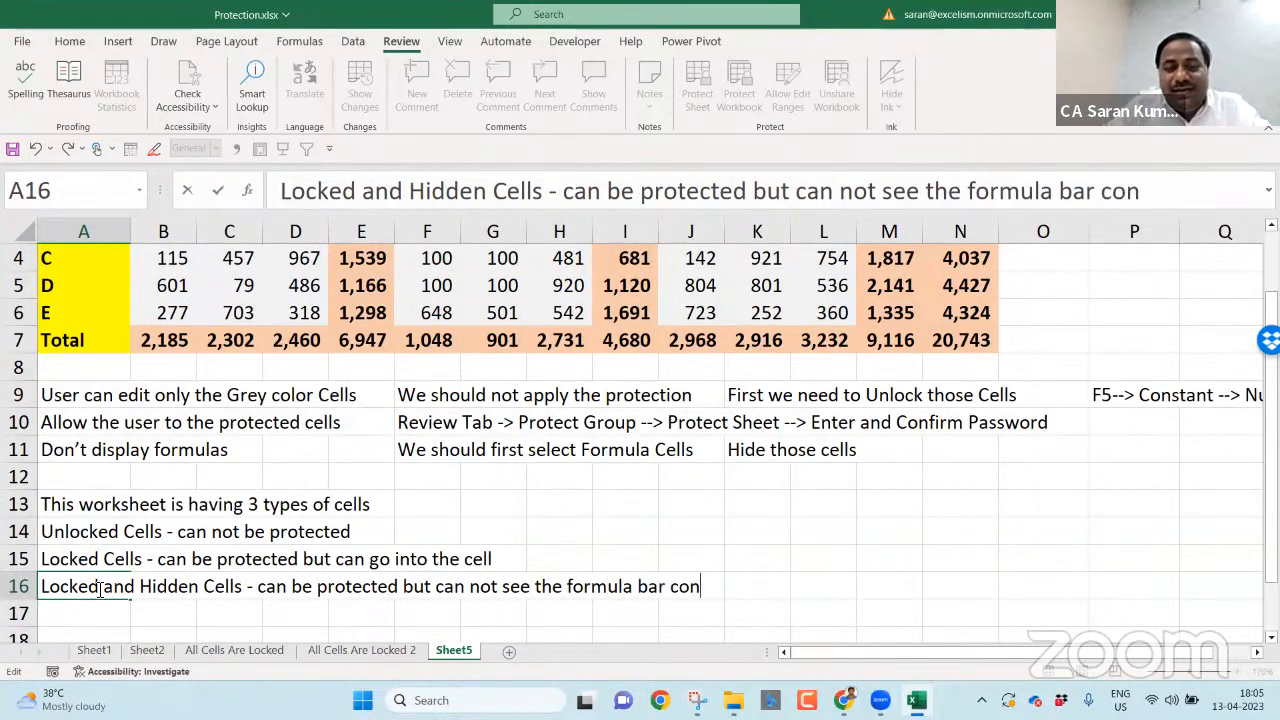
pyautogui.write('tent')
pyautogui.press('Return')
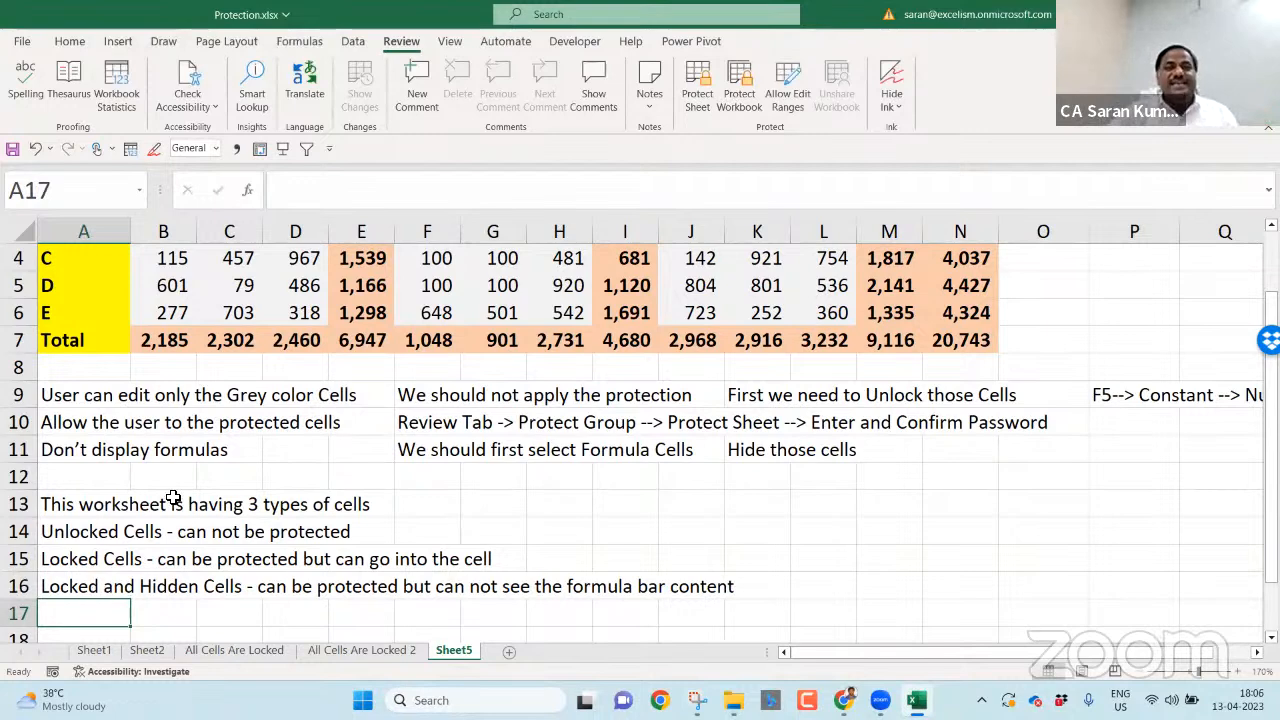
pyautogui.click(415, 378)
# - Protect Sheet5 with a password, entering and confirming it
pyautogui.hotkey('ctrl', 'Home')
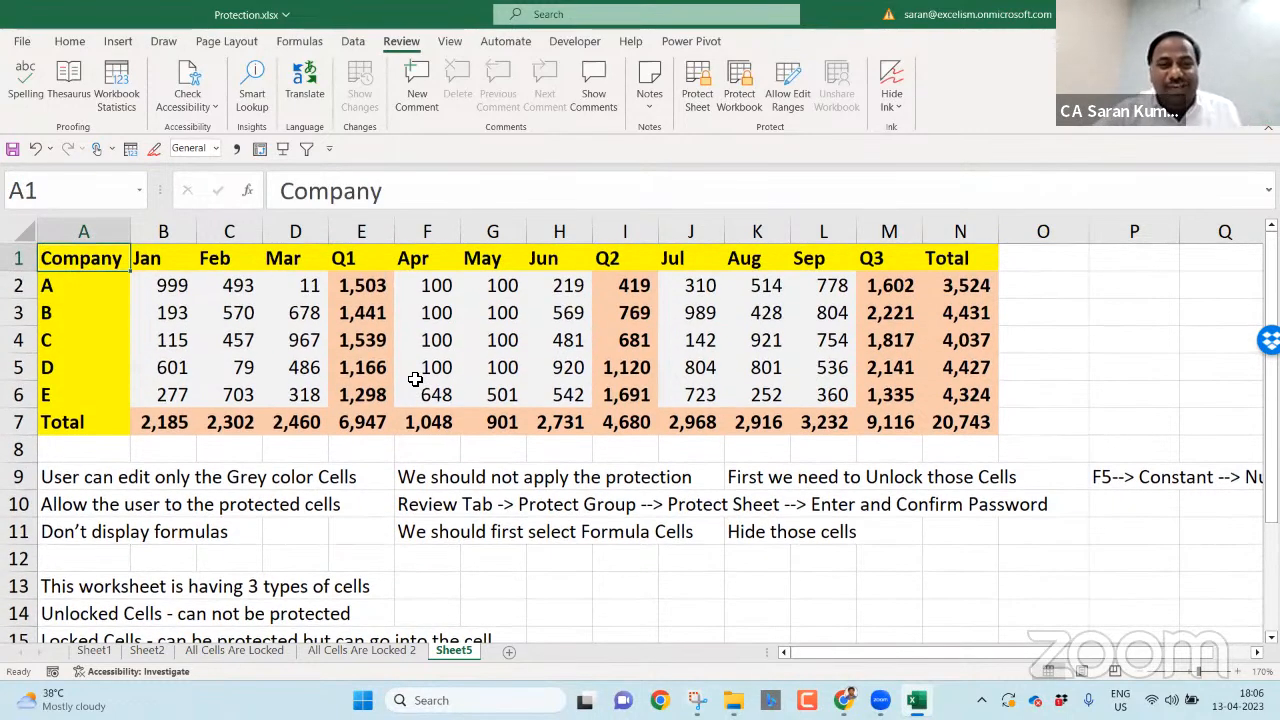
pyautogui.click(701, 108)
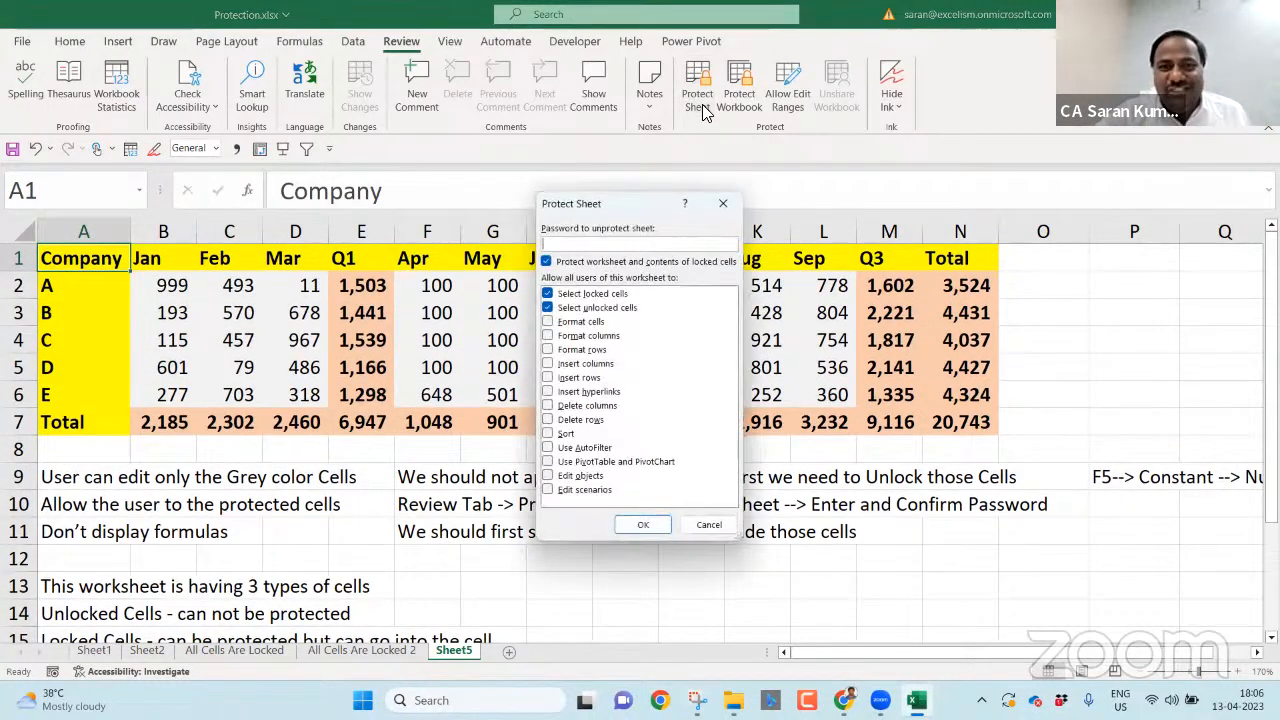
pyautogui.write('1')
pyautogui.press('Return')
pyautogui.write('1')
pyautogui.press('Return')
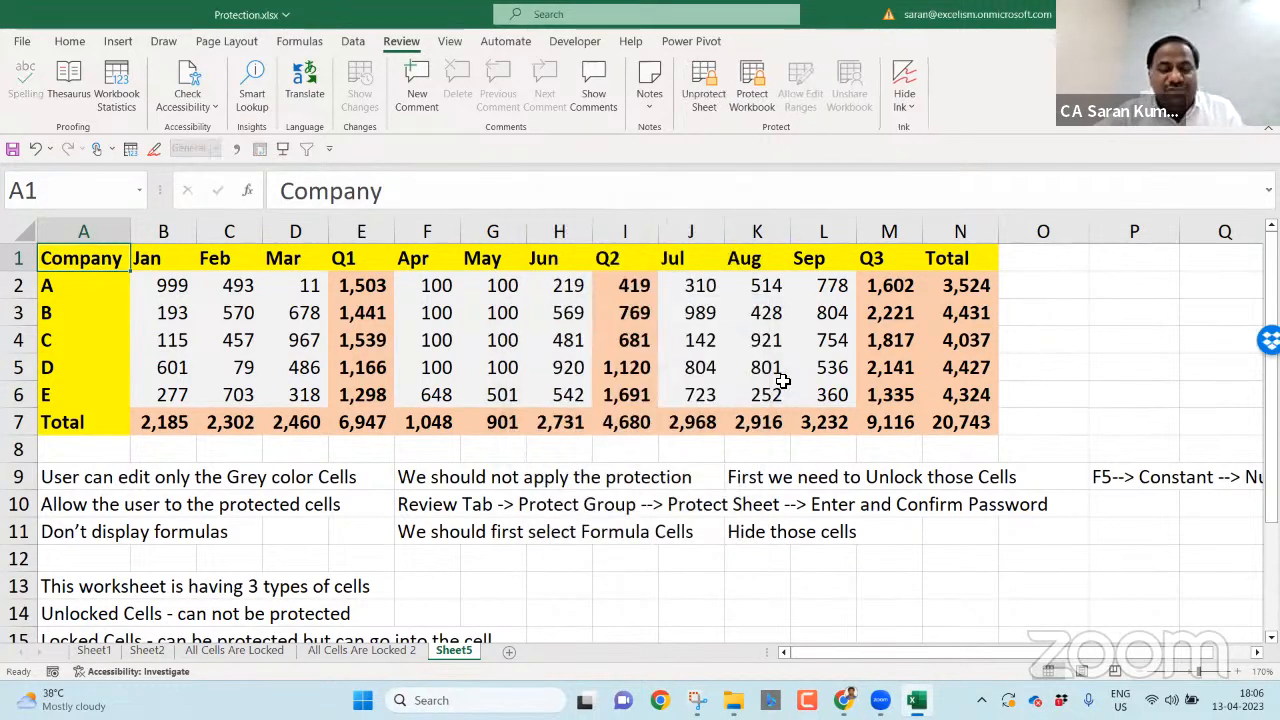
# - Show locked cells remain selectable, then change the February value in C5 to 90
pyautogui.click(60, 312)
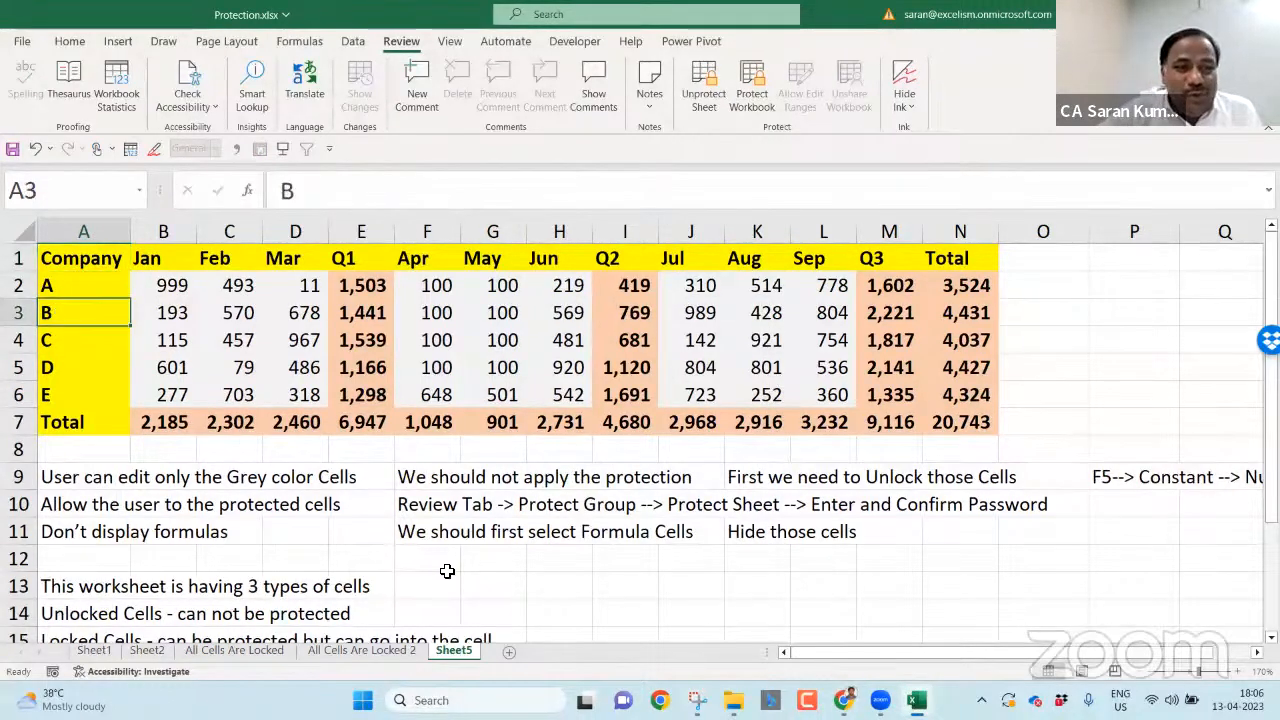
pyautogui.click(445, 568)
pyautogui.click(625, 422)
pyautogui.click(960, 449)
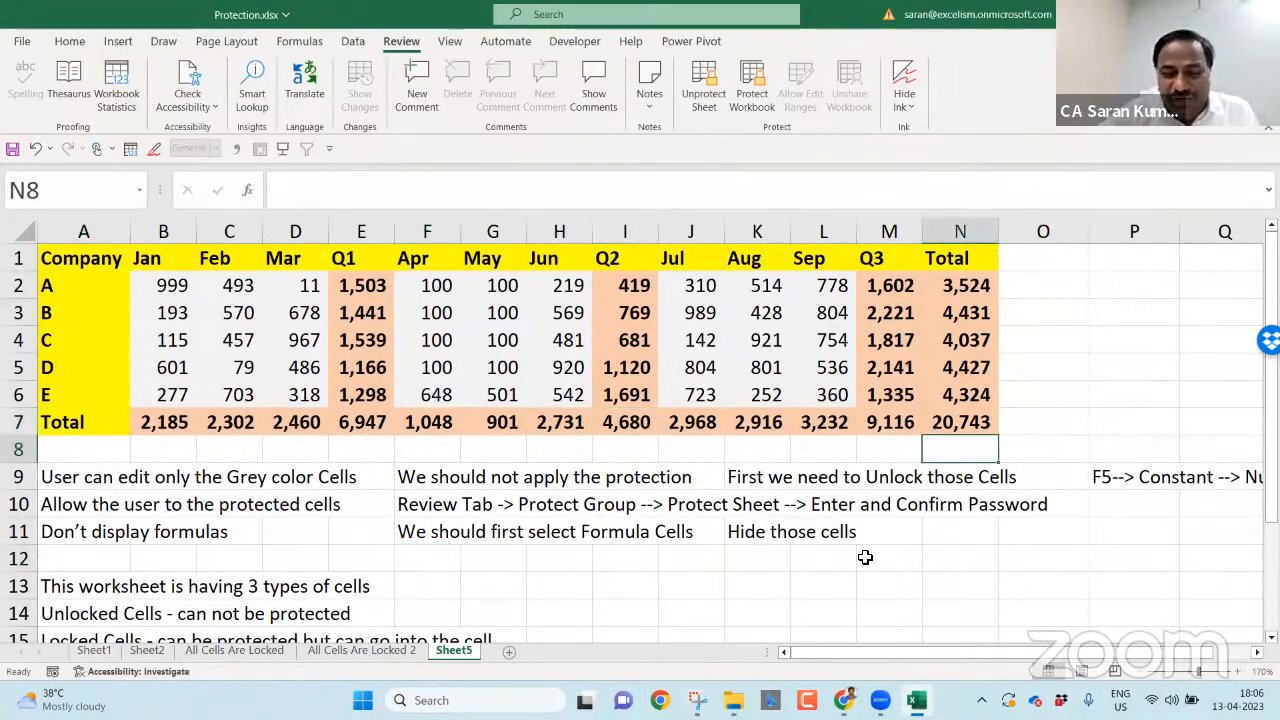
pyautogui.click(865, 557)
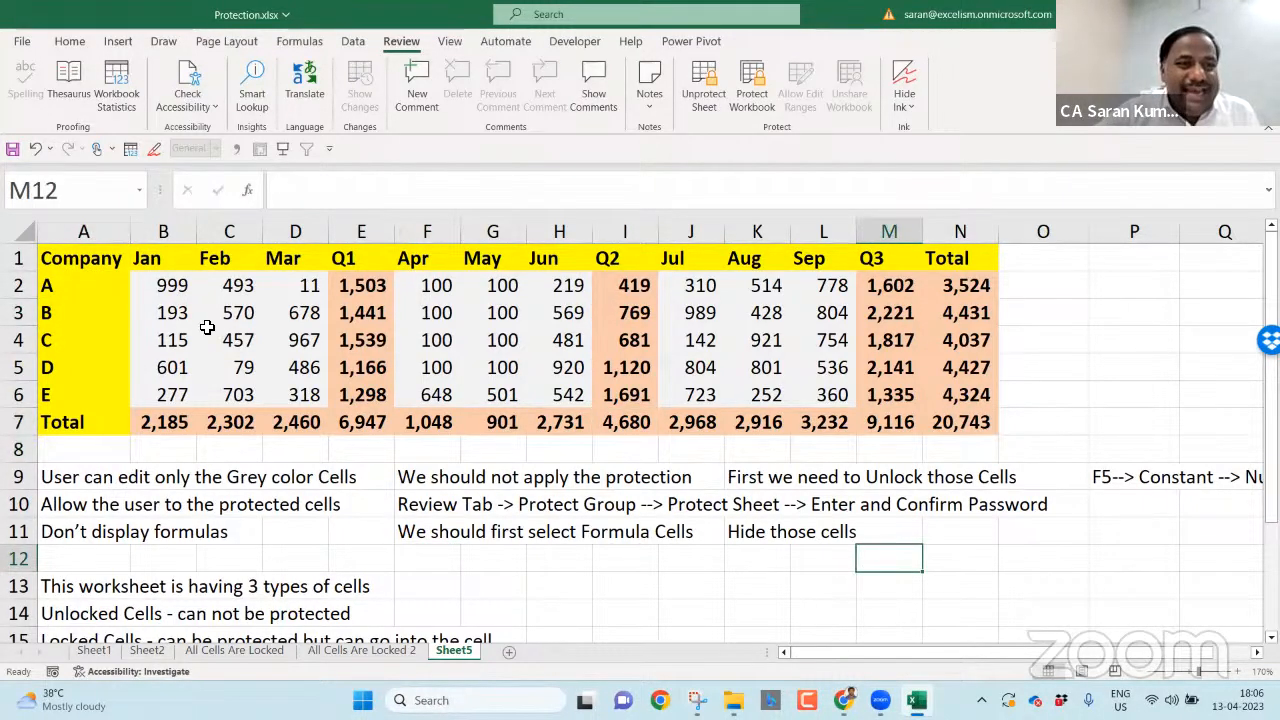
pyautogui.click(157, 282)
pyautogui.click(255, 365)
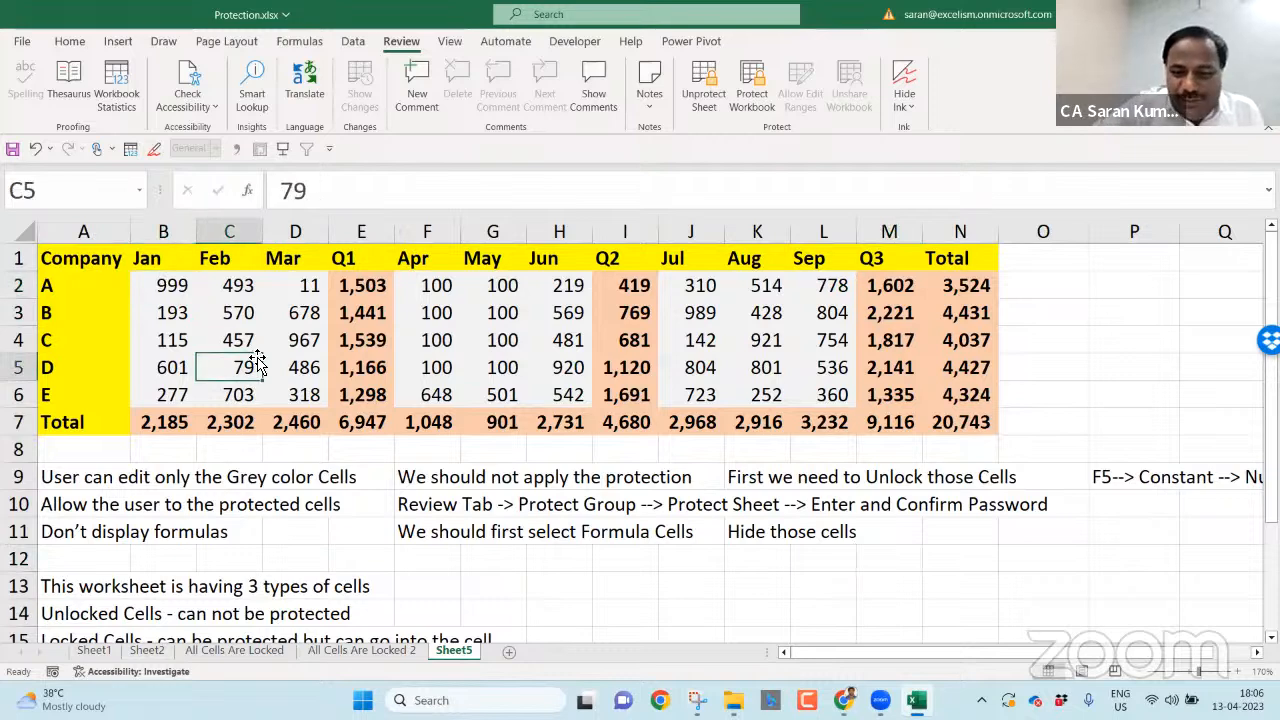
pyautogui.write('90')
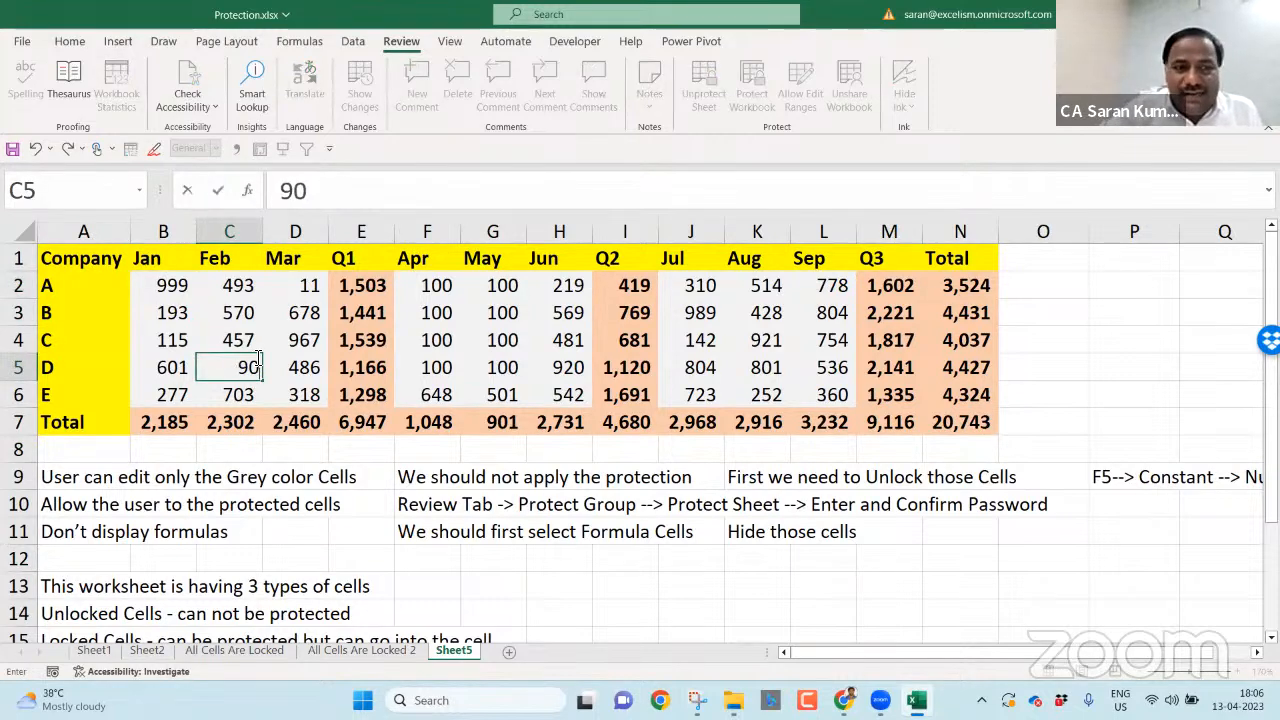
pyautogui.press('Return')
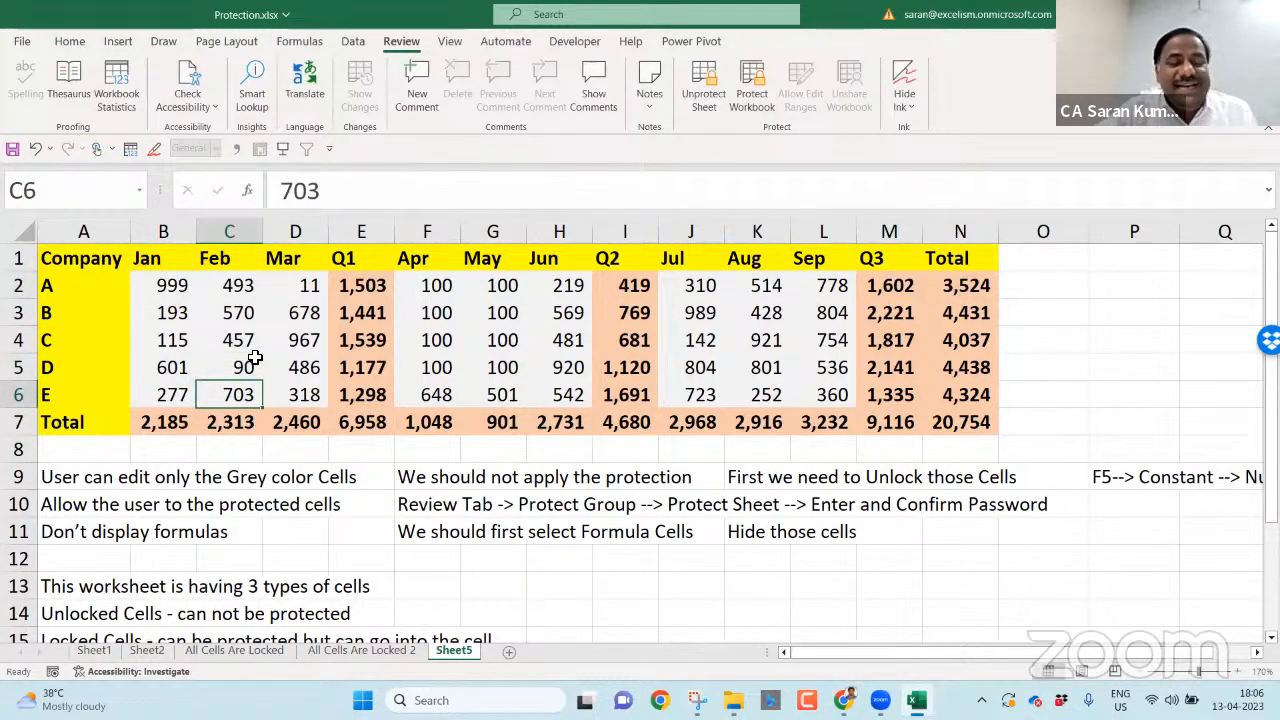
# - Step across the month headers and through the Q1, Total and Q3 formula cells
pyautogui.click(100, 260)
pyautogui.click(177, 257)
pyautogui.click(222, 257)
pyautogui.click(294, 256)
pyautogui.click(341, 255)
pyautogui.click(430, 252)
pyautogui.click(352, 260)
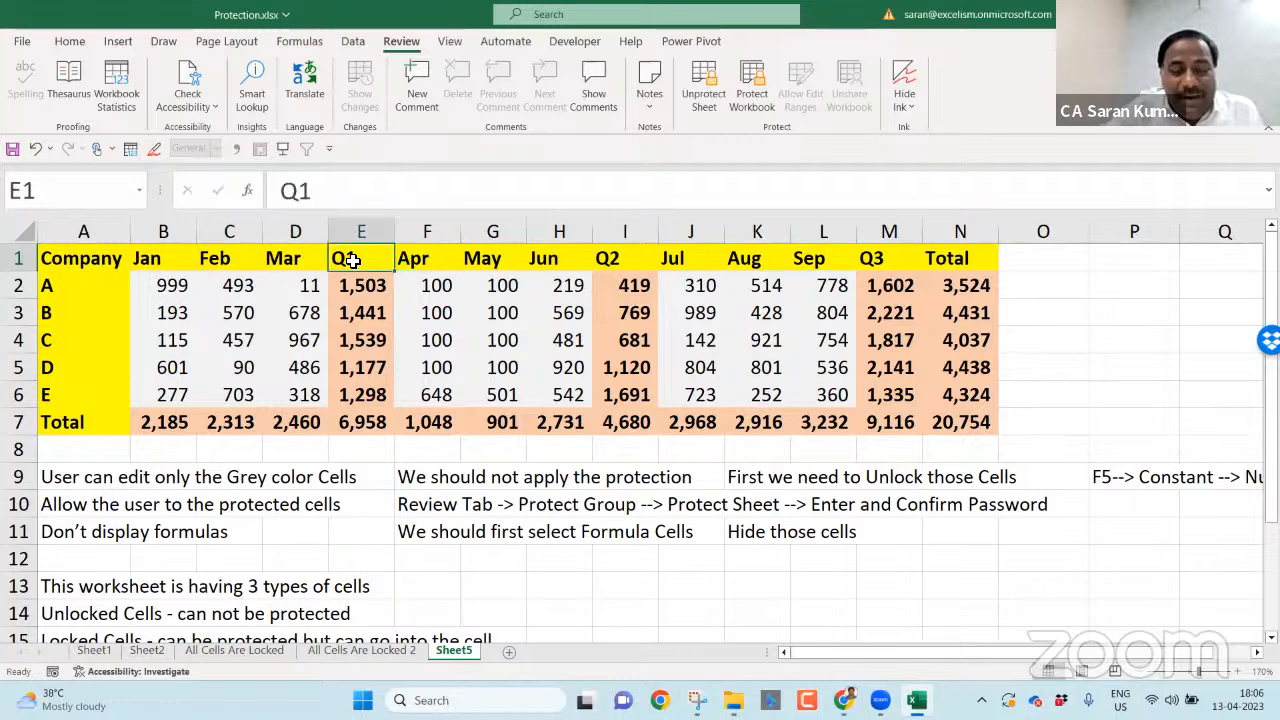
pyautogui.press('Down')
pyautogui.press('Down')
pyautogui.press('Down')
pyautogui.press('Down')
pyautogui.press('Down')
pyautogui.press('Down')
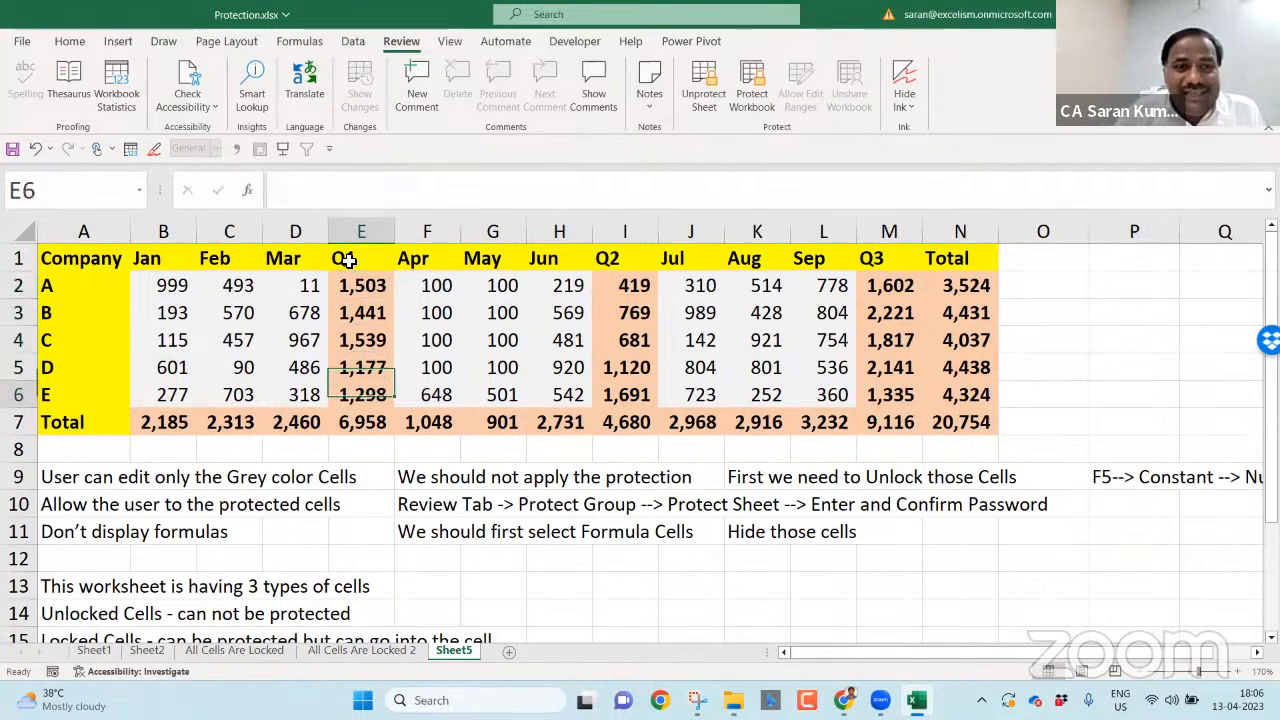
pyautogui.press('Right')
pyautogui.press('Right')
pyautogui.press('Right')
pyautogui.press('Right')
pyautogui.press('Right')
pyautogui.press('Right')
pyautogui.press('Right')
pyautogui.press('Right')
pyautogui.press('Right')
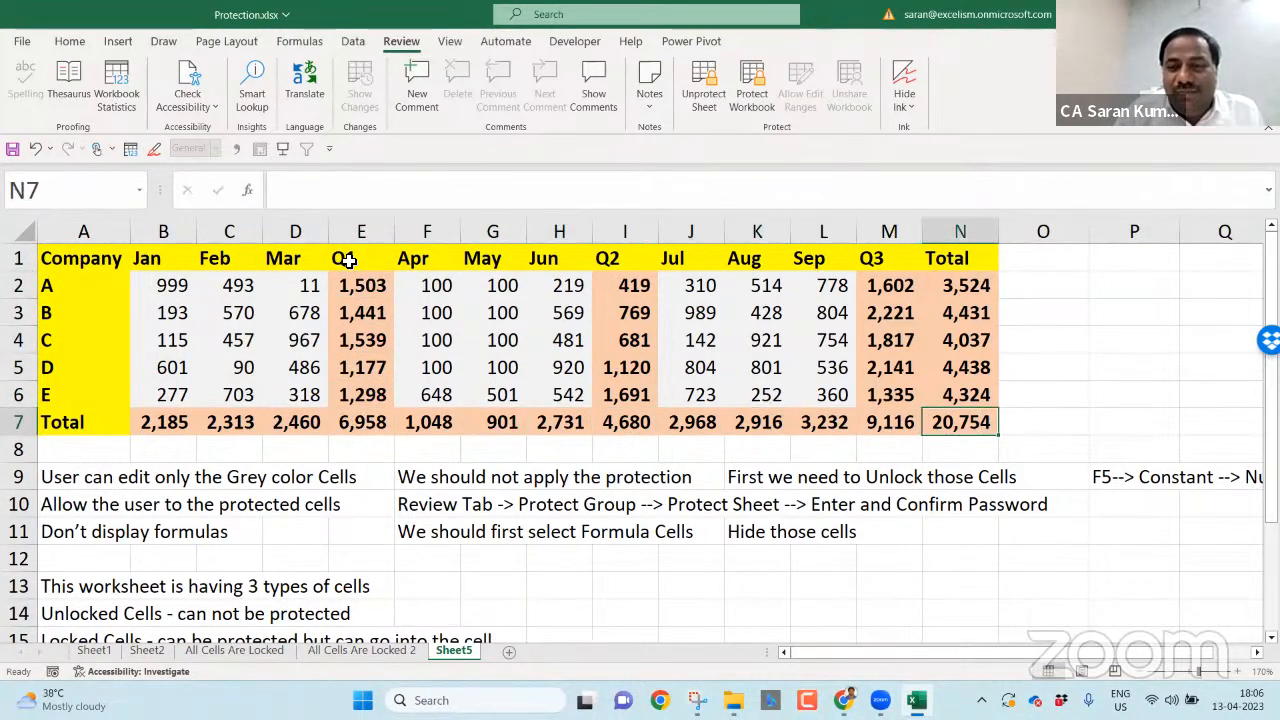
pyautogui.press('Up')
pyautogui.press('Up')
pyautogui.press('Up')
pyautogui.press('Up')
pyautogui.press('Up')
pyautogui.press('Left')
pyautogui.press('Down')
pyautogui.press('Down')
pyautogui.press('Down')
pyautogui.press('Down')
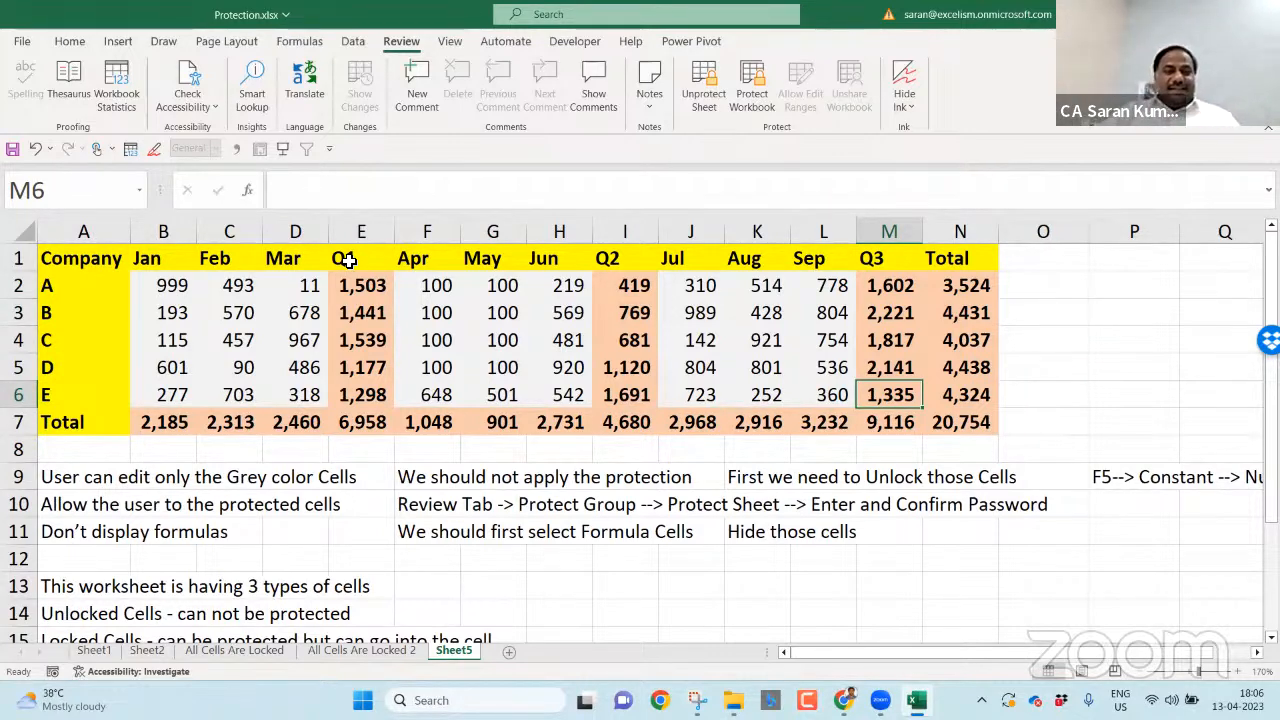
# - Rename Sheet5 to 'Protection of Cells' and Sheet1 to 'Protection', correcting a 'Protected' typo
pyautogui.hotkey('alt', 'o')
pyautogui.write('hrProt')
pyautogui.write('ection of Cells')
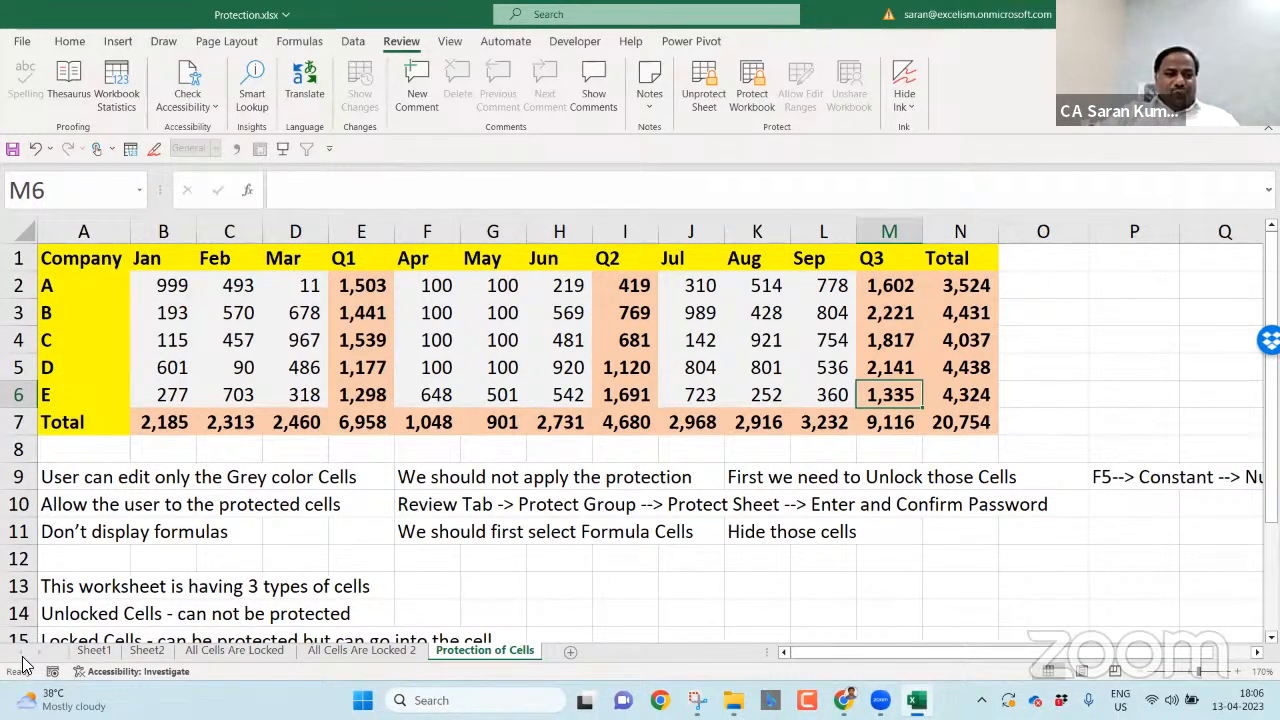
pyautogui.click(93, 651)
pyautogui.doubleClick(93, 651)
pyautogui.write('Protected')
pyautogui.press('Return')
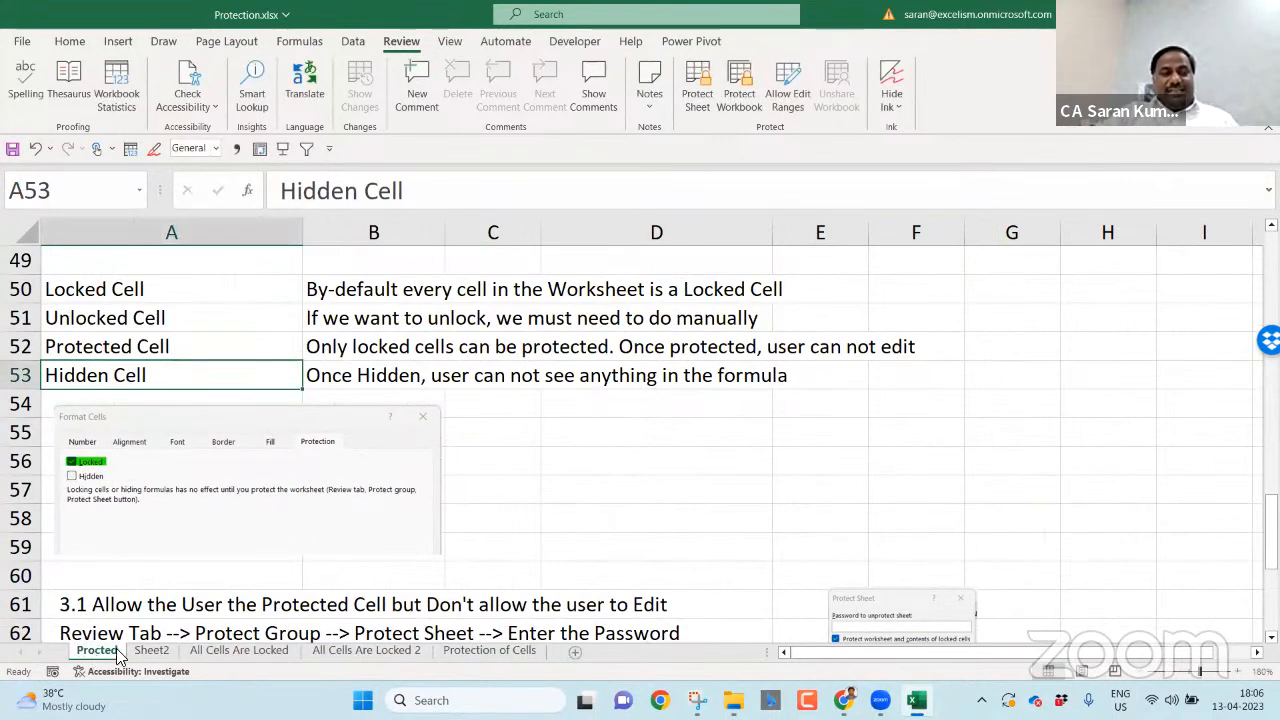
pyautogui.doubleClick(106, 651)
pyautogui.write('Protection')
pyautogui.press('Return')
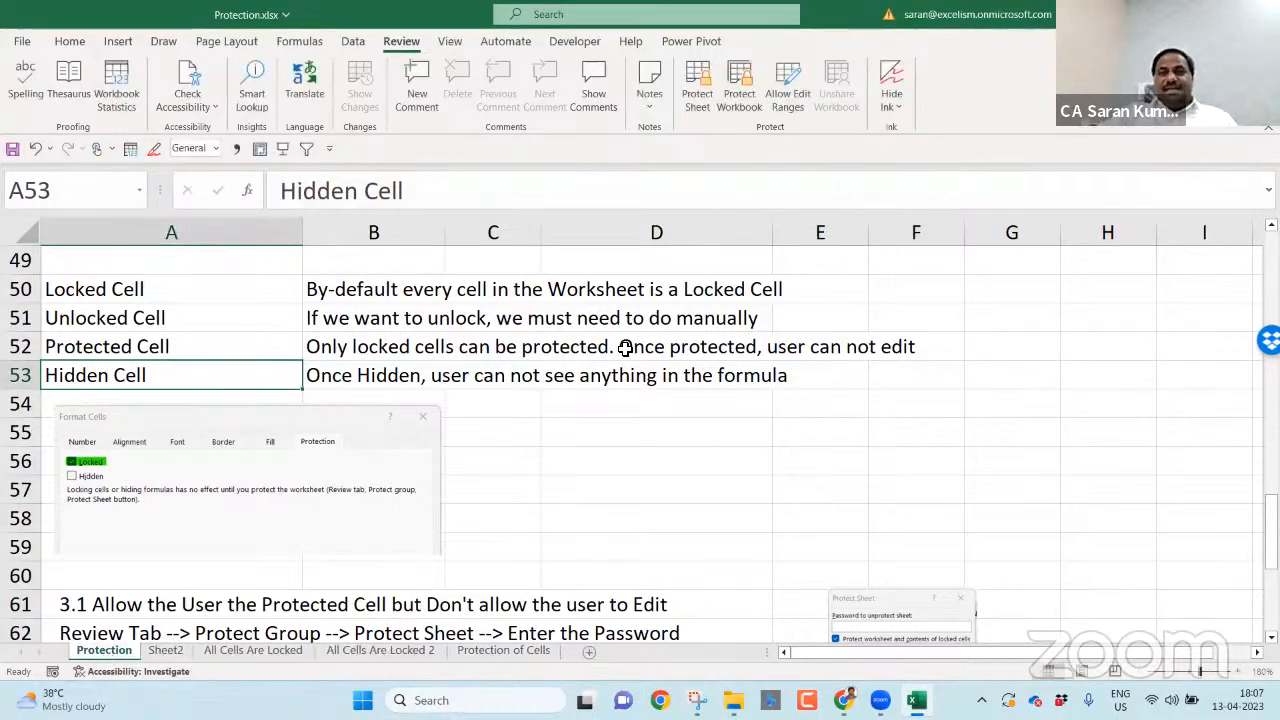
# - Unprotect the Protection of Cells sheet by entering its password
pyautogui.click(530, 650)
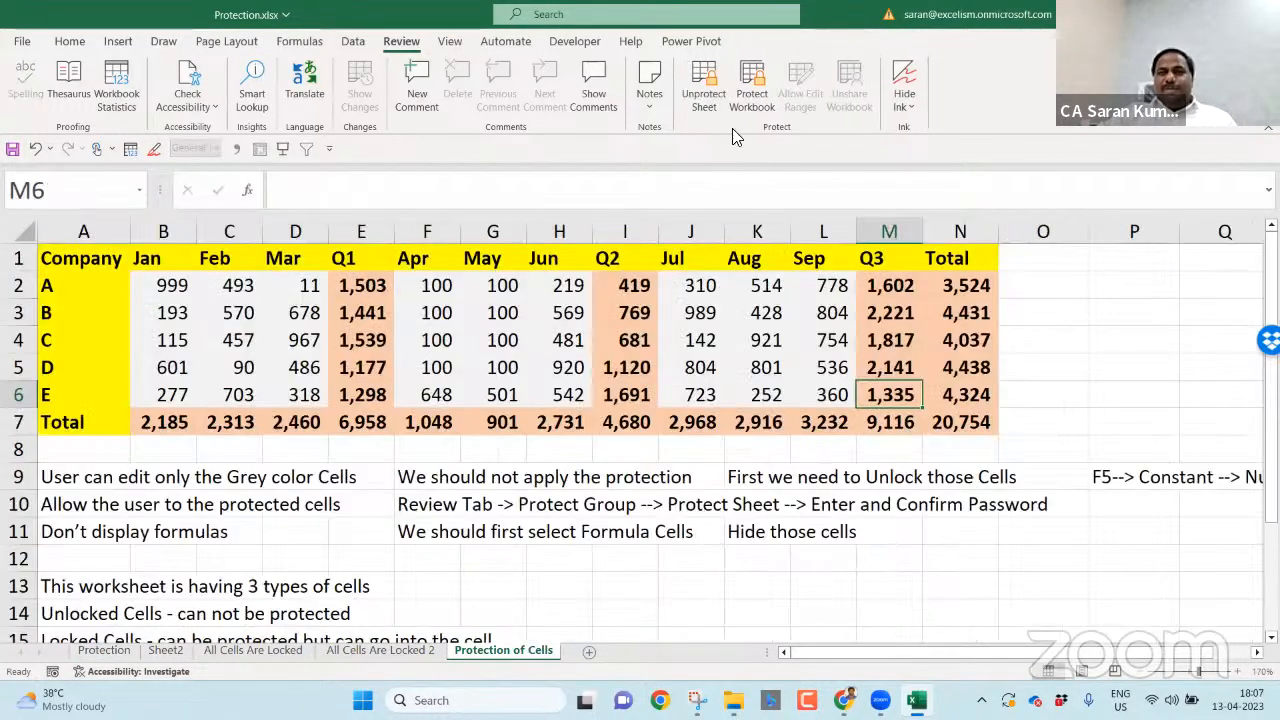
pyautogui.click(704, 96)
pyautogui.write('1')
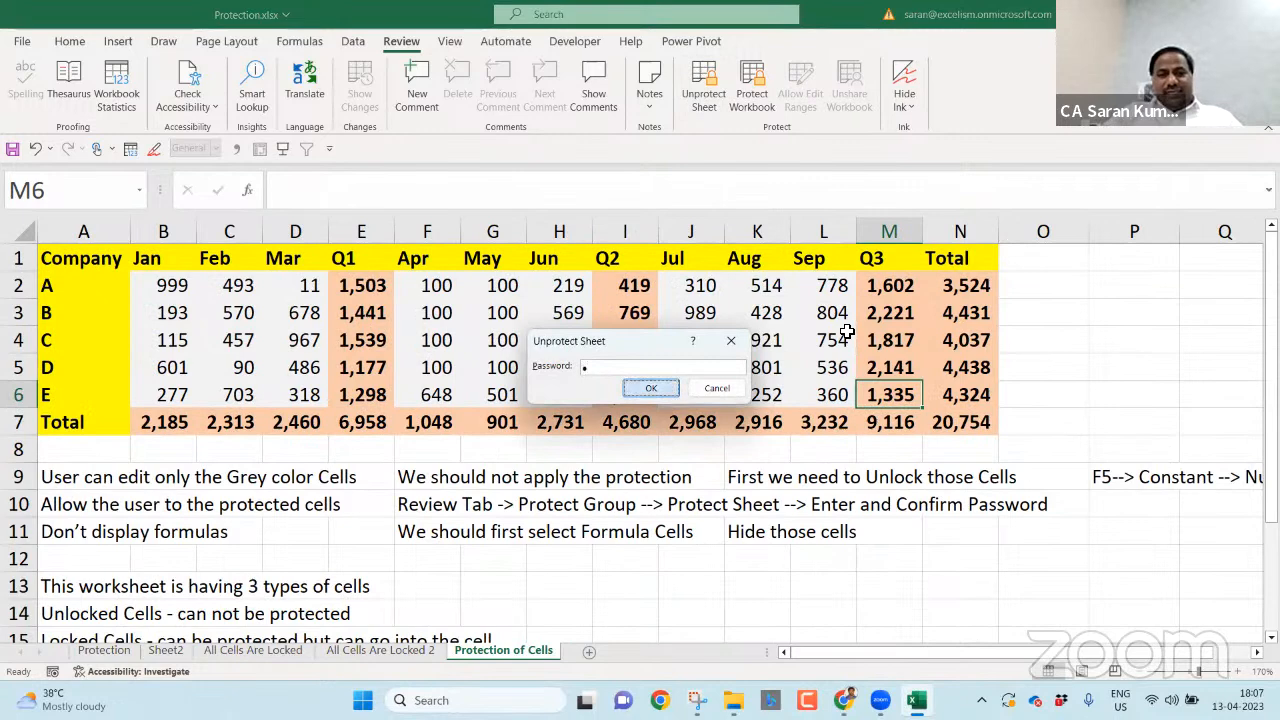
pyautogui.press('Return')
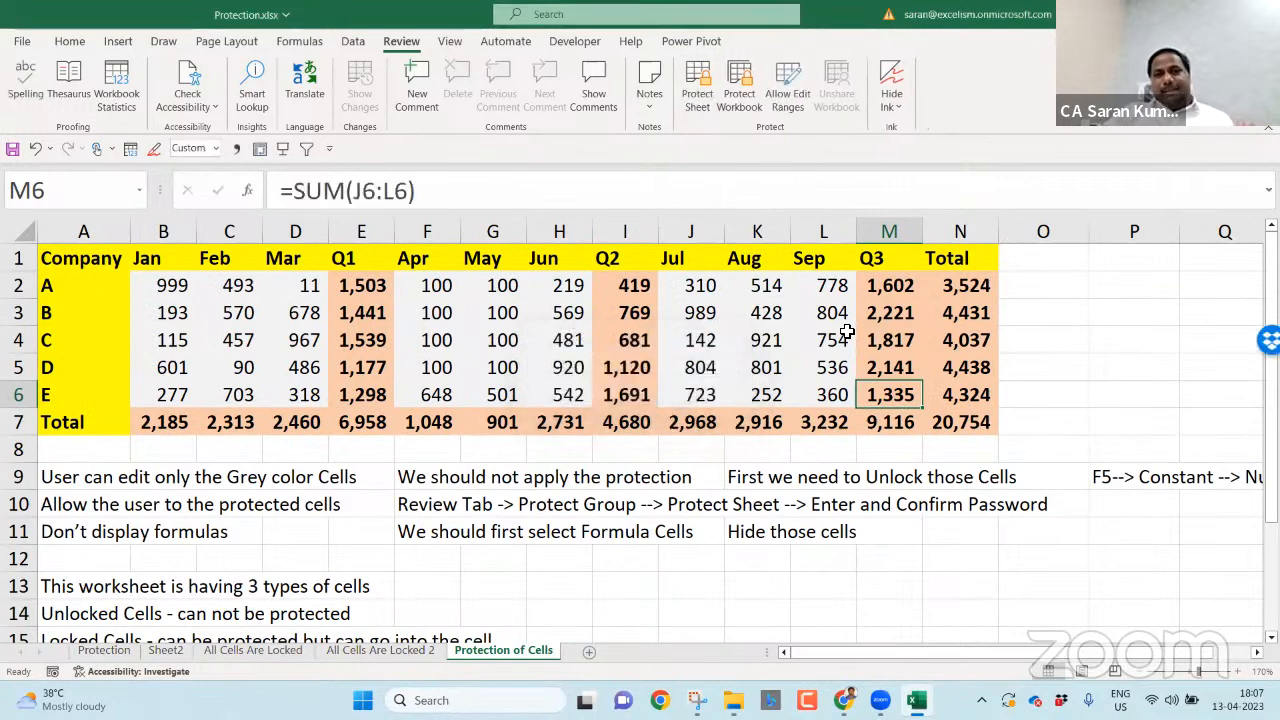
pyautogui.click(632, 531)
# - Close the workbook and Snipping Tool, reopen Protection.xlsx, and show the Protection sheet
pyautogui.hotkey('ctrl', 'w')
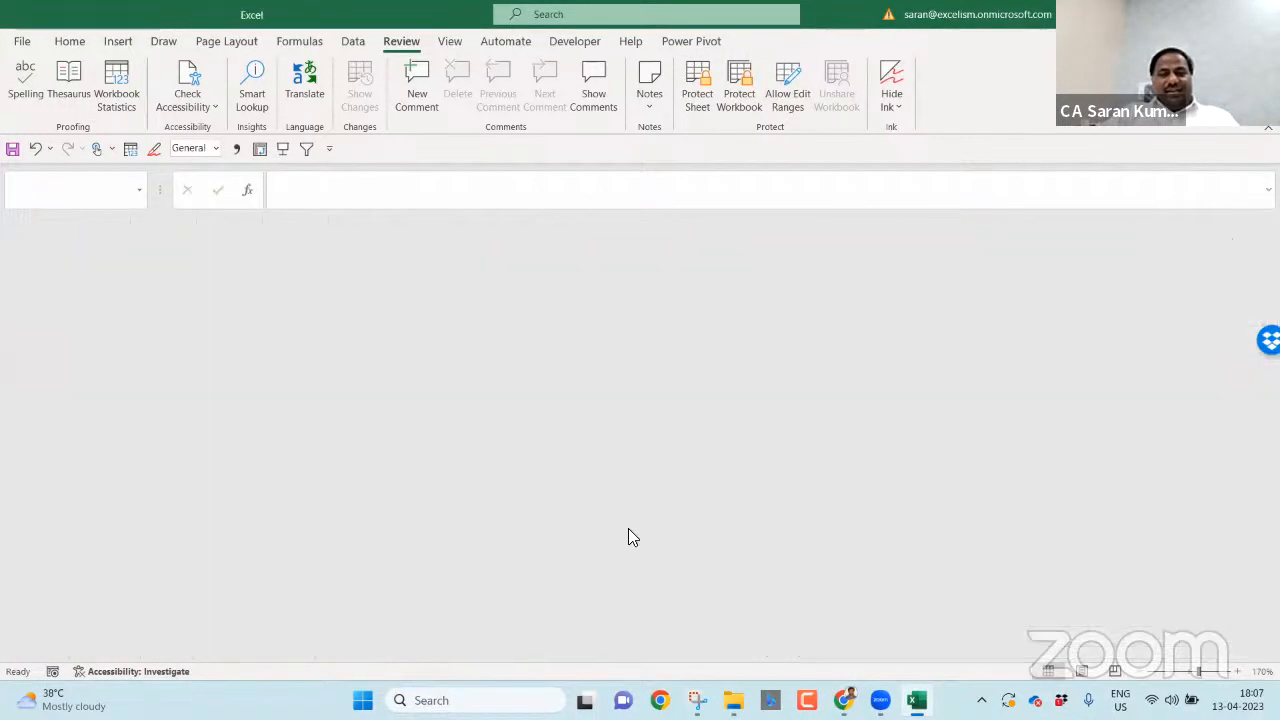
pyautogui.click(1257, 4)
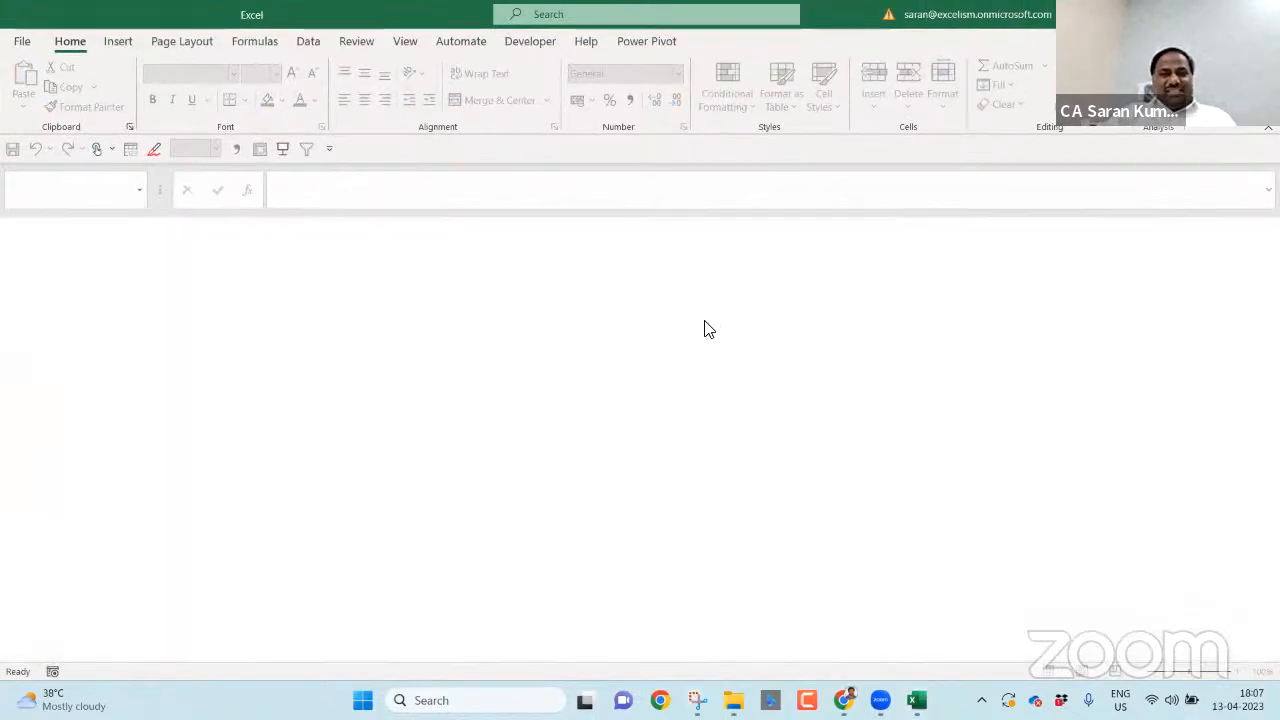
pyautogui.click(1198, 107)
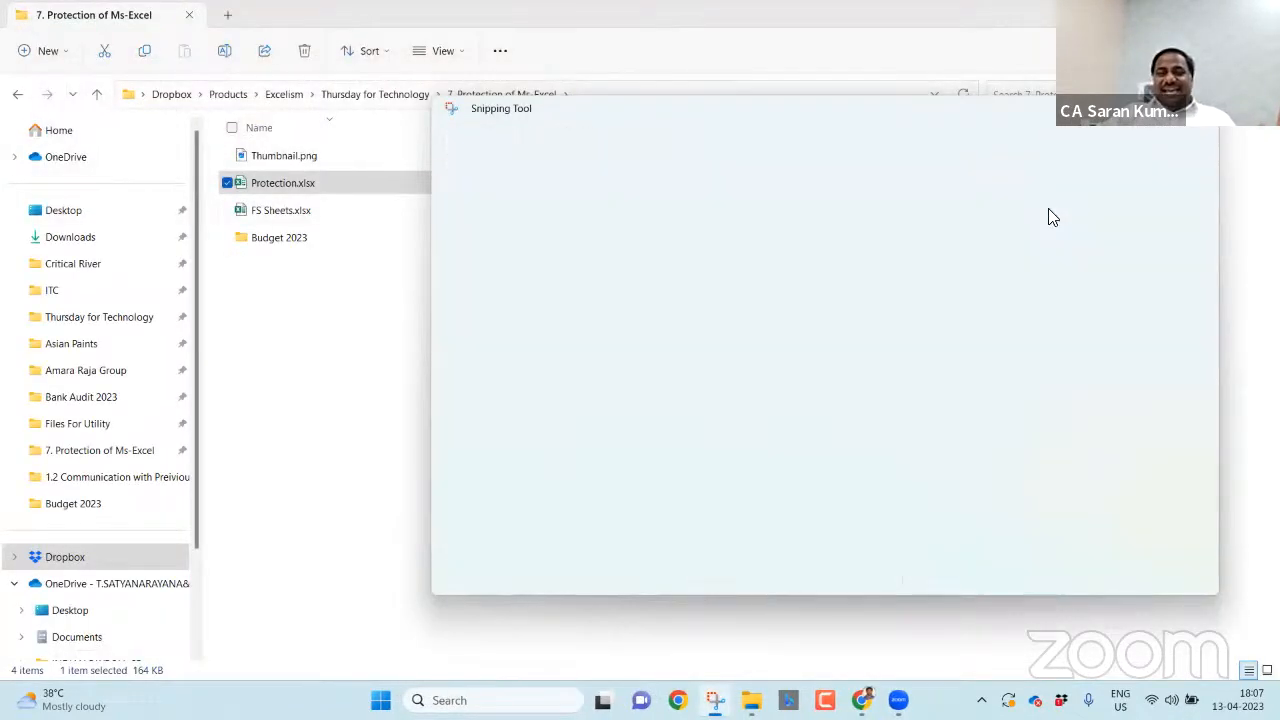
pyautogui.doubleClick(324, 184)
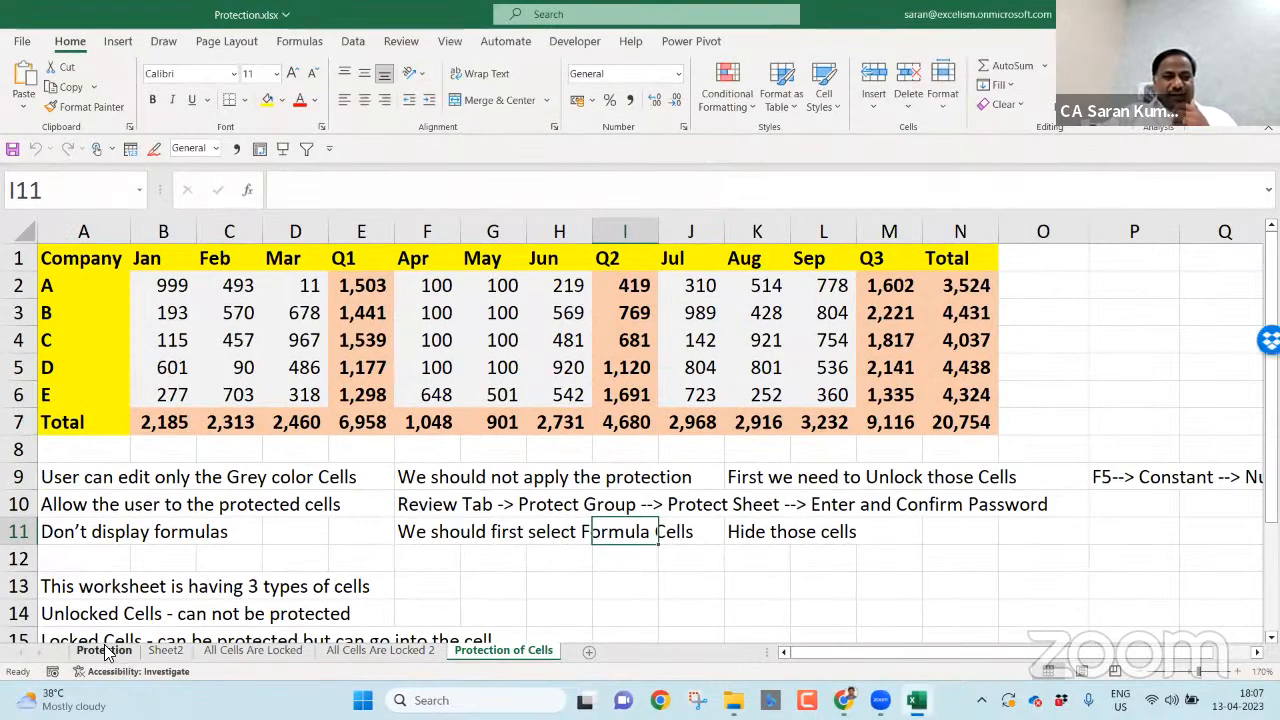
pyautogui.click(105, 650)
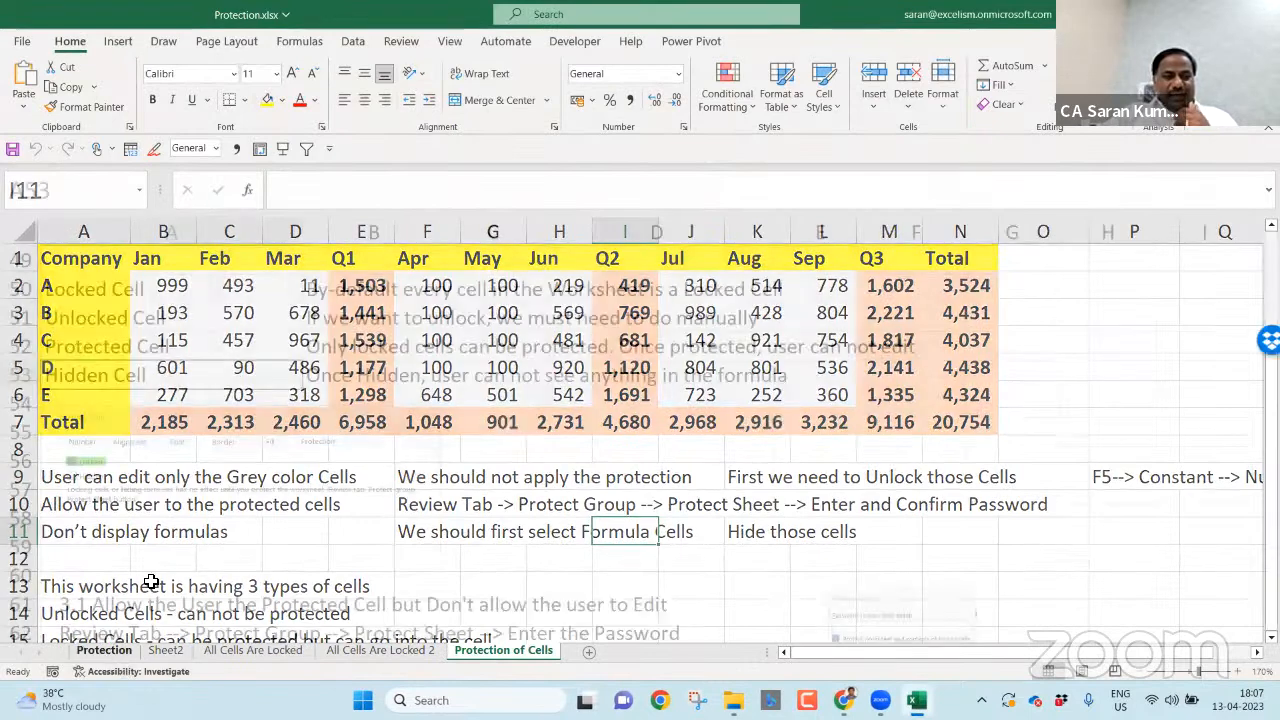
# - Enter 'Format --> Protection --> Hidden' in A68 and 'Then Protect' in A69
pyautogui.scroll(-4, 151, 581)
pyautogui.click(151, 581)
pyautogui.hotkey('ctrl', 'Up')
pyautogui.press('Down')
pyautogui.write('Fo')
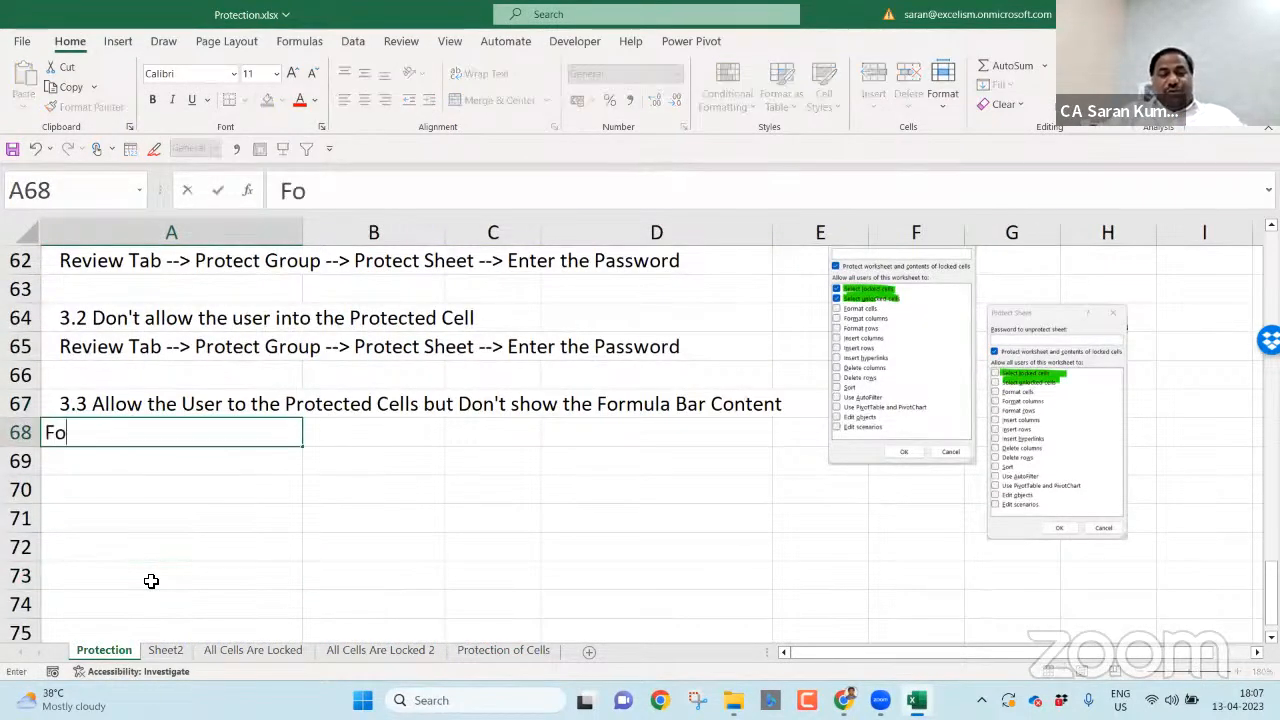
pyautogui.write('rmat --> Protection')
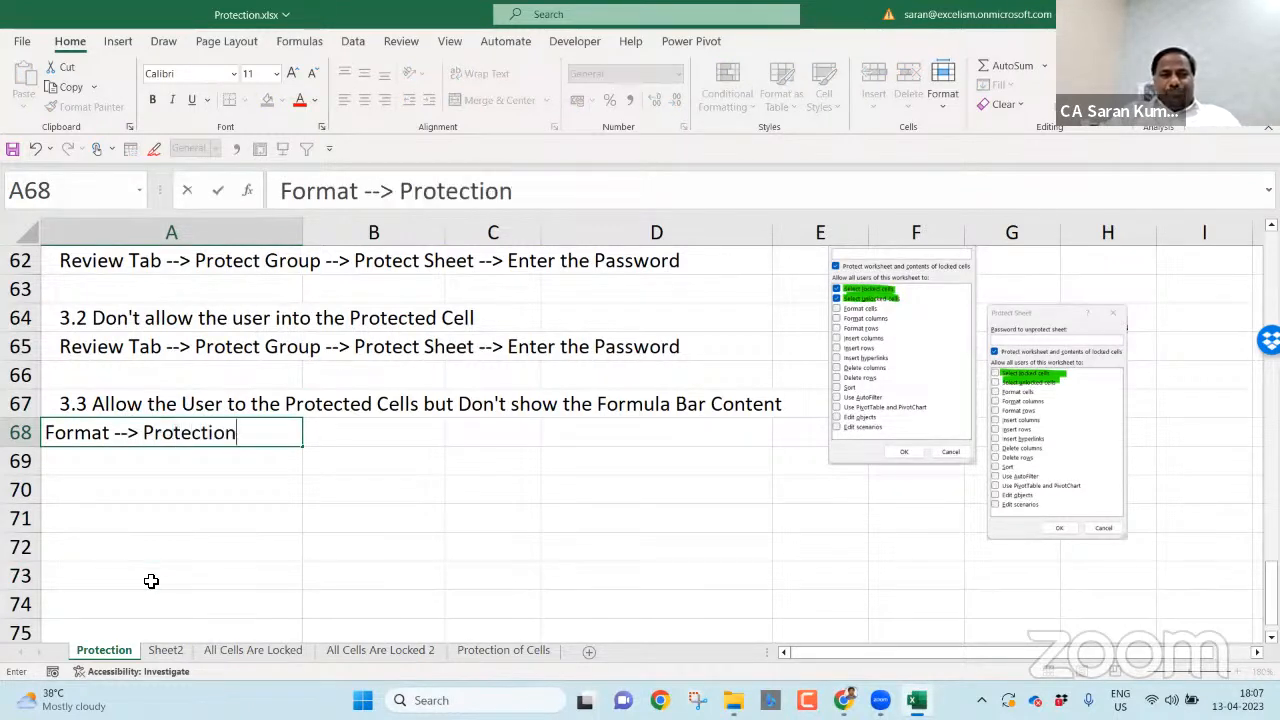
pyautogui.write(' --> Hide')
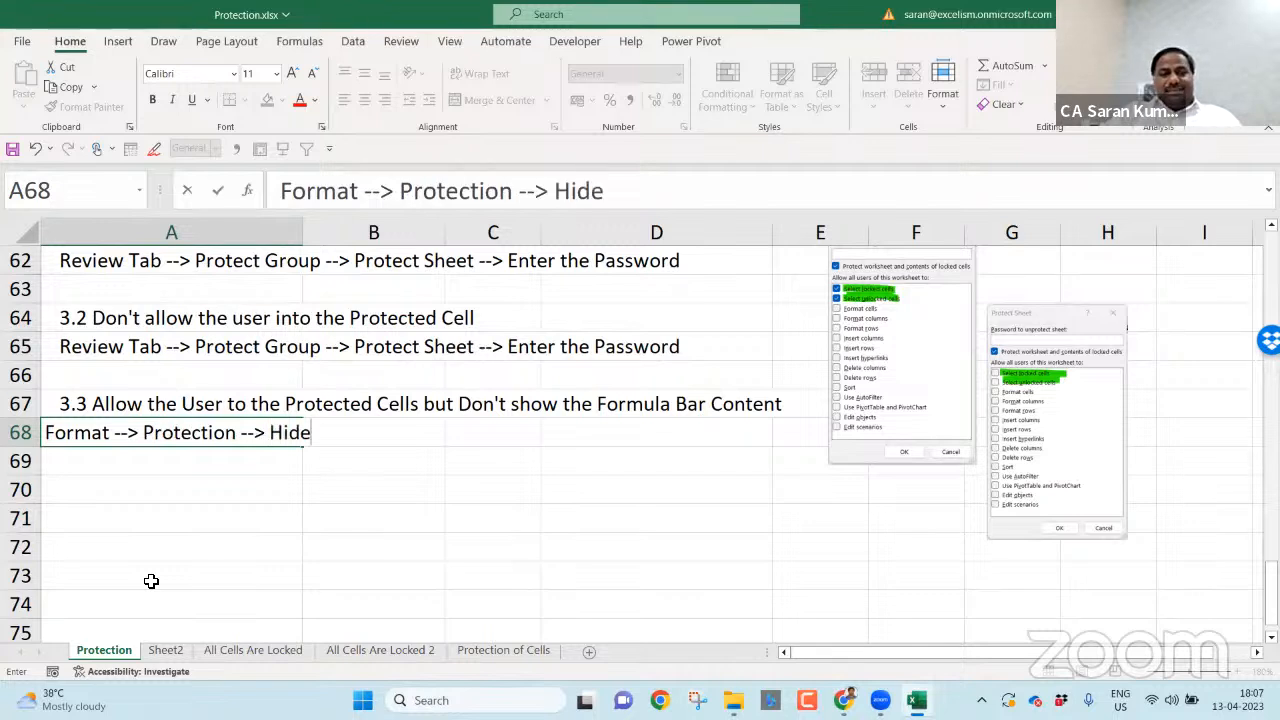
pyautogui.press('BackSpace')
pyautogui.write('den')
pyautogui.press('Return')
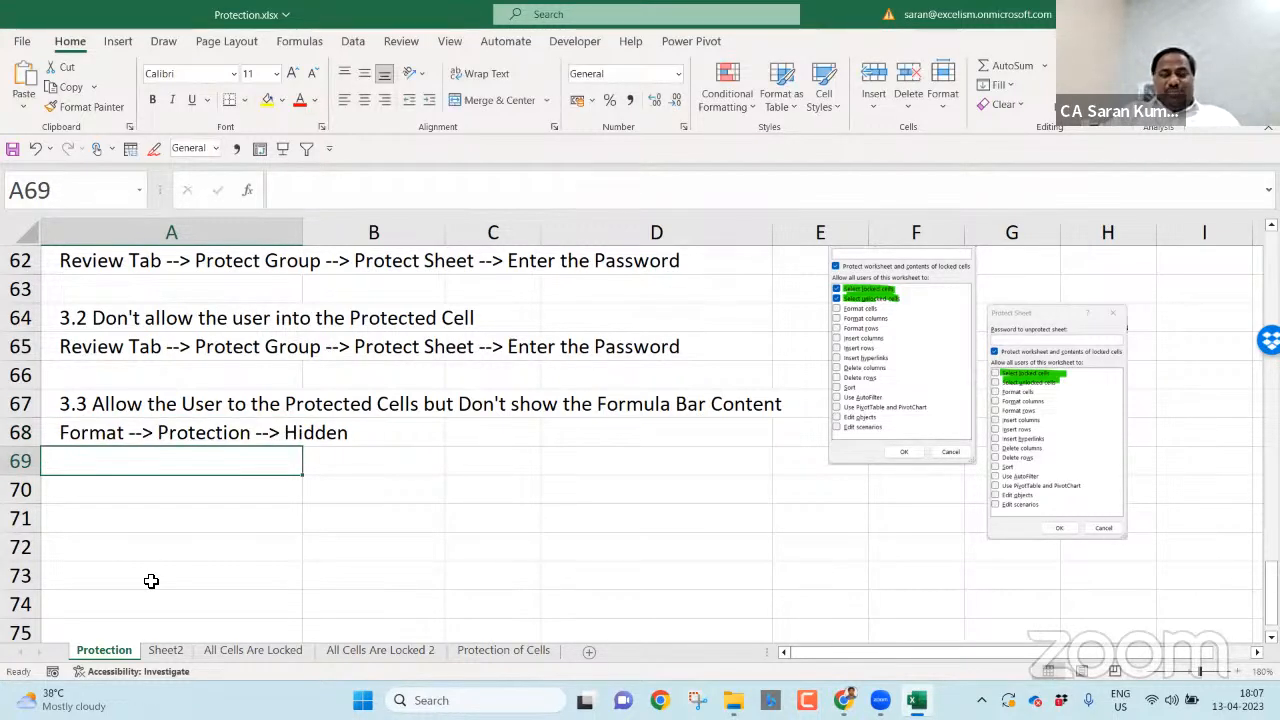
pyautogui.write('P')
pyautogui.press('BackSpace')
pyautogui.write('Then Protect')
pyautogui.press('Return')
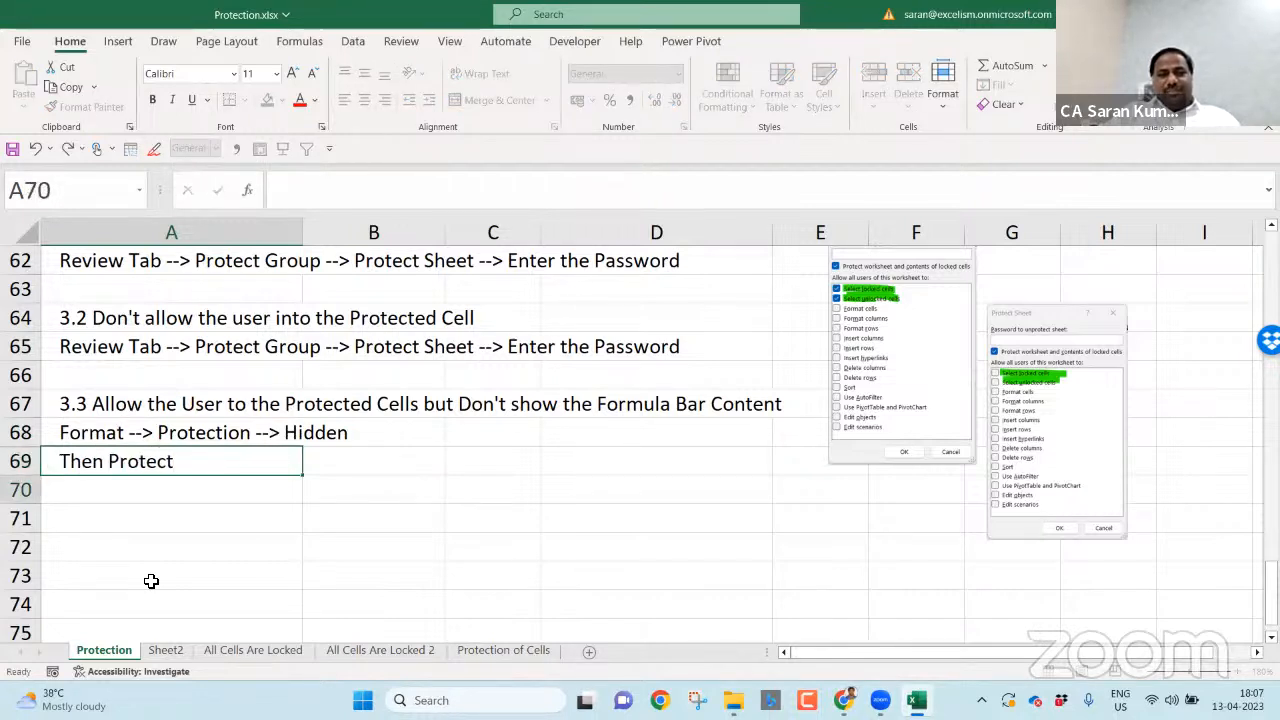
# - Review the earlier notes, moving up the Protection sheet toward the cell-type notes near row 51
pyautogui.press('Up')
pyautogui.press('Up')
pyautogui.hotkey('shift', 'Down')
pyautogui.press('Up')
pyautogui.press('Up')
pyautogui.press('Up')
pyautogui.press('Up')
pyautogui.press('Up')
pyautogui.press('Up')
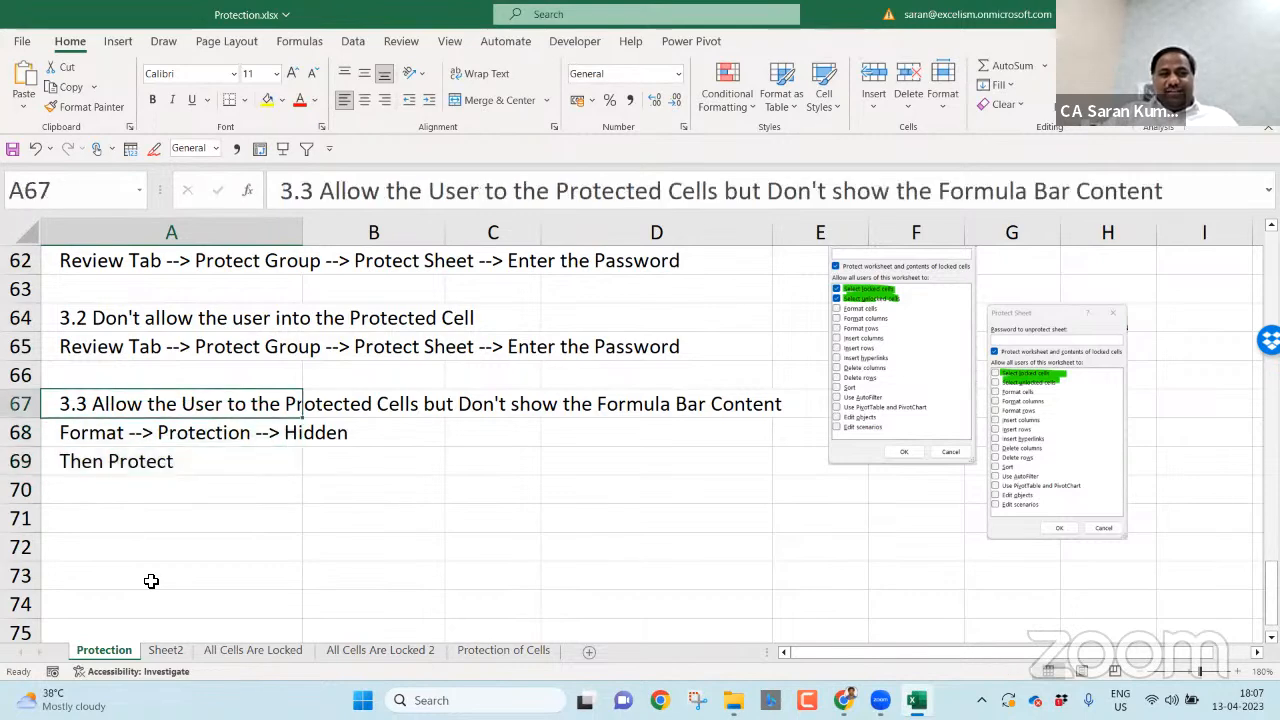
pyautogui.press('Up')
pyautogui.press('Up')
pyautogui.press('Down')
pyautogui.press('Down')
pyautogui.press('Up')
pyautogui.press('Up')
pyautogui.press('Up')
pyautogui.press('Up')
pyautogui.press('Up')
pyautogui.press('Up')
pyautogui.press('Up')
pyautogui.press('Up')
pyautogui.press('Up')
pyautogui.press('Up')
pyautogui.press('Up')
pyautogui.press('Down')
pyautogui.press('Down')
pyautogui.press('Down')
pyautogui.press('Down')
pyautogui.press('Down')
# - Snip the existing Format Cells picture on the sheet with the Snipping Tool
pyautogui.click(432, 580)
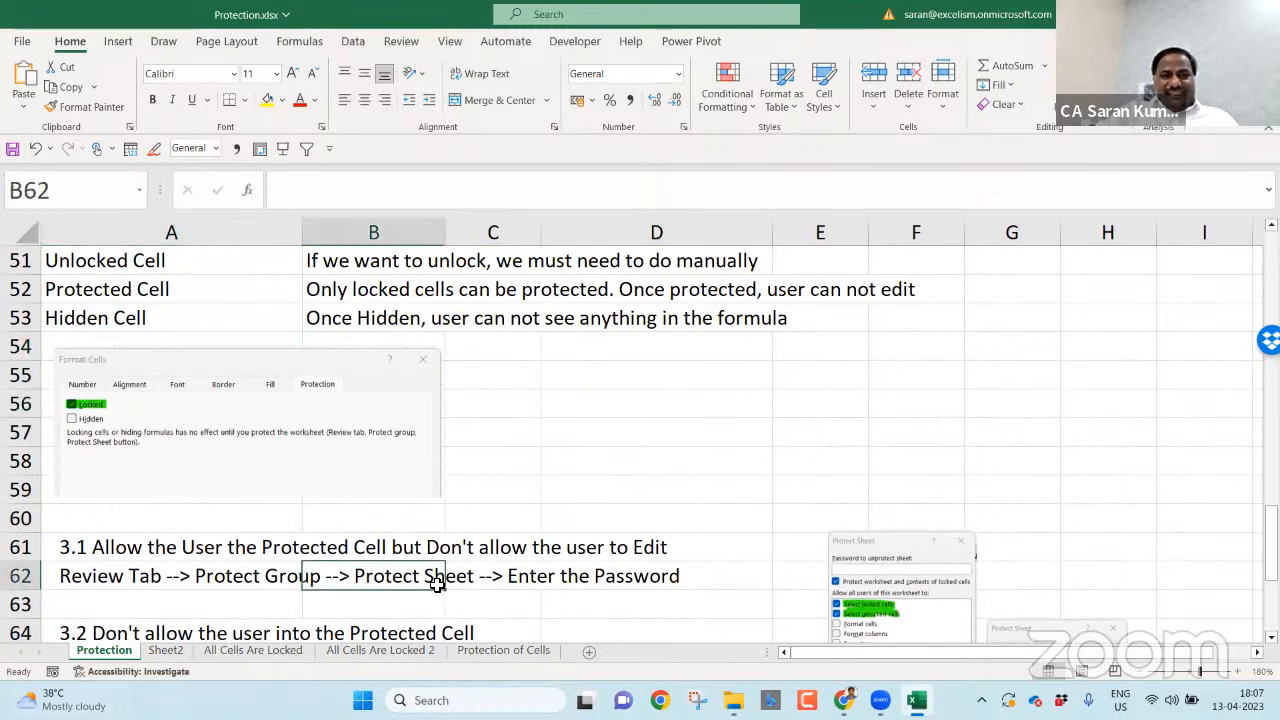
pyautogui.click(697, 700)
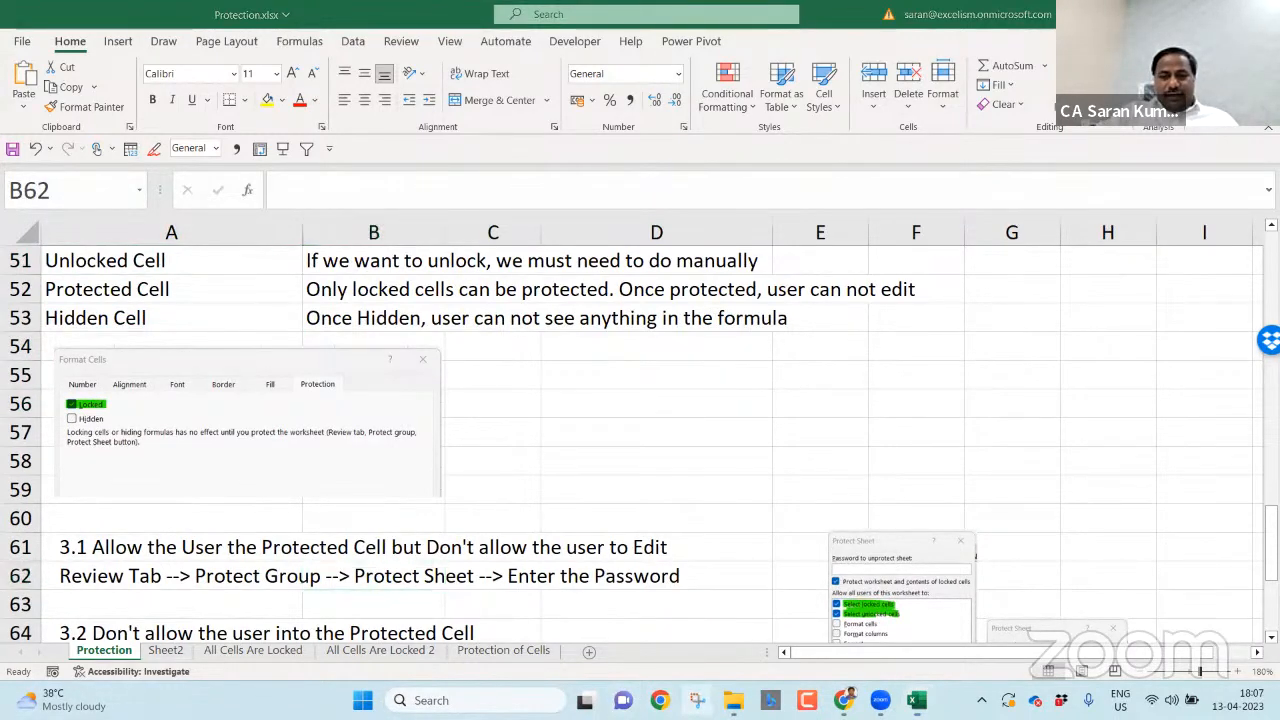
pyautogui.click(478, 115)
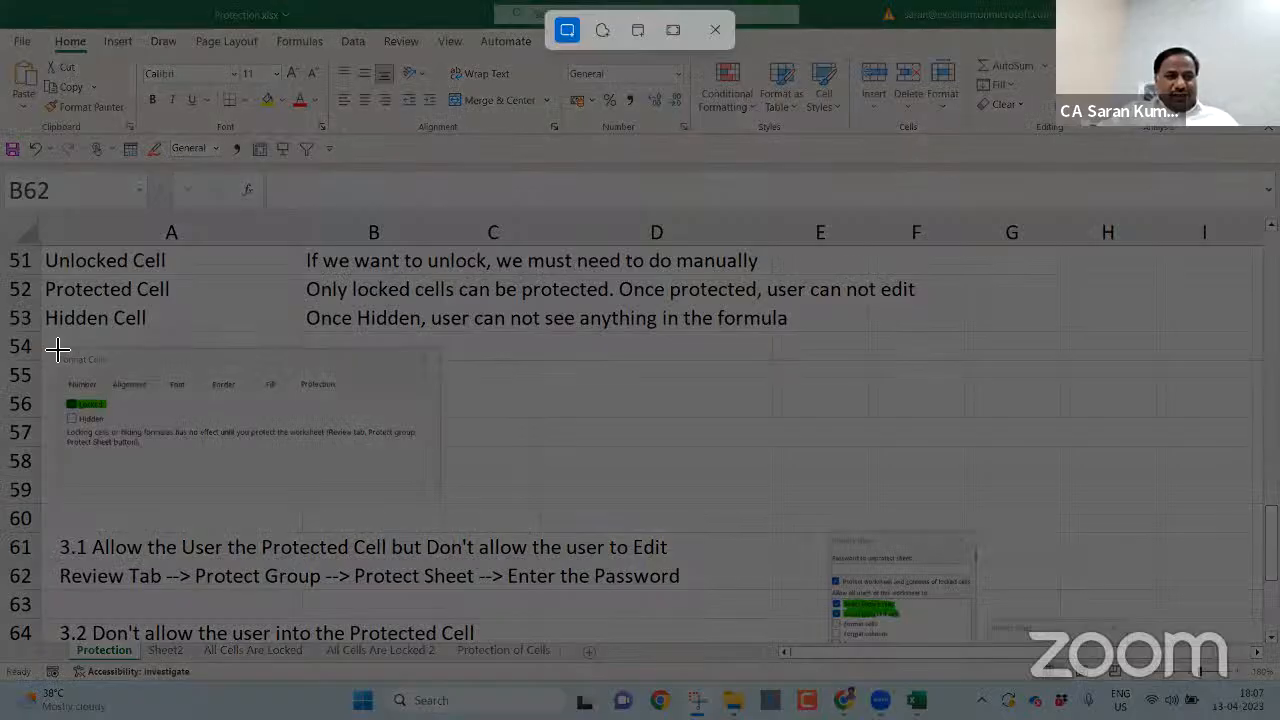
pyautogui.moveTo(53, 345); pyautogui.dragTo(443, 503)
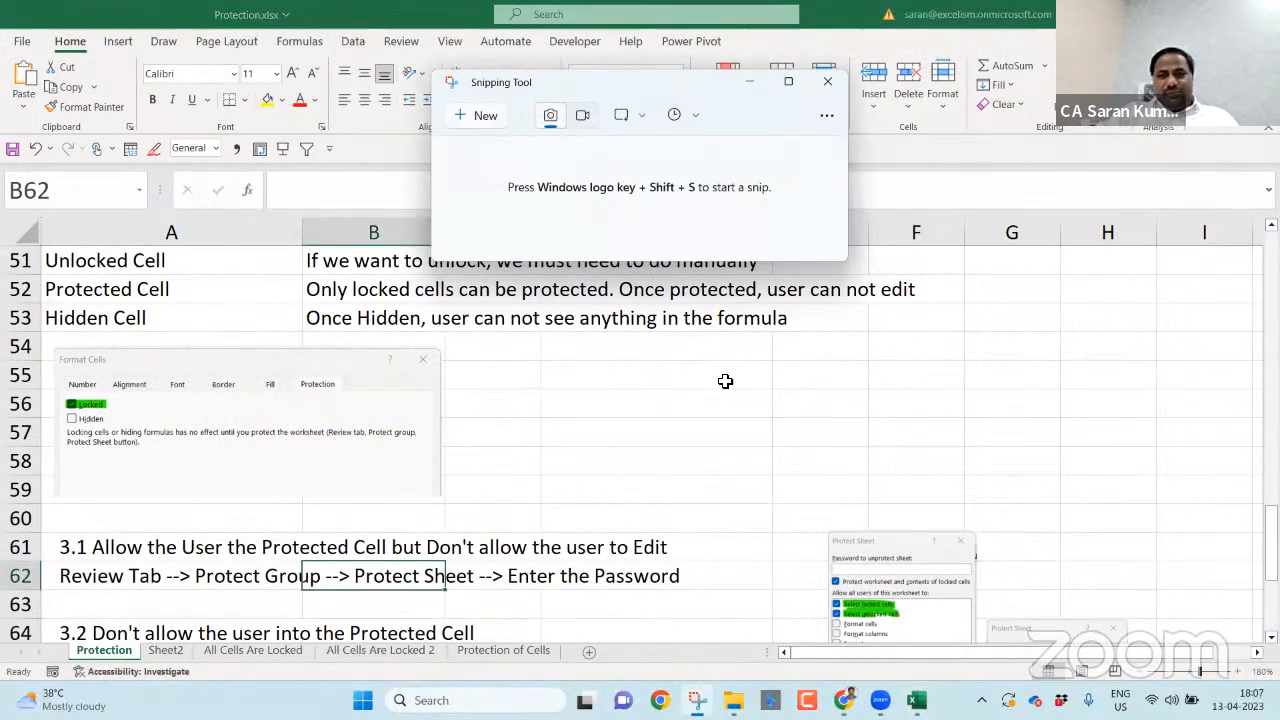
pyautogui.click(828, 81)
# - Open Format Cells for D58 and tick Hidden on the Protection tab
pyautogui.click(660, 455)
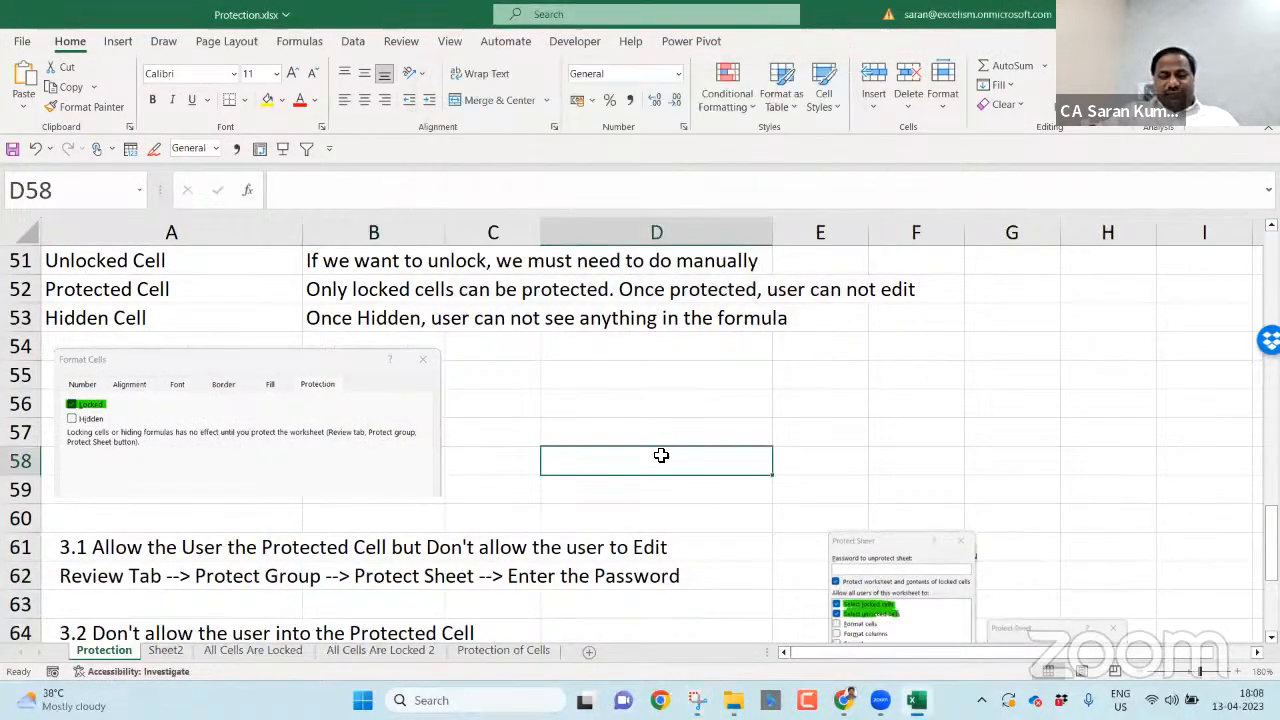
pyautogui.rightClick(660, 455)
pyautogui.click(740, 590)
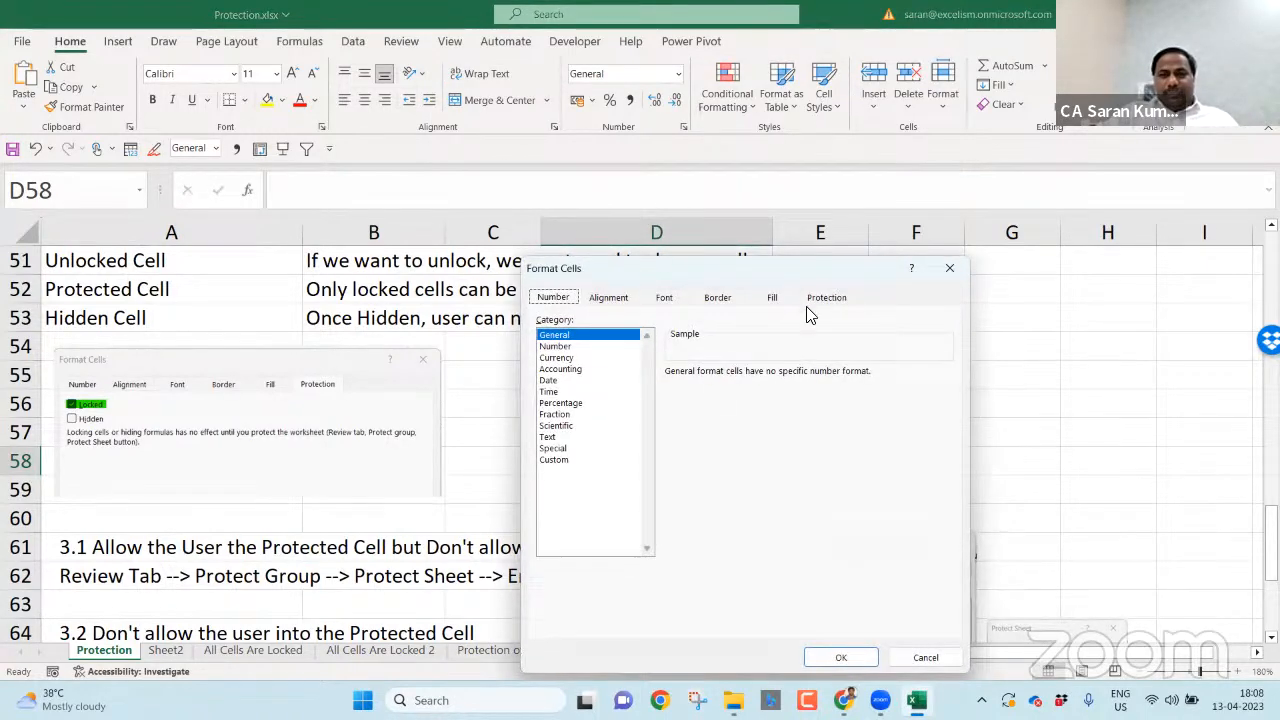
pyautogui.click(826, 297)
pyautogui.click(541, 338)
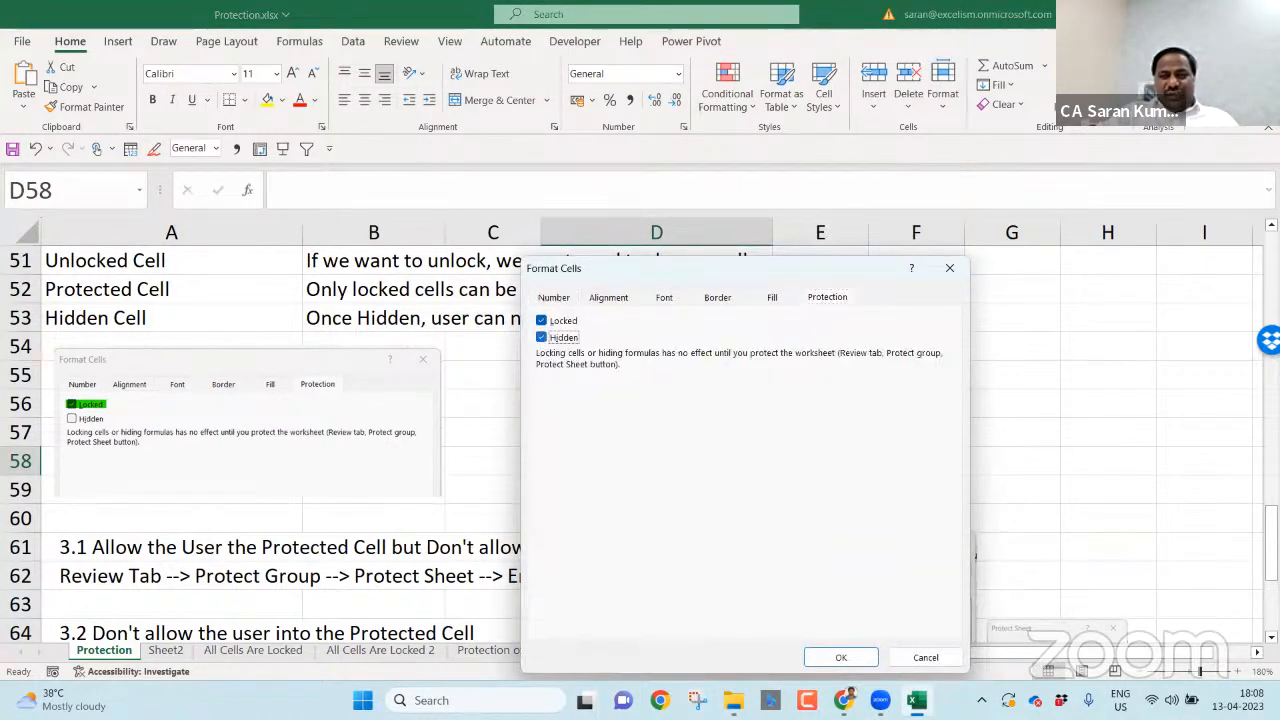
# - Snip the protection settings, highlight Hidden in green, and dismiss the Format Cells dialog
pyautogui.click(698, 700)
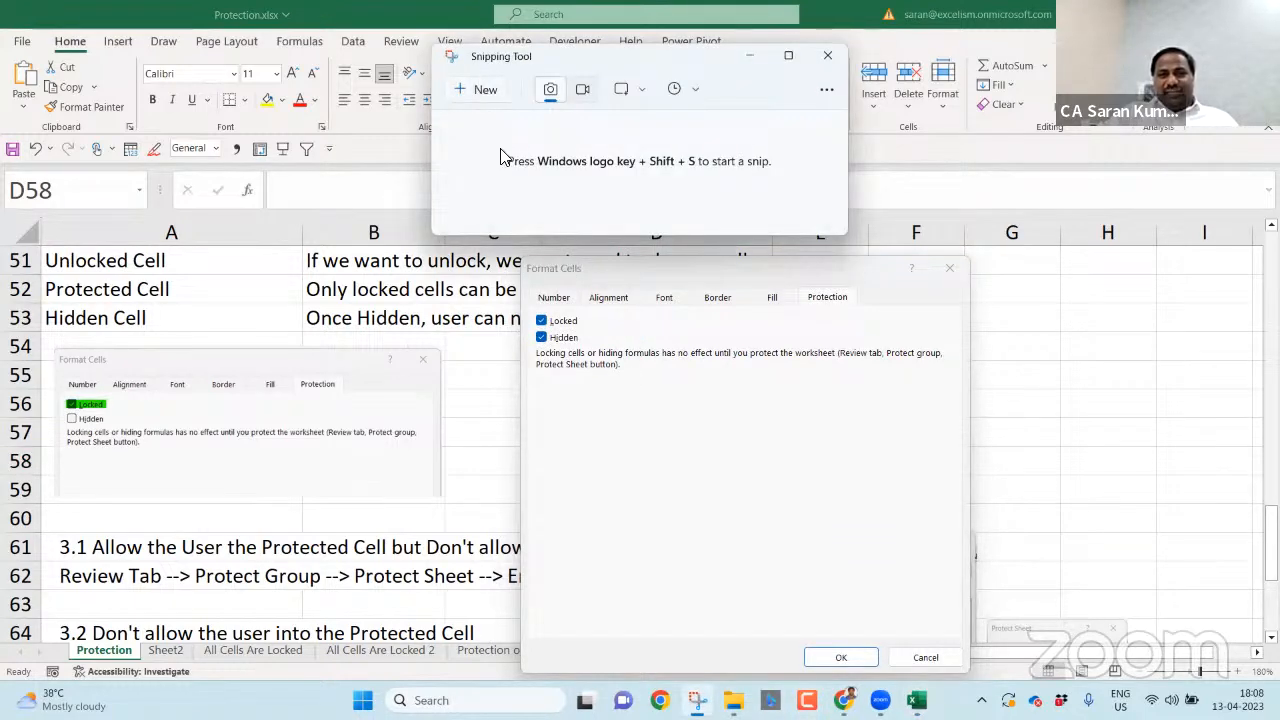
pyautogui.click(483, 88)
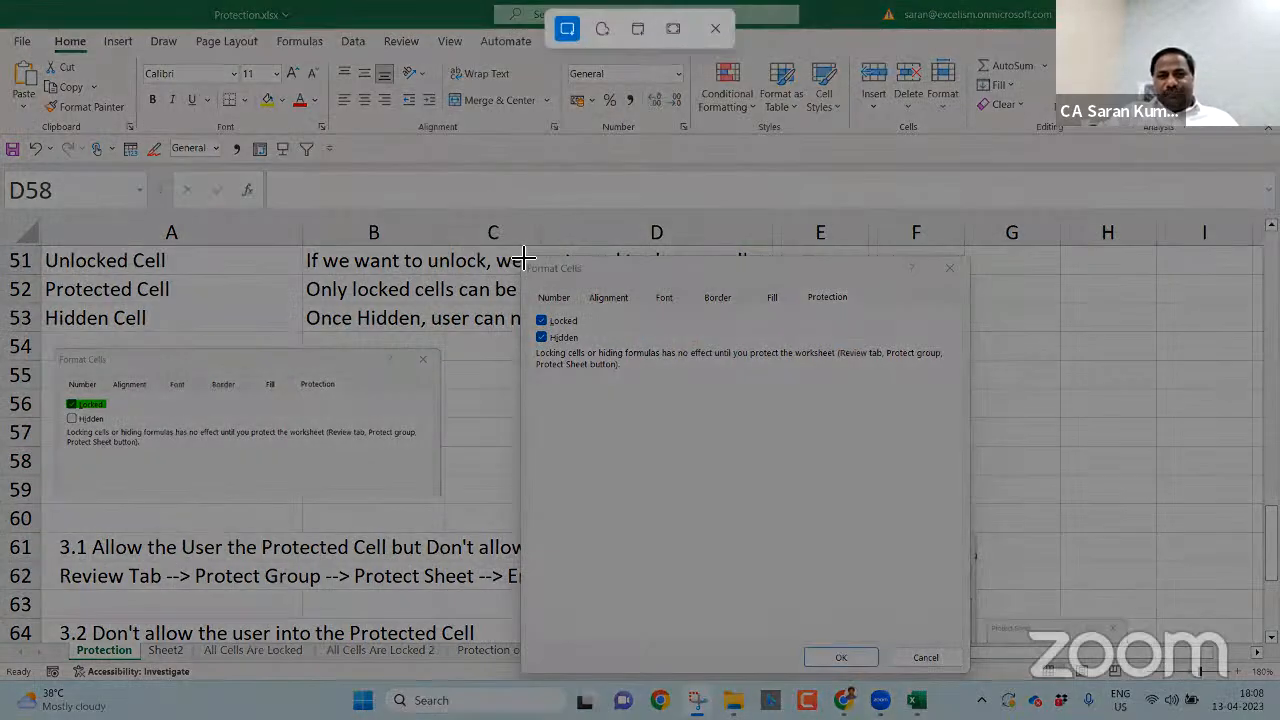
pyautogui.moveTo(520, 253); pyautogui.dragTo(970, 405)
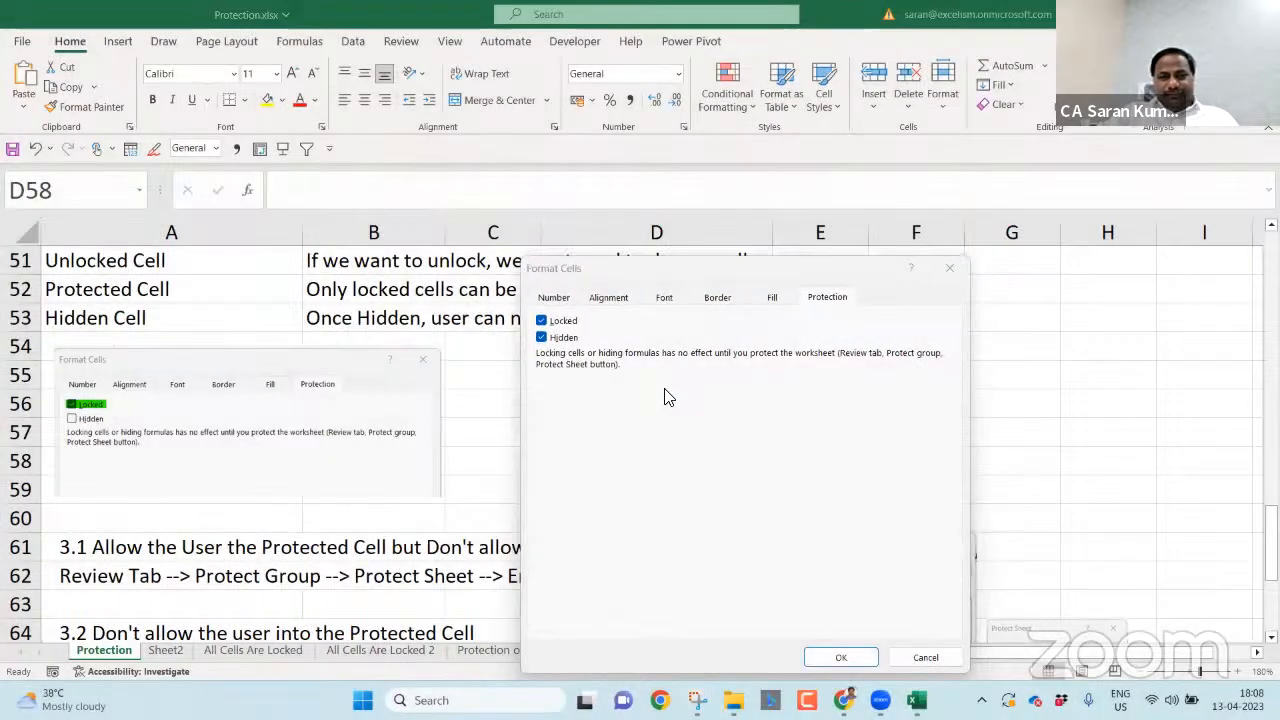
pyautogui.hotkey('alt', 'Tab')
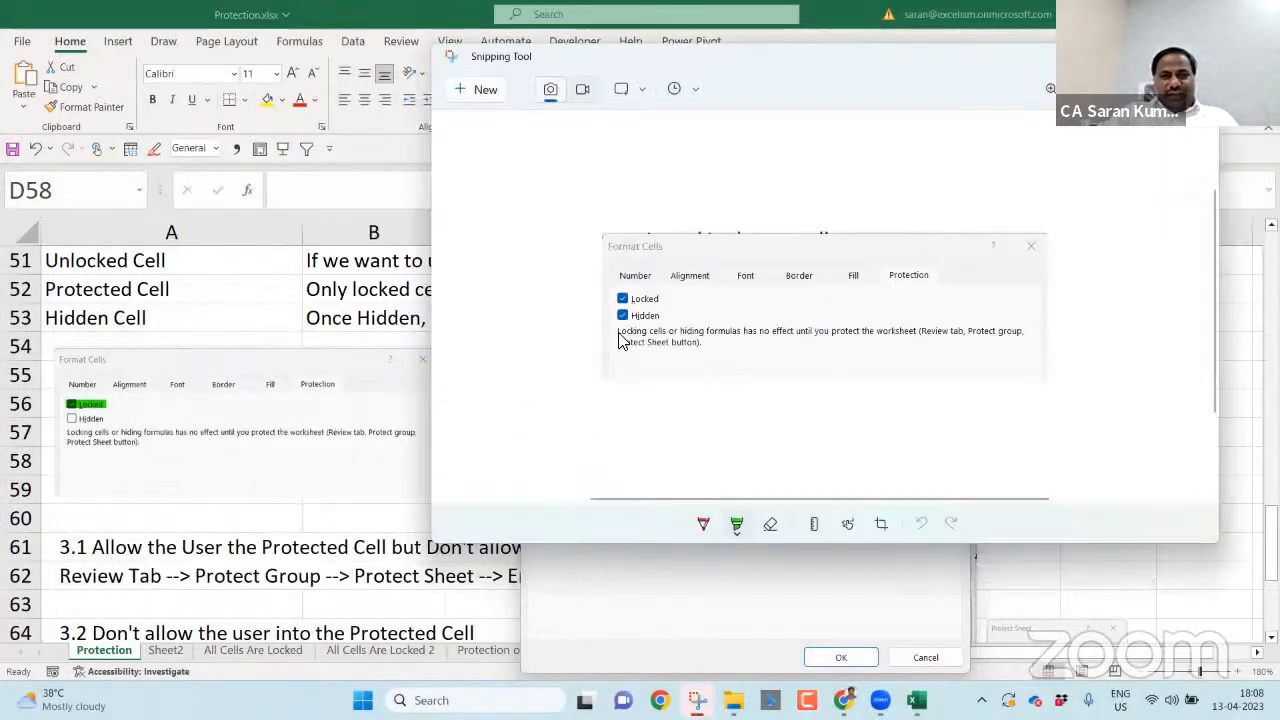
pyautogui.moveTo(608, 318); pyautogui.dragTo(1013, 393)
pyautogui.hotkey('ctrl', 'z')
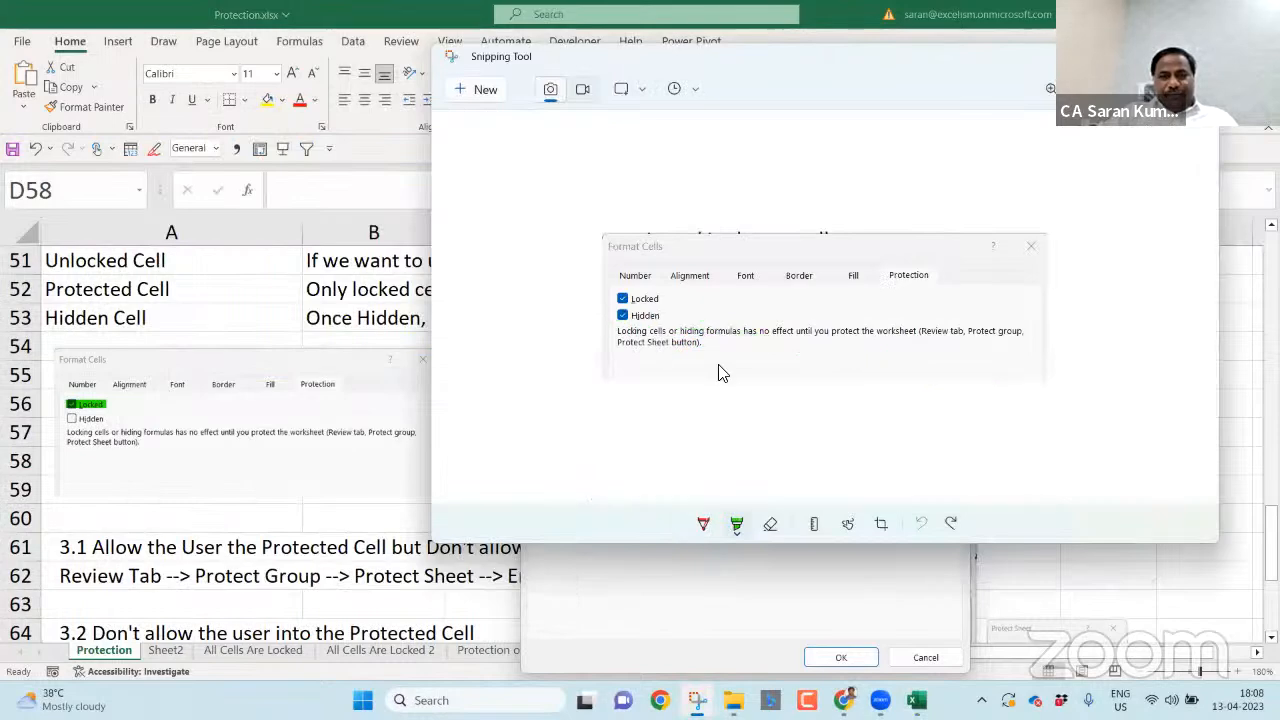
pyautogui.moveTo(662, 315); pyautogui.dragTo(608, 315)
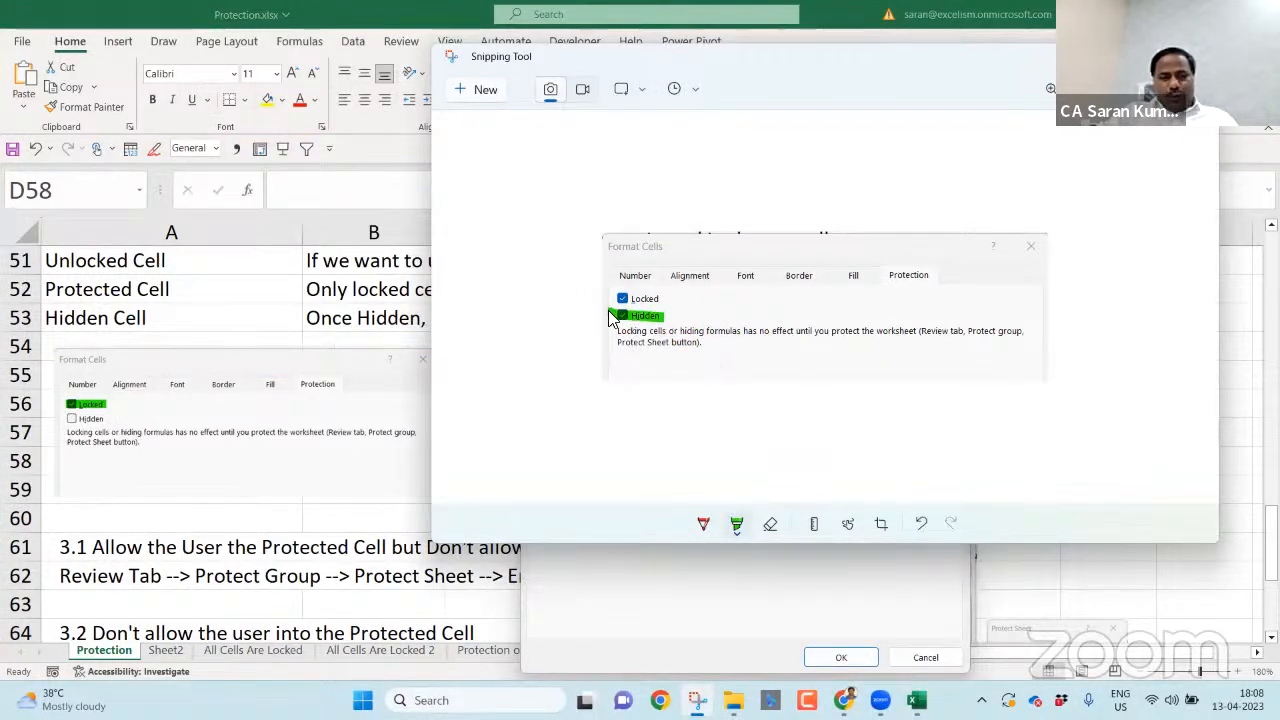
pyautogui.hotkey('alt', 'Tab')
pyautogui.press('Escape')
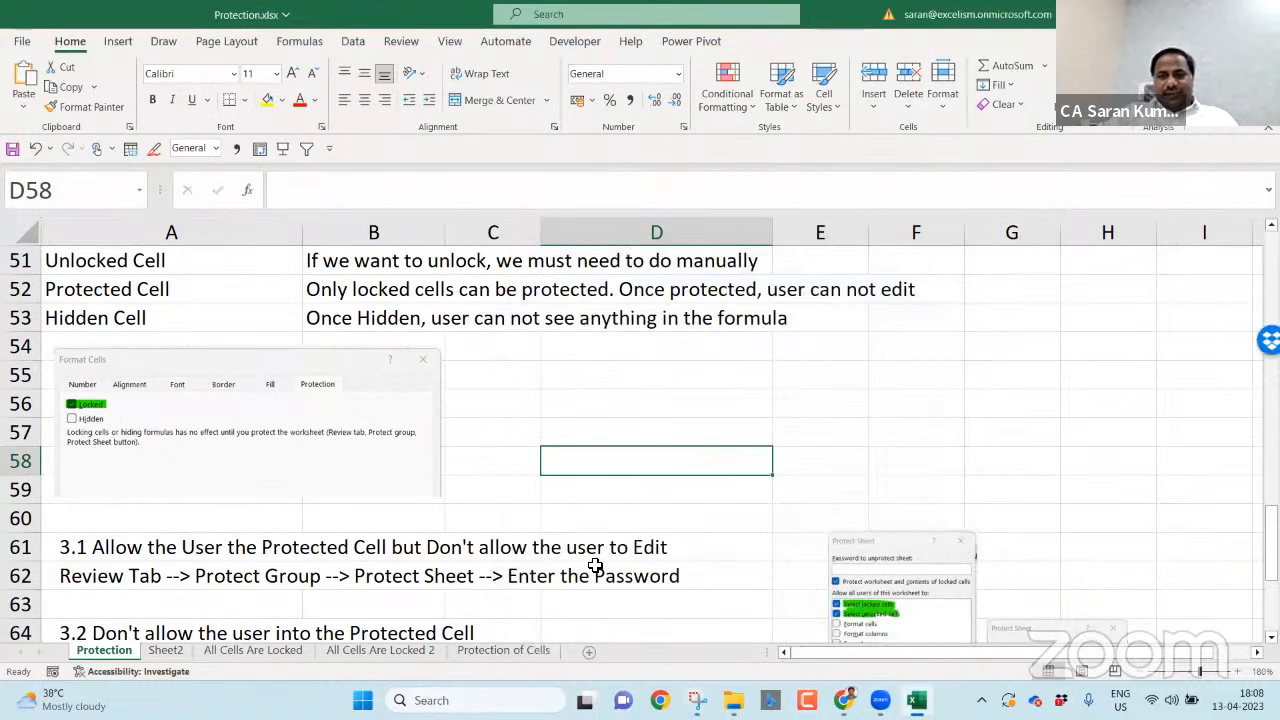
# - Paste the Hidden screenshot at A71 and position it around A70:C74
pyautogui.scroll(-3, 595, 565)
pyautogui.click(595, 565)
pyautogui.scroll(-1, 595, 565)
pyautogui.press('Home')
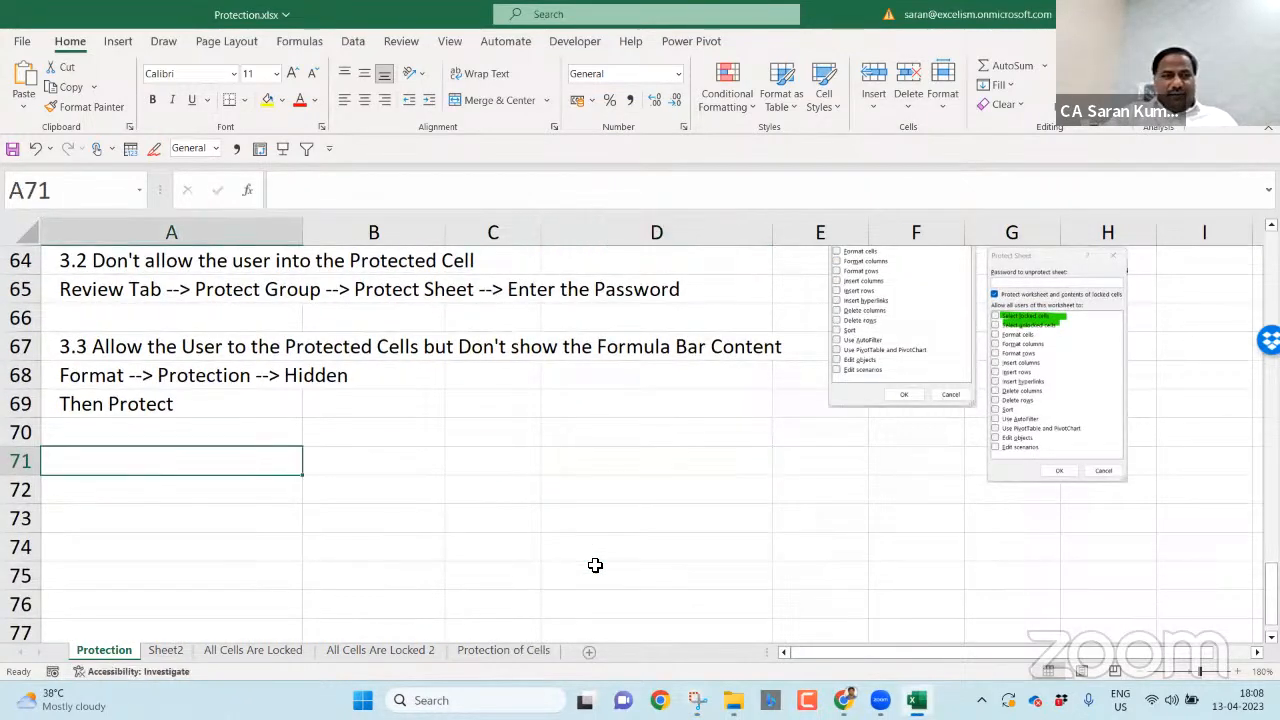
pyautogui.hotkey('ctrl', 'v')
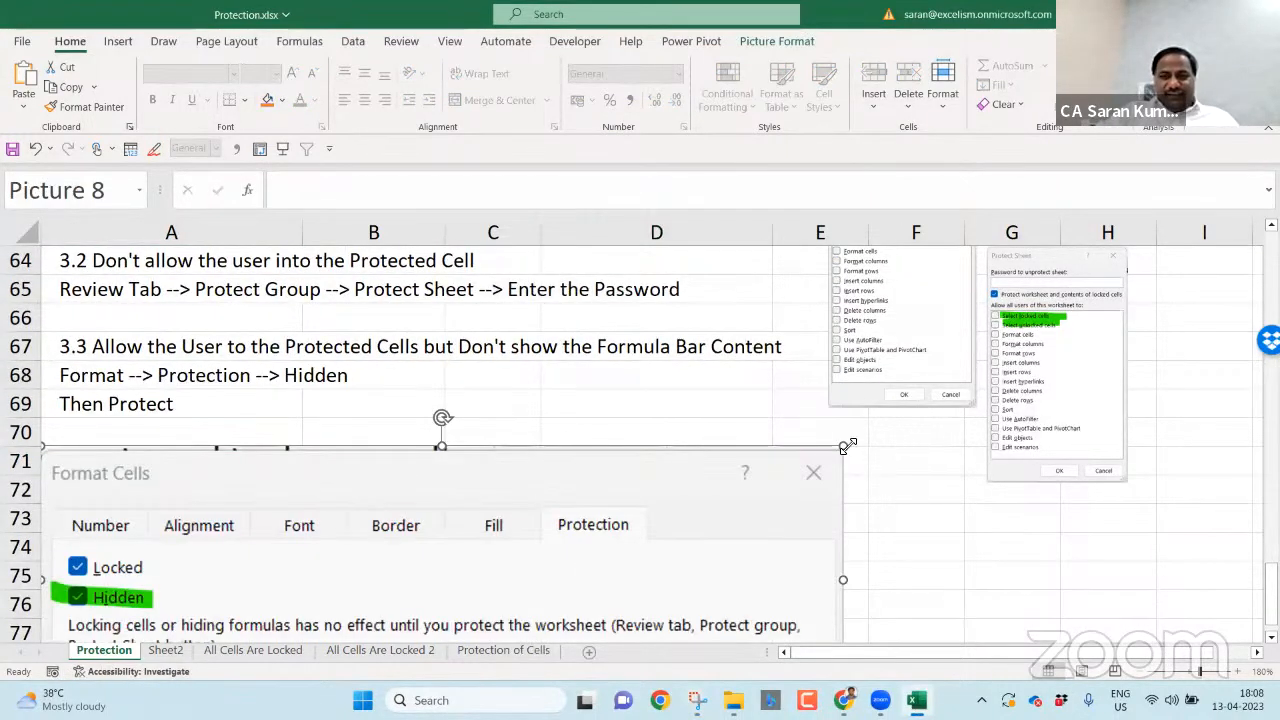
pyautogui.moveTo(845, 449); pyautogui.dragTo(513, 483)
pyautogui.moveTo(419, 416); pyautogui.dragTo(260, 429)
# - Return to the top of the sheet and close the Protection.xlsx workbook
pyautogui.click(577, 430)
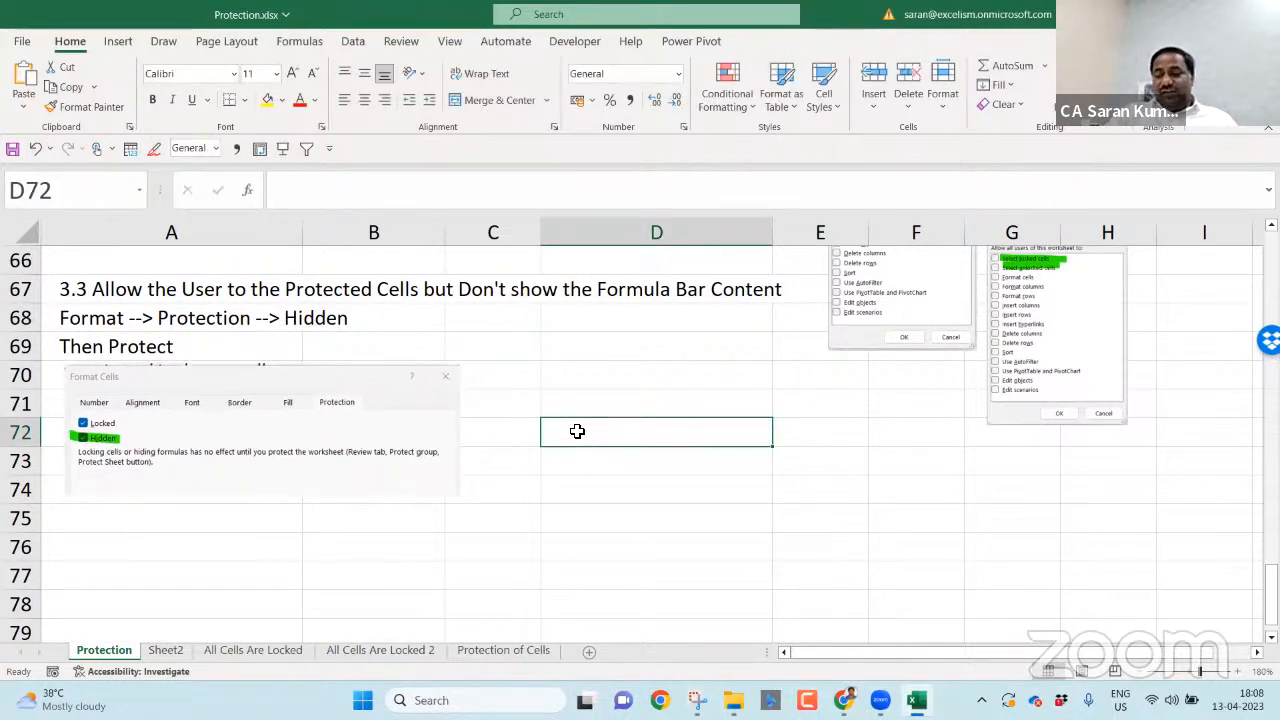
pyautogui.hotkey('ctrl', 'Home')
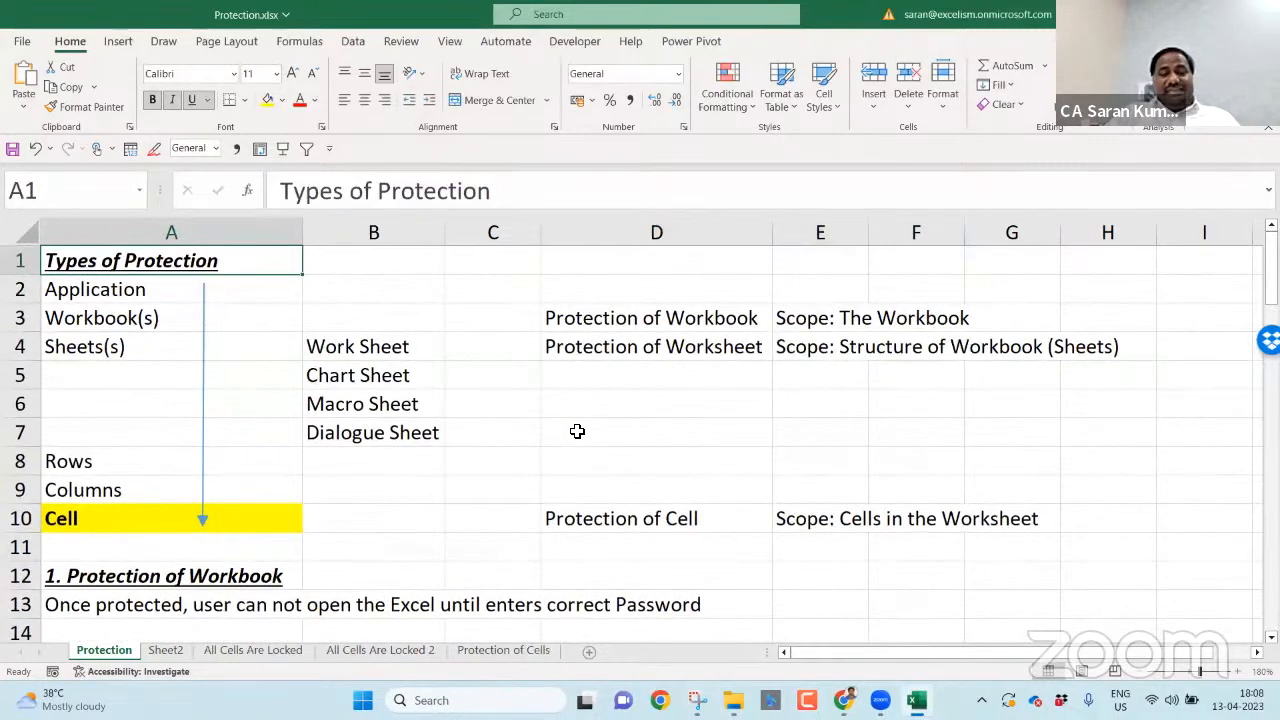
pyautogui.hotkey('ctrl', 'w')
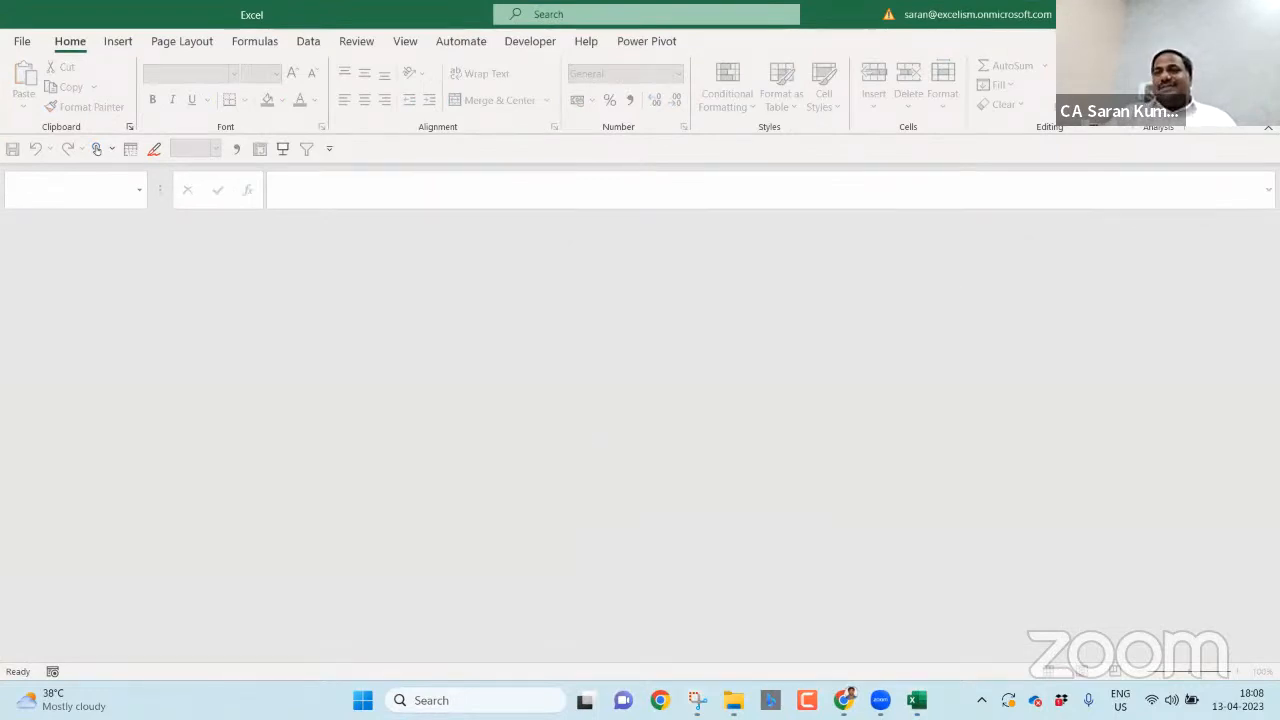
# - Close the empty Excel window and the Snipping Tool window
pyautogui.hotkey('alt', 'F4')
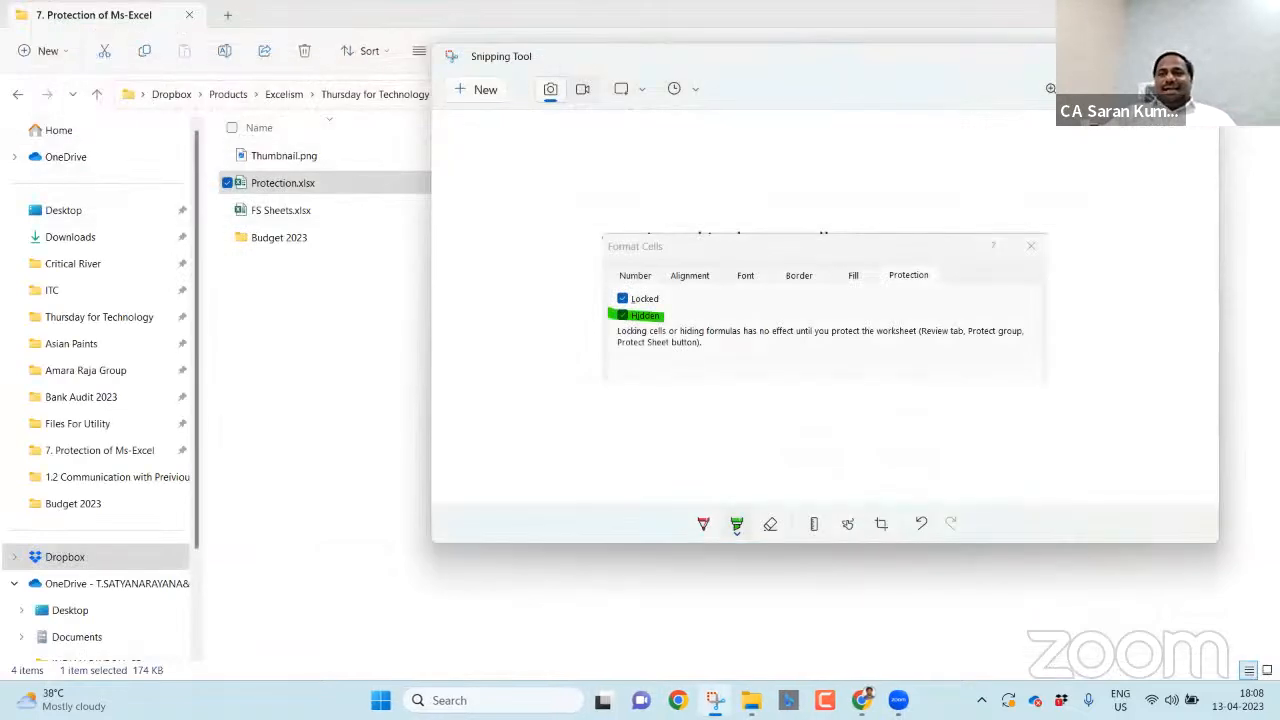
pyautogui.hotkey('alt', 'F4')
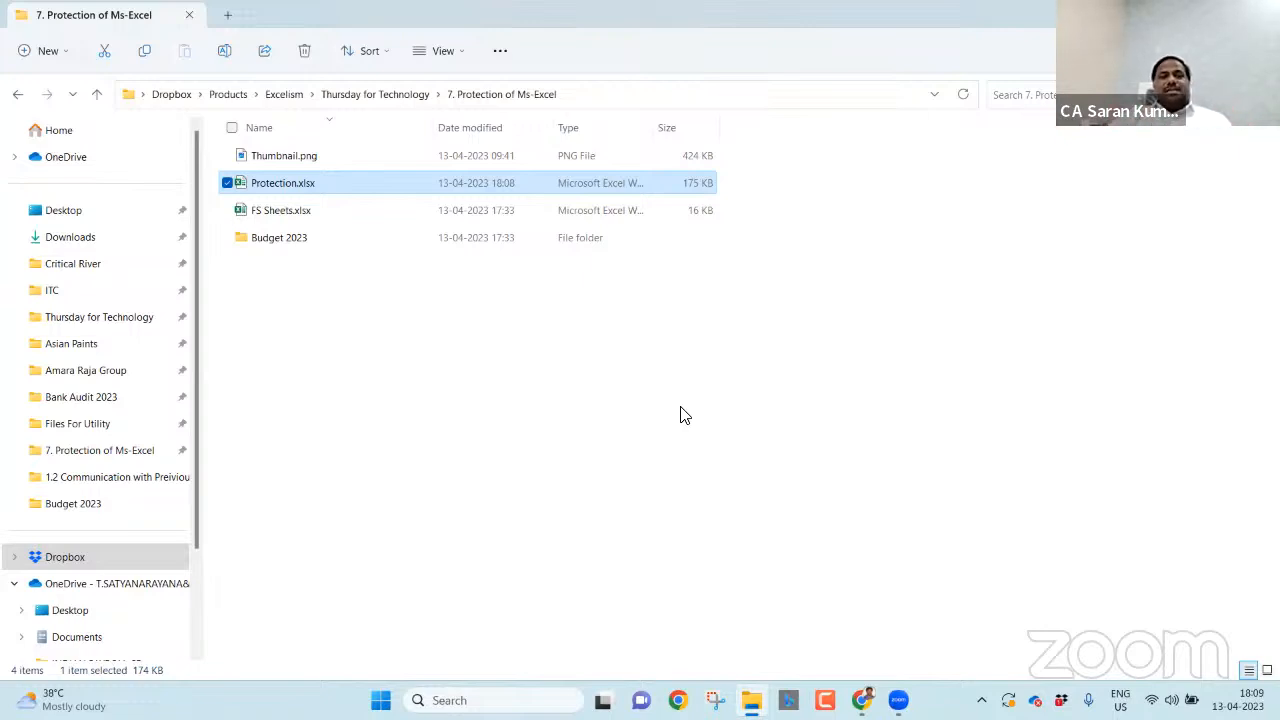
# - Create a new Microsoft Excel Worksheet in the folder named 'Protect to Break'
pyautogui.click(575, 383)
pyautogui.rightClick(575, 383)
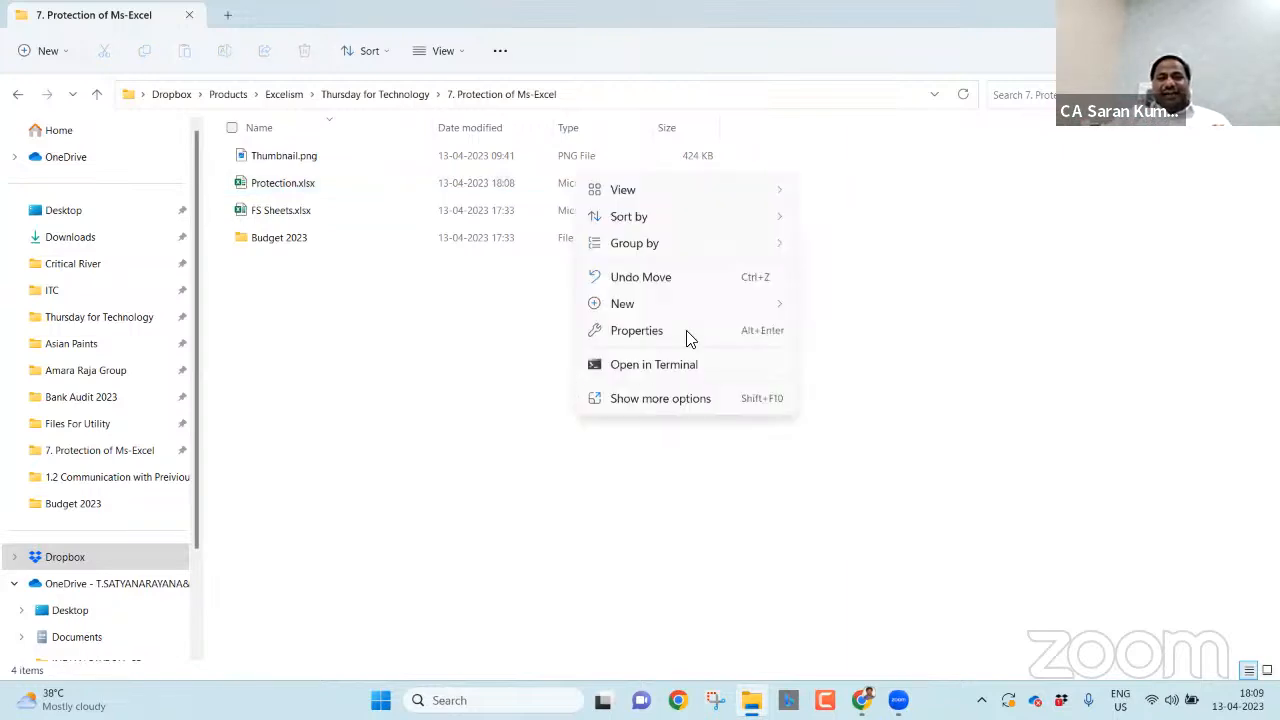
pyautogui.moveTo(752, 304)
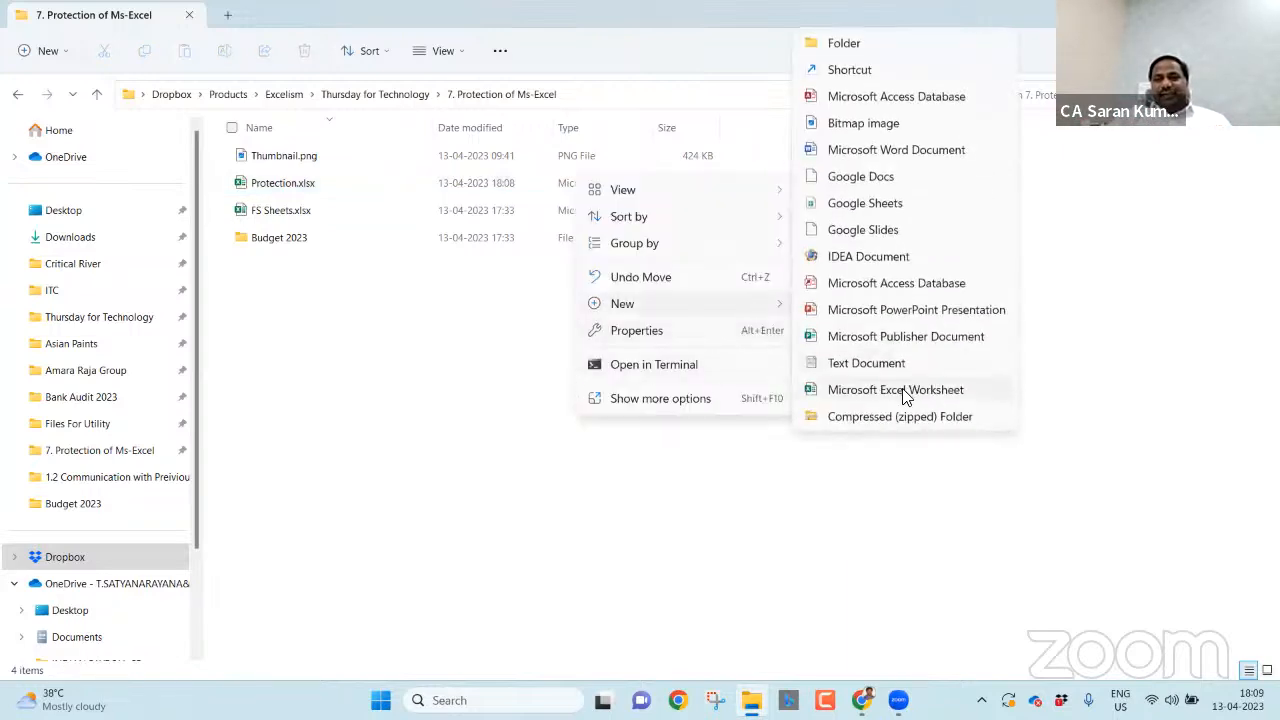
pyautogui.click(903, 392)
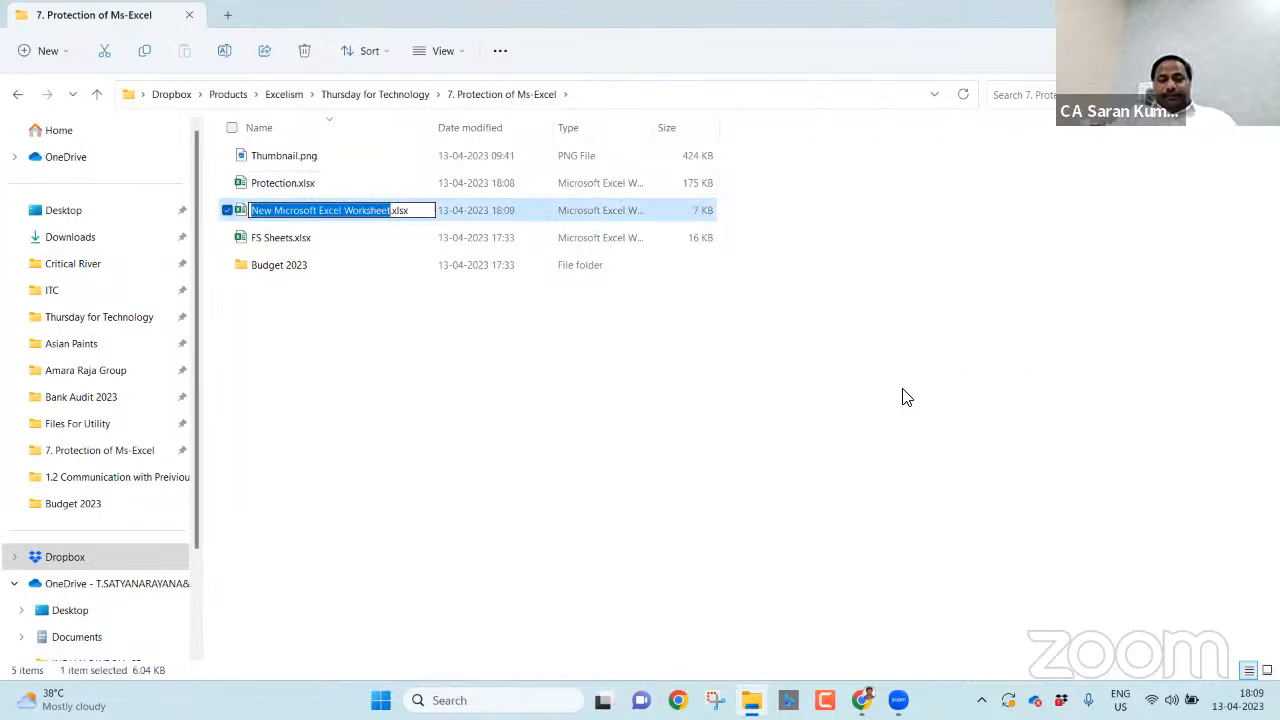
pyautogui.write('Protect')
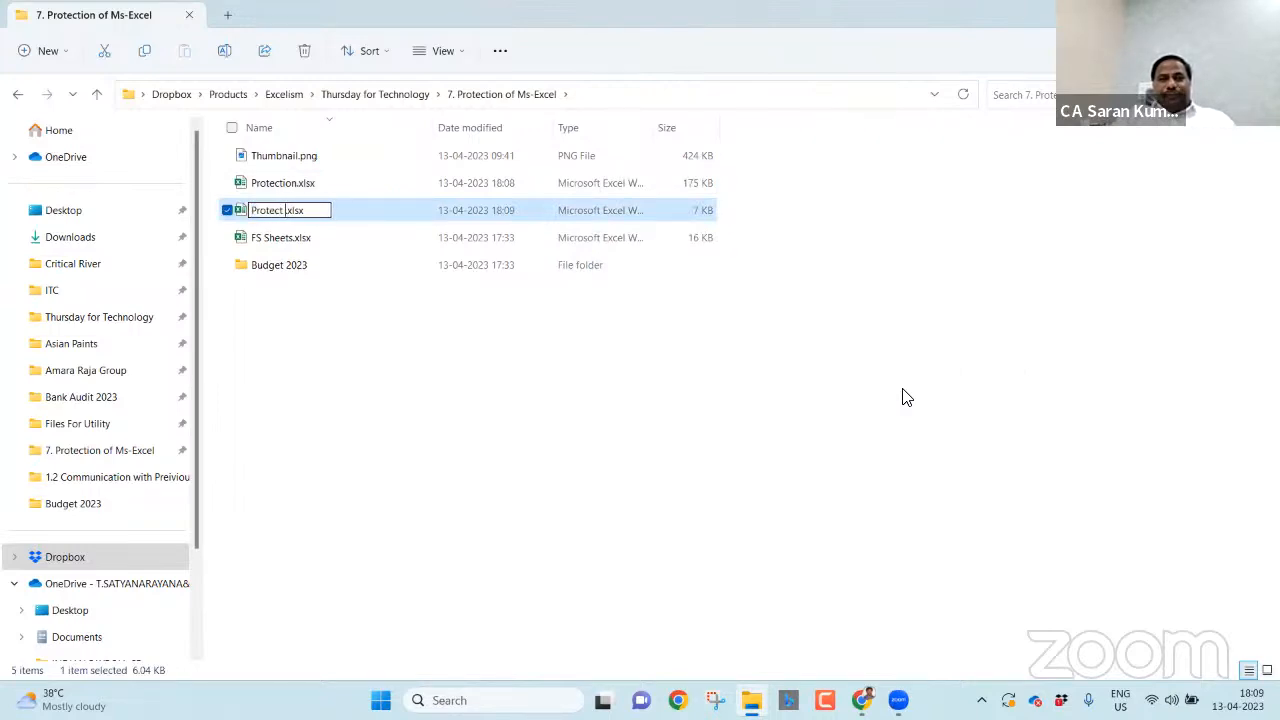
pyautogui.write(' to Break')
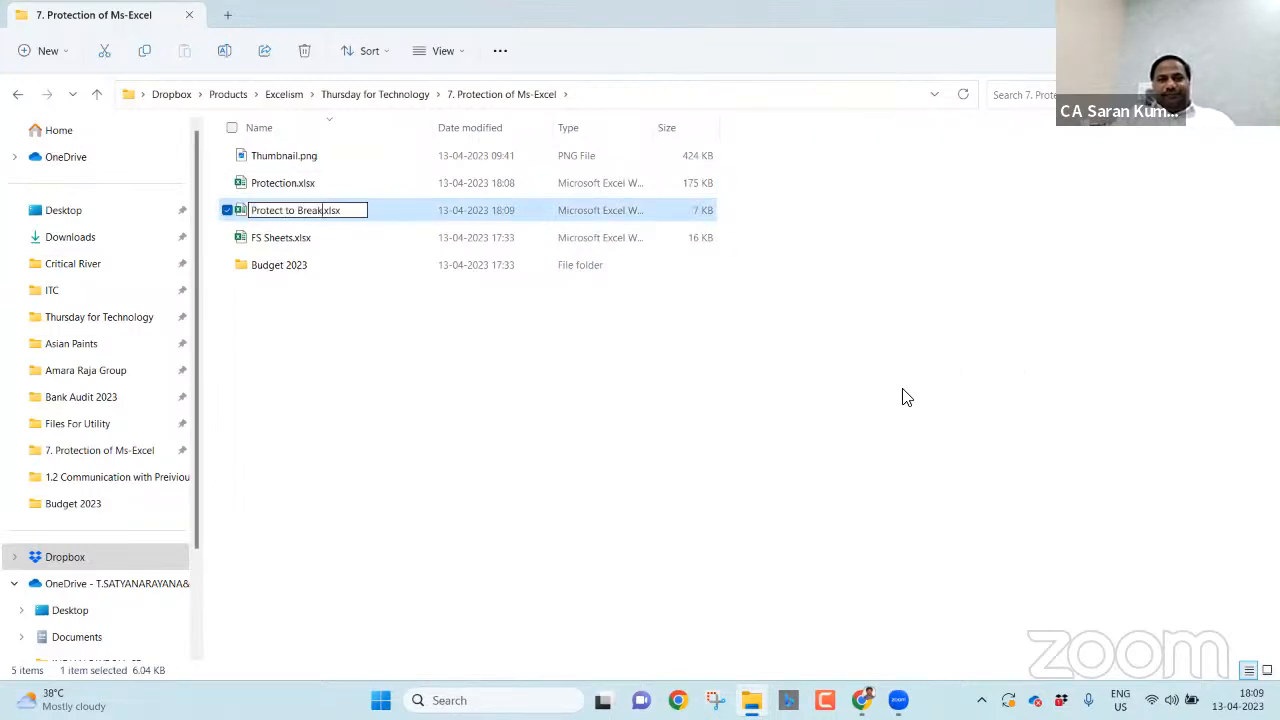
pyautogui.press('Return')
pyautogui.press('Return')
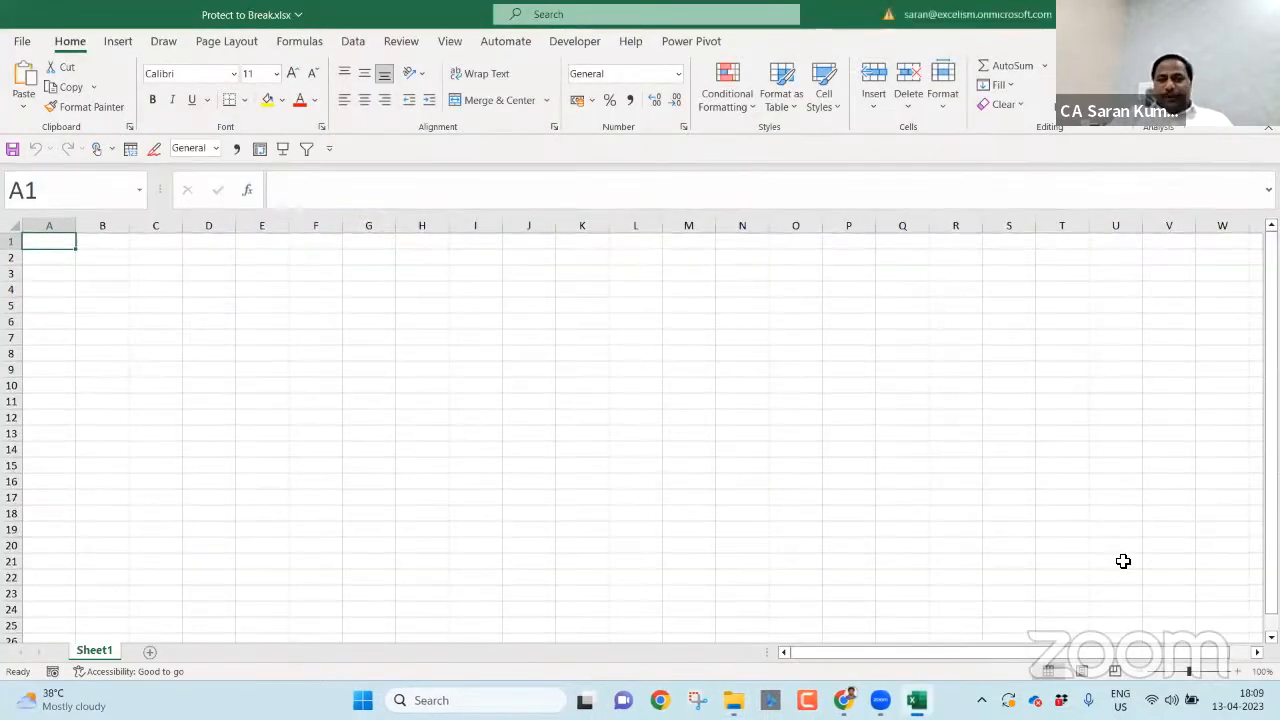
# - Zoom to 160% and type the workbook password note '1. Protection of Workbook - ...' in A1
pyautogui.click(1236, 674)
pyautogui.click(1236, 674)
pyautogui.click(1236, 674)
pyautogui.click(1236, 674)
pyautogui.click(1236, 674)
pyautogui.click(1236, 674)
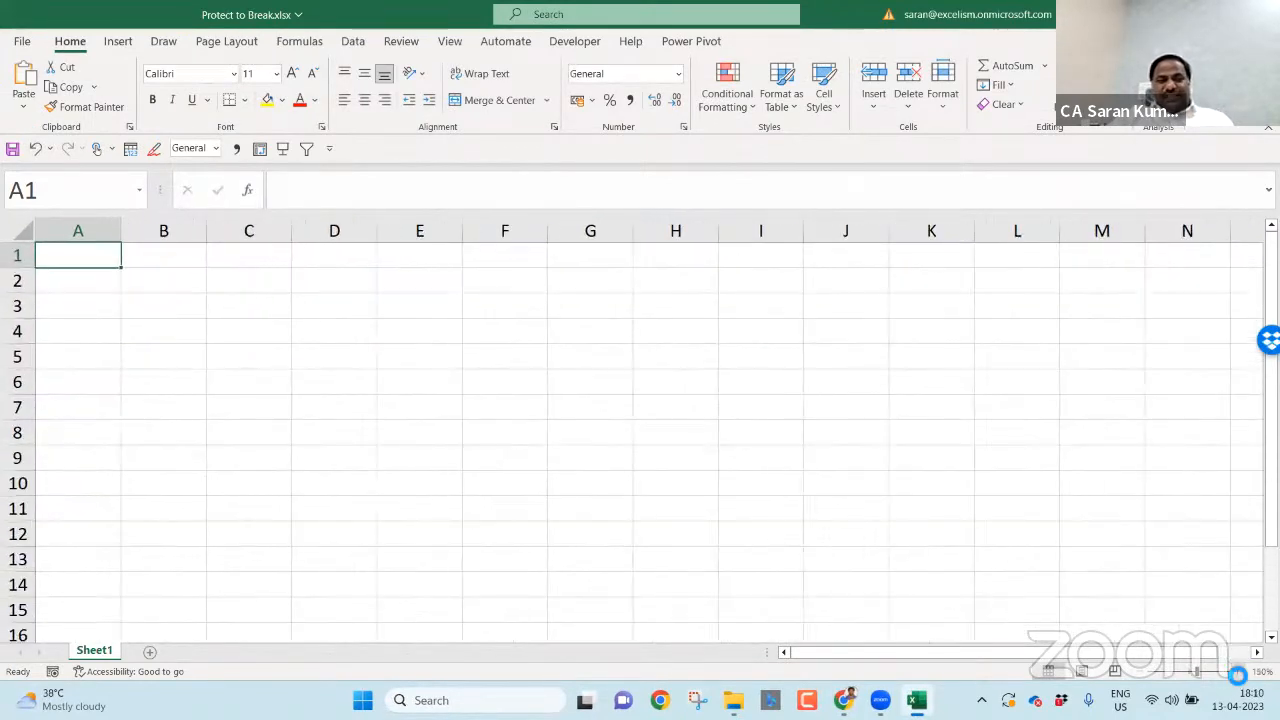
pyautogui.write('1. Prote')
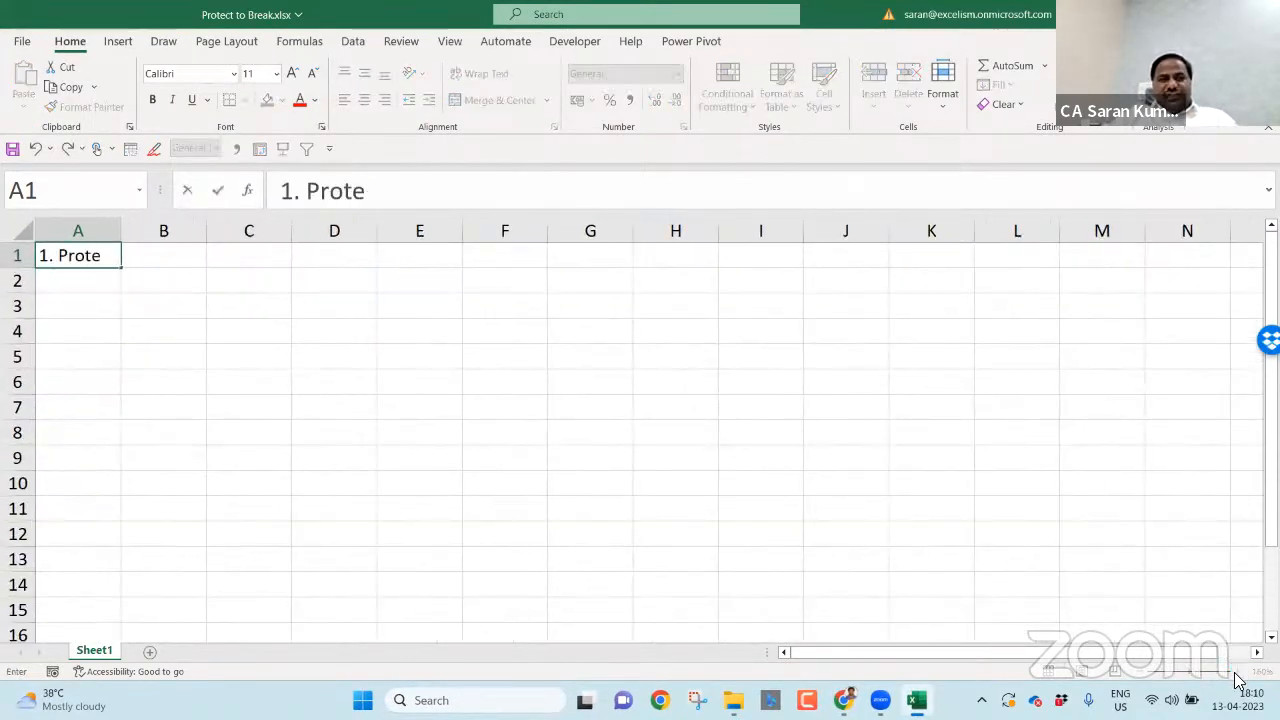
pyautogui.write('ction of Workbook')
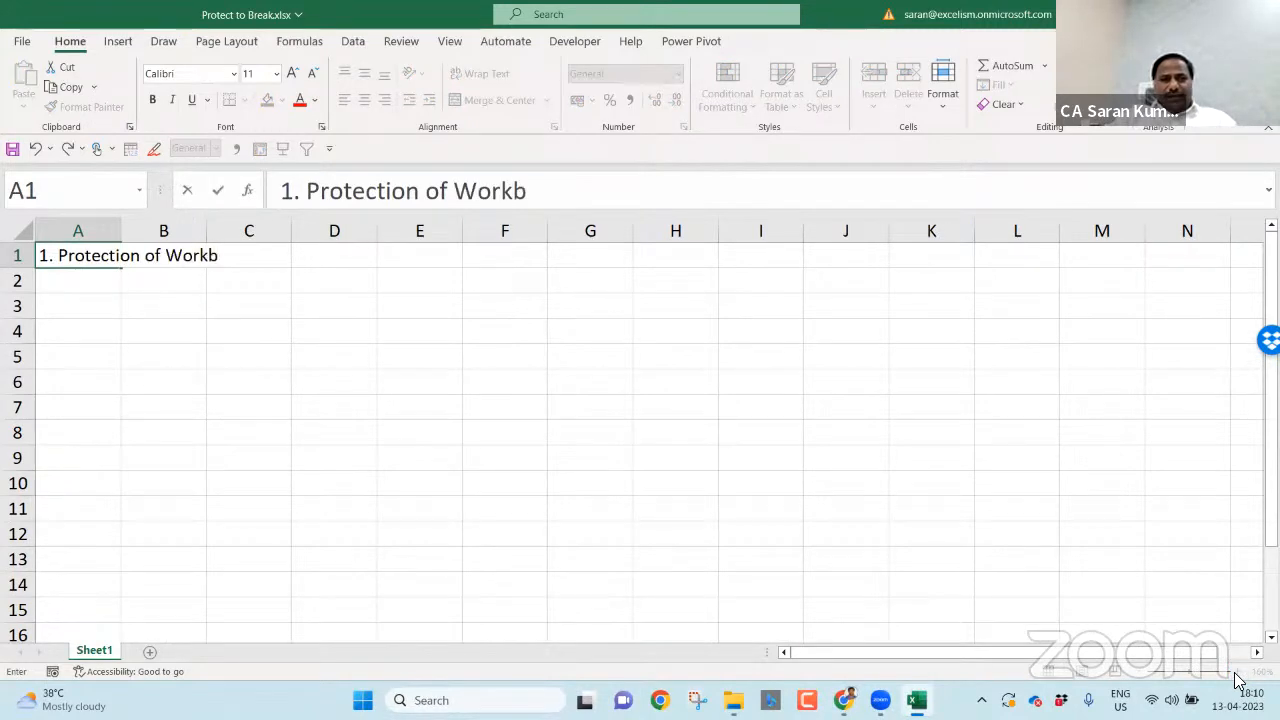
pyautogui.write('Brea')
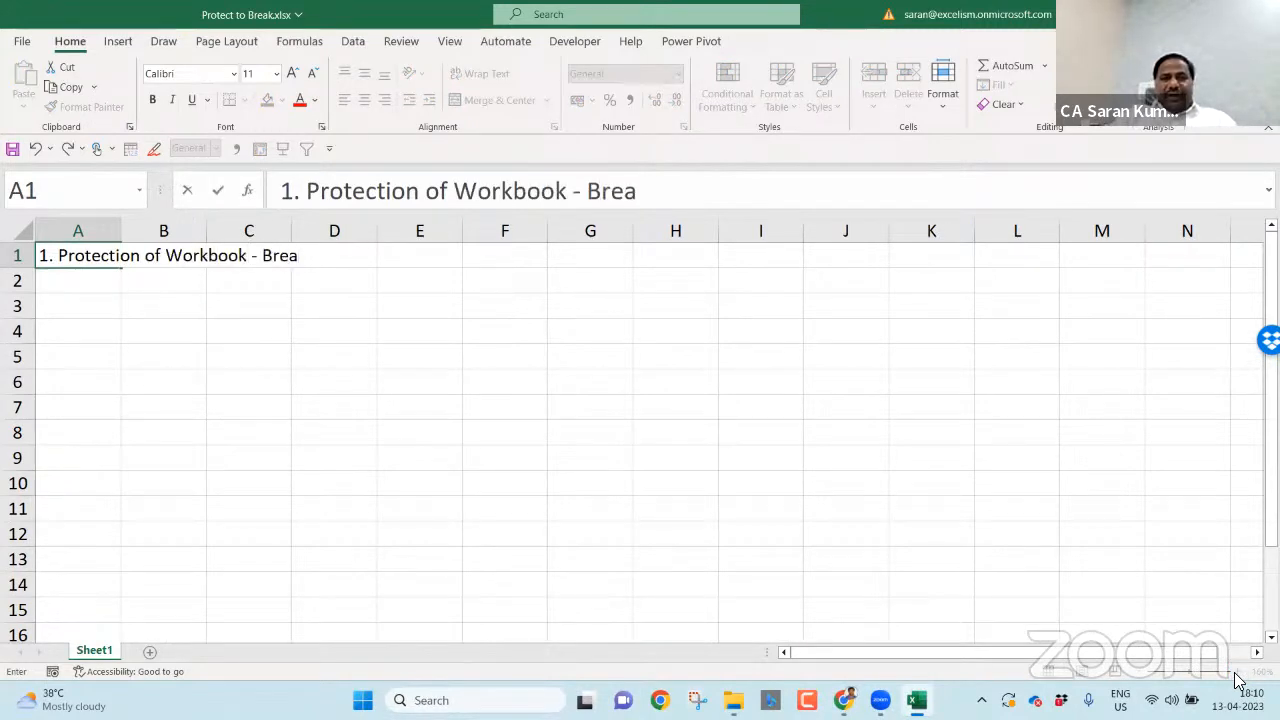
pyautogui.write('king is not Pr')
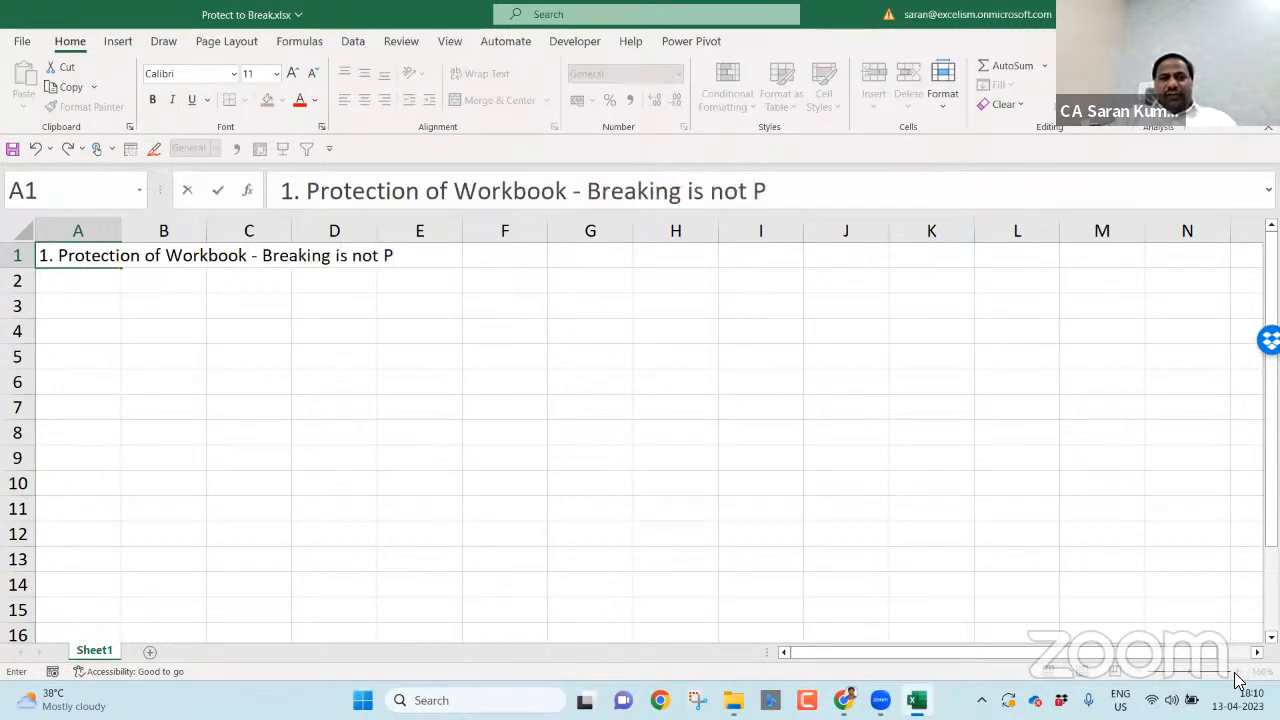
pyautogui.press('BackSpace')
pyautogui.press('BackSpace')
pyautogui.press('BackSpace')
pyautogui.press('BackSpace')
pyautogui.press('BackSpace')
pyautogui.press('BackSpace')
pyautogui.press('BackSpace')
pyautogui.press('BackSpace')
pyautogui.press('BackSpace')
pyautogui.press('BackSpace')
pyautogui.press('BackSpace')
pyautogui.press('BackSpace')
pyautogui.press('BackSpace')
pyautogui.press('BackSpace')
pyautogui.press('BackSpace')
pyautogui.press('BackSpace')
pyautogui.press('BackSpace')
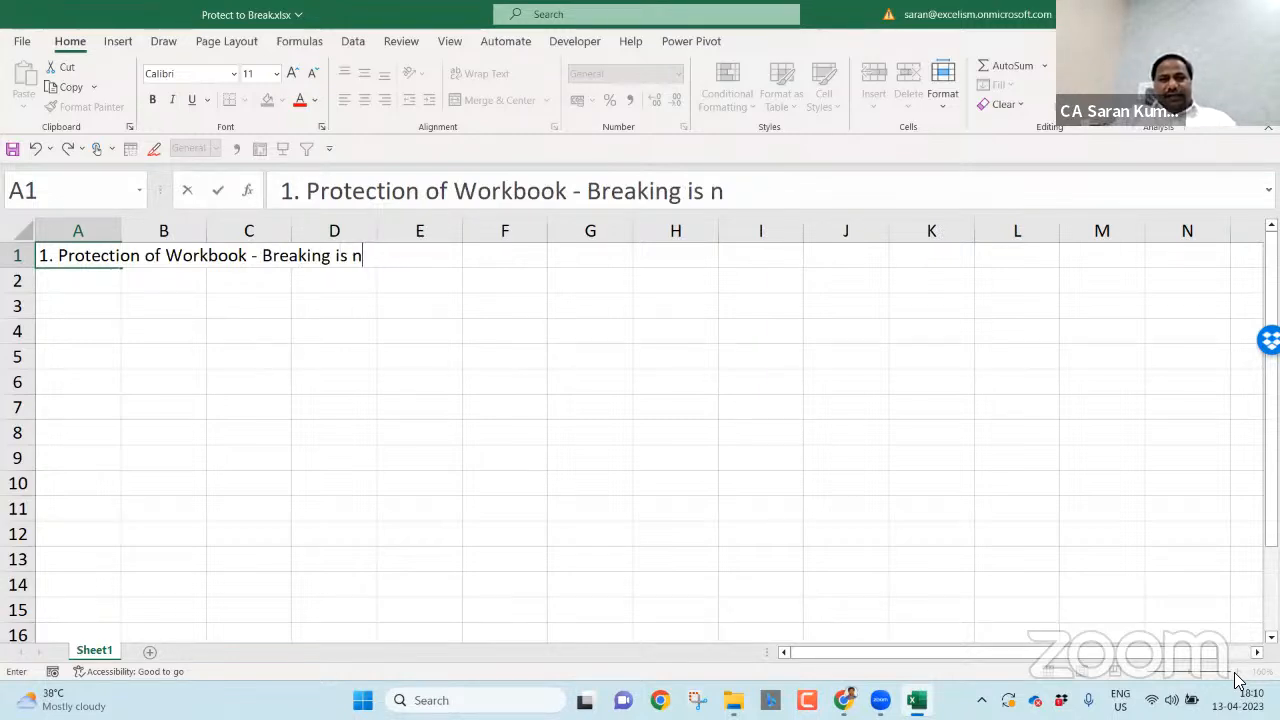
pyautogui.write('Pa')
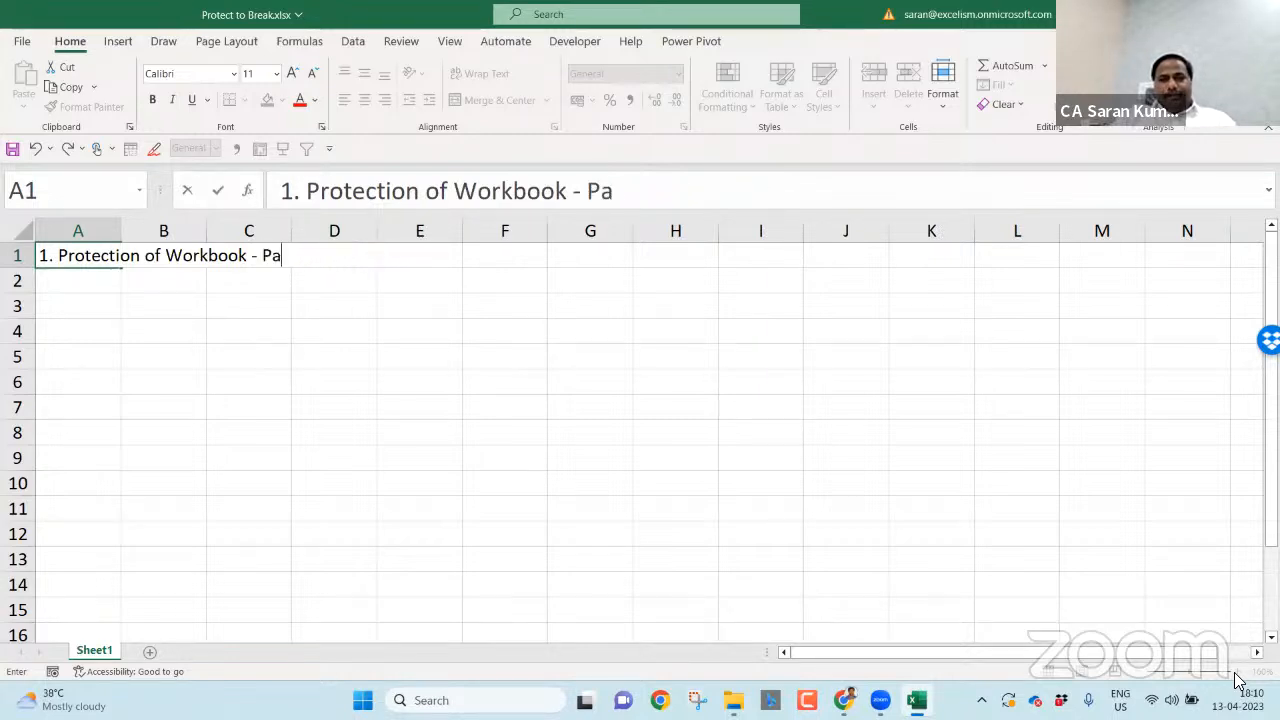
pyautogui.write('ssword Brea')
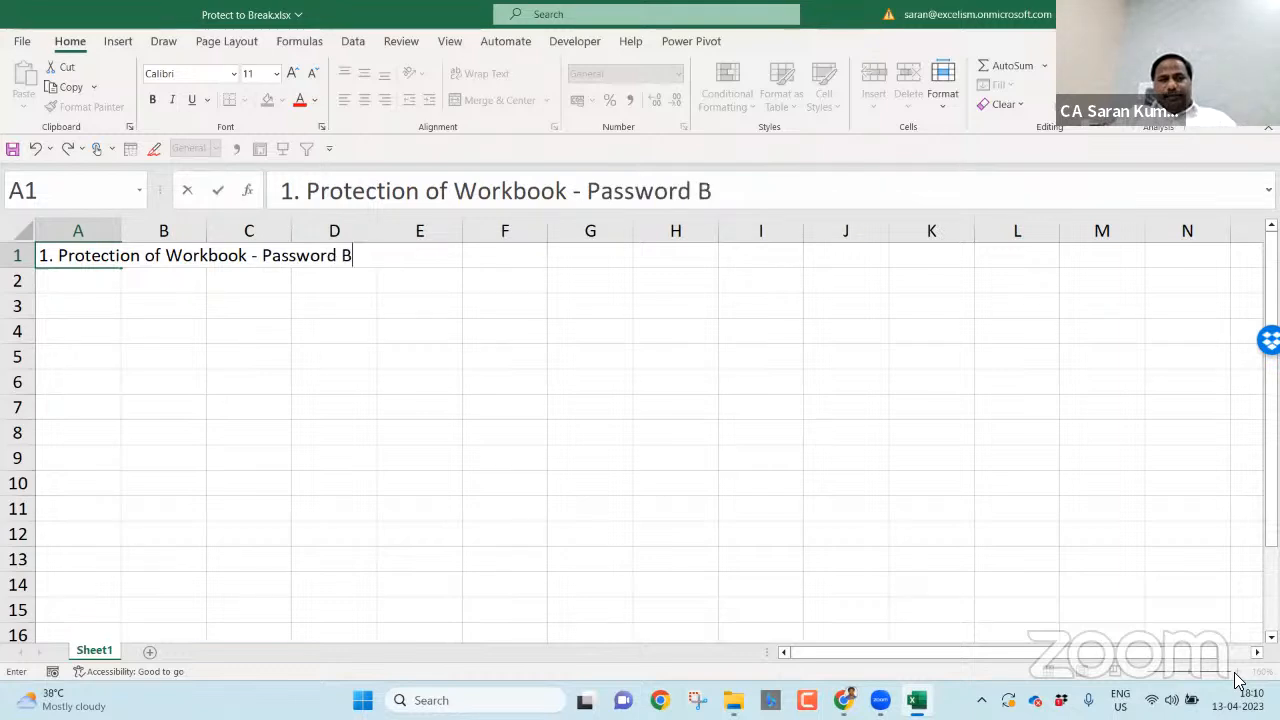
pyautogui.press('BackSpace')
pyautogui.write('eak is not')
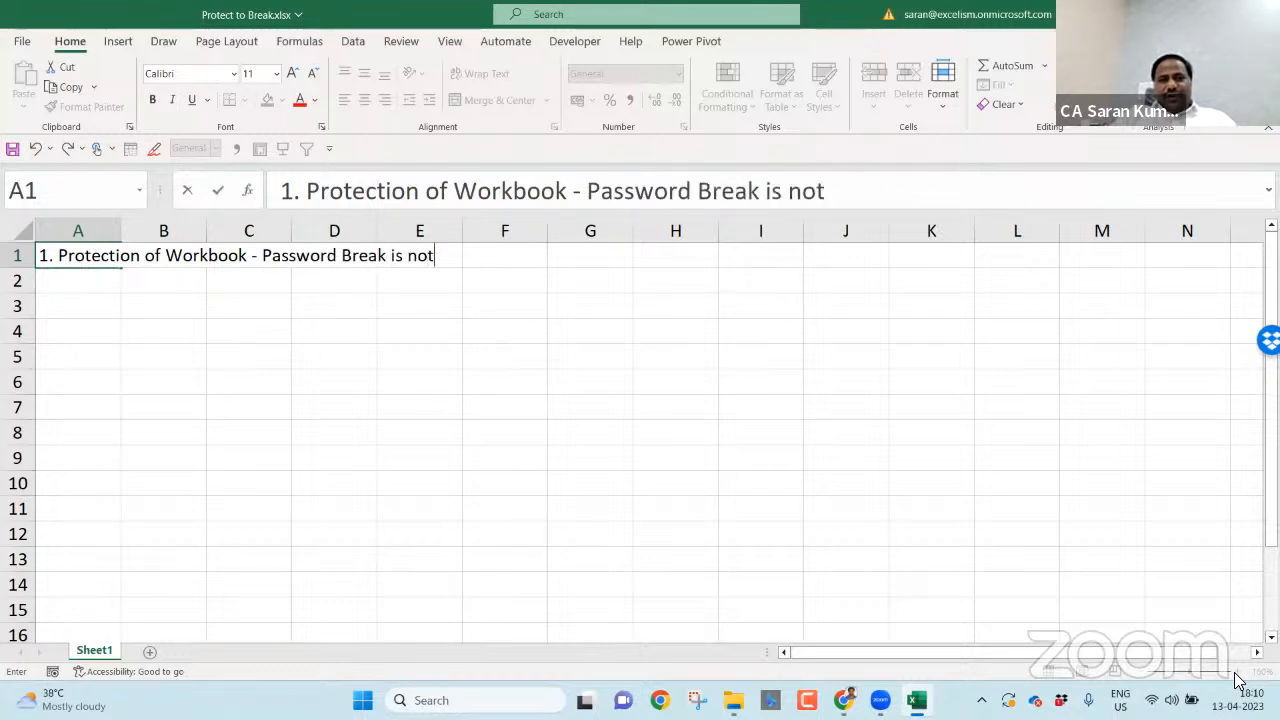
pyautogui.write(' Possible ')
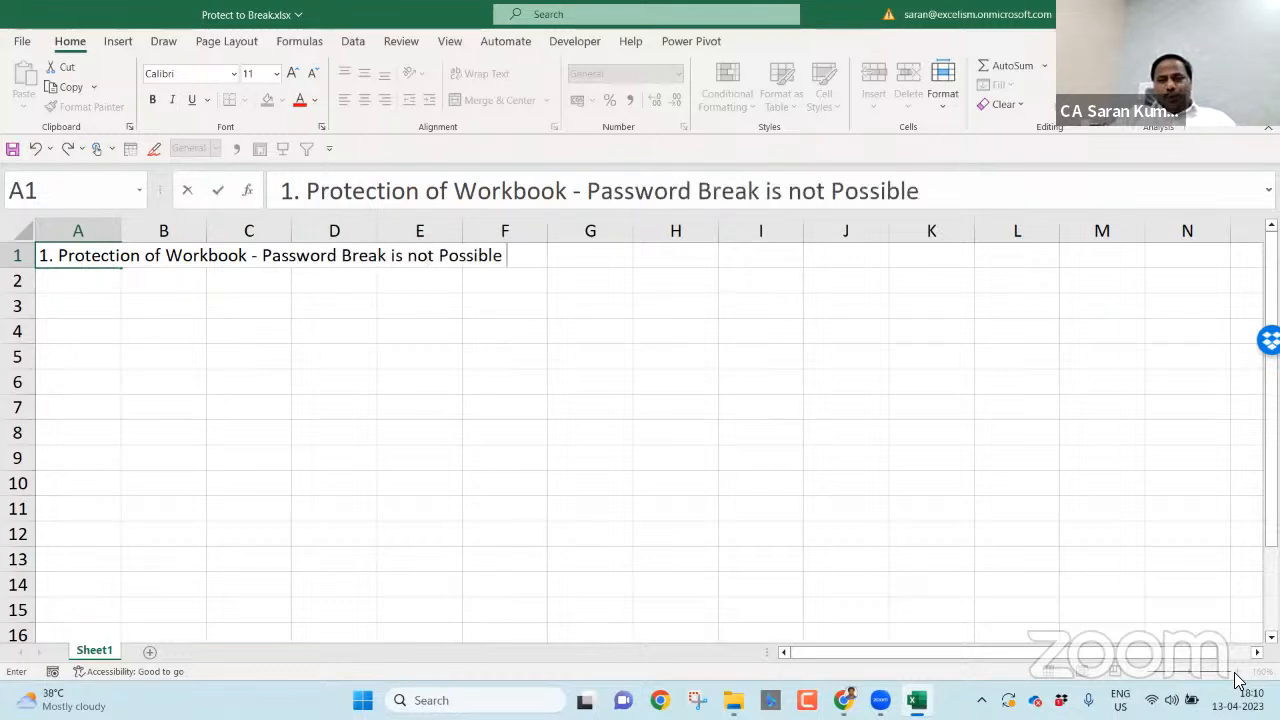
pyautogui.write('-- Once fo')
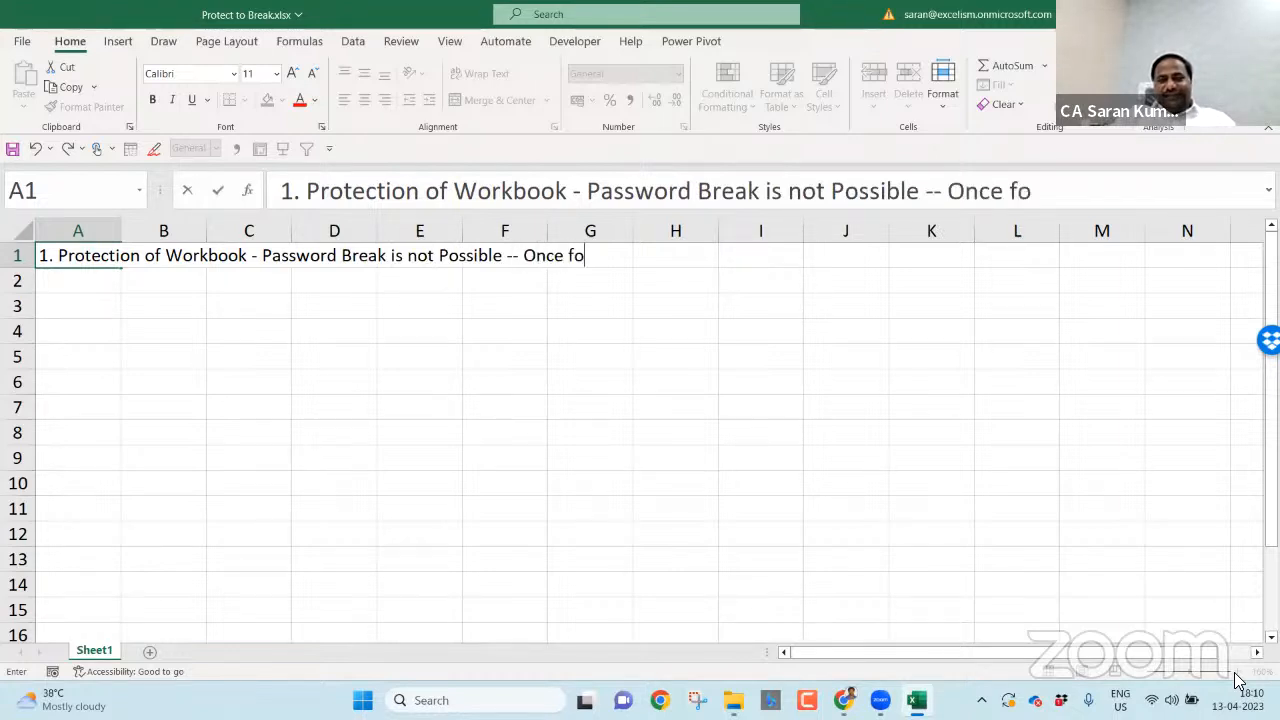
pyautogui.write('rgot,')
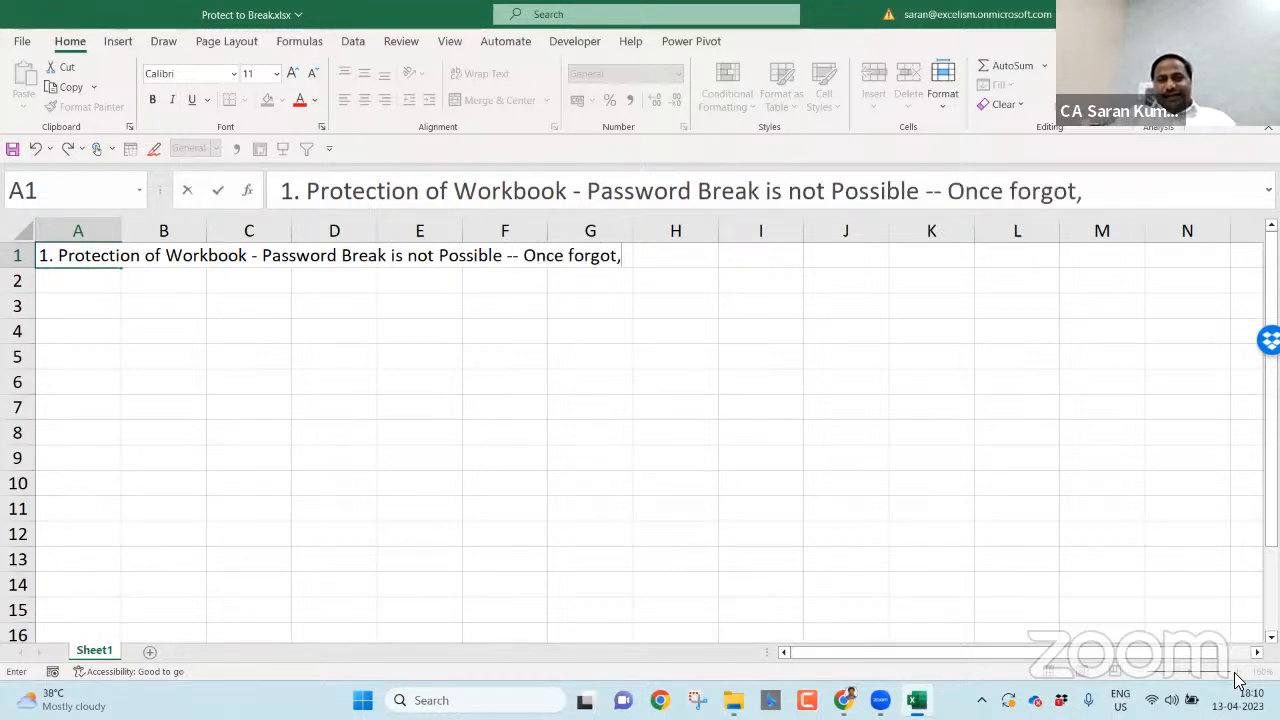
pyautogui.write(' that all!')
pyautogui.press('Return')
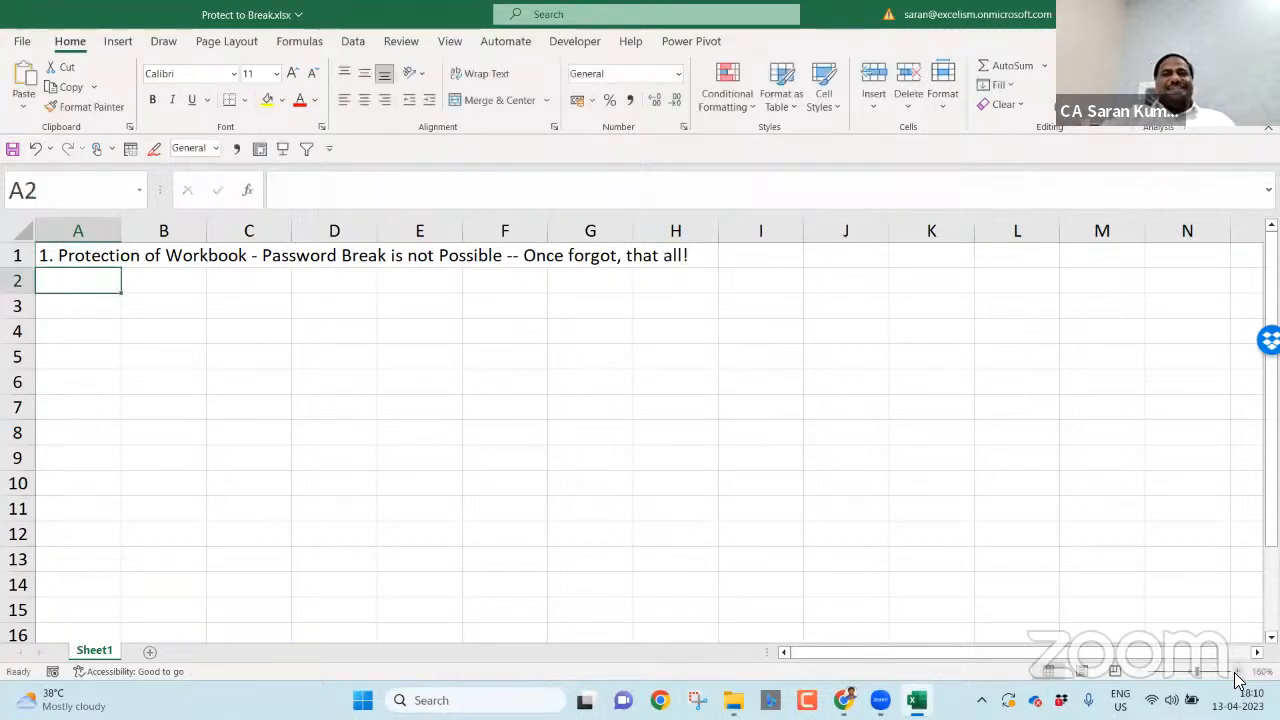
# - Start the A2 note '2. Protection of...' and fix the typo in 'Protection'
pyautogui.write('2.')
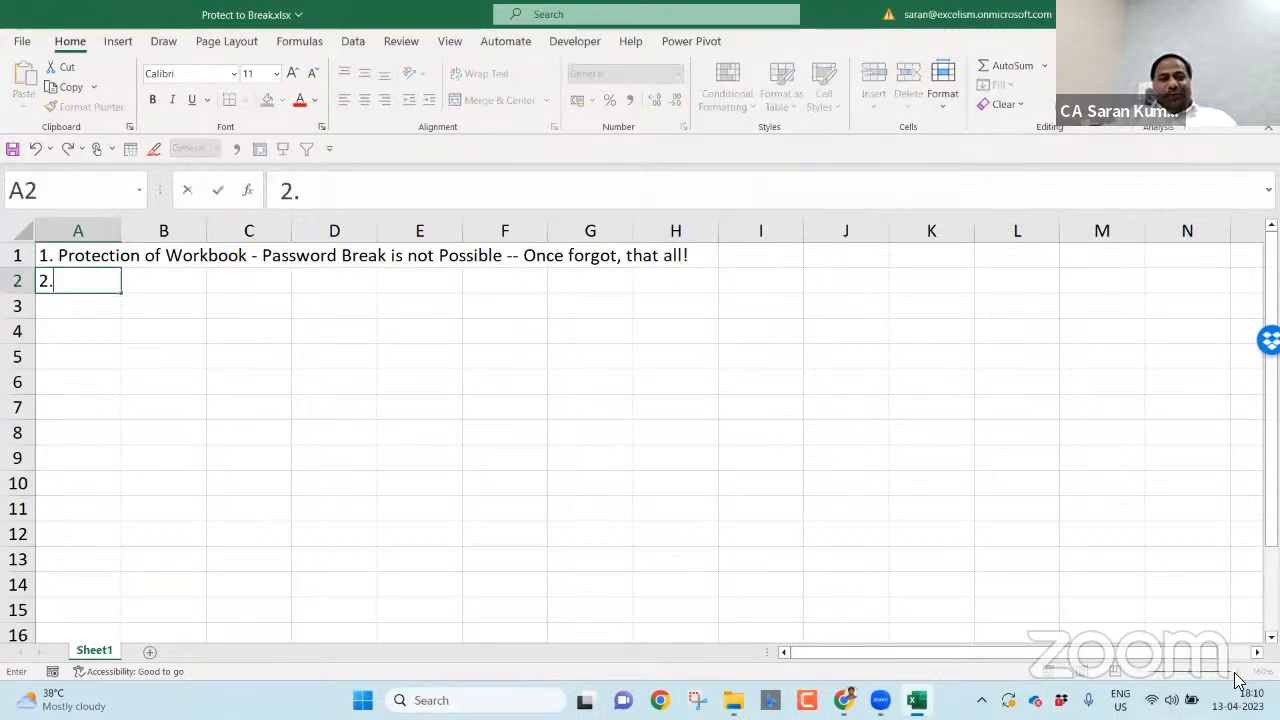
pyautogui.write(' Protection')
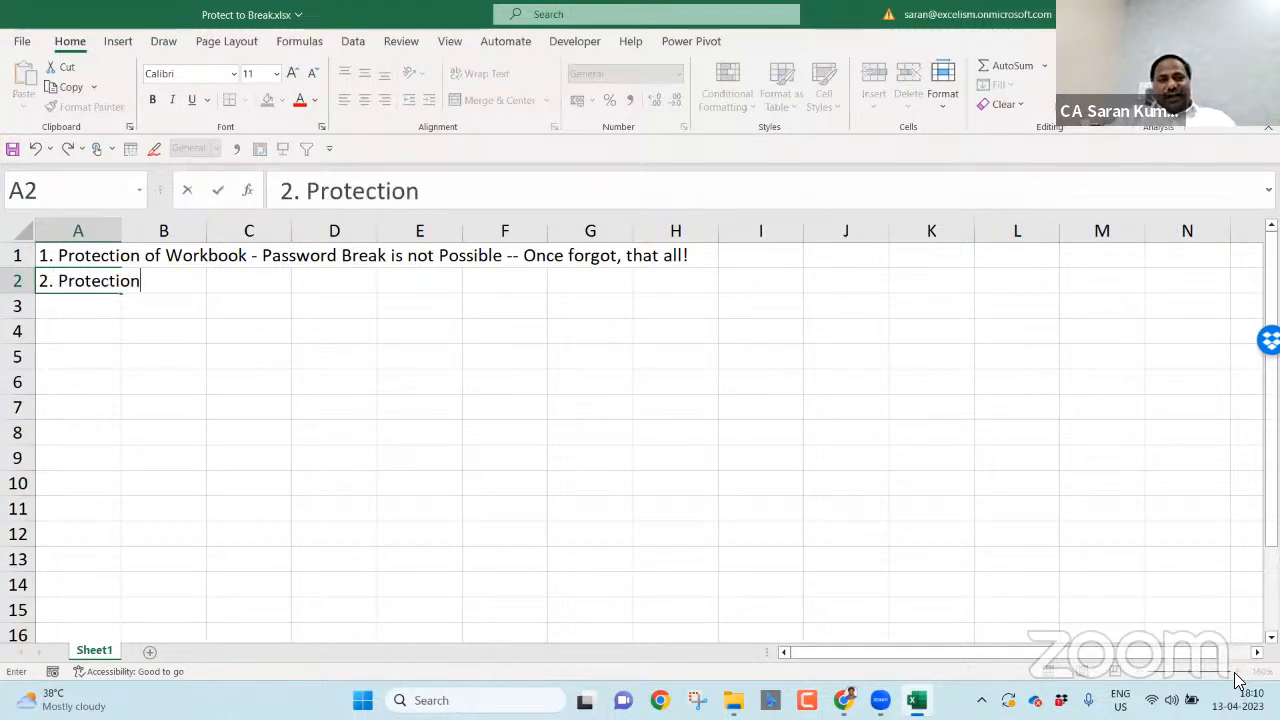
pyautogui.write(' of Worksheets str')
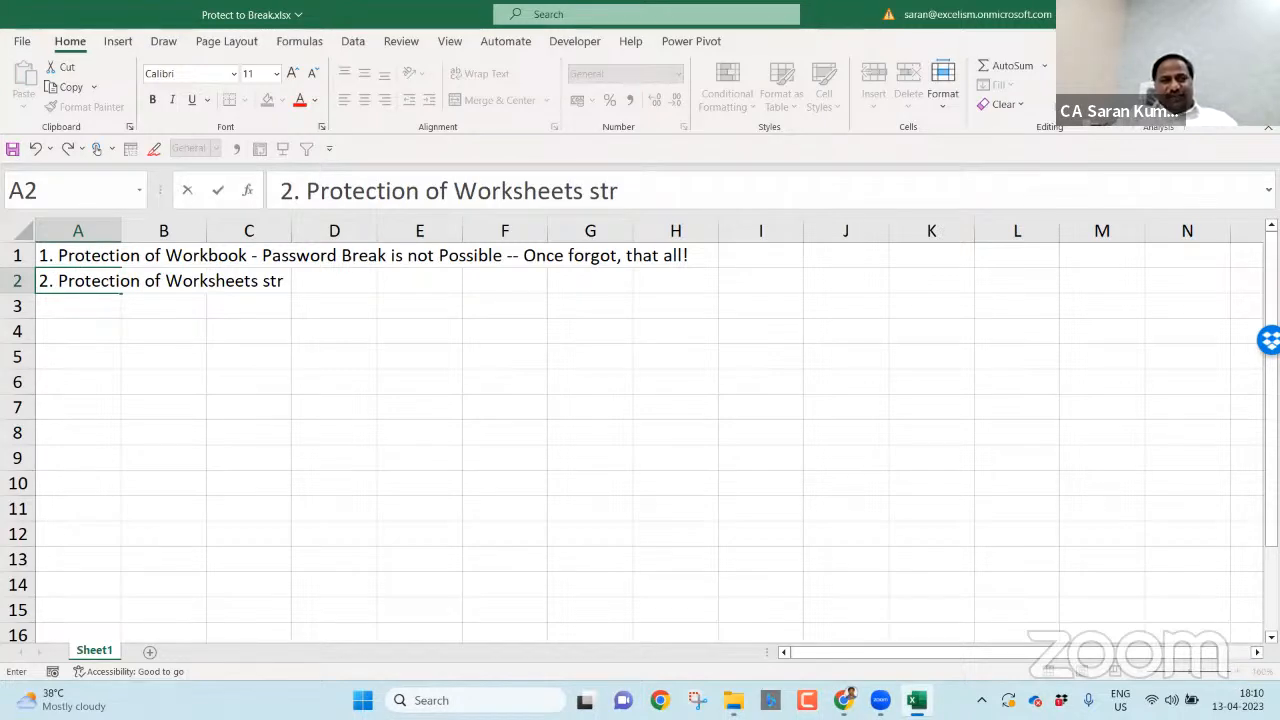
pyautogui.click(677, 481)
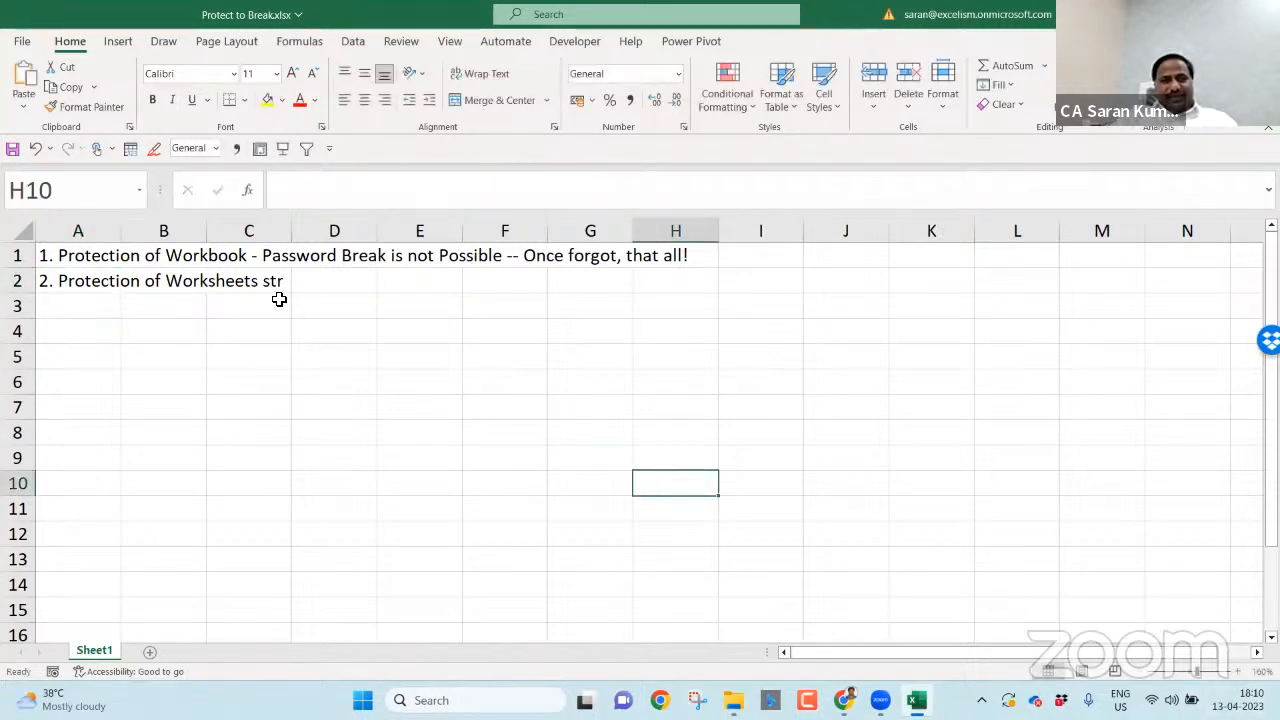
pyautogui.doubleClick(106, 284)
pyautogui.press('BackSpace')
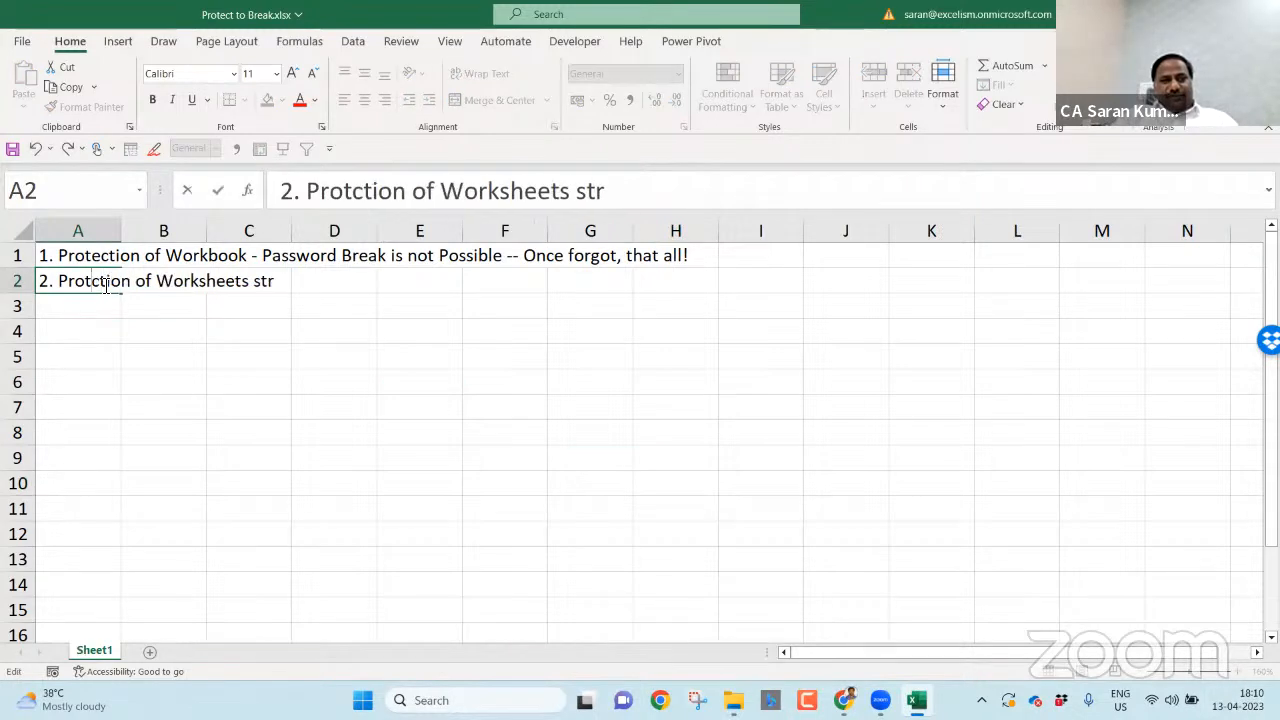
pyautogui.write('e')
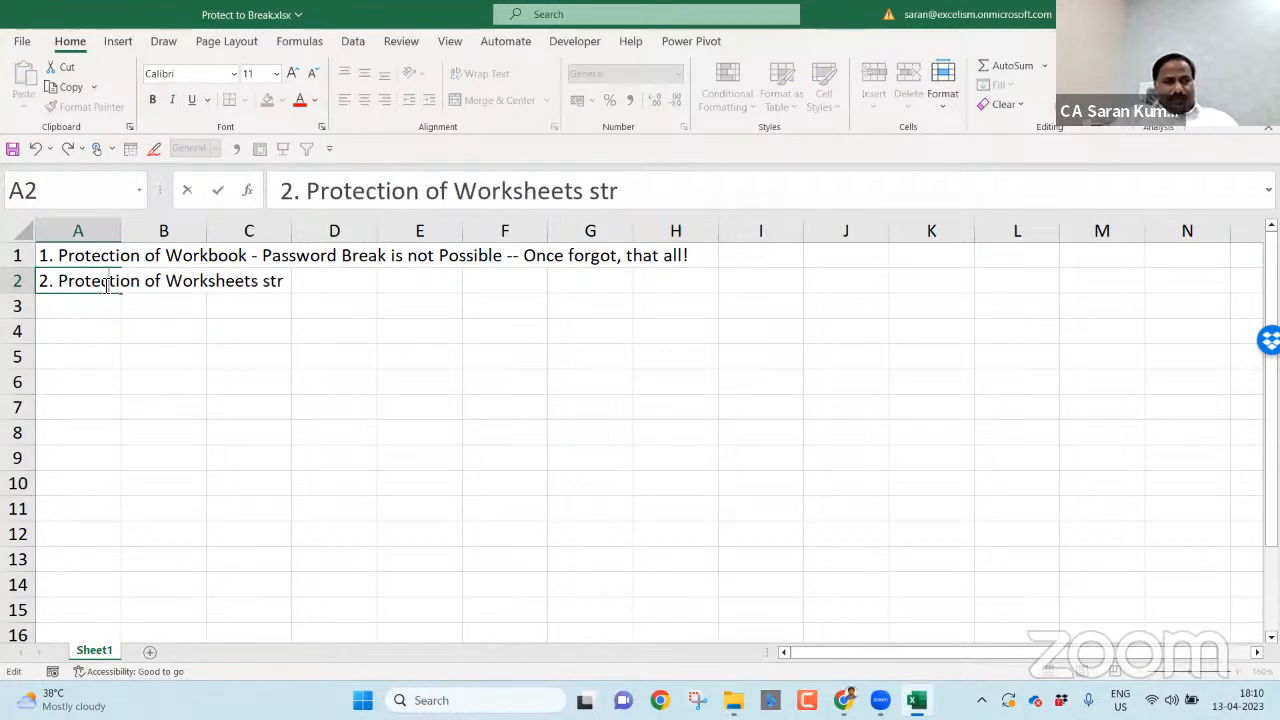
# - Finish A2 as '...Sheets Structure in the Workbook - Password we can Break :)' and type the A3 note
pyautogui.hotkey('ctrl', 'shift', 'Right')
pyautogui.hotkey('ctrl', 'shift', 'Right')
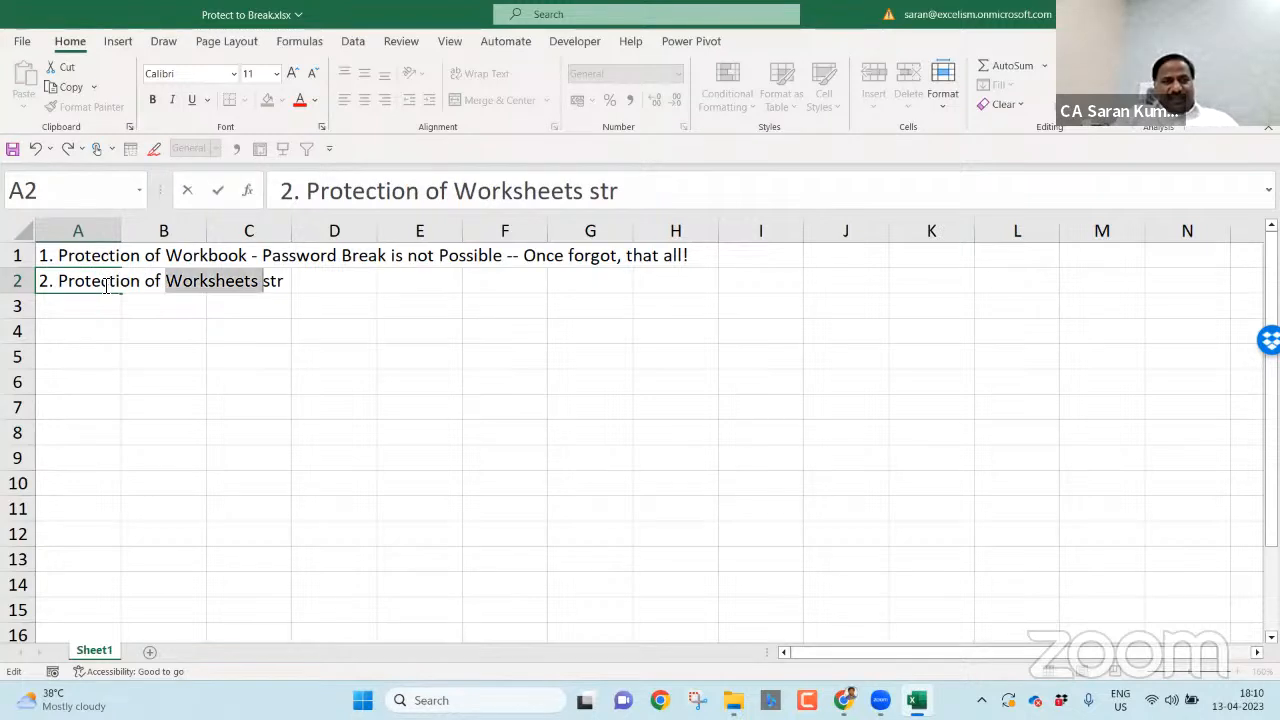
pyautogui.write('s')
pyautogui.press('BackSpace')
pyautogui.write('Sheet')
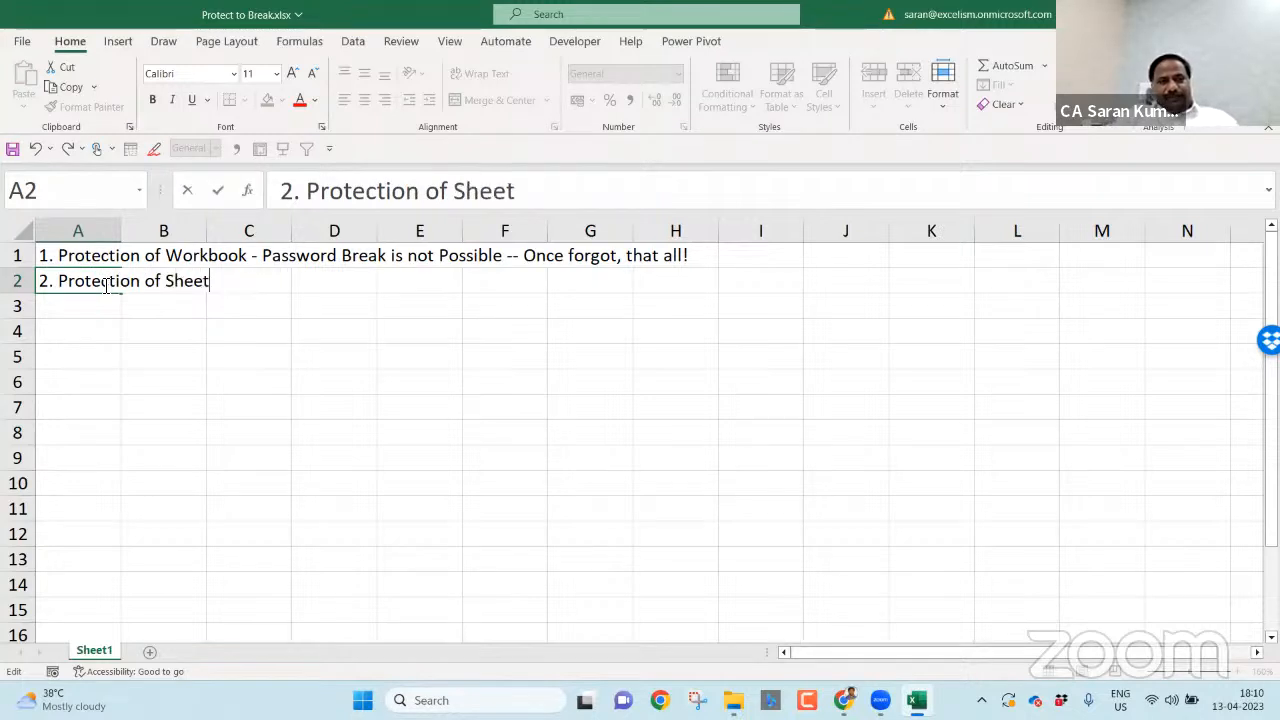
pyautogui.write('s Structure i')
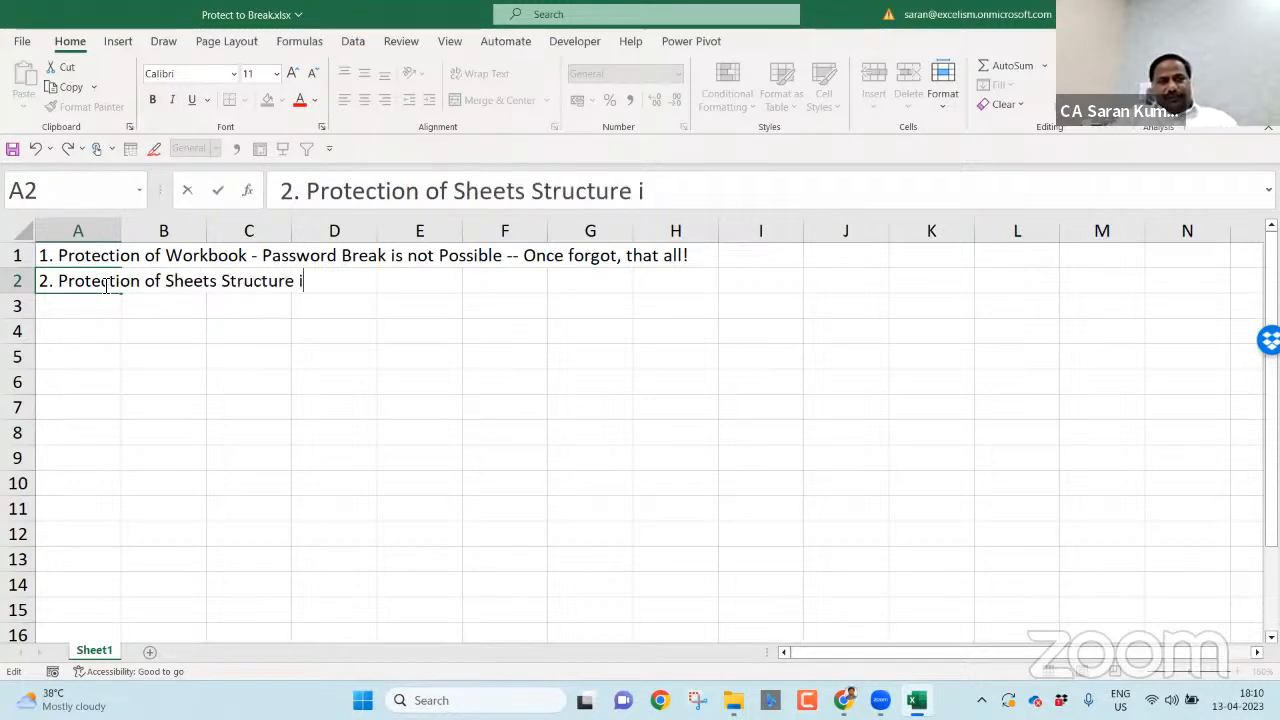
pyautogui.write('n the Workbook')
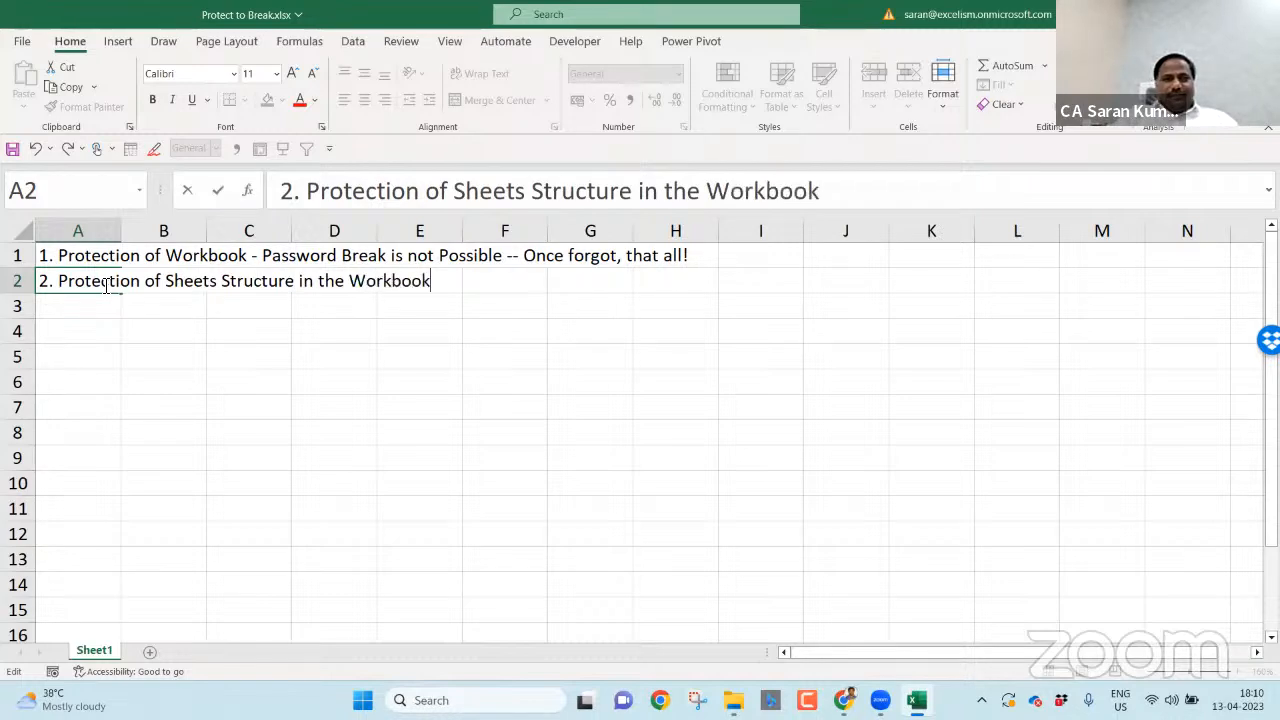
pyautogui.write(' - Pa')
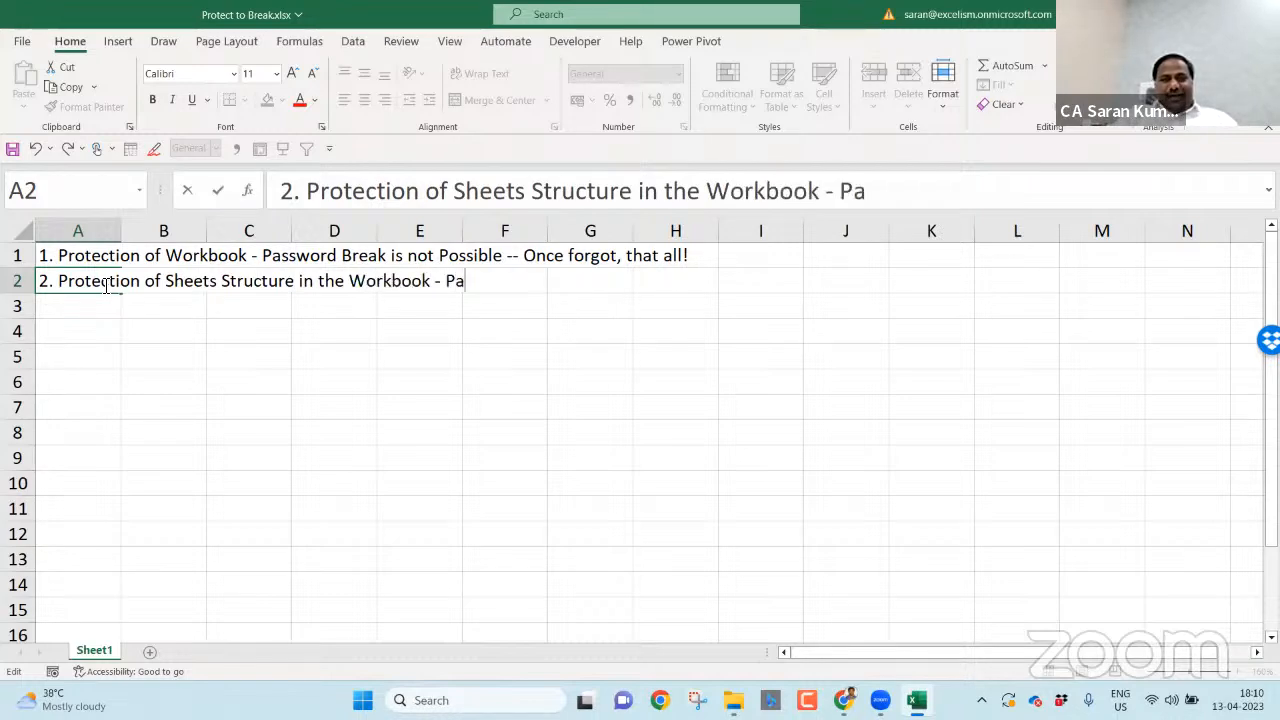
pyautogui.write('ssword we')
pyautogui.press('BackSpace')
pyautogui.write('ord w')
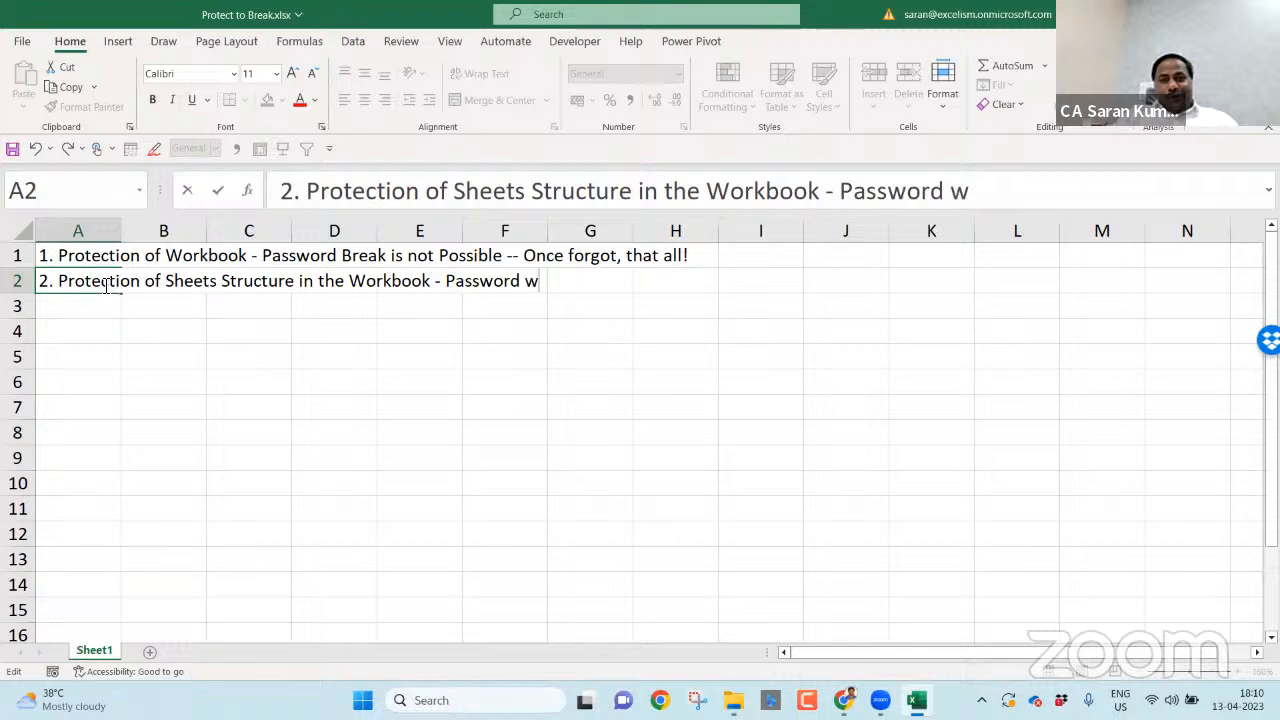
pyautogui.write('e can Break')
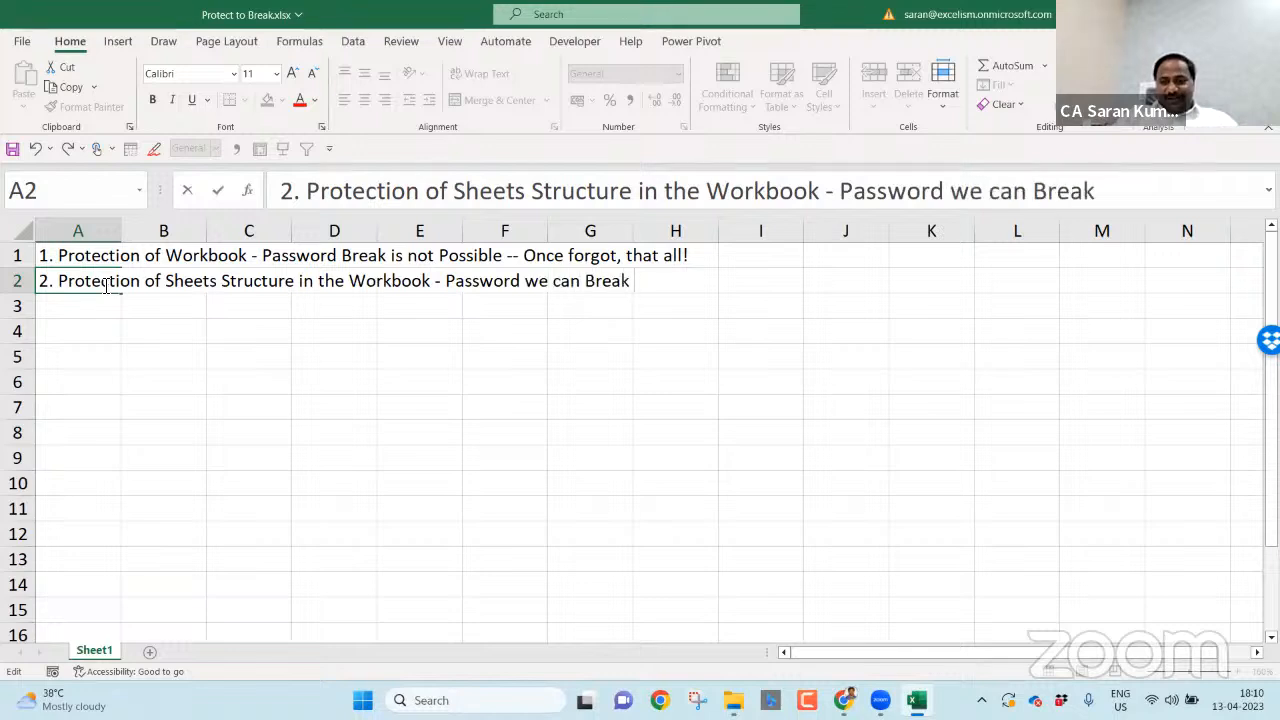
pyautogui.write(' :)')
pyautogui.press('Return')
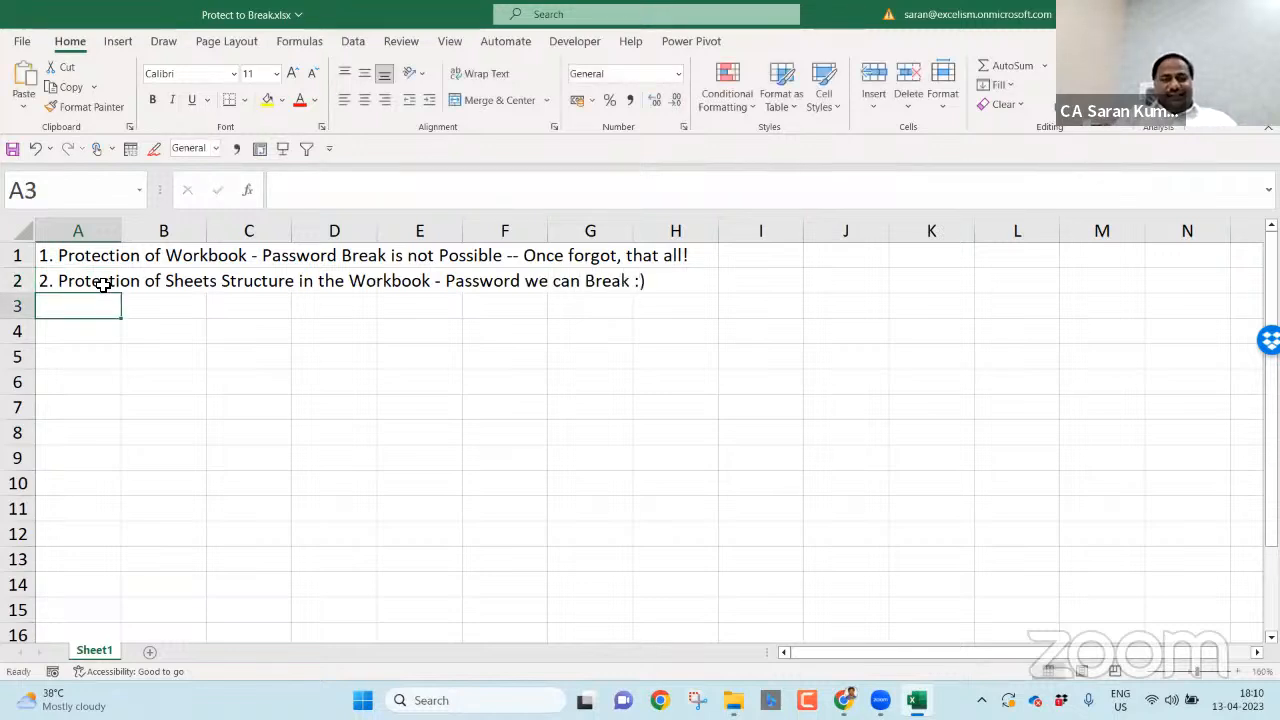
pyautogui.write('3. Protectio')
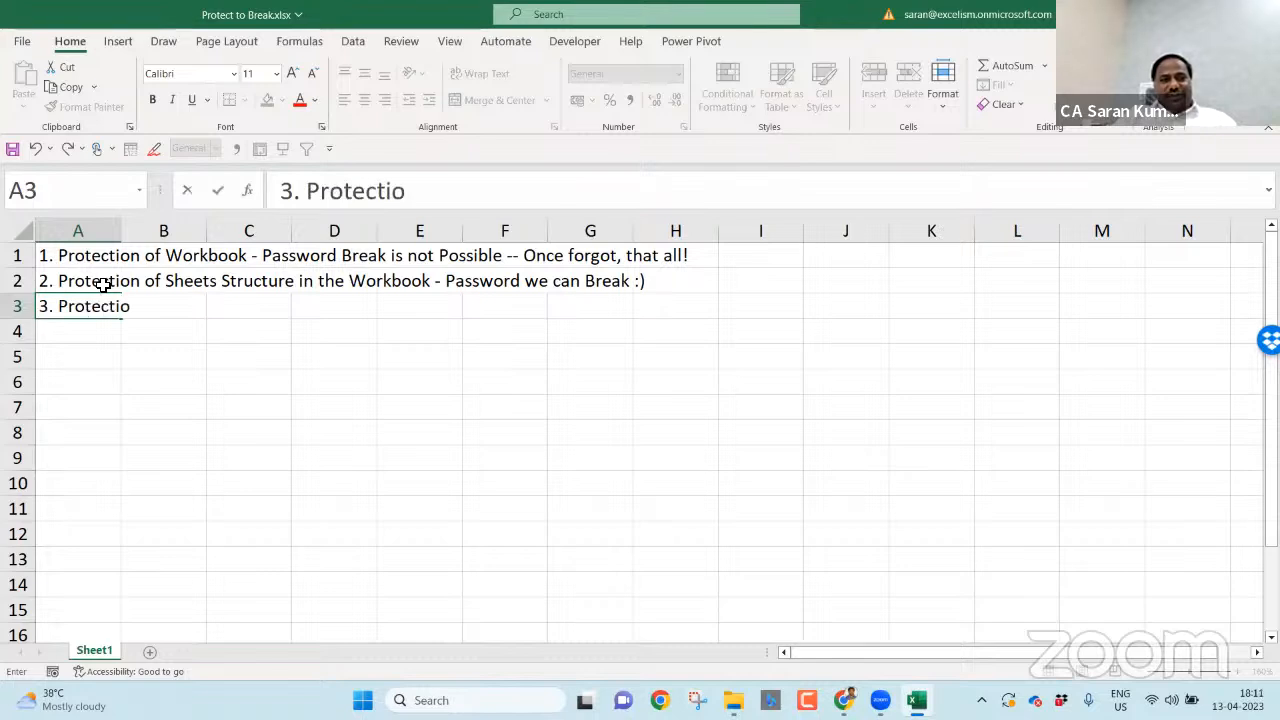
pyautogui.write('n of Cells in t')
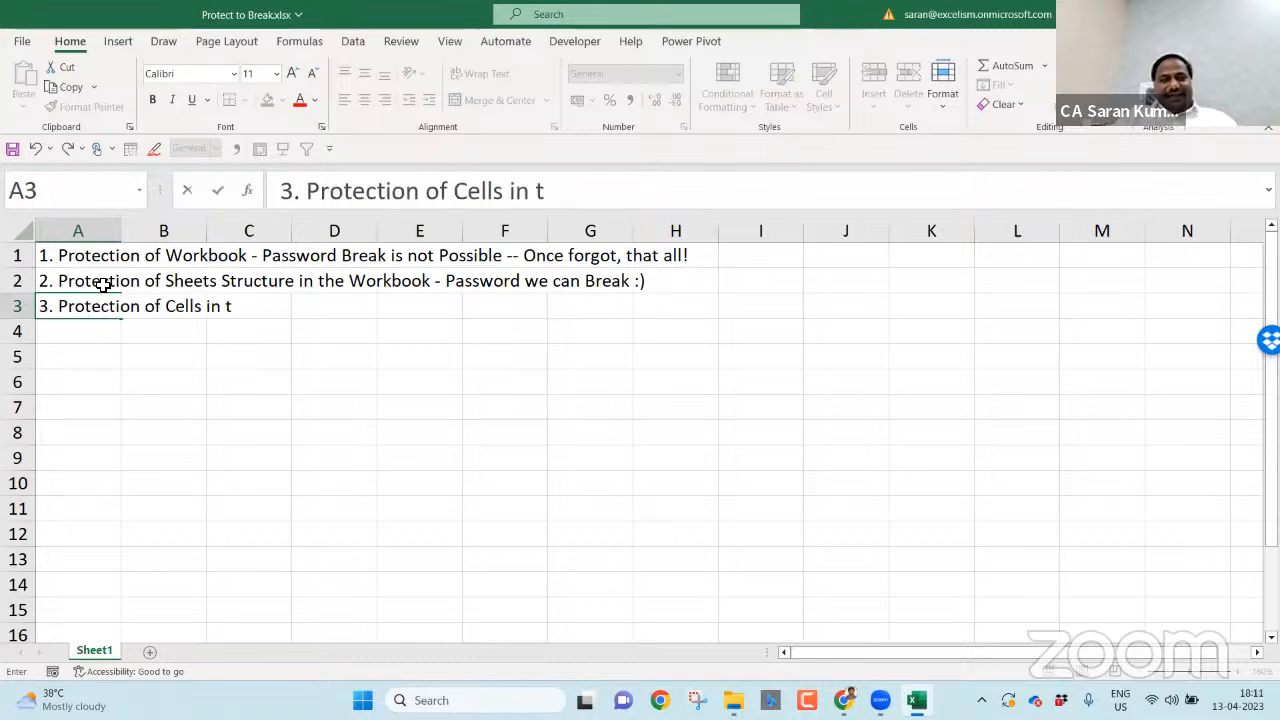
pyautogui.write('he Worksheet - Password')
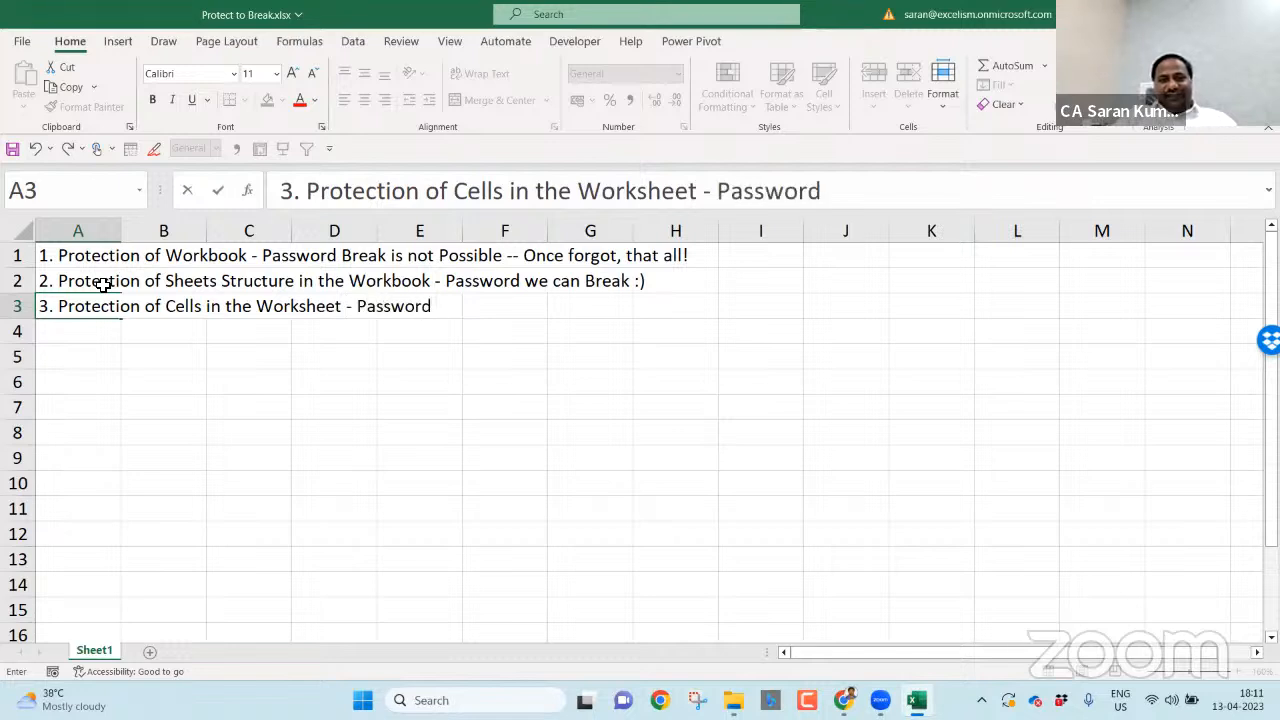
pyautogui.write(' we can Break')
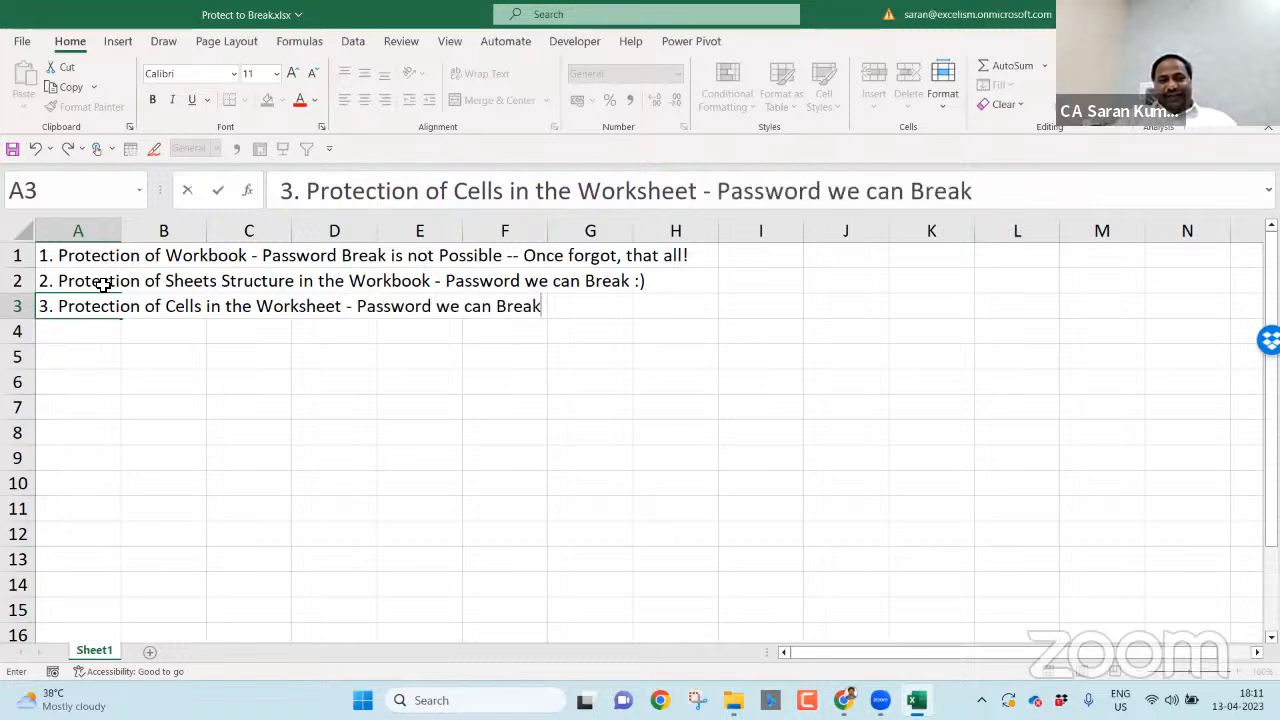
pyautogui.write(' :)')
# - Commit the A3 cell-protection note and select cell C5
pyautogui.press('Return')
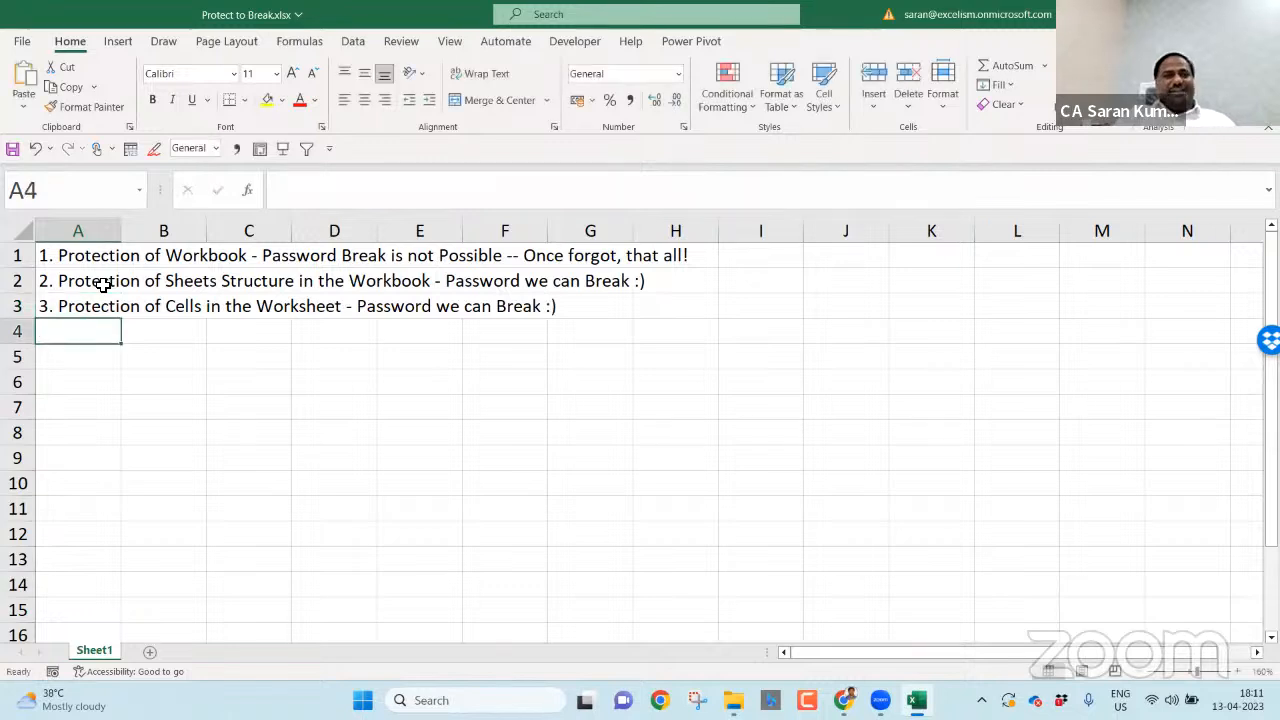
pyautogui.click(210, 348)
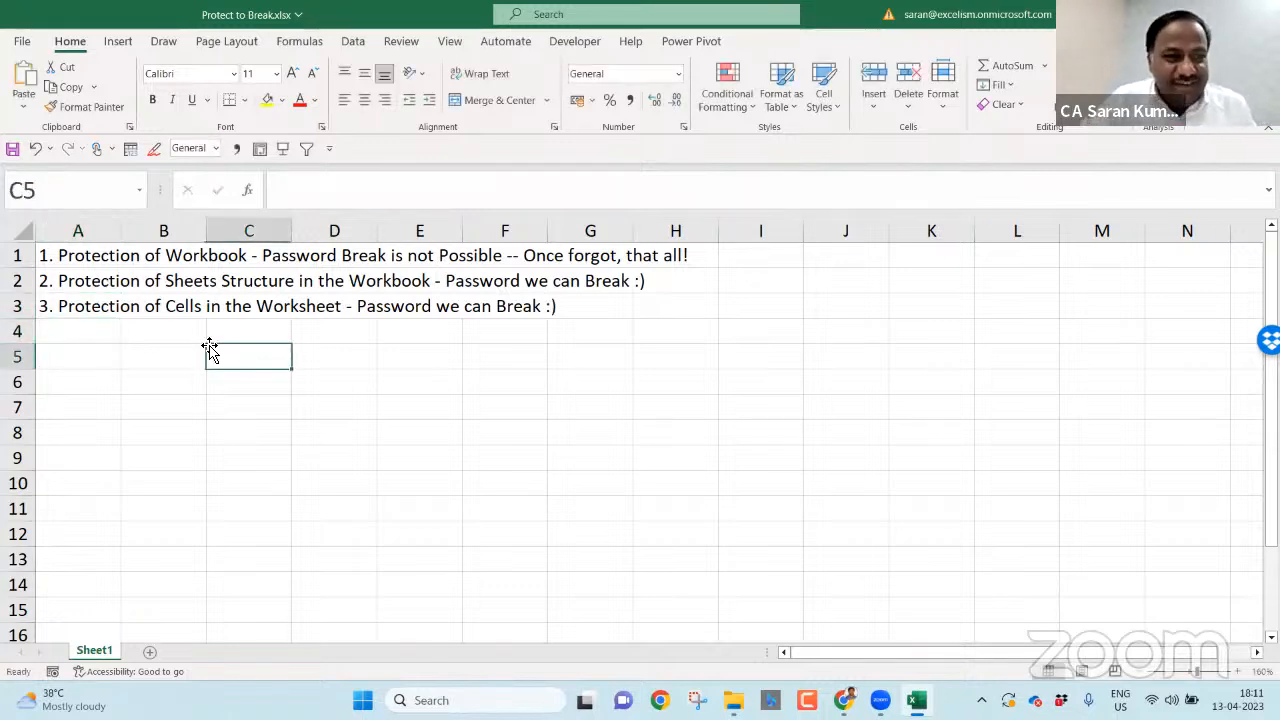
# - Add a new blank sheet and name it 'Protect WS in WB'
pyautogui.click(152, 655)
pyautogui.doubleClick(154, 658)
pyautogui.write('Protect W')
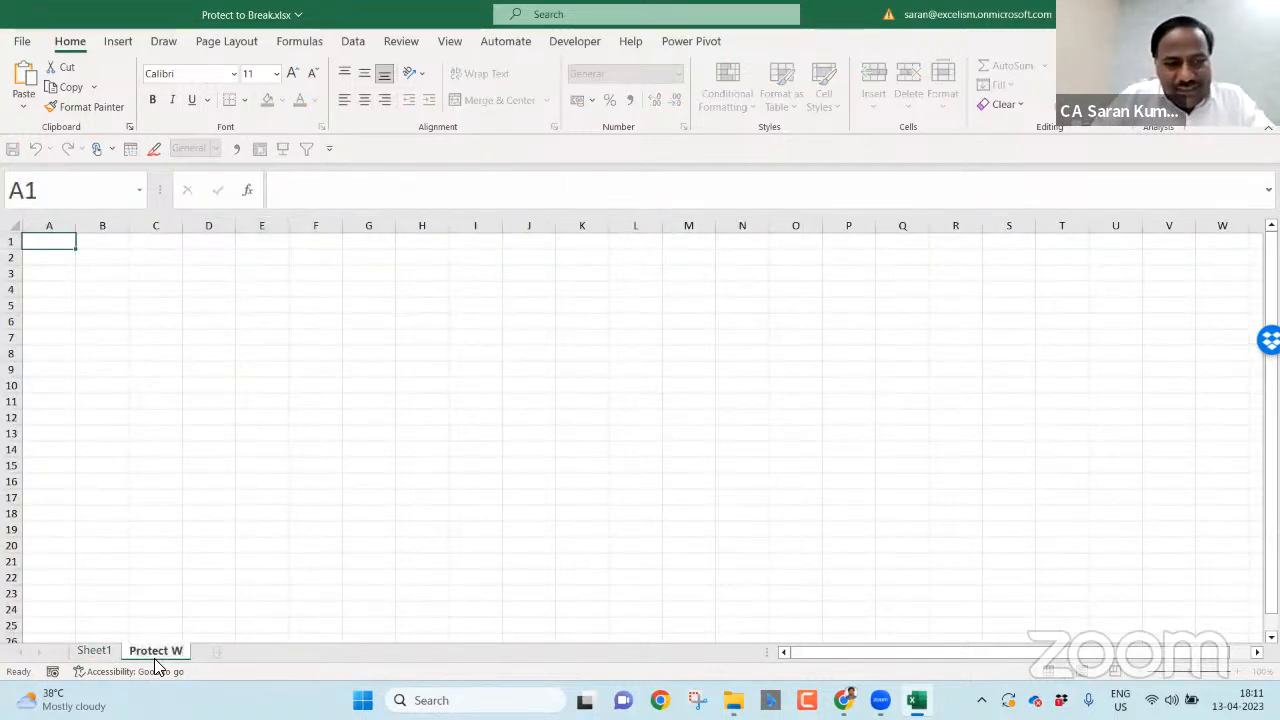
pyautogui.write('S in WB')
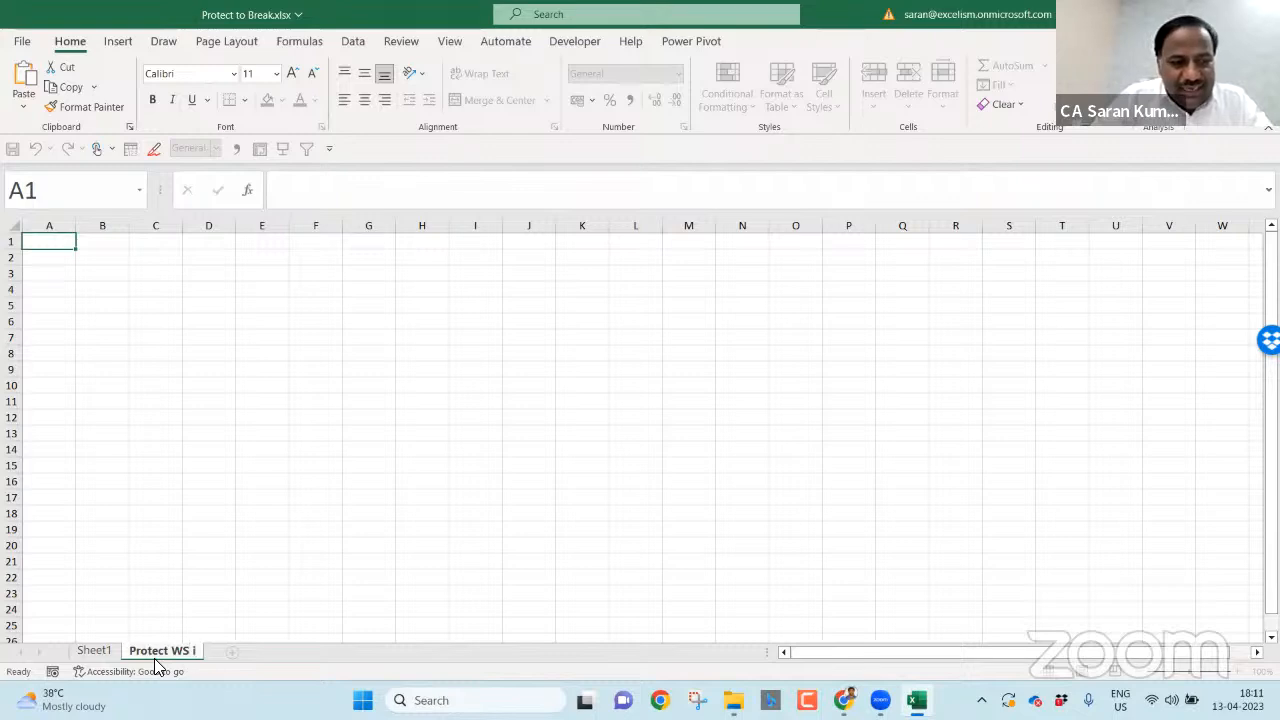
pyautogui.press('Return')
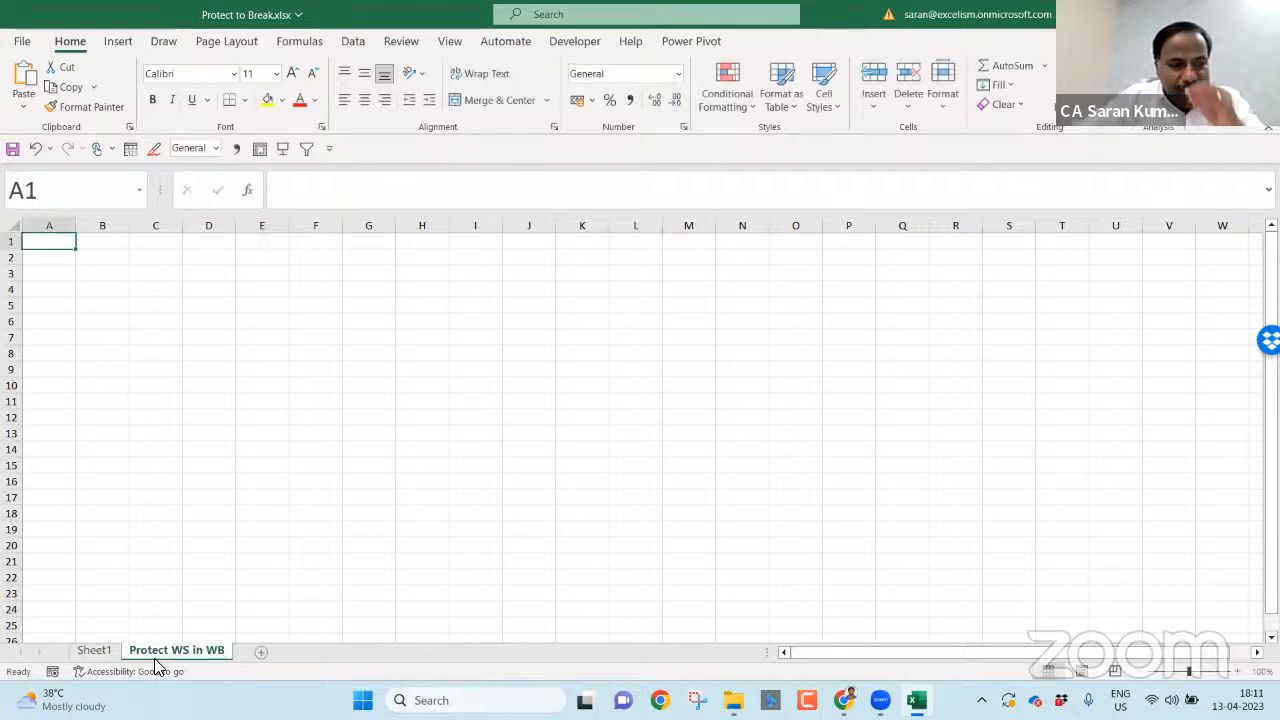
# - Protect the workbook structure via Review > Protect Workbook, entering and confirming a password
pyautogui.click(403, 44)
pyautogui.click(739, 88)
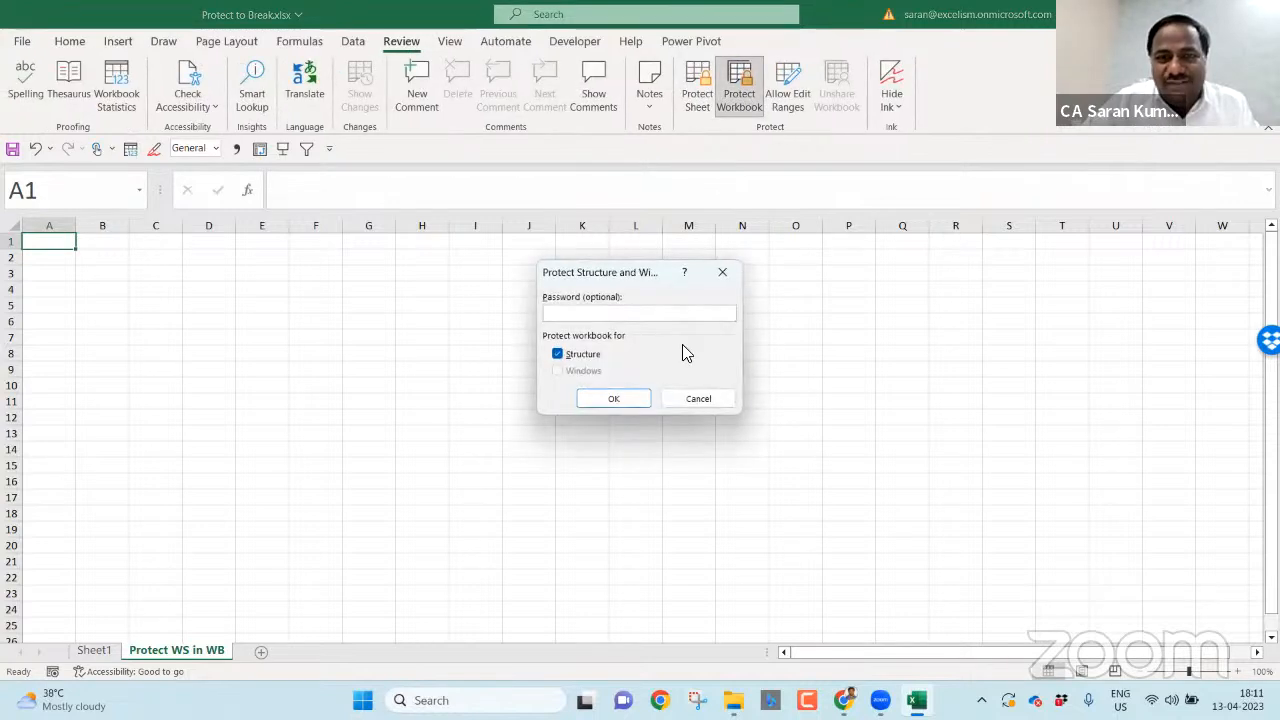
pyautogui.write('•••••••••')
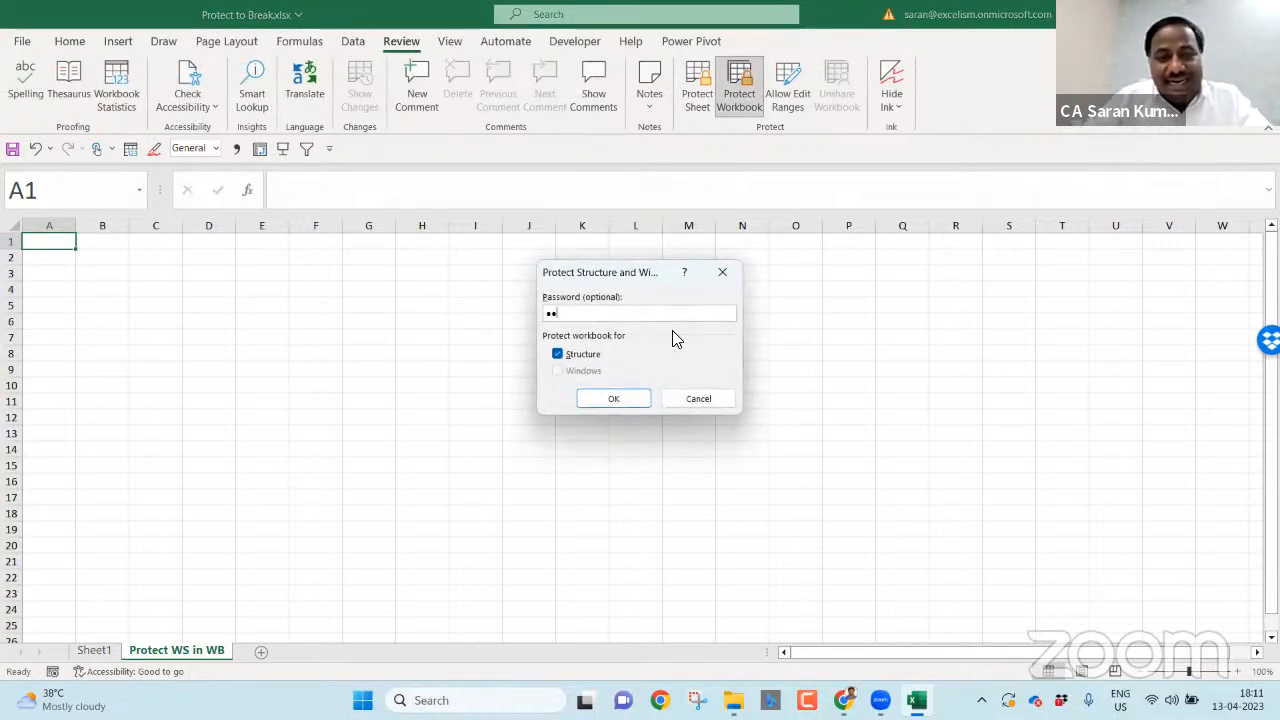
pyautogui.write('•')
pyautogui.press('Return')
pyautogui.write('••••••••••')
pyautogui.press('Return')
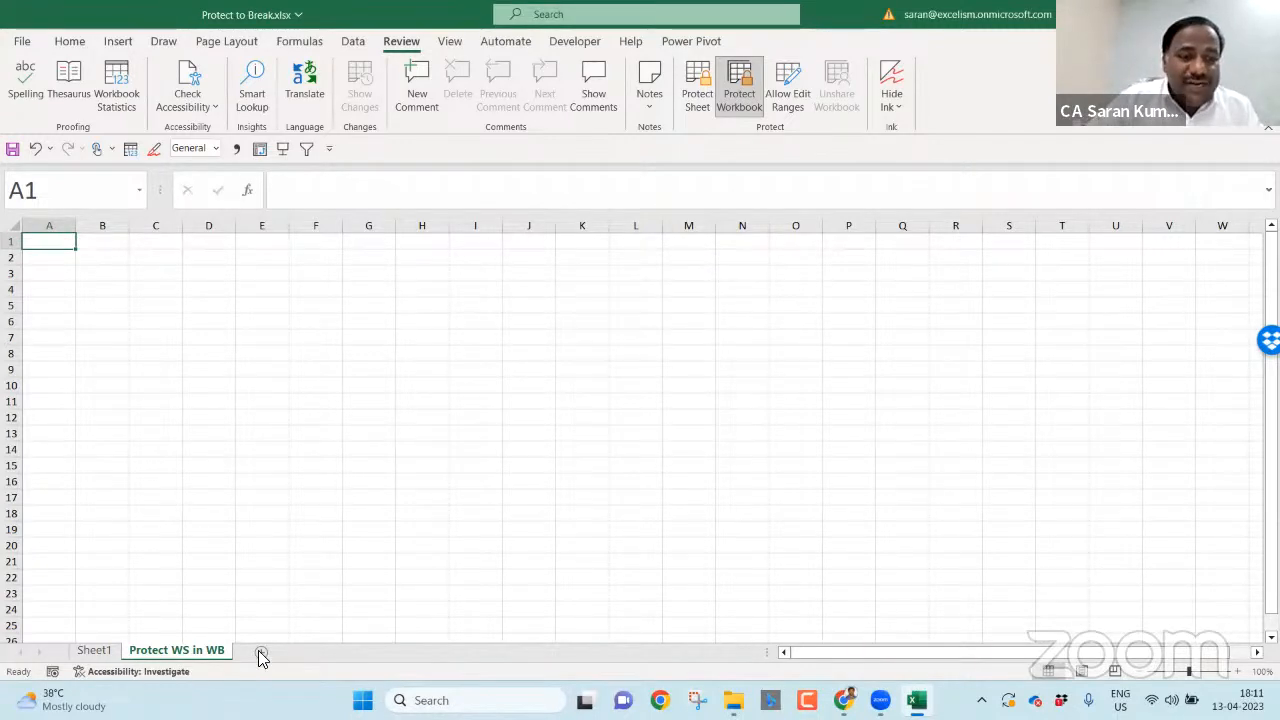
# - Confirm that renaming the Protect WS in WB sheet is blocked by workbook protection, then close Excel
pyautogui.click(94, 650)
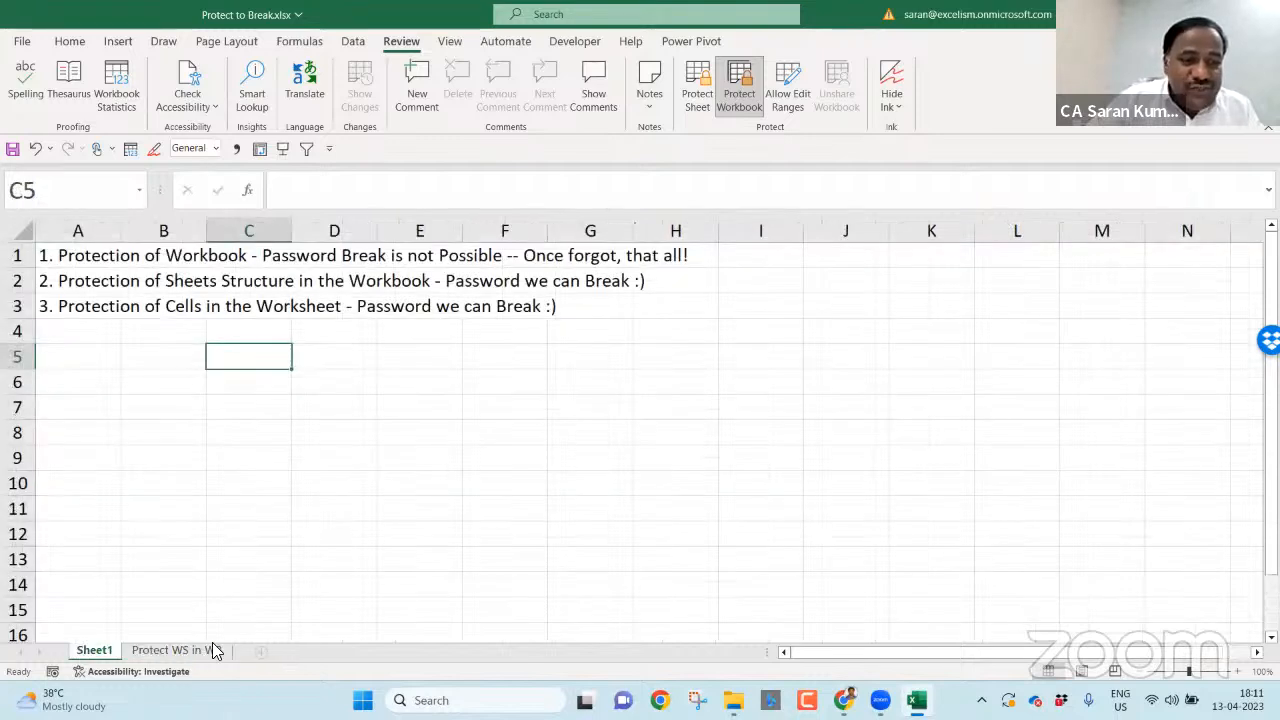
pyautogui.click(216, 648)
pyautogui.doubleClick(218, 650)
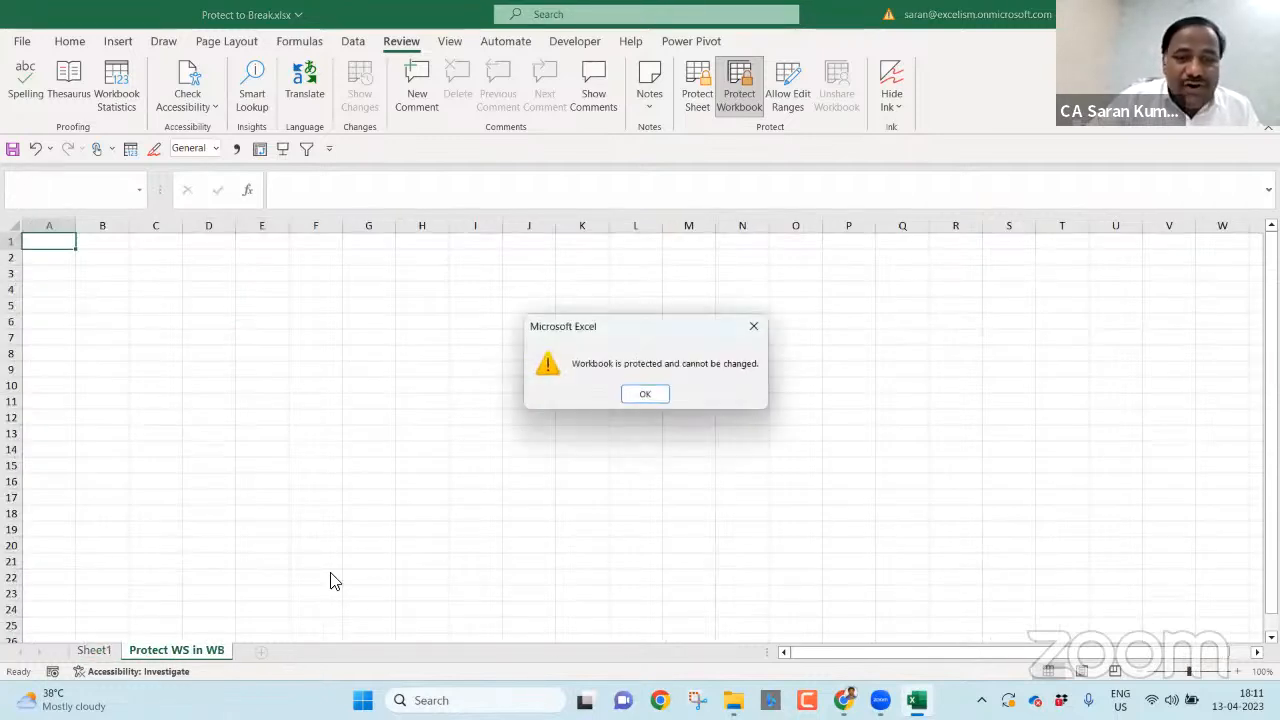
pyautogui.click(652, 393)
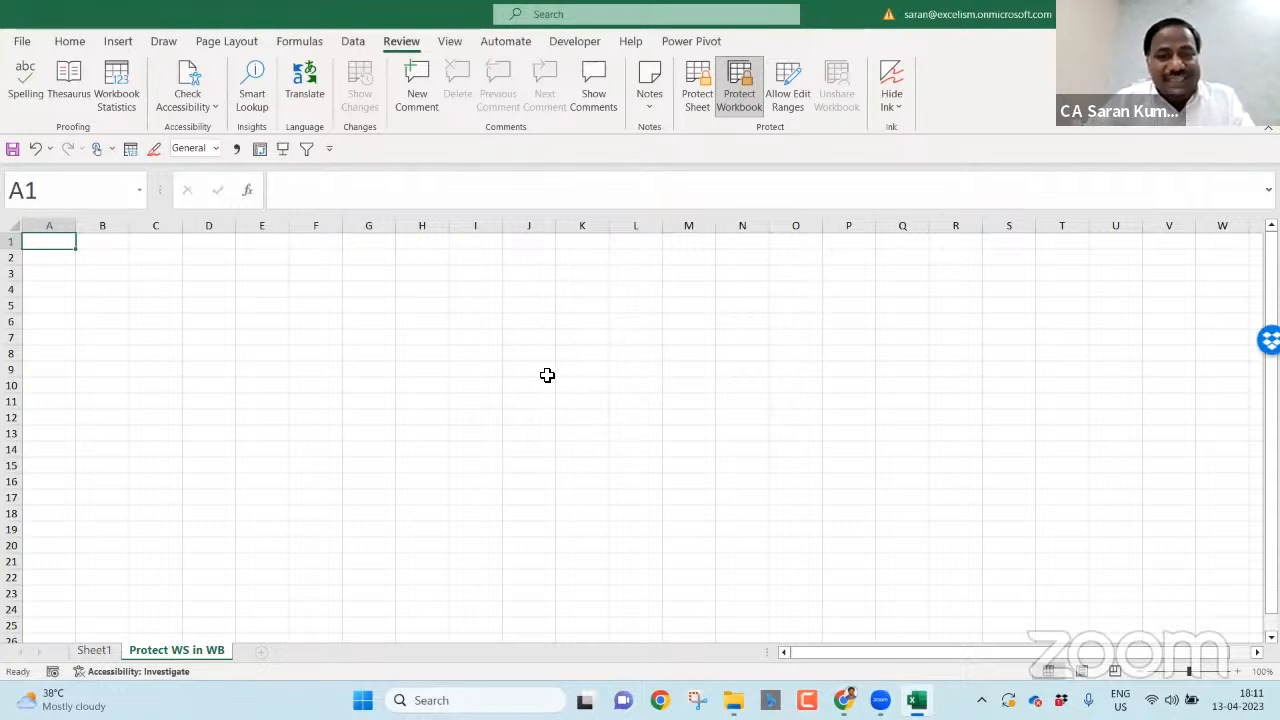
pyautogui.click(1262, 14)
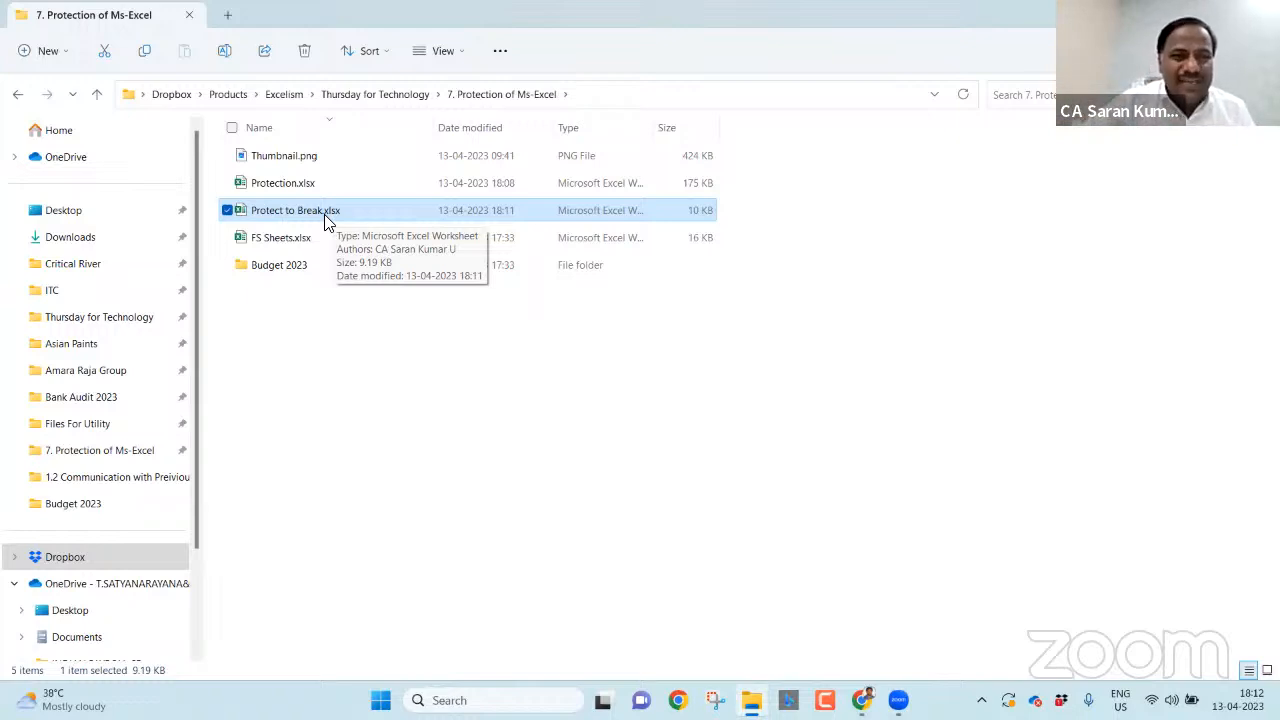
# - Duplicate Protect to Break.xlsx and name the copy 'Protect to Break - Test.xlsx'
pyautogui.press('F2')
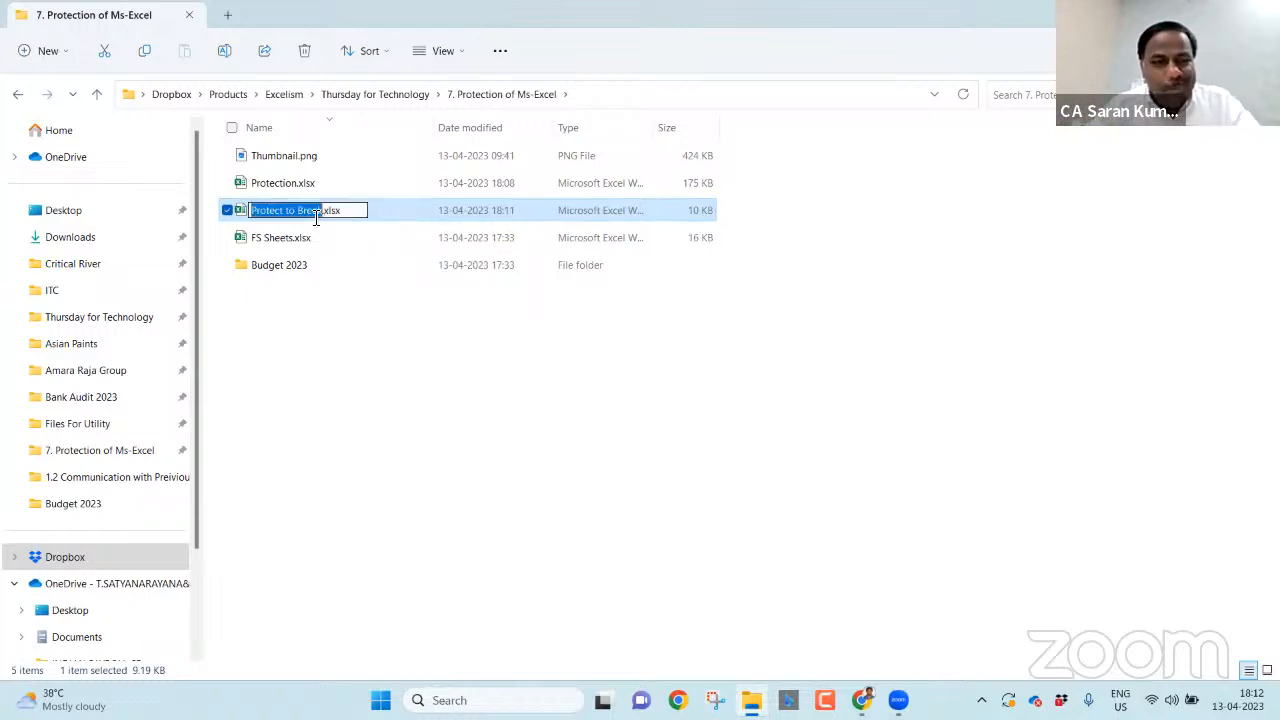
pyautogui.press('Escape')
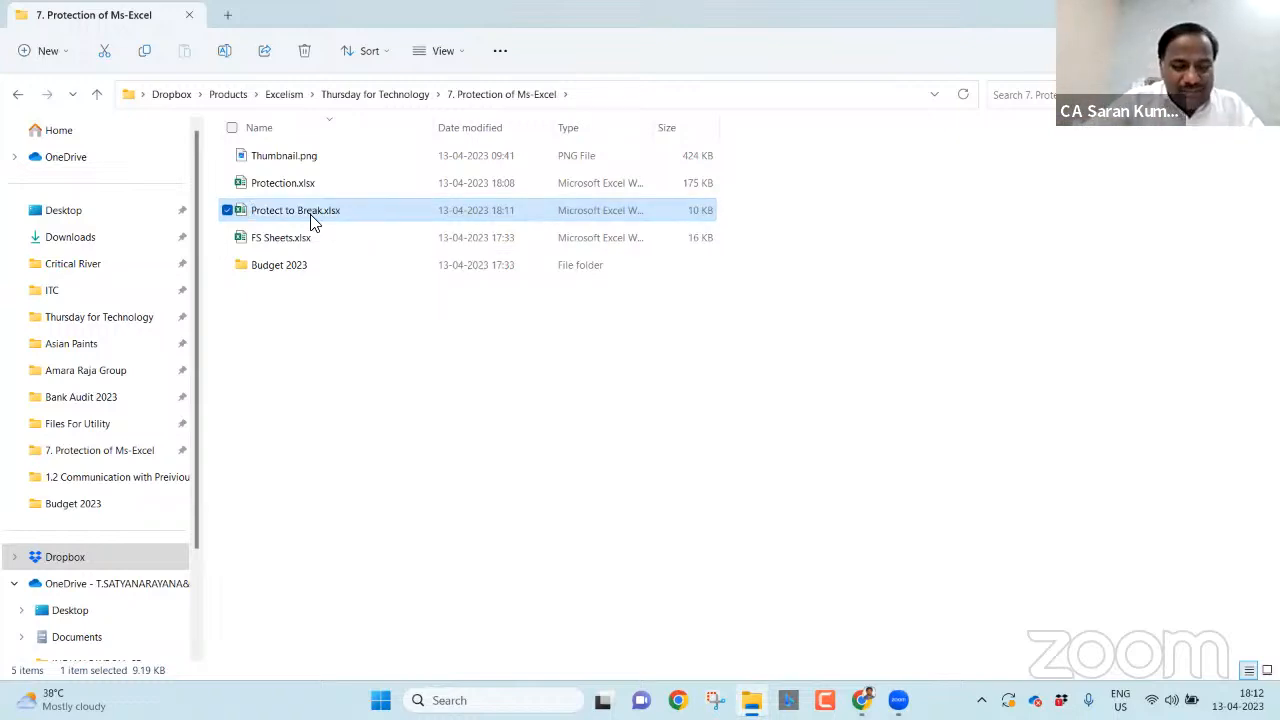
pyautogui.hotkey('ctrl', 'c')
pyautogui.hotkey('ctrl', 'v')
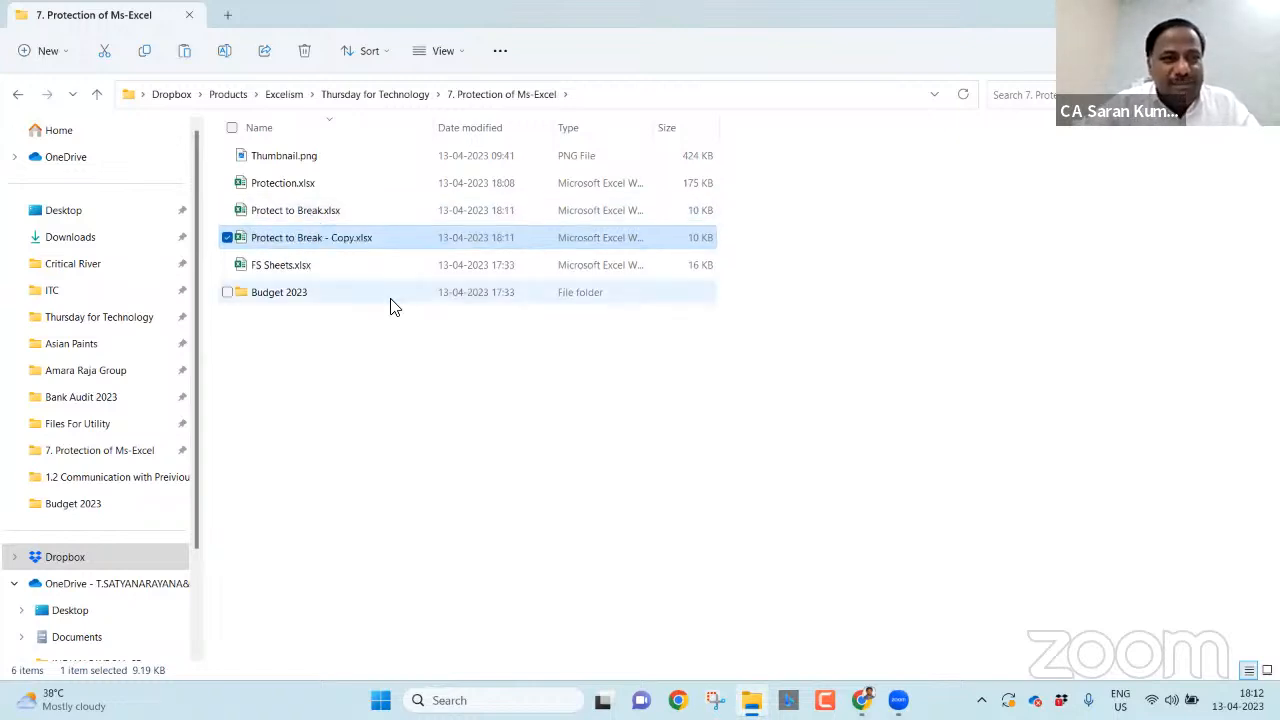
pyautogui.press('F2')
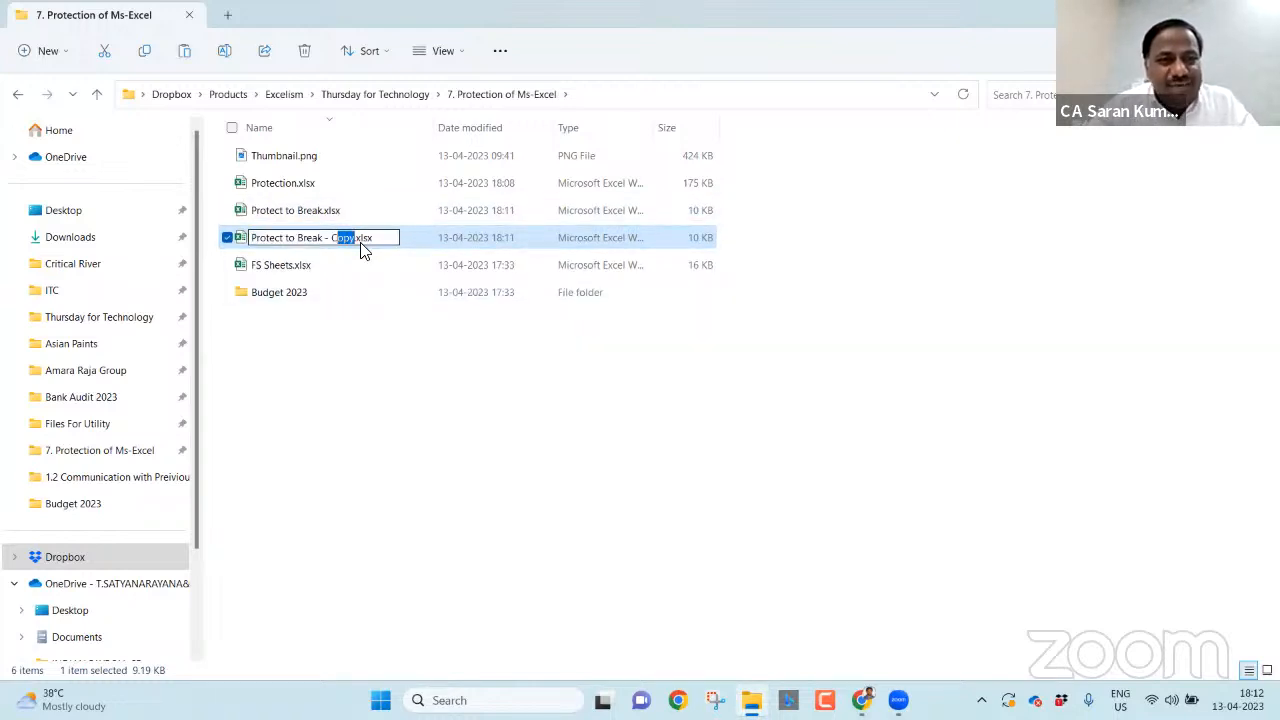
pyautogui.press('Right')
pyautogui.press('BackSpace')
pyautogui.press('BackSpace')
pyautogui.press('BackSpace')
pyautogui.press('BackSpace')
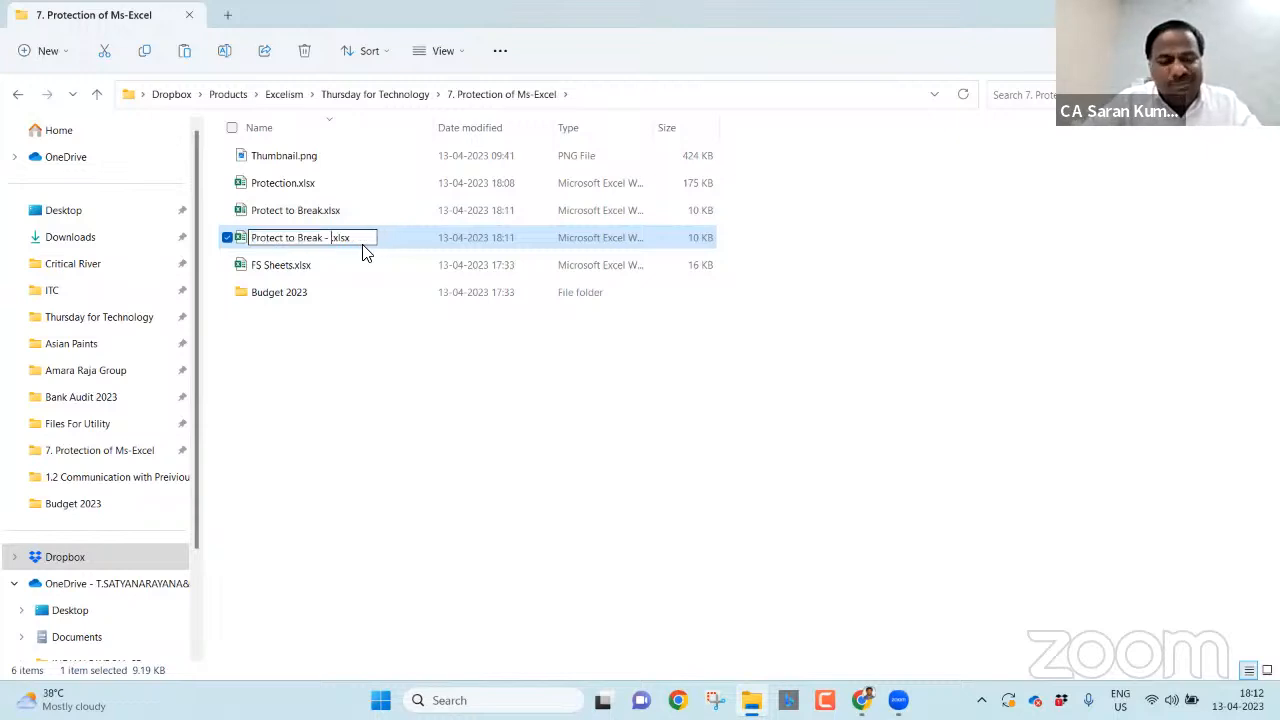
pyautogui.write('Test')
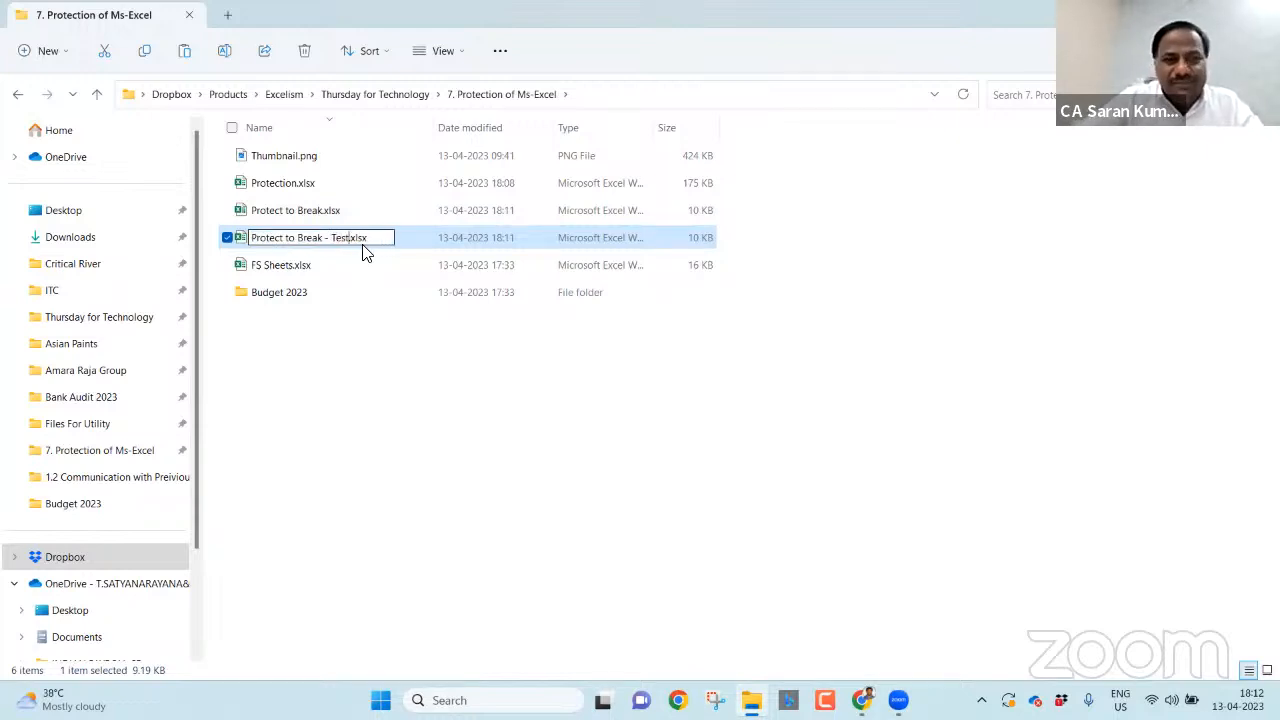
pyautogui.press('Return')
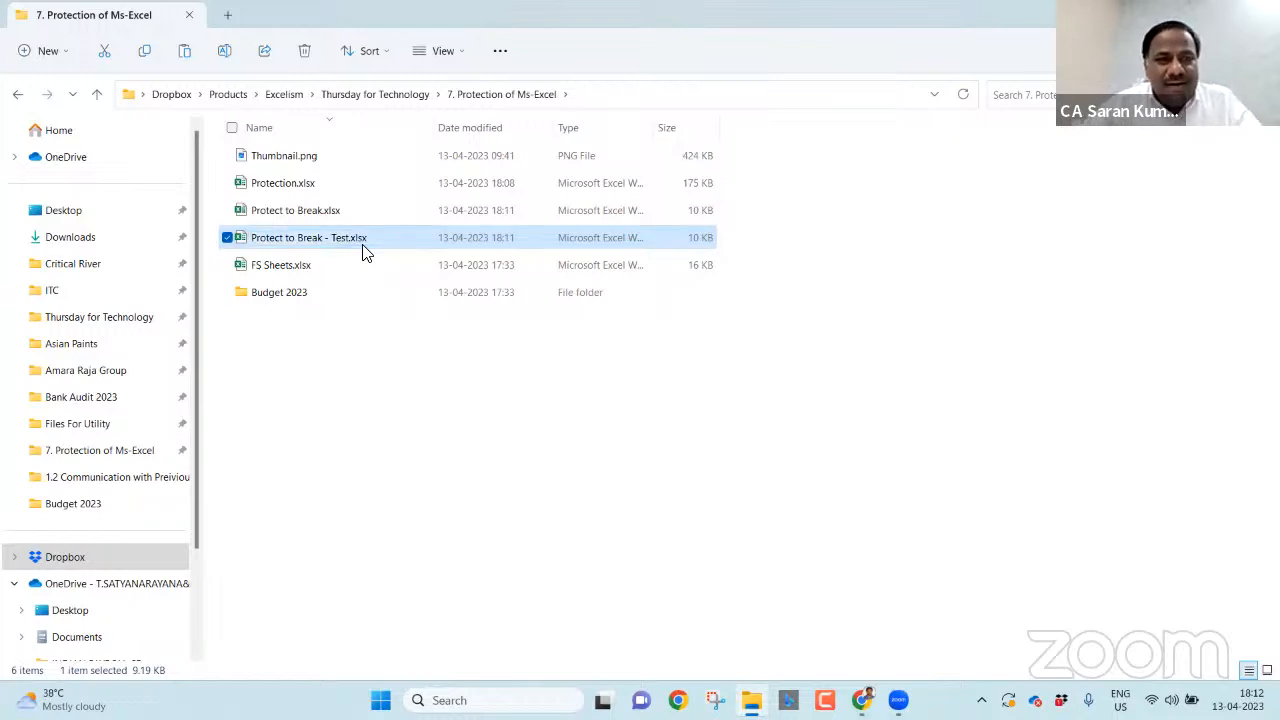
# - Change the test copy's extension from xlsx to zip
pyautogui.press('F2')
pyautogui.press('Right')
pyautogui.hotkey('shift', 'Right')
pyautogui.hotkey('shift', 'Right')
pyautogui.hotkey('shift', 'Right')
pyautogui.hotkey('shift', 'Right')
pyautogui.hotkey('shift', 'Right')
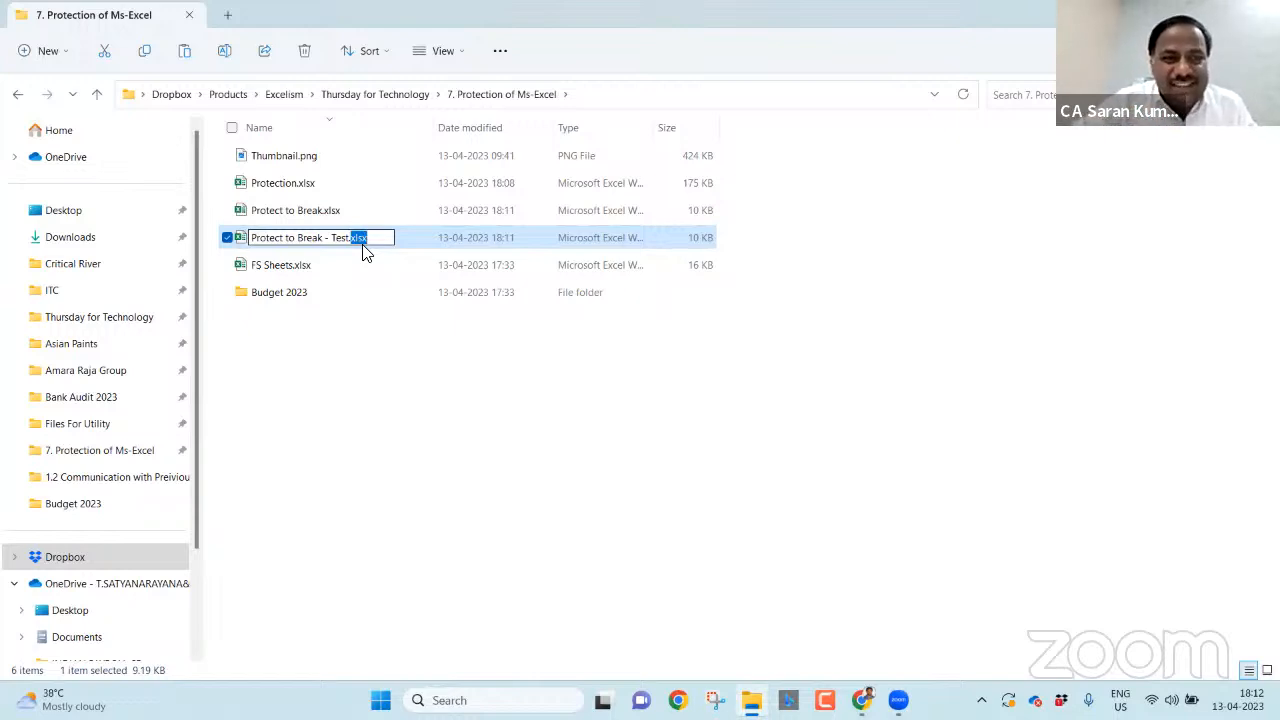
pyautogui.write('zi')
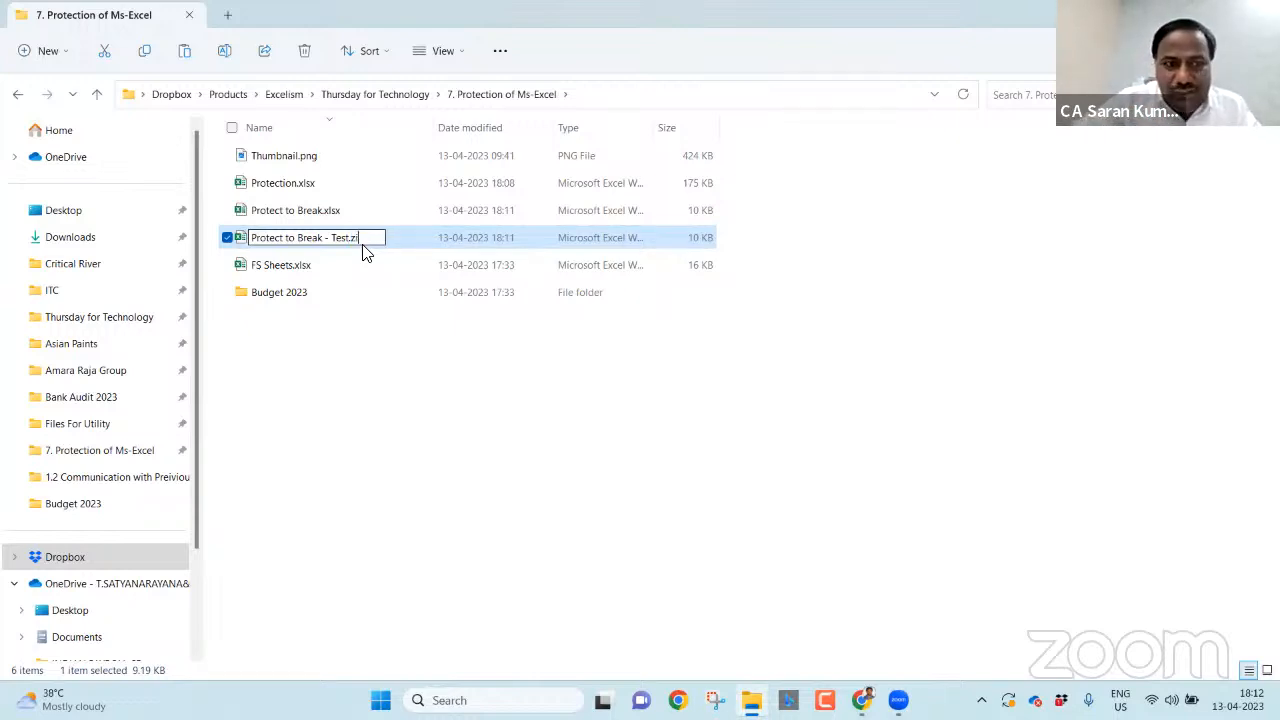
pyautogui.write('p')
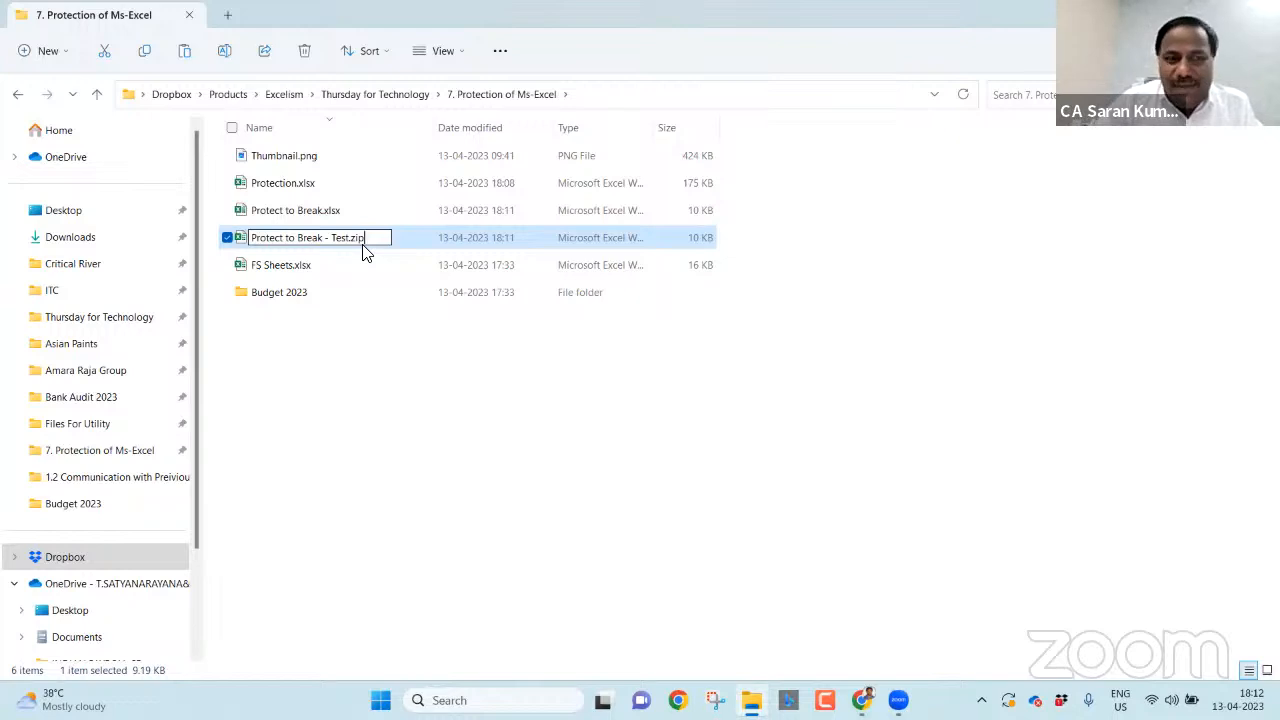
pyautogui.press('Return')
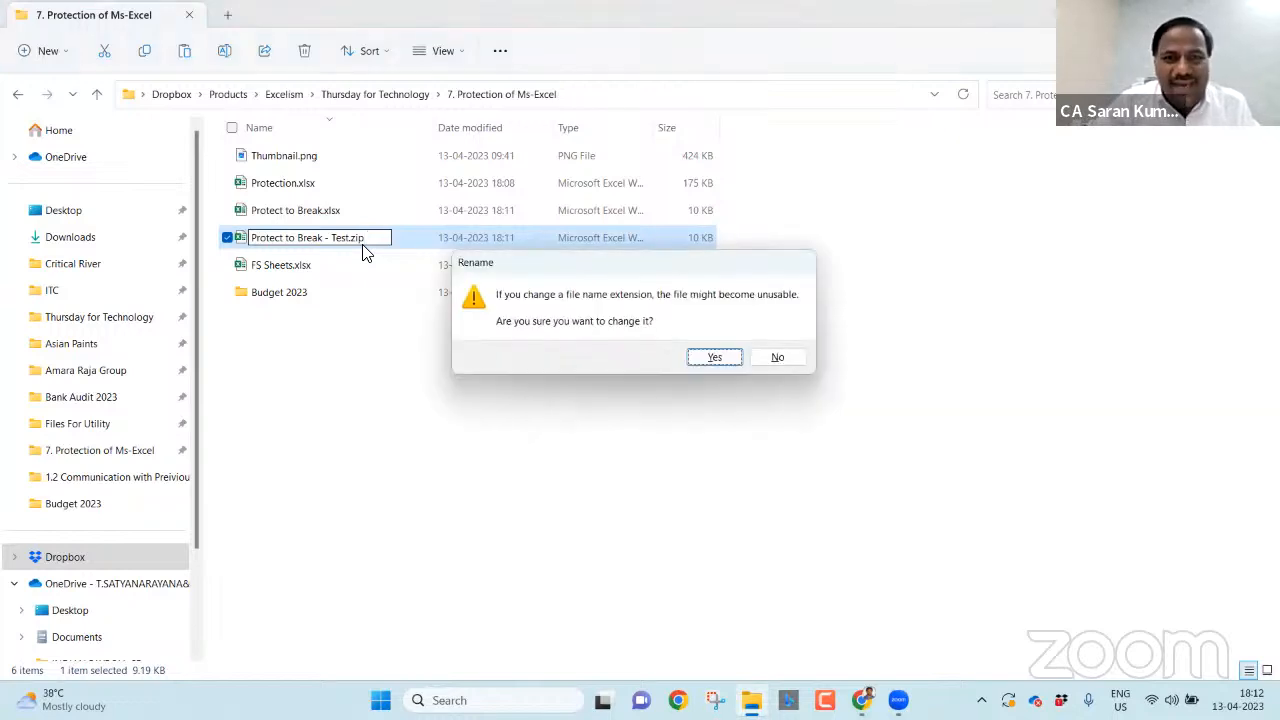
# - Accept the extension change and browse into the zip's xl and worksheets folders
pyautogui.press('Return')
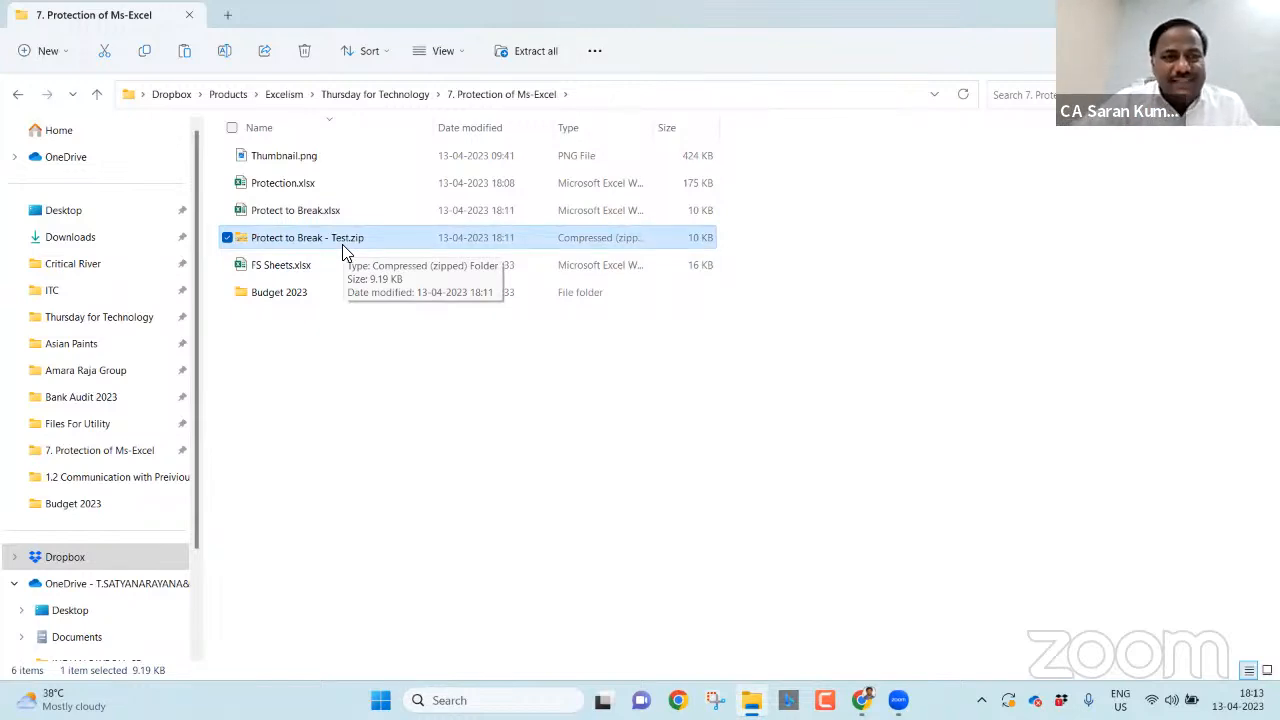
pyautogui.doubleClick(373, 244)
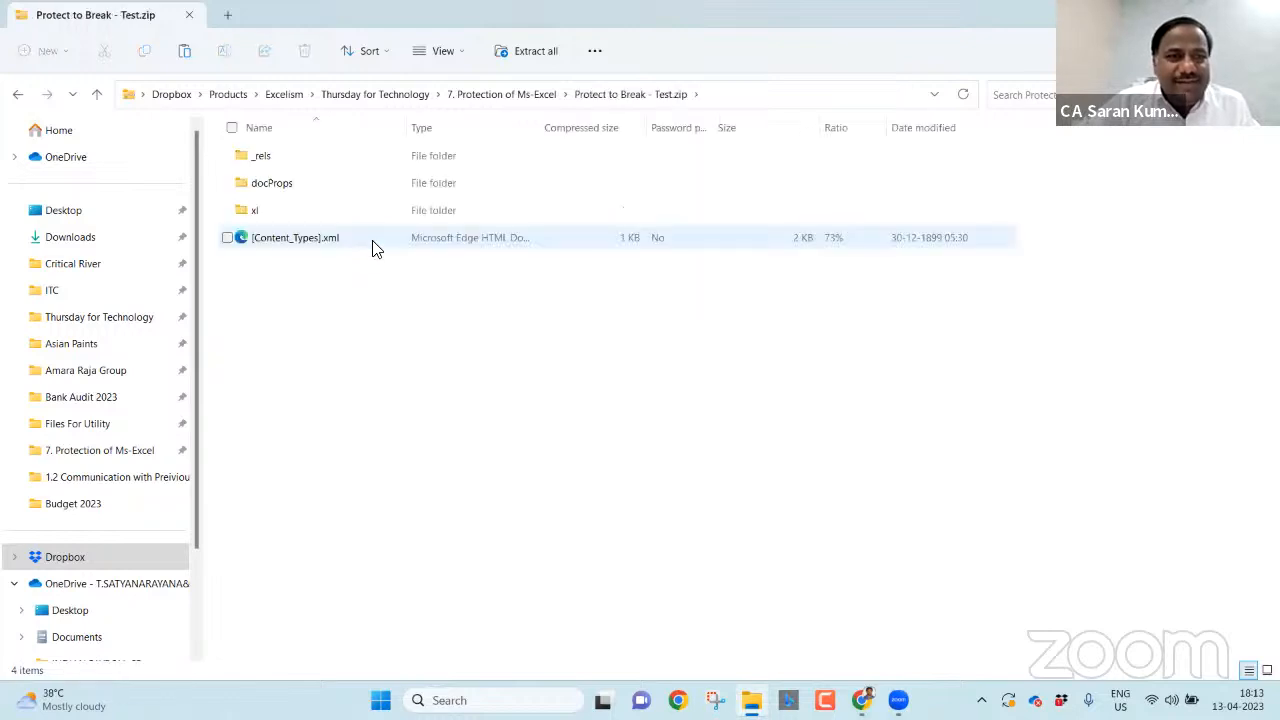
pyautogui.click(514, 94)
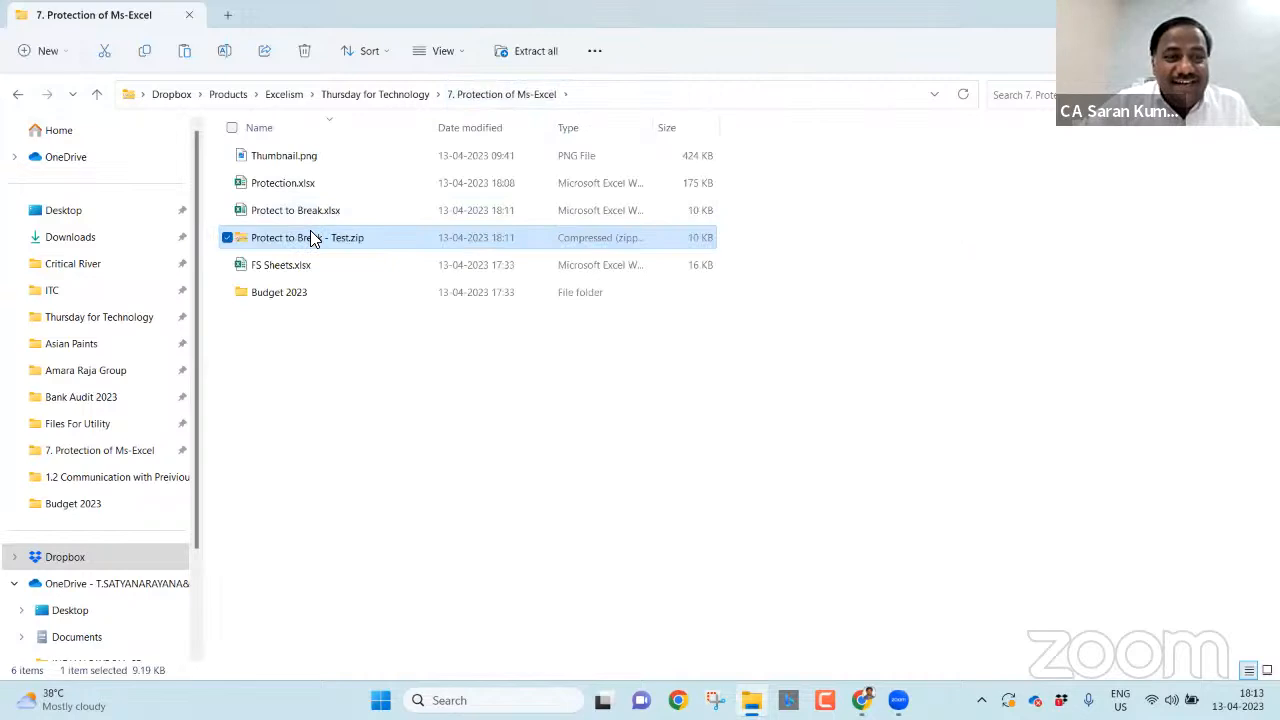
pyautogui.doubleClick(368, 237)
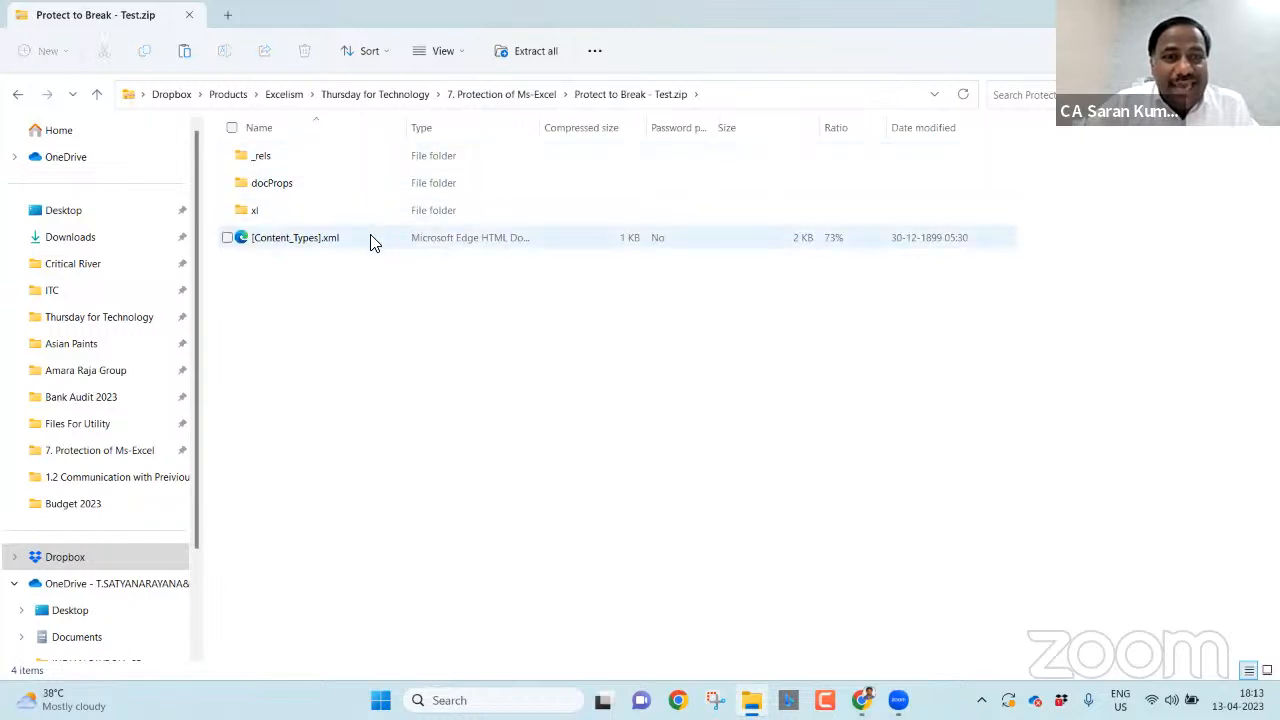
pyautogui.doubleClick(306, 218)
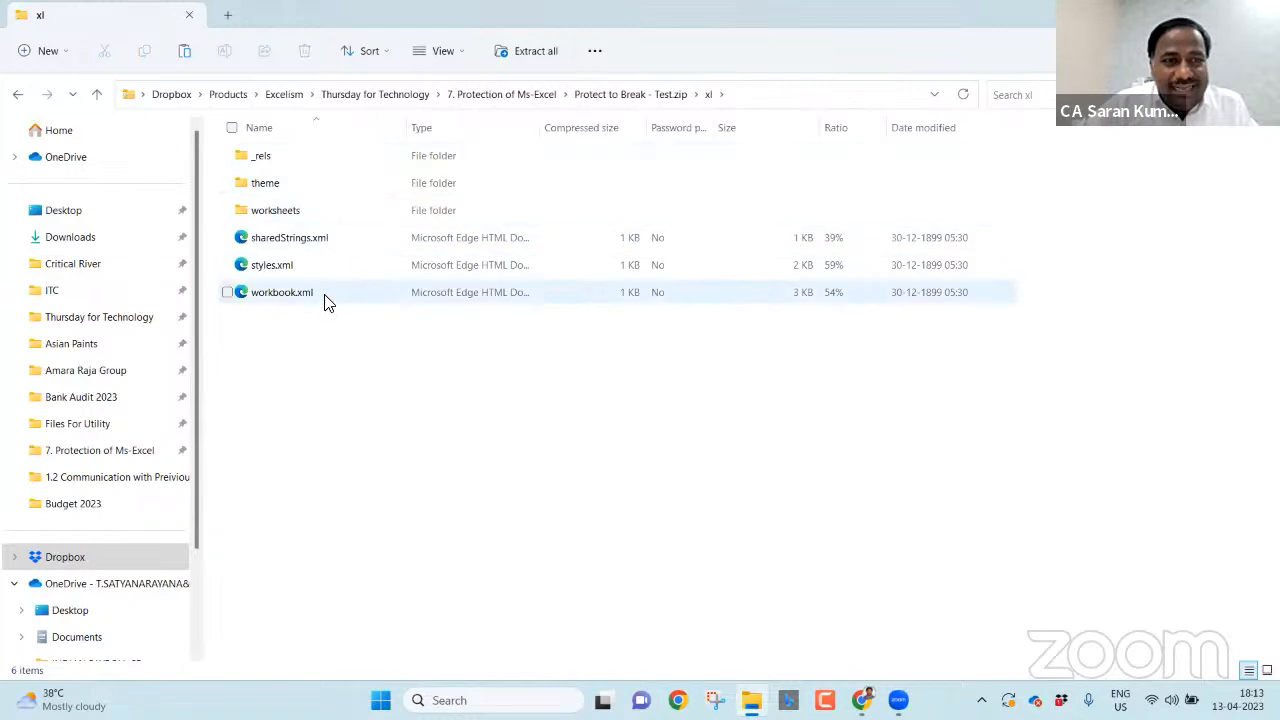
pyautogui.doubleClick(311, 210)
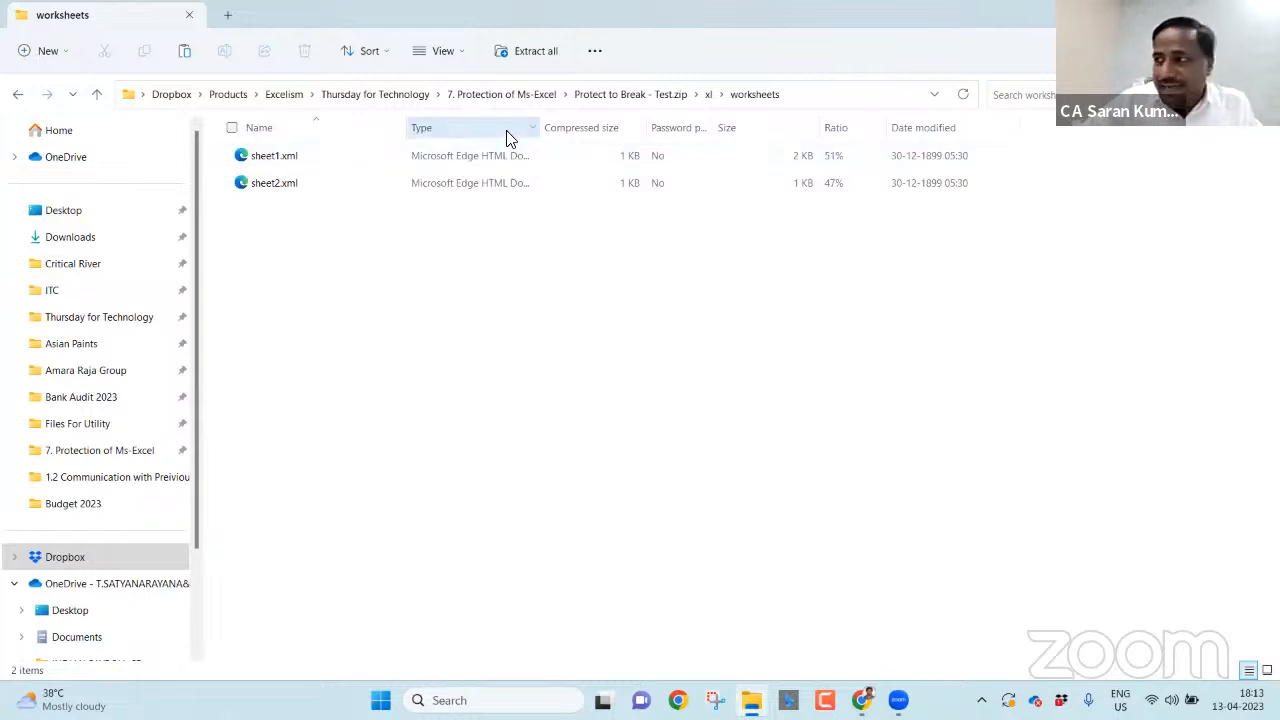
# - Look inside docProps, then reopen Protect to Break - Test.zip at its root
pyautogui.click(622, 94)
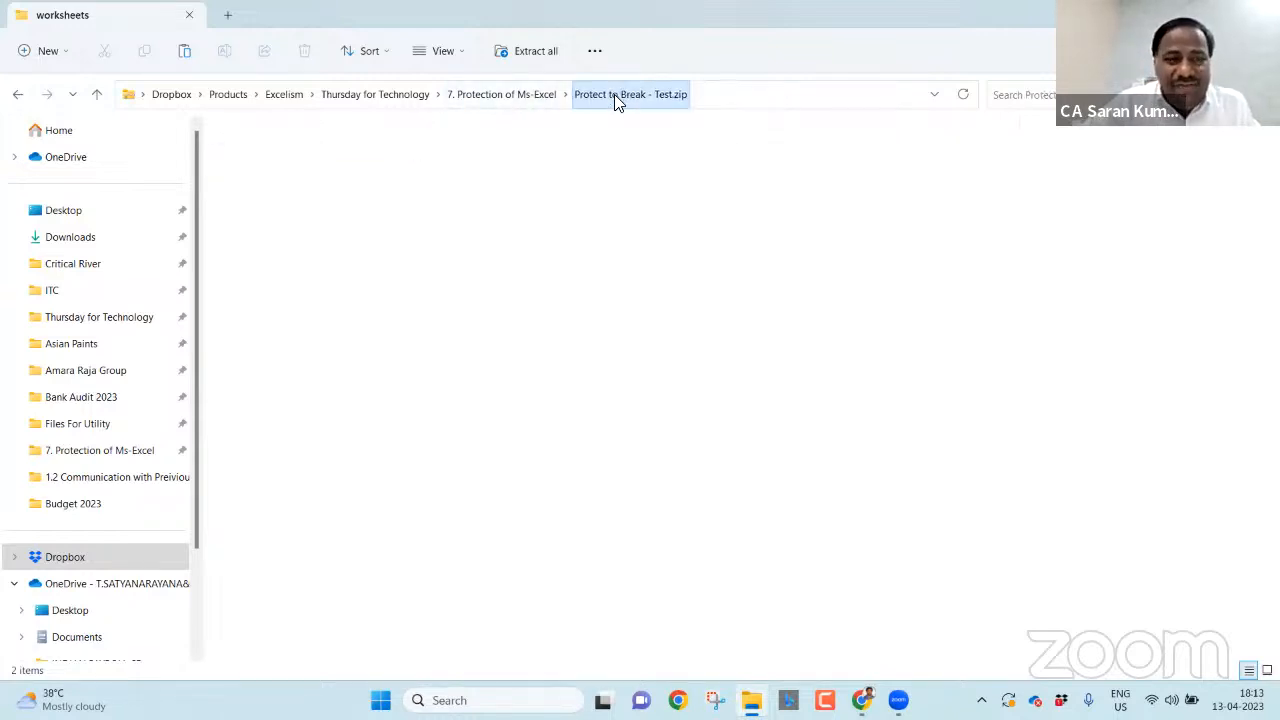
pyautogui.click(398, 186)
pyautogui.doubleClick(398, 183)
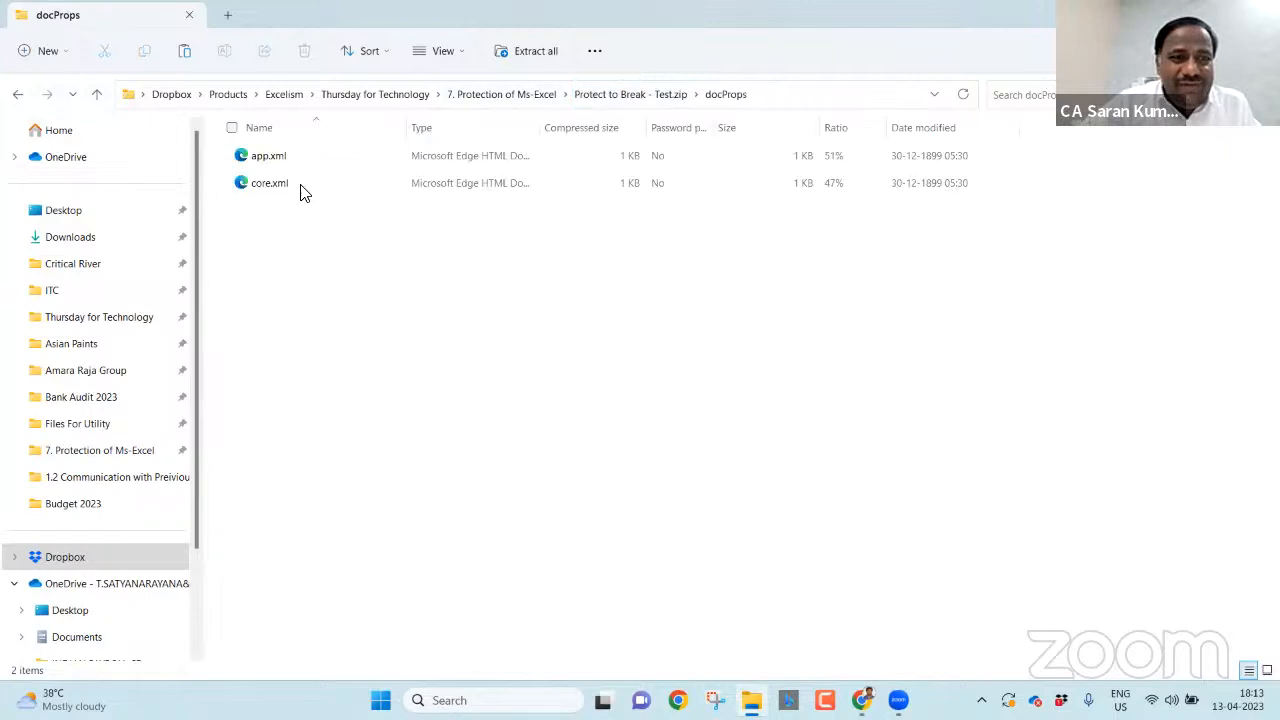
pyautogui.click(590, 97)
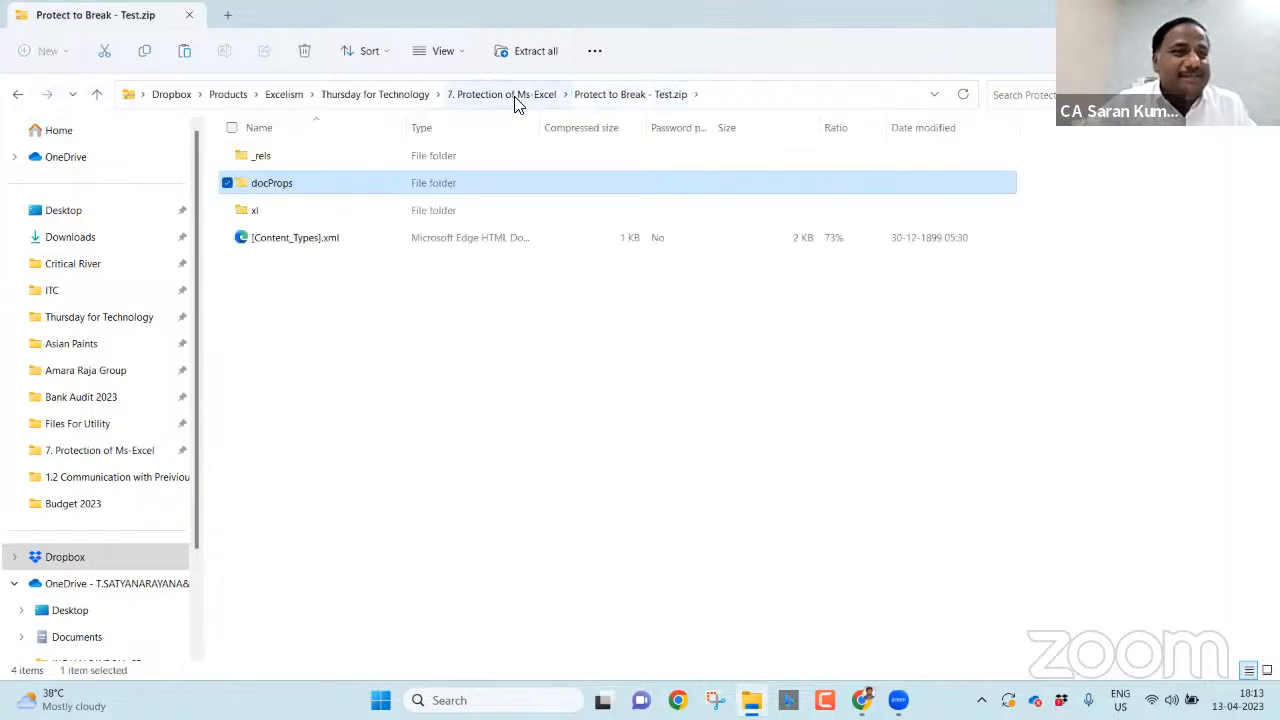
pyautogui.click(510, 105)
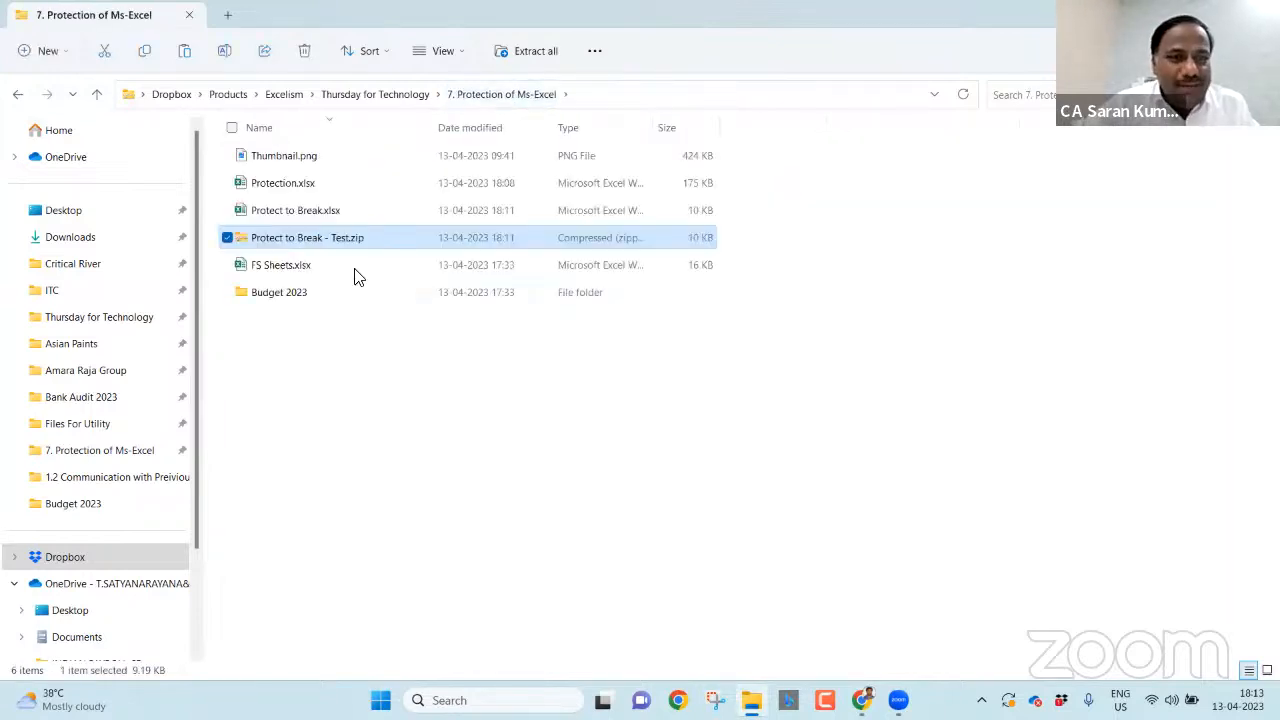
pyautogui.doubleClick(352, 240)
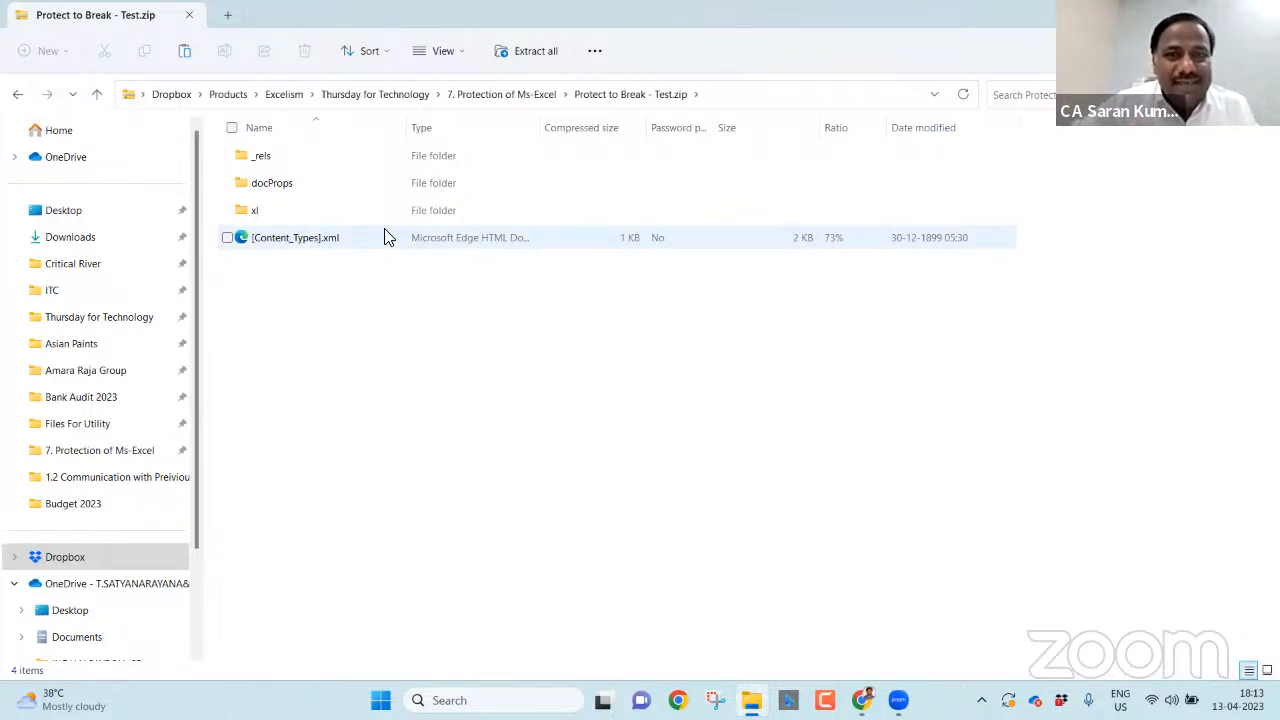
# - Take workbook.xml from the archive's xl folder to copy it out
pyautogui.doubleClick(353, 216)
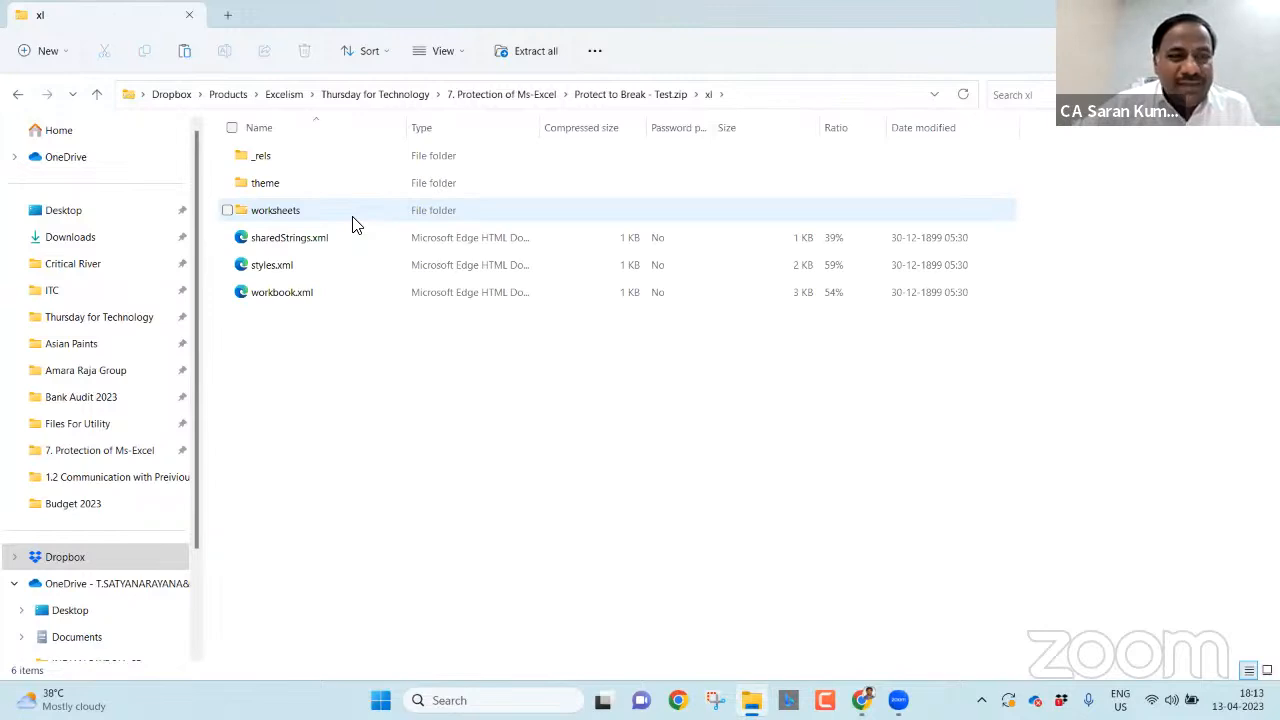
pyautogui.doubleClick(353, 222)
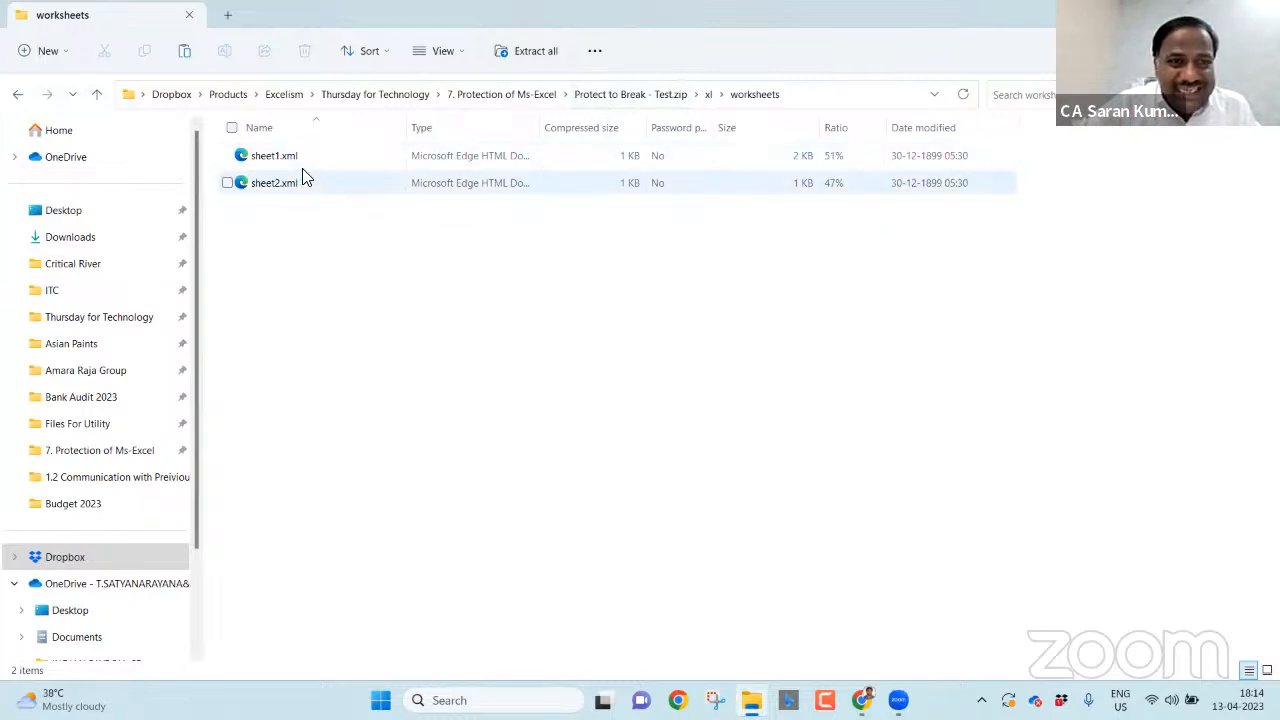
pyautogui.click(709, 95)
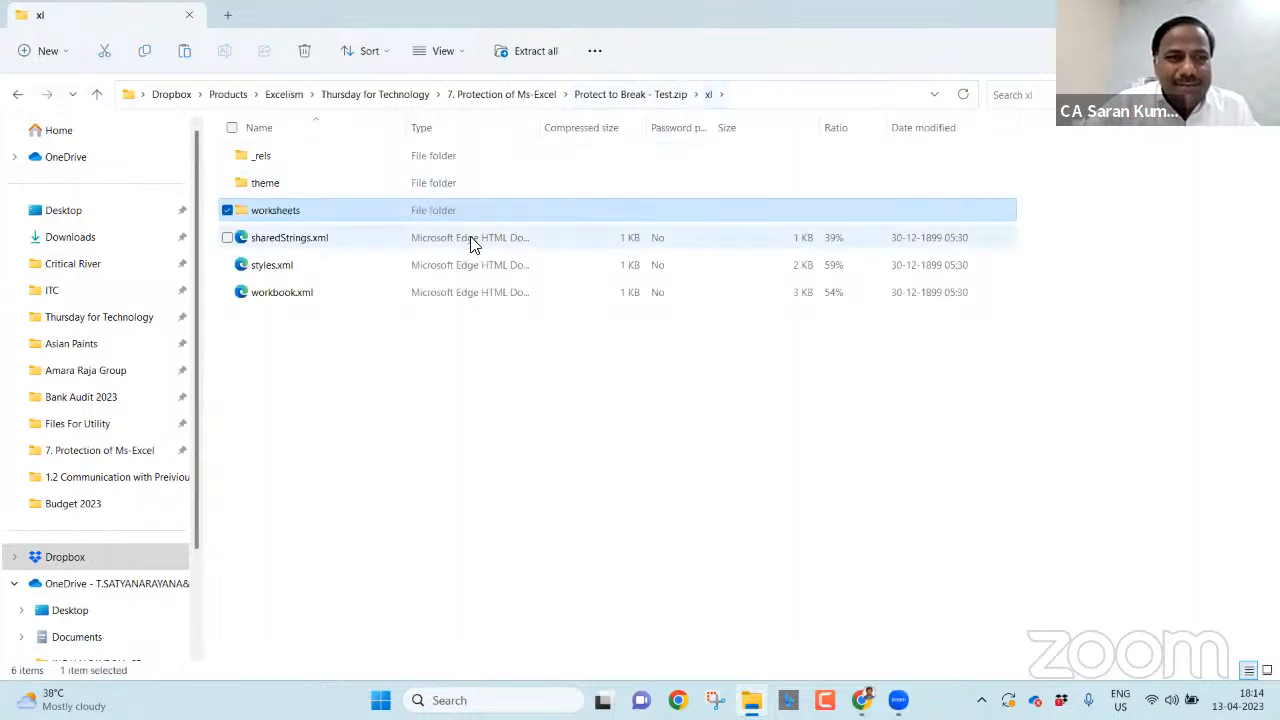
pyautogui.click(305, 300)
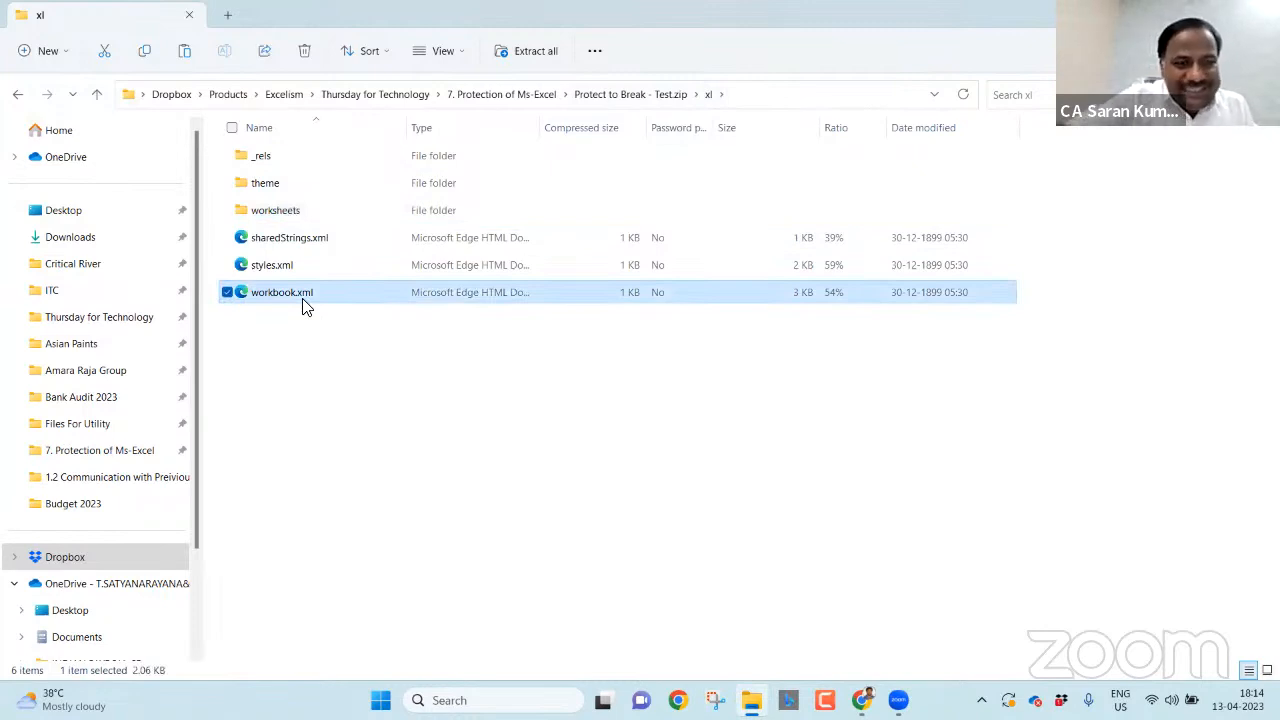
# - Open the copied workbook.xml in the 7. Protection of Ms-Excel folder with Notepad
pyautogui.click(489, 95)
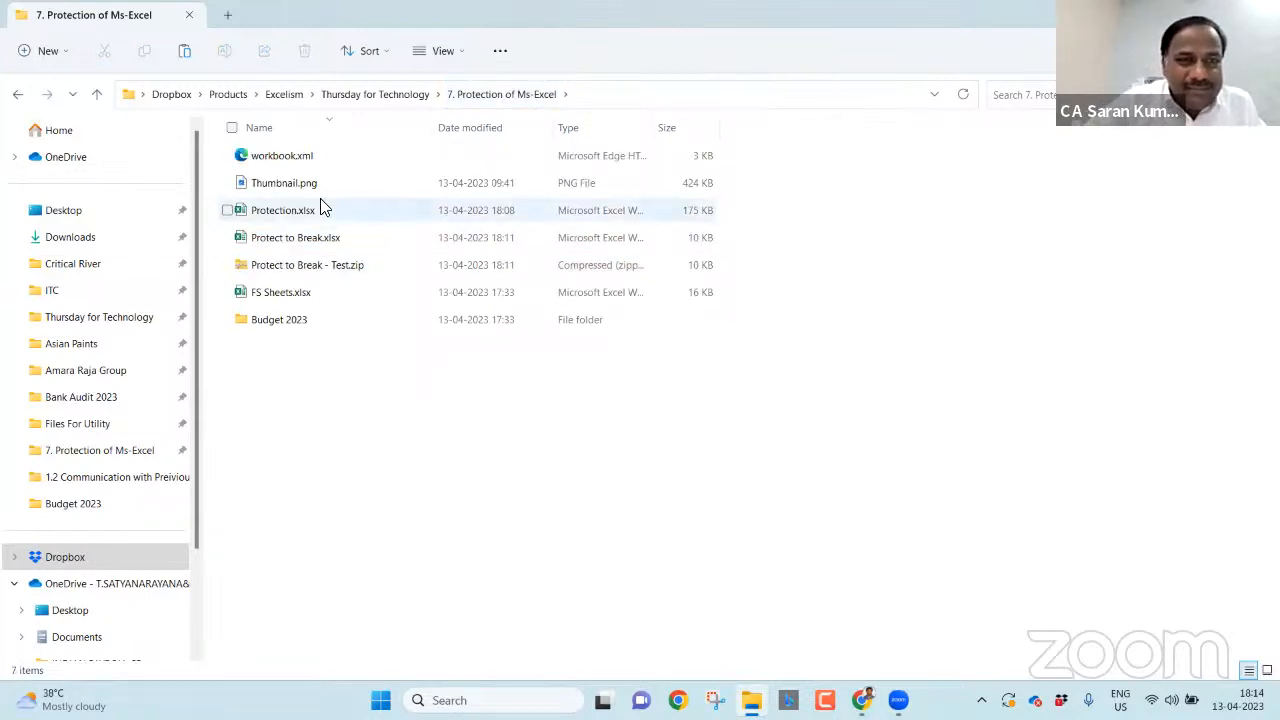
pyautogui.click(296, 163)
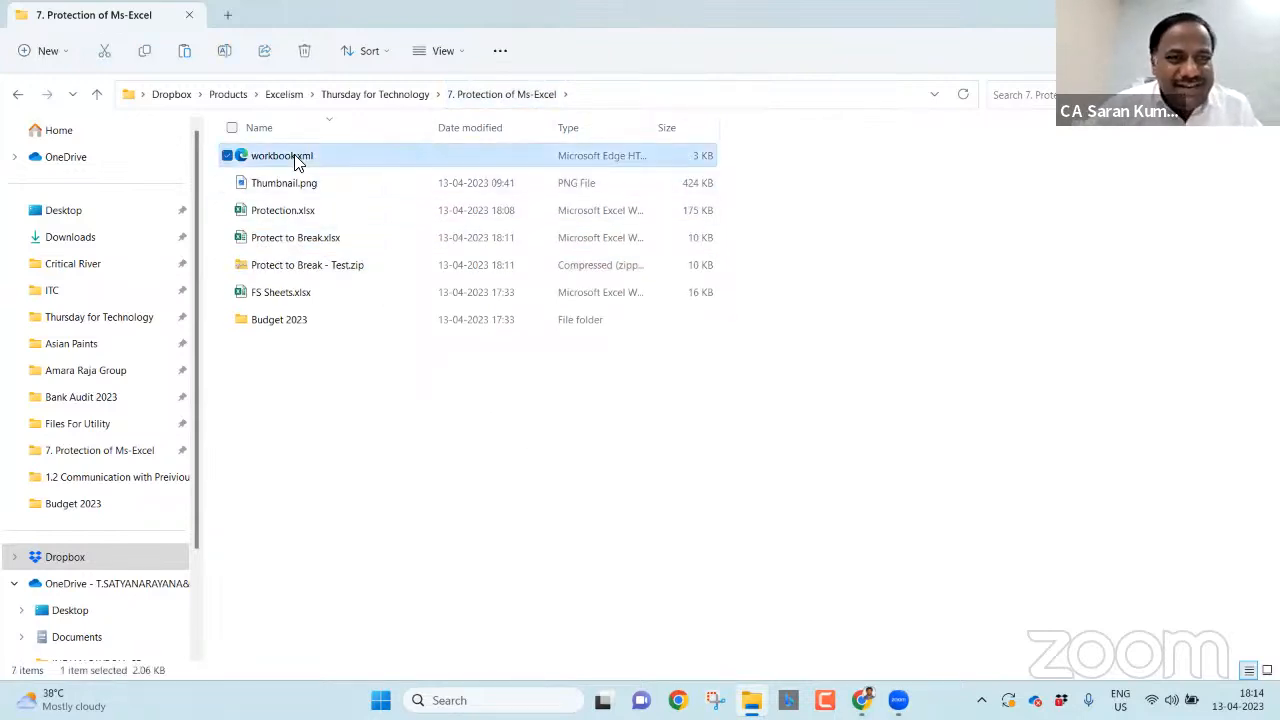
pyautogui.rightClick(296, 163)
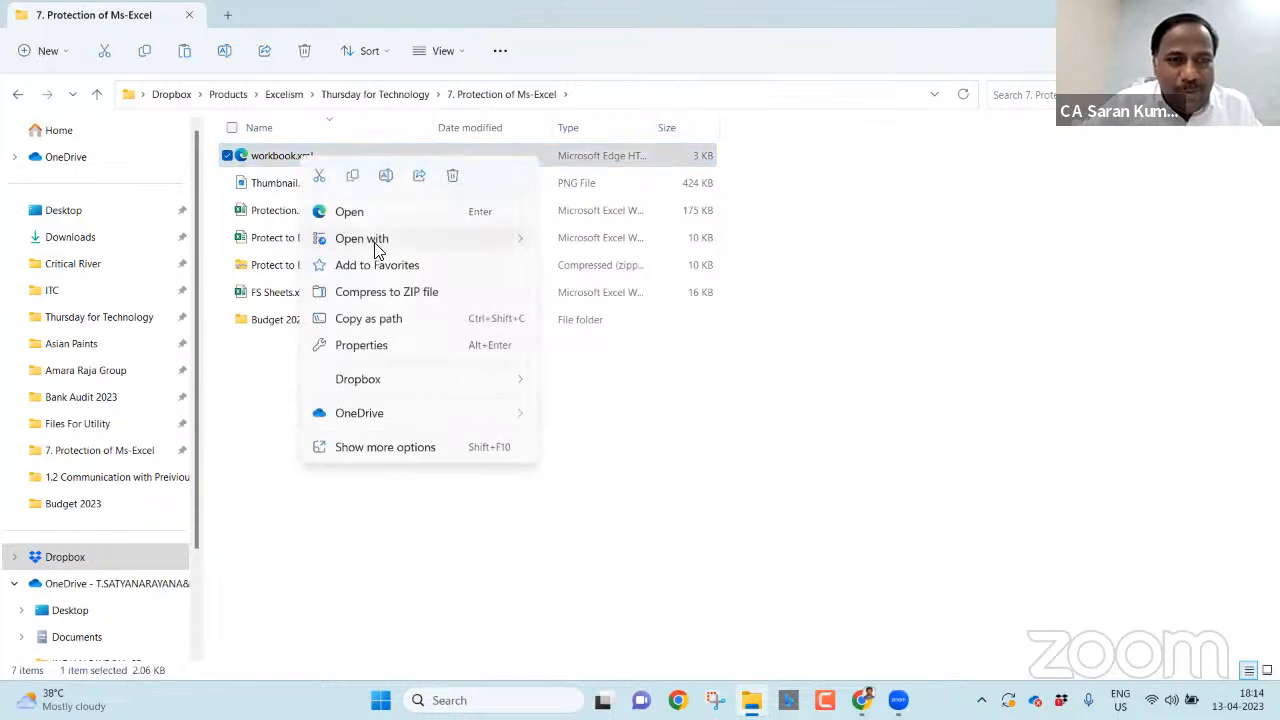
pyautogui.moveTo(377, 250)
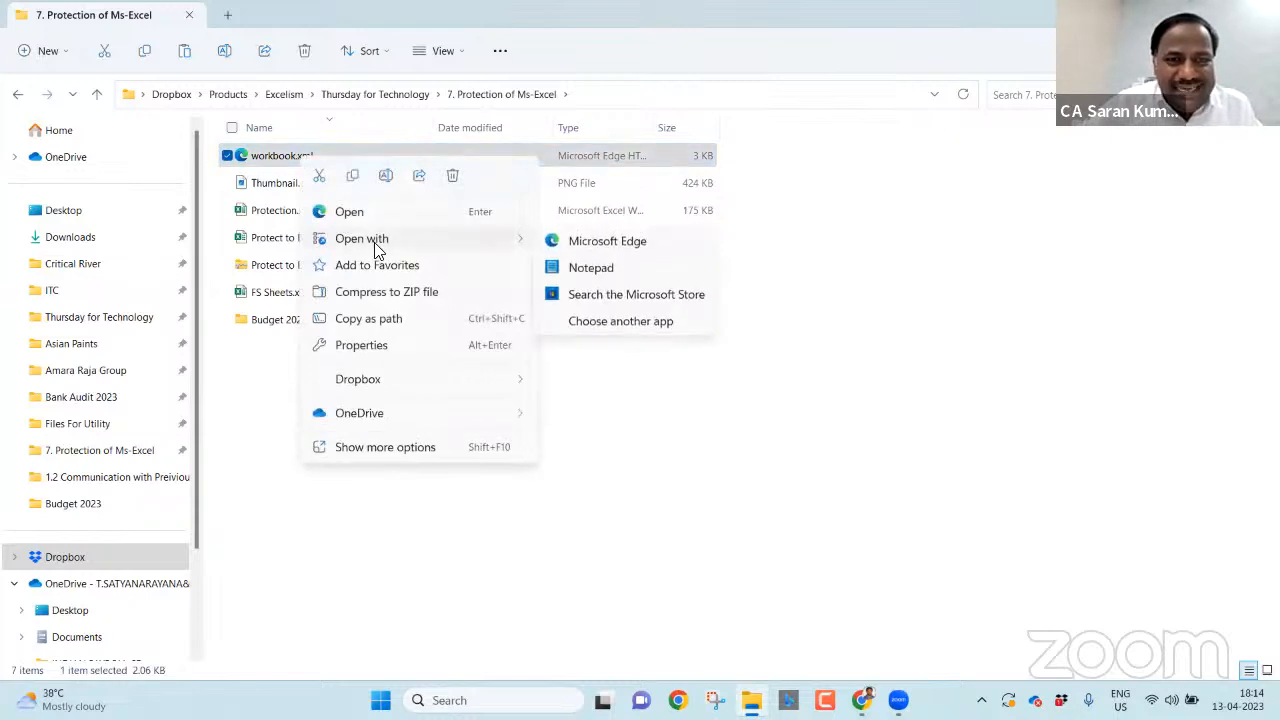
pyautogui.click(594, 267)
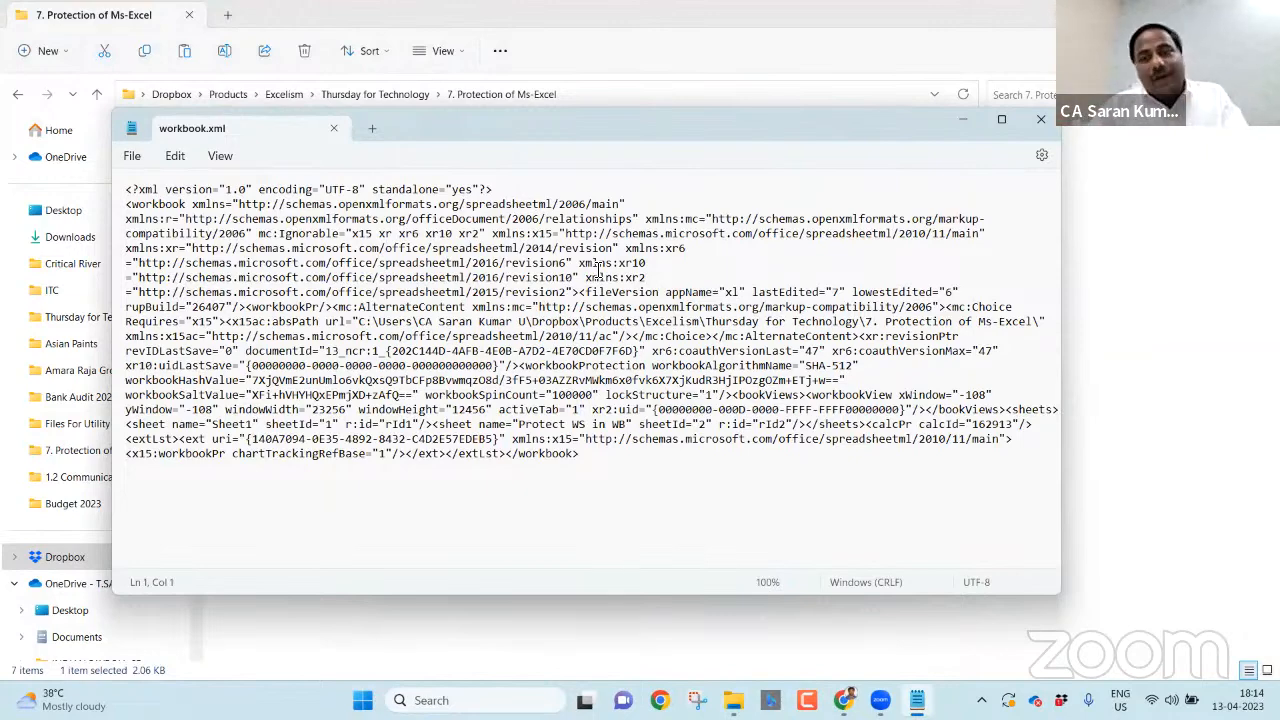
# - Maximize Notepad and try selecting the workbookProtection line in workbook.xml
pyautogui.click(1000, 123)
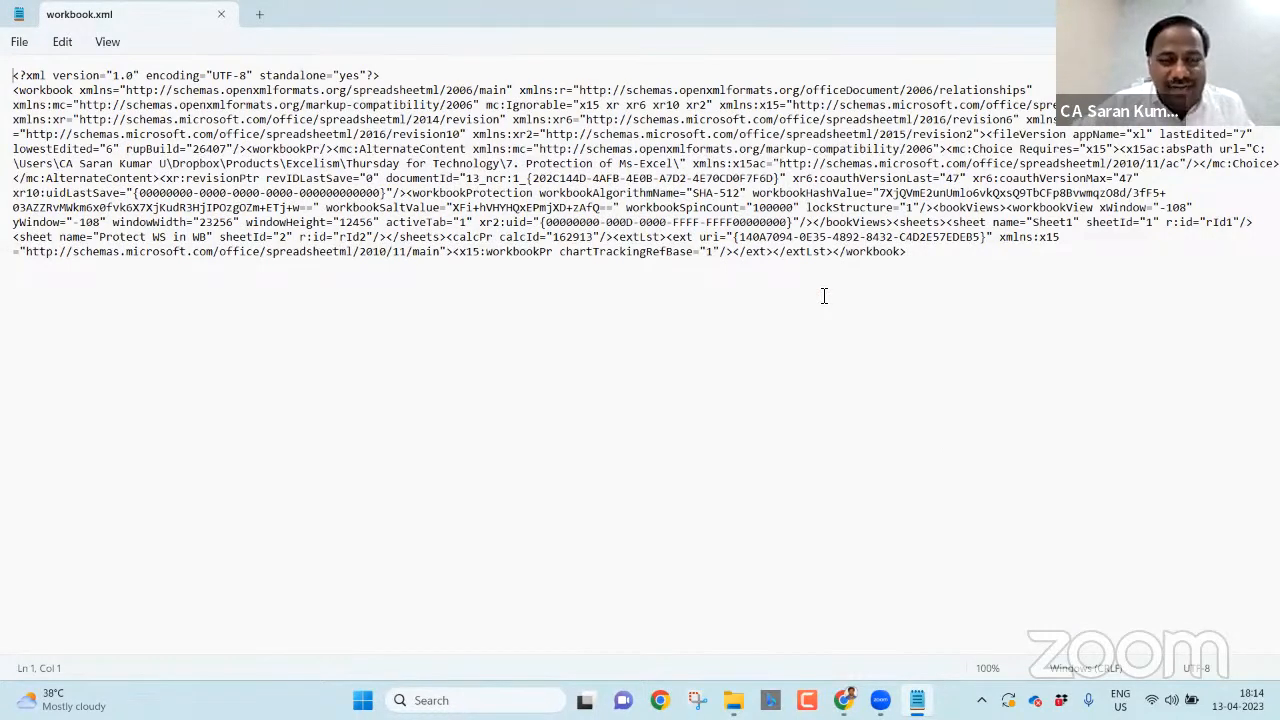
pyautogui.moveTo(505, 163); pyautogui.dragTo(678, 166)
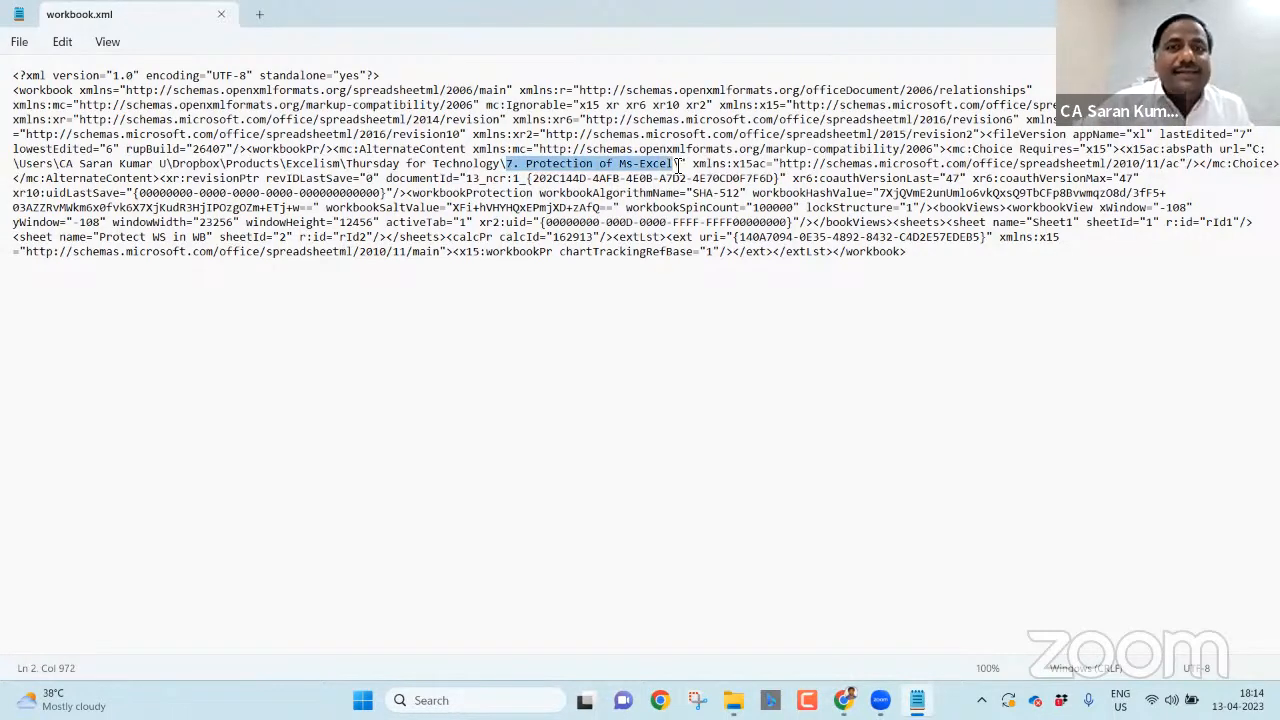
pyautogui.click(694, 282)
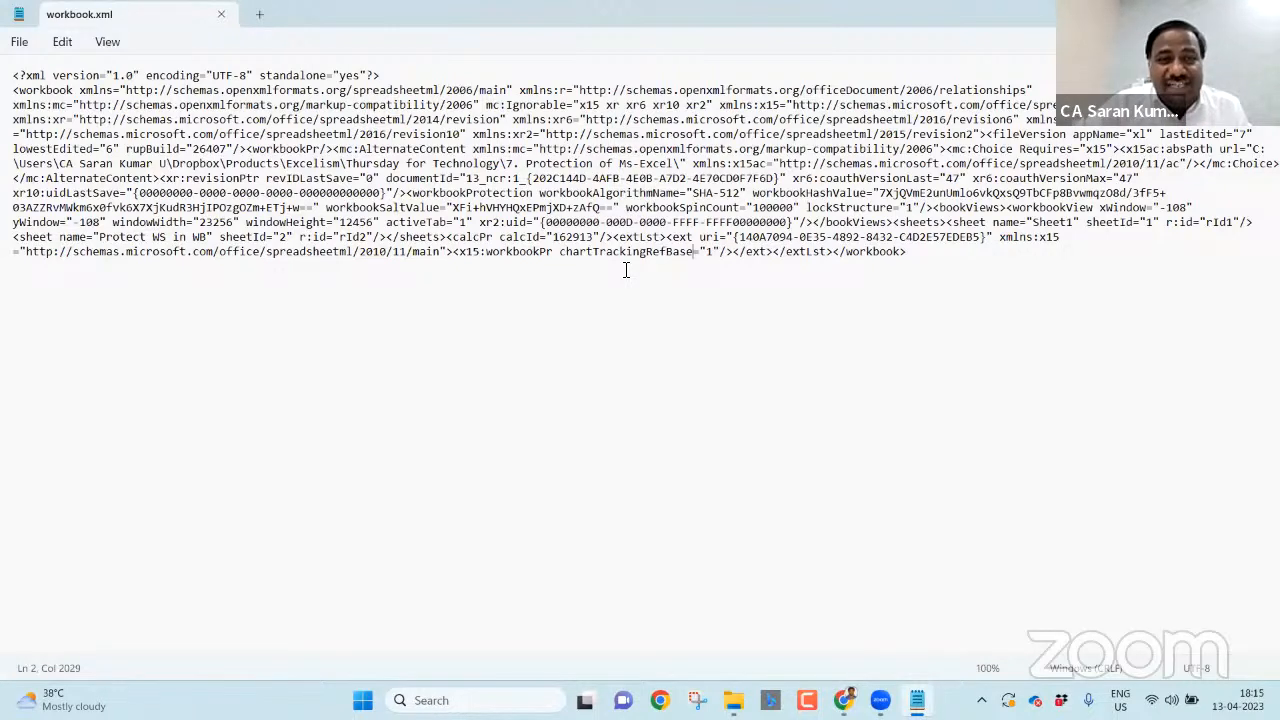
pyautogui.click(408, 193)
pyautogui.moveTo(408, 195); pyautogui.dragTo(933, 207)
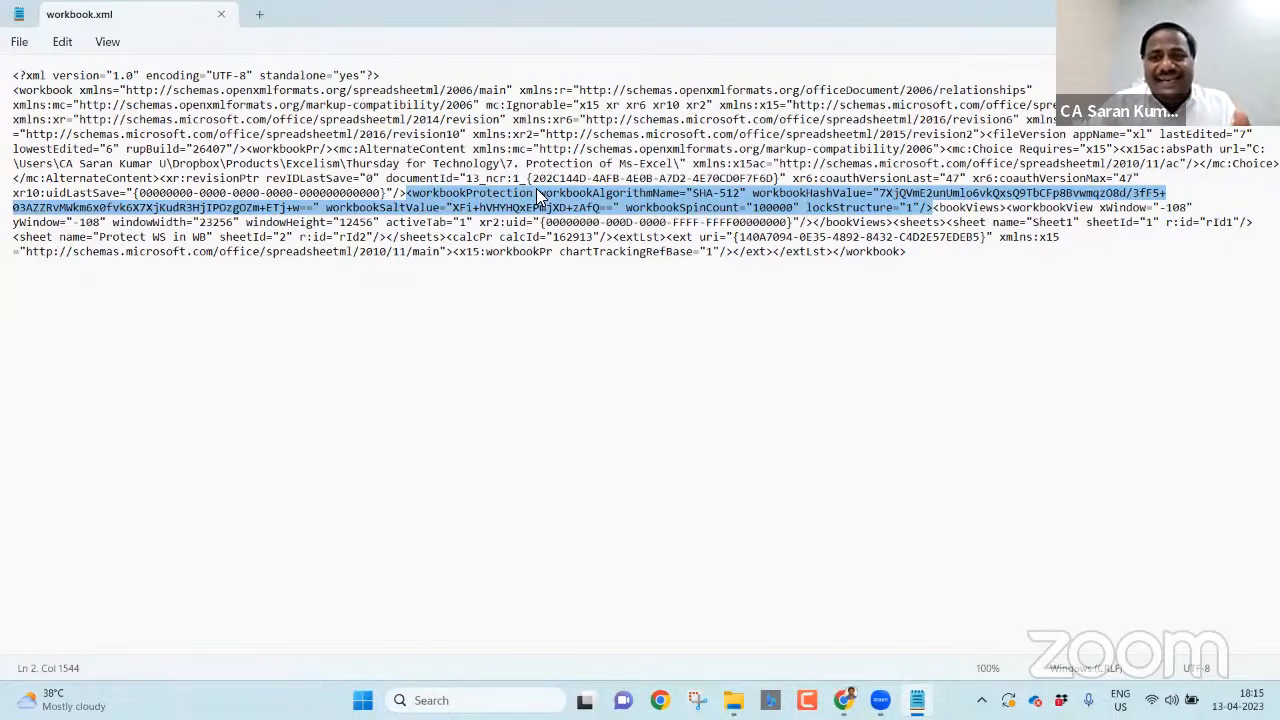
pyautogui.click(517, 160)
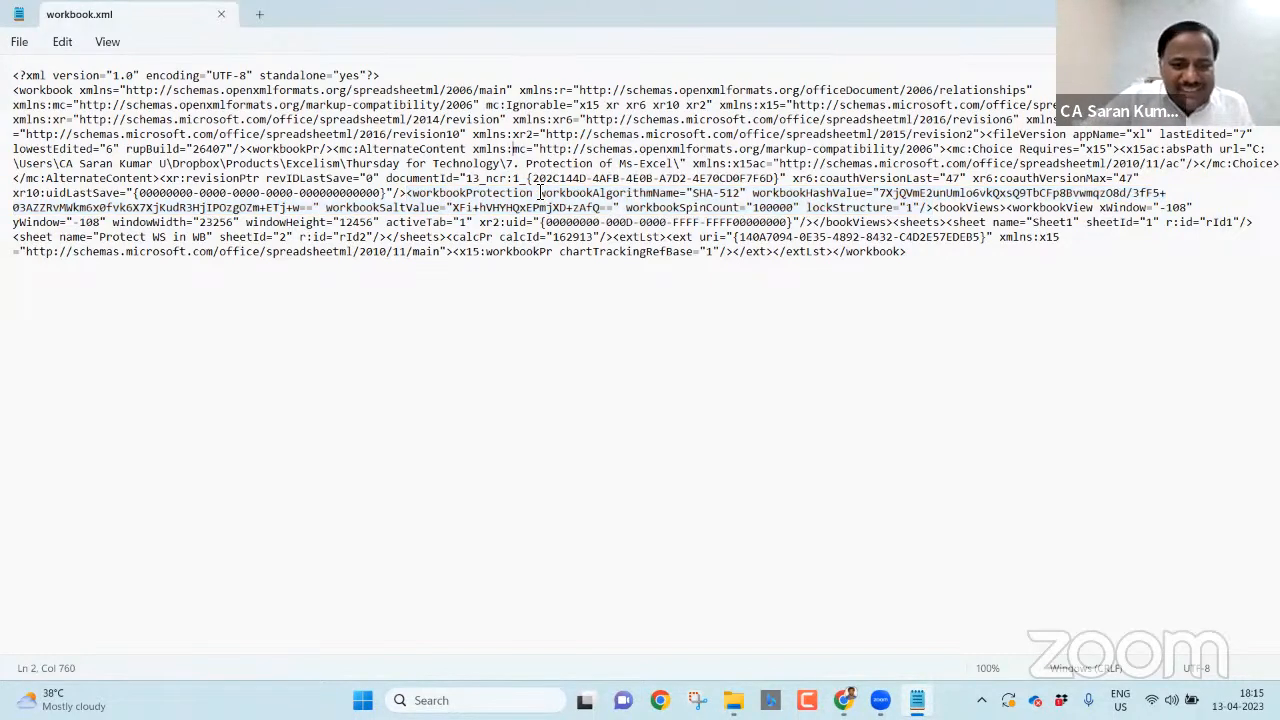
# - Find 'Prote' and highlight the whole workbookProtection tag through lockStructure="1"
pyautogui.hotkey('ctrl', 'f')
pyautogui.write('Pr')
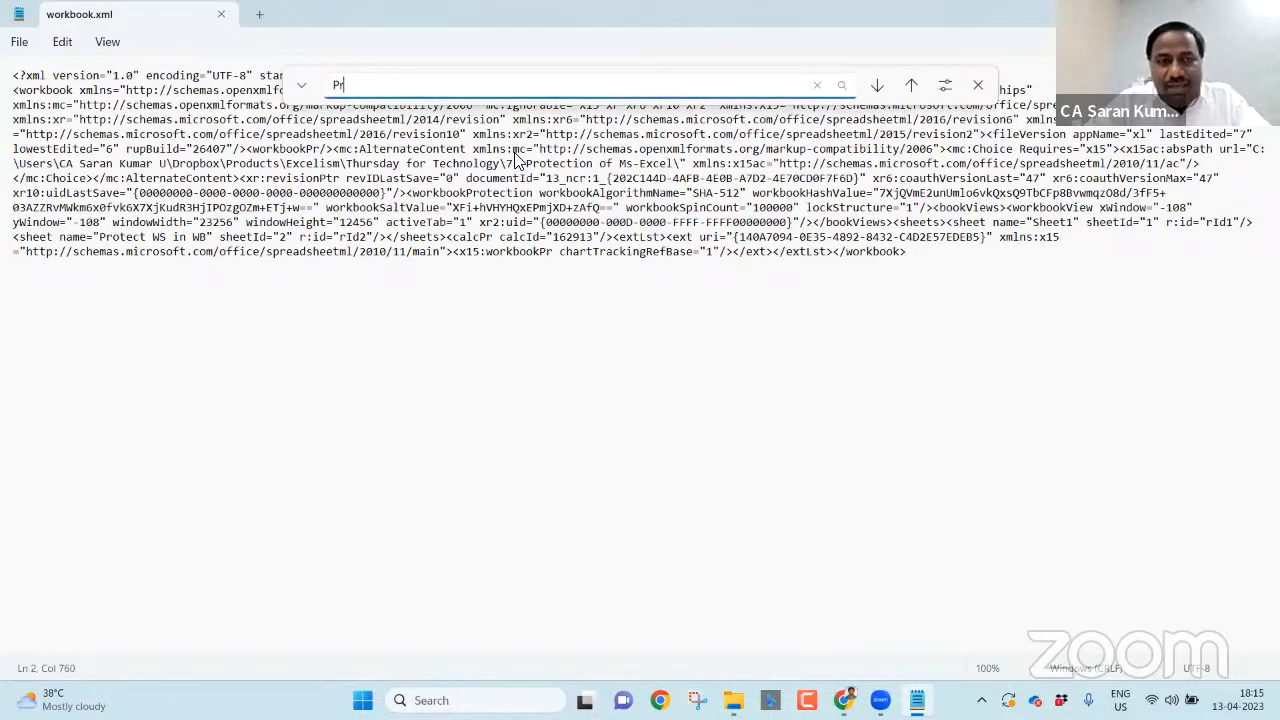
pyautogui.write('ote')
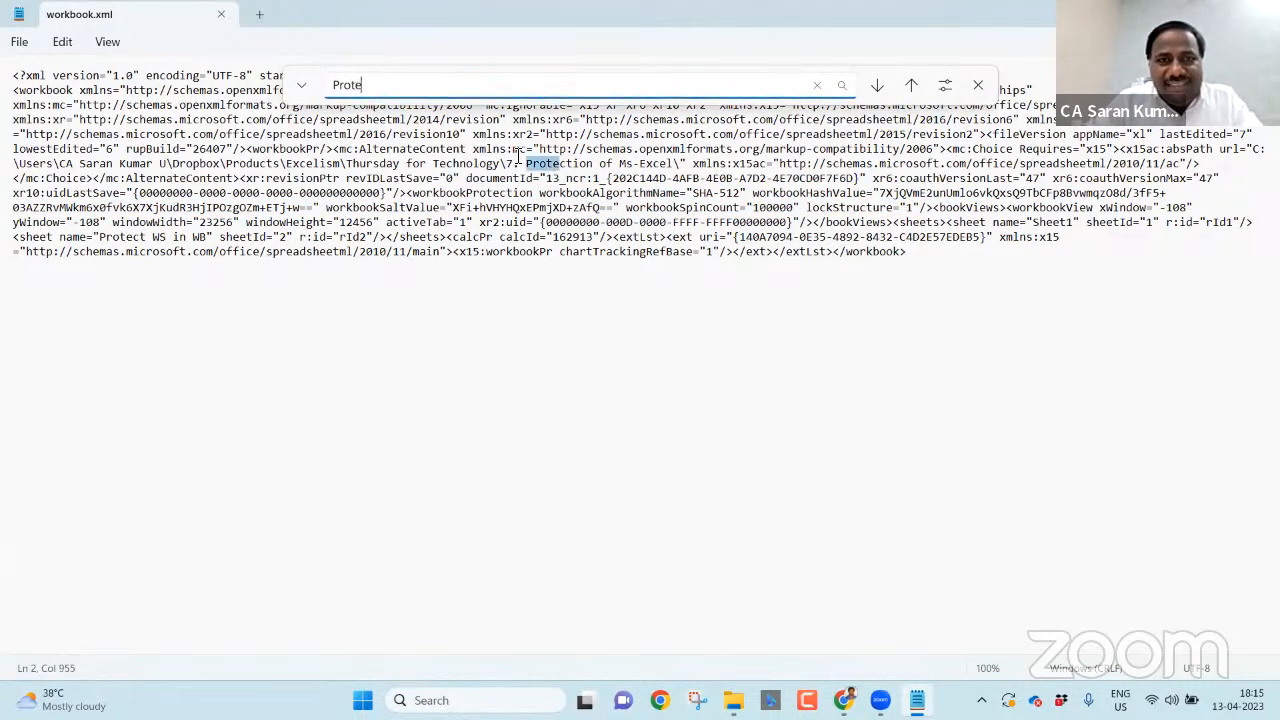
pyautogui.press('Escape')
pyautogui.click(686, 192)
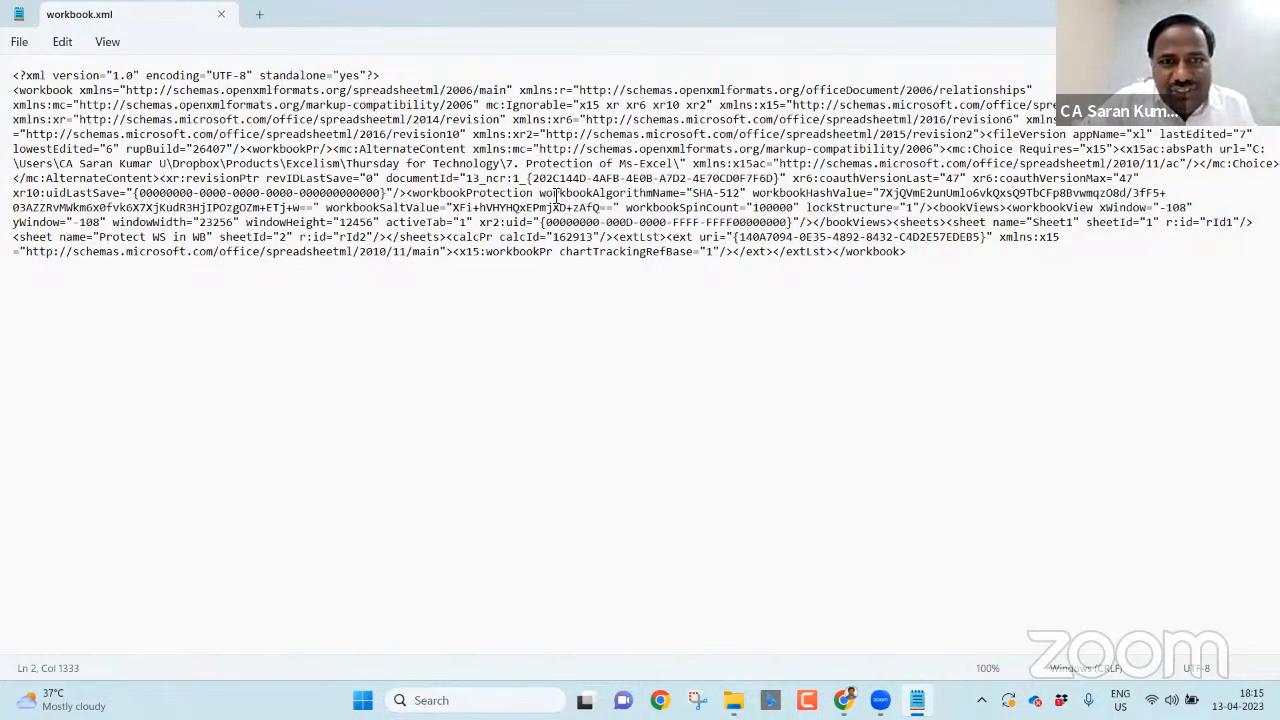
pyautogui.moveTo(406, 195); pyautogui.dragTo(620, 207)
pyautogui.moveTo(742, 207); pyautogui.dragTo(935, 207)
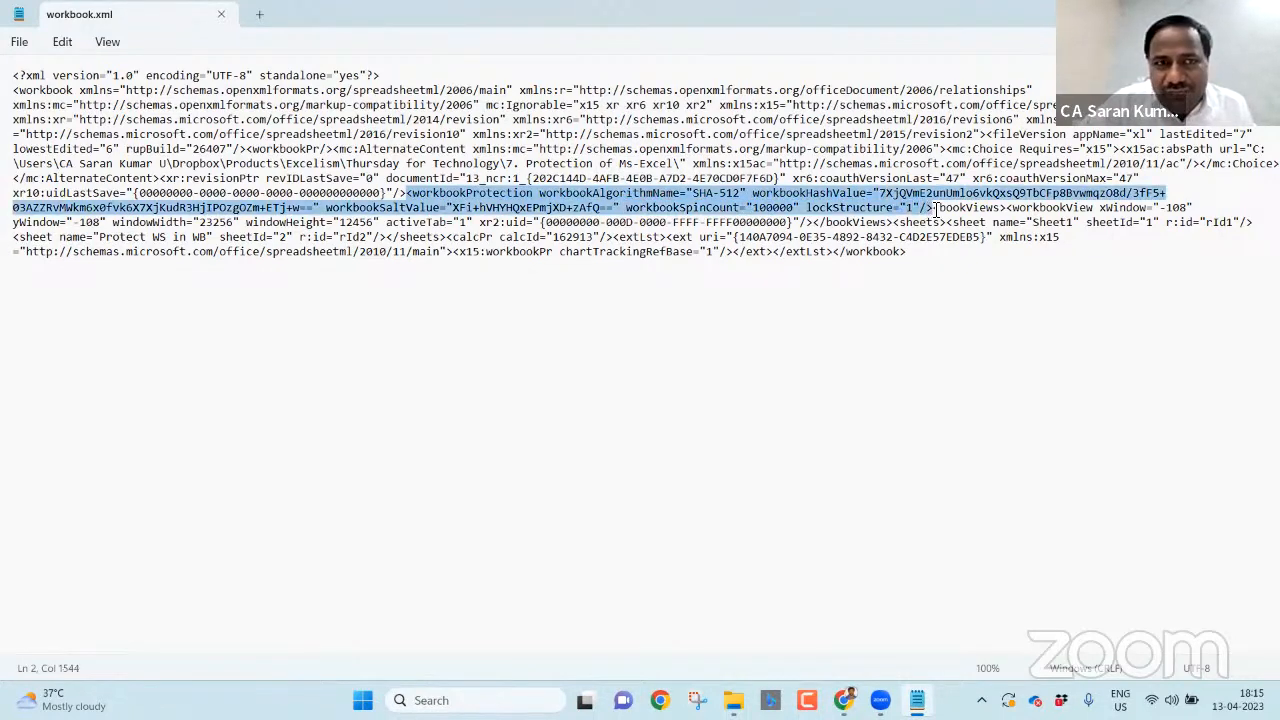
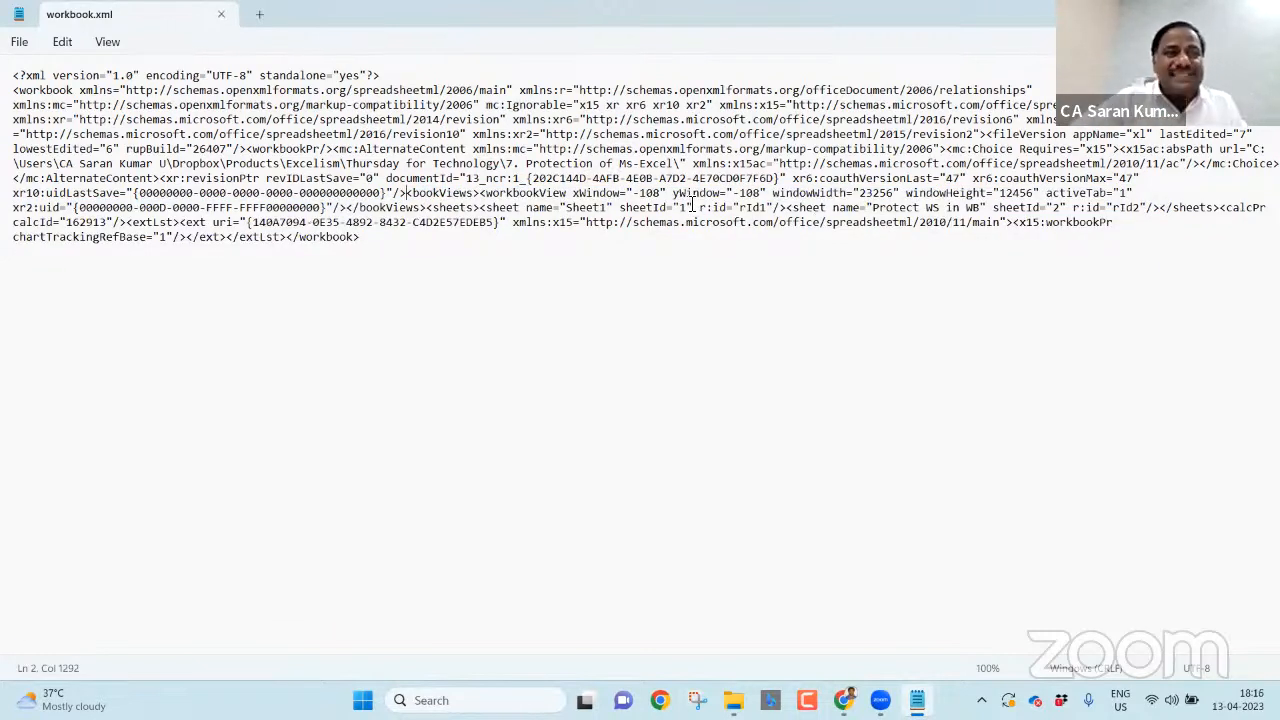
# - Close Notepad, leaving workbook.xml saved without its workbookProtection tag
pyautogui.hotkey('alt', 'F4')
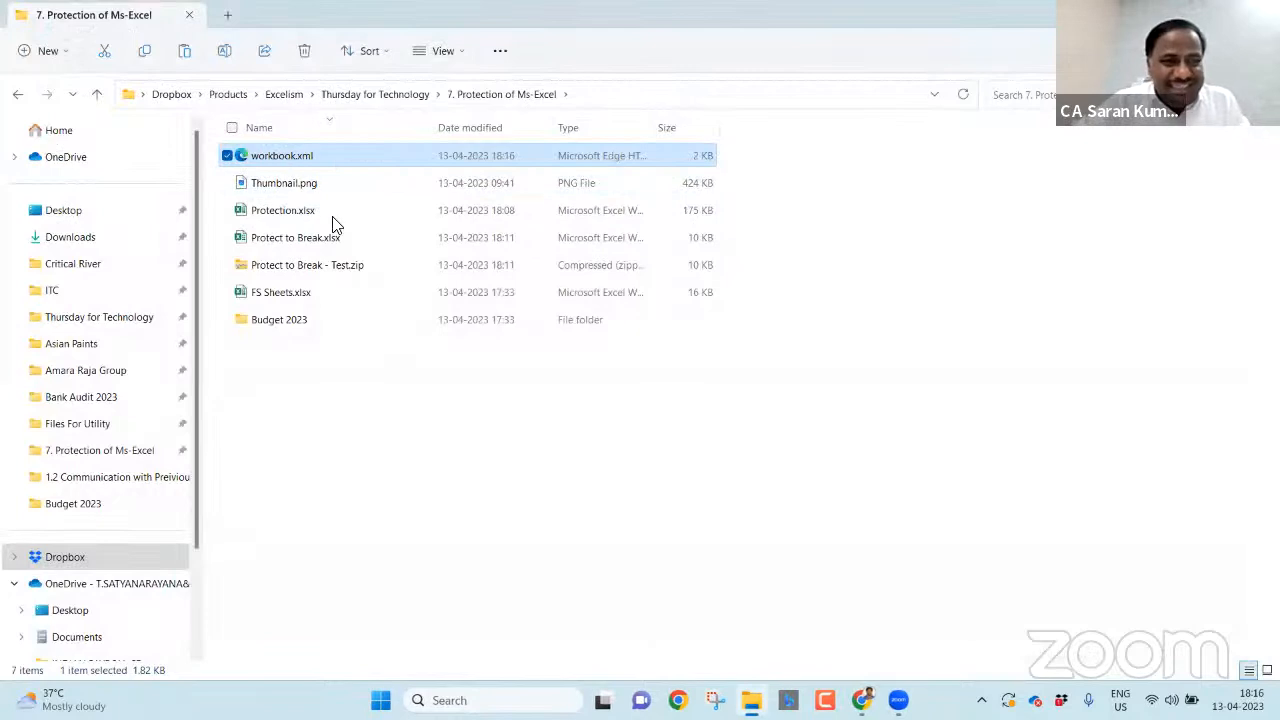
# - Paste the edited workbook.xml into the archive's xl folder, replacing the original
pyautogui.doubleClick(374, 264)
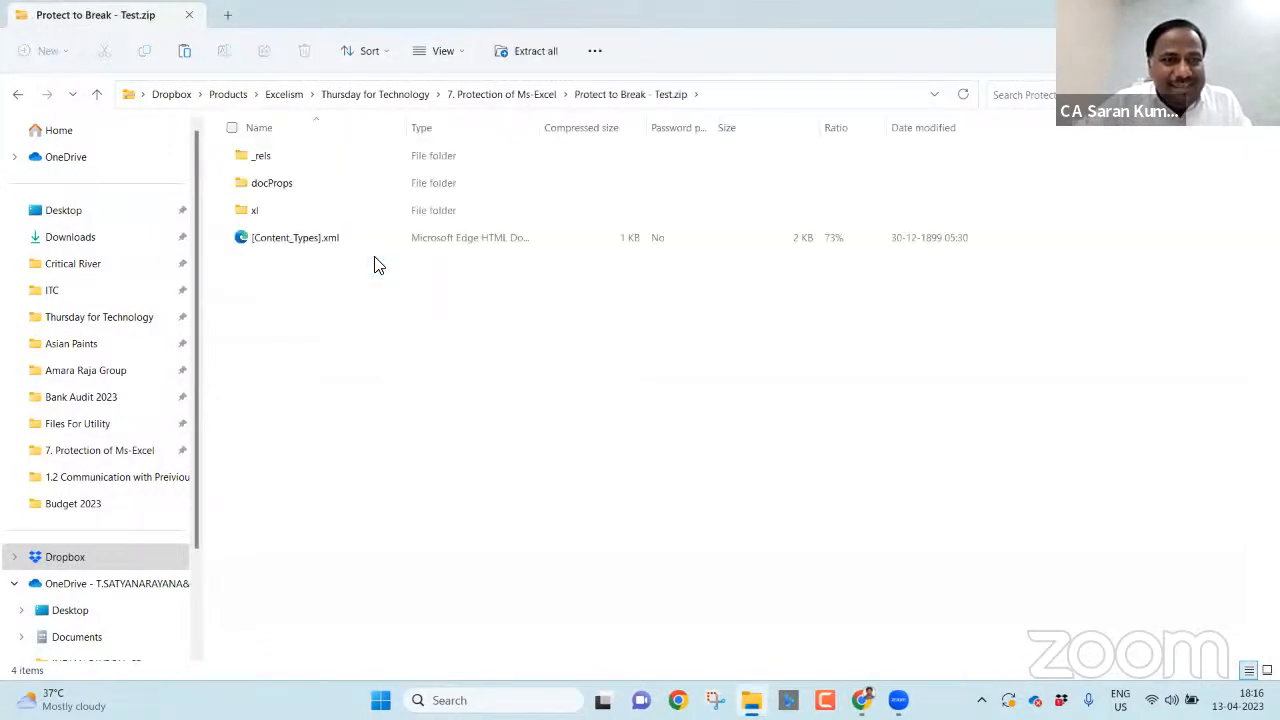
pyautogui.doubleClick(329, 212)
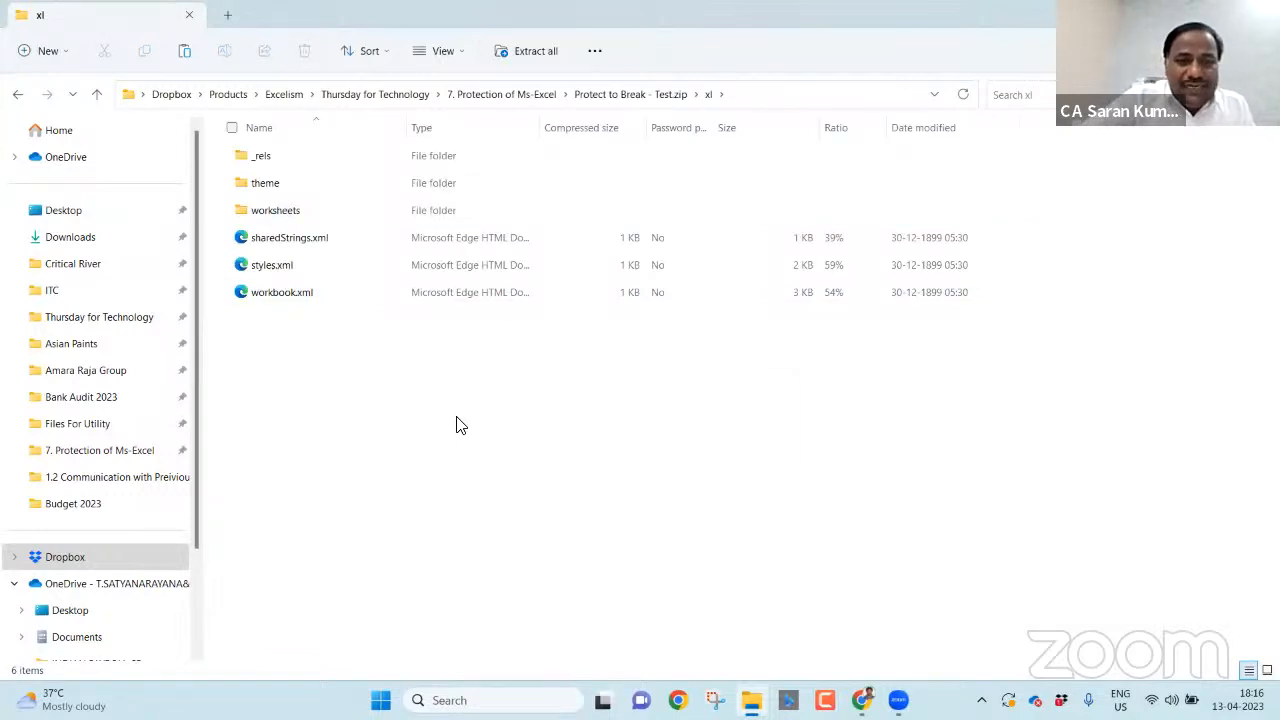
pyautogui.hotkey('ctrl', 'v')
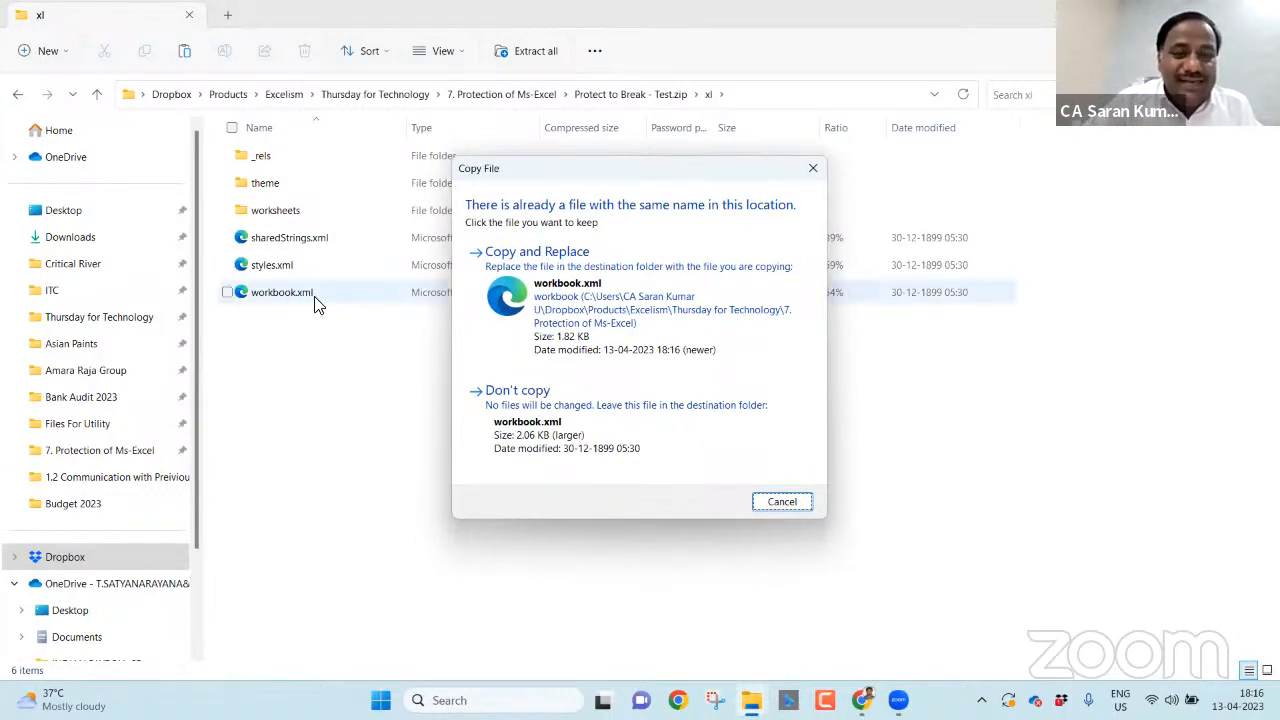
pyautogui.click(627, 330)
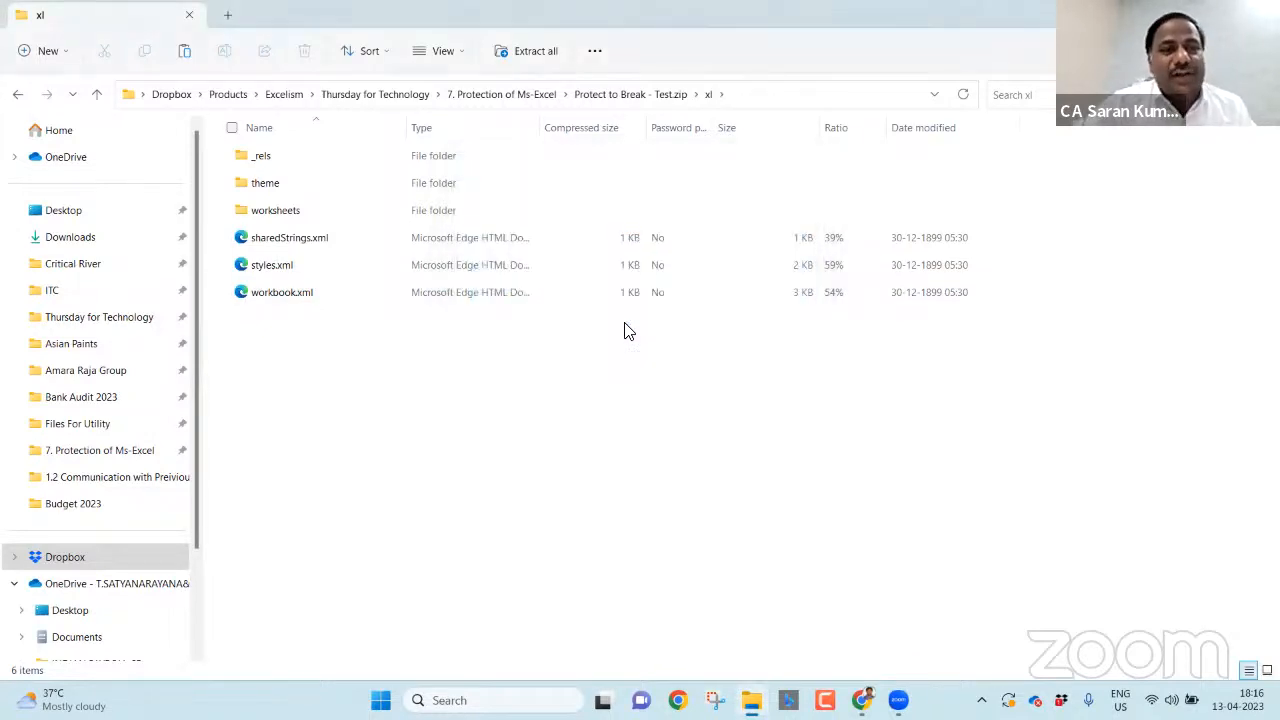
# - Rename Protect to Break - Test.zip back to .xlsx and open it in Excel
pyautogui.click(514, 94)
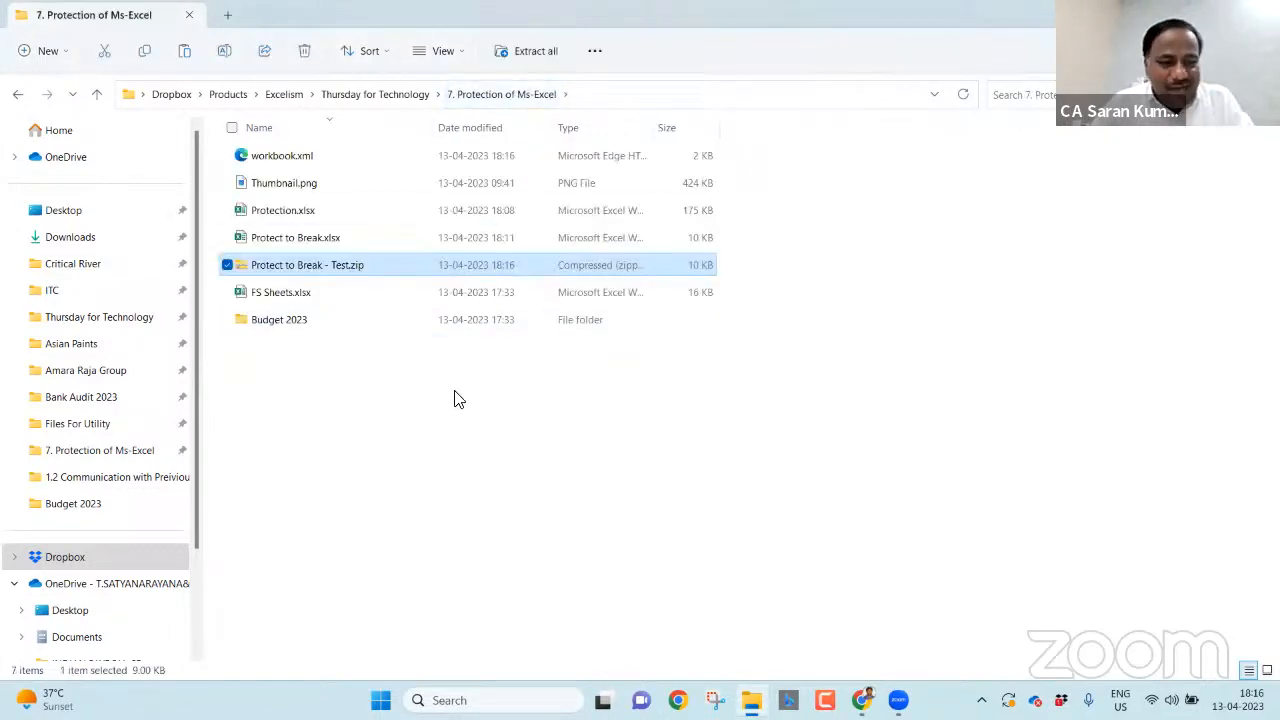
pyautogui.press('F2')
pyautogui.press('Right')
pyautogui.press('Right')
pyautogui.hotkey('shift', 'End')
pyautogui.write('xlsx')
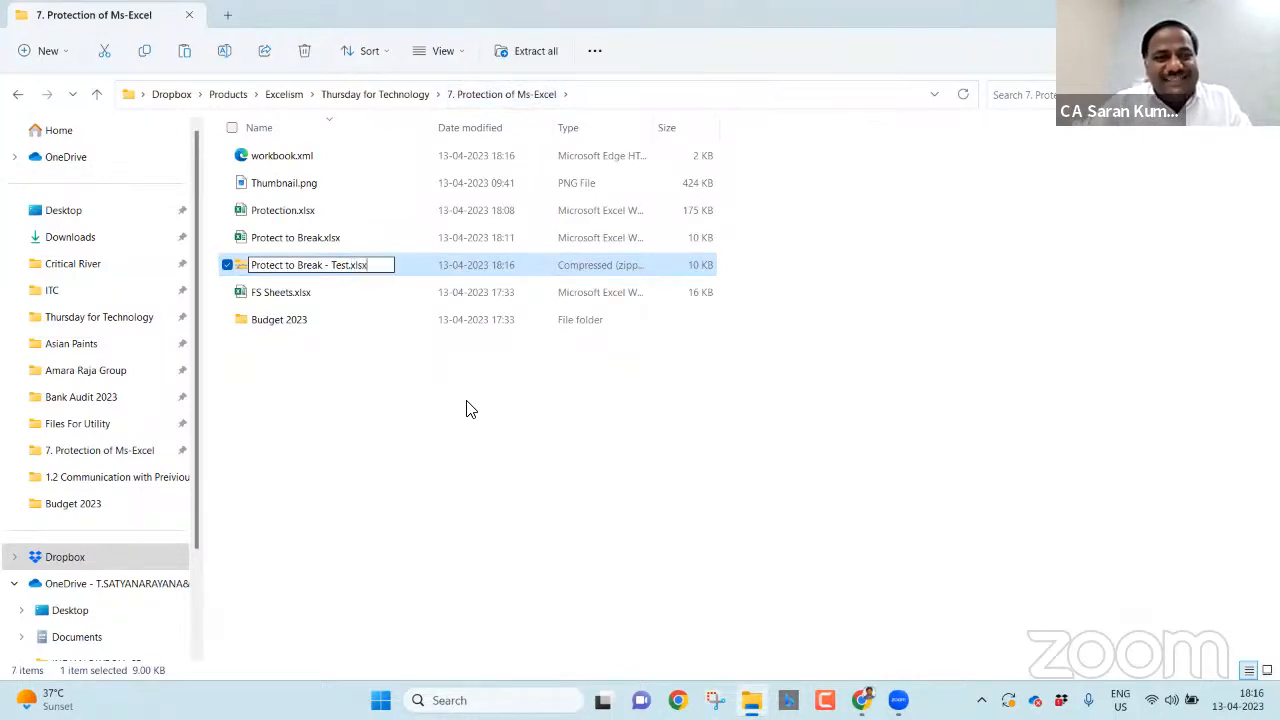
pyautogui.press('Return')
pyautogui.press('Return')
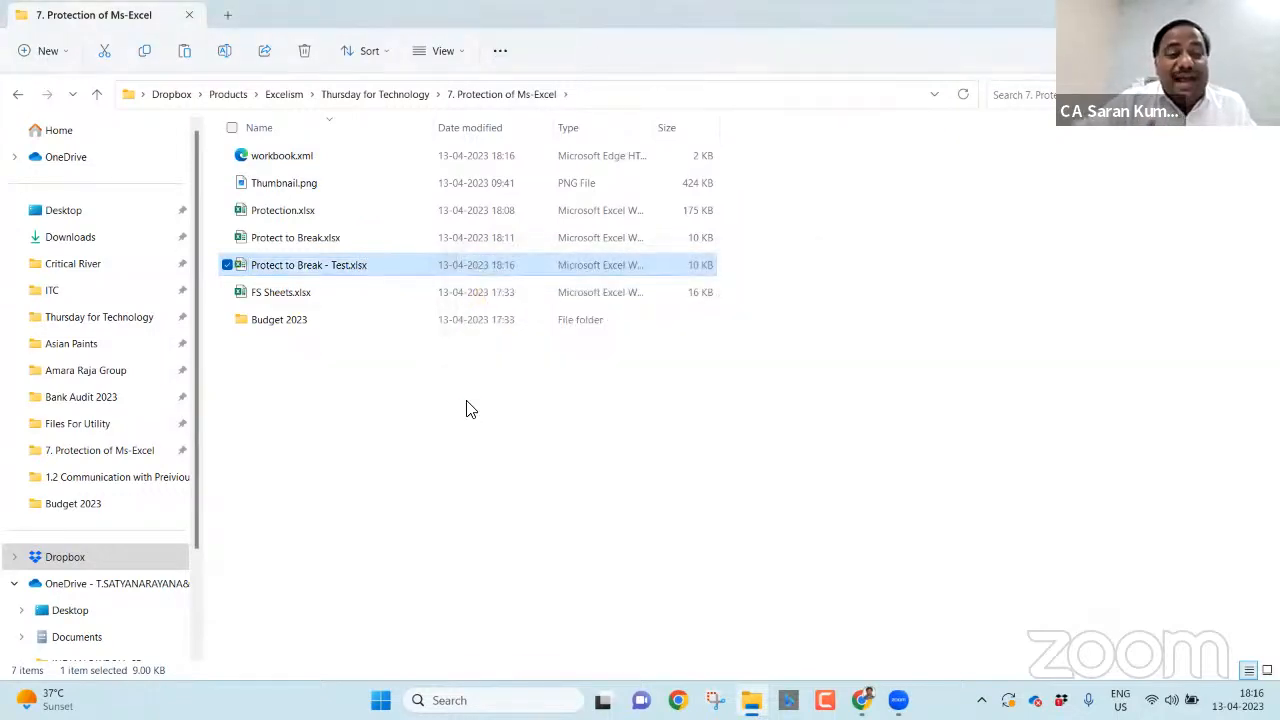
pyautogui.press('Return')
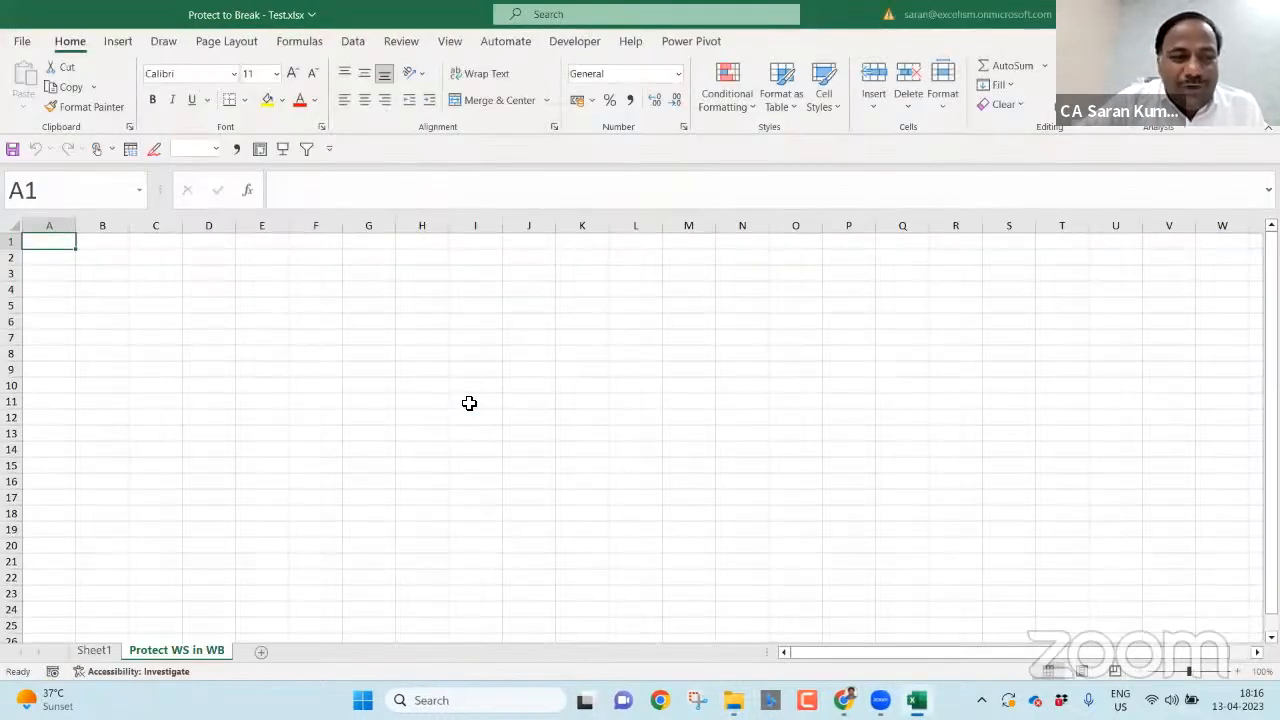
# - Review the Sheet1 notes, then add a new Sheet2 after Protect WS in WB
pyautogui.click(94, 650)
pyautogui.click(100, 279)
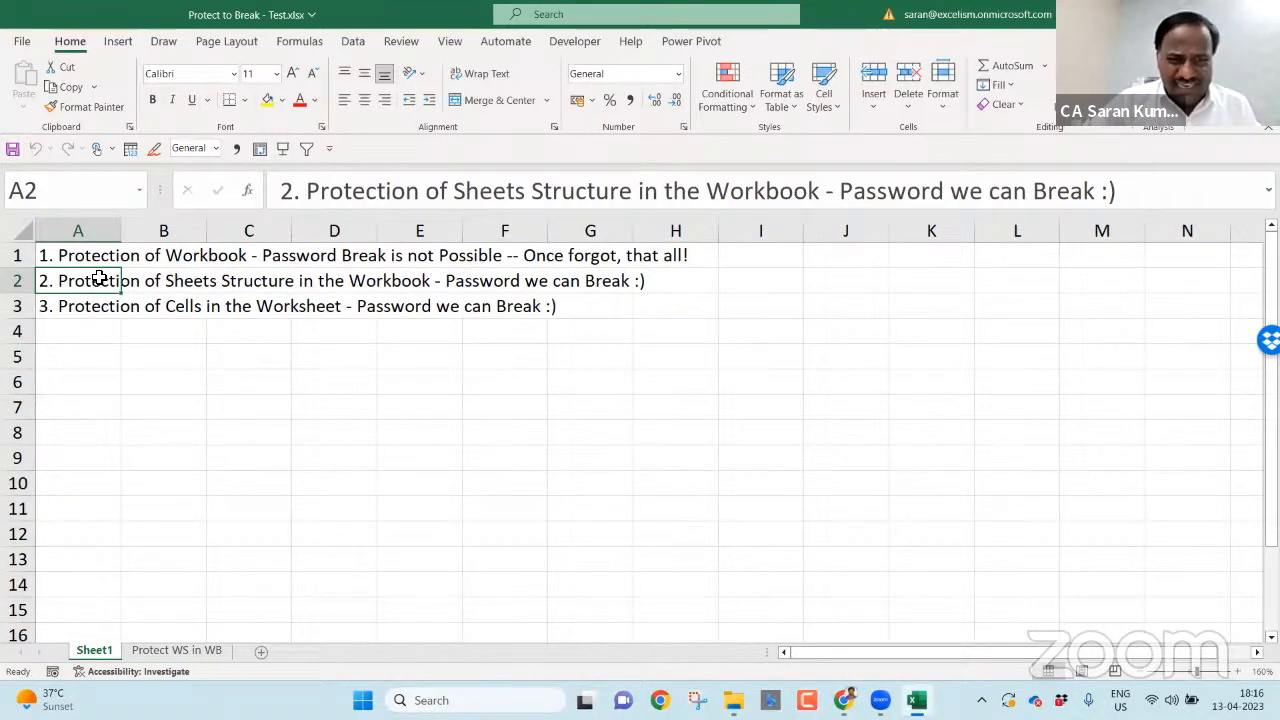
pyautogui.click(176, 650)
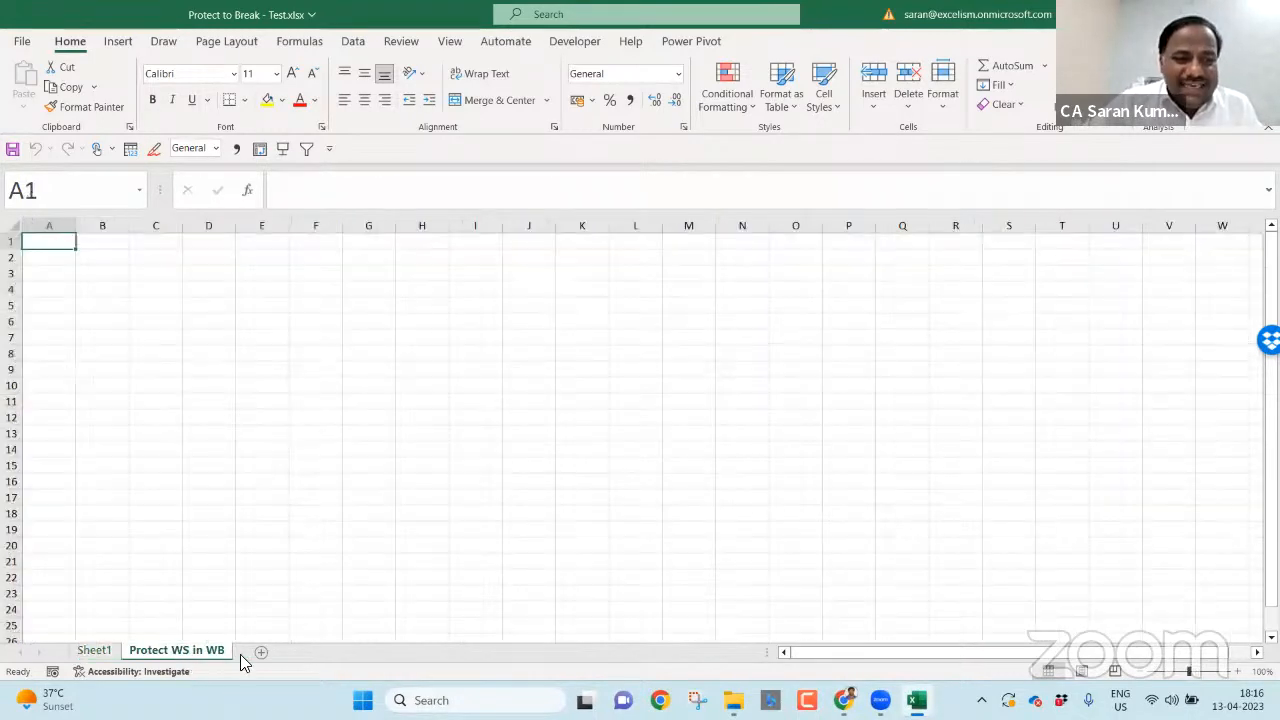
pyautogui.click(261, 654)
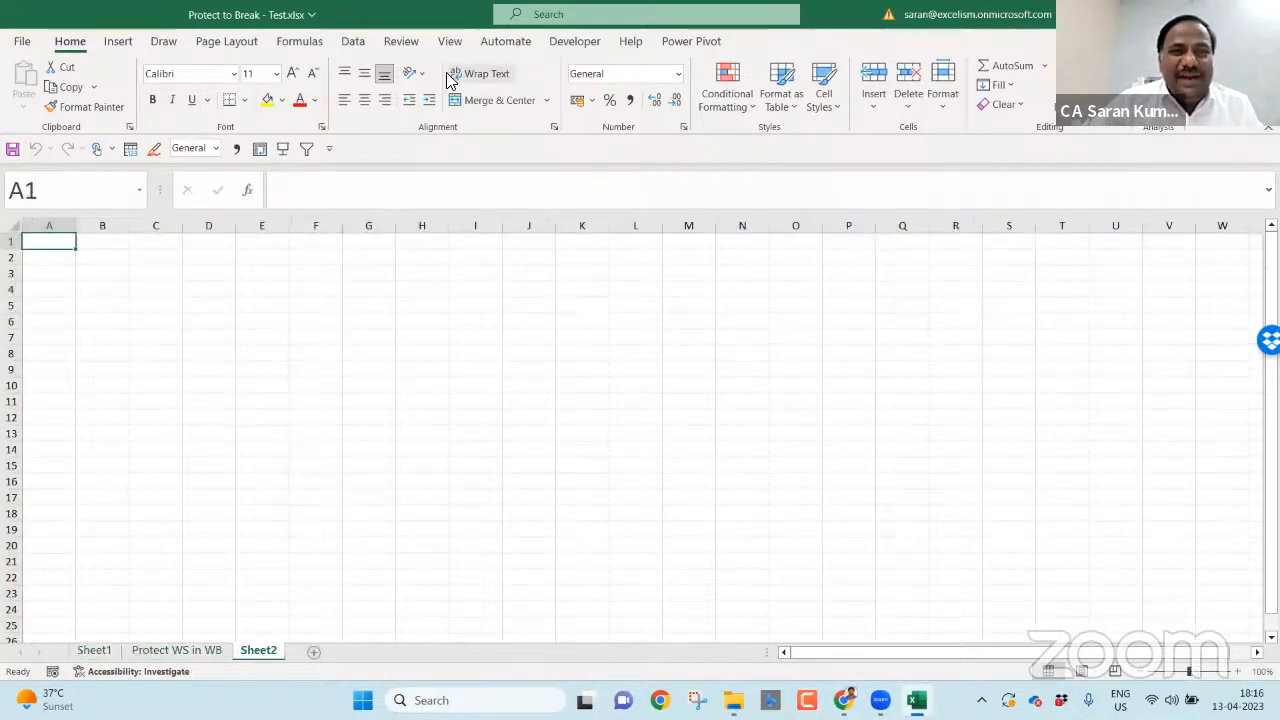
pyautogui.click(402, 42)
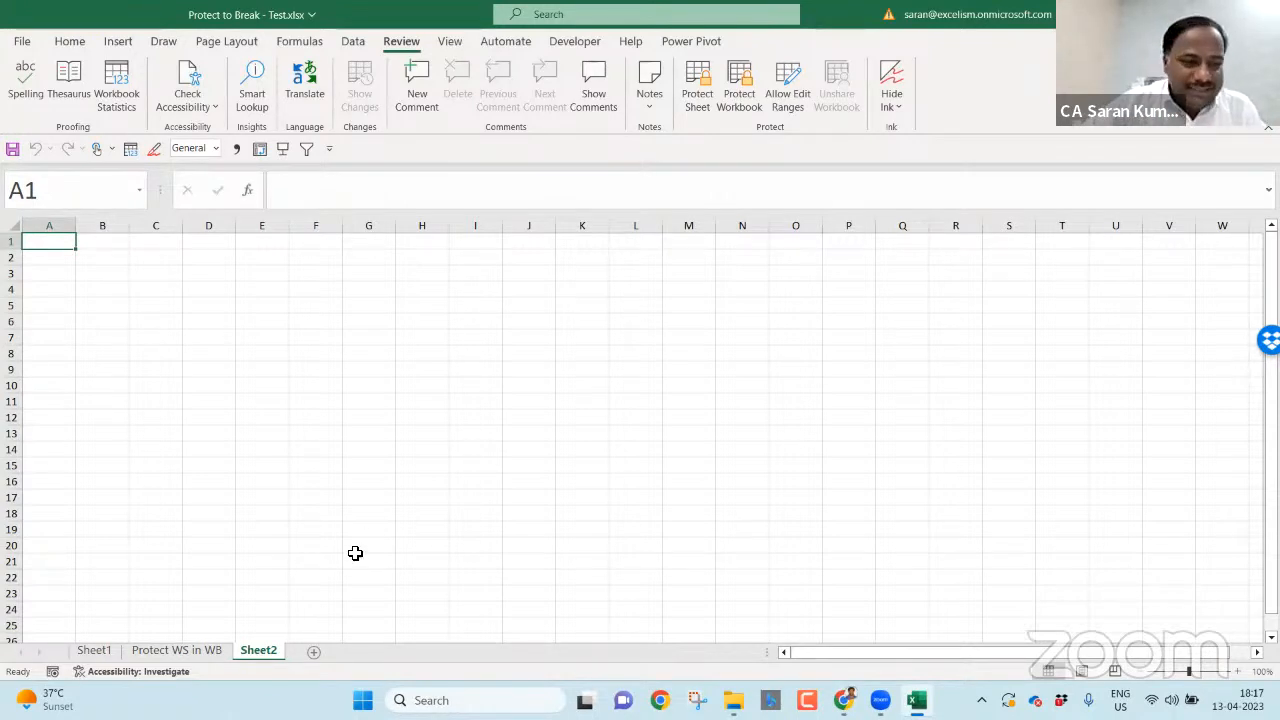
# - Check the note in Sheet1's A3, then switch to the empty Sheet2
pyautogui.click(100, 655)
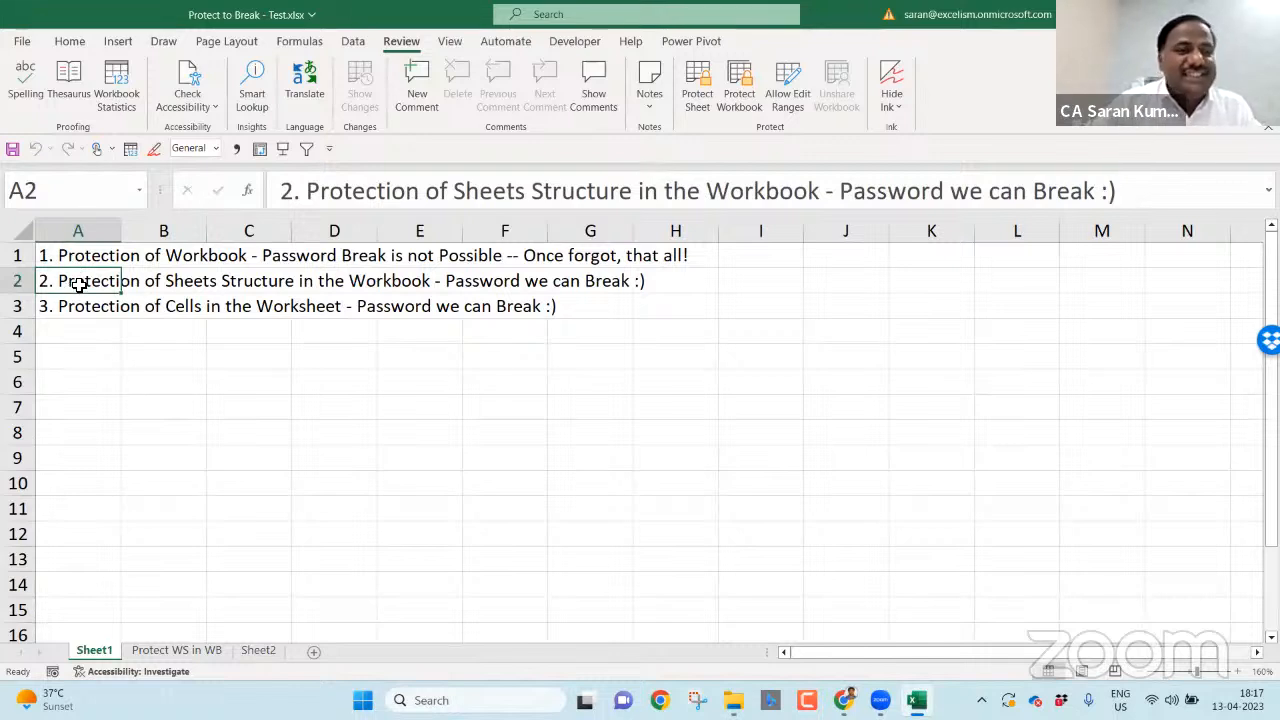
pyautogui.click(76, 308)
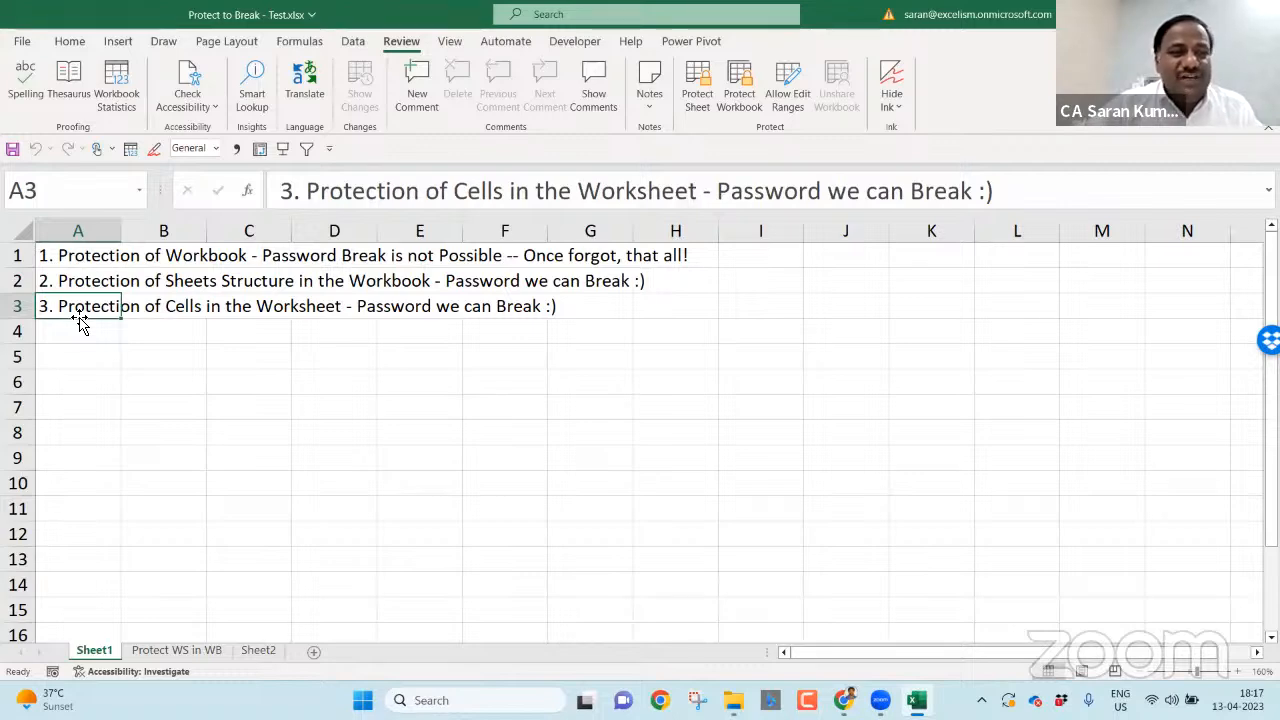
pyautogui.click(279, 651)
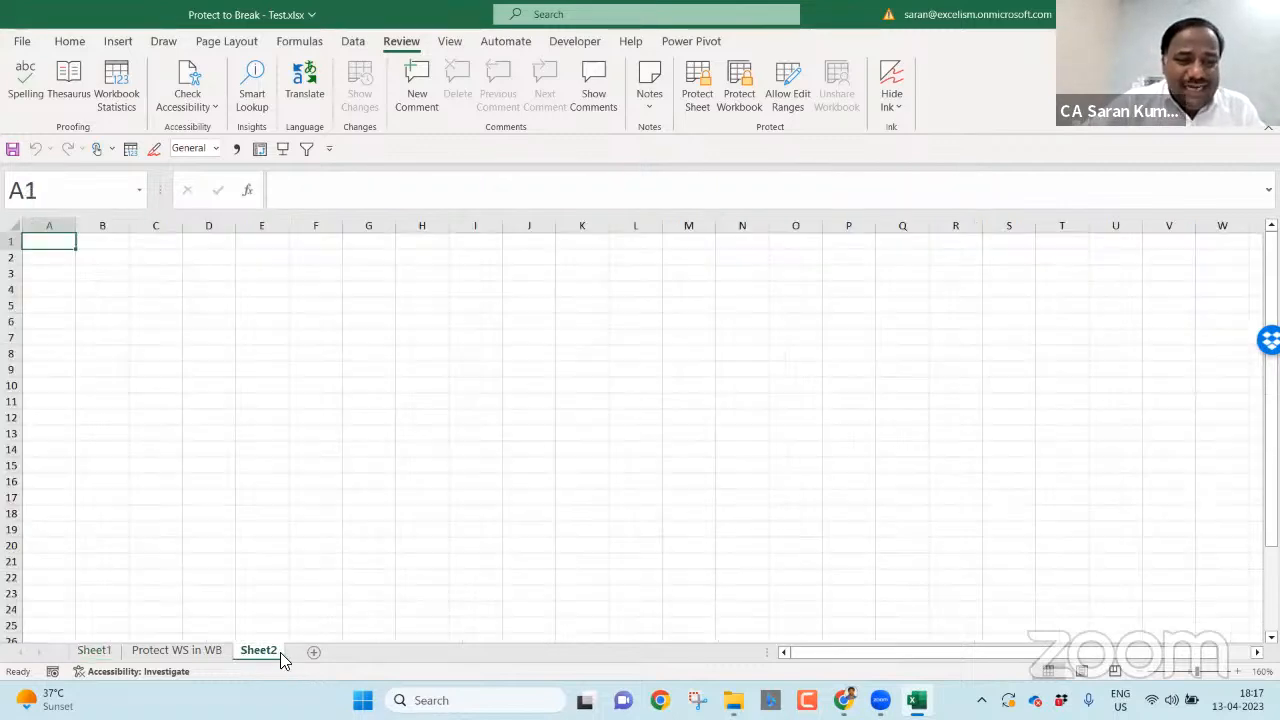
# - Fill every cell of B2:E8 on Sheet2 with the value 100
pyautogui.click(1237, 673)
pyautogui.click(1237, 673)
pyautogui.click(1237, 673)
pyautogui.click(1237, 673)
pyautogui.click(1237, 673)
pyautogui.click(1237, 673)
pyautogui.click(1237, 673)
pyautogui.click(1237, 673)
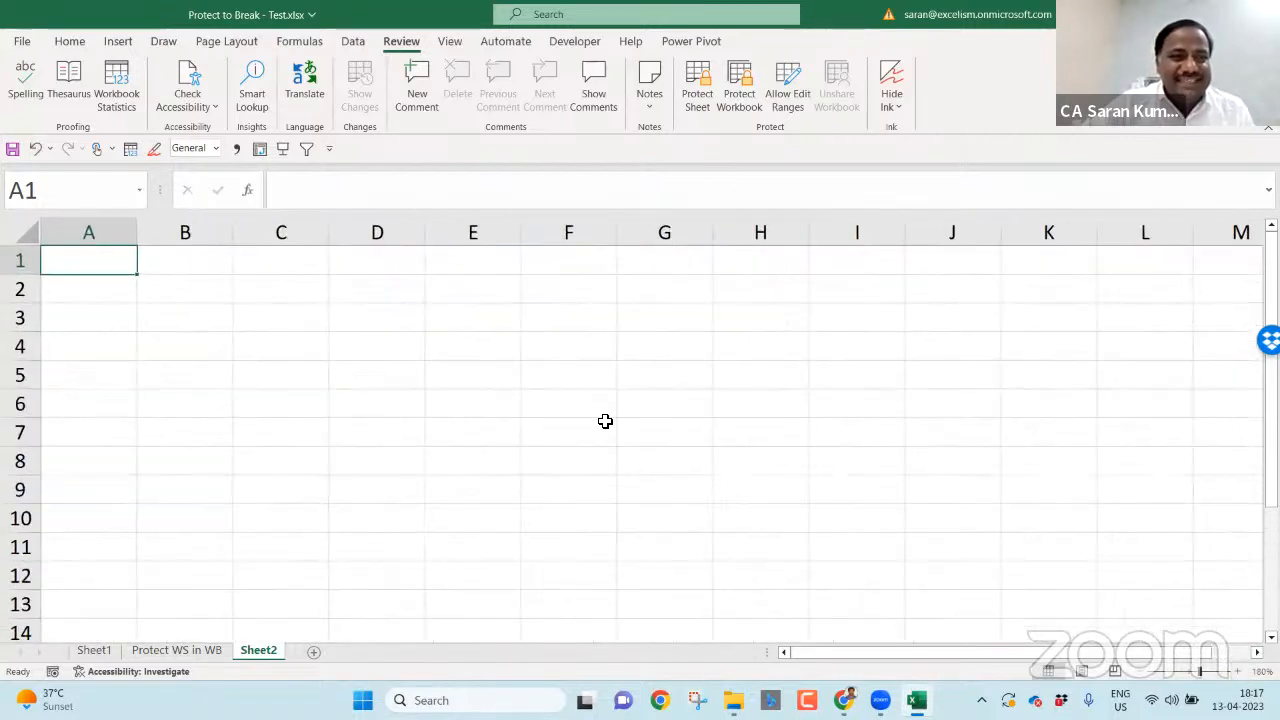
pyautogui.moveTo(194, 289); pyautogui.dragTo(520, 463)
pyautogui.write('100')
pyautogui.hotkey('ctrl', 'Return')
pyautogui.click(677, 354)
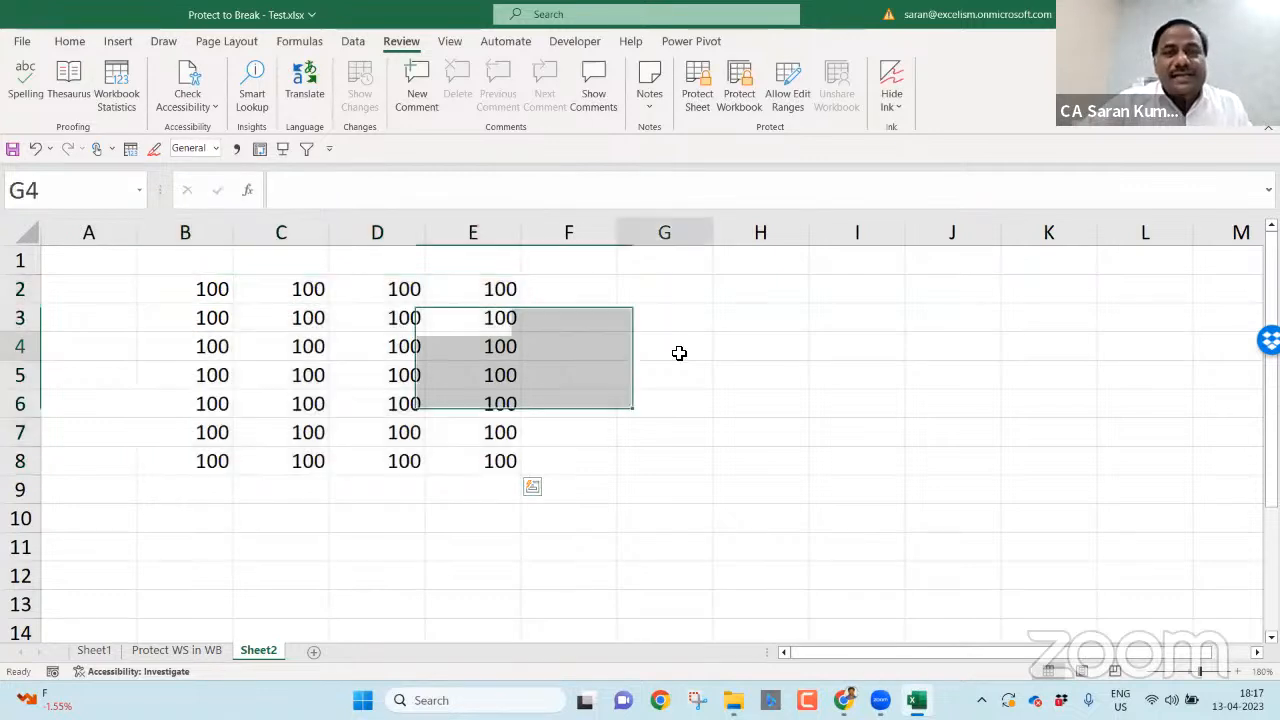
# - Protect Sheet2 with a password, then save and close the workbook
pyautogui.click(697, 85)
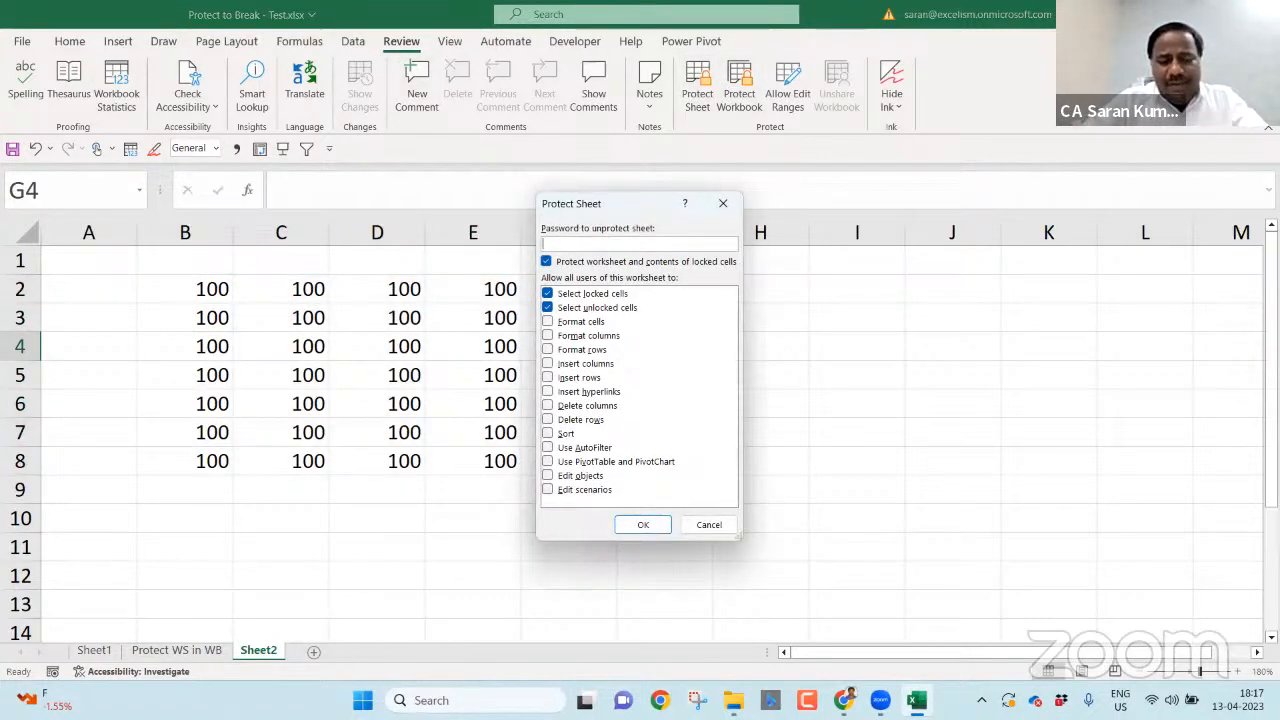
pyautogui.press('Return')
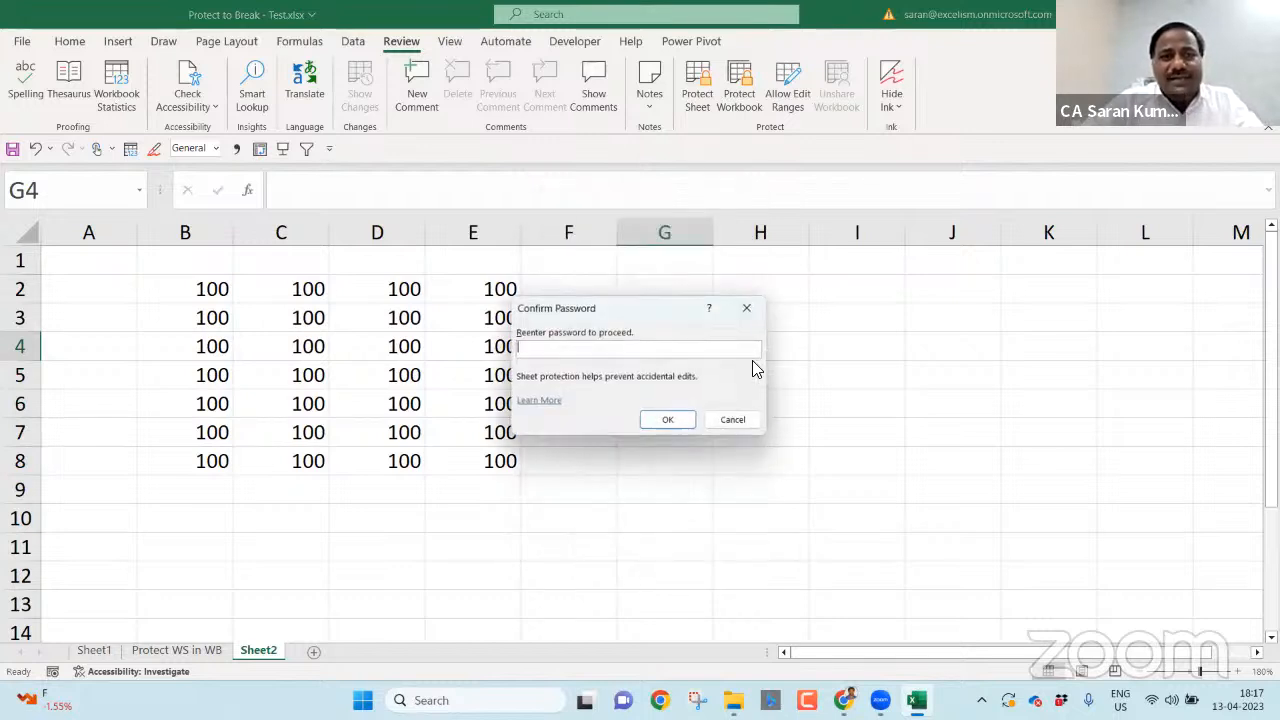
pyautogui.write('1234567890')
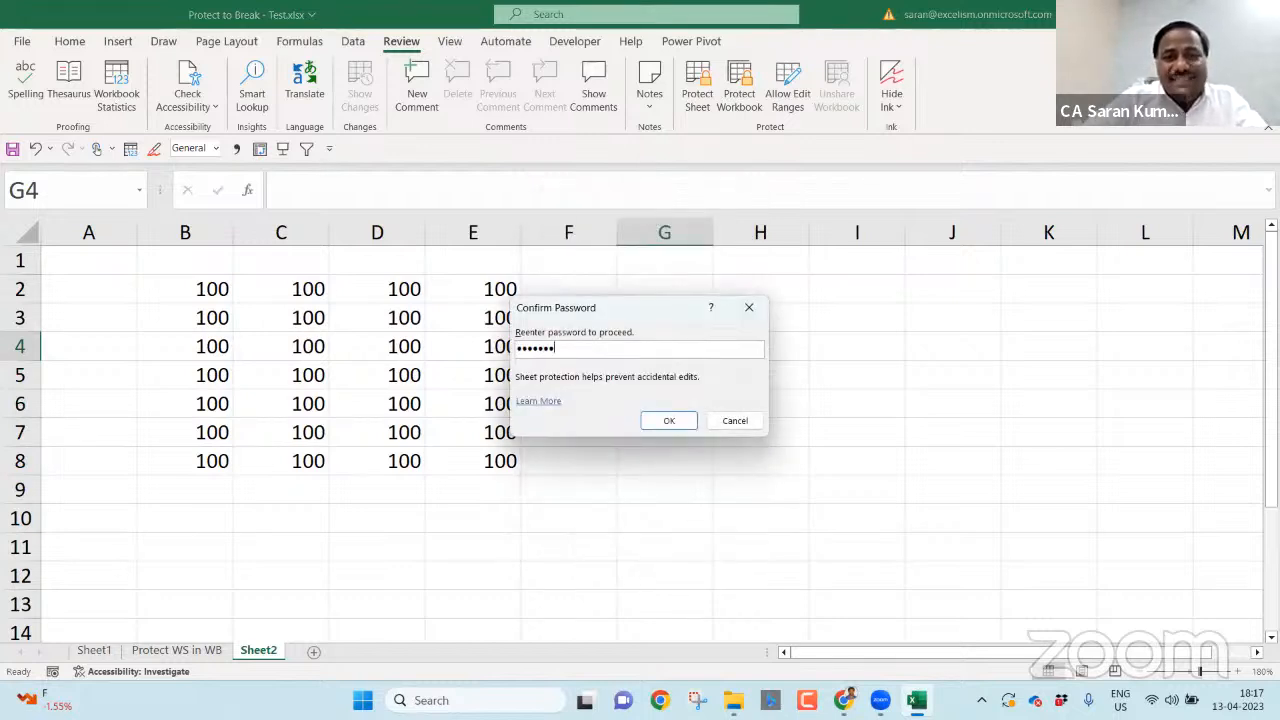
pyautogui.press('Return')
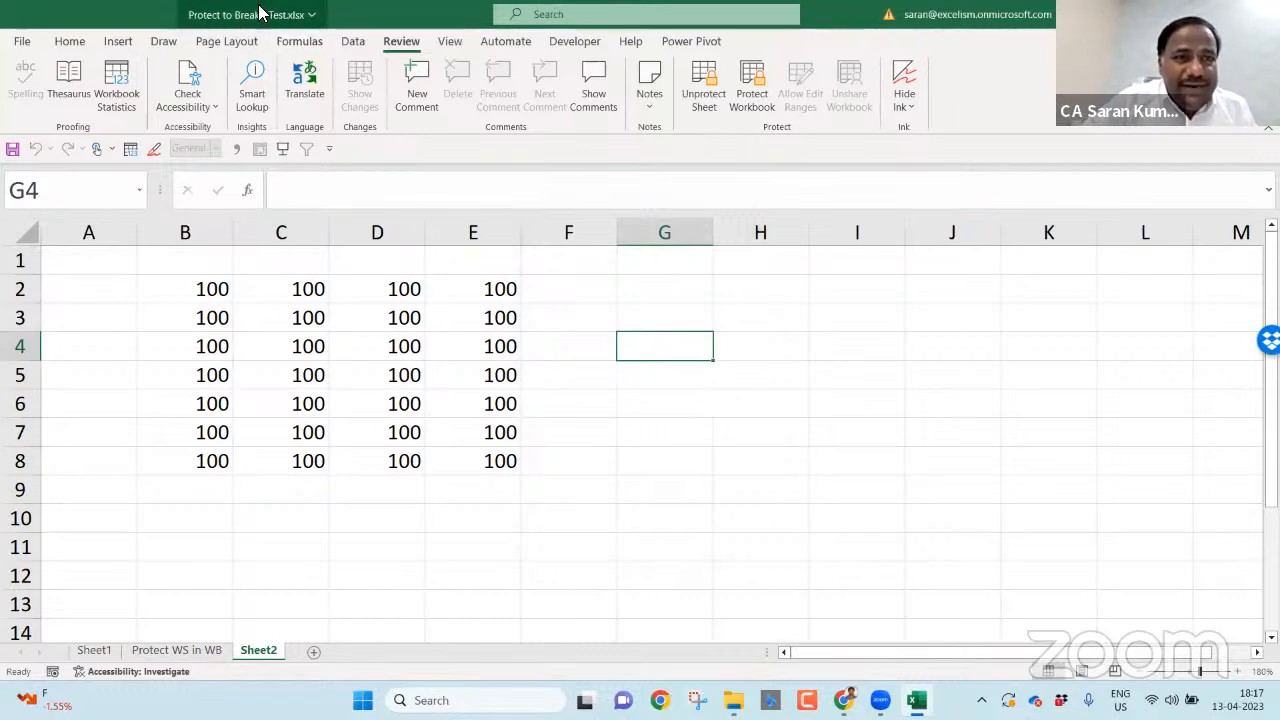
pyautogui.hotkey('ctrl', 's')
pyautogui.hotkey('alt', 'F4')
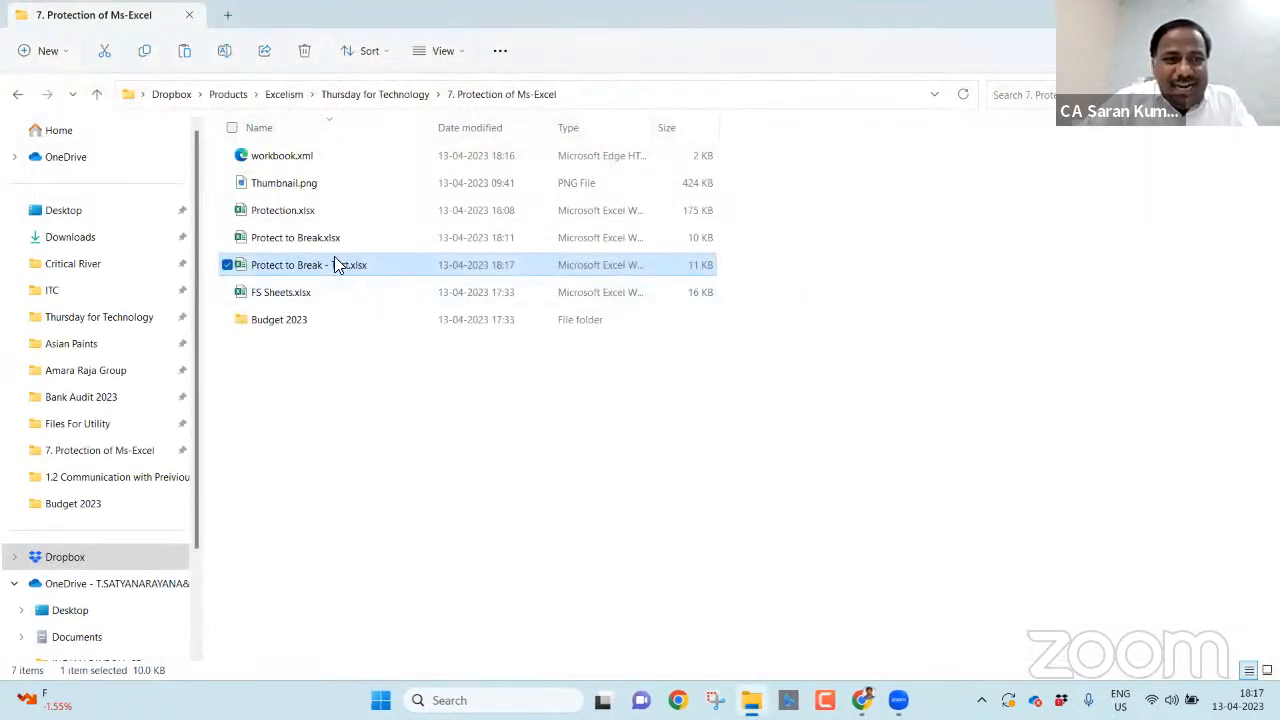
# - Reopen the workbook and confirm E5 and neighbouring cells reject edits on the protected sheet
pyautogui.doubleClick(335, 259)
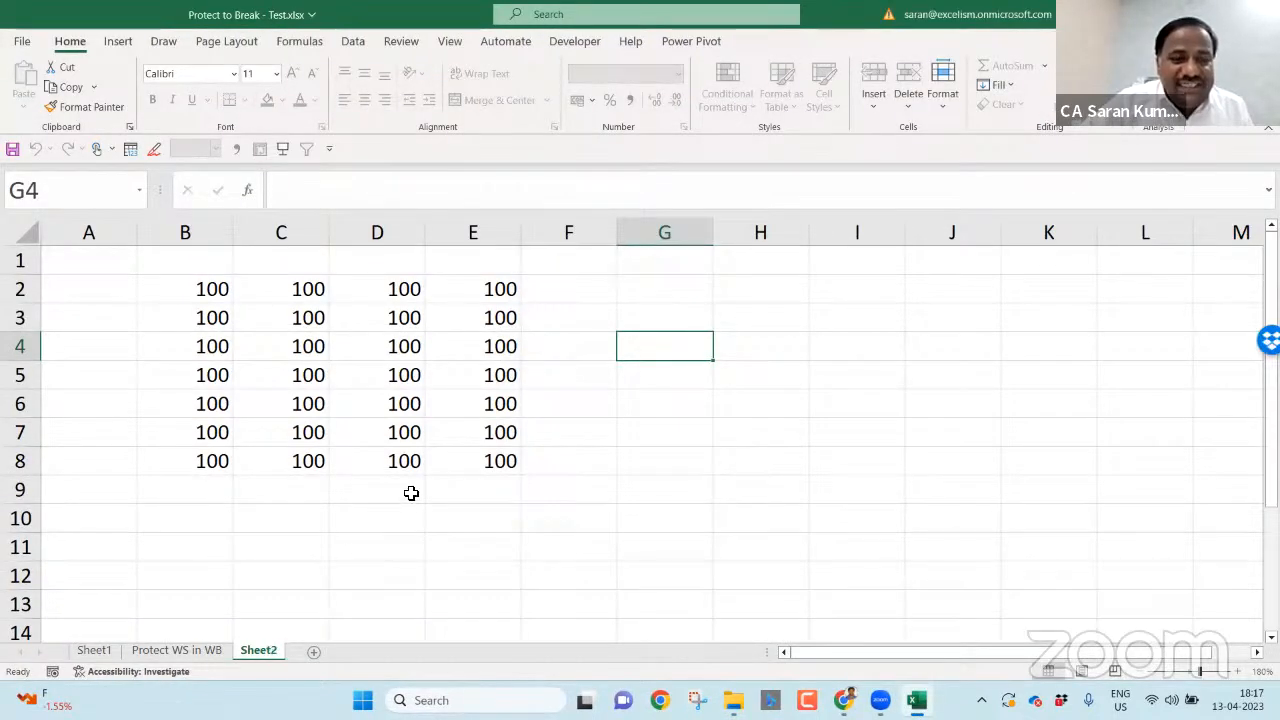
pyautogui.doubleClick(465, 364)
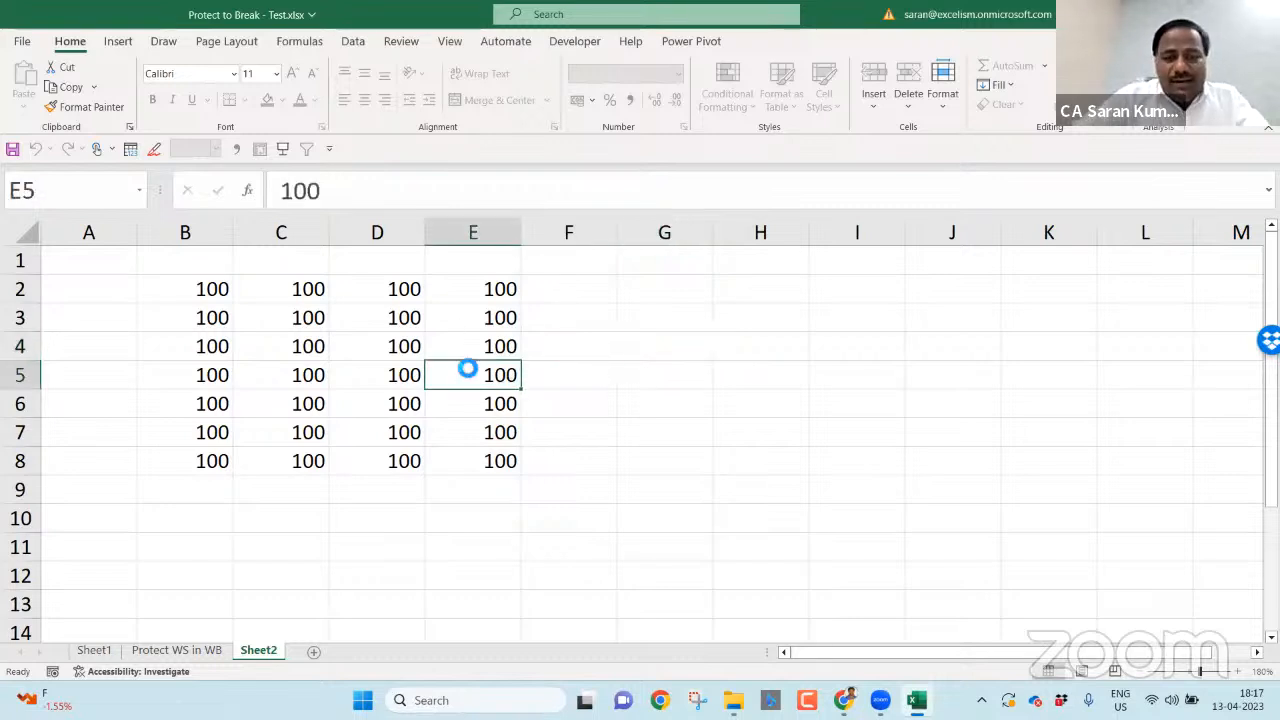
pyautogui.press('Return')
pyautogui.press('Down')
pyautogui.press('Down')
pyautogui.press('Delete')
pyautogui.press('Return')
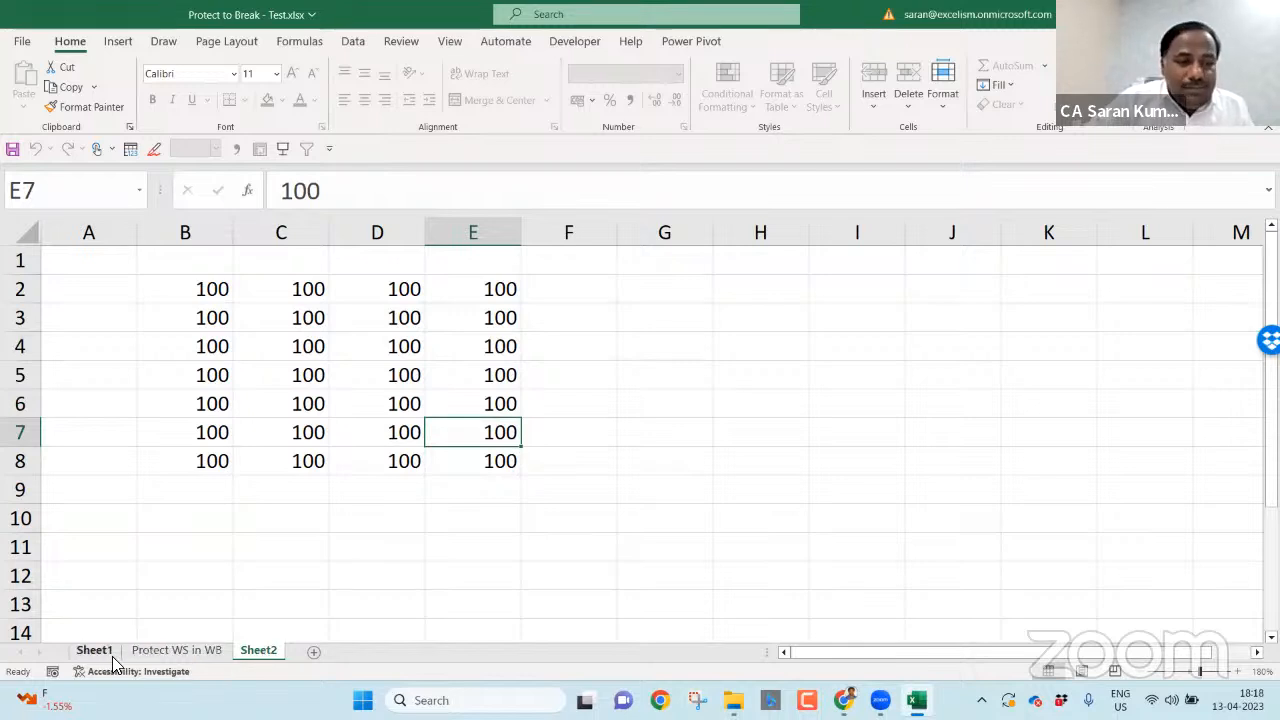
# - Rename the Sheet2 tab to Sheet4, then to Sheet3
pyautogui.doubleClick(237, 658)
pyautogui.press('Right')
pyautogui.press('BackSpace')
pyautogui.write('4')
pyautogui.press('Return')
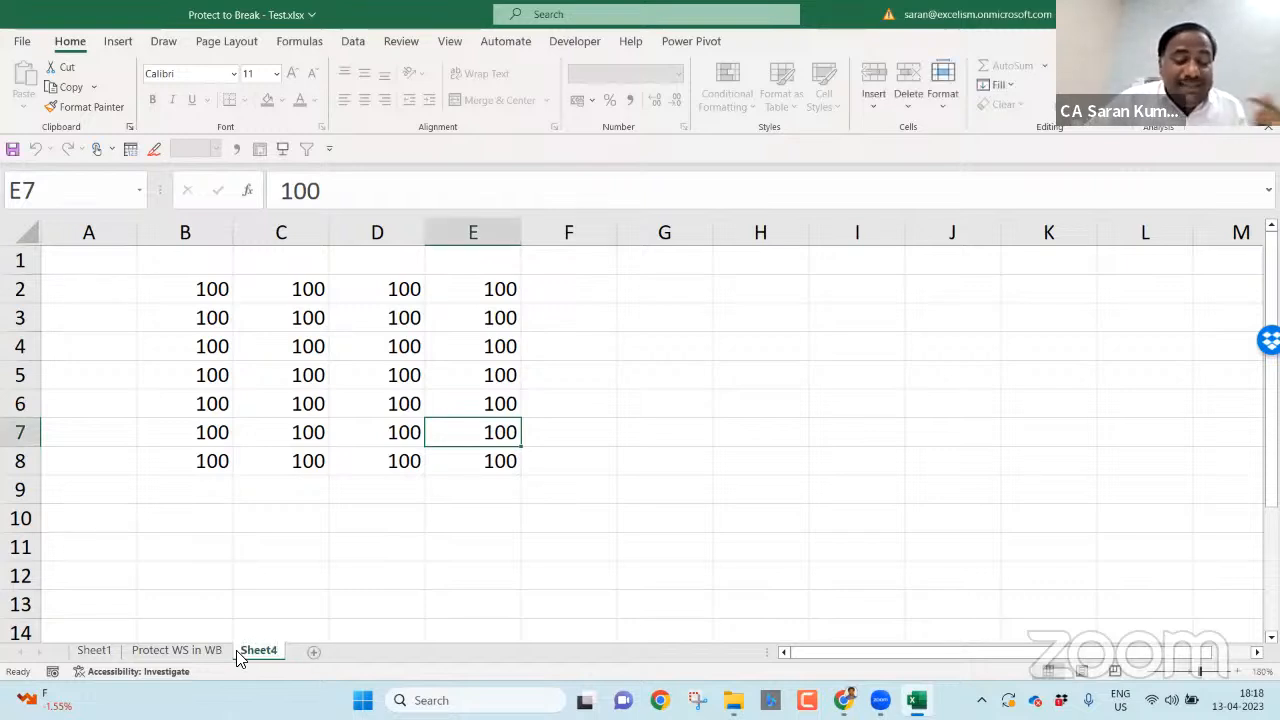
pyautogui.doubleClick(262, 651)
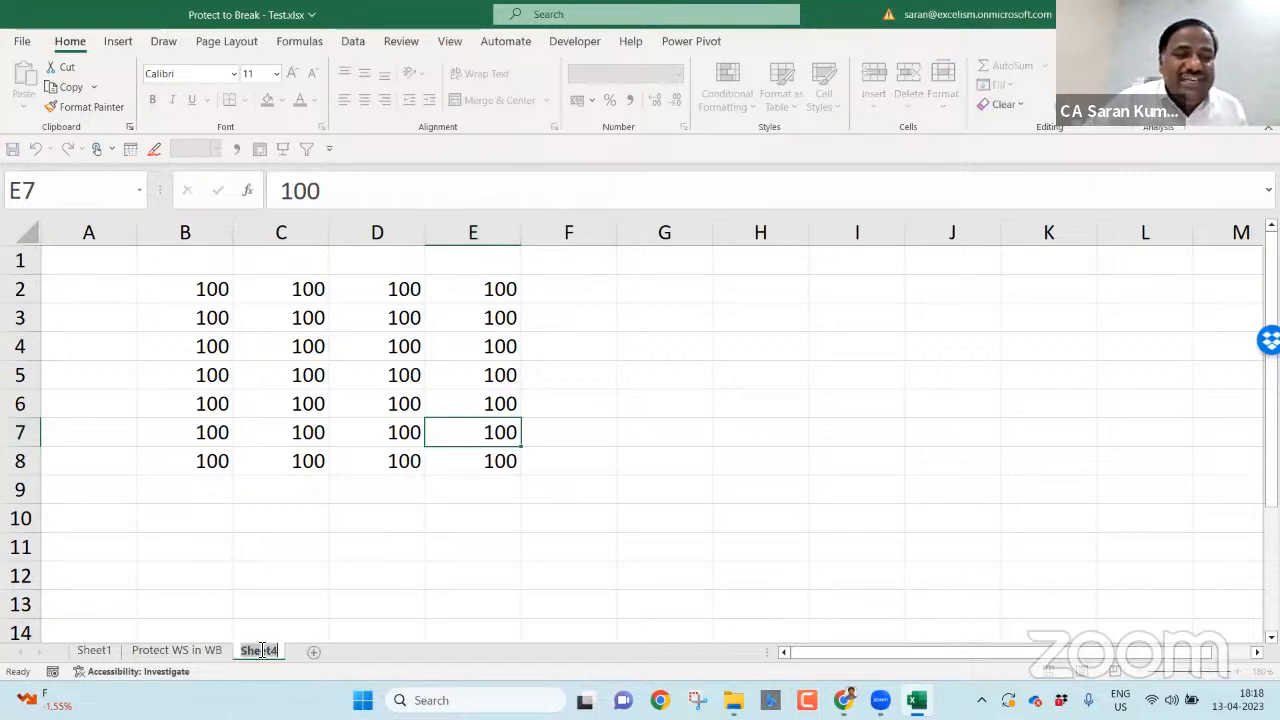
pyautogui.press('Right')
pyautogui.press('BackSpace')
pyautogui.write('3')
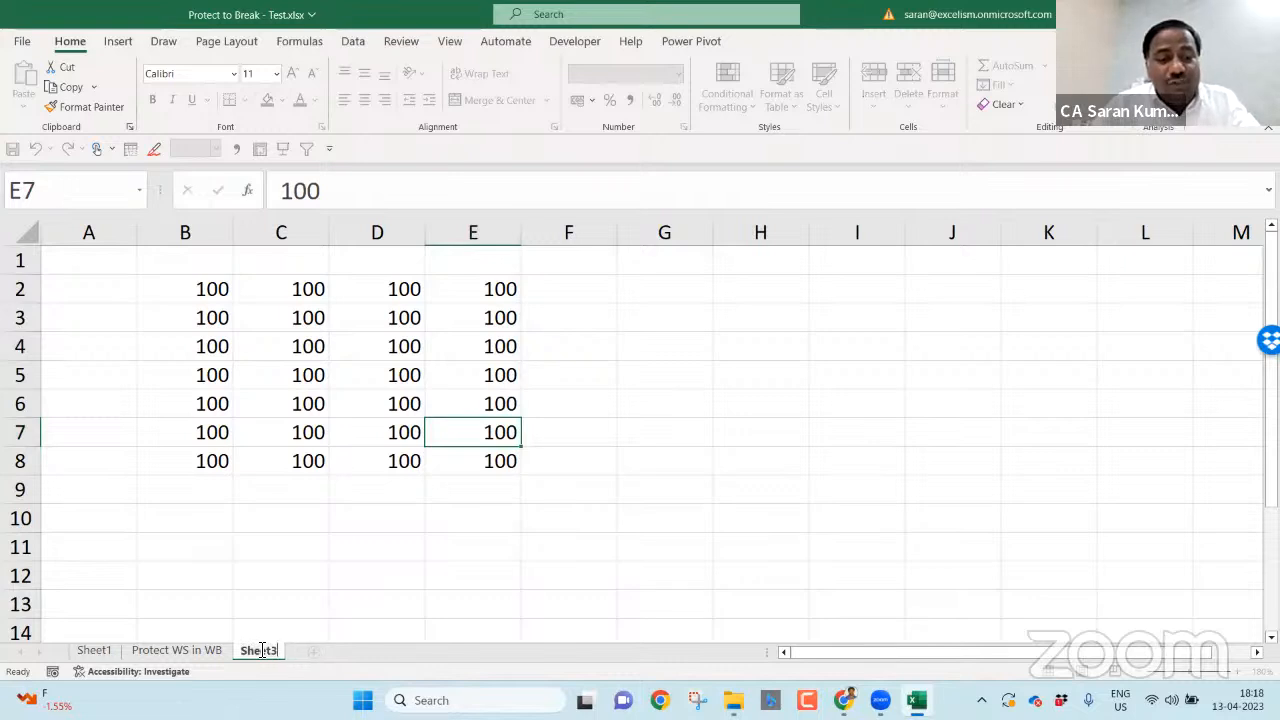
pyautogui.press('Return')
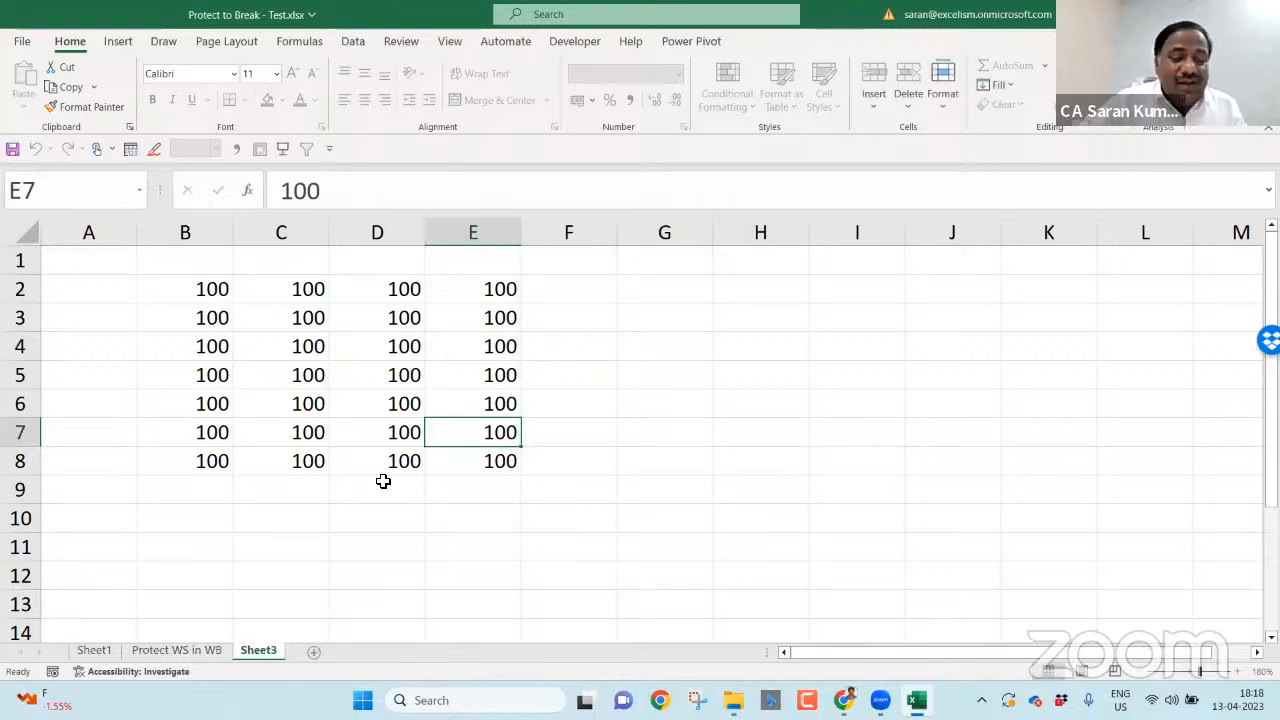
# - Add a sheet, delete it, then add another blank sheet, Sheet4
pyautogui.click(312, 651)
pyautogui.rightClick(311, 653)
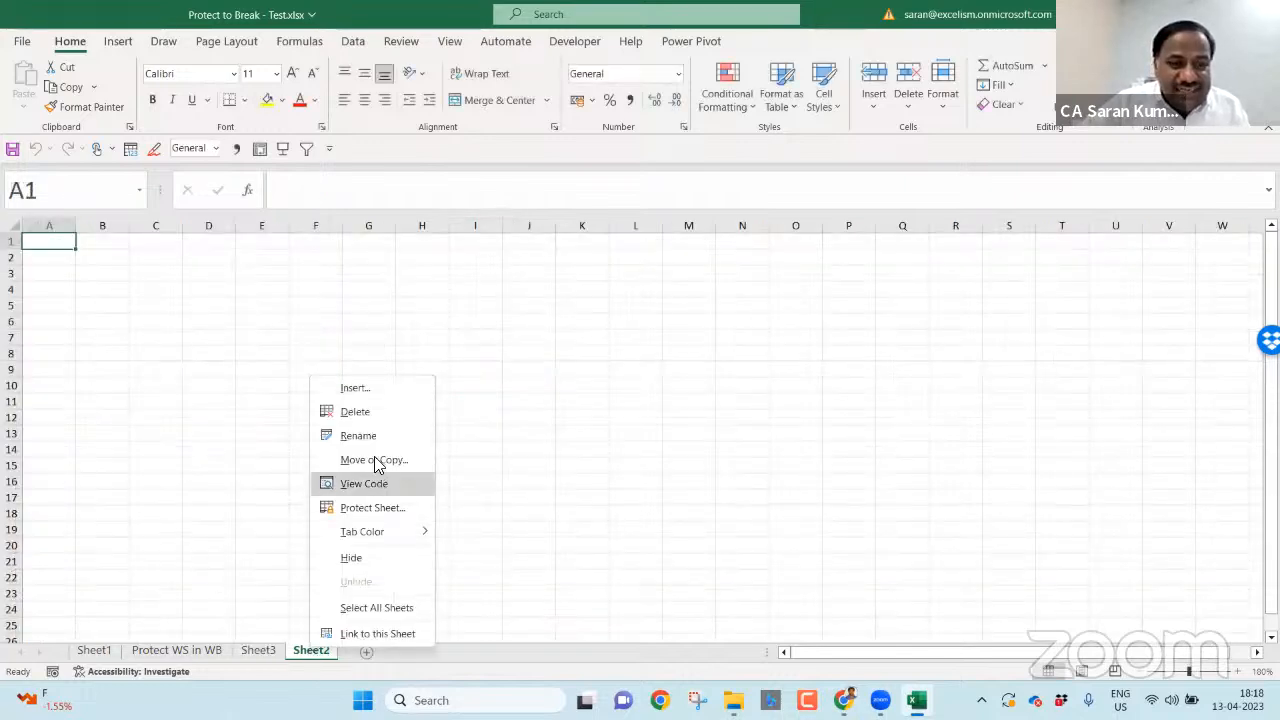
pyautogui.click(357, 414)
pyautogui.click(315, 651)
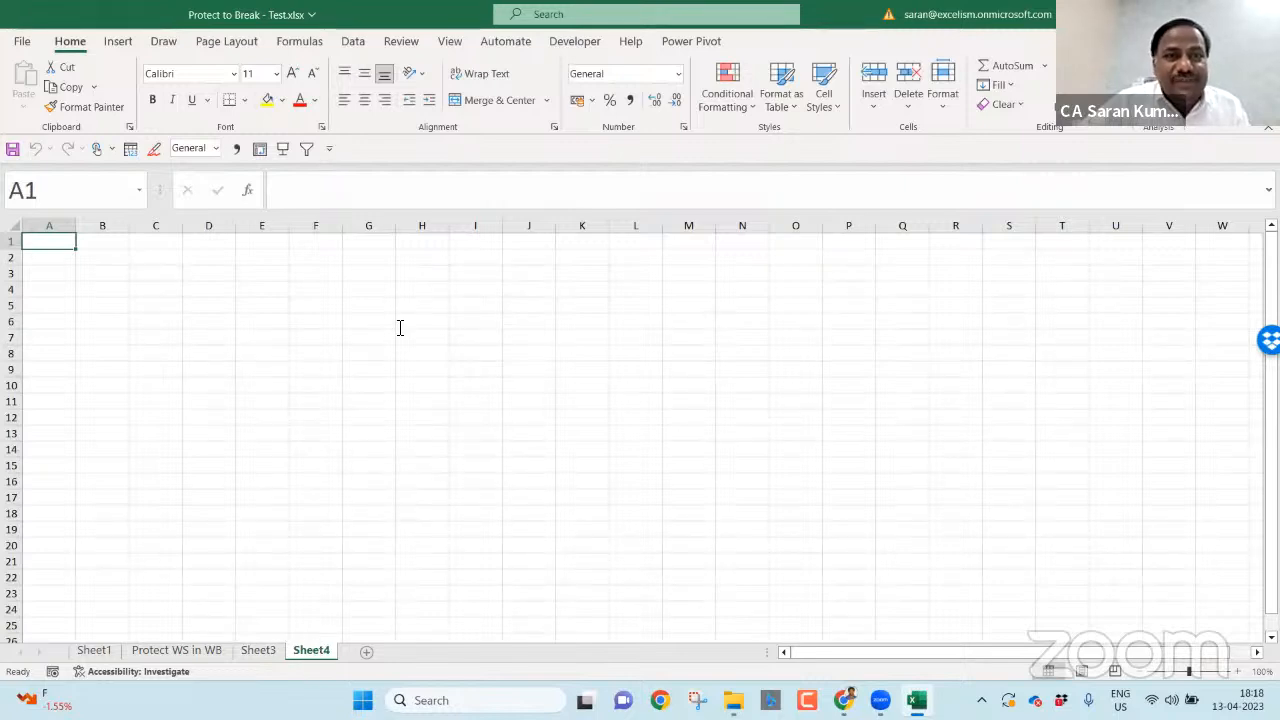
# - Inspect Sheet3's properties in the Visual Basic project, then return to Sheet3 in Excel
pyautogui.click(575, 41)
pyautogui.click(38, 92)
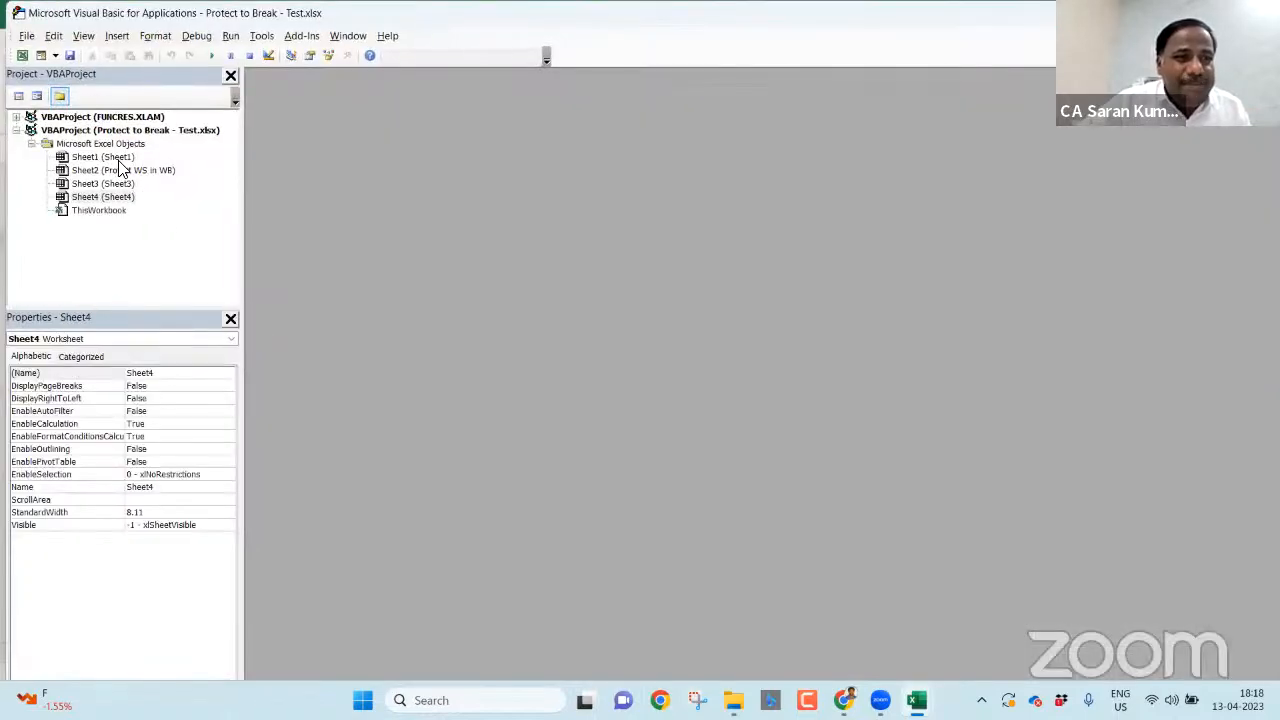
pyautogui.hotkey('alt', 'F11')
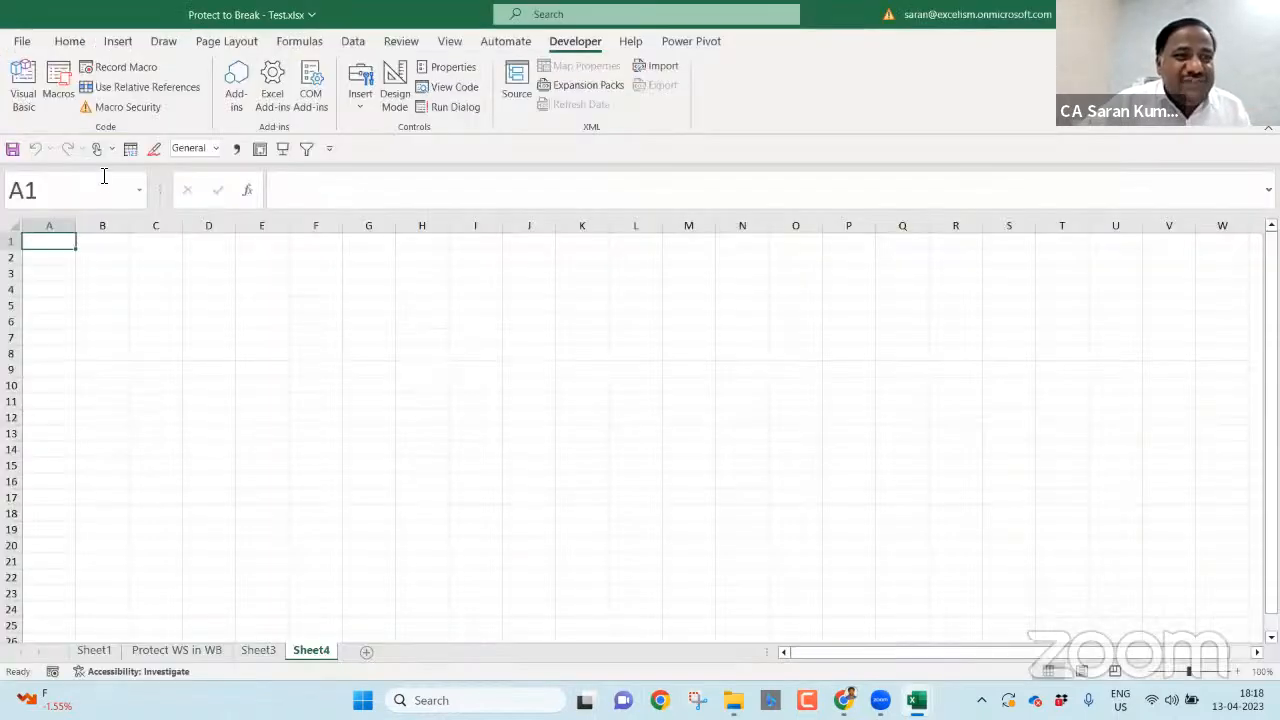
pyautogui.hotkey('alt', 'F11')
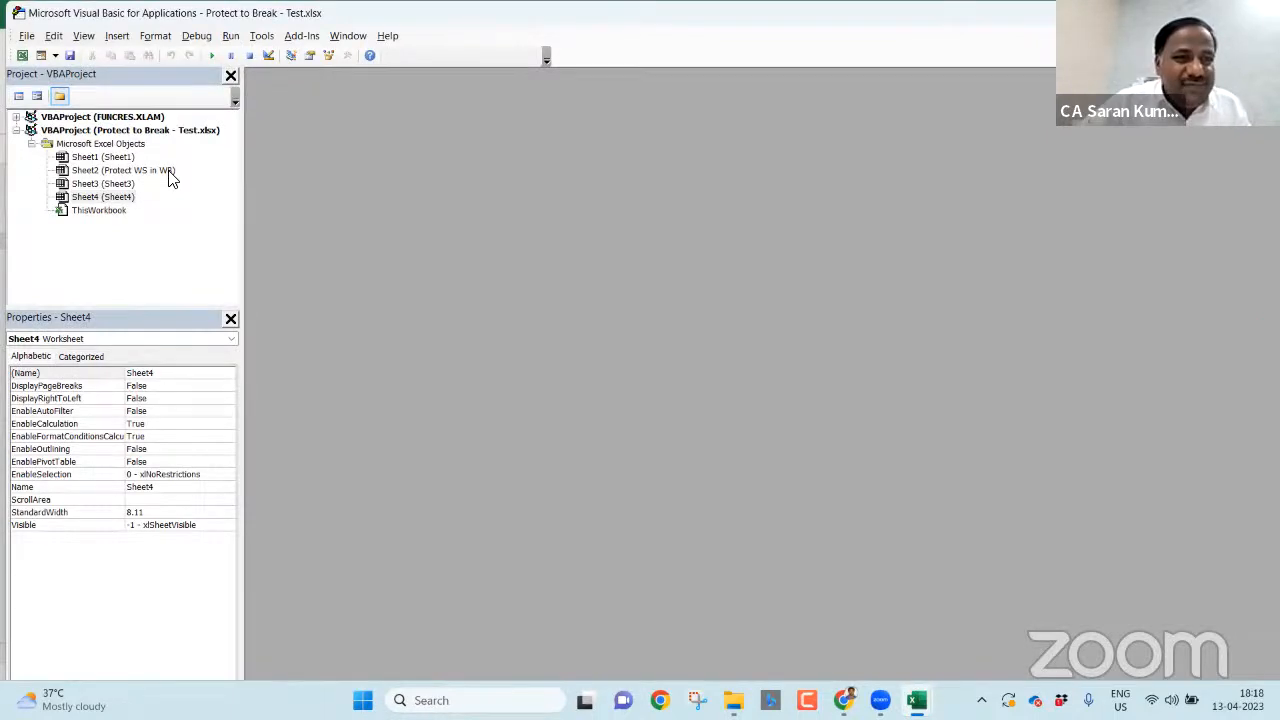
pyautogui.click(102, 186)
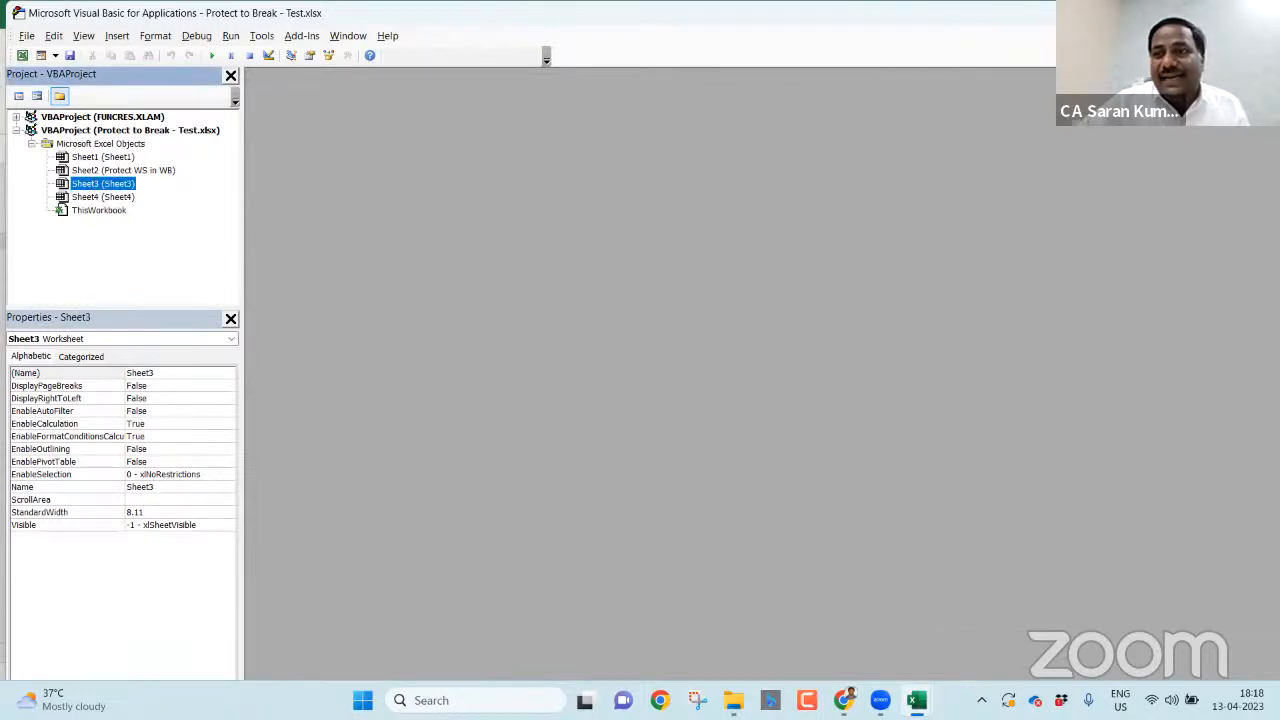
pyautogui.hotkey('alt', 'F11')
pyautogui.click(270, 656)
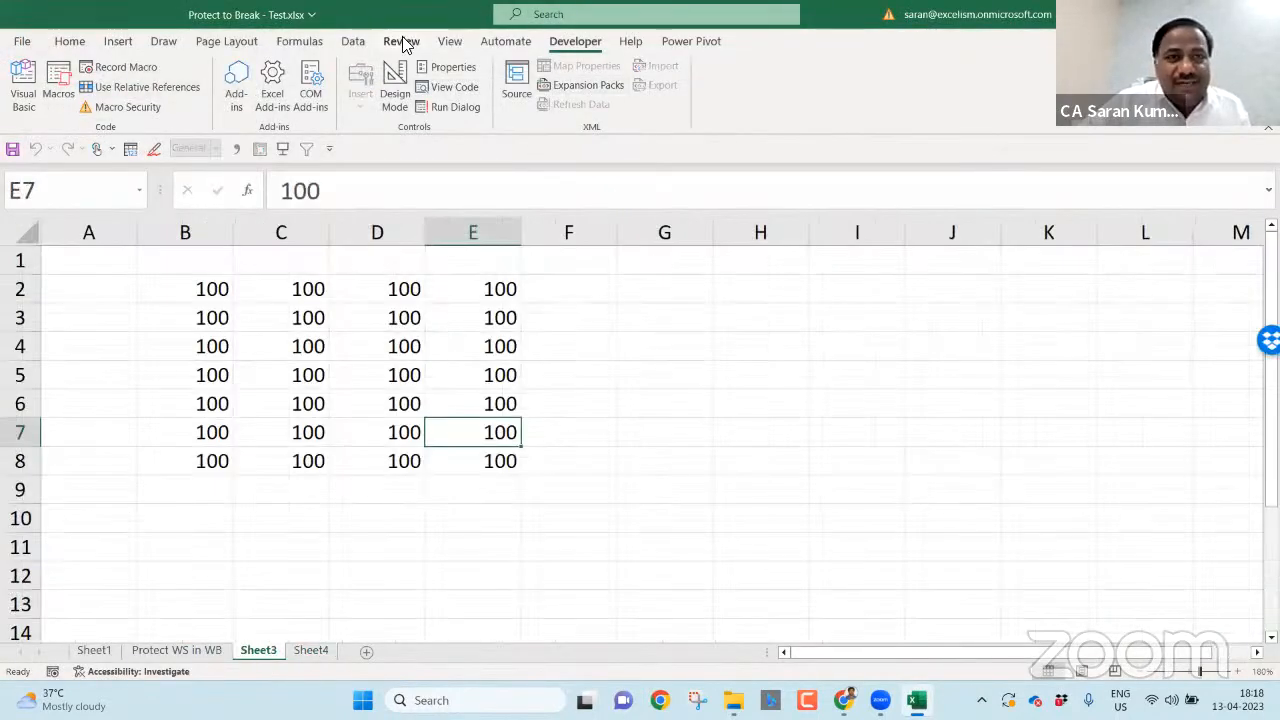
pyautogui.click(403, 41)
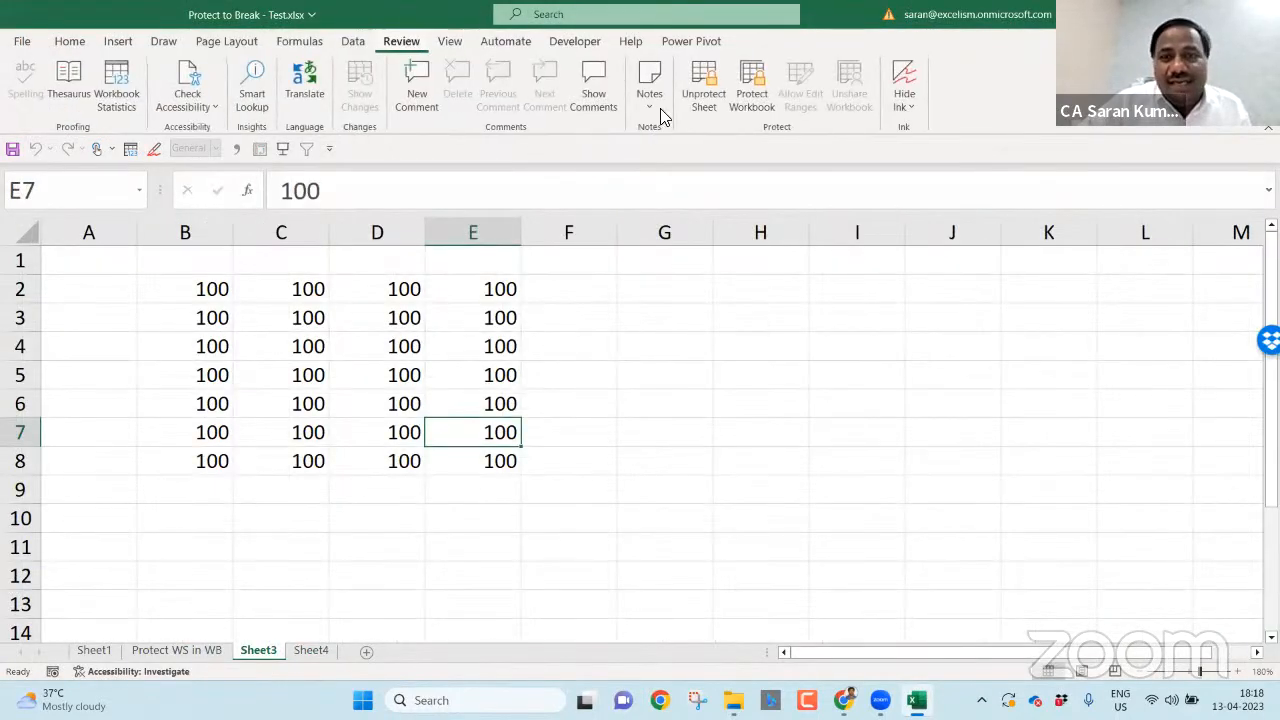
# - In File Explorer, start changing Protect to Break - Test's extension from xlsx to zip
pyautogui.click(703, 469)
pyautogui.hotkey('alt', 'Tab')
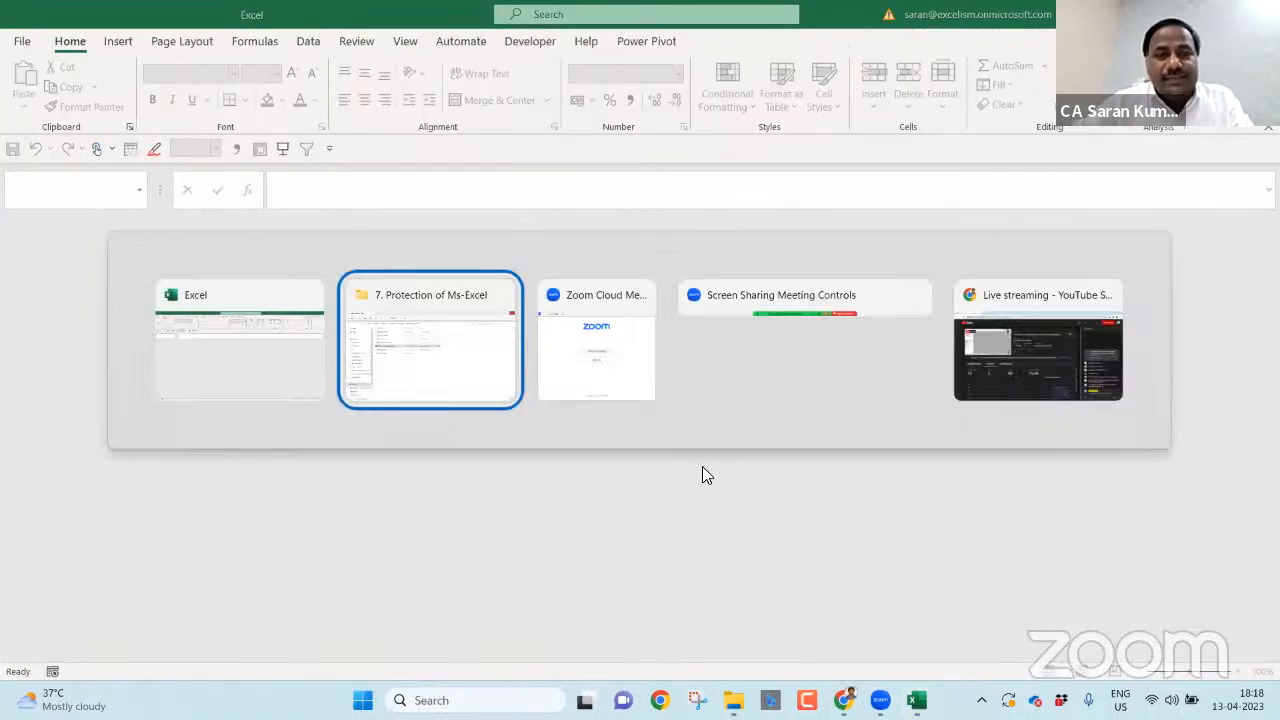
pyautogui.press('F2')
pyautogui.press('Right')
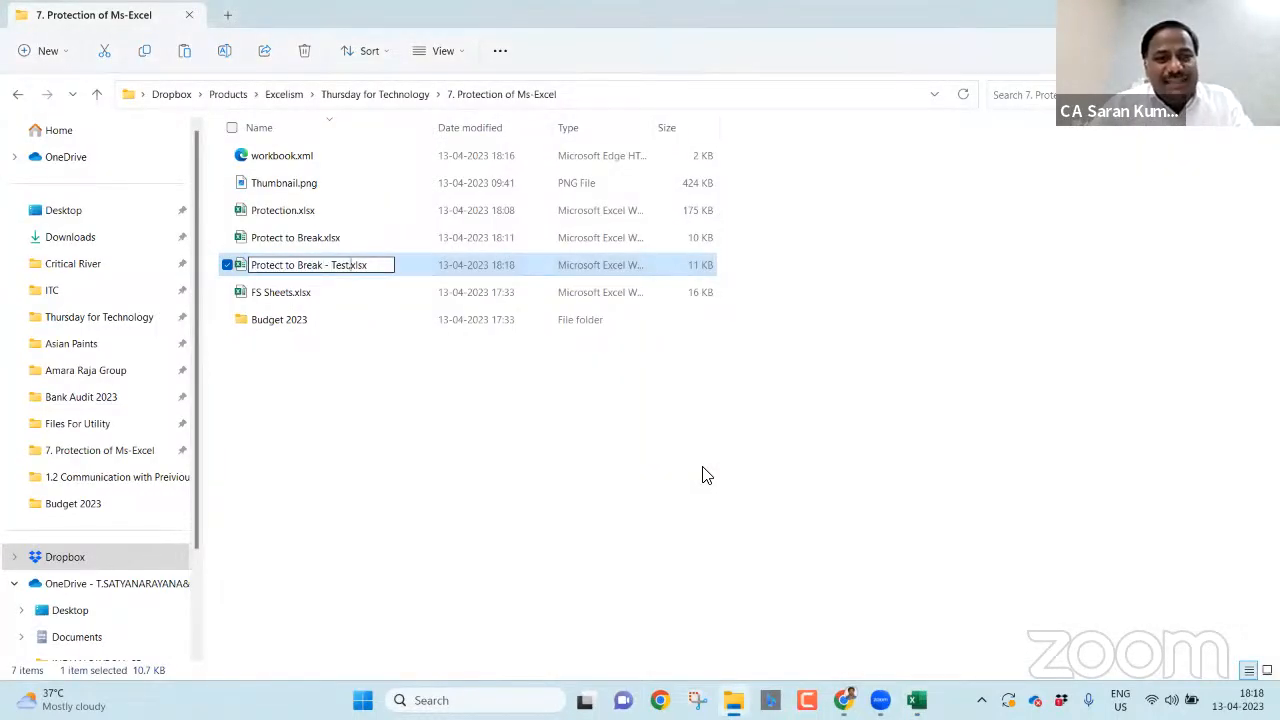
pyautogui.write('zip')
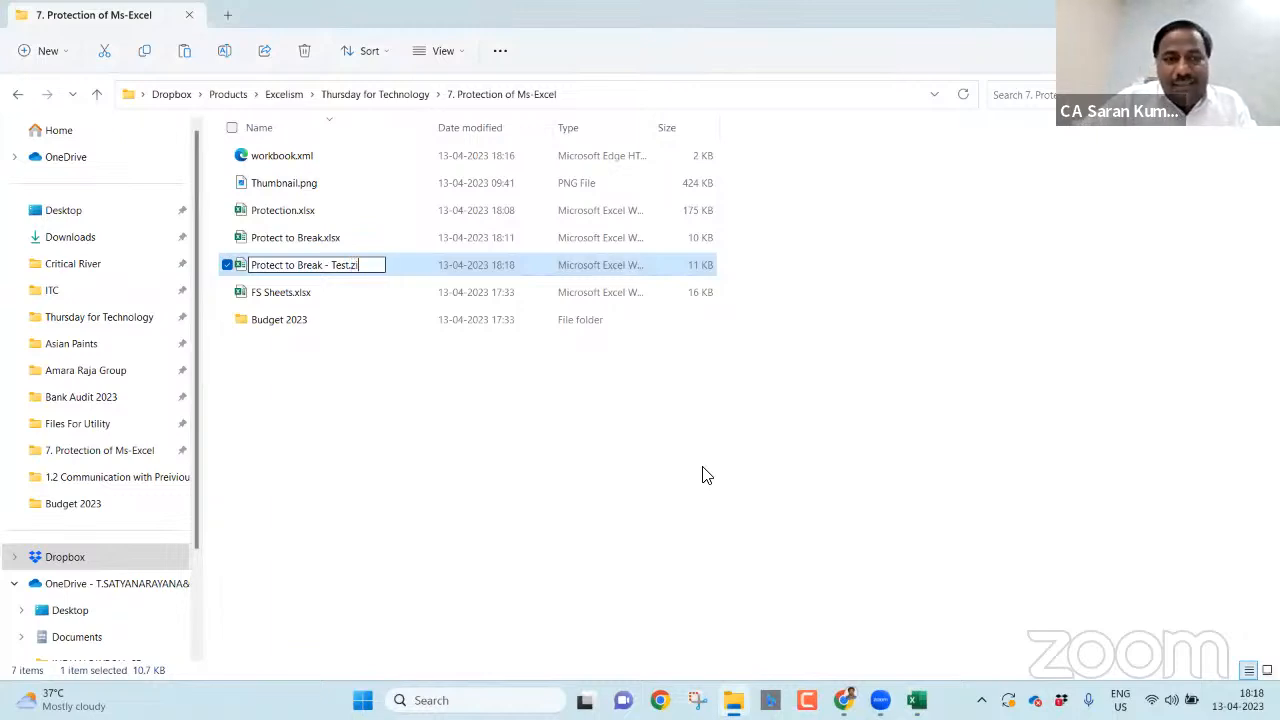
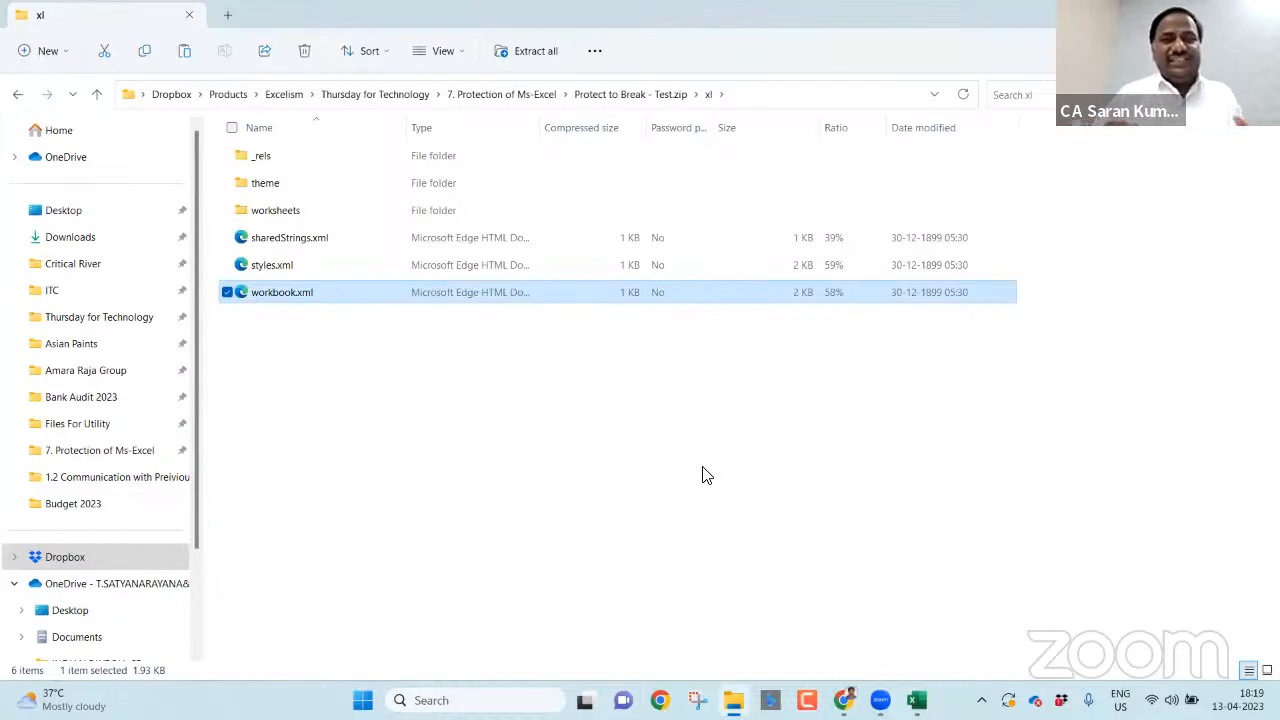
# - Copy sheet3.xml from the zip's xl\worksheets folder into the 7. Protection of Ms-Excel folder
pyautogui.press('Up')
pyautogui.press('Up')
pyautogui.press('Up')
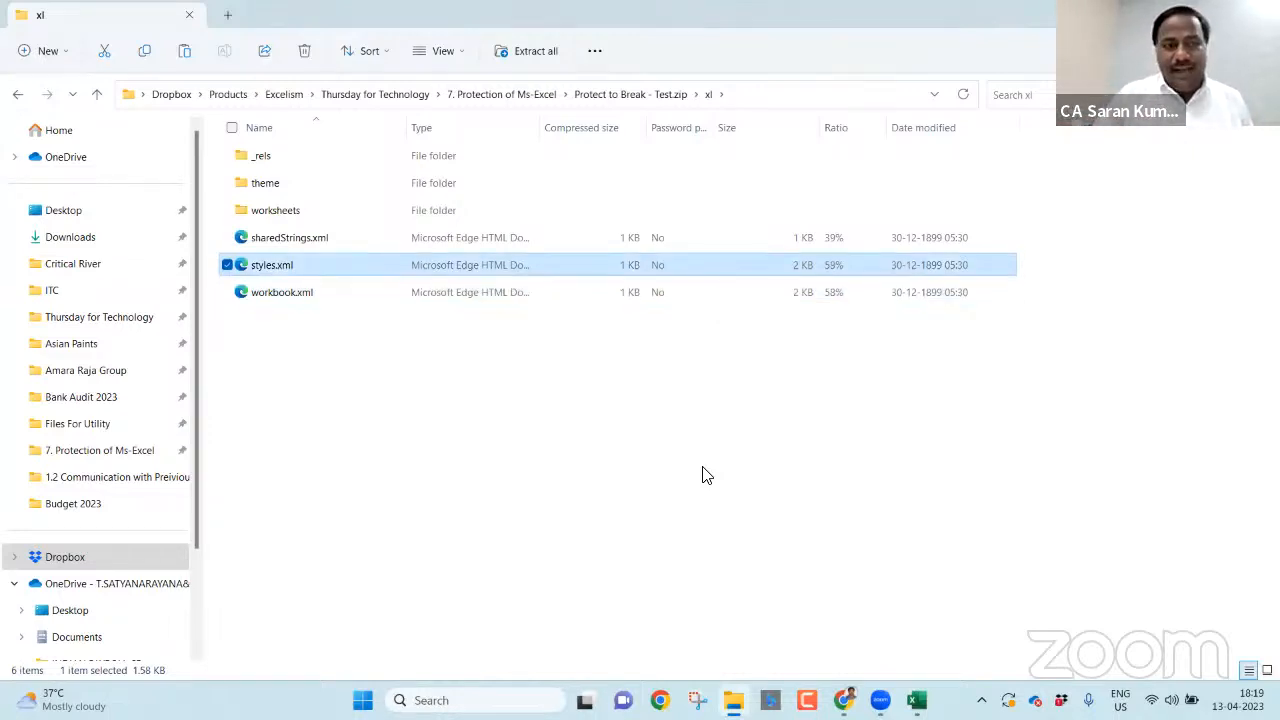
pyautogui.press('Return')
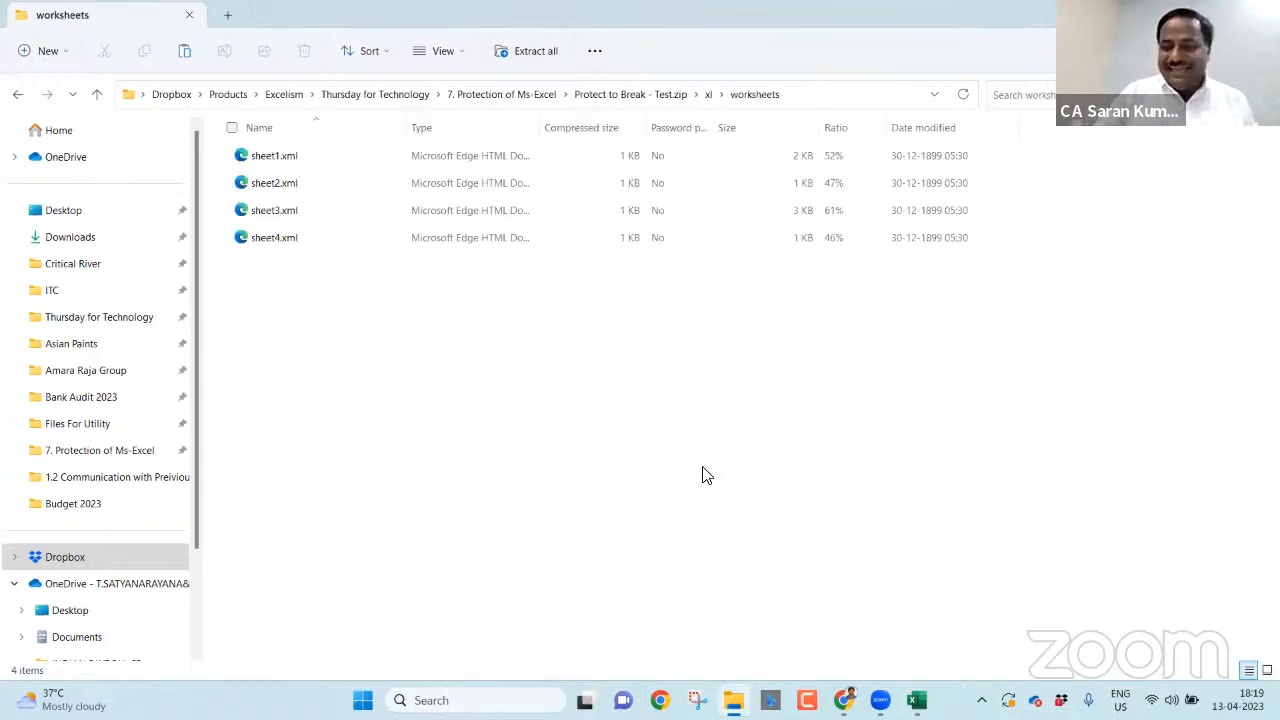
pyautogui.press('Down')
pyautogui.press('Down')
pyautogui.press('Down')
pyautogui.press('Up')
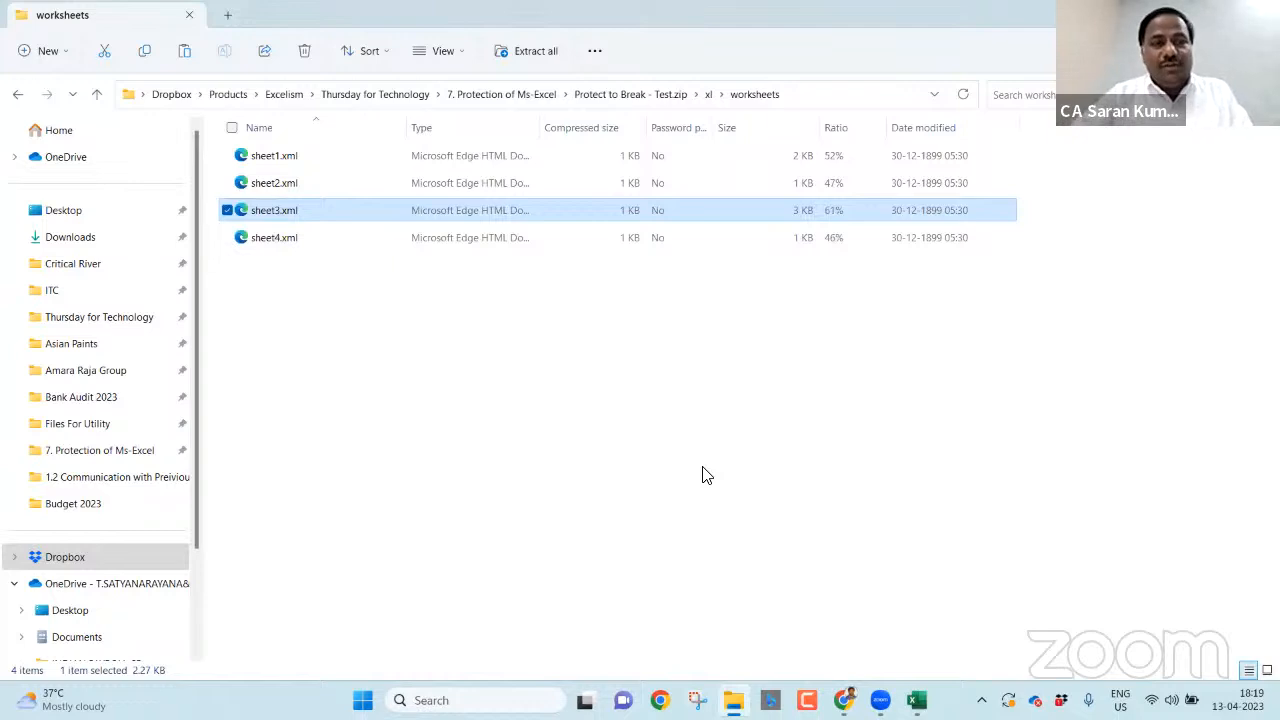
pyautogui.hotkey('alt', 'Tab')
pyautogui.press('Escape')
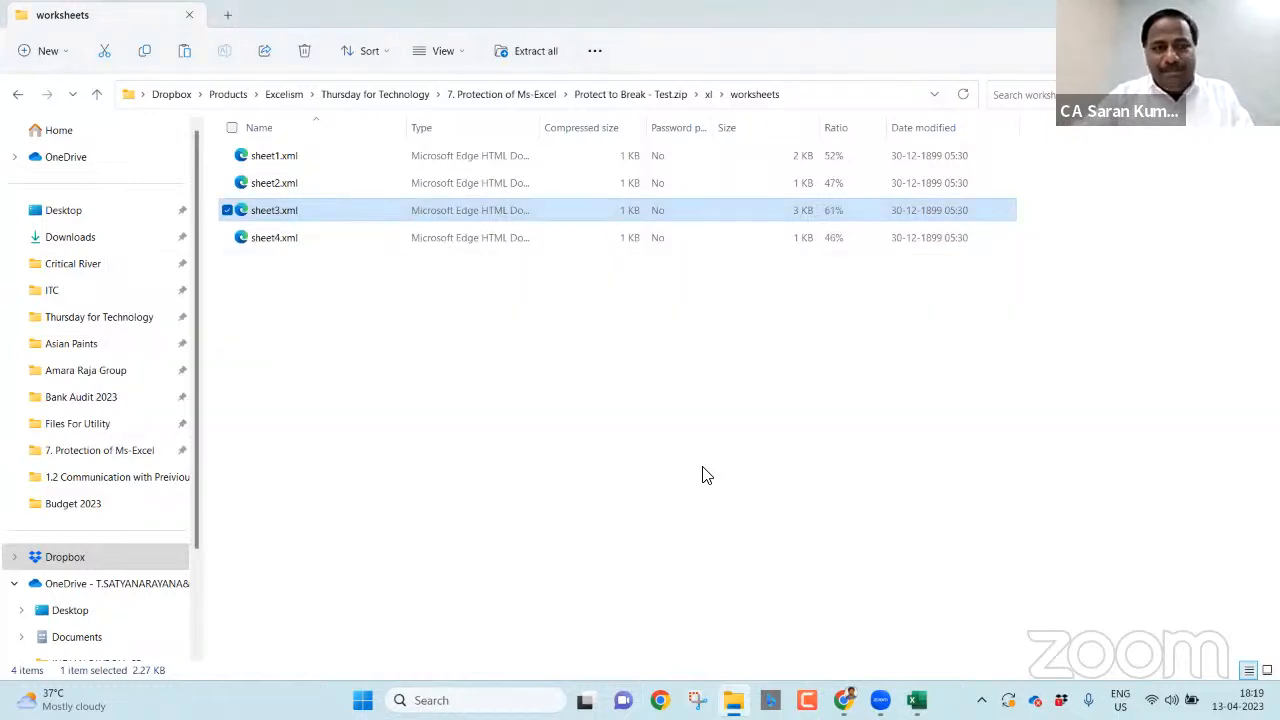
pyautogui.hotkey('alt', 'Up')
pyautogui.hotkey('alt', 'Up')
pyautogui.hotkey('alt', 'Up')
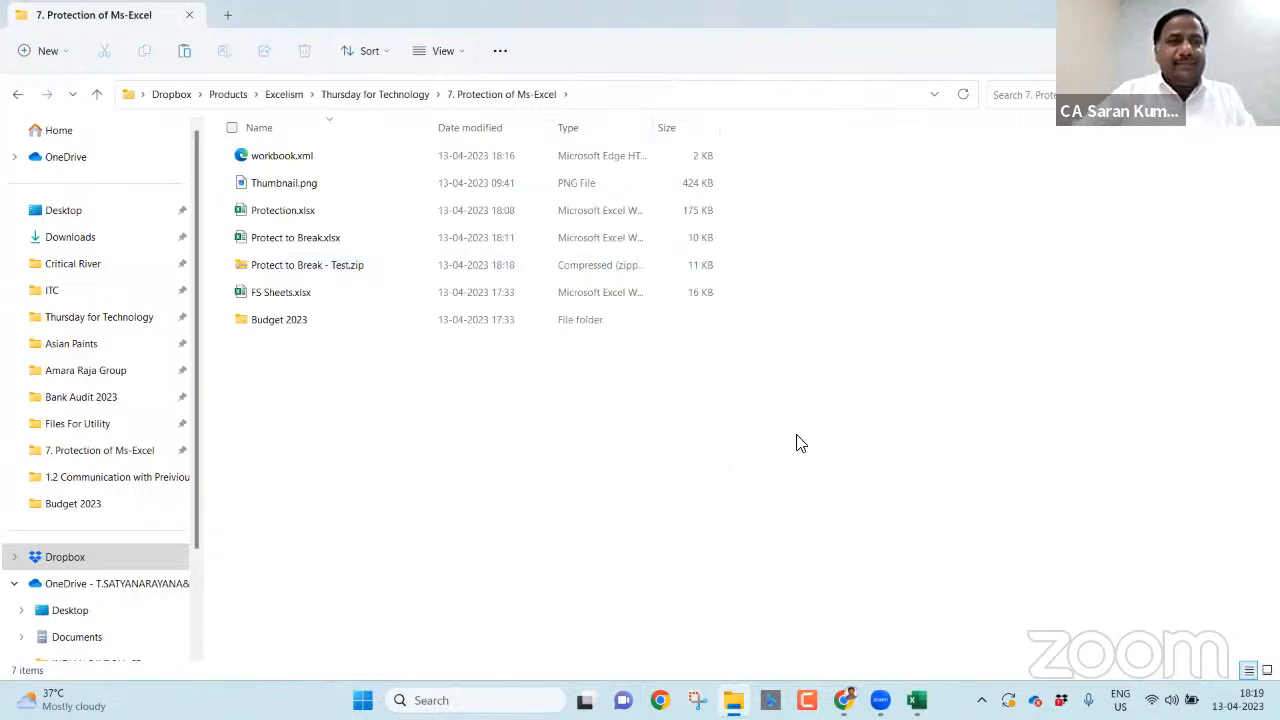
pyautogui.hotkey('ctrl', 'v')
# - Open the pasted sheet3.xml in Notepad
pyautogui.rightClick(279, 216)
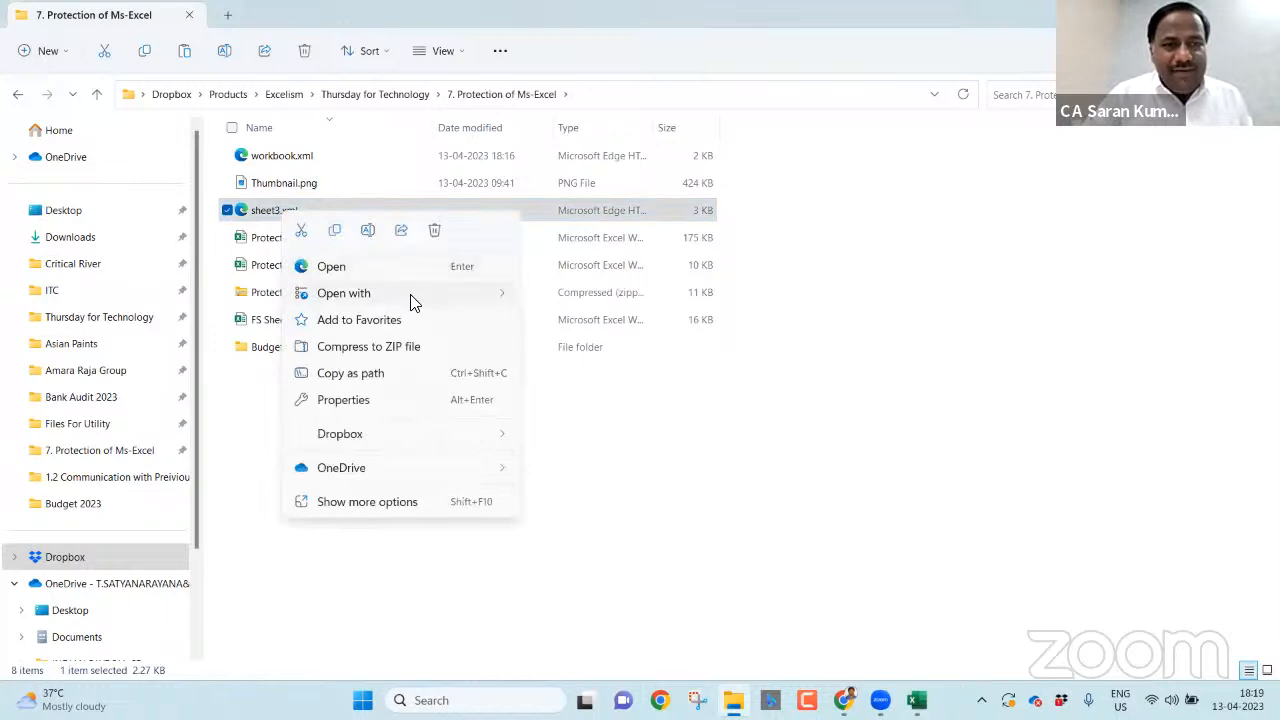
pyautogui.moveTo(413, 303)
pyautogui.click(555, 322)
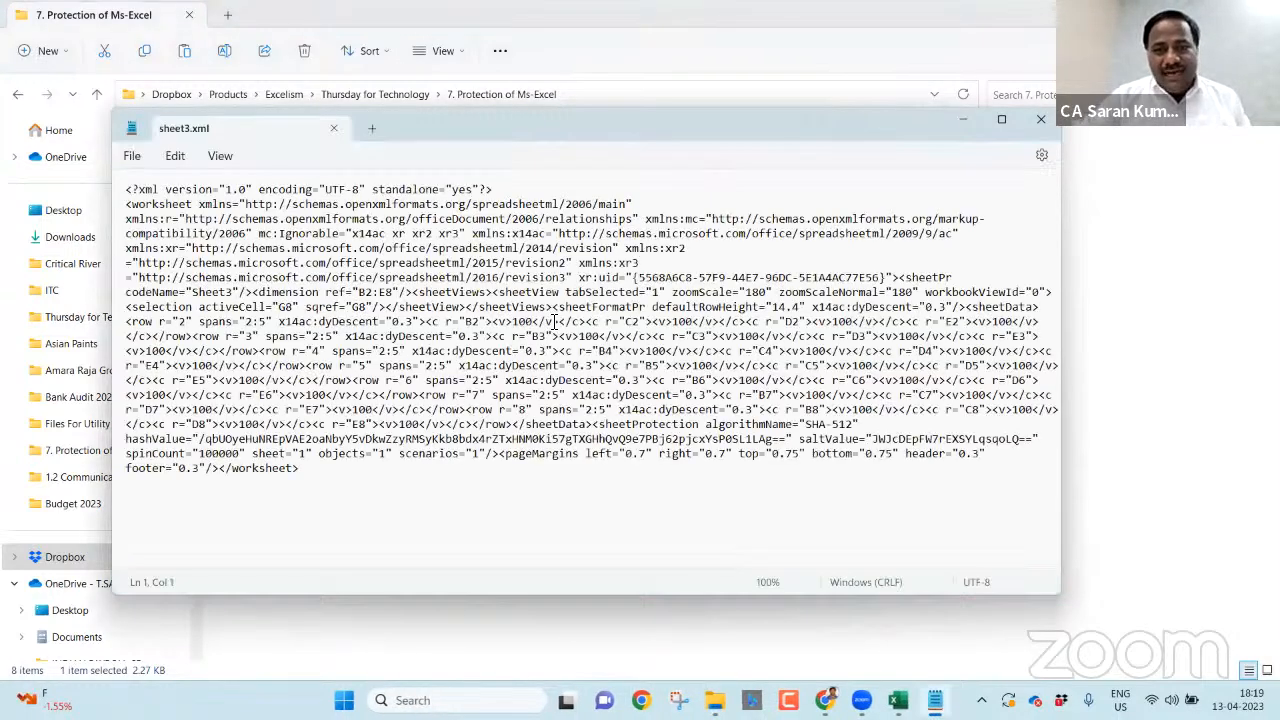
# - Search the XML for 'Prote' to find the sheetProtection element with its SHA-512 hash and salt
pyautogui.hotkey('ctrl', 'f')
pyautogui.write('Prote')
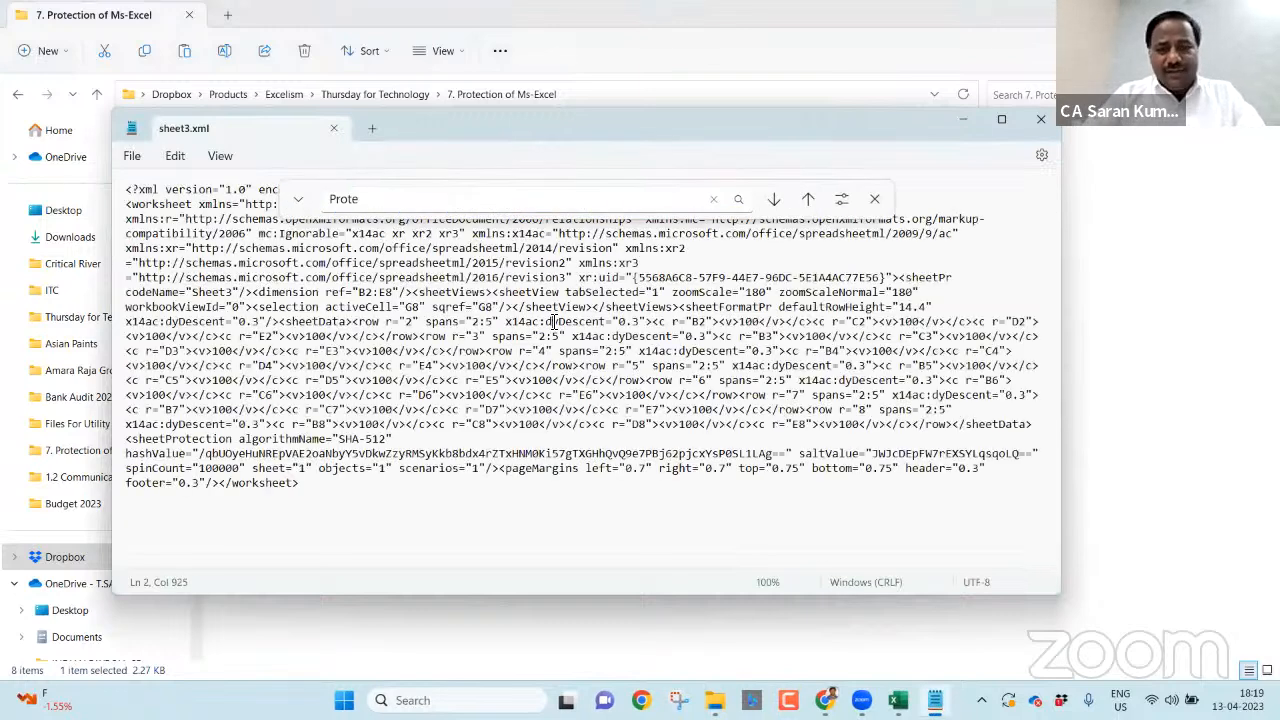
pyautogui.hotkey('ctrl', 'z')
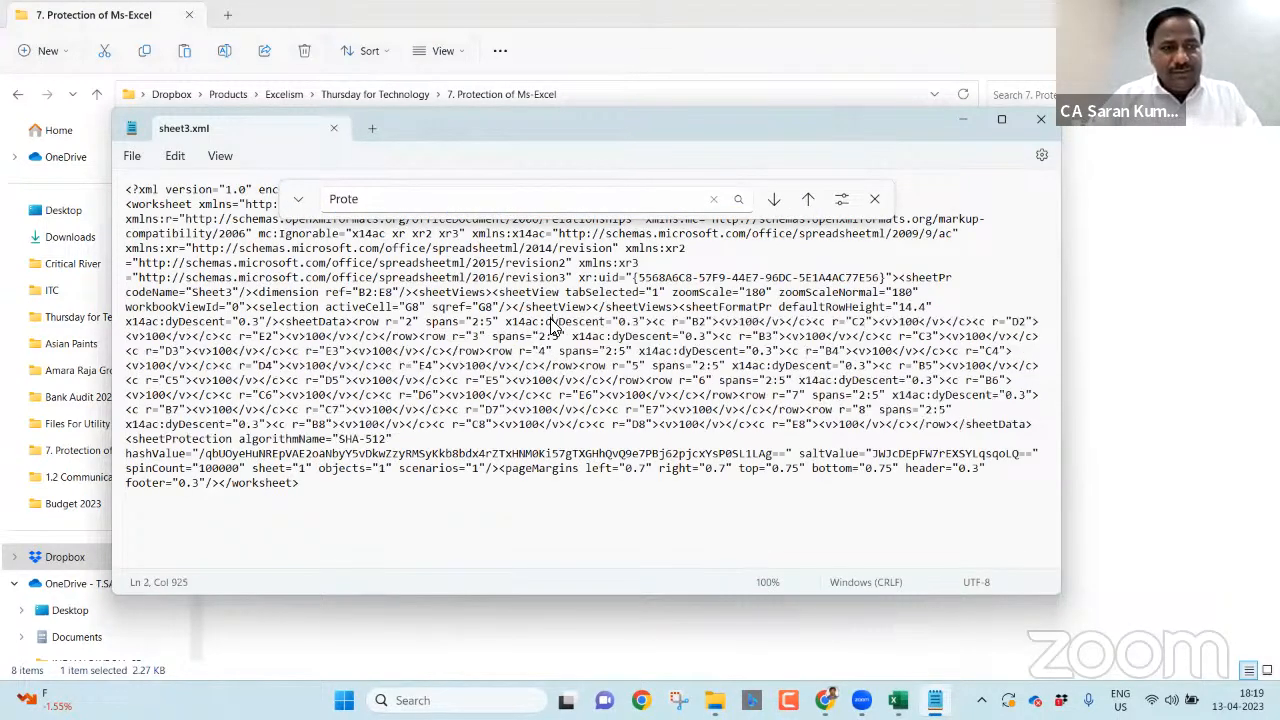
pyautogui.click(514, 197)
pyautogui.press('Return')
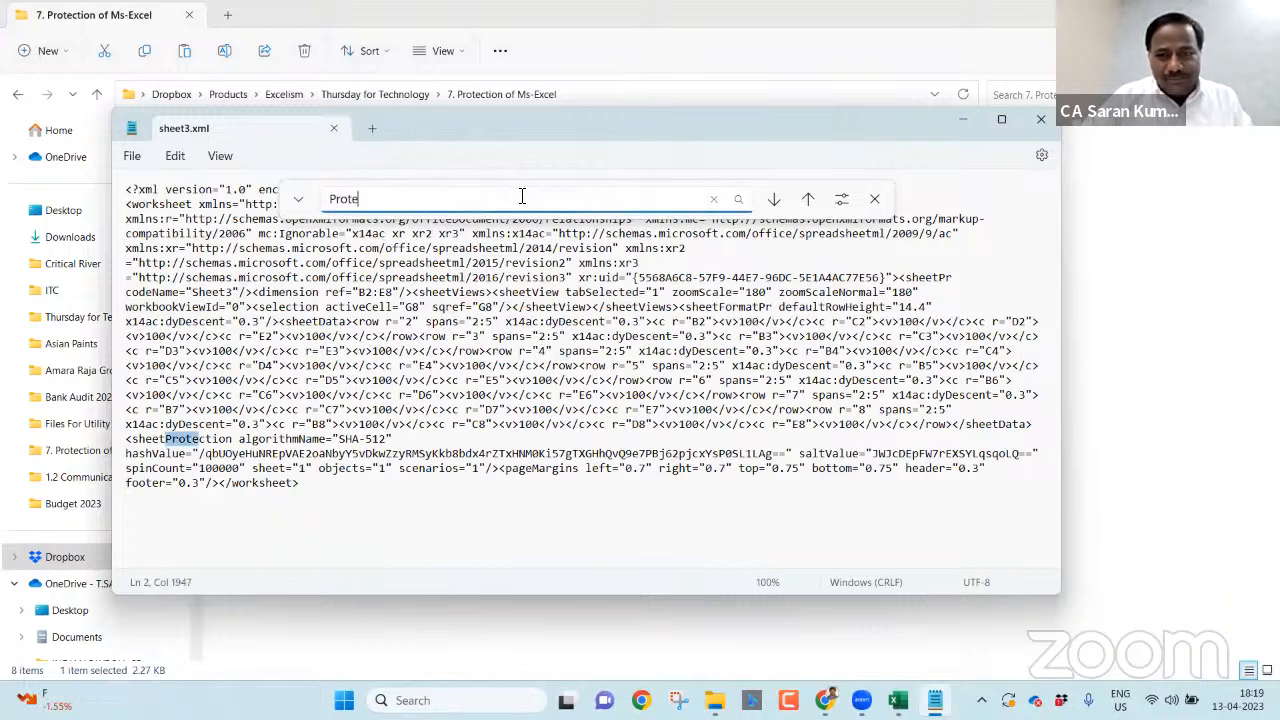
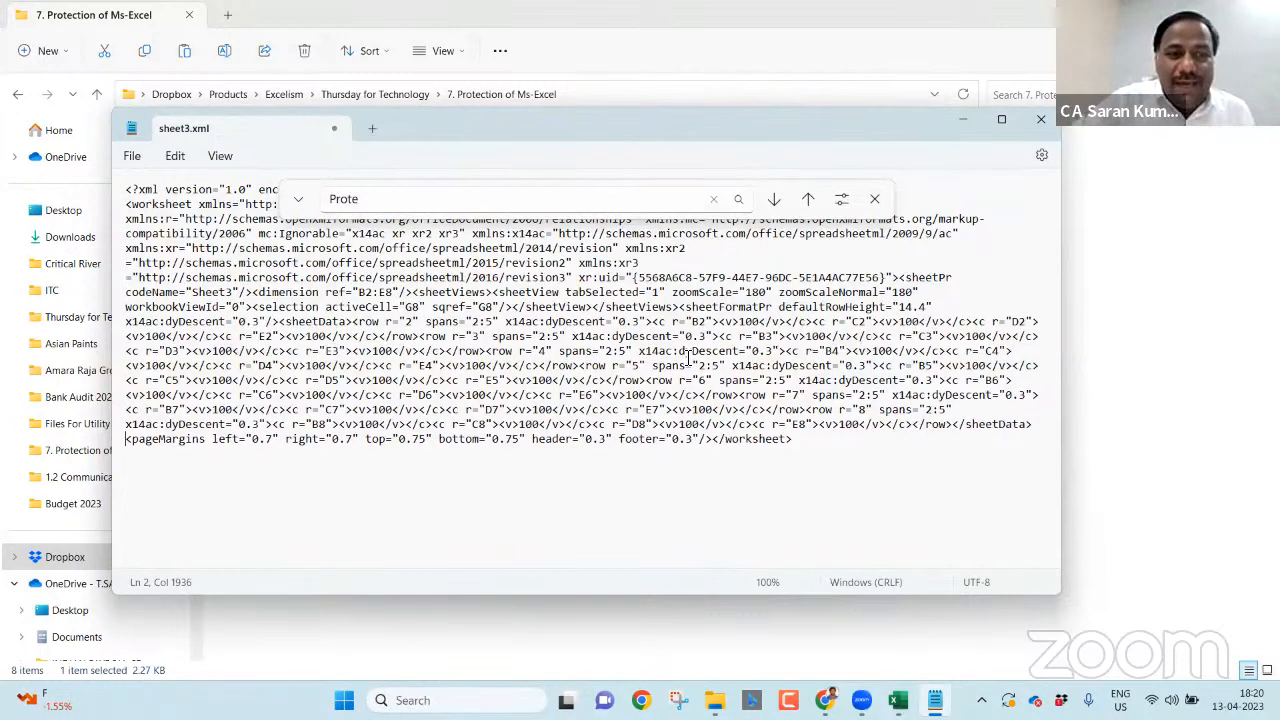
# - Dismiss the Find bar and close the edited sheet3.xml in Notepad
pyautogui.click(876, 199)
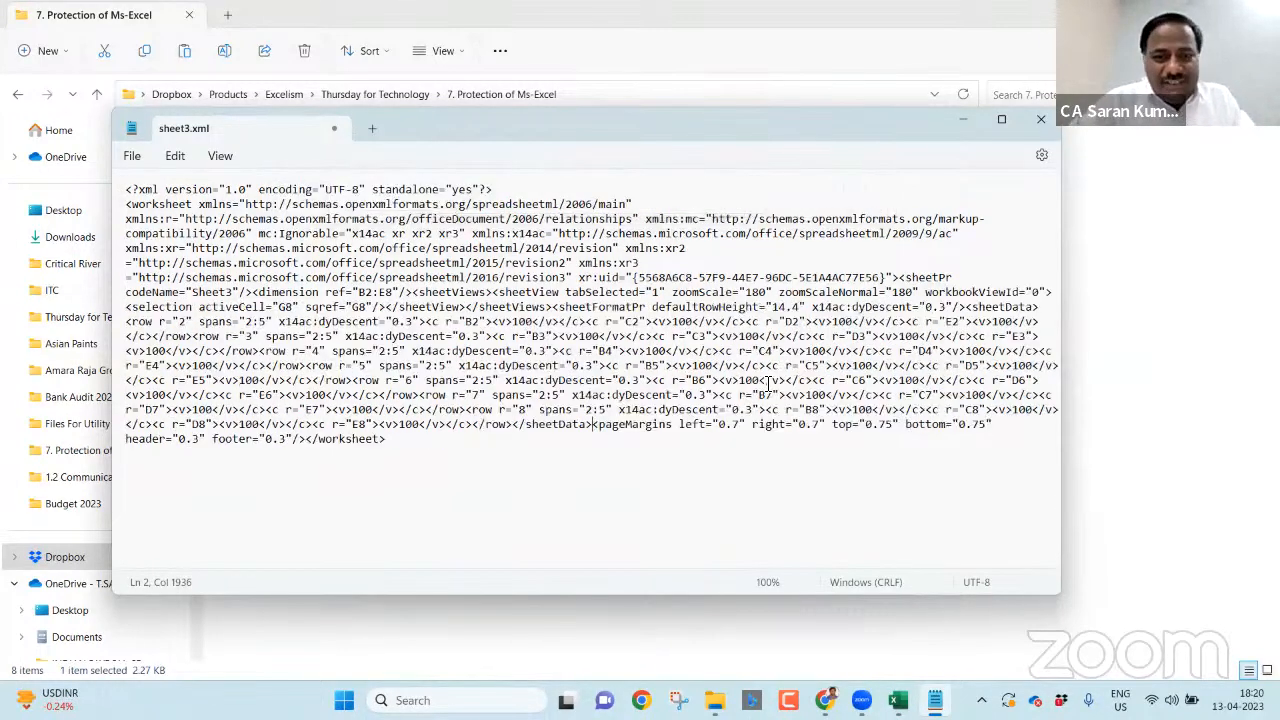
pyautogui.click(1048, 119)
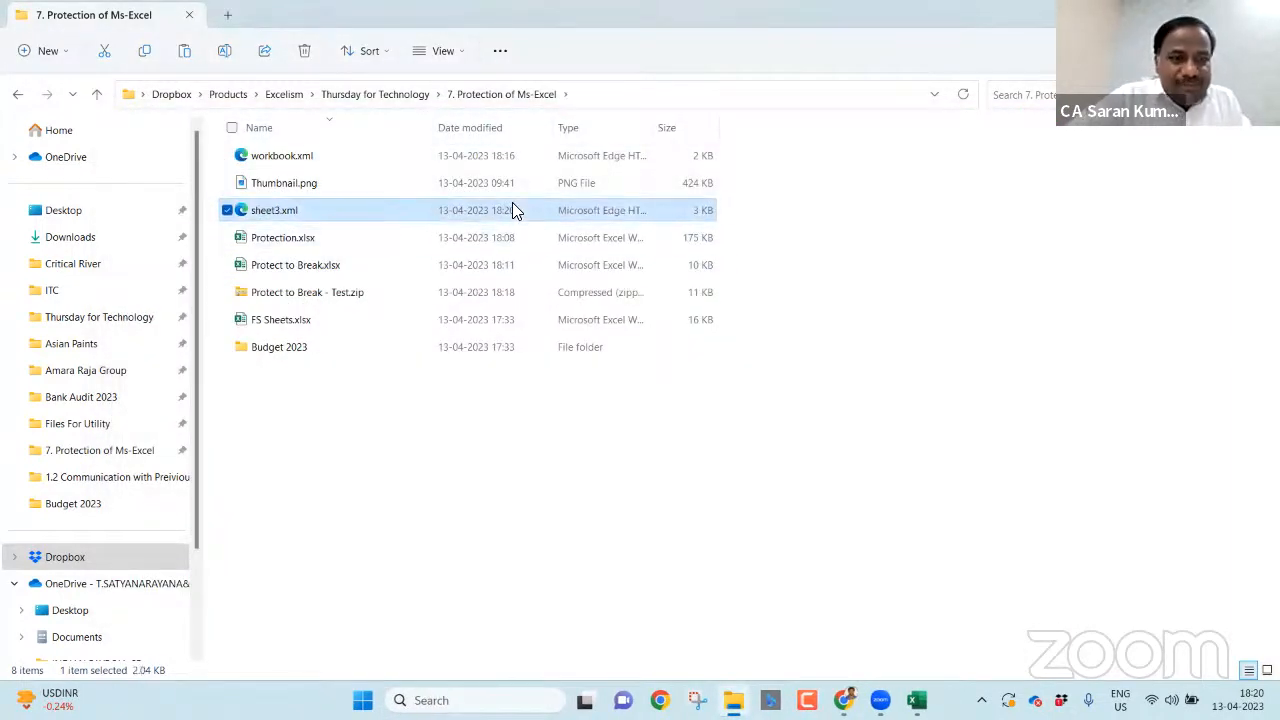
# - Replace sheet3.xml in the zip's xl\worksheets folder with the edited copy
pyautogui.hotkey('alt', 'Tab')
pyautogui.hotkey('alt', 'shift', 'Tab')
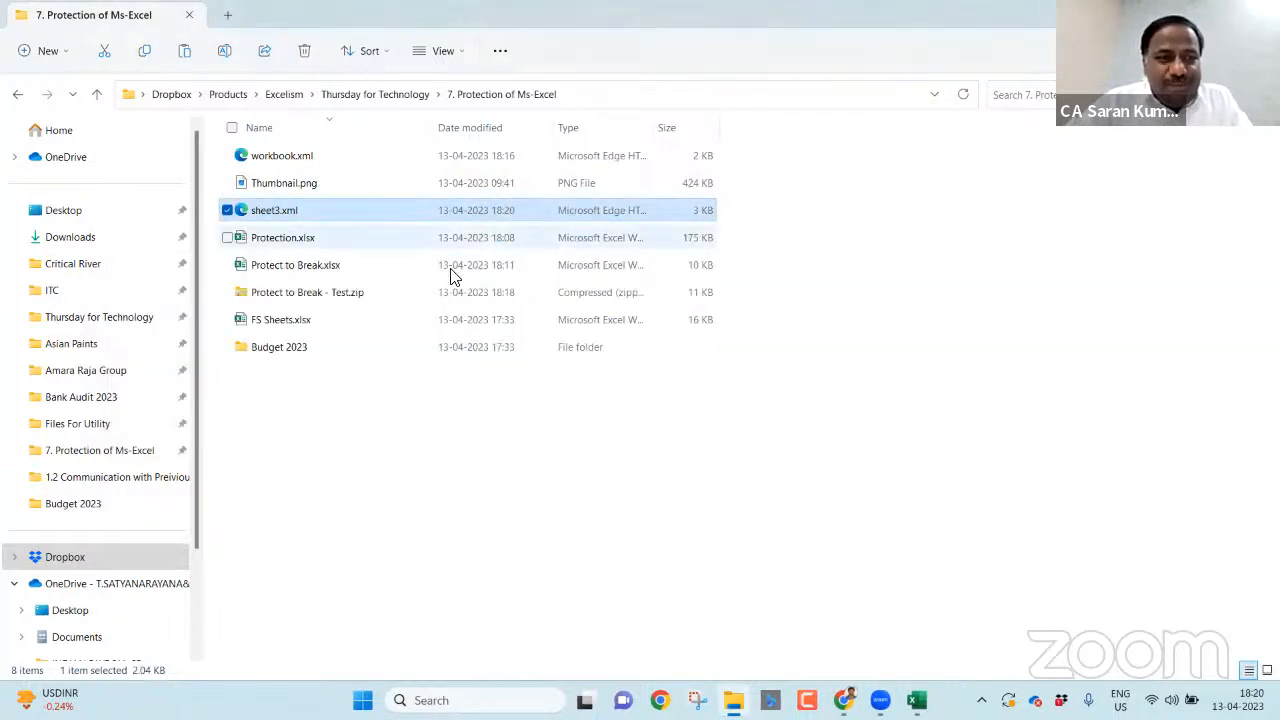
pyautogui.doubleClick(426, 292)
pyautogui.doubleClick(333, 212)
pyautogui.doubleClick(333, 212)
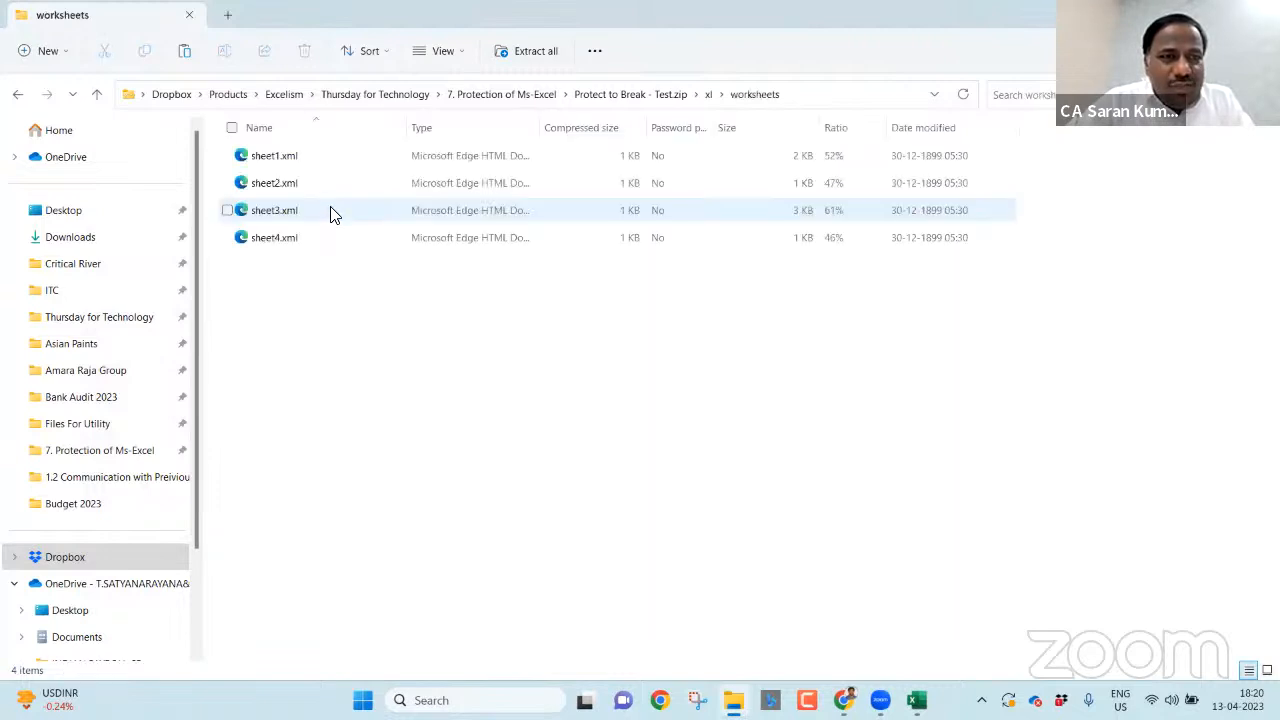
pyautogui.hotkey('ctrl', 'v')
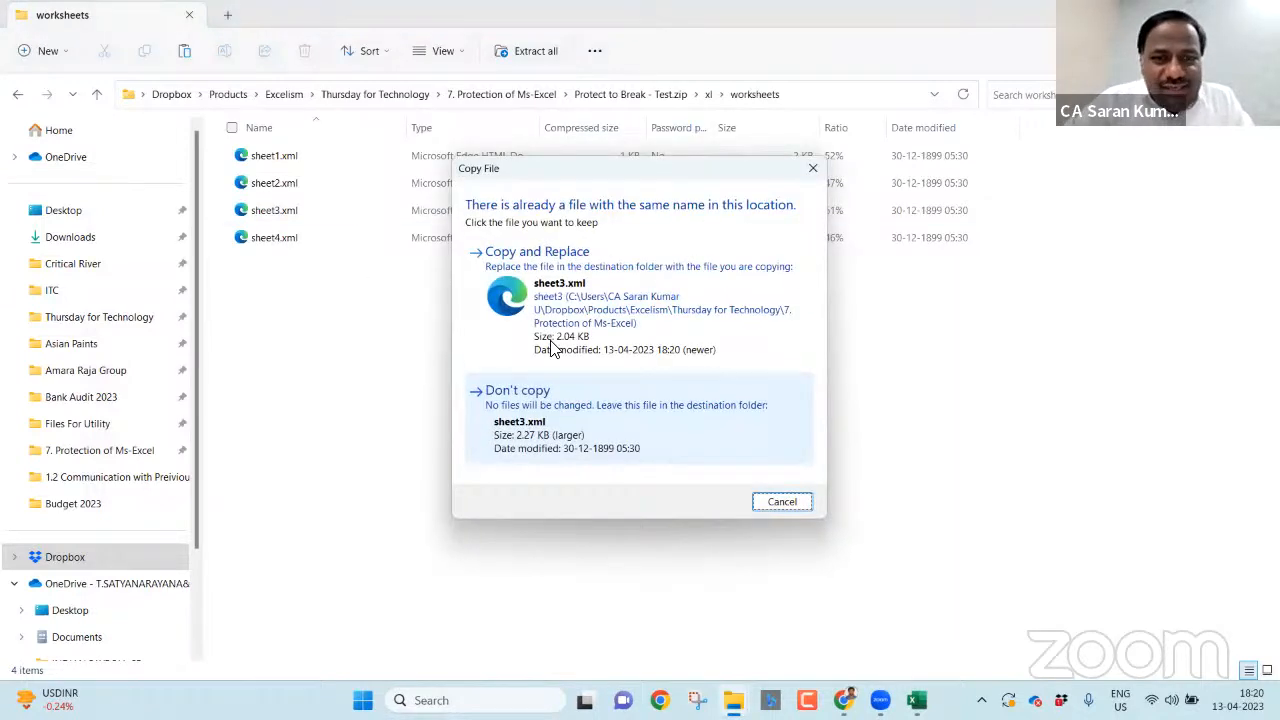
pyautogui.click(603, 313)
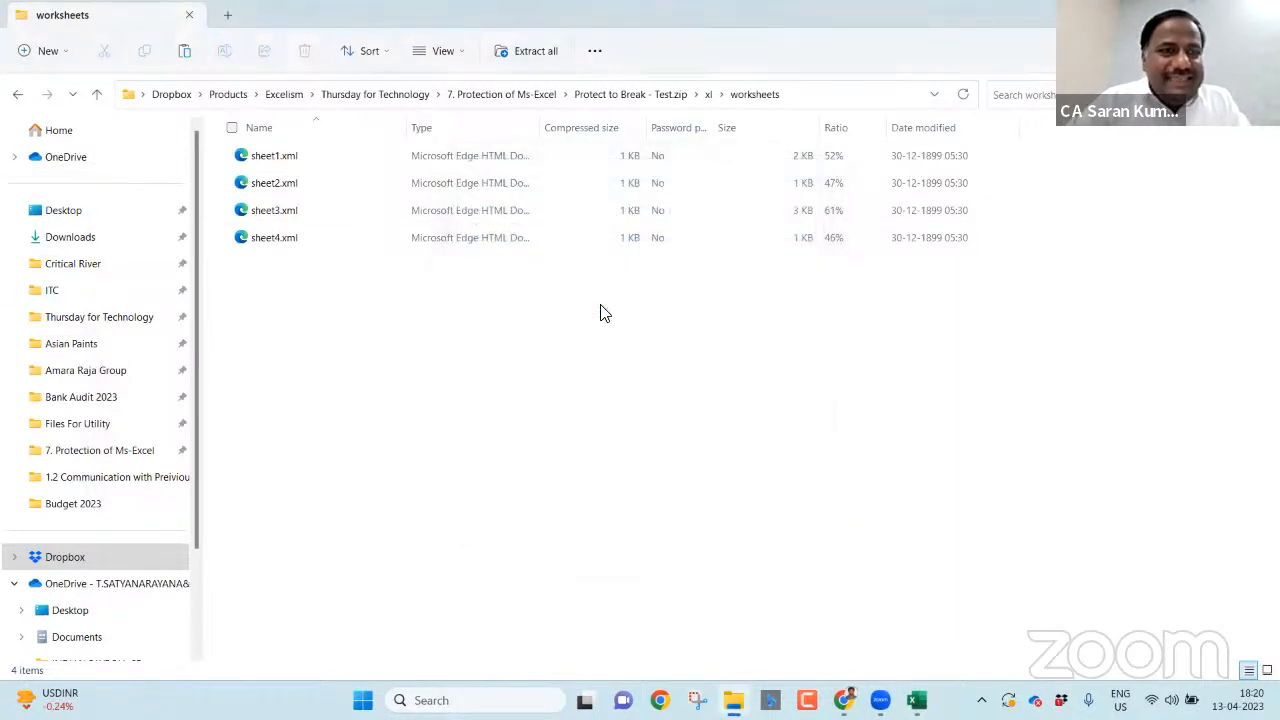
# - Rename Protect to Break - Test.zip back to .xlsx and open it in Excel
pyautogui.click(527, 95)
pyautogui.press('F2')
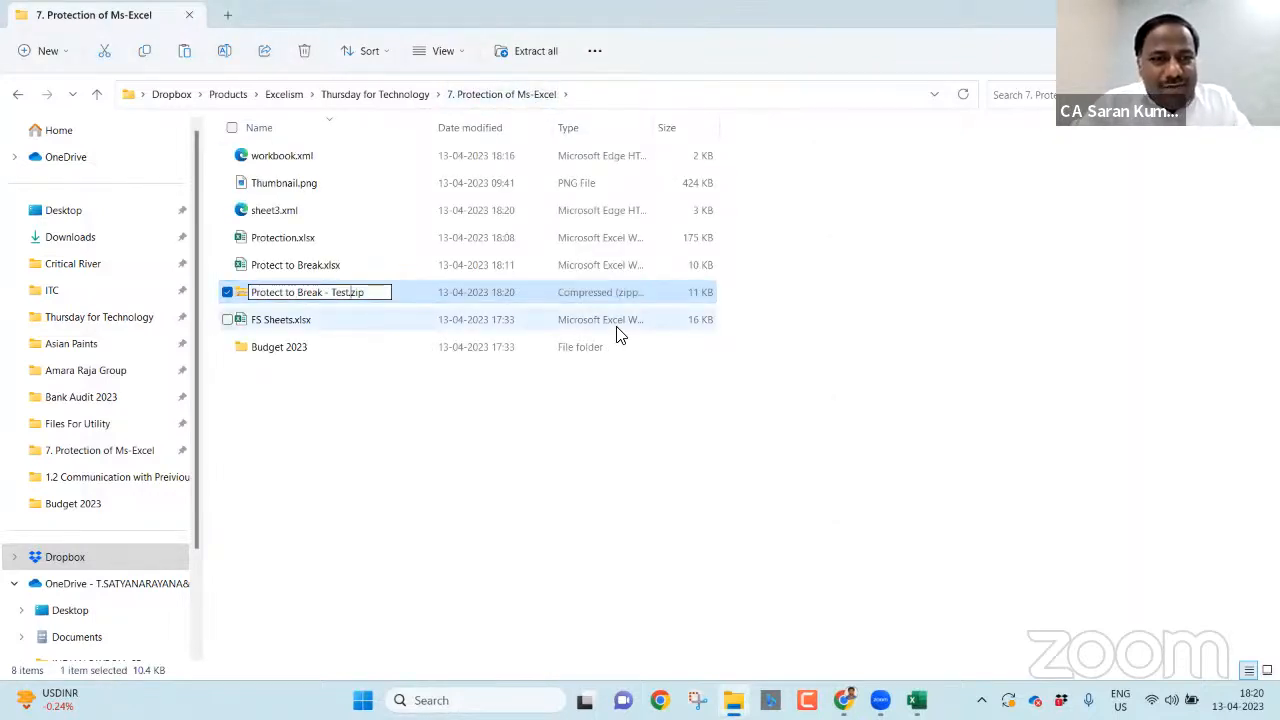
pyautogui.write('xlsx')
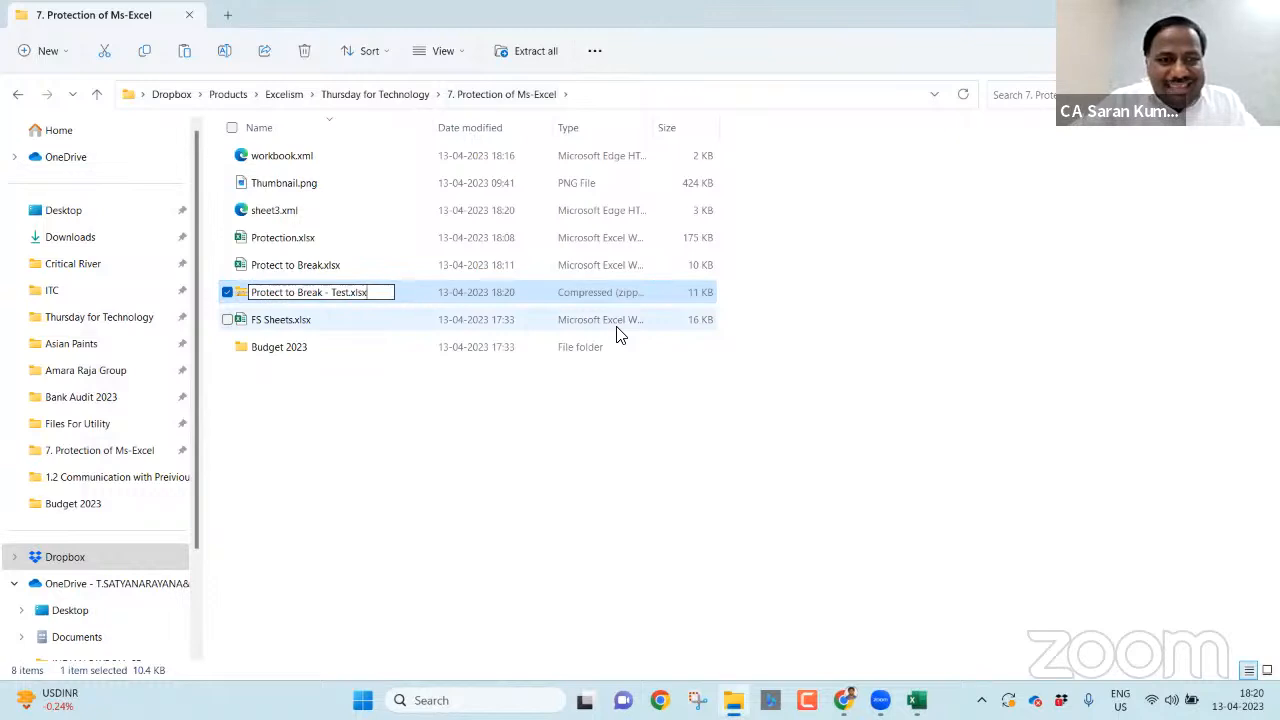
pyautogui.press('Return')
pyautogui.press('Return')
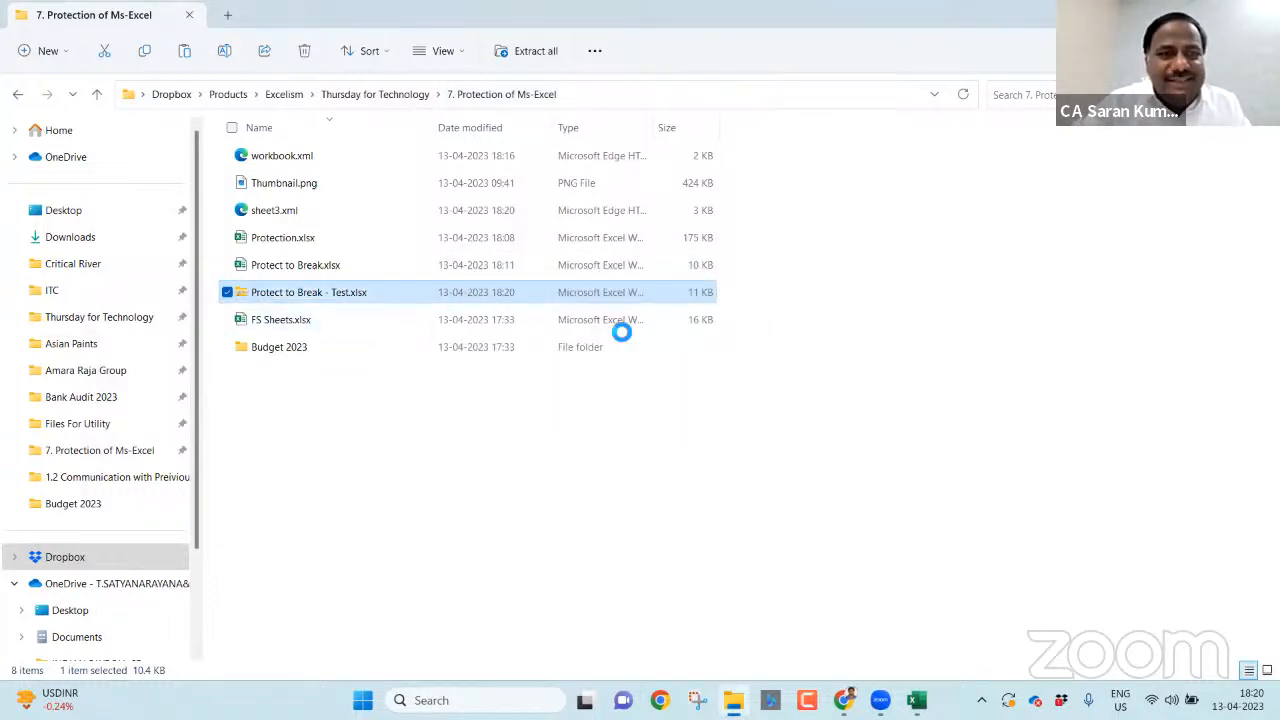
pyautogui.press('Return')
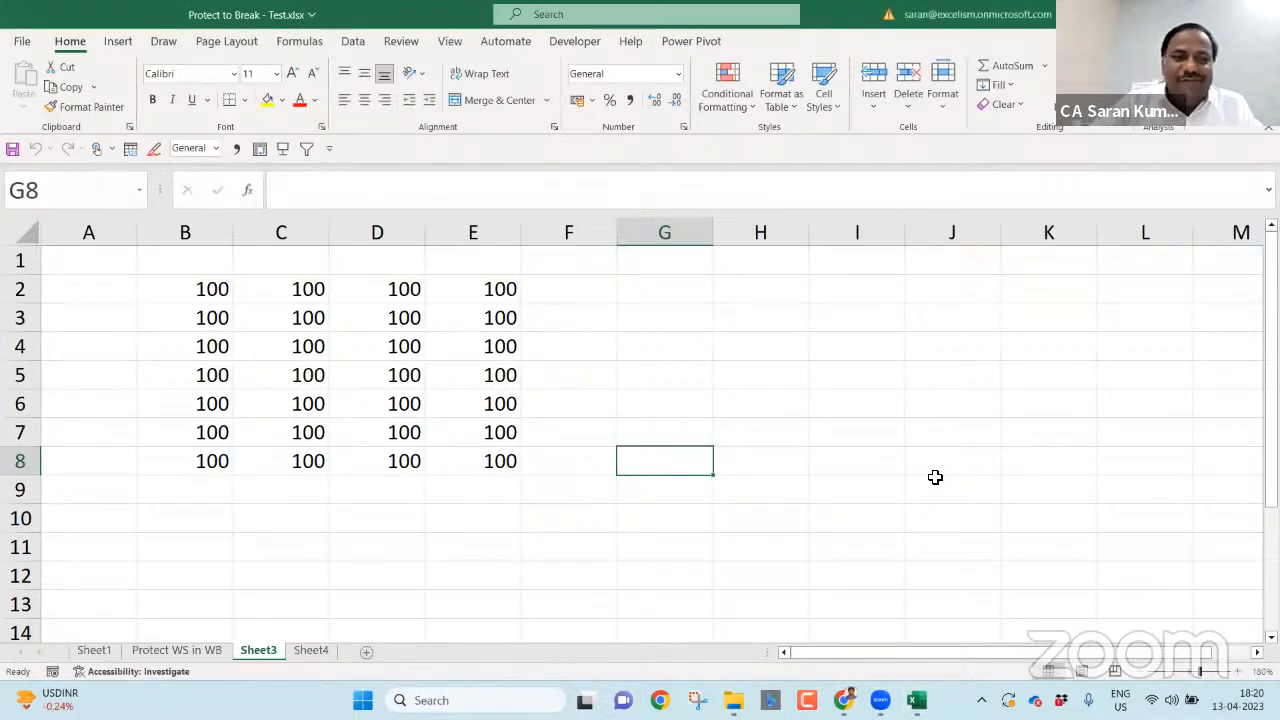
# - Enter lksafk, sadf, sadf into F6:F8 on Sheet3 to confirm it is unprotected
pyautogui.click(611, 407)
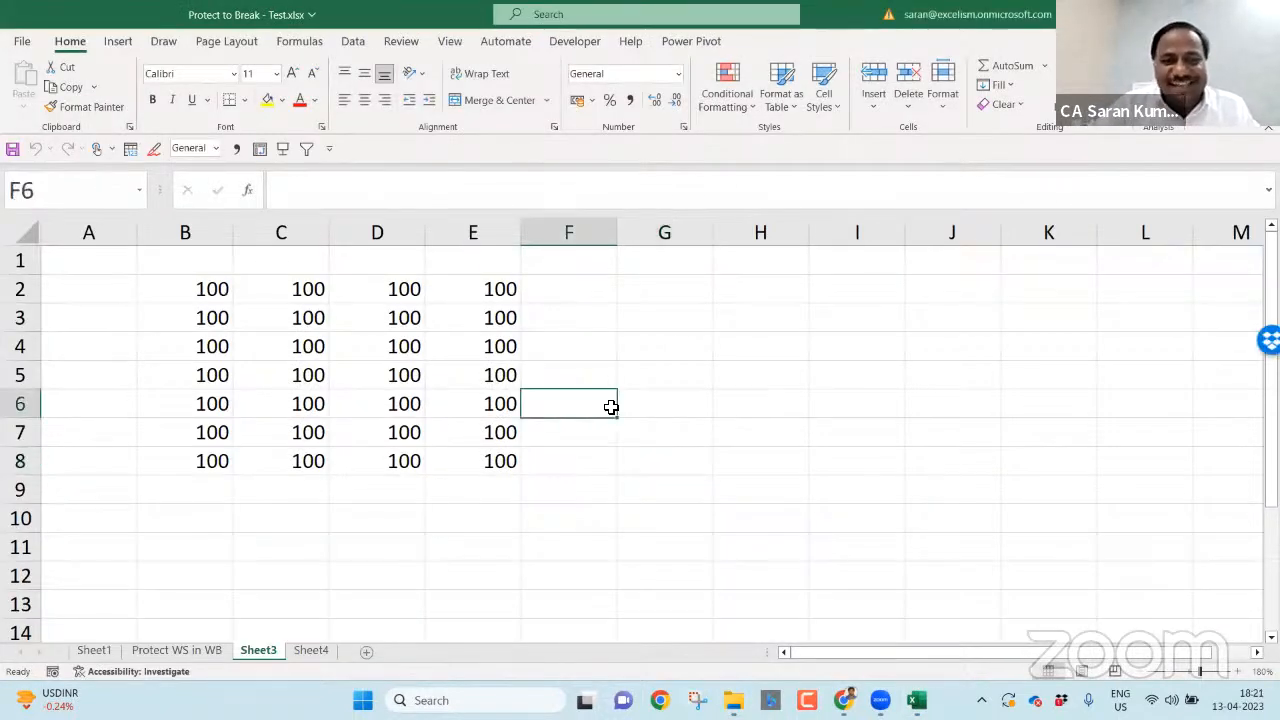
pyautogui.write('lksafk')
pyautogui.press('Return')
pyautogui.write('sadf')
pyautogui.press('Return')
pyautogui.write('sadf')
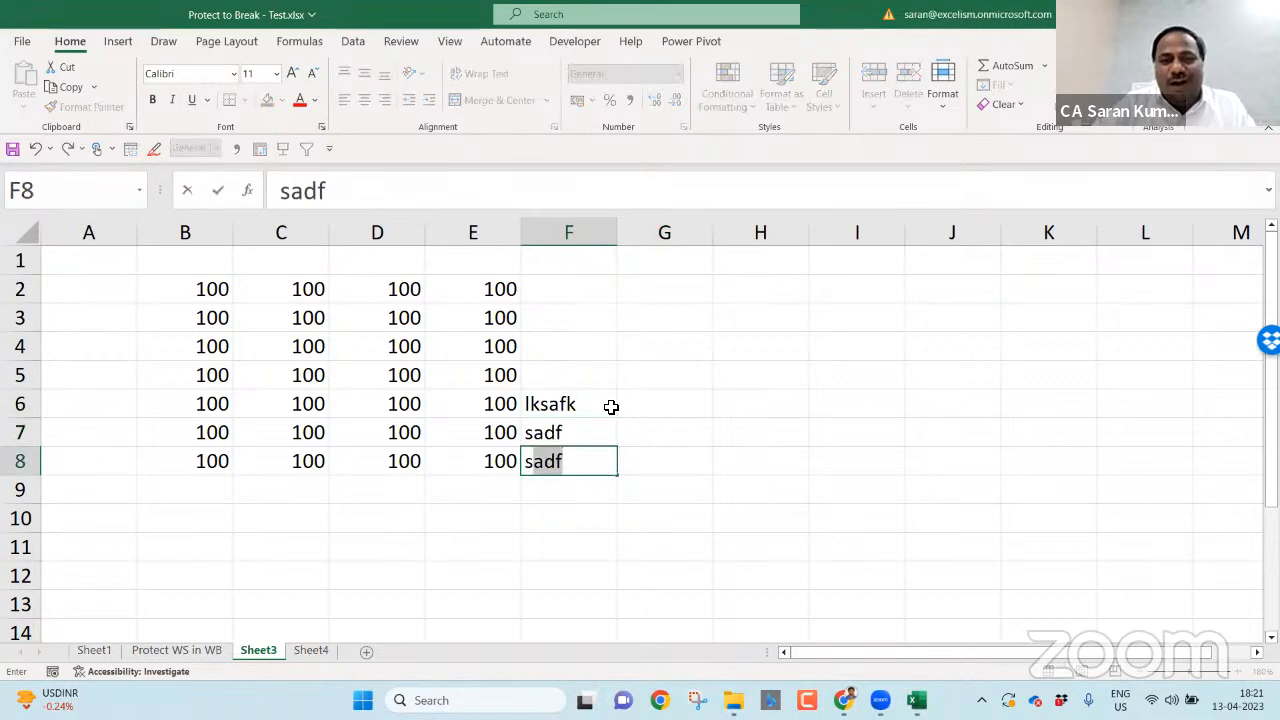
pyautogui.press('Return')
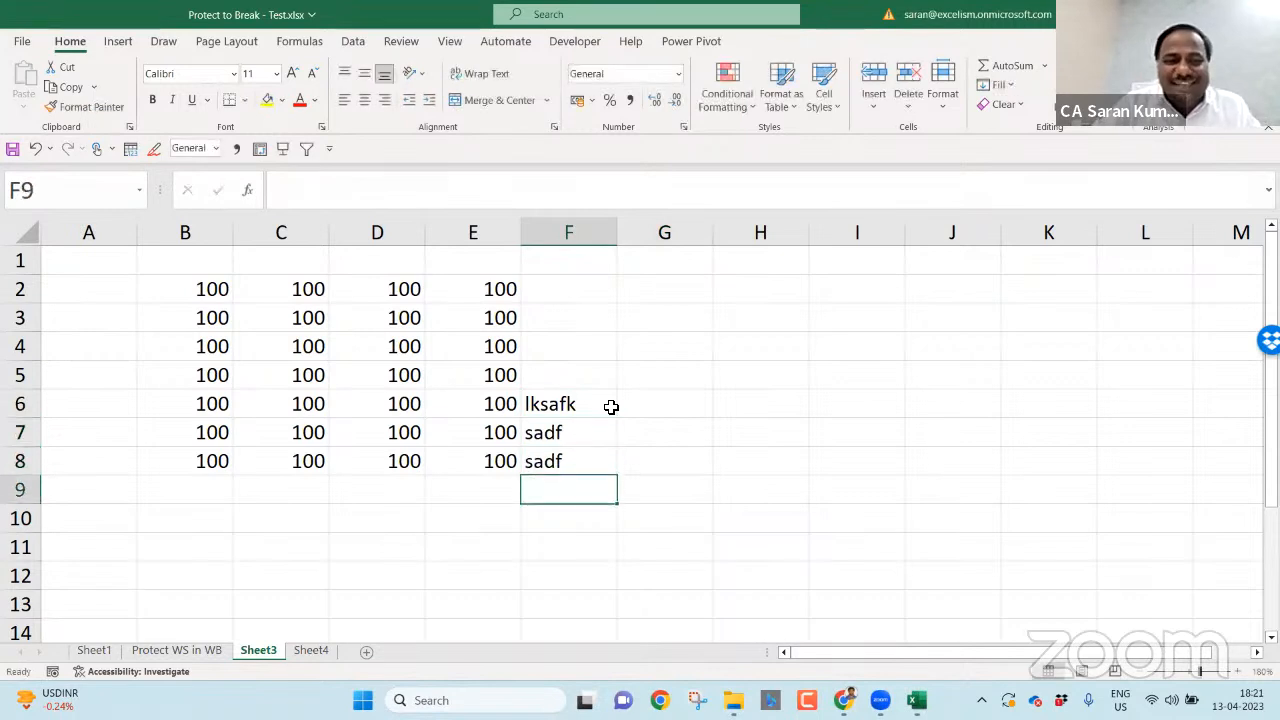
pyautogui.click(421, 46)
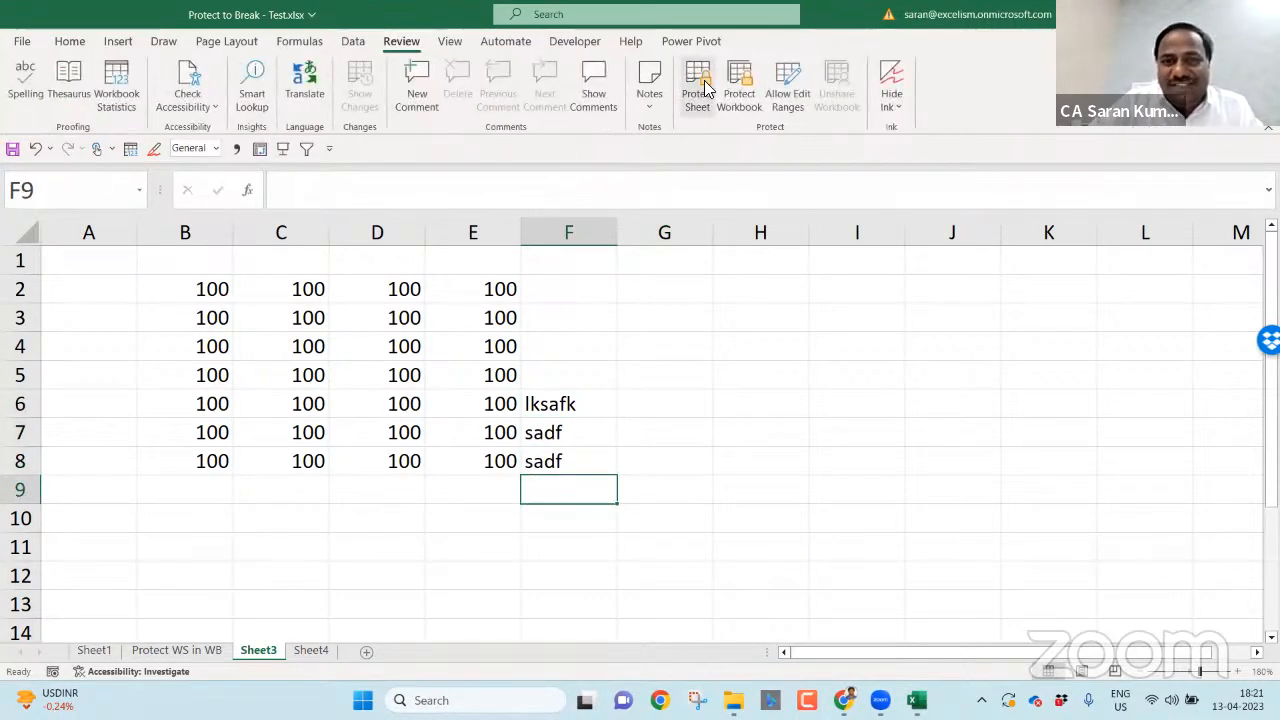
pyautogui.click(581, 302)
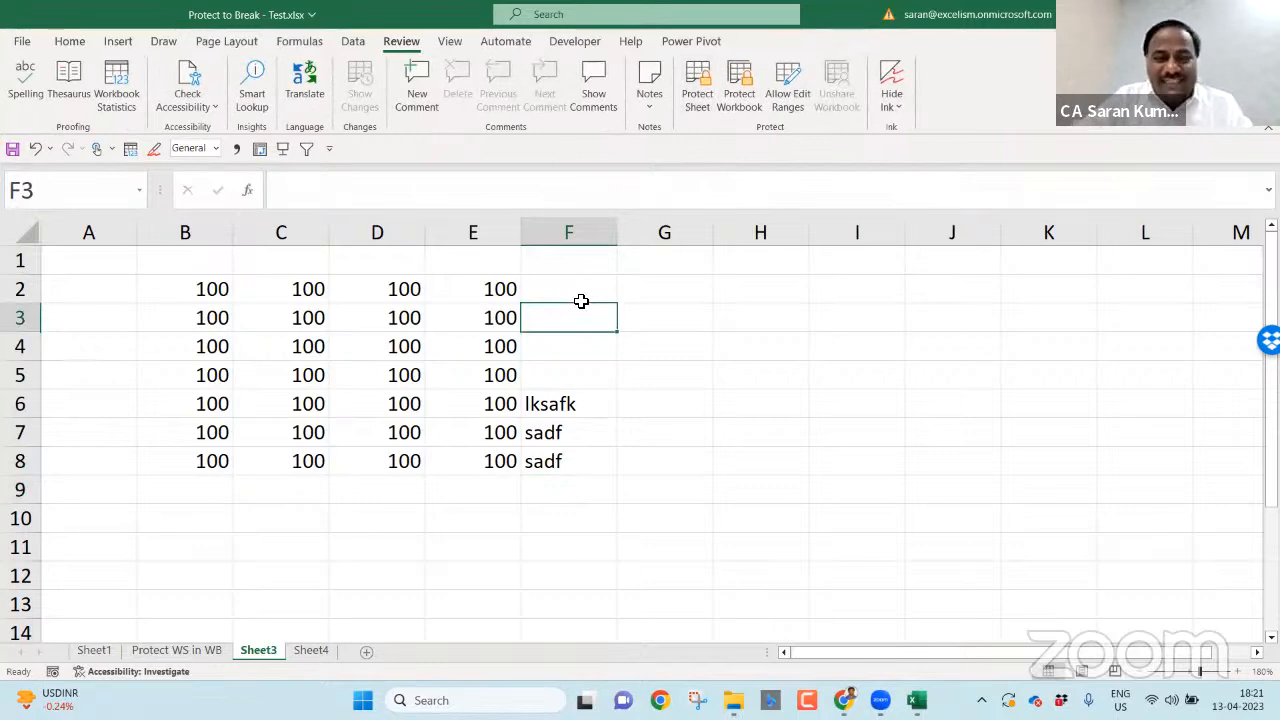
# - On Sheet1, move the third note from A3 down to A6
pyautogui.click(93, 651)
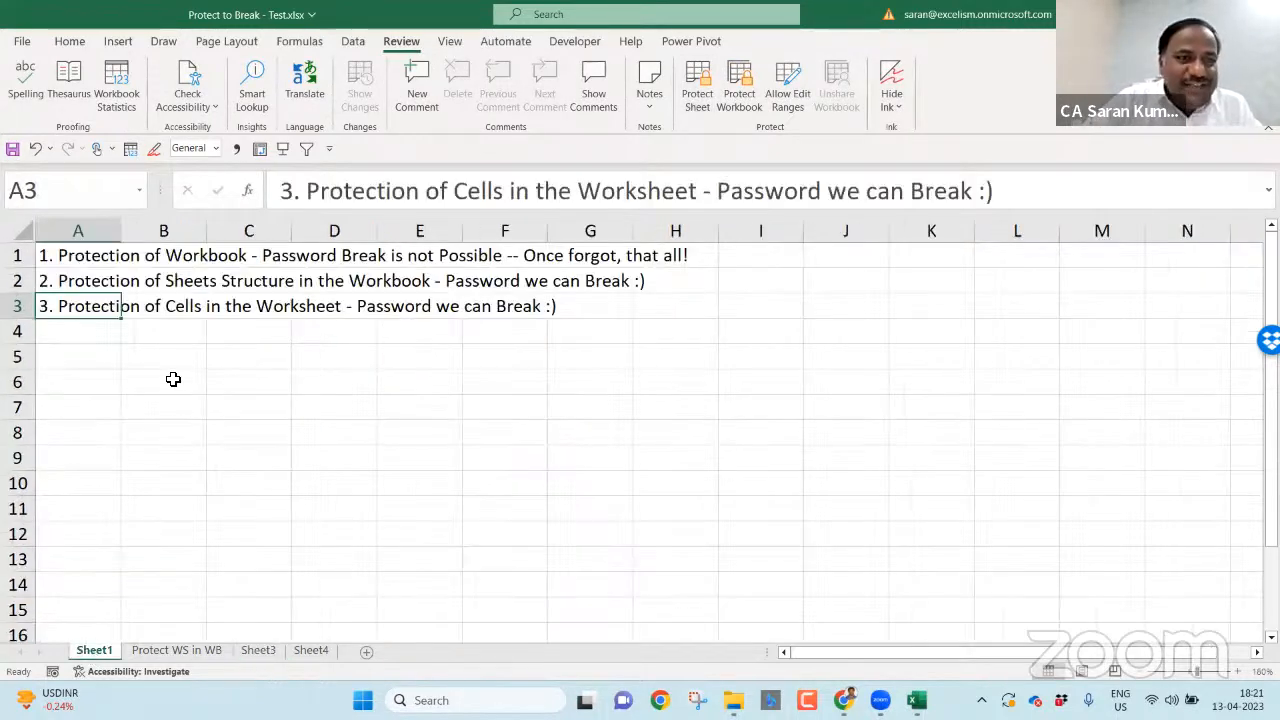
pyautogui.click(83, 256)
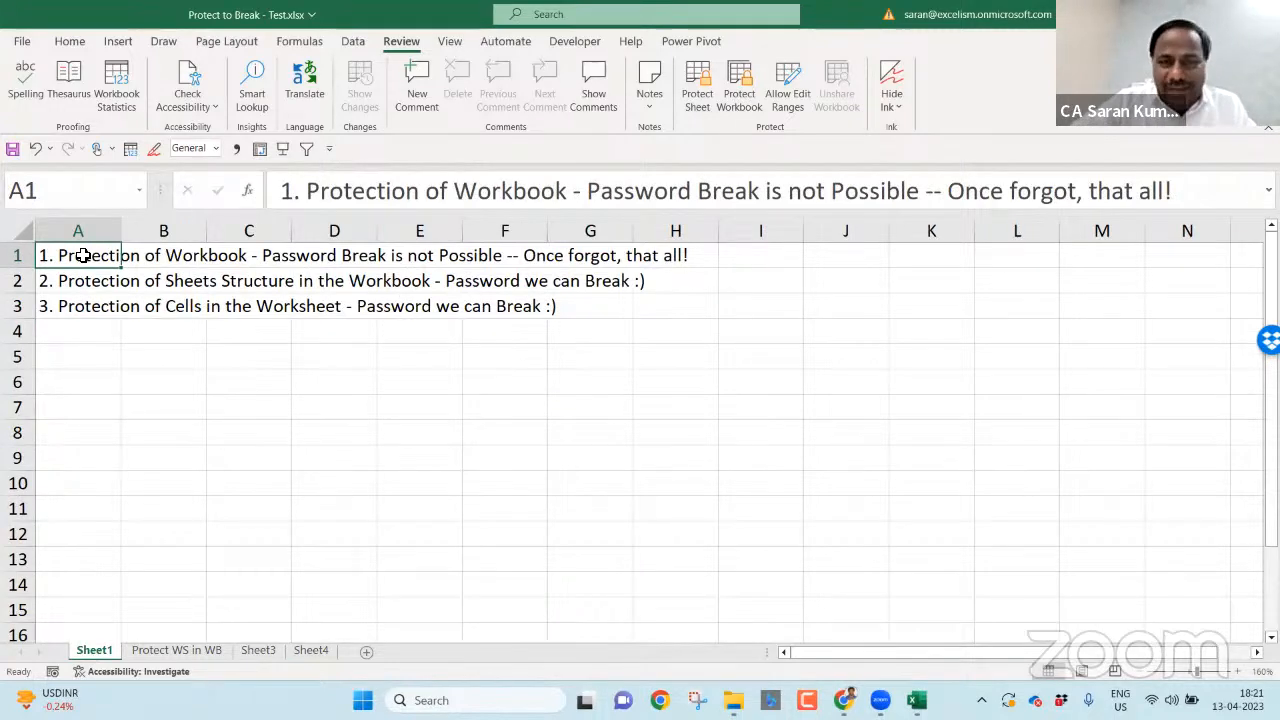
pyautogui.press('Down')
pyautogui.press('Down')
pyautogui.hotkey('ctrl', 'x')
pyautogui.press('Down')
pyautogui.press('Down')
pyautogui.press('Down')
pyautogui.hotkey('ctrl', 'v')
pyautogui.press('Up')
pyautogui.press('Up')
pyautogui.press('Up')
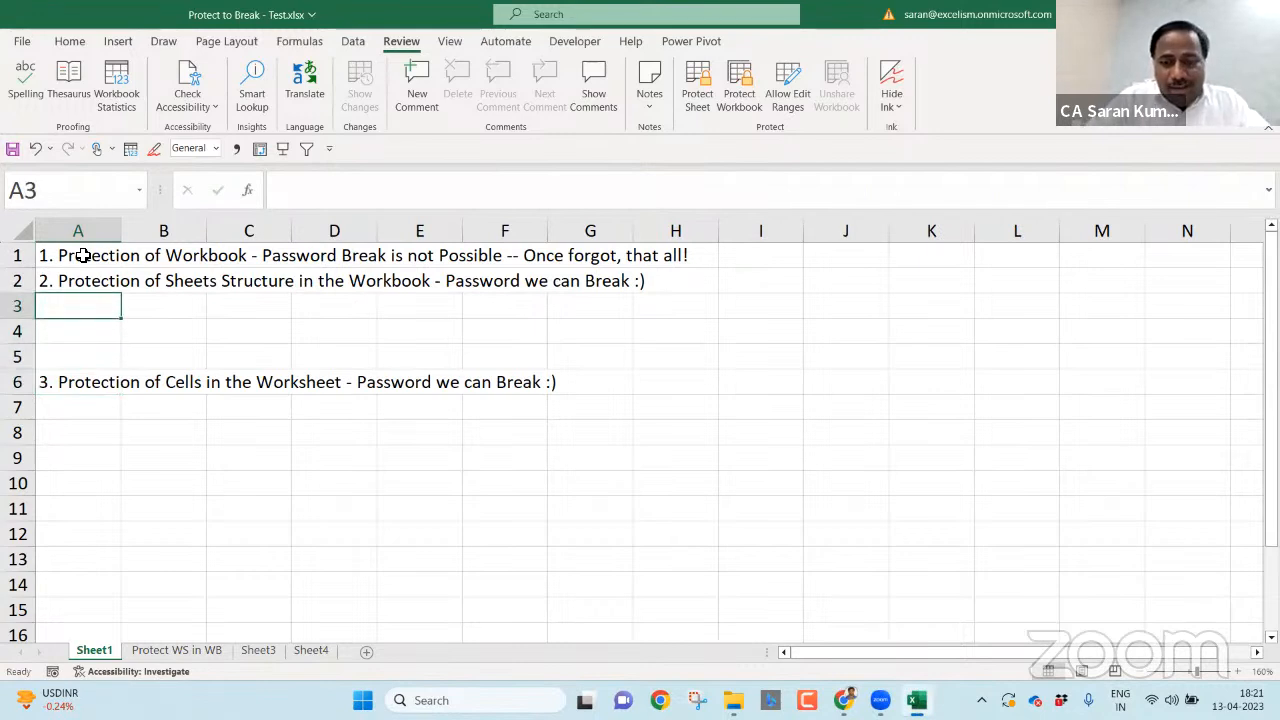
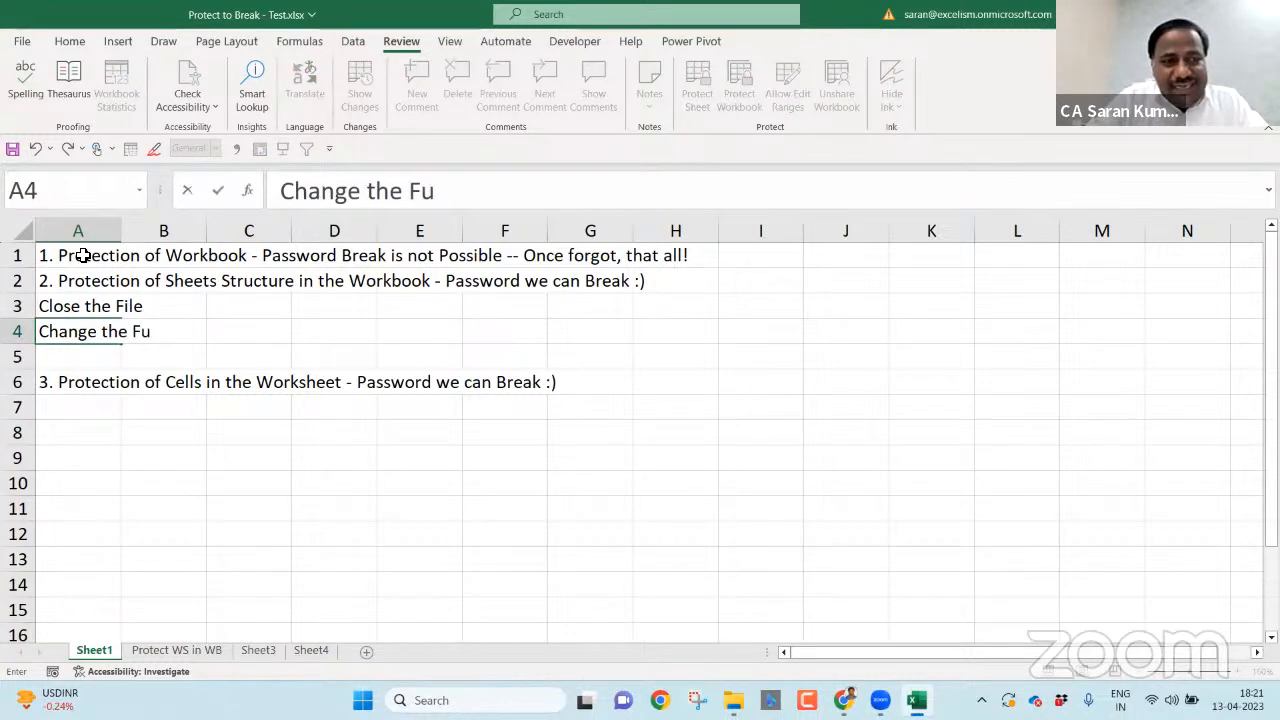
pyautogui.press('BackSpace')
pyautogui.press('BackSpace')
# - Correct the typo and write 'Change the File Type from .xlsx to' in A4
pyautogui.write('ile Ty')
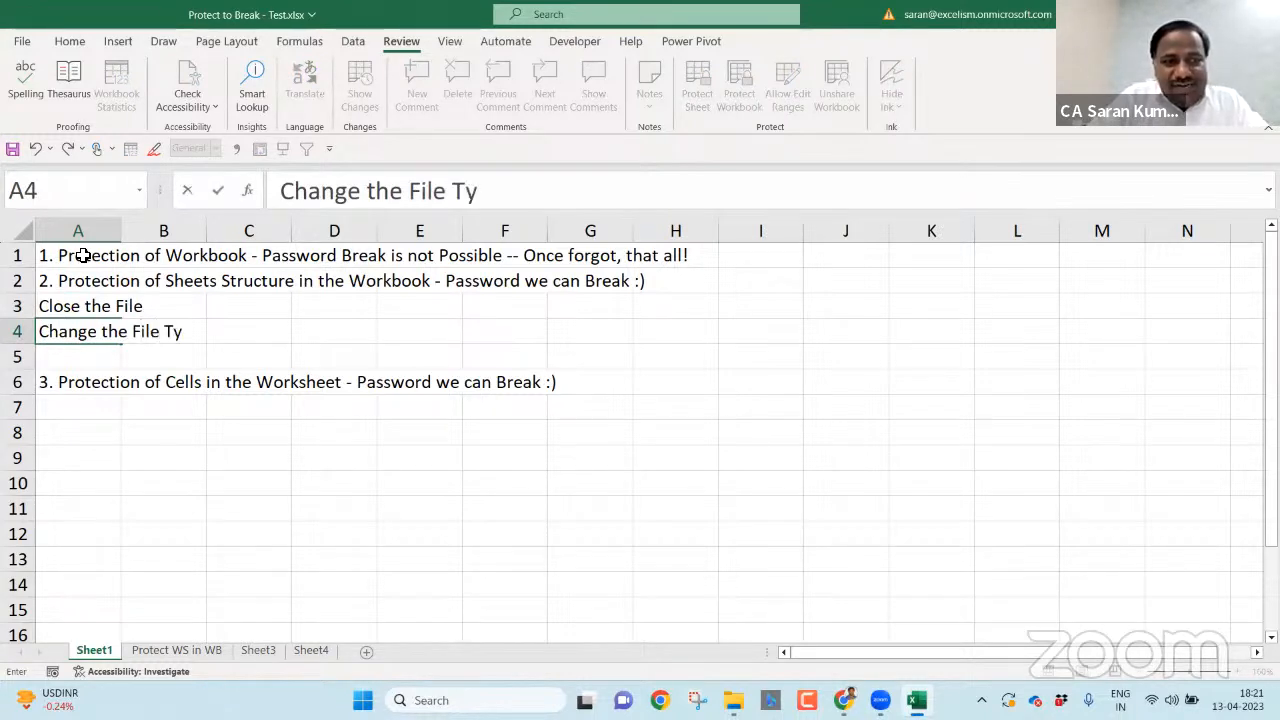
pyautogui.write('pe from')
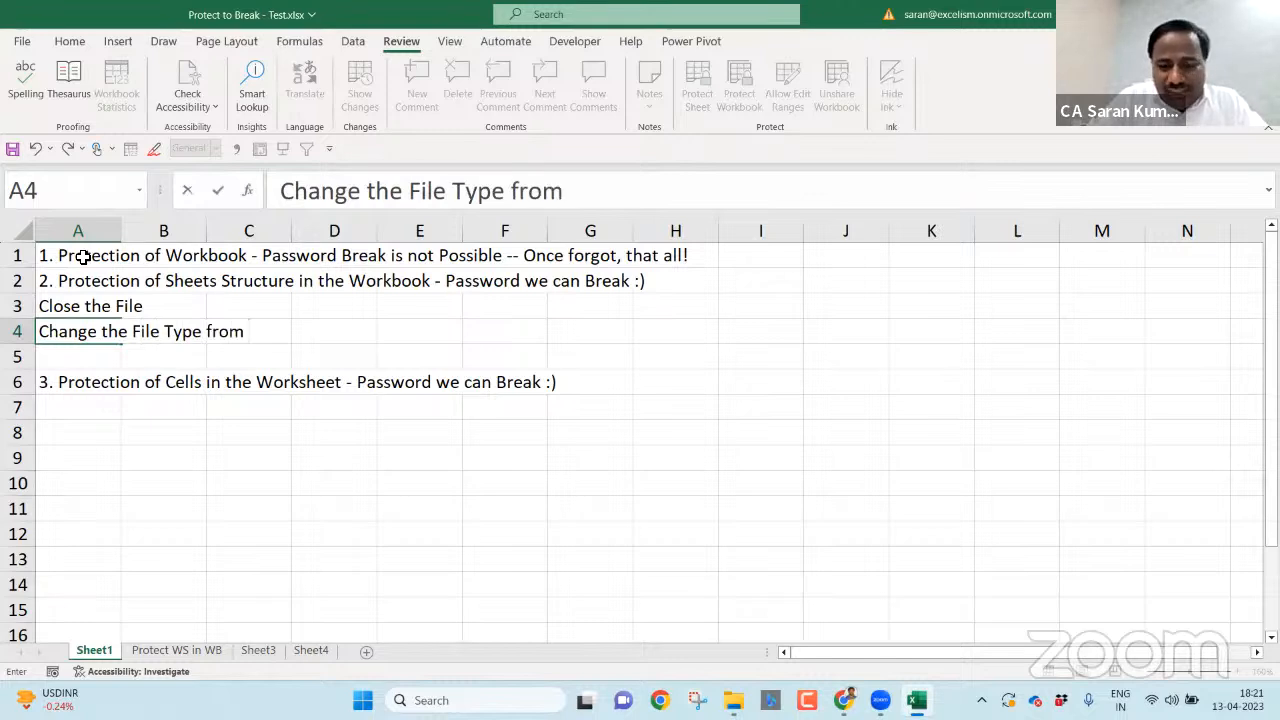
pyautogui.write(' .xlsx to .')
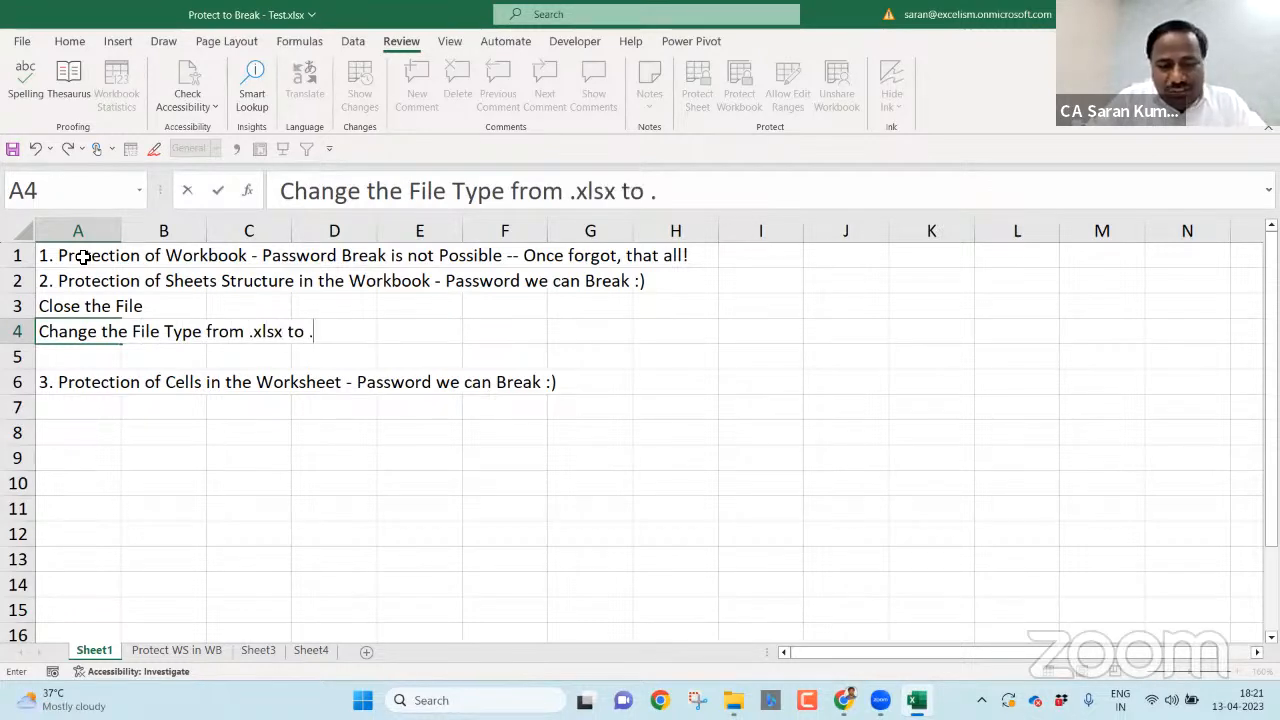
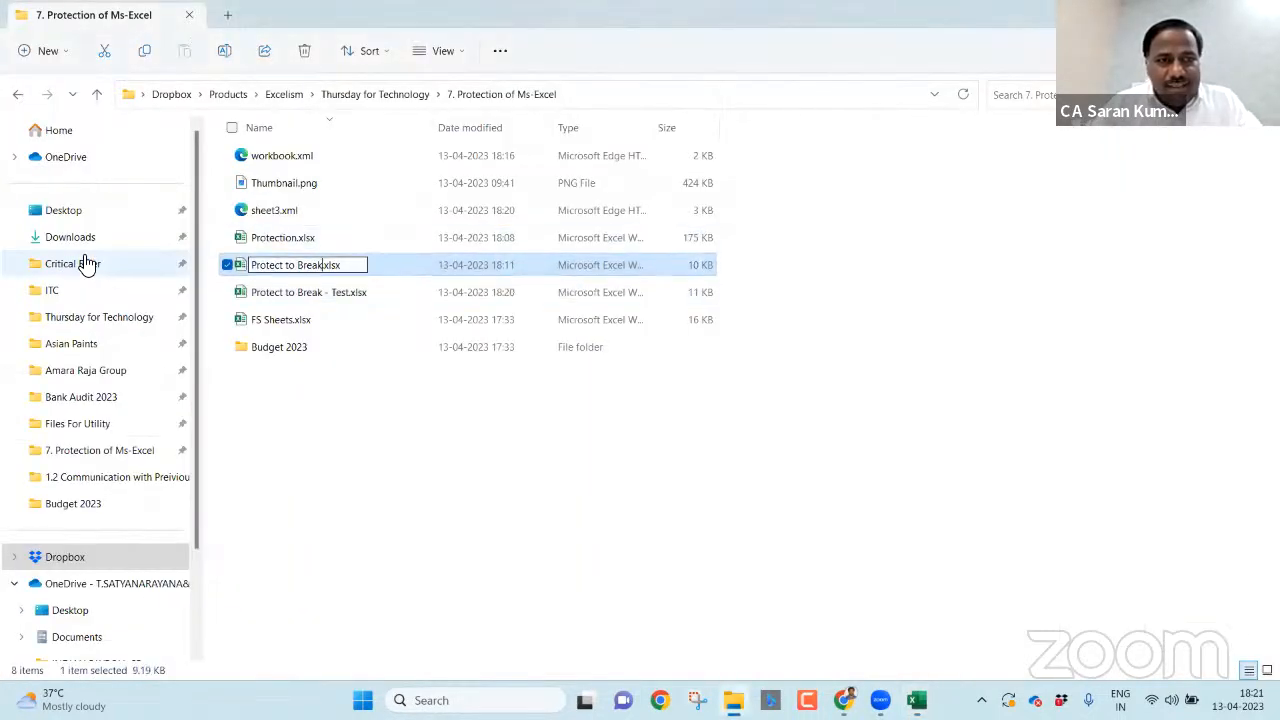
# - Rename Protect to Break.xlsx to Protect to Break.zip in File Explorer
pyautogui.write('.zip')
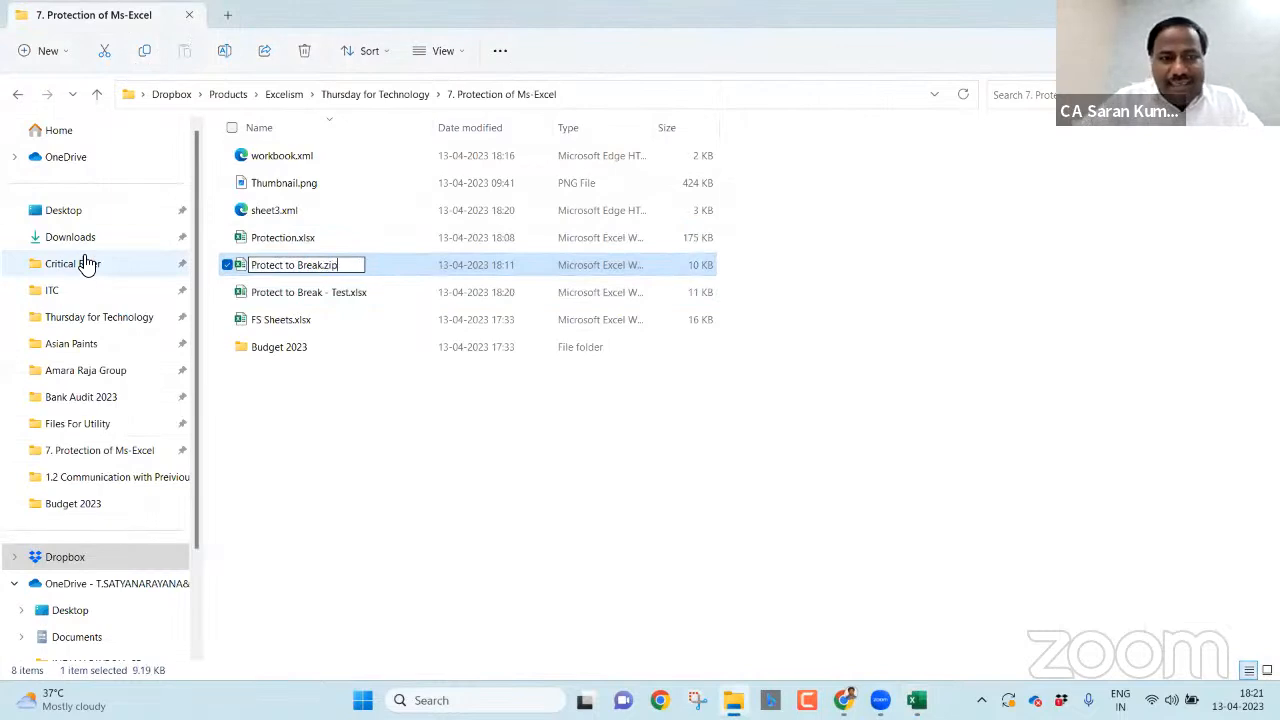
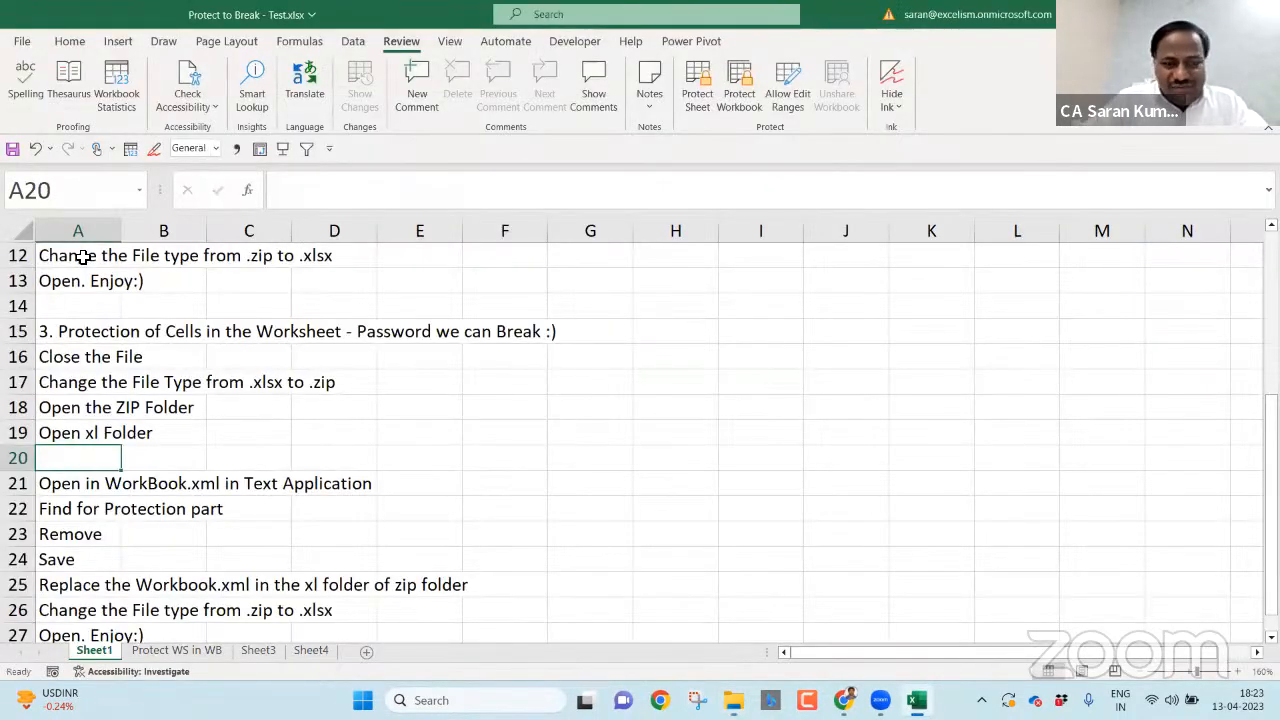
# - Start entering the new step 'Open Worksheets folder' in cell A20, fixing a typo
pyautogui.write('Opem')
pyautogui.press('BackSpace')
pyautogui.write('n Worksheets folder')
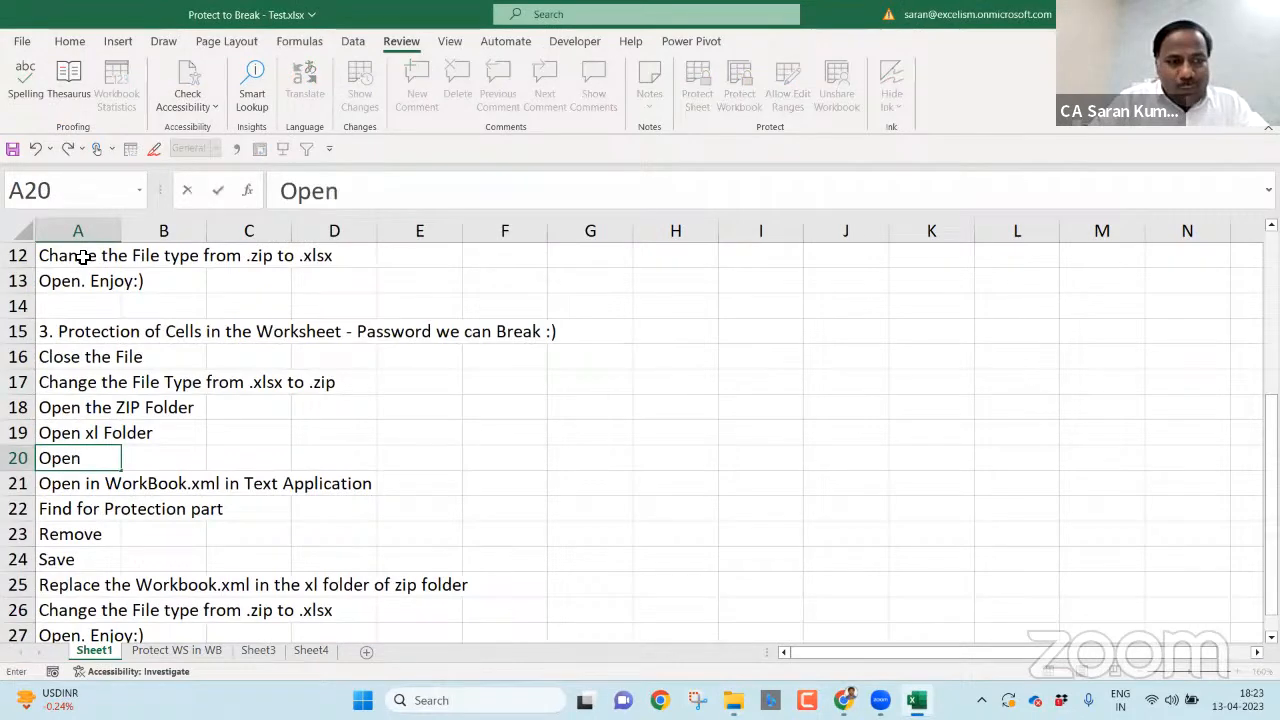
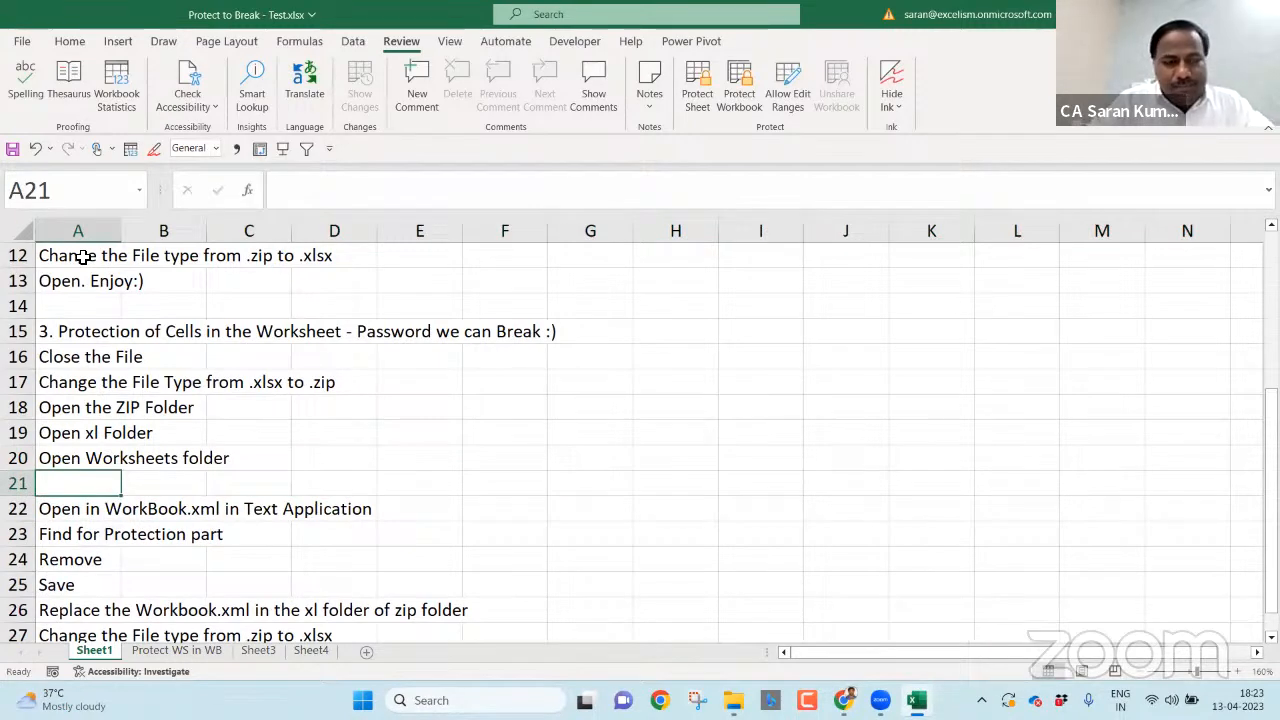
# - Enter 'Open in WorkBook.xml in Text Application' in cell A21 using AutoComplete from 'Ope'
pyautogui.write('Open')
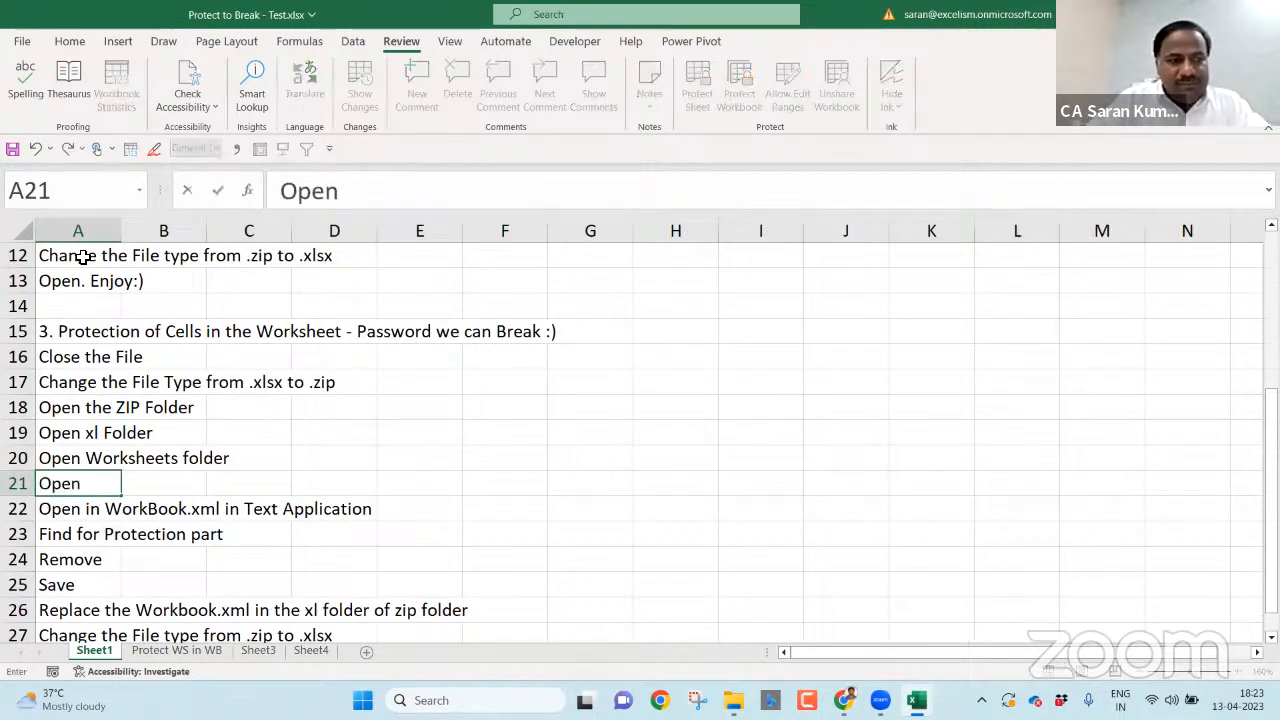
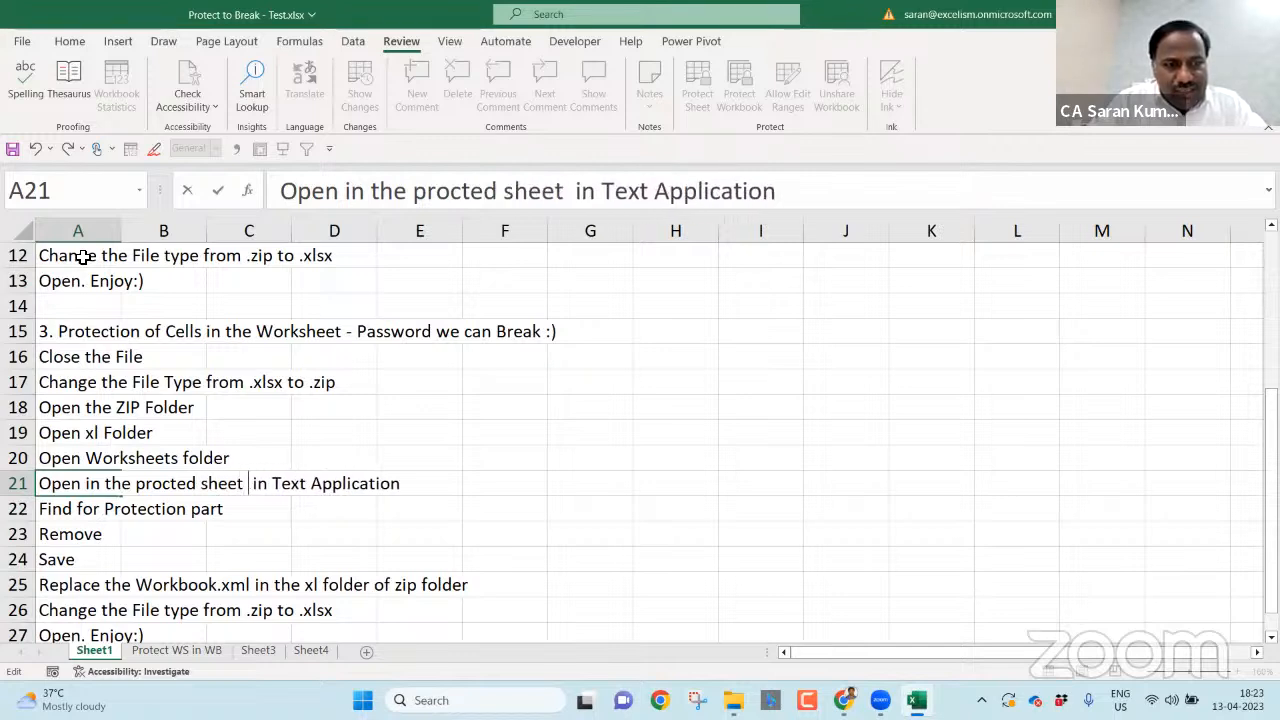
# - Fix cell A21 to read 'Open in the procted sheet.xml in Text Application'
pyautogui.press('BackSpace')
pyautogui.write('.xml')
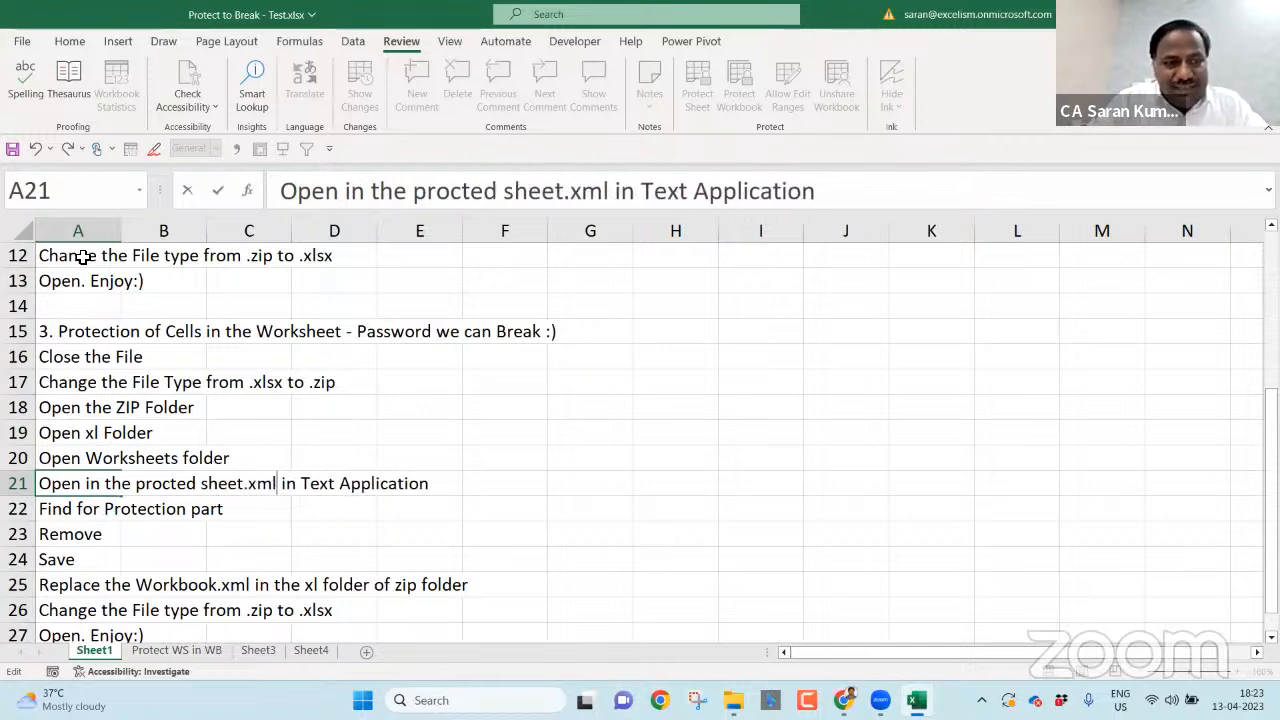
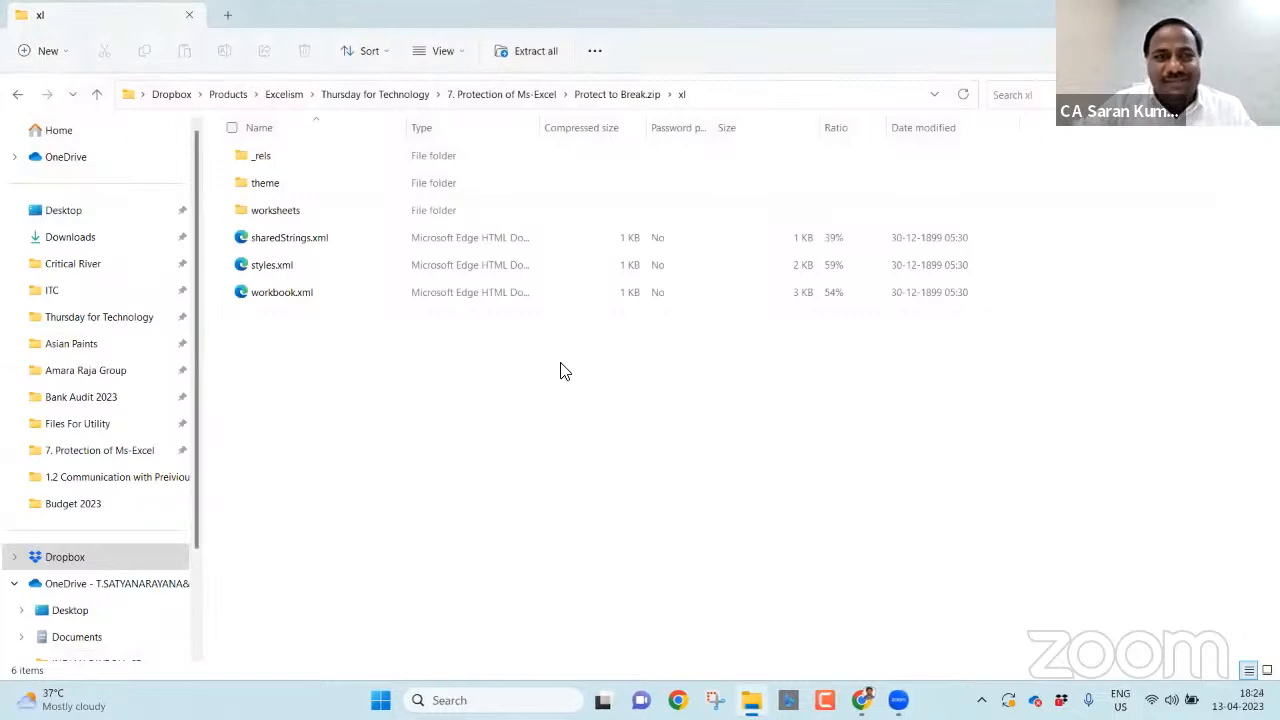
# - Return to the 7. Protection of Ms-Excel folder showing Protect to Break - Test.xlsx, then the meeting window
pyautogui.click(495, 97)
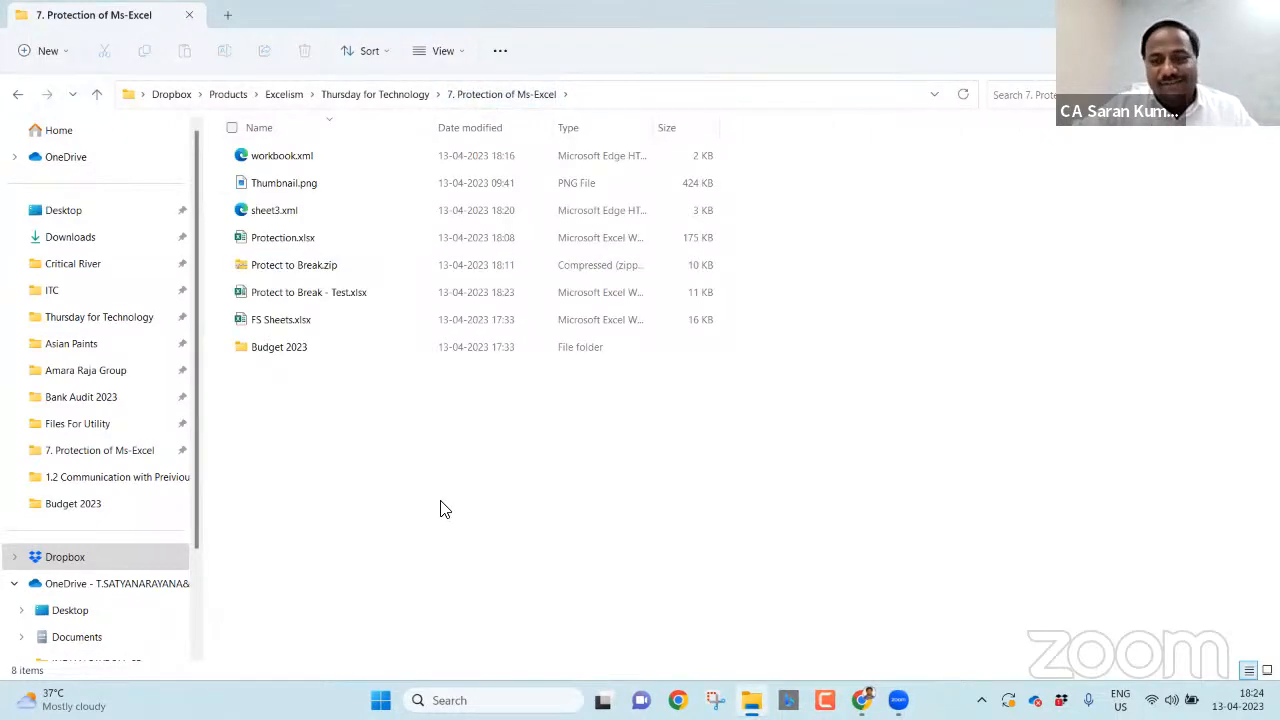
pyautogui.click(899, 700)
pyautogui.click(915, 621)
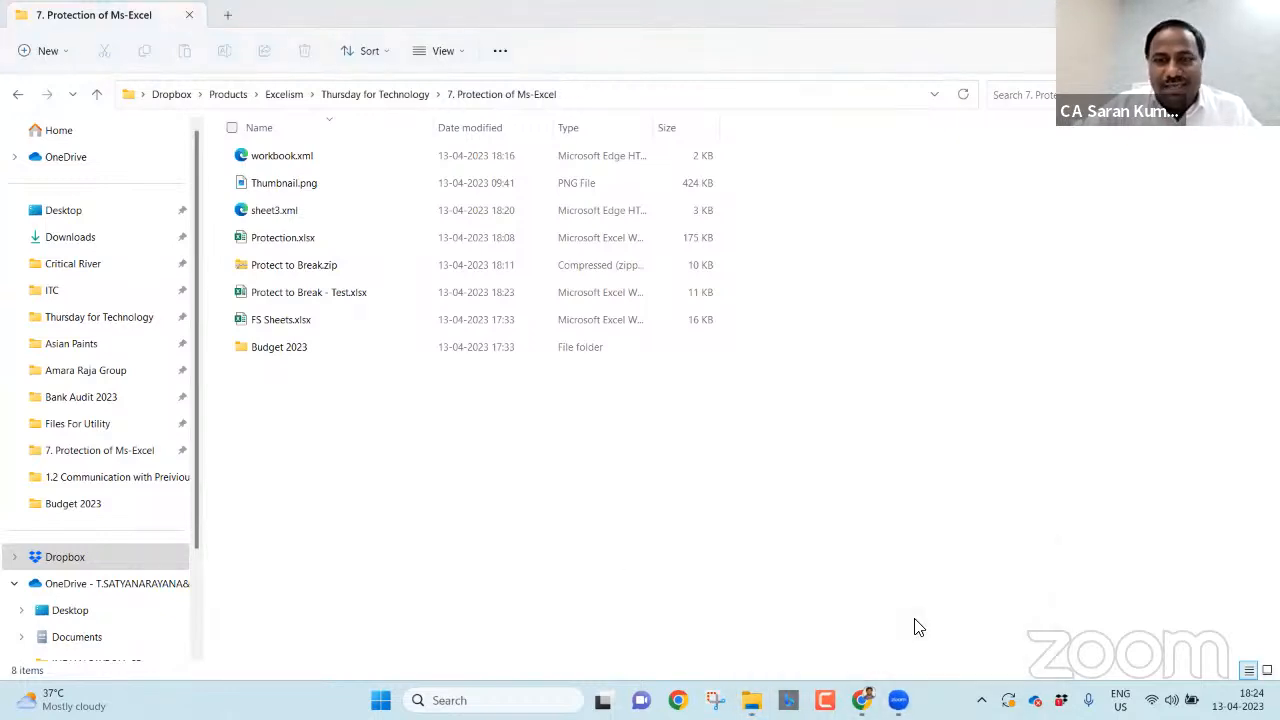